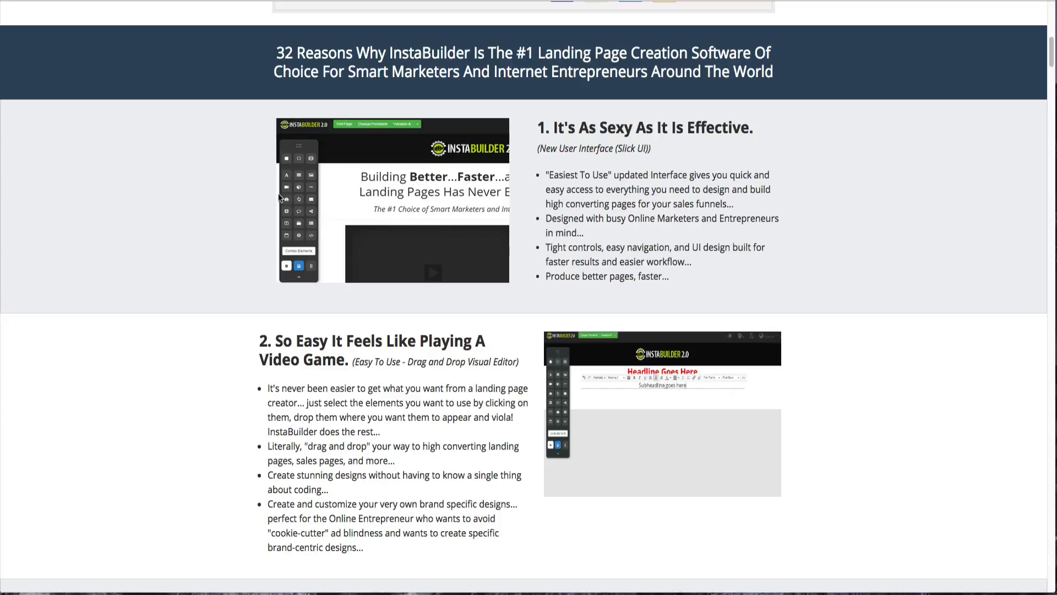
# - Read reasons 1 to 5 on the InstaBuilder sales page, covering the interface, drag-and-drop editor, mobile responsiveness, templates and text formatting
pyautogui.scroll(-2, 155, 206)
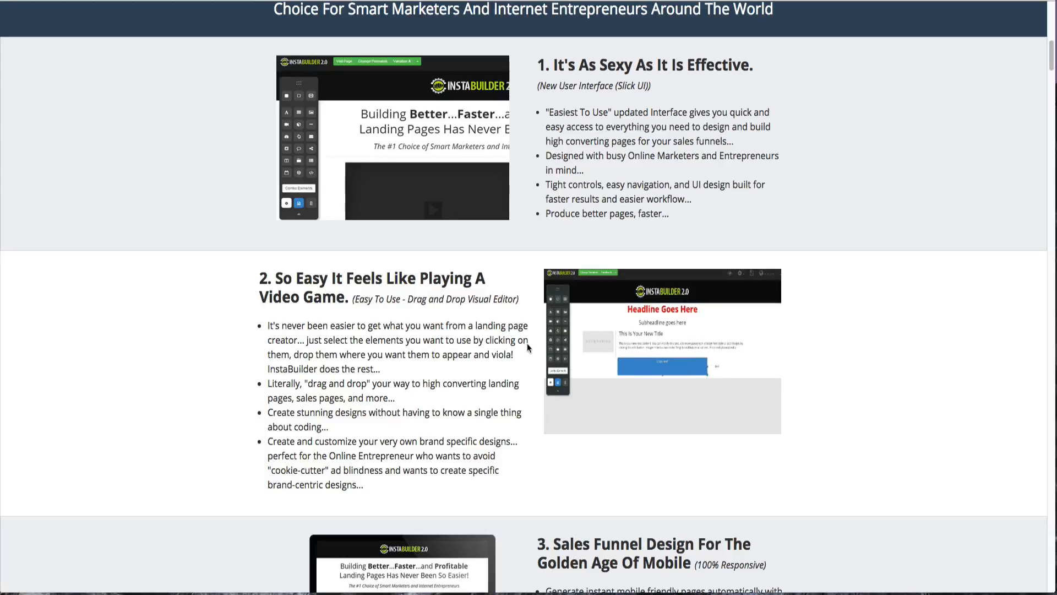
pyautogui.scroll(-2, 418, 353)
pyautogui.scroll(-2, 349, 361)
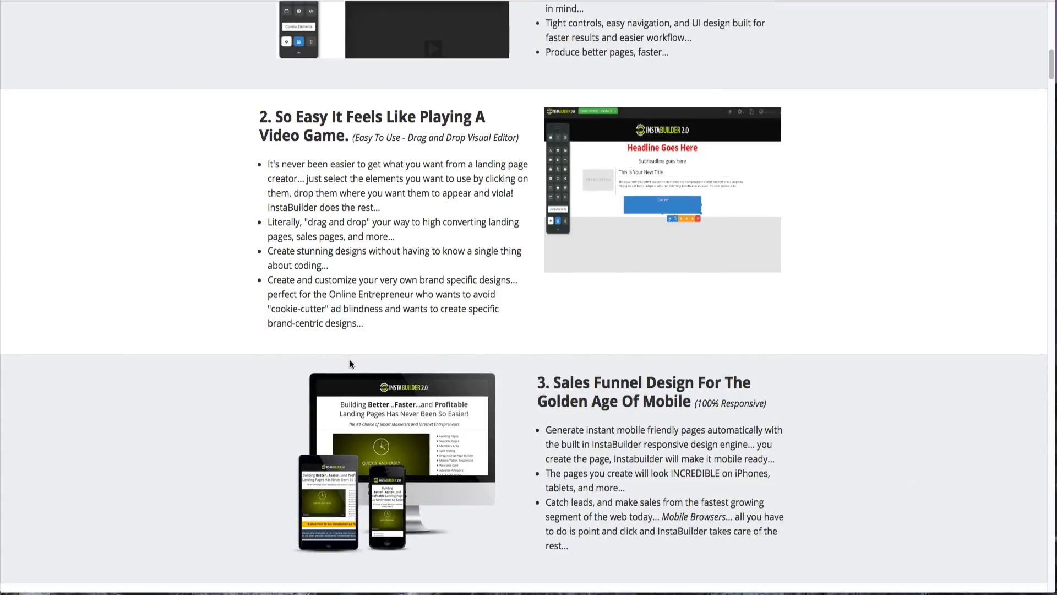
pyautogui.scroll(-1, 350, 361)
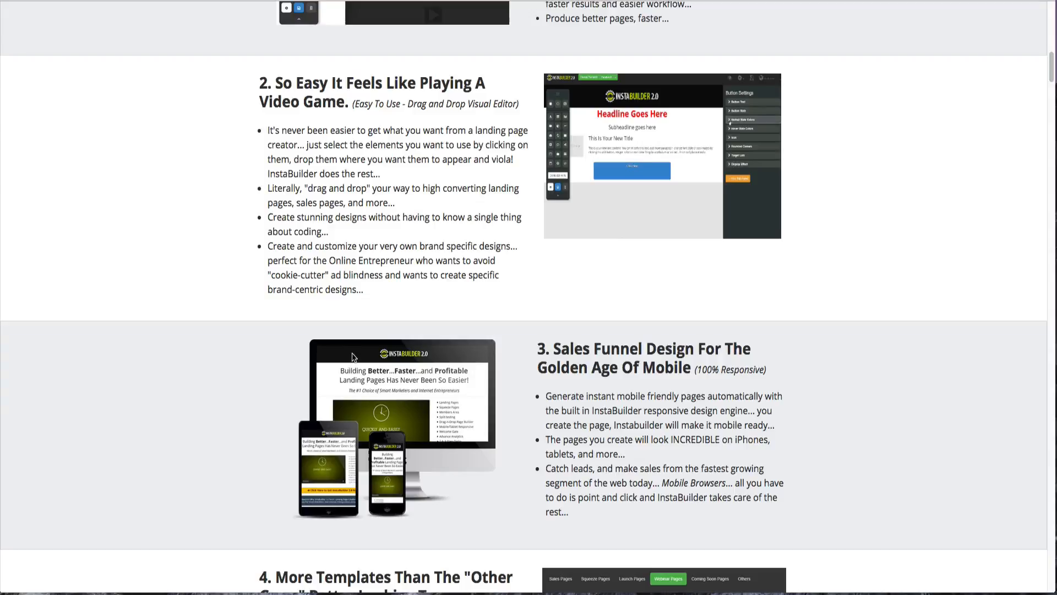
pyautogui.scroll(-3, 350, 363)
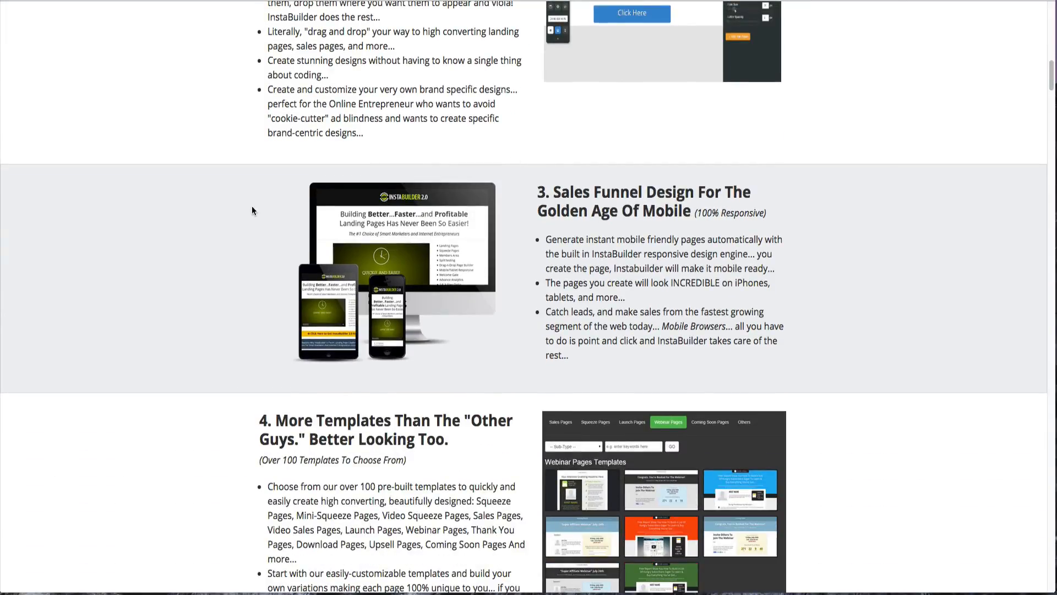
pyautogui.scroll(-2, 249, 216)
pyautogui.scroll(-2, 242, 218)
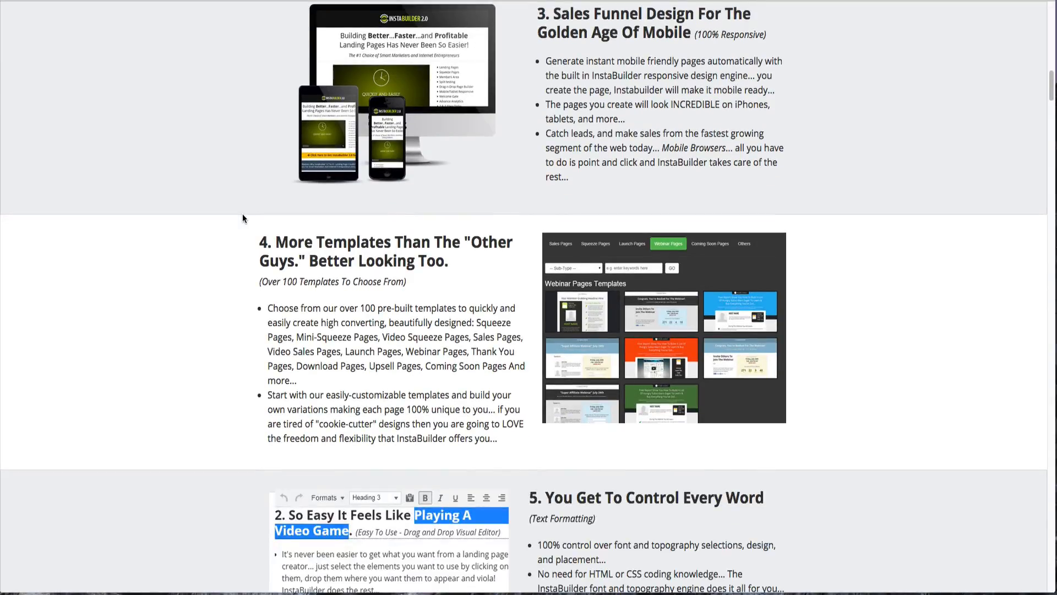
pyautogui.scroll(-1, 242, 218)
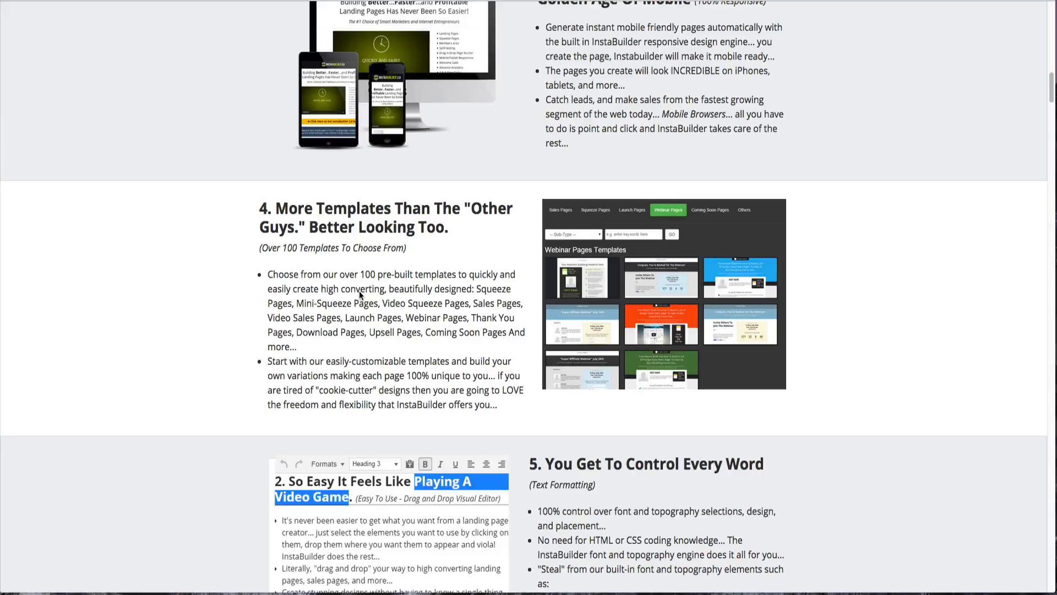
pyautogui.scroll(-2, 359, 291)
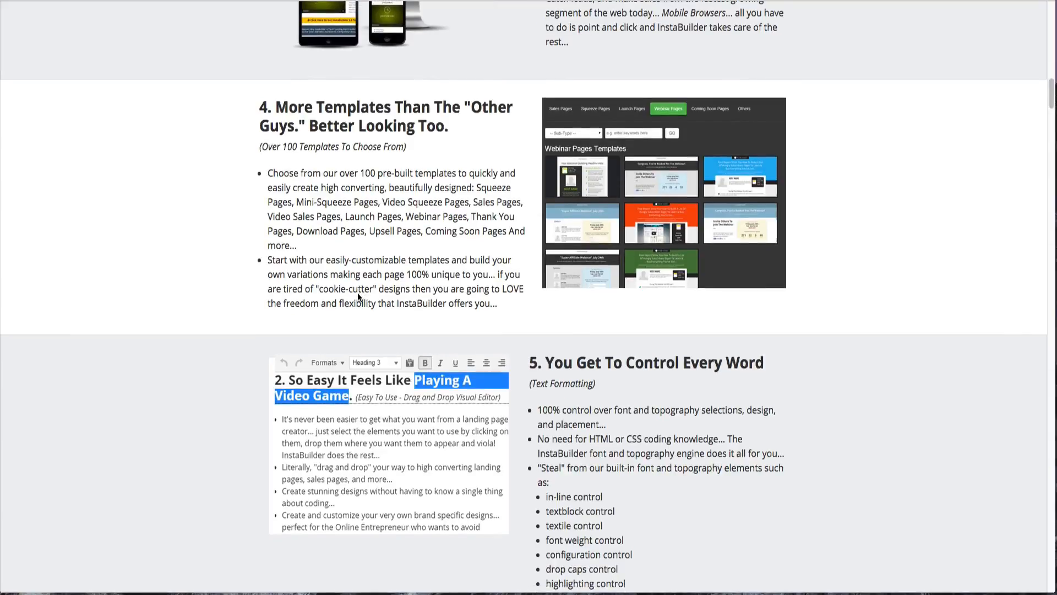
pyautogui.scroll(-2, 358, 292)
pyautogui.scroll(-2, 358, 296)
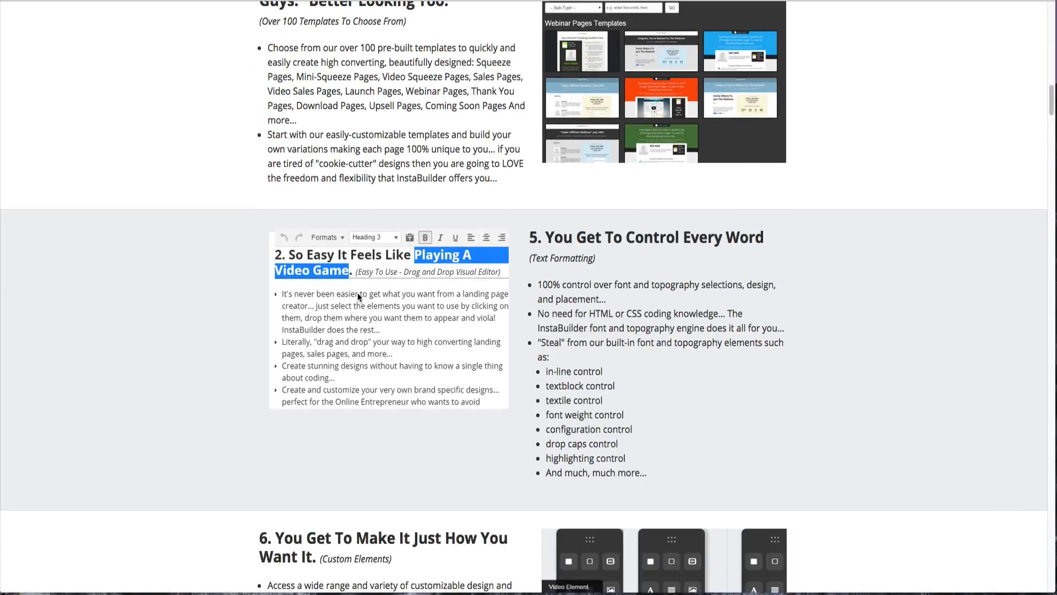
pyautogui.scroll(-2, 358, 296)
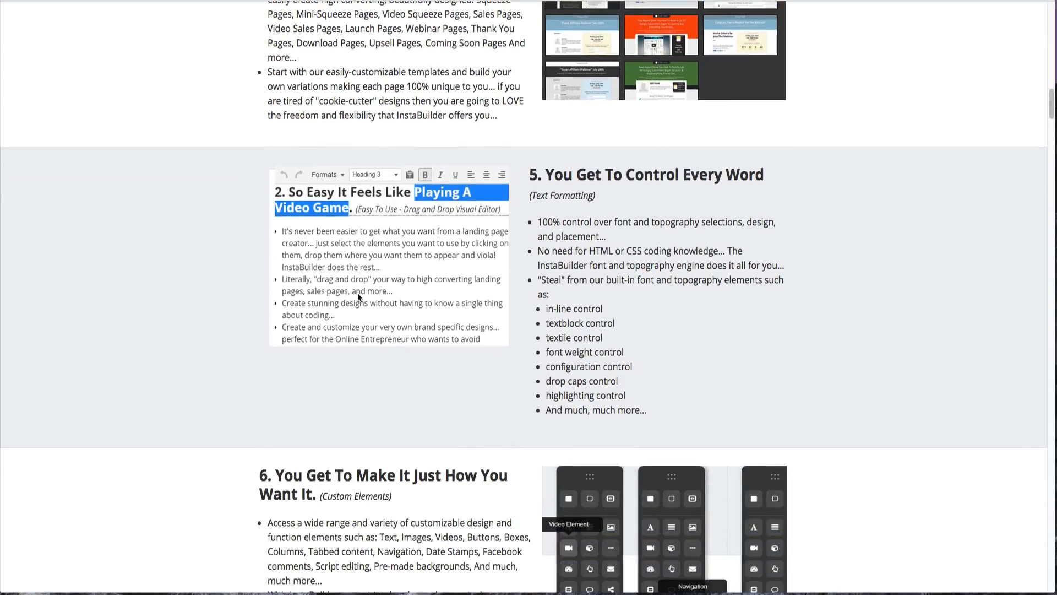
pyautogui.scroll(-5, 383, 251)
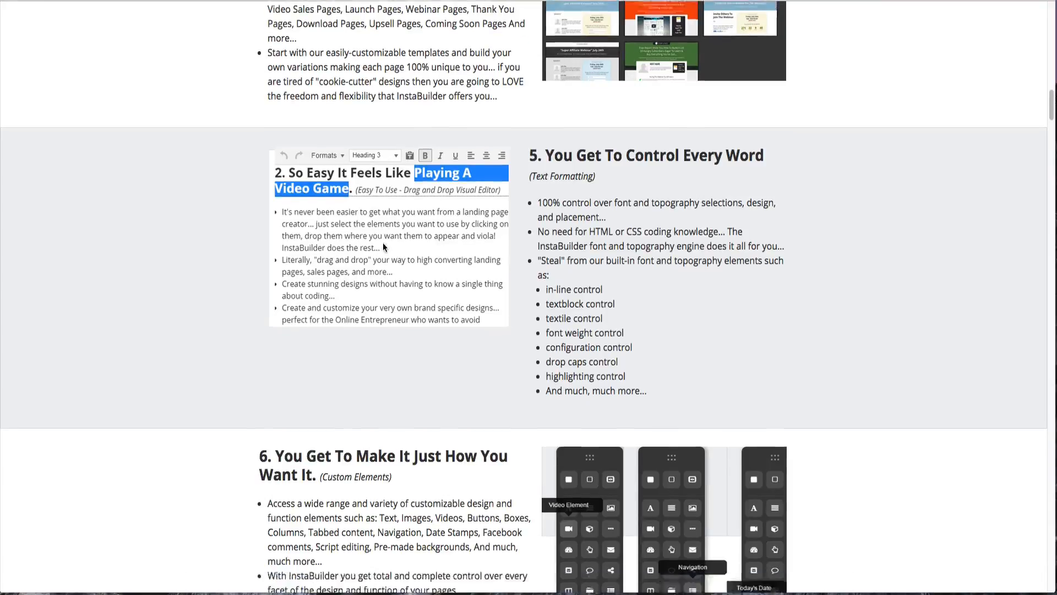
# - Review reasons 6 to 11 on custom and combo elements, 2-step, 3-step and question opt-ins, and the Welcome Gate
pyautogui.scroll(-5, 382, 240)
pyautogui.scroll(-4, 384, 245)
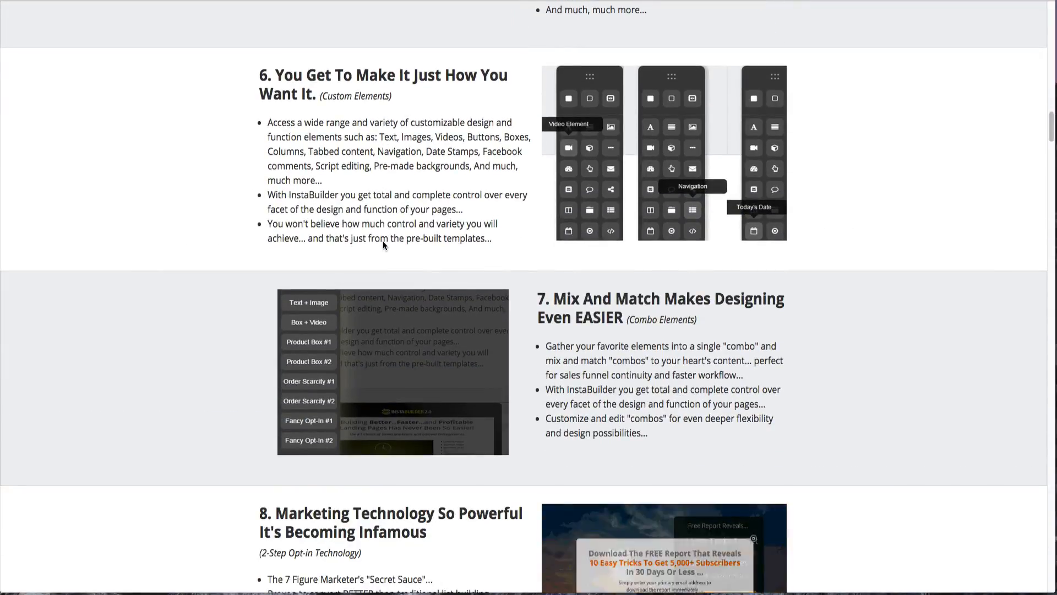
pyautogui.scroll(-6, 384, 245)
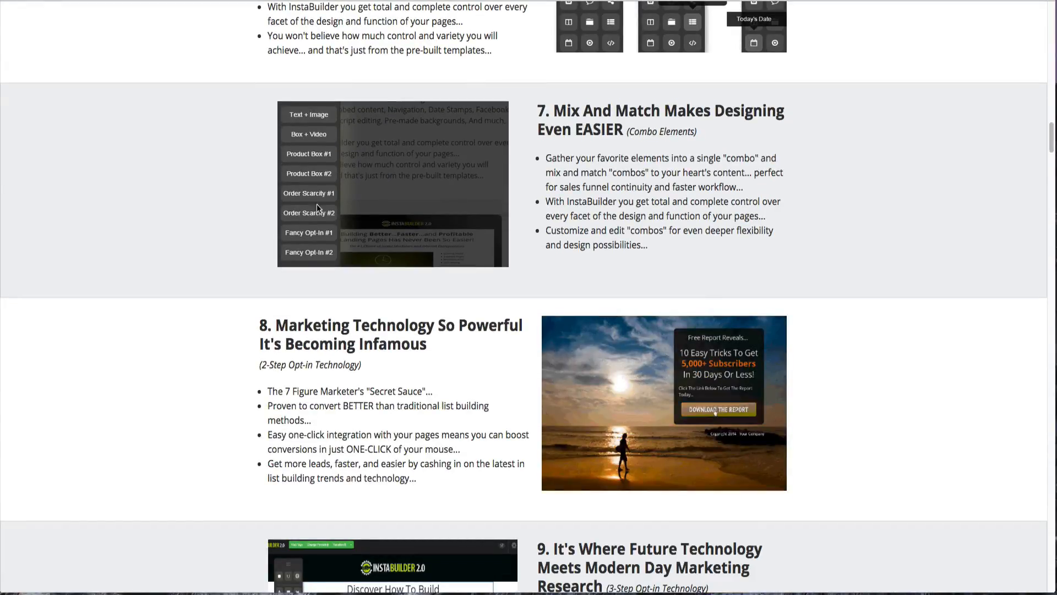
pyautogui.scroll(-3, 317, 207)
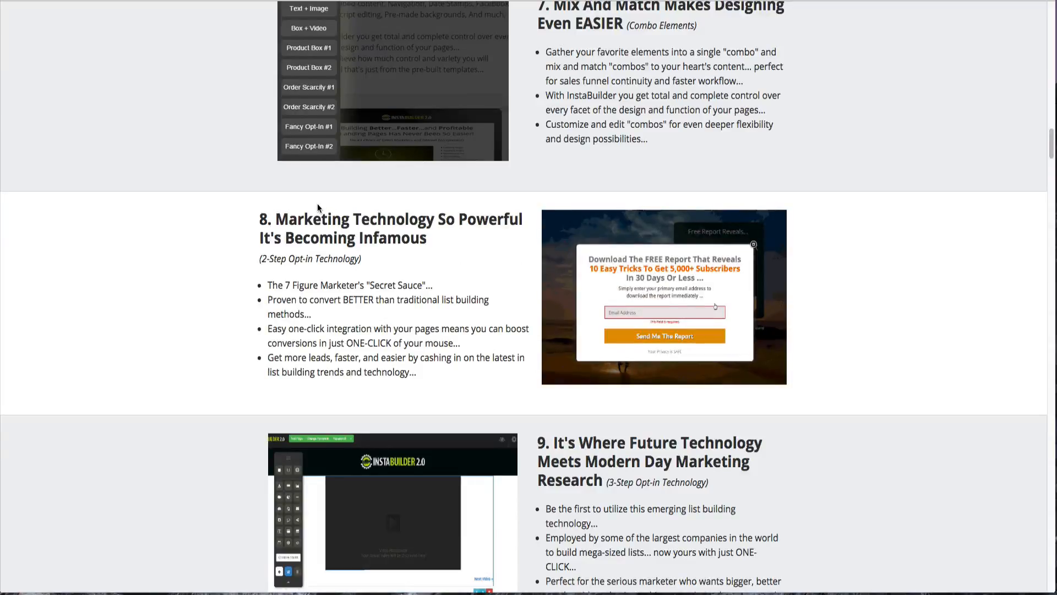
pyautogui.scroll(-5, 317, 206)
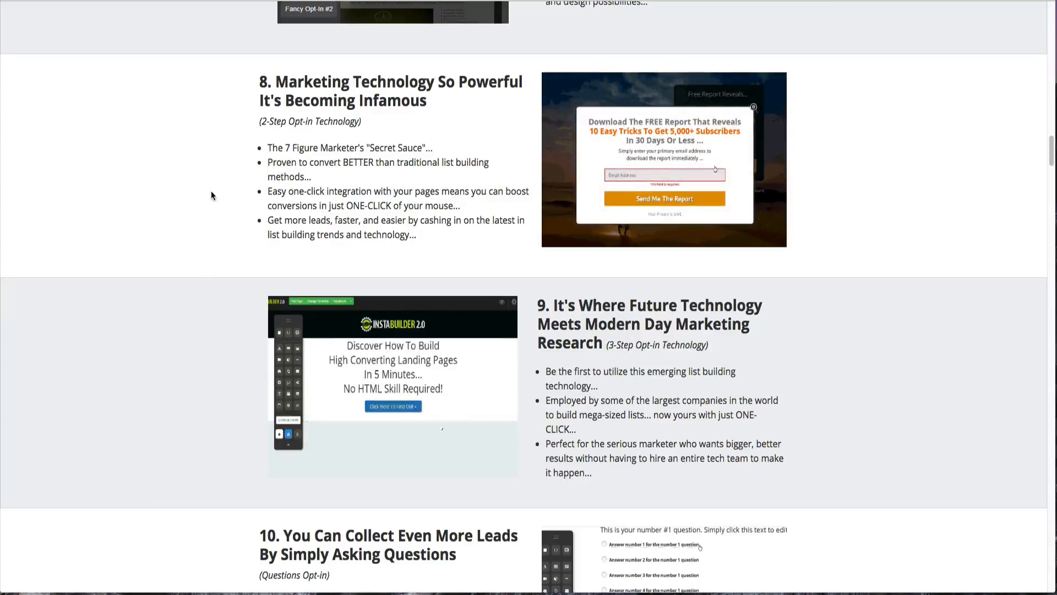
pyautogui.scroll(-5, 213, 193)
pyautogui.scroll(-2, 214, 195)
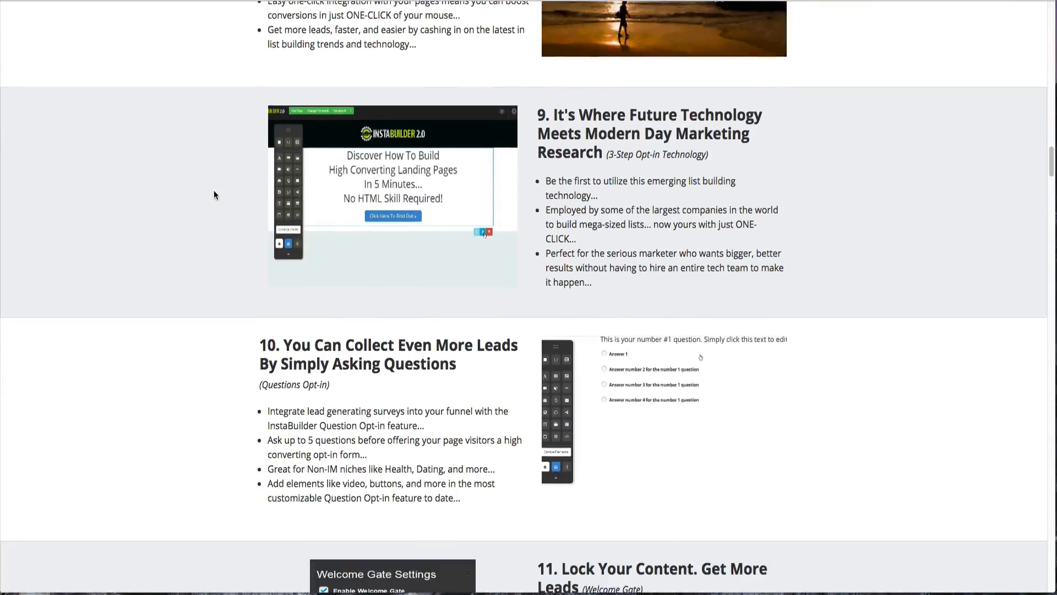
pyautogui.scroll(-2, 214, 194)
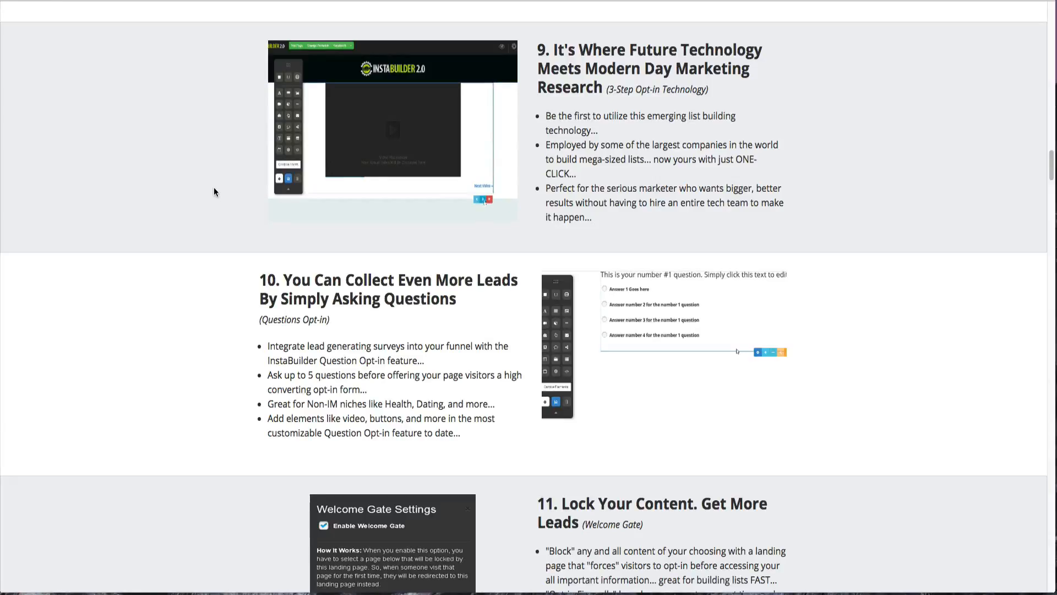
pyautogui.scroll(-2, 215, 191)
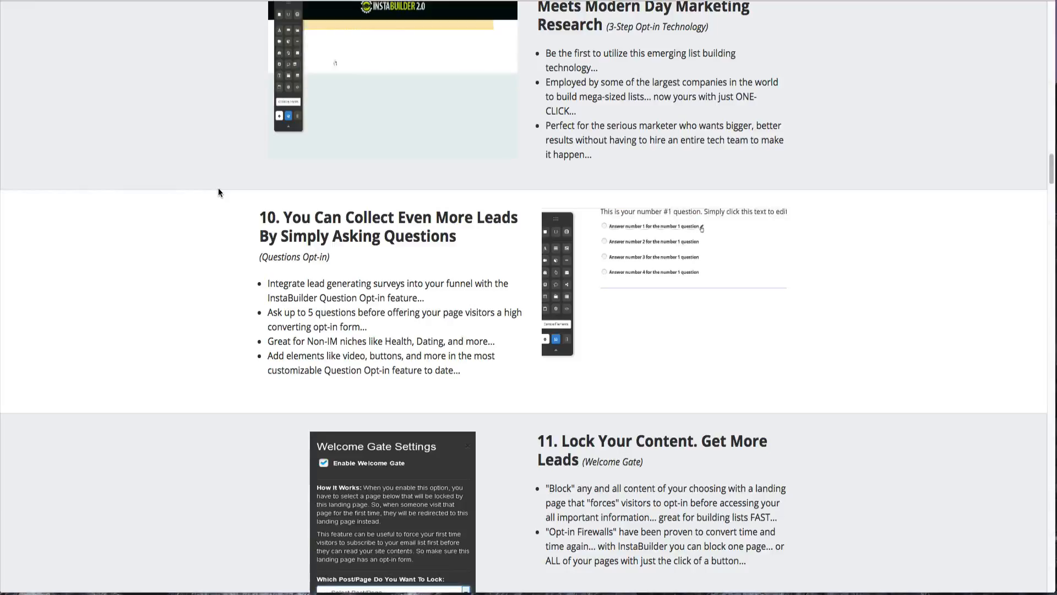
pyautogui.scroll(-4, 219, 191)
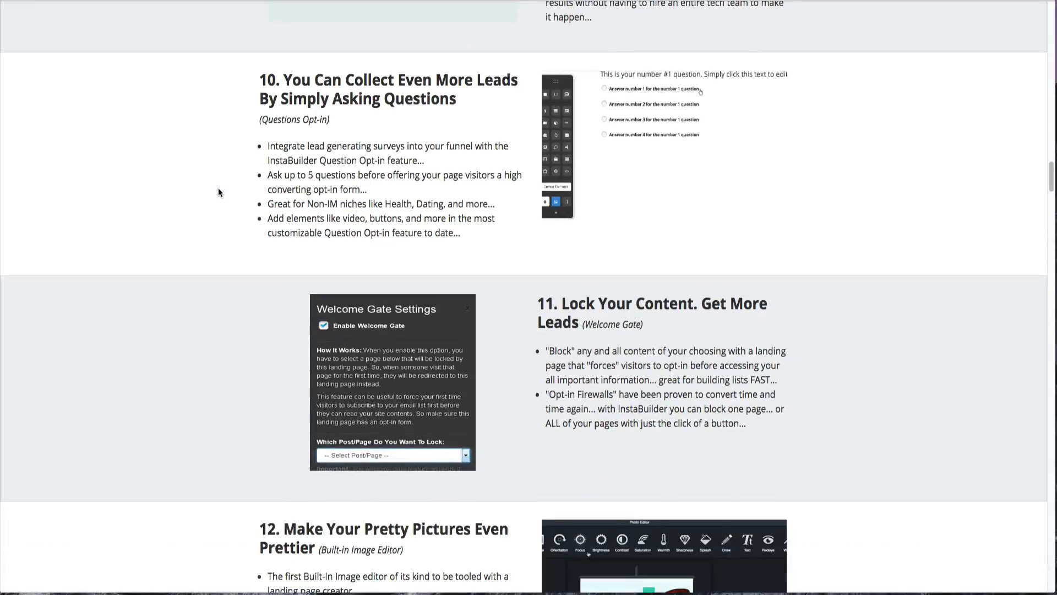
pyautogui.scroll(-4, 218, 192)
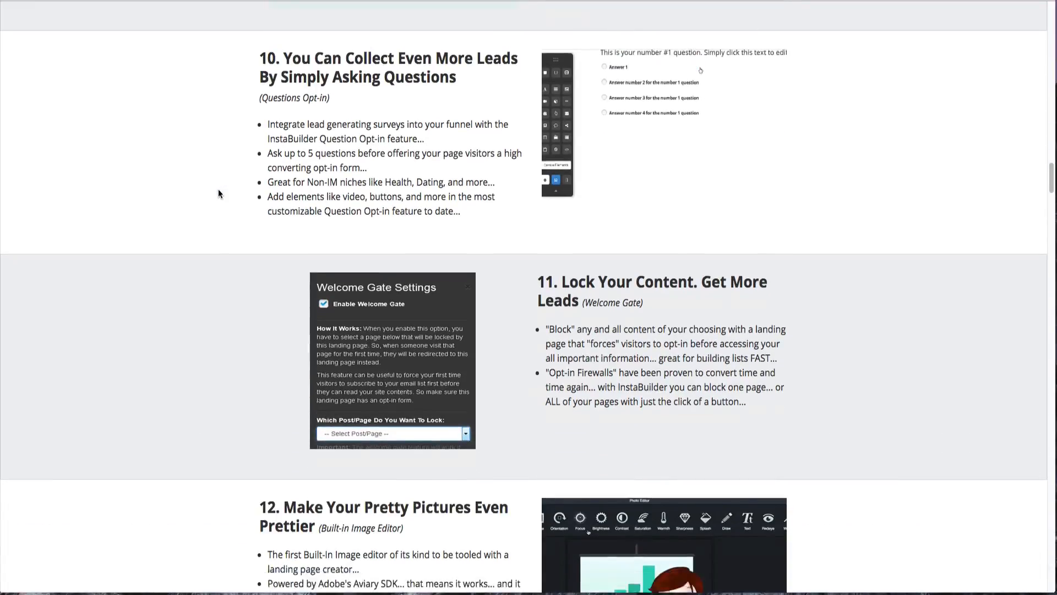
# - Examine reasons 12 to 21, from the built-in image editor, graphics and split testing to countdown timers, social sharing and notification bars
pyautogui.scroll(-2, 219, 193)
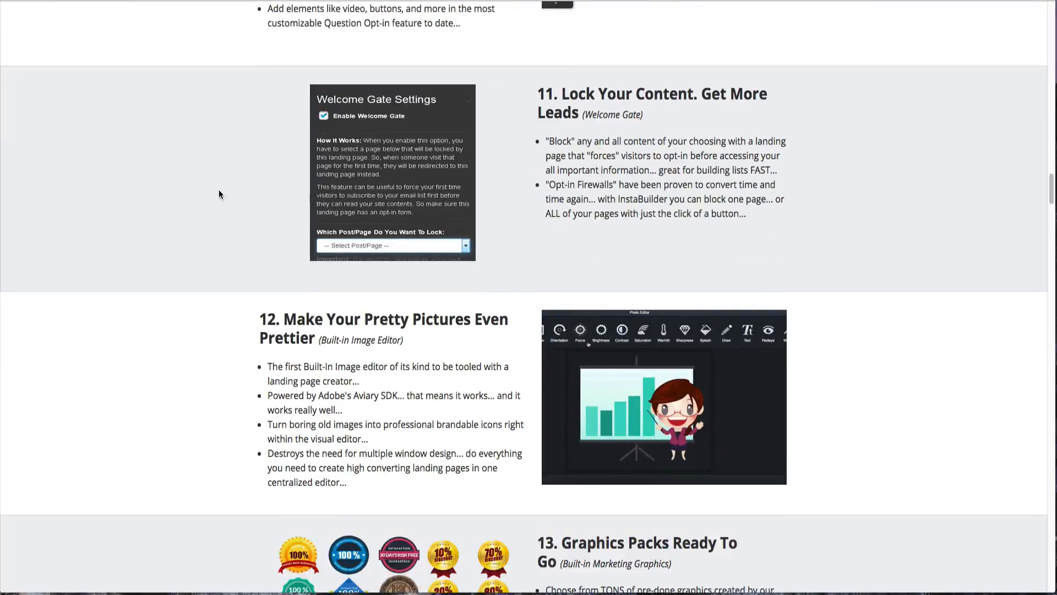
pyautogui.scroll(-5, 219, 194)
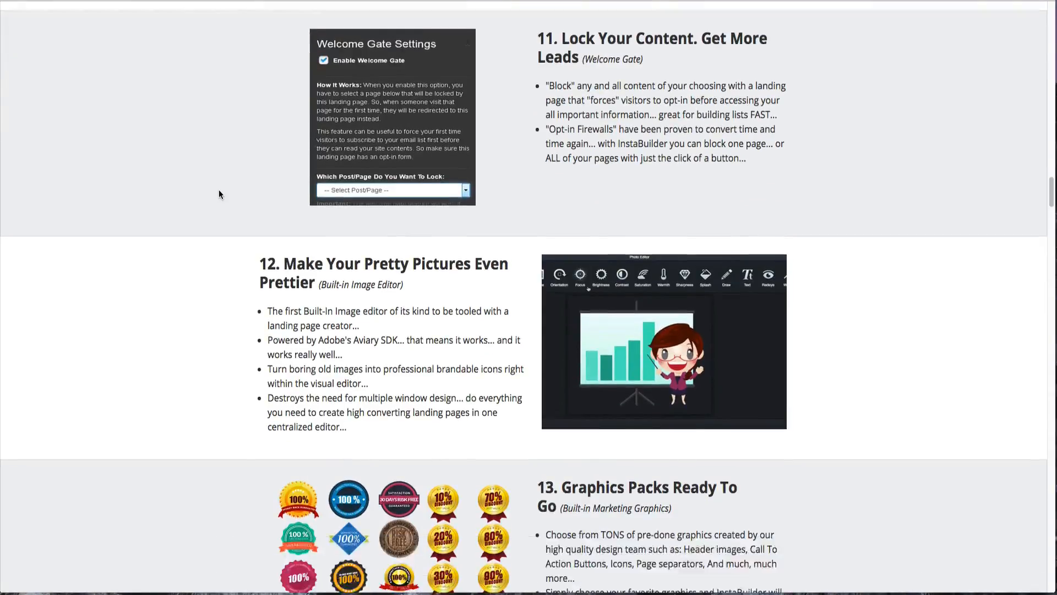
pyautogui.scroll(-2, 219, 194)
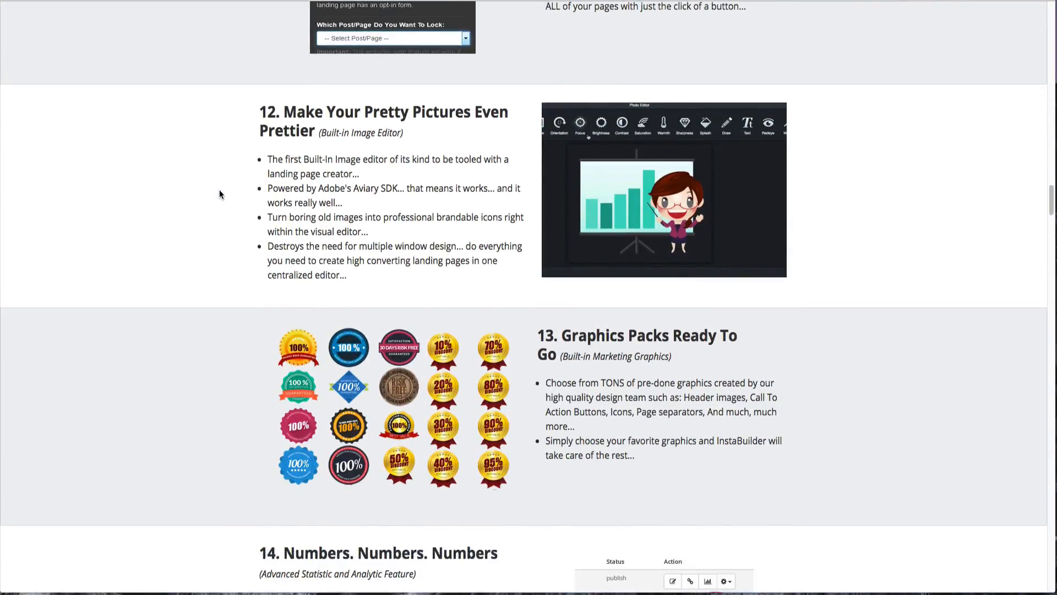
pyautogui.scroll(-7, 219, 194)
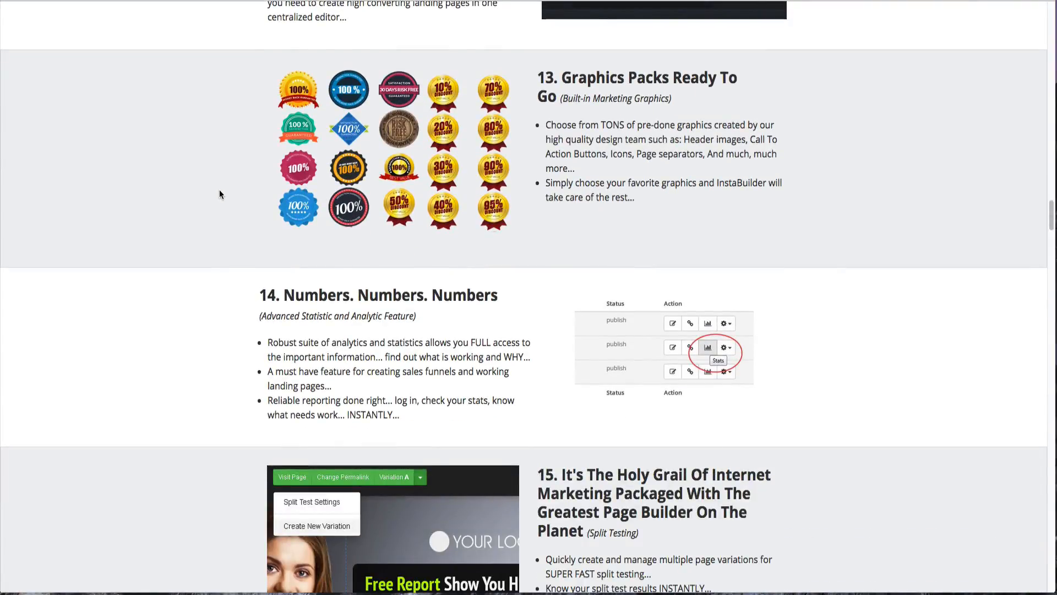
pyautogui.scroll(-4, 219, 193)
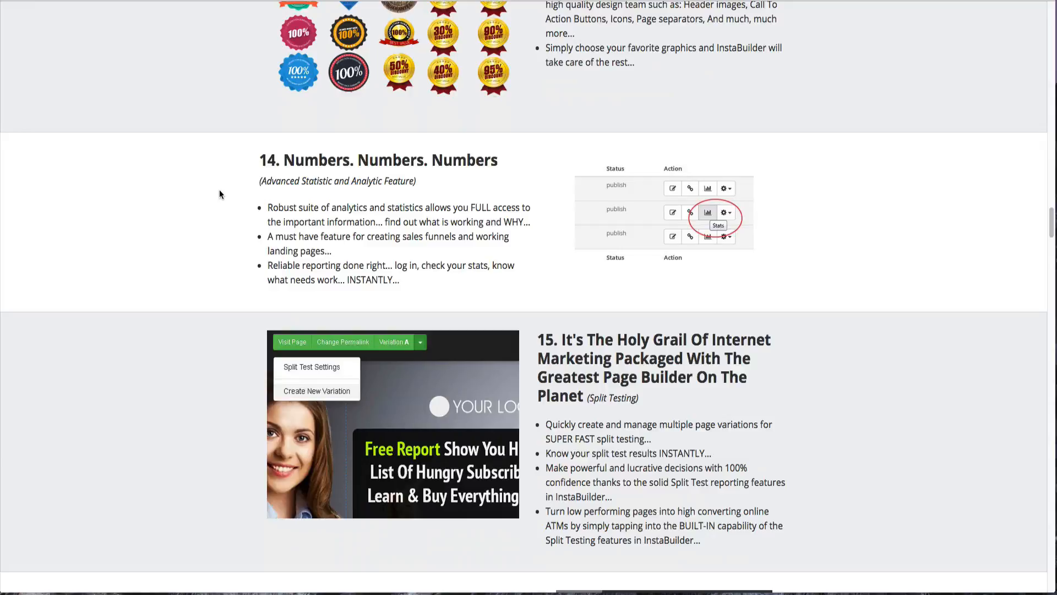
pyautogui.scroll(-13, 222, 192)
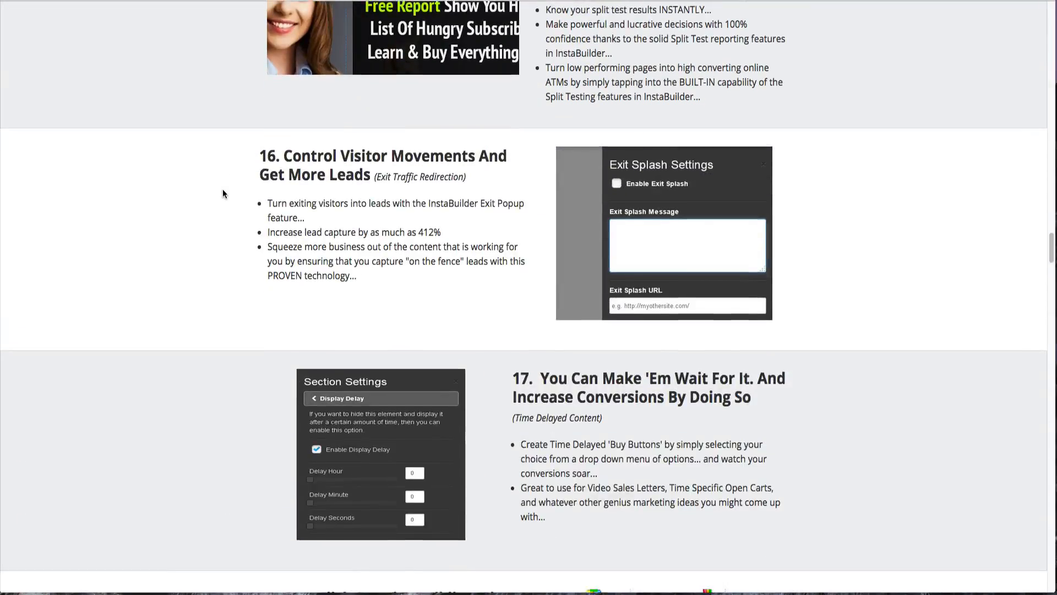
pyautogui.scroll(-20, 222, 193)
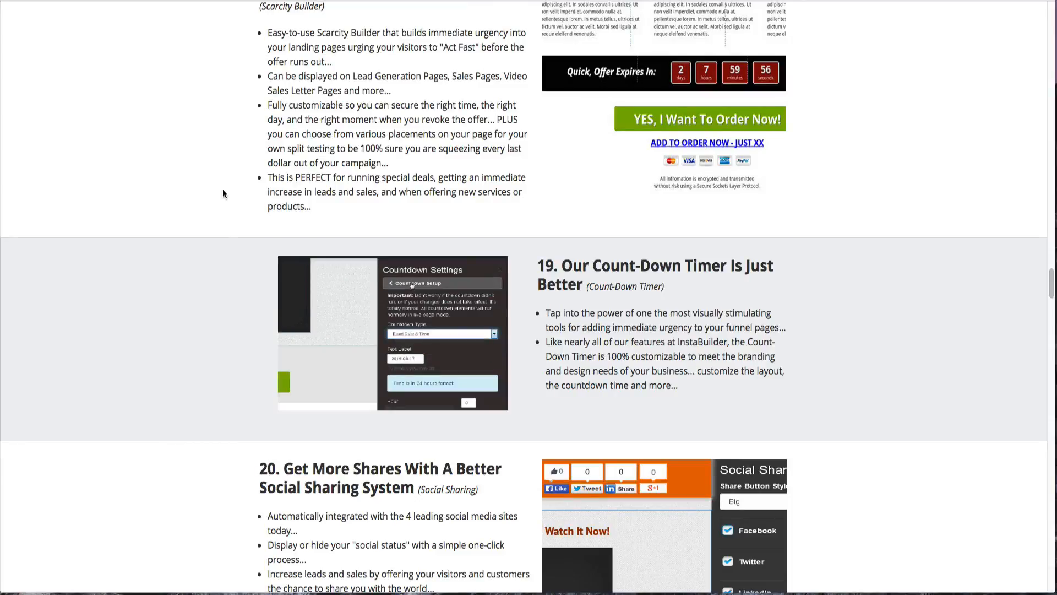
pyautogui.scroll(-11, 223, 192)
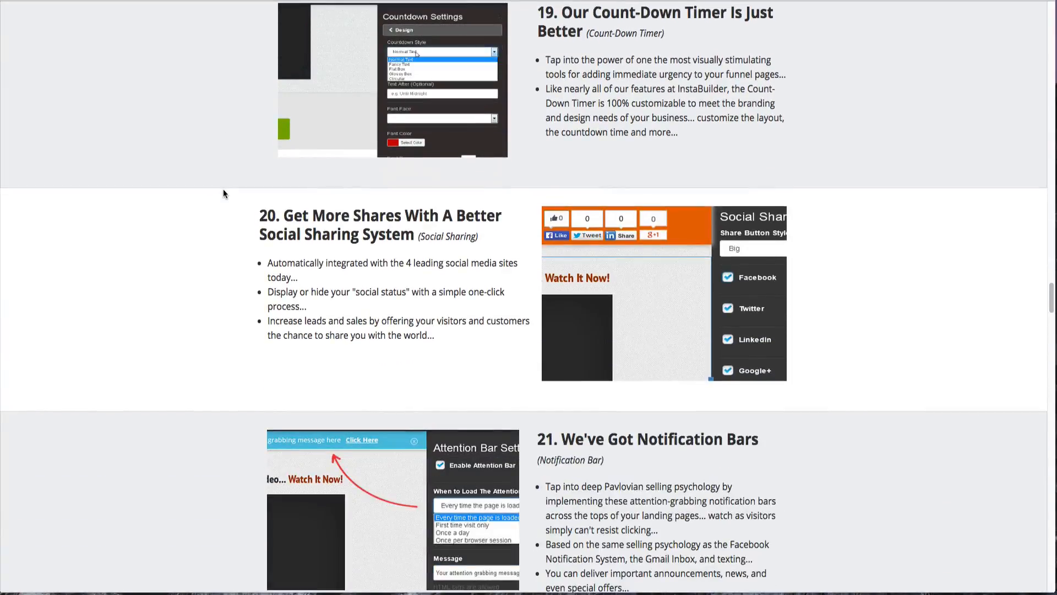
pyautogui.scroll(-2, 223, 193)
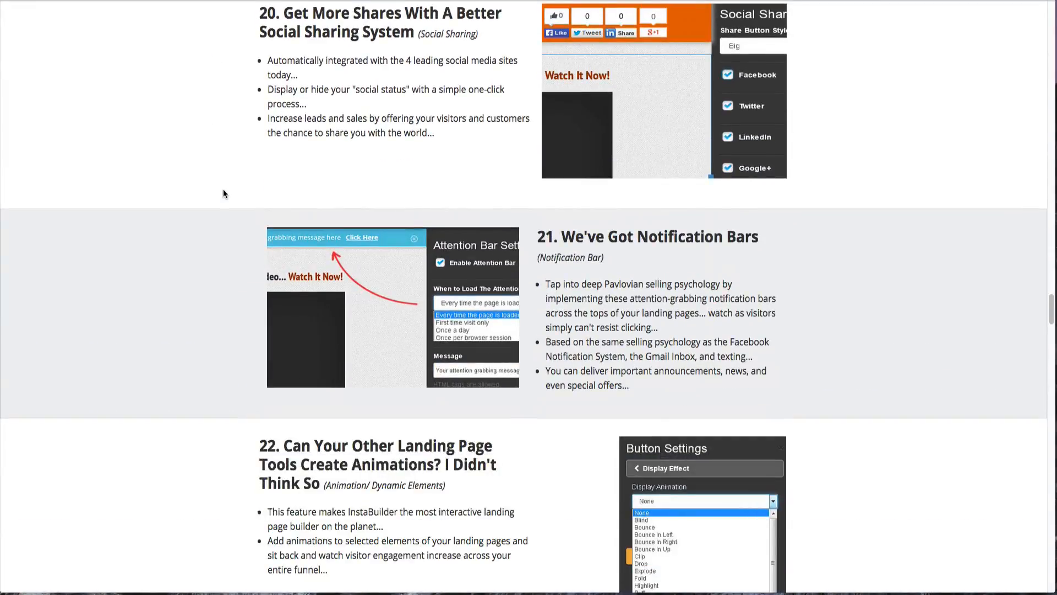
# - Look through reasons 22 to 29, covering animations, HTML and Facebook publishing, saved templates, SEO, autoresponder and GoToWebinar integration, and page duplication
pyautogui.scroll(-5, 223, 194)
pyautogui.scroll(-2, 223, 193)
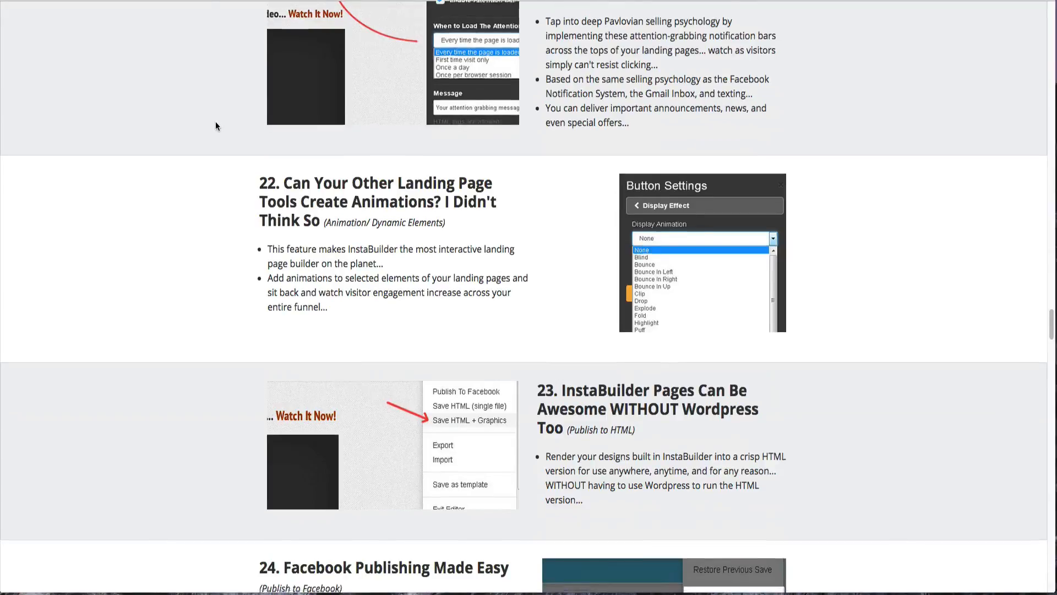
pyautogui.scroll(-2, 216, 121)
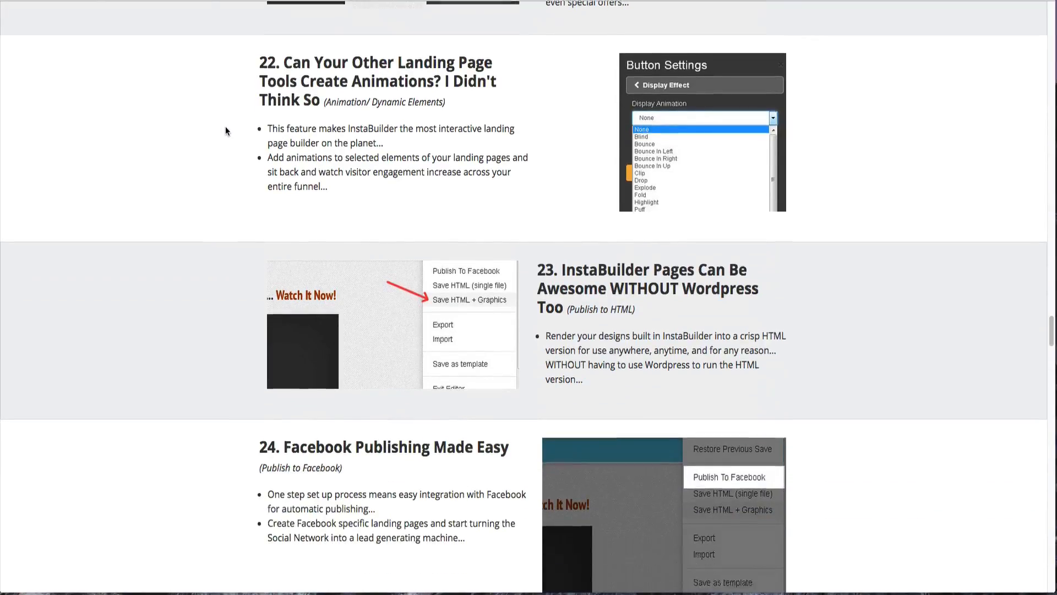
pyautogui.scroll(-5, 226, 130)
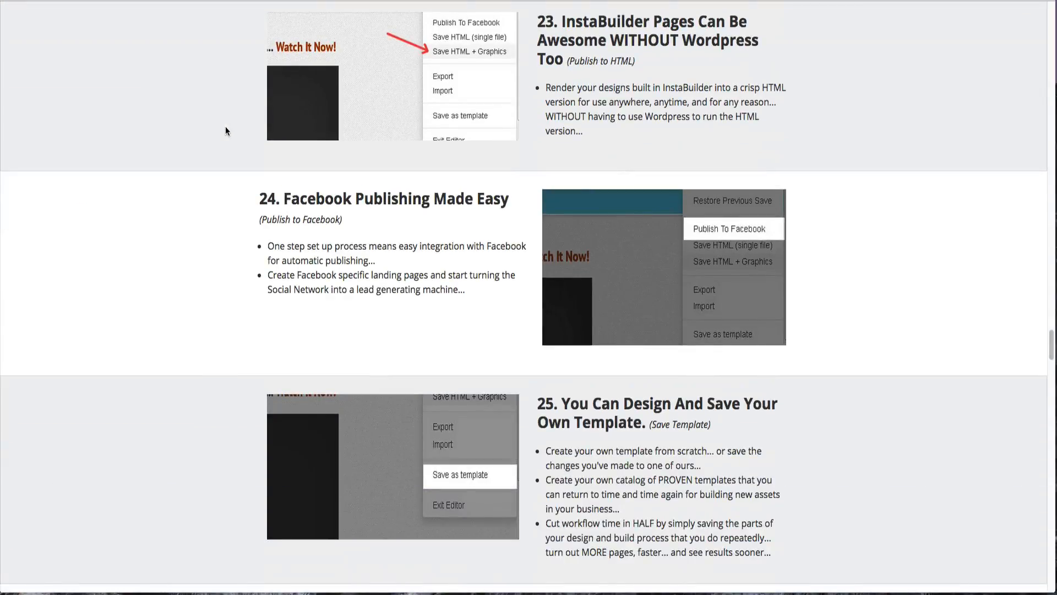
pyautogui.scroll(-3, 225, 131)
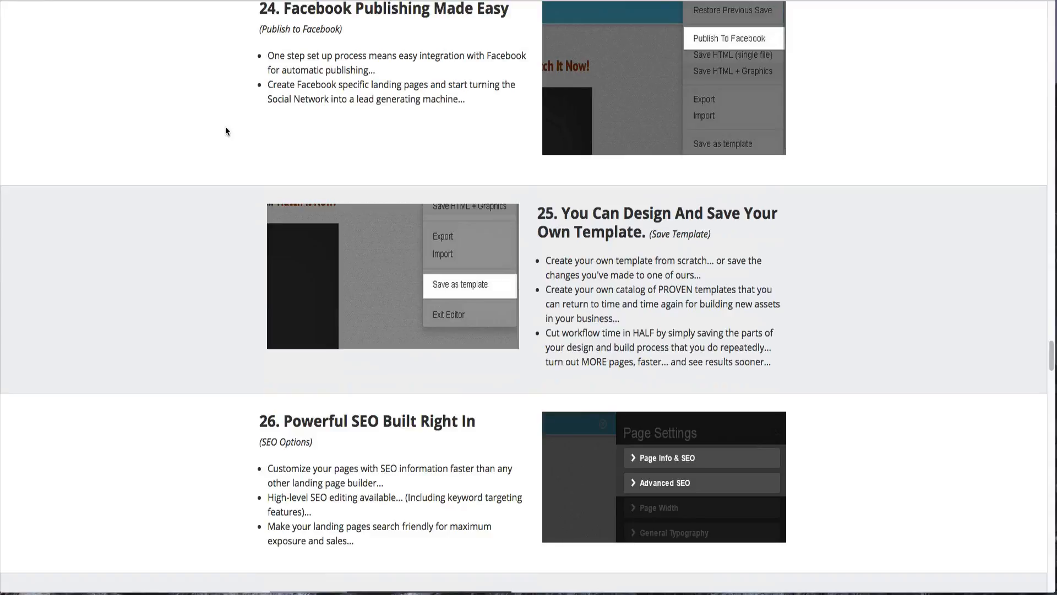
pyautogui.scroll(-3, 225, 131)
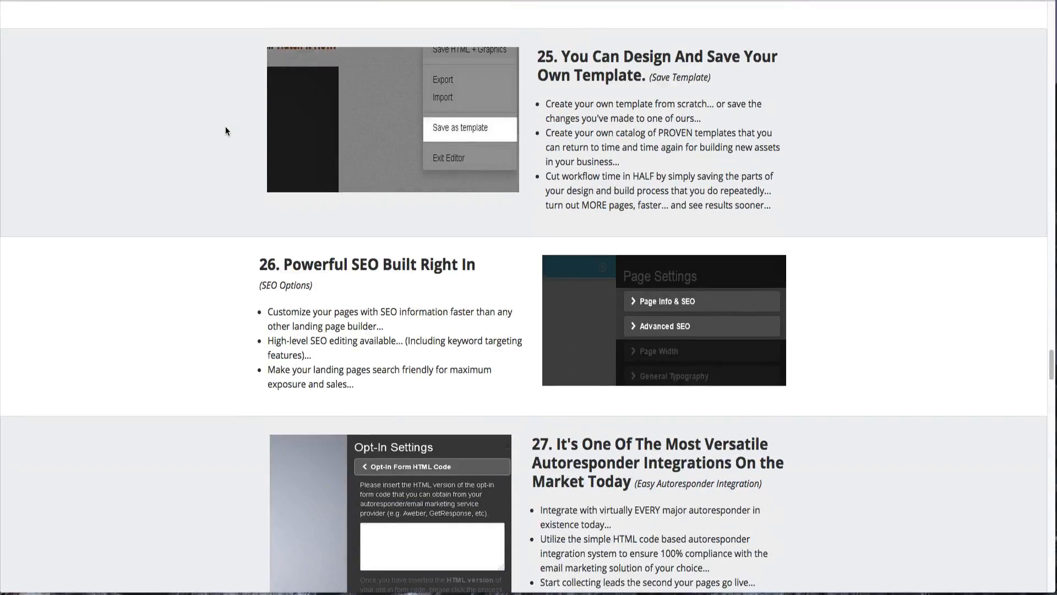
pyautogui.scroll(-4, 226, 130)
pyautogui.scroll(-2, 226, 131)
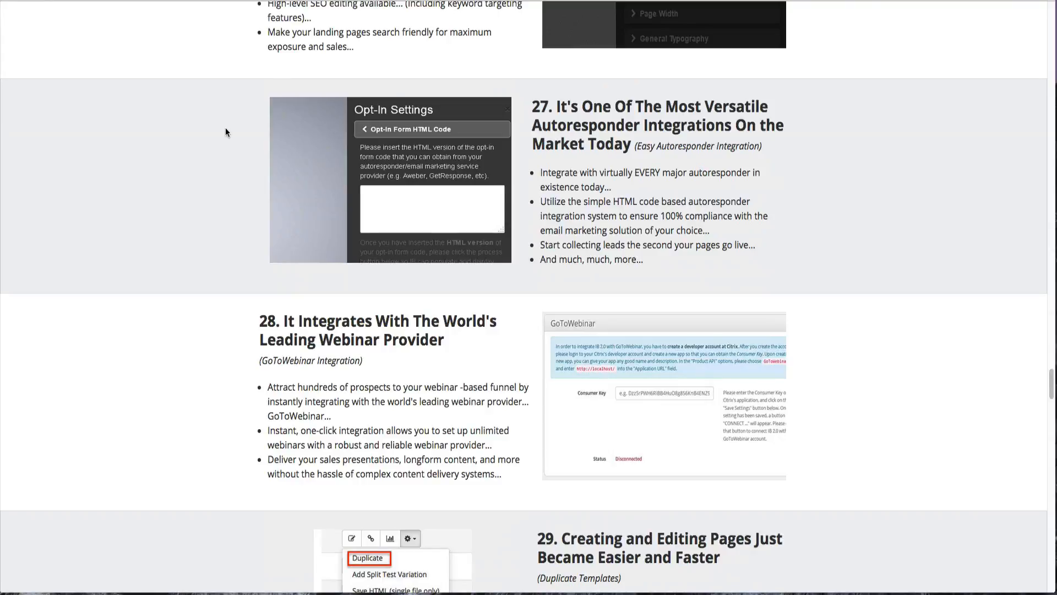
pyautogui.scroll(-2, 226, 132)
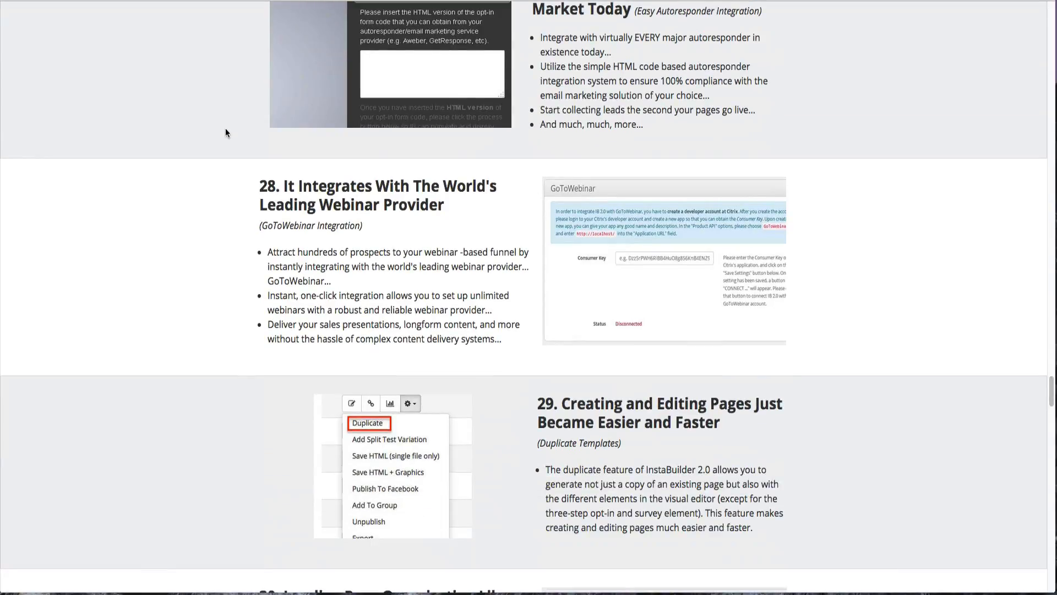
# - Read reasons 30 to 32 on page grouping, legal page generation and import/export, plus the video overview and testimonials, and return to the page start
pyautogui.scroll(-3, 226, 132)
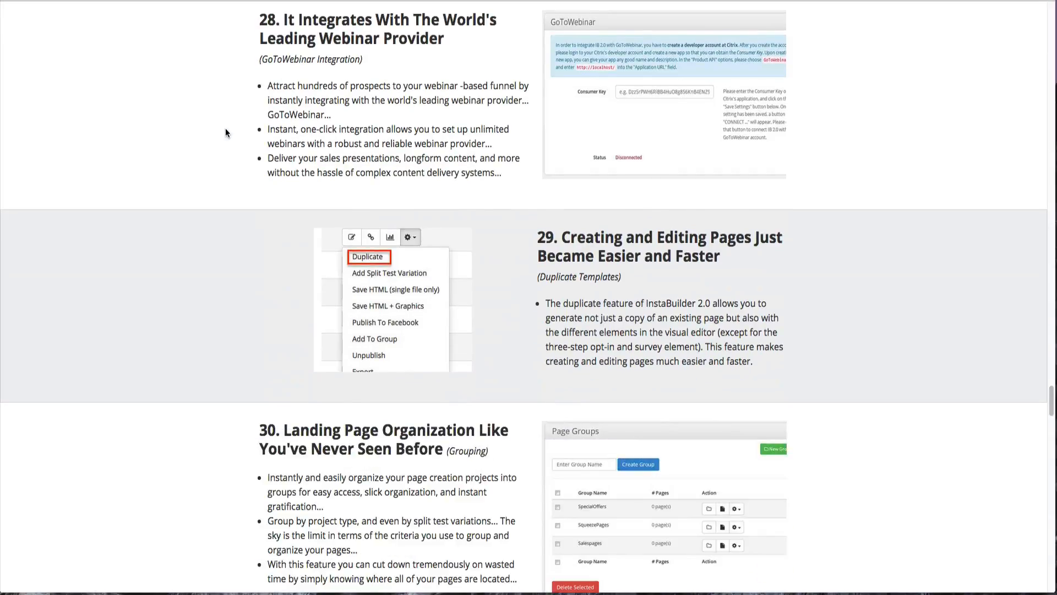
pyautogui.scroll(-1, 226, 132)
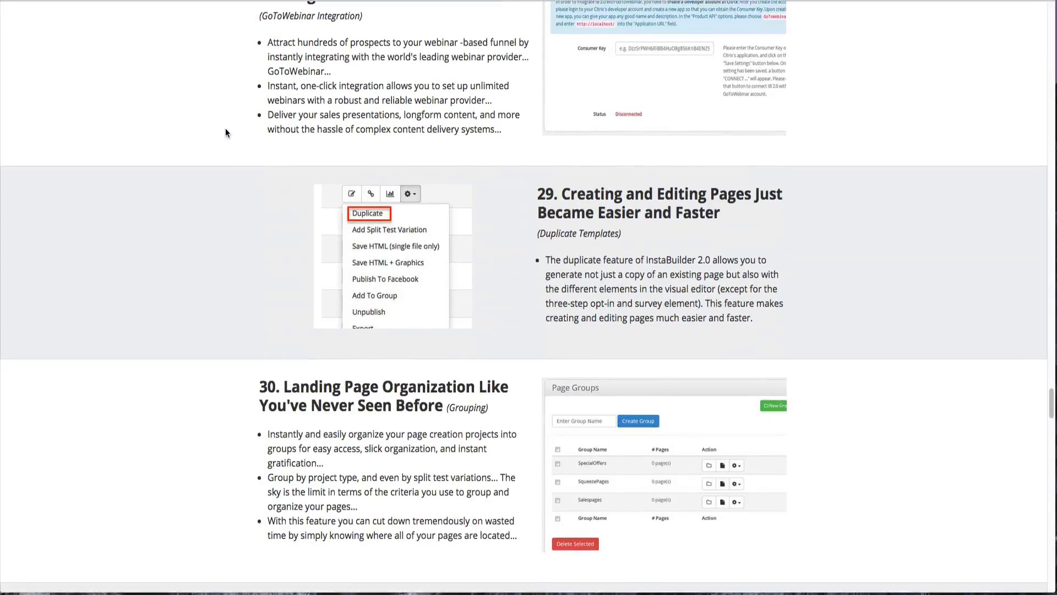
pyautogui.scroll(-1, 225, 133)
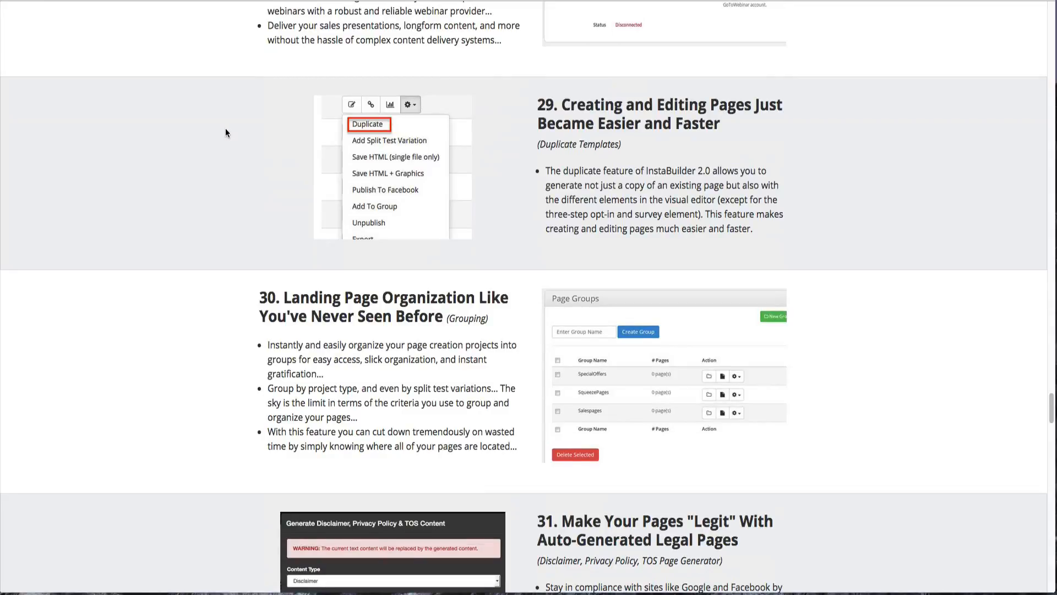
pyautogui.scroll(-8, 225, 133)
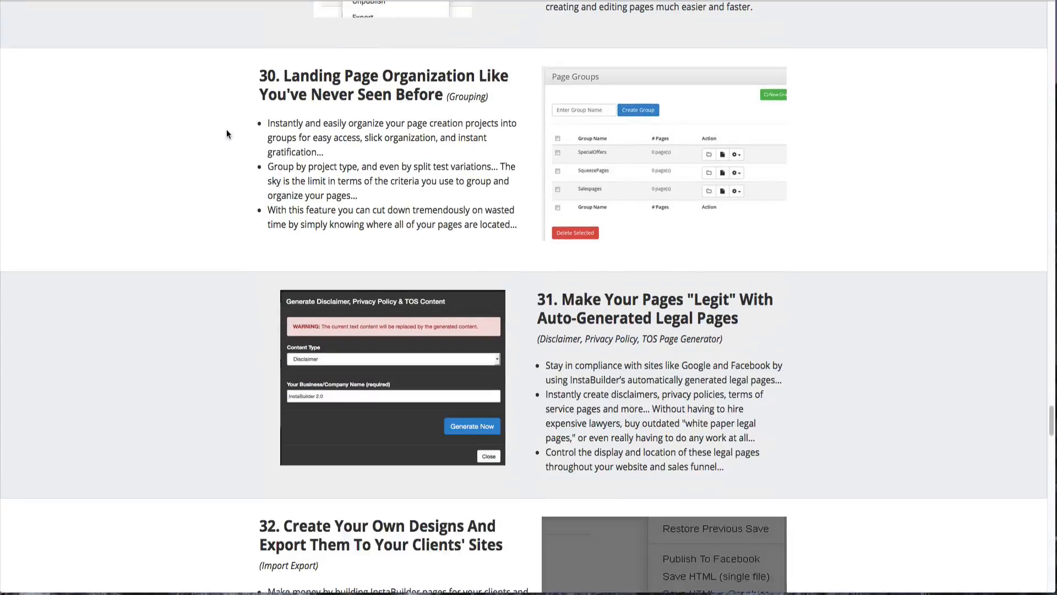
pyautogui.scroll(-3, 226, 134)
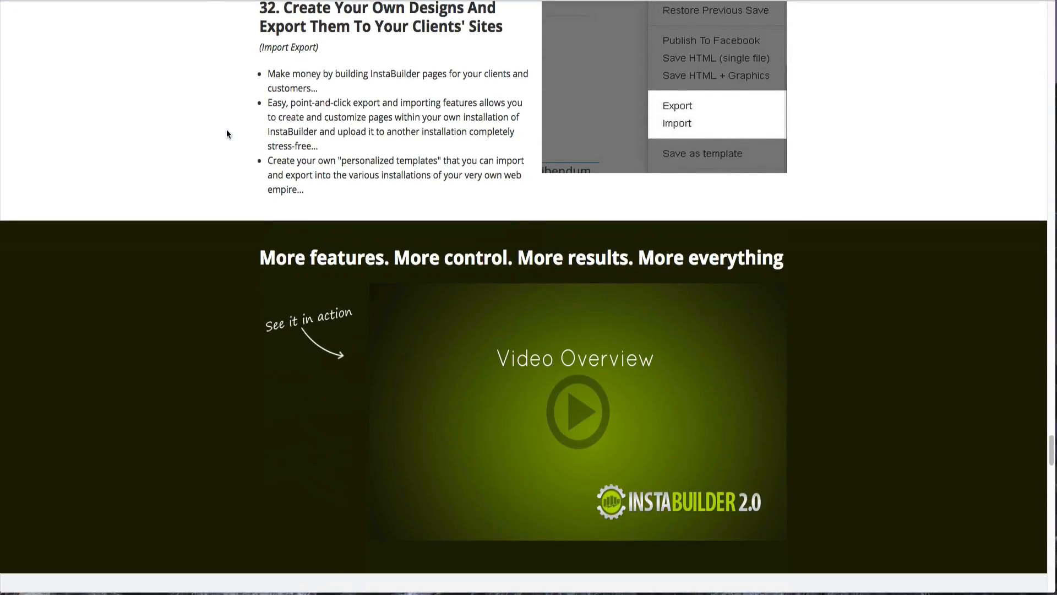
pyautogui.scroll(-3, 226, 133)
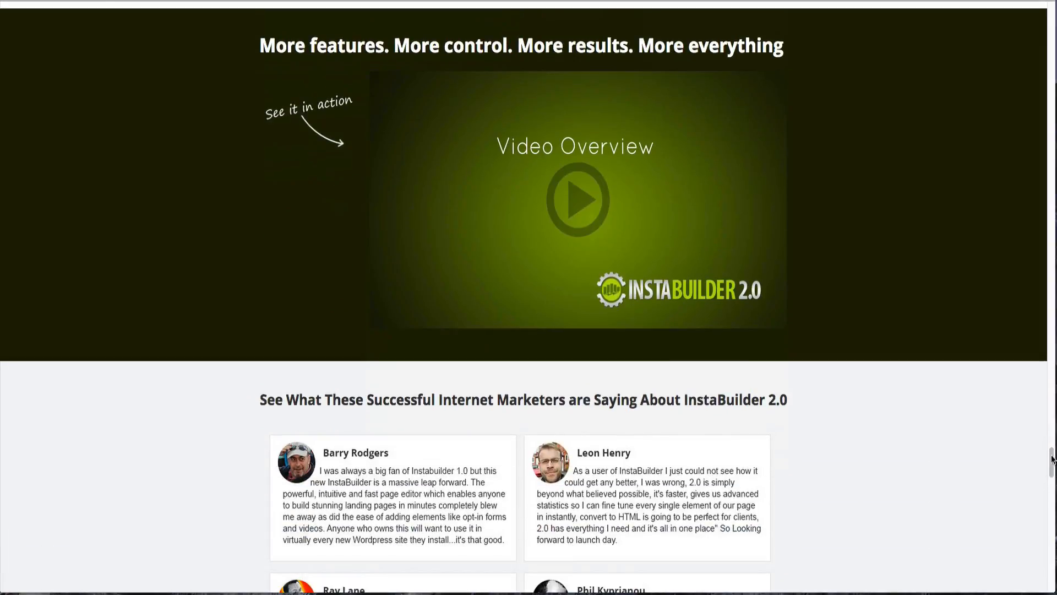
pyautogui.moveTo(1051, 460); pyautogui.dragTo(1043, 8)
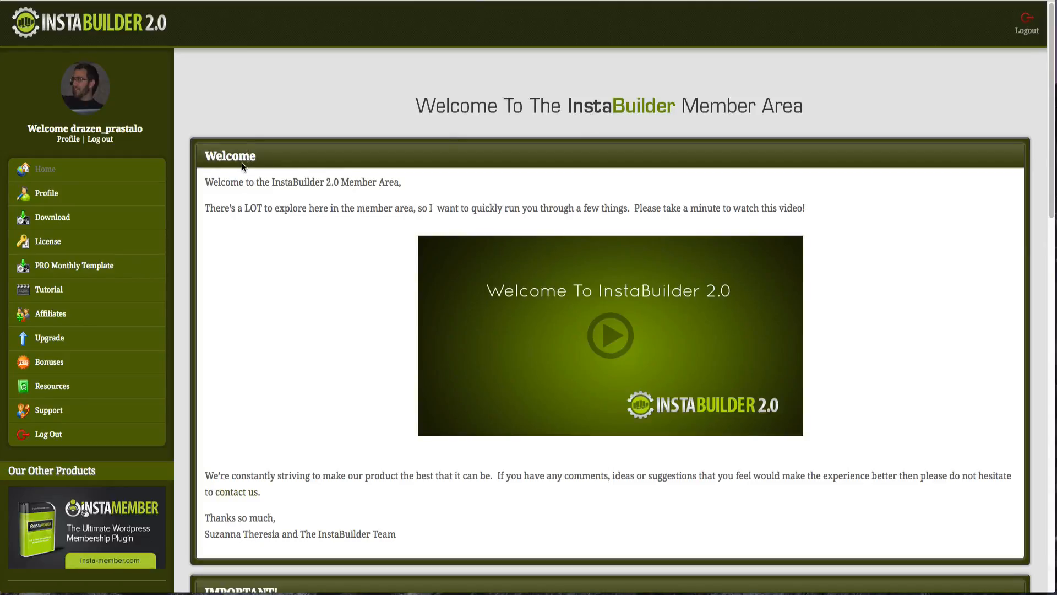
# - Look over the InstaBuilder member area home page, including the welcome video, update sign-up, Facebook group and recommendations
pyautogui.scroll(-2, 263, 175)
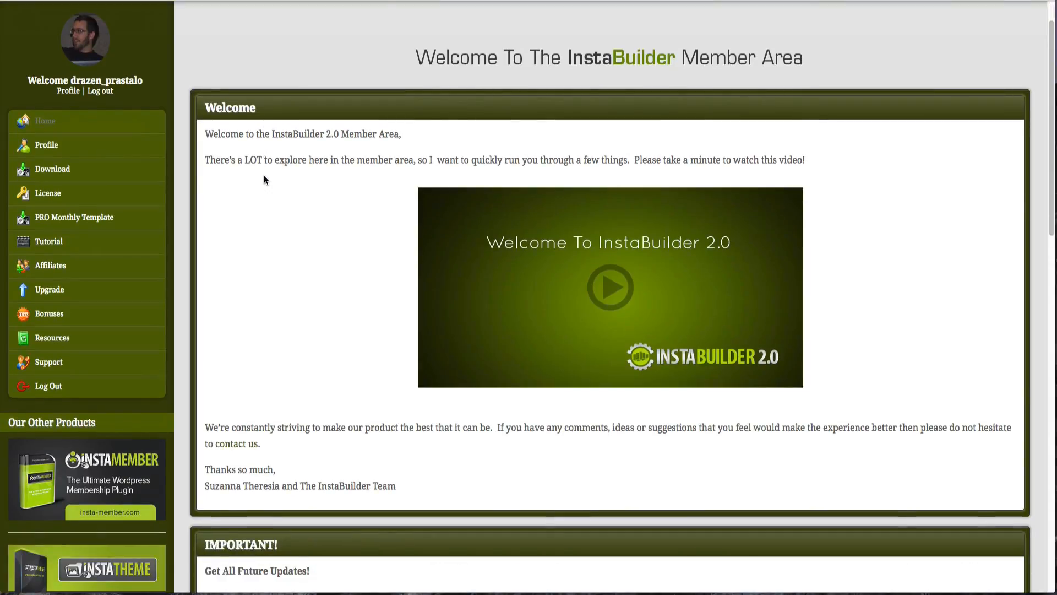
pyautogui.scroll(-1, 310, 272)
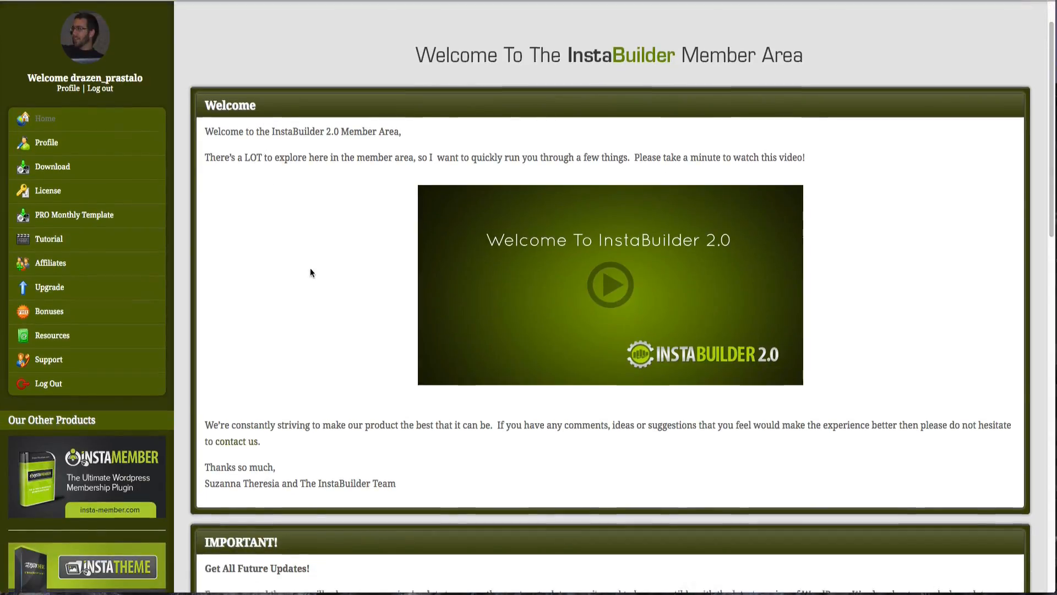
pyautogui.scroll(-5, 310, 272)
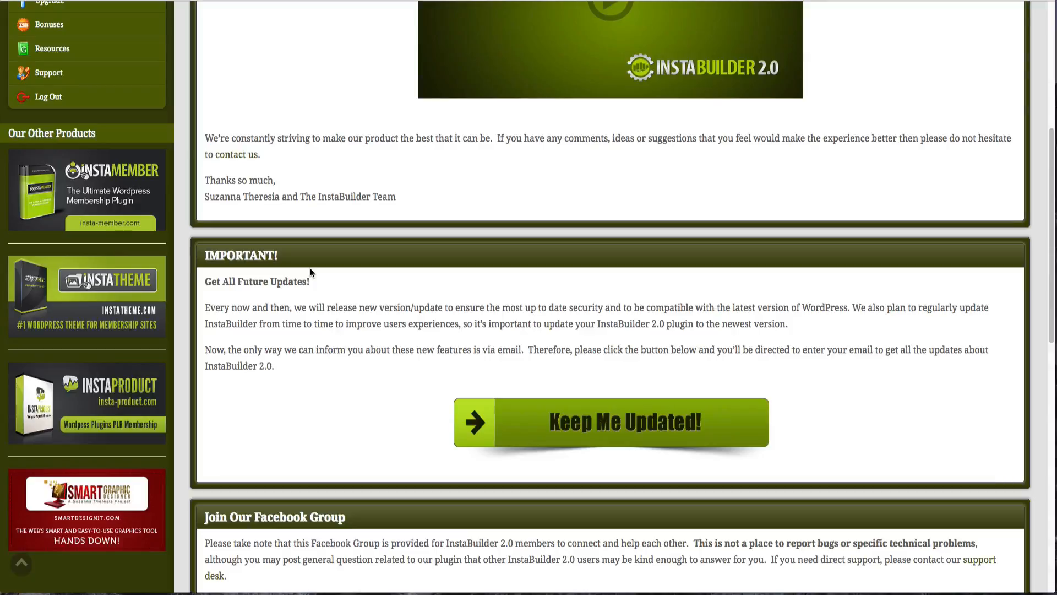
pyautogui.scroll(-4, 310, 272)
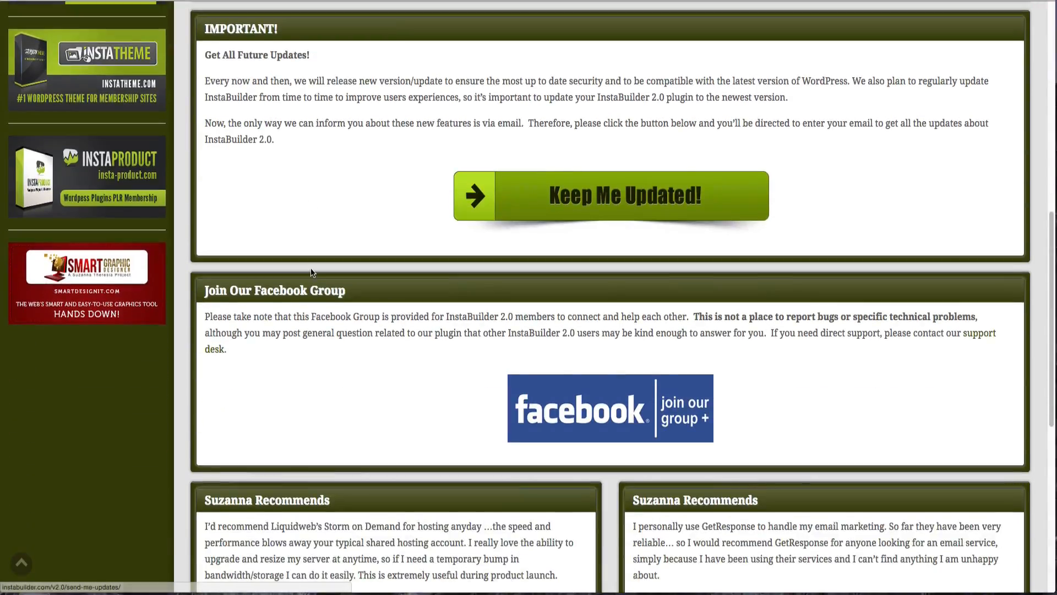
pyautogui.scroll(-1, 311, 272)
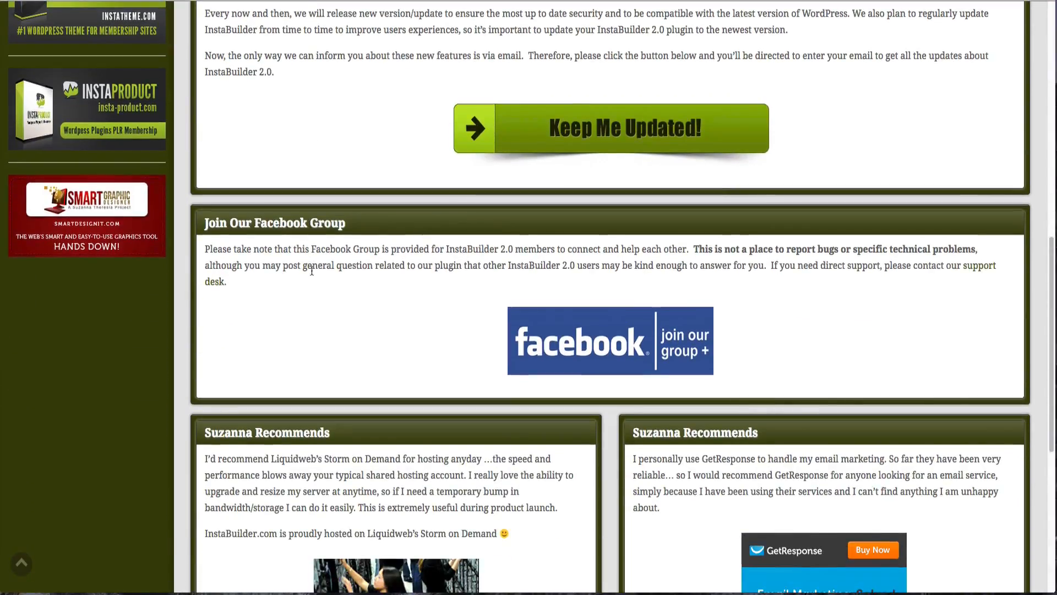
pyautogui.scroll(10, 312, 271)
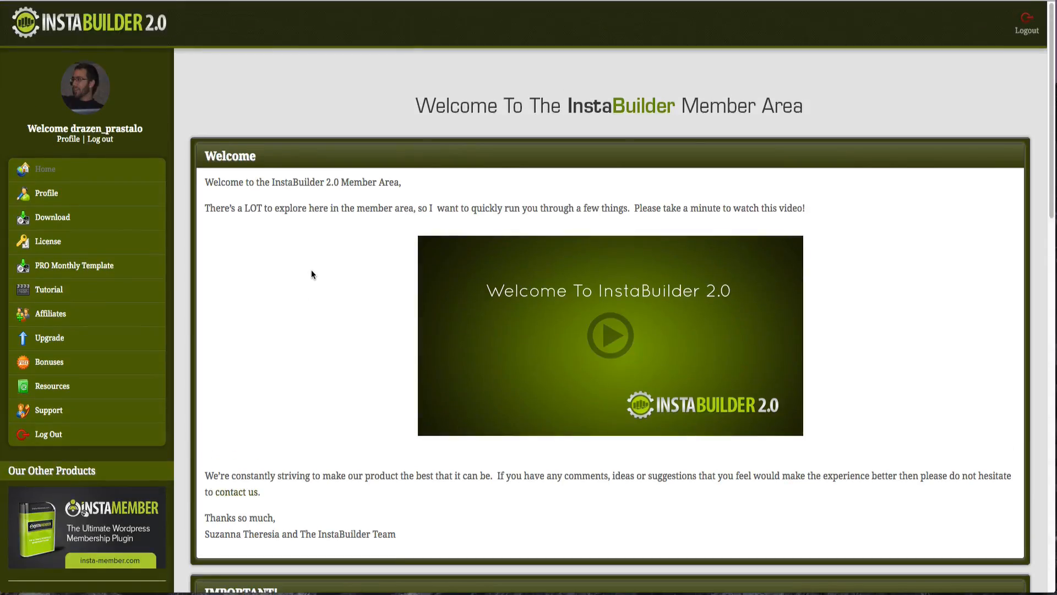
# - Open the member area's Download page and review the plugin download link, installation notes and 3-site license rights
pyautogui.click(92, 214)
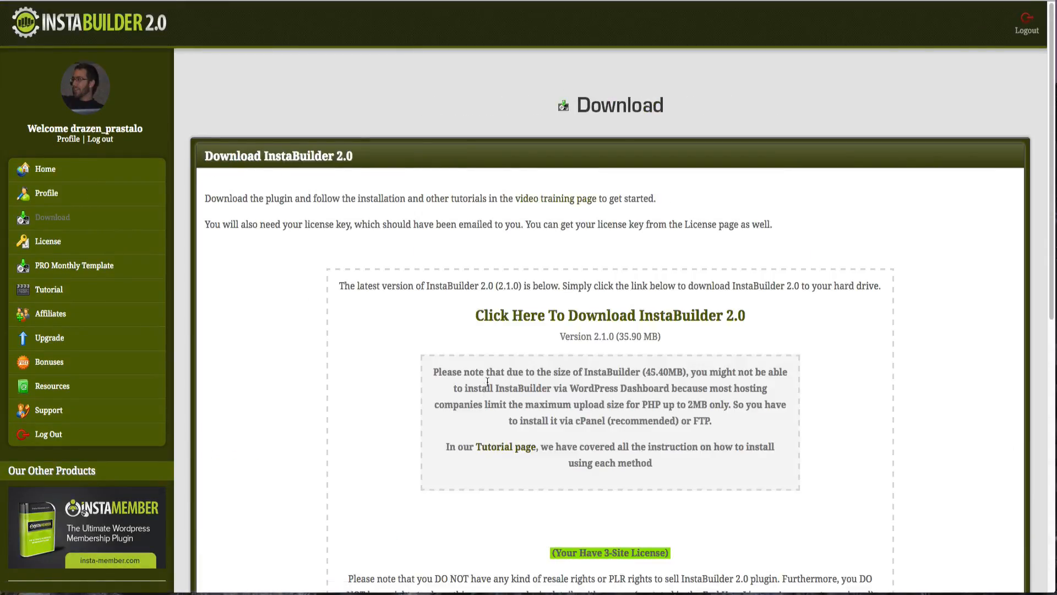
pyautogui.scroll(-3, 488, 381)
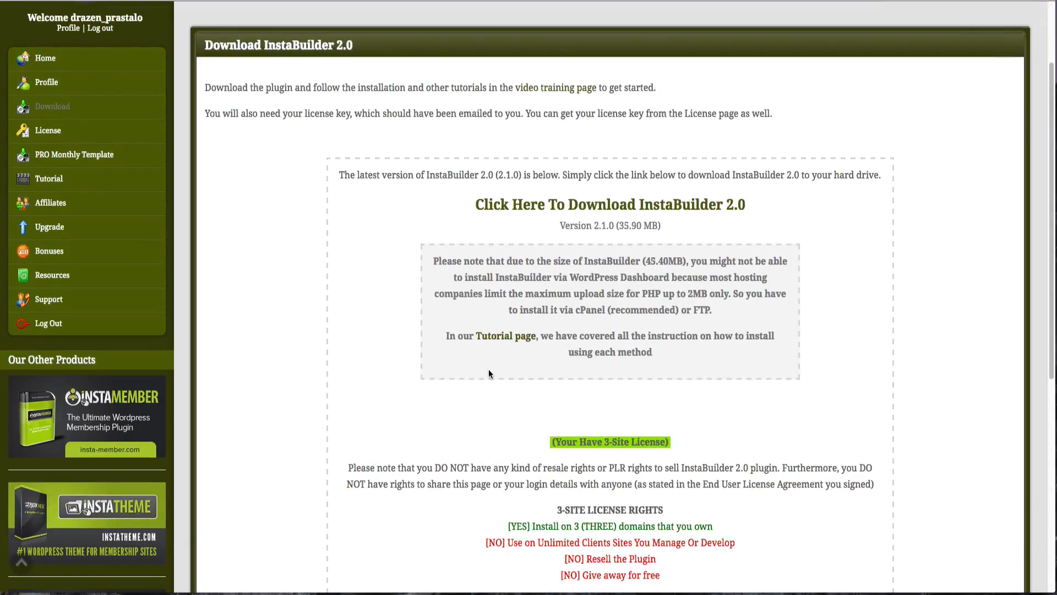
pyautogui.scroll(-6, 489, 374)
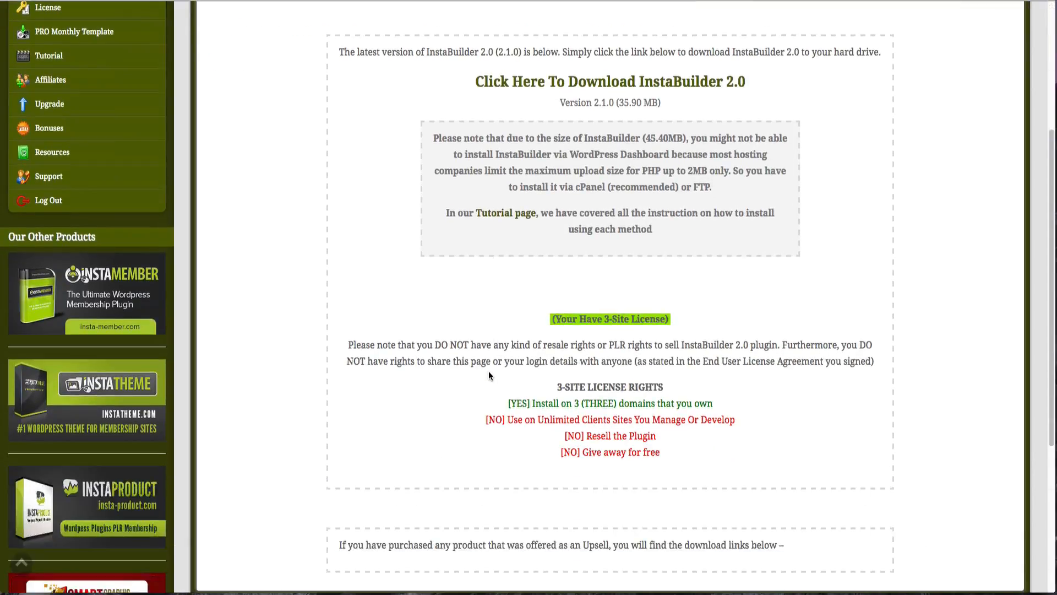
pyautogui.scroll(8, 488, 371)
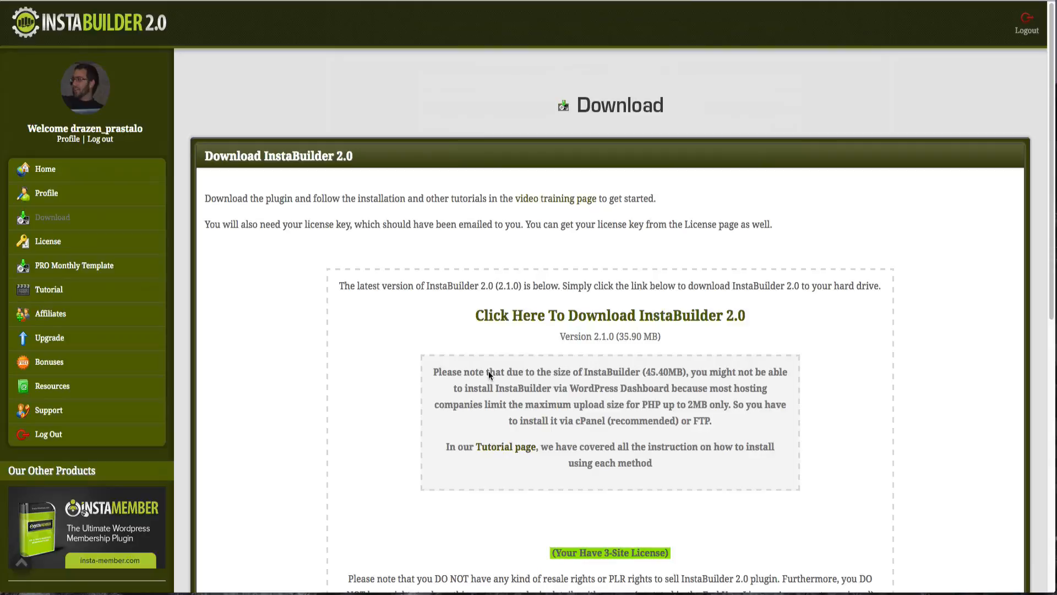
# - View the member area's License, PRO Monthly Template and Tutorial pages in turn
pyautogui.click(95, 245)
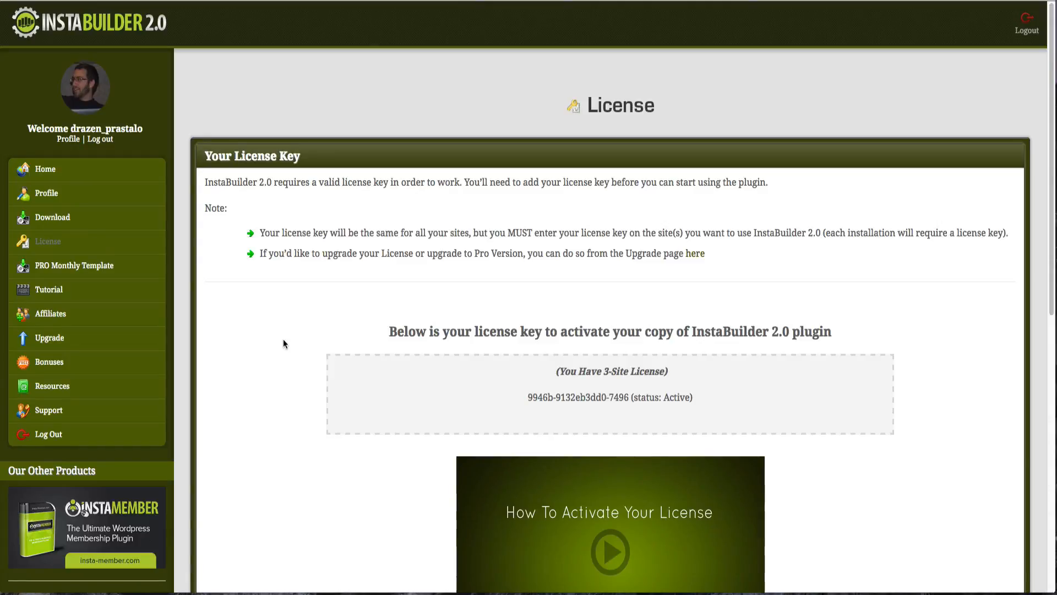
pyautogui.click(88, 270)
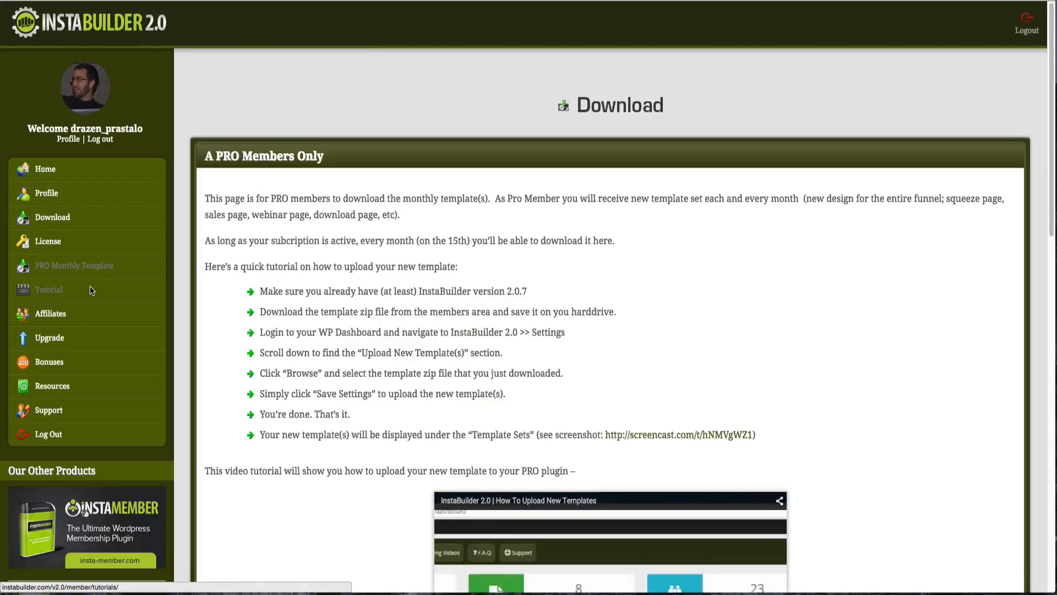
pyautogui.click(91, 287)
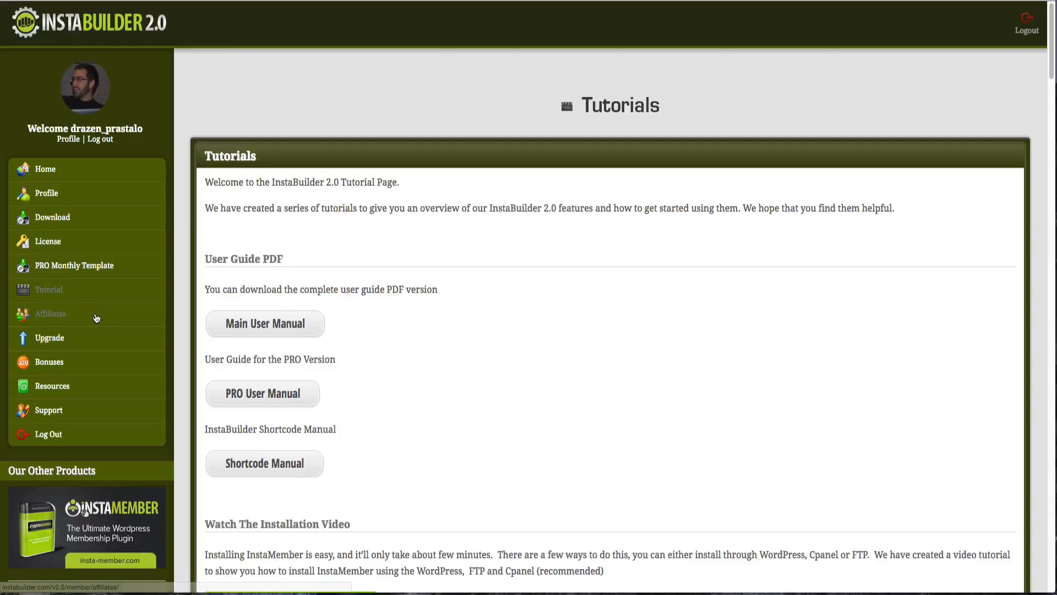
# - Review the downloadable items on the Bonuses page, from the background images to the Premium Web Elements Triple Pack, and return to the member home page
pyautogui.click(123, 372)
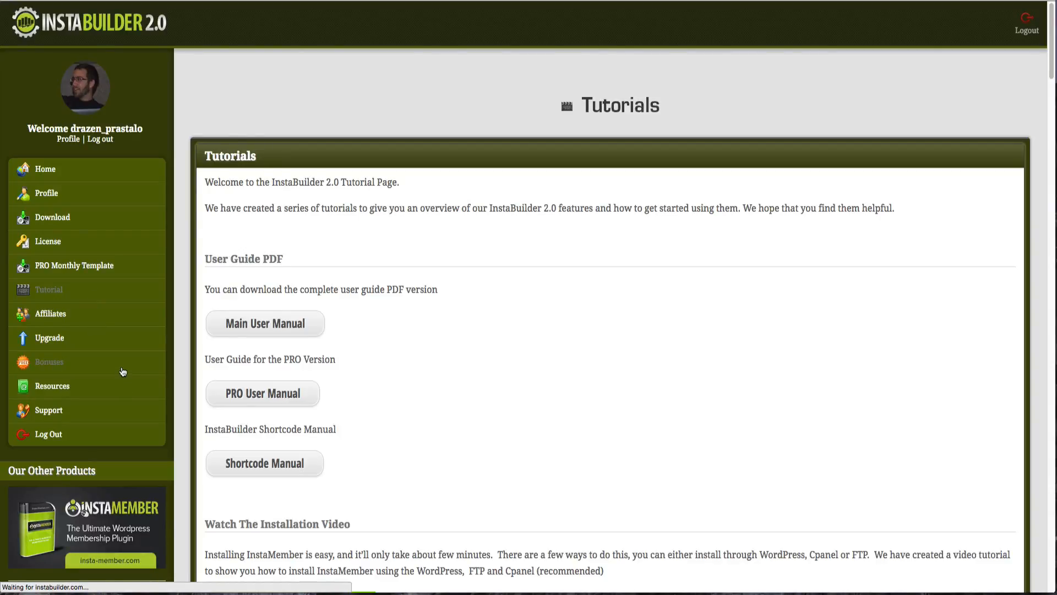
pyautogui.scroll(-2, 569, 268)
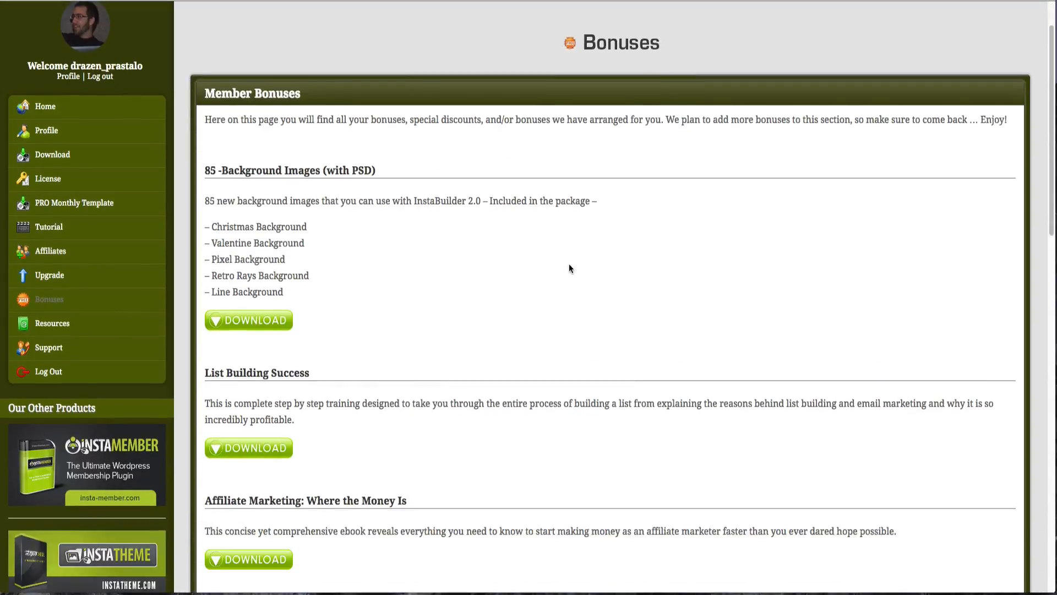
pyautogui.scroll(-2, 569, 269)
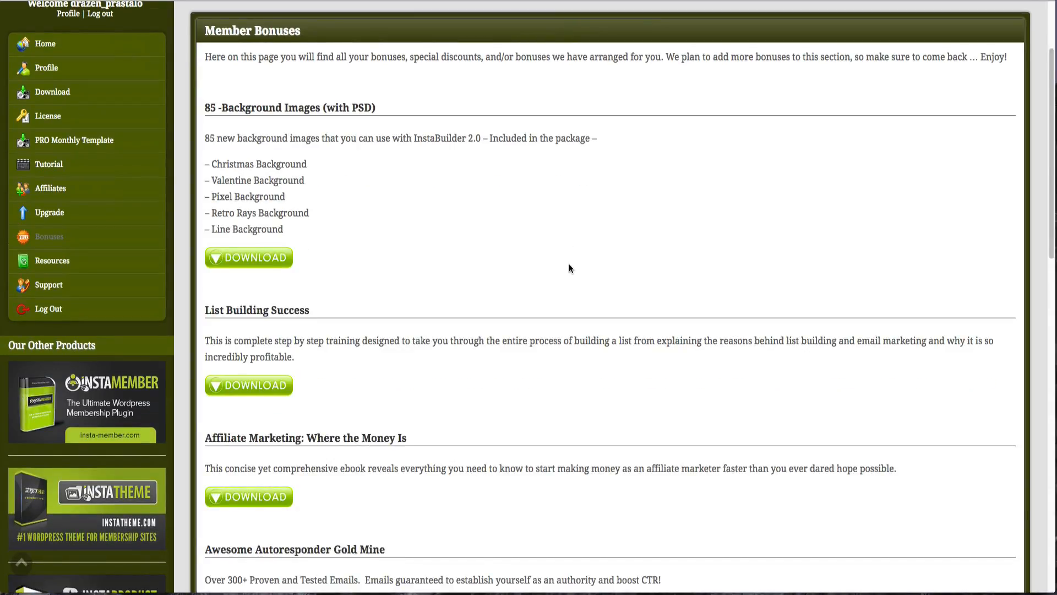
pyautogui.scroll(-4, 569, 268)
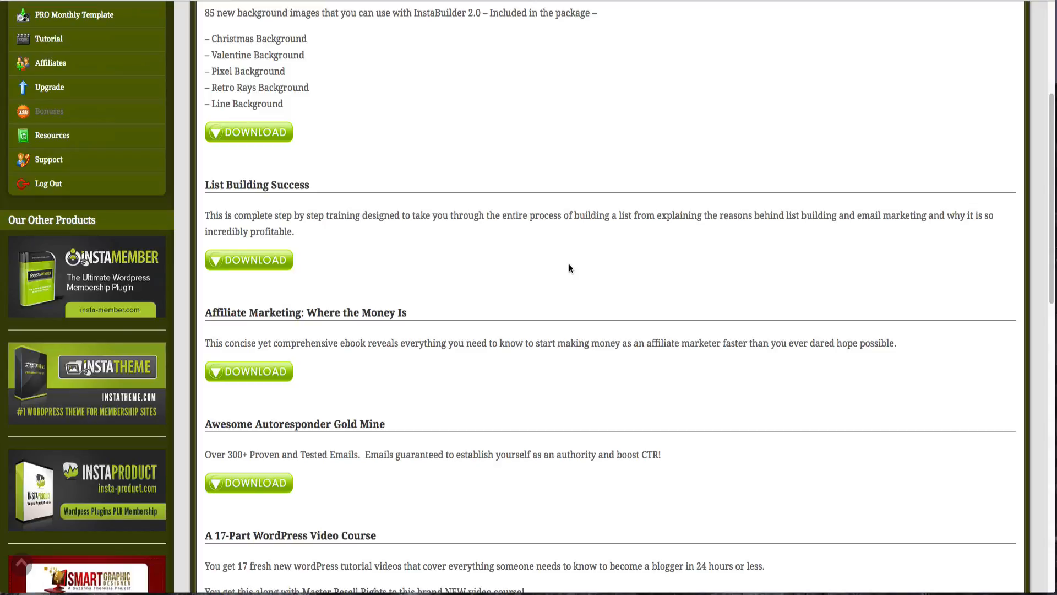
pyautogui.scroll(-18, 569, 269)
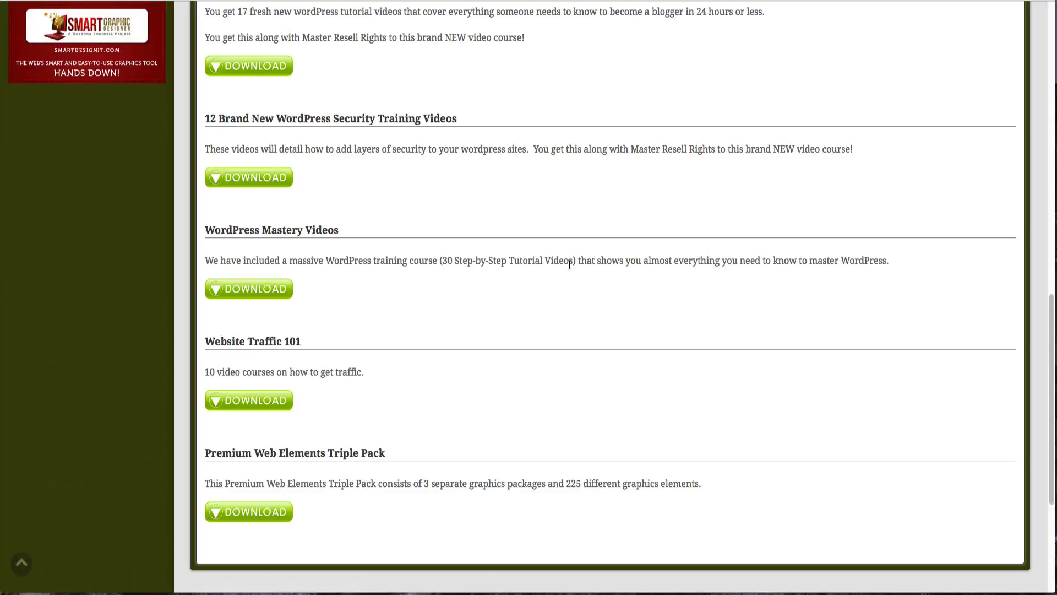
pyautogui.scroll(20, 569, 264)
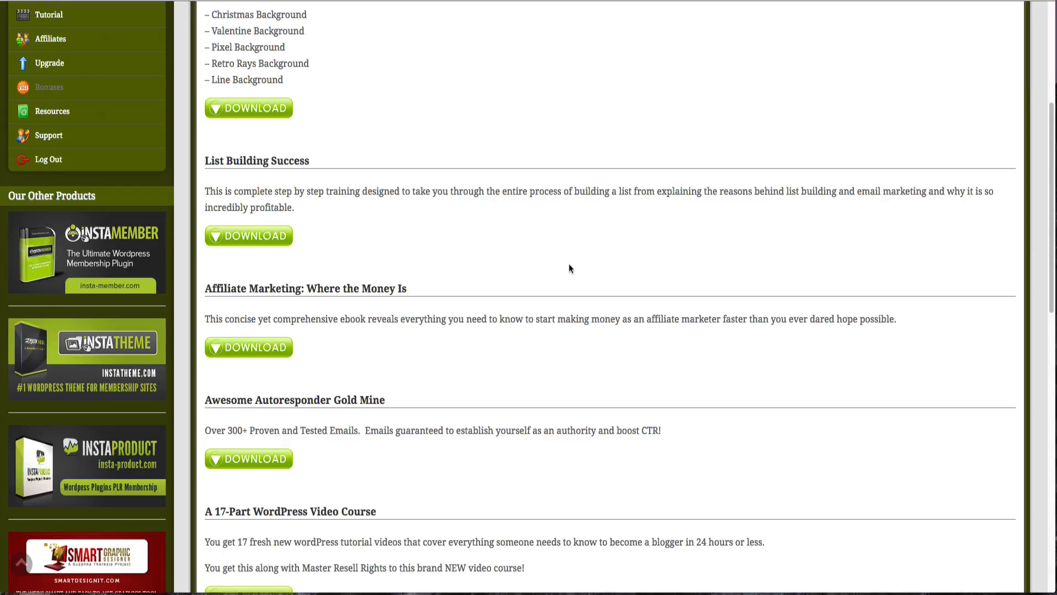
pyautogui.scroll(7, 569, 265)
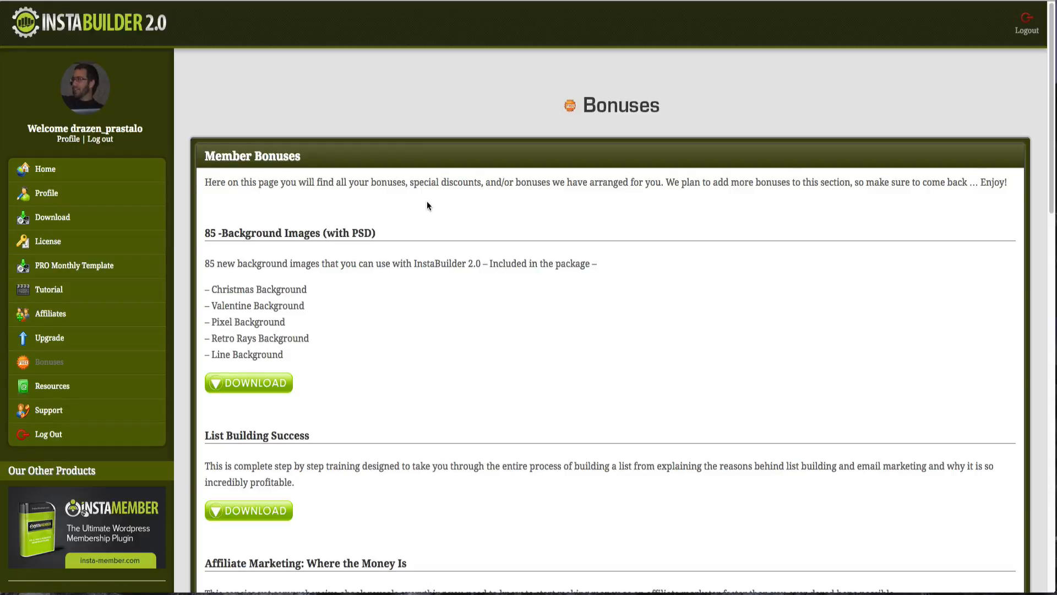
pyautogui.click(115, 168)
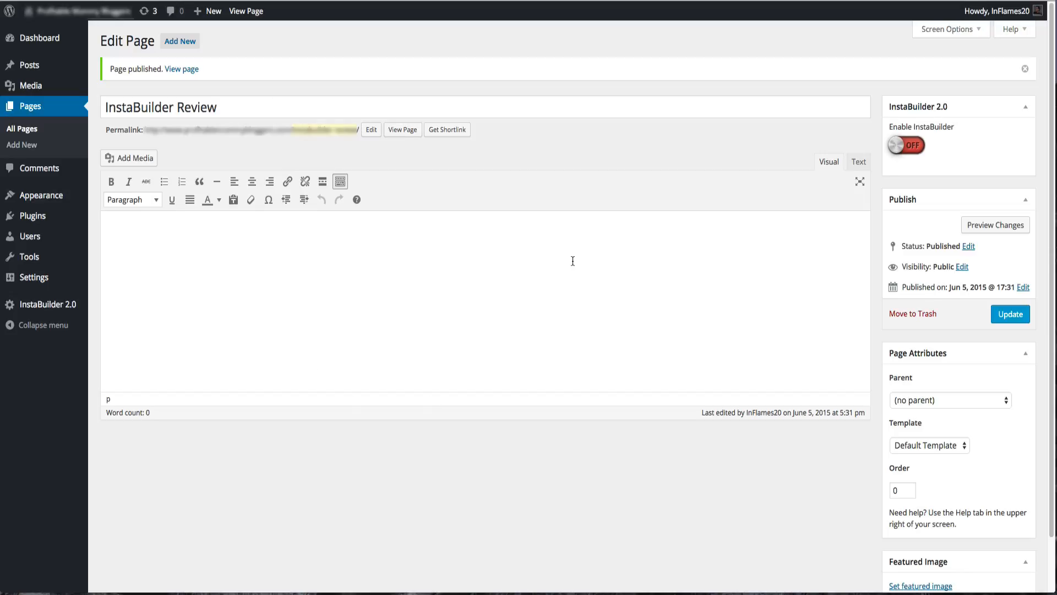
# - Enable InstaBuilder for the WordPress page "InstaBuilder Review" and launch the IB 2.0 editor
pyautogui.click(917, 146)
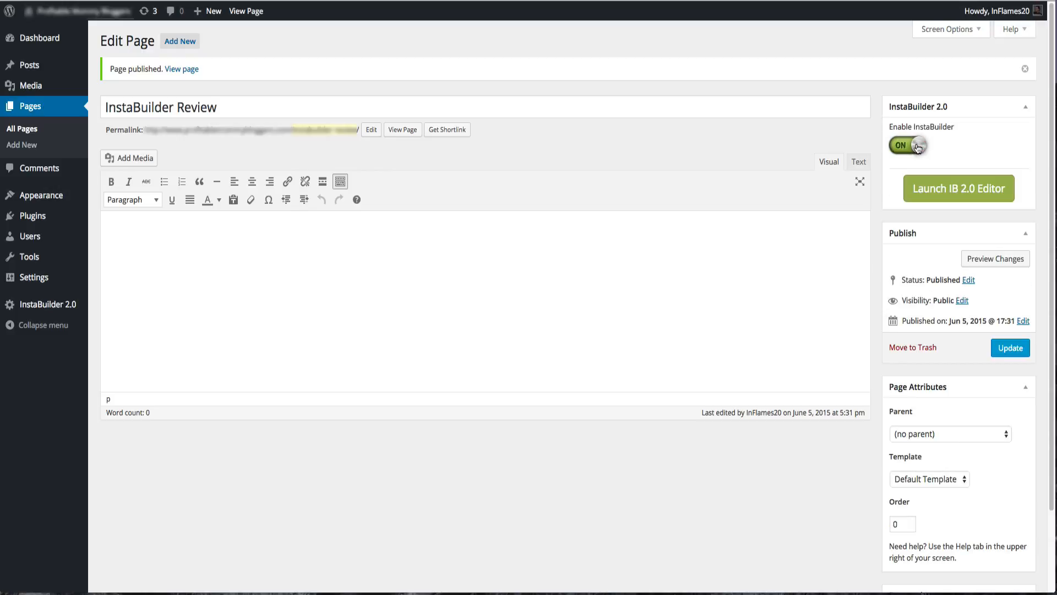
pyautogui.click(936, 195)
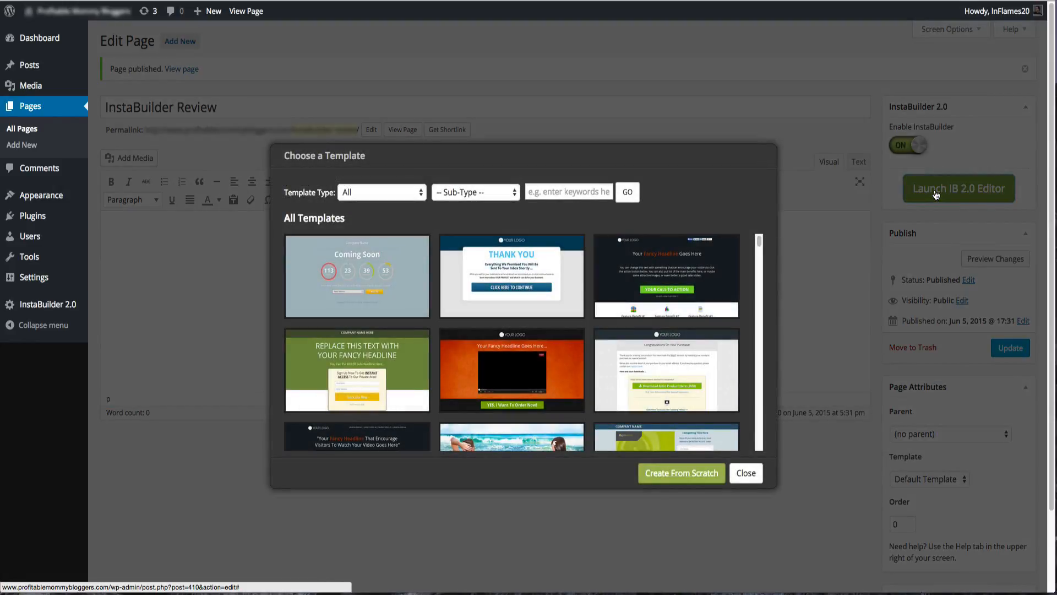
# - Browse the full set of page templates offered in the Choose a Template dialog
pyautogui.moveTo(539, 290)
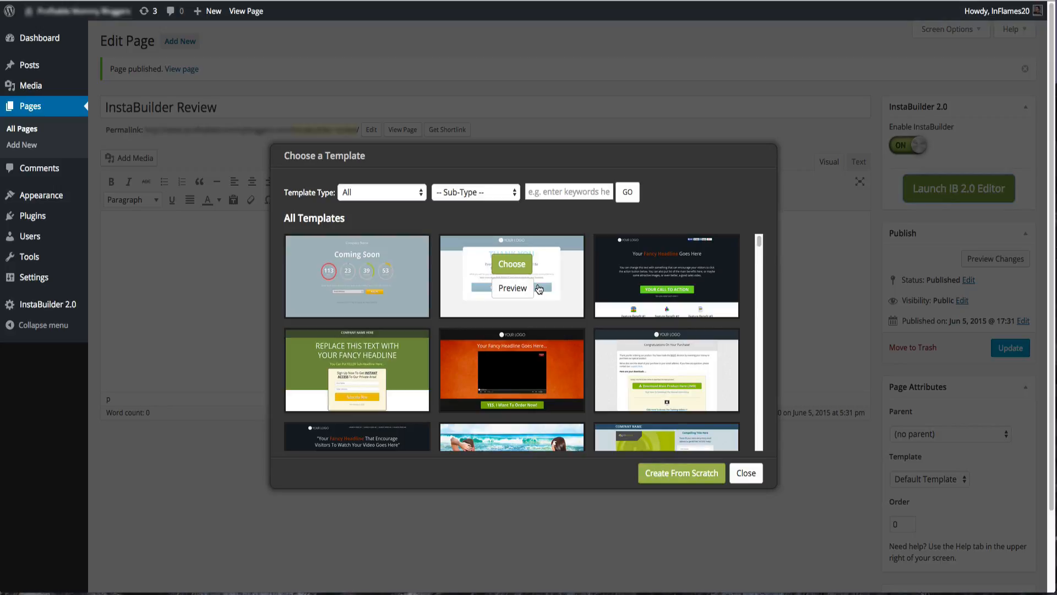
pyautogui.scroll(-1, 539, 290)
pyautogui.scroll(-1, 539, 290)
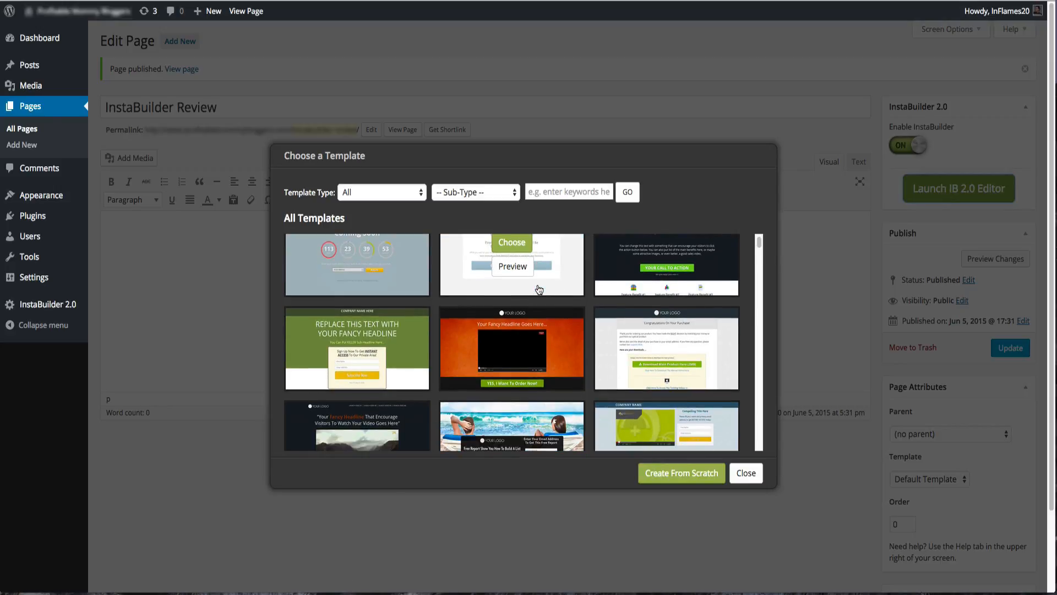
pyautogui.scroll(-5, 539, 290)
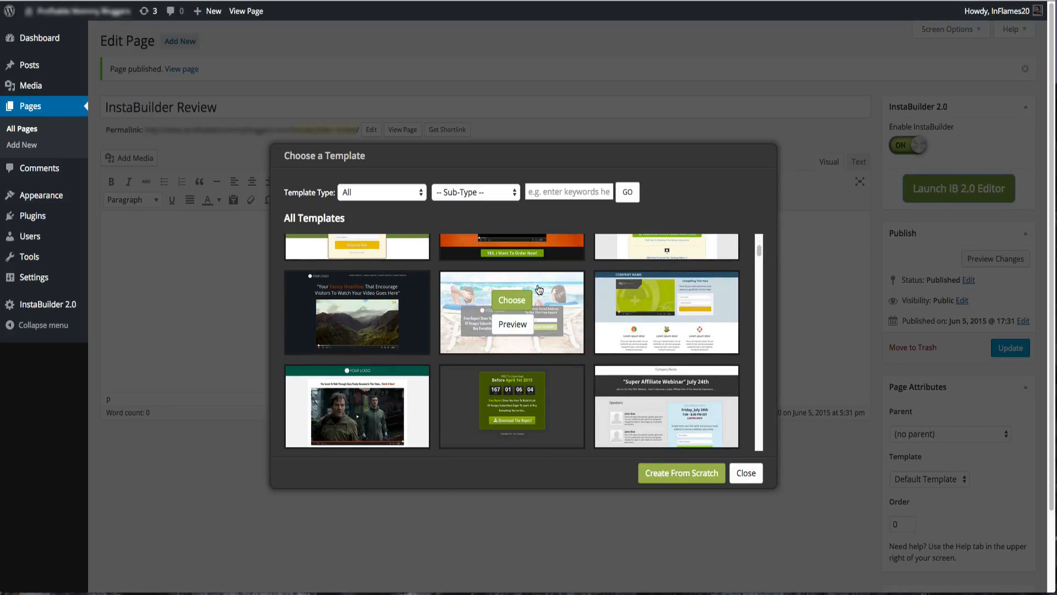
pyautogui.scroll(6, 539, 290)
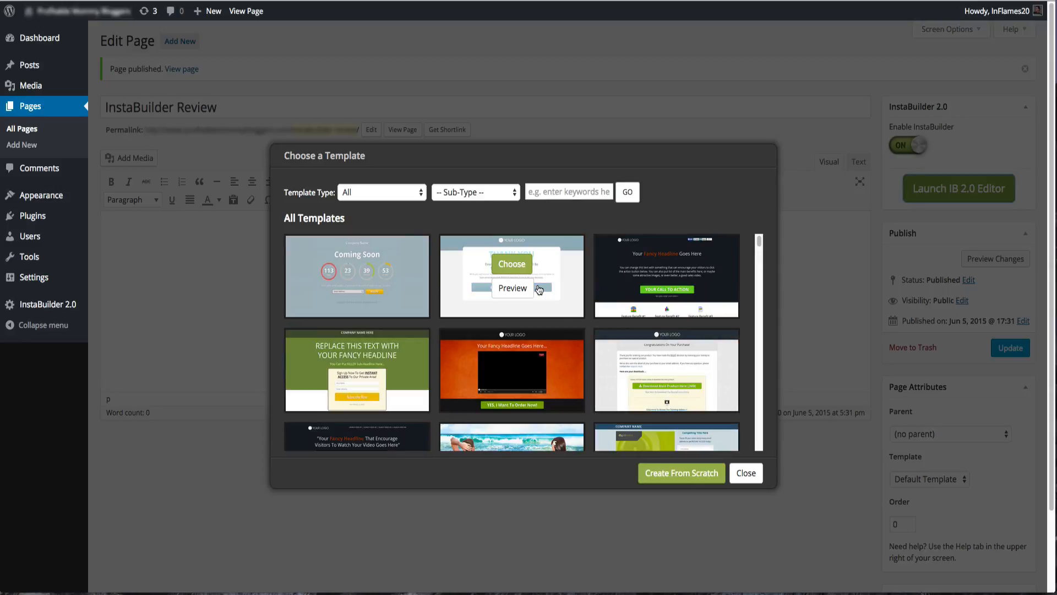
# - Filter the templates to Sales Pages and check the available sales page sub-types without choosing one
pyautogui.click(401, 192)
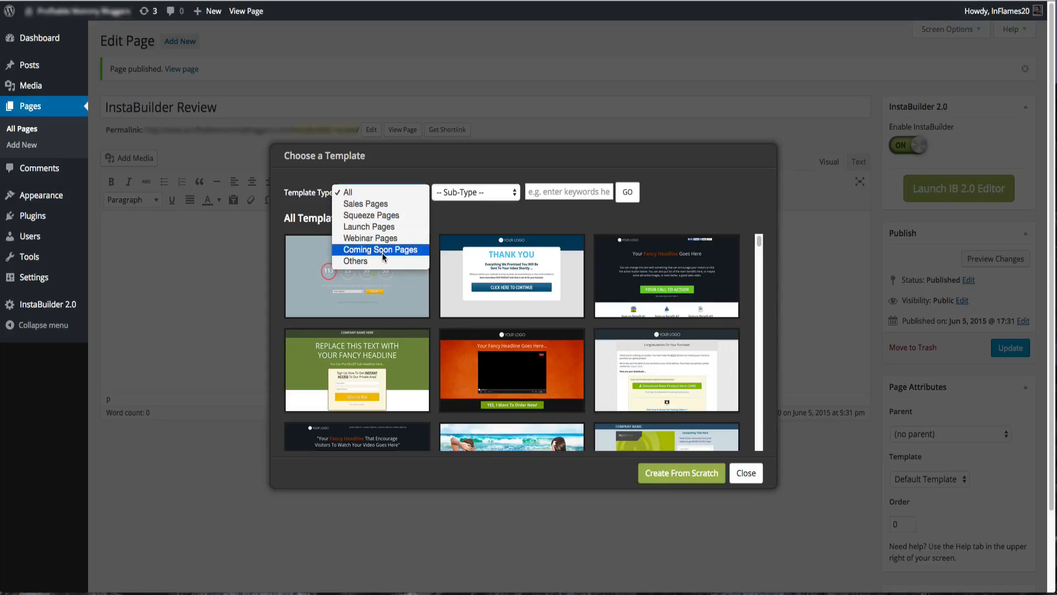
pyautogui.click(383, 204)
pyautogui.click(466, 193)
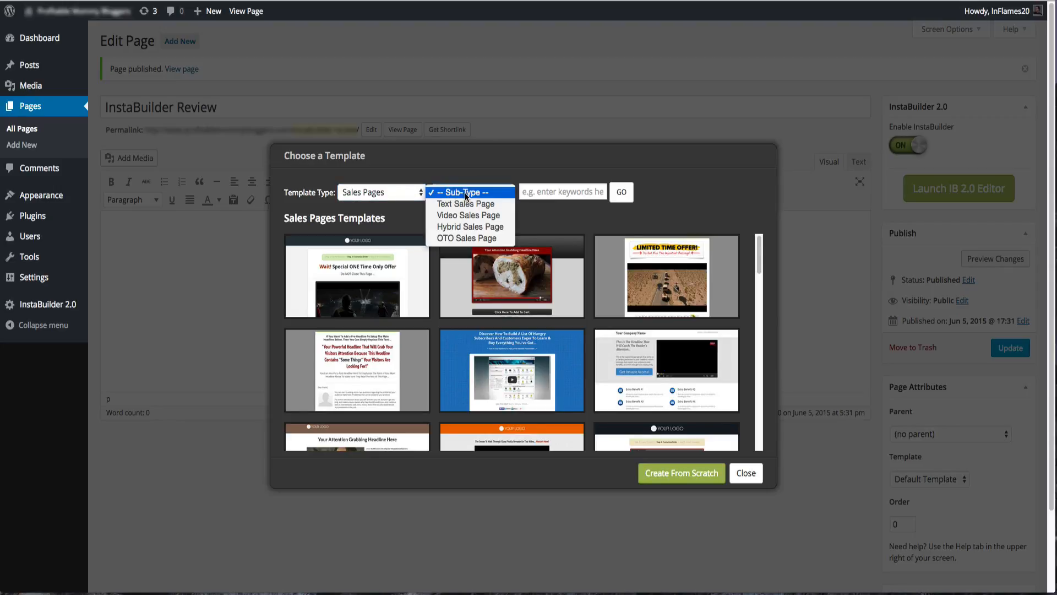
pyautogui.click(533, 216)
pyautogui.click(546, 193)
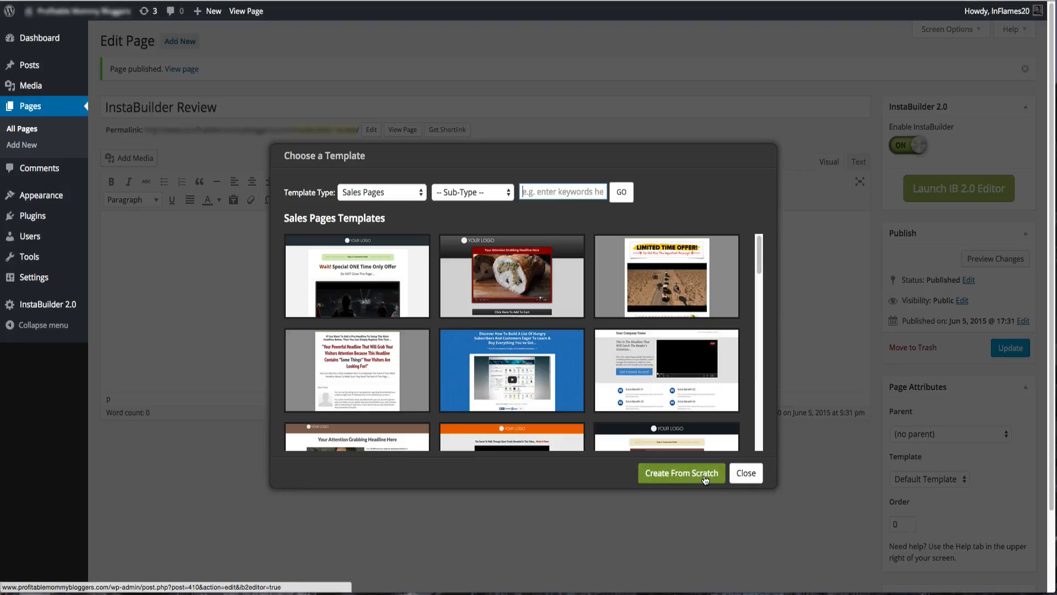
pyautogui.moveTo(620, 372)
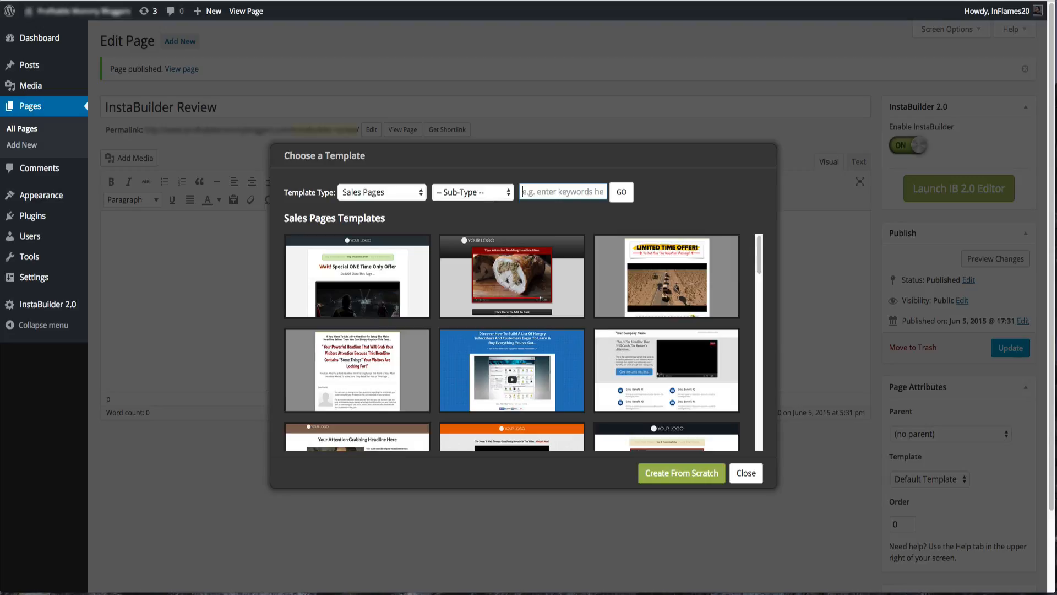
pyautogui.moveTo(474, 241)
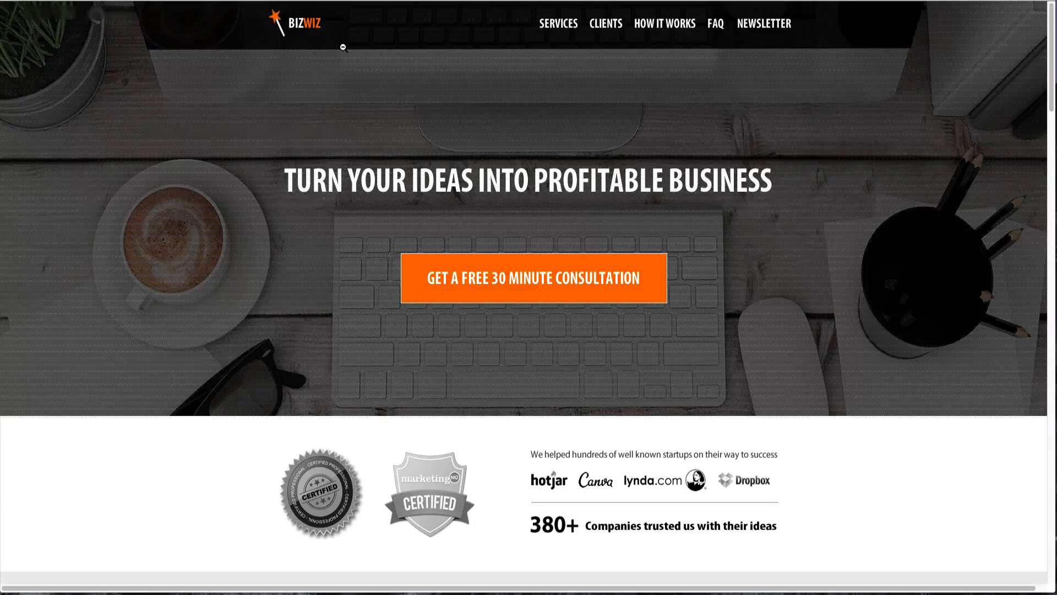
# - Examine the BizWiz sample landing page from its headline and certification badges through the service sections to the client testimonials
pyautogui.scroll(-1, 647, 136)
pyautogui.scroll(-3, 647, 136)
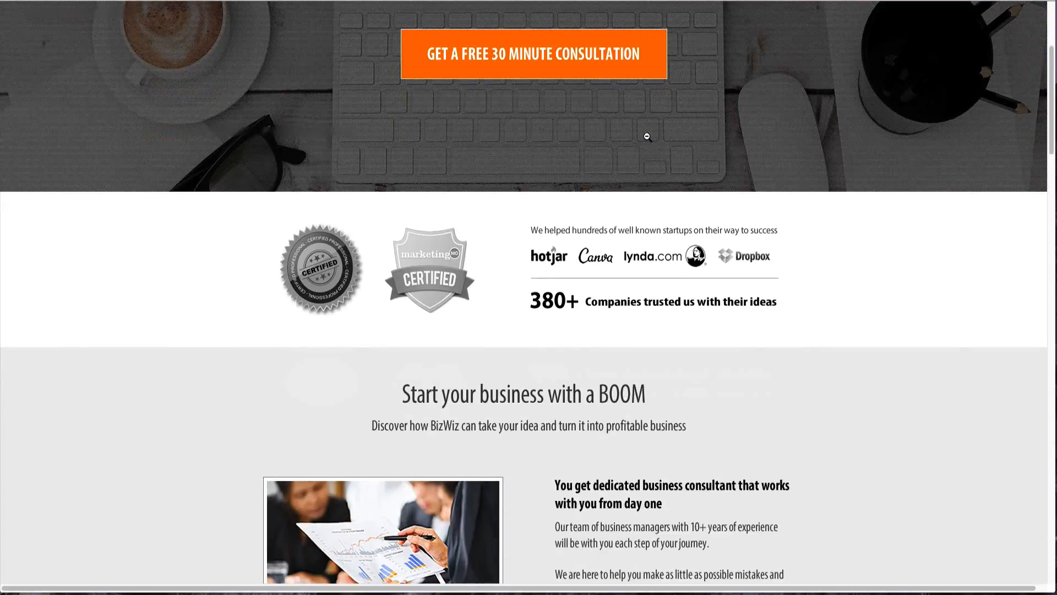
pyautogui.scroll(-2, 647, 136)
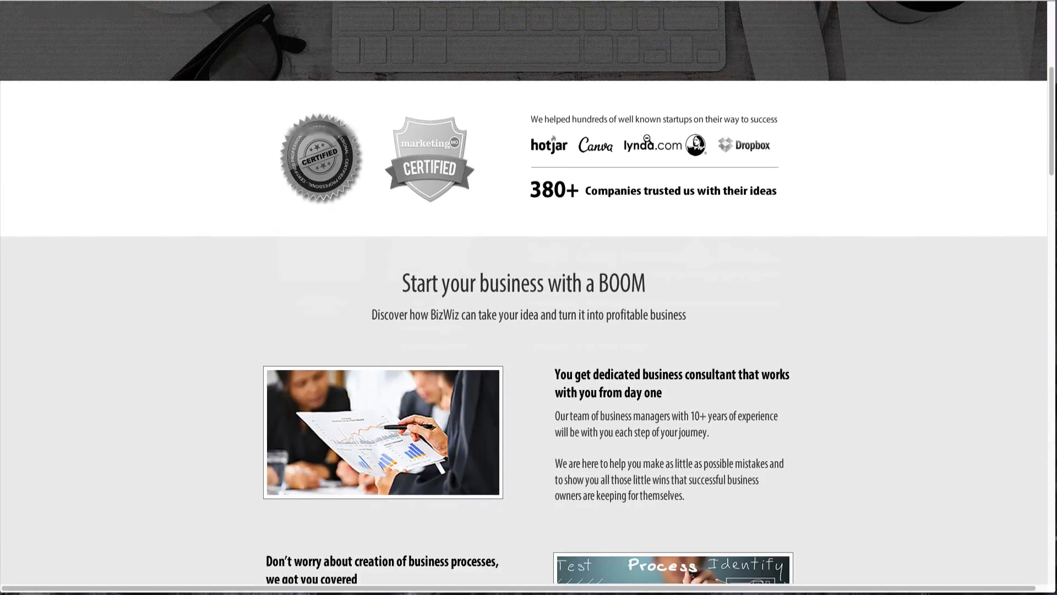
pyautogui.scroll(-2, 648, 139)
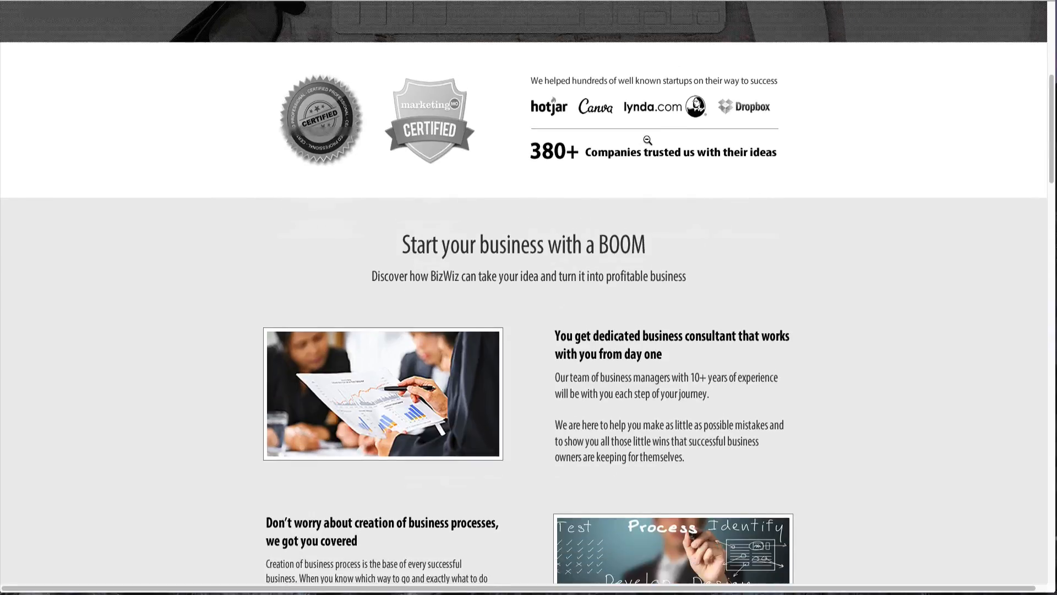
pyautogui.scroll(-2, 647, 139)
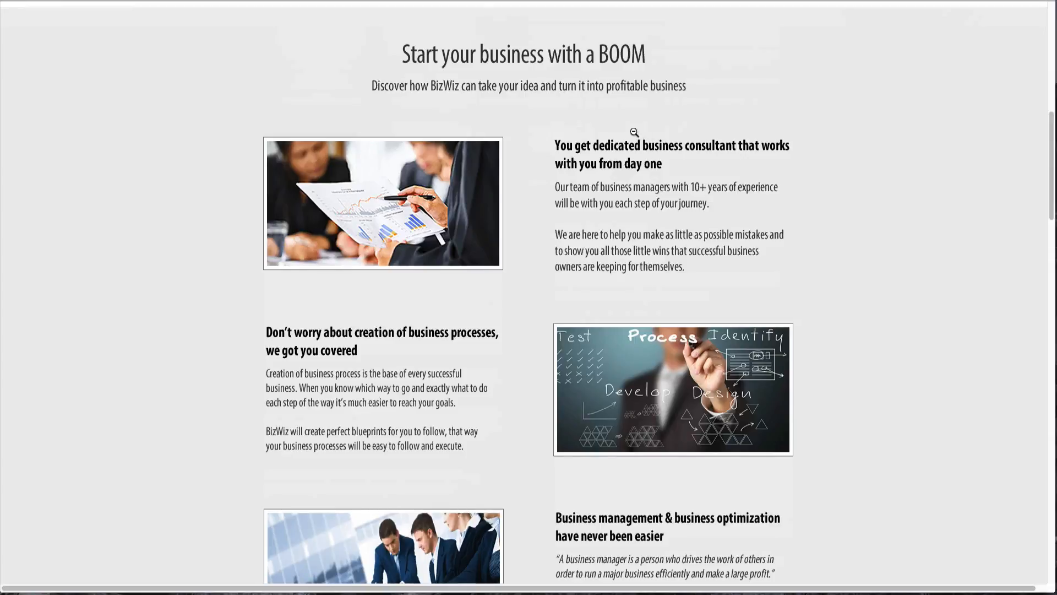
pyautogui.scroll(-1, 557, 170)
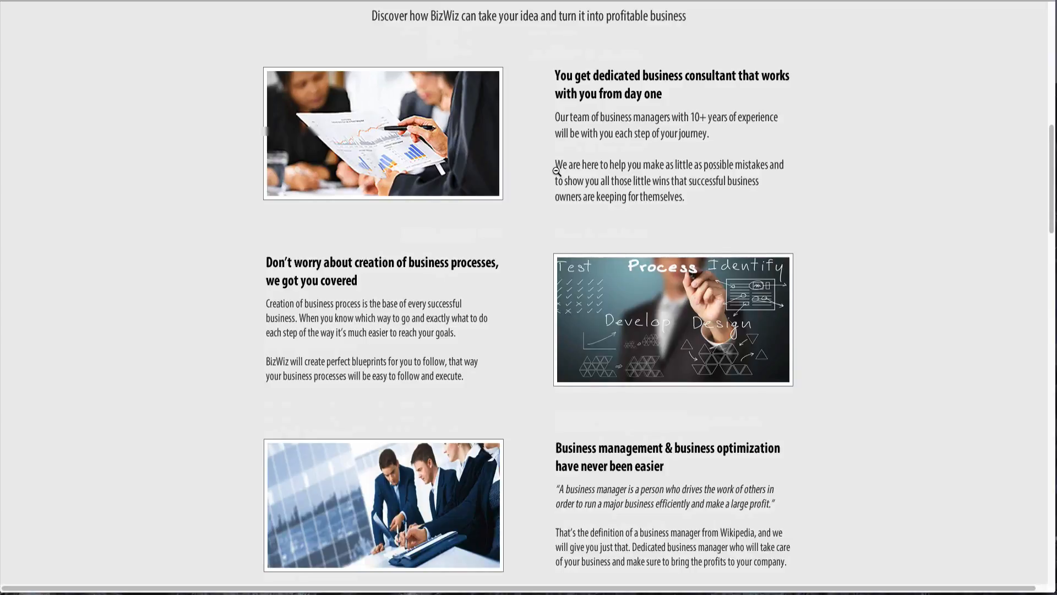
pyautogui.scroll(-3, 395, 169)
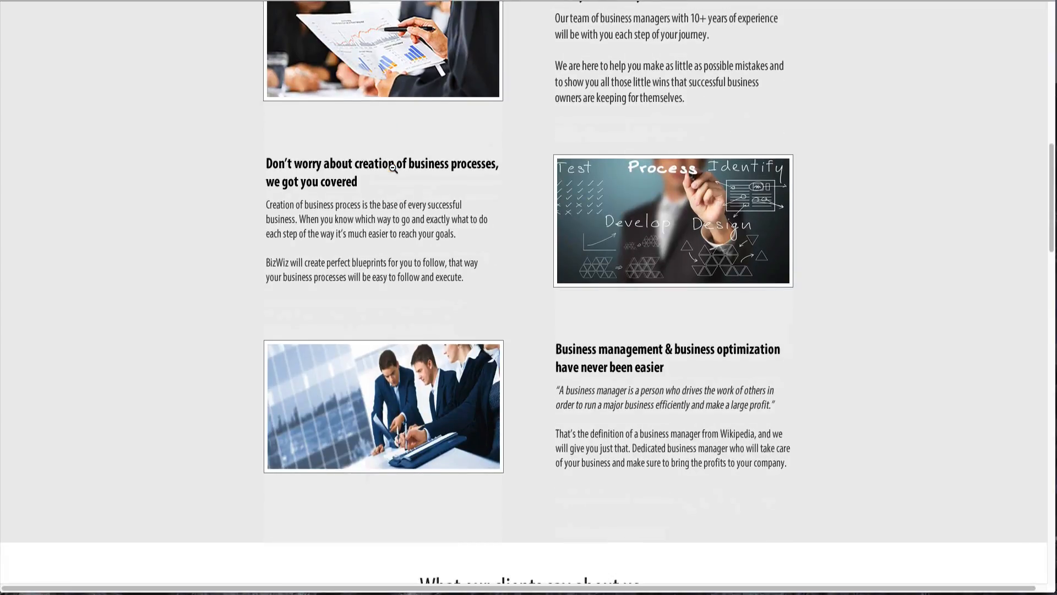
pyautogui.scroll(-1, 394, 169)
pyautogui.scroll(-6, 393, 169)
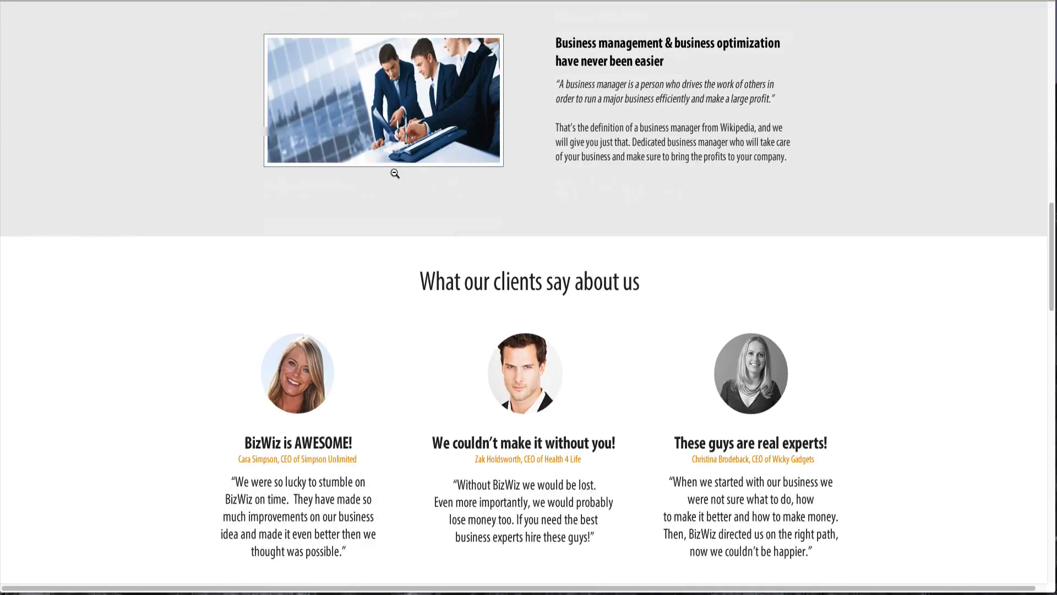
# - Examine the BizWiz page's free consultation banner, video section, FAQ and newsletter sign-up, and return to the start of the page
pyautogui.scroll(-3, 395, 174)
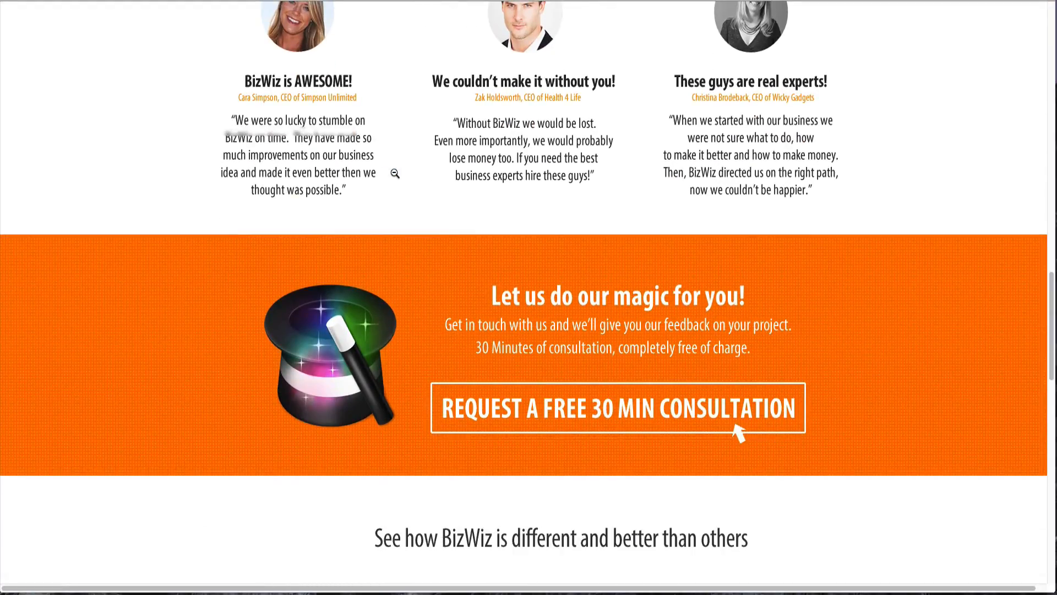
pyautogui.scroll(-1, 394, 174)
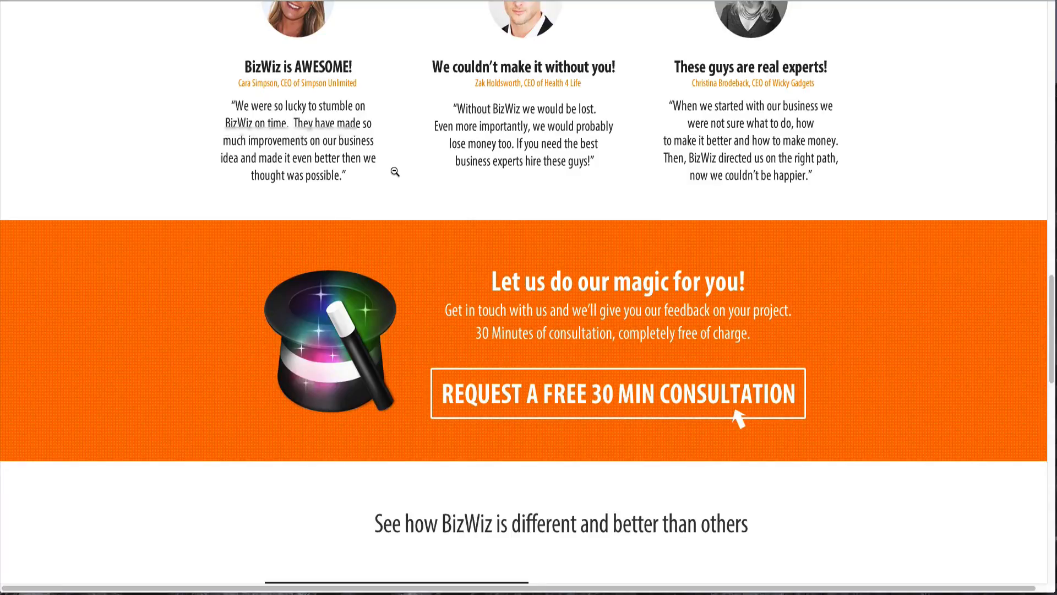
pyautogui.scroll(-4, 395, 172)
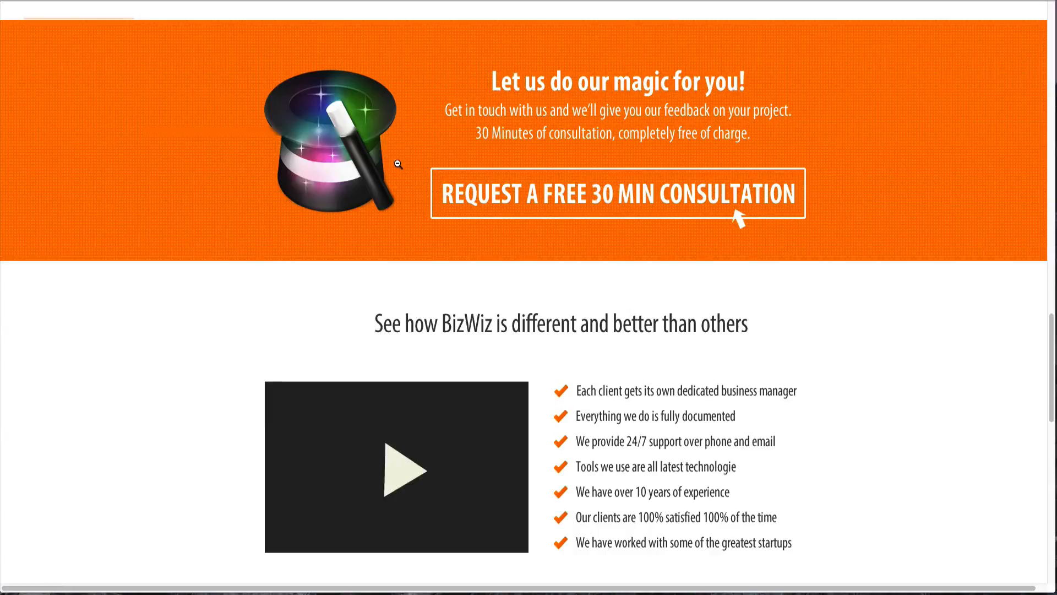
pyautogui.scroll(-2, 396, 168)
pyautogui.scroll(-1, 398, 164)
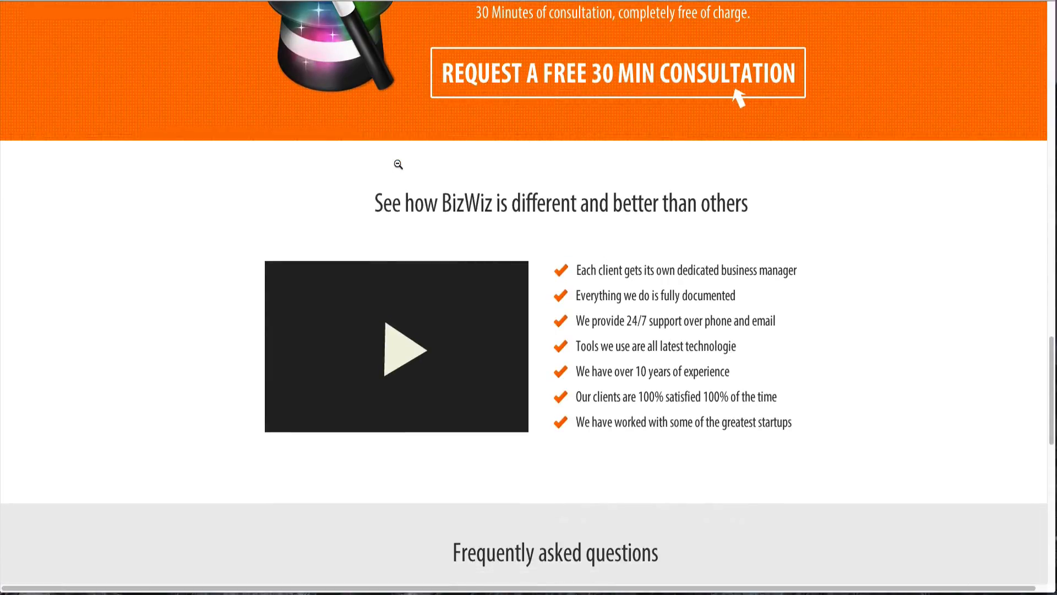
pyautogui.scroll(-2, 544, 158)
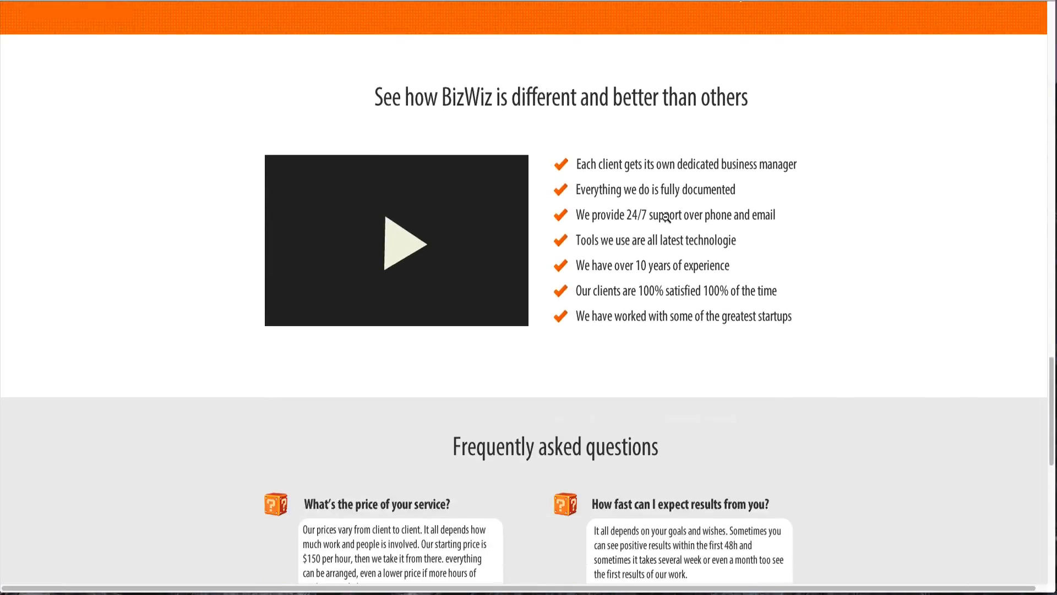
pyautogui.scroll(-2, 422, 171)
pyautogui.scroll(-8, 422, 171)
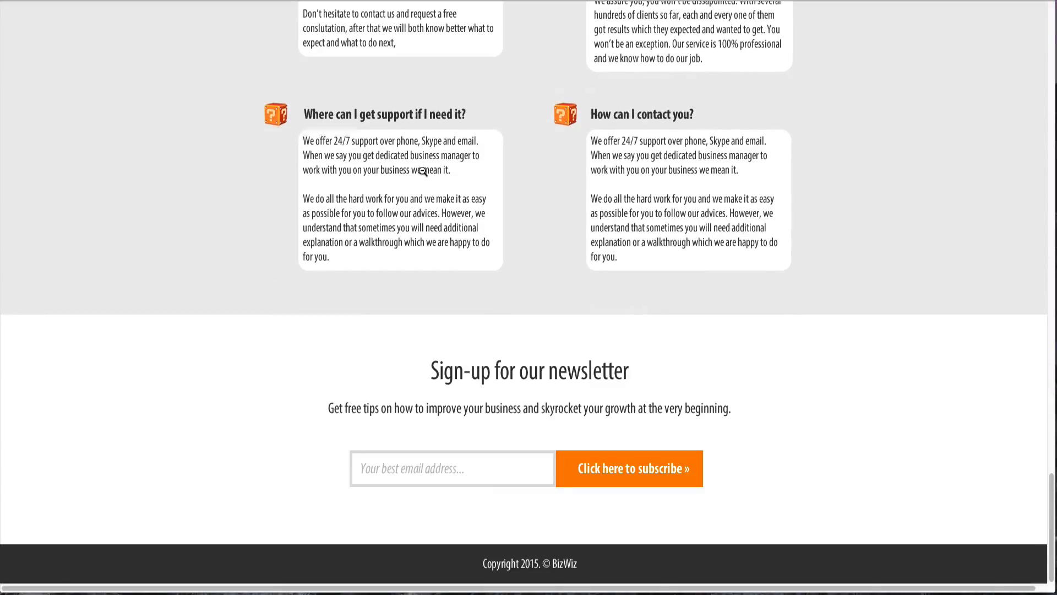
pyautogui.scroll(5, 422, 171)
pyautogui.scroll(12, 423, 171)
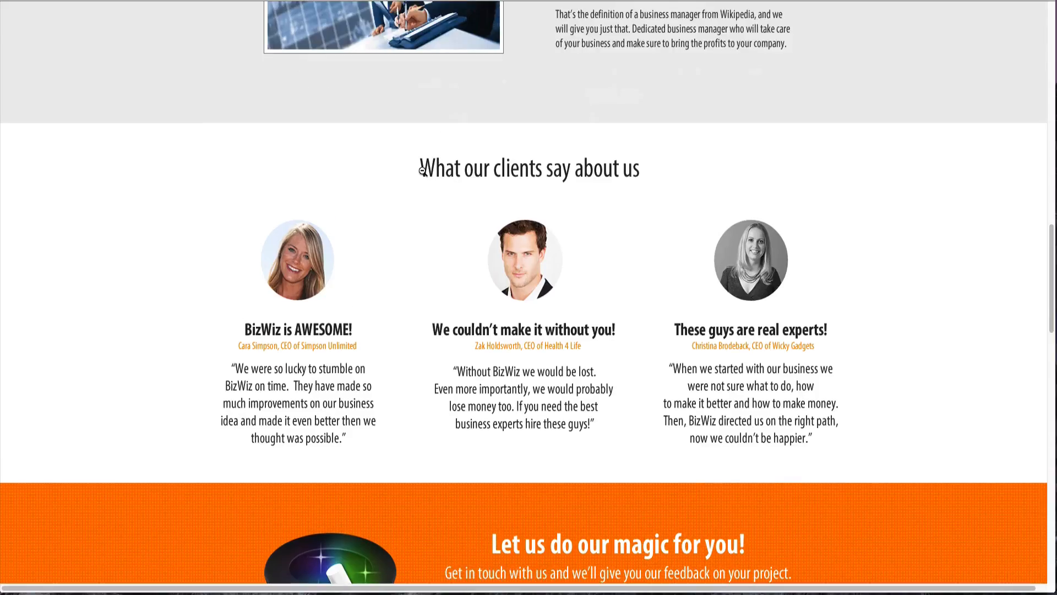
pyautogui.scroll(12, 585, 207)
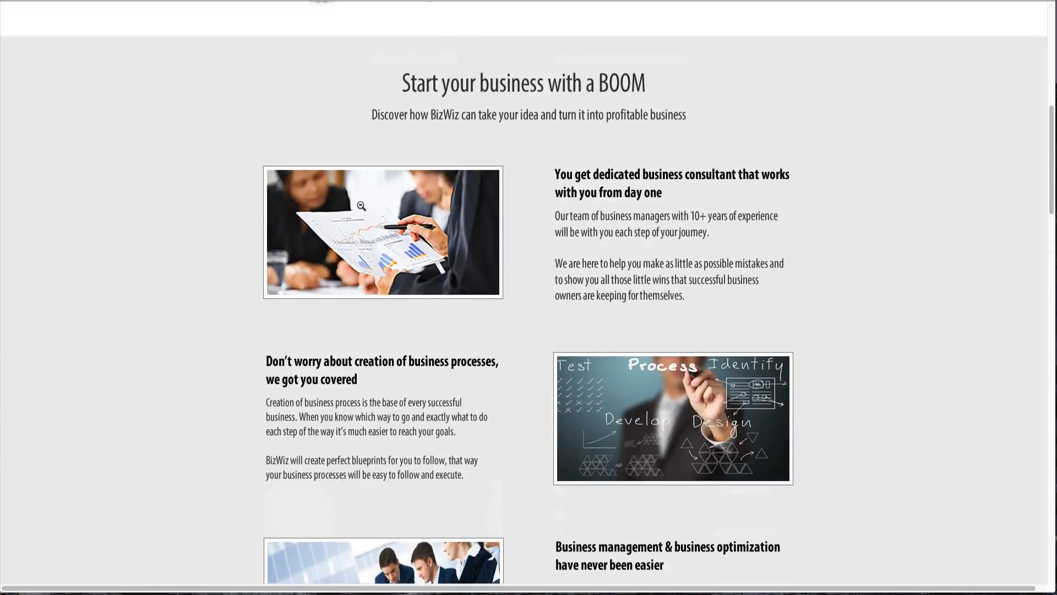
pyautogui.scroll(7, 361, 204)
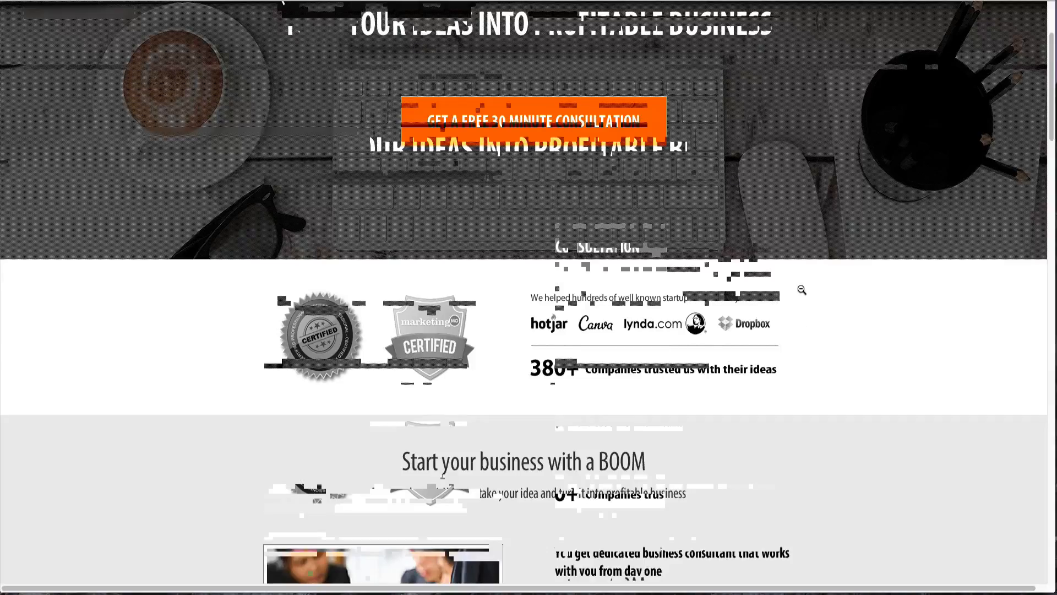
pyautogui.scroll(3, 490, 297)
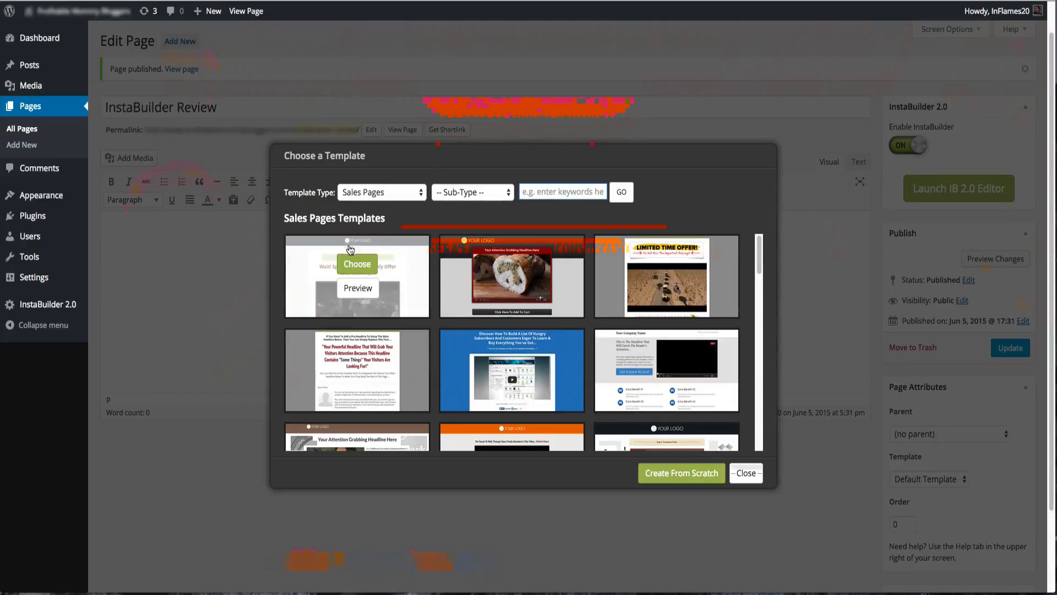
# - Browse the Sales Pages templates and their preview options, and look at the feature list on the InstaBuilder sales page
pyautogui.moveTo(485, 292)
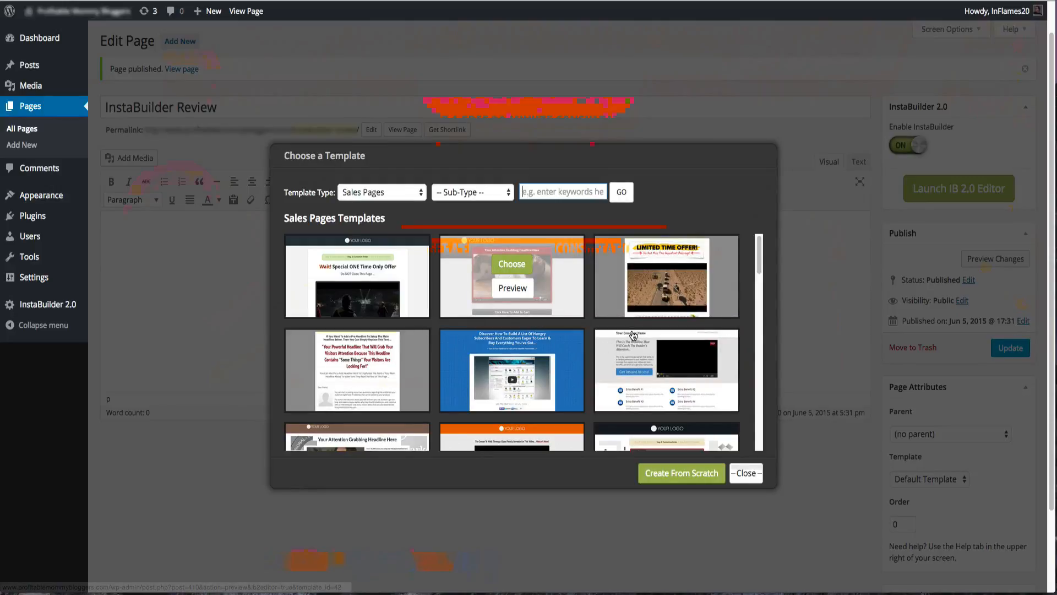
pyautogui.moveTo(634, 334)
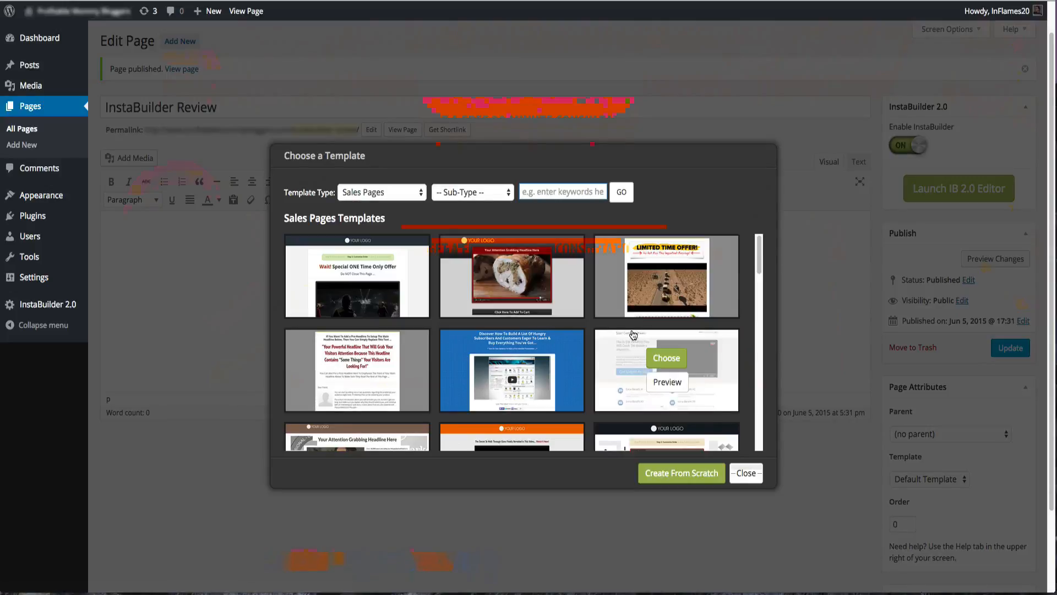
pyautogui.moveTo(523, 316)
pyautogui.scroll(-5, 457, 287)
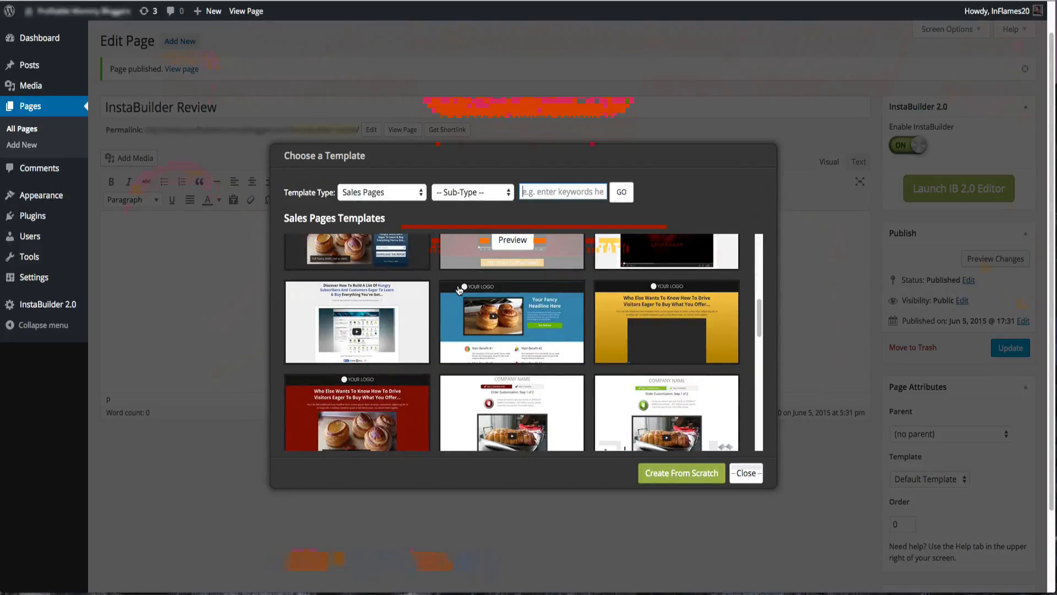
pyautogui.scroll(7, 513, 331)
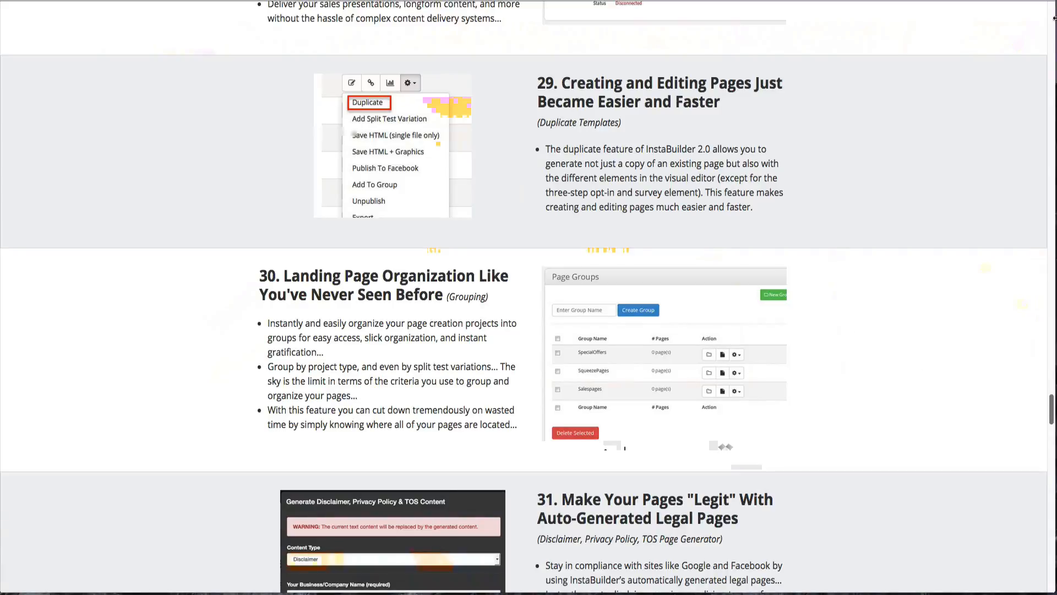
pyautogui.click(1053, 14)
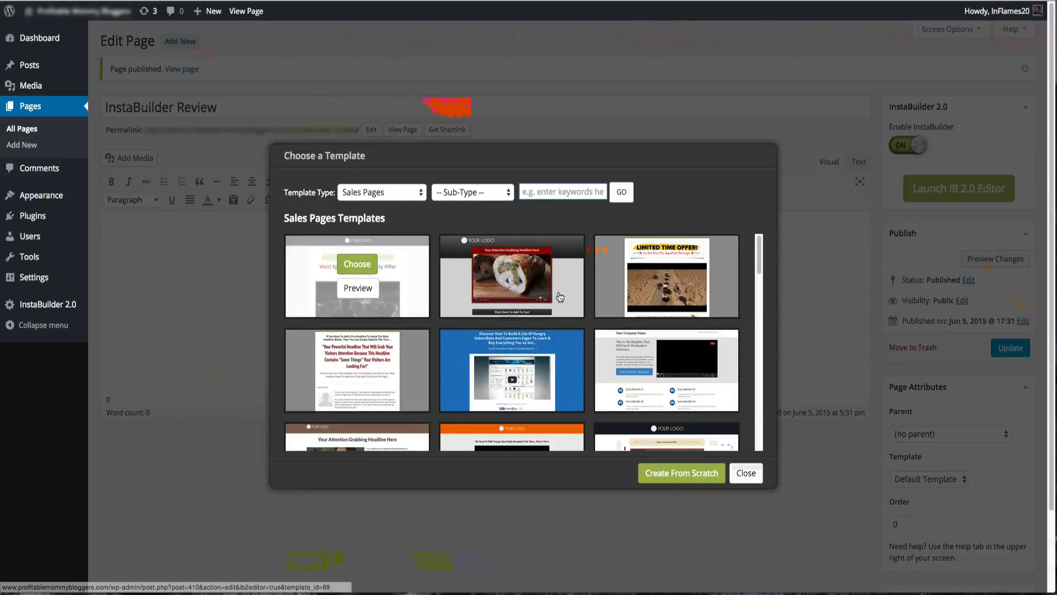
pyautogui.scroll(-3, 560, 297)
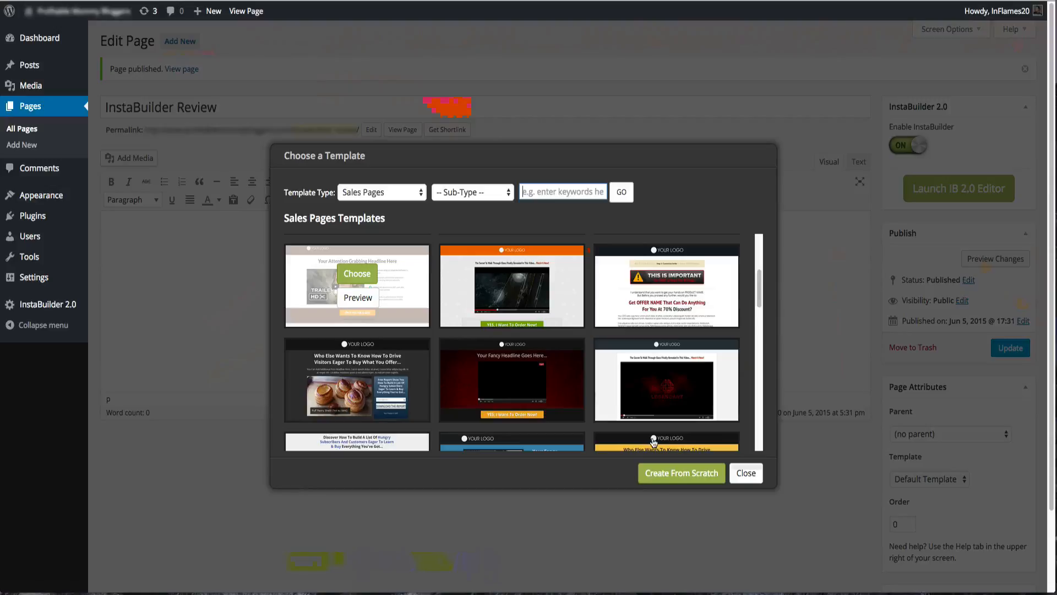
pyautogui.click(349, 300)
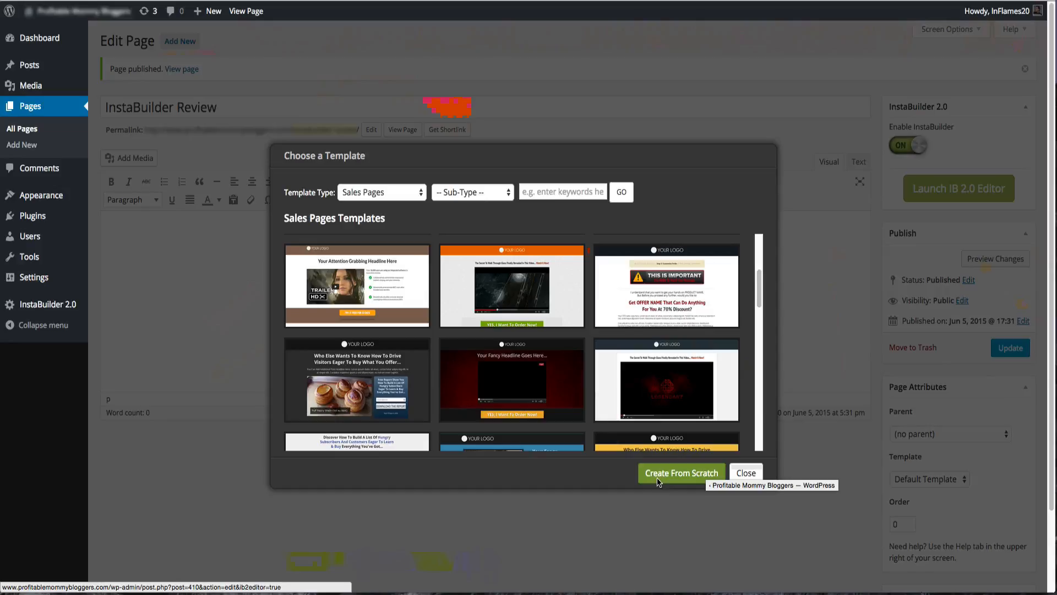
# - Create the page from scratch instead of using a template and open the Variation A split-test options
pyautogui.click(662, 483)
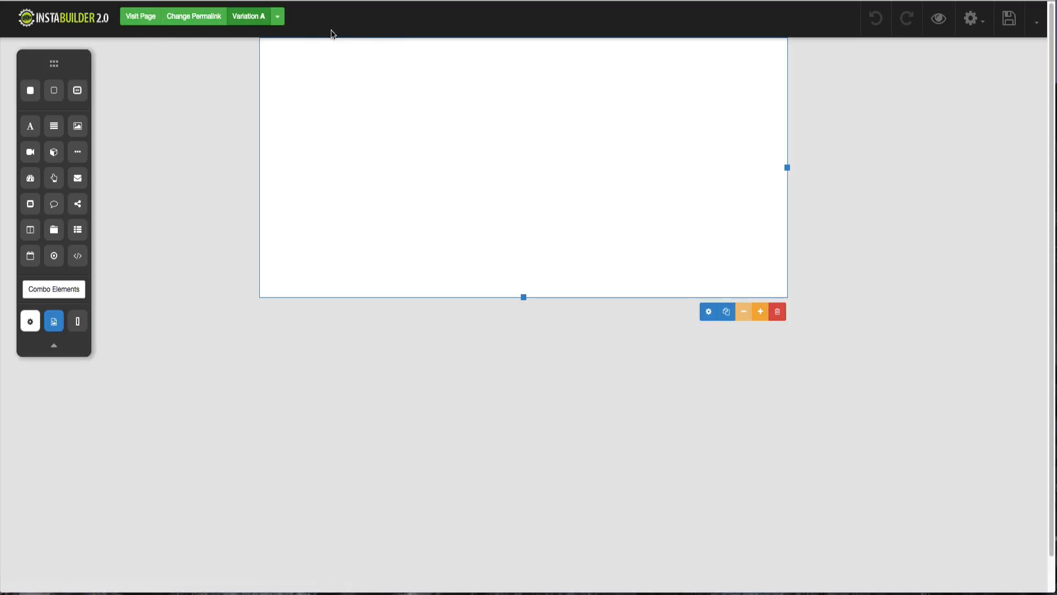
pyautogui.click(282, 21)
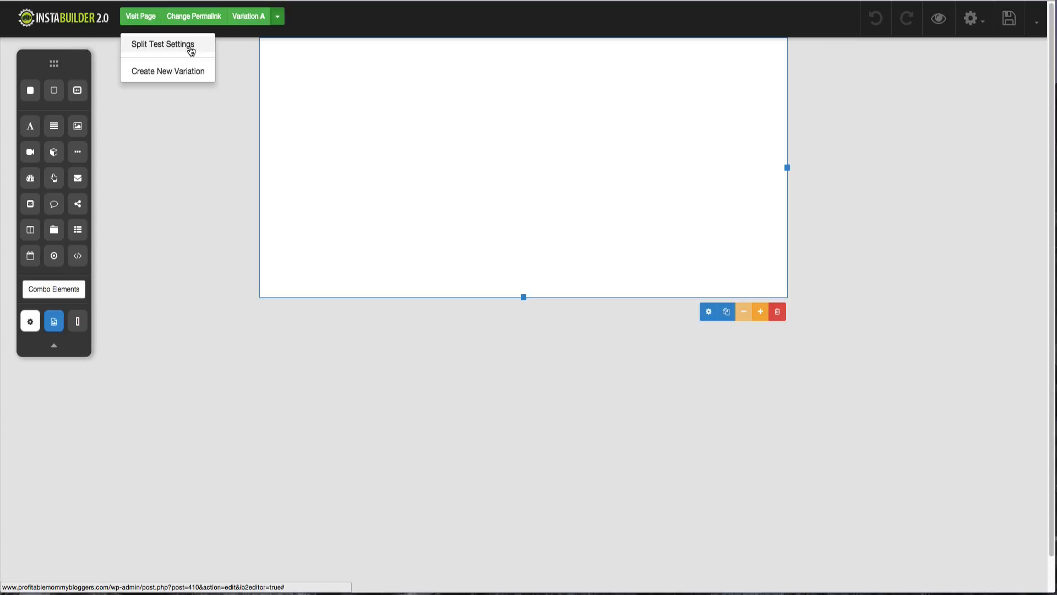
# - Review the editor's page configuration options and its publishing, HTML saving, export, import and template options
pyautogui.click(180, 162)
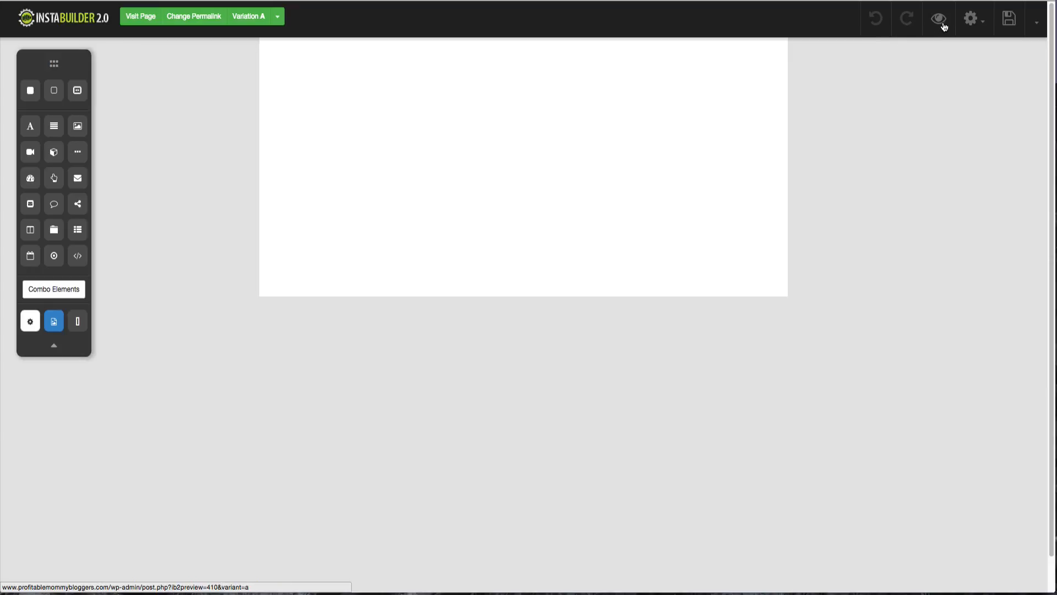
pyautogui.click(980, 25)
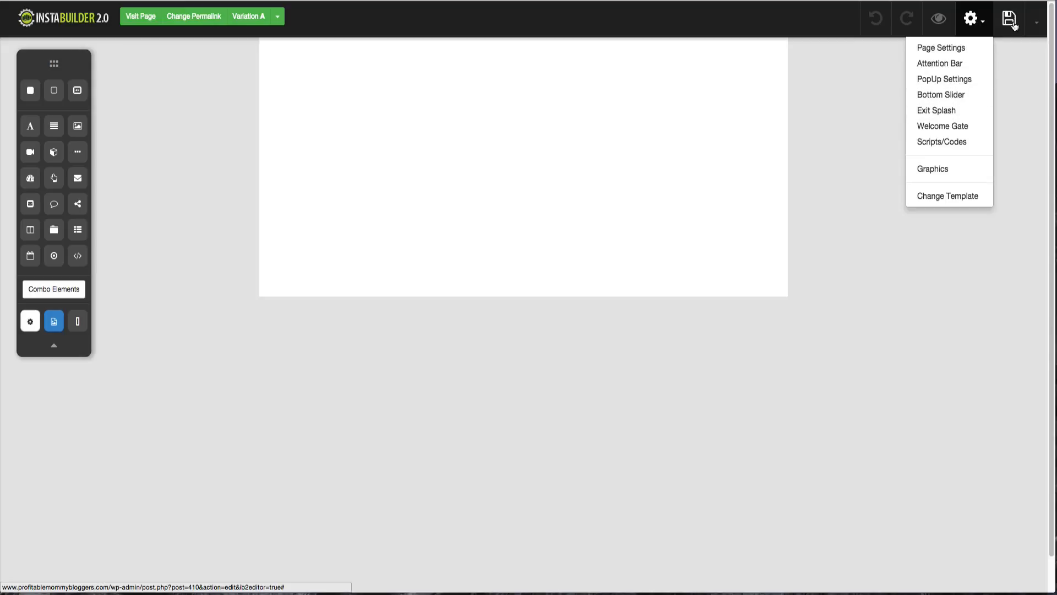
pyautogui.click(1039, 28)
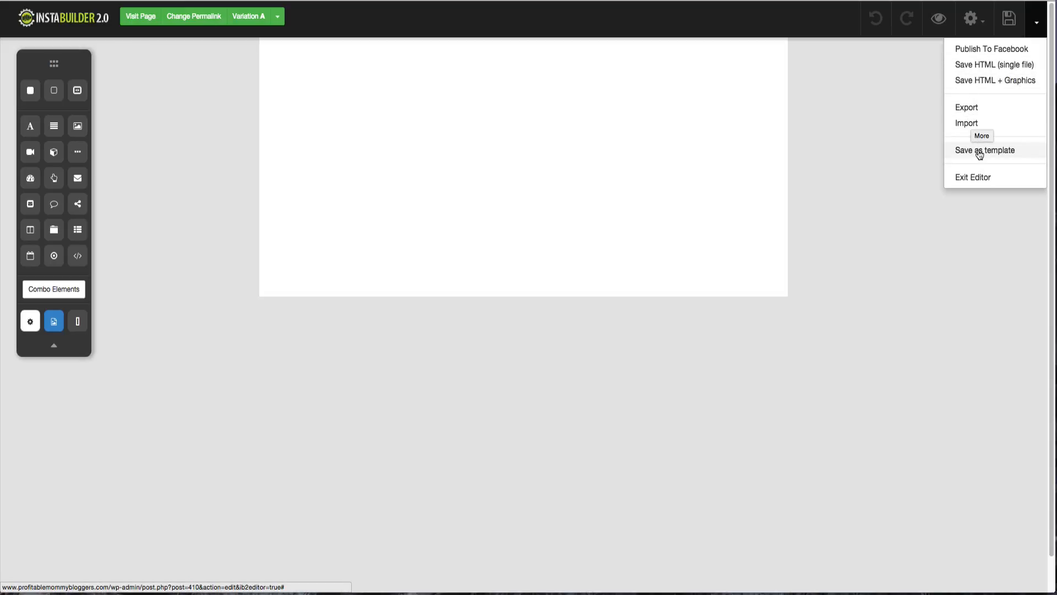
pyautogui.click(948, 275)
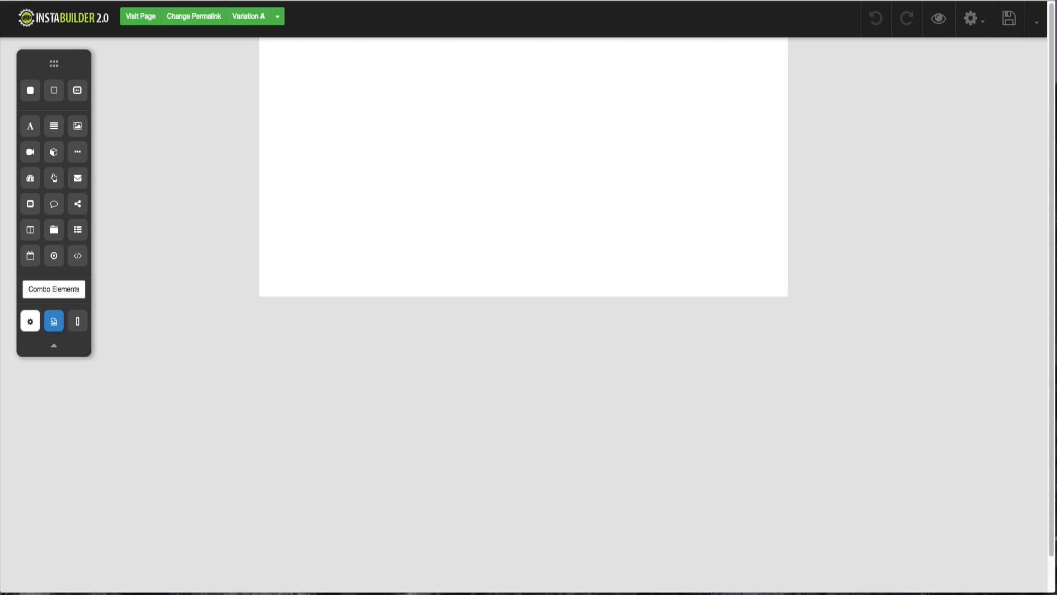
# - Look through the setting categories of the blank section and delete that section from the page
pyautogui.click(500, 157)
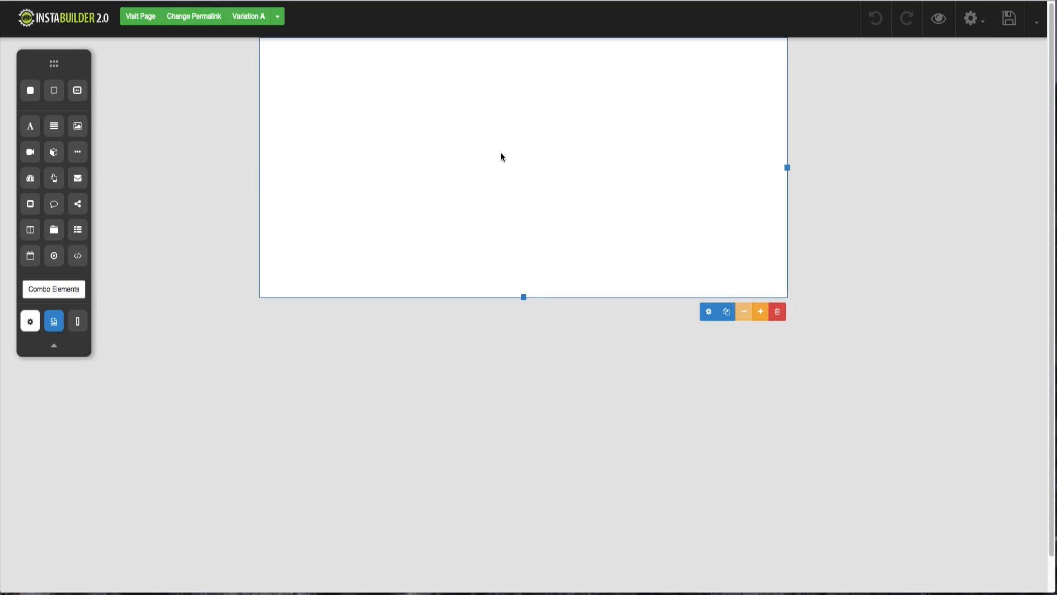
pyautogui.click(706, 312)
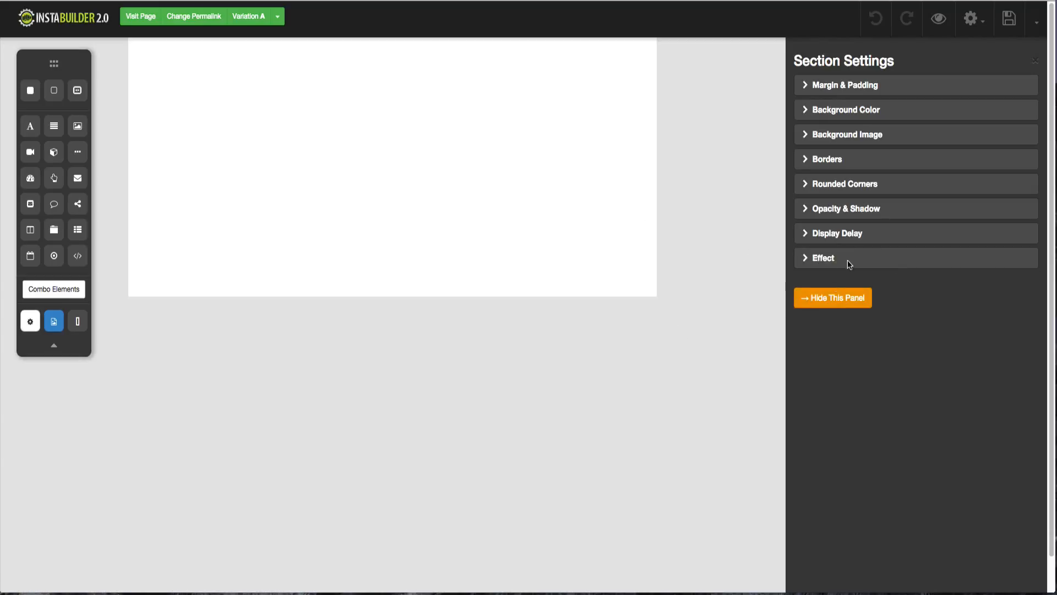
pyautogui.click(775, 330)
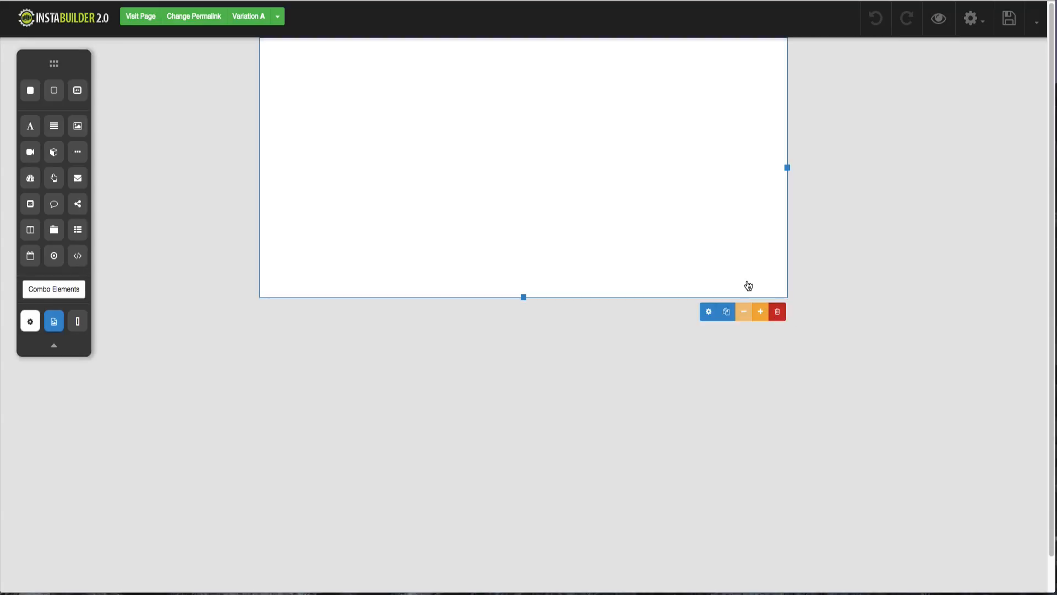
pyautogui.press('Delete')
pyautogui.click(621, 167)
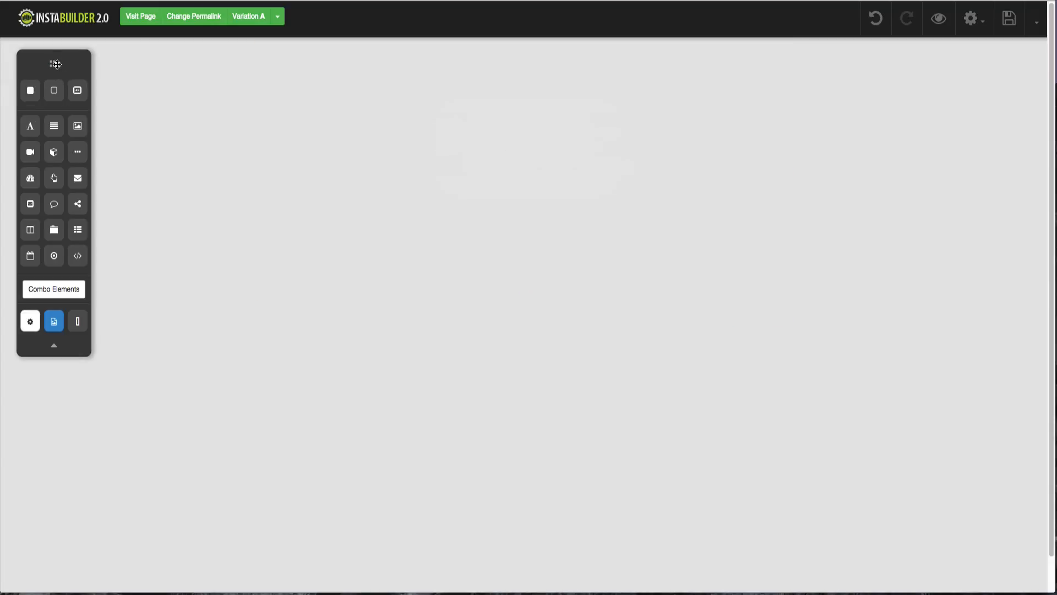
# - Reposition the floating element toolbox slightly inward from the page corner, and collapse and expand it
pyautogui.moveTo(53, 64); pyautogui.dragTo(95, 65)
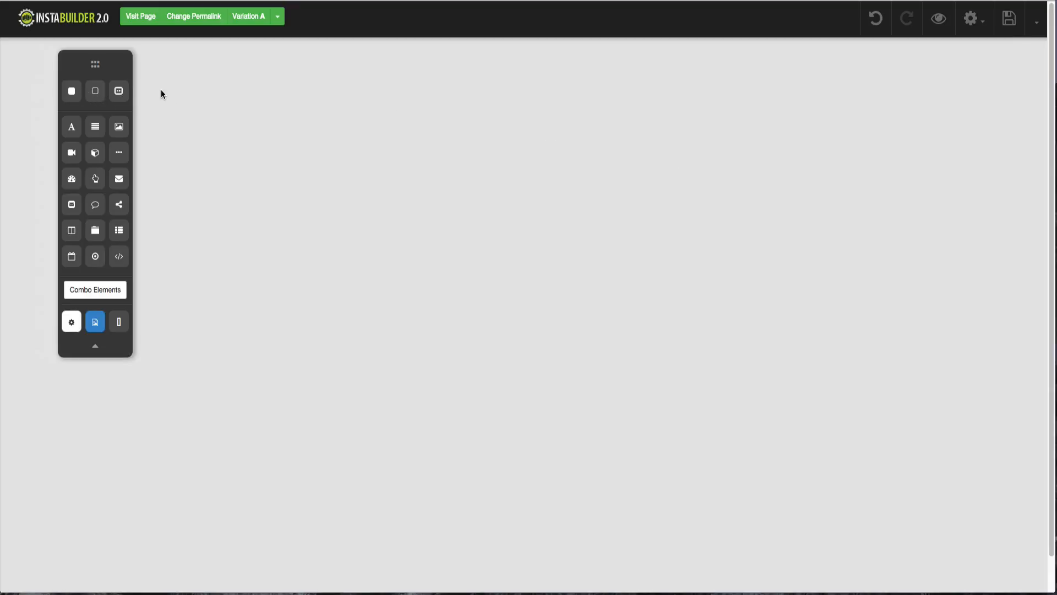
pyautogui.moveTo(95, 64); pyautogui.dragTo(82, 97)
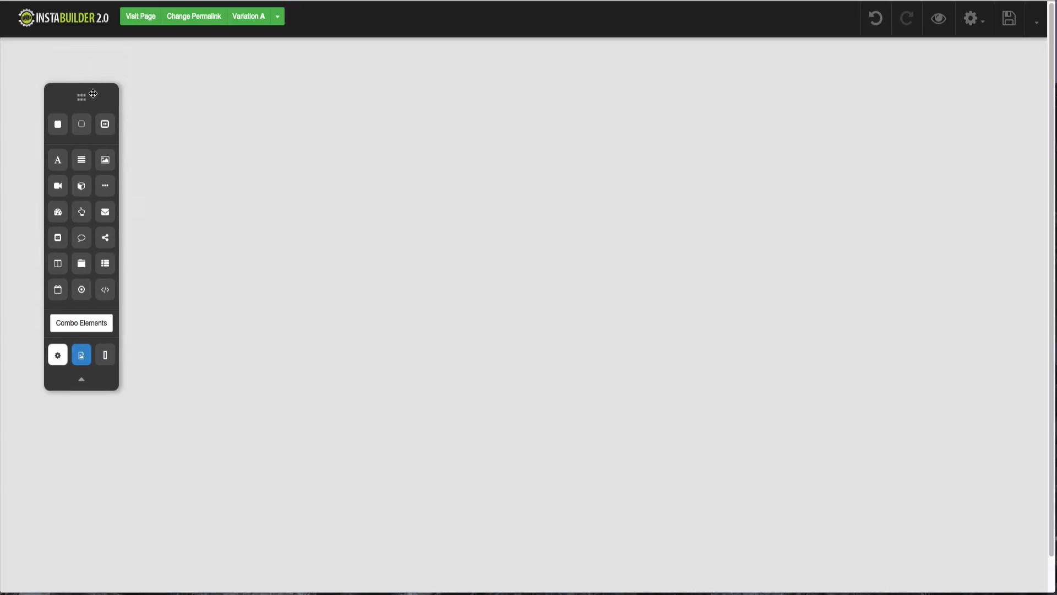
pyautogui.moveTo(80, 96); pyautogui.dragTo(69, 95)
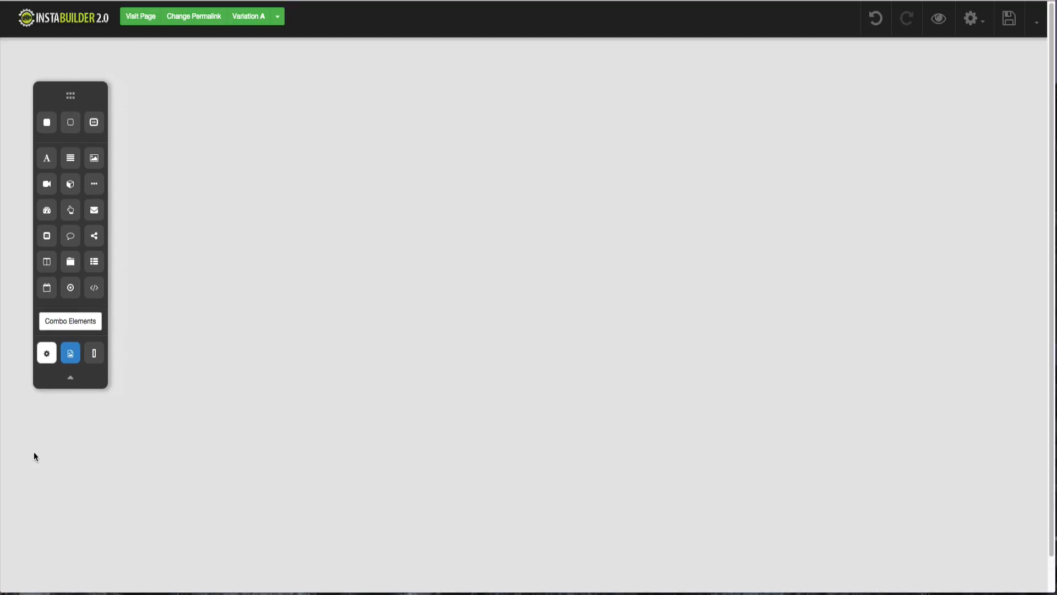
pyautogui.click(71, 380)
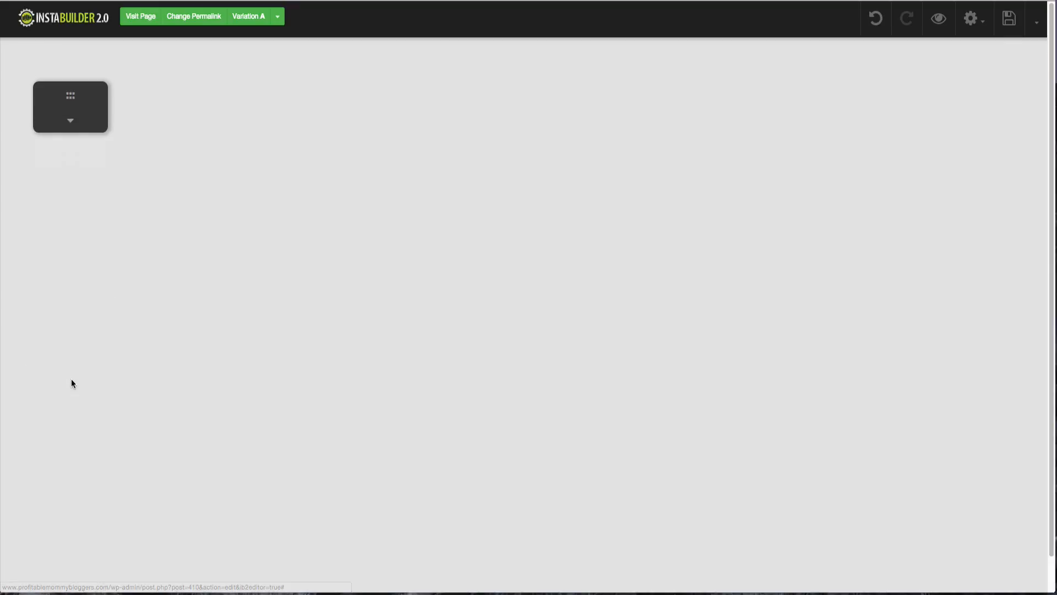
pyautogui.click(71, 126)
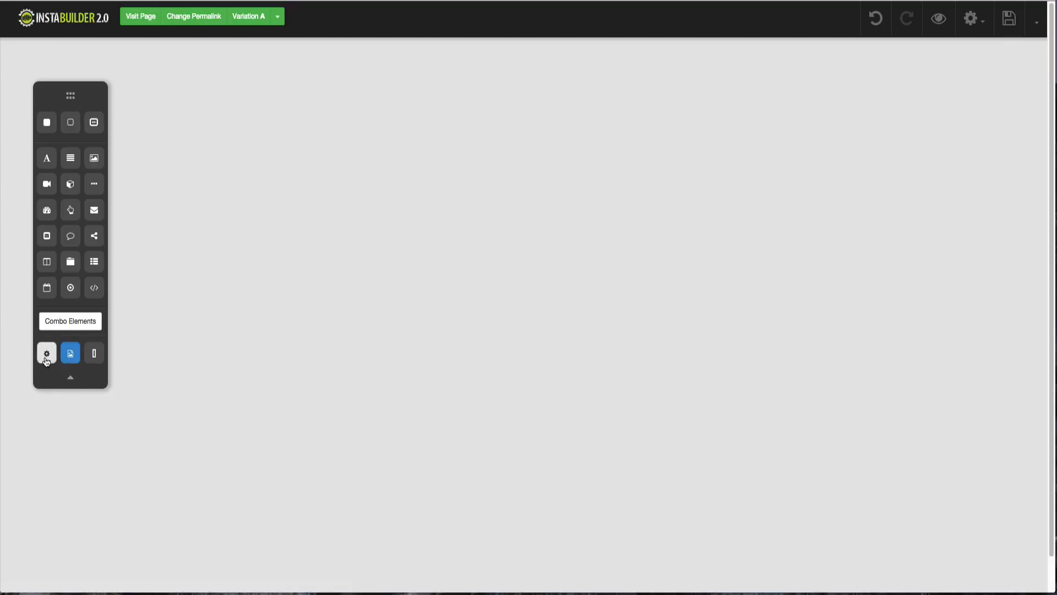
# - Review the available basic and combo elements and the Page Settings categories
pyautogui.click(47, 357)
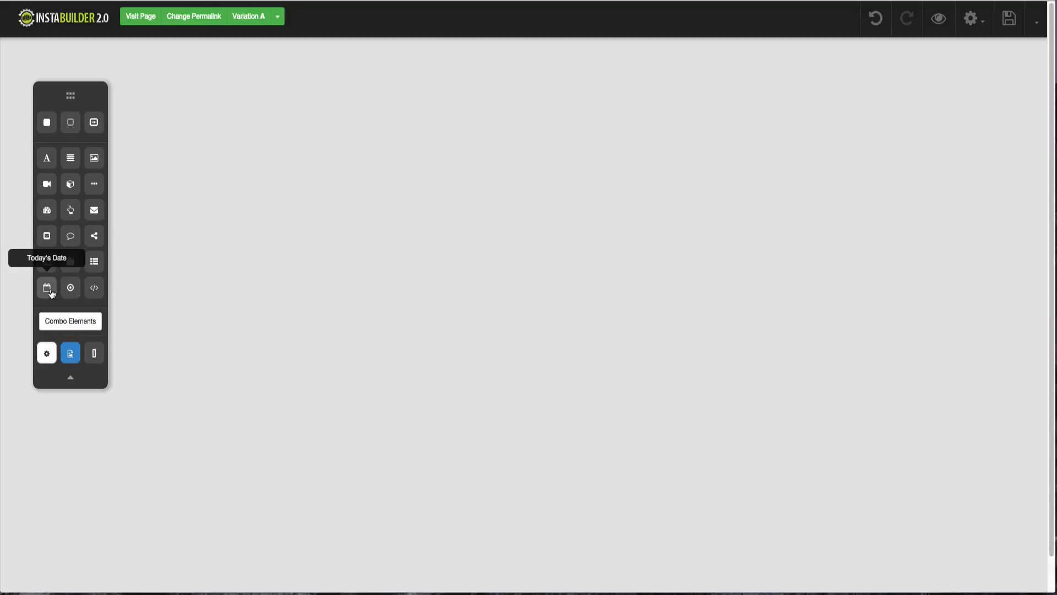
pyautogui.click(68, 320)
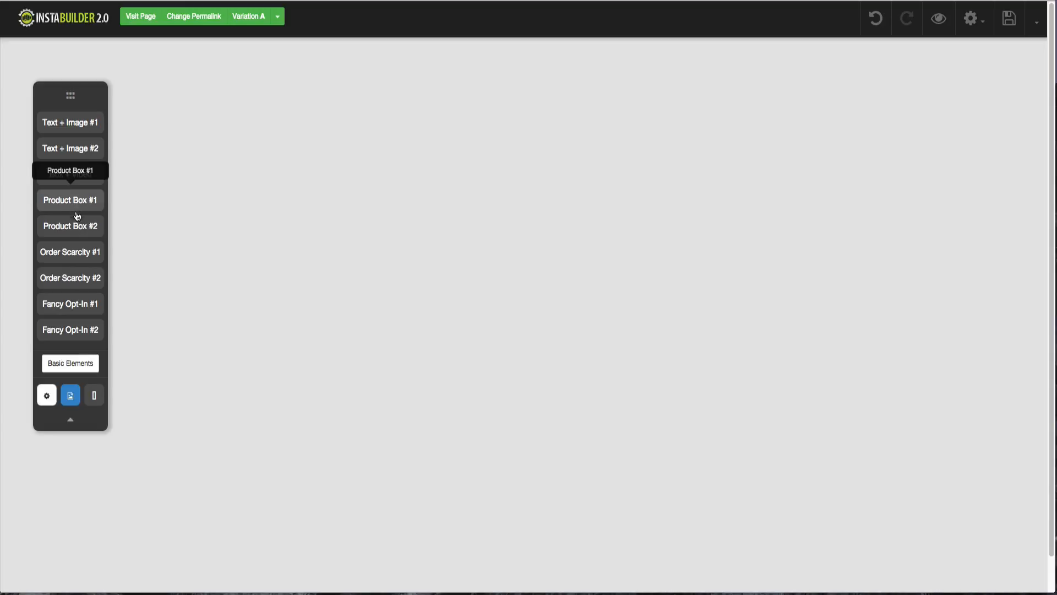
pyautogui.click(68, 365)
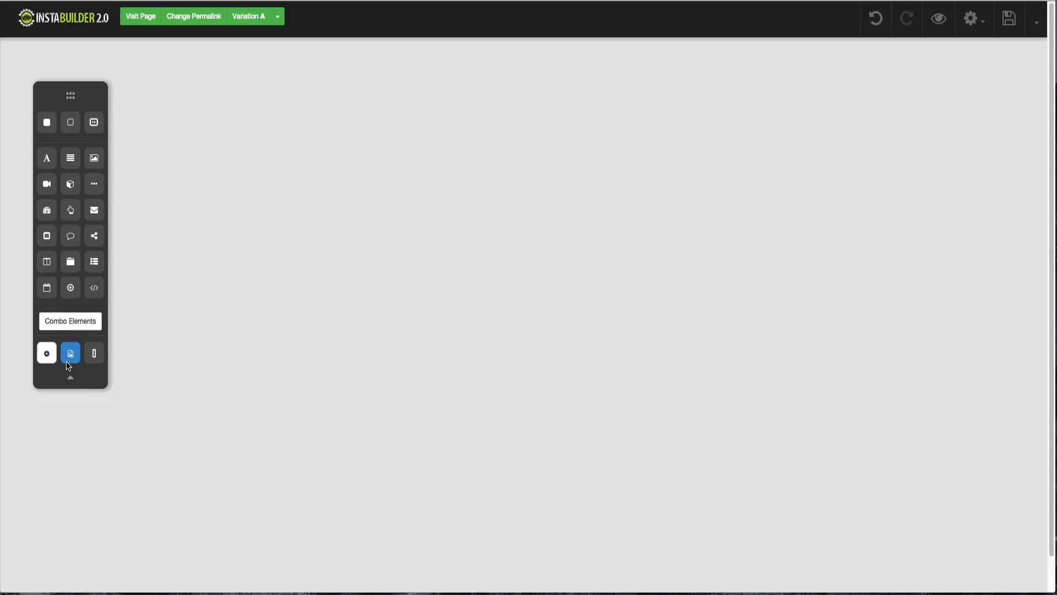
pyautogui.click(49, 355)
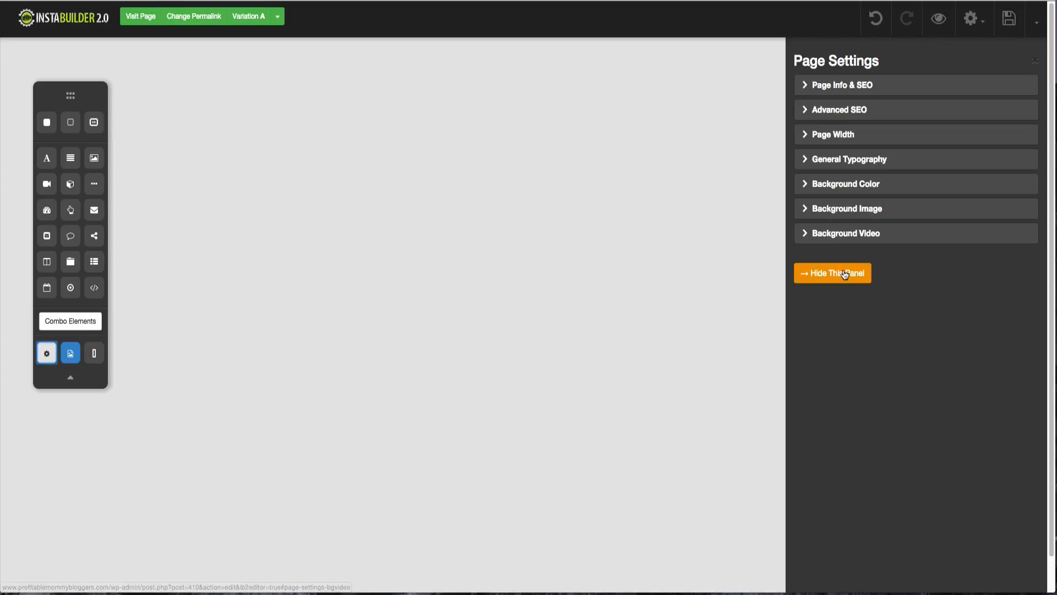
pyautogui.click(94, 359)
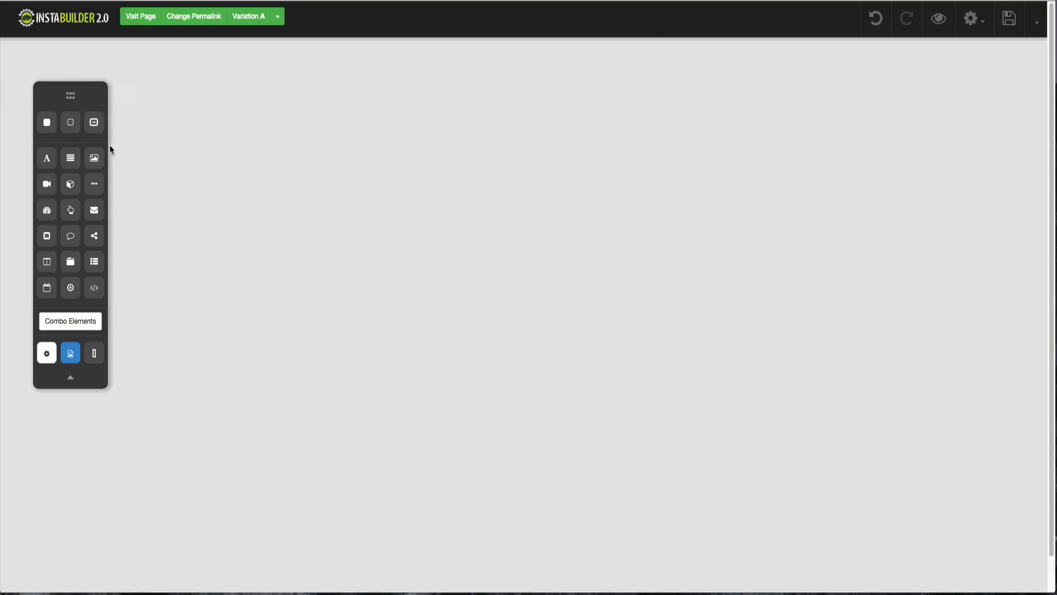
# - Add a full-width section at the start of the page and open the image upload for its background
pyautogui.moveTo(76, 131); pyautogui.dragTo(272, 69)
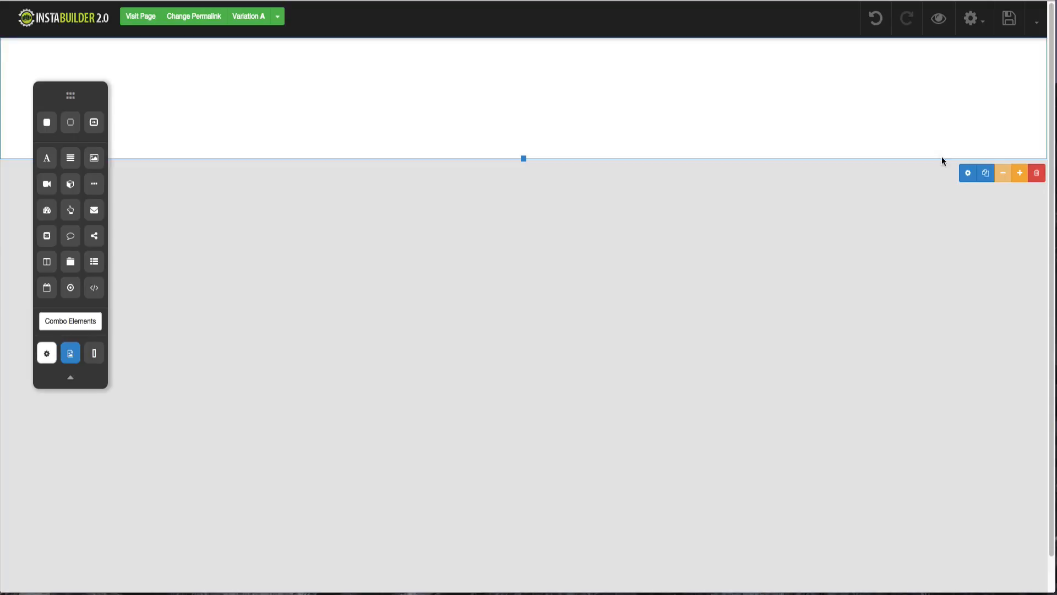
pyautogui.click(968, 174)
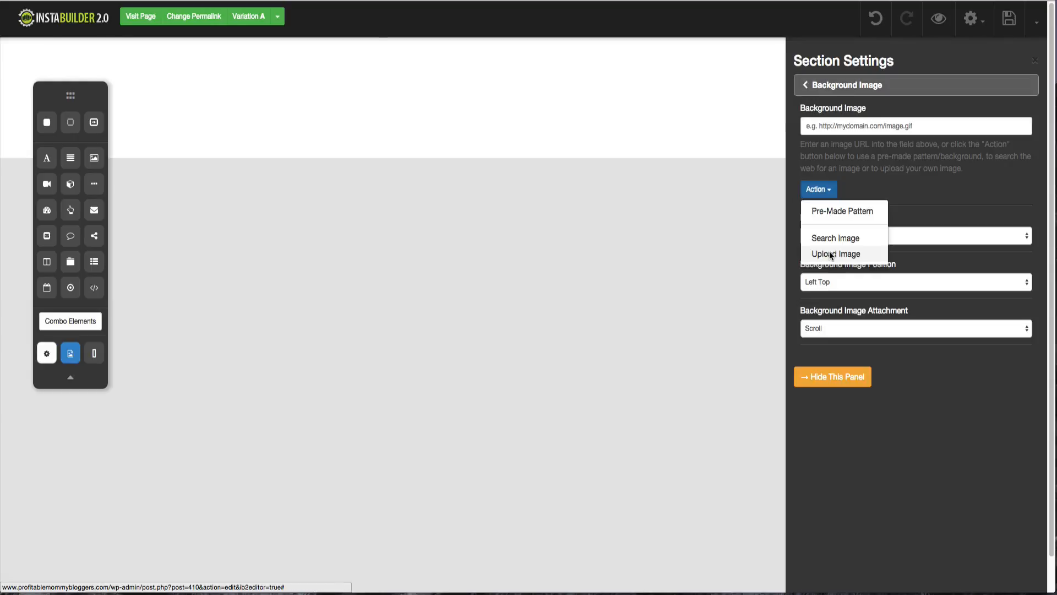
pyautogui.click(831, 251)
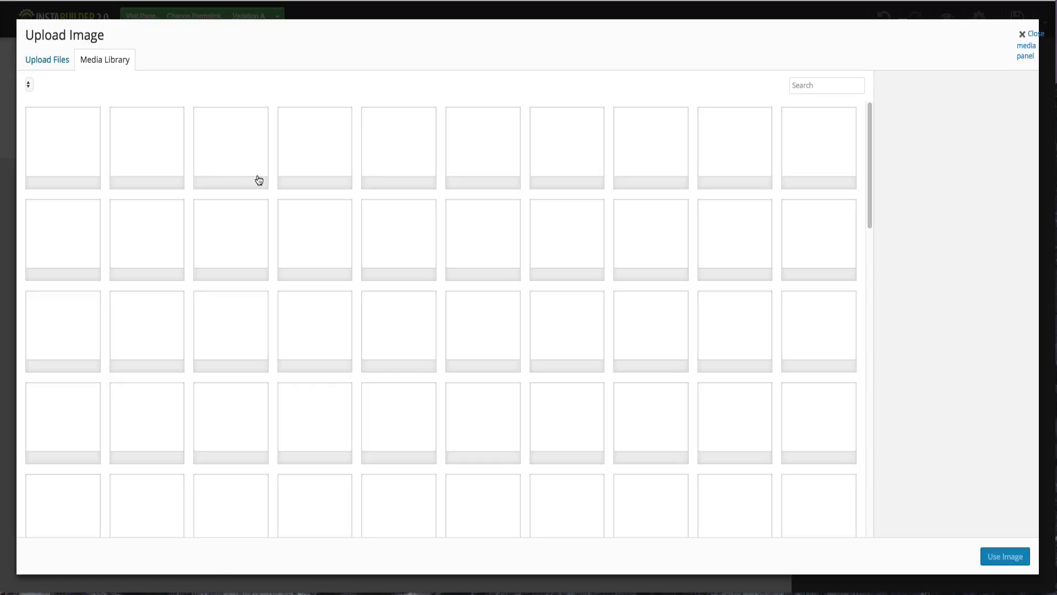
# - Use header-background.jpg from the media library as the section's background image
pyautogui.scroll(-10, 259, 182)
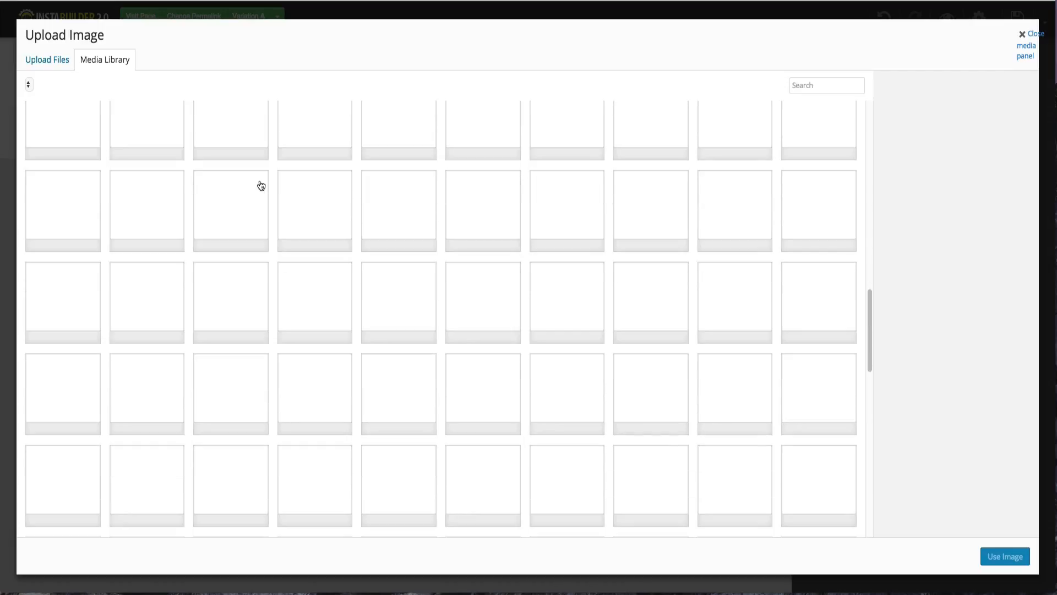
pyautogui.scroll(10, 260, 185)
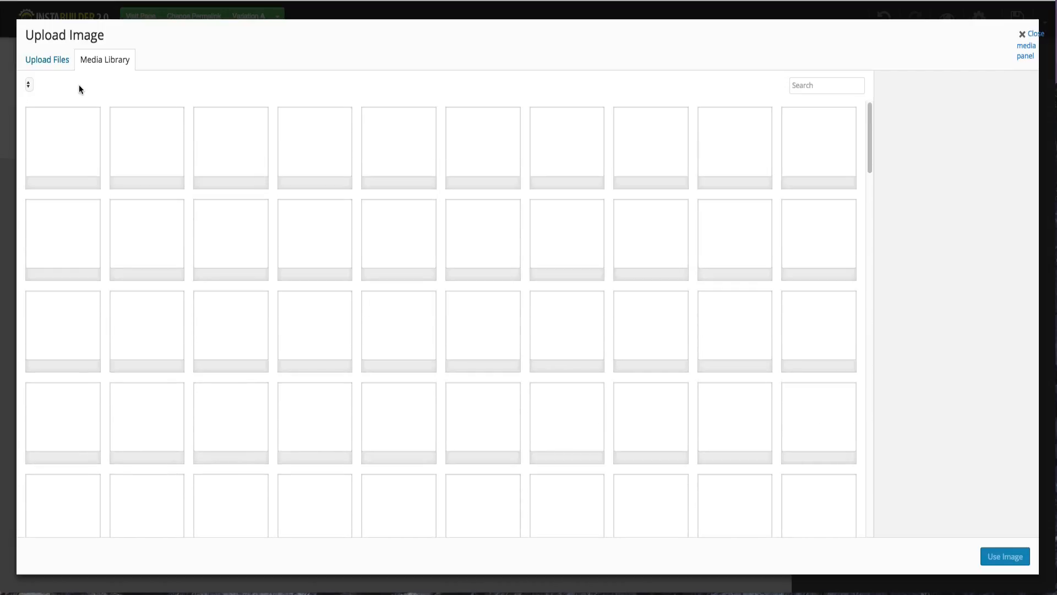
pyautogui.click(65, 63)
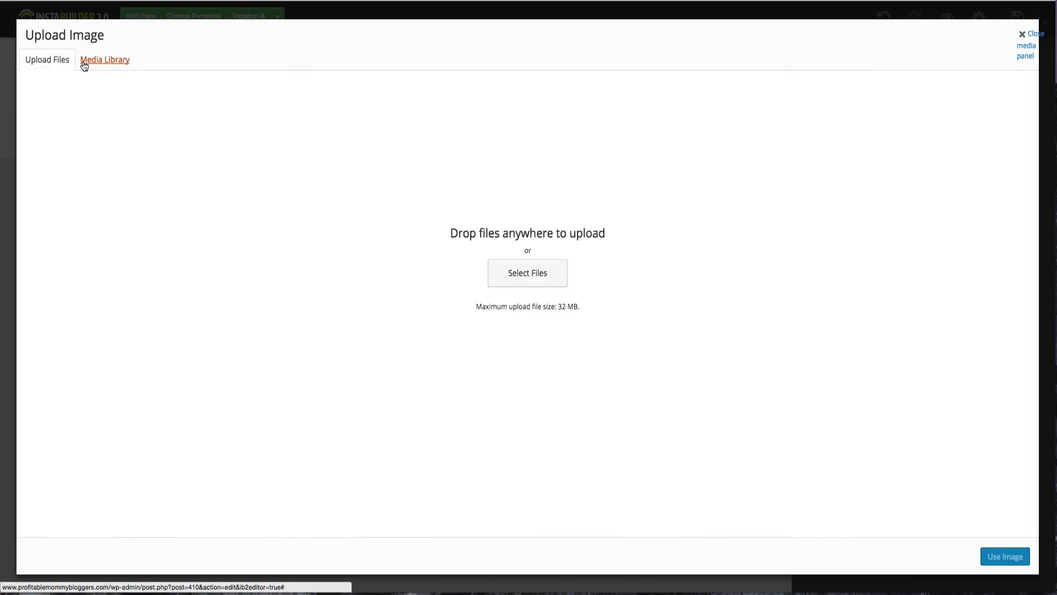
pyautogui.click(84, 63)
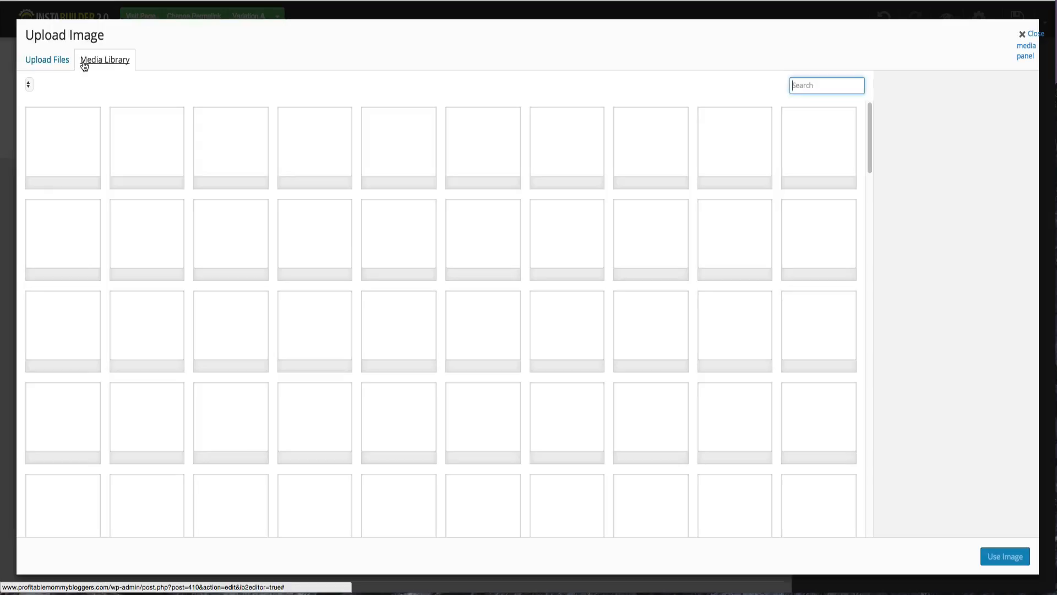
pyautogui.click(233, 164)
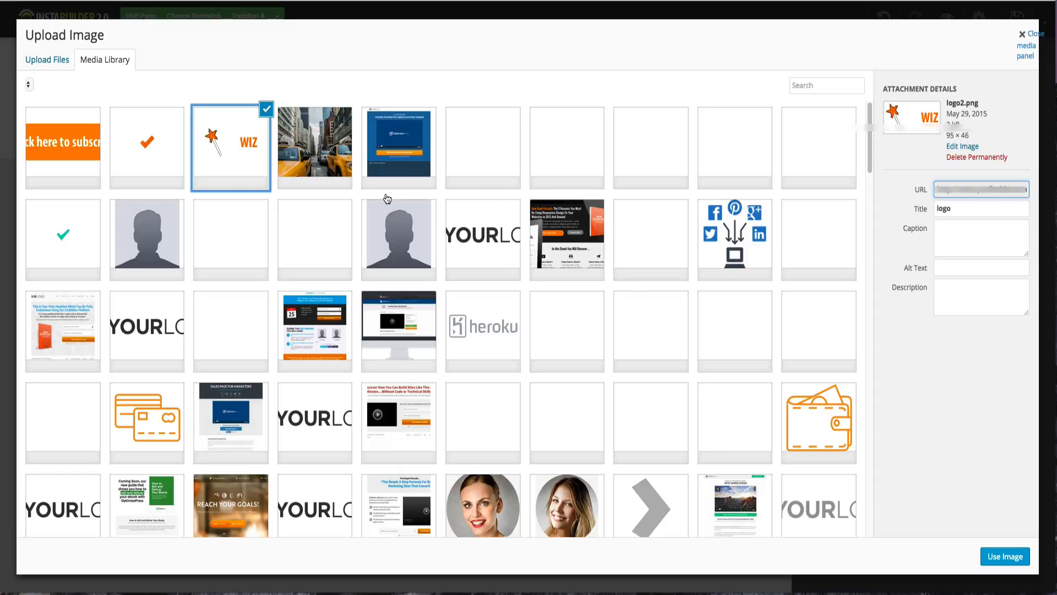
pyautogui.scroll(-3, 396, 197)
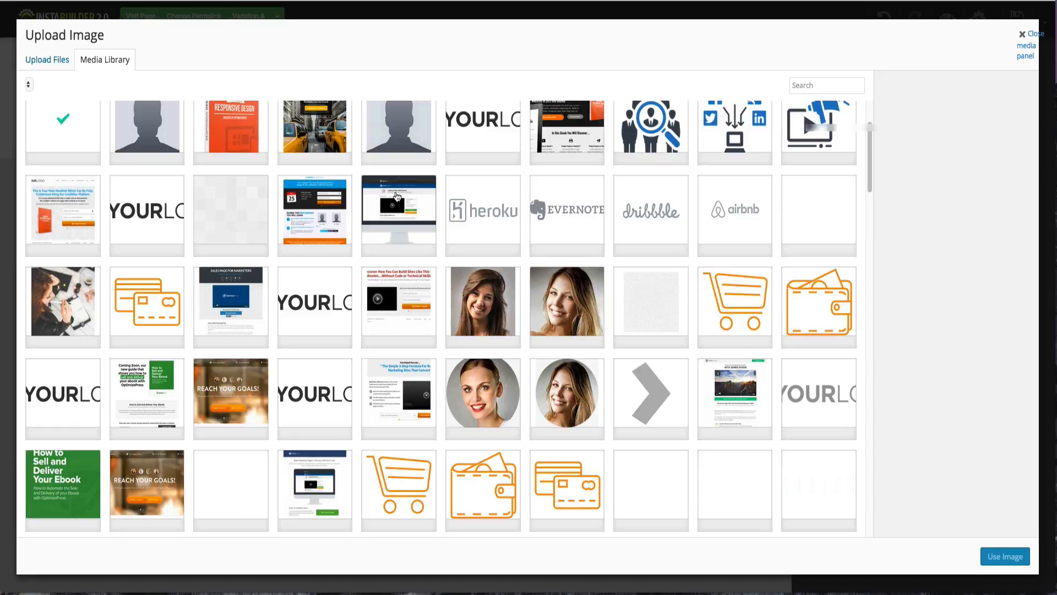
pyautogui.scroll(-10, 395, 197)
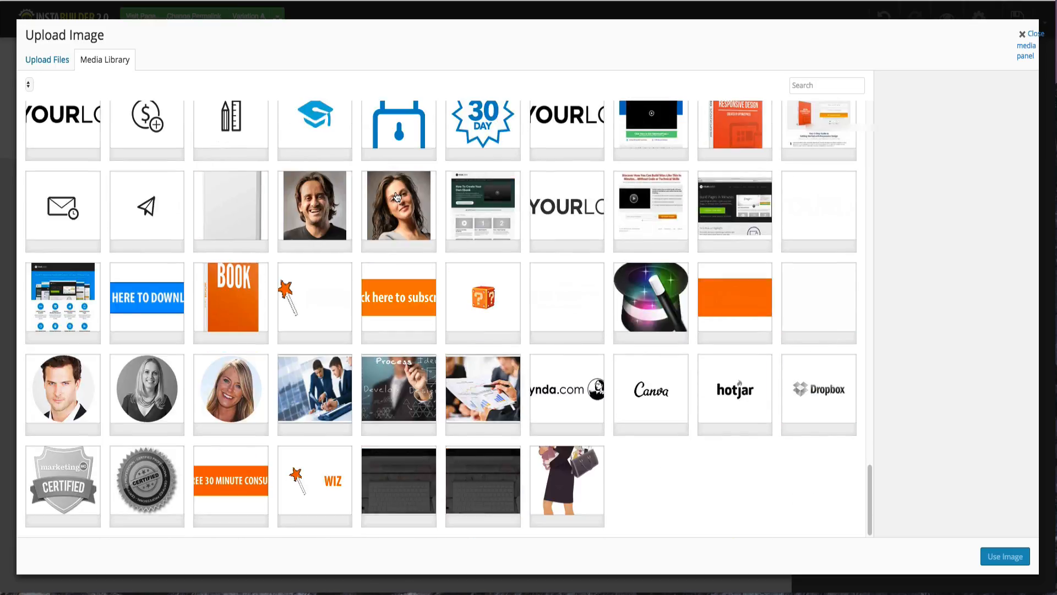
pyautogui.click(493, 473)
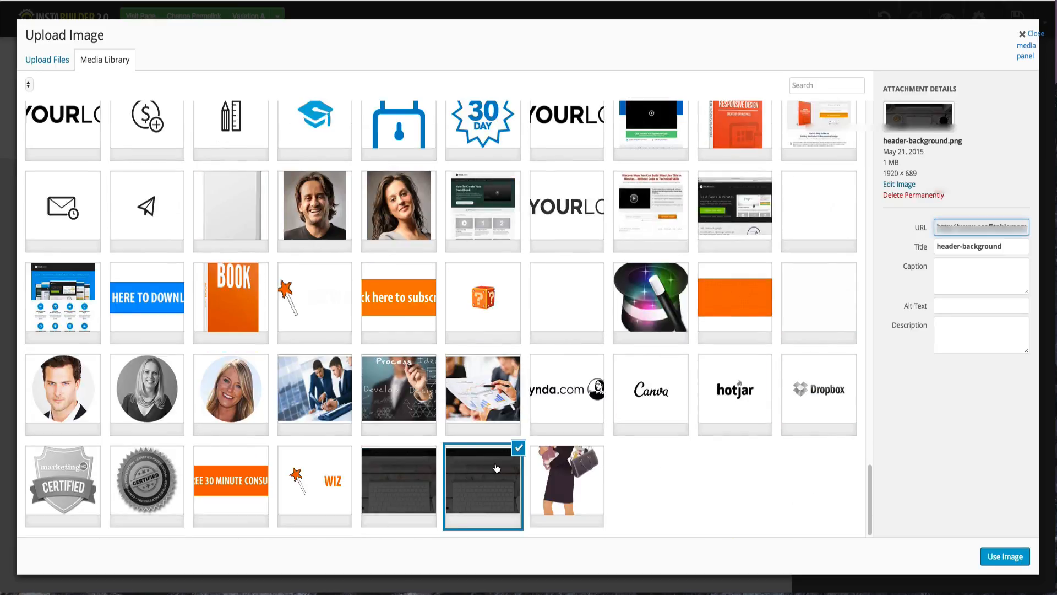
pyautogui.click(397, 482)
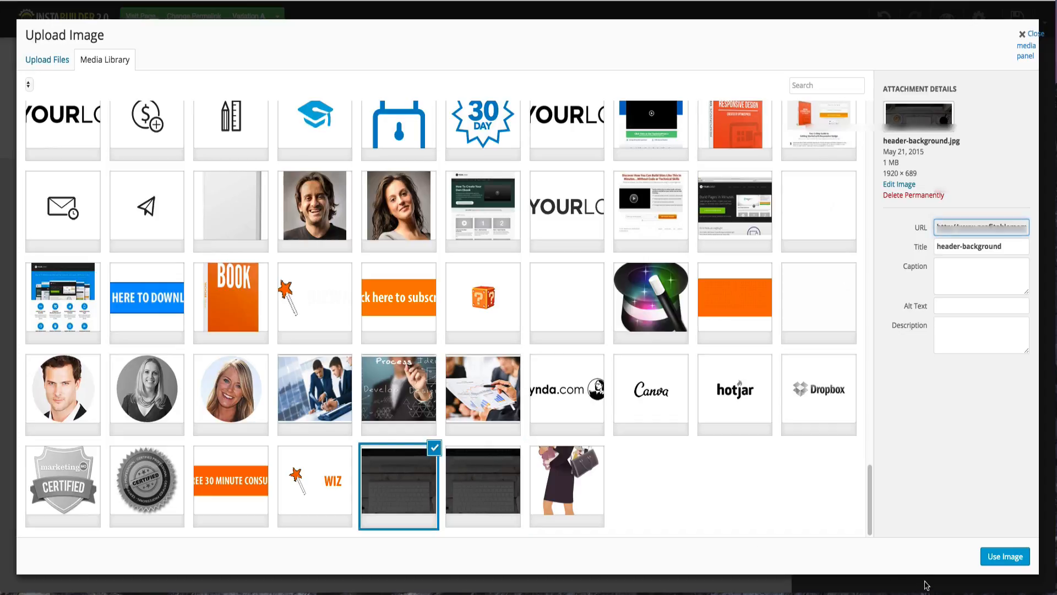
pyautogui.click(1008, 562)
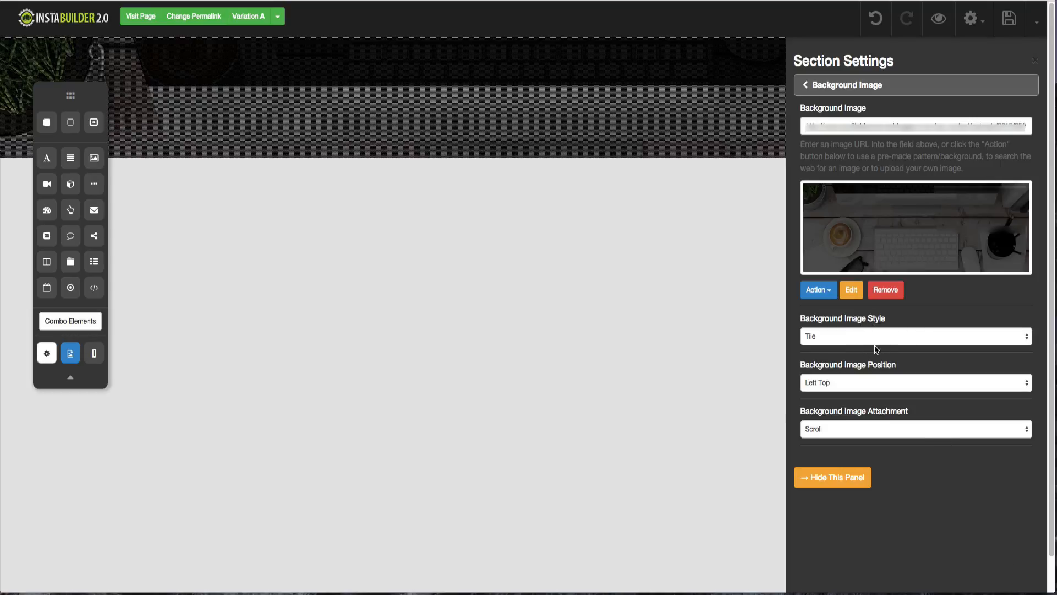
# - Set the section's background image style to Normal and its position to Center Top, and close the section settings
pyautogui.click(843, 333)
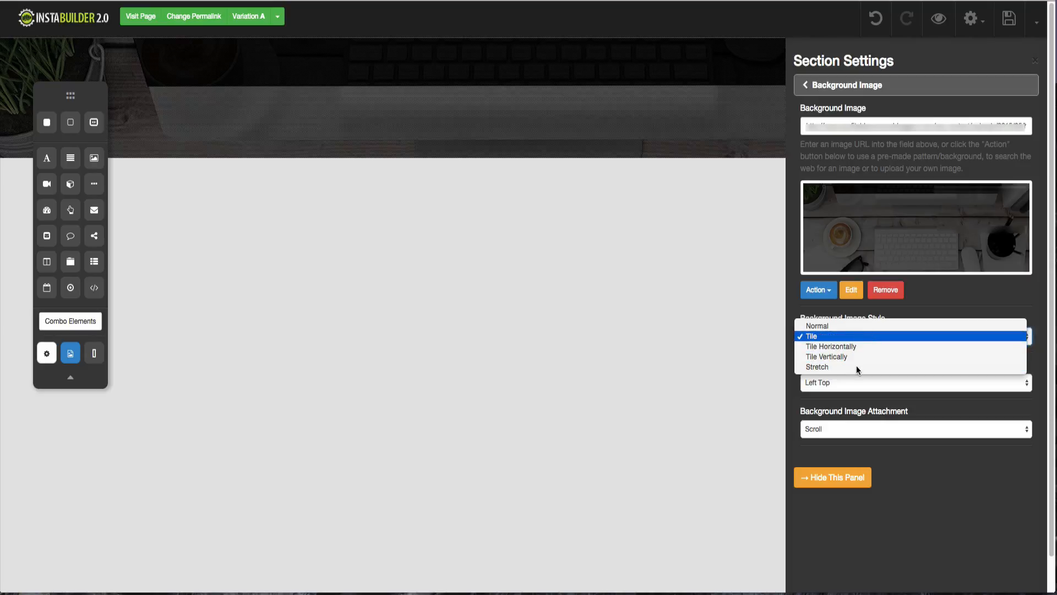
pyautogui.click(844, 402)
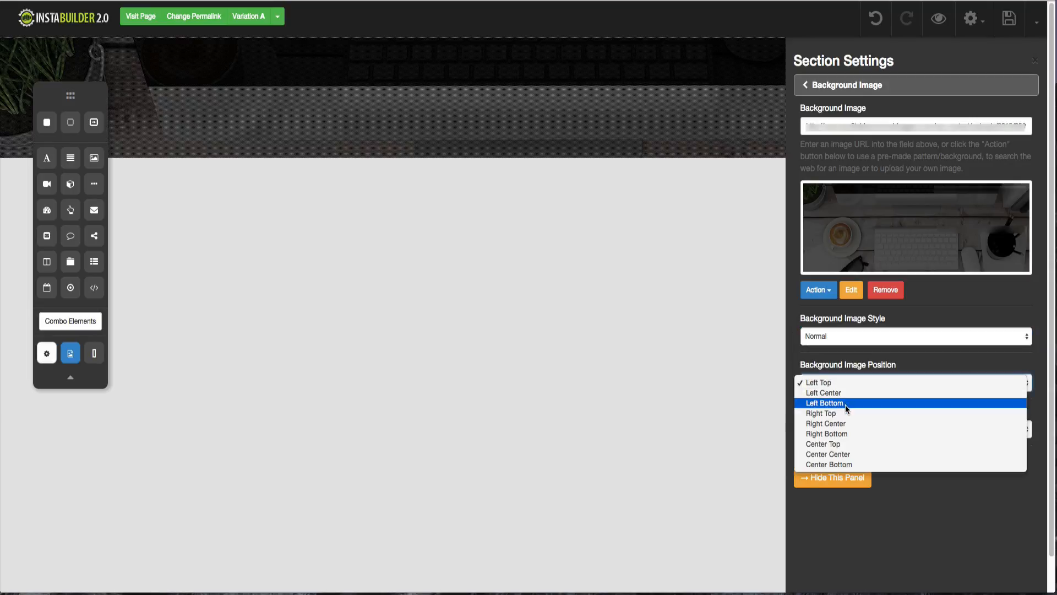
pyautogui.click(850, 446)
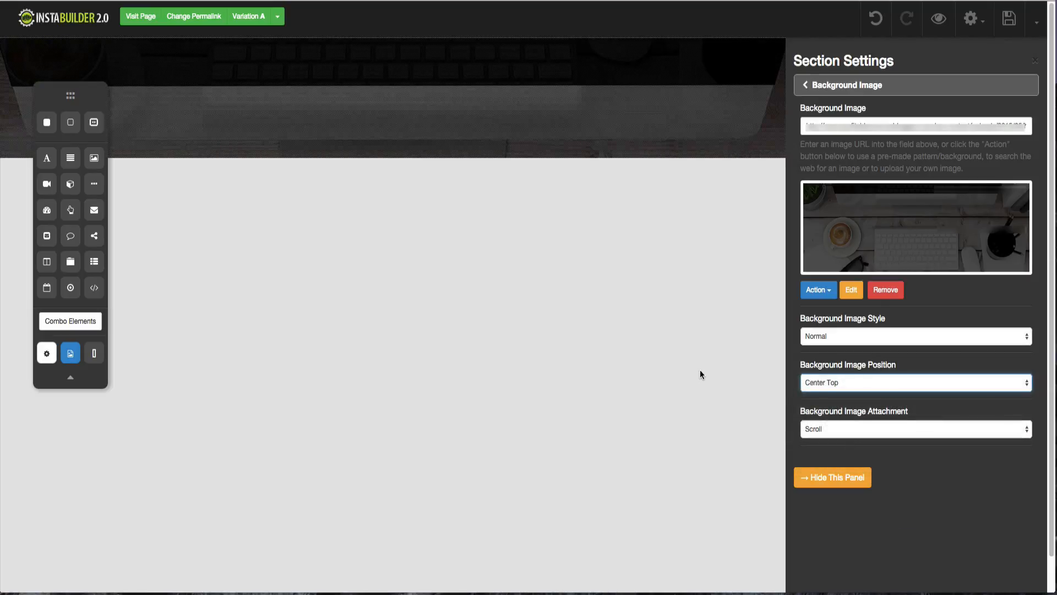
pyautogui.click(859, 478)
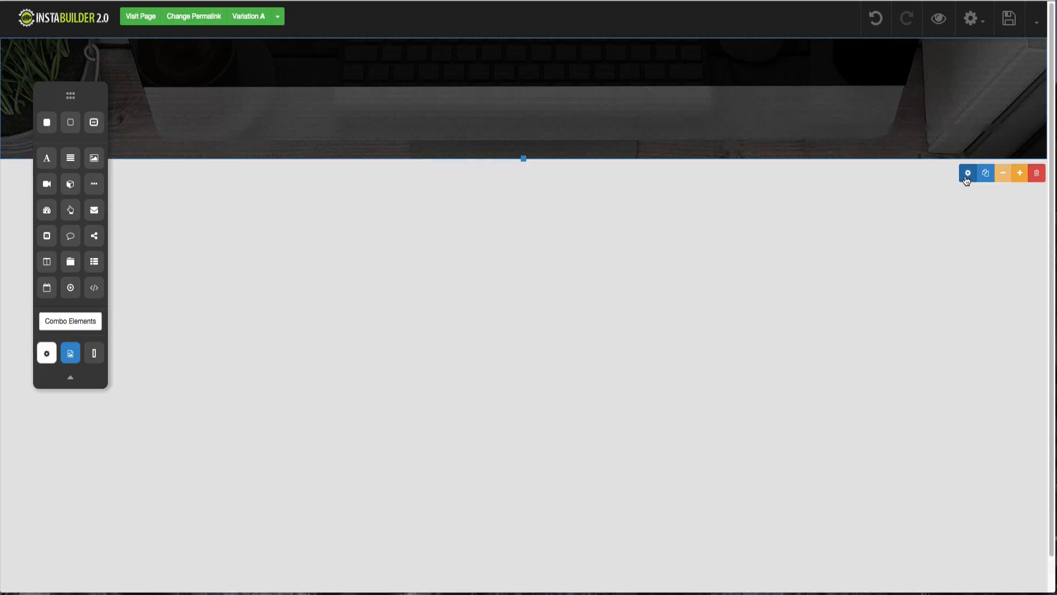
# - Check the attachment options for the section's background image and close the section settings without changing them
pyautogui.click(967, 177)
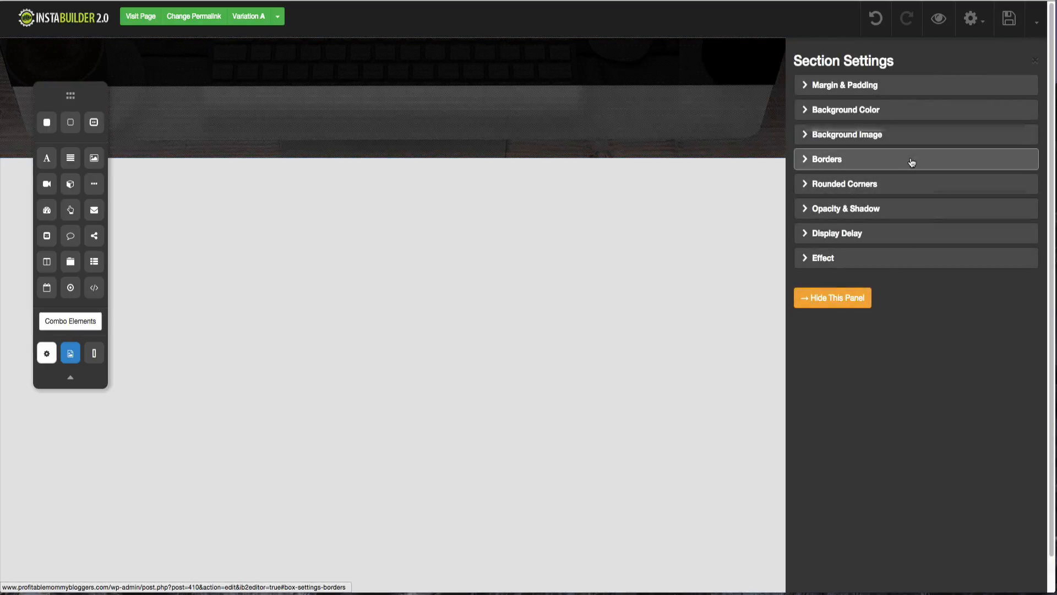
pyautogui.click(897, 136)
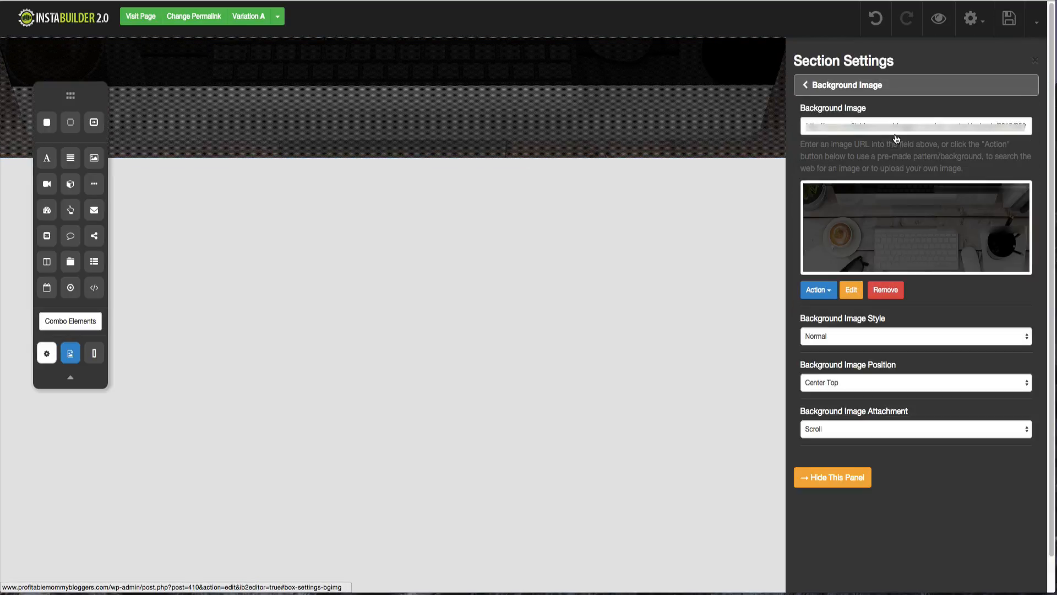
pyautogui.click(848, 427)
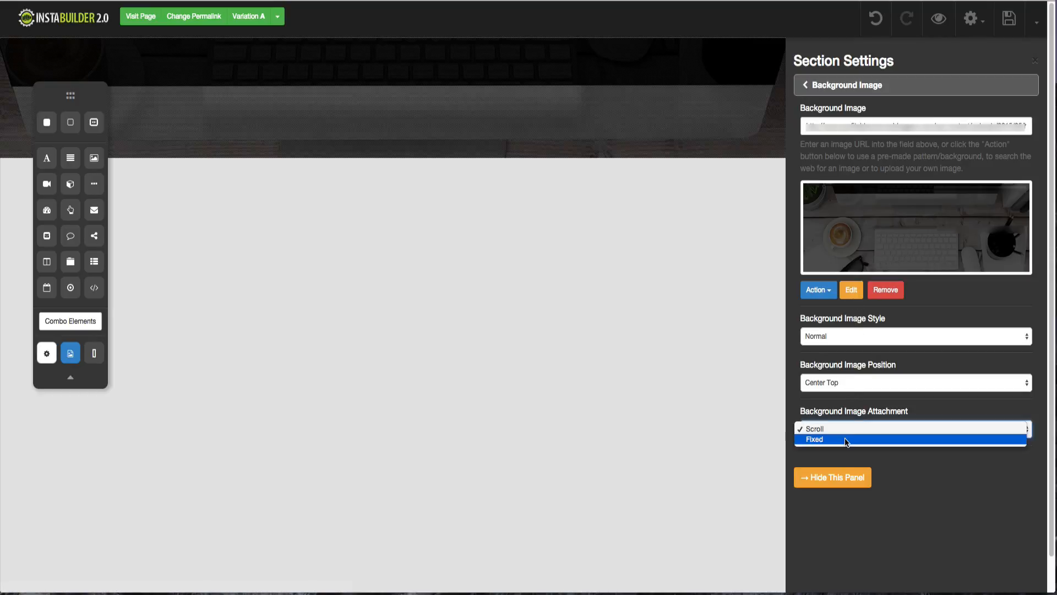
pyautogui.click(689, 391)
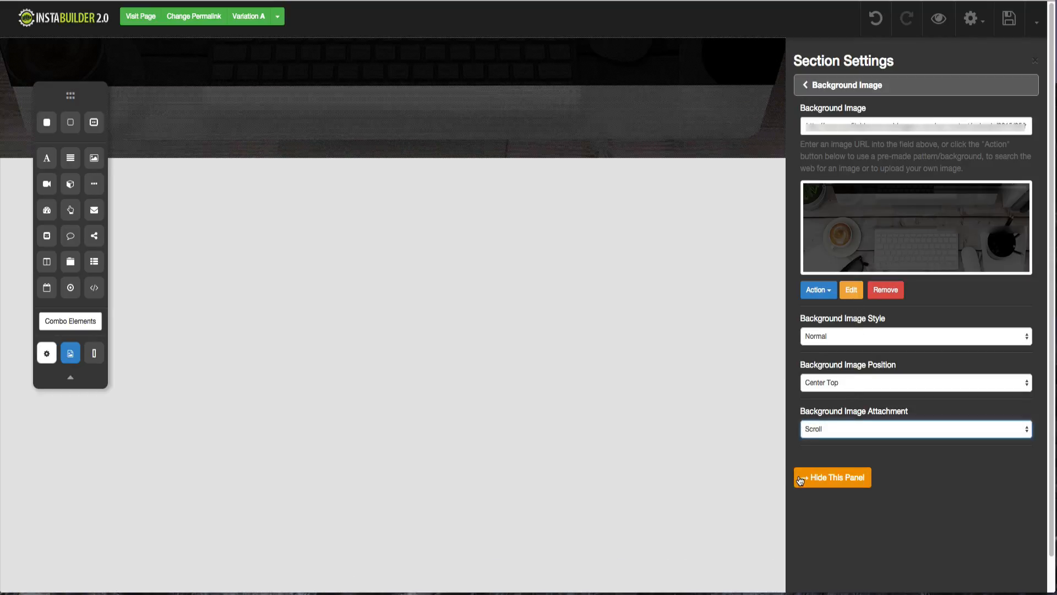
pyautogui.click(832, 477)
# - Extend the height of the full-width section downward to reveal the keyboard and coffee cup in its background image
pyautogui.moveTo(573, 155)
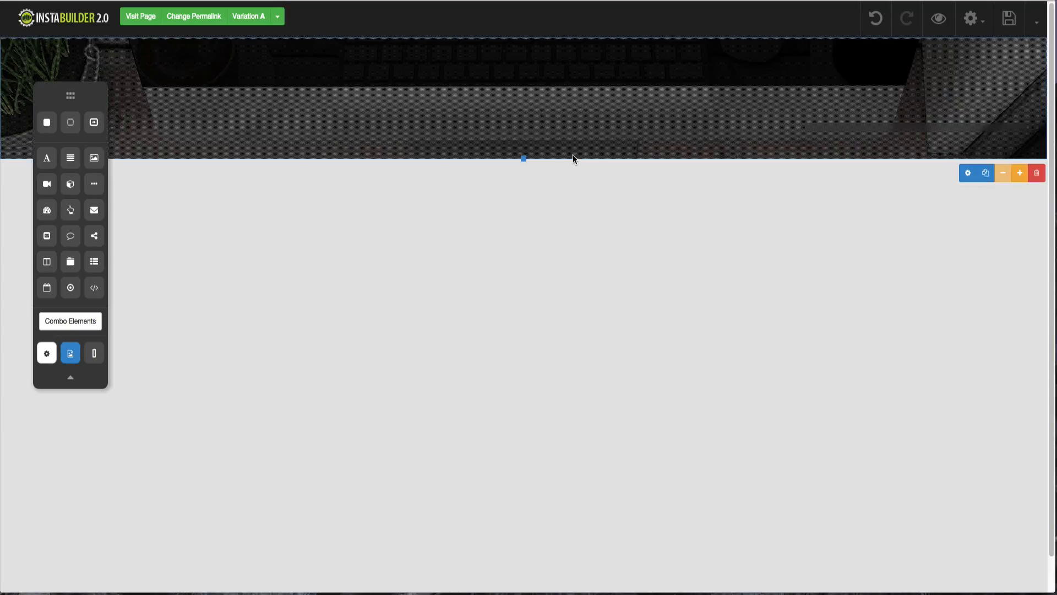
pyautogui.moveTo(526, 165); pyautogui.dragTo(526, 175)
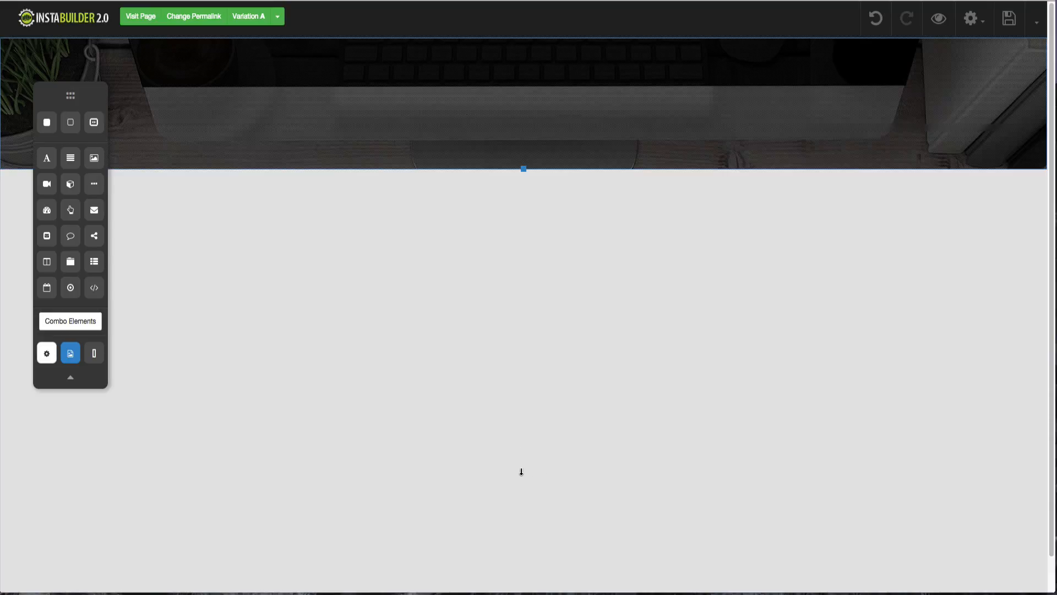
pyautogui.moveTo(522, 472); pyautogui.dragTo(525, 453)
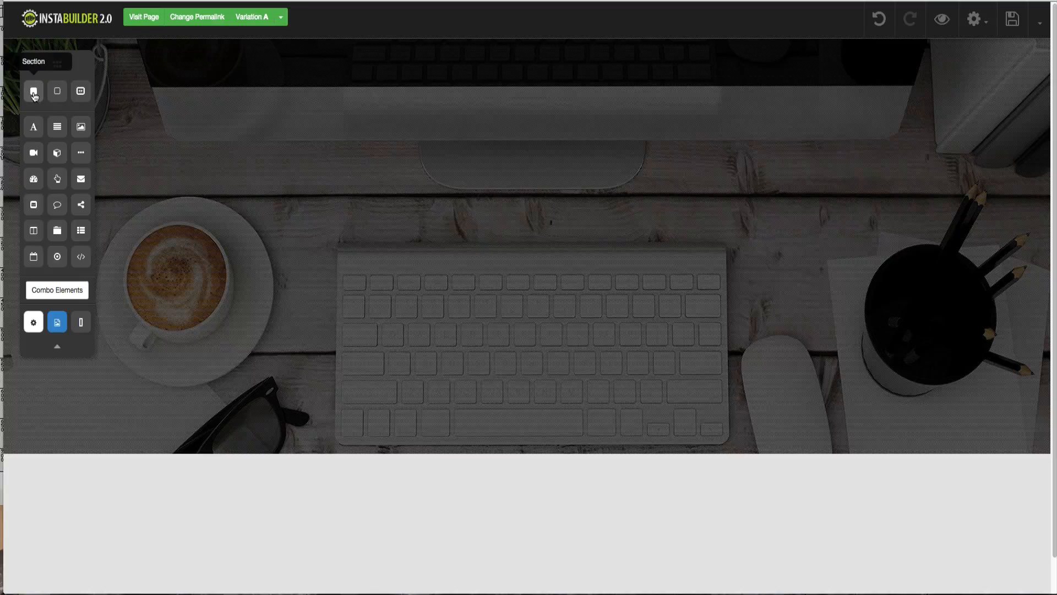
pyautogui.moveTo(35, 97); pyautogui.dragTo(308, 59)
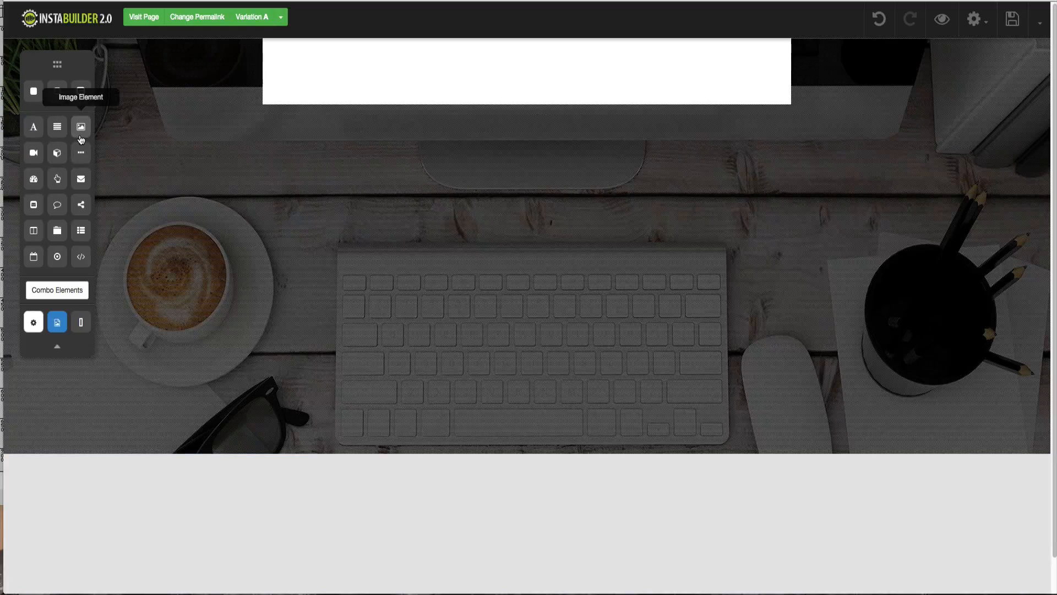
pyautogui.moveTo(81, 139); pyautogui.dragTo(305, 68)
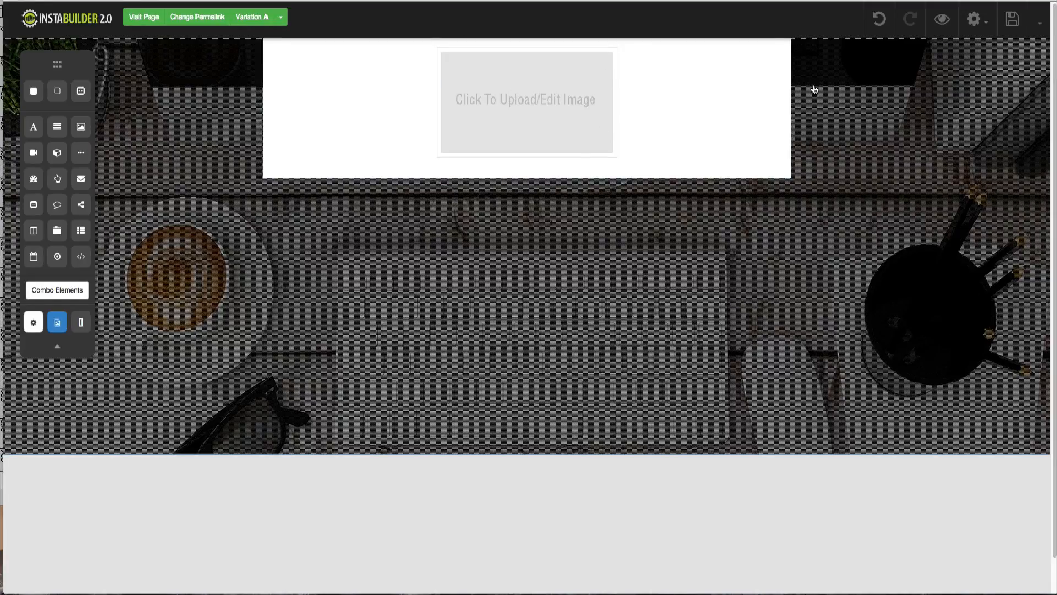
pyautogui.click(878, 19)
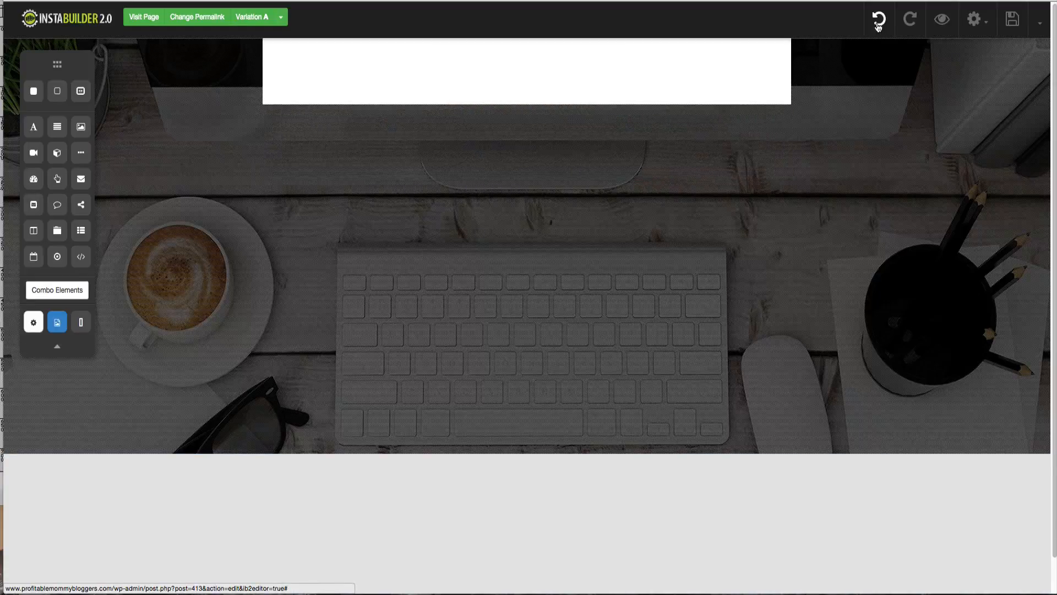
pyautogui.click(878, 19)
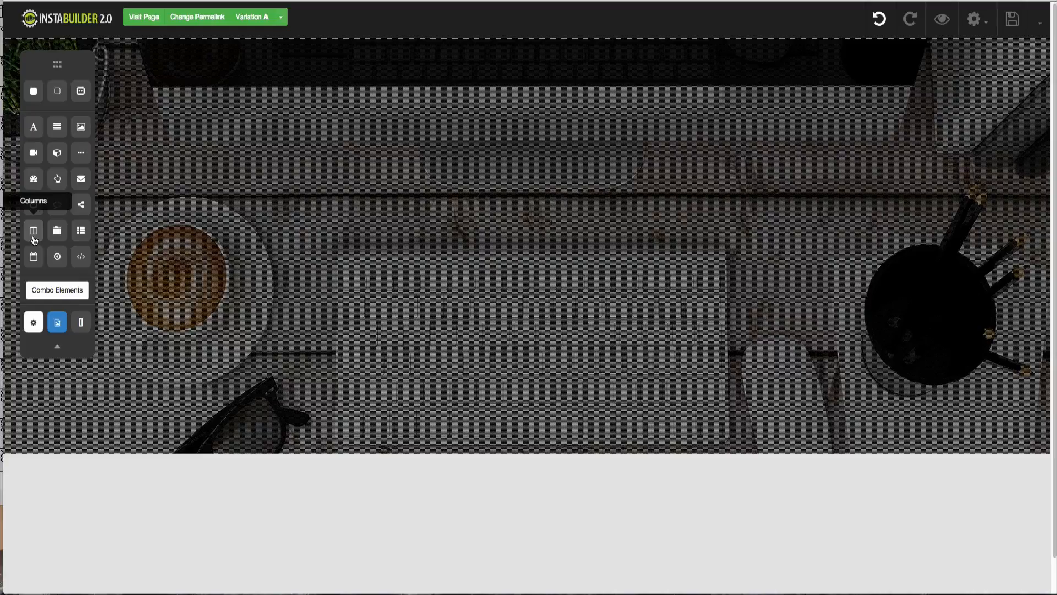
# - Add a two-column element at the start of the section, with an image element in the first column and navigation in the second
pyautogui.moveTo(34, 241); pyautogui.dragTo(461, 61)
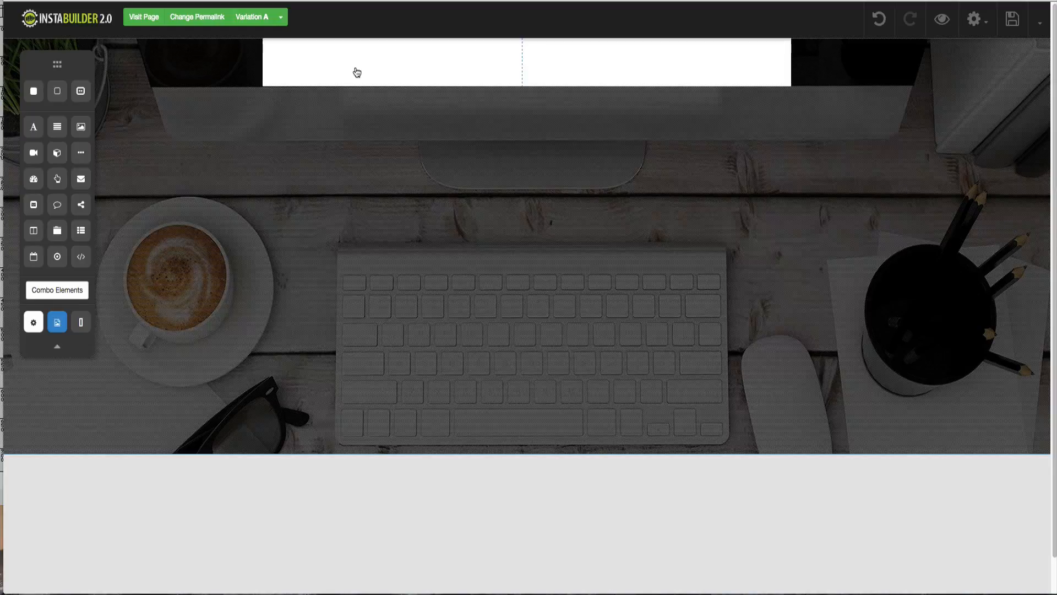
pyautogui.moveTo(81, 130); pyautogui.dragTo(309, 57)
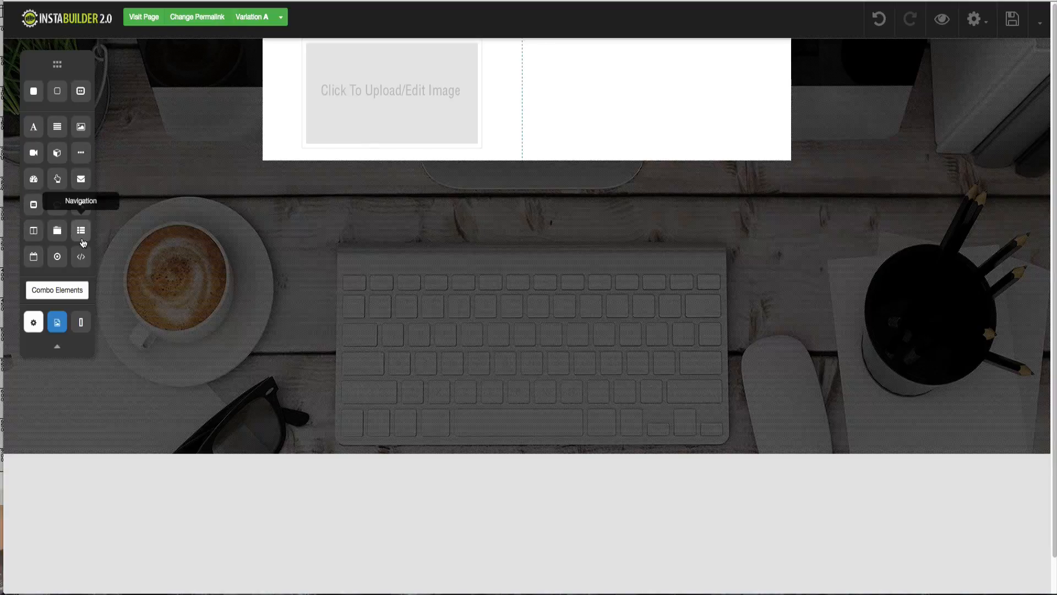
pyautogui.moveTo(83, 242); pyautogui.dragTo(594, 66)
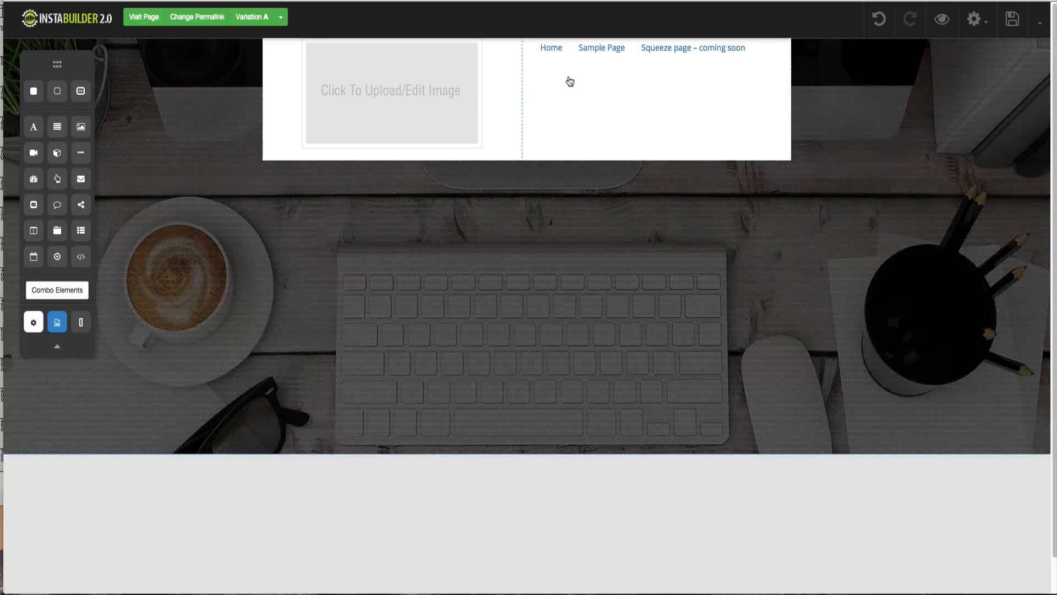
# - Replace the image placeholder with the WIZ wand logo from the media library and close the image settings
pyautogui.moveTo(396, 87)
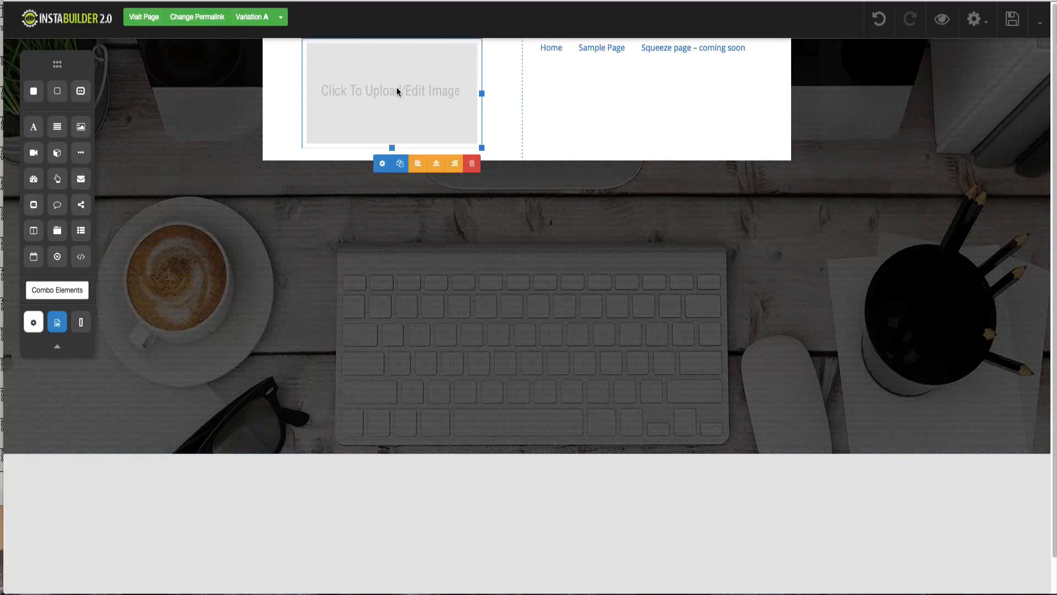
pyautogui.click(385, 164)
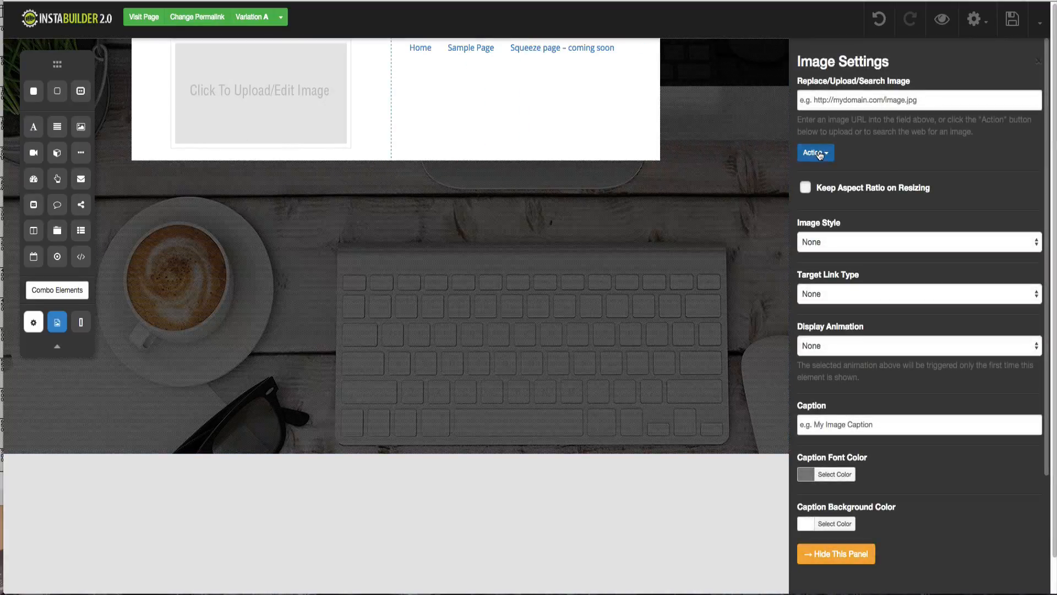
pyautogui.click(818, 153)
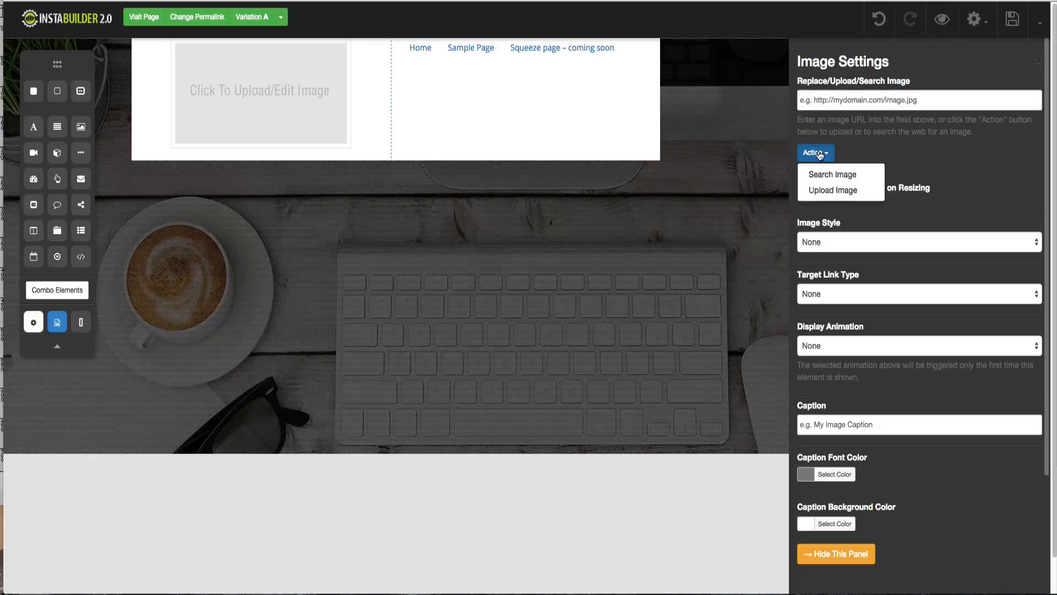
pyautogui.click(832, 190)
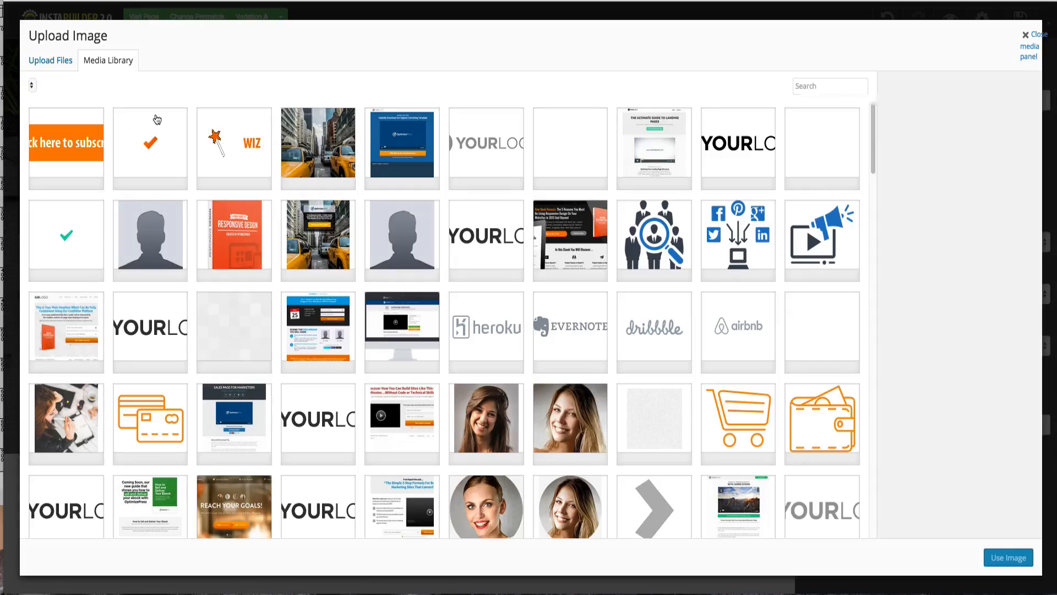
pyautogui.click(222, 137)
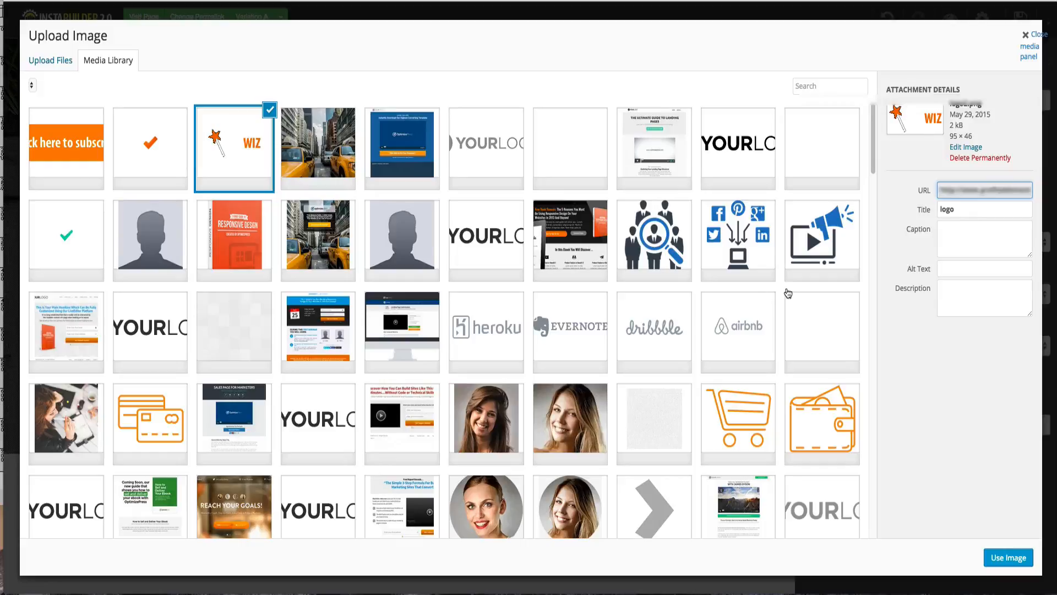
pyautogui.click(1015, 558)
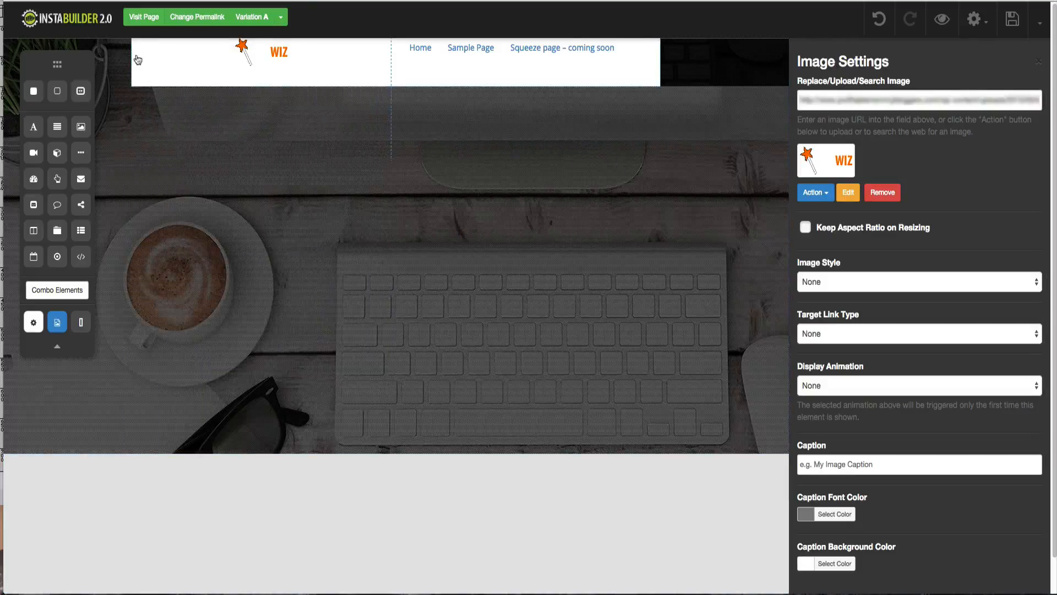
pyautogui.moveTo(153, 63)
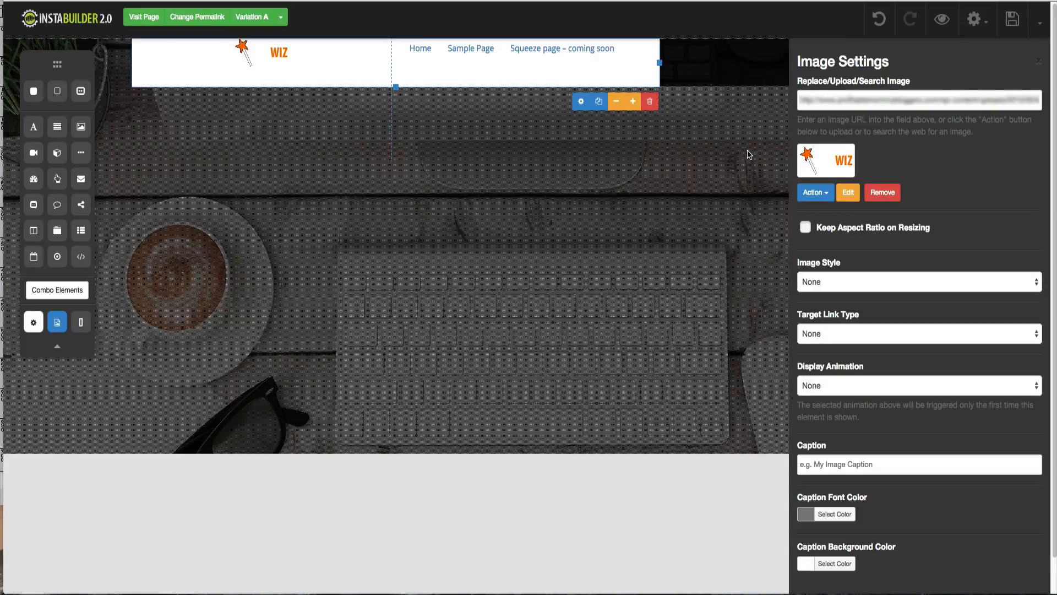
pyautogui.click(1039, 62)
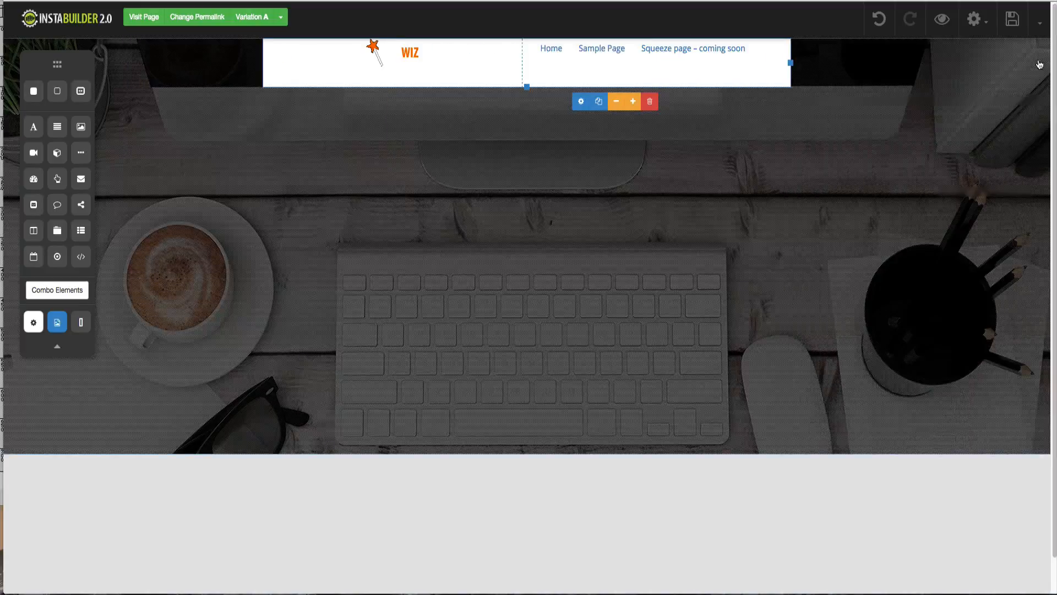
# - Make the background color of the header columns transparent and close the columns settings
pyautogui.click(580, 103)
pyautogui.click(836, 114)
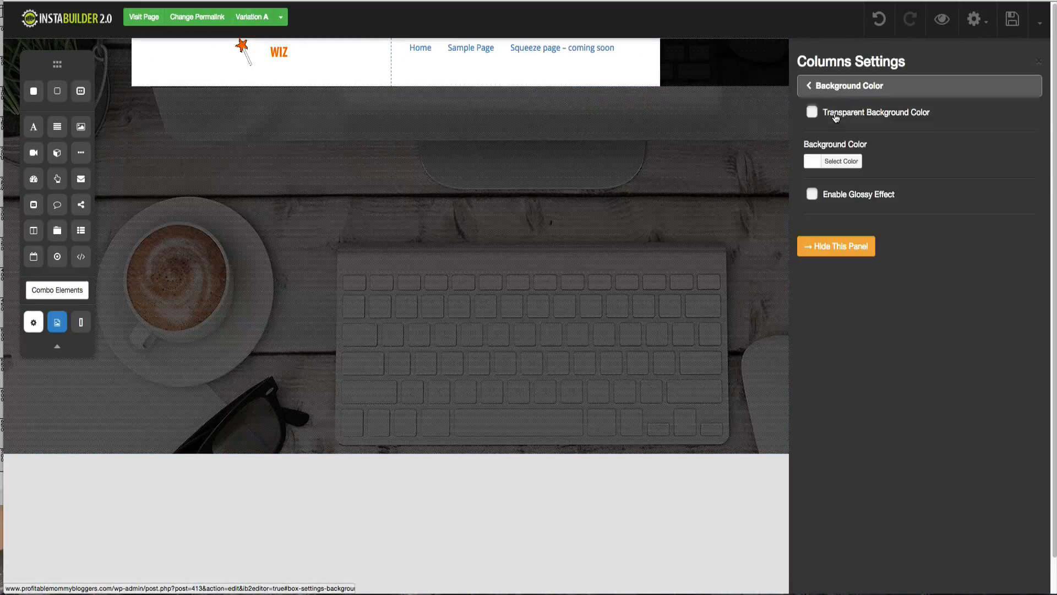
pyautogui.click(836, 115)
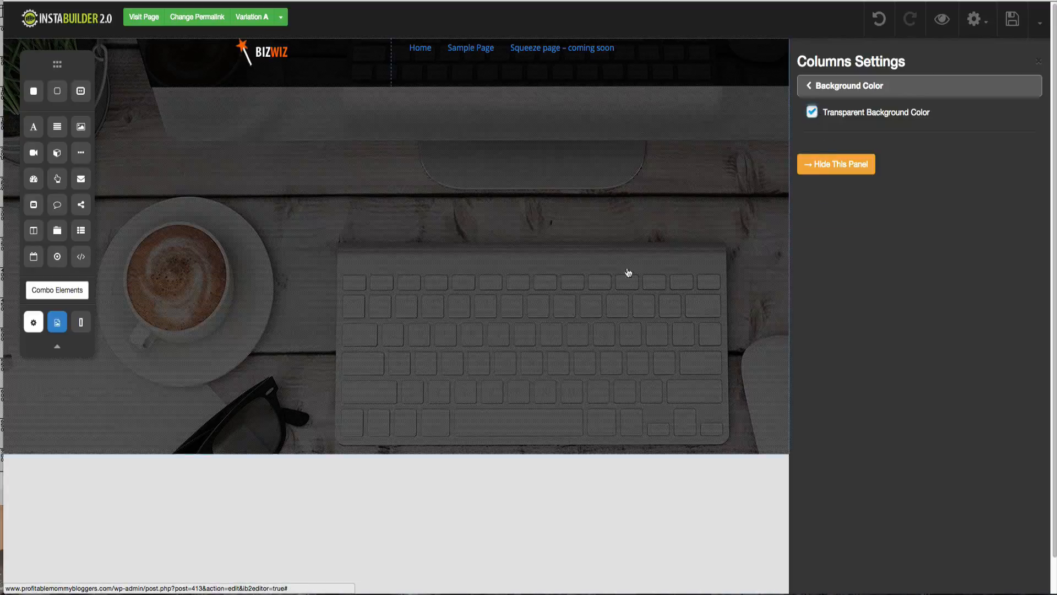
pyautogui.click(869, 169)
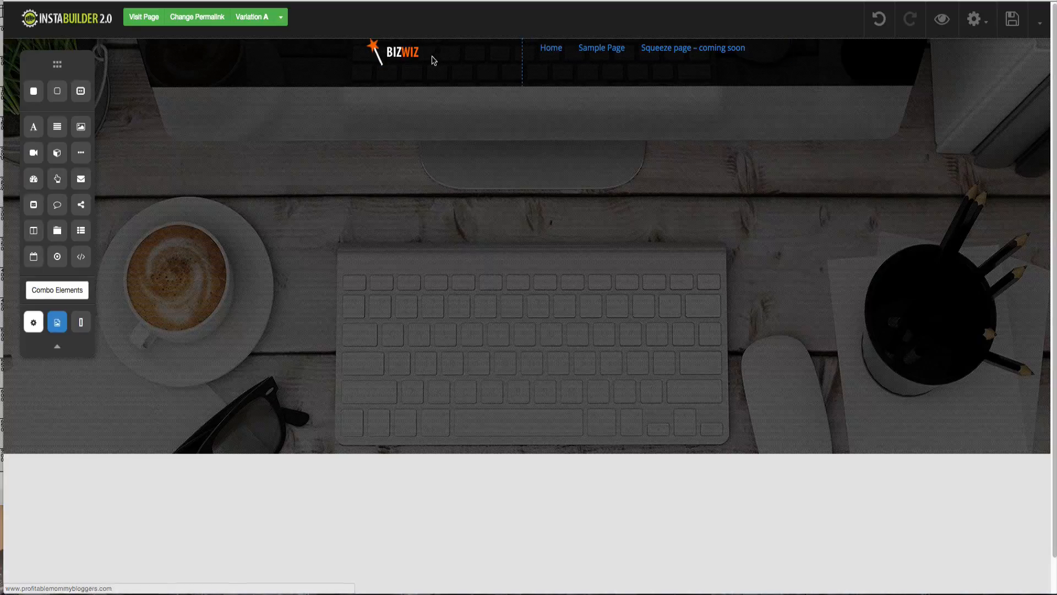
# - Review the settings categories of the header columns, including the Margin & Padding options
pyautogui.click(429, 76)
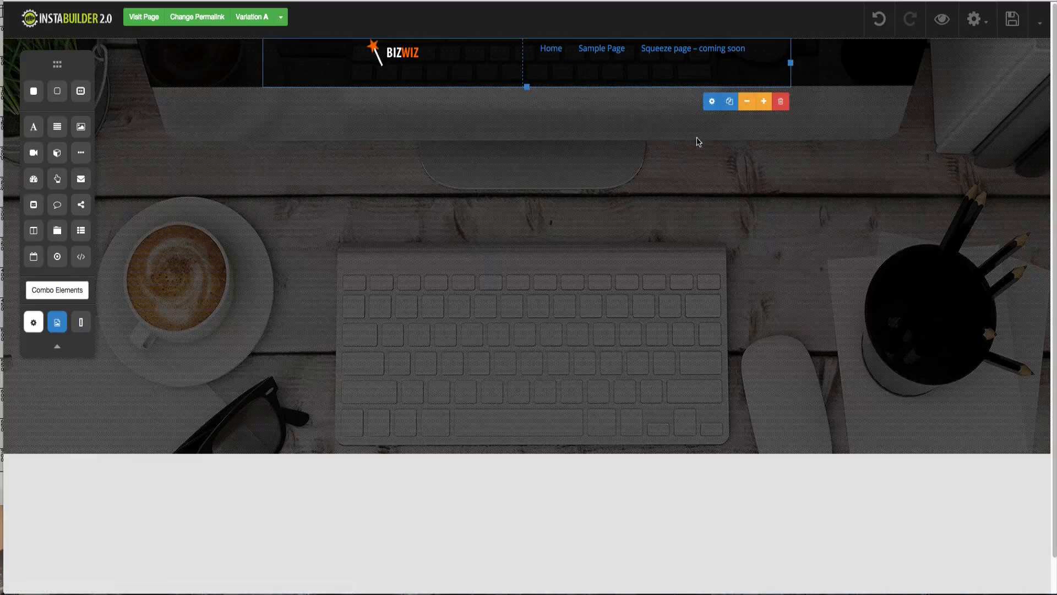
pyautogui.click(712, 102)
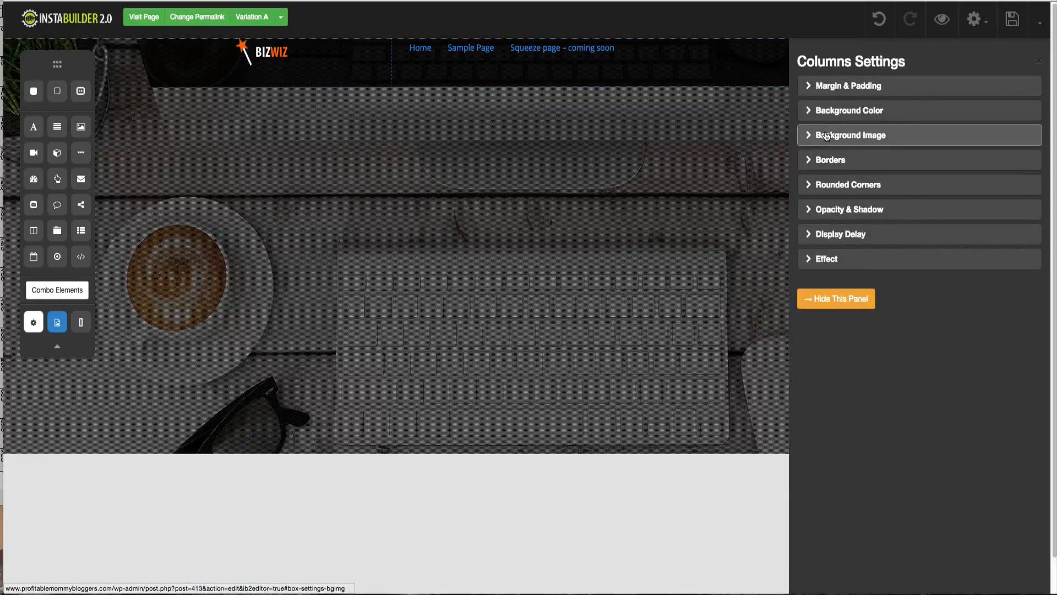
pyautogui.click(821, 89)
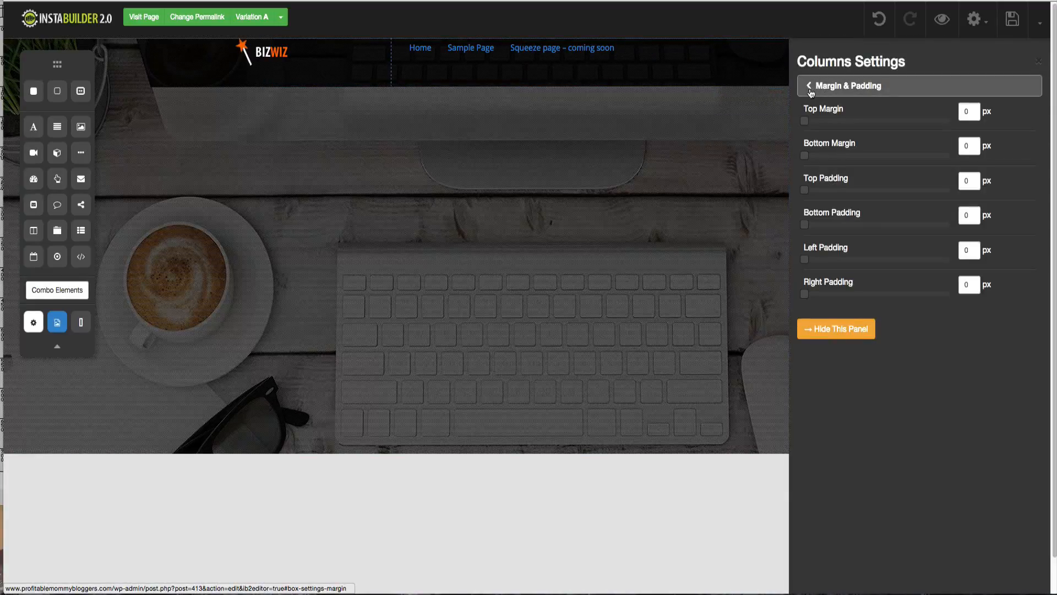
pyautogui.click(809, 88)
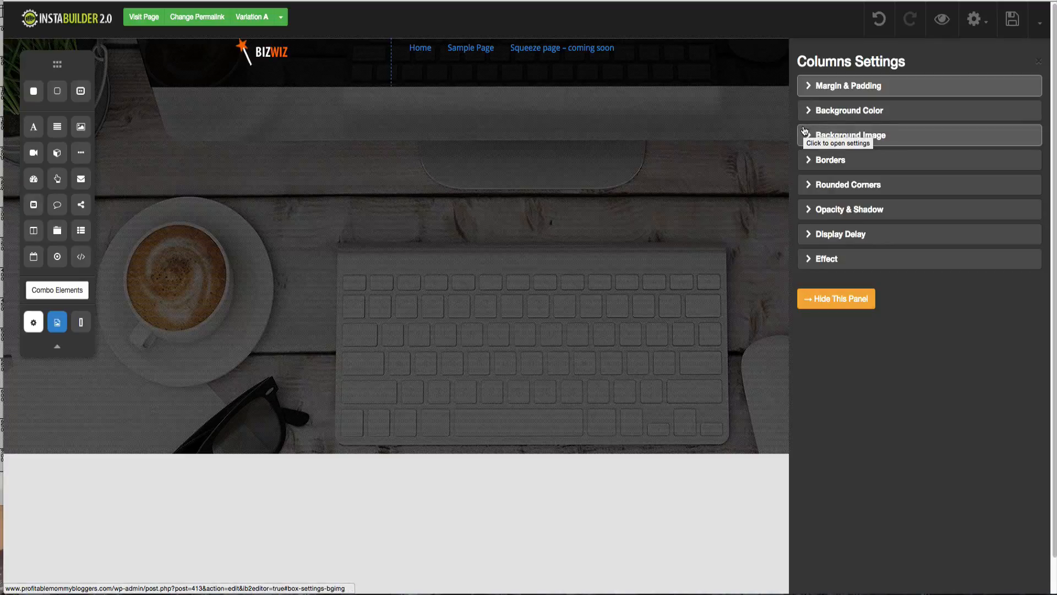
# - Review the image settings available for the BIZWIZ logo, from image style to caption colors, and close them
pyautogui.click(270, 57)
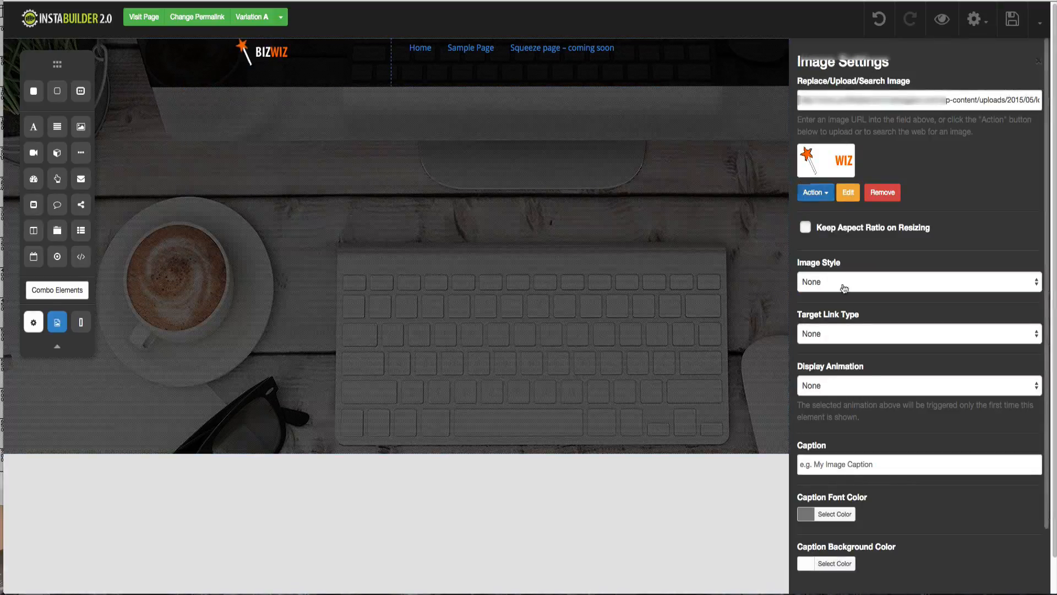
pyautogui.scroll(-2, 868, 372)
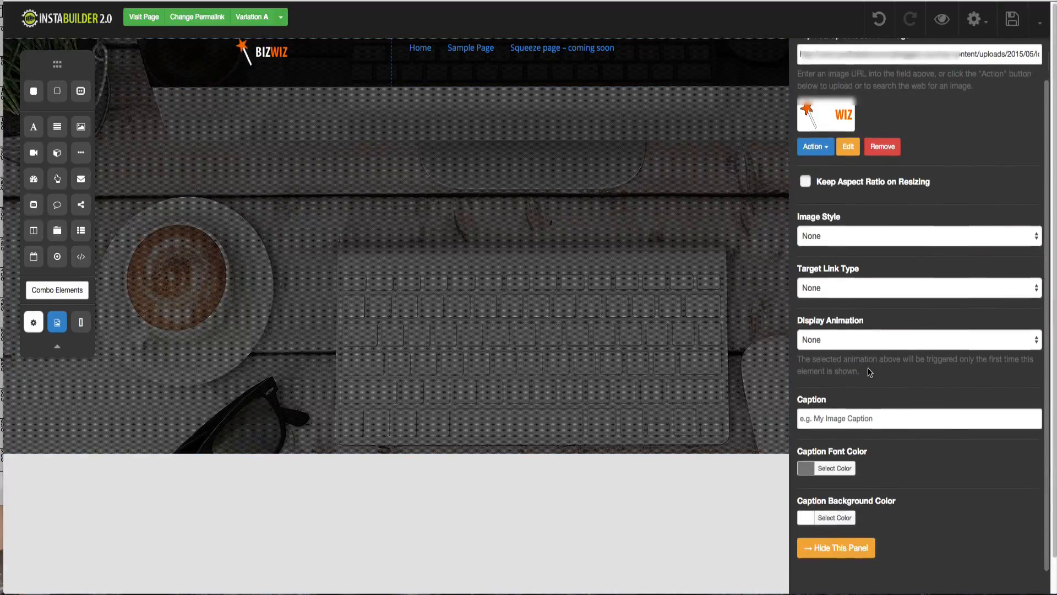
pyautogui.scroll(2, 868, 371)
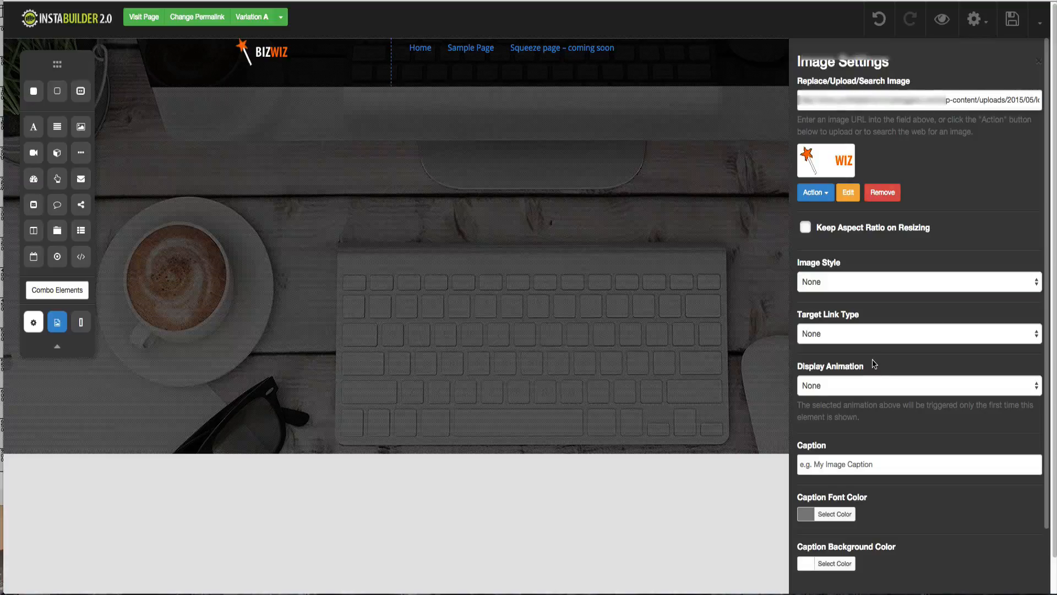
pyautogui.scroll(-2, 872, 368)
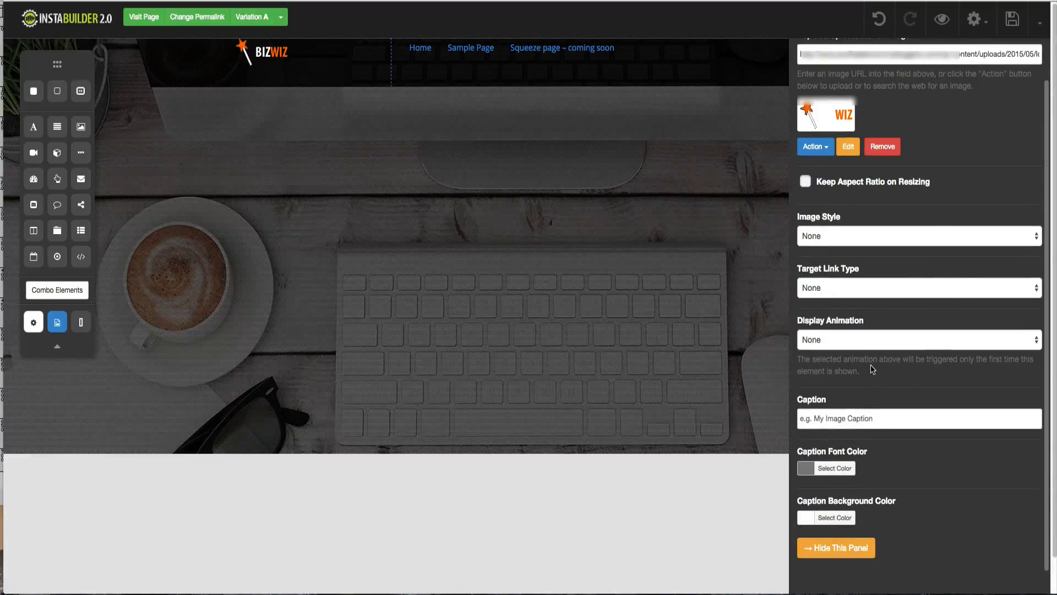
pyautogui.scroll(2, 872, 369)
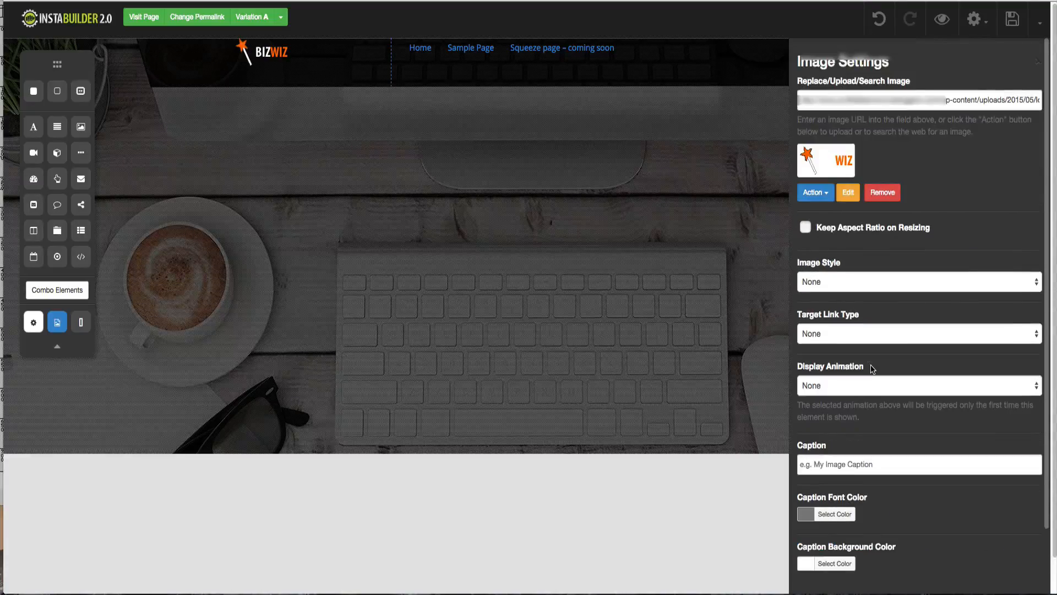
pyautogui.click(1038, 62)
# - Align the BIZWIZ logo to the left of its header column and the navigation menu to the right of its column
pyautogui.click(402, 61)
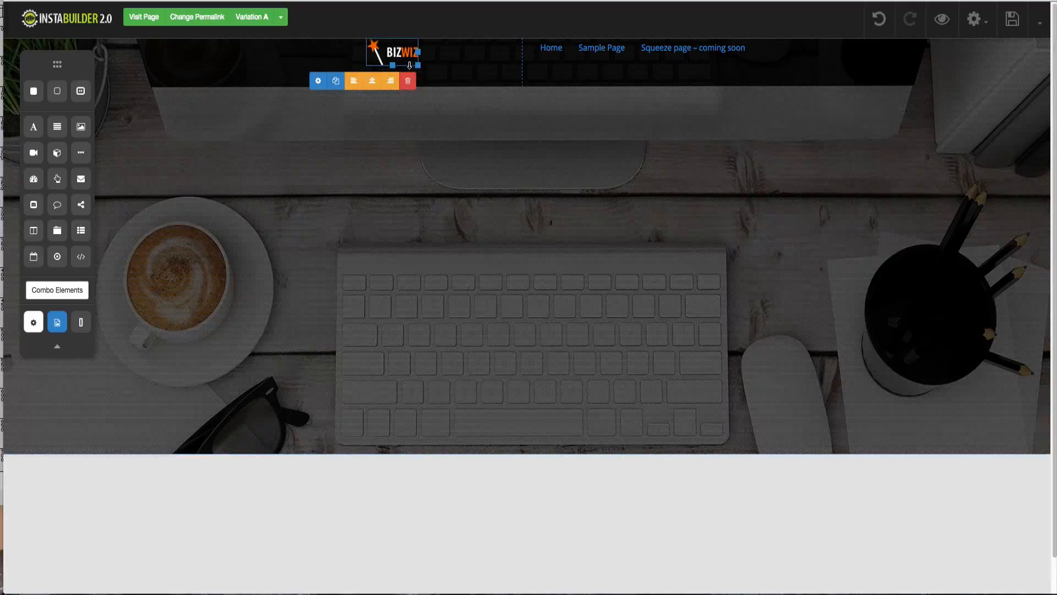
pyautogui.click(479, 70)
pyautogui.click(587, 59)
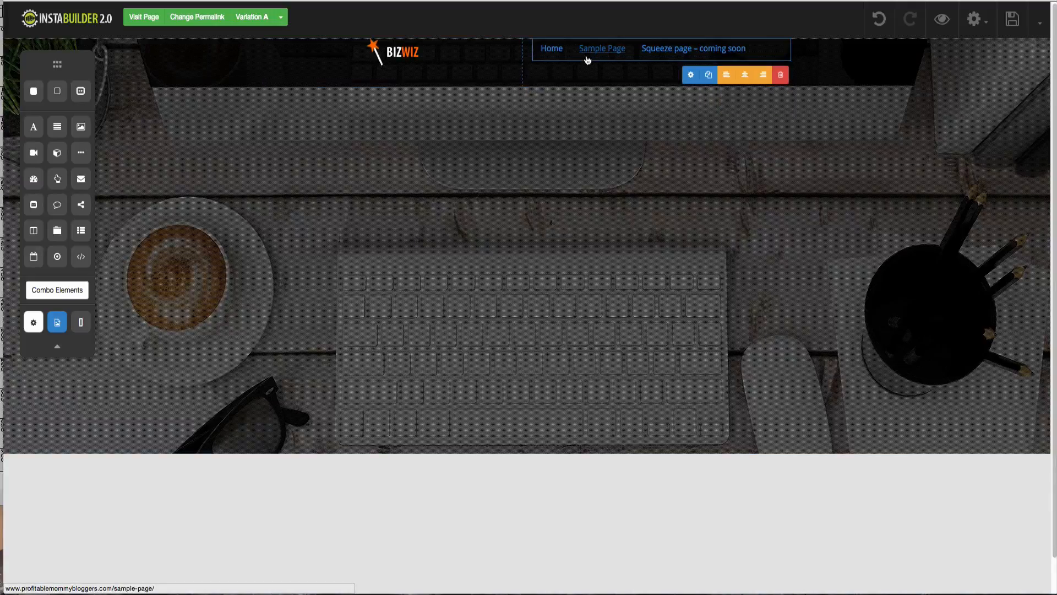
pyautogui.click(384, 59)
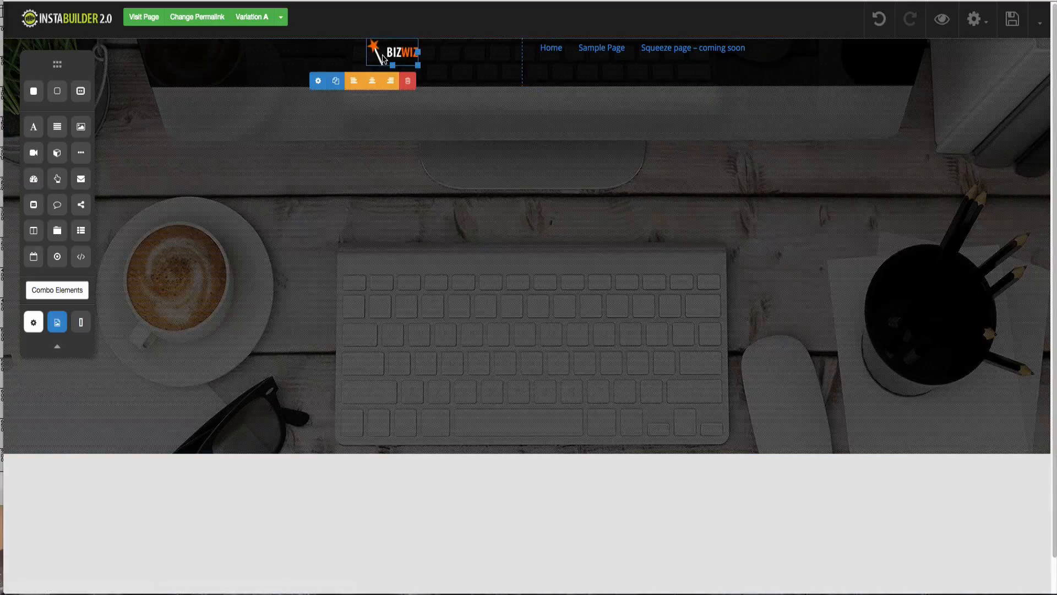
pyautogui.click(356, 84)
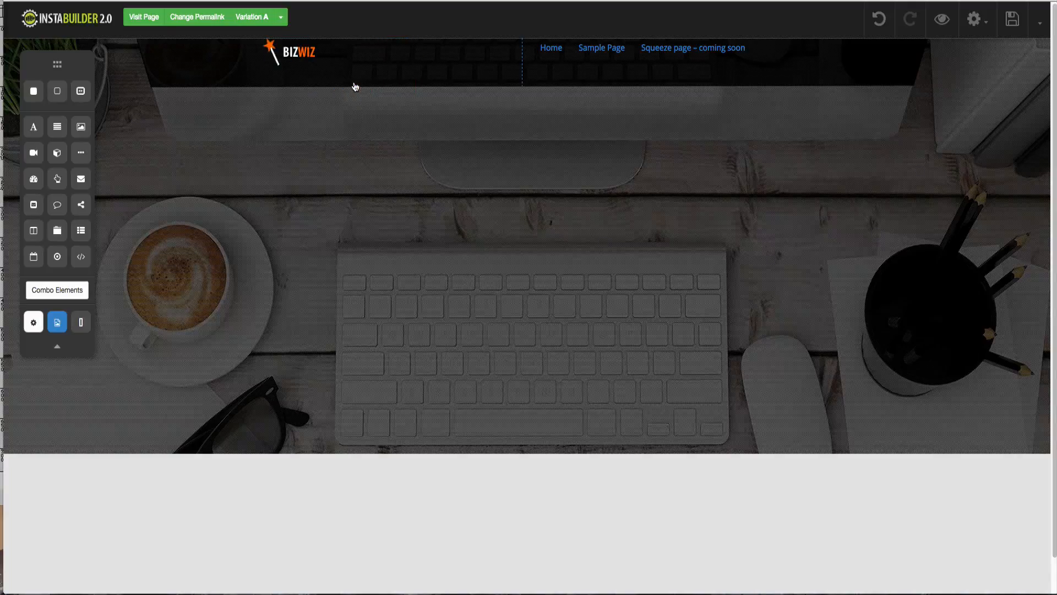
pyautogui.click(600, 60)
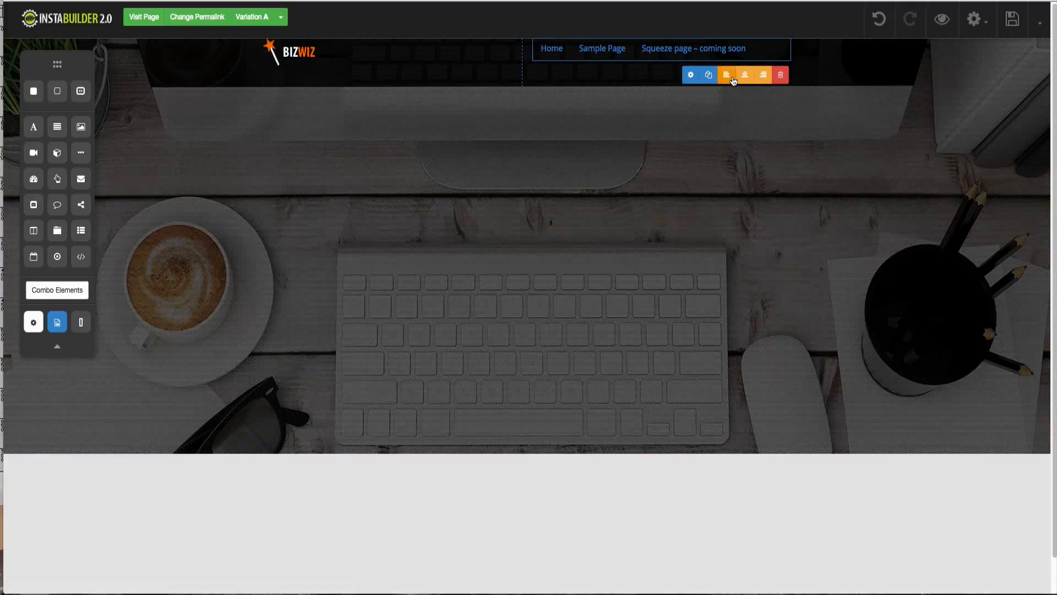
pyautogui.click(762, 78)
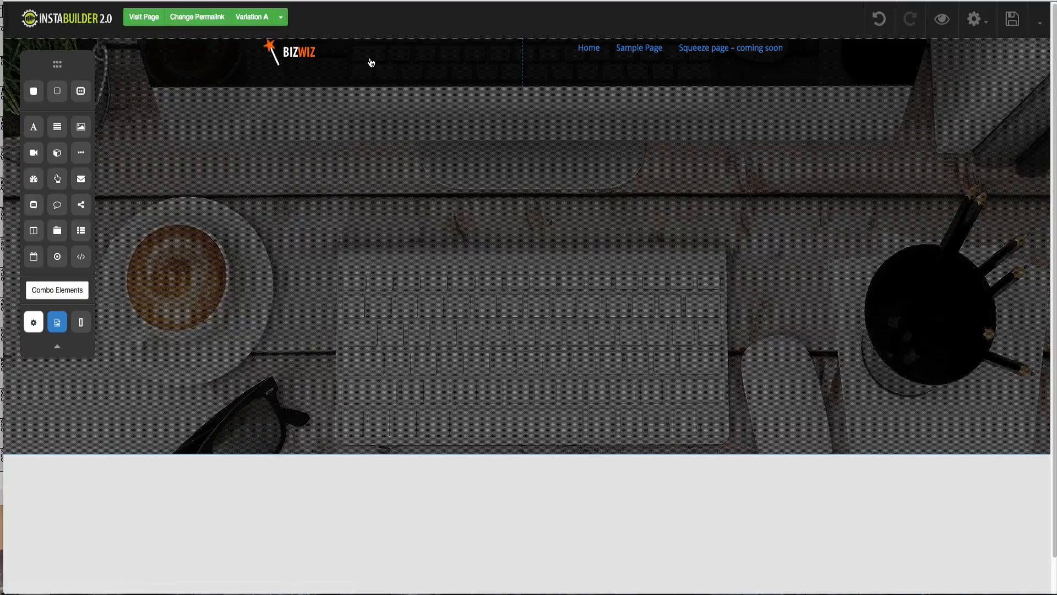
# - Review the image settings of the BIZWIZ logo, including the available image styles, and close them
pyautogui.click(342, 57)
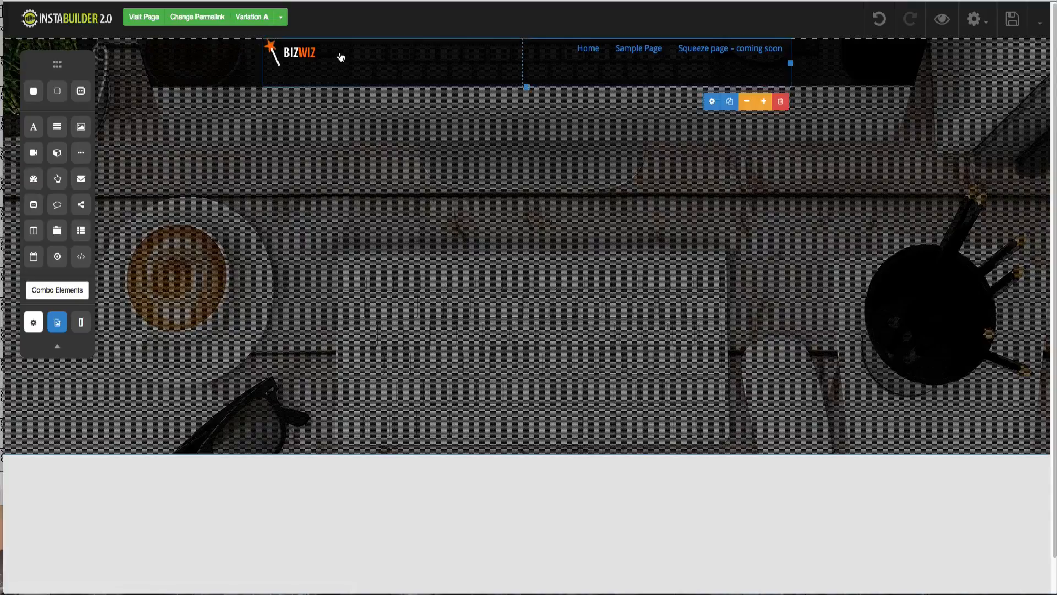
pyautogui.click(331, 101)
pyautogui.click(310, 60)
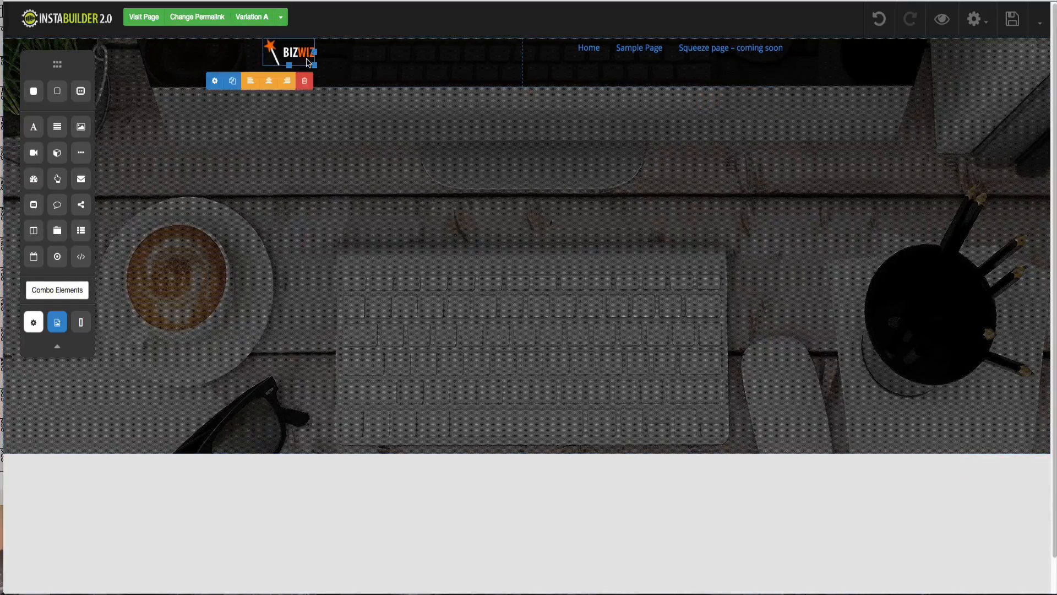
pyautogui.click(218, 82)
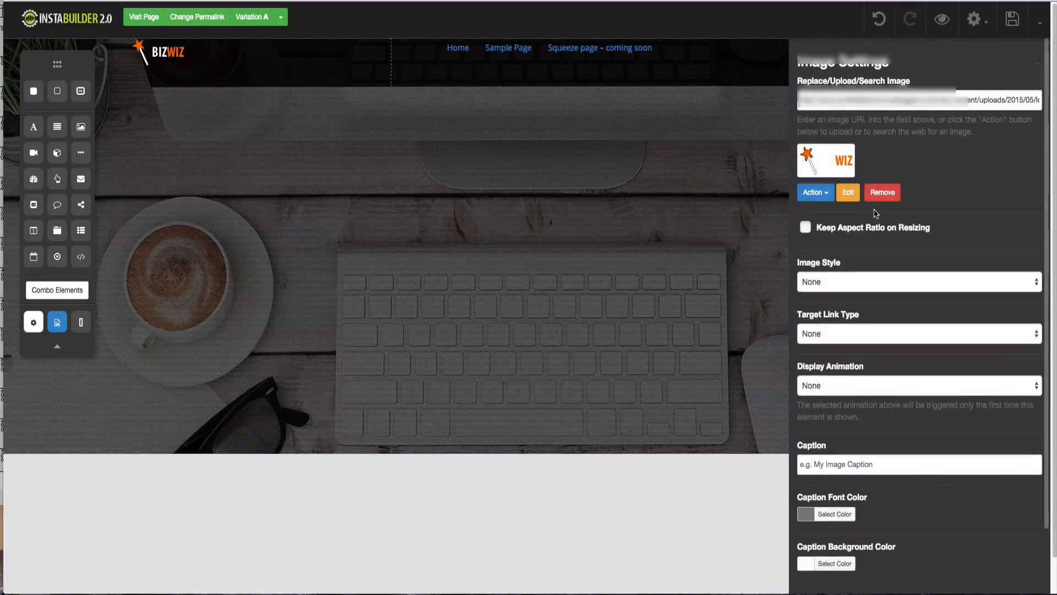
pyautogui.scroll(-2, 876, 214)
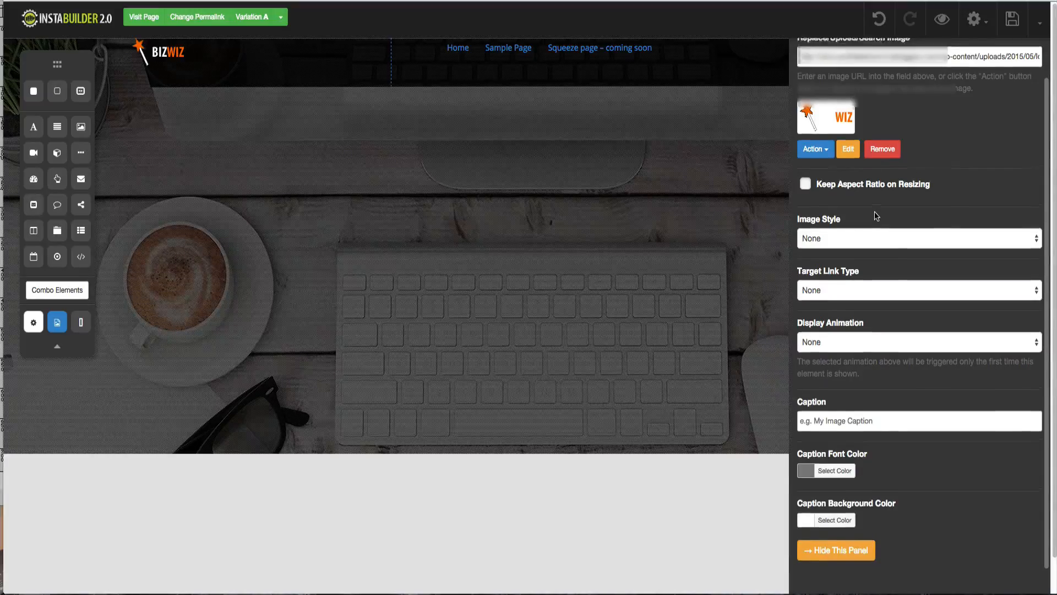
pyautogui.scroll(2, 876, 215)
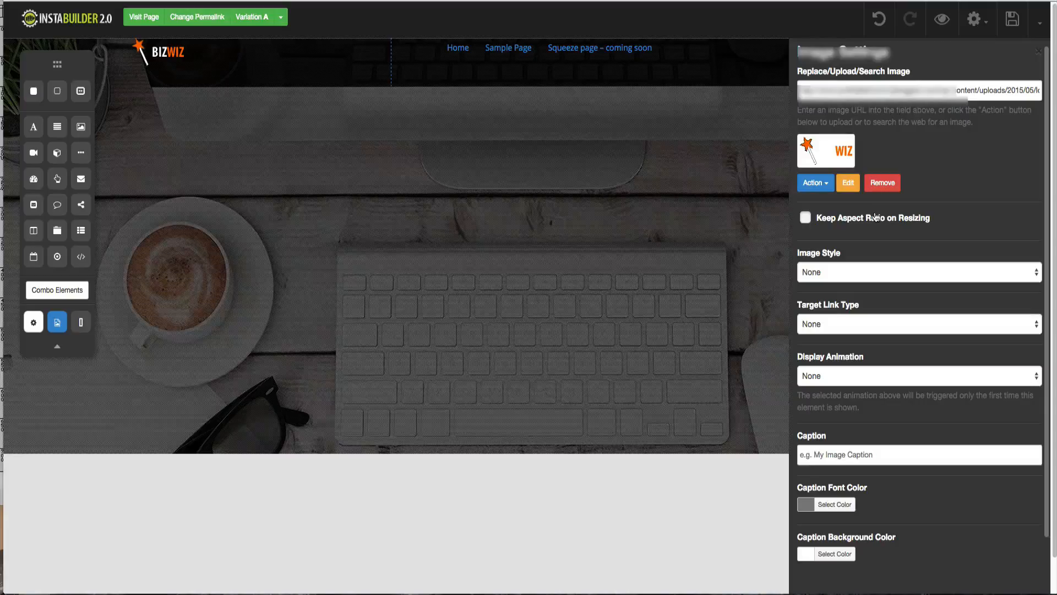
pyautogui.click(832, 273)
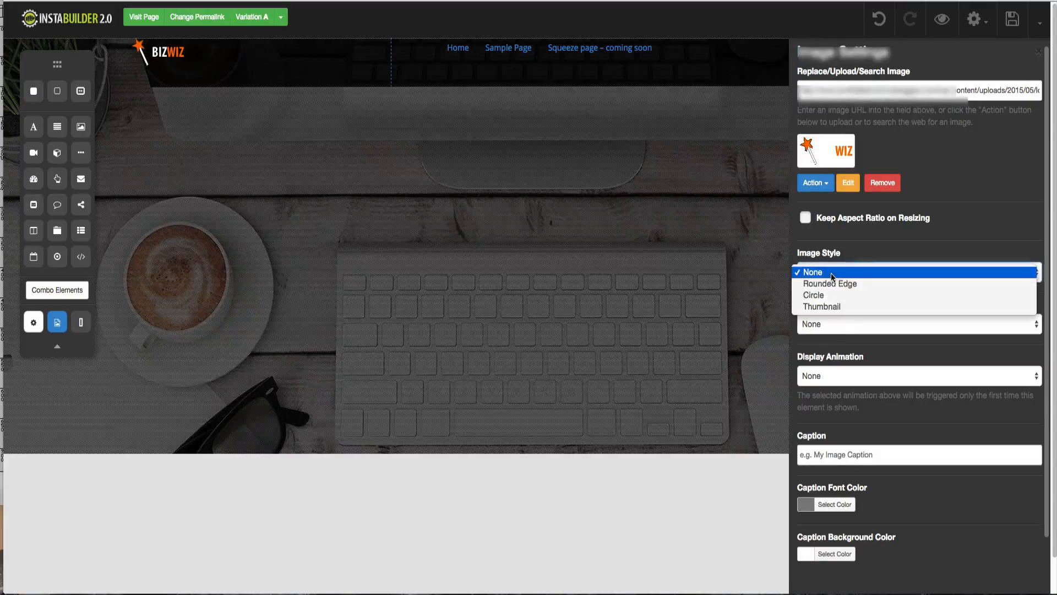
pyautogui.click(906, 240)
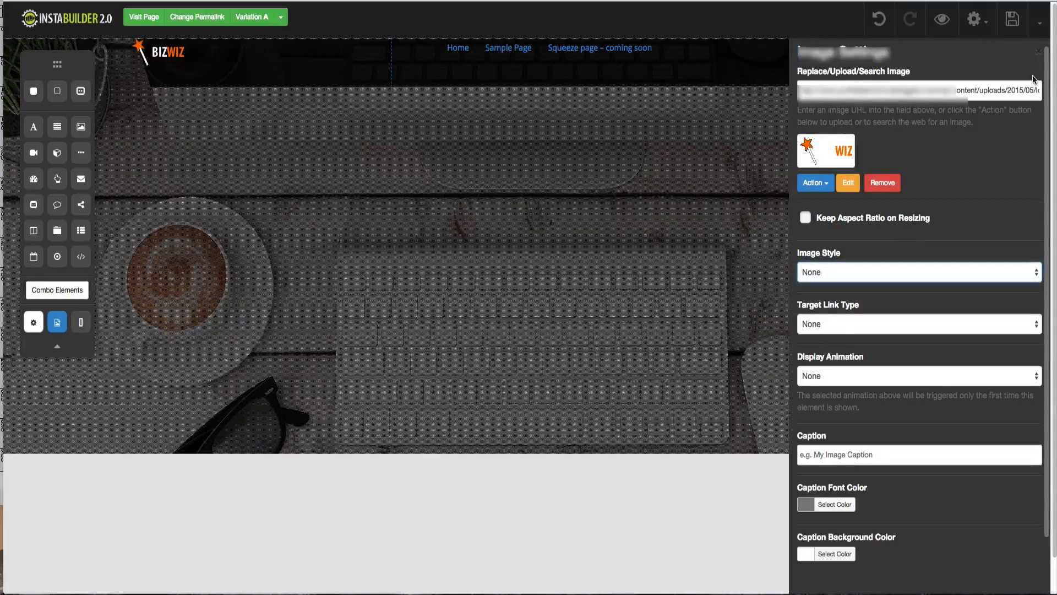
pyautogui.click(1039, 53)
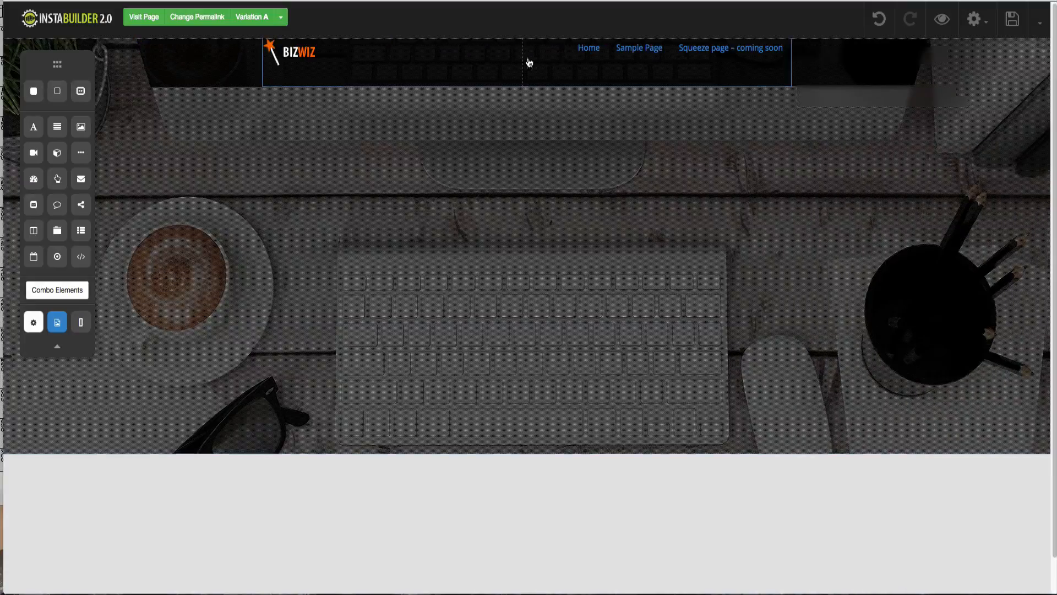
# - Set the header navigation menu's style to Plain (/w pipe)
pyautogui.click(674, 60)
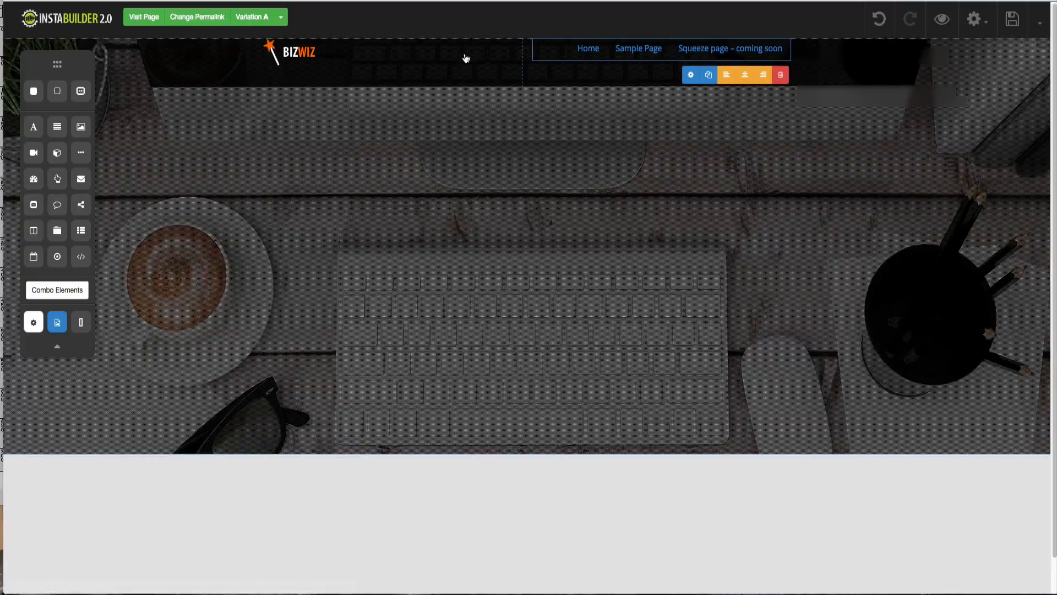
pyautogui.click(690, 75)
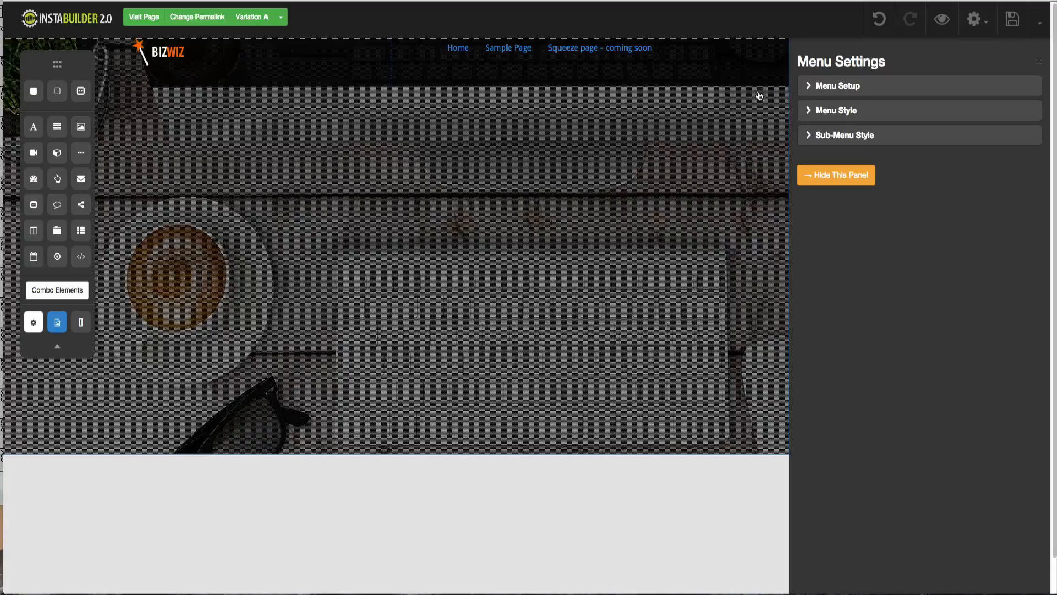
pyautogui.click(808, 86)
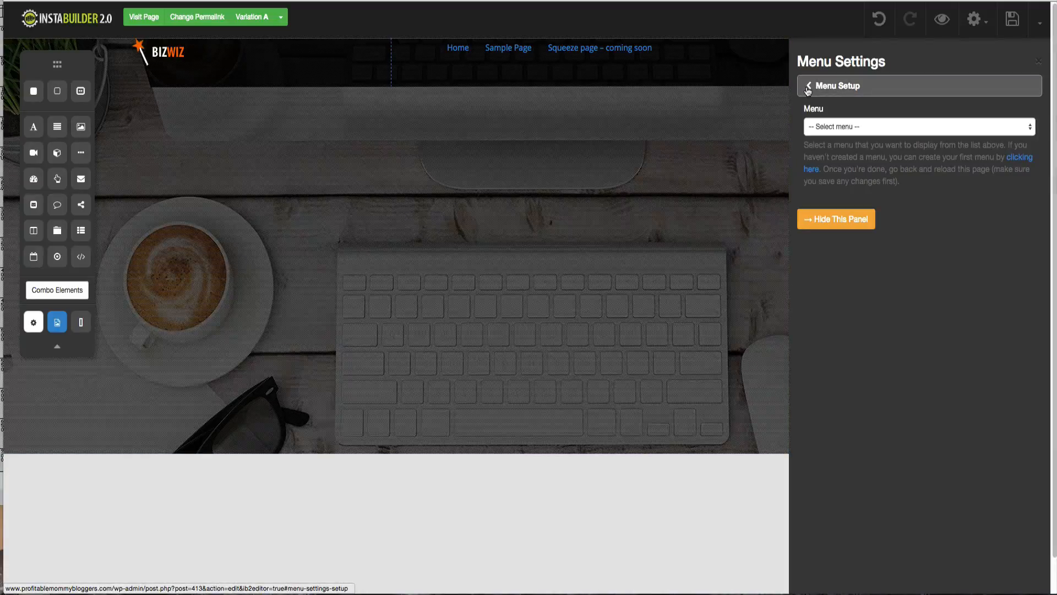
pyautogui.click(808, 89)
pyautogui.click(811, 112)
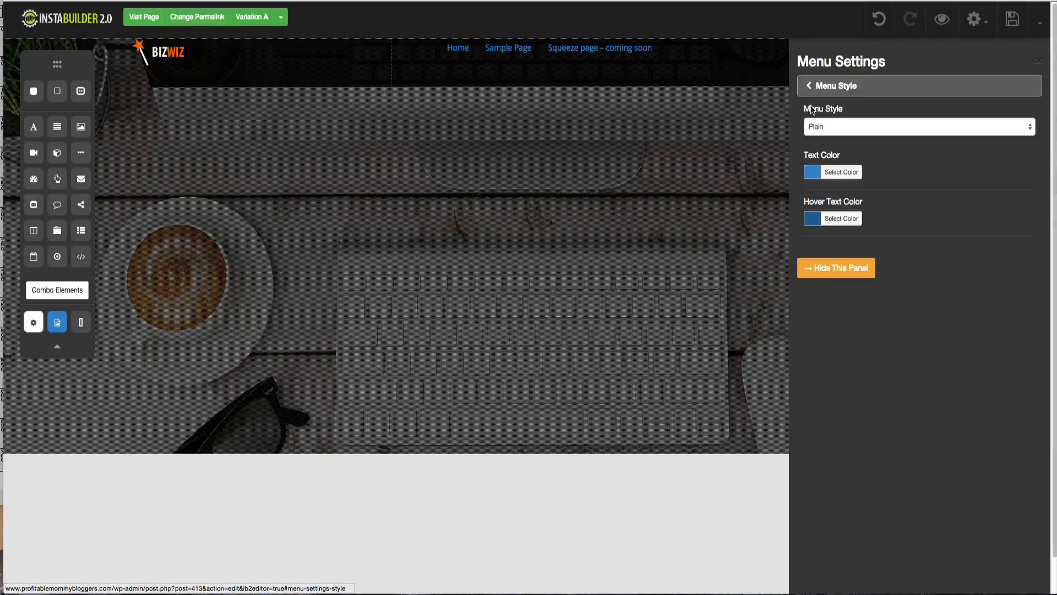
pyautogui.click(818, 126)
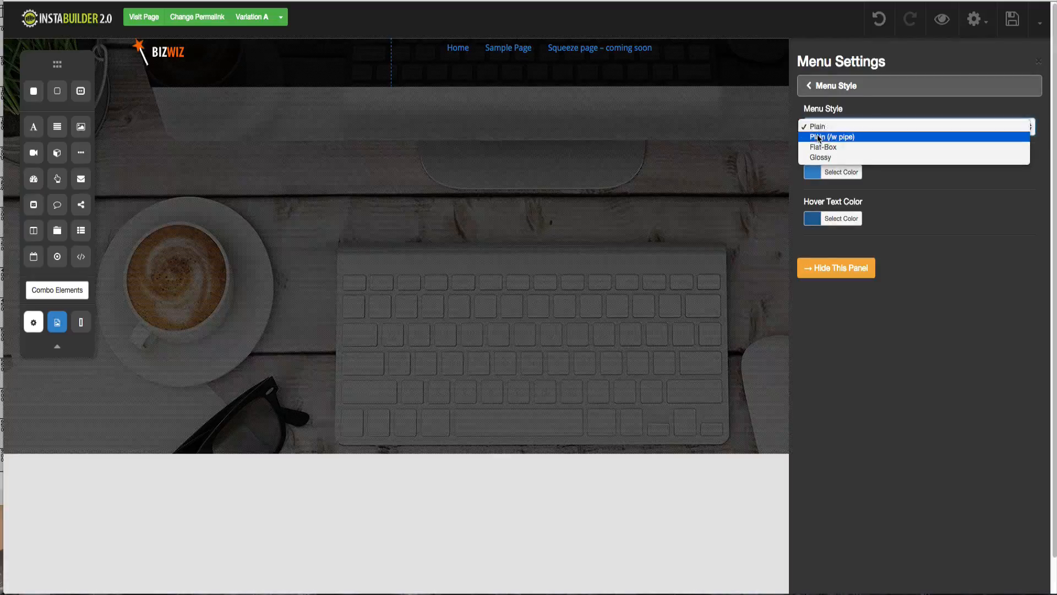
pyautogui.click(818, 138)
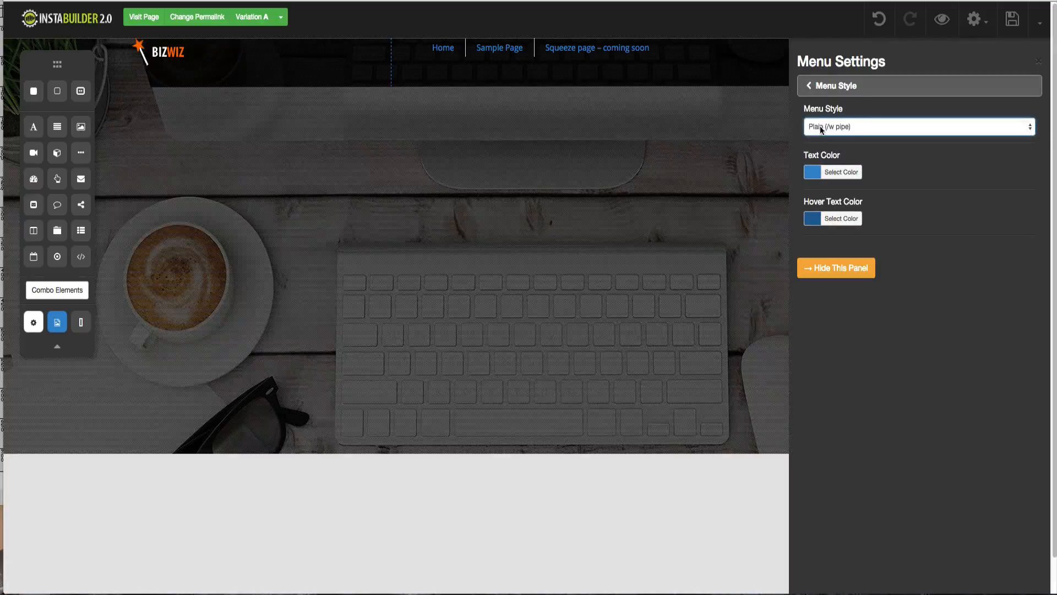
# - Set both the text color and the hover text color of the navigation menu to white (#ffffff)
pyautogui.click(812, 175)
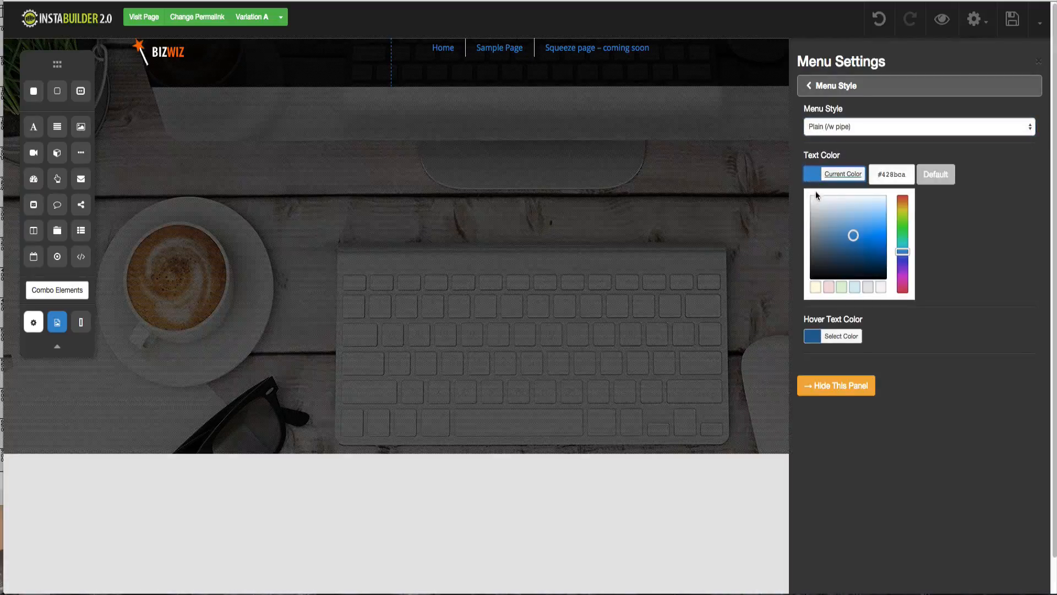
pyautogui.moveTo(816, 195); pyautogui.dragTo(811, 195)
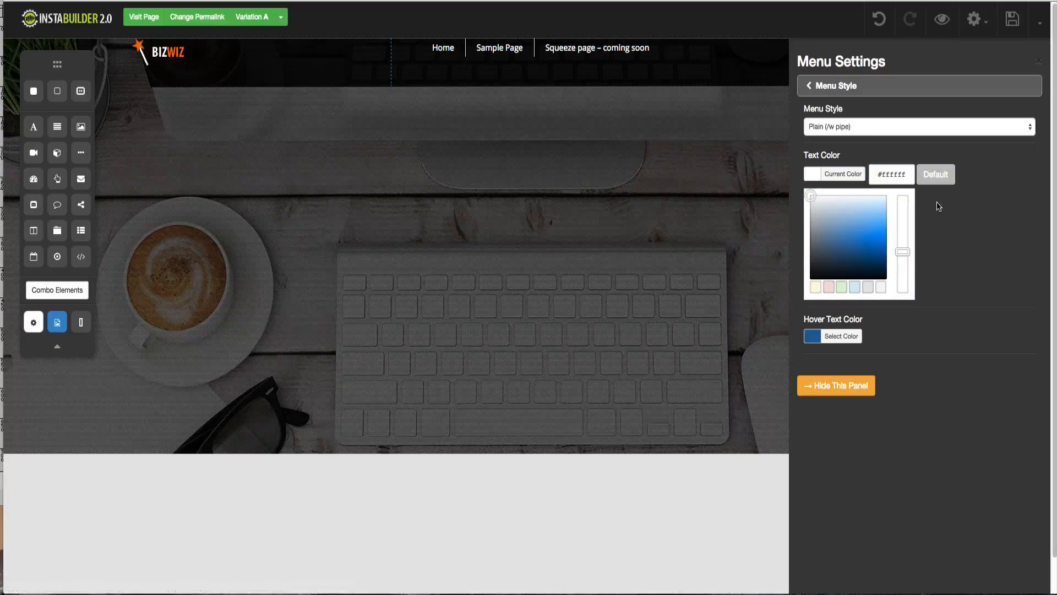
pyautogui.click(931, 159)
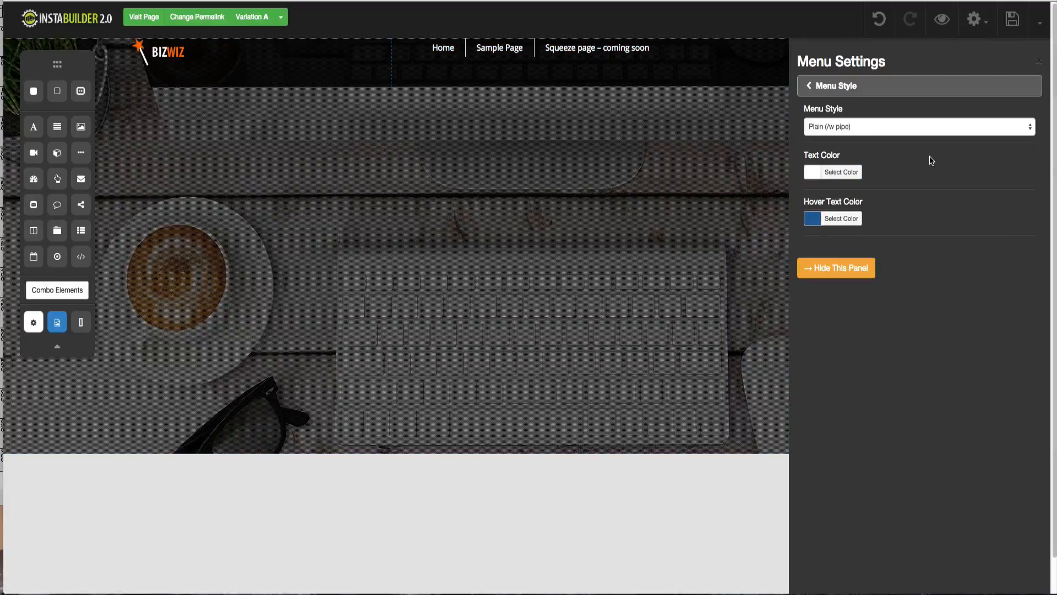
pyautogui.click(812, 219)
pyautogui.moveTo(817, 246); pyautogui.dragTo(810, 242)
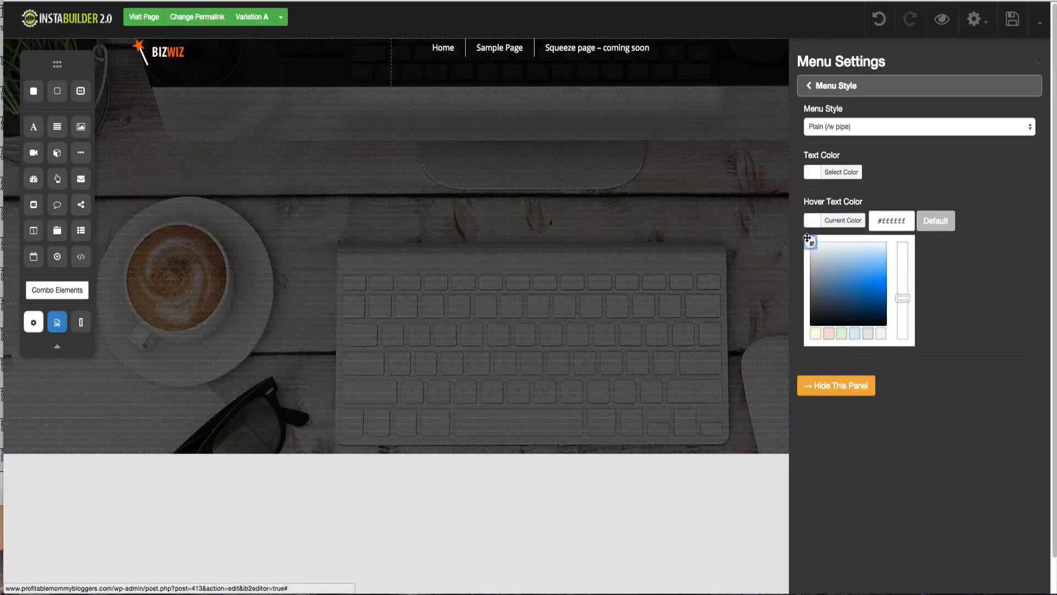
pyautogui.click(876, 196)
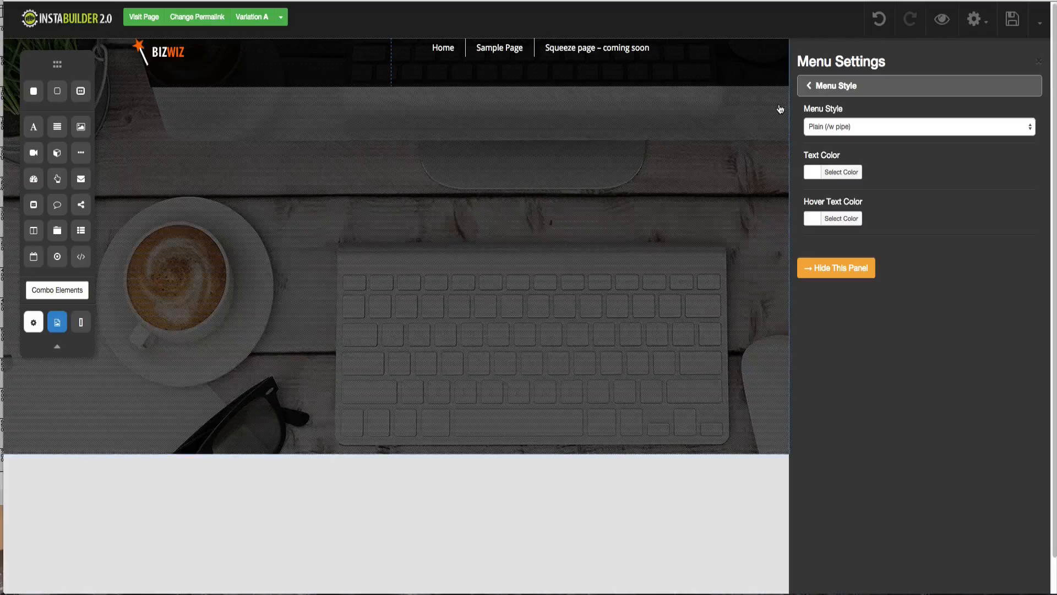
# - Review the Menu Setup options for choosing which menu to display, and close the menu settings
pyautogui.click(808, 87)
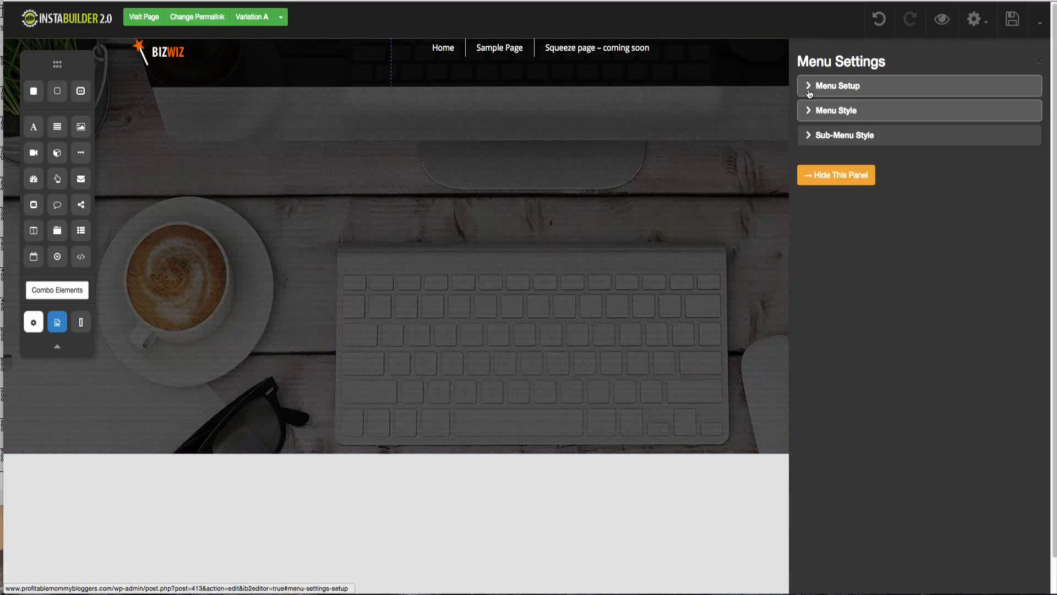
pyautogui.click(821, 85)
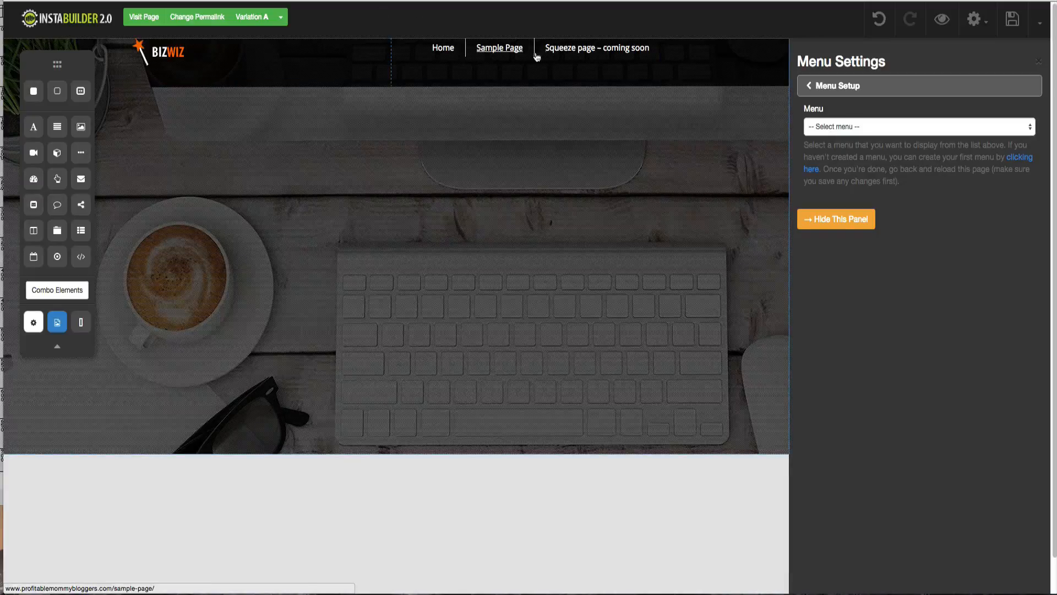
pyautogui.click(807, 94)
pyautogui.click(815, 174)
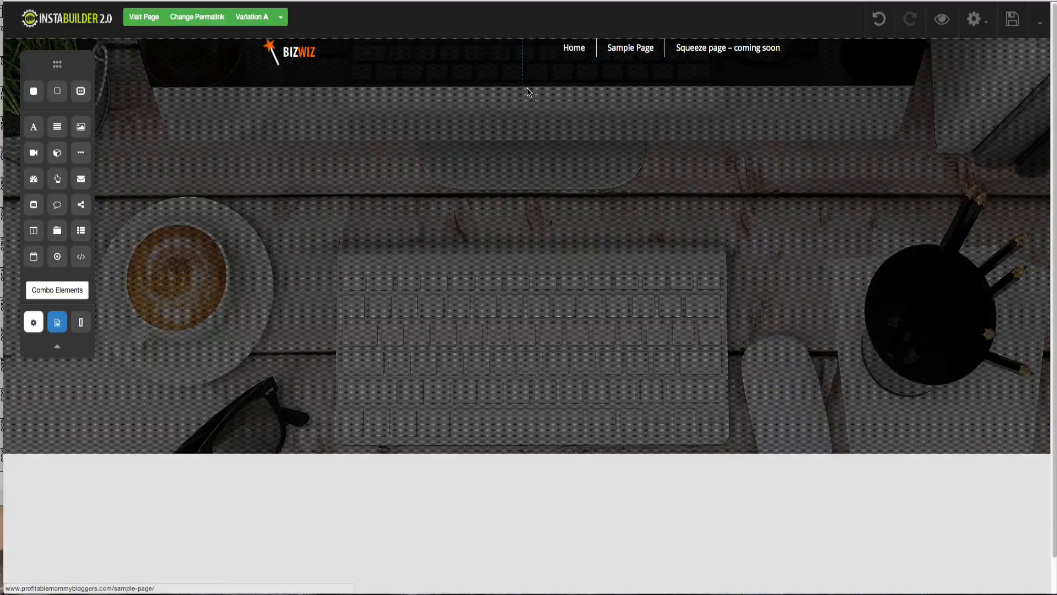
# - Set the top padding of the header columns to 21 px and close the columns settings
pyautogui.click(353, 66)
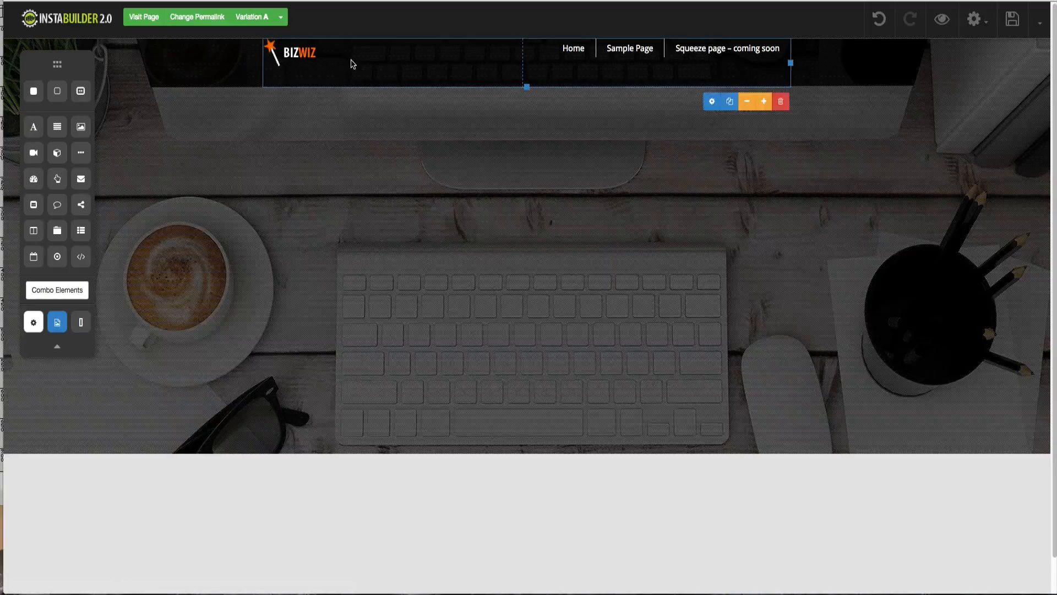
pyautogui.click(708, 106)
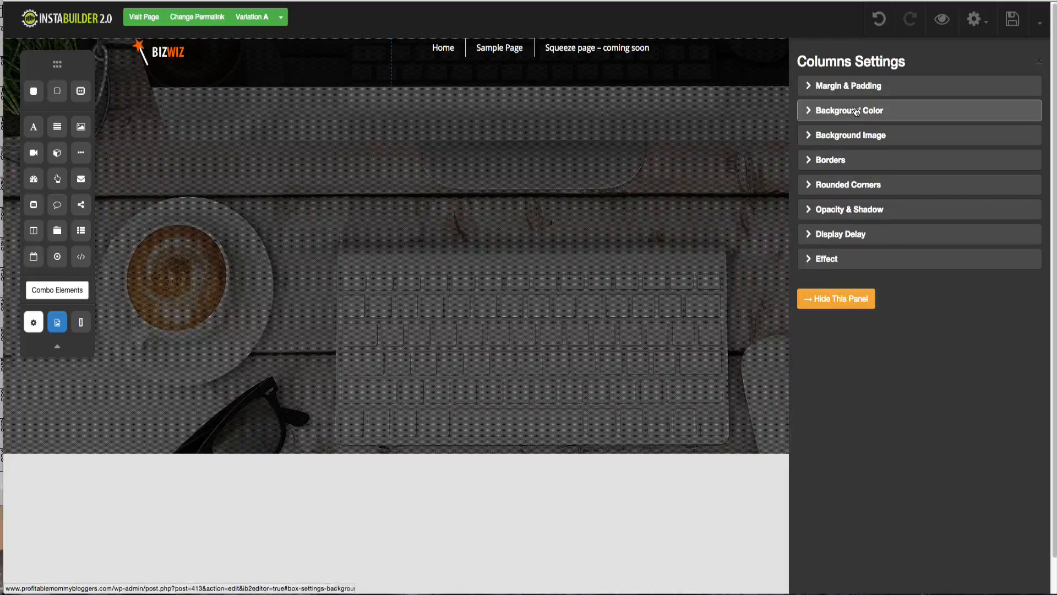
pyautogui.click(828, 86)
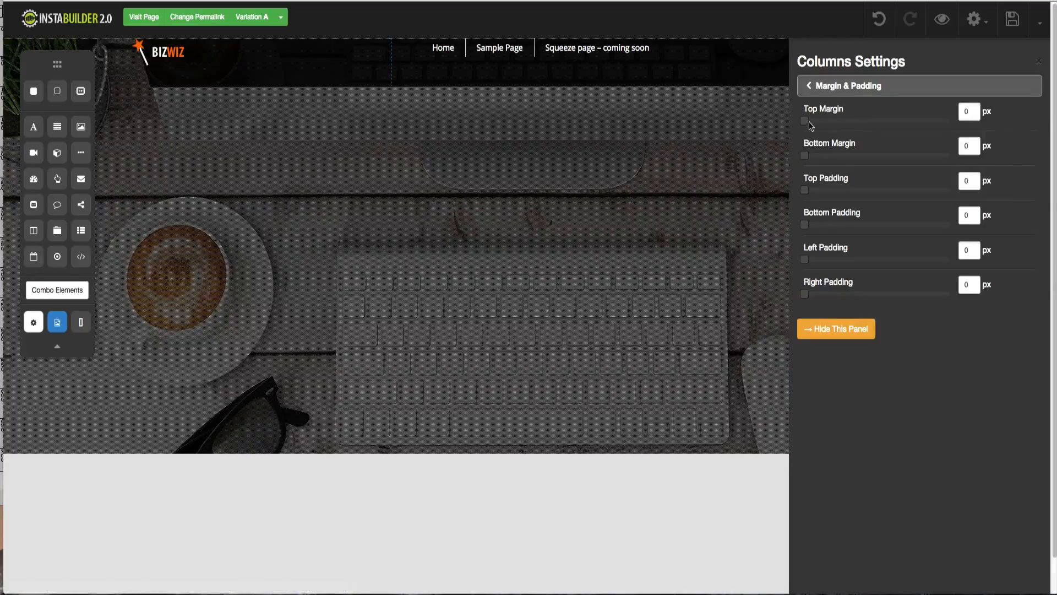
pyautogui.moveTo(805, 190); pyautogui.dragTo(823, 196)
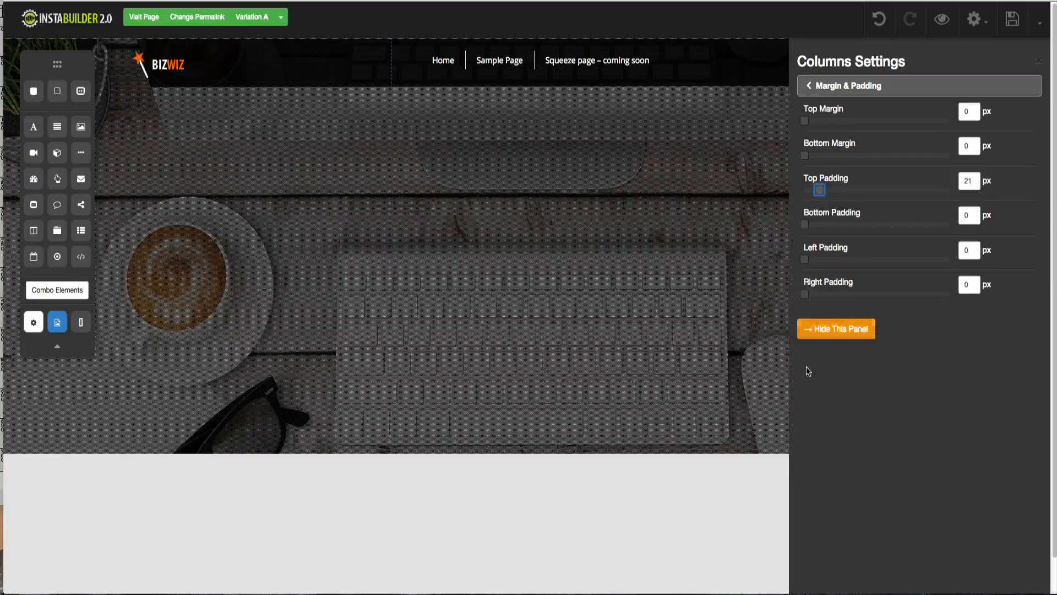
pyautogui.click(819, 330)
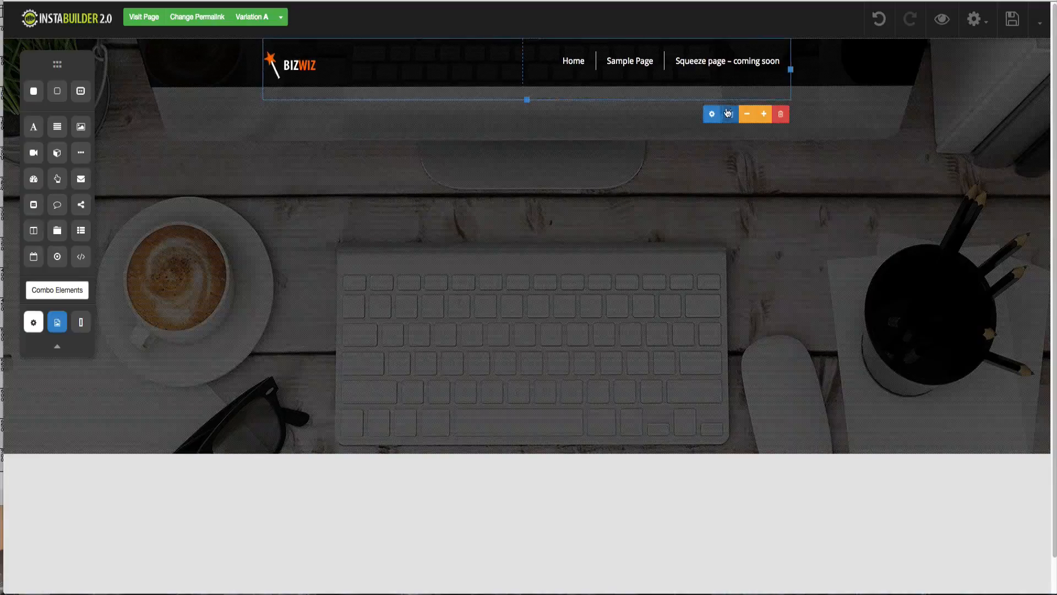
# - Set the top padding of the header columns to 18 px and close the columns settings
pyautogui.click(728, 114)
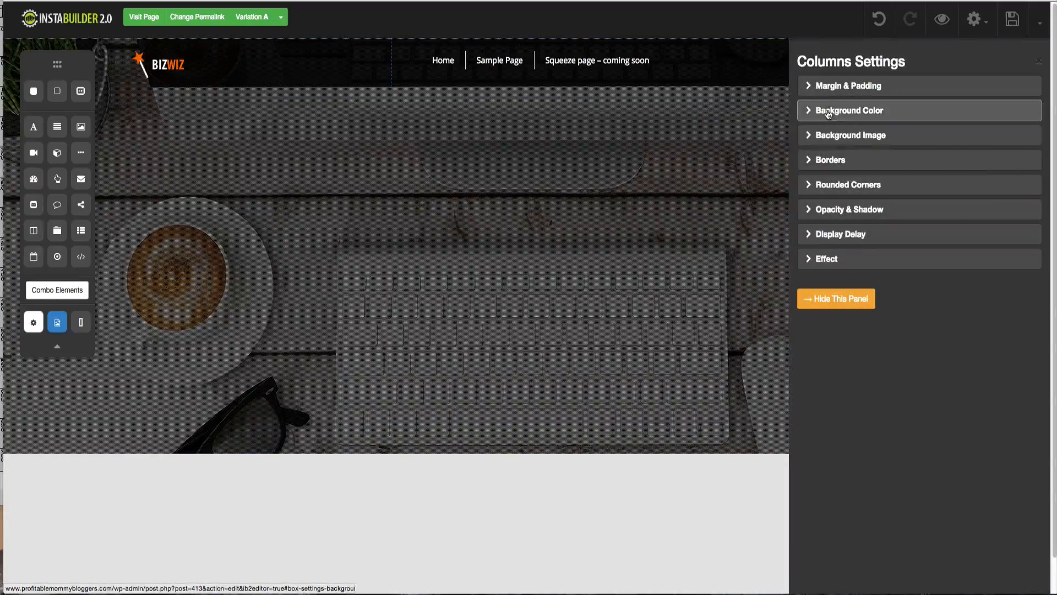
pyautogui.click(830, 87)
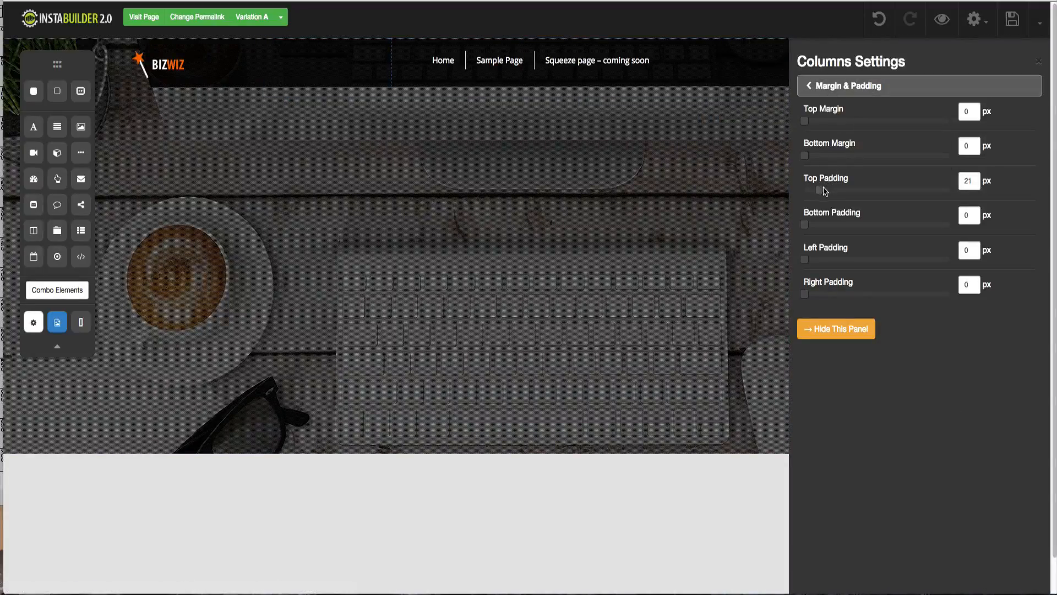
pyautogui.moveTo(823, 192); pyautogui.dragTo(822, 191)
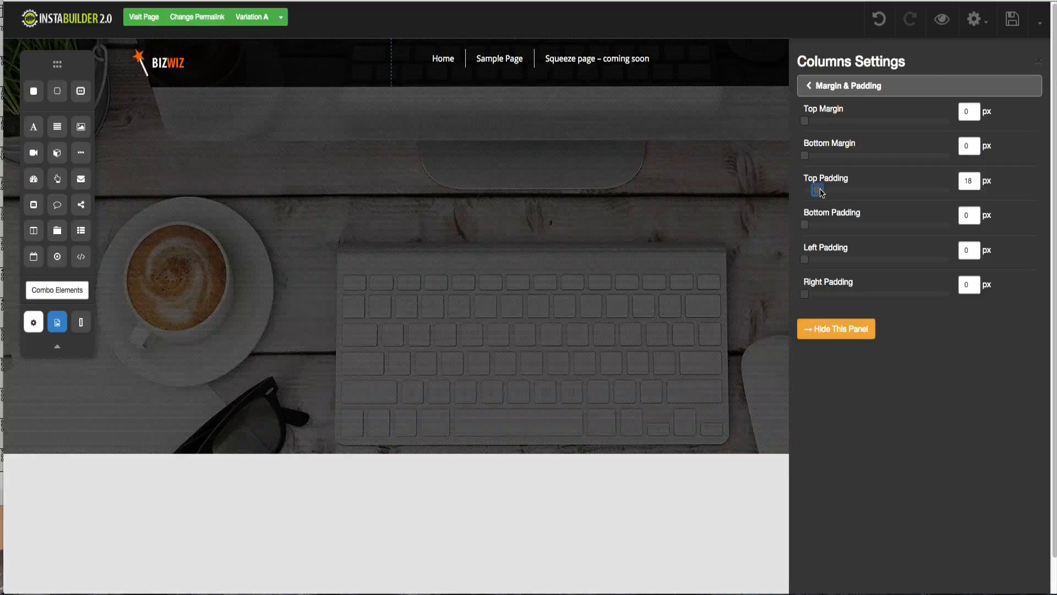
pyautogui.click(842, 330)
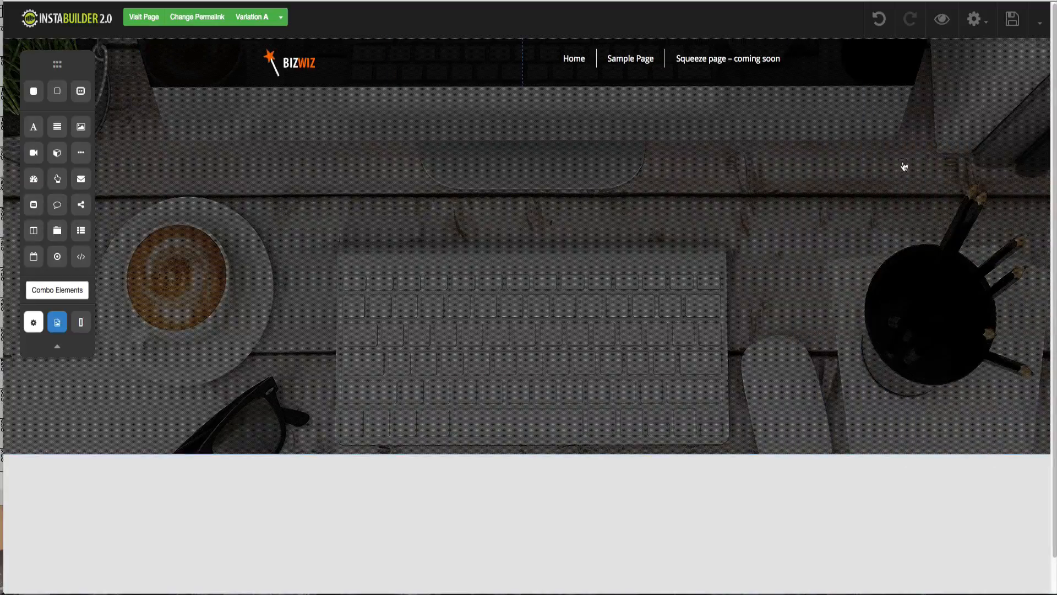
# - Save the page and preview it
pyautogui.click(1009, 20)
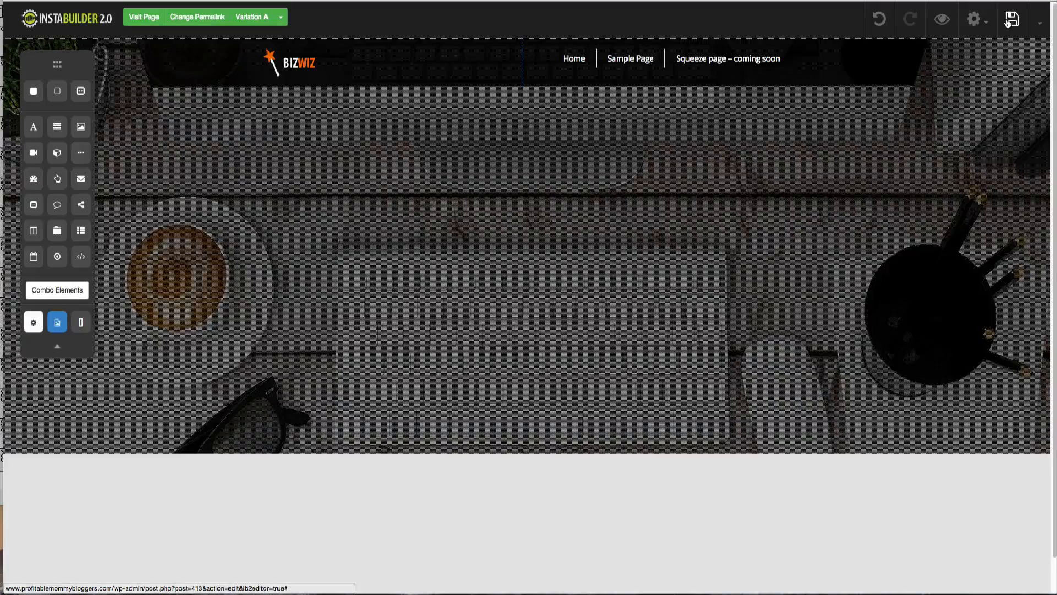
pyautogui.click(945, 25)
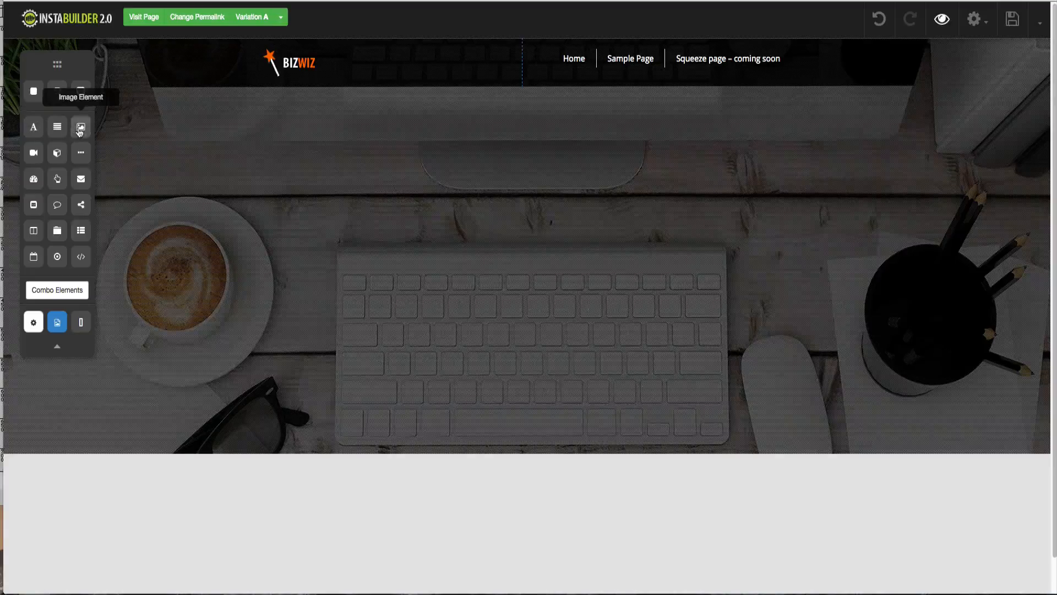
# - Add a title element below the header and format its text as white Heading 1
pyautogui.moveTo(36, 130); pyautogui.dragTo(493, 108)
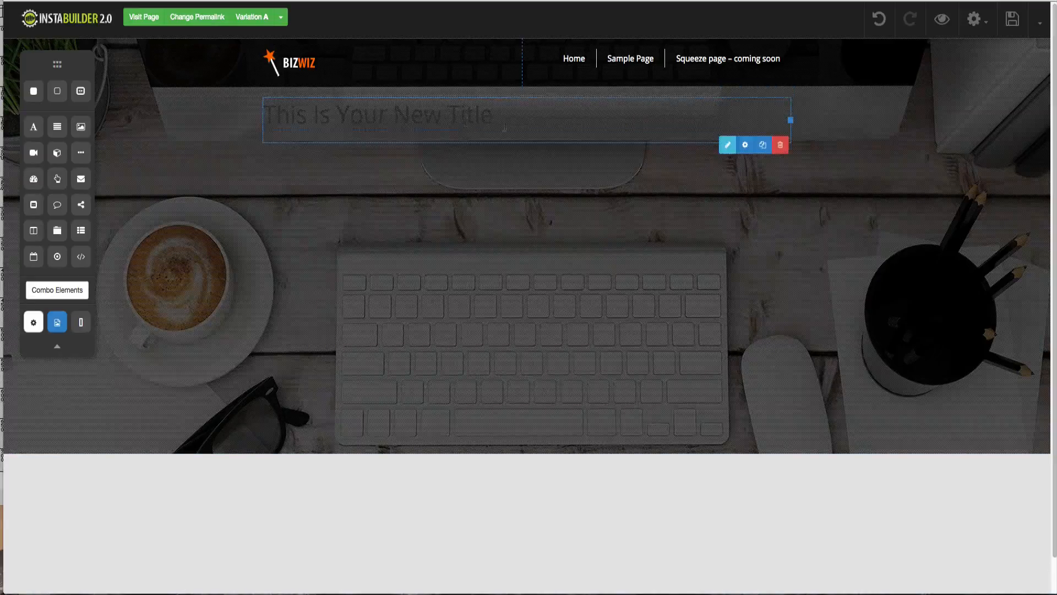
pyautogui.click(731, 149)
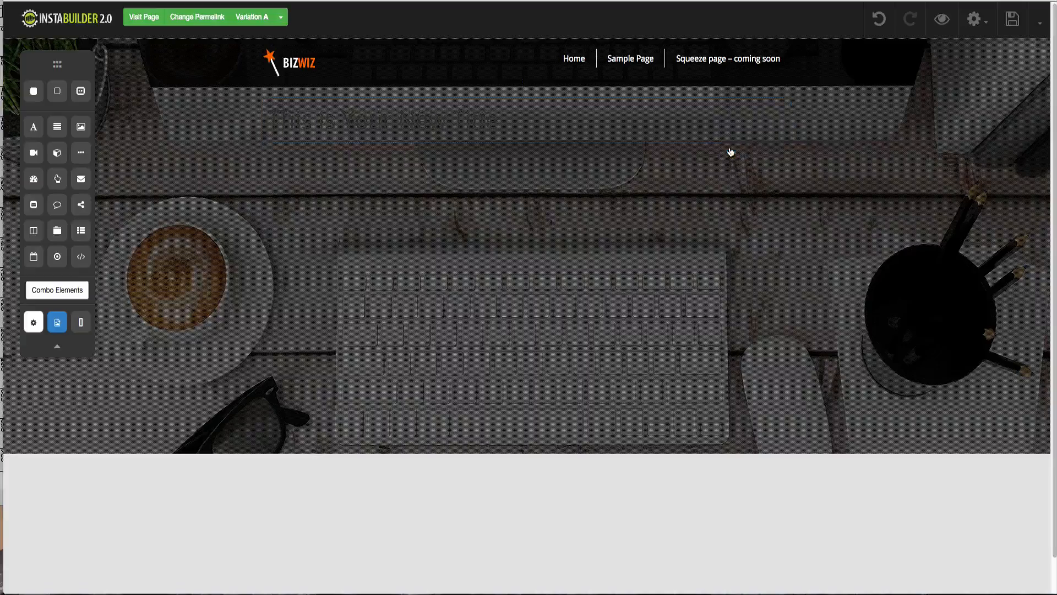
pyautogui.tripleClick(430, 127)
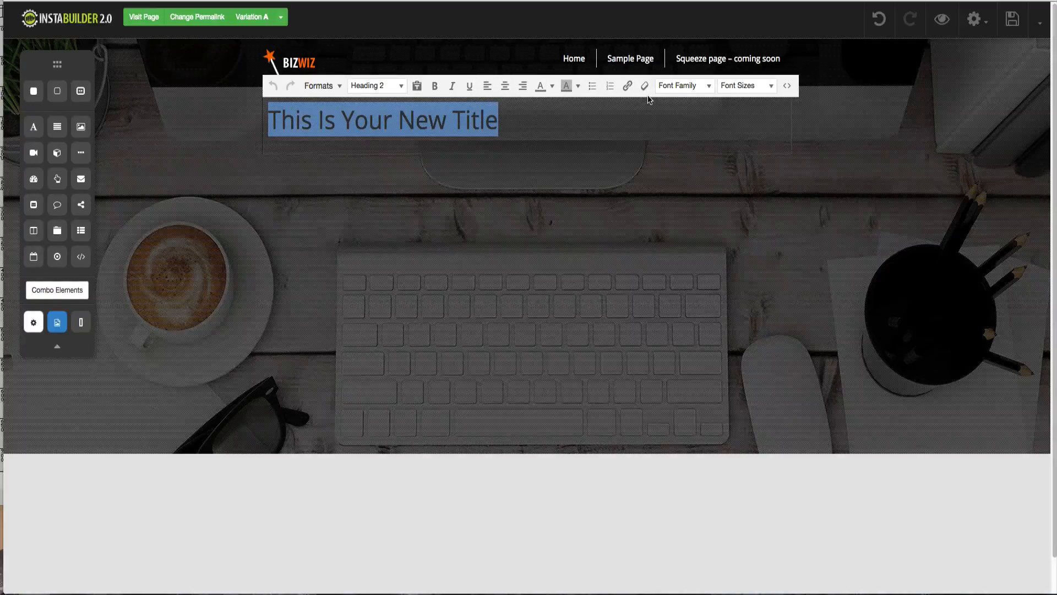
pyautogui.click(387, 87)
pyautogui.click(392, 177)
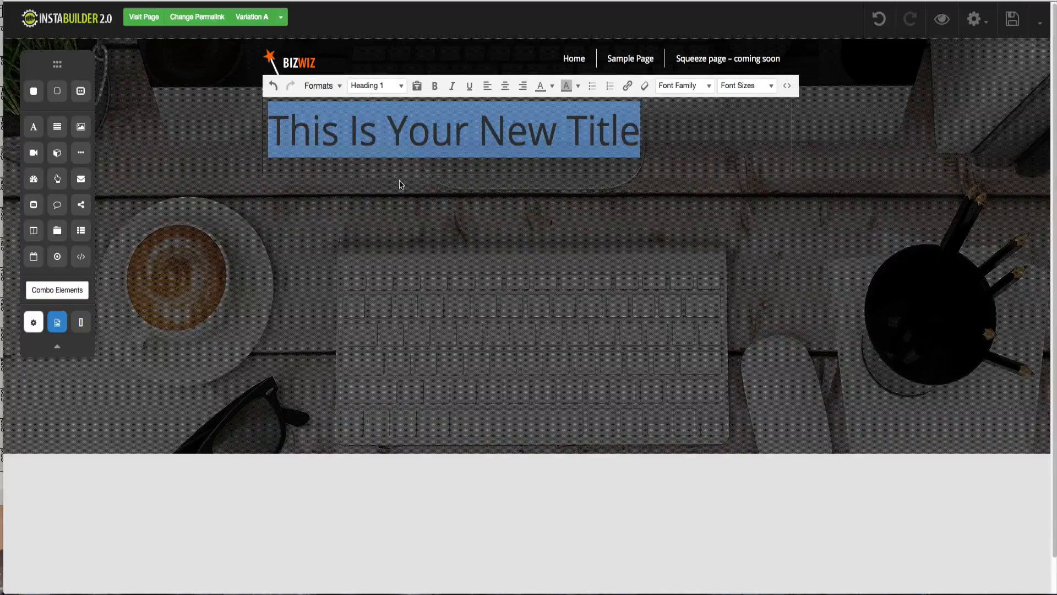
pyautogui.click(550, 88)
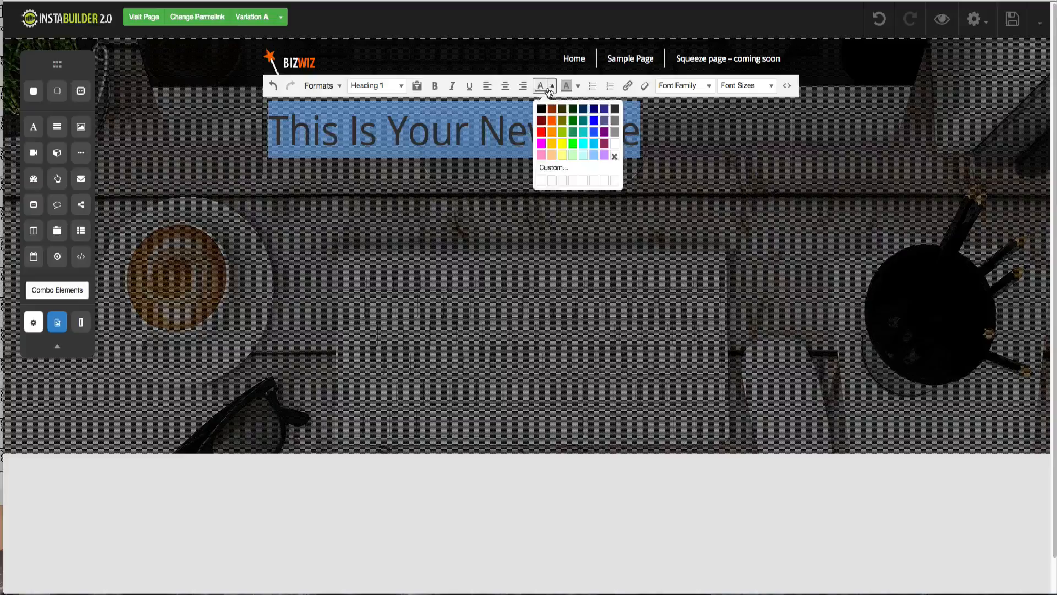
pyautogui.click(615, 143)
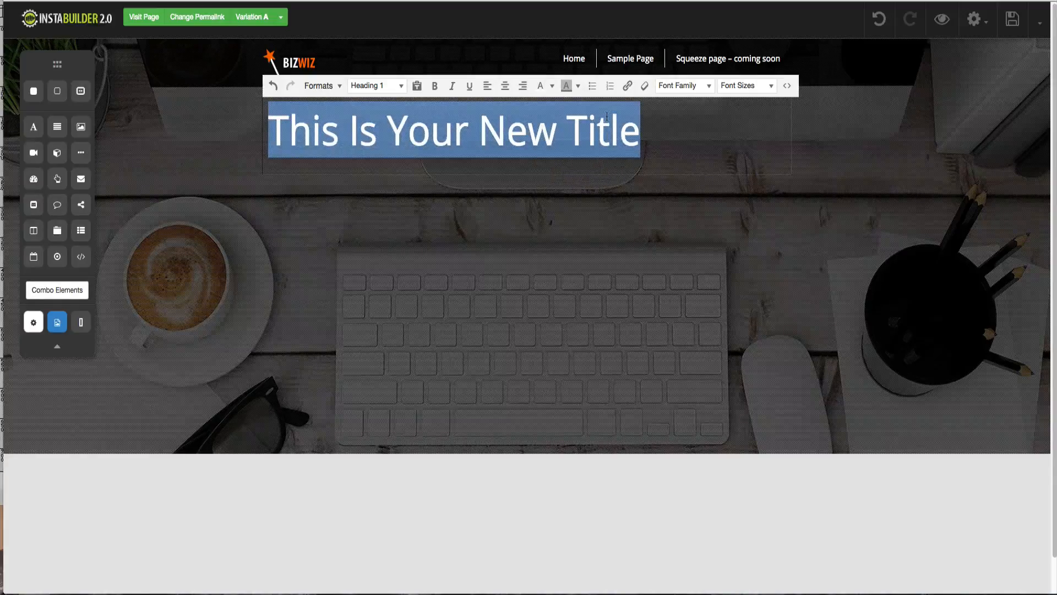
# - Copy the headline "TURN YOUR IDEAS INTO PROFITABLE BUSINESS" from the Adobe Fireworks mockup and paste it over the placeholder title in Google Chrome
pyautogui.hotkey('ctrl', 'Up')
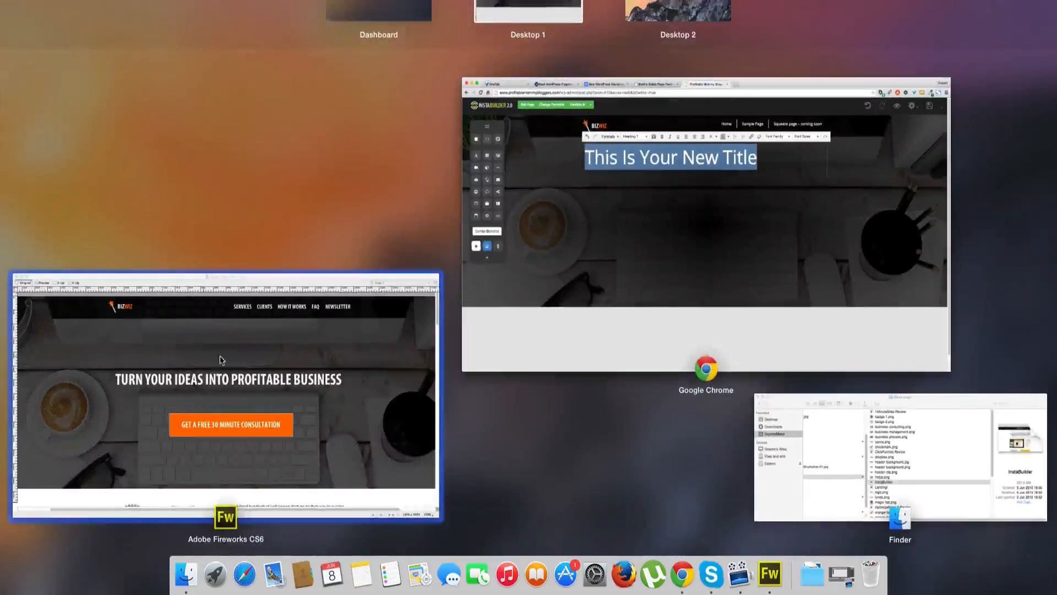
pyautogui.click(222, 359)
pyautogui.click(325, 203)
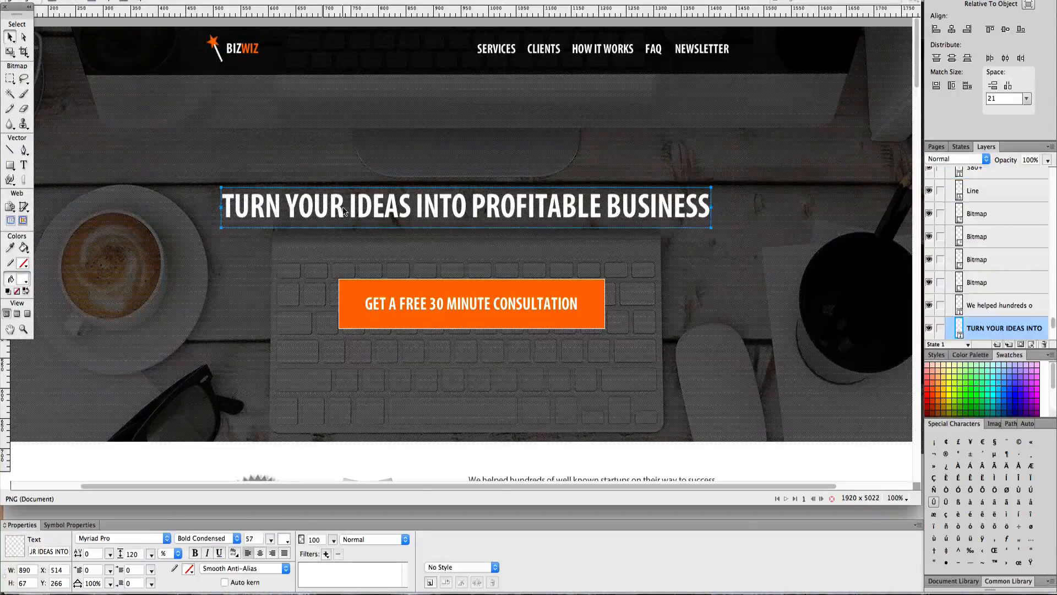
pyautogui.doubleClick(357, 205)
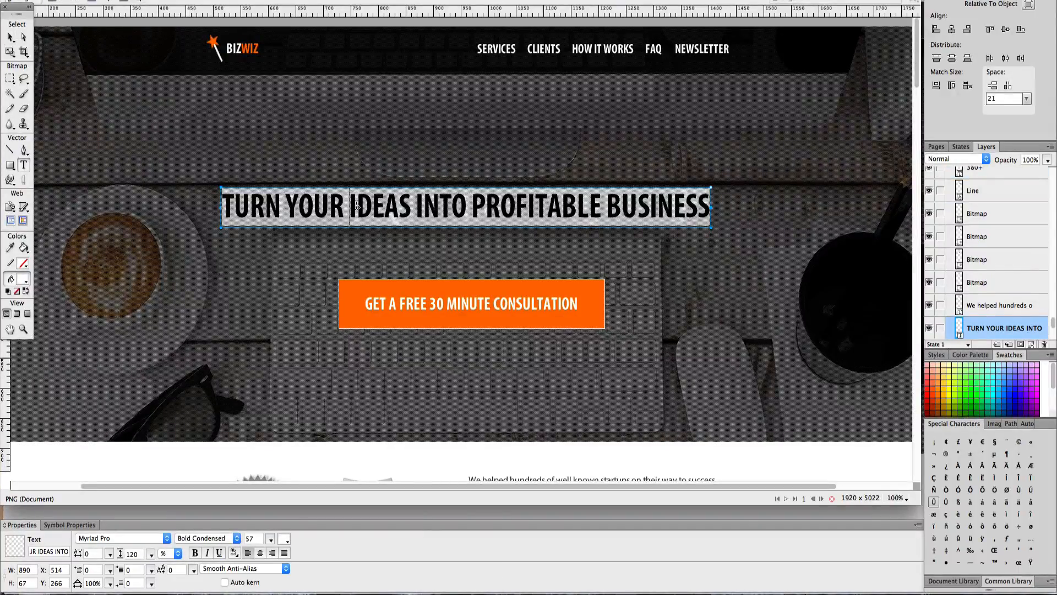
pyautogui.hotkey('ctrl', 'Up')
pyautogui.click(684, 196)
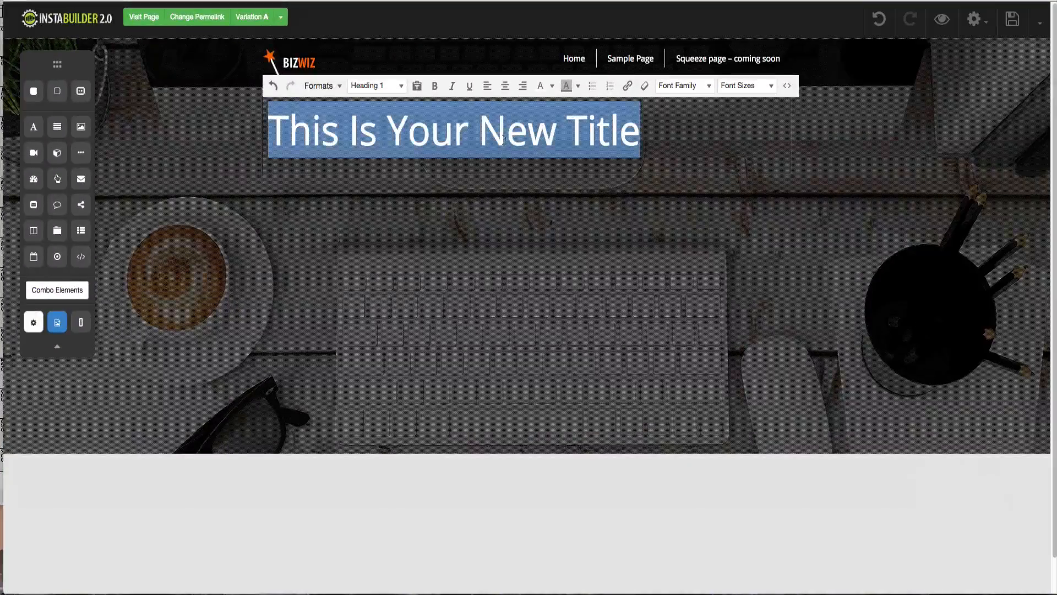
pyautogui.press('super+v')
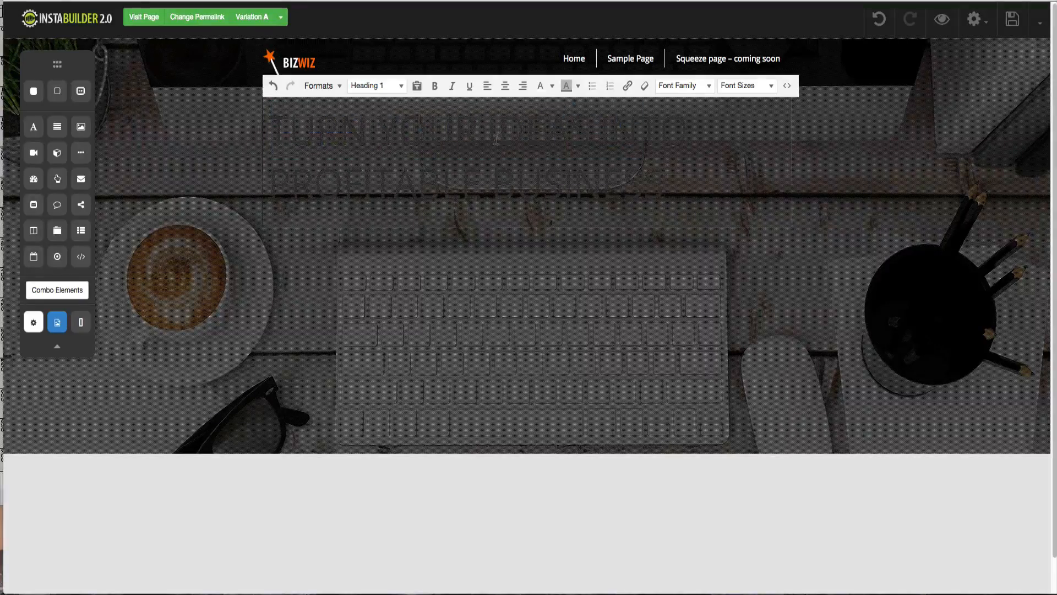
# - Change the font family of the whole headline to PT Sans Narrow
pyautogui.press('super+a')
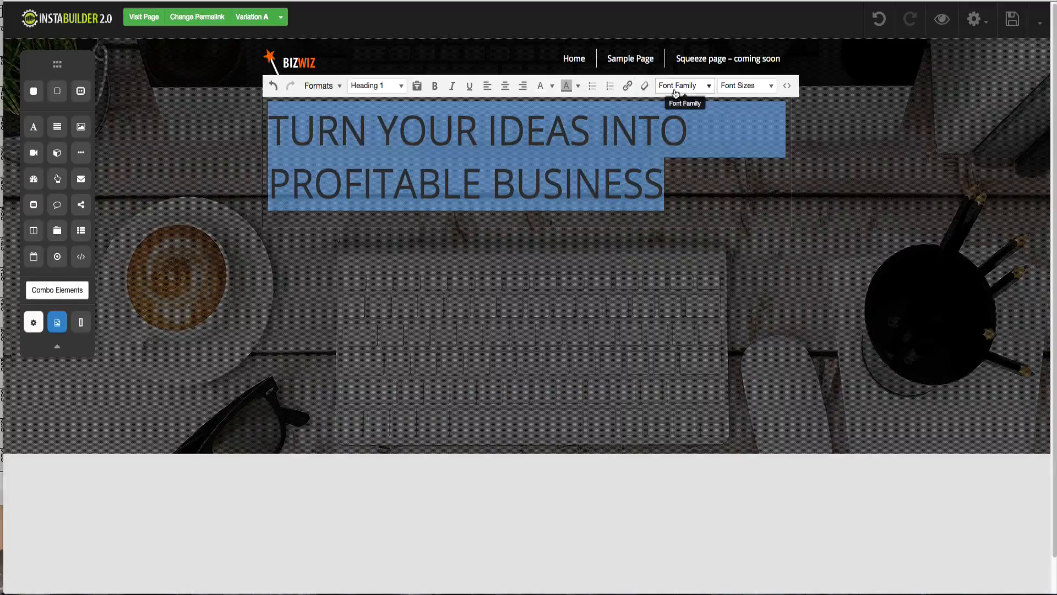
pyautogui.click(695, 92)
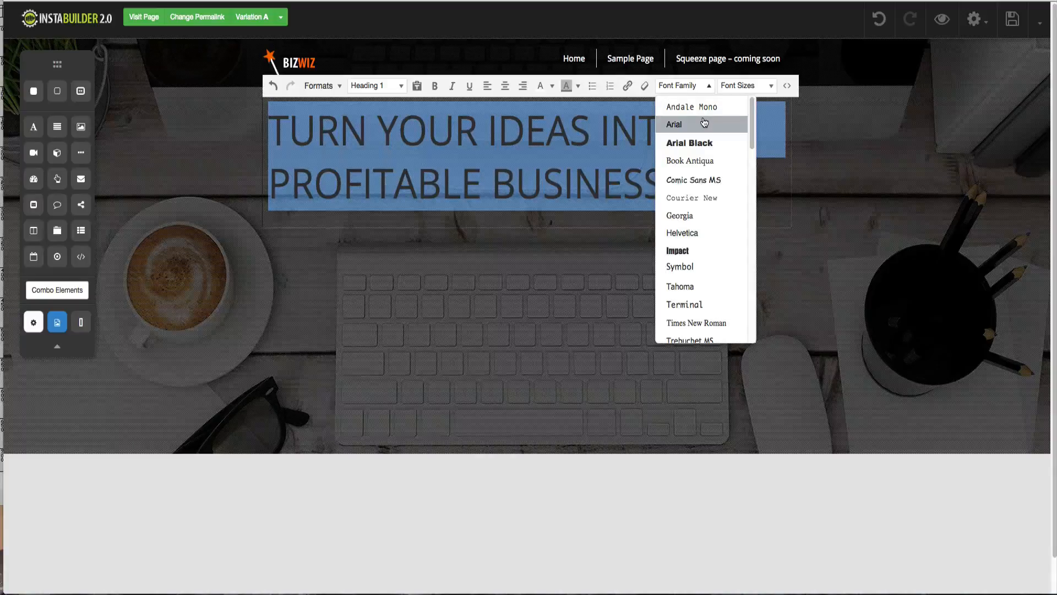
pyautogui.scroll(-10, 691, 196)
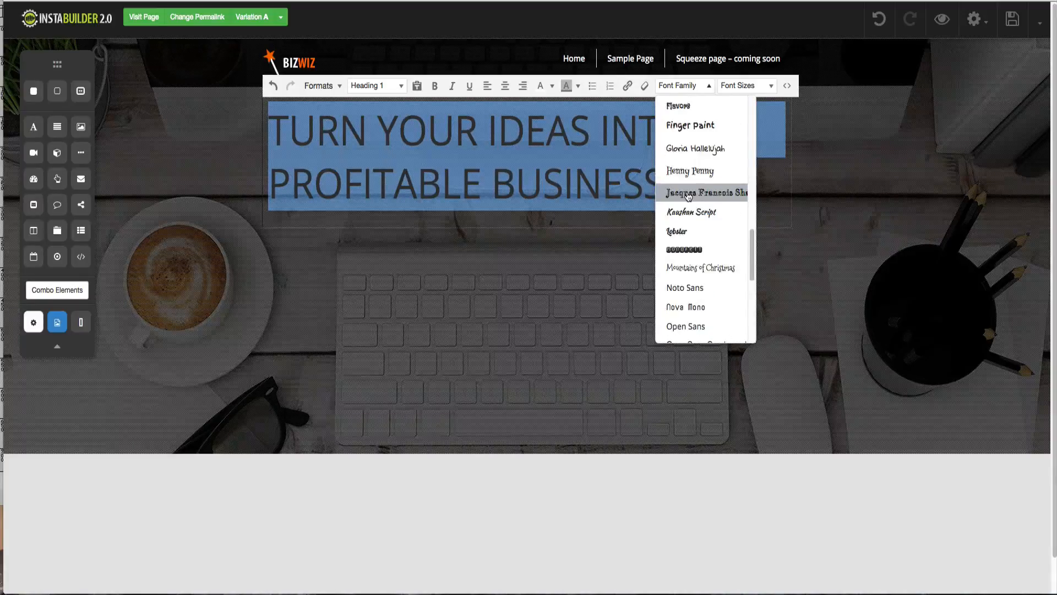
pyautogui.scroll(-3, 688, 196)
pyautogui.click(698, 282)
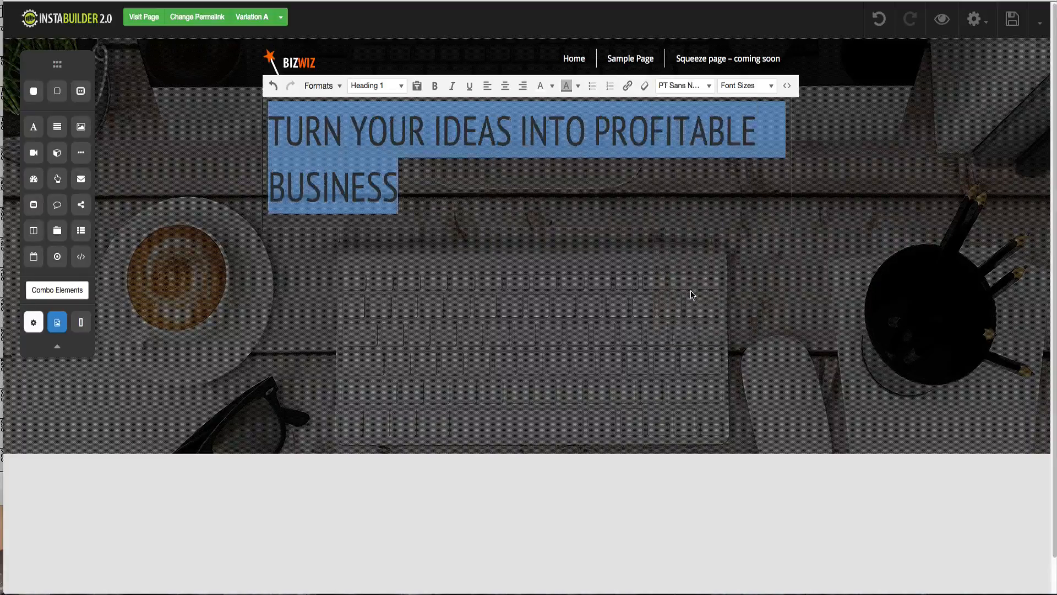
# - Try headline font sizes of 36px, 42px and 48px, settle on 52px, and leave text editing
pyautogui.click(731, 88)
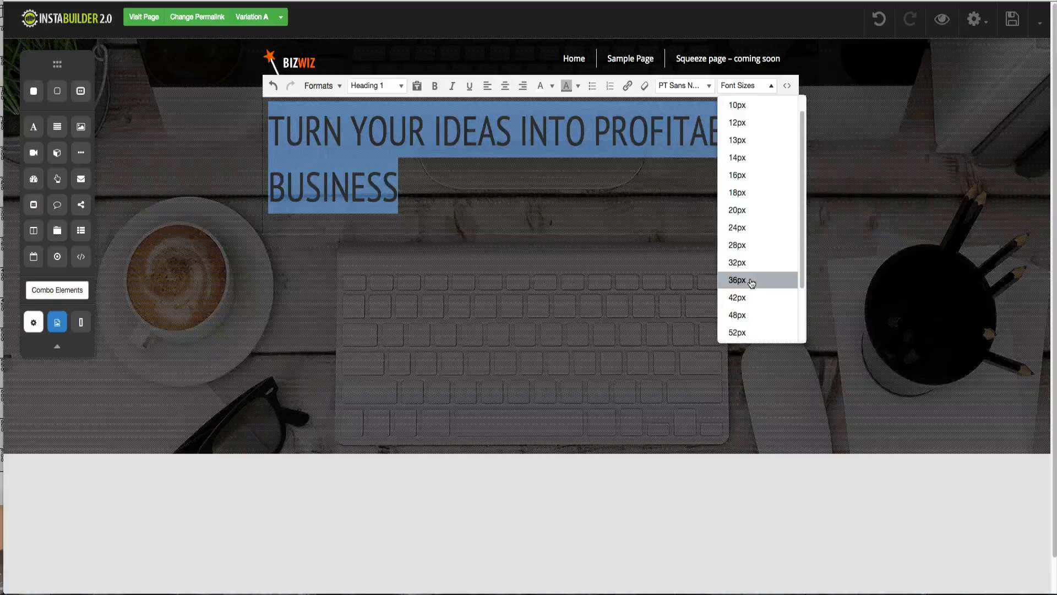
pyautogui.click(752, 282)
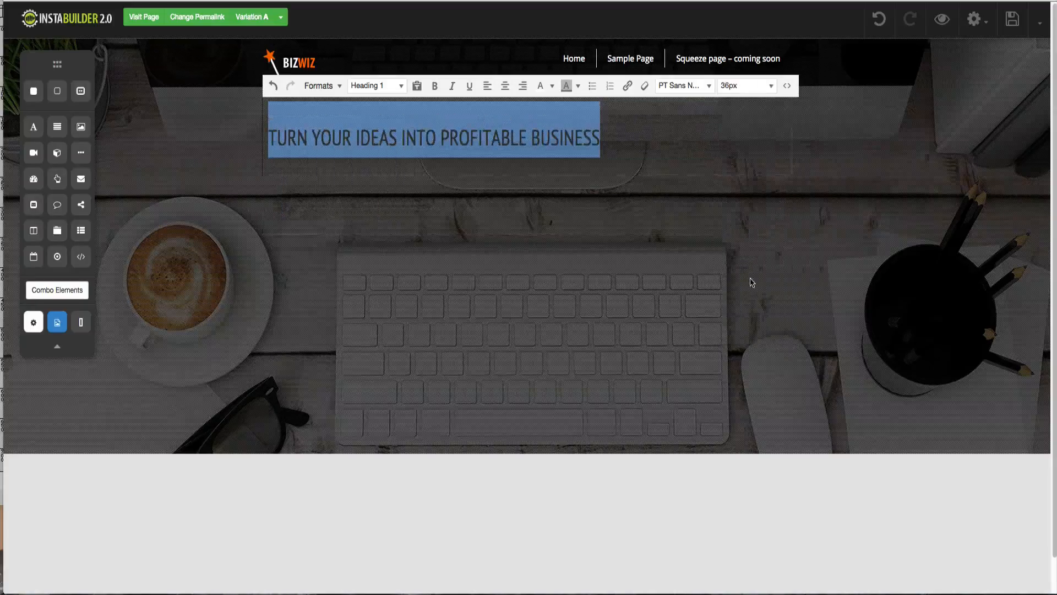
pyautogui.click(754, 84)
pyautogui.click(750, 296)
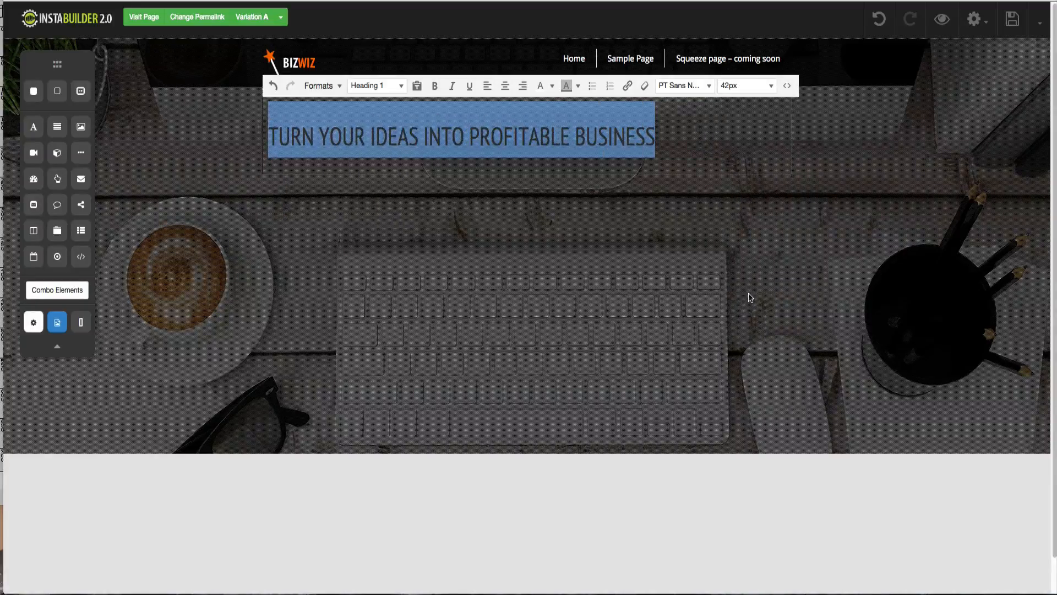
pyautogui.click(765, 86)
pyautogui.click(757, 315)
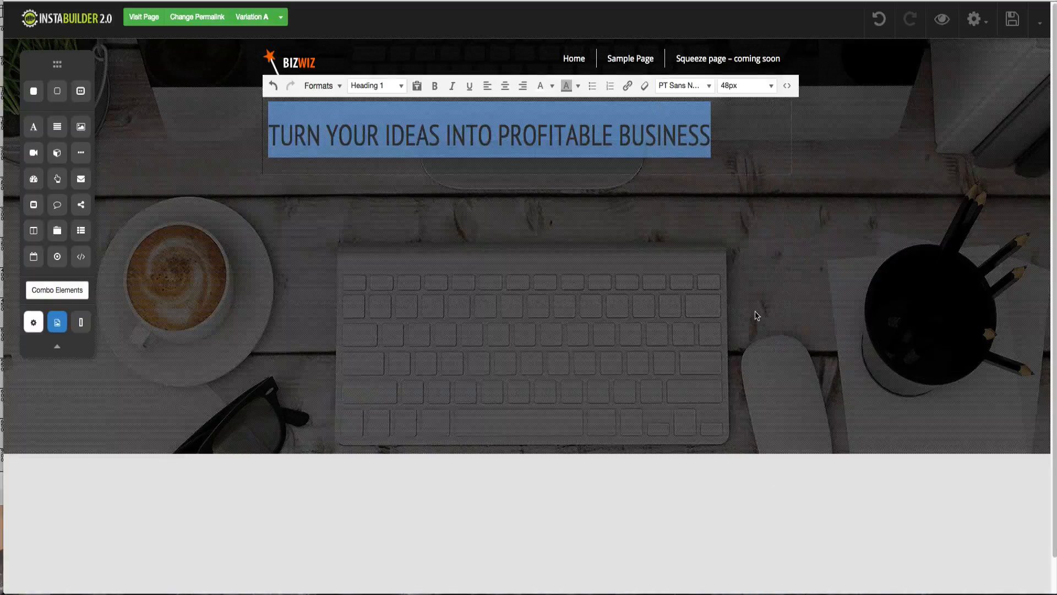
pyautogui.click(749, 85)
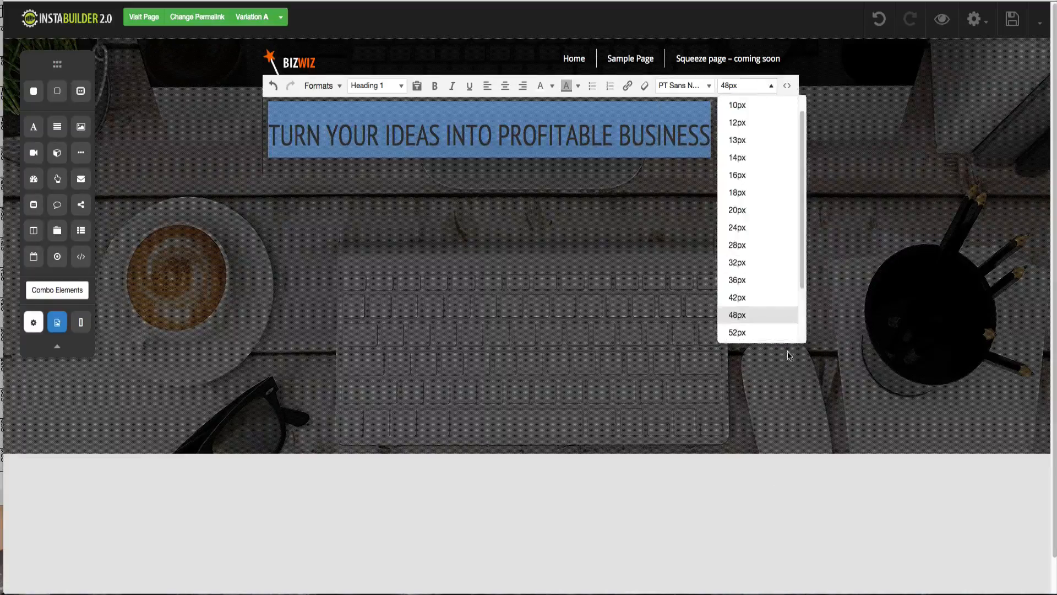
pyautogui.click(773, 333)
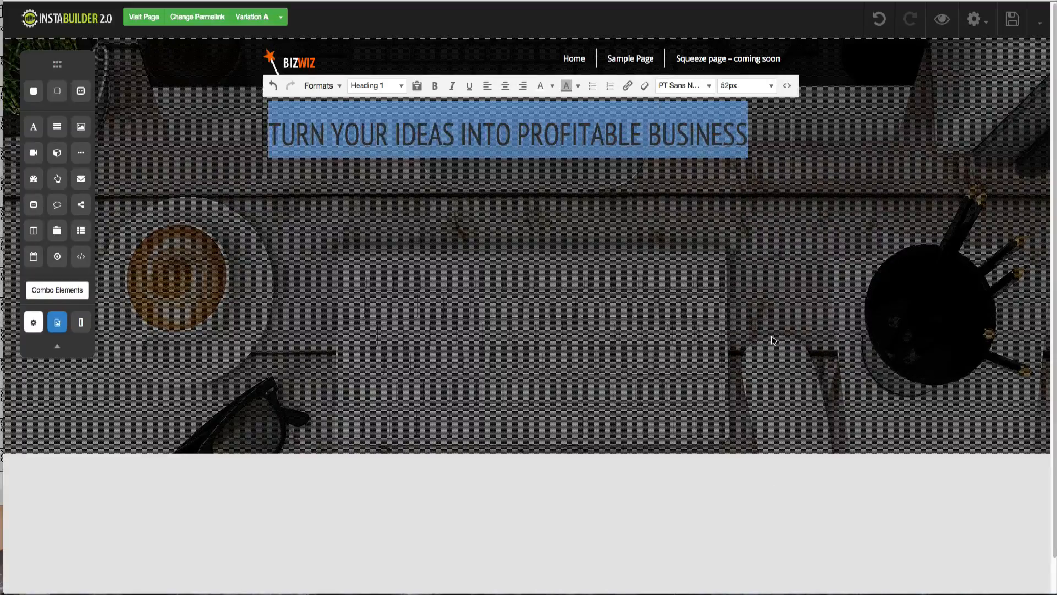
pyautogui.click(784, 269)
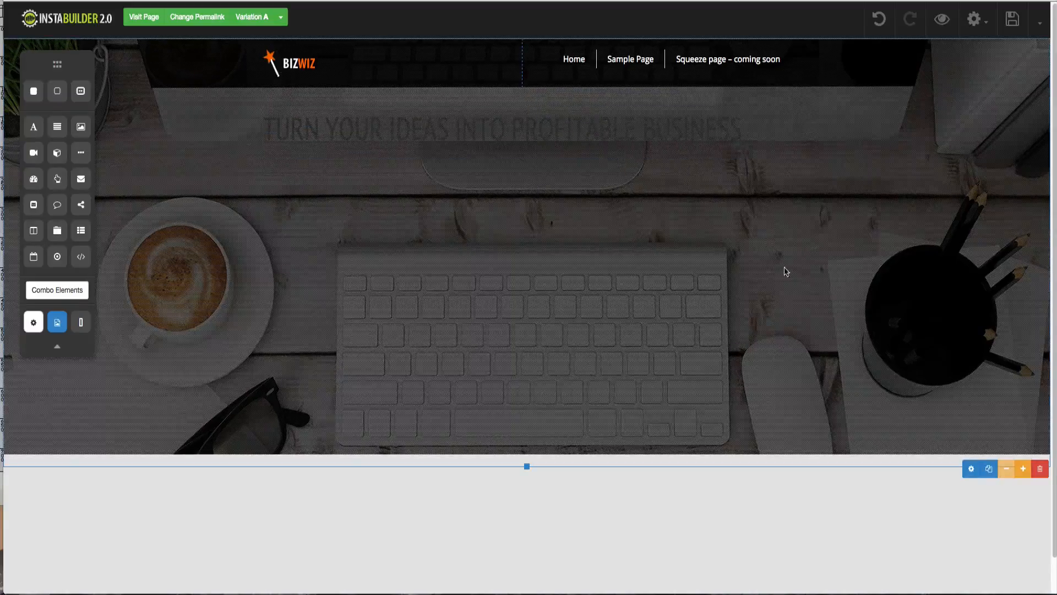
# - Make the headline text white and bold, and leave text editing
pyautogui.doubleClick(616, 135)
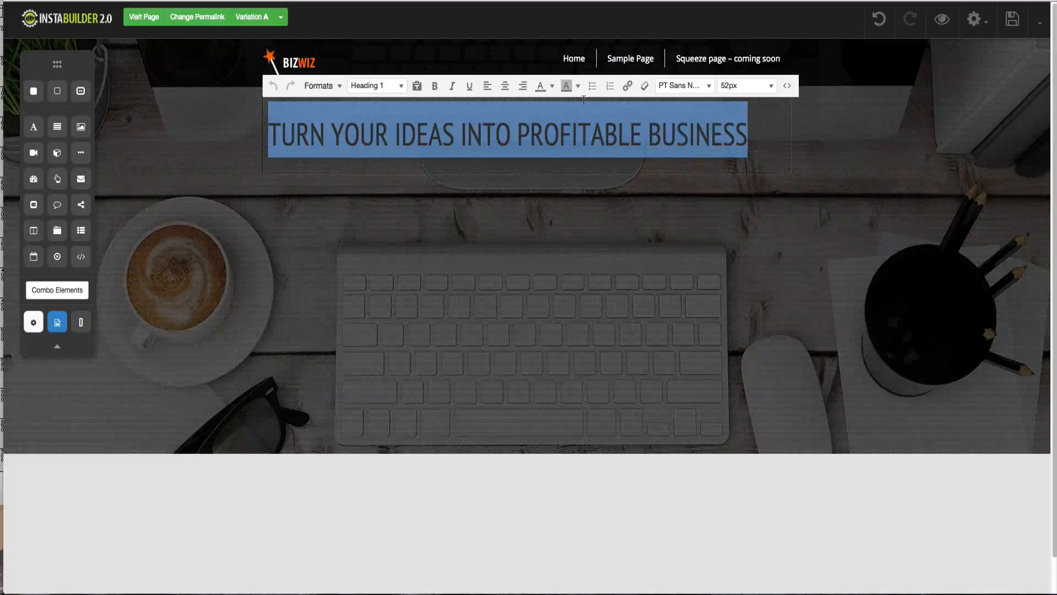
pyautogui.click(552, 85)
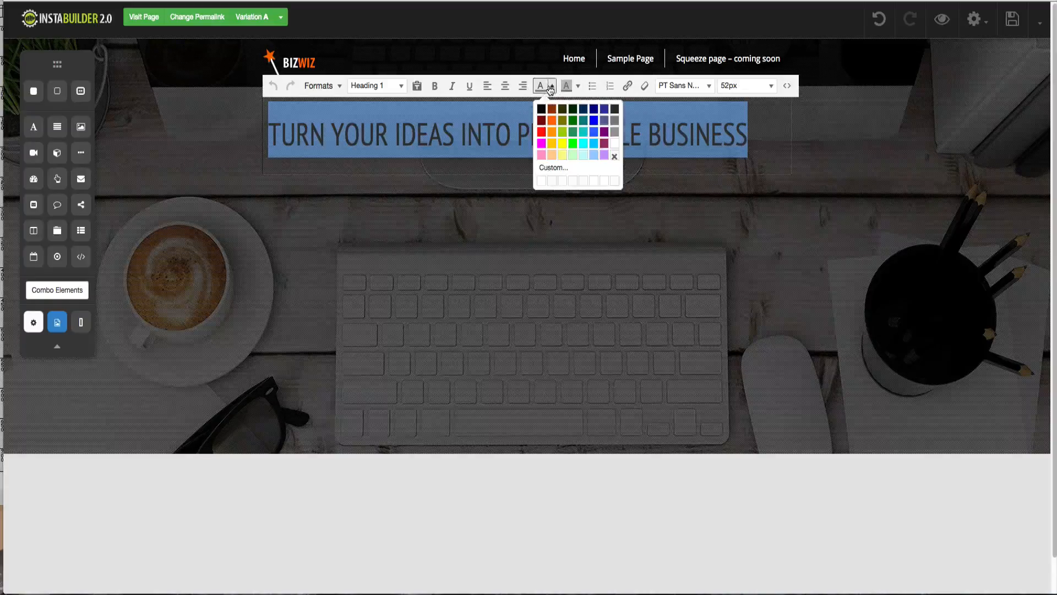
pyautogui.click(612, 142)
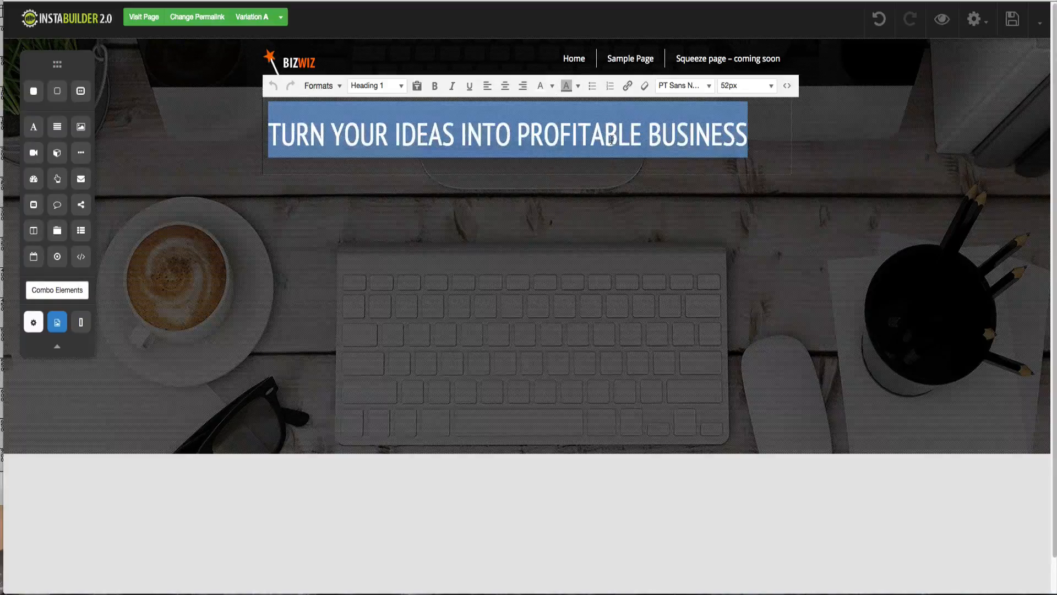
pyautogui.click(435, 86)
pyautogui.click(661, 214)
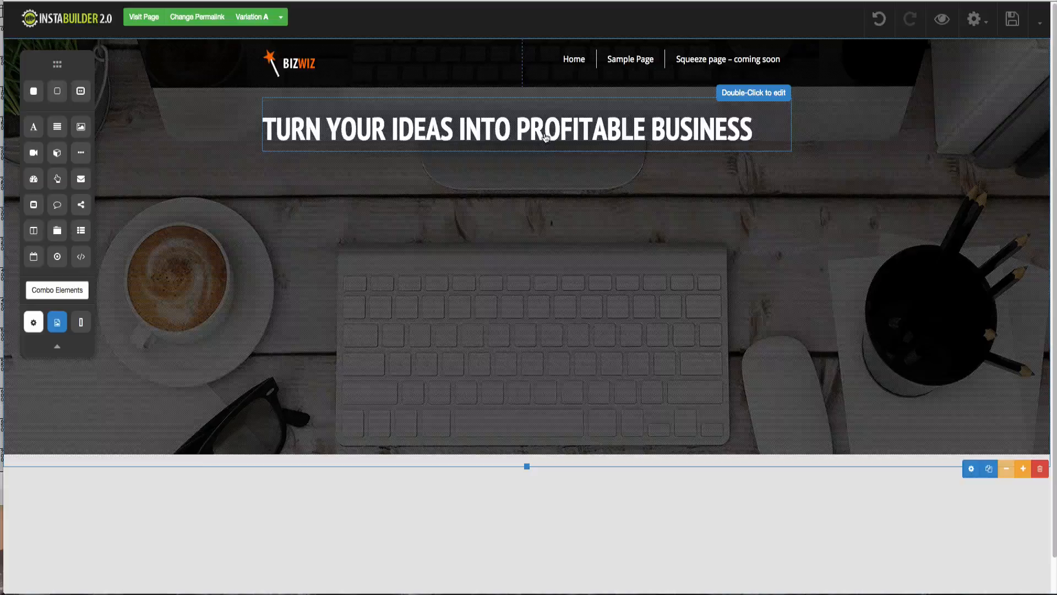
# - Open the headline's text effect settings and enable its text shadow
pyautogui.click(546, 138)
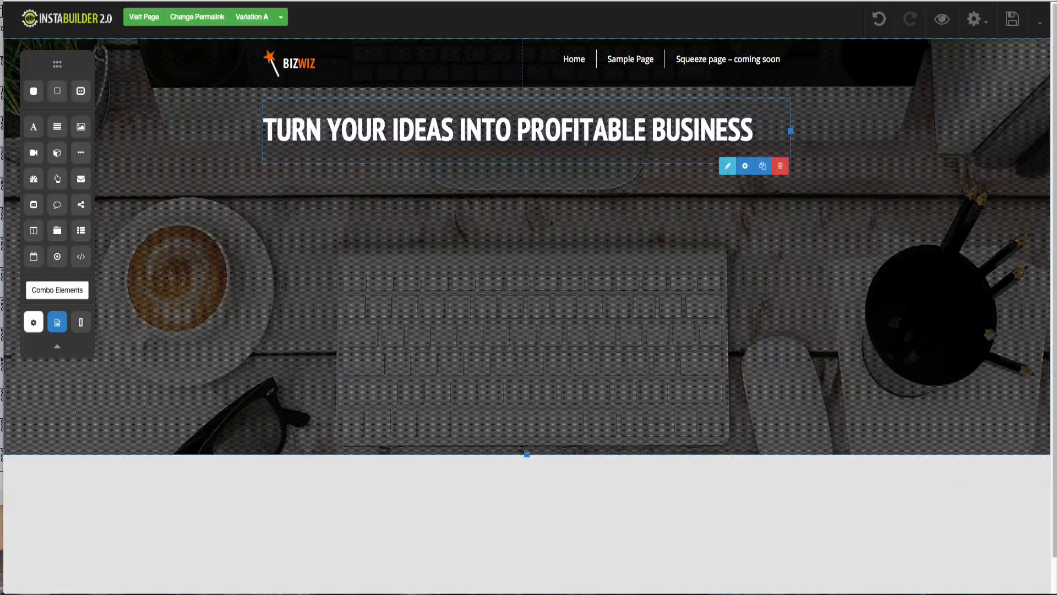
pyautogui.click(745, 166)
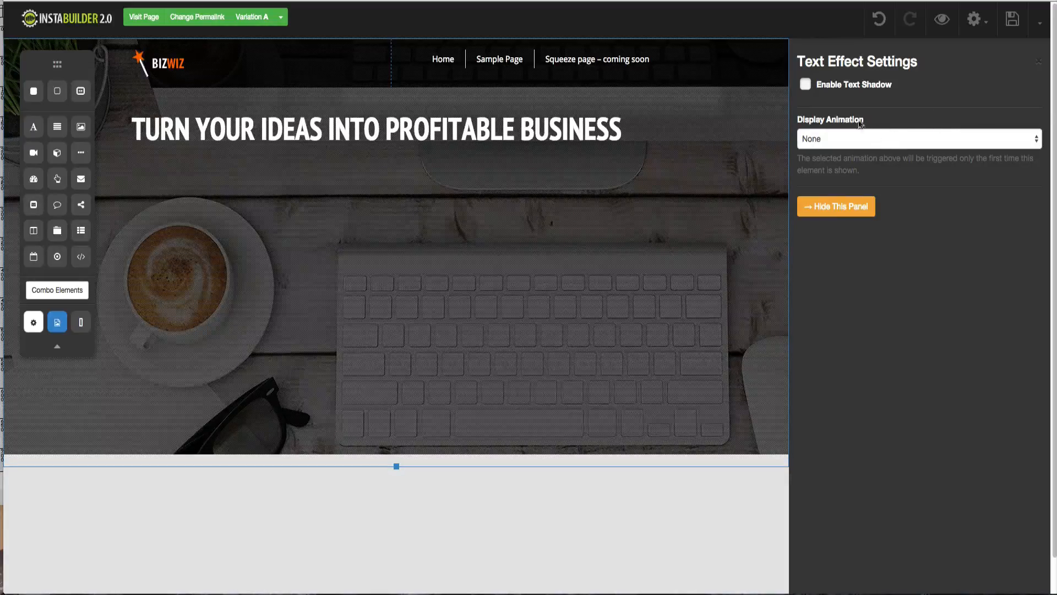
pyautogui.click(805, 85)
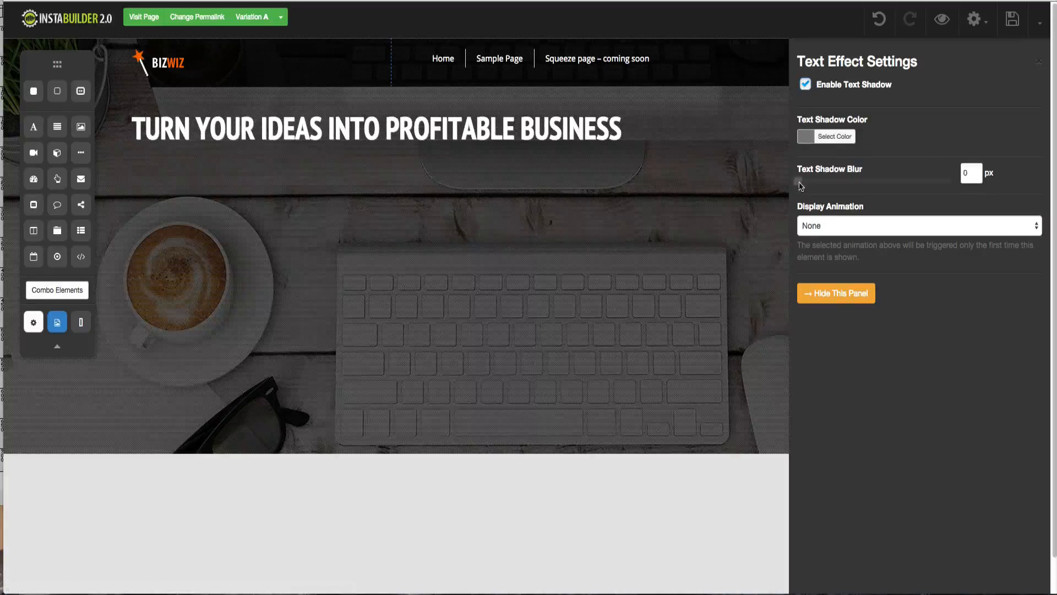
# - Try the blur of the headline's text shadow, turn the shadow off, and close the text effect settings
pyautogui.moveTo(799, 181); pyautogui.dragTo(860, 186)
pyautogui.click(797, 182)
pyautogui.click(806, 83)
pyautogui.click(829, 210)
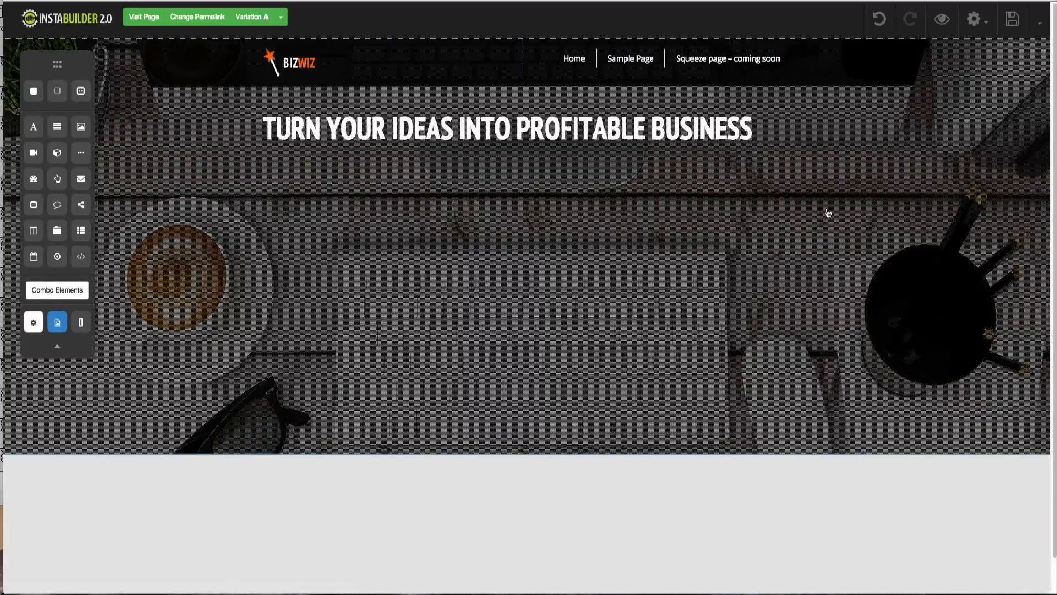
# - Open the headline for editing, examine the block, bullet and drop cap formats available, and leave text editing
pyautogui.click(546, 113)
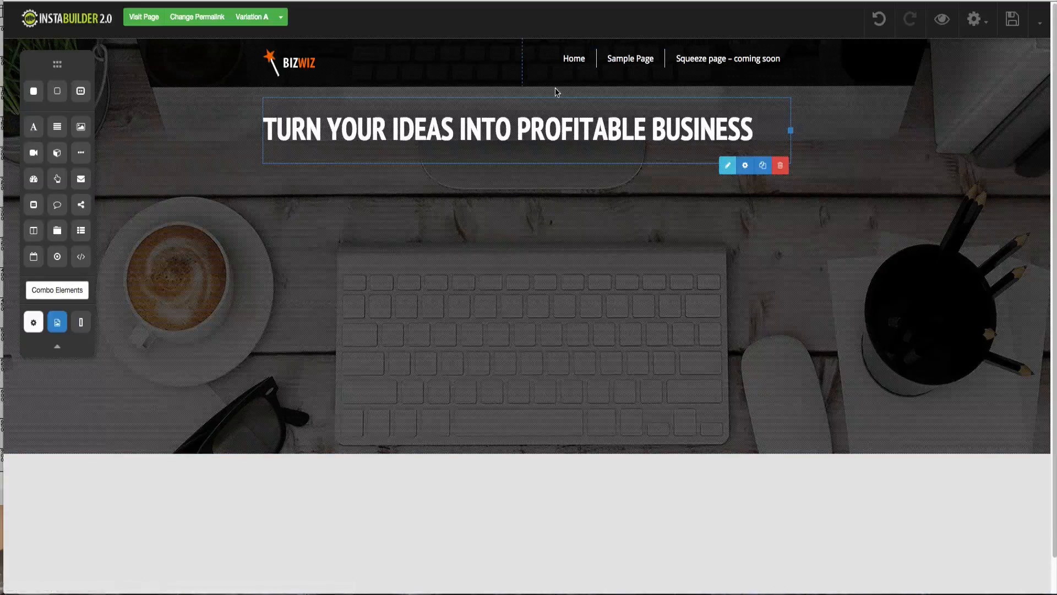
pyautogui.click(728, 165)
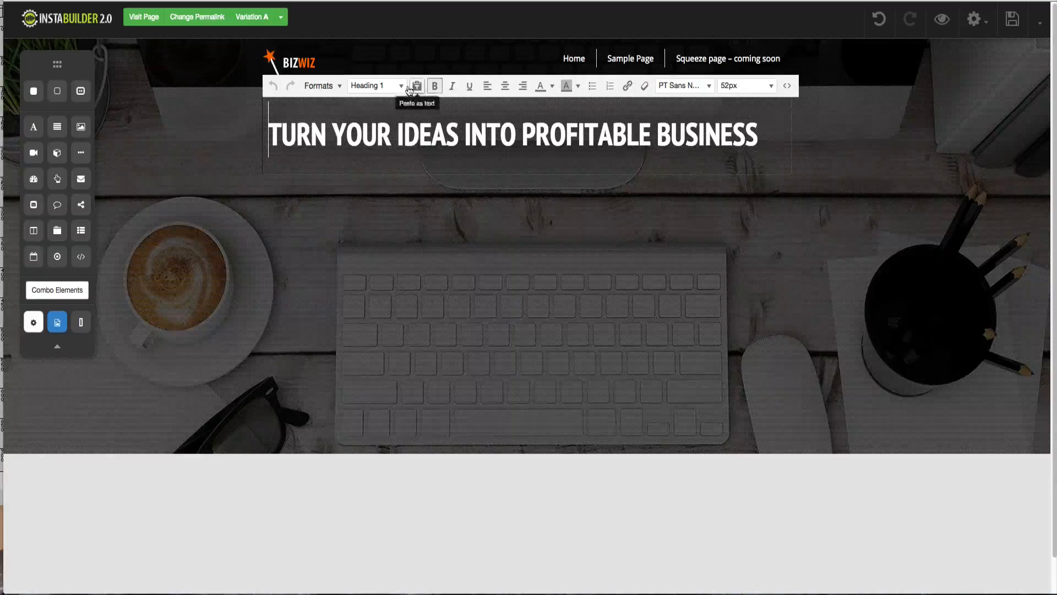
pyautogui.click(337, 87)
pyautogui.moveTo(338, 109)
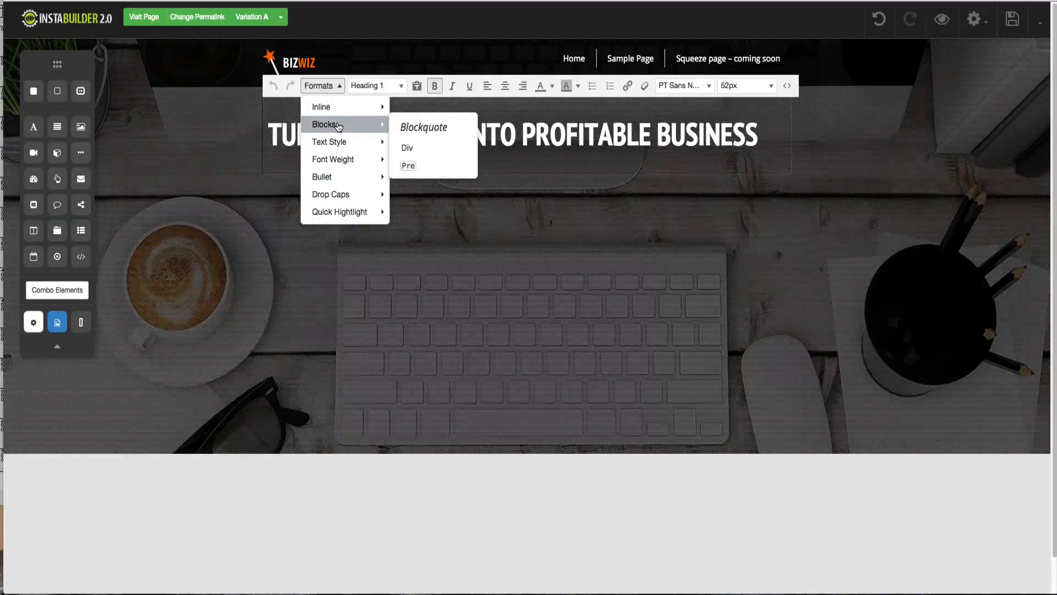
pyautogui.moveTo(339, 142)
pyautogui.moveTo(345, 162)
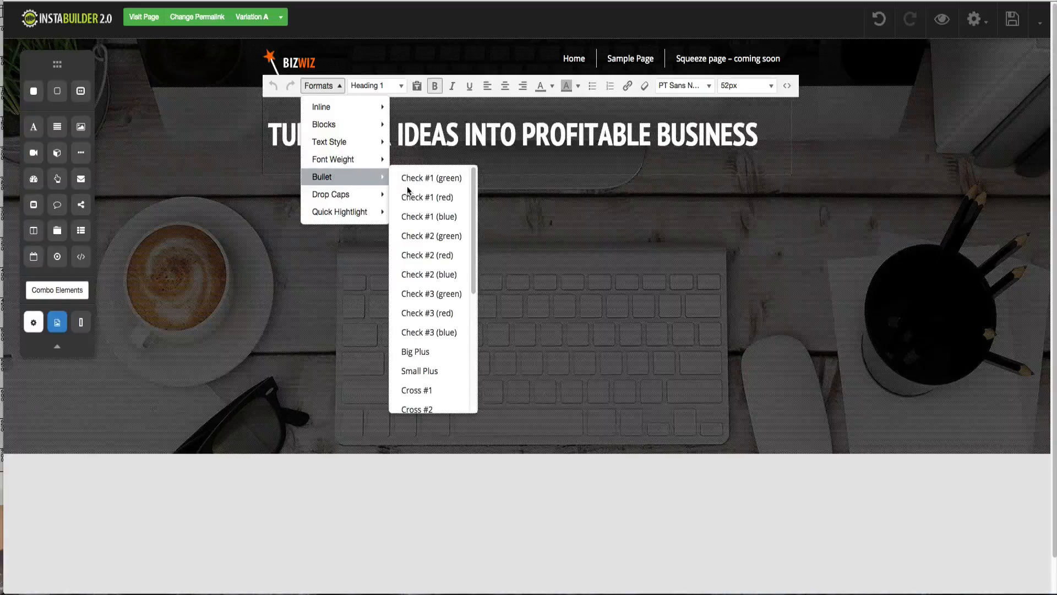
pyautogui.scroll(-6, 424, 190)
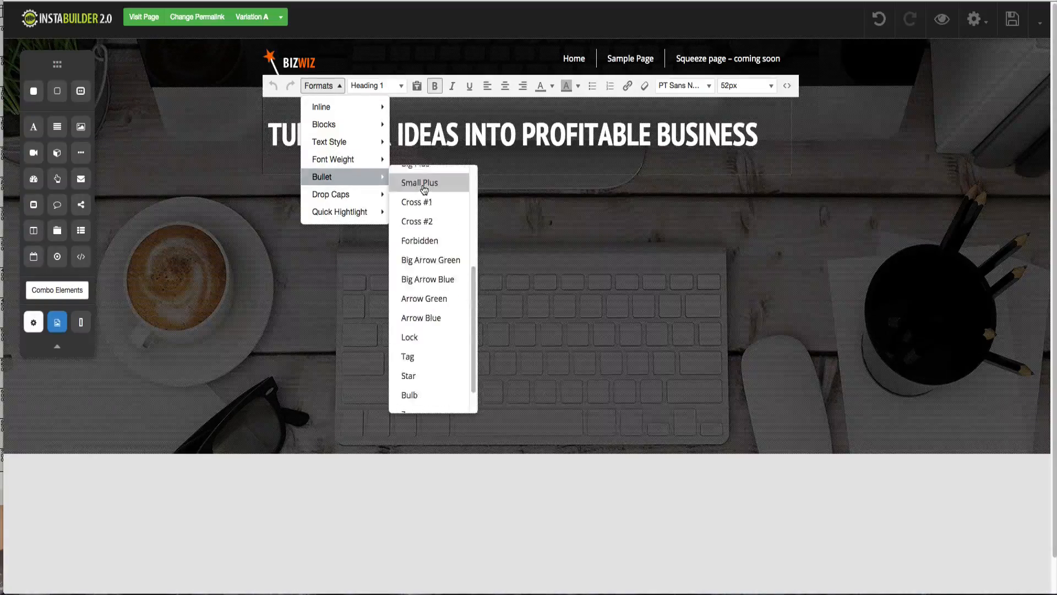
pyautogui.scroll(6, 424, 190)
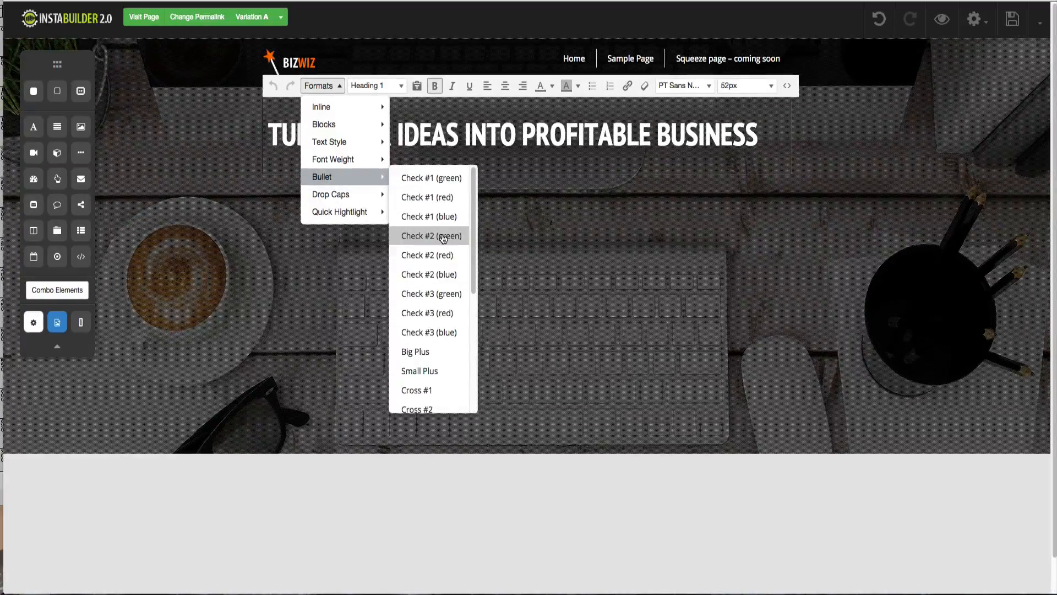
pyautogui.moveTo(387, 203)
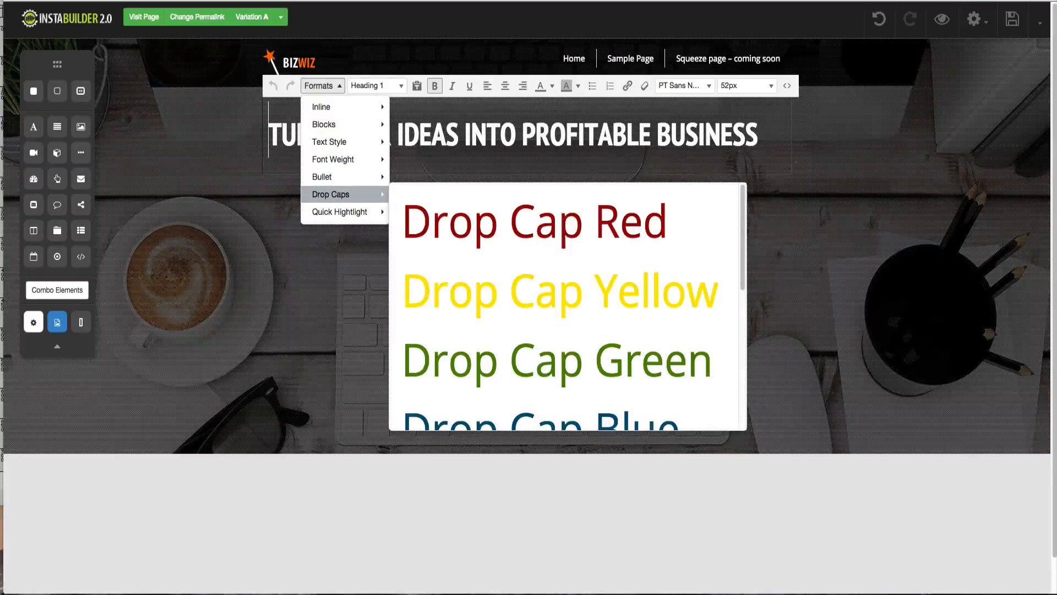
pyautogui.click(801, 163)
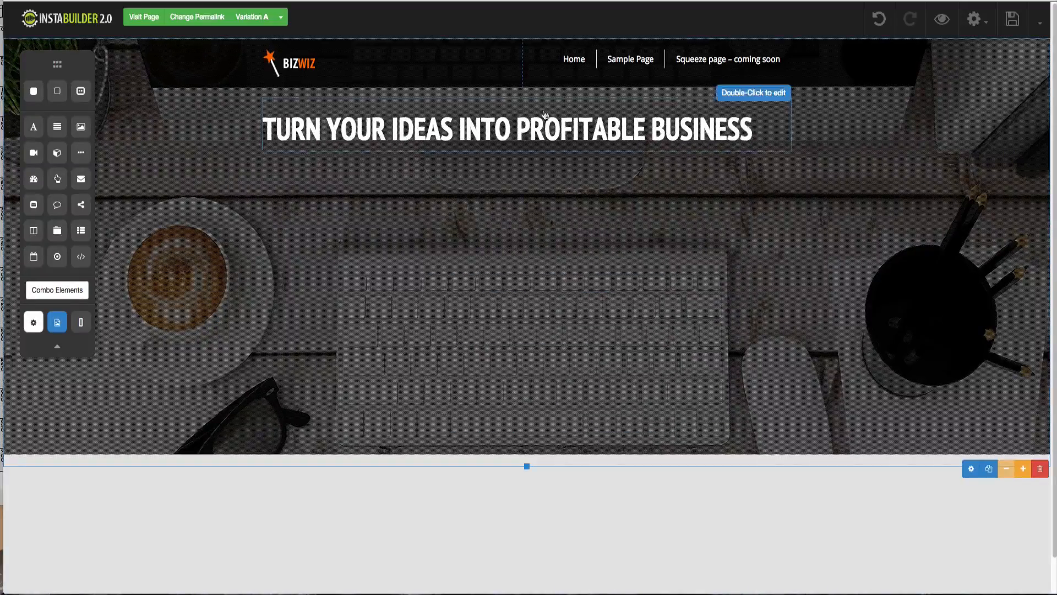
pyautogui.click(509, 127)
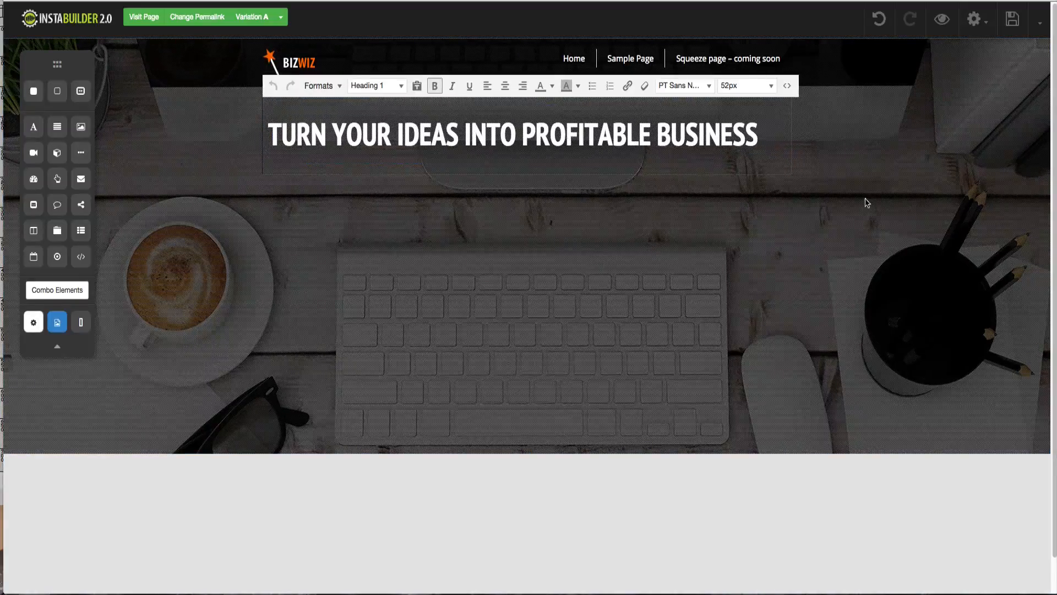
pyautogui.click(842, 202)
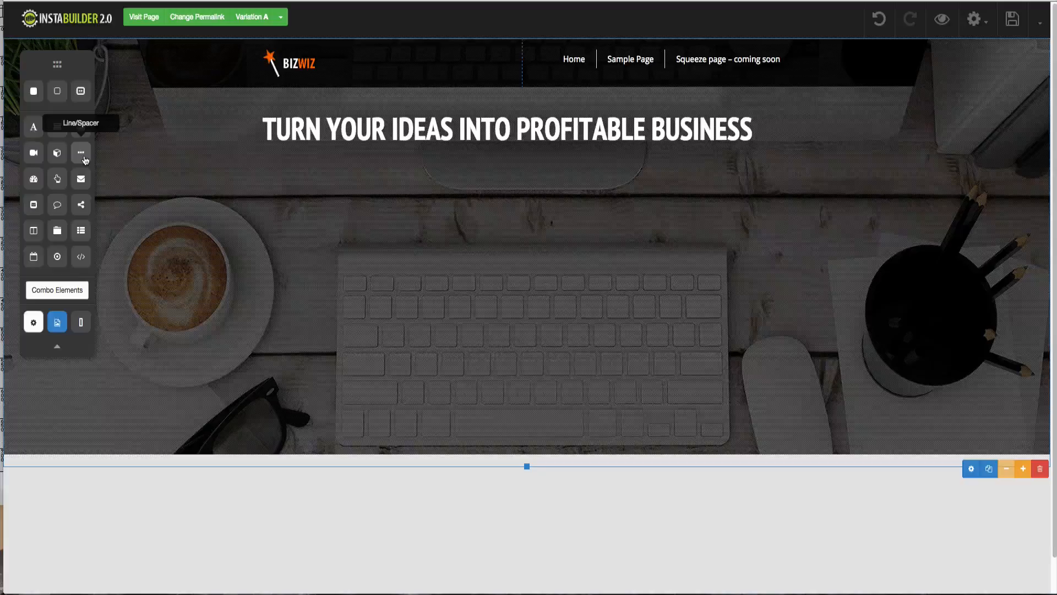
# - Insert a line/spacer between the header and the headline and set its spacing to 36 px
pyautogui.moveTo(83, 158); pyautogui.dragTo(493, 113)
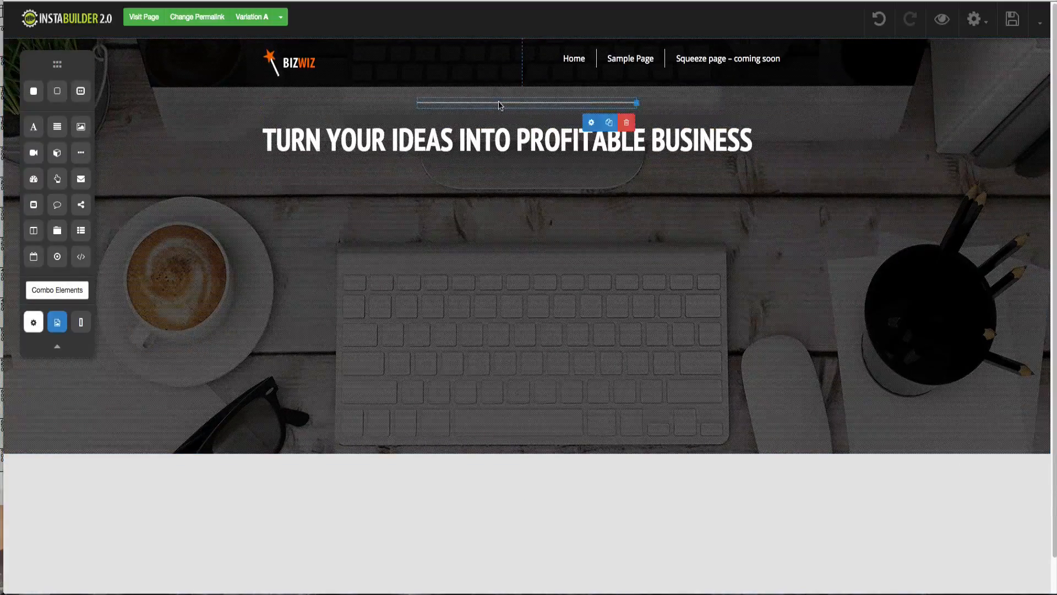
pyautogui.click(591, 123)
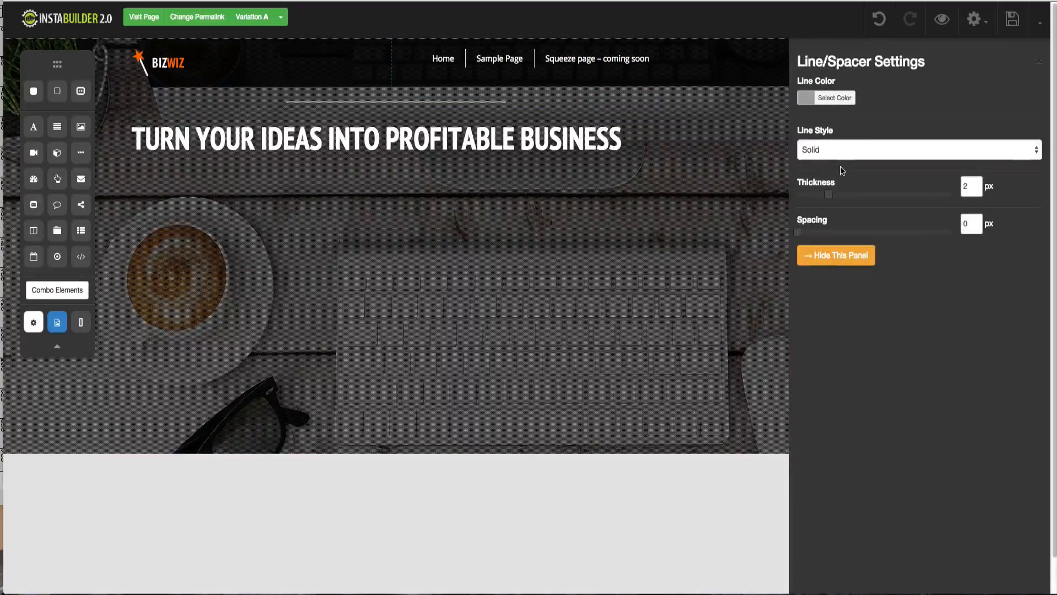
pyautogui.moveTo(798, 232); pyautogui.dragTo(853, 233)
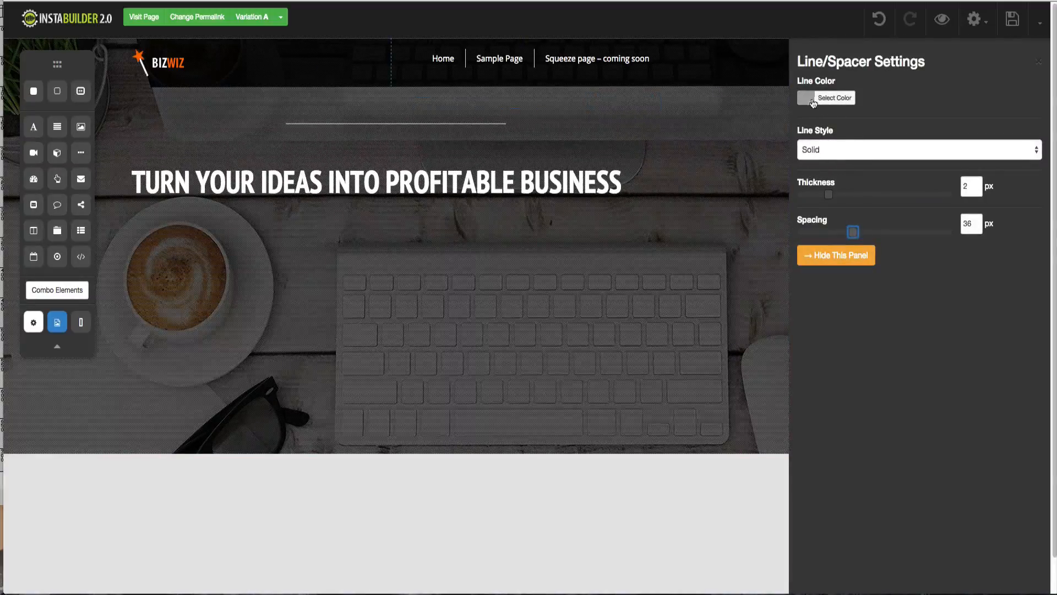
# - Set the spacer's line style to None and its spacing to 61 px, and close its settings
pyautogui.click(821, 148)
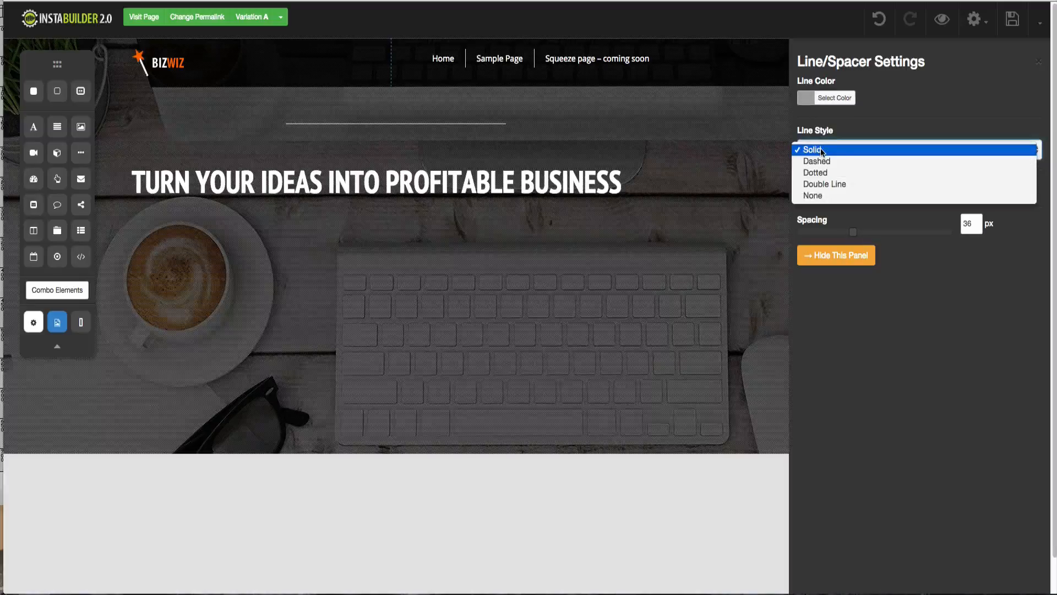
pyautogui.click(822, 193)
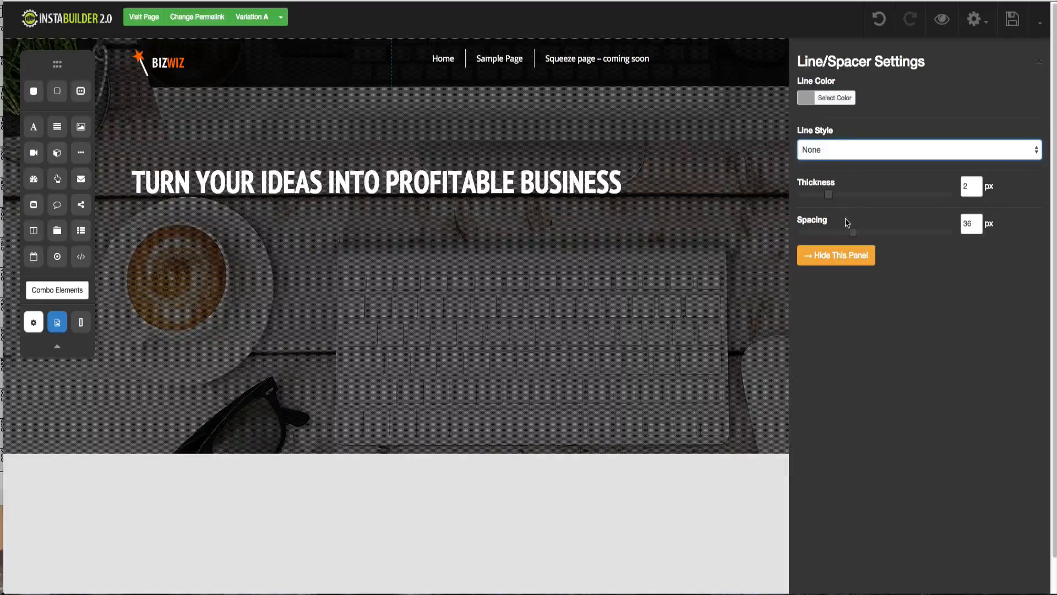
pyautogui.moveTo(855, 233); pyautogui.dragTo(899, 237)
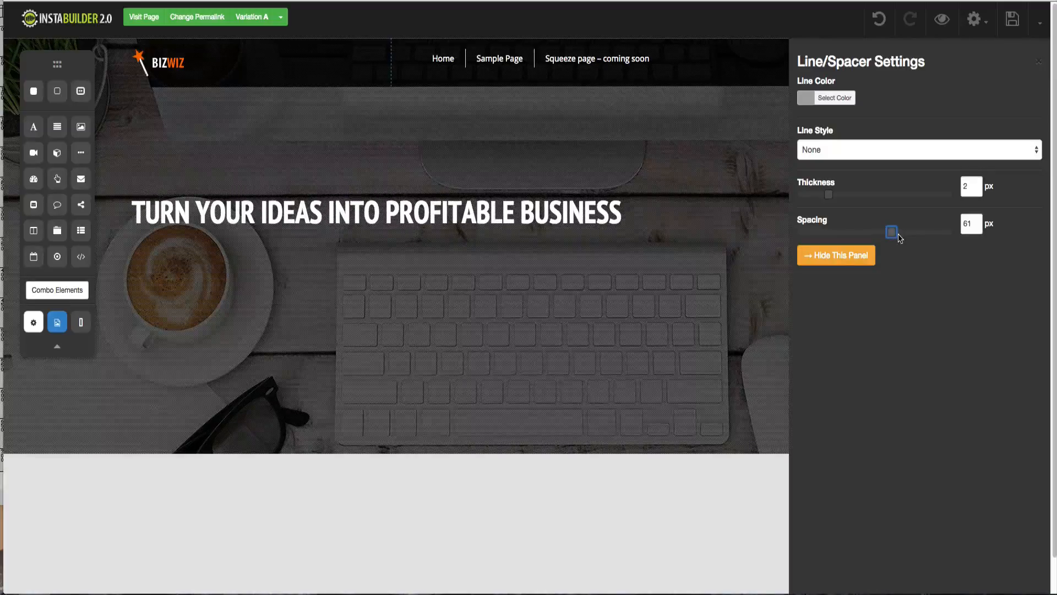
pyautogui.click(862, 256)
# - Undo the spacer's style and spacing changes and its insertion above the headline
pyautogui.click(880, 19)
pyautogui.click(880, 19)
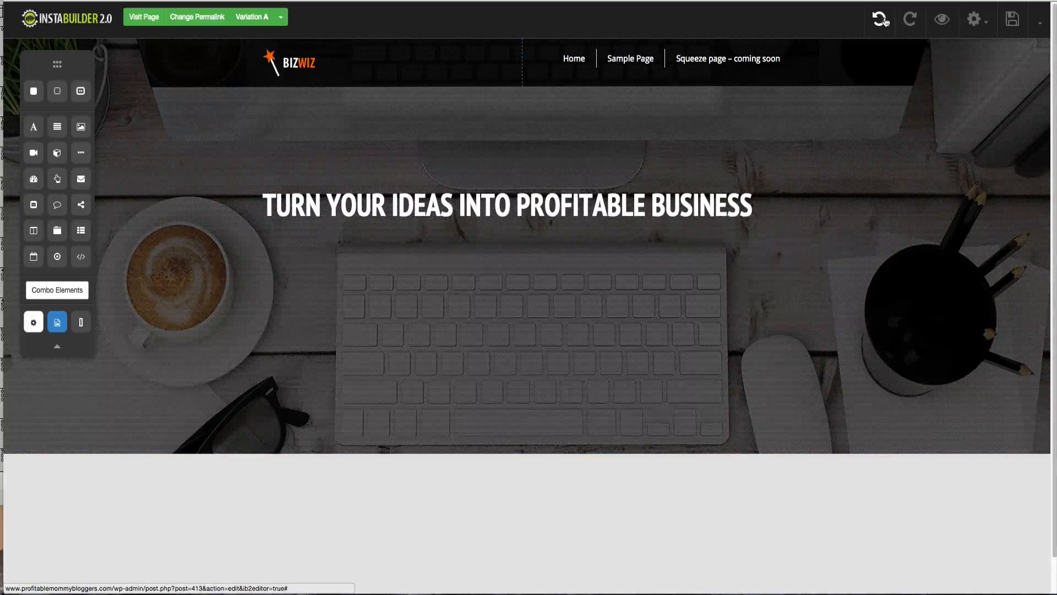
pyautogui.click(880, 19)
pyautogui.click(879, 18)
pyautogui.click(880, 18)
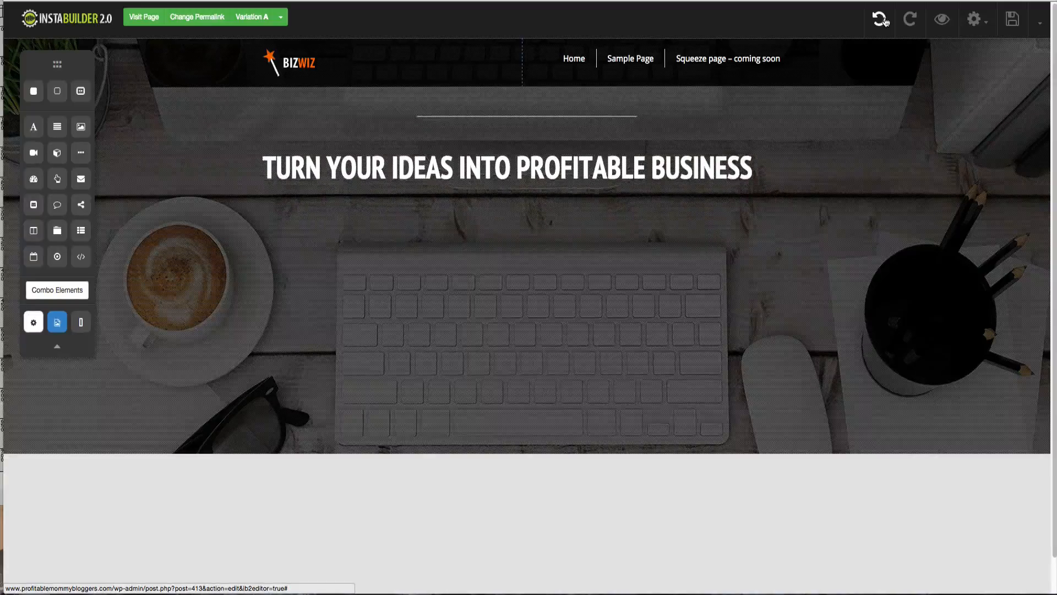
pyautogui.click(880, 19)
pyautogui.click(880, 18)
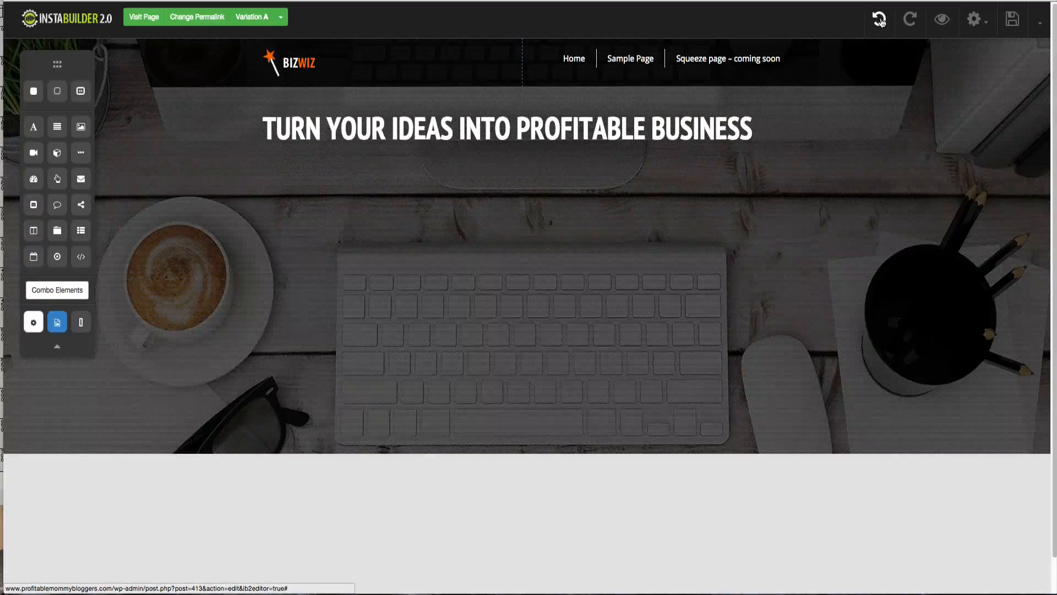
# - Set the bottom margin of the header's columns to 145 px and close the settings
pyautogui.click(490, 86)
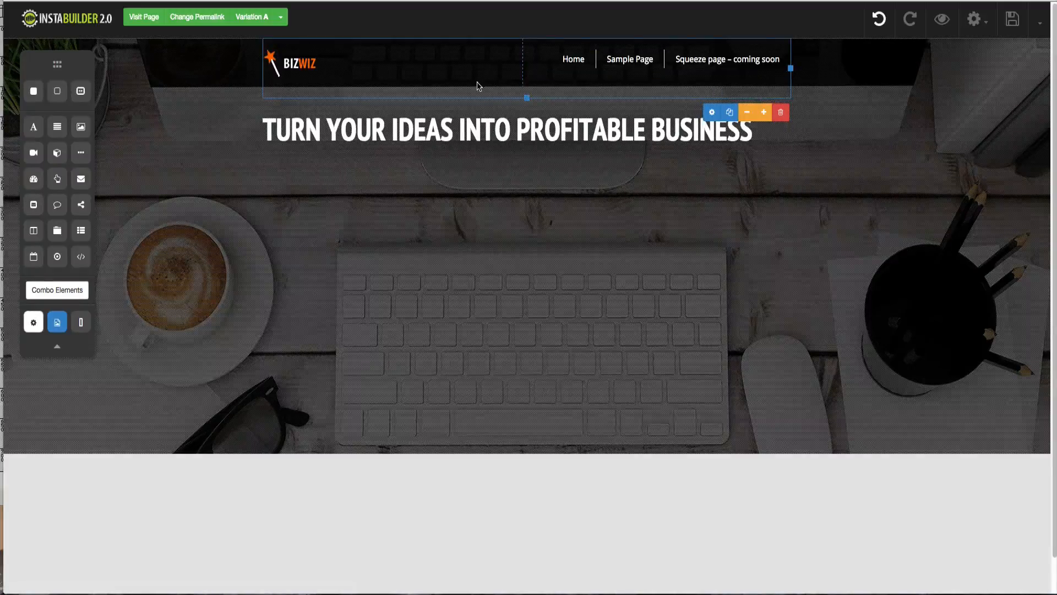
pyautogui.click(712, 112)
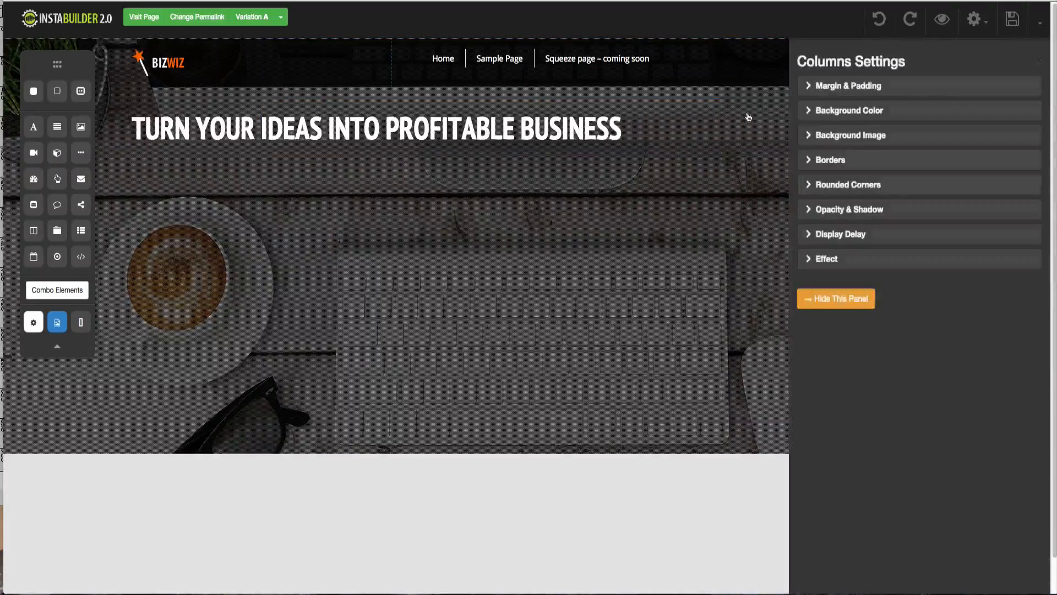
pyautogui.click(848, 86)
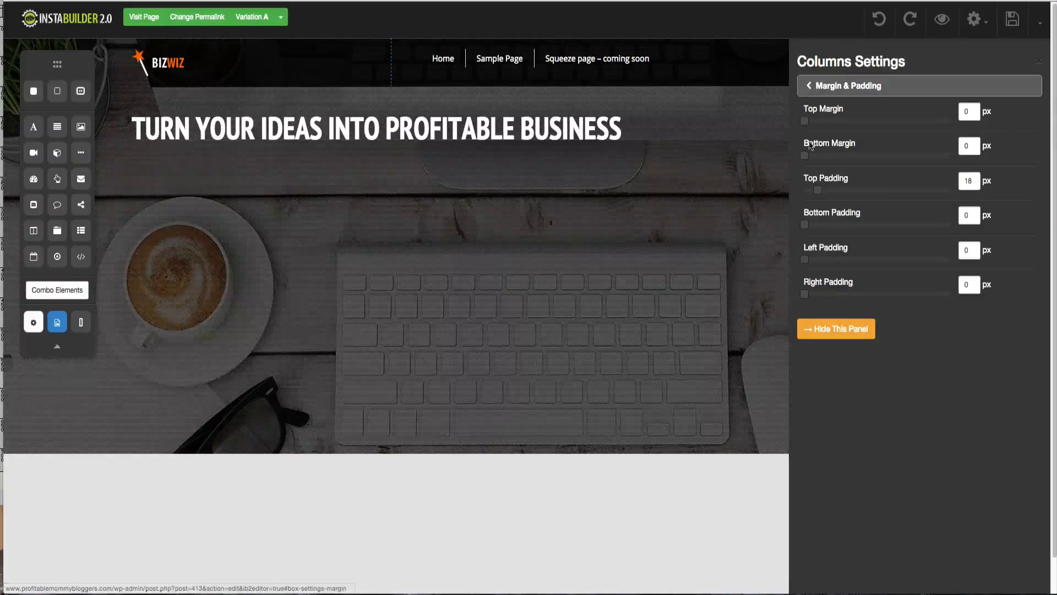
pyautogui.moveTo(806, 159); pyautogui.dragTo(913, 162)
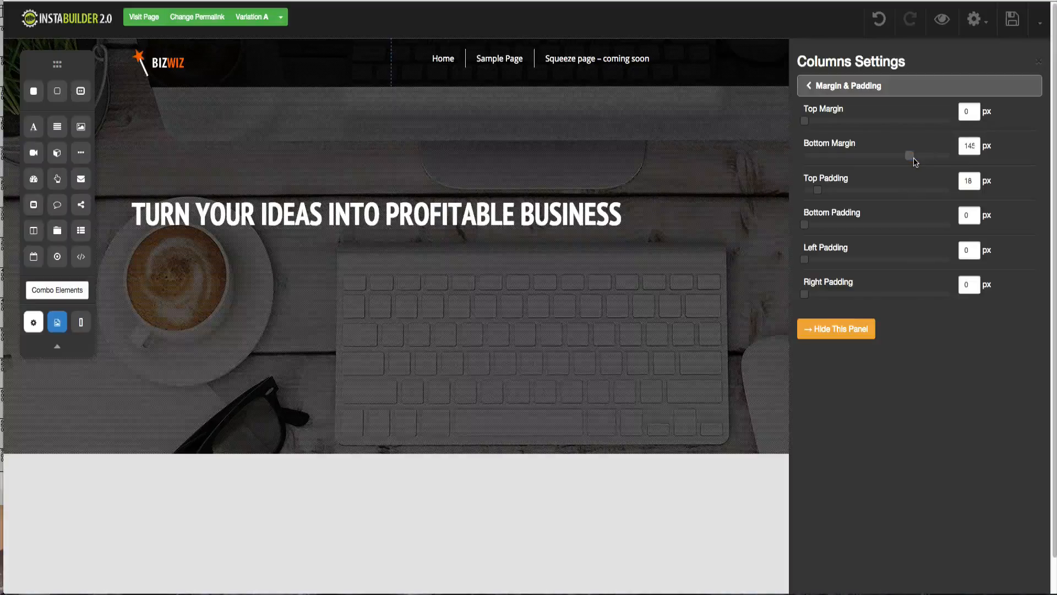
pyautogui.click(914, 161)
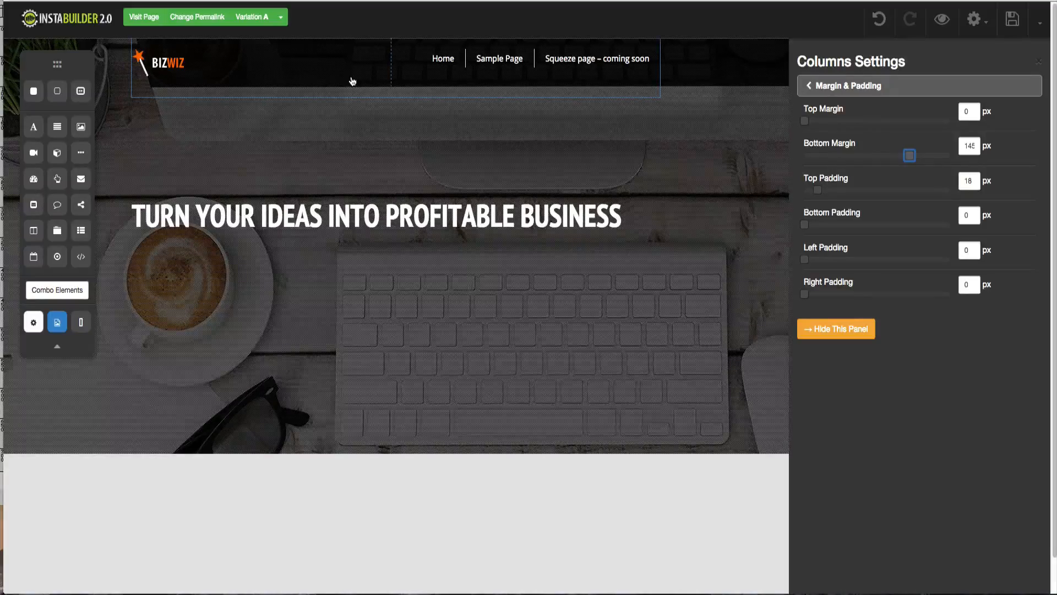
pyautogui.click(827, 333)
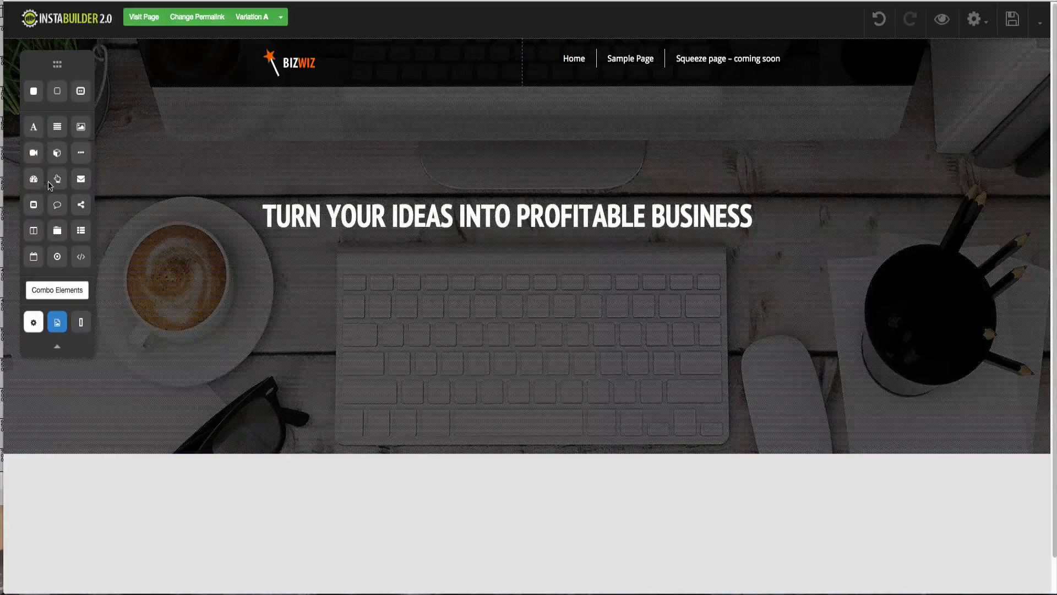
# - Add a button below the headline and open its text settings
pyautogui.moveTo(57, 181); pyautogui.dragTo(432, 270)
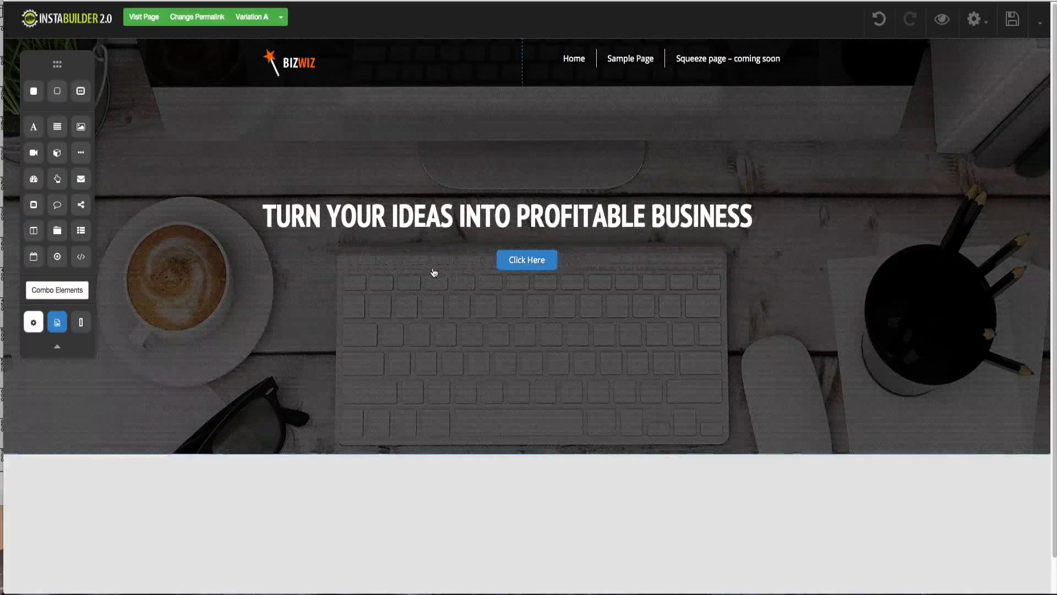
pyautogui.moveTo(494, 267)
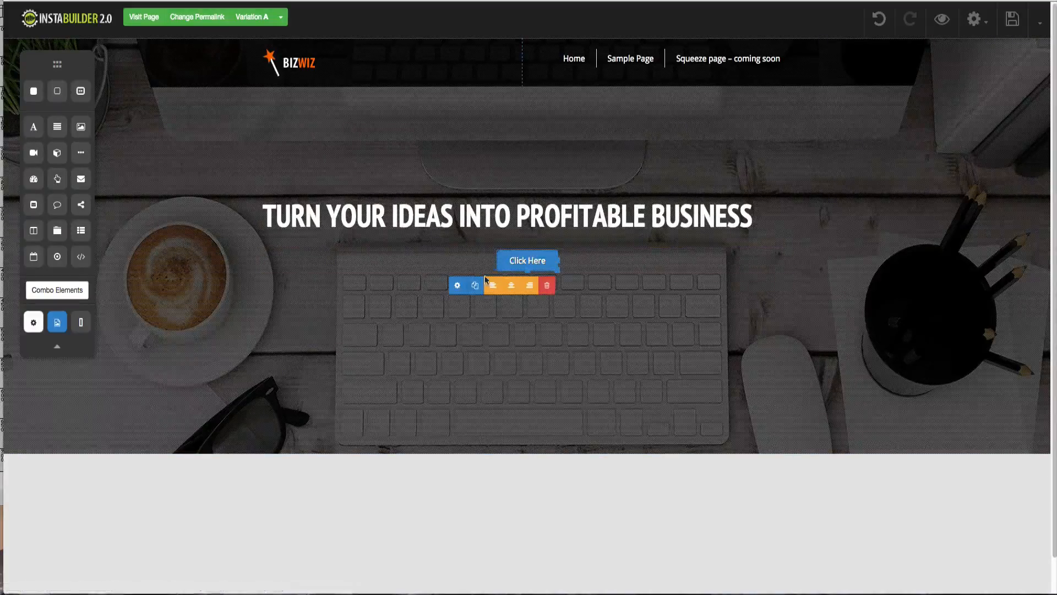
pyautogui.click(457, 285)
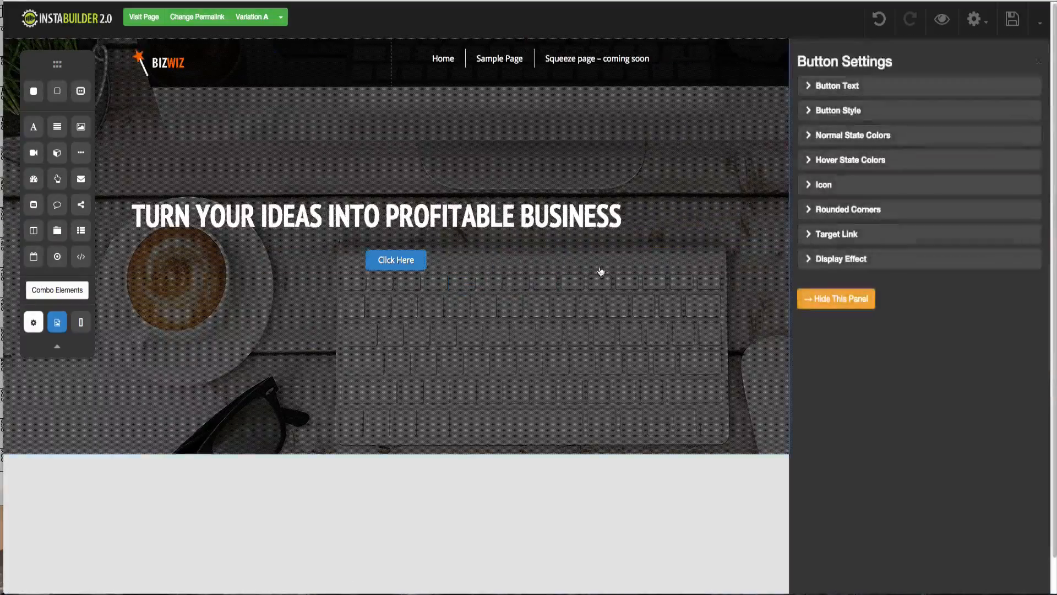
pyautogui.click(828, 87)
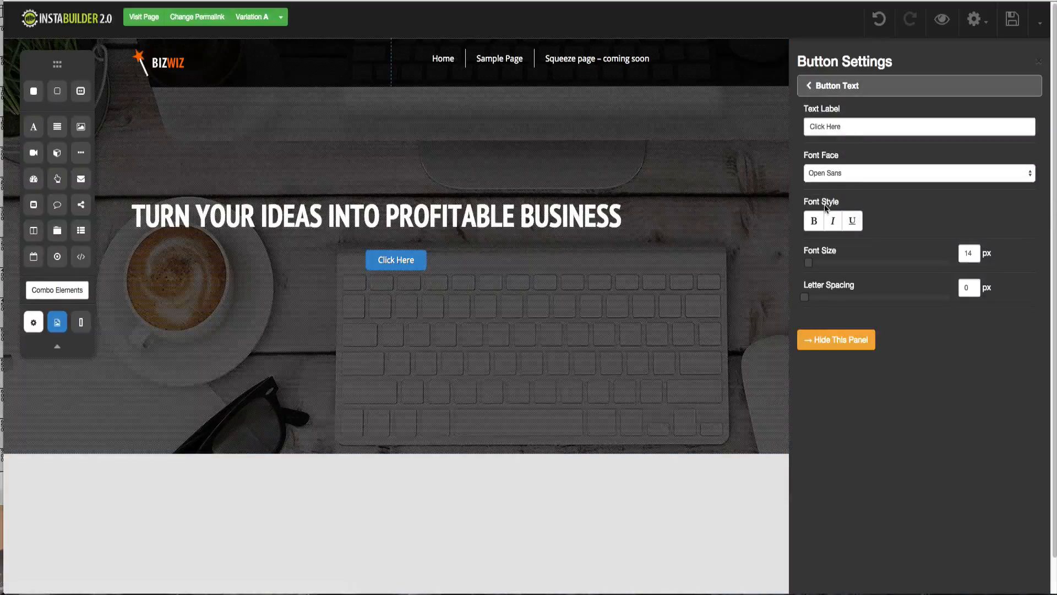
# - Set the new button's style to Glossy and look through its normal state color options
pyautogui.click(814, 110)
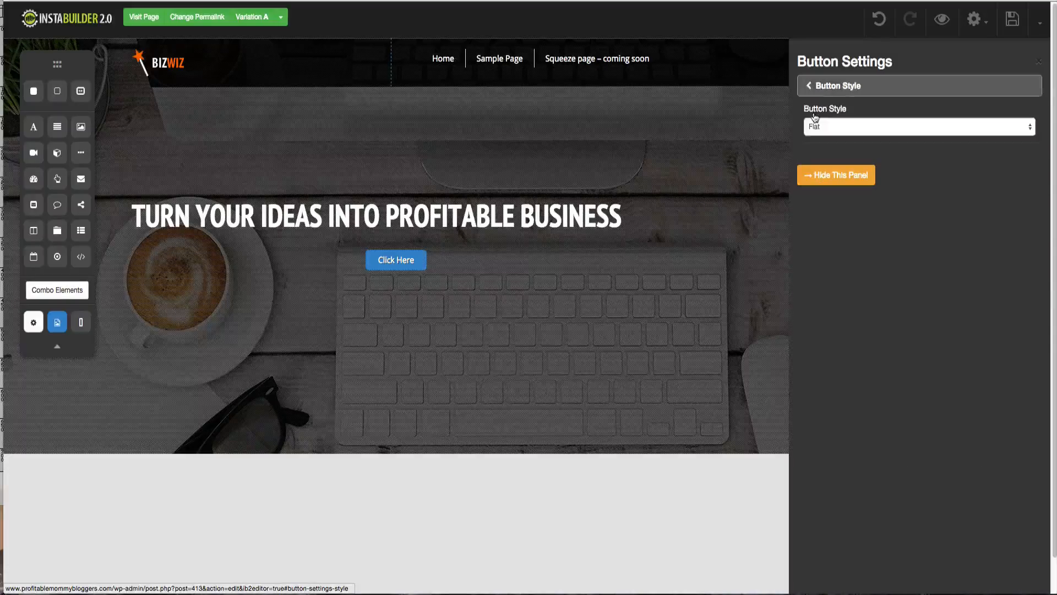
pyautogui.click(813, 126)
pyautogui.click(822, 138)
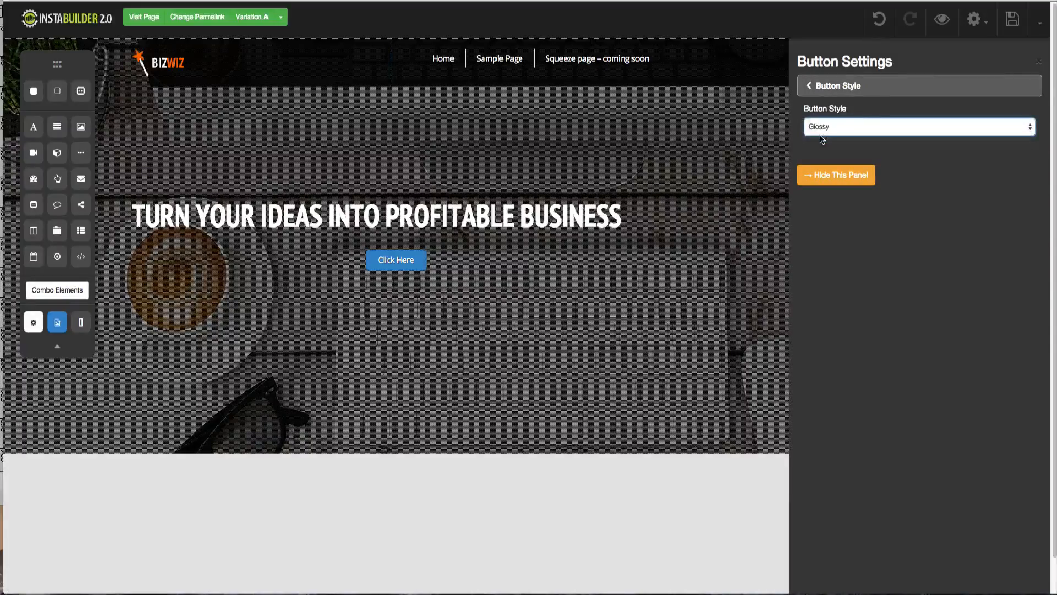
pyautogui.click(821, 127)
pyautogui.click(821, 129)
pyautogui.click(819, 88)
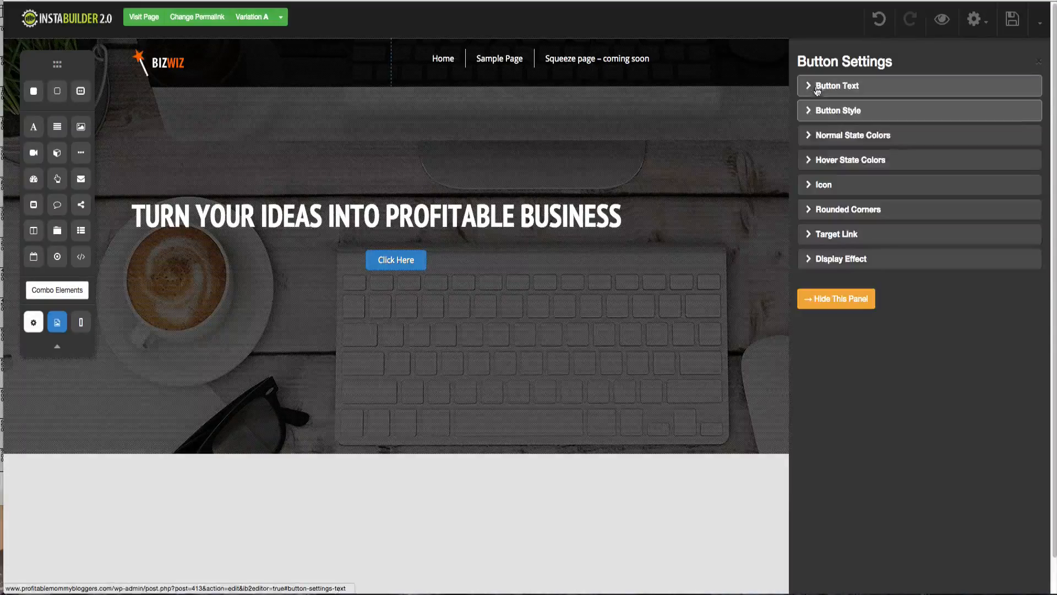
pyautogui.click(842, 136)
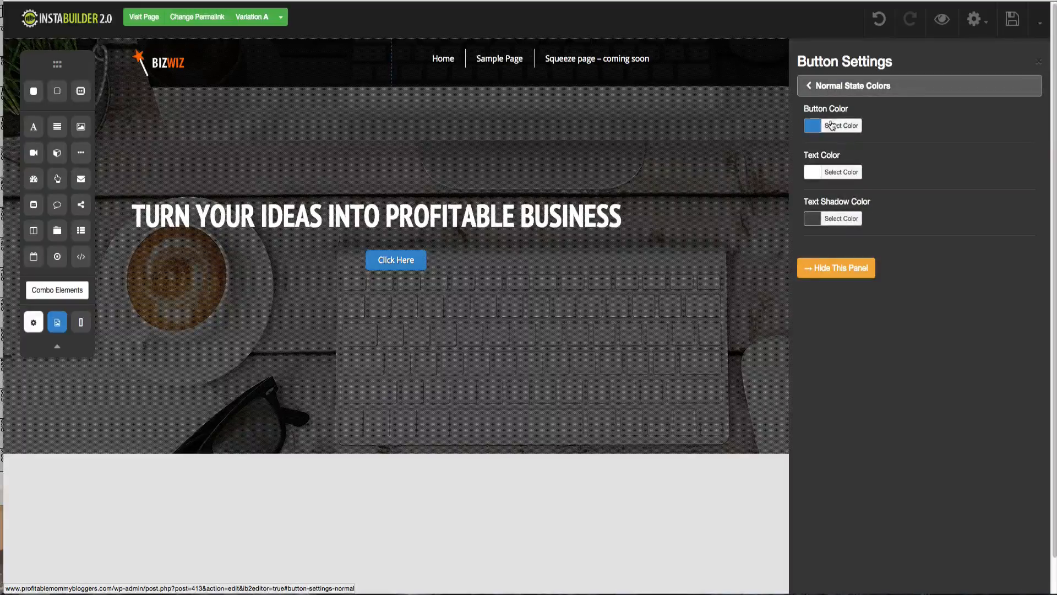
pyautogui.click(811, 88)
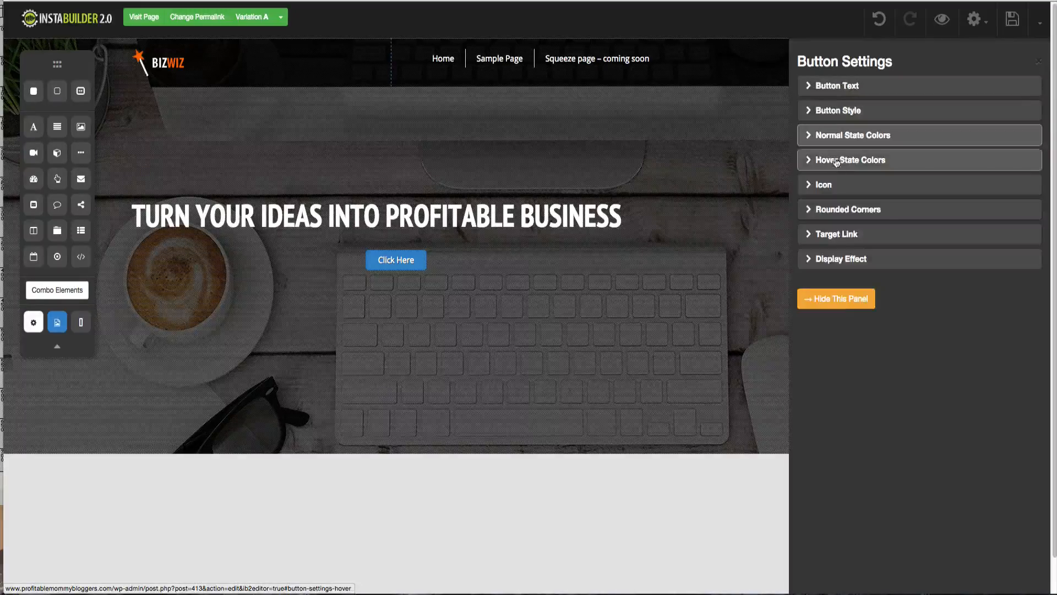
# - Check the button's hover state colors and add the bar chart icon before its text
pyautogui.click(829, 146)
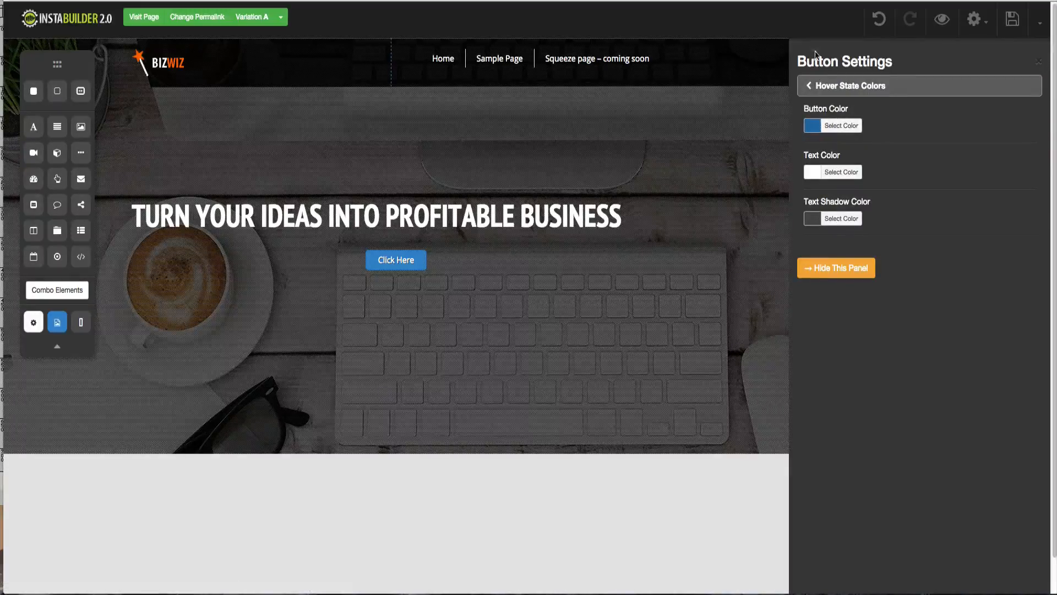
pyautogui.click(812, 86)
pyautogui.click(841, 183)
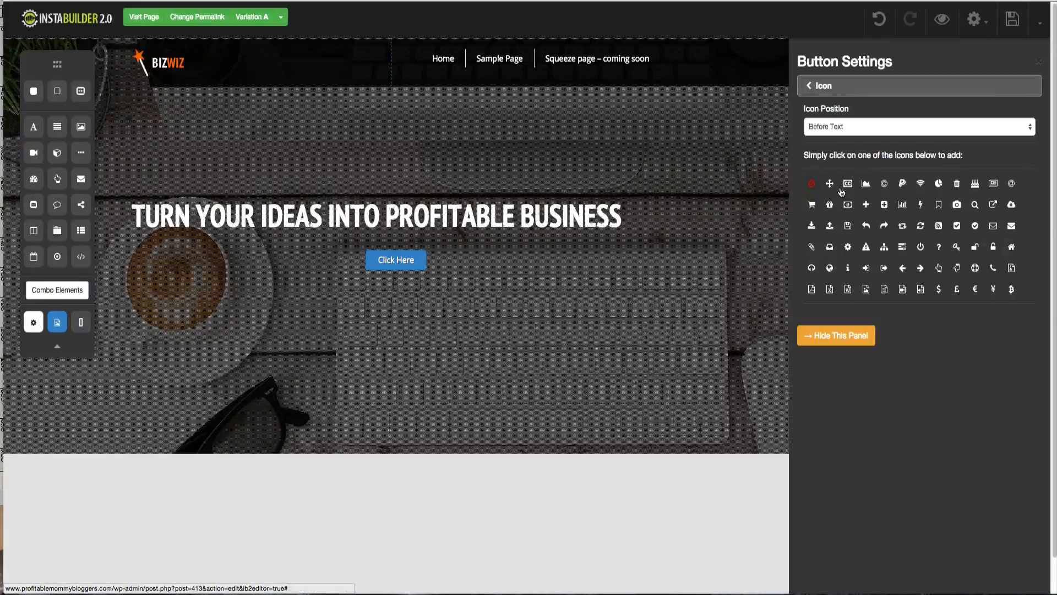
pyautogui.click(847, 207)
pyautogui.click(897, 207)
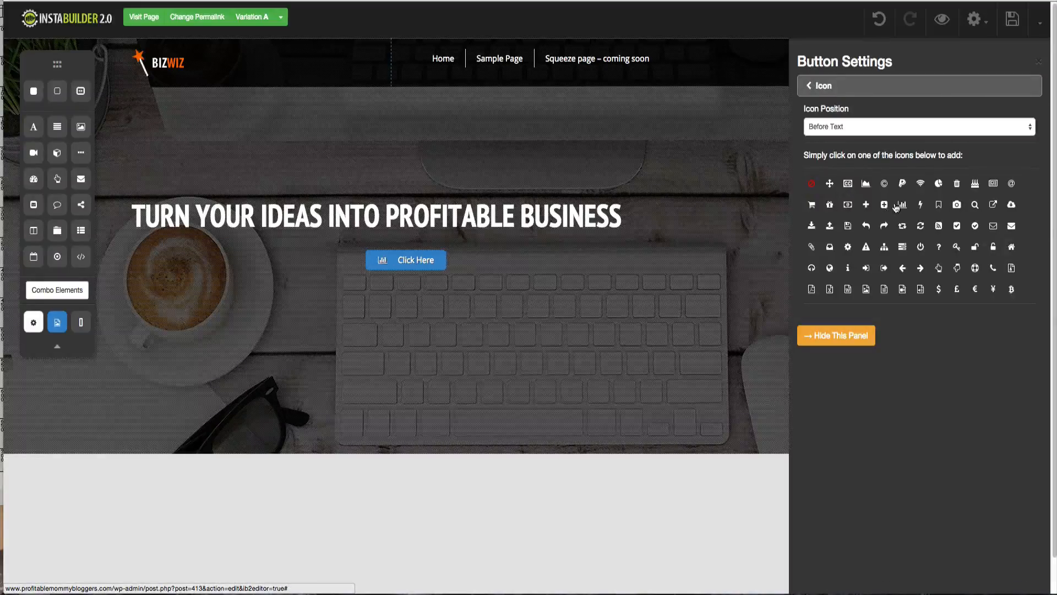
# - Set the button's rounded corners to 15 px
pyautogui.click(813, 86)
pyautogui.click(838, 208)
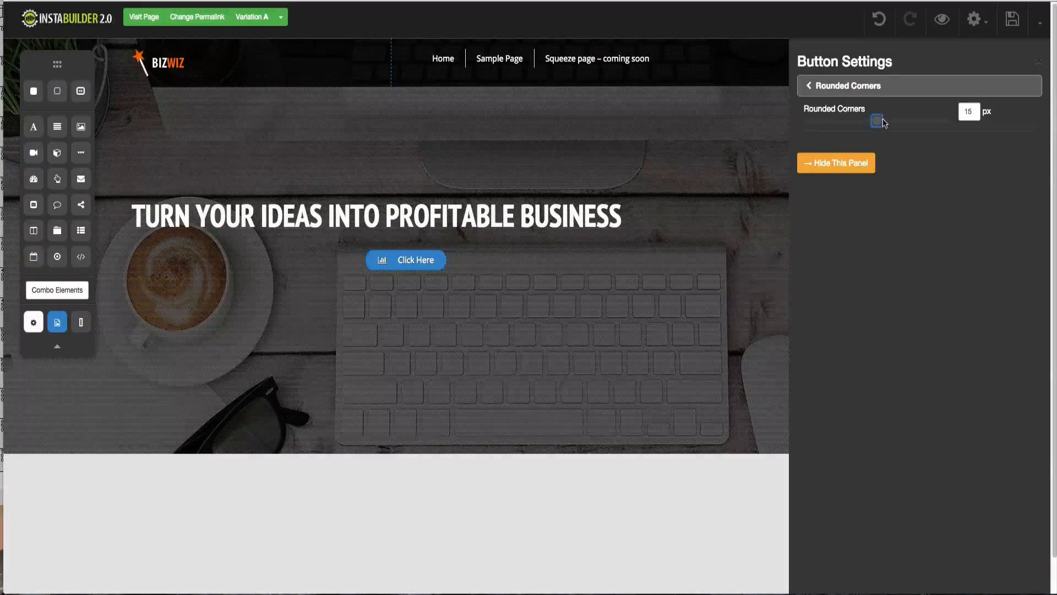
pyautogui.click(834, 88)
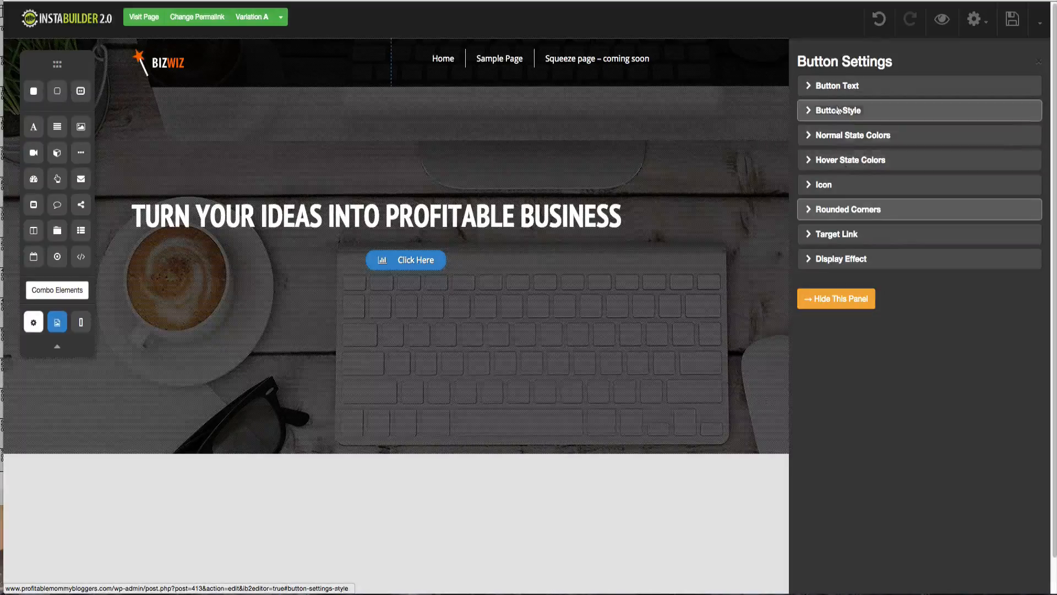
# - Set the button's normal state button color to red #b94a48
pyautogui.click(837, 86)
pyautogui.click(838, 88)
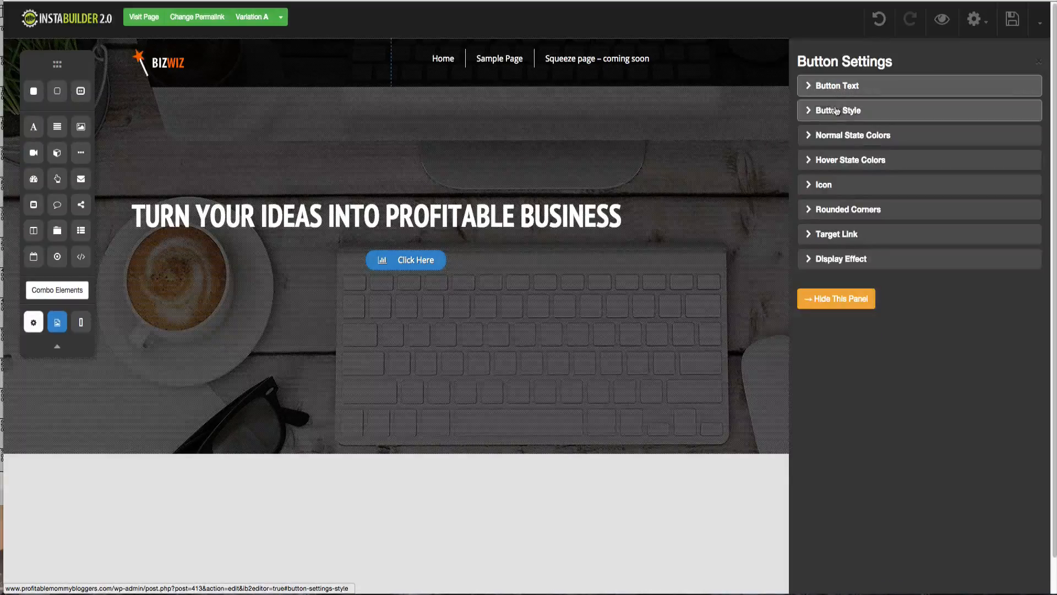
pyautogui.click(837, 109)
pyautogui.click(837, 86)
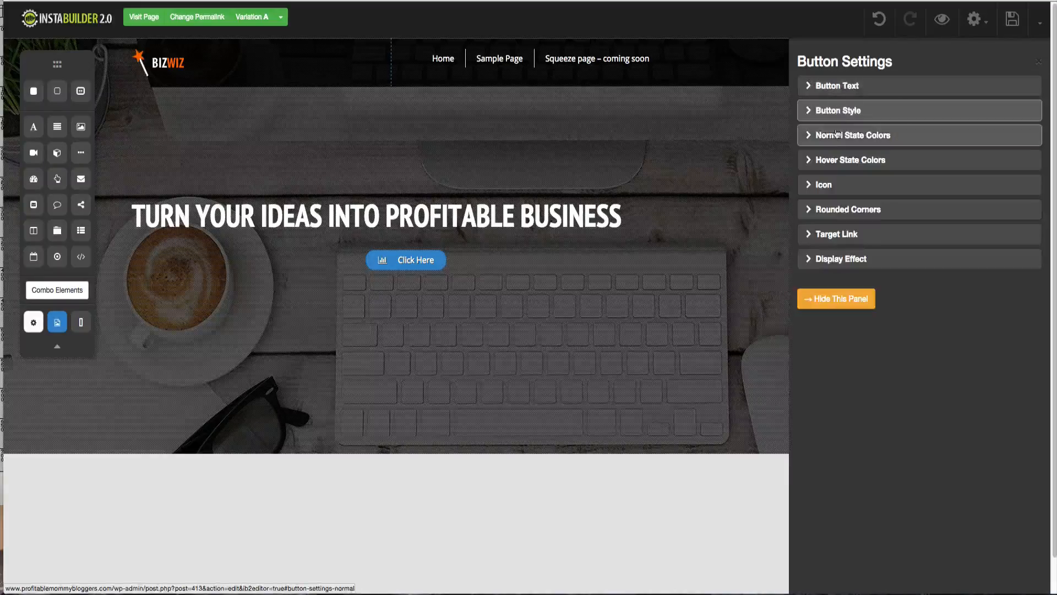
pyautogui.click(838, 139)
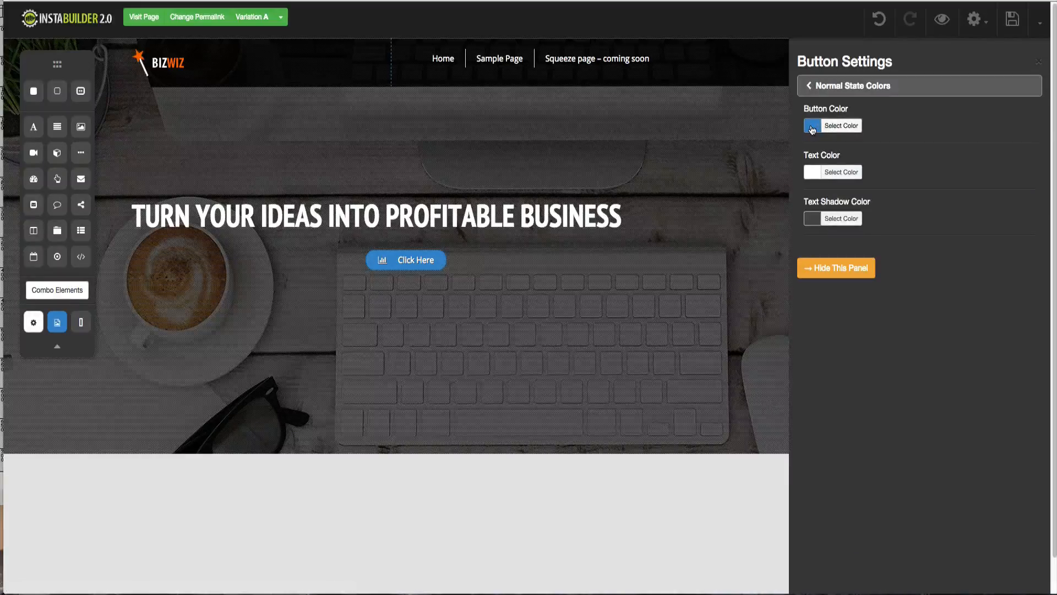
pyautogui.click(812, 130)
pyautogui.click(829, 242)
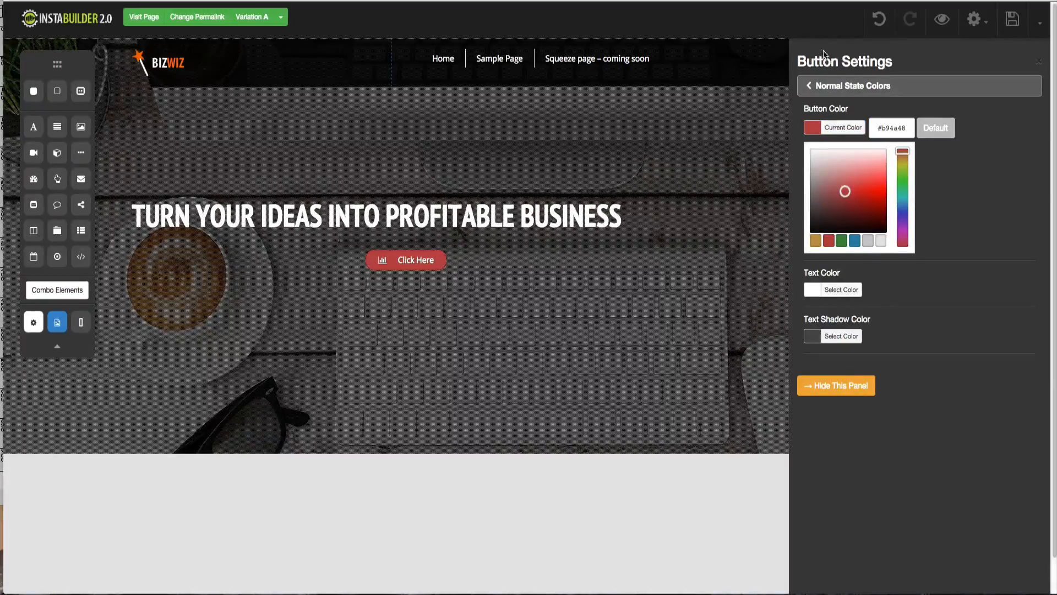
# - Look through the button's icon, rounded corners and target link options
pyautogui.click(823, 86)
pyautogui.click(849, 190)
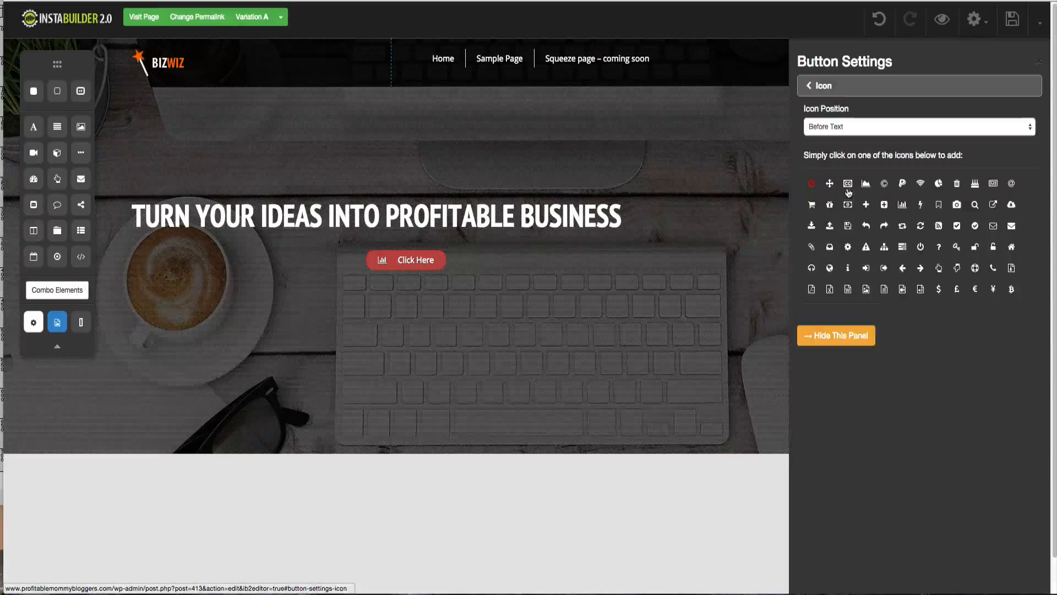
pyautogui.click(823, 88)
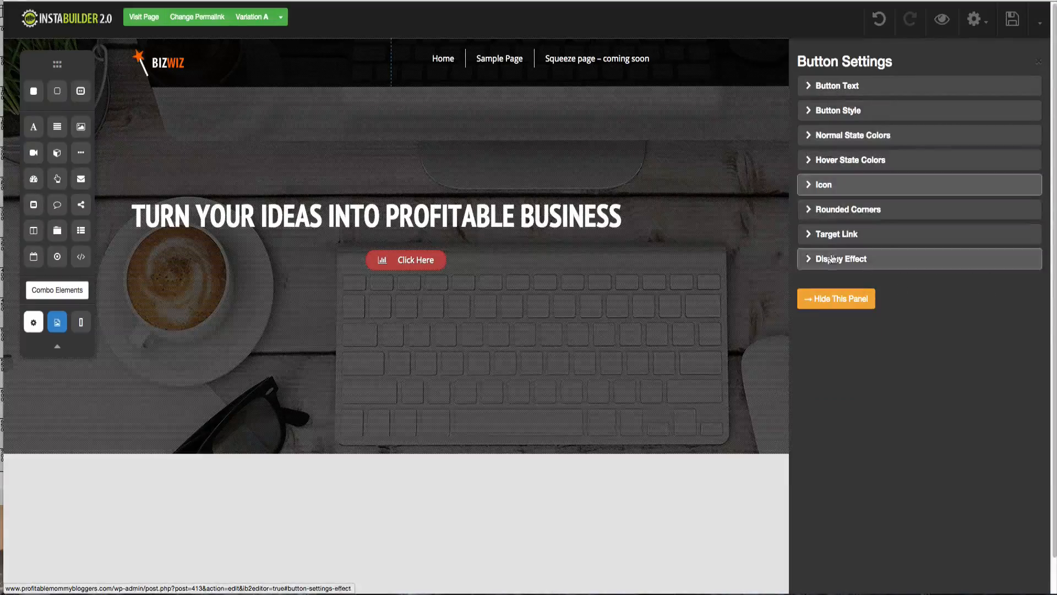
pyautogui.click(839, 211)
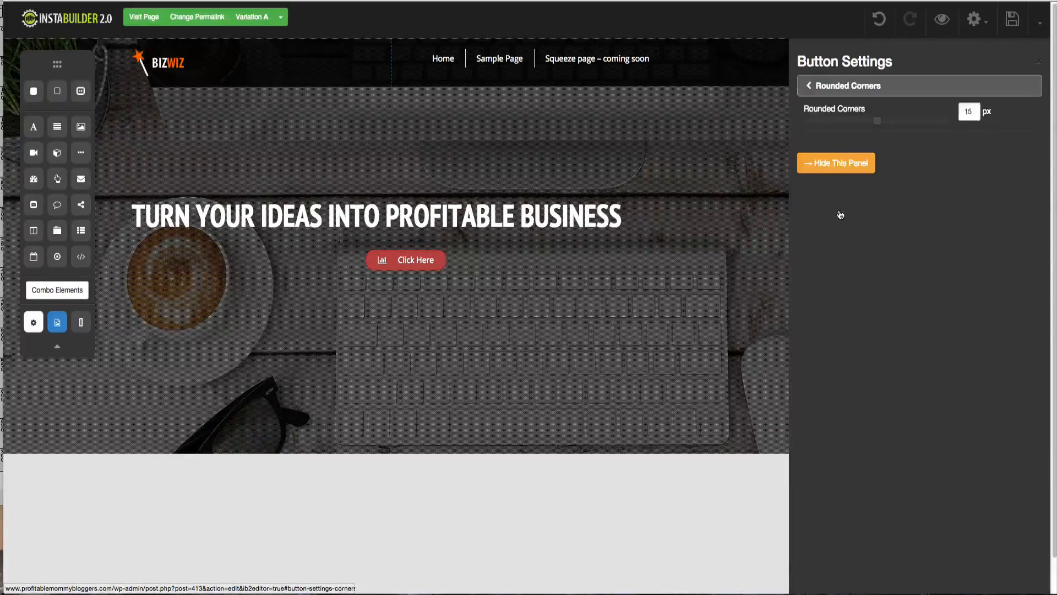
pyautogui.click(823, 86)
pyautogui.click(827, 235)
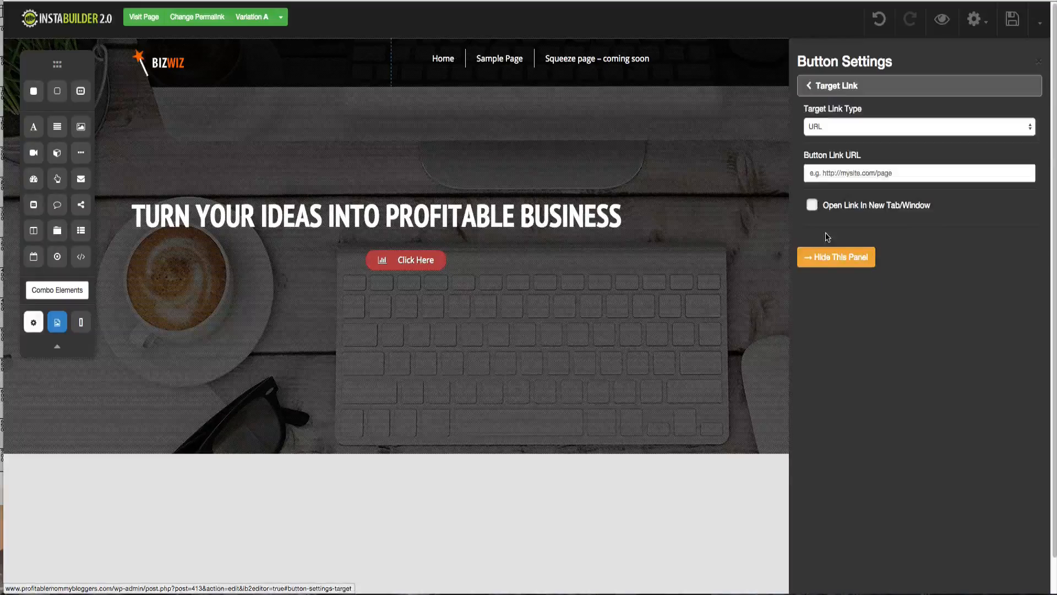
pyautogui.click(829, 88)
# - Try out Highlight and other display animations on the button and close its settings
pyautogui.click(845, 264)
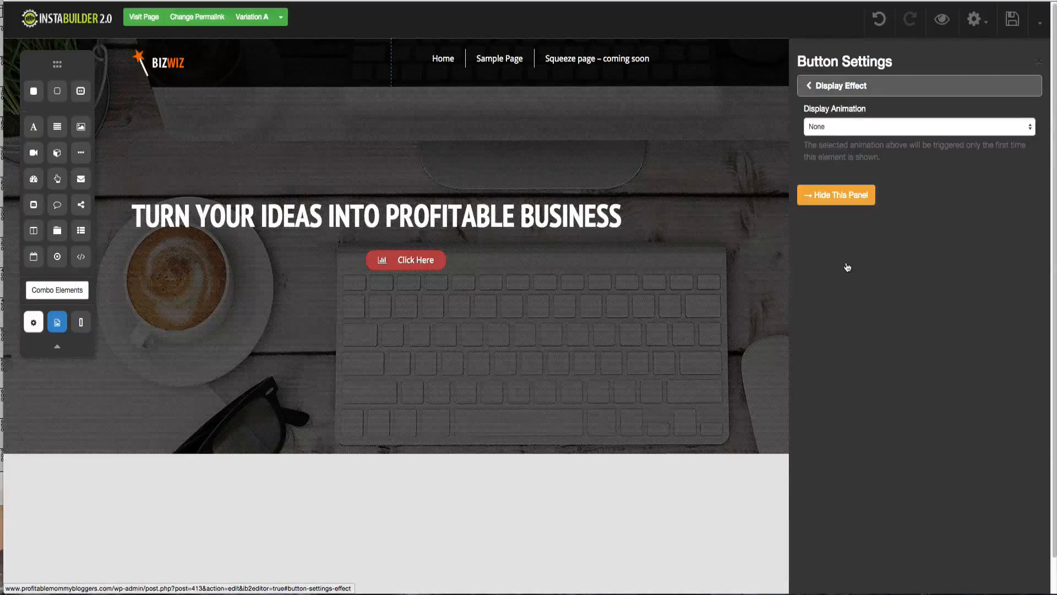
pyautogui.click(828, 122)
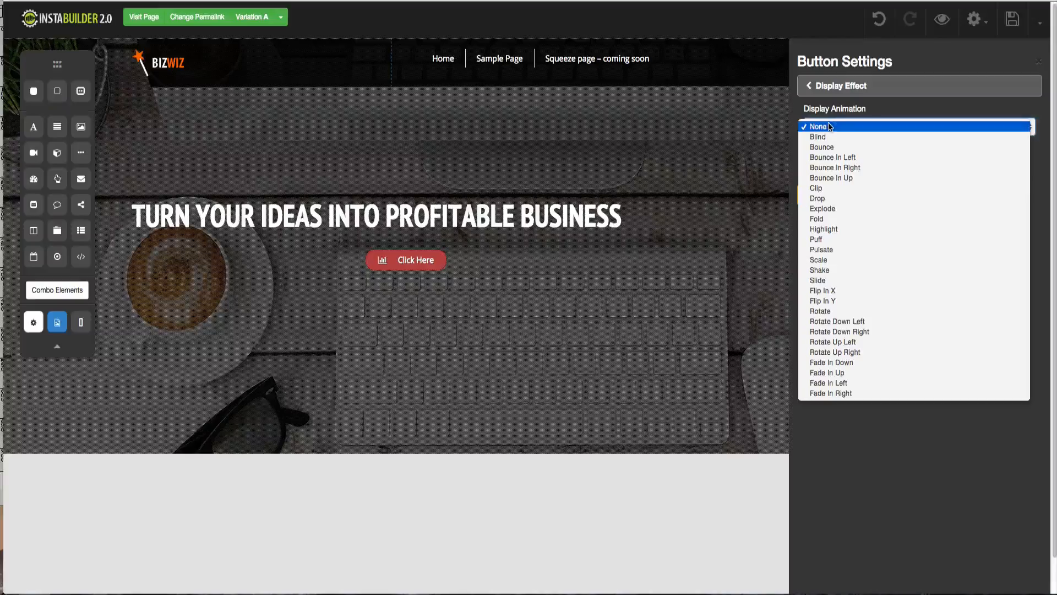
pyautogui.click(844, 228)
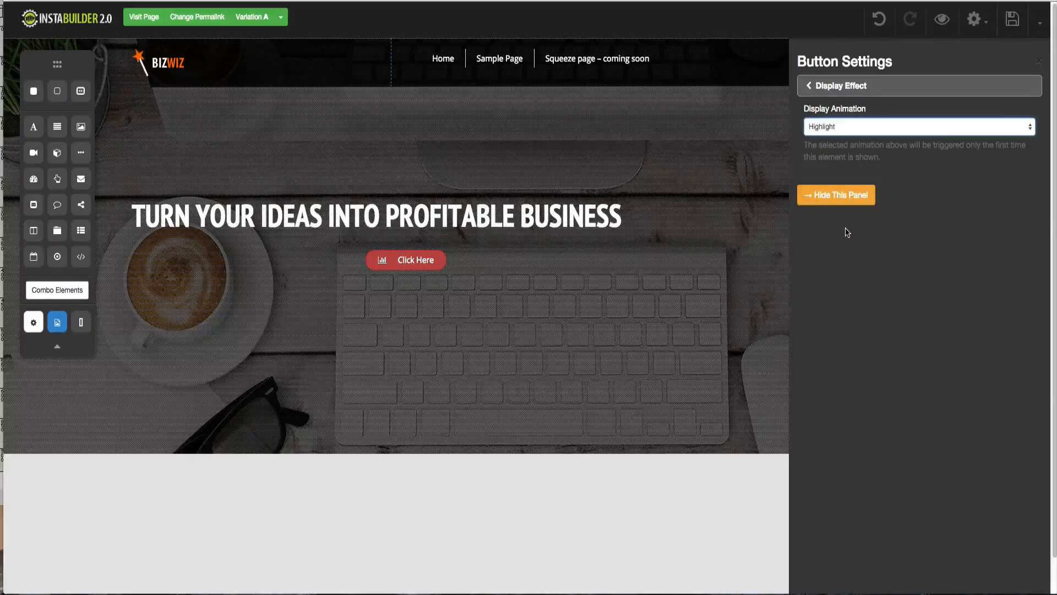
pyautogui.click(846, 126)
pyautogui.click(851, 174)
pyautogui.click(853, 124)
pyautogui.click(860, 173)
pyautogui.click(845, 196)
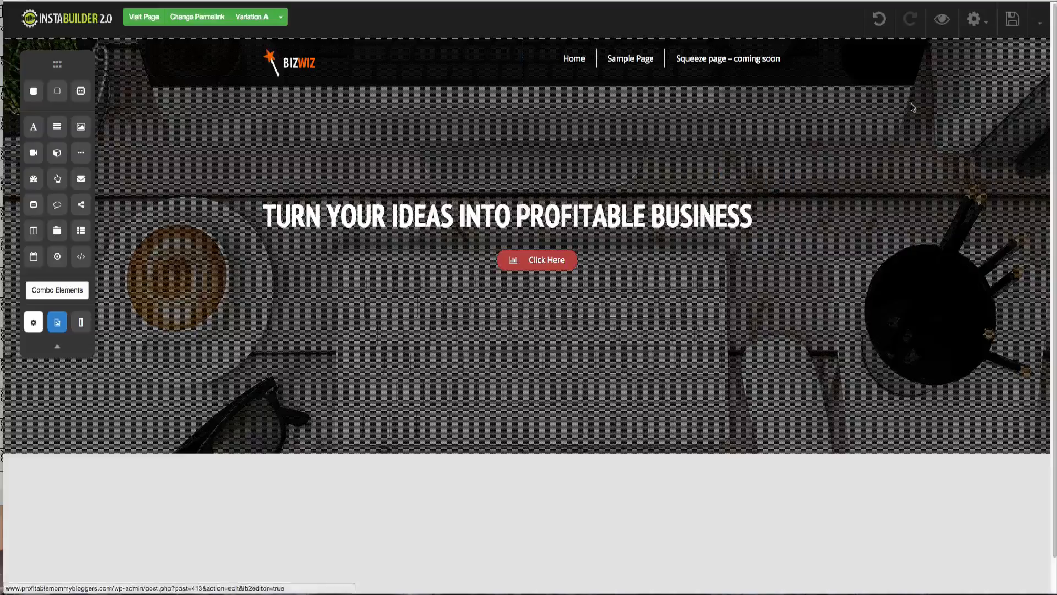
# - Recheck the button's settings and delete the button from below the headline
pyautogui.moveTo(566, 259)
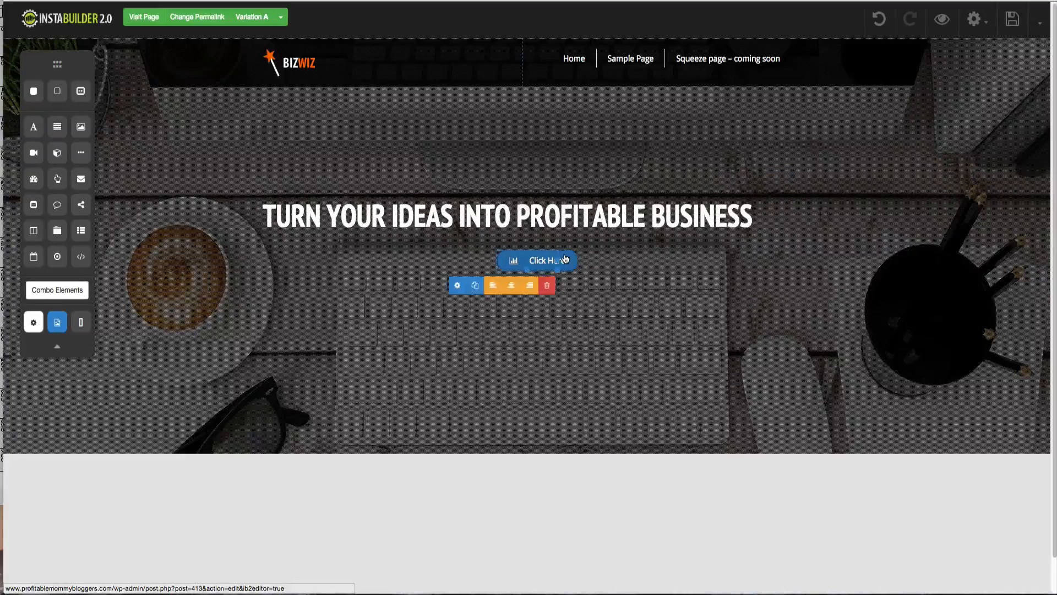
pyautogui.click(456, 285)
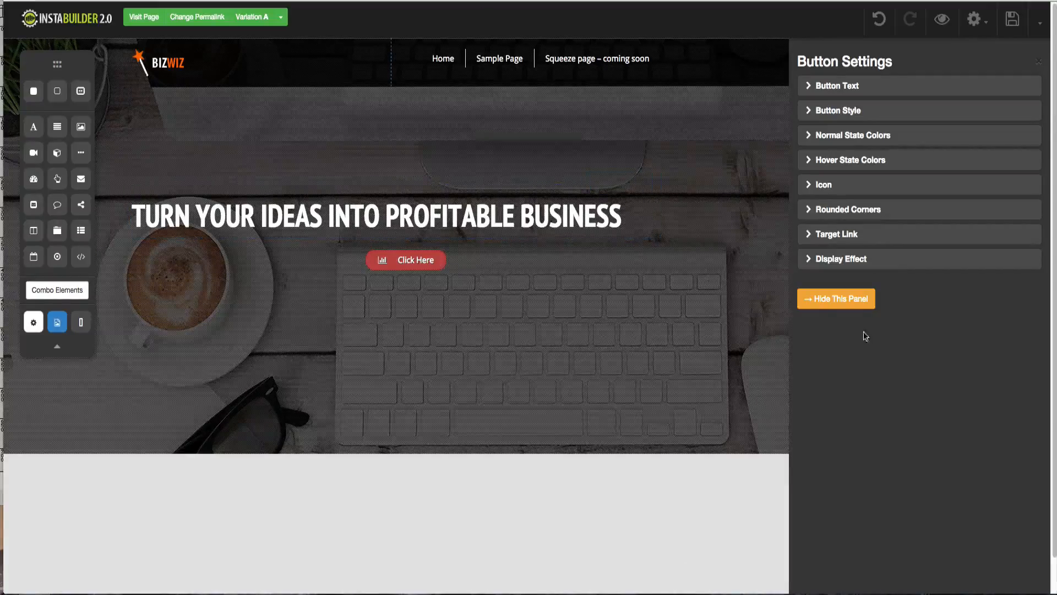
pyautogui.click(839, 300)
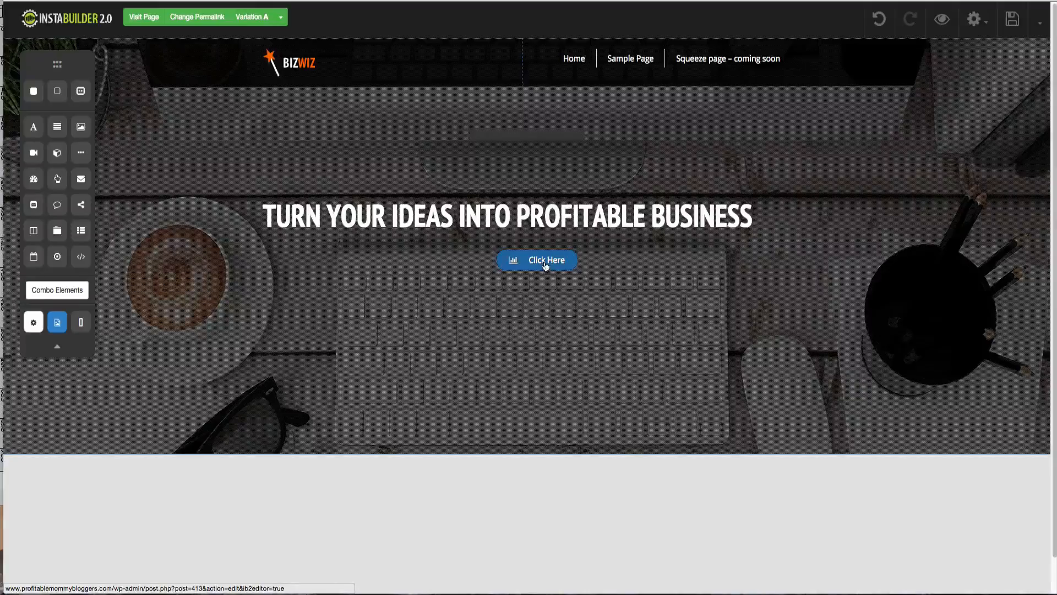
pyautogui.moveTo(546, 267)
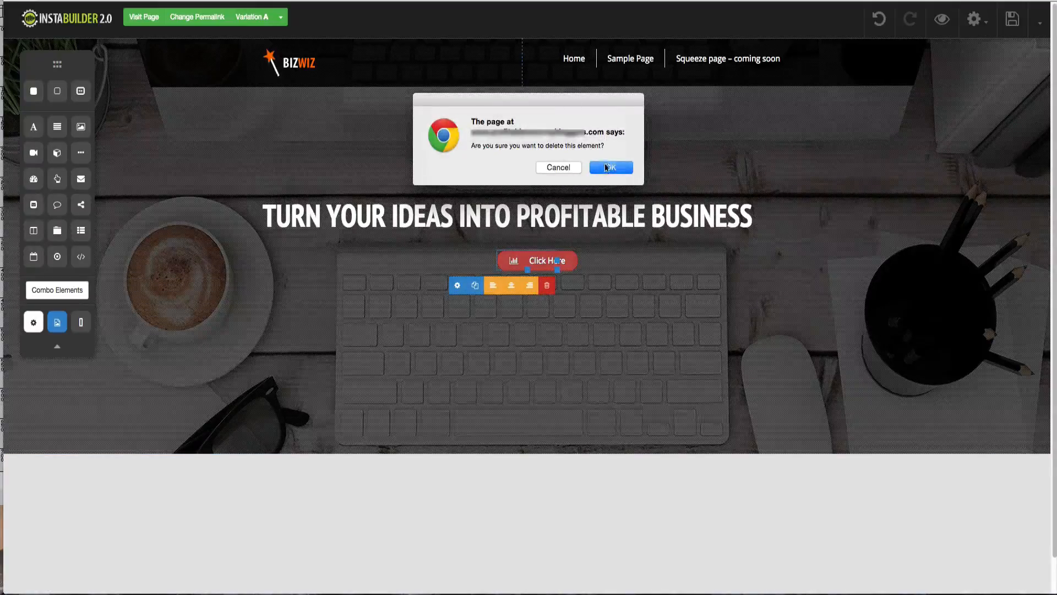
pyautogui.click(606, 168)
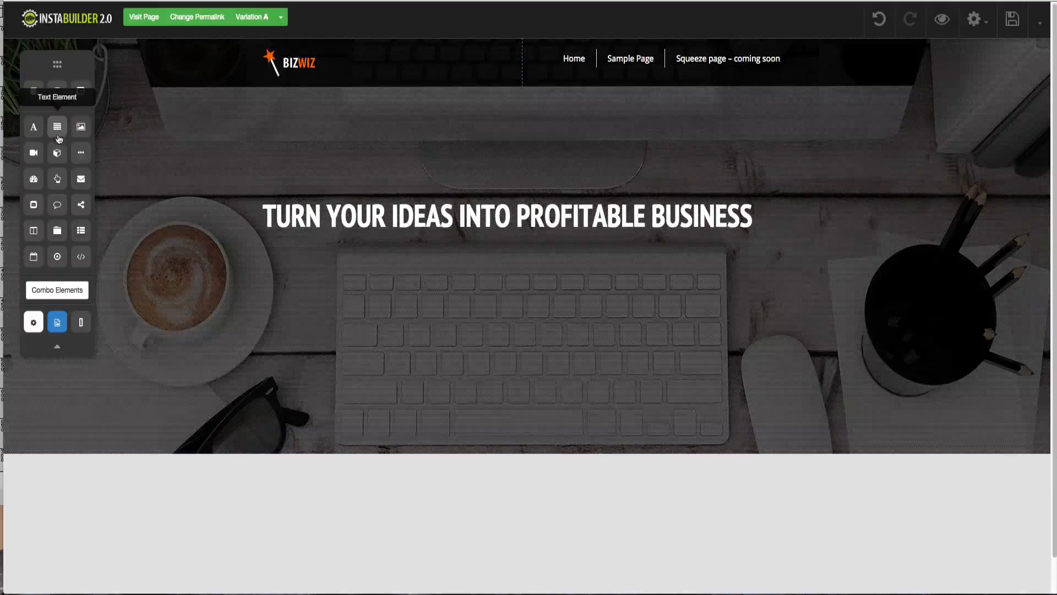
# - Add an image below the headline using header-cta.png from the media library and close its settings
pyautogui.moveTo(81, 127); pyautogui.dragTo(465, 268)
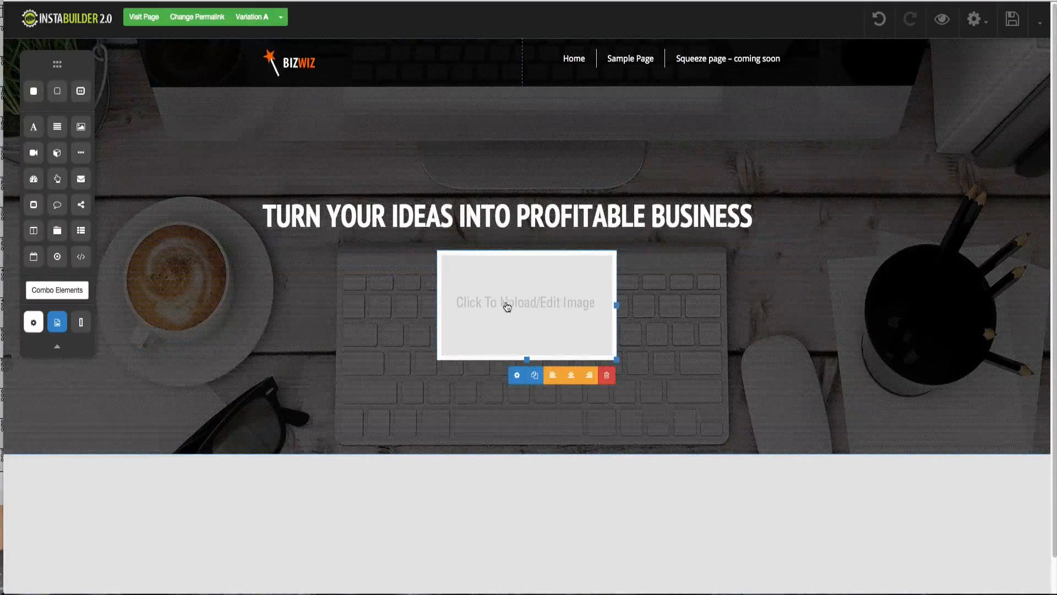
pyautogui.click(518, 376)
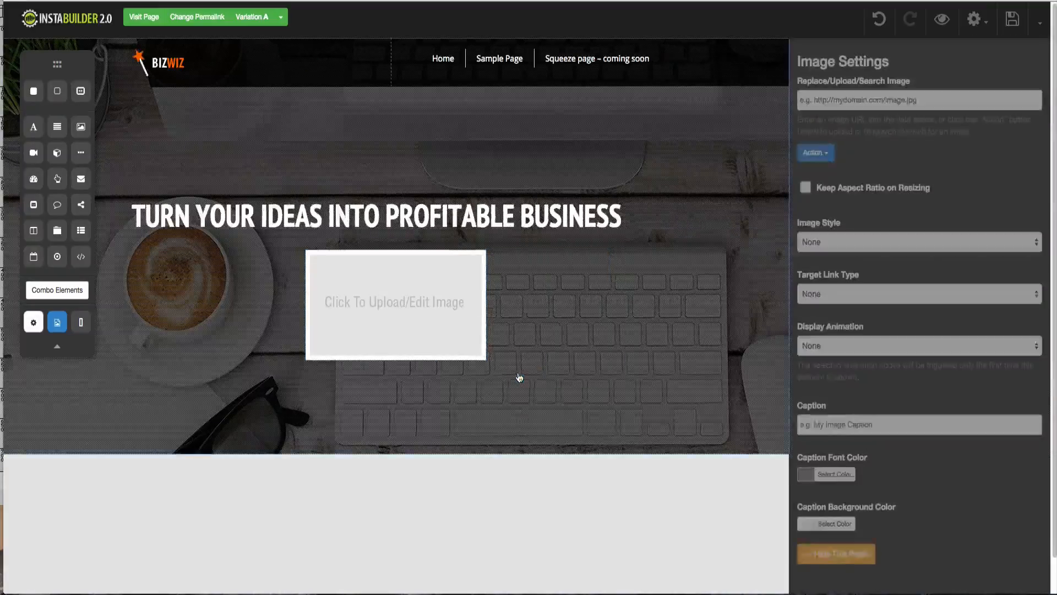
pyautogui.click(814, 152)
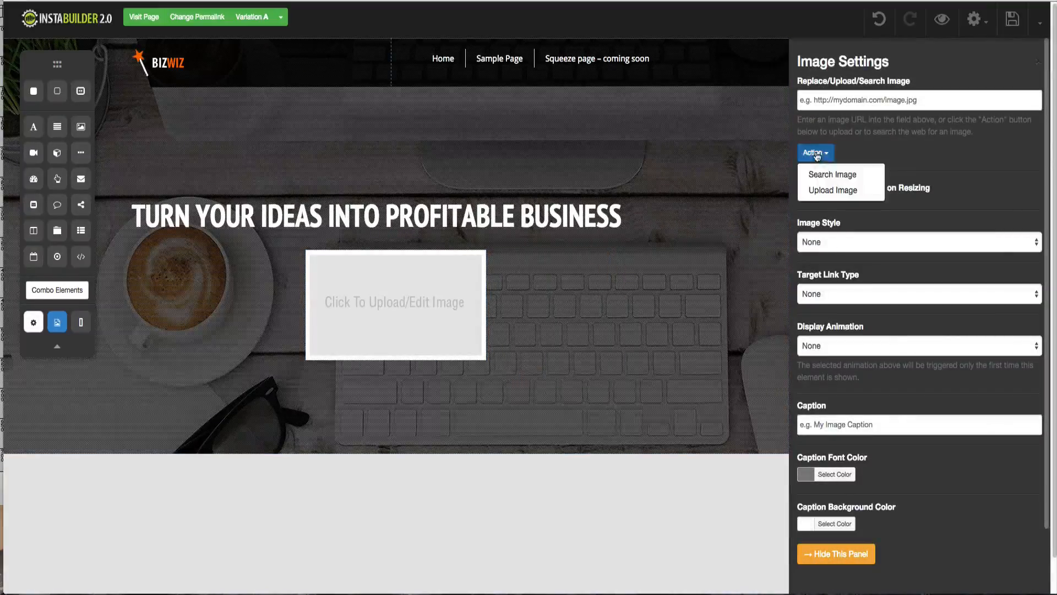
pyautogui.click(821, 191)
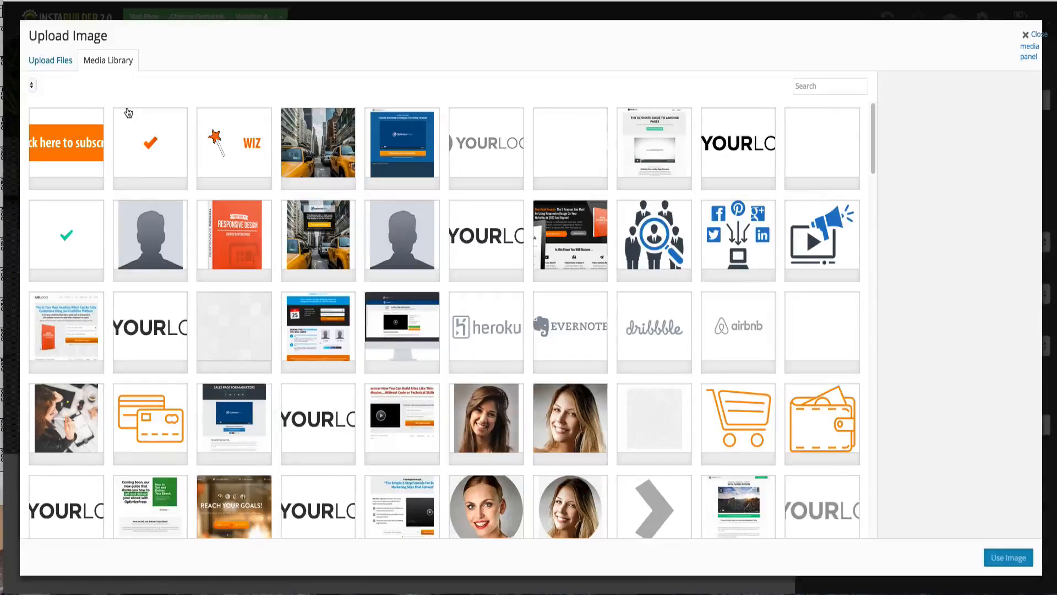
pyautogui.scroll(-20, 160, 182)
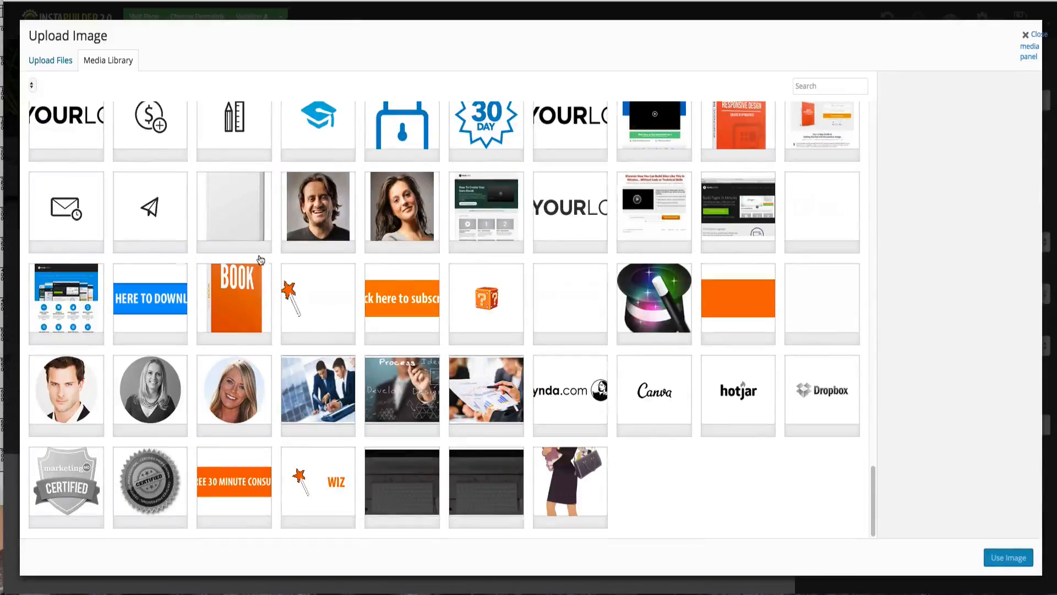
pyautogui.click(223, 468)
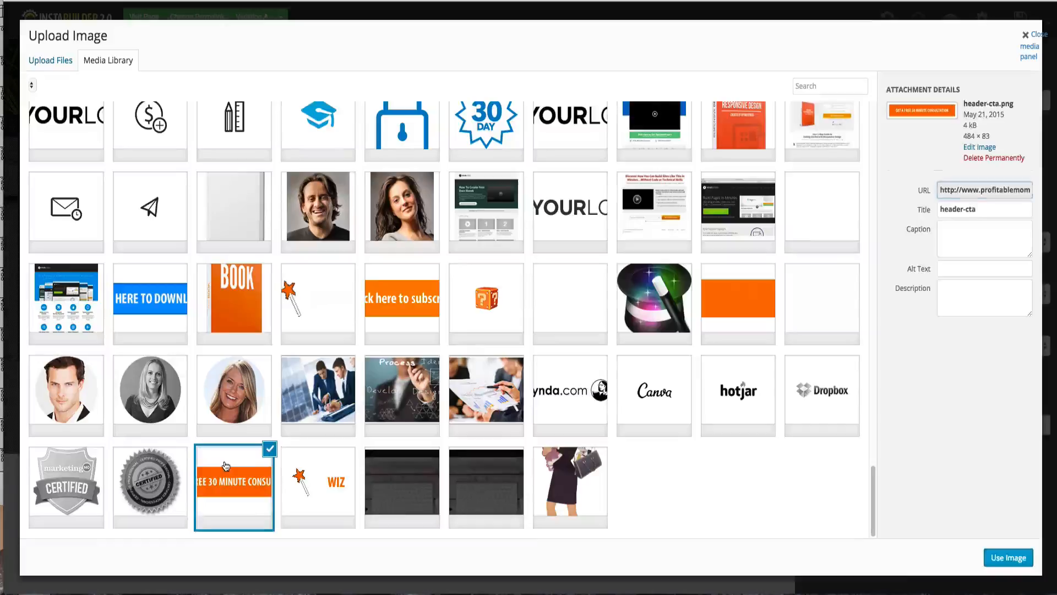
pyautogui.click(986, 557)
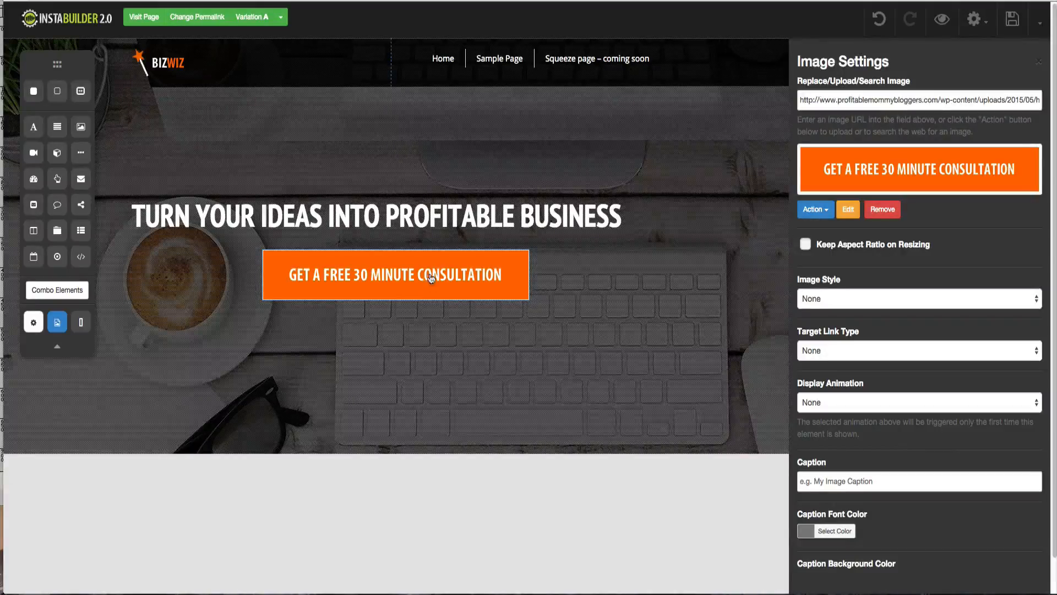
pyautogui.click(1039, 63)
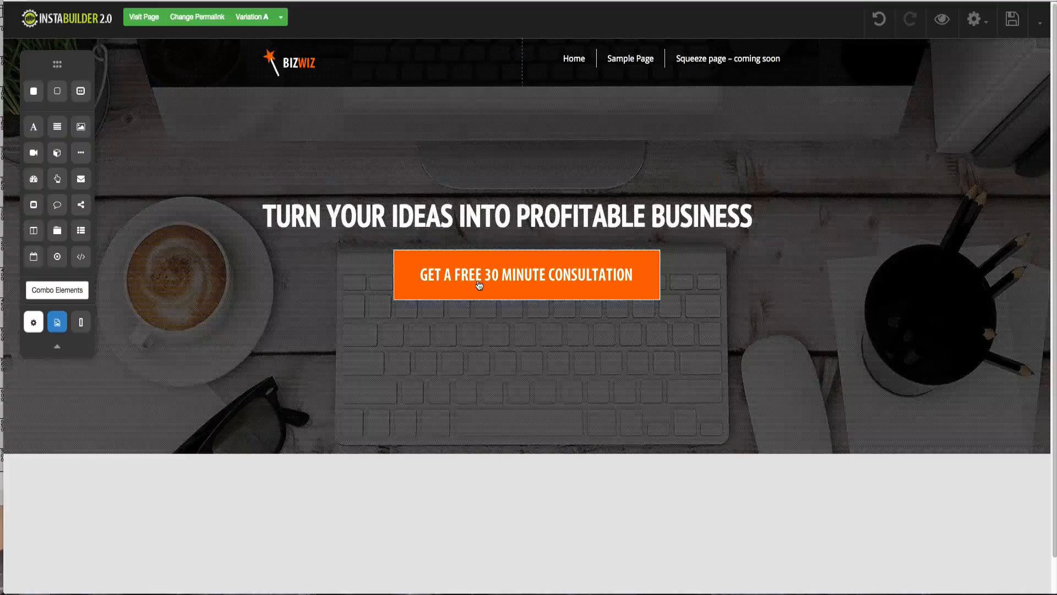
# - Look through the consultation image's style, link, animation and caption settings without changing them
pyautogui.click(477, 280)
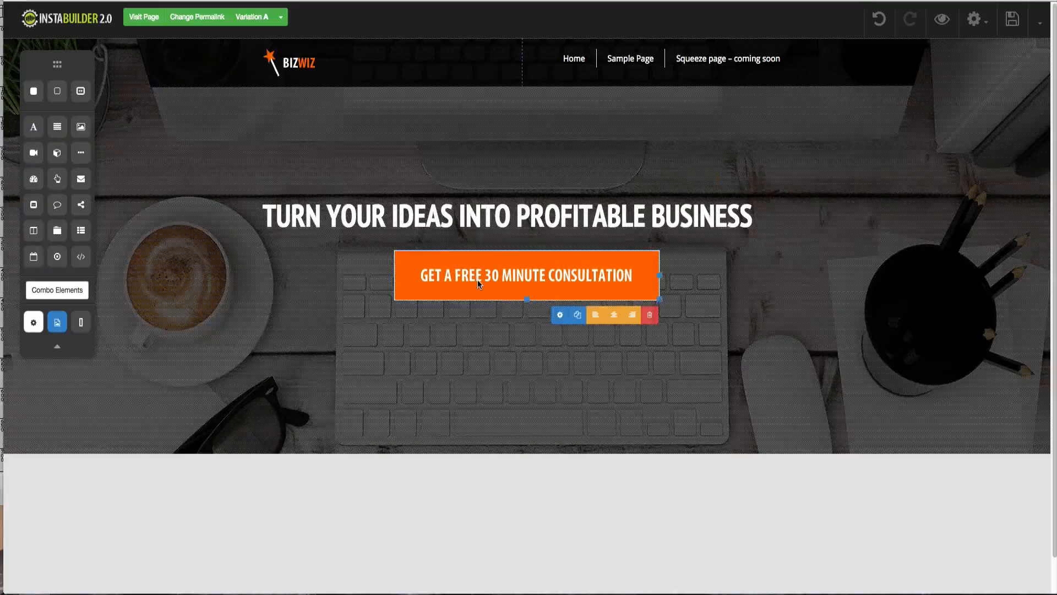
pyautogui.click(559, 316)
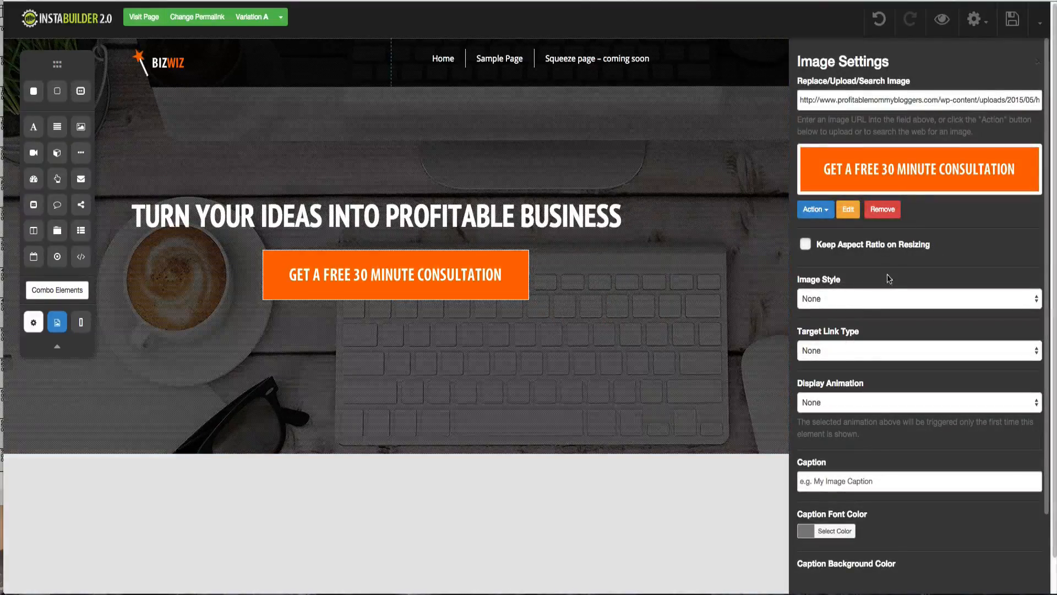
pyautogui.scroll(-2, 840, 338)
pyautogui.scroll(2, 841, 338)
pyautogui.click(1037, 66)
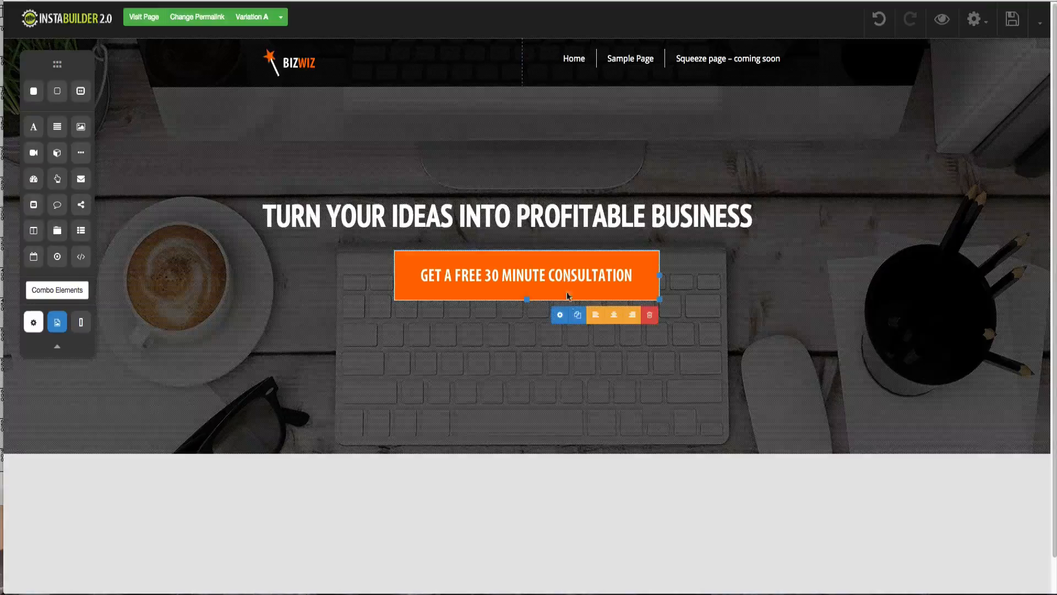
pyautogui.click(568, 315)
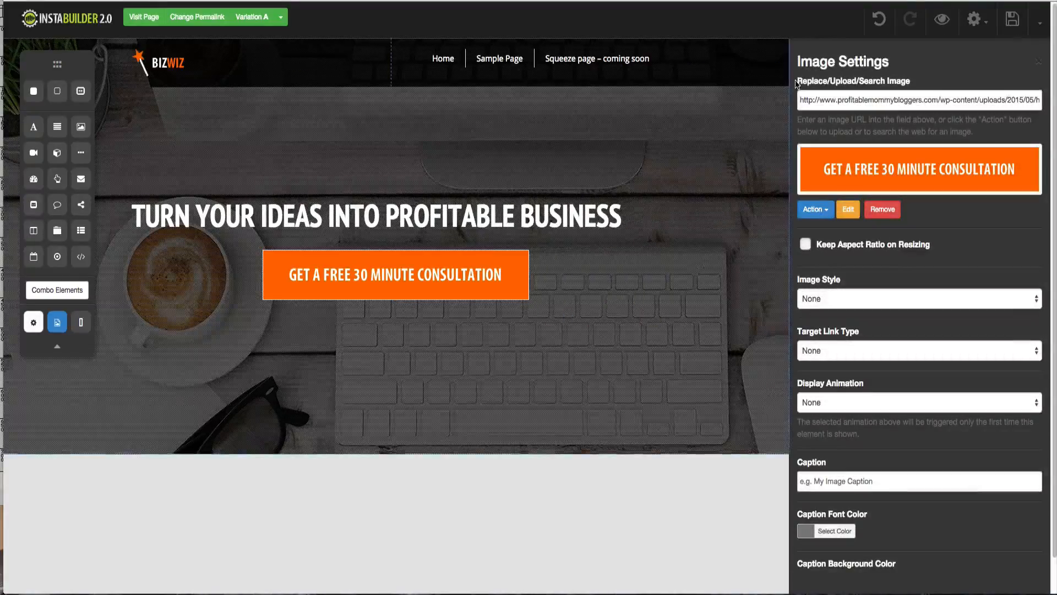
pyautogui.click(1043, 63)
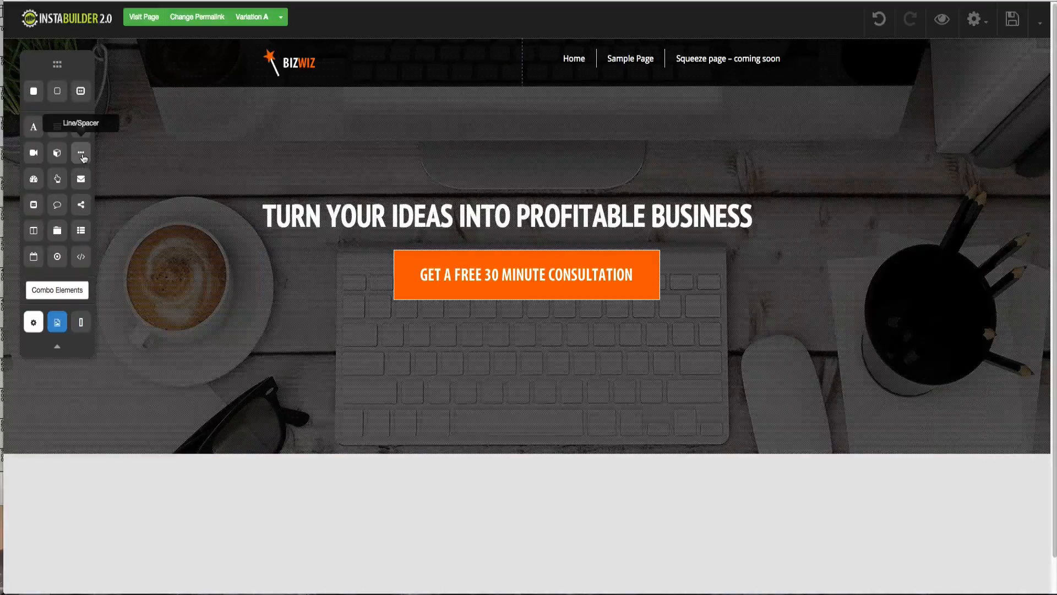
# - Insert a line/spacer between the headline and the consultation image and set its spacing to 28 px
pyautogui.moveTo(81, 154); pyautogui.dragTo(471, 269)
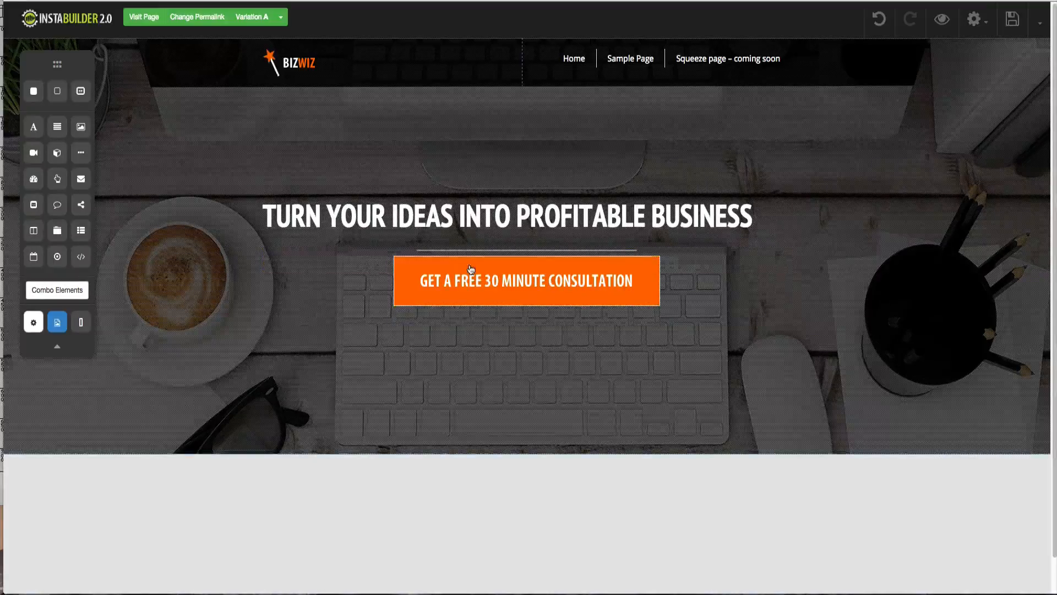
pyautogui.click(533, 252)
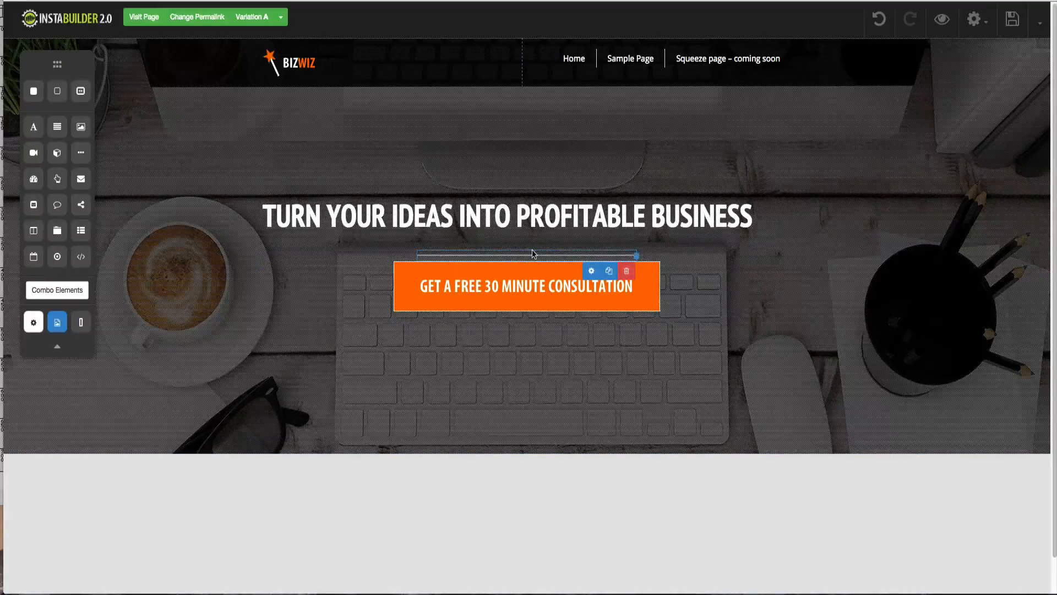
pyautogui.click(592, 270)
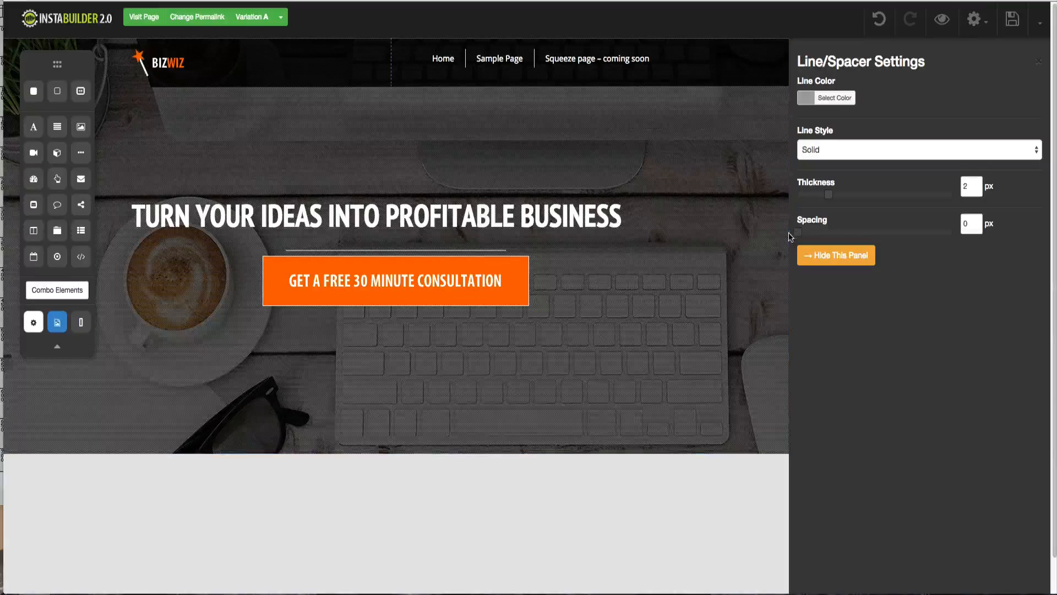
pyautogui.moveTo(796, 236); pyautogui.dragTo(831, 232)
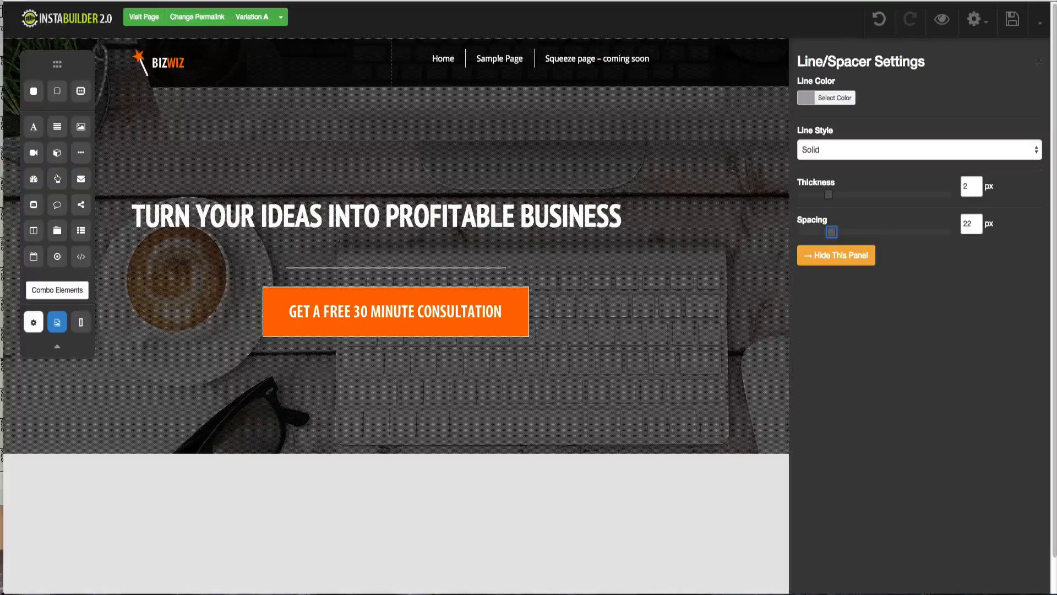
pyautogui.moveTo(833, 232); pyautogui.dragTo(846, 237)
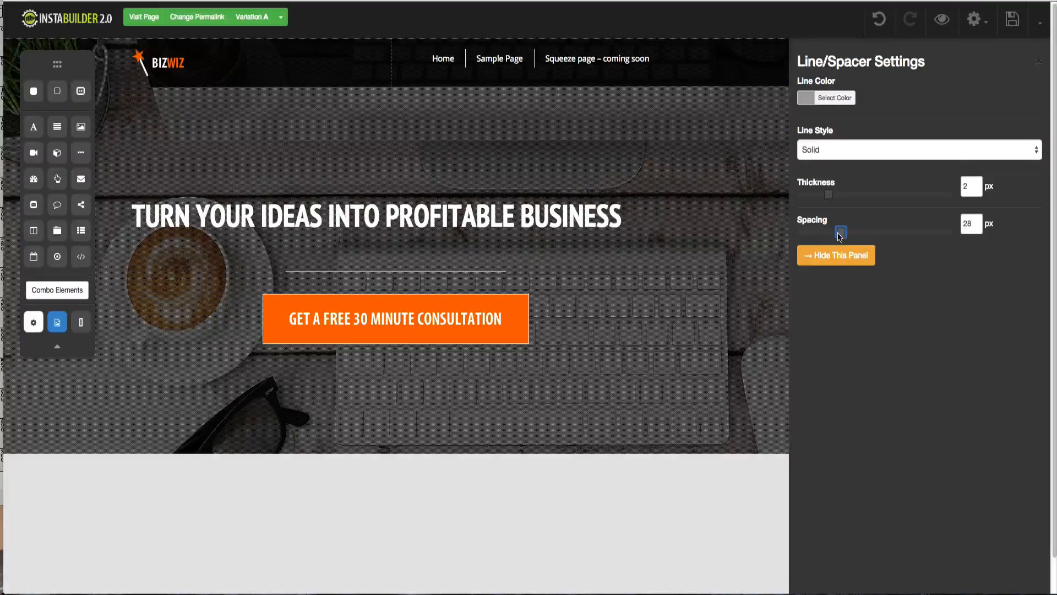
# - Set the spacer's line style to None so only the gap remains, and close its settings
pyautogui.click(822, 147)
pyautogui.click(824, 196)
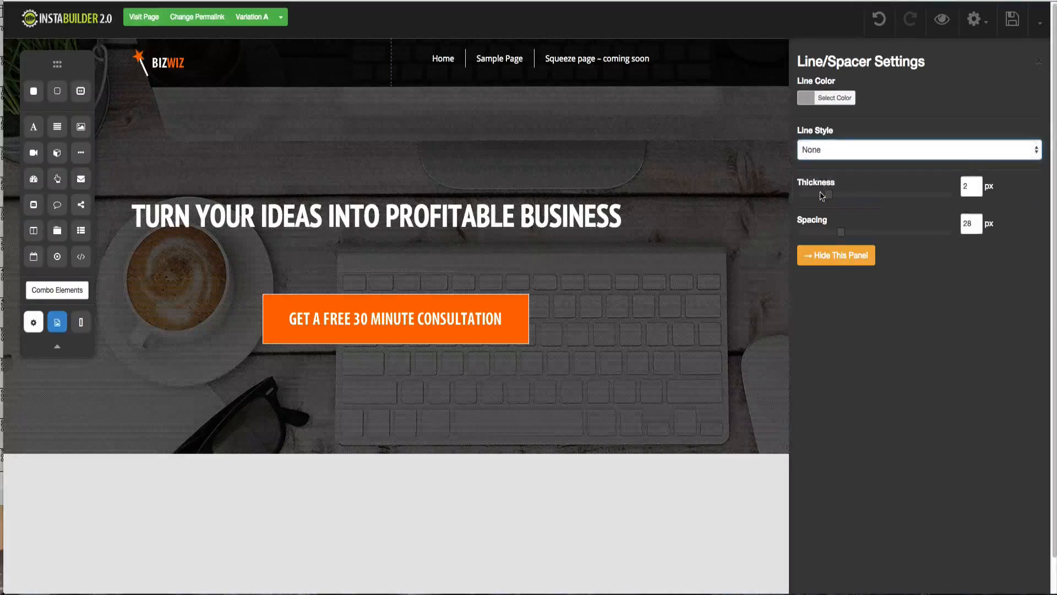
pyautogui.click(826, 256)
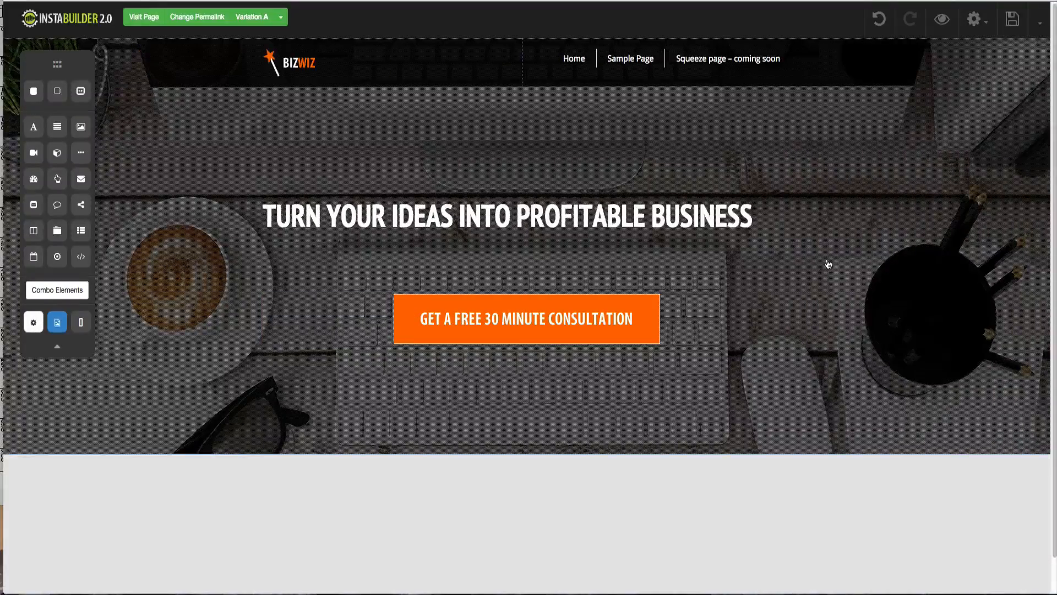
# - Save the page and open a preview of it
pyautogui.click(1012, 20)
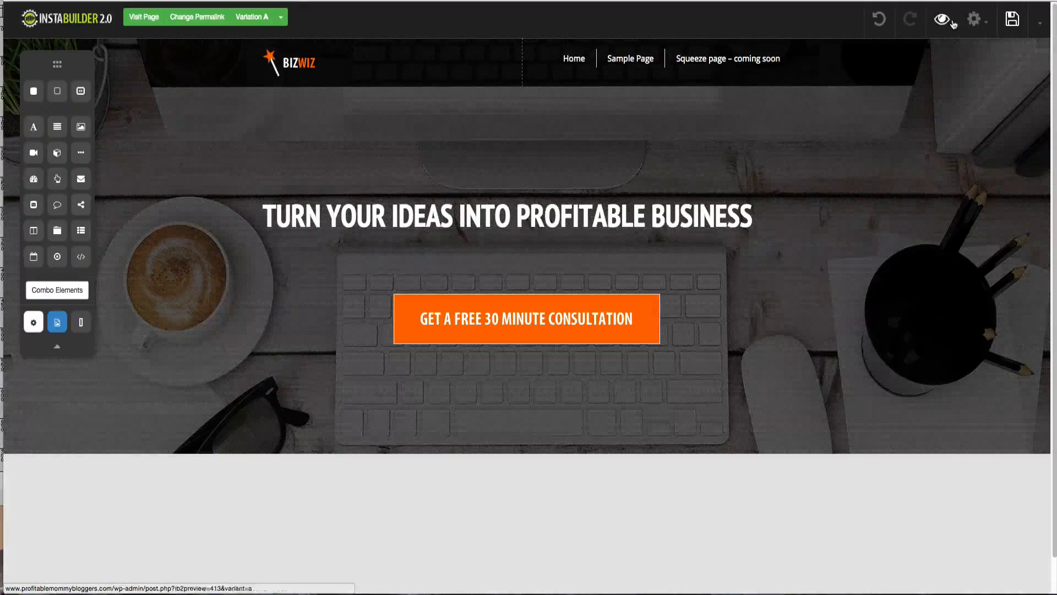
pyautogui.click(942, 20)
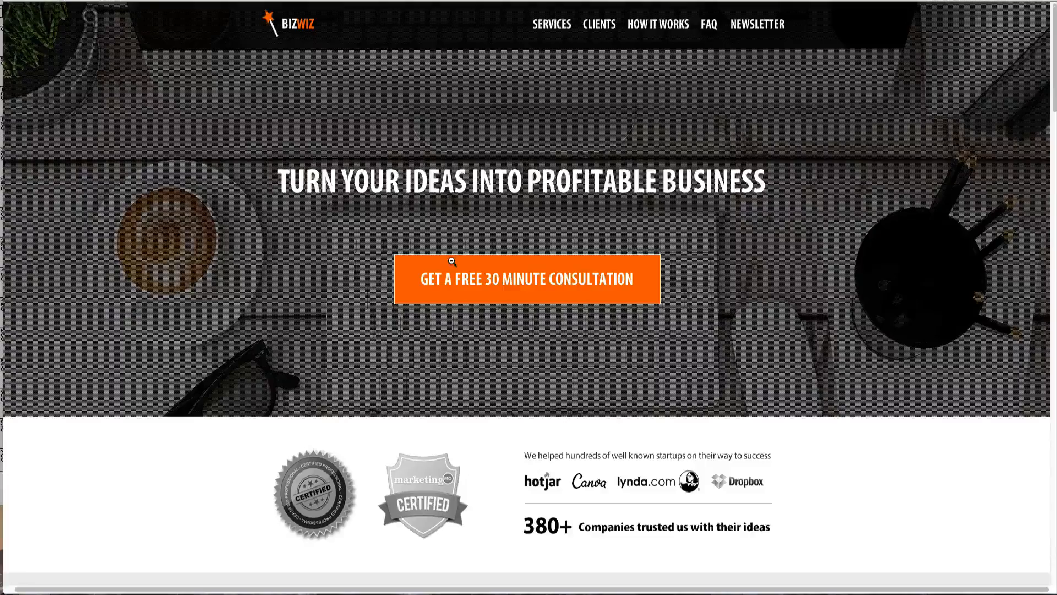
# - Check the reference landing page design, and try out an empty wide section below the hero before deleting it
pyautogui.scroll(-2, 452, 261)
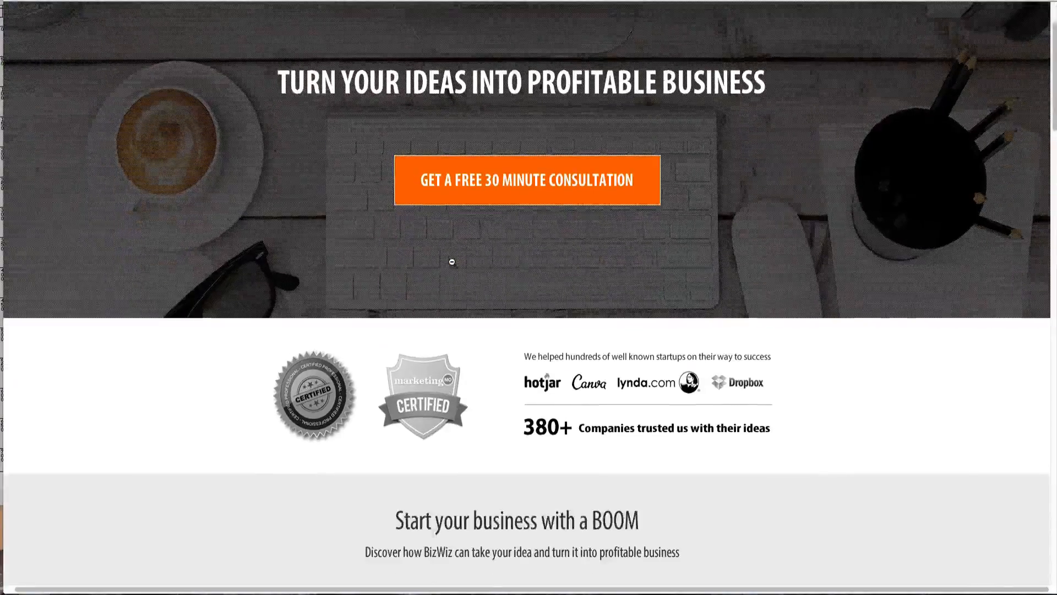
pyautogui.scroll(1, 430, 391)
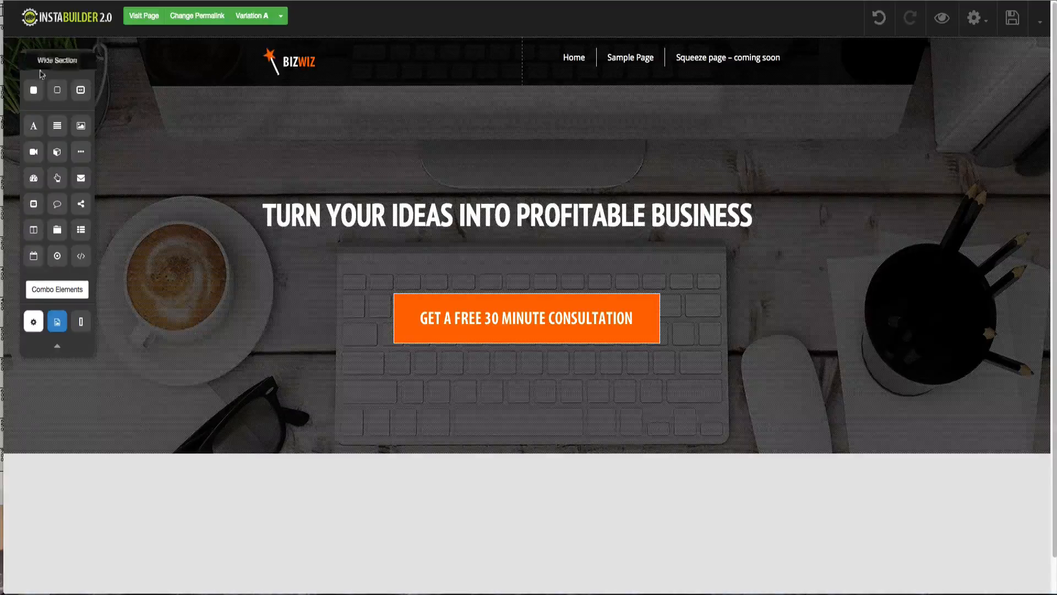
pyautogui.moveTo(61, 97); pyautogui.dragTo(219, 482)
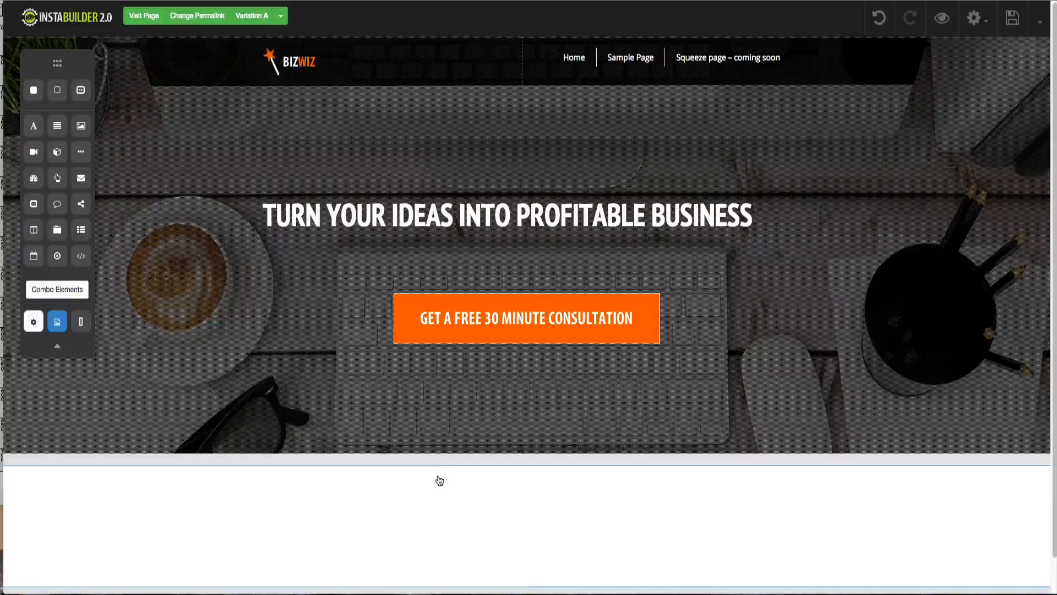
pyautogui.scroll(-1, 834, 507)
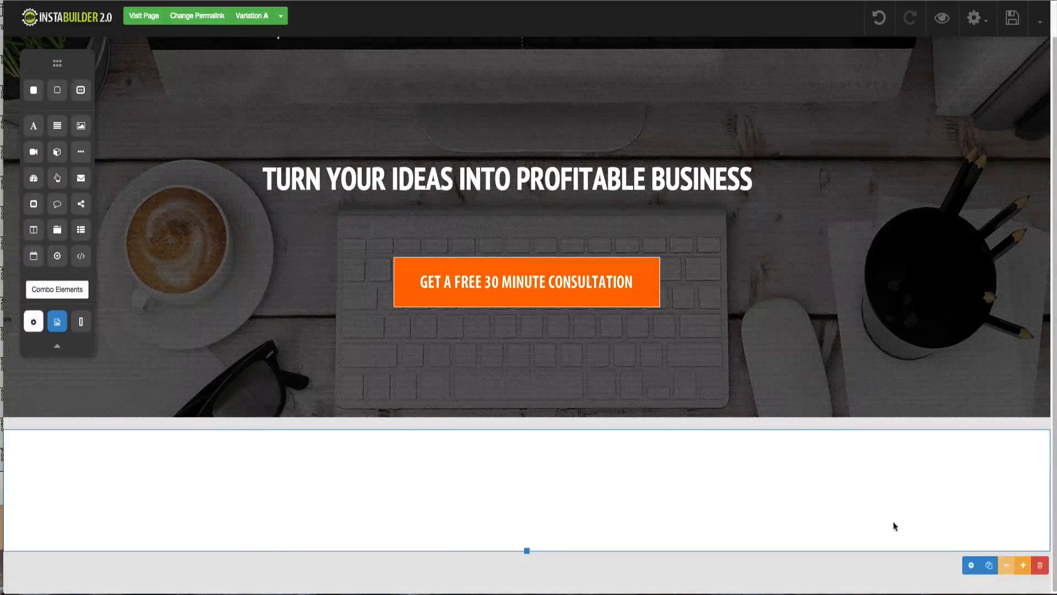
pyautogui.click(1041, 567)
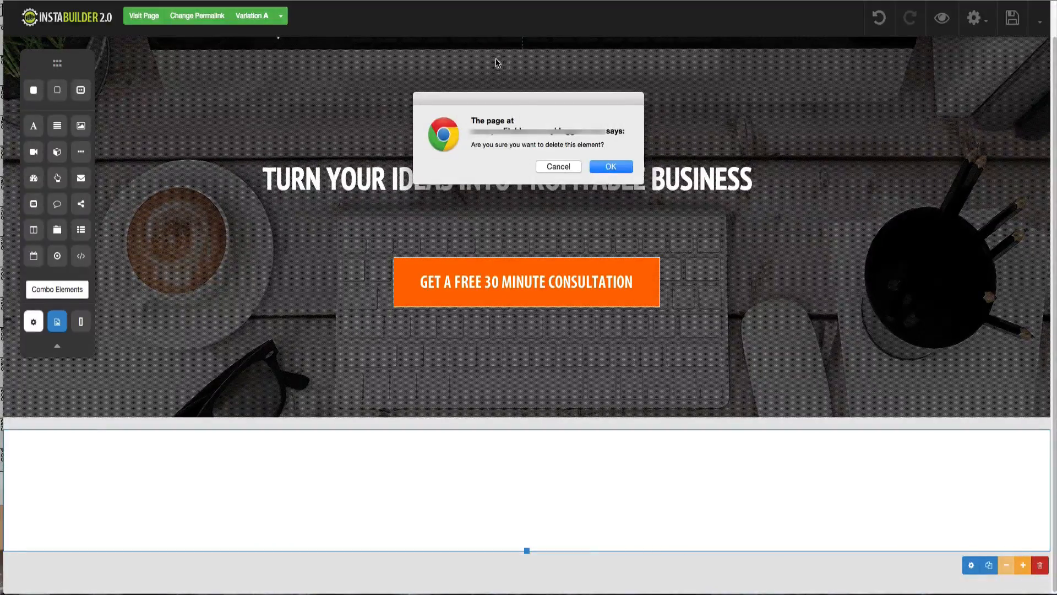
pyautogui.click(627, 171)
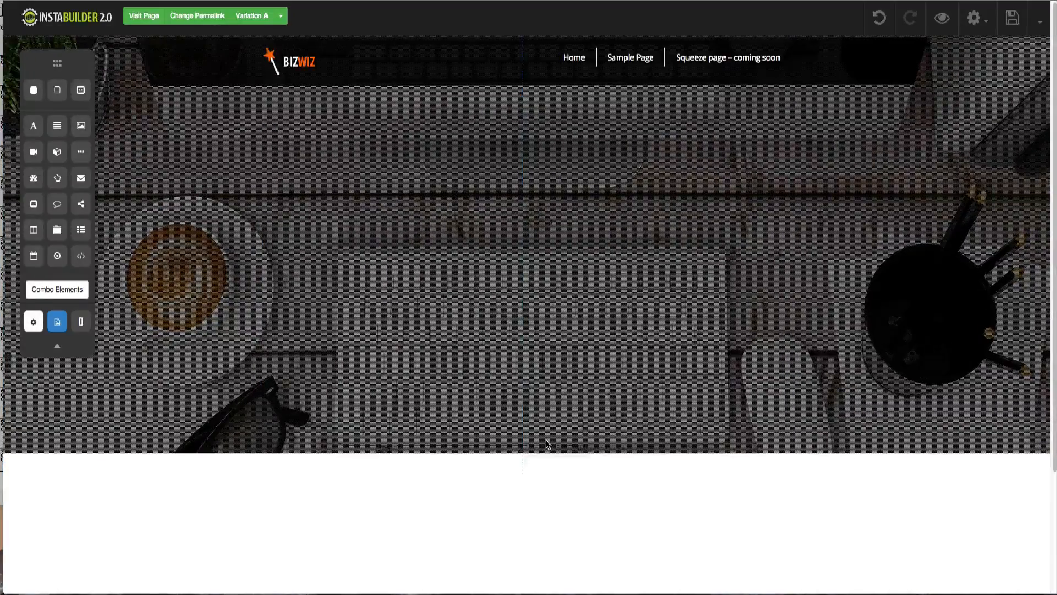
# - Undo the last change, redo it and undo it again to bring back the hero's headline and button
pyautogui.scroll(-3, 548, 444)
pyautogui.scroll(3, 548, 444)
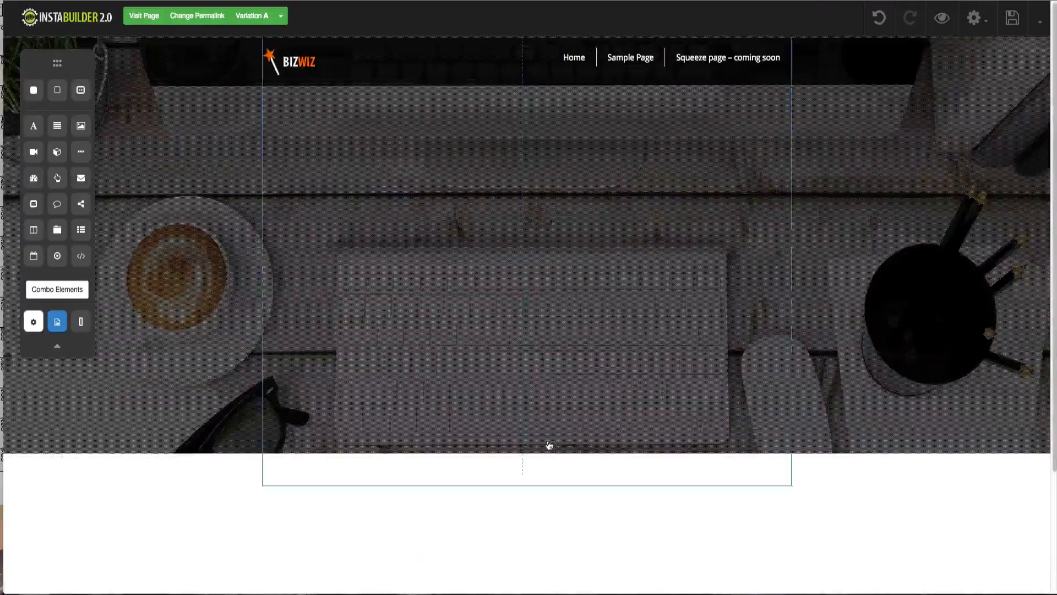
pyautogui.click(879, 18)
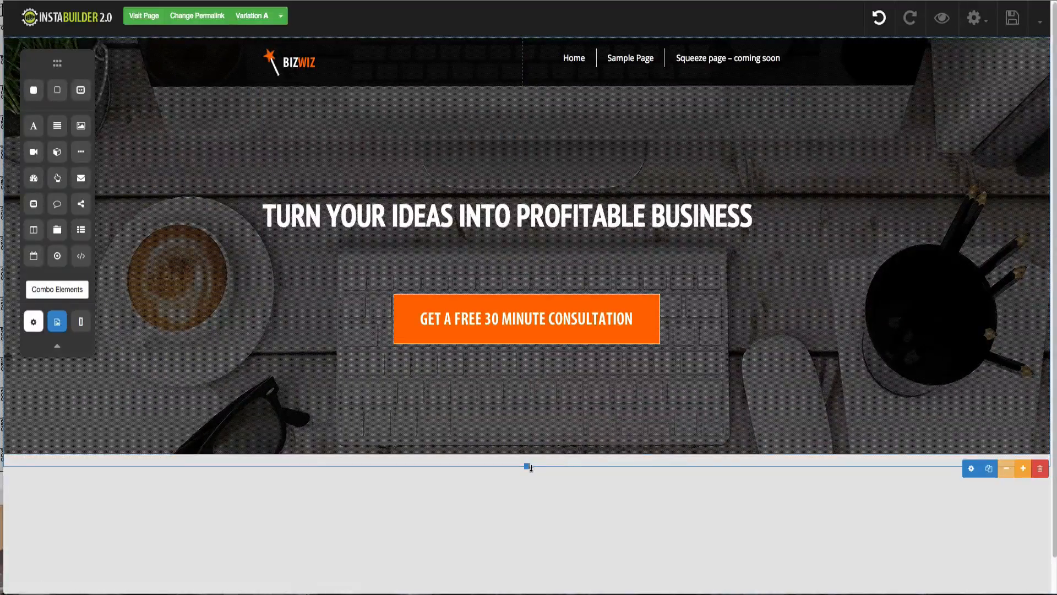
pyautogui.press('super+shift+z')
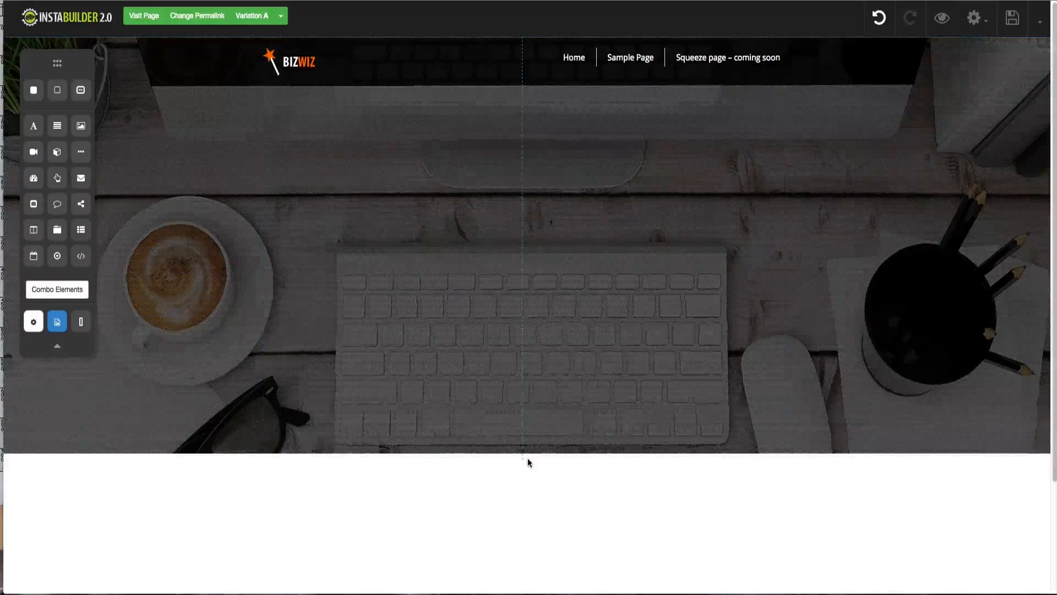
pyautogui.click(879, 22)
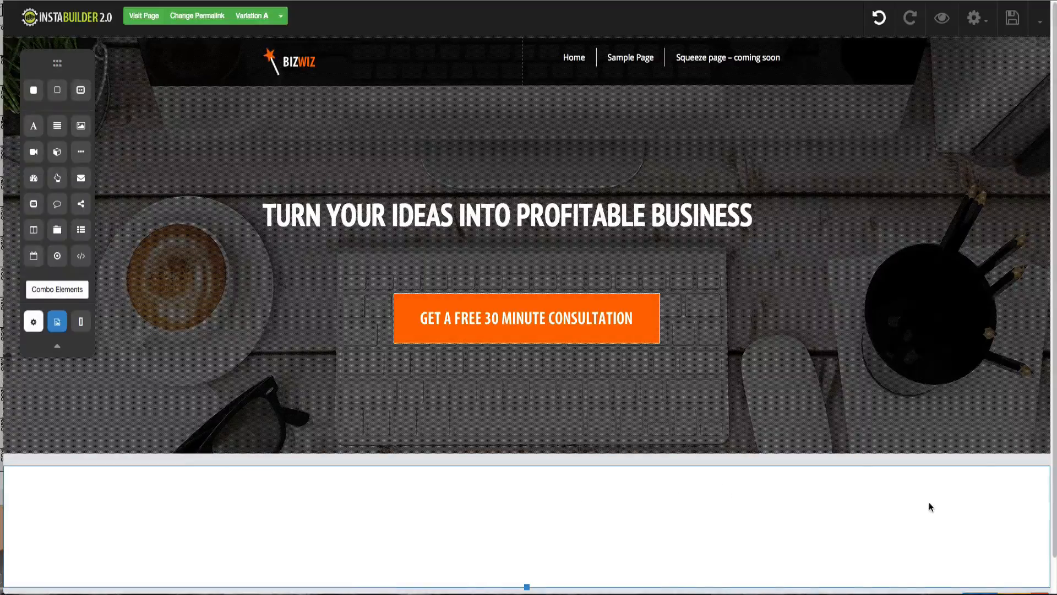
# - Delete the empty wide section below the hero section
pyautogui.scroll(-2, 963, 529)
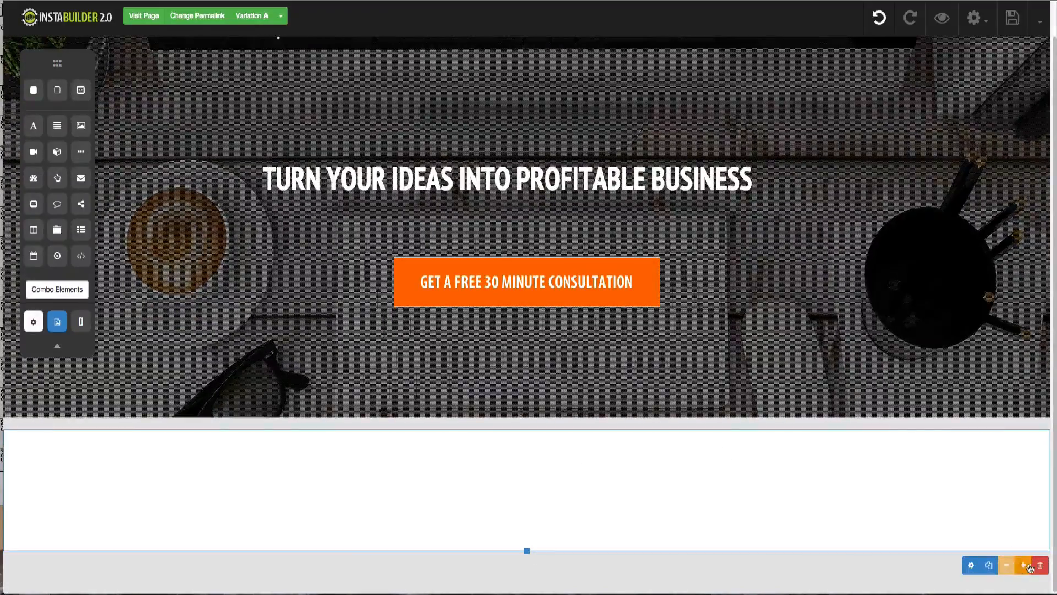
pyautogui.click(1040, 565)
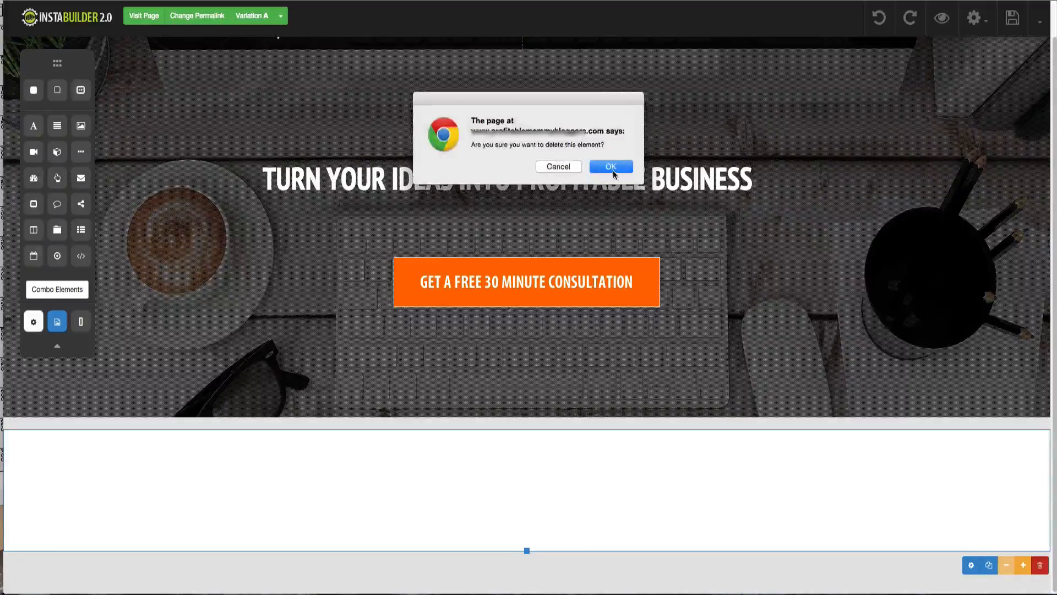
pyautogui.click(614, 173)
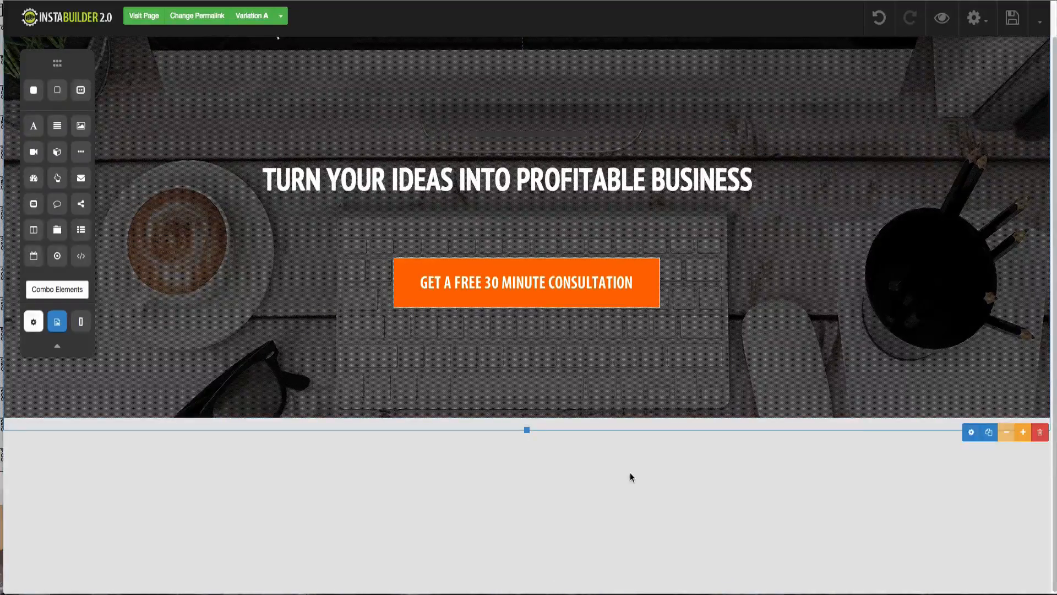
# - Review the hero section's Margin & Padding and Background Color settings without altering them
pyautogui.click(970, 432)
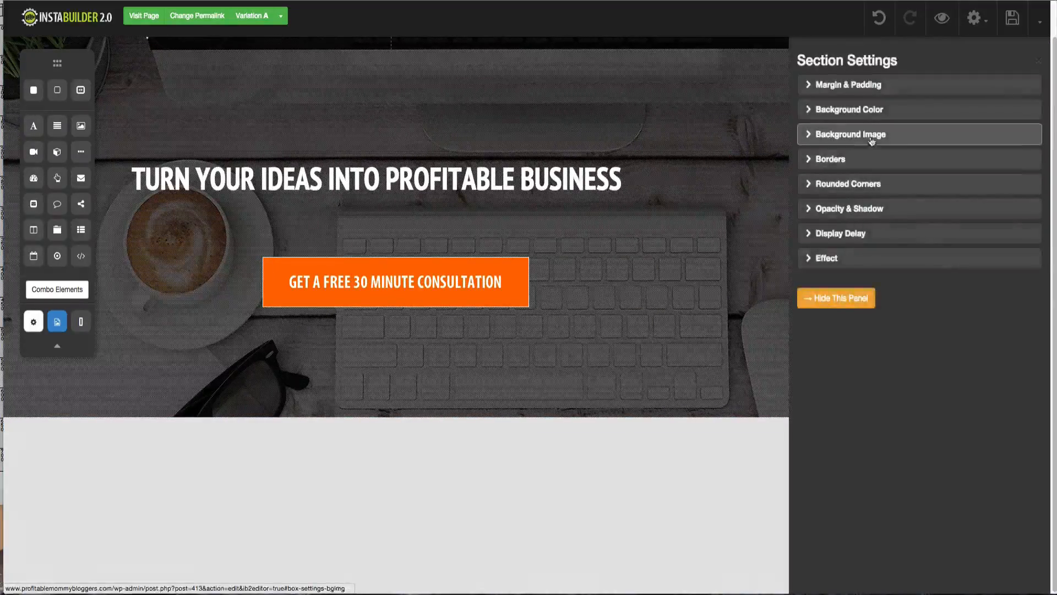
pyautogui.click(867, 86)
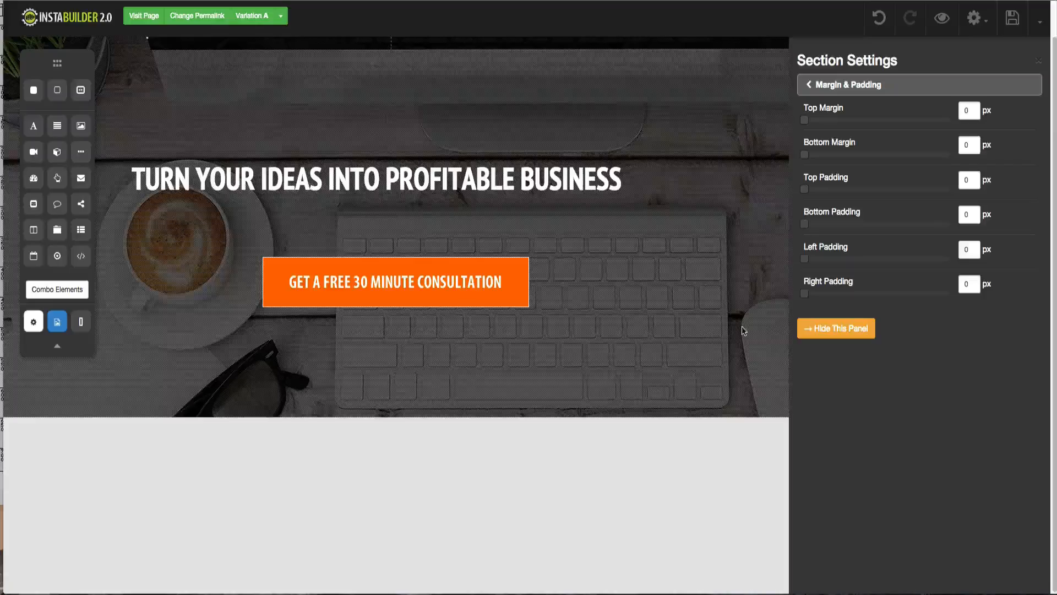
pyautogui.click(814, 329)
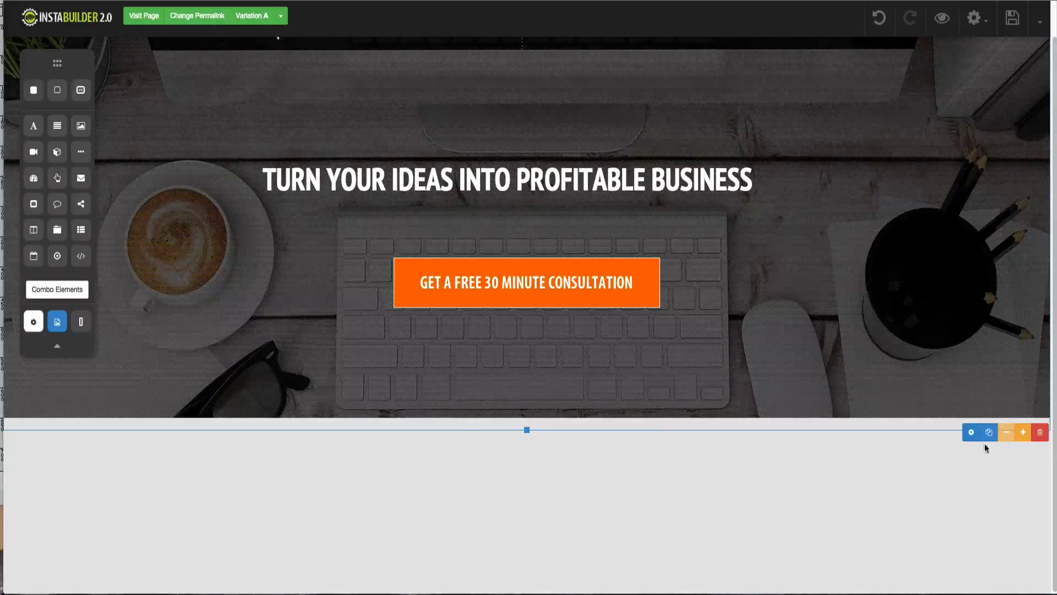
pyautogui.click(972, 432)
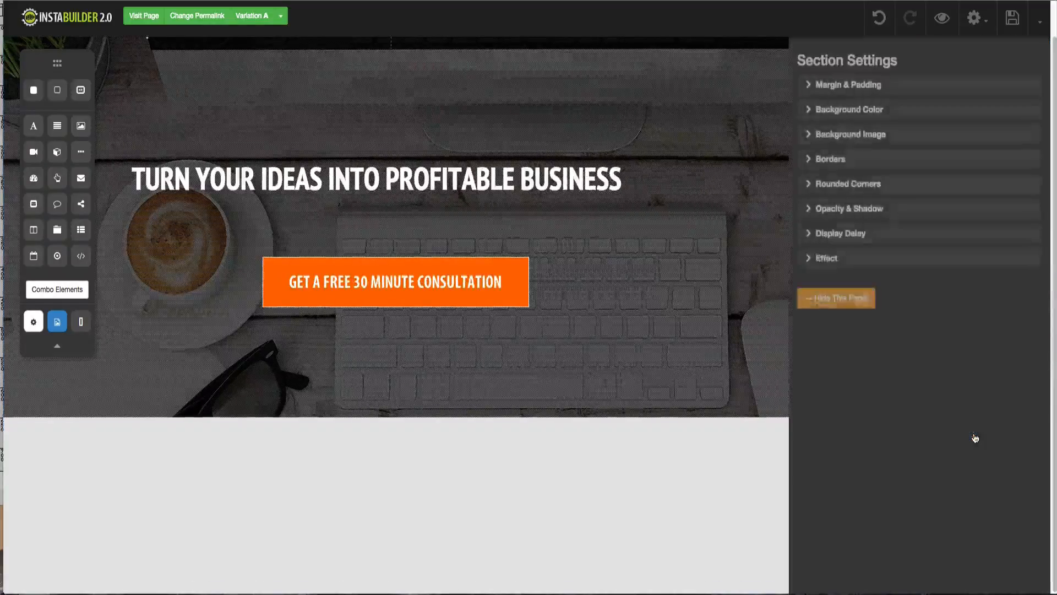
pyautogui.click(854, 116)
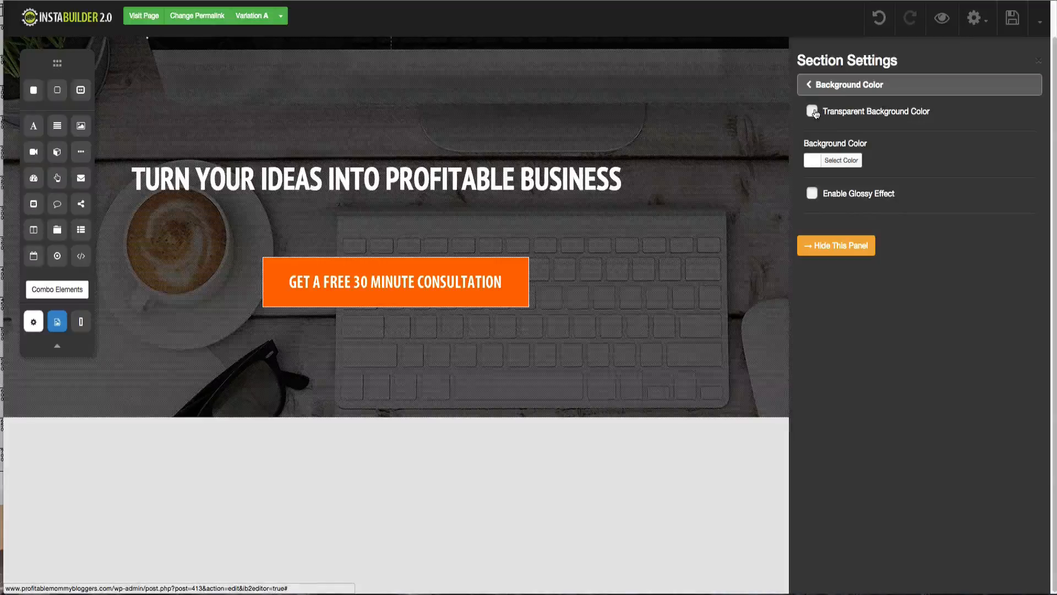
pyautogui.click(815, 161)
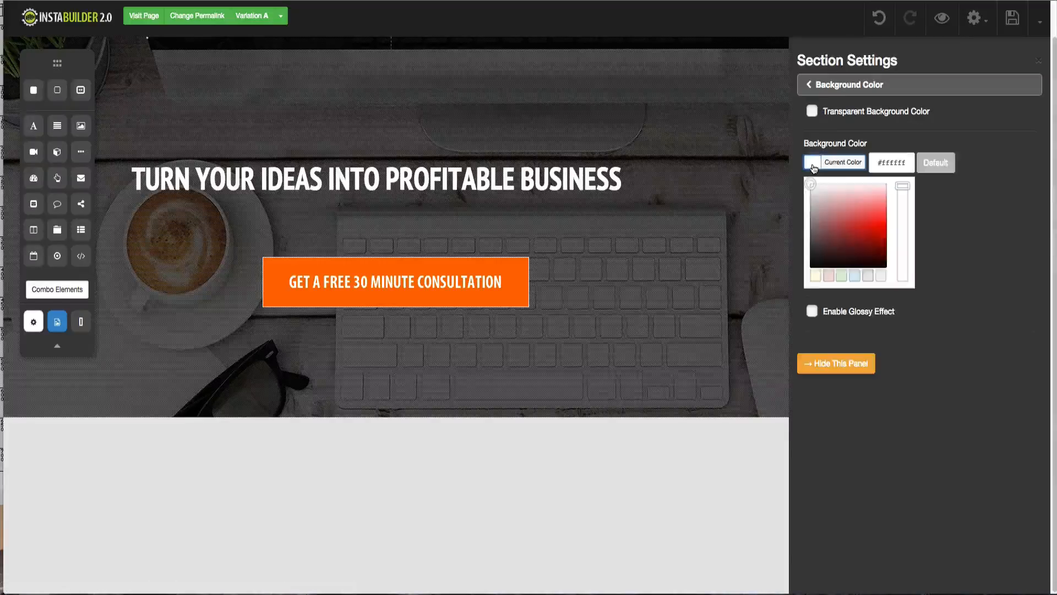
pyautogui.click(962, 207)
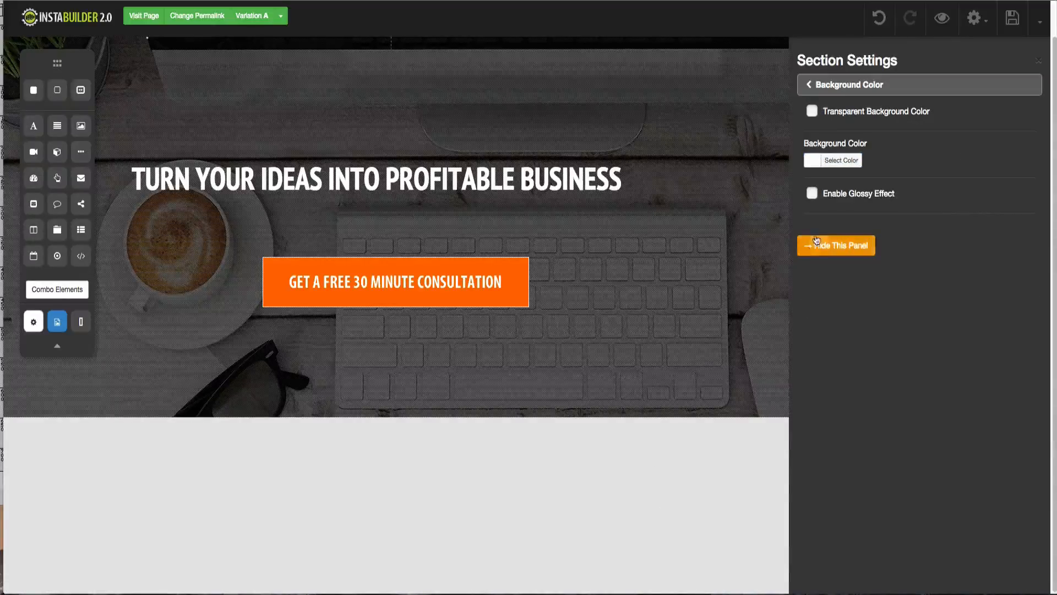
pyautogui.click(840, 246)
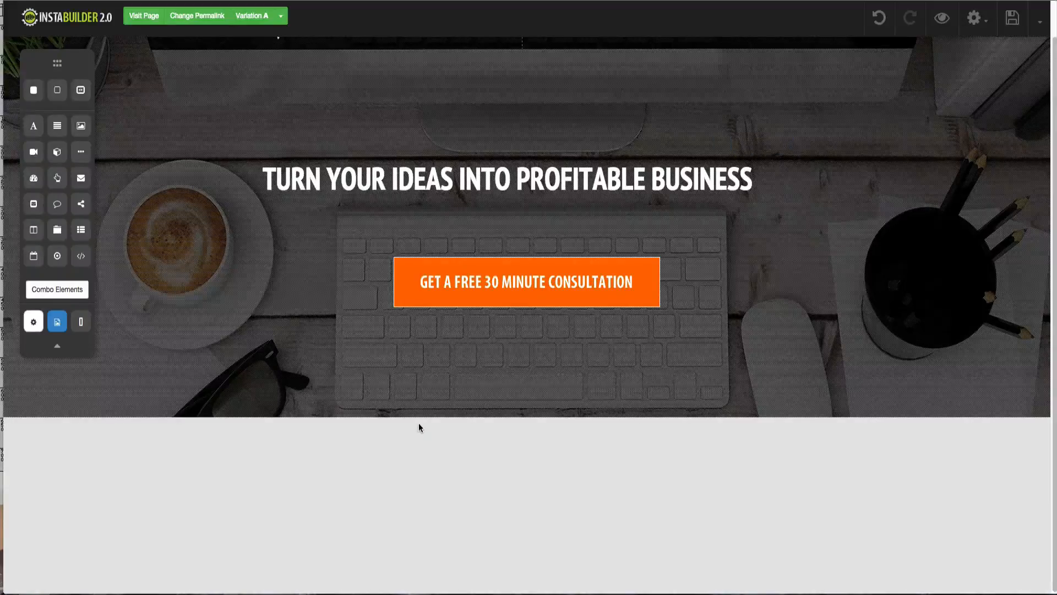
# - Slightly adjust the hero section's height and add an empty wide section directly below it
pyautogui.click(657, 390)
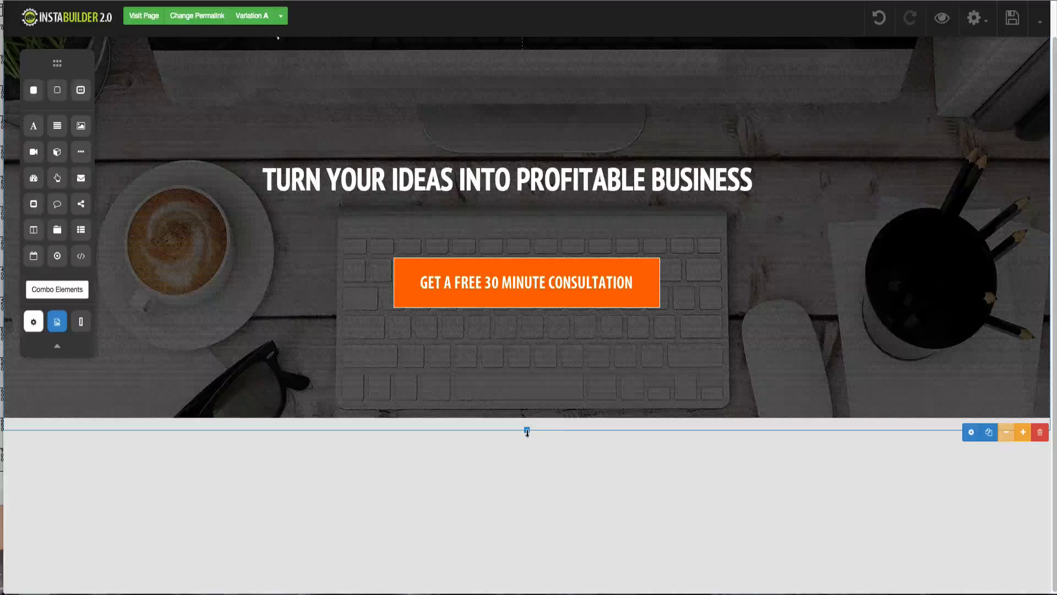
pyautogui.moveTo(527, 429)
pyautogui.mouseDown()
pyautogui.moveTo(531, 501)
pyautogui.moveTo(531, 340)
pyautogui.moveTo(527, 487)
pyautogui.moveTo(526, 427)
pyautogui.mouseUp()
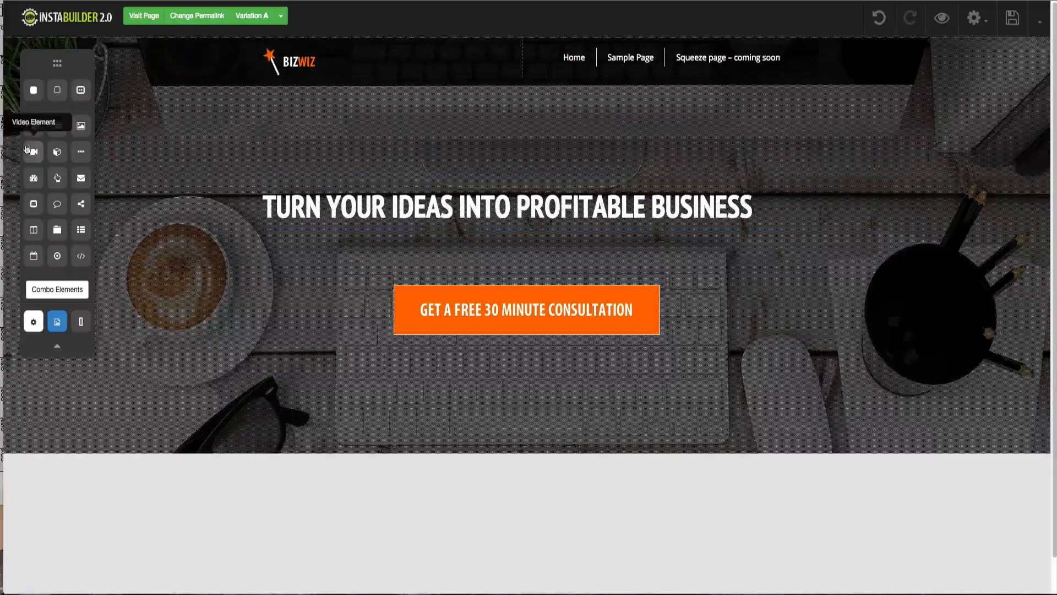
pyautogui.moveTo(56, 96); pyautogui.dragTo(213, 469)
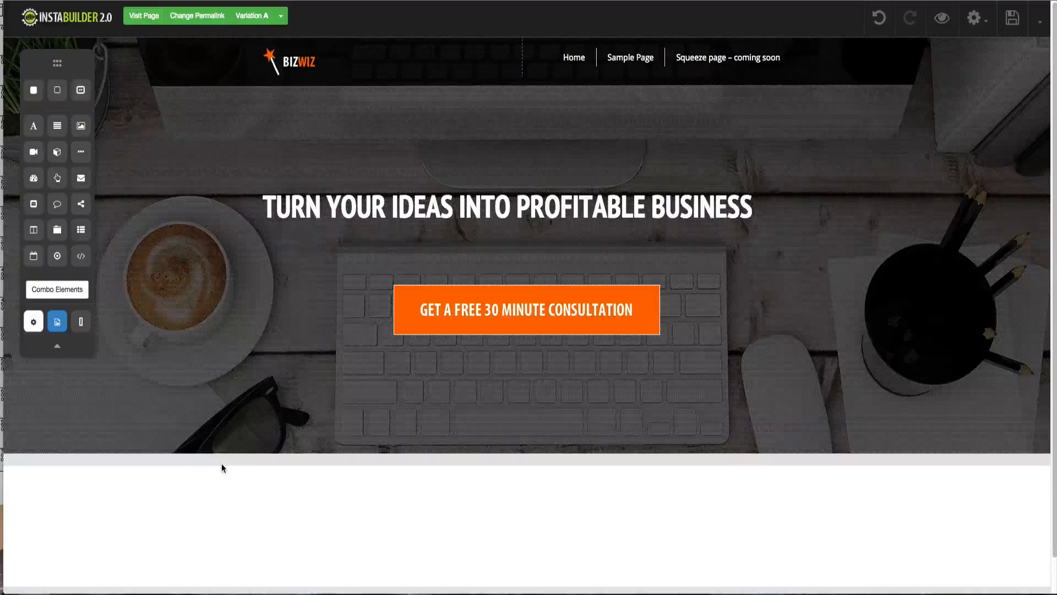
pyautogui.scroll(-1, 222, 464)
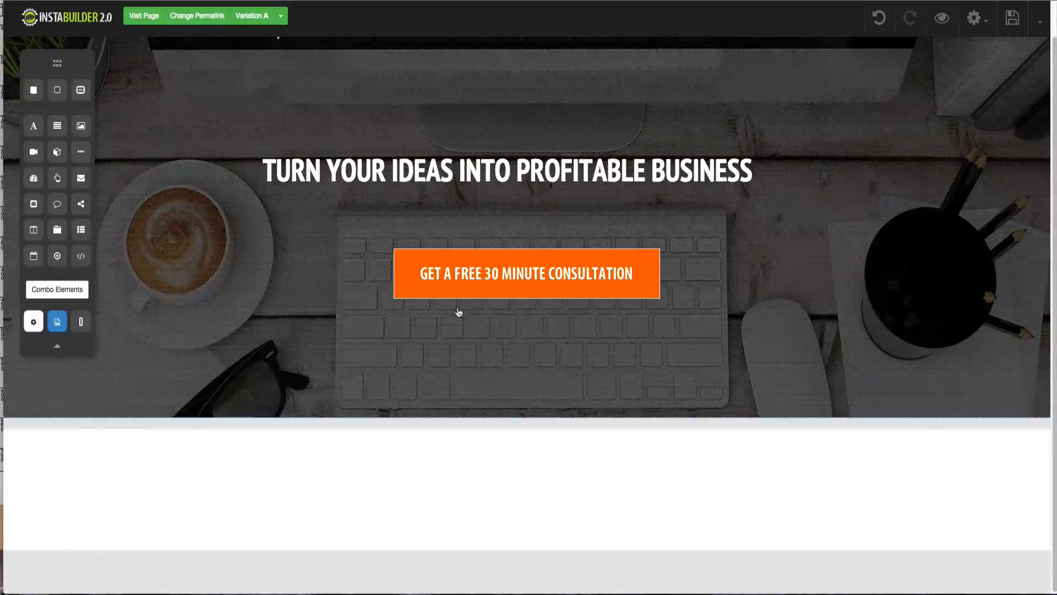
pyautogui.scroll(1, 459, 311)
pyautogui.scroll(-1, 459, 311)
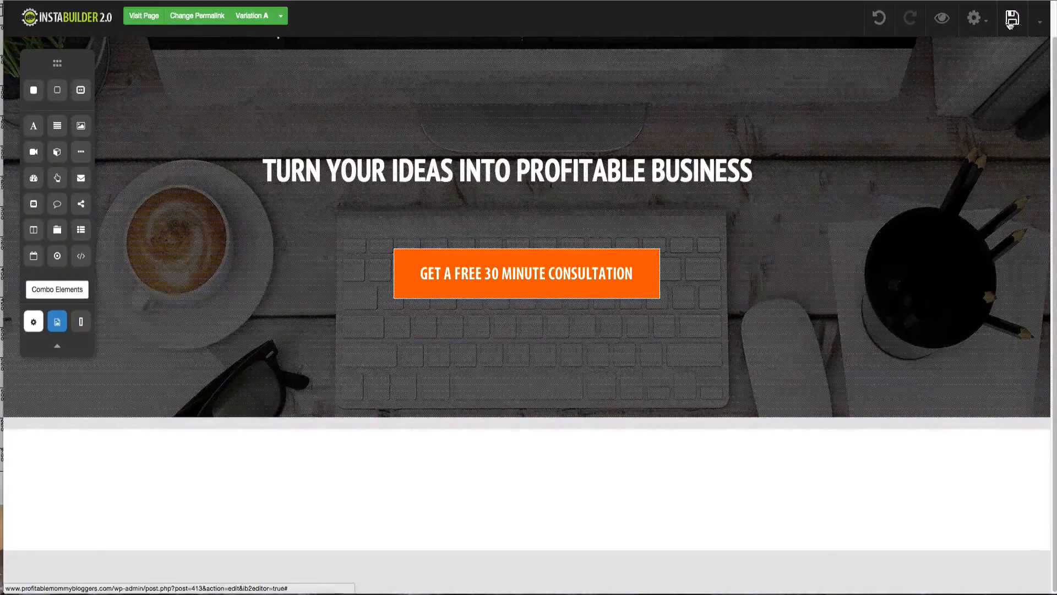
# - Change the page's background color to white in the page settings
pyautogui.click(978, 20)
pyautogui.click(971, 48)
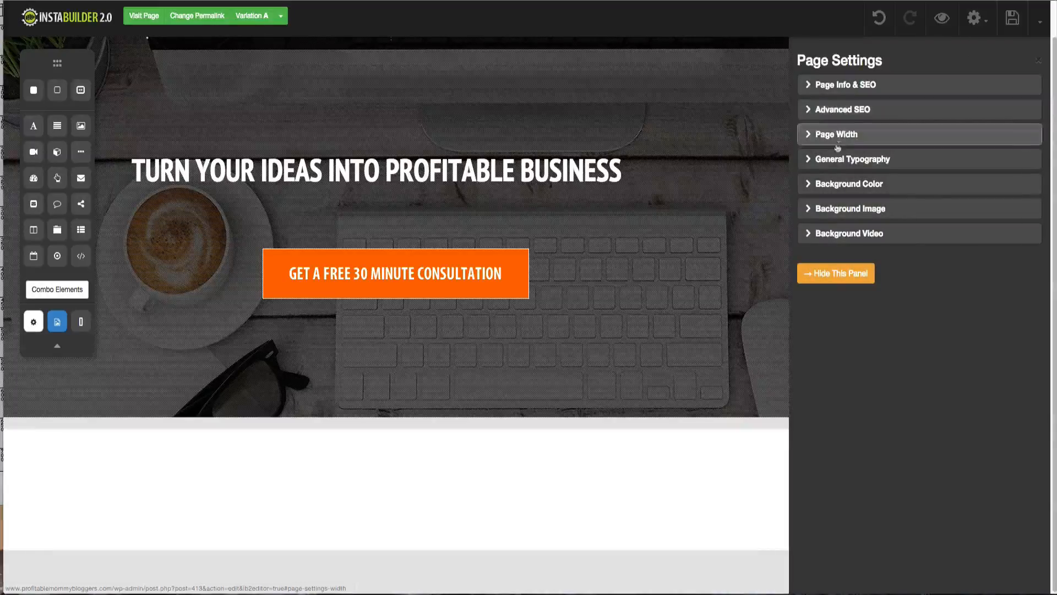
pyautogui.click(831, 185)
pyautogui.click(813, 127)
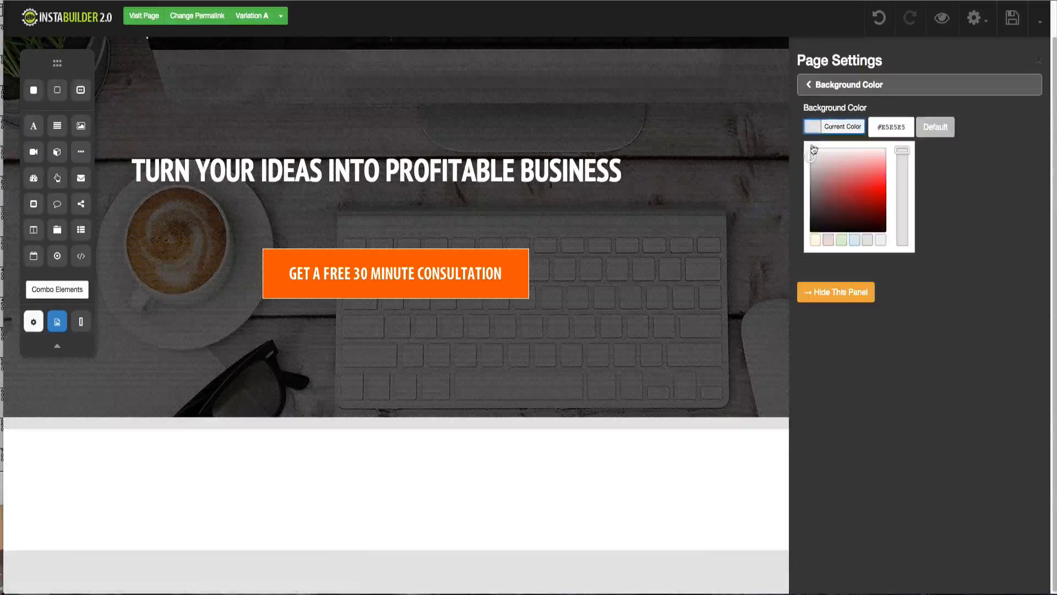
pyautogui.click(852, 439)
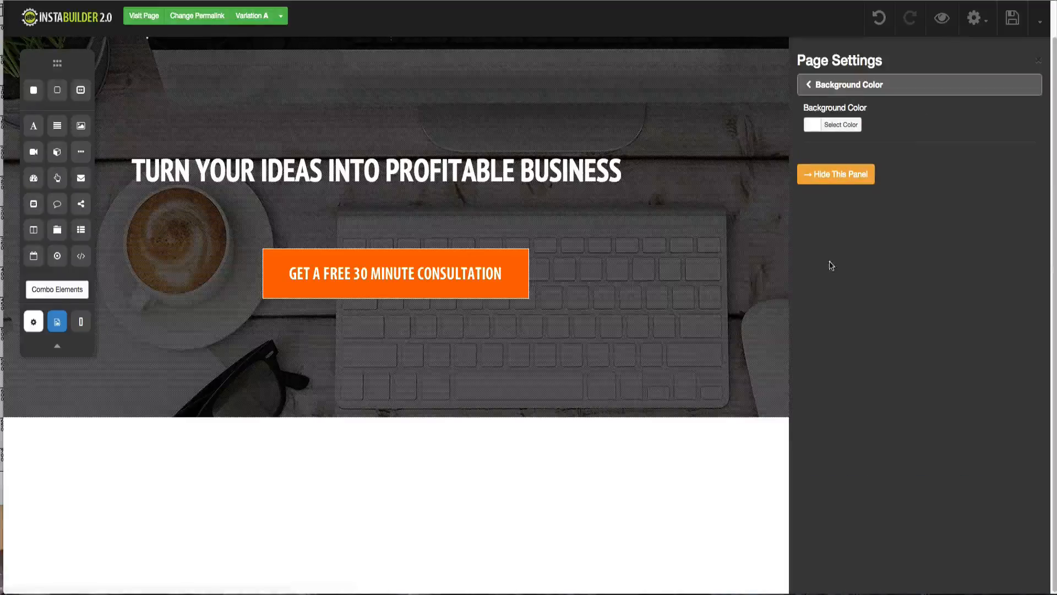
pyautogui.click(831, 179)
# - Split the new wide section into two columns and insert a nested two-column element in its left column
pyautogui.click(672, 477)
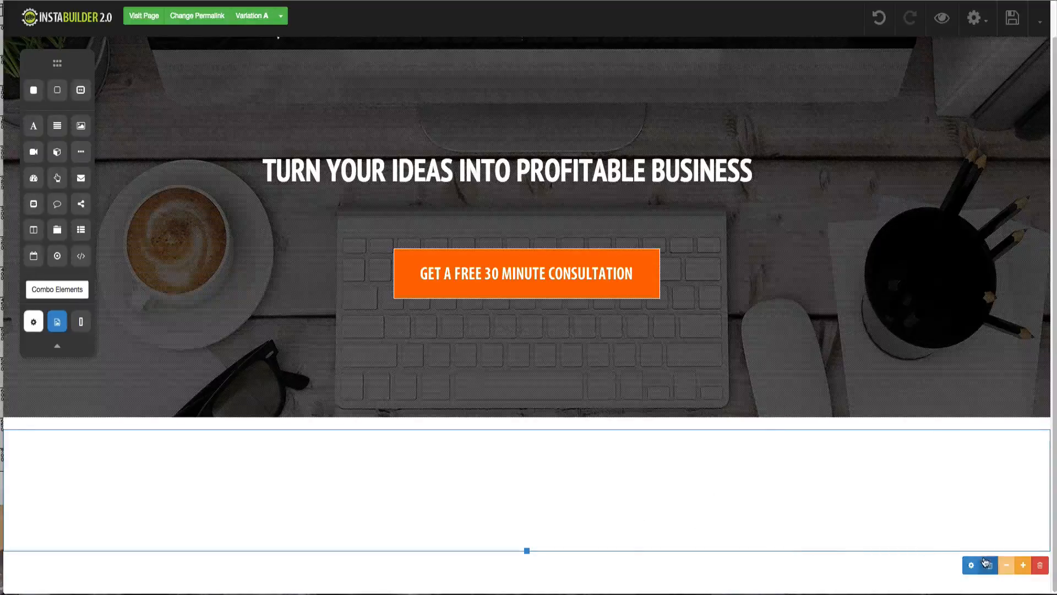
pyautogui.click(1019, 566)
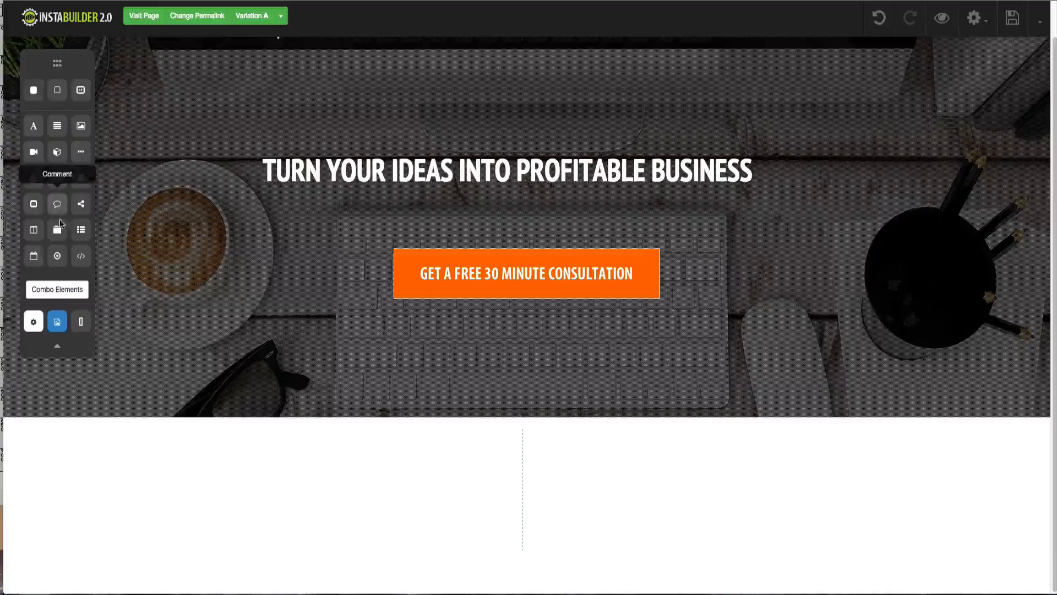
pyautogui.moveTo(36, 235); pyautogui.dragTo(404, 450)
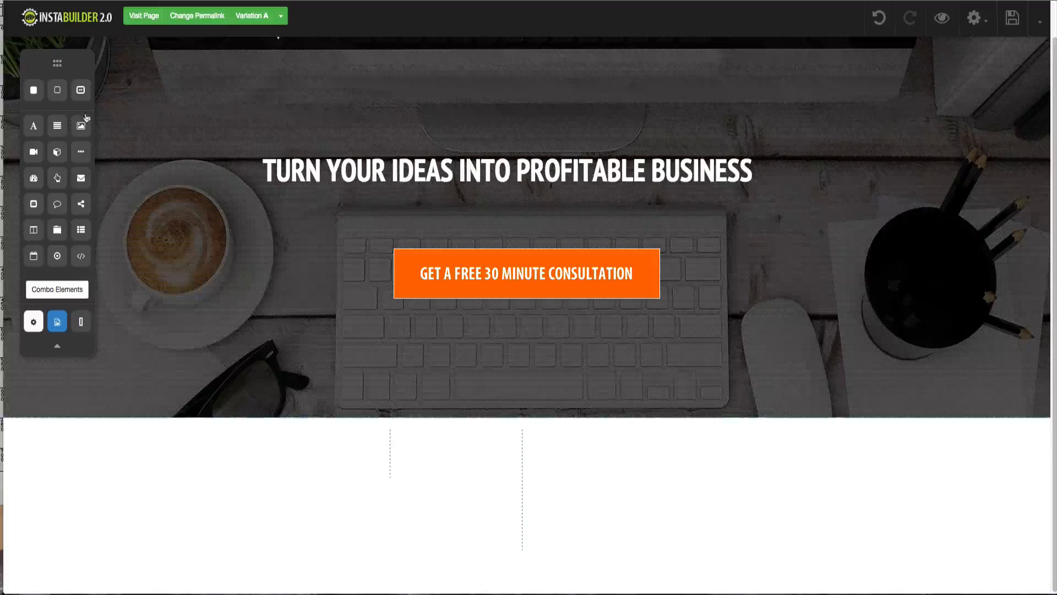
# - Stack a text element, a two-column element, a horizontal line and a second text element in the section's right column
pyautogui.moveTo(57, 125); pyautogui.dragTo(557, 443)
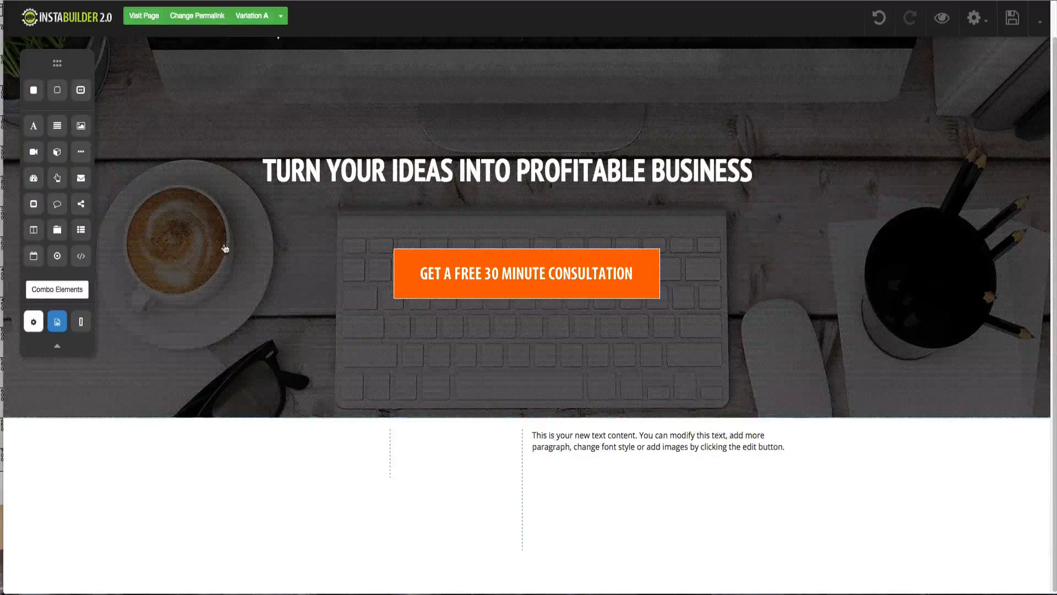
pyautogui.moveTo(71, 242); pyautogui.dragTo(580, 477)
pyautogui.moveTo(87, 153); pyautogui.dragTo(656, 518)
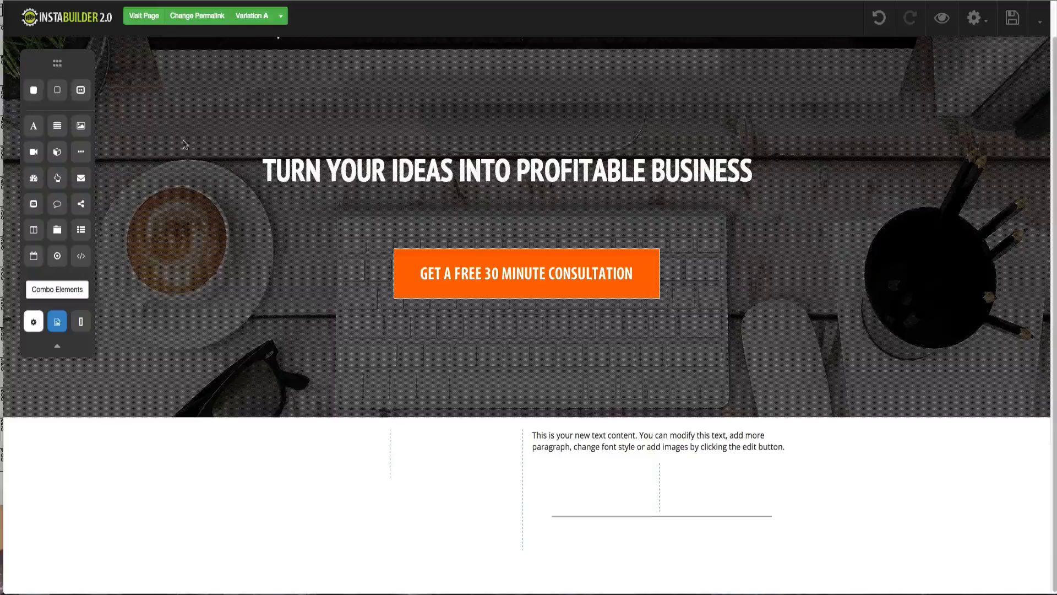
pyautogui.moveTo(53, 129); pyautogui.dragTo(576, 530)
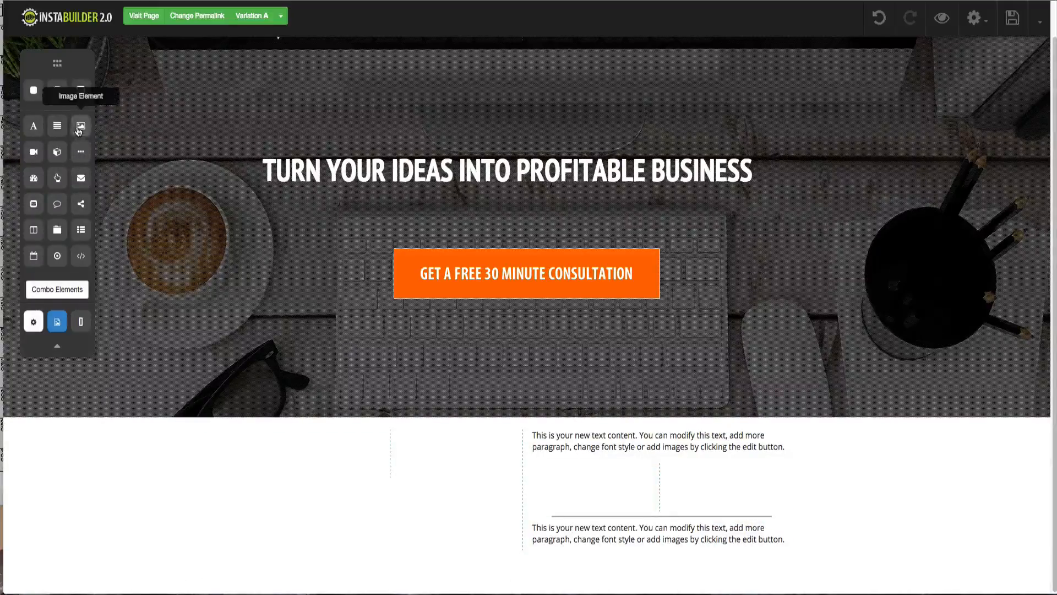
# - Place an image element in each column of the nested two-column element on the left side of the white section
pyautogui.moveTo(78, 128); pyautogui.dragTo(337, 446)
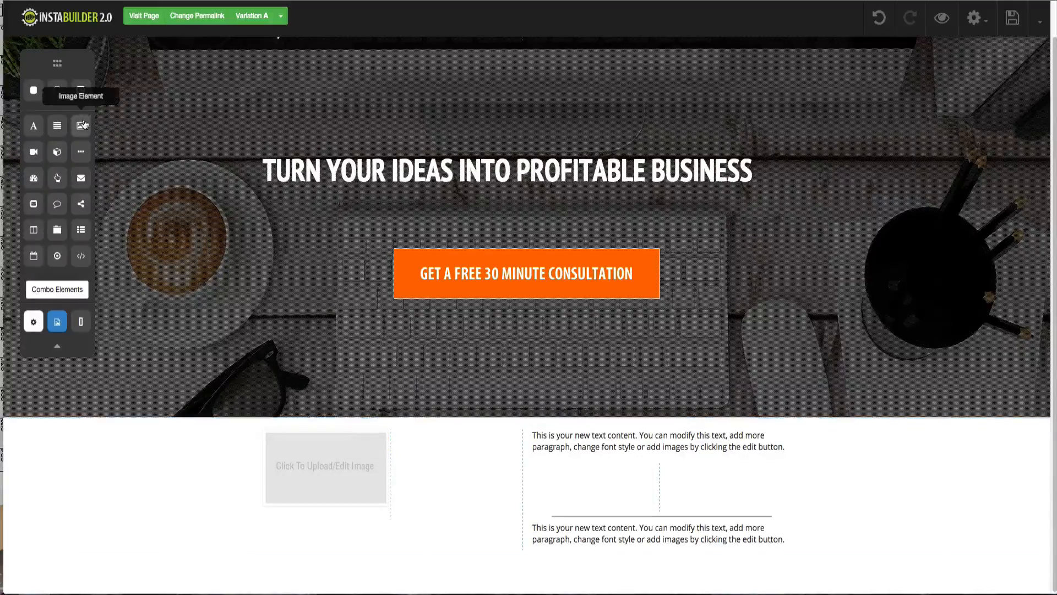
pyautogui.moveTo(84, 125); pyautogui.dragTo(468, 448)
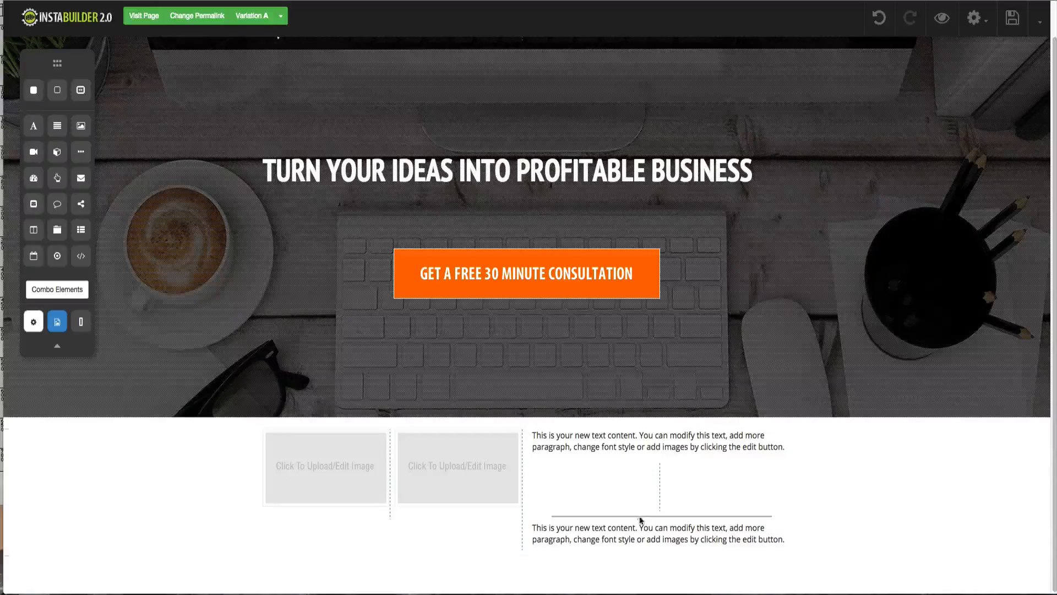
# - Expand the two-column element between the two text blocks to four columns and place an image element in each column
pyautogui.click(646, 491)
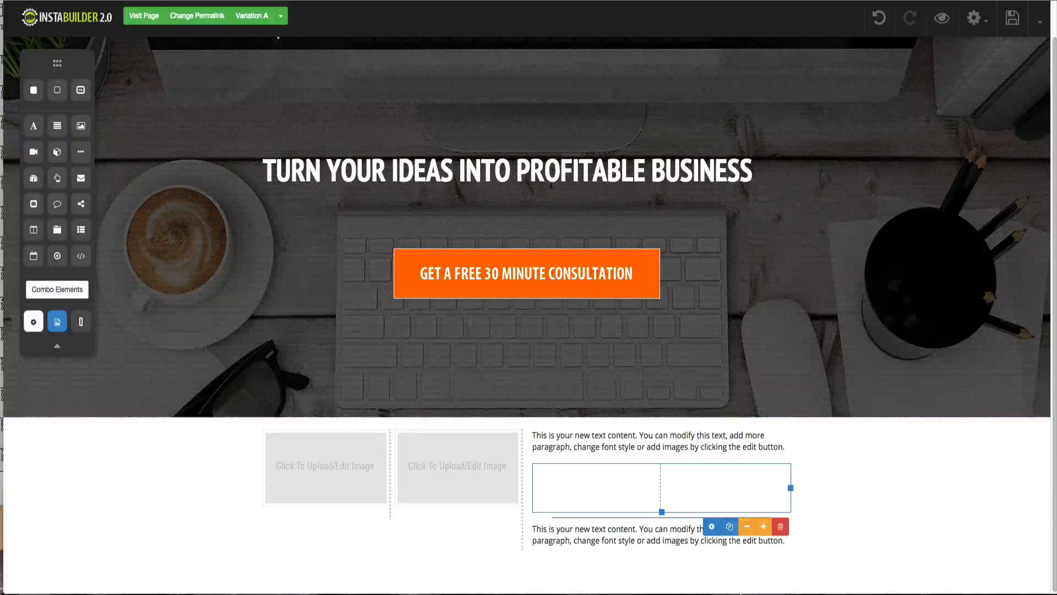
pyautogui.click(764, 526)
pyautogui.moveTo(746, 495)
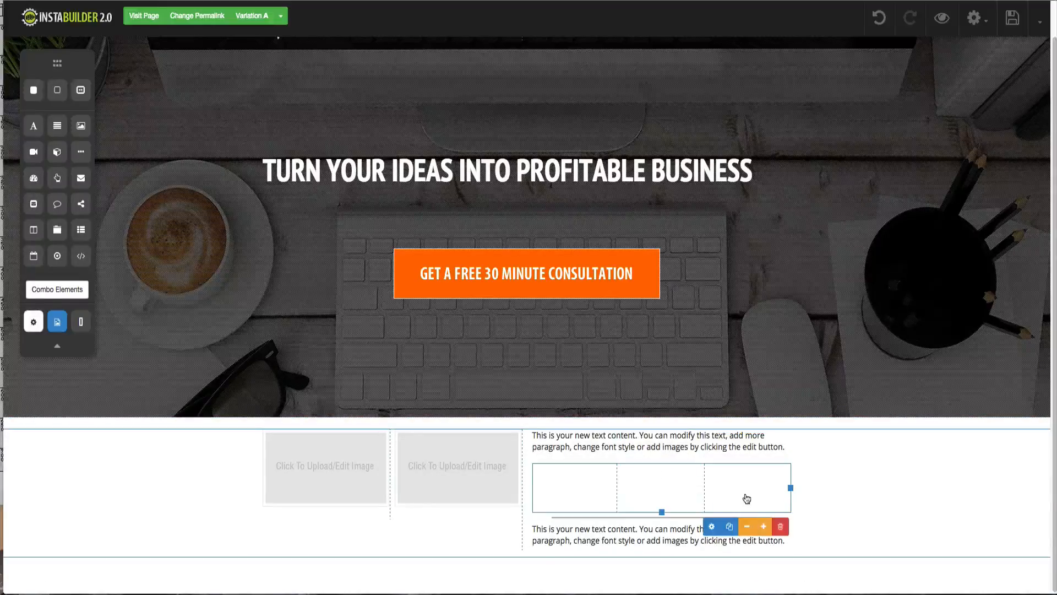
pyautogui.click(763, 528)
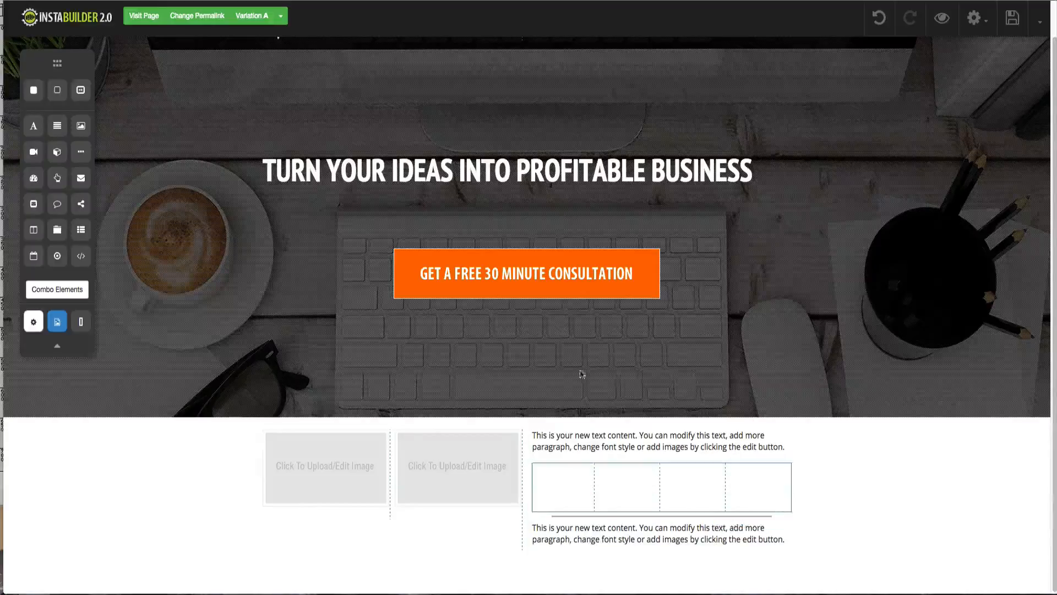
pyautogui.moveTo(110, 142); pyautogui.dragTo(570, 478)
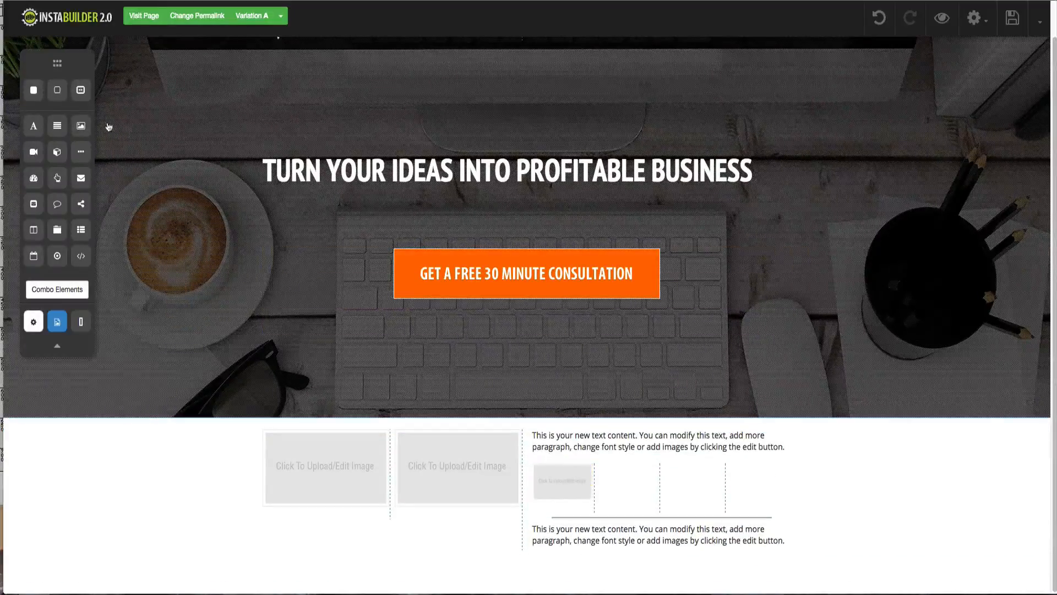
pyautogui.moveTo(84, 129); pyautogui.dragTo(617, 490)
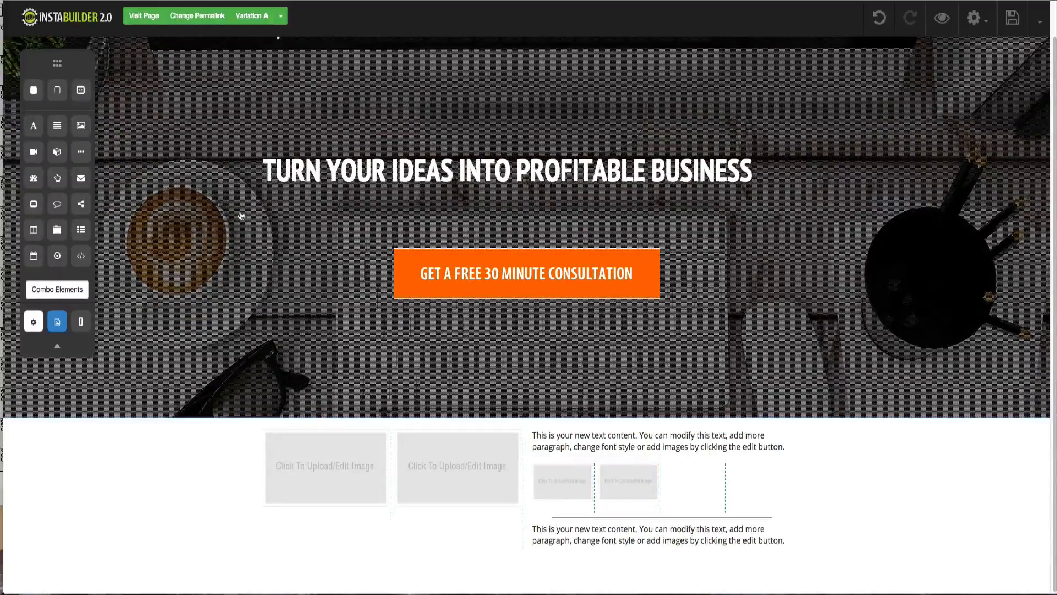
pyautogui.moveTo(92, 138); pyautogui.dragTo(682, 486)
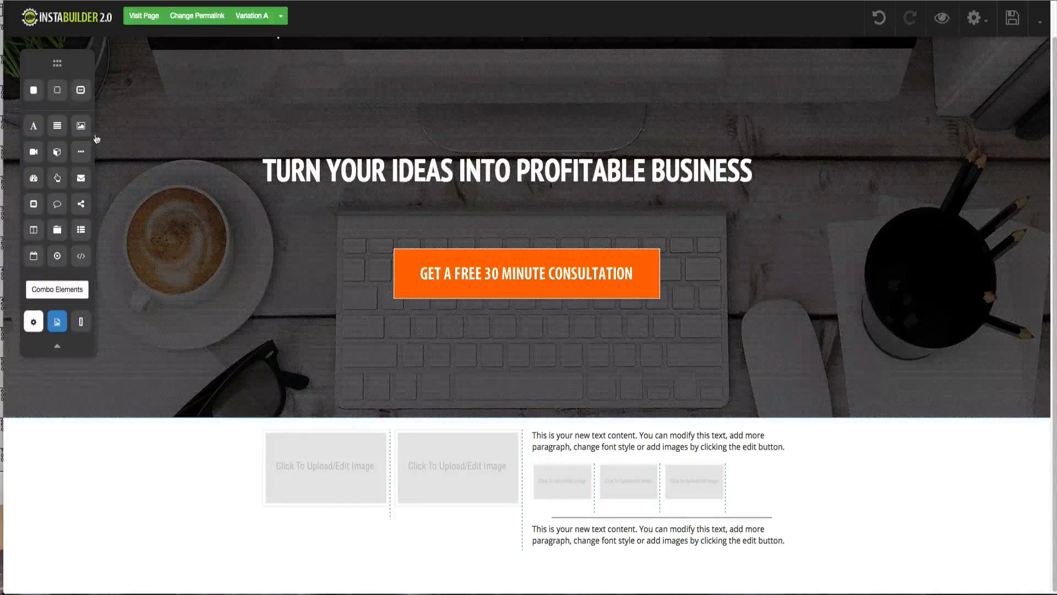
pyautogui.moveTo(83, 131); pyautogui.dragTo(747, 483)
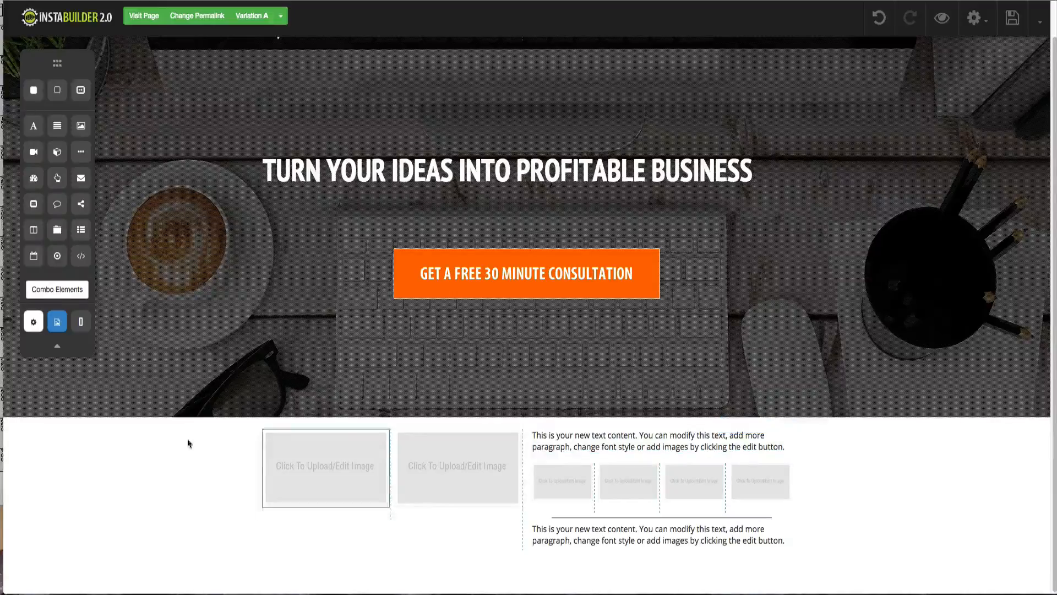
# - From the first large placeholder image's settings, run an image search for "badge" and browse additional results
pyautogui.click(367, 475)
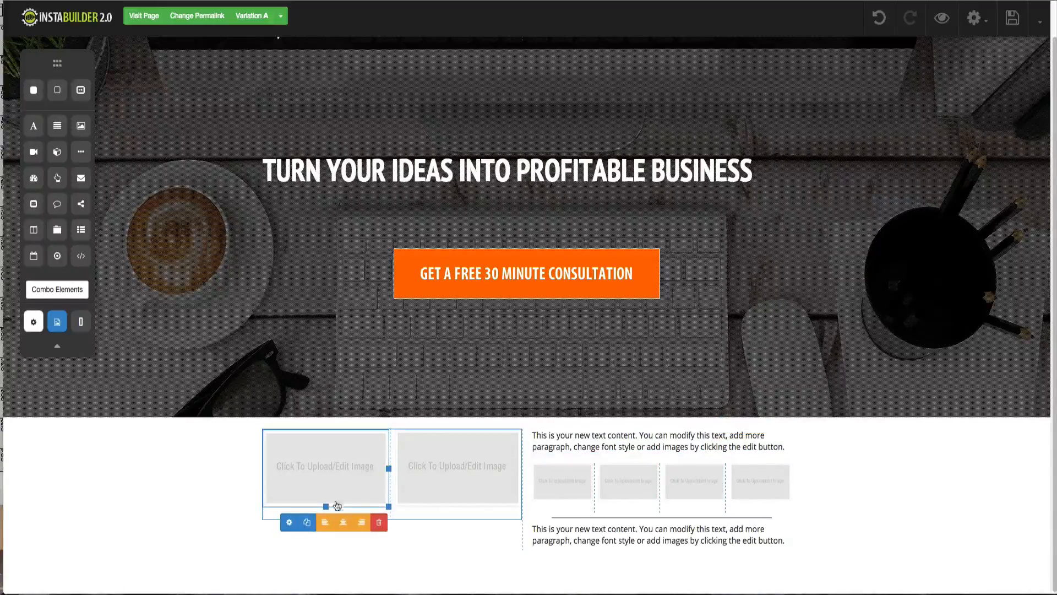
pyautogui.click(289, 523)
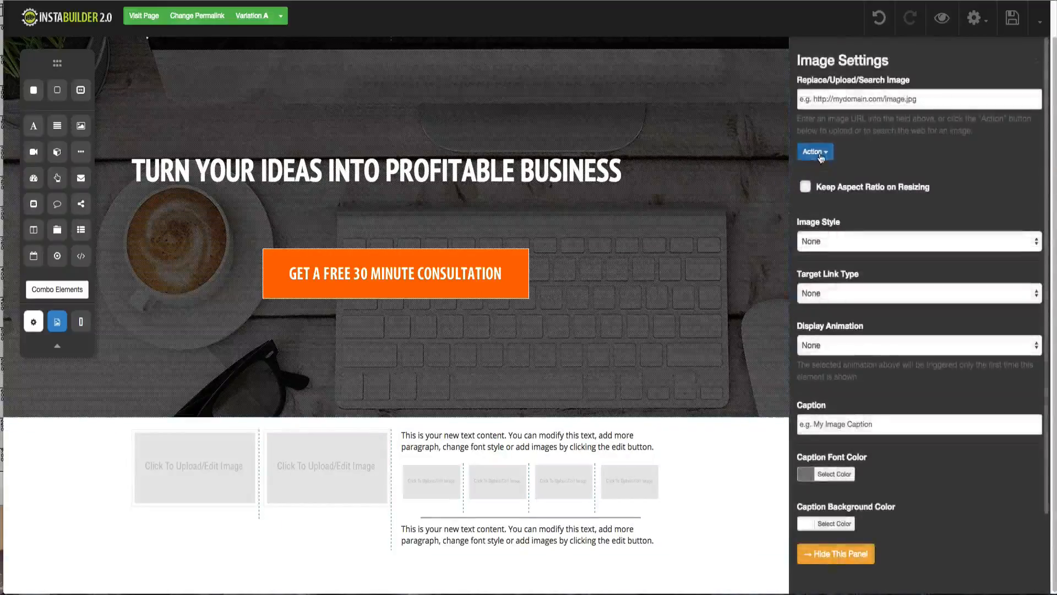
pyautogui.click(815, 151)
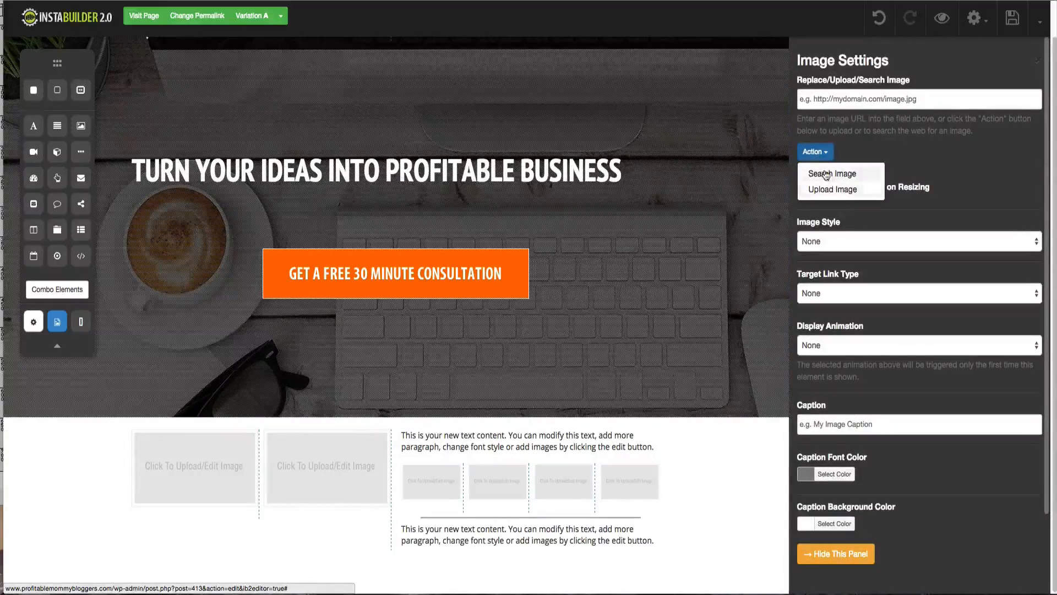
pyautogui.click(827, 174)
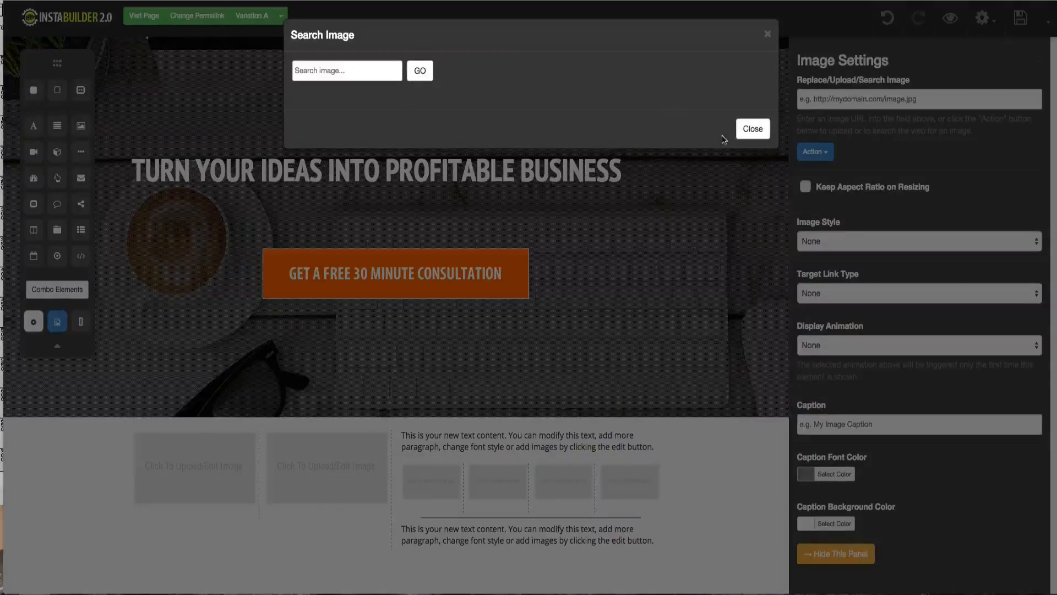
pyautogui.click(751, 131)
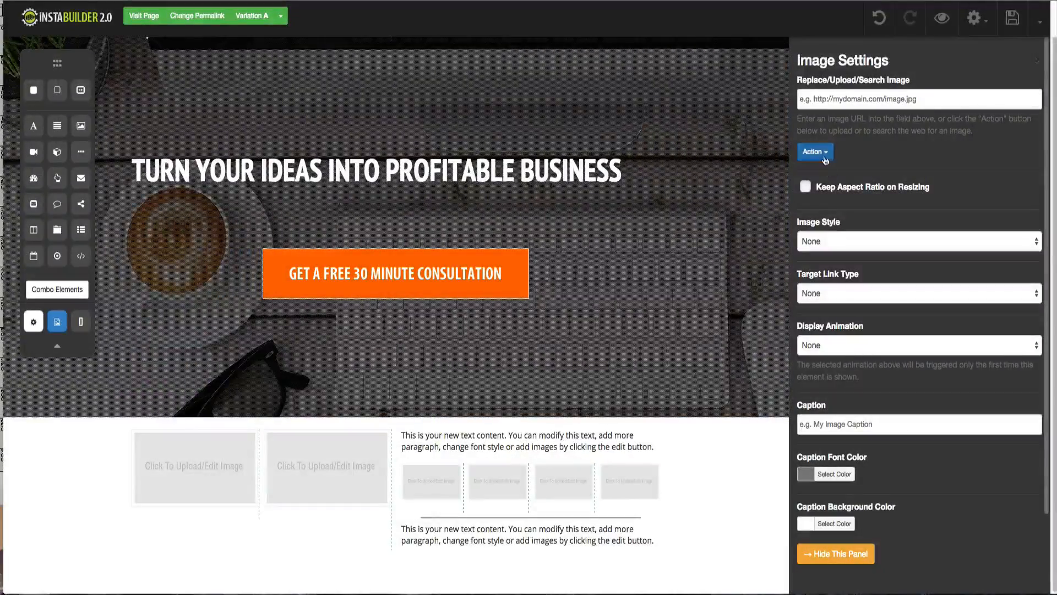
pyautogui.click(815, 152)
pyautogui.click(826, 175)
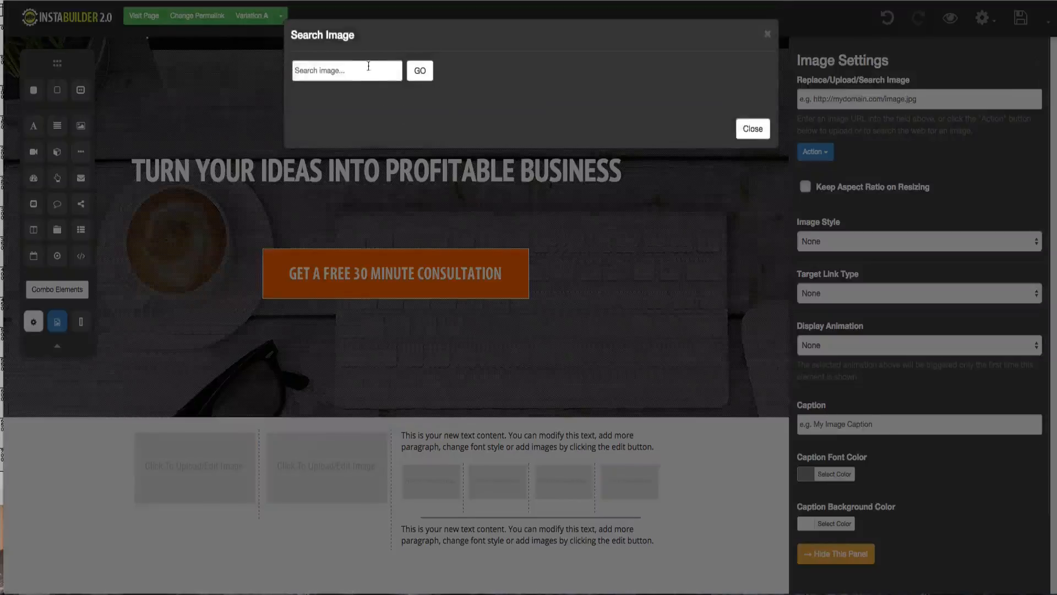
pyautogui.click(368, 66)
pyautogui.write('badge')
pyautogui.press('Return')
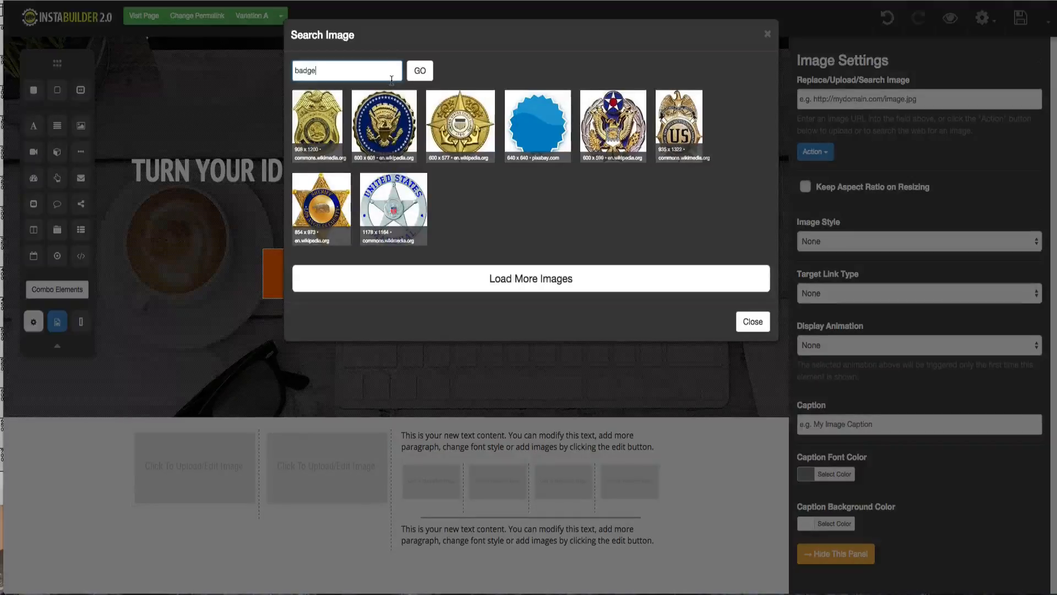
pyautogui.click(530, 280)
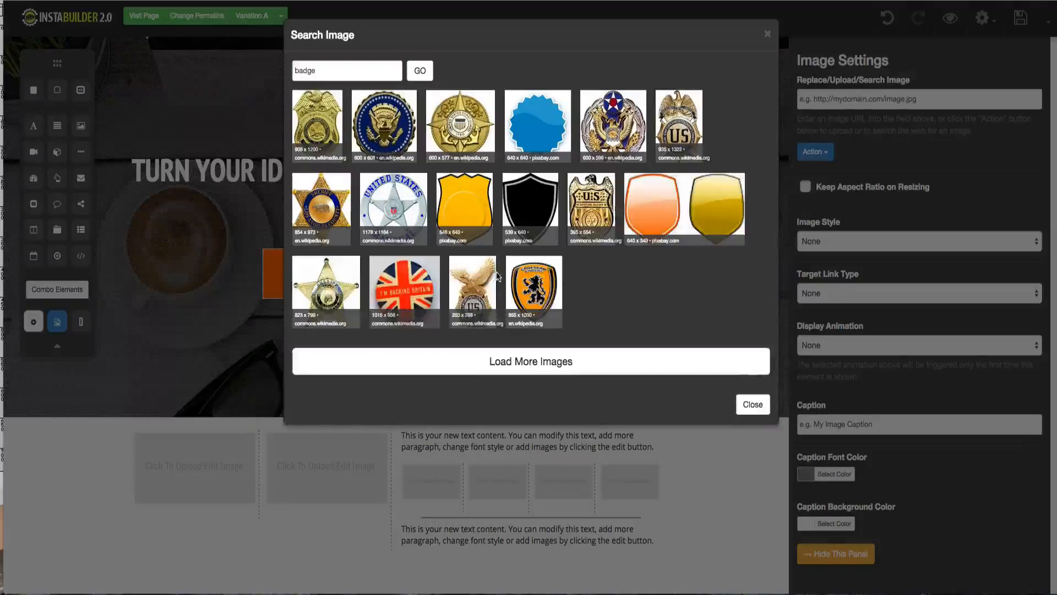
pyautogui.moveTo(495, 277)
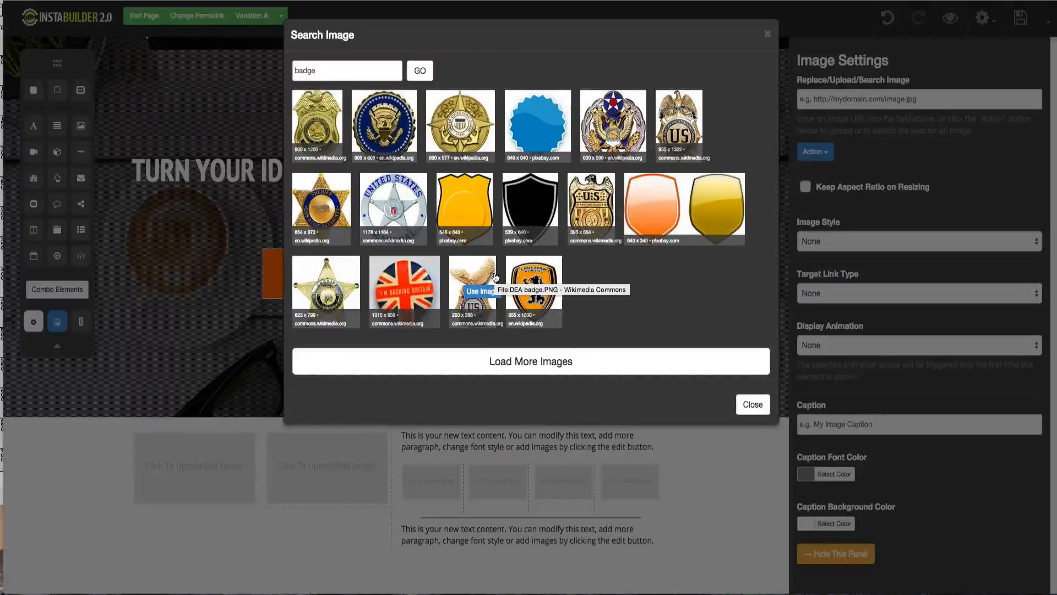
pyautogui.click(409, 357)
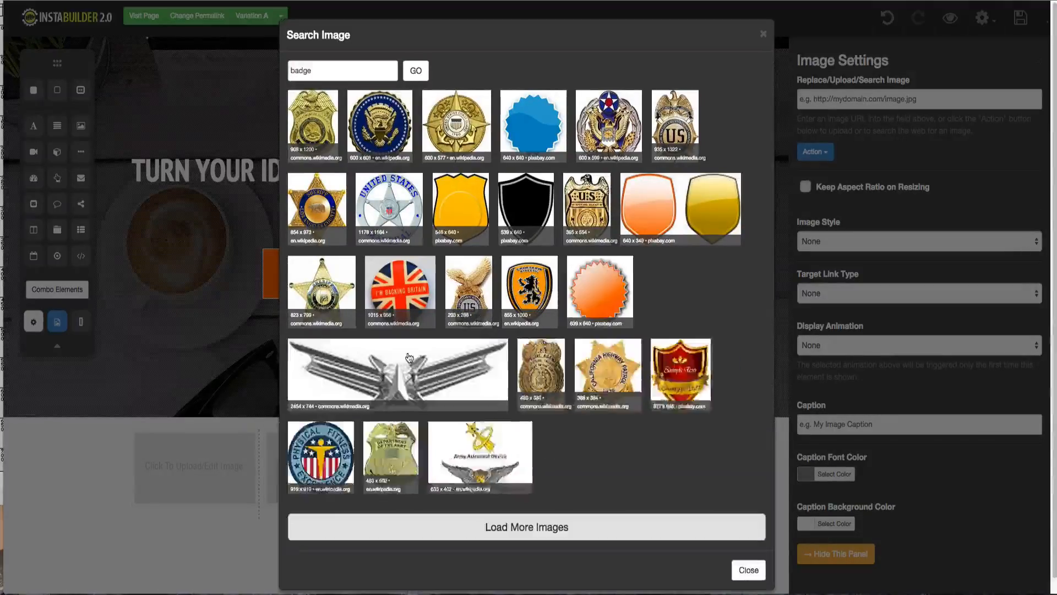
pyautogui.scroll(-1, 423, 324)
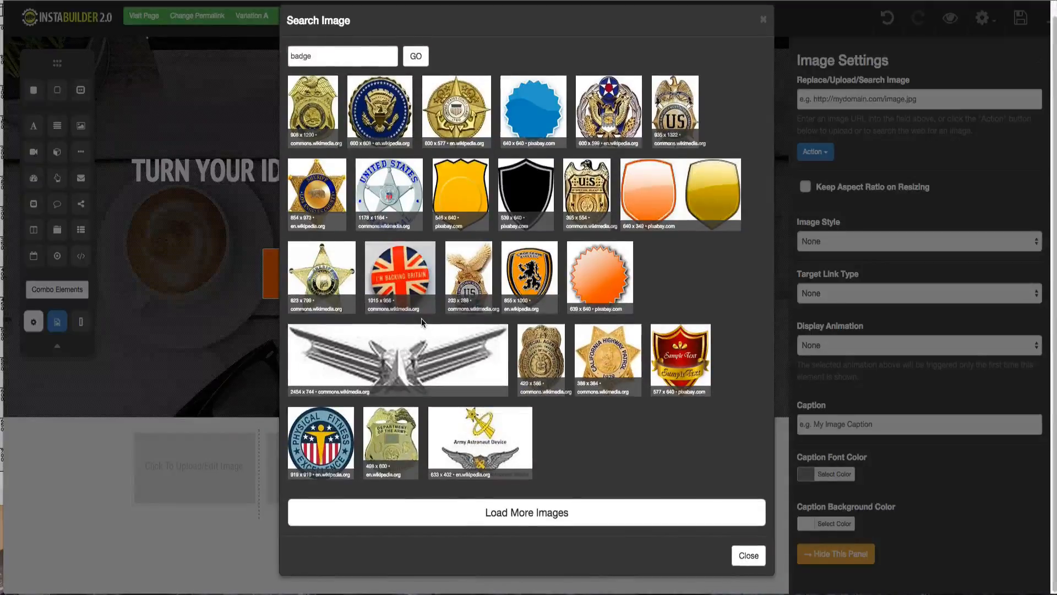
pyautogui.scroll(1, 422, 322)
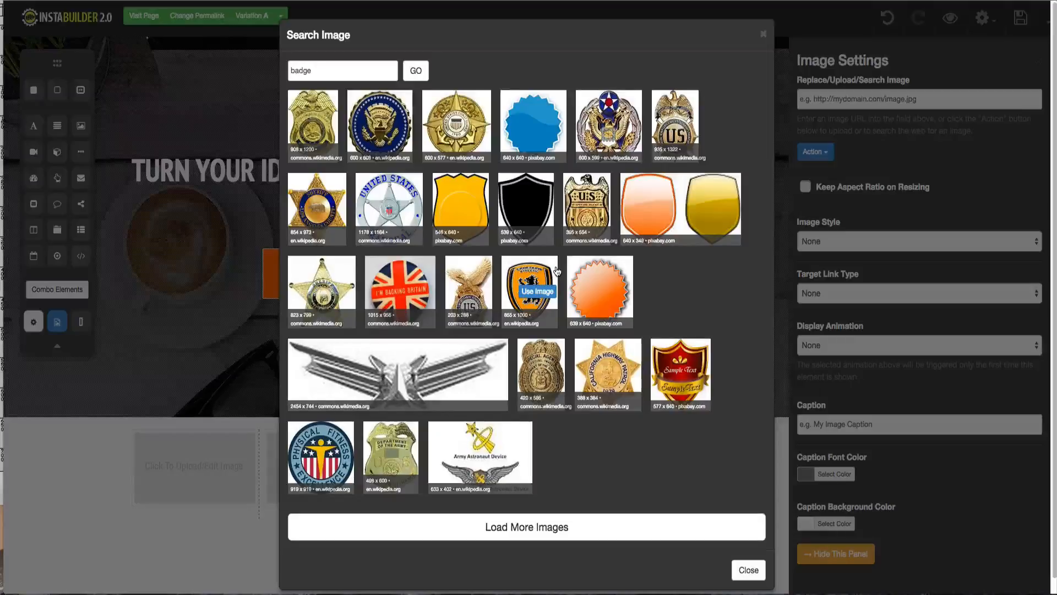
pyautogui.click(764, 34)
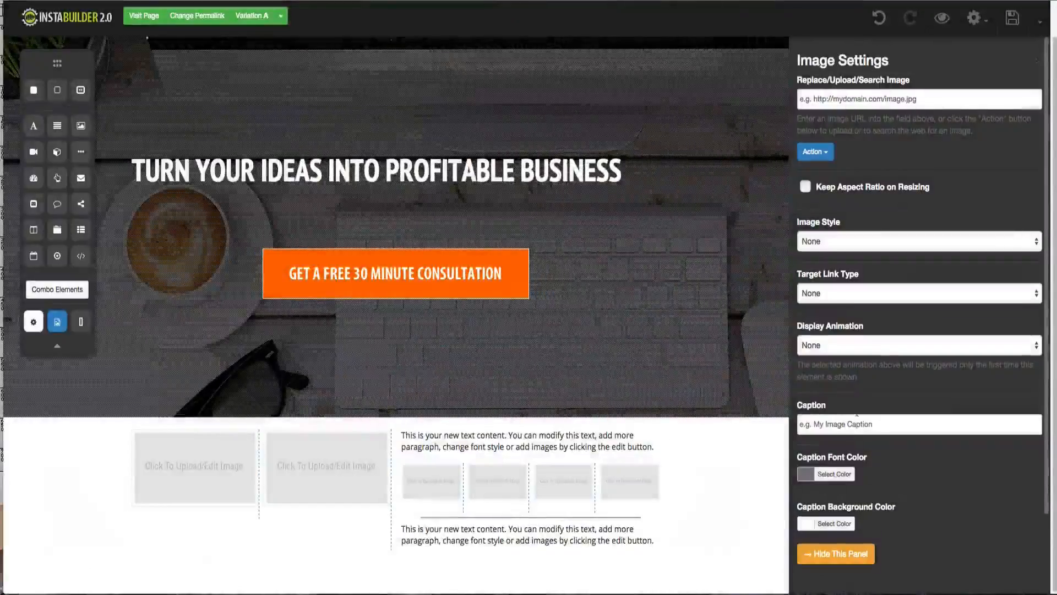
# - Fill the first large placeholder with the round certified seal badge-1 from the media library
pyautogui.click(817, 152)
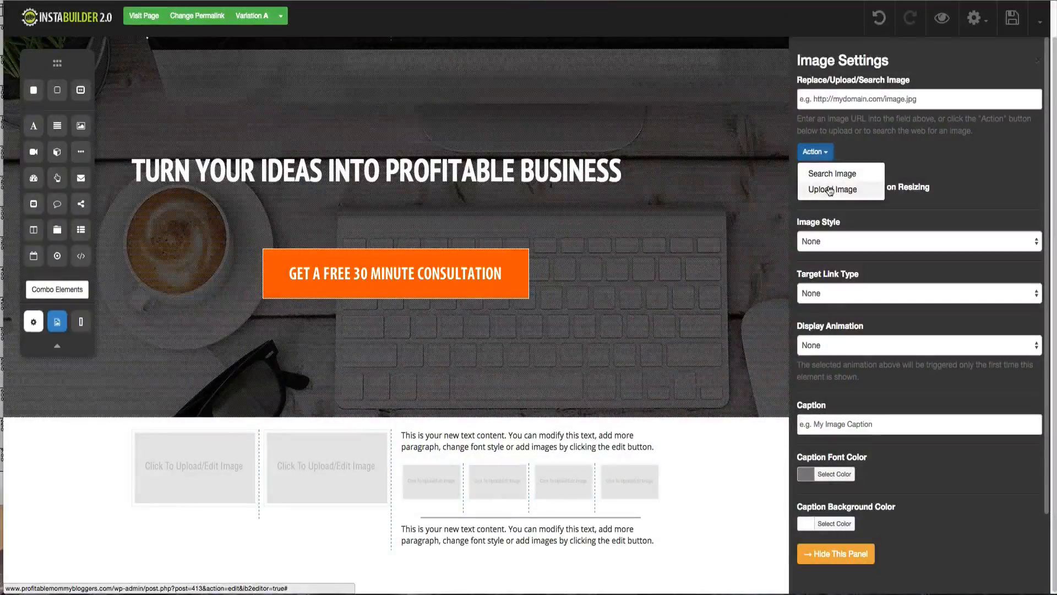
pyautogui.click(829, 190)
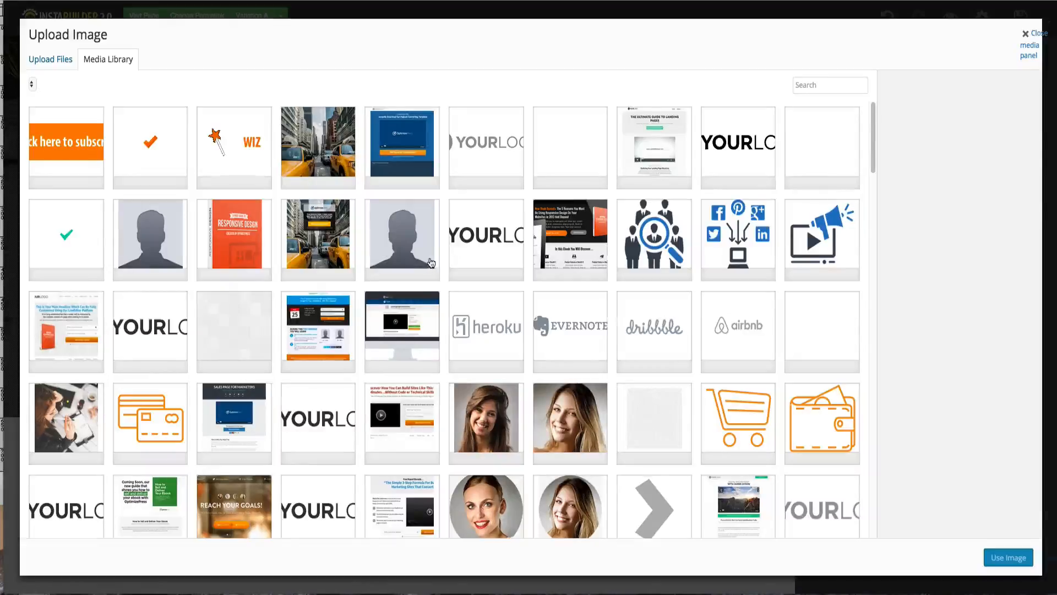
pyautogui.scroll(-15, 431, 263)
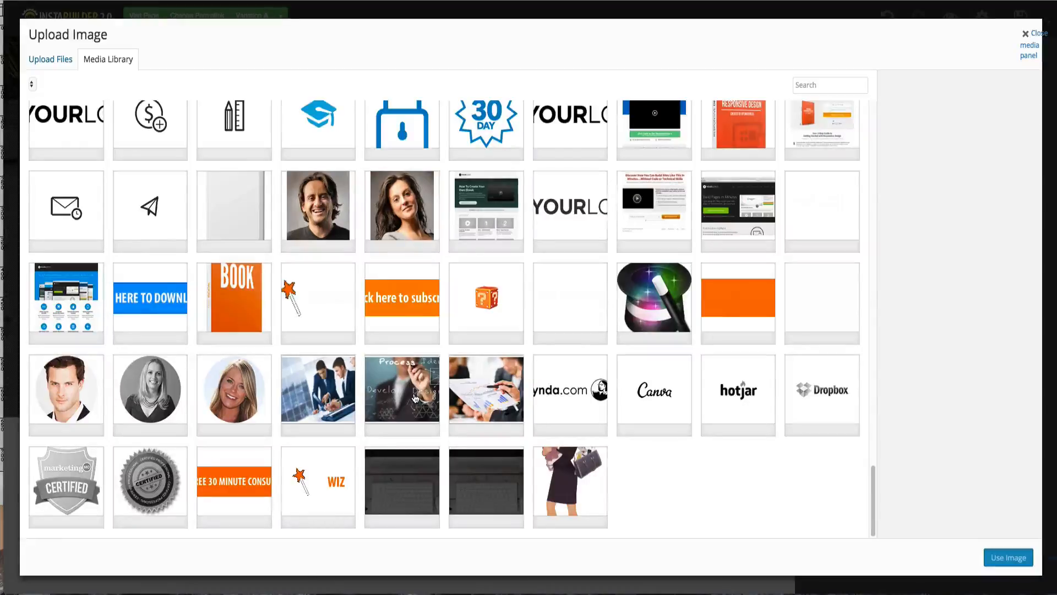
pyautogui.click(160, 489)
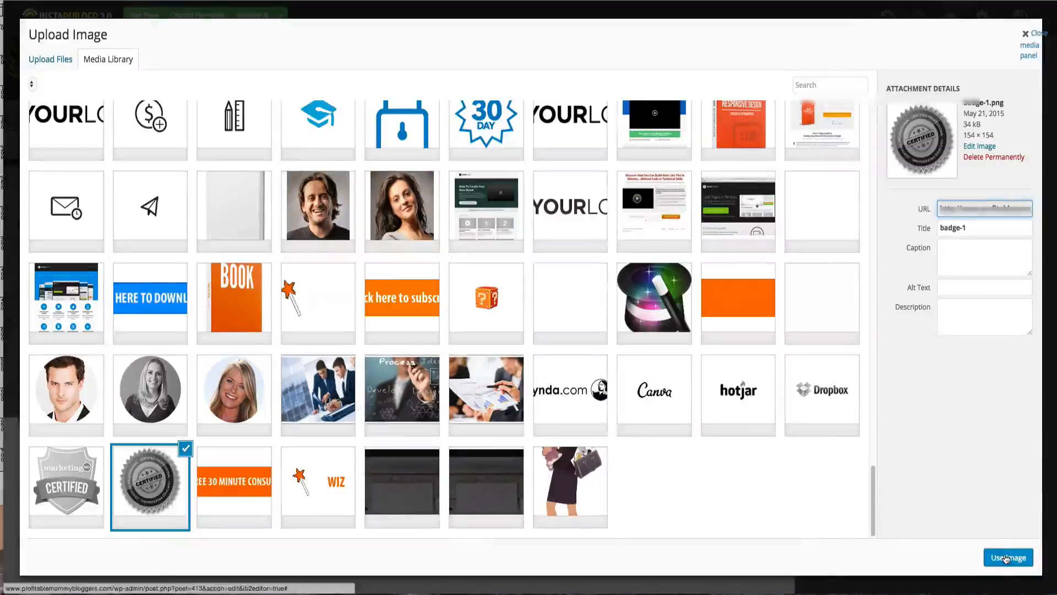
pyautogui.click(1006, 558)
# - Fill the second large placeholder with the shield-shaped badge-2 image from the media library
pyautogui.moveTo(344, 475)
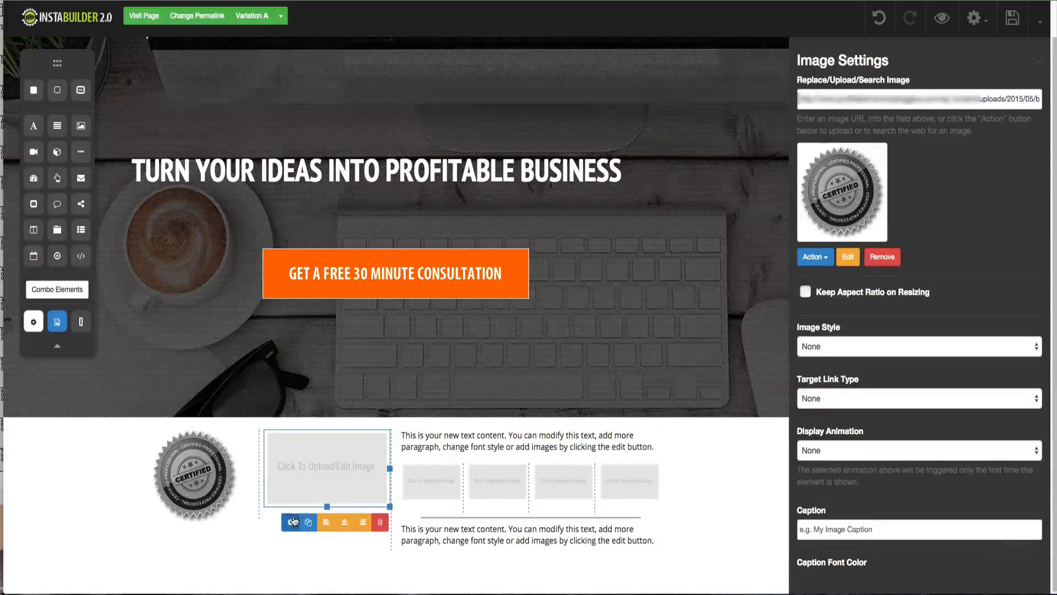
pyautogui.click(291, 522)
pyautogui.click(814, 151)
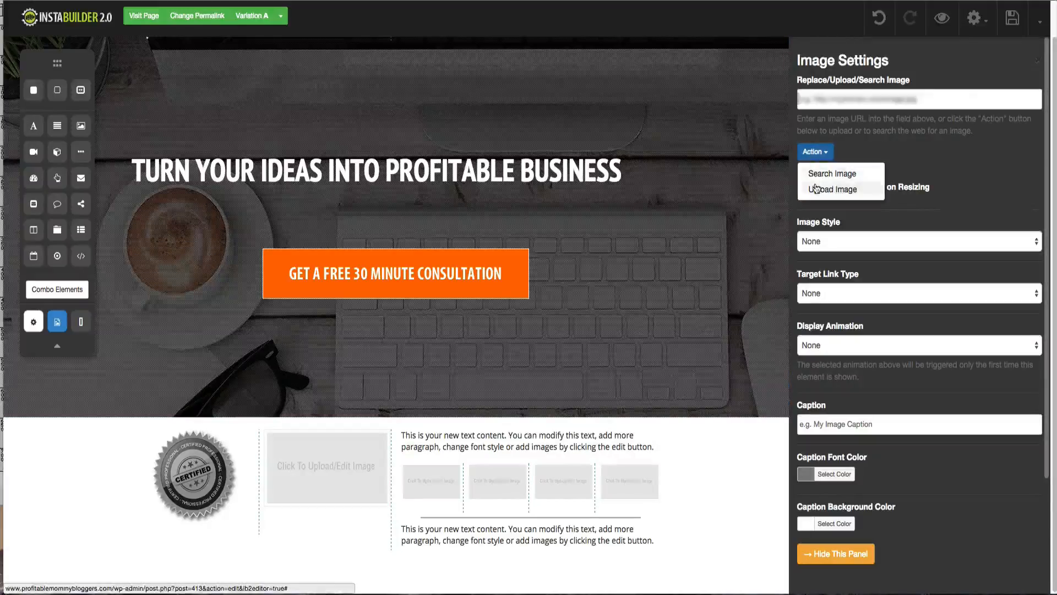
pyautogui.click(816, 188)
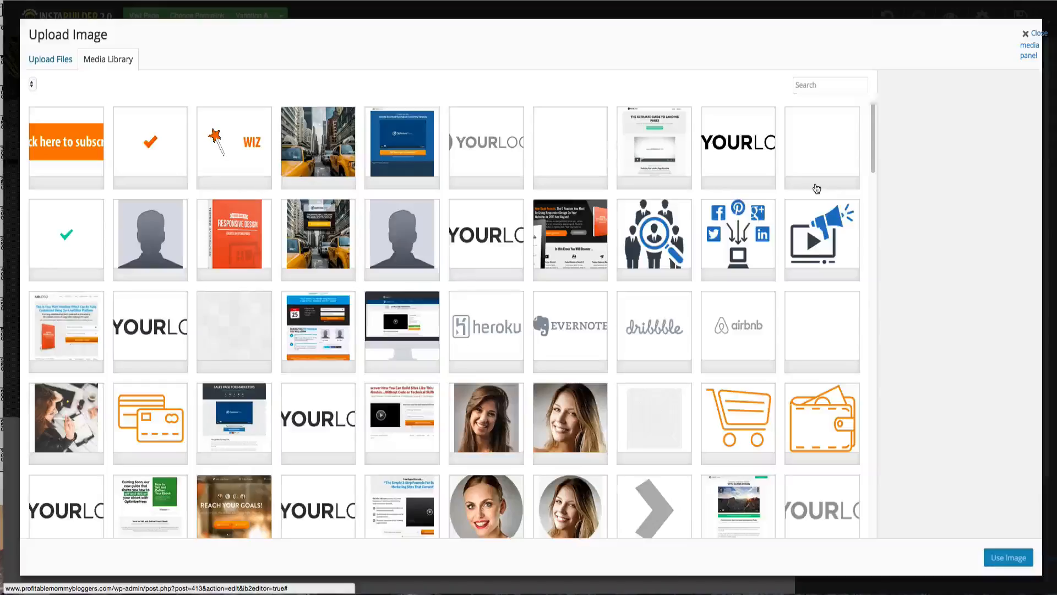
pyautogui.scroll(-10, 482, 260)
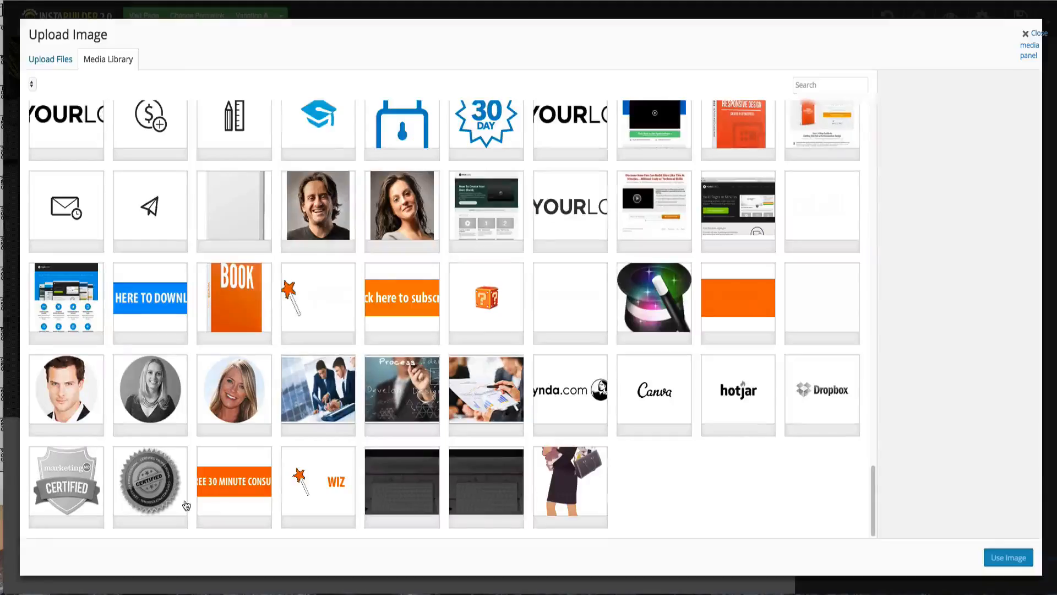
pyautogui.click(99, 492)
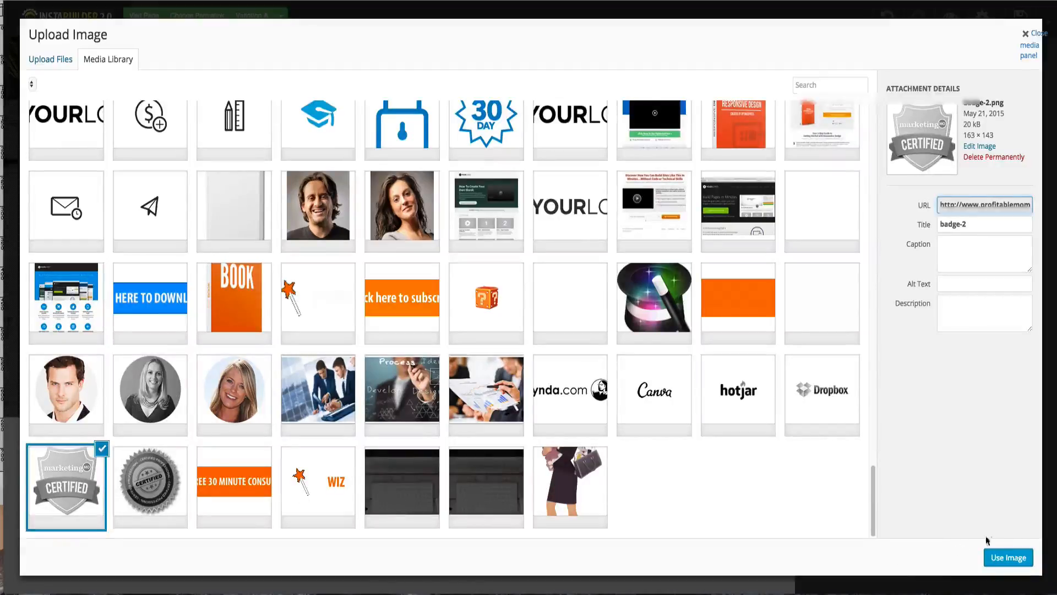
pyautogui.click(1008, 557)
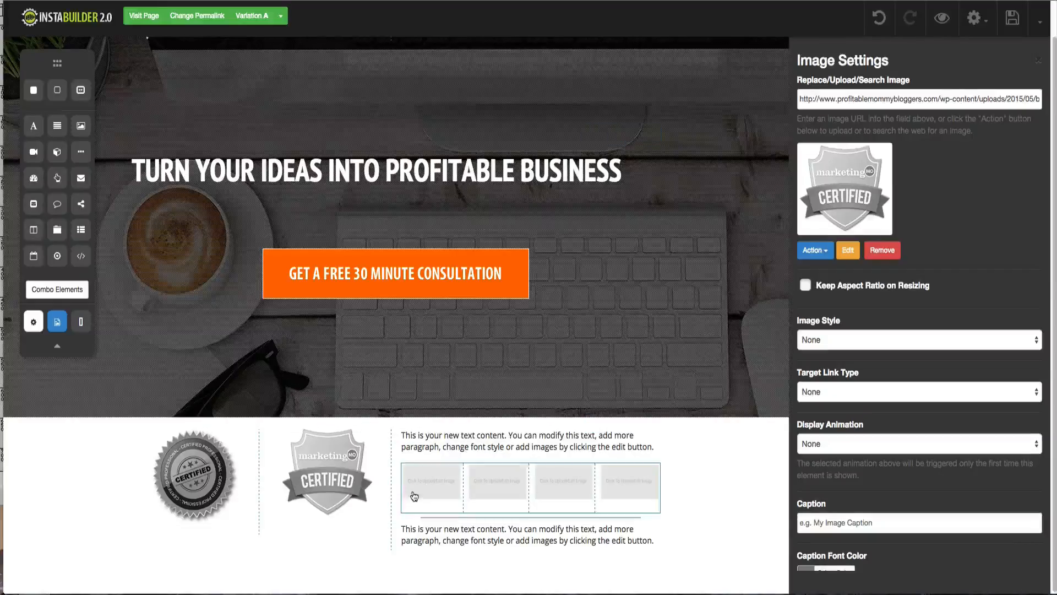
# - Fill the first small placeholder in the four-column row with the hotjar logo from the media library
pyautogui.click(414, 495)
pyautogui.click(363, 516)
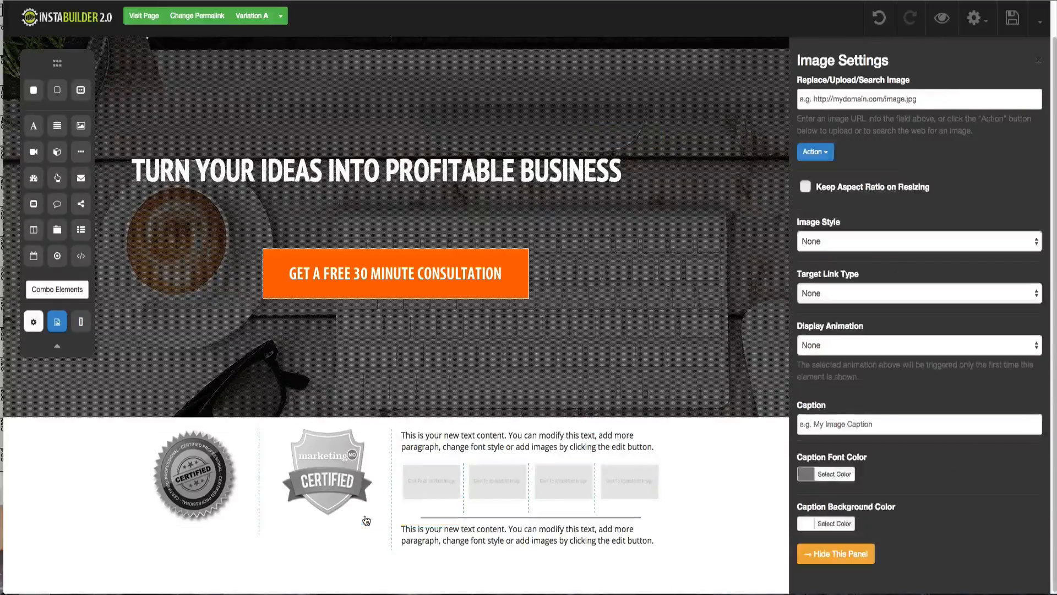
pyautogui.click(827, 153)
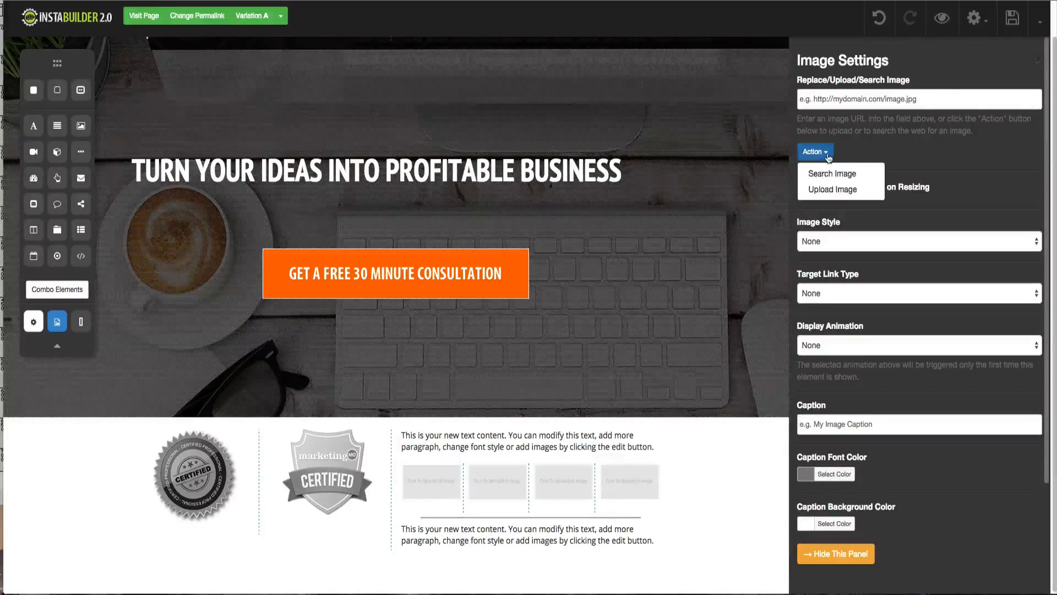
pyautogui.click(829, 190)
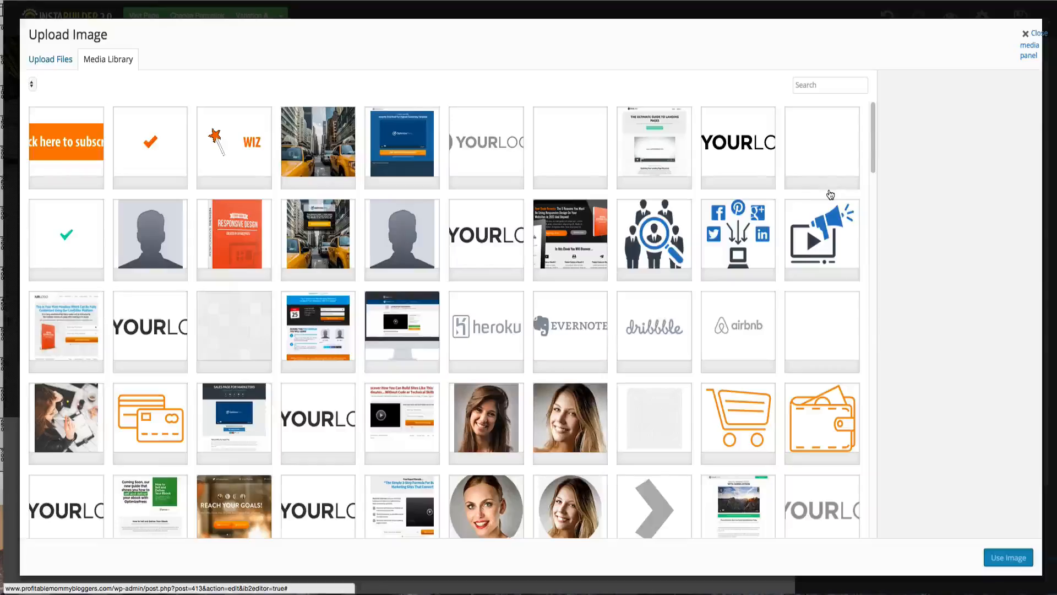
pyautogui.scroll(-10, 512, 255)
pyautogui.scroll(-5, 512, 255)
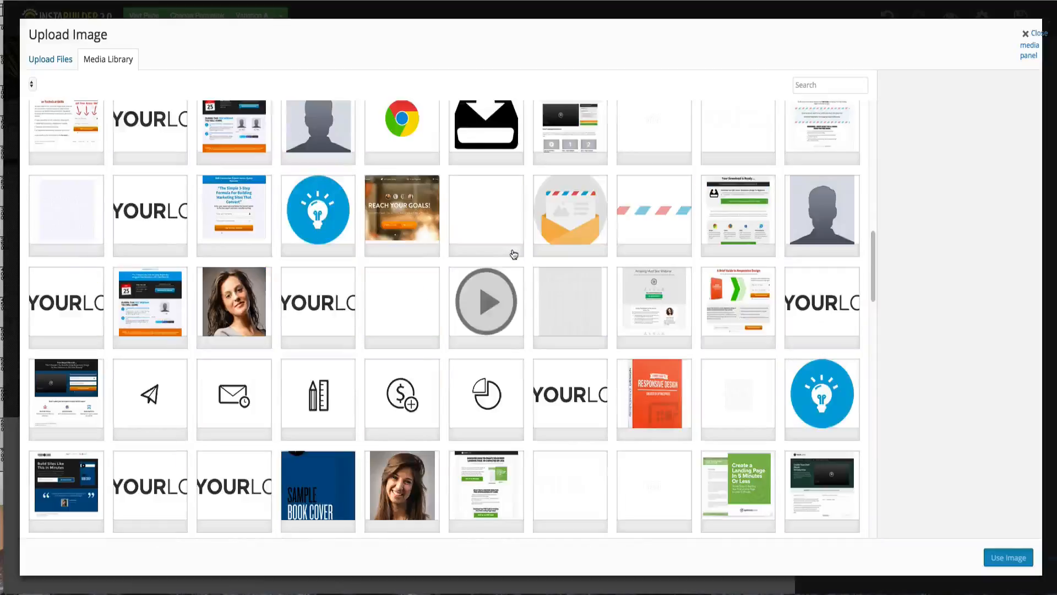
pyautogui.scroll(-5, 514, 254)
pyautogui.scroll(-10, 516, 254)
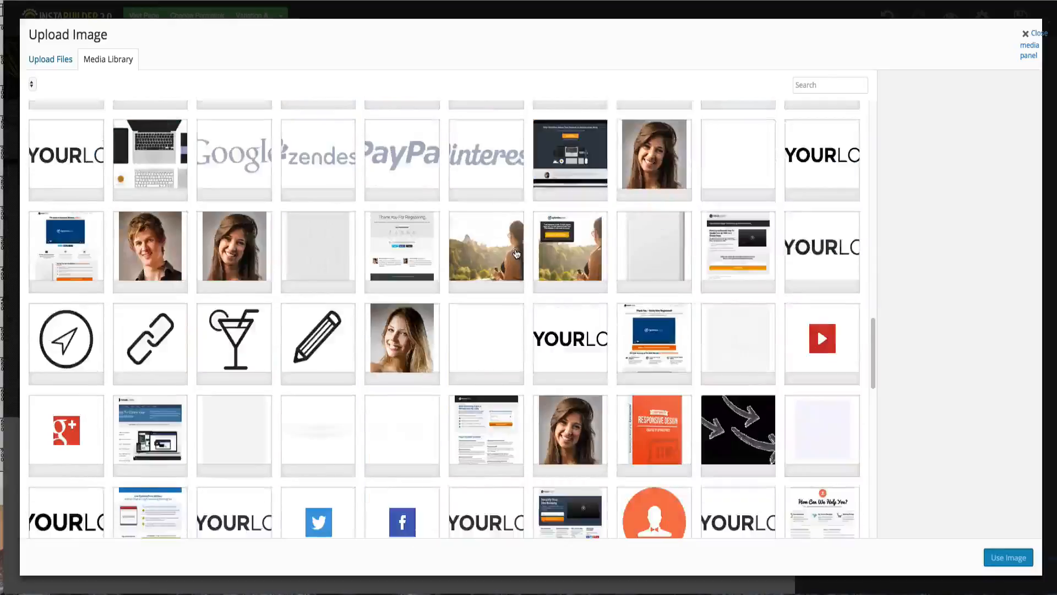
pyautogui.scroll(-3, 517, 254)
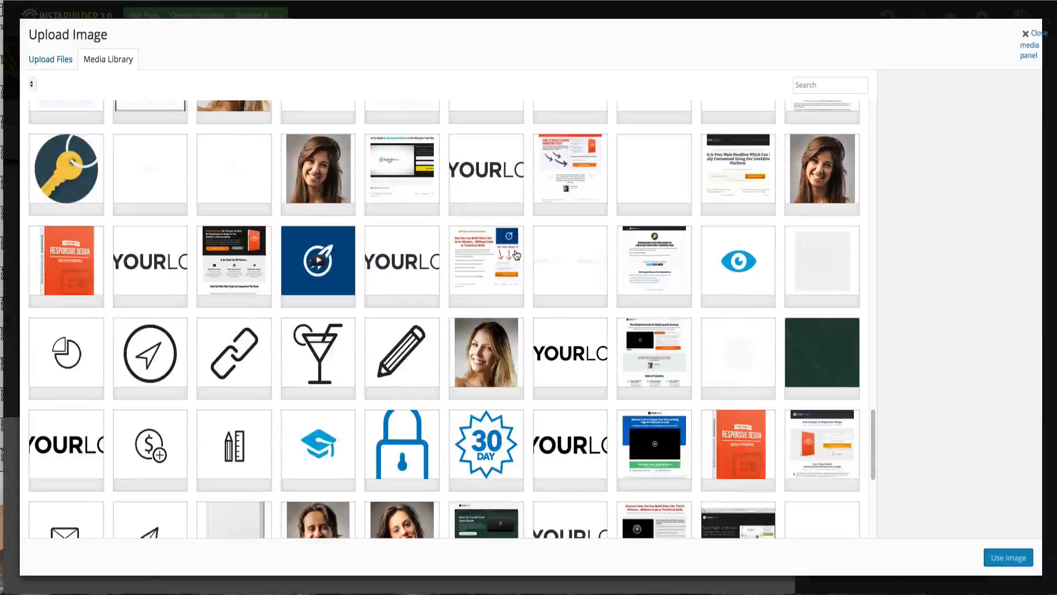
pyautogui.scroll(-5, 516, 253)
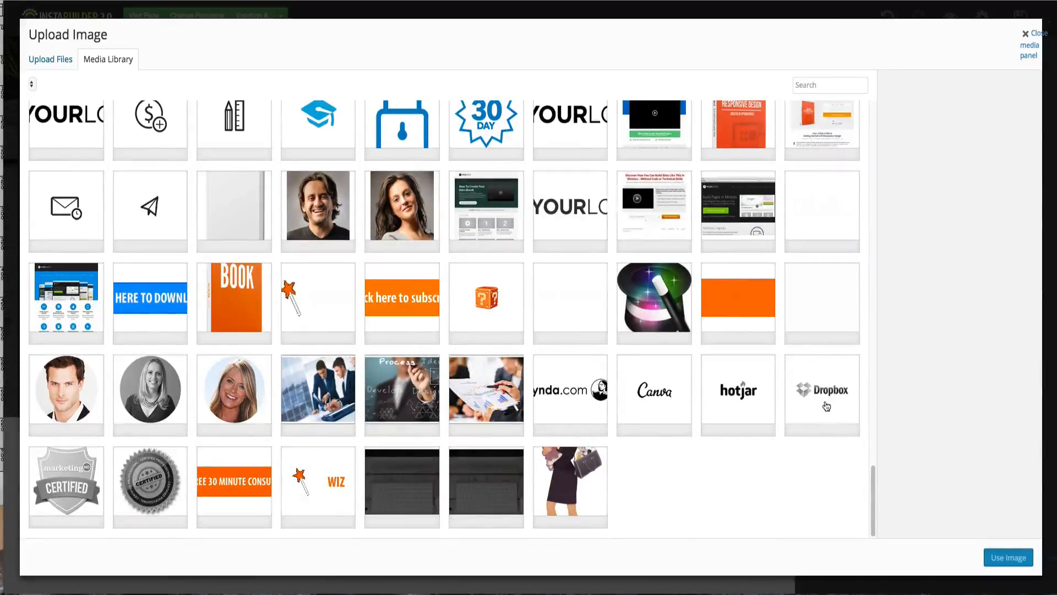
pyautogui.click(627, 397)
pyautogui.click(748, 415)
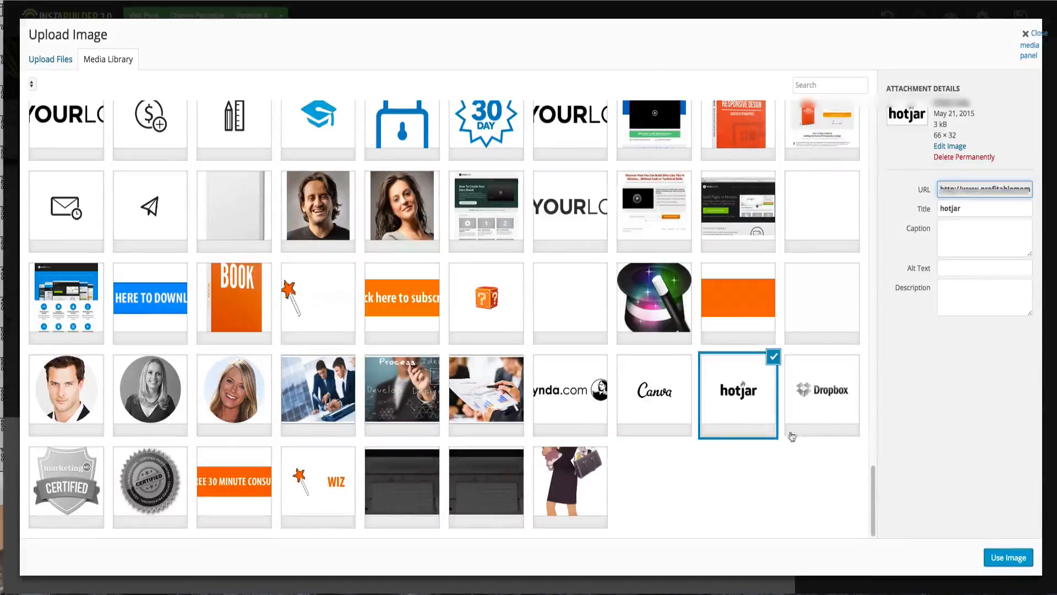
pyautogui.click(991, 559)
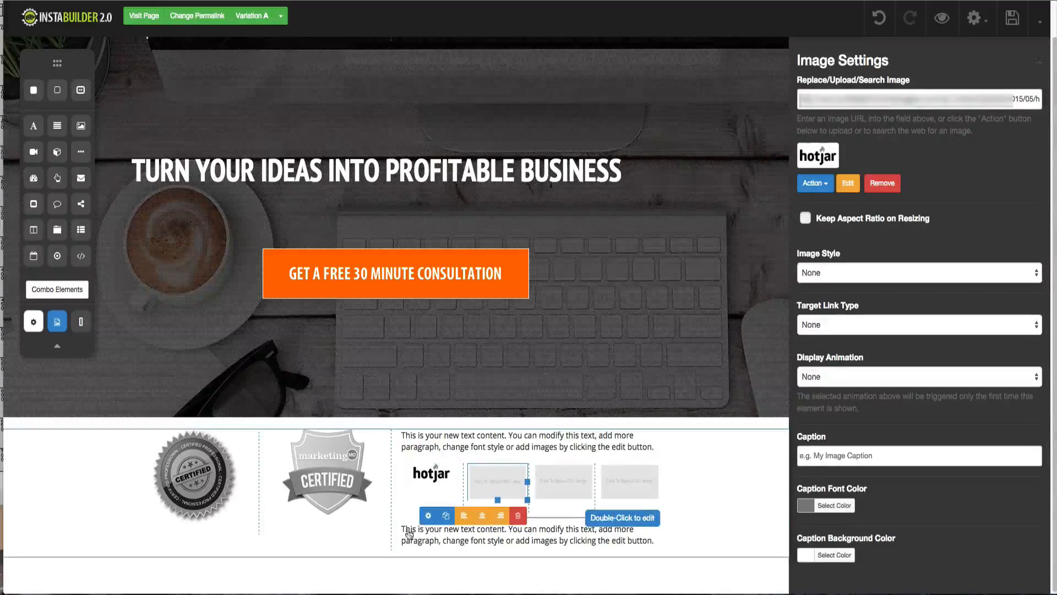
# - Fill the second small placeholder in the logo row with the canva image from the media library
pyautogui.click(428, 516)
pyautogui.click(814, 152)
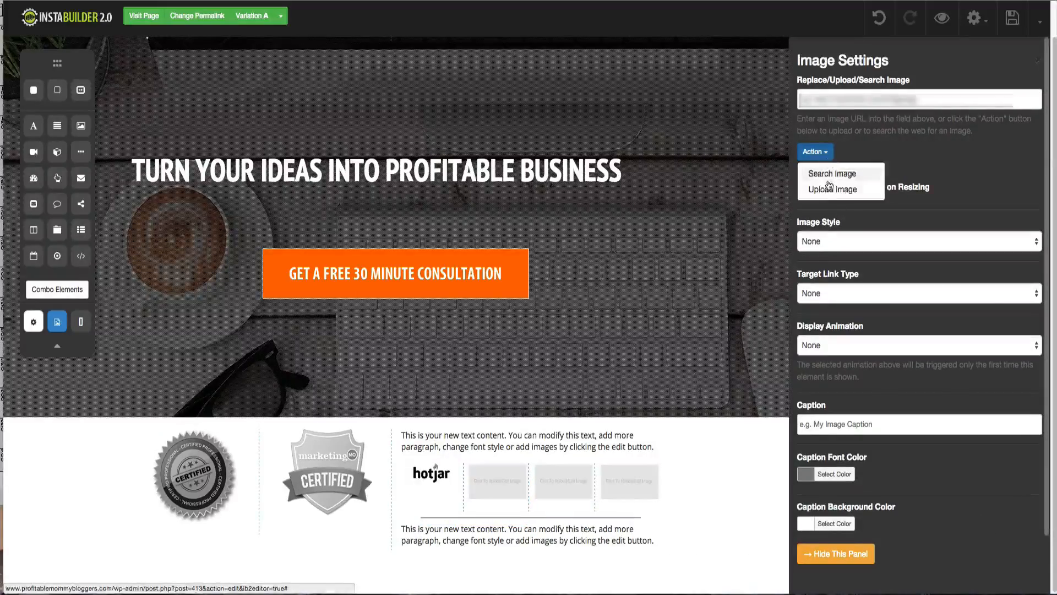
pyautogui.click(830, 189)
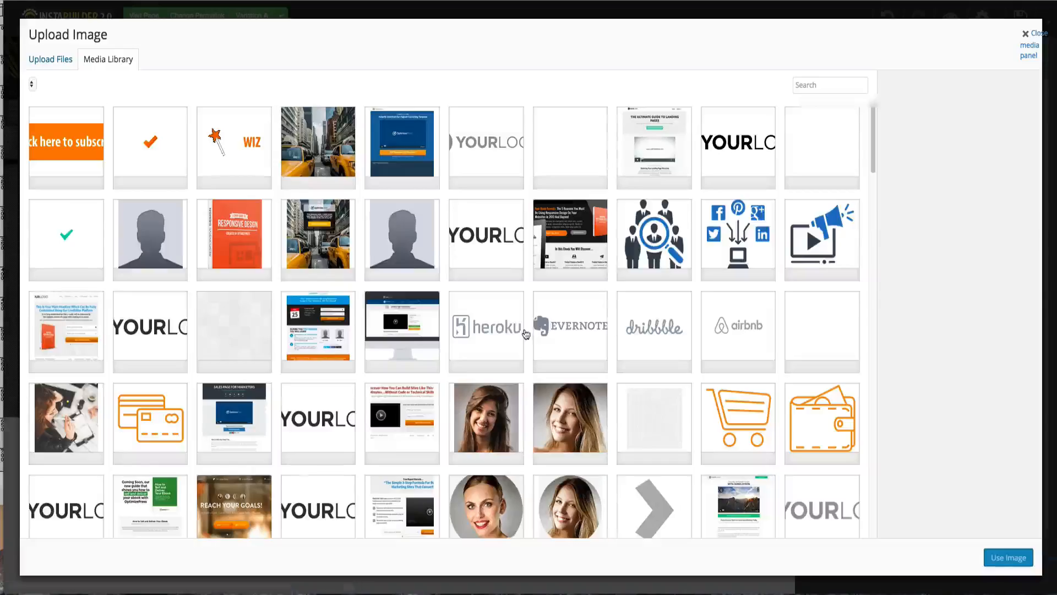
pyautogui.scroll(-15, 526, 334)
pyautogui.click(641, 404)
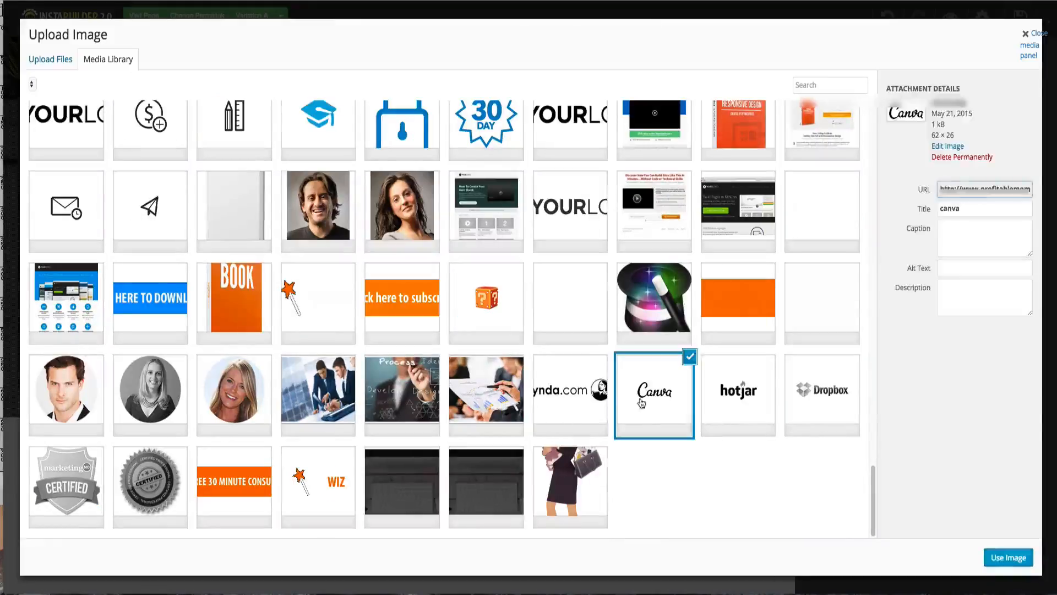
pyautogui.click(998, 560)
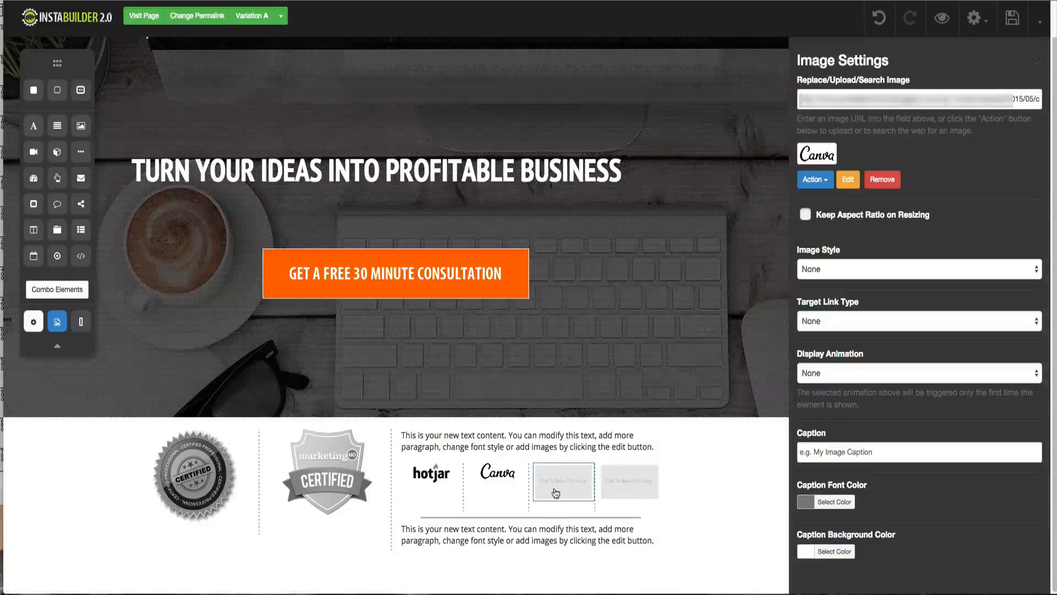
# - Fill the third small placeholder in the logo row with the lynda image from the media library
pyautogui.click(556, 493)
pyautogui.click(494, 515)
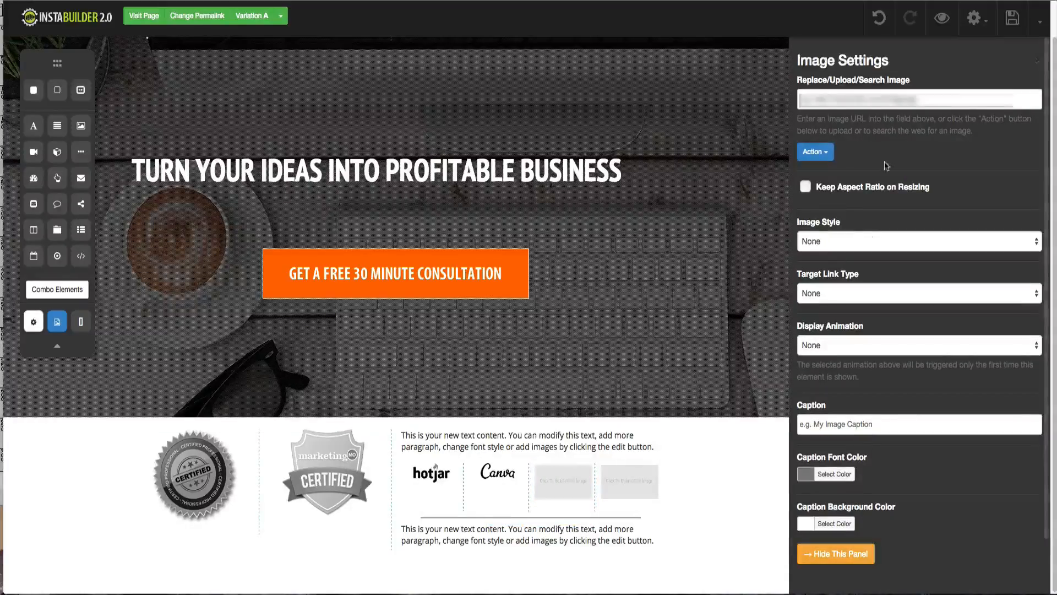
pyautogui.click(813, 152)
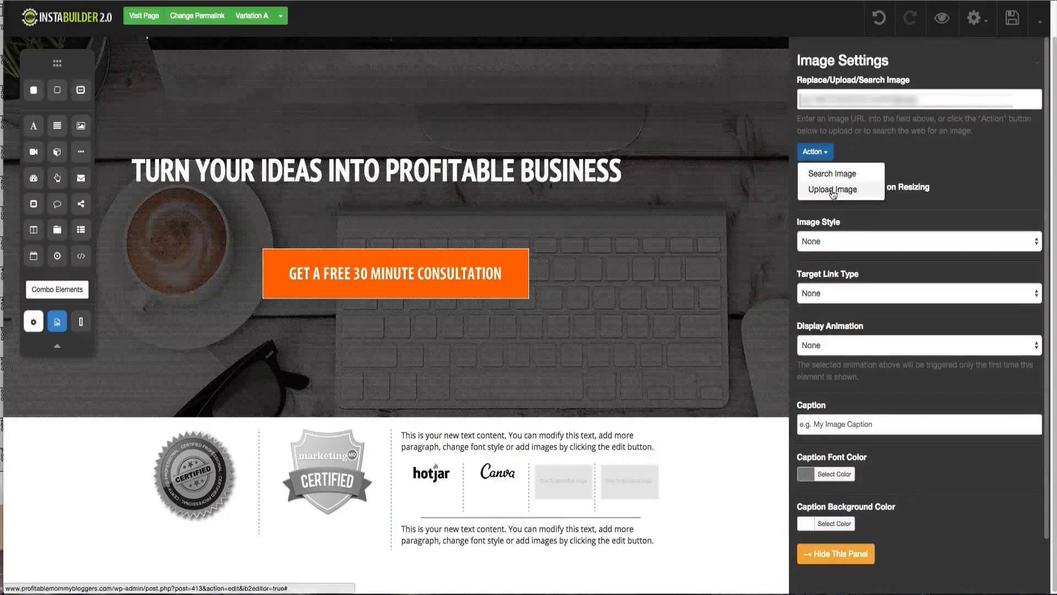
pyautogui.click(836, 193)
pyautogui.scroll(-15, 517, 311)
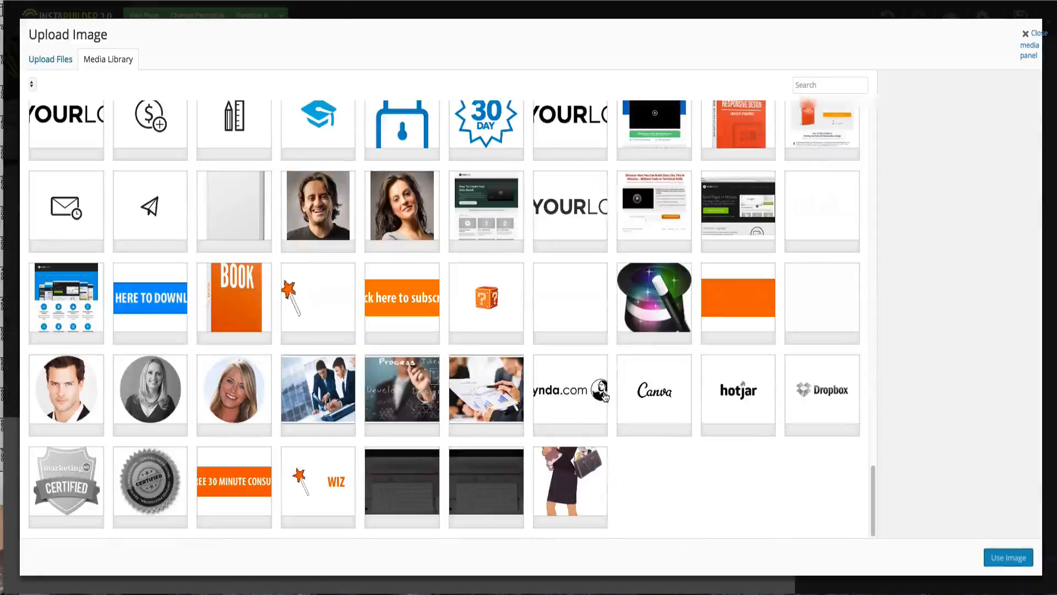
pyautogui.click(563, 403)
pyautogui.click(994, 555)
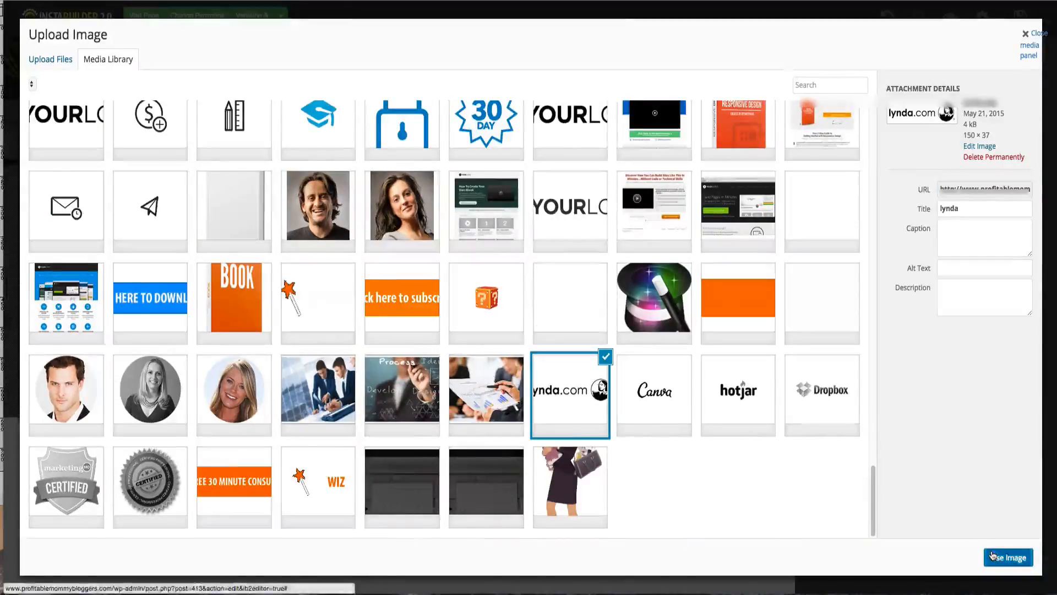
# - Fill the fourth small placeholder in the logo row with the Dropbox logo from the media library
pyautogui.click(642, 486)
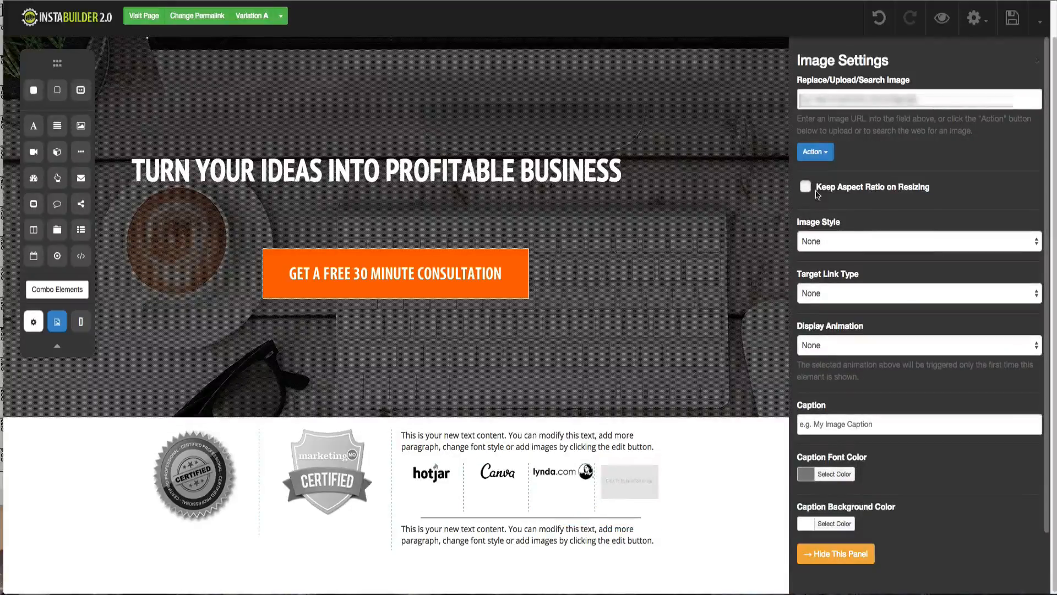
pyautogui.click(814, 151)
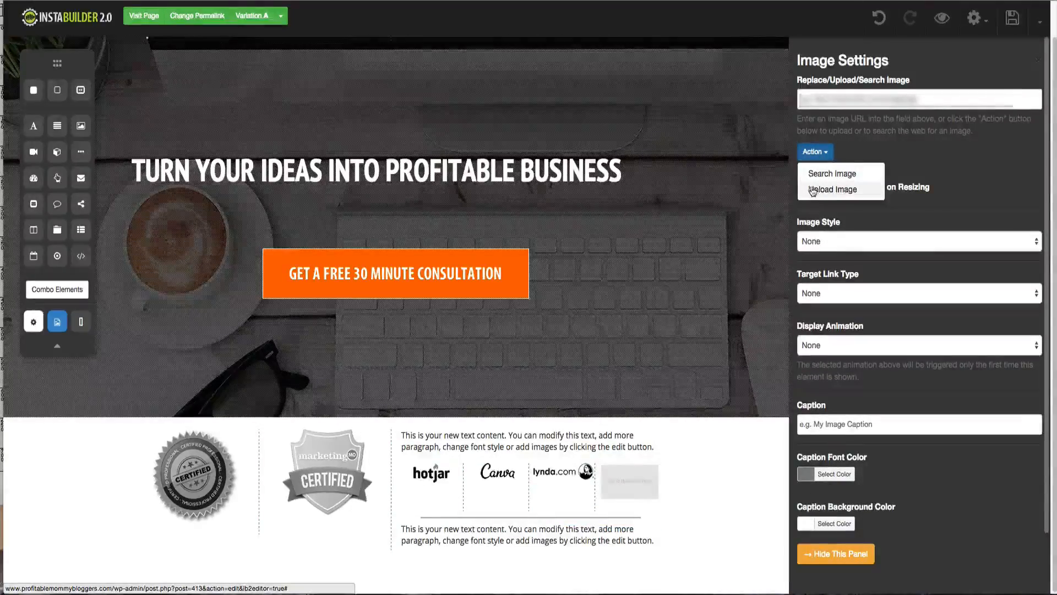
pyautogui.click(831, 190)
pyautogui.scroll(-10, 718, 239)
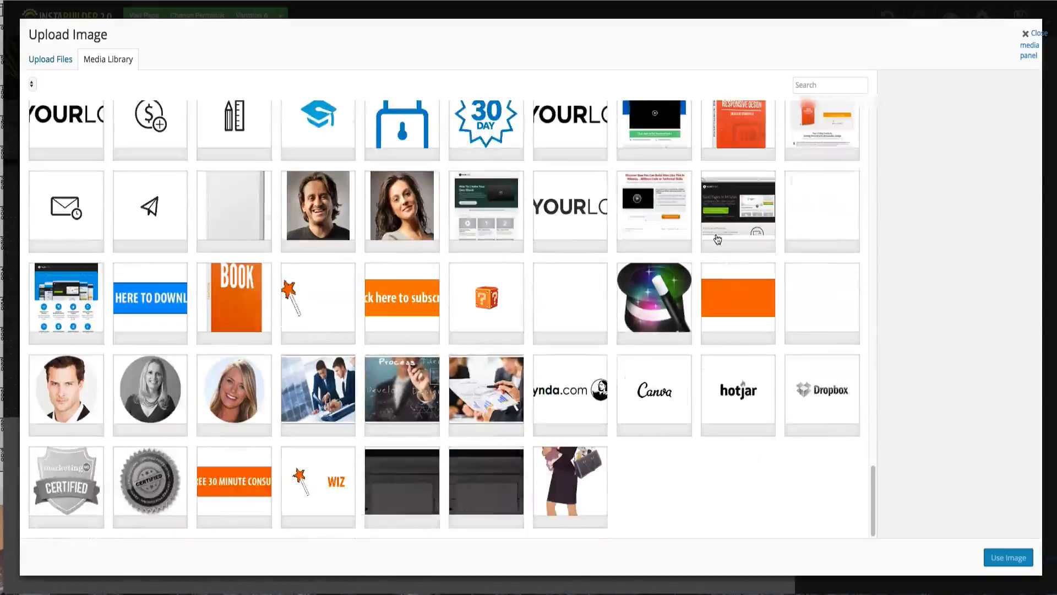
pyautogui.click(821, 379)
pyautogui.click(1017, 560)
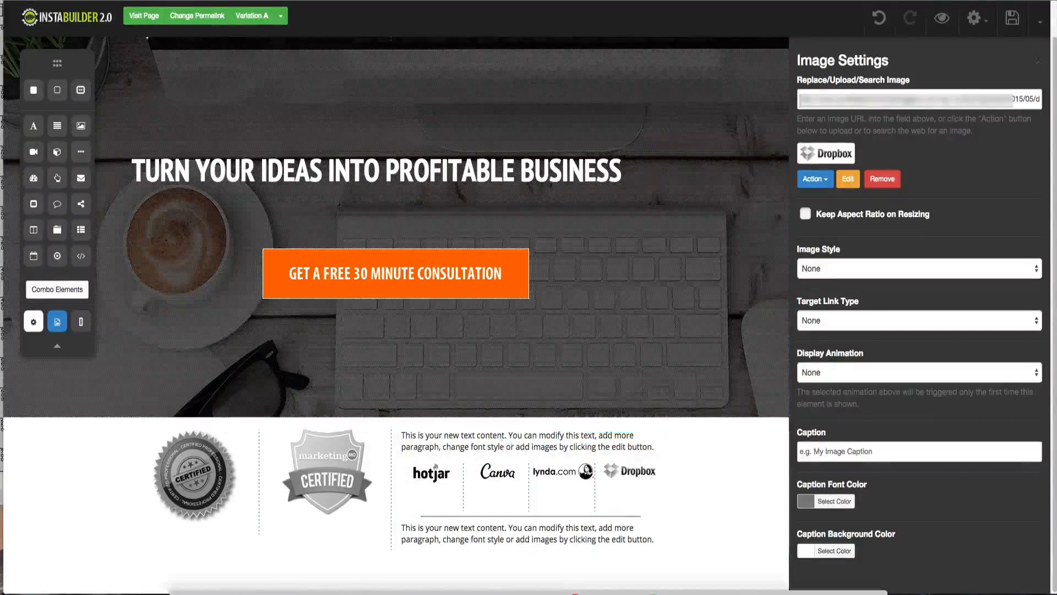
# - Switch to the Adobe Fireworks mockup and copy the line "We helped hundreds of well known startups on their way to success"
pyautogui.hotkey('ctrl', 'Up')
pyautogui.click(302, 342)
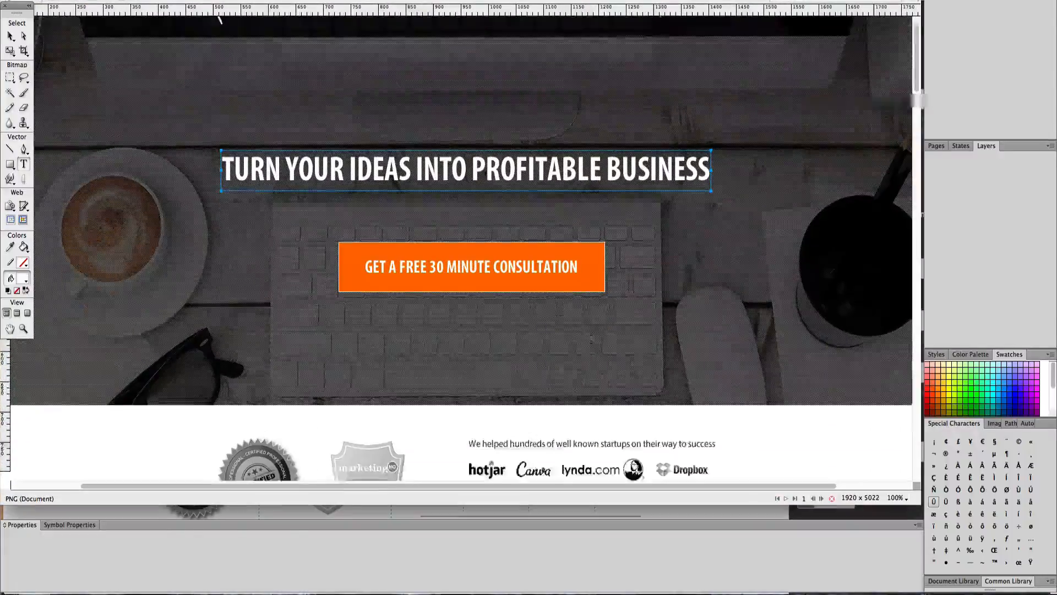
pyautogui.scroll(-5, 585, 325)
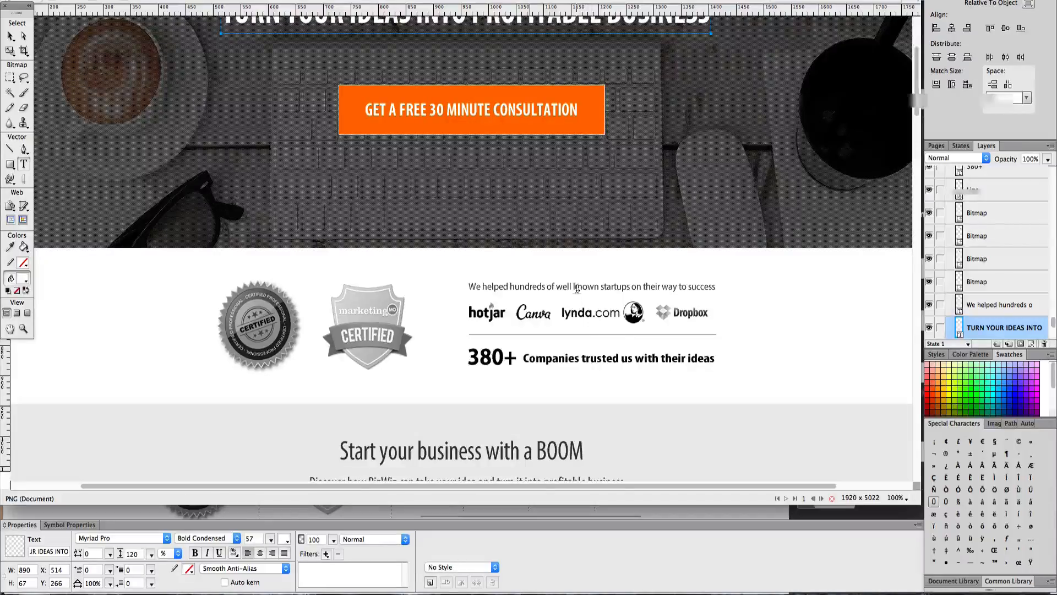
pyautogui.click(577, 291)
pyautogui.tripleClick(577, 289)
pyautogui.press('super+c')
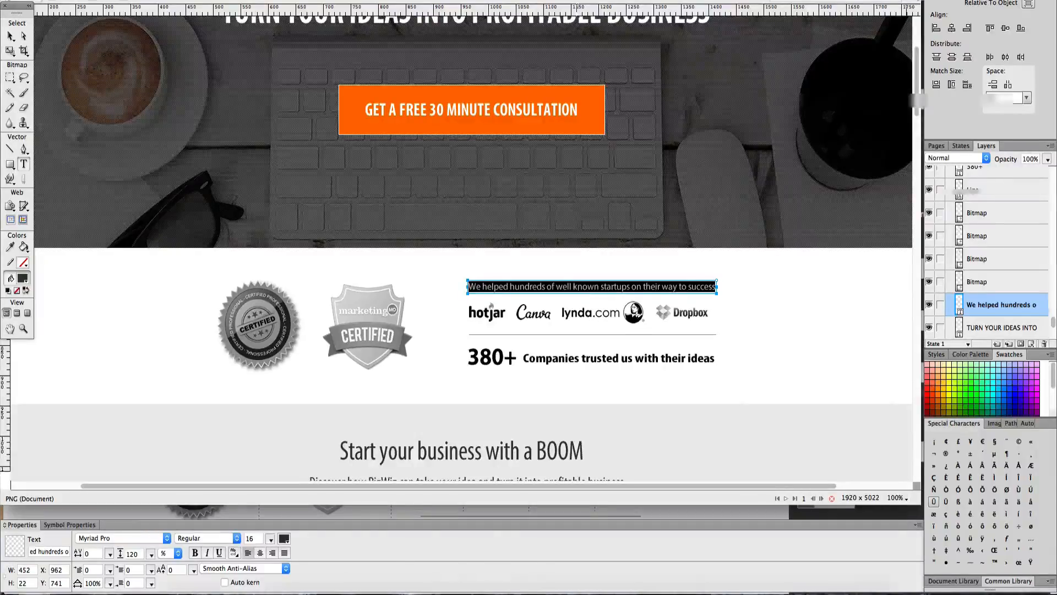
# - Back in the InstaBuilder page in Chrome, replace the text above the client logos with the copied startups line
pyautogui.press('F3')
pyautogui.click(683, 328)
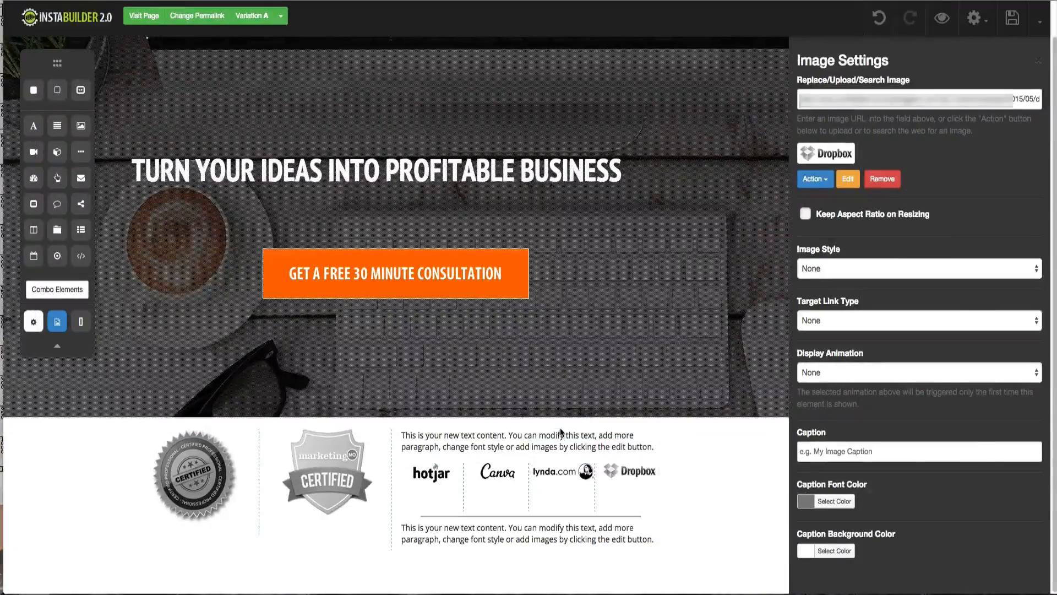
pyautogui.doubleClick(582, 445)
pyautogui.click(459, 469)
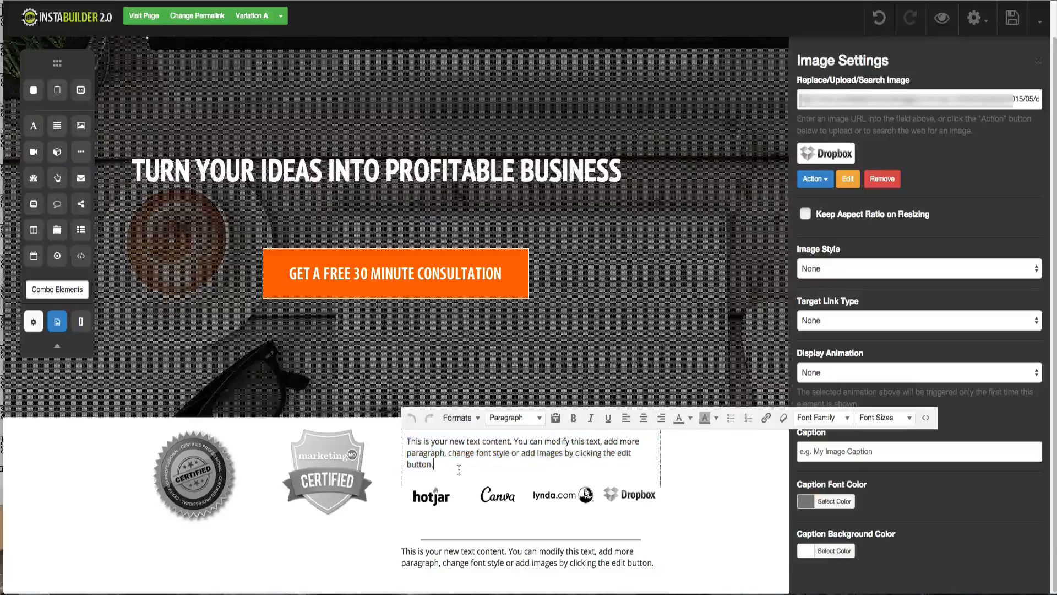
pyautogui.keyDown('shift'); pyautogui.click(408, 441); pyautogui.keyUp('shift')
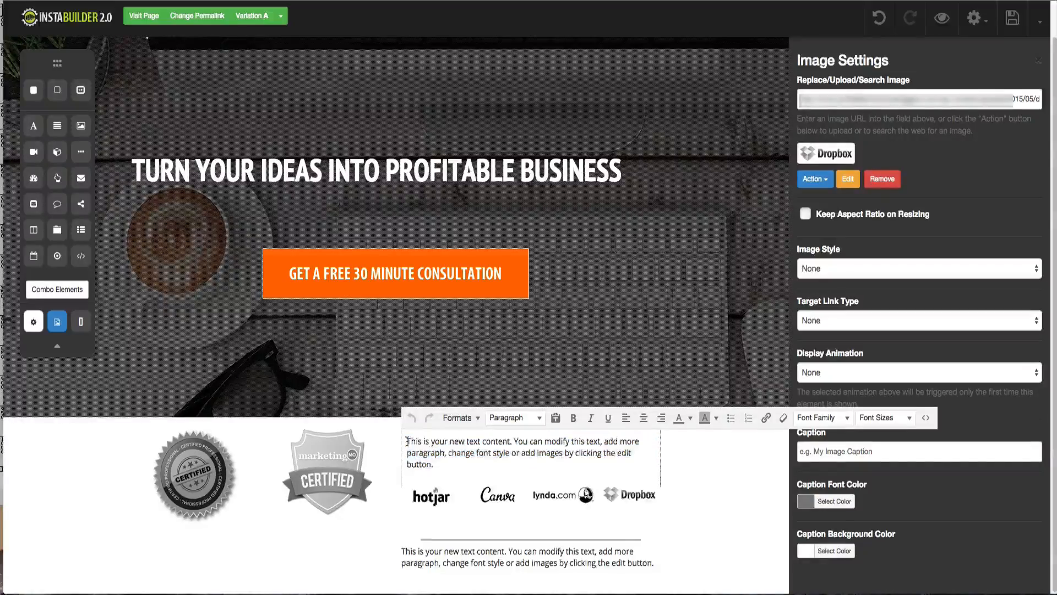
pyautogui.press('super+v')
# - Return to the Fireworks mockup and select the text "Companies trusted us with their ideas" for copying
pyautogui.hotkey('ctrl', 'Up')
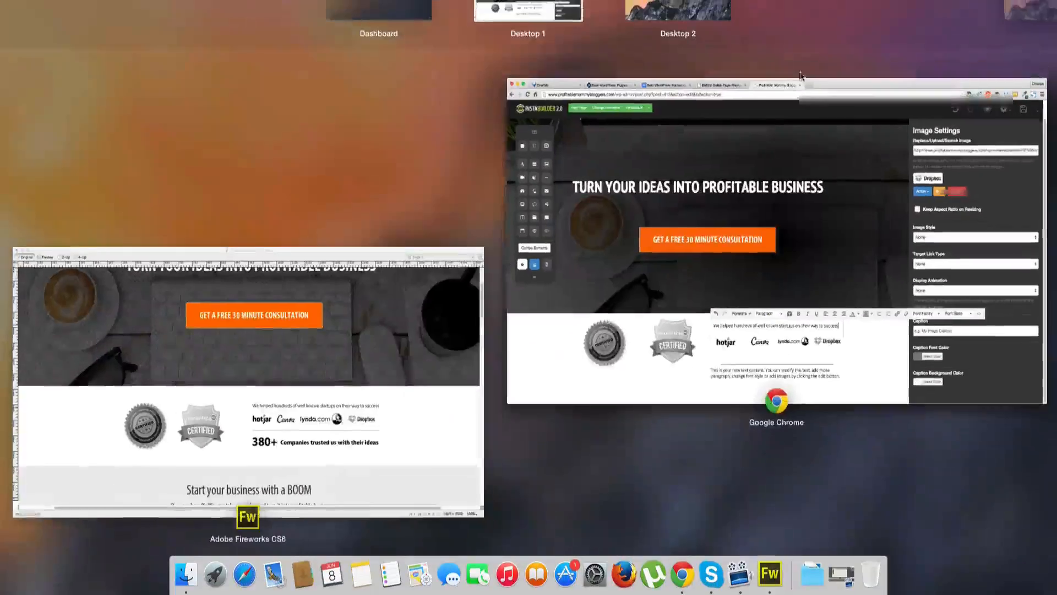
pyautogui.click(321, 401)
pyautogui.click(541, 359)
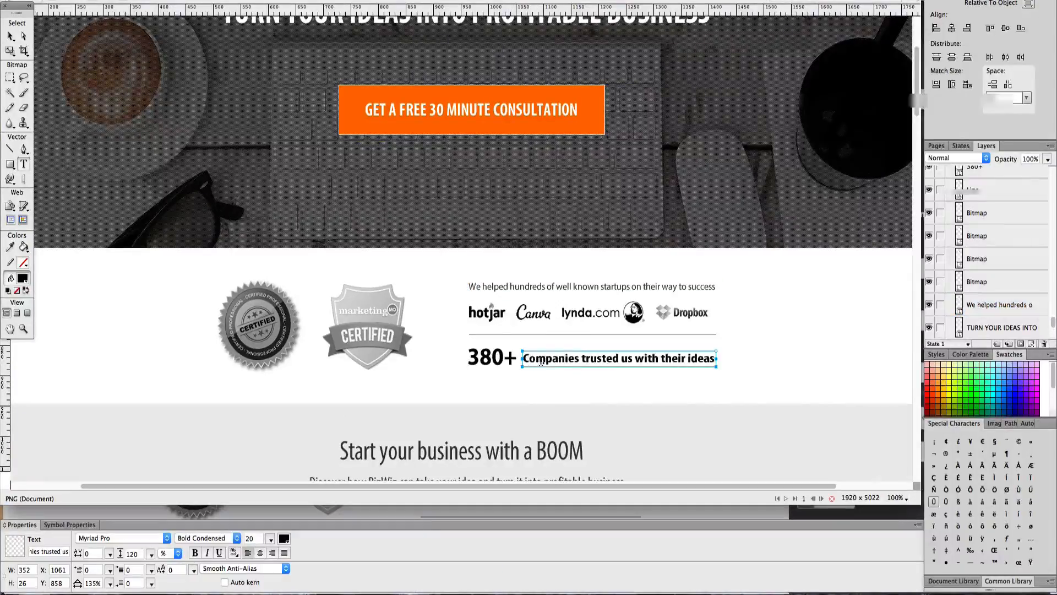
pyautogui.doubleClick(541, 359)
# - Back in the InstaBuilder page in Chrome, replace the text below the logos with "380+ Companies trusted us with their ideas"
pyautogui.hotkey('ctrl', 'Up')
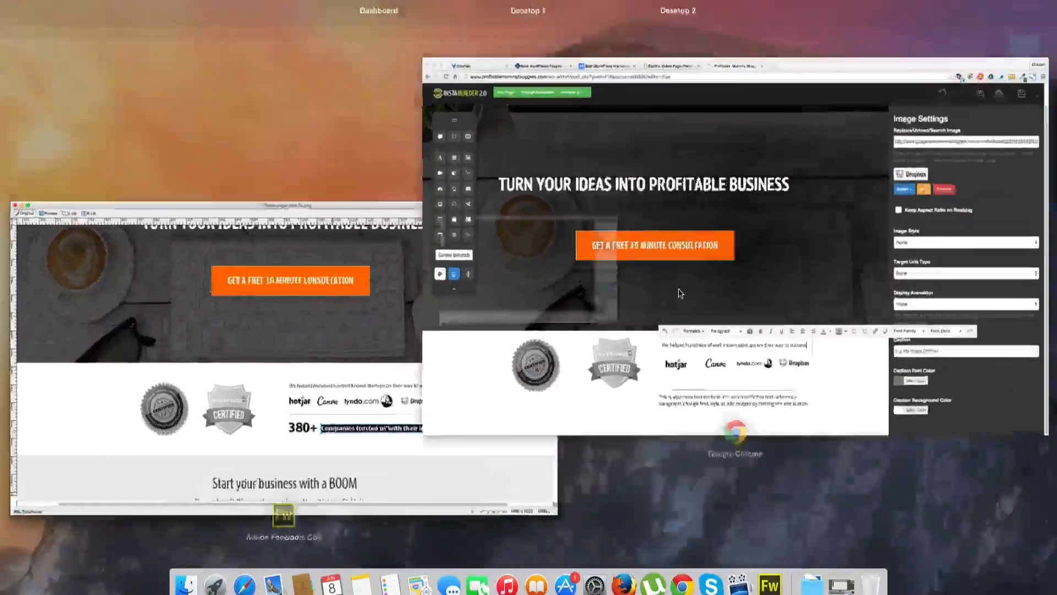
pyautogui.click(680, 292)
pyautogui.click(536, 553)
pyautogui.doubleClick(449, 537)
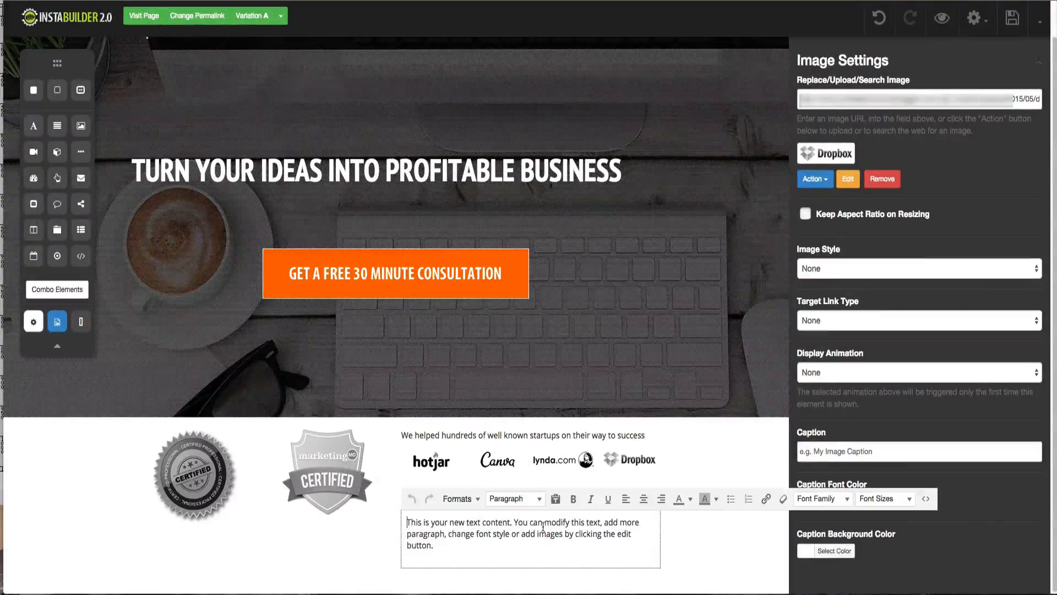
pyautogui.moveTo(450, 545); pyautogui.dragTo(408, 522)
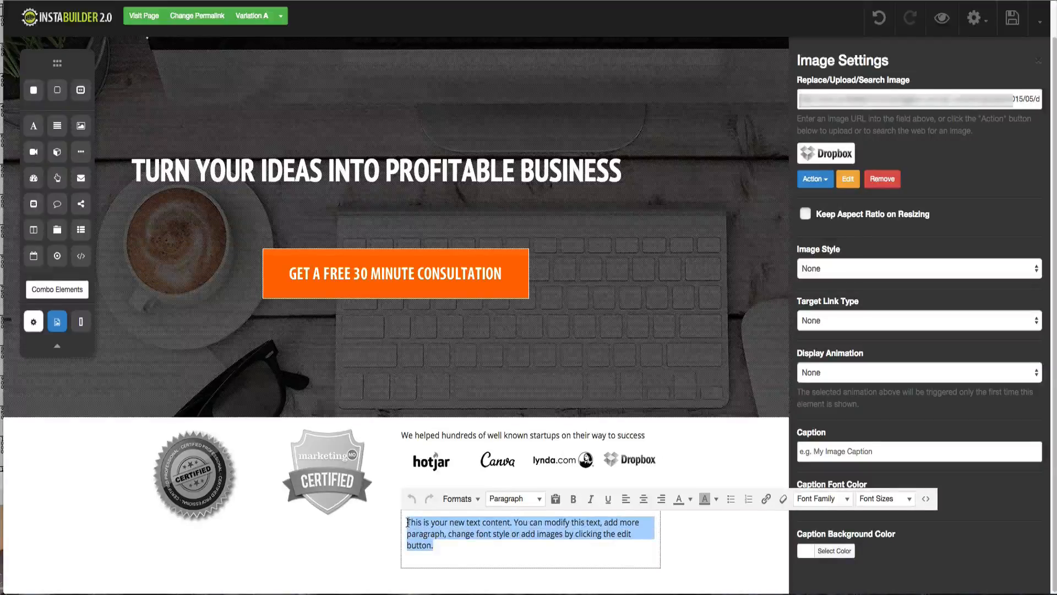
pyautogui.write('38')
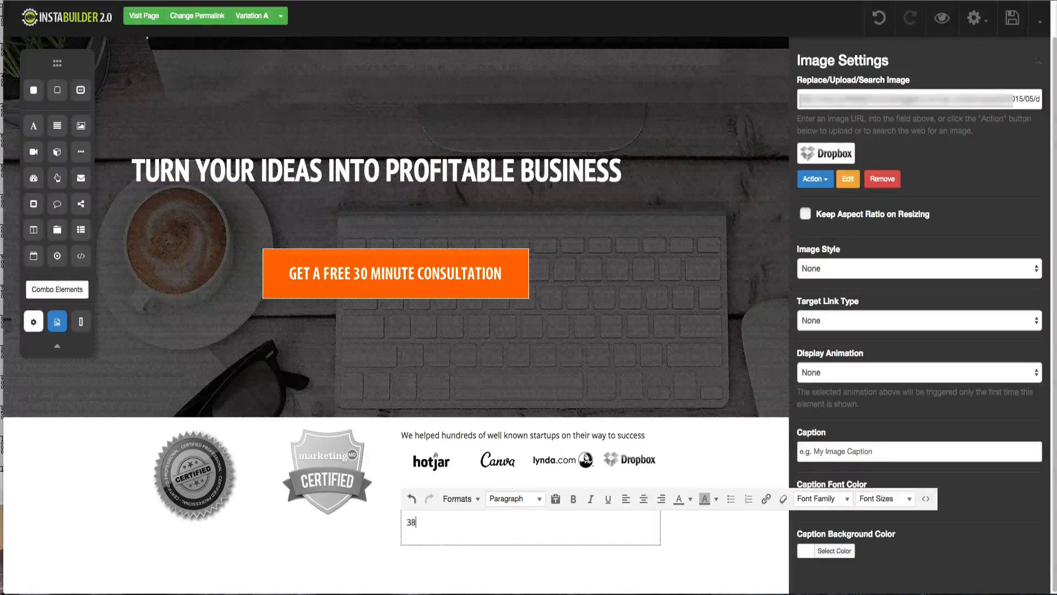
pyautogui.write('0+ Companies trusted us with their ideas')
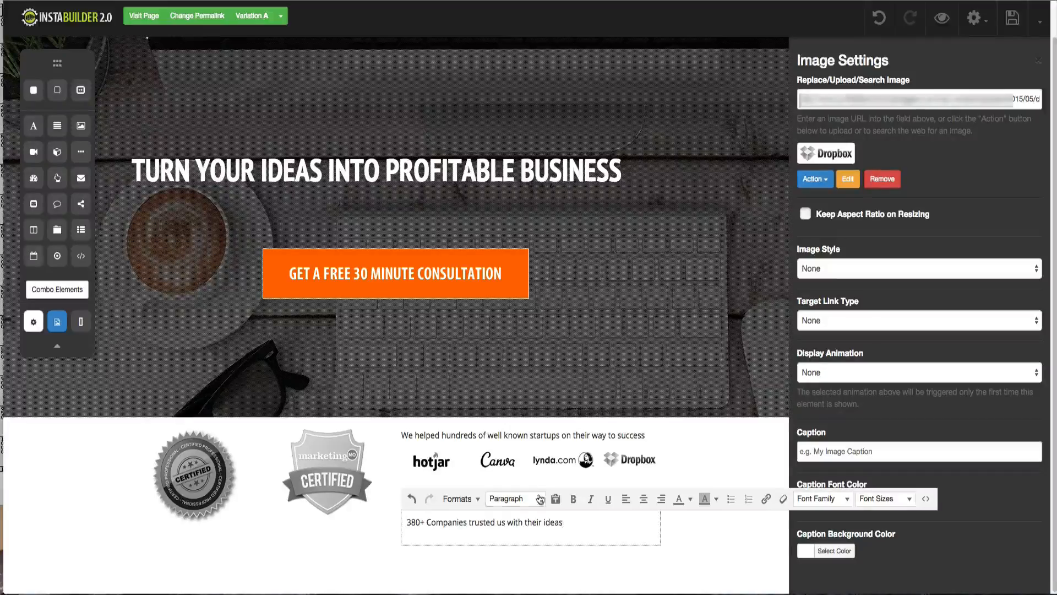
pyautogui.click(693, 458)
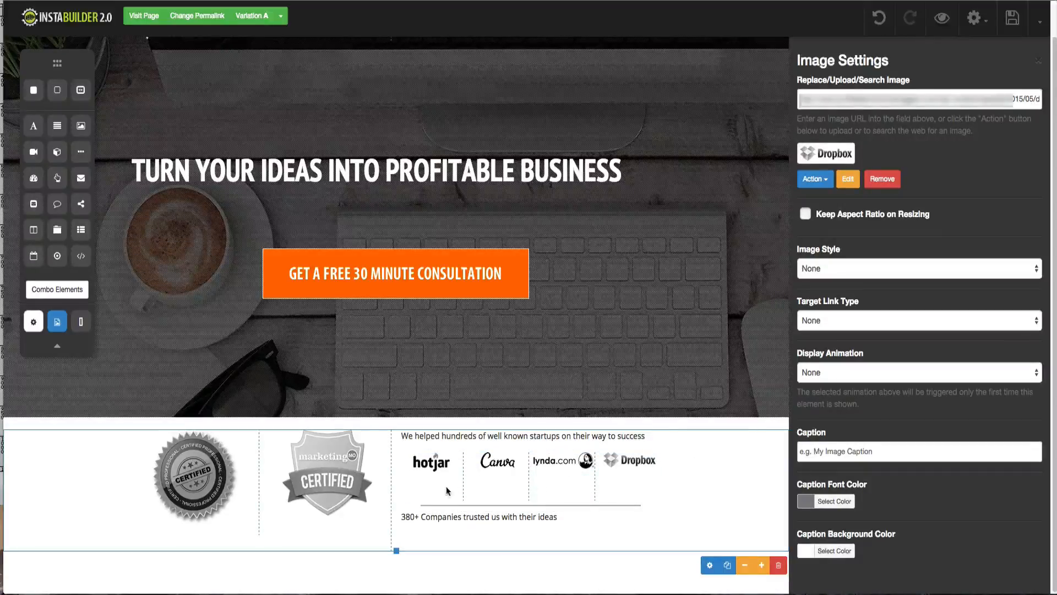
# - Try to reduce the bottom padding of the client logo columns
pyautogui.click(483, 485)
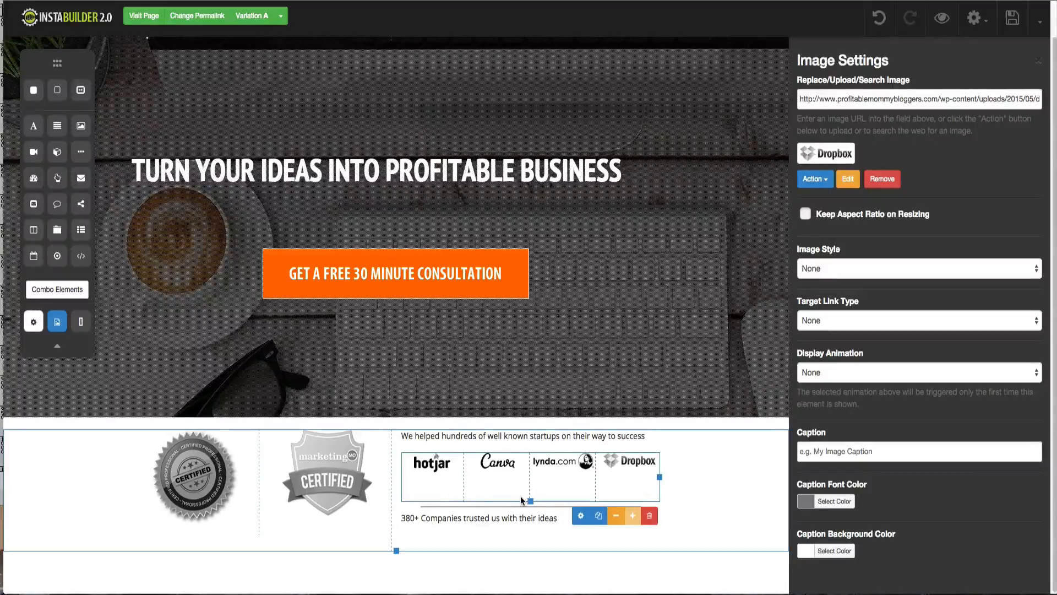
pyautogui.click(573, 516)
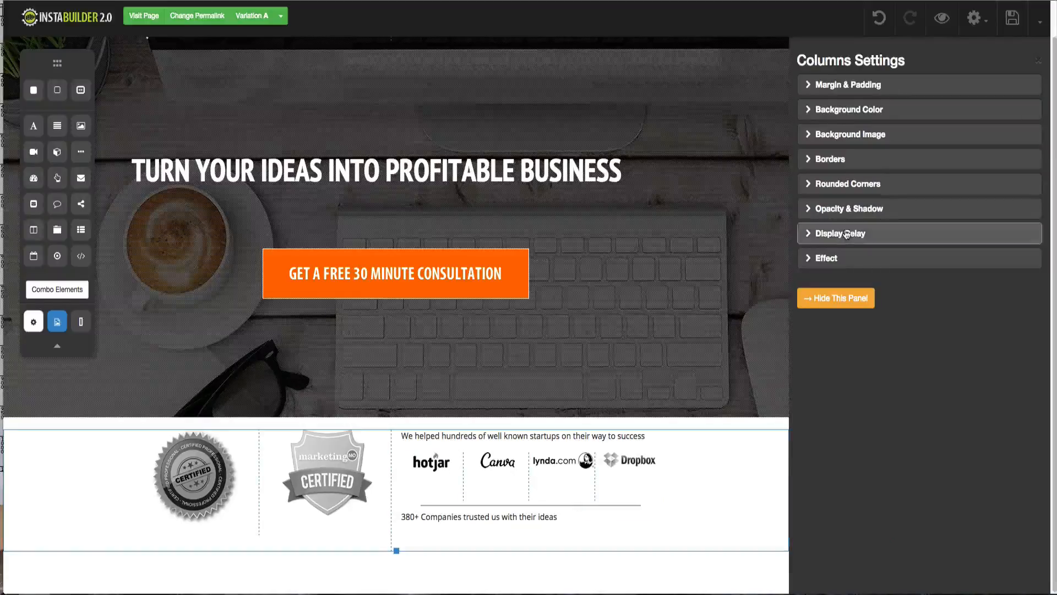
pyautogui.click(848, 85)
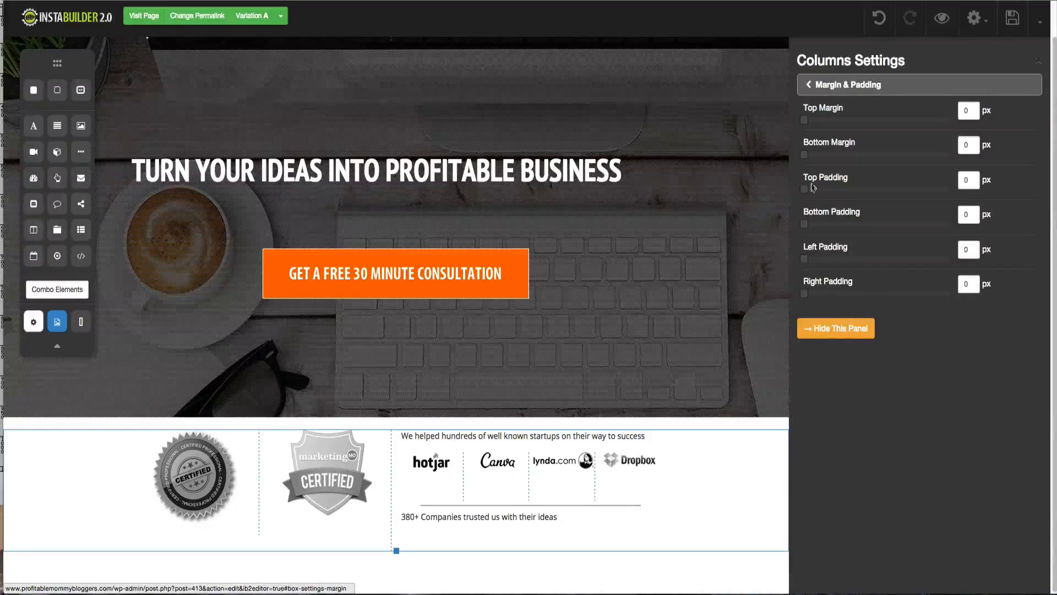
pyautogui.moveTo(804, 224); pyautogui.dragTo(779, 221)
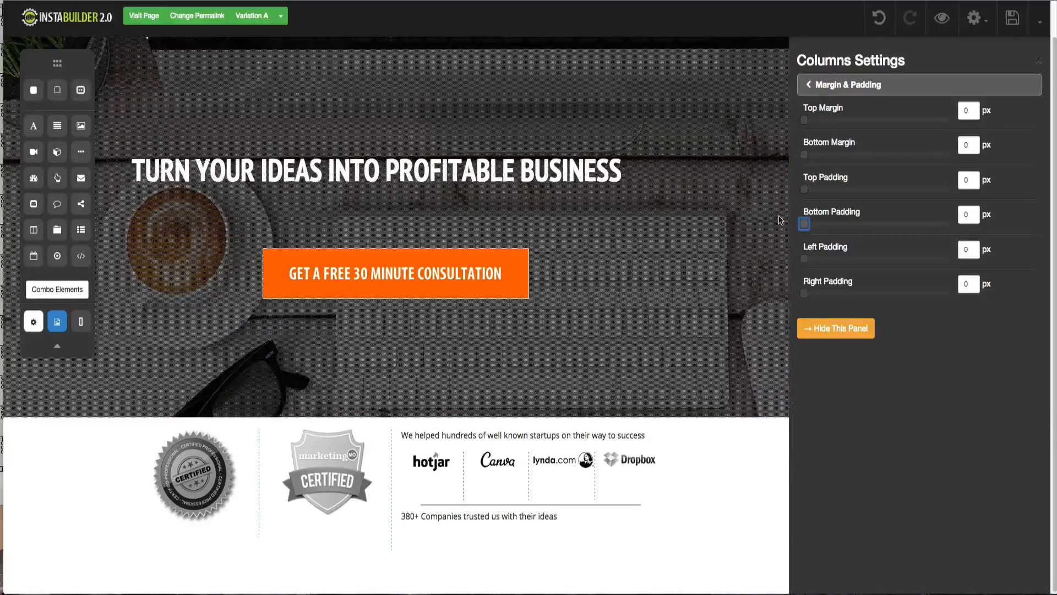
# - Examine the image settings of the Canva logo for a spacing option
pyautogui.moveTo(699, 536)
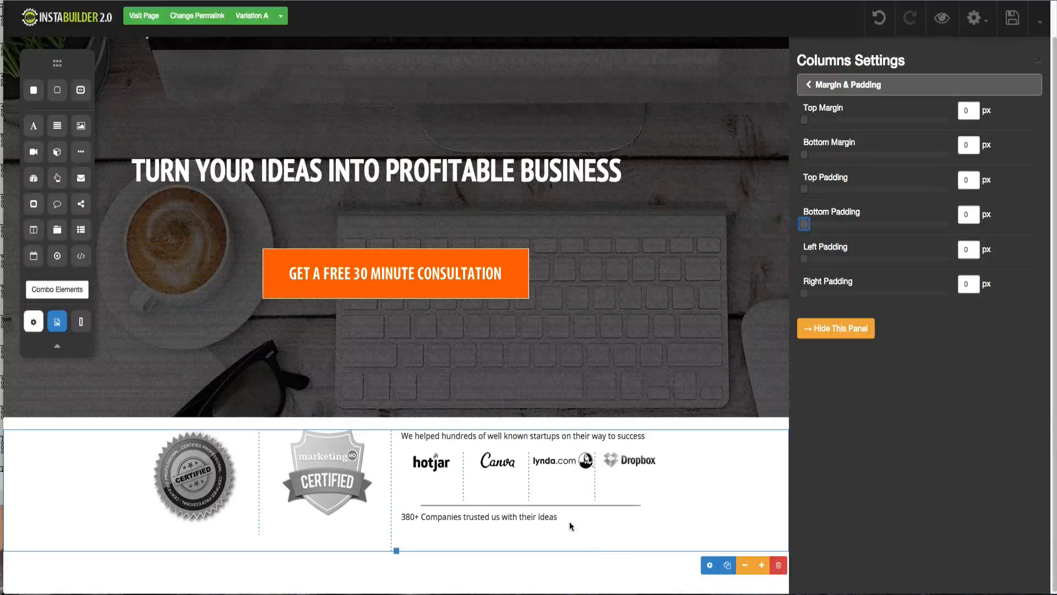
pyautogui.moveTo(518, 480)
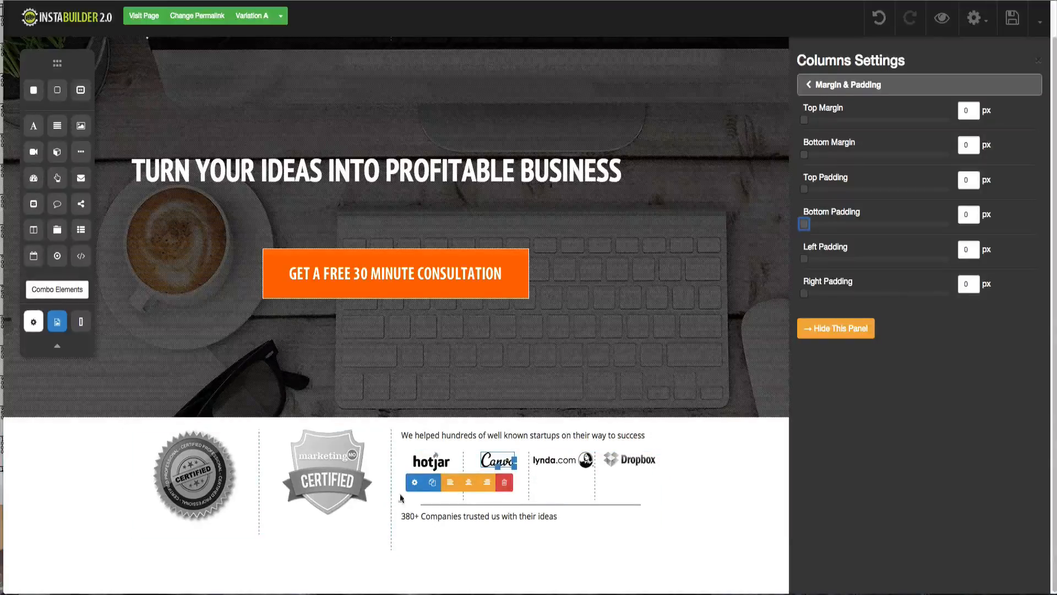
pyautogui.click(414, 482)
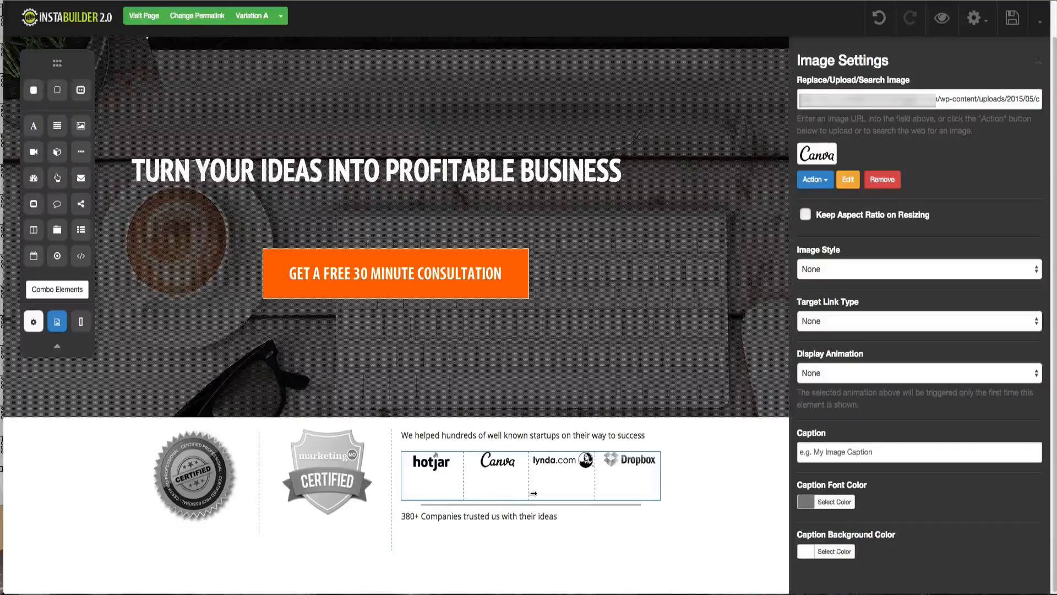
pyautogui.scroll(-1, 825, 314)
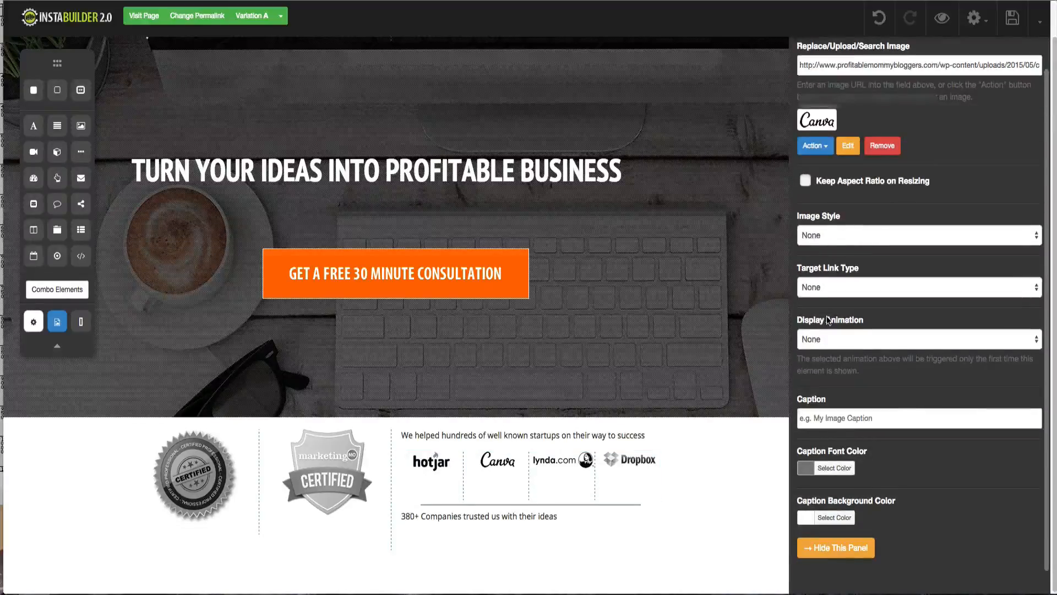
pyautogui.scroll(1, 827, 319)
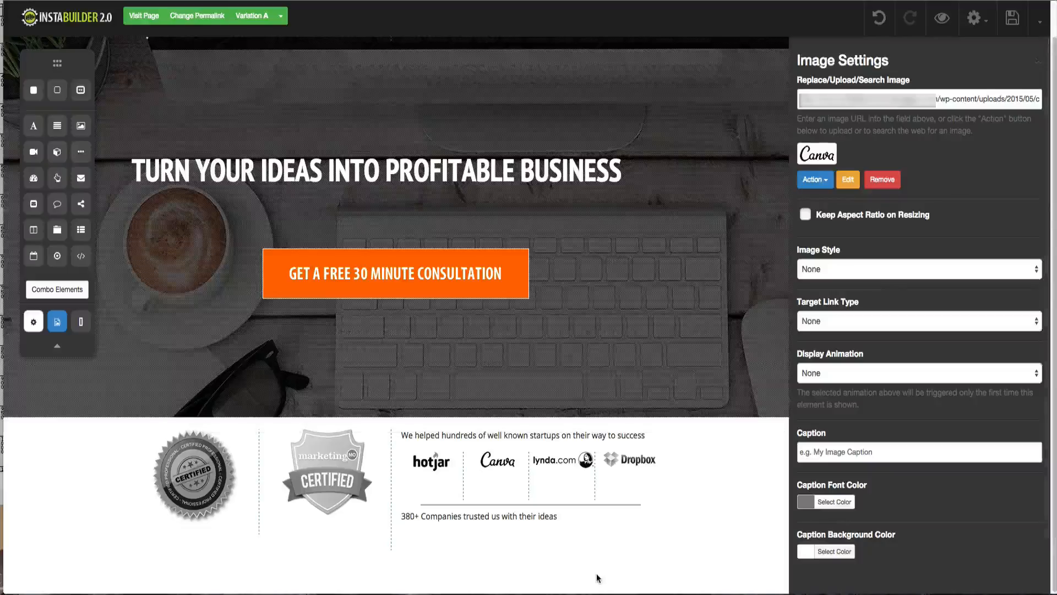
# - Reduce the height of the client logo columns so they end closer beneath the logos, and close the settings
pyautogui.click(608, 488)
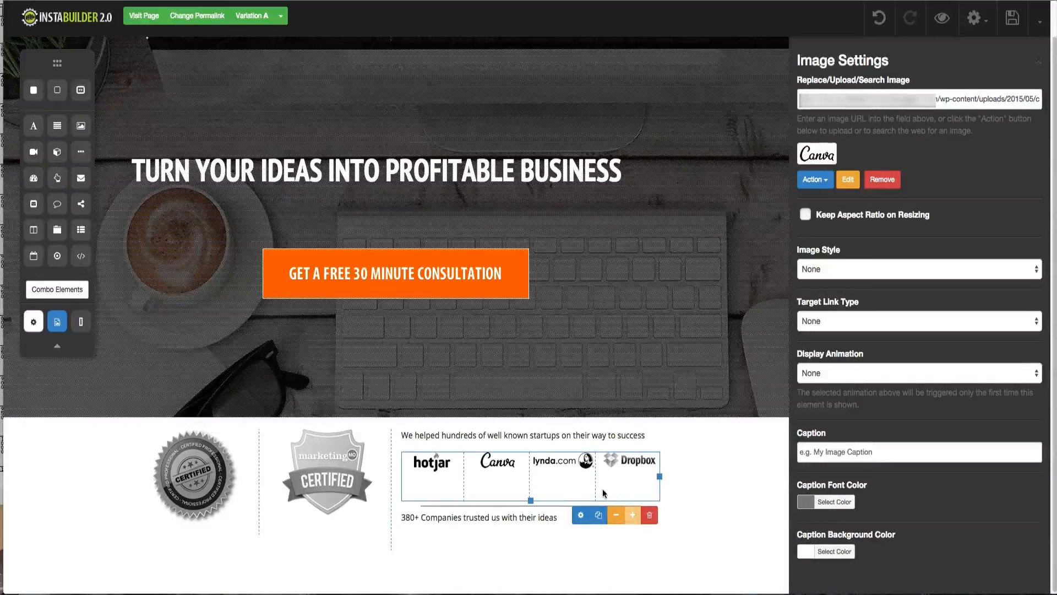
pyautogui.moveTo(532, 500); pyautogui.dragTo(533, 476)
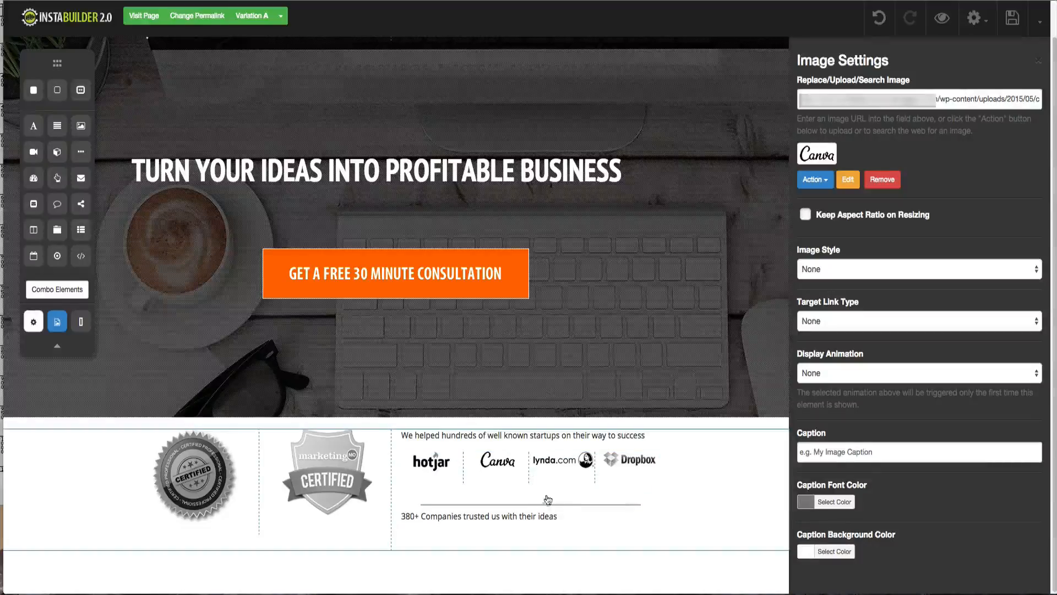
pyautogui.click(1037, 61)
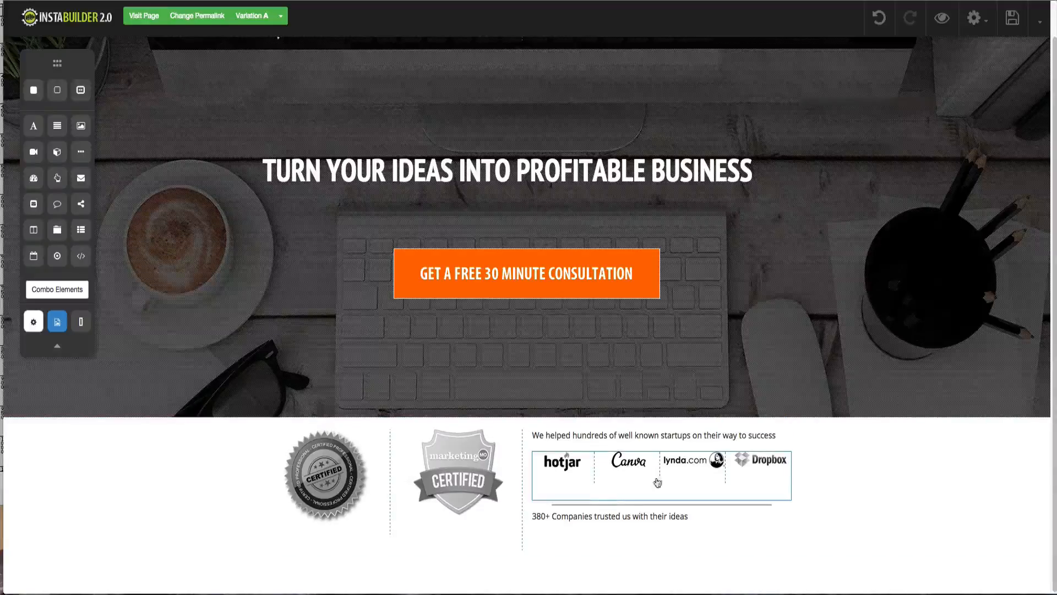
# - Look through all the columns settings of the client logo row, from Effect to Margin & Padding, for a spacing option
pyautogui.click(589, 490)
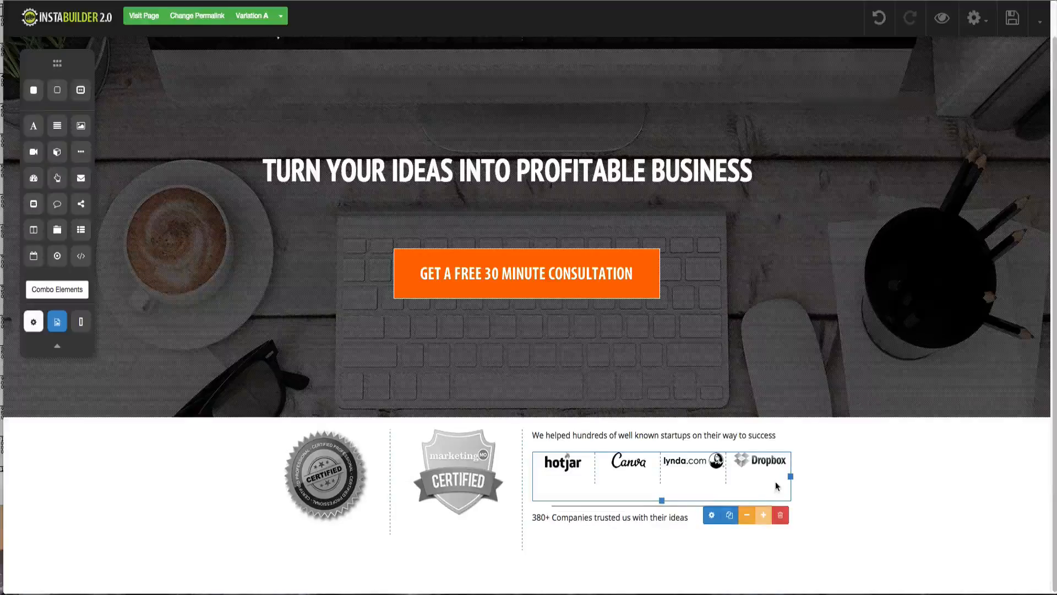
pyautogui.click(711, 515)
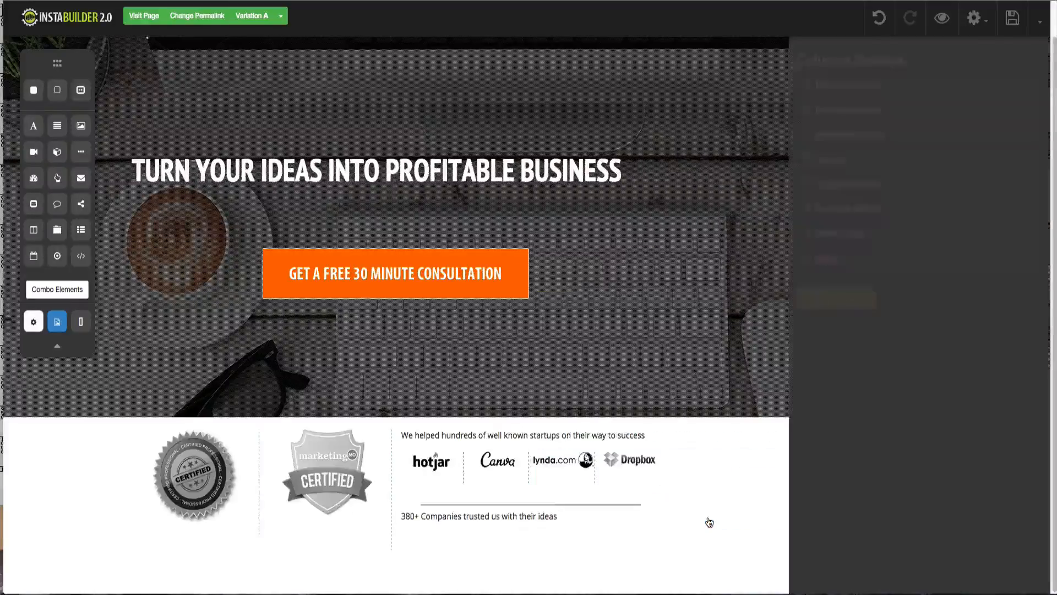
pyautogui.click(817, 258)
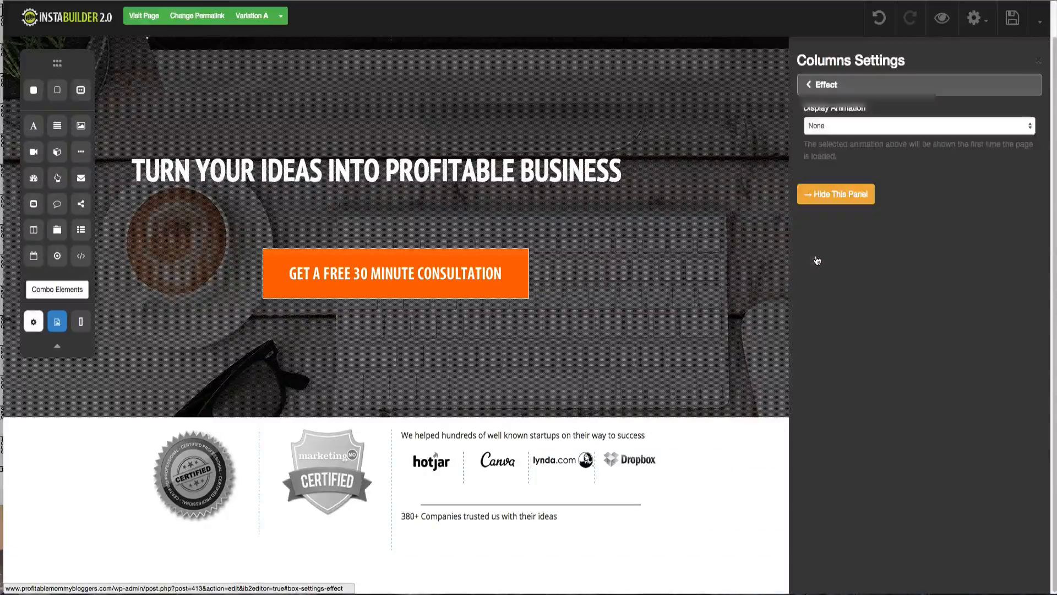
pyautogui.click(814, 84)
pyautogui.click(816, 231)
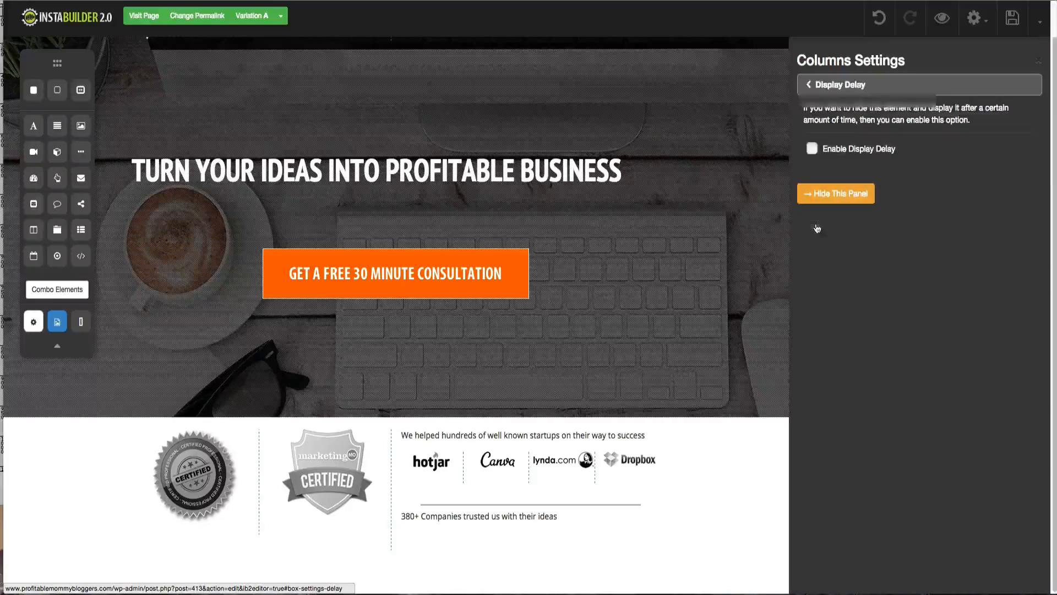
pyautogui.click(811, 85)
pyautogui.click(827, 214)
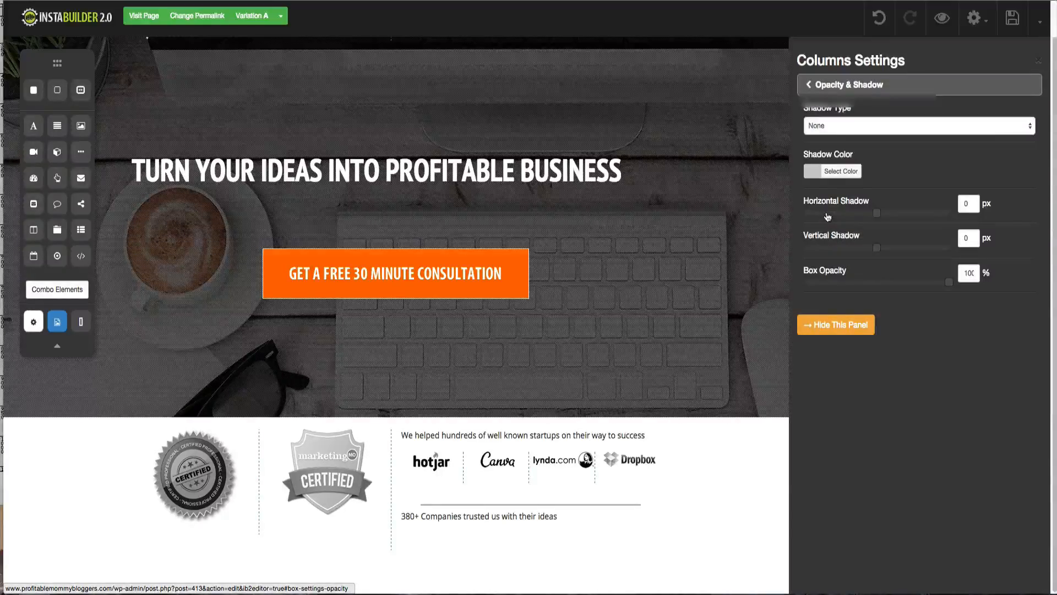
pyautogui.click(829, 88)
pyautogui.click(837, 187)
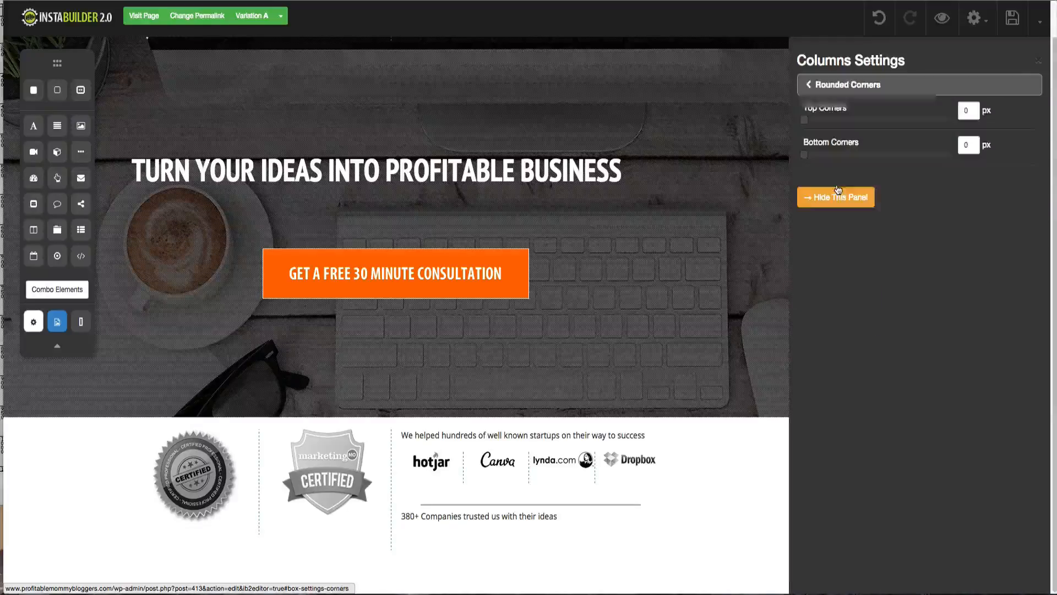
pyautogui.click(819, 91)
pyautogui.click(832, 161)
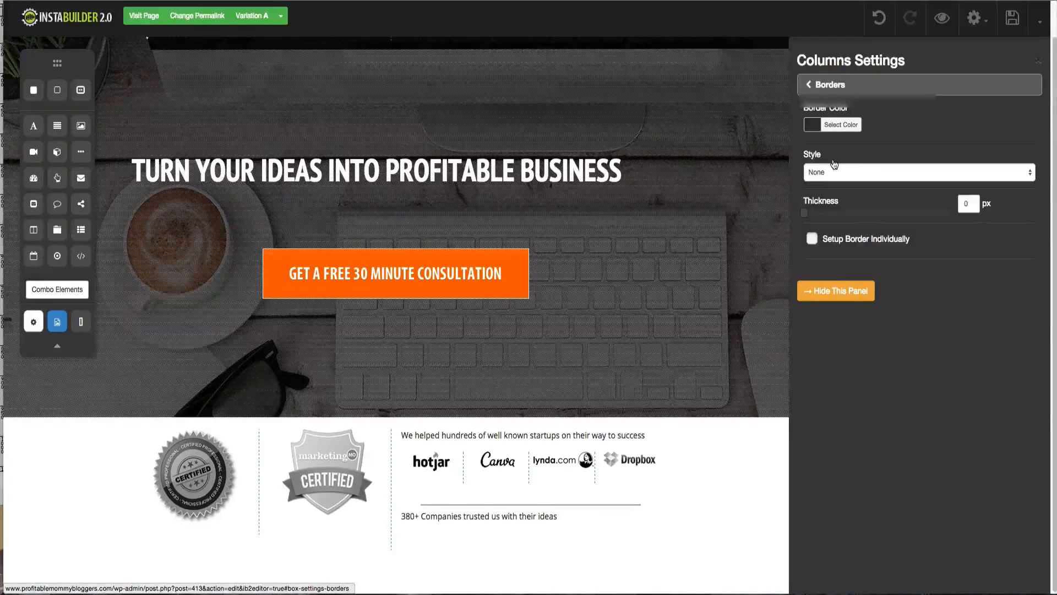
pyautogui.click(829, 87)
pyautogui.click(837, 134)
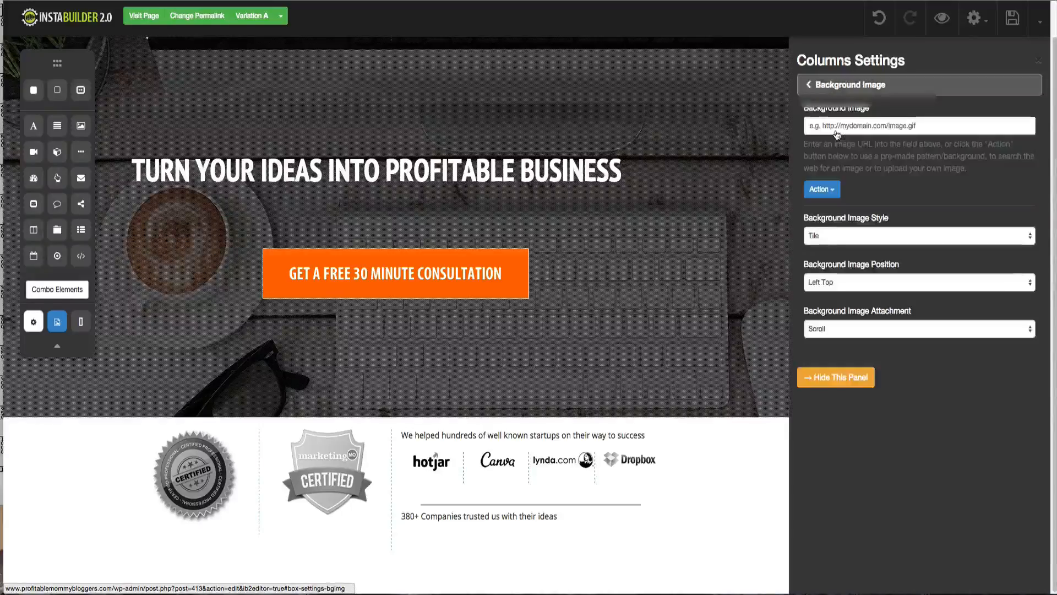
pyautogui.click(832, 93)
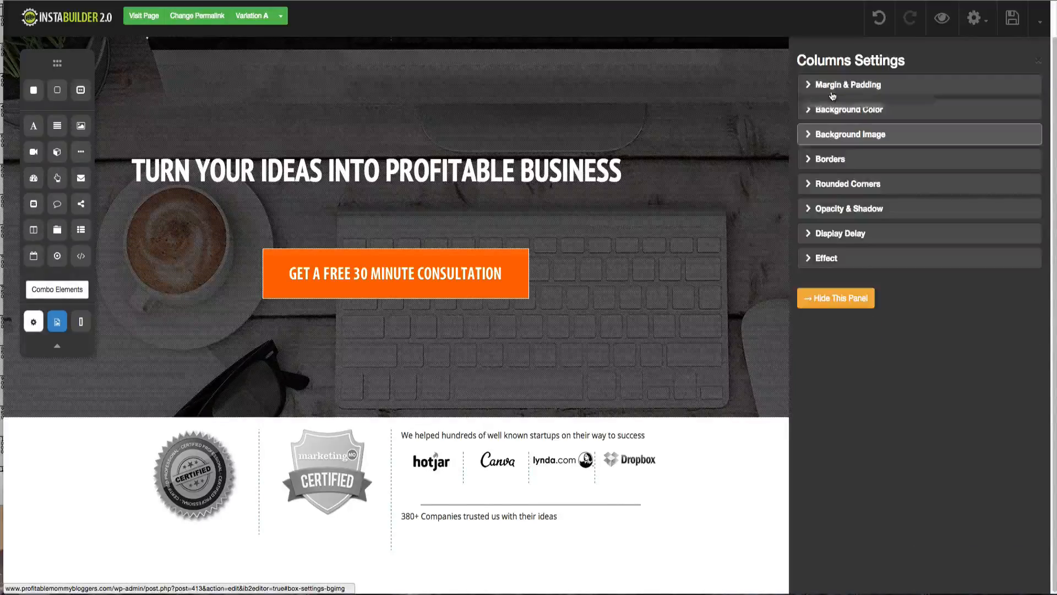
pyautogui.click(832, 108)
pyautogui.click(829, 92)
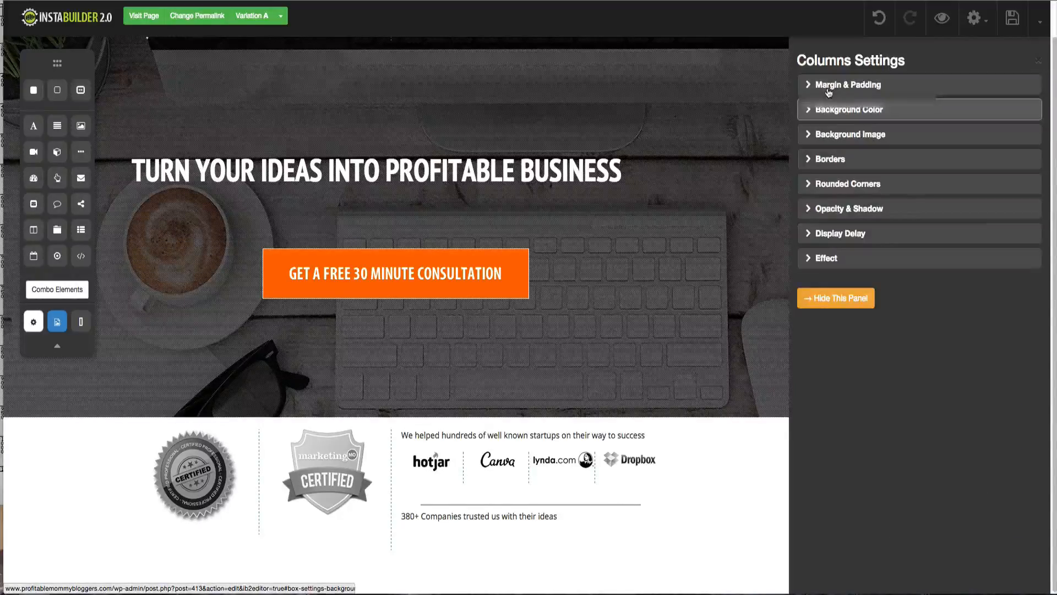
pyautogui.click(829, 94)
pyautogui.click(829, 93)
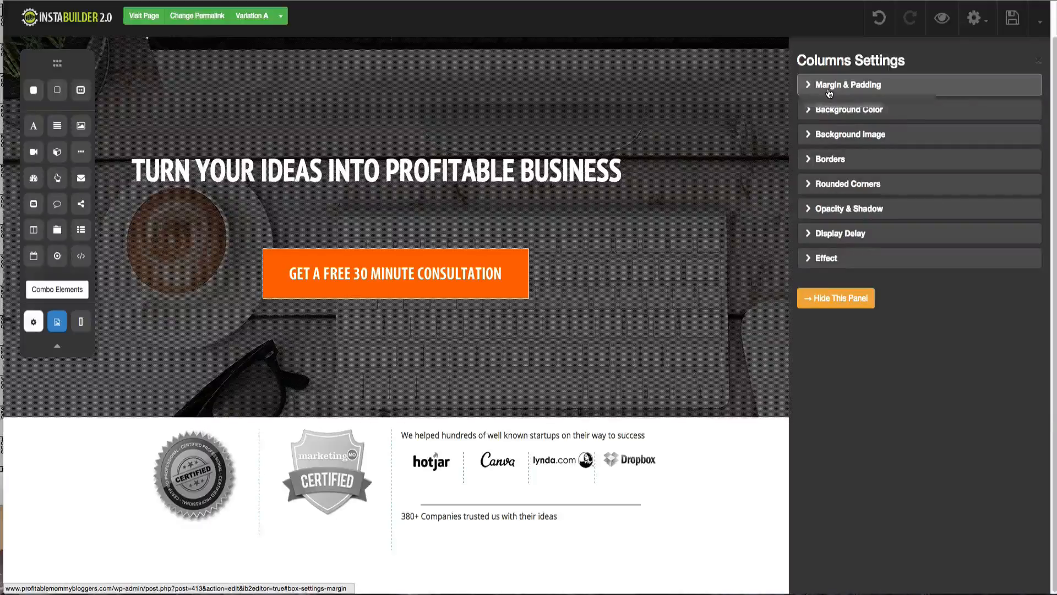
pyautogui.click(837, 297)
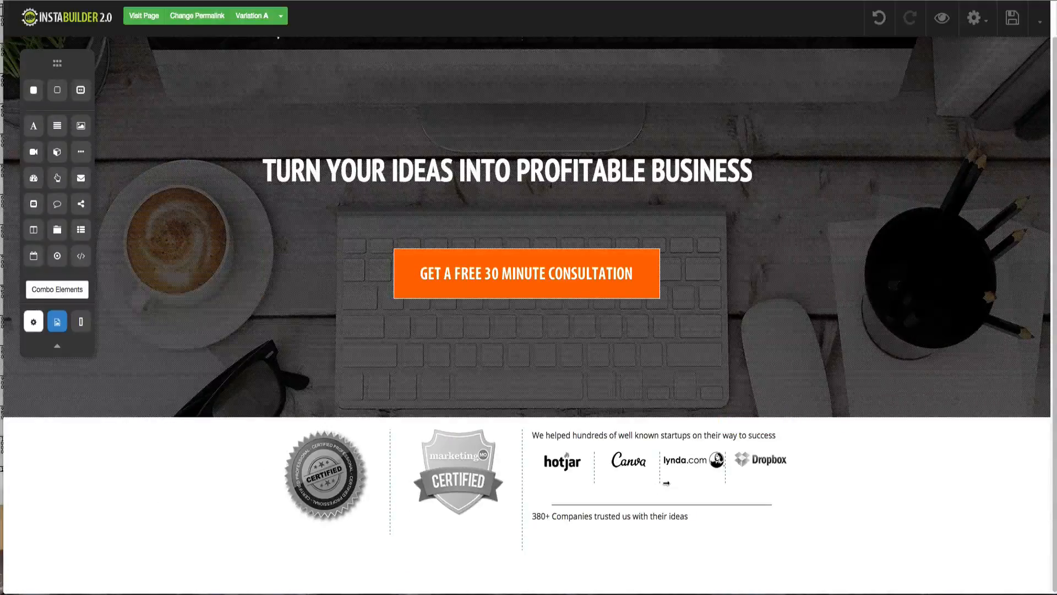
# - Set the solid horizontal line below the client logos to 2 px spacing and 1 px thickness
pyautogui.click(668, 504)
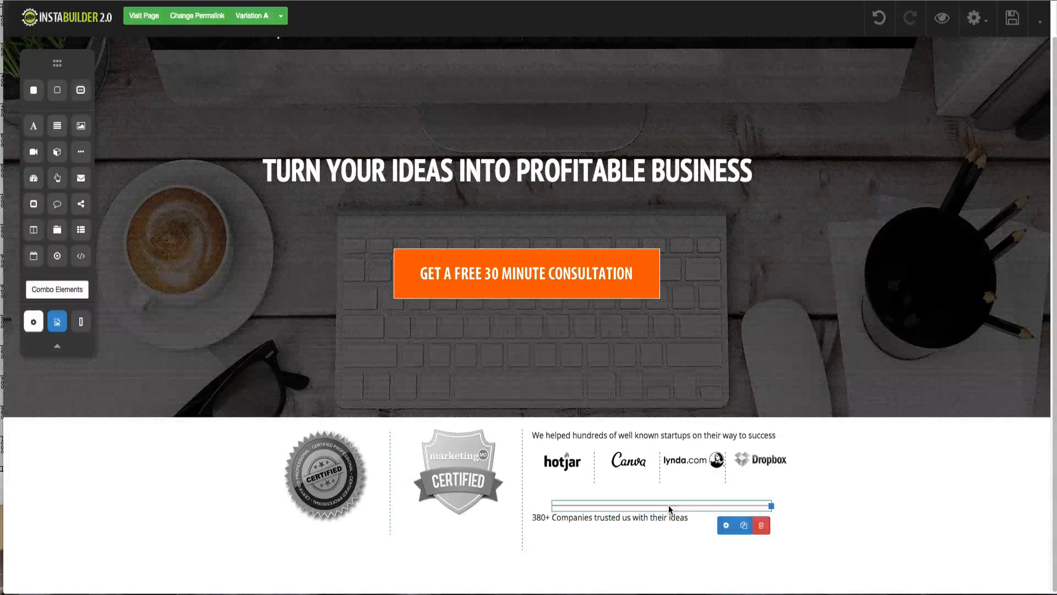
pyautogui.click(726, 524)
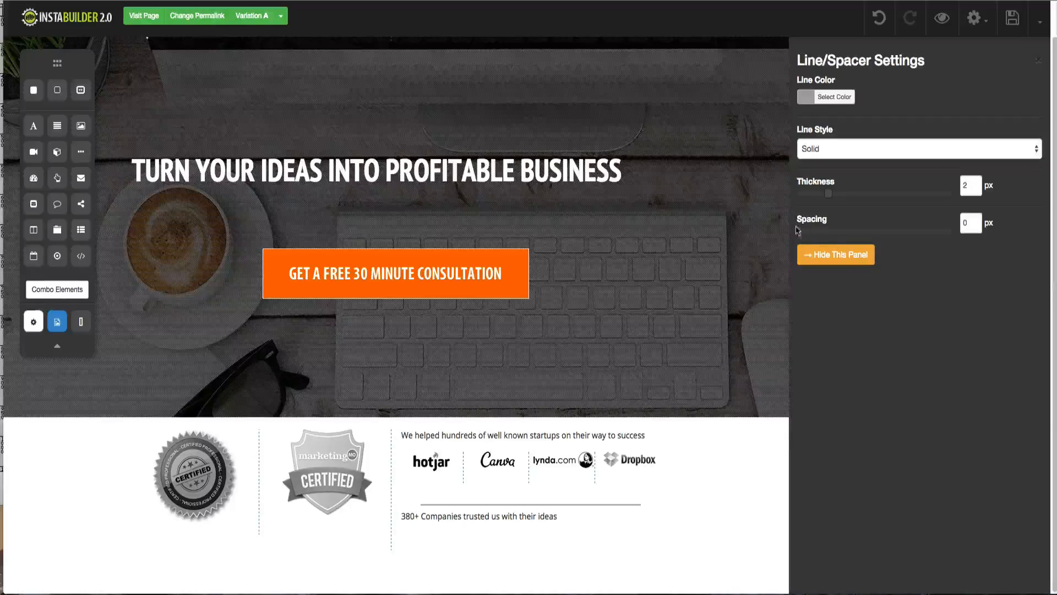
pyautogui.moveTo(798, 231)
pyautogui.mouseDown()
pyautogui.moveTo(817, 236)
pyautogui.moveTo(802, 236)
pyautogui.mouseUp()
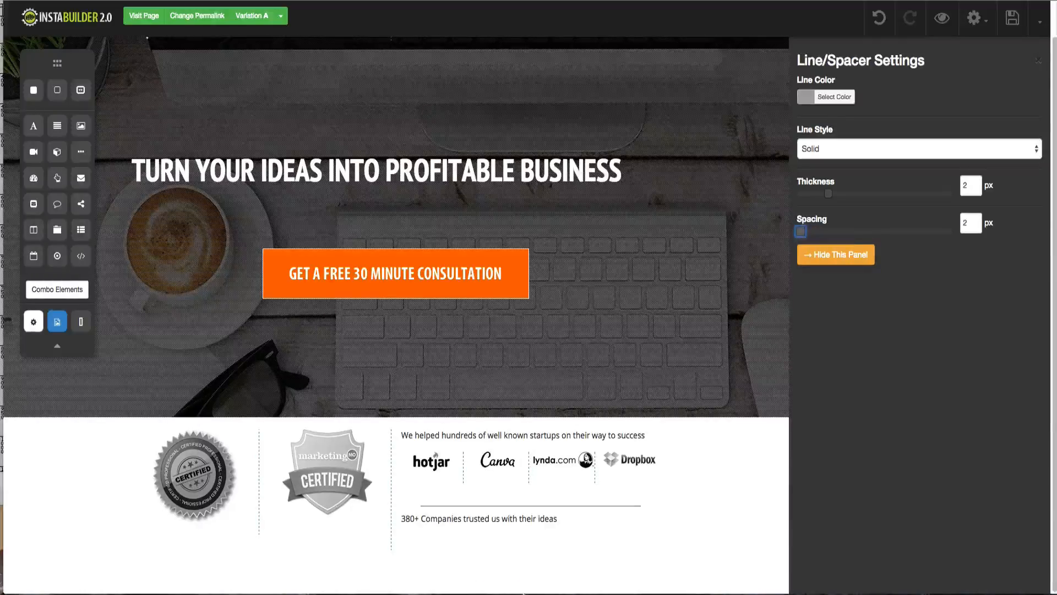
pyautogui.moveTo(827, 198); pyautogui.dragTo(815, 198)
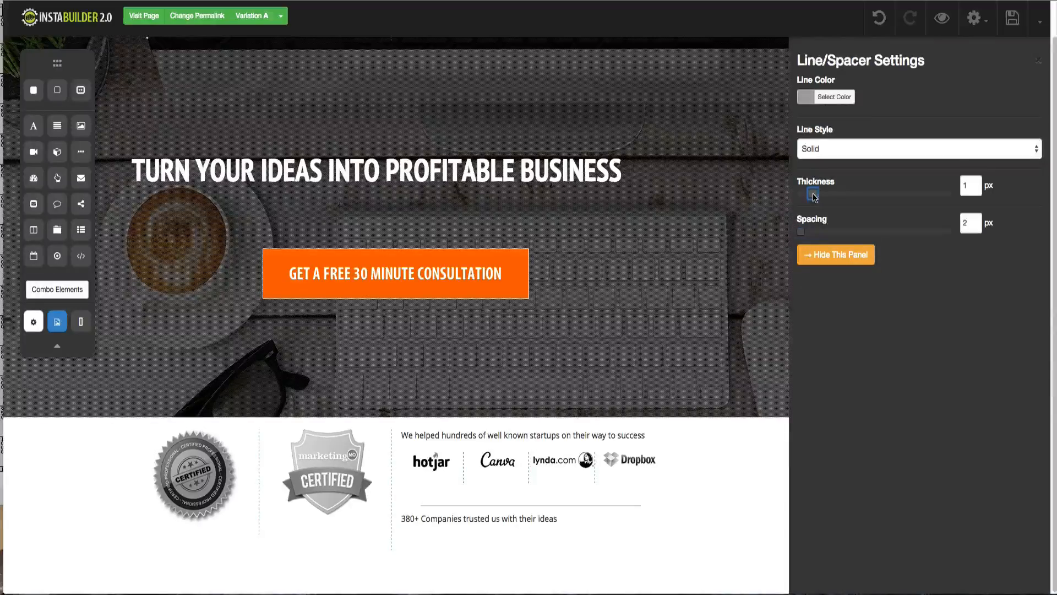
pyautogui.click(811, 255)
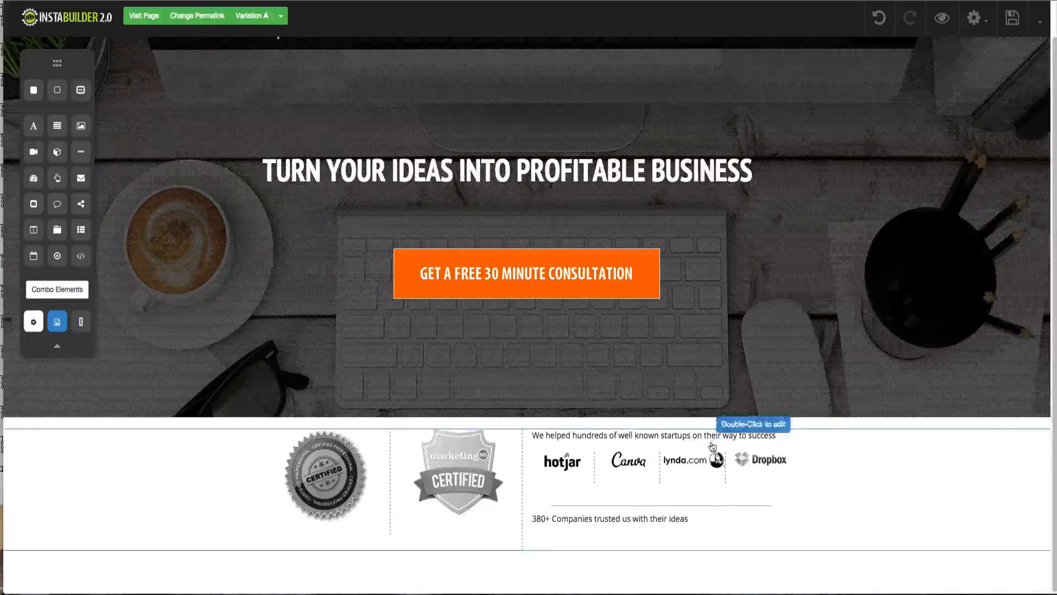
# - Compare the horizontal line and text below the logos with the Fireworks mockup, and return to the InstaBuilder page in Chrome
pyautogui.click(698, 507)
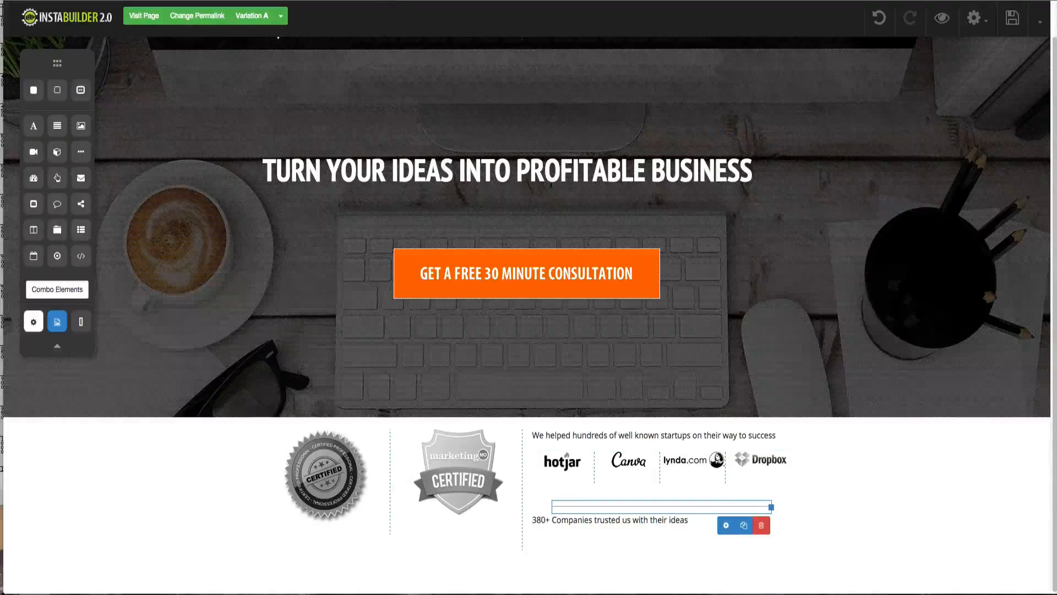
pyautogui.hotkey('ctrl', 'Tab')
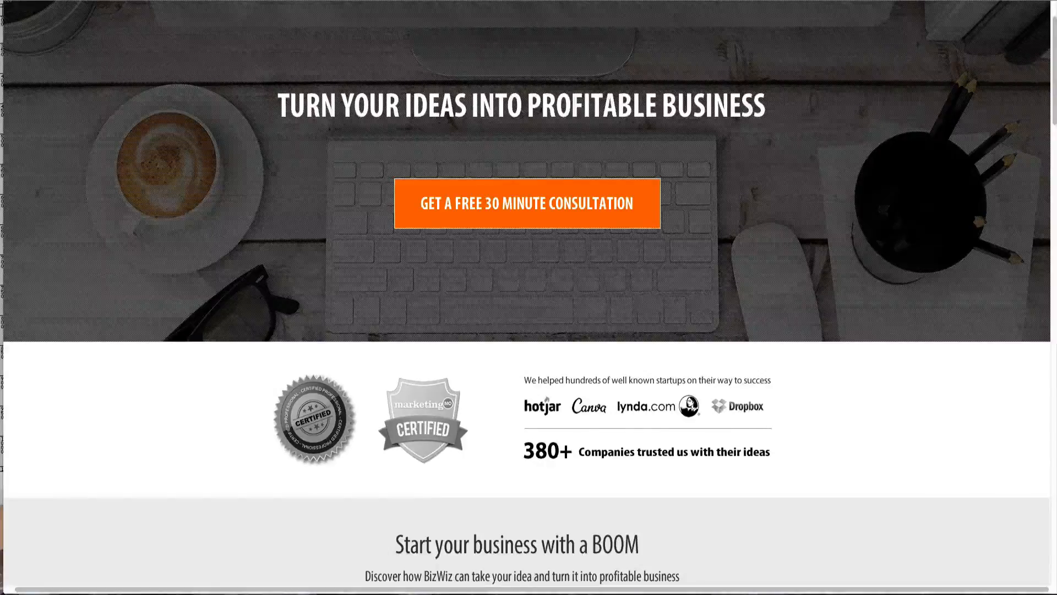
pyautogui.hotkey('ctrl', 'shift', 'Tab')
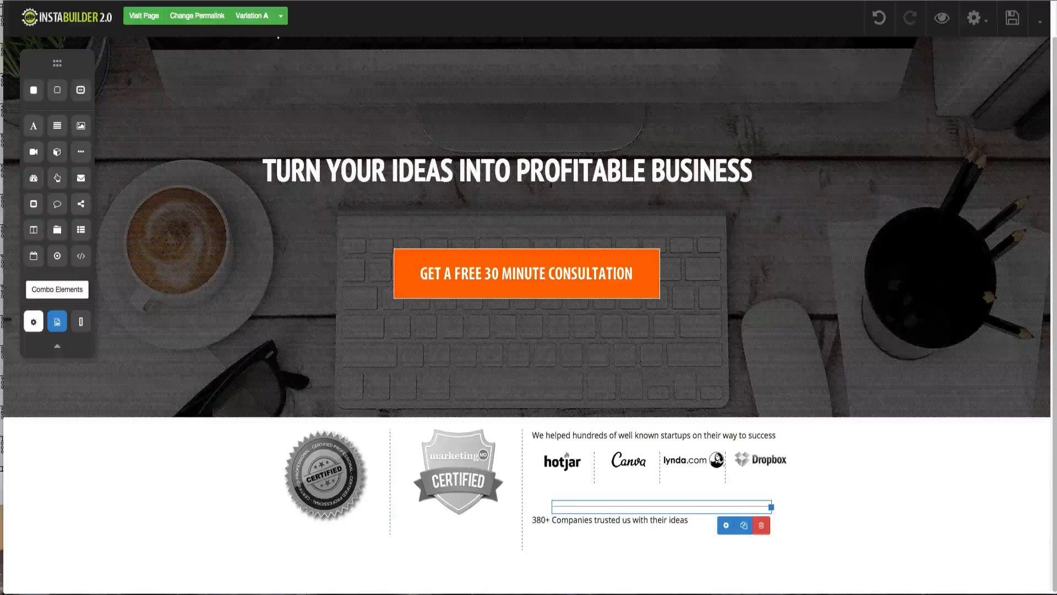
pyautogui.click(821, 504)
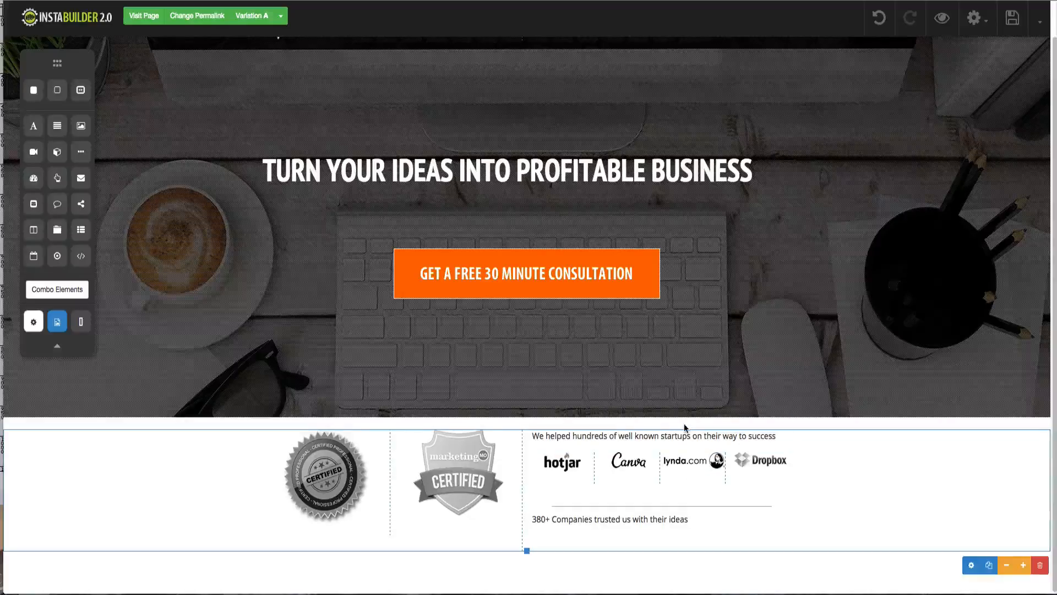
# - Set the font of the "380+ Companies trusted us with their ideas" line to PT Sans Narrow
pyautogui.click(647, 516)
pyautogui.doubleClick(647, 516)
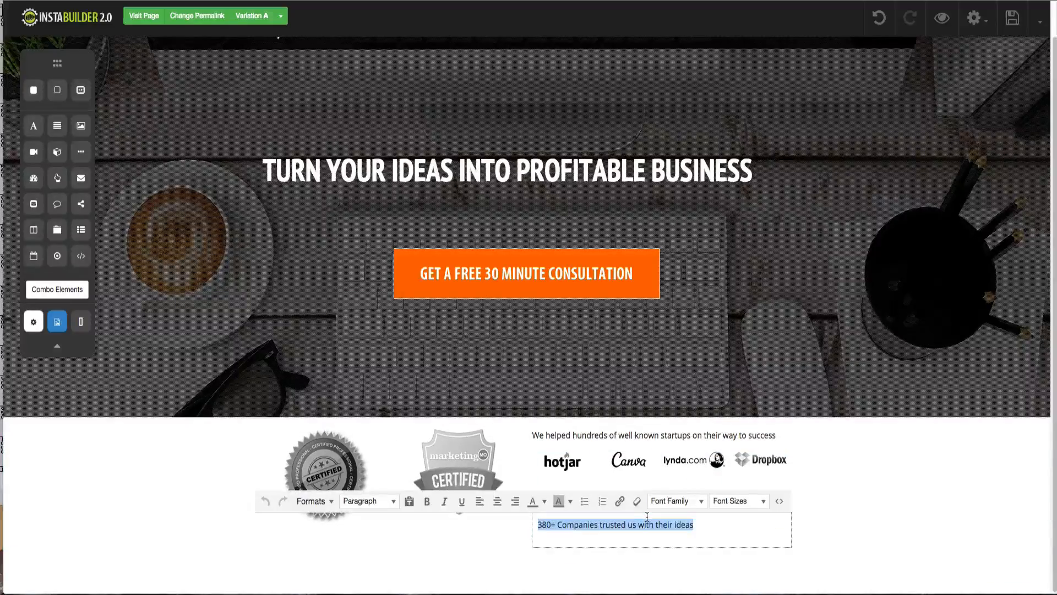
pyautogui.click(698, 498)
pyautogui.scroll(-3, 714, 405)
pyautogui.scroll(-10, 714, 406)
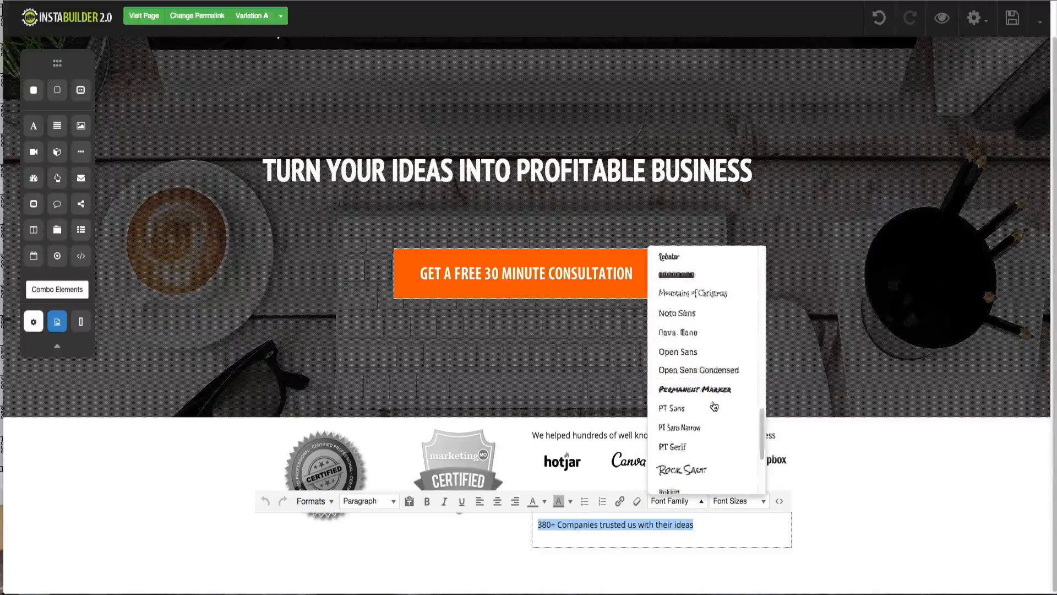
pyautogui.scroll(3, 712, 402)
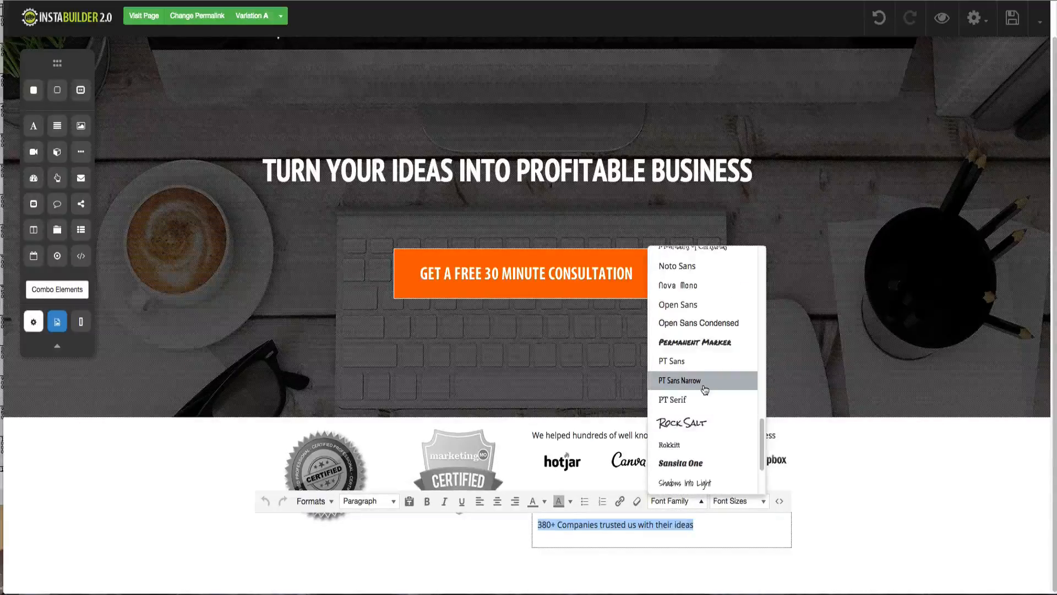
pyautogui.click(705, 388)
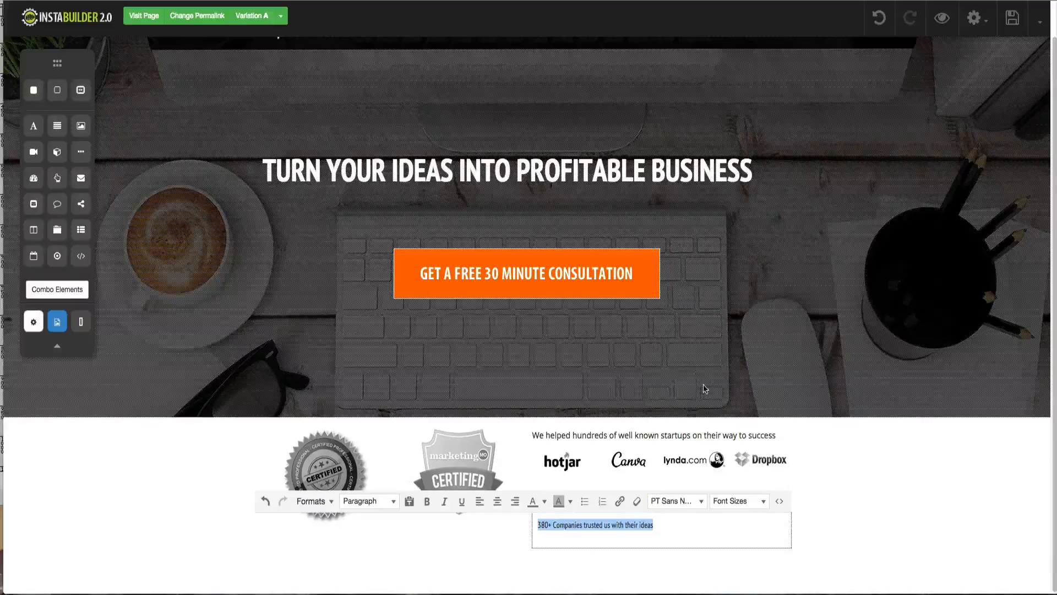
# - Make the "380+ Companies" line bold at 24px, and save and preview the page
pyautogui.click(433, 505)
pyautogui.click(752, 503)
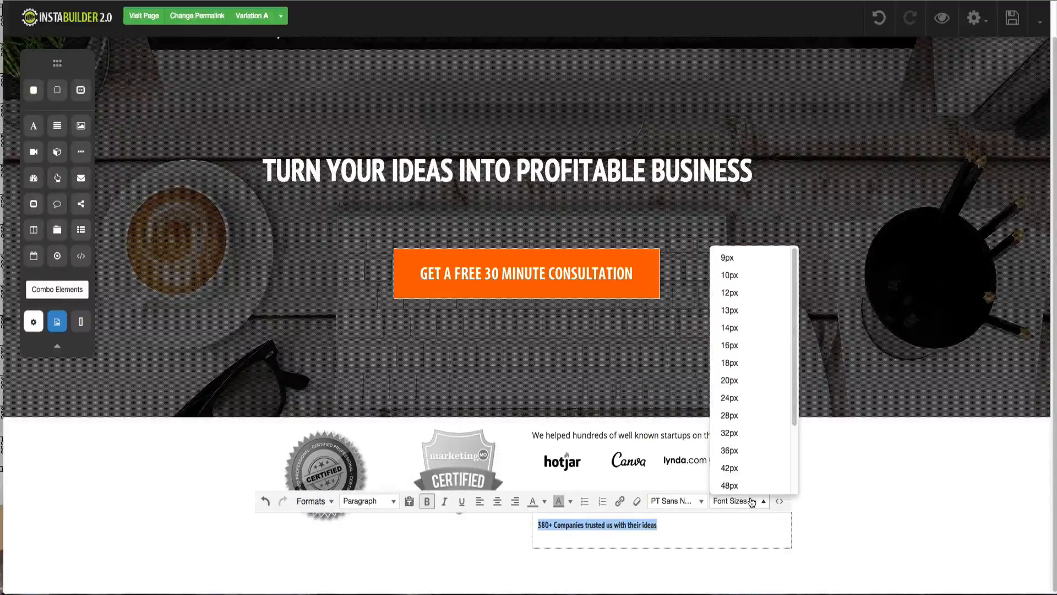
pyautogui.click(748, 400)
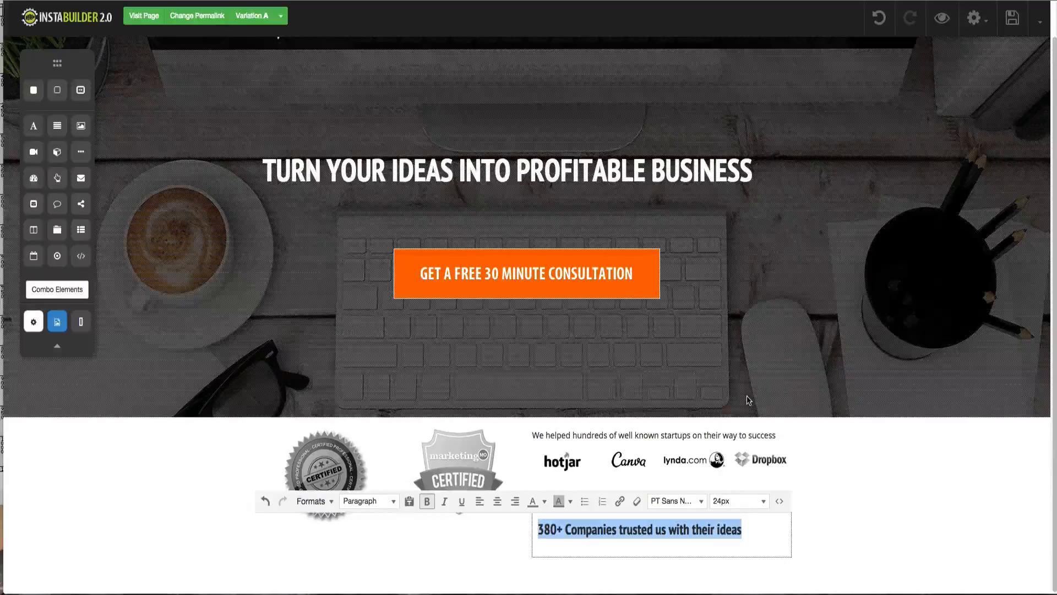
pyautogui.click(865, 488)
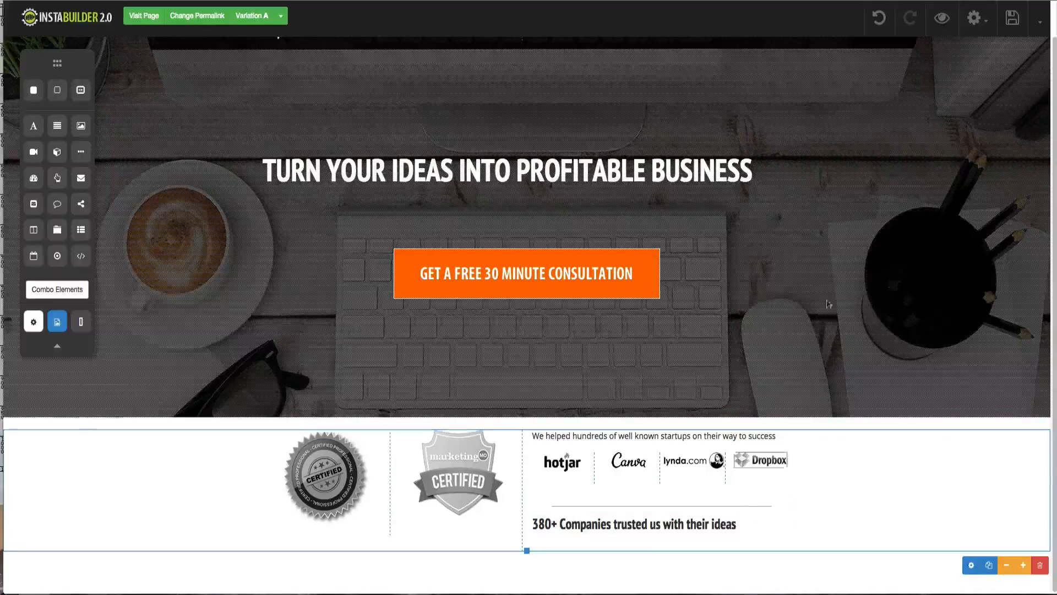
pyautogui.click(1009, 20)
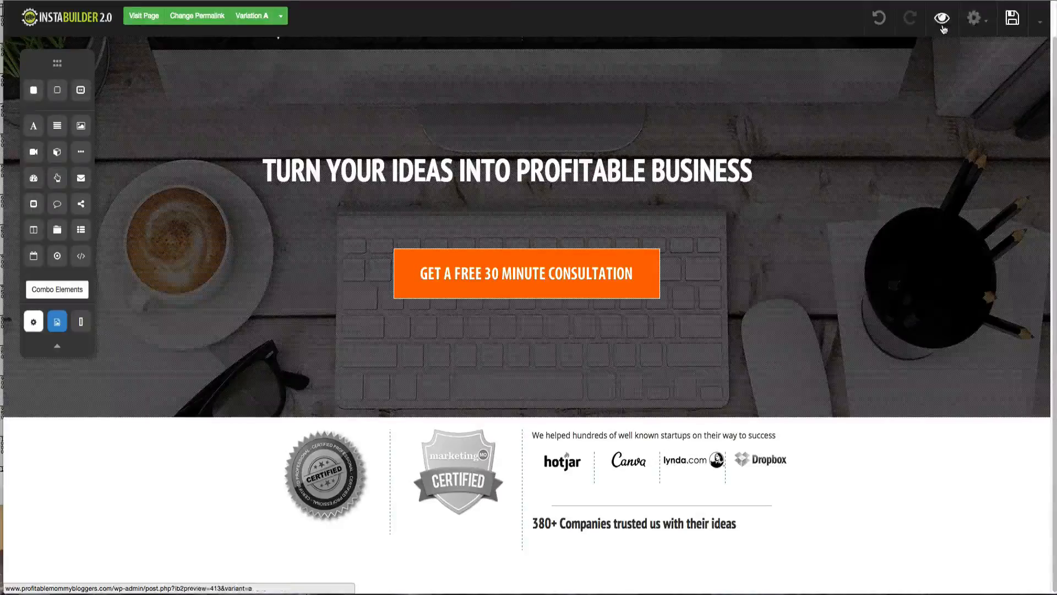
pyautogui.click(942, 22)
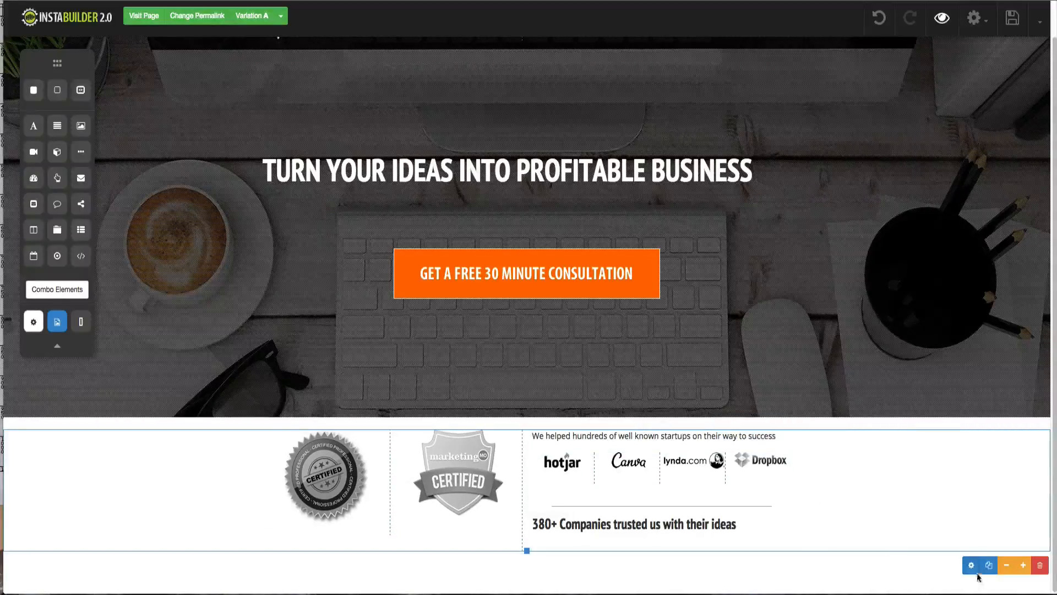
# - Set the top margin of the badges and client logos section to 39 px, and save and preview the page
pyautogui.click(972, 575)
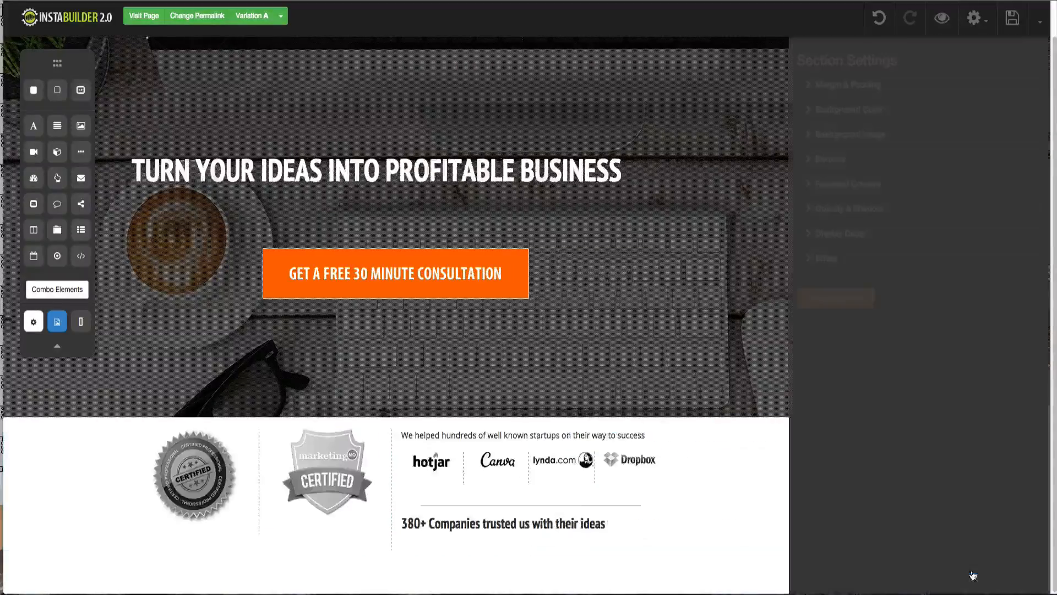
pyautogui.click(842, 90)
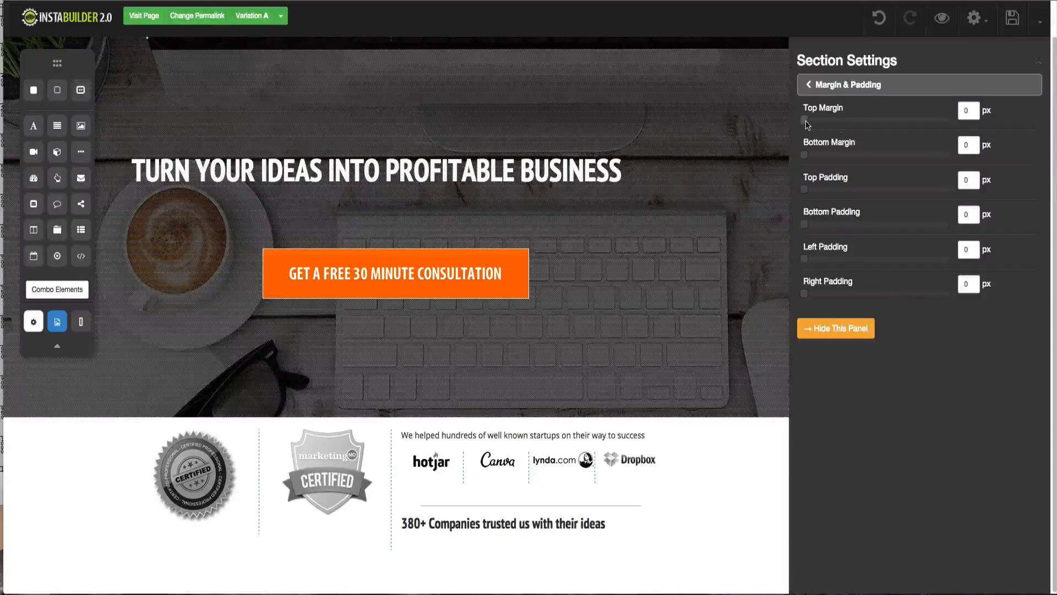
pyautogui.moveTo(807, 120); pyautogui.dragTo(836, 127)
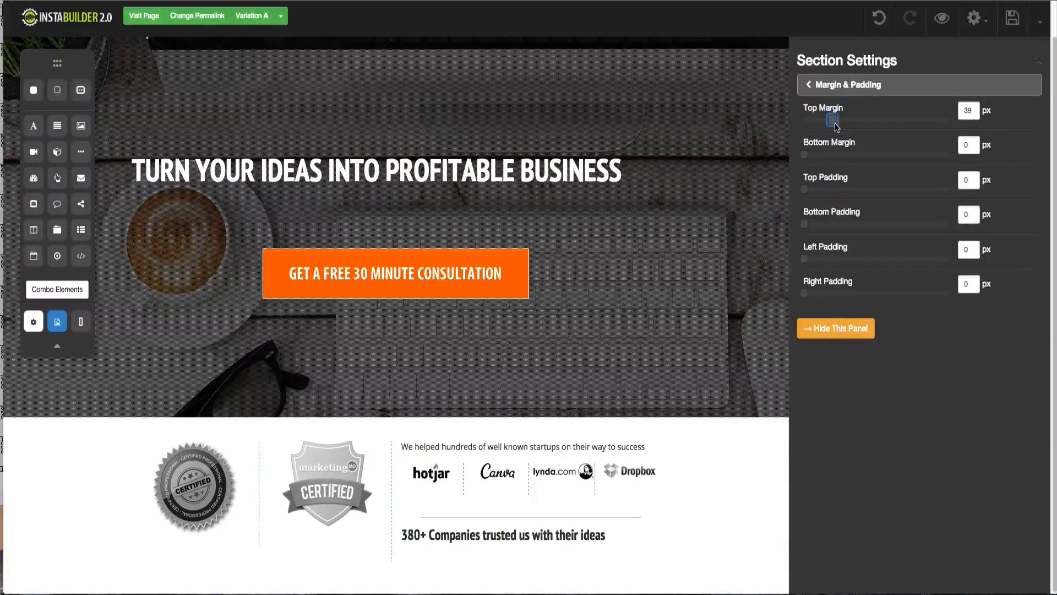
pyautogui.click(865, 330)
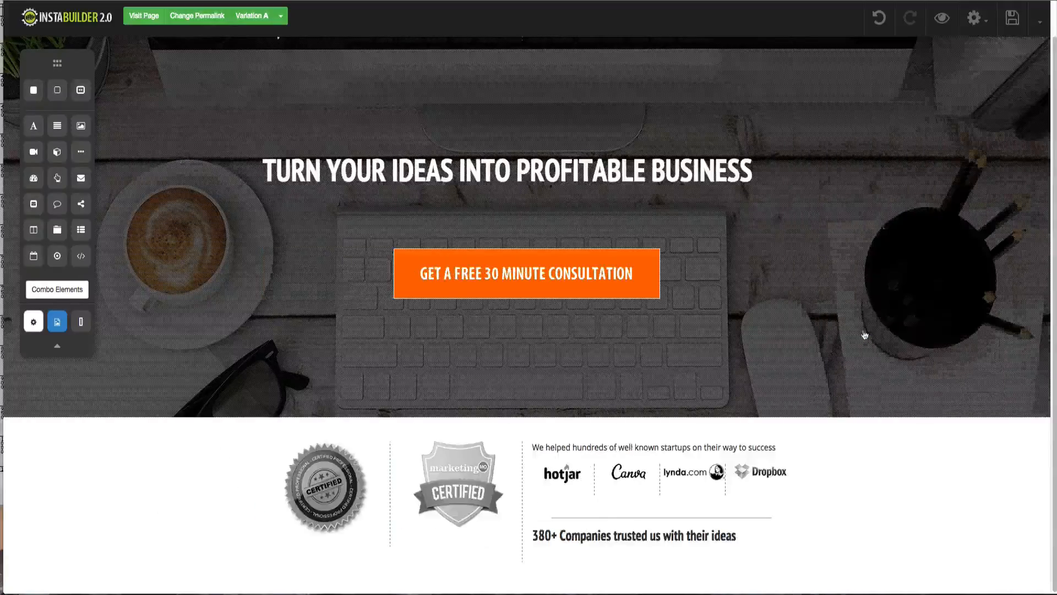
pyautogui.click(1004, 24)
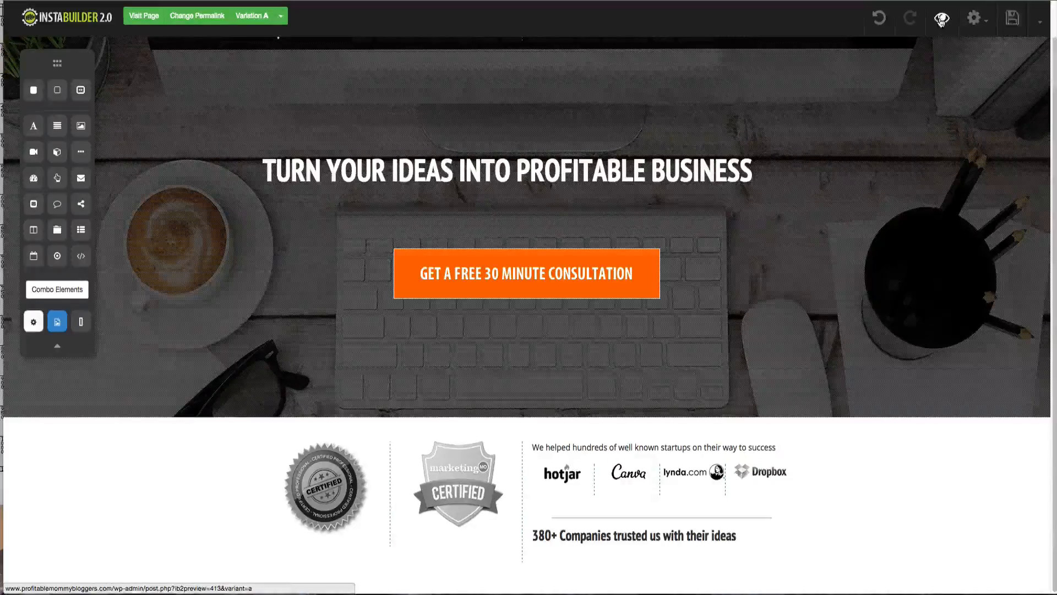
pyautogui.click(941, 18)
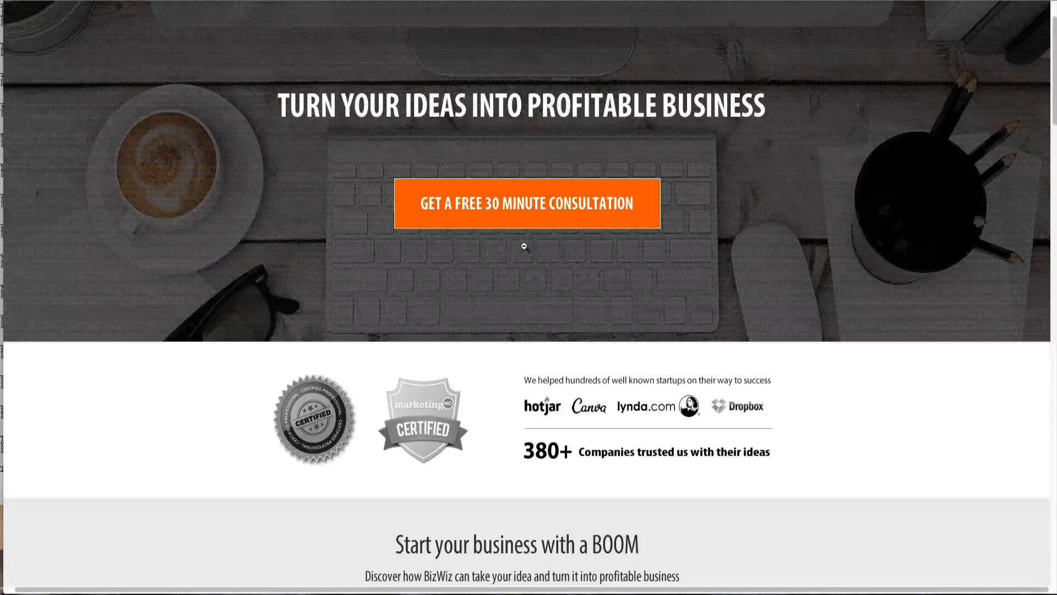
# - Check the mockup's next section, save the page, and add a wide section below the badges and client logos
pyautogui.scroll(-3, 525, 246)
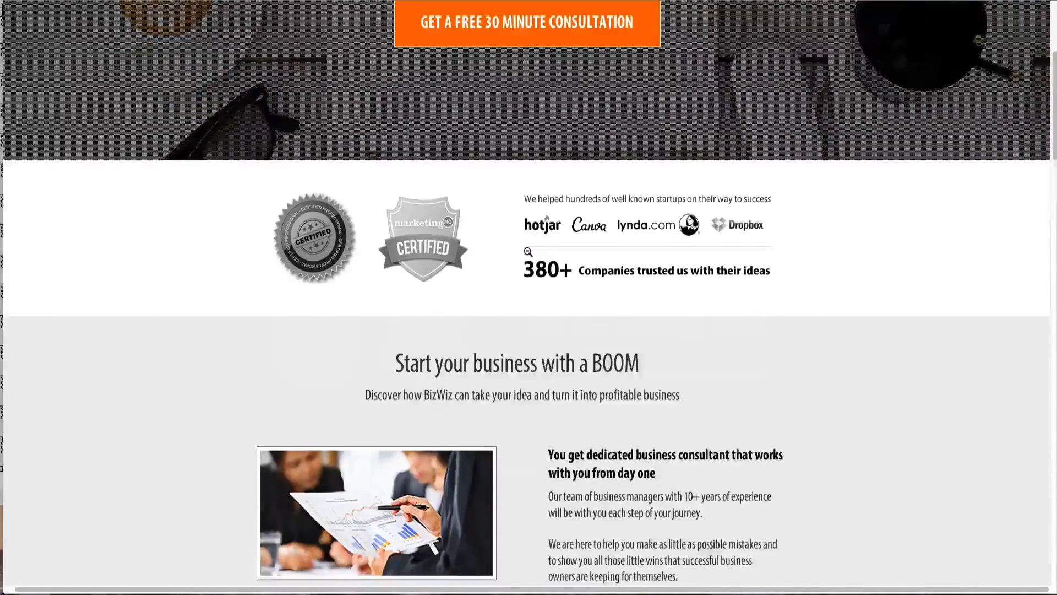
pyautogui.scroll(-4, 528, 251)
pyautogui.scroll(-1, 529, 256)
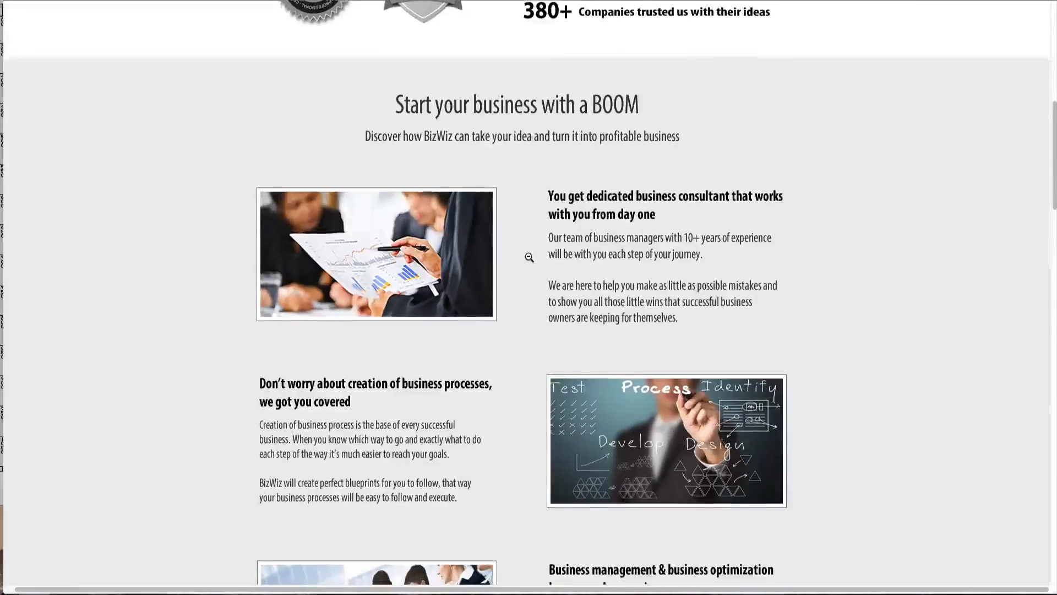
pyautogui.scroll(-1, 529, 259)
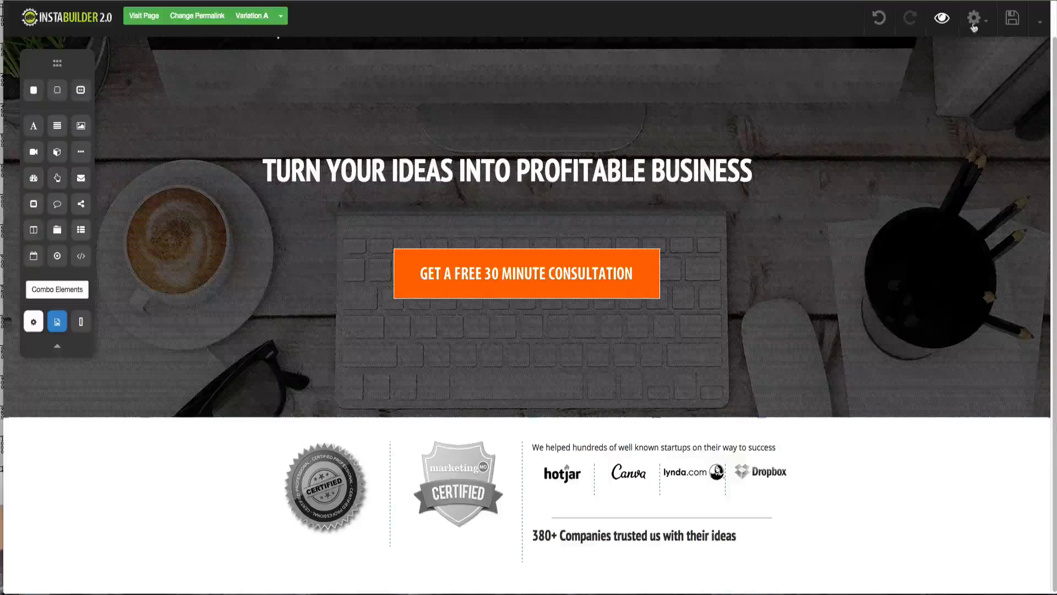
pyautogui.click(1019, 26)
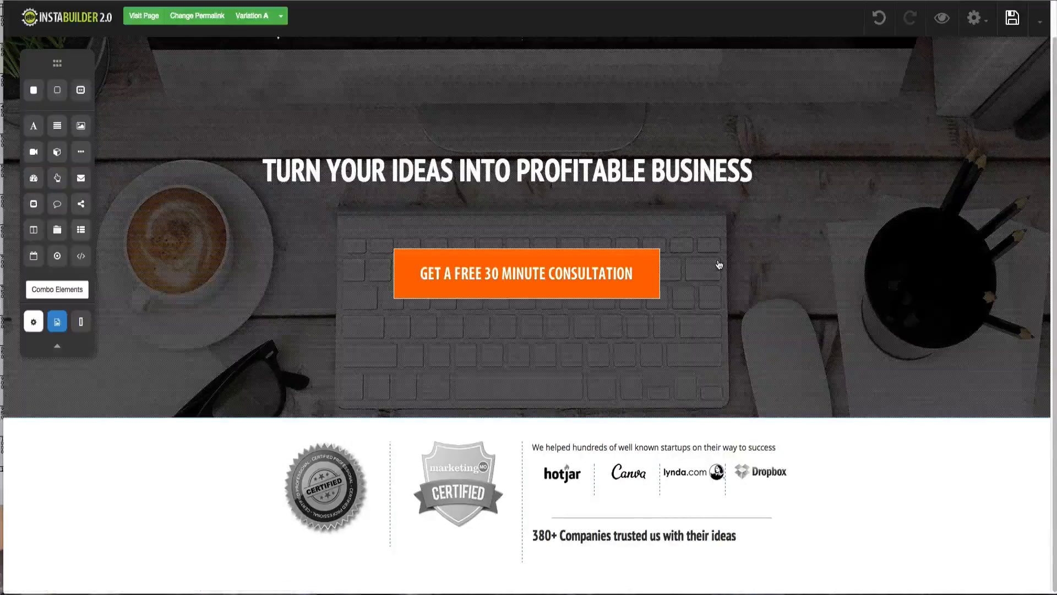
pyautogui.click(842, 0)
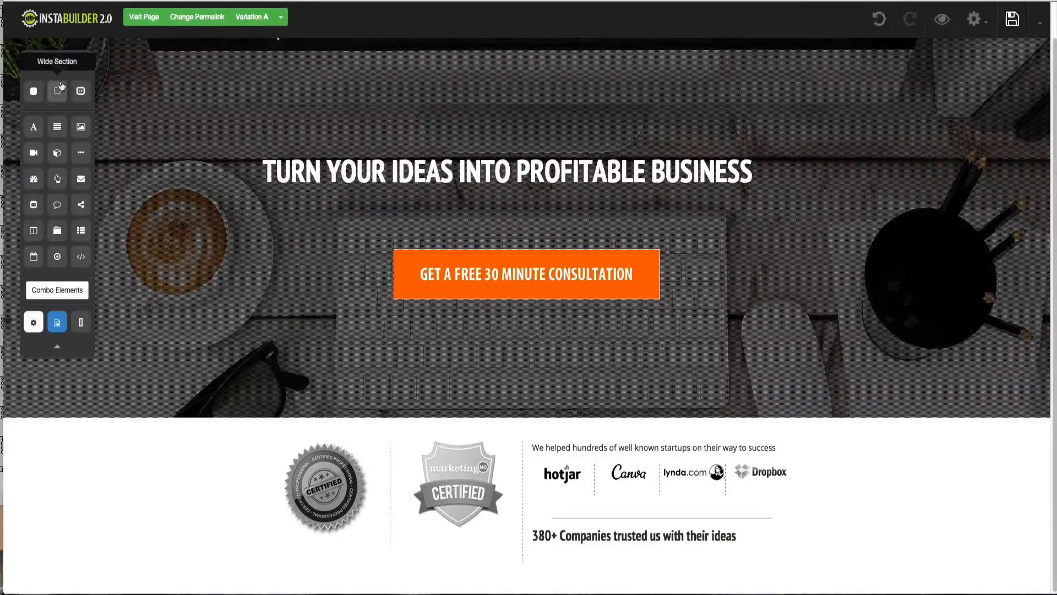
pyautogui.moveTo(58, 91); pyautogui.dragTo(389, 569)
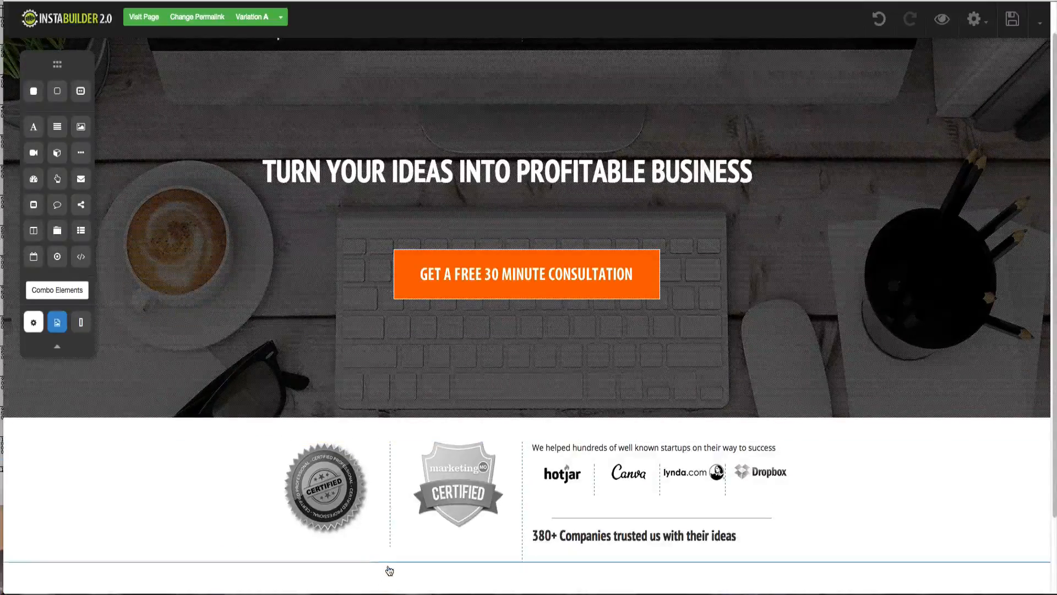
# - Set the new wide section's background color to #cecece and close its settings
pyautogui.scroll(-2, 394, 567)
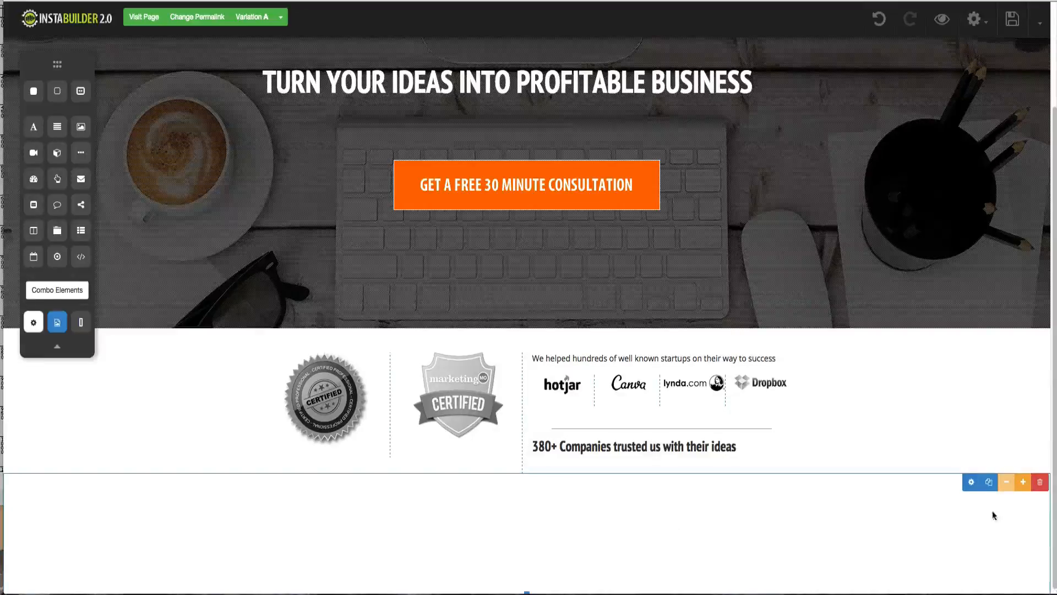
pyautogui.click(972, 486)
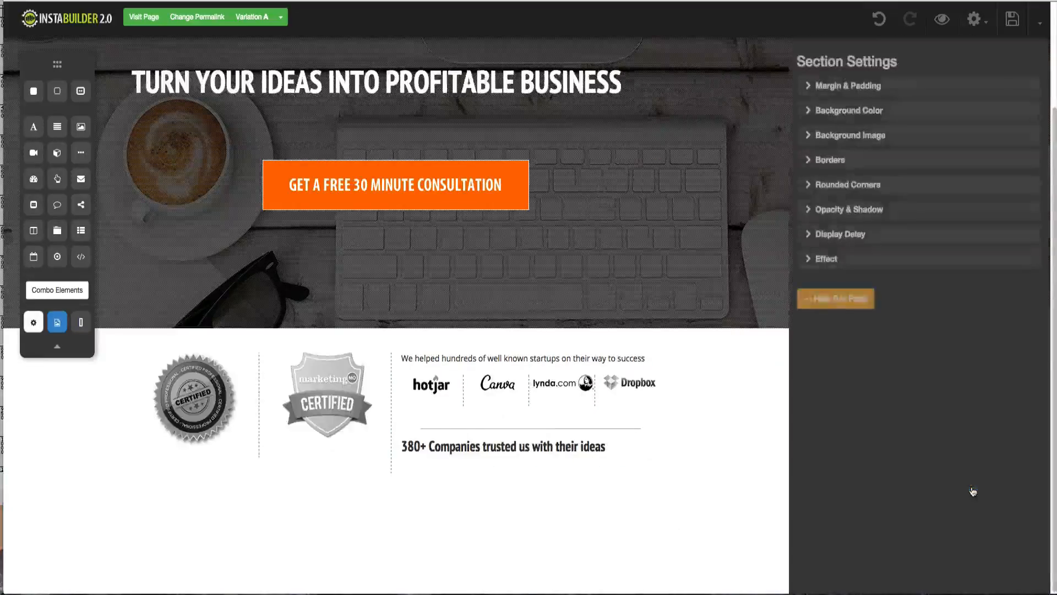
pyautogui.click(862, 110)
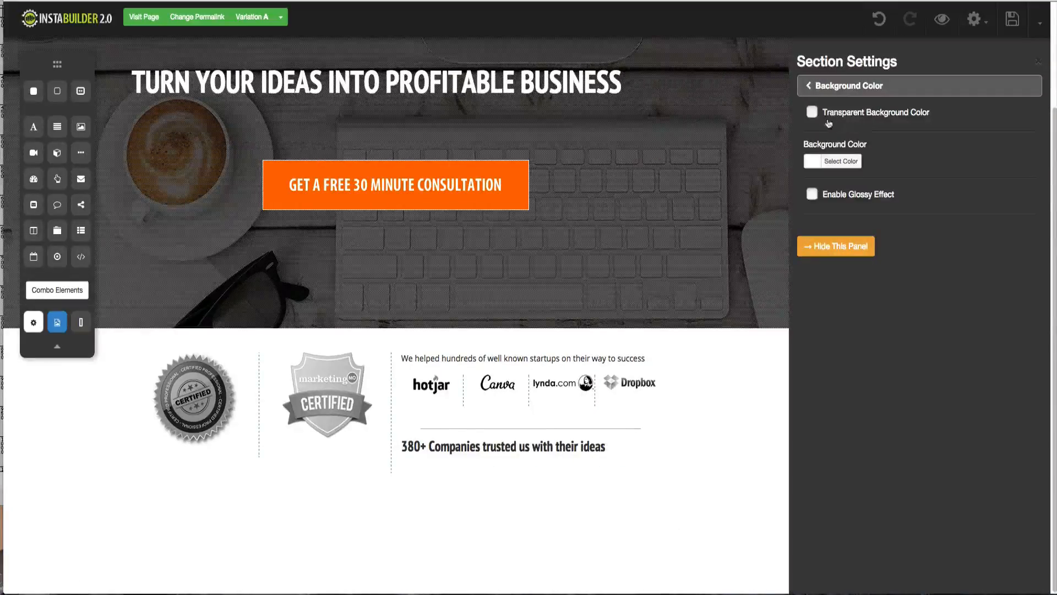
pyautogui.click(813, 164)
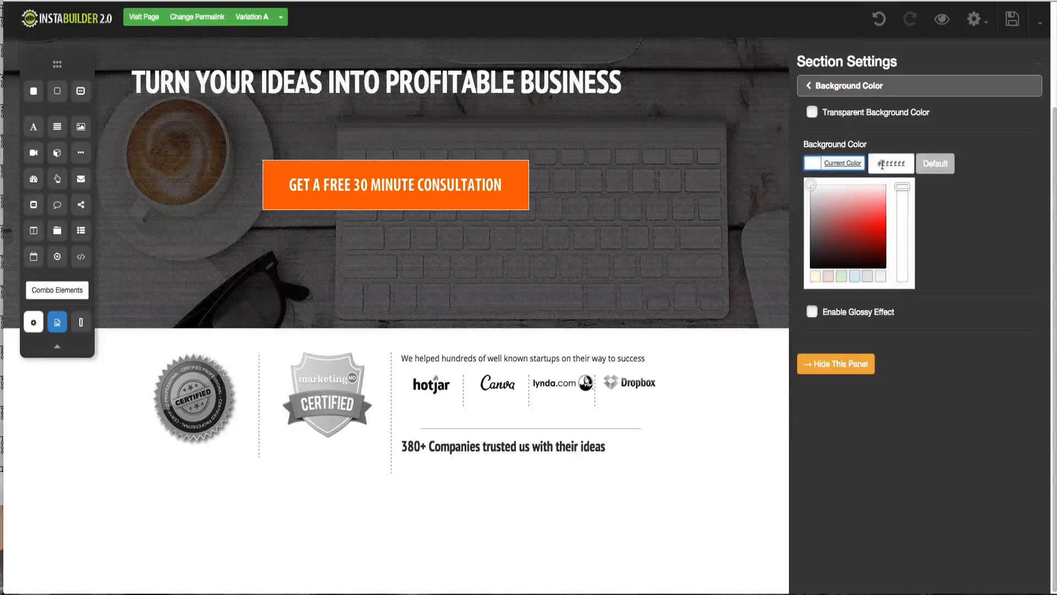
pyautogui.moveTo(882, 164); pyautogui.dragTo(906, 166)
pyautogui.write('cecece')
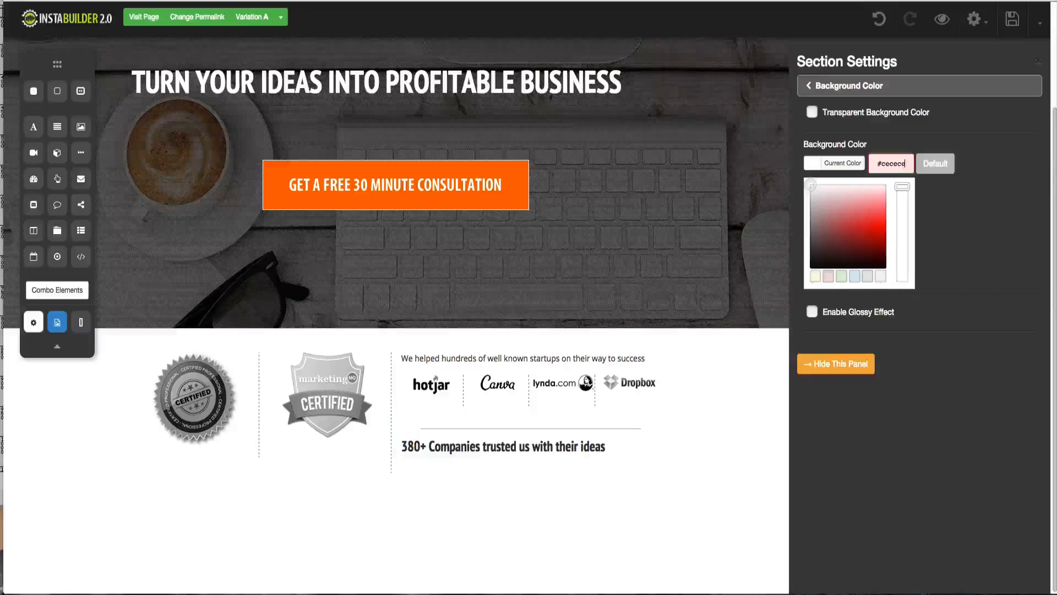
pyautogui.press('Return')
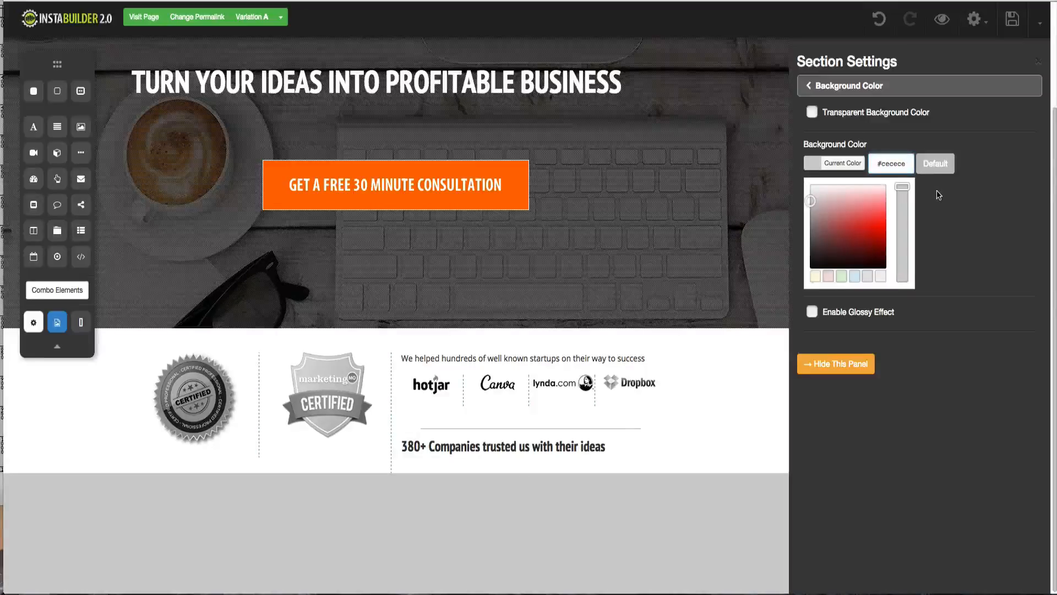
pyautogui.click(835, 363)
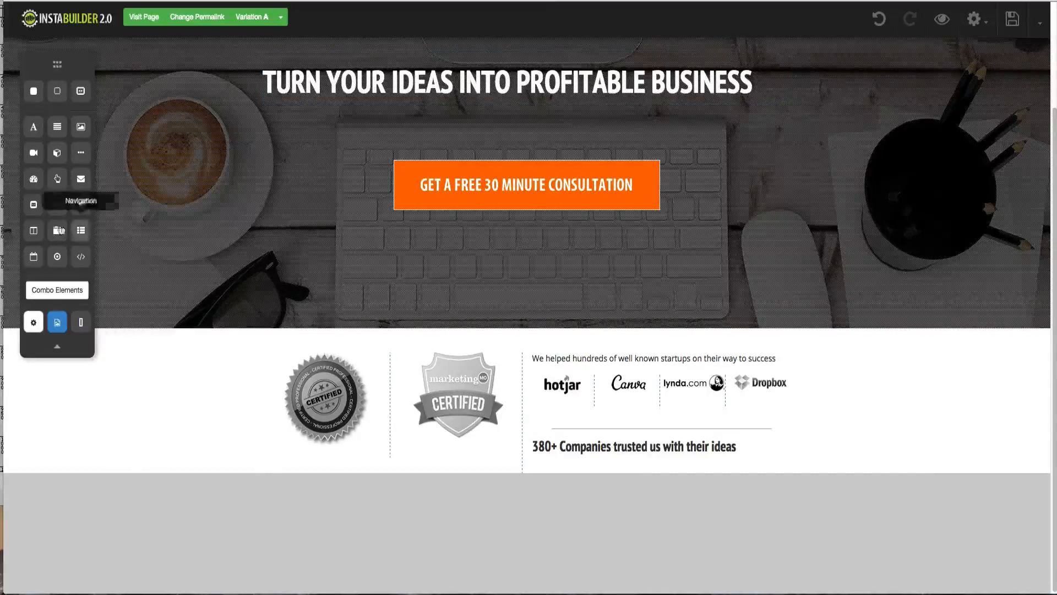
# - Add a title element inside the new gray section
pyautogui.moveTo(33, 126); pyautogui.dragTo(481, 495)
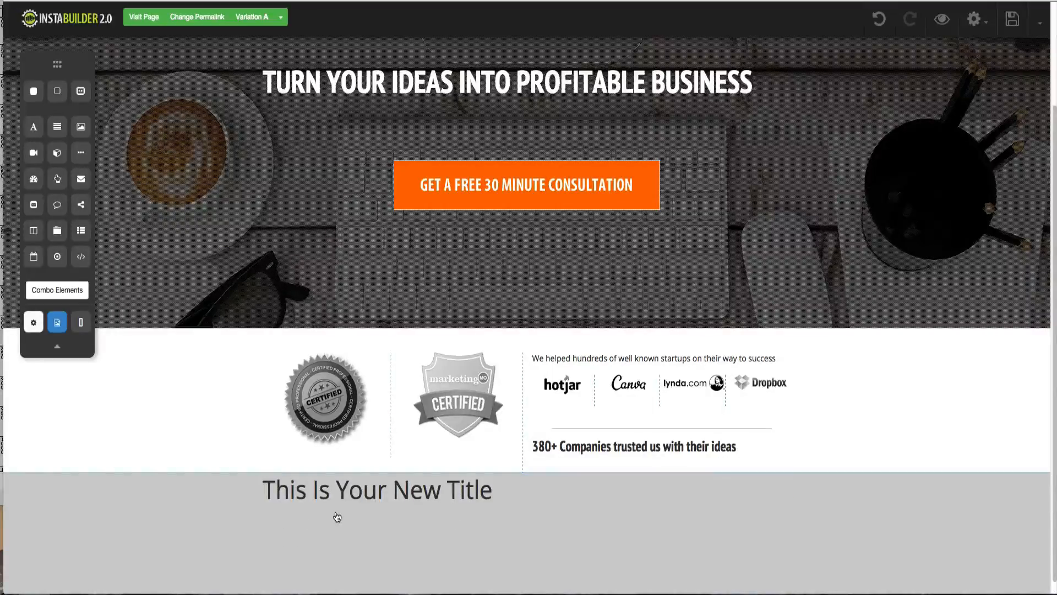
pyautogui.click(446, 505)
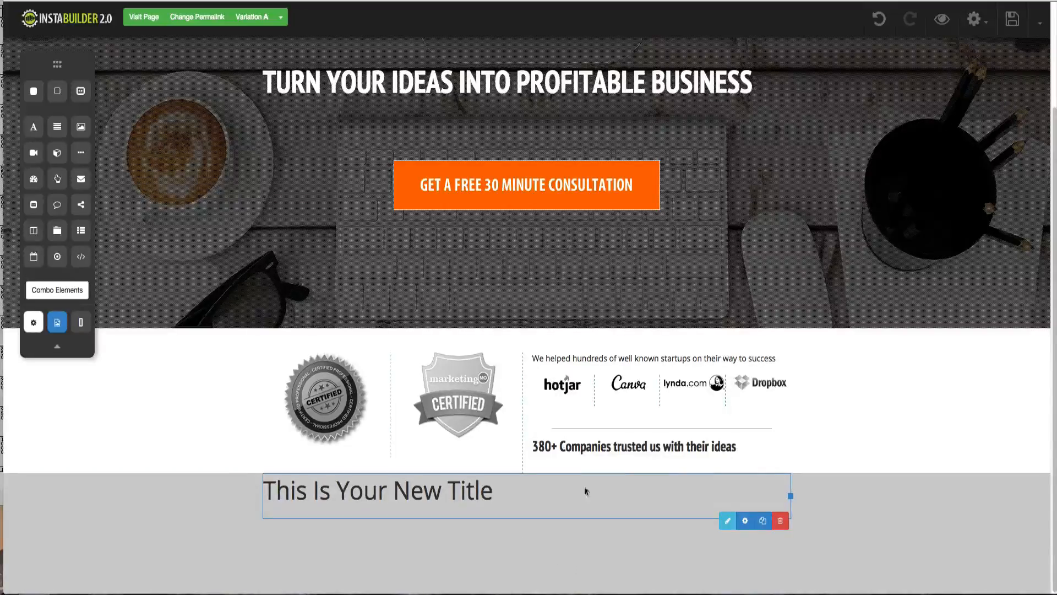
pyautogui.click(826, 492)
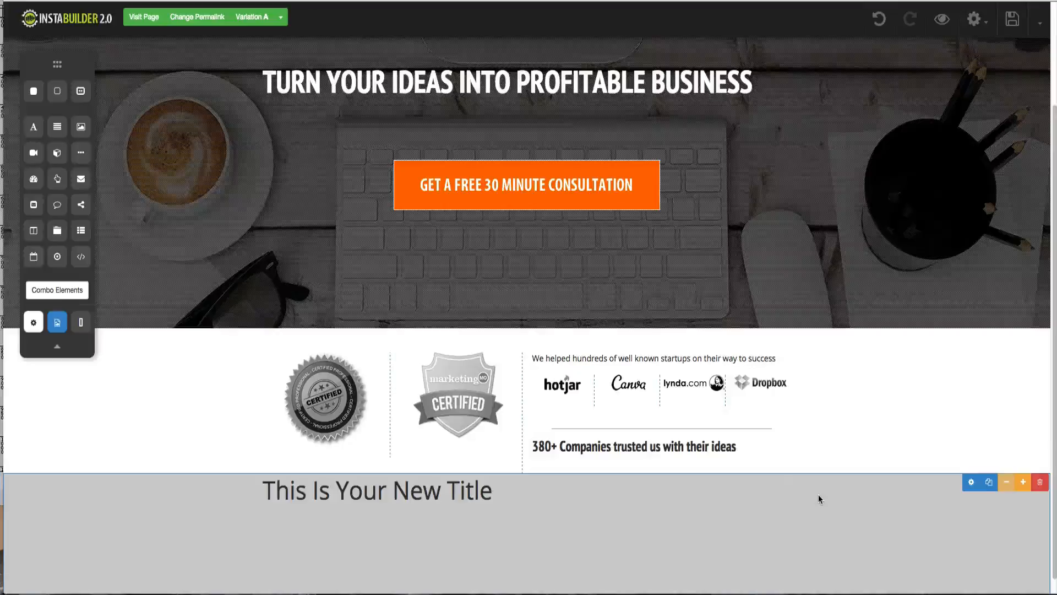
# - Set the gray section's top padding to 30 px
pyautogui.click(970, 482)
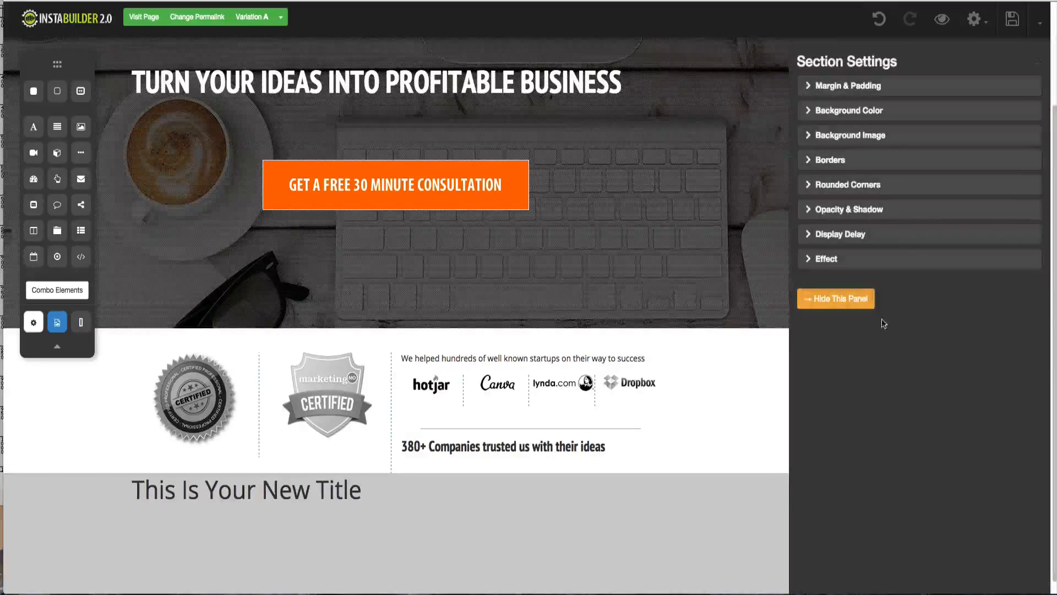
pyautogui.click(832, 93)
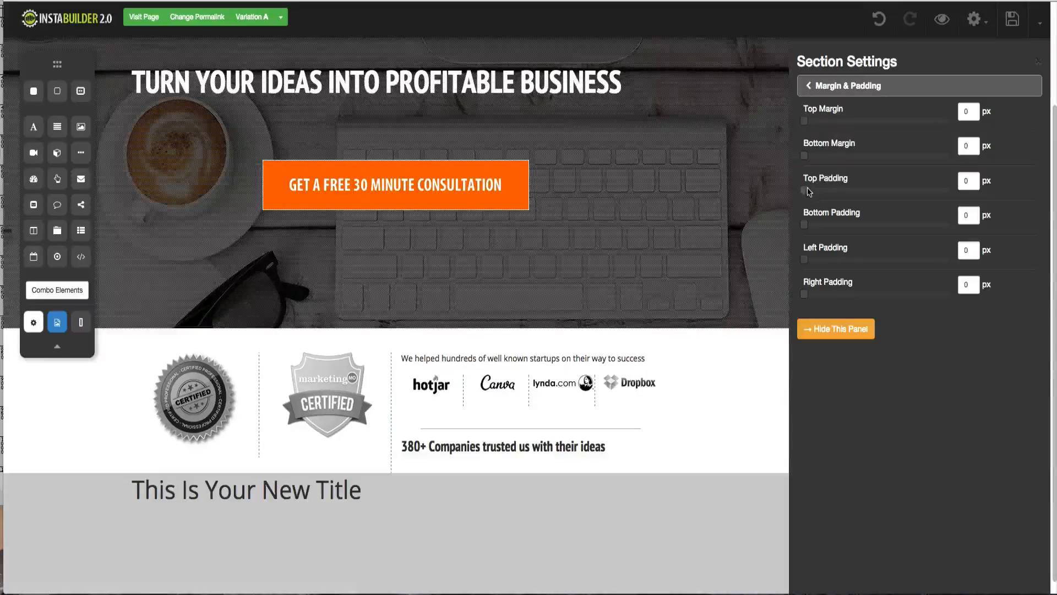
pyautogui.moveTo(808, 191); pyautogui.dragTo(822, 194)
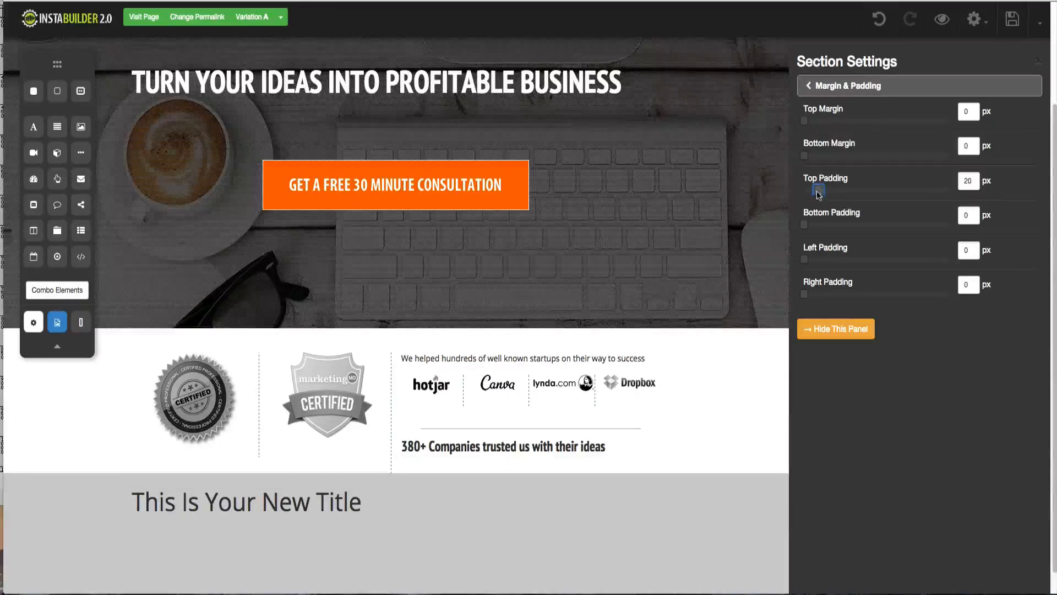
pyautogui.moveTo(819, 191); pyautogui.dragTo(826, 194)
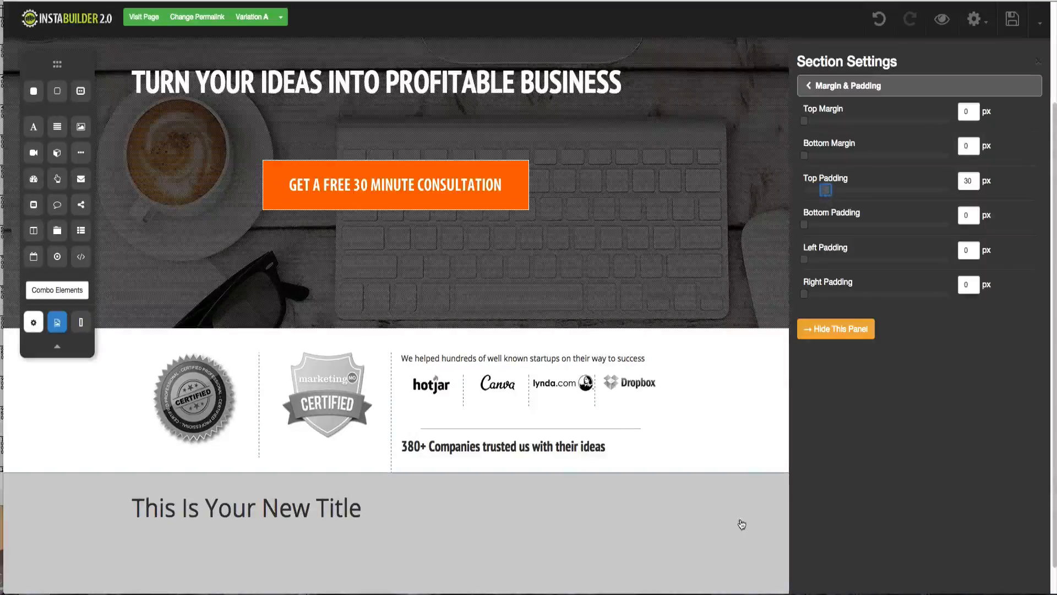
# - Close the section settings and center the new title in the gray section
pyautogui.click(833, 329)
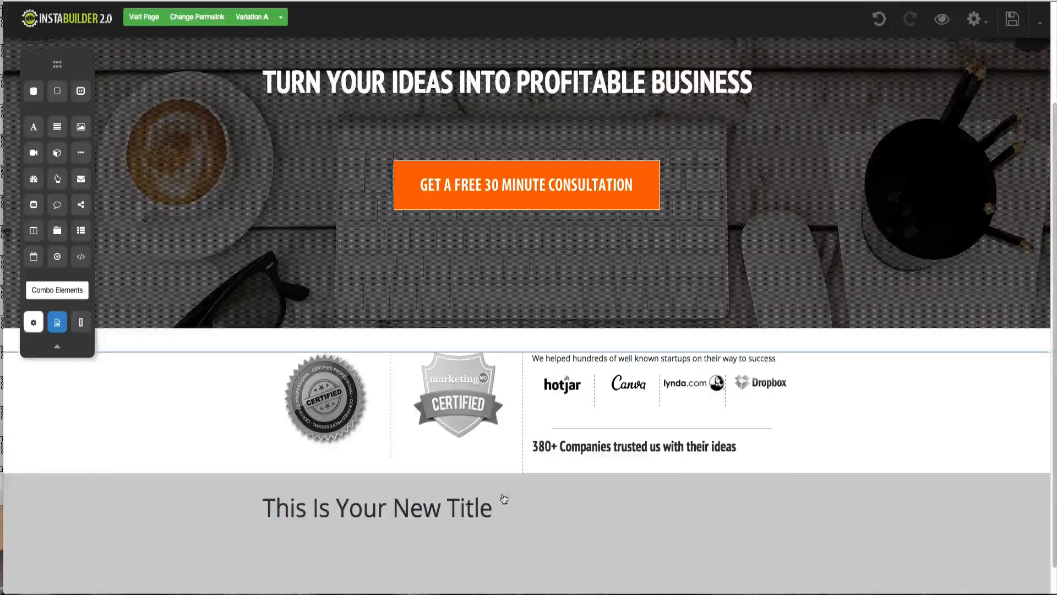
pyautogui.click(462, 507)
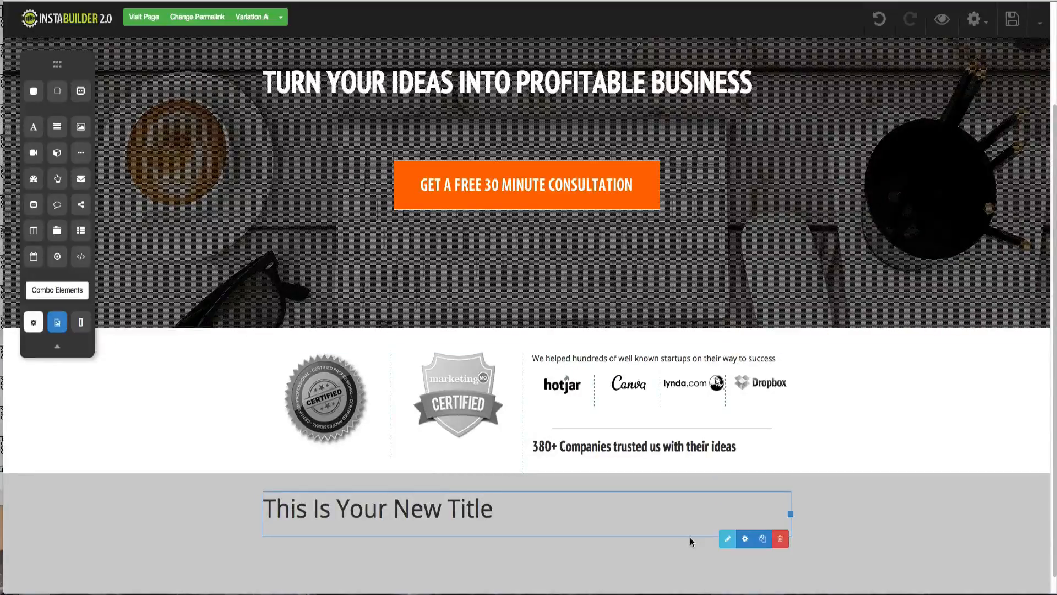
pyautogui.click(421, 520)
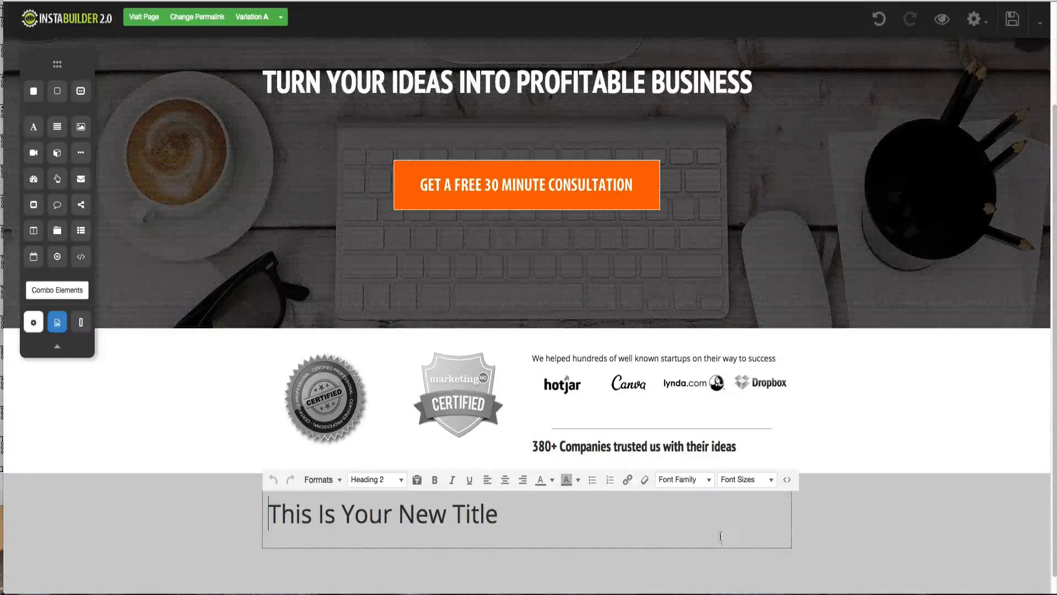
pyautogui.click(509, 482)
pyautogui.click(856, 514)
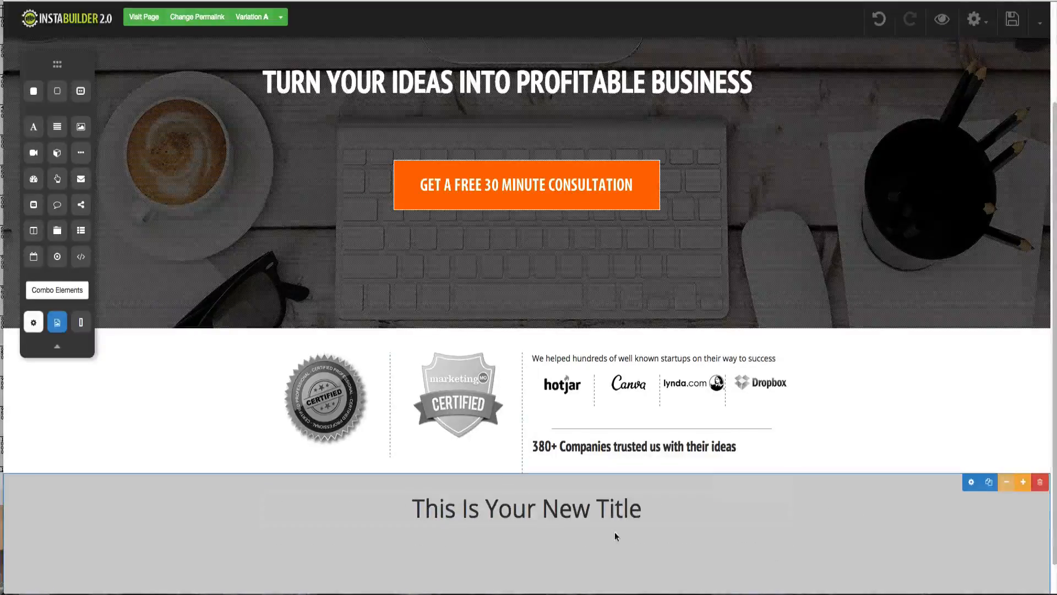
# - Switch to the Fireworks mockup and copy the "Start your business with a BOOM" heading text
pyautogui.hotkey('ctrl', 'Up')
pyautogui.click(361, 306)
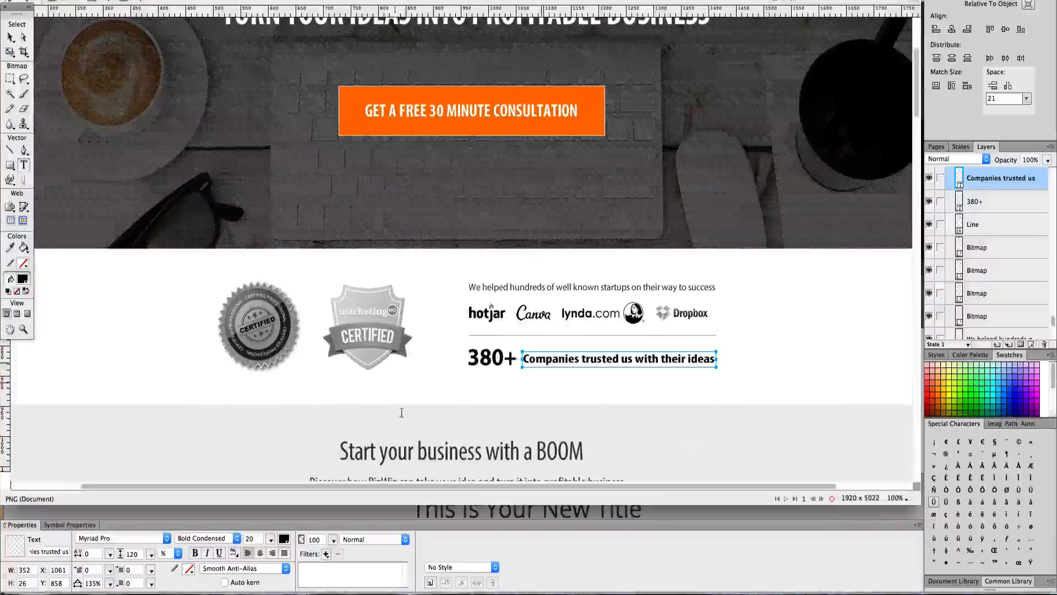
pyautogui.scroll(-5, 402, 409)
pyautogui.scroll(-9, 402, 409)
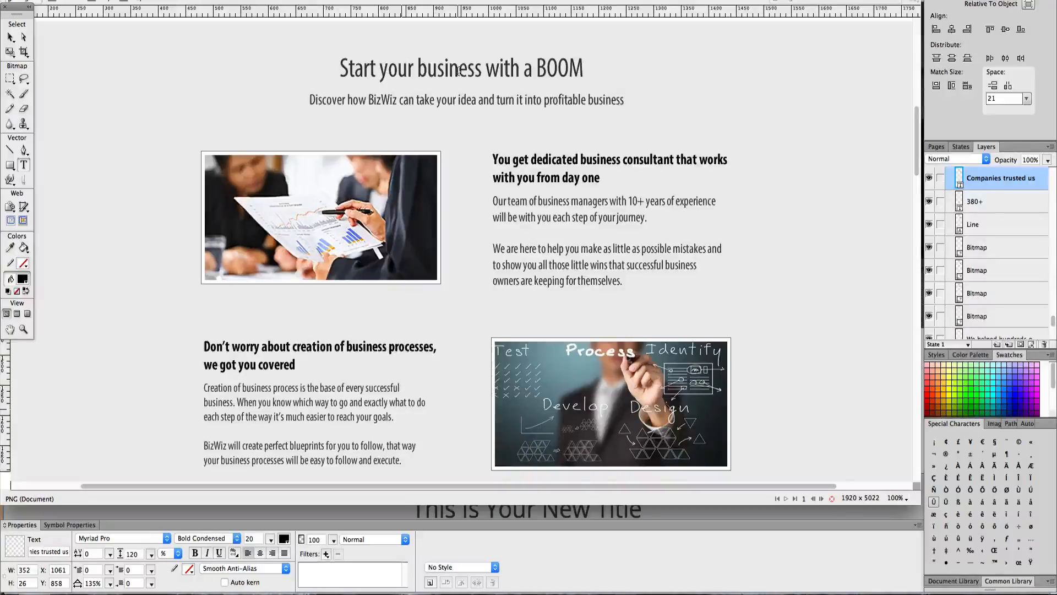
pyautogui.click(457, 71)
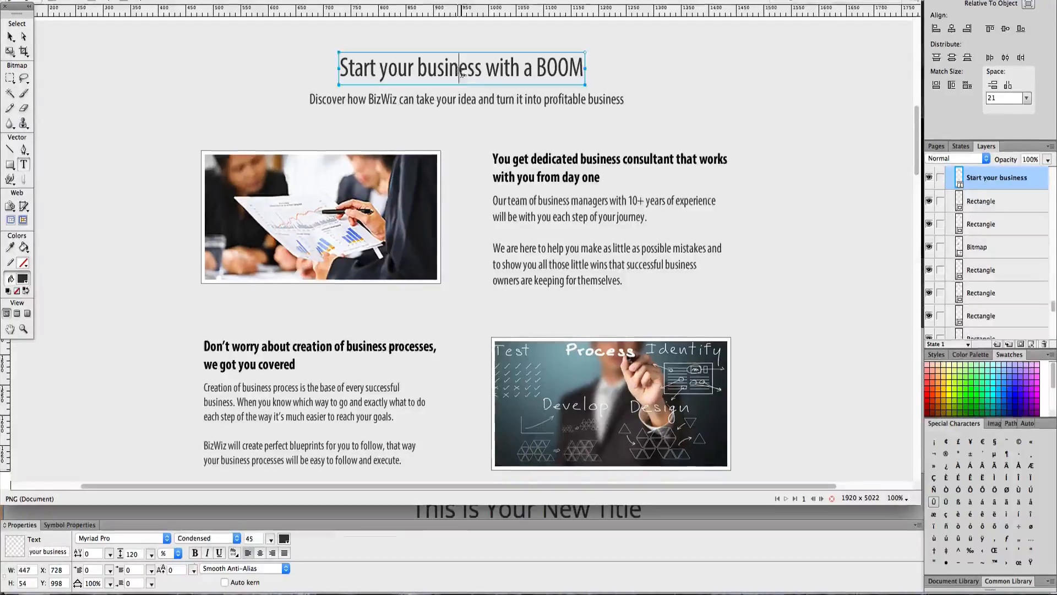
pyautogui.hotkey('ctrl', 'a')
pyautogui.press('super+c')
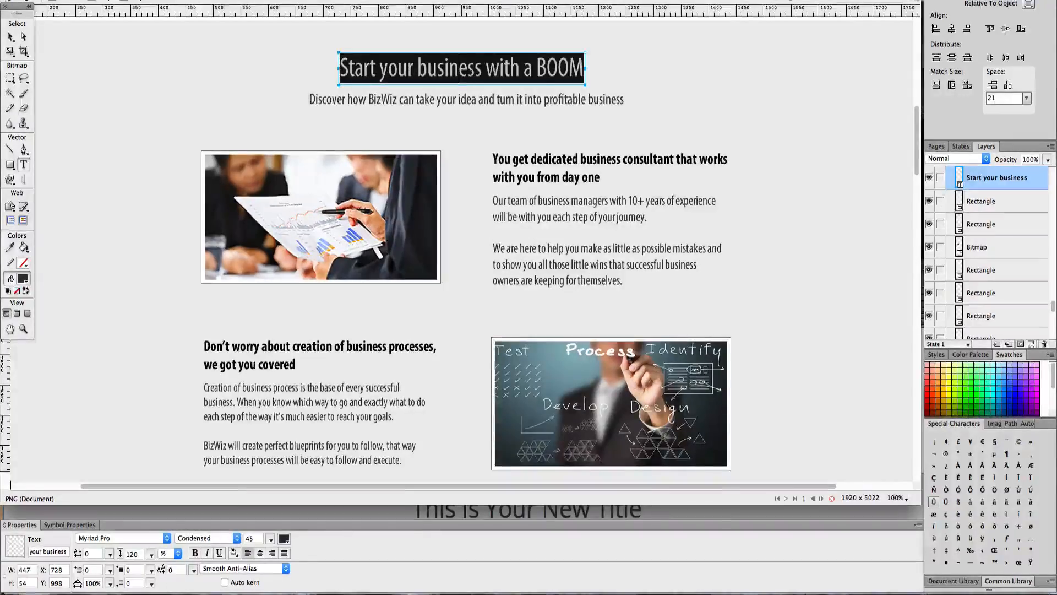
# - Return to the page editor in Chrome and replace the title's placeholder text with "Start your business with a BOOM"
pyautogui.hotkey('ctrl', 'Up')
pyautogui.click(660, 385)
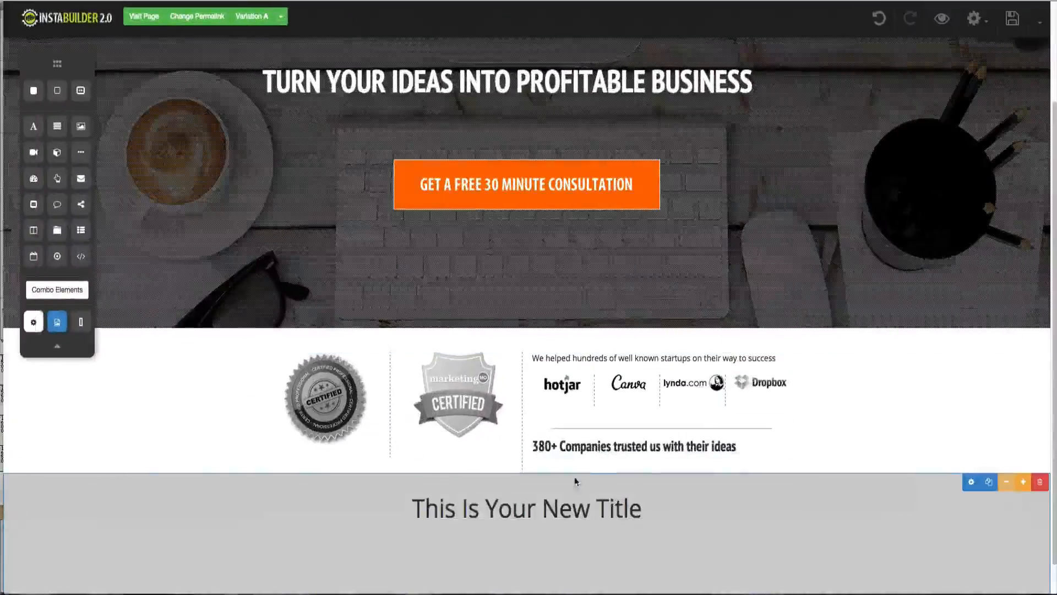
pyautogui.doubleClick(558, 509)
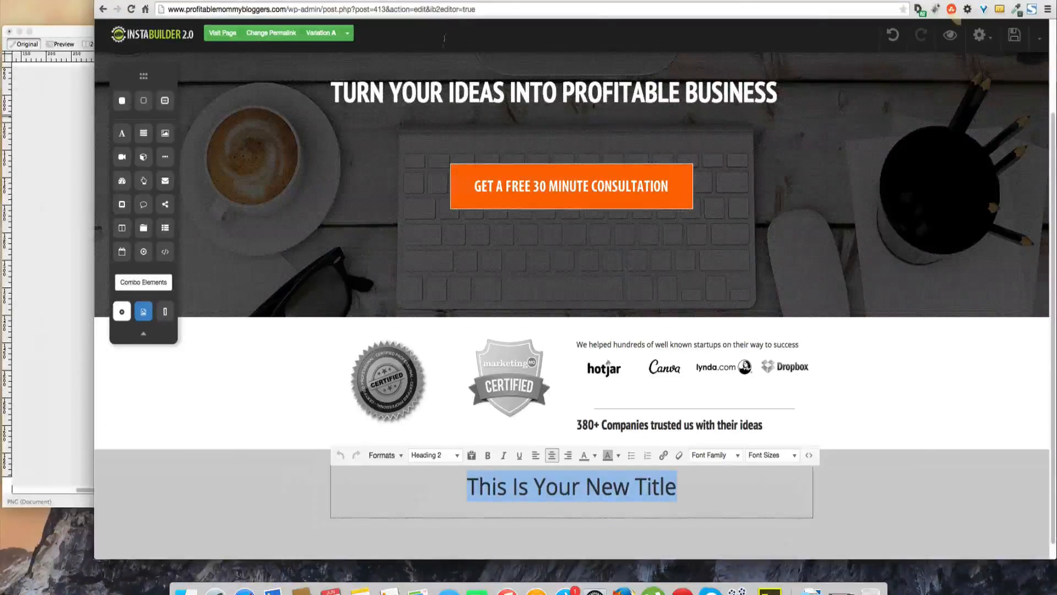
pyautogui.press('super+Tab')
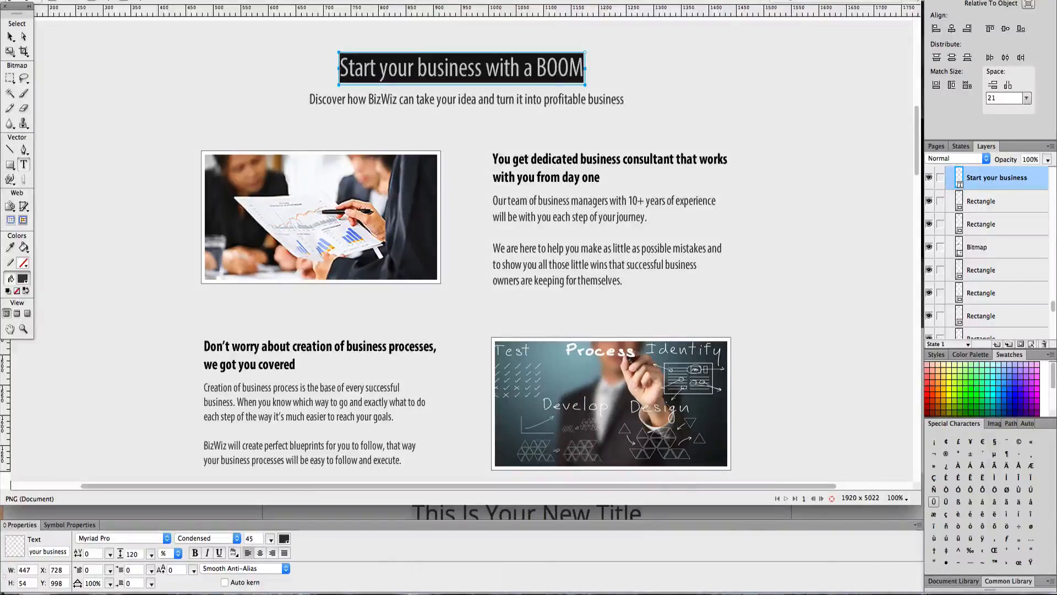
pyautogui.hotkey('ctrl', 'Up')
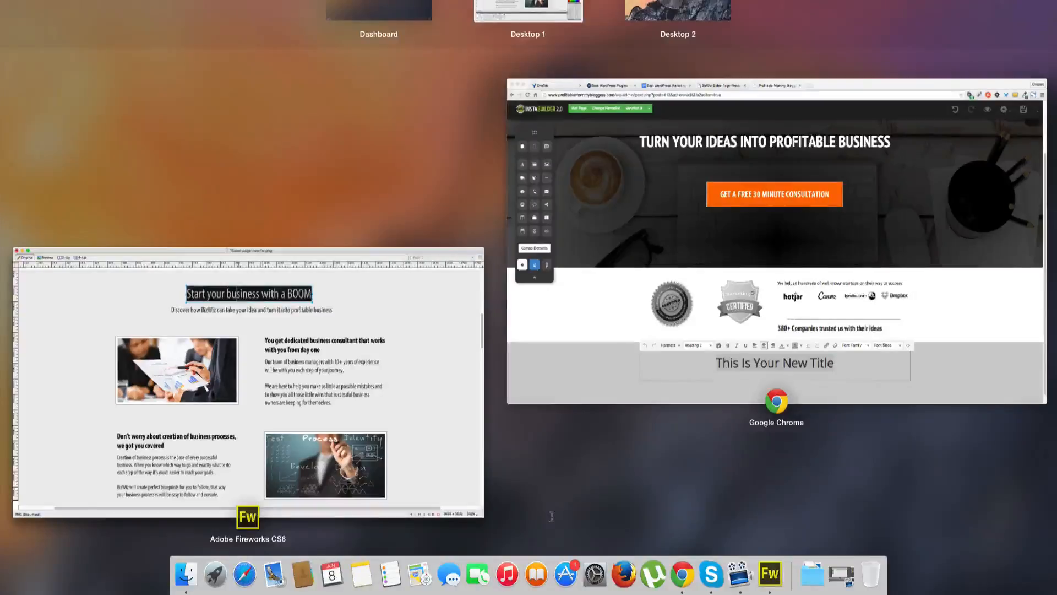
pyautogui.press('super+Tab')
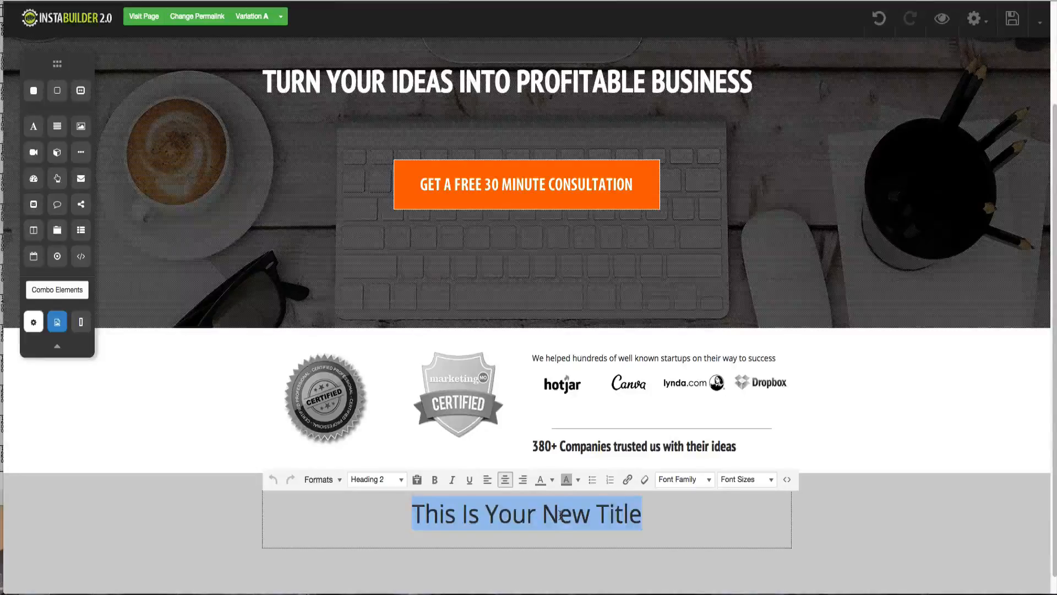
pyautogui.press('super+v')
# - Set the "Start your business with a BOOM" heading's font to PT Sans Narrow and finish editing it
pyautogui.click(707, 480)
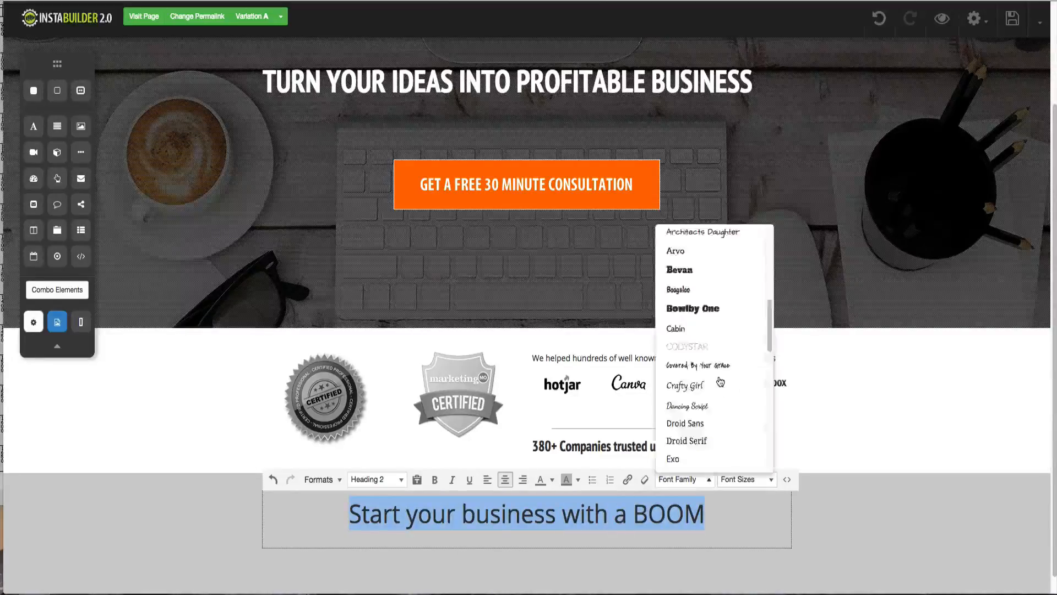
pyautogui.scroll(-2, 720, 382)
pyautogui.scroll(-5, 711, 316)
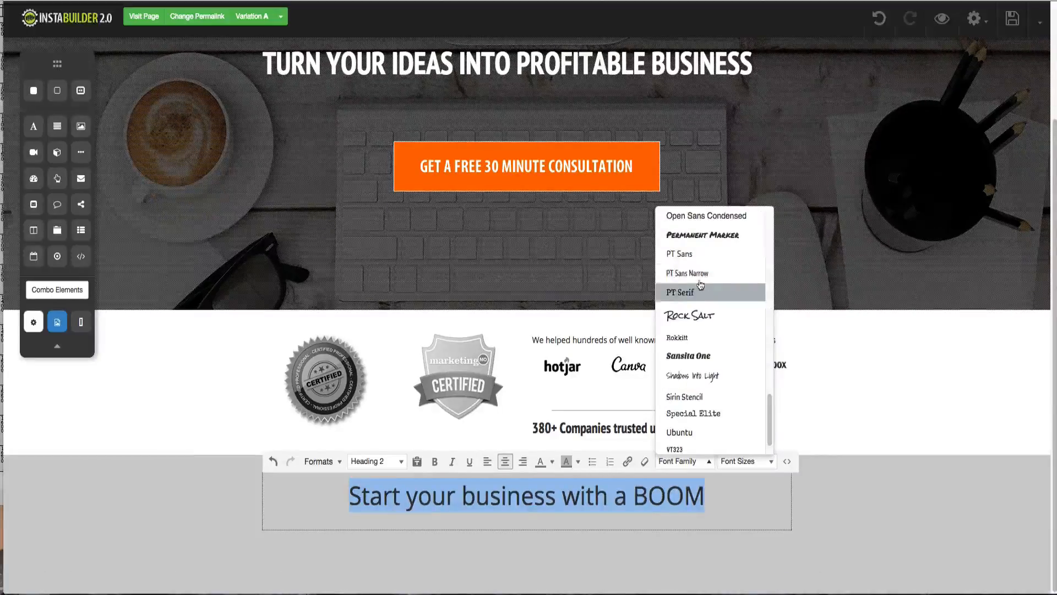
pyautogui.click(701, 283)
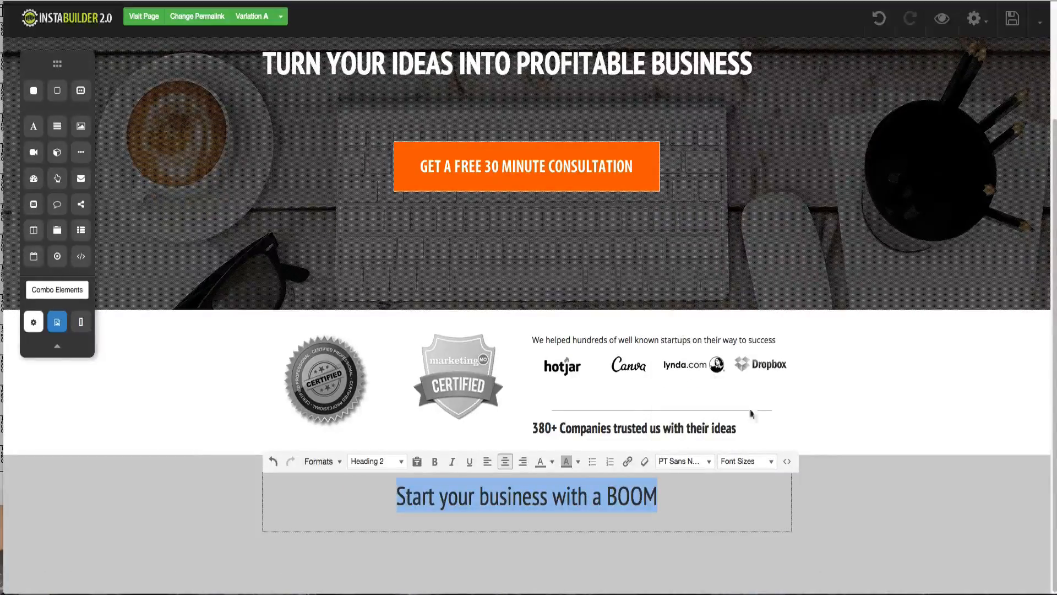
pyautogui.click(832, 507)
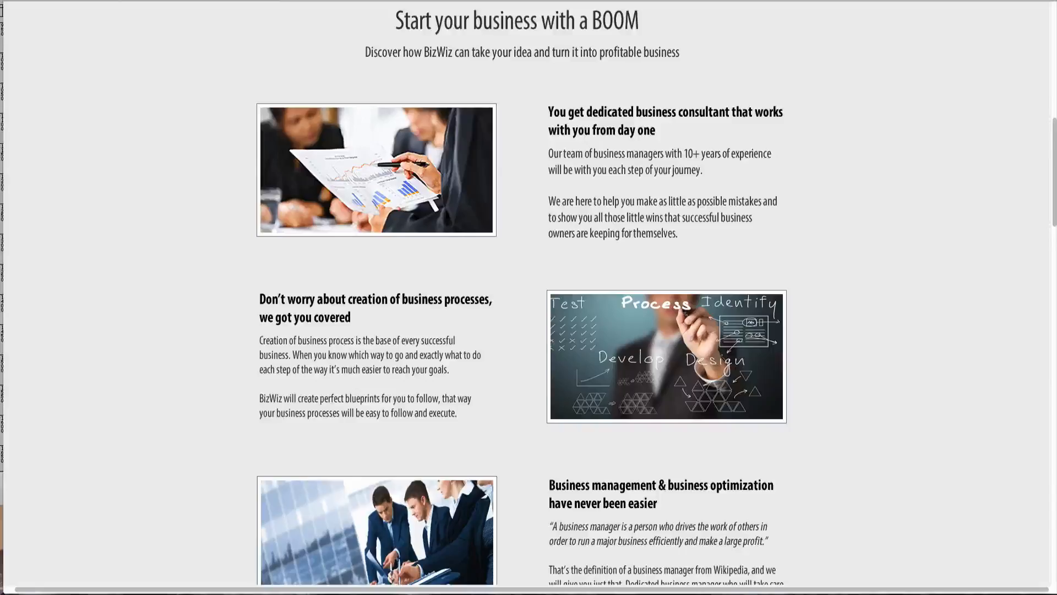
# - Compare with the mockup, set the gray section's background color to #ececec, and close its settings
pyautogui.scroll(5, 460, 76)
pyautogui.scroll(-1, 460, 77)
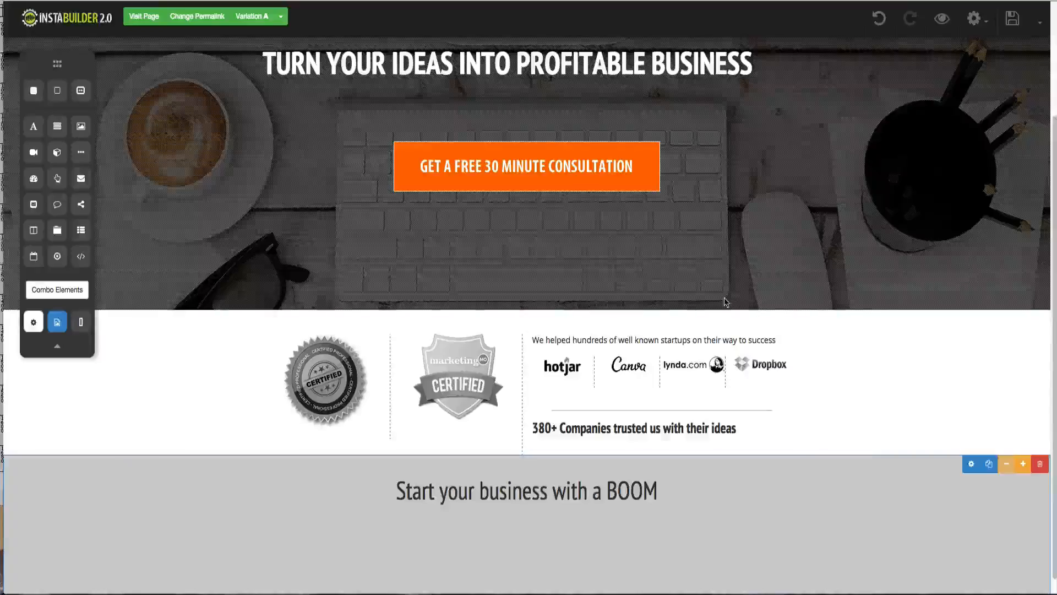
pyautogui.click(966, 465)
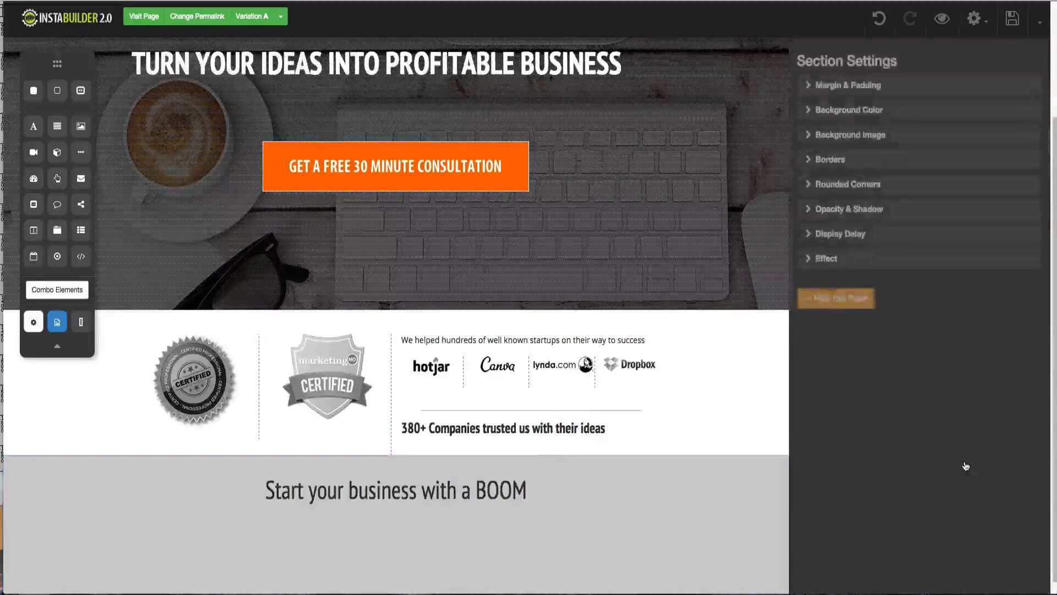
pyautogui.click(881, 110)
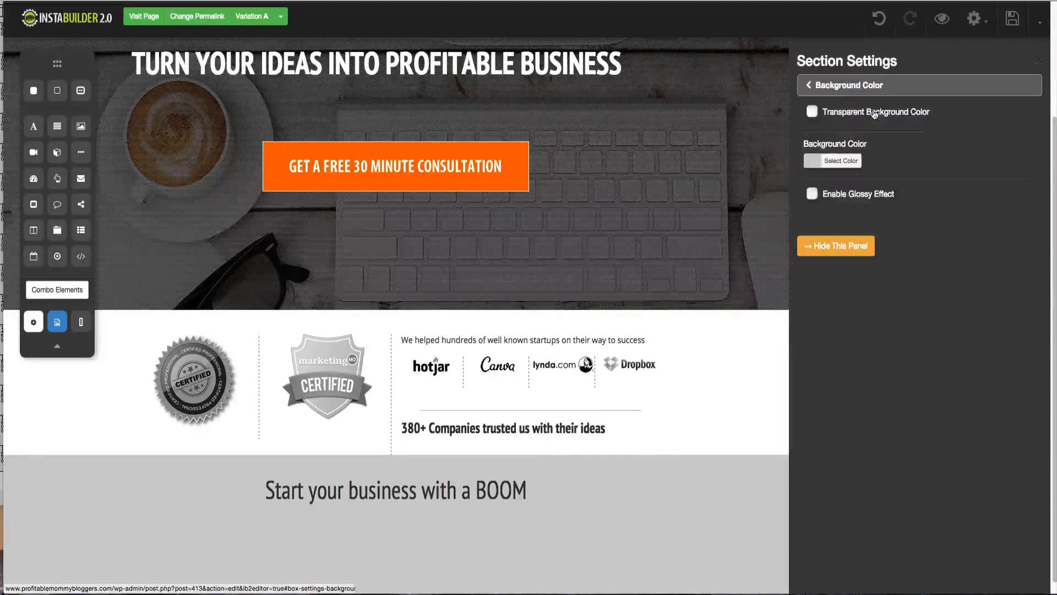
pyautogui.click(837, 163)
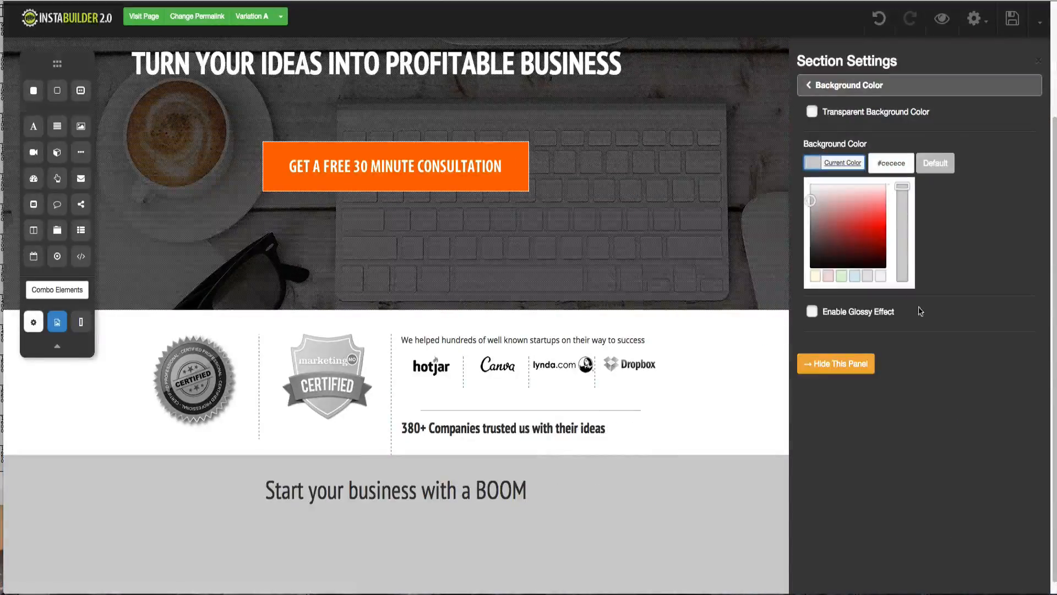
pyautogui.tripleClick(887, 164)
pyautogui.write('#ececec')
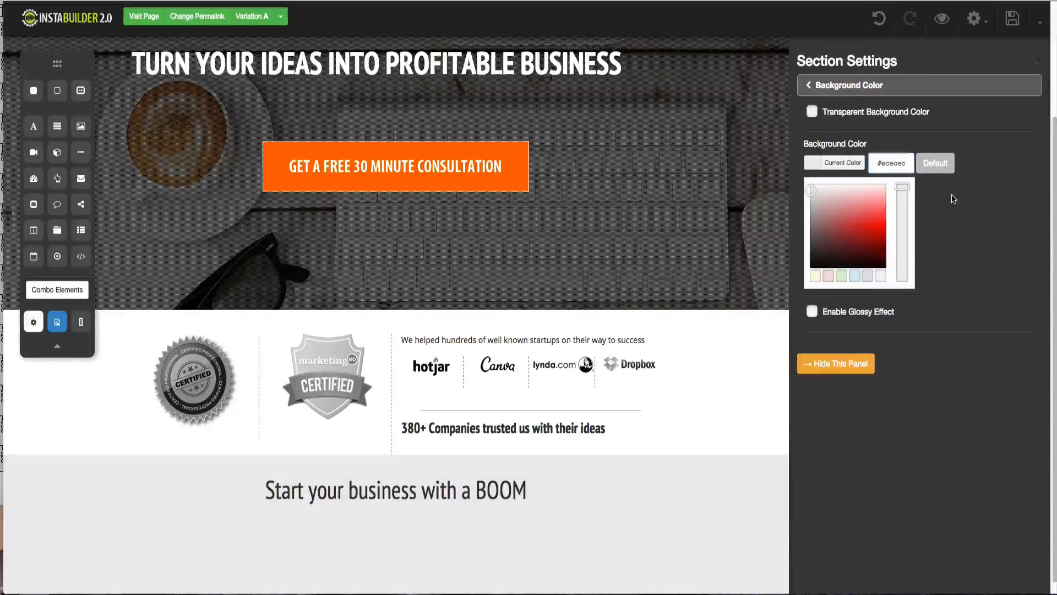
pyautogui.click(828, 364)
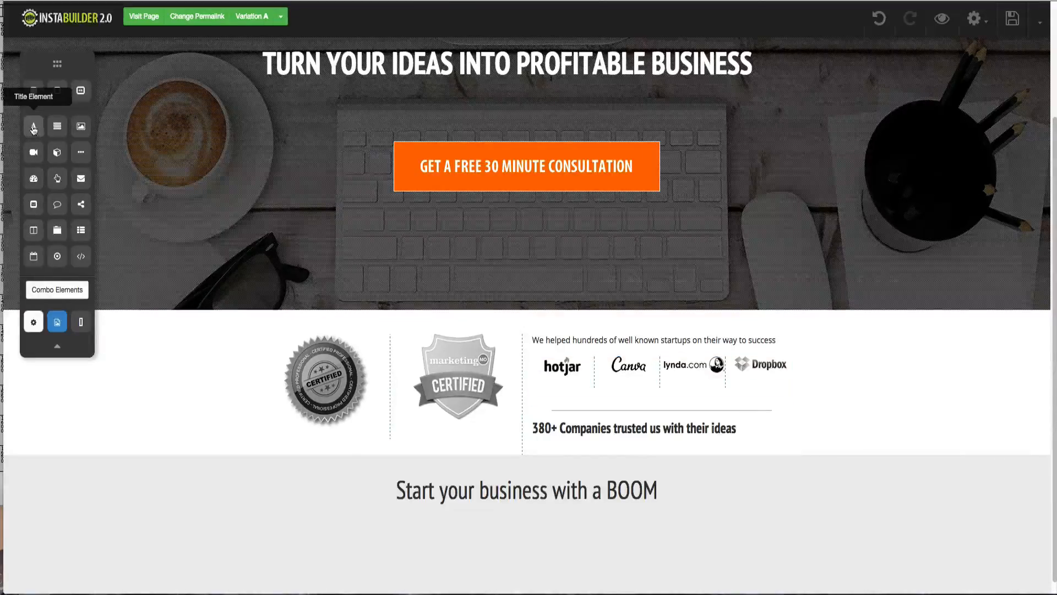
# - Add a second title element below the section heading and copy the subtitle line from the Fireworks mockup
pyautogui.moveTo(33, 129); pyautogui.dragTo(505, 534)
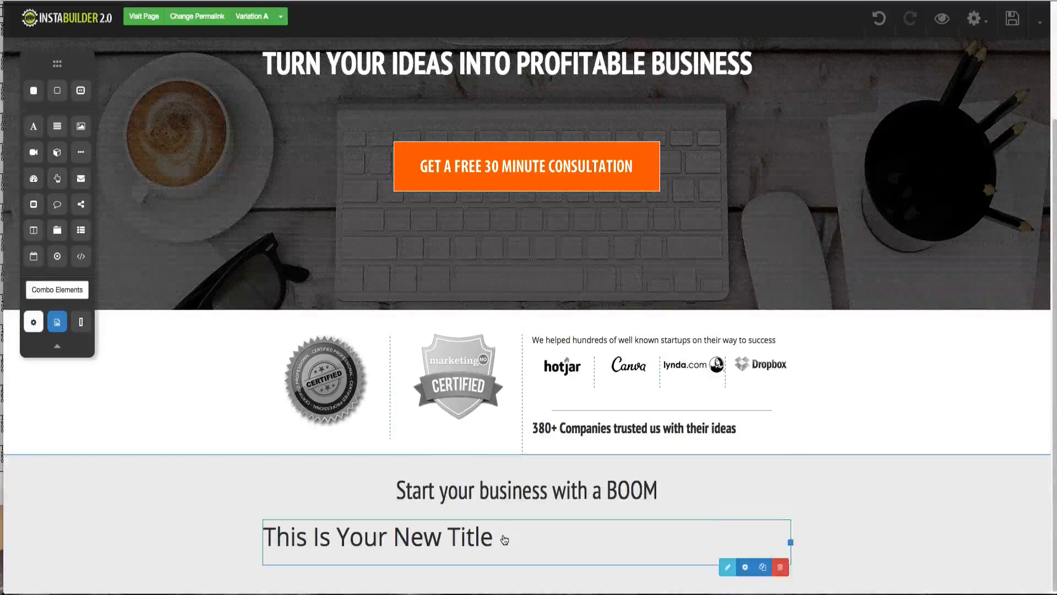
pyautogui.click(721, 563)
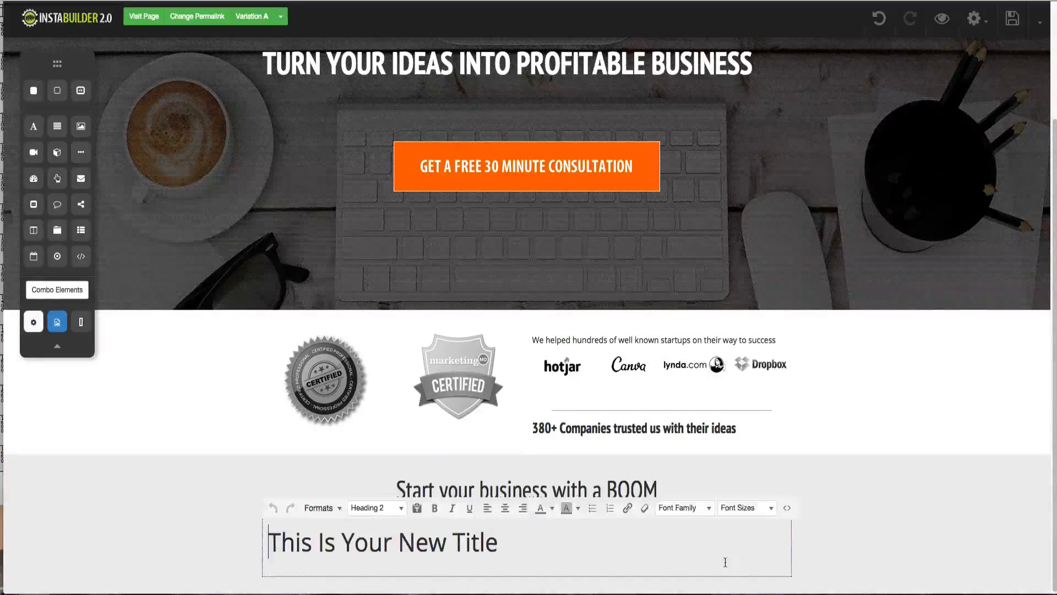
pyautogui.hotkey('ctrl', 'Up')
pyautogui.click(309, 309)
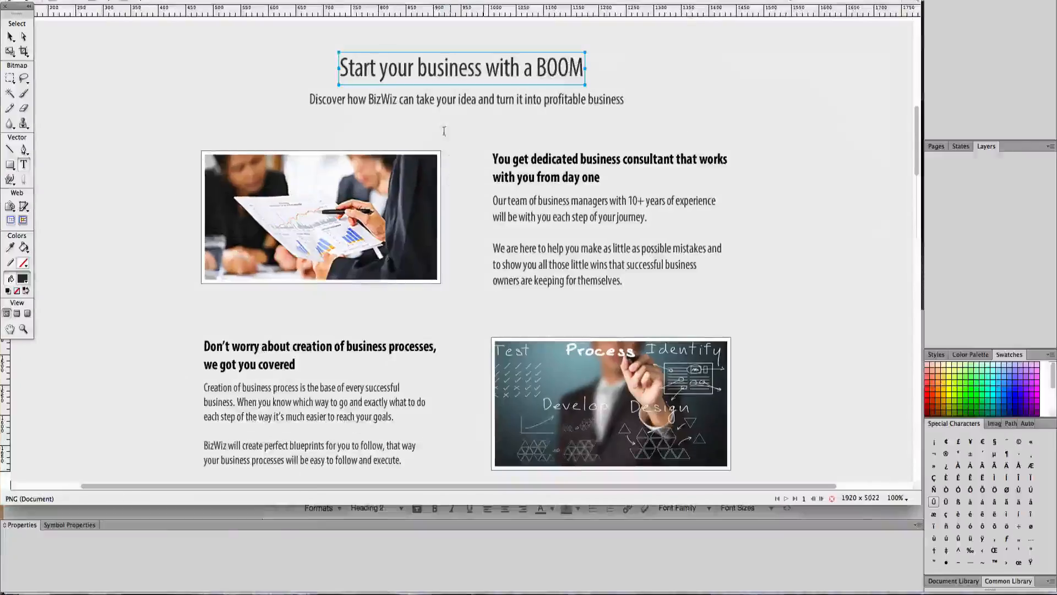
pyautogui.click(445, 104)
pyautogui.hotkey('ctrl', 'Up')
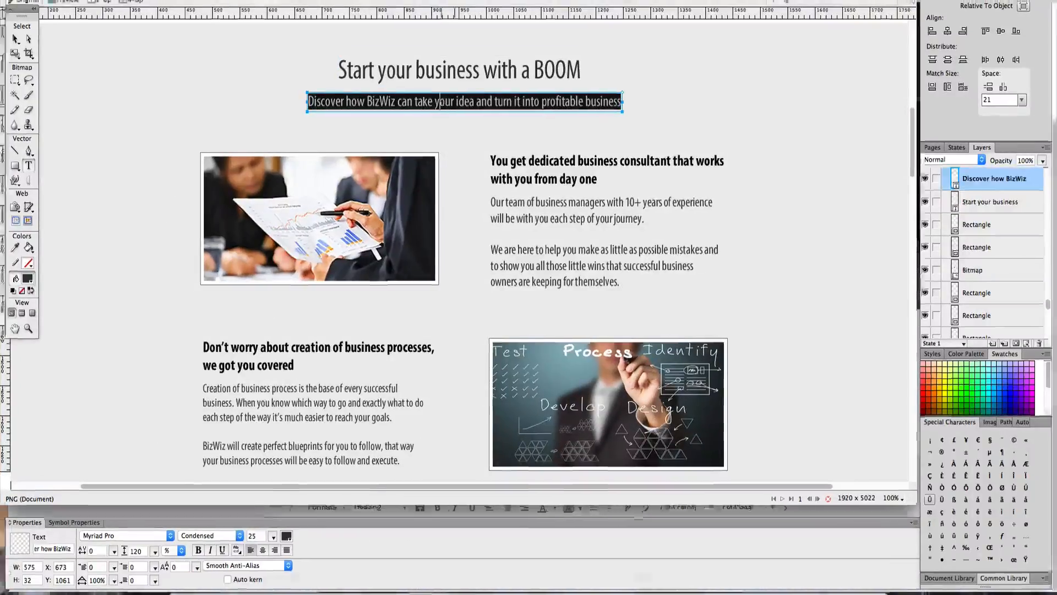
# - Replace the second title's placeholder with "Discover how BizWiz can take your idea and turn it into profitable business" and format it as Paragraph
pyautogui.click(745, 303)
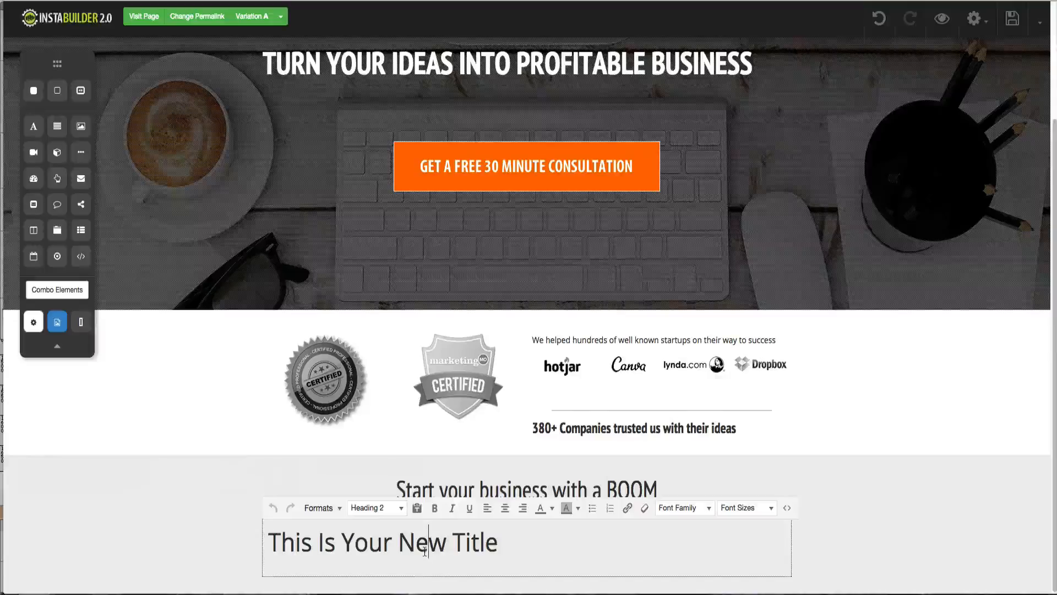
pyautogui.tripleClick(425, 551)
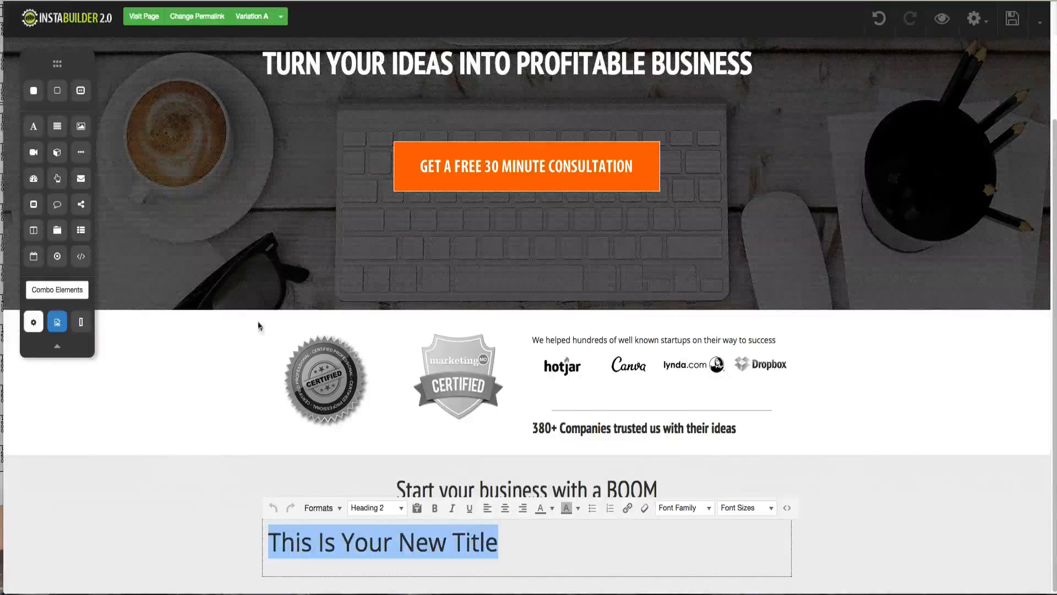
pyautogui.hotkey('ctrl', 'Up')
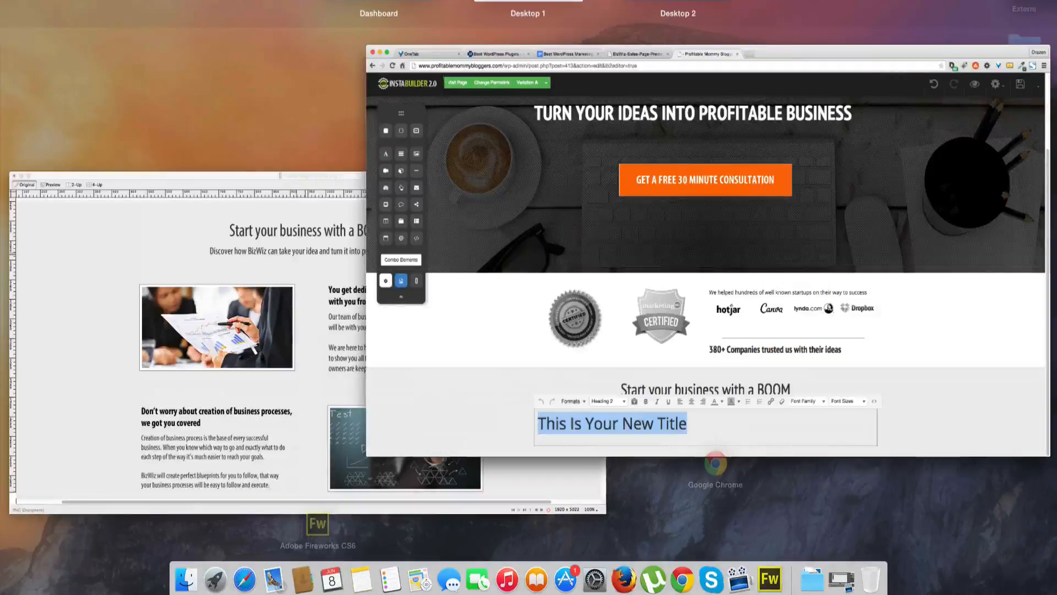
pyautogui.hotkey('ctrl', 'Up')
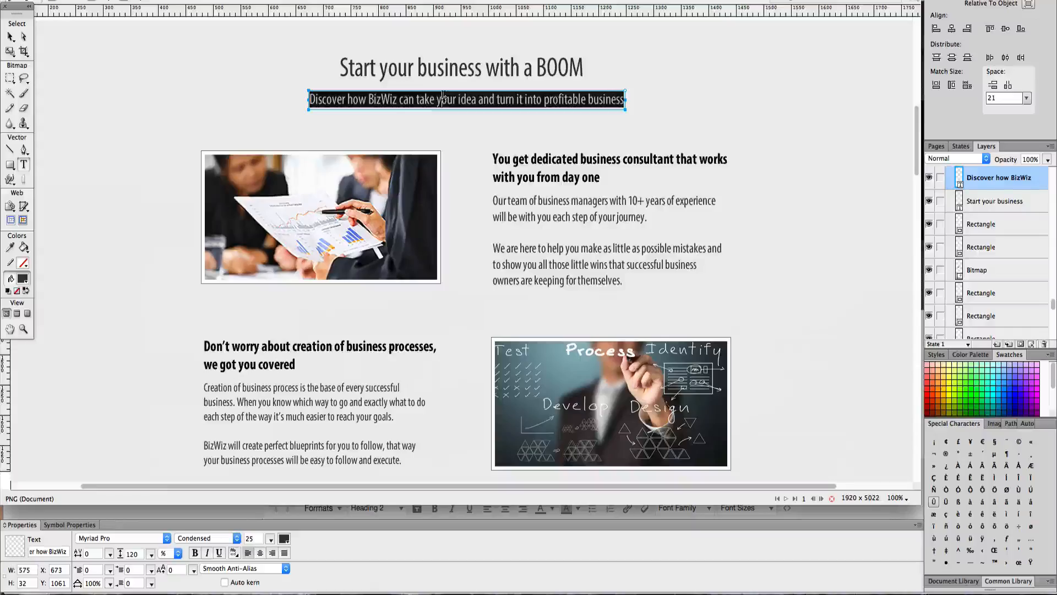
pyautogui.press('super+Tab')
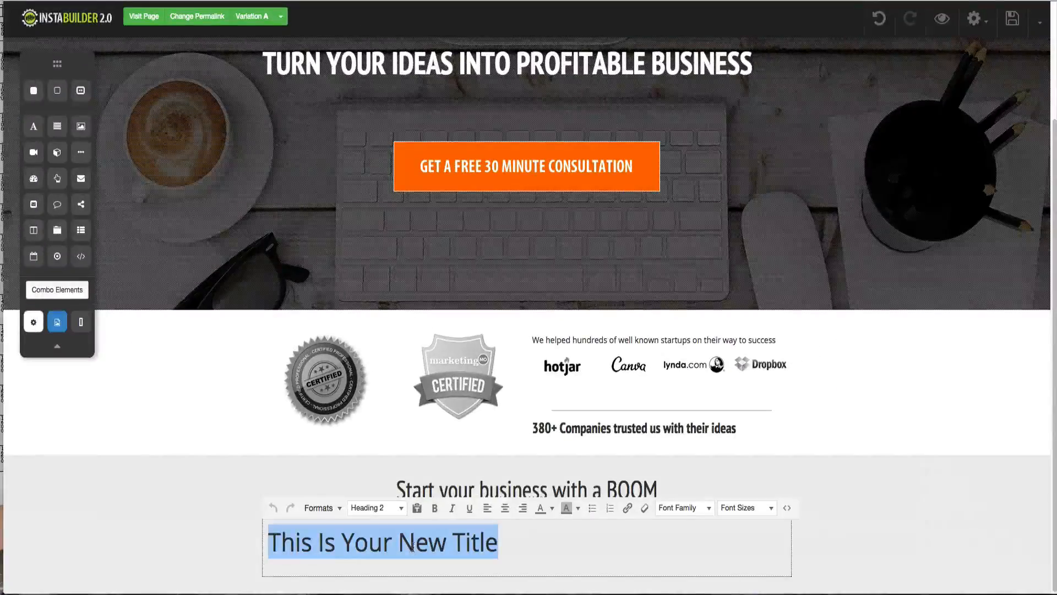
pyautogui.write('Discover how BizWiz can take your idea and turn it into profitable business')
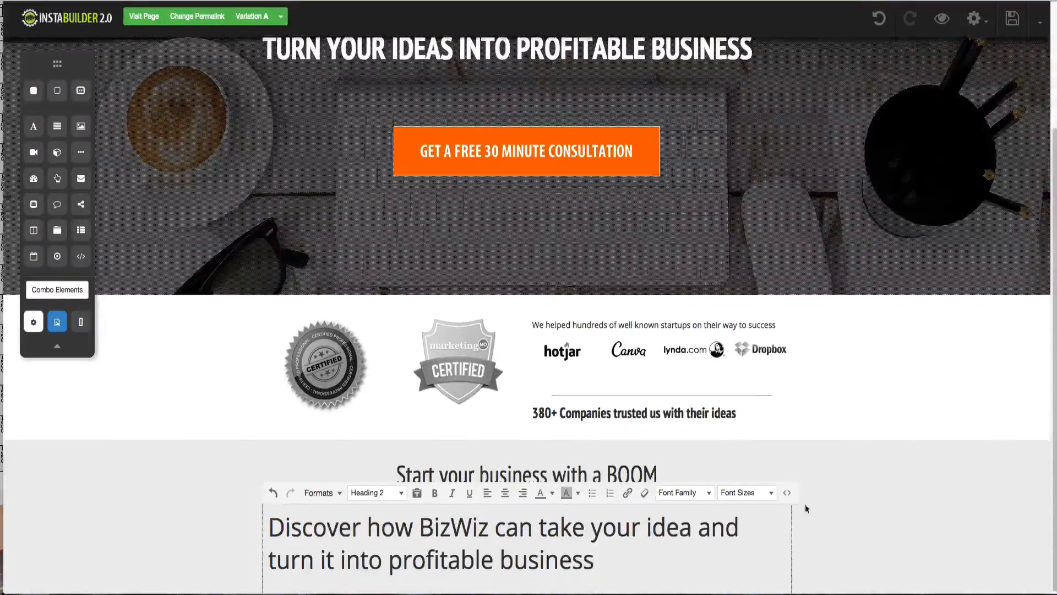
pyautogui.click(384, 494)
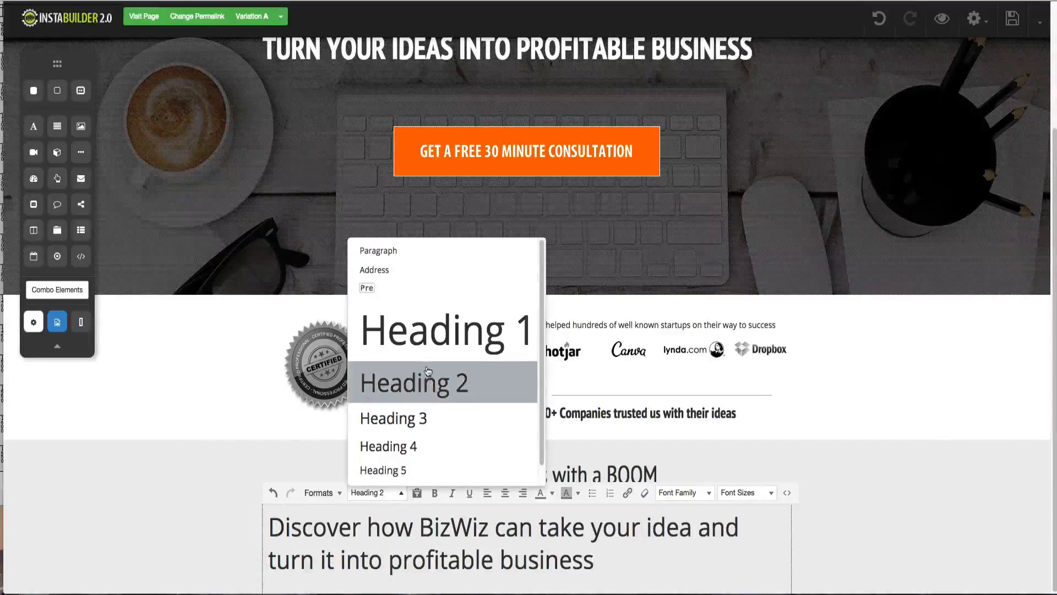
pyautogui.click(417, 254)
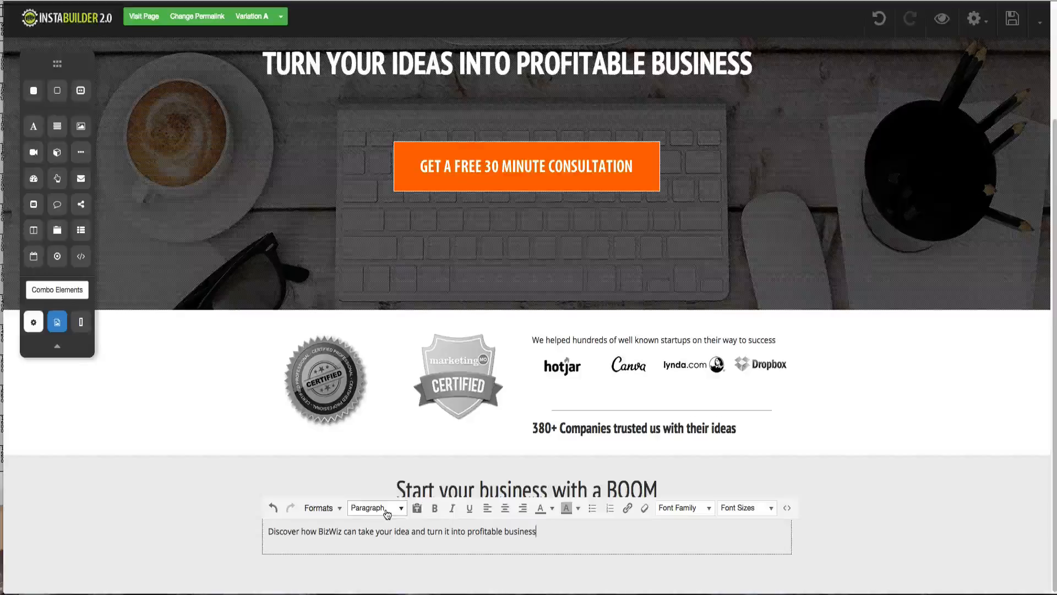
# - Center the subtitle under the "Start your business with a BOOM" heading and set its font to PT Sans Narrow
pyautogui.click(505, 508)
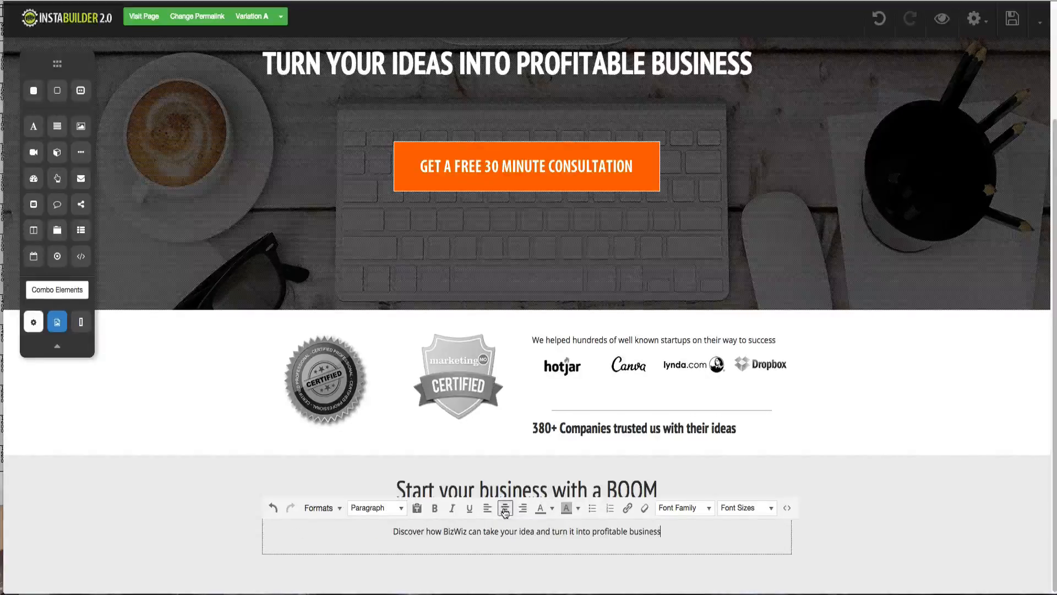
pyautogui.click(709, 508)
pyautogui.scroll(-15, 709, 472)
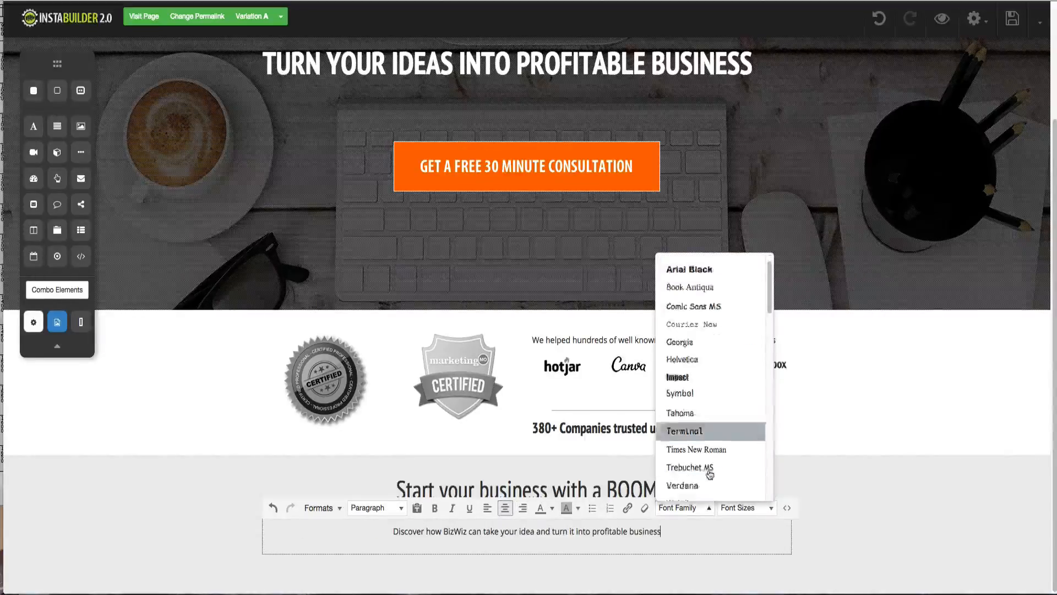
pyautogui.scroll(1, 709, 462)
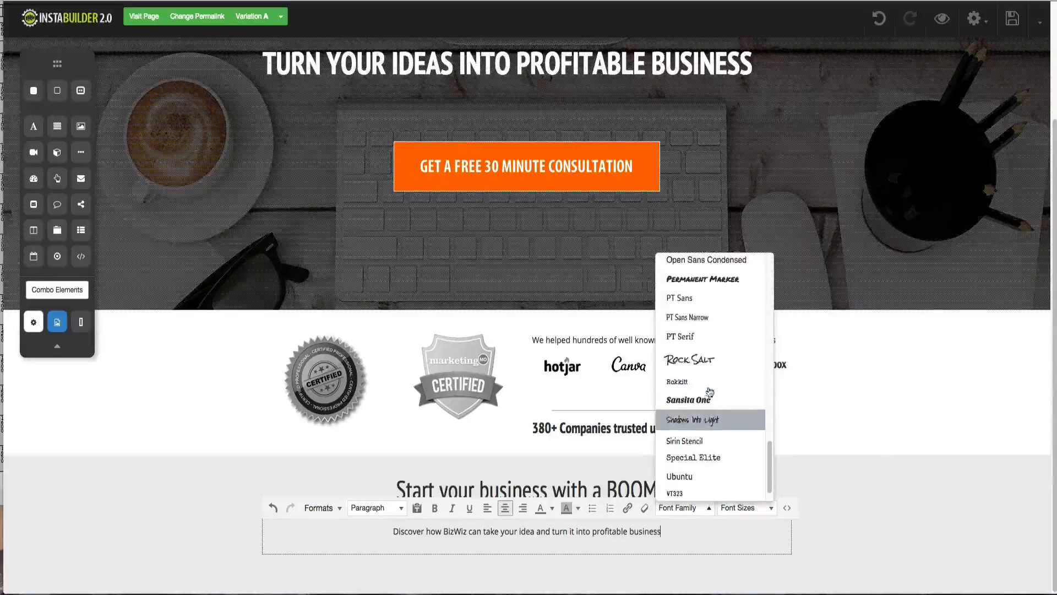
pyautogui.click(711, 317)
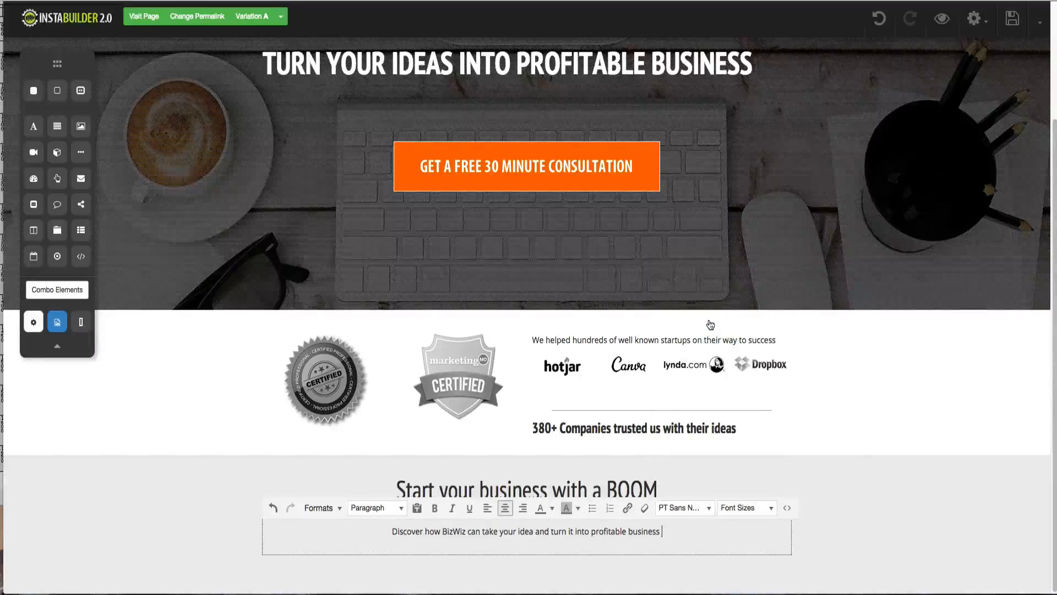
pyautogui.tripleClick(654, 535)
pyautogui.click(675, 511)
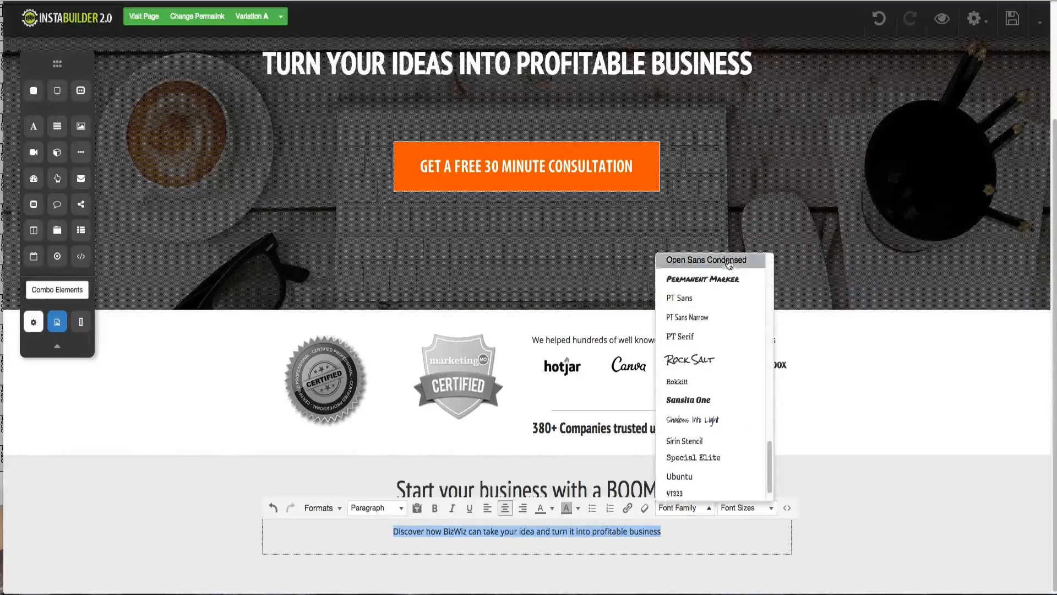
pyautogui.click(695, 317)
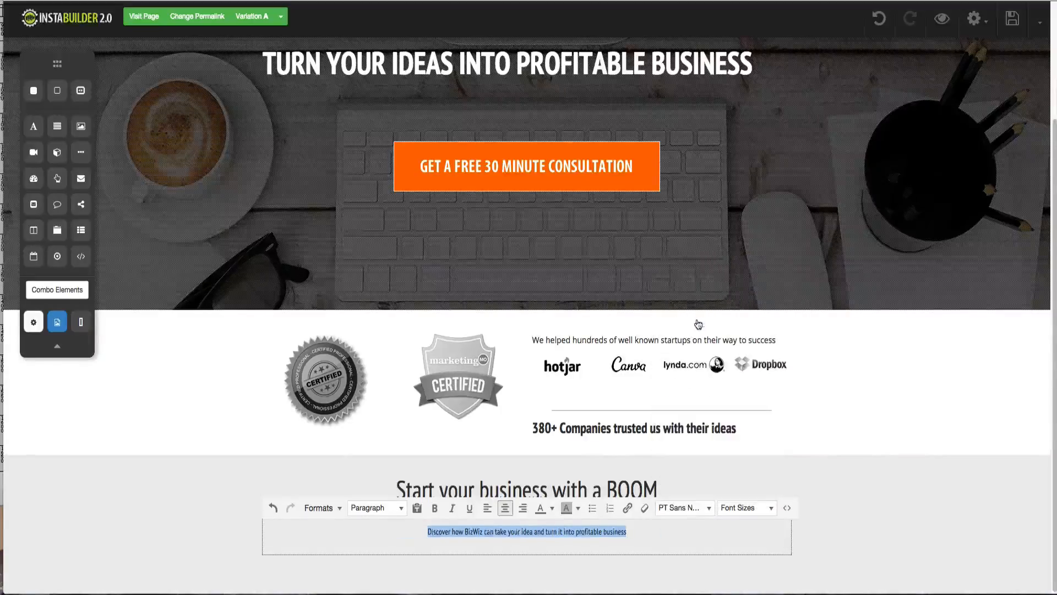
# - Set the subtitle's font size to 28px and finish editing it
pyautogui.click(732, 507)
pyautogui.click(734, 424)
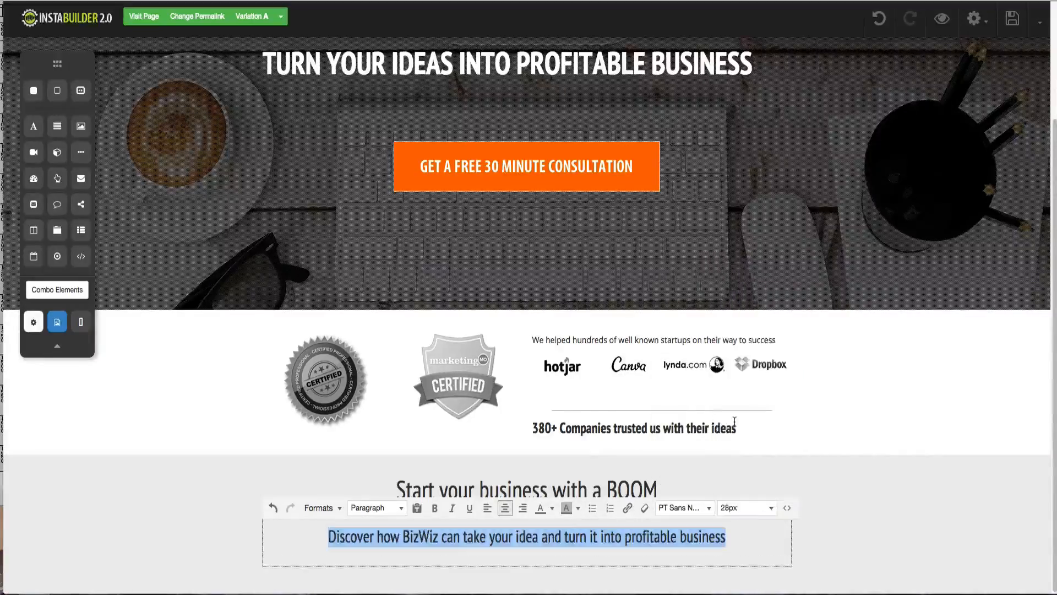
pyautogui.click(866, 471)
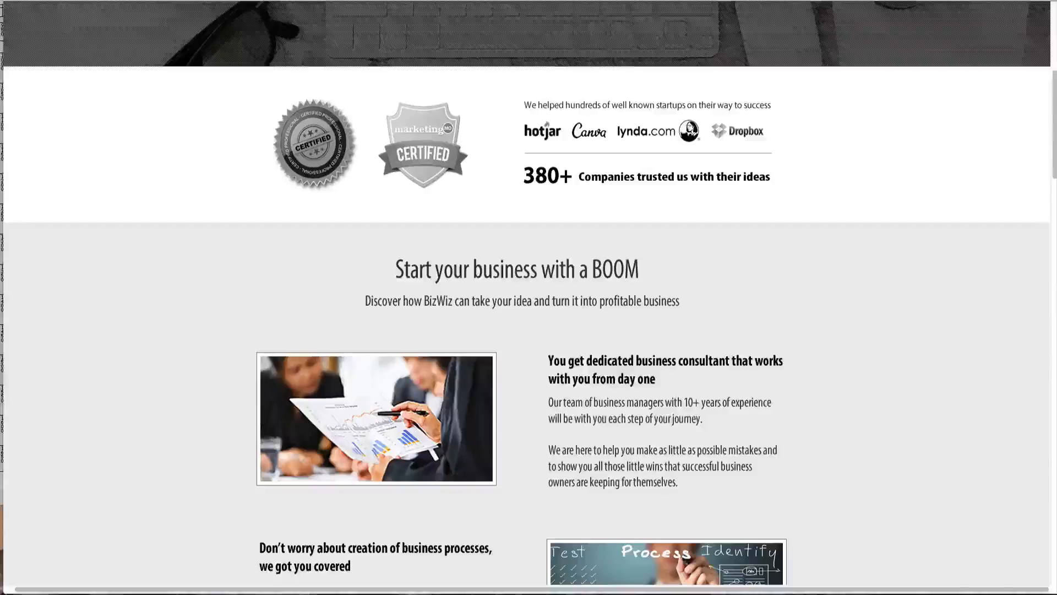
# - Following the mockup, add a two-column element below the subtitle and a new wide section below the gray one
pyautogui.scroll(-3, 461, 185)
pyautogui.scroll(-4, 461, 185)
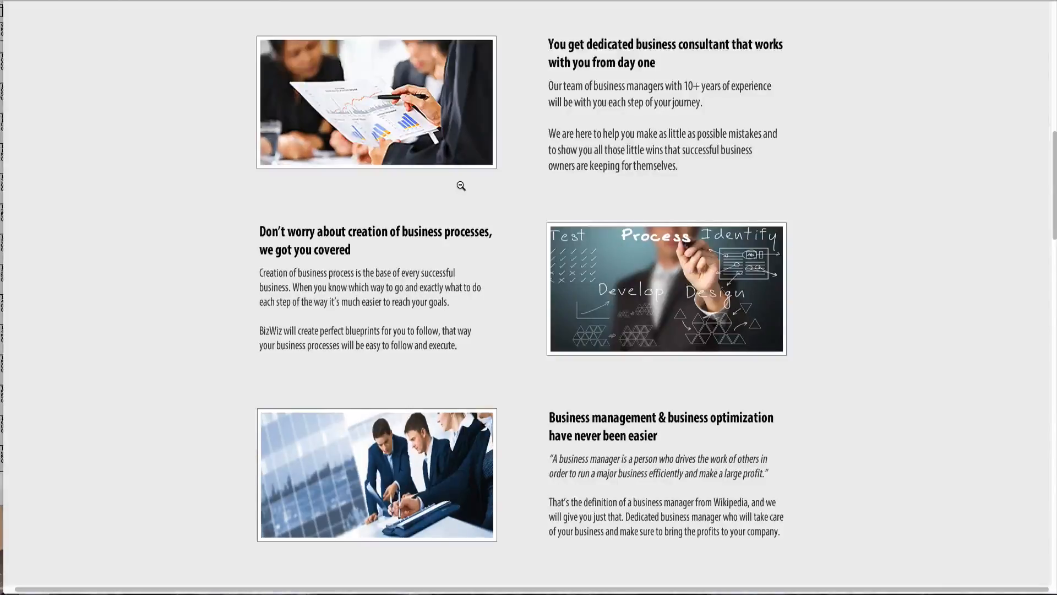
pyautogui.scroll(1, 510, 175)
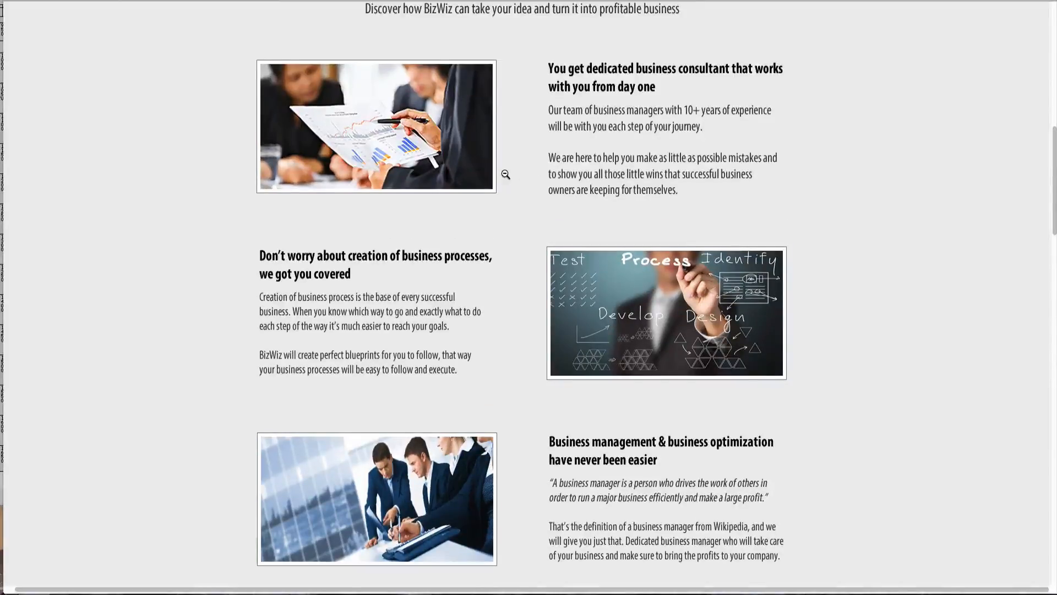
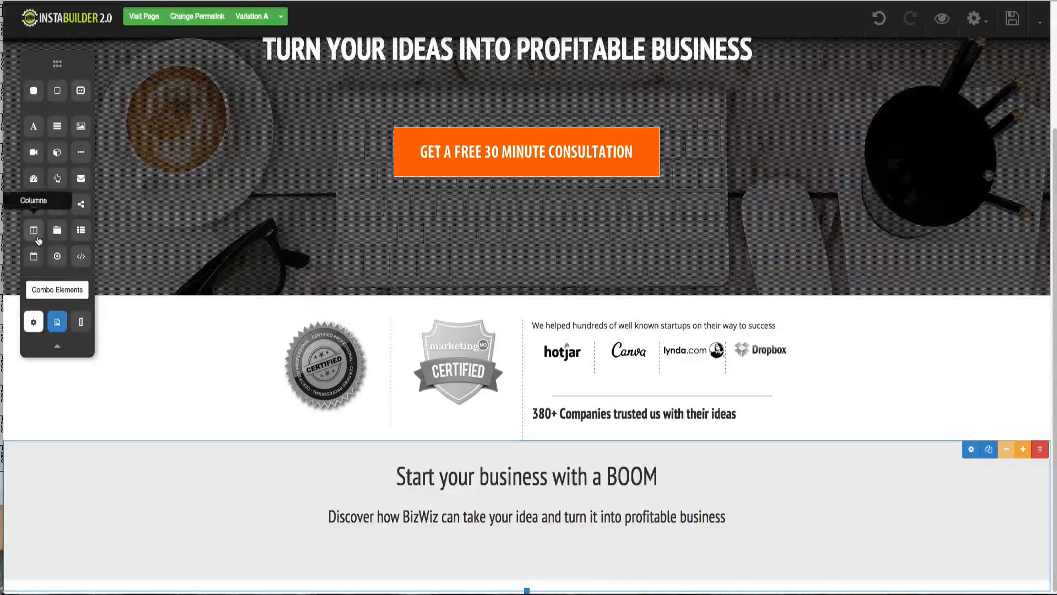
pyautogui.moveTo(38, 240); pyautogui.dragTo(484, 562)
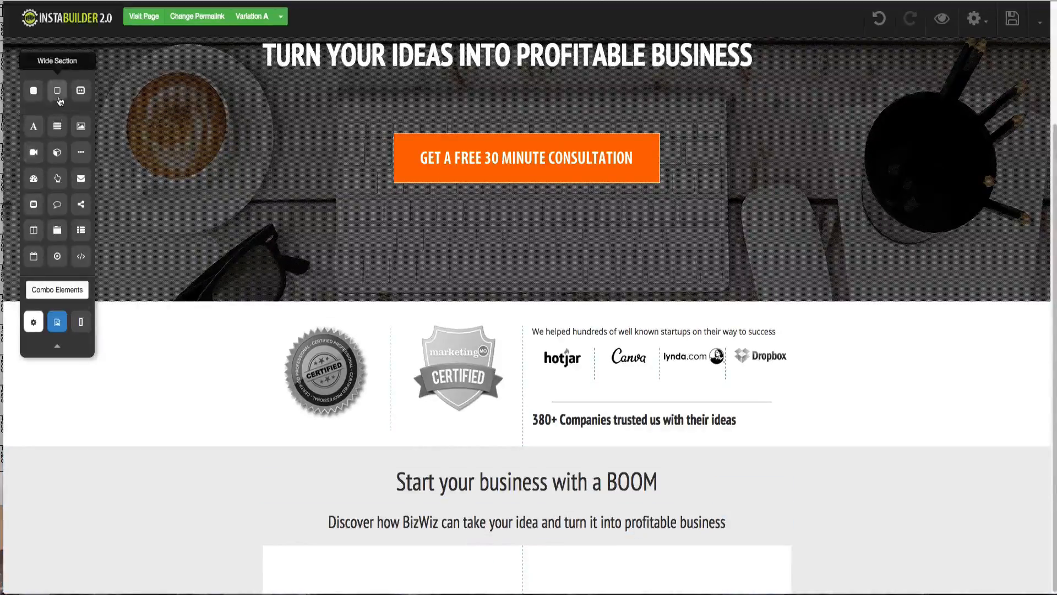
pyautogui.moveTo(60, 101); pyautogui.dragTo(185, 590)
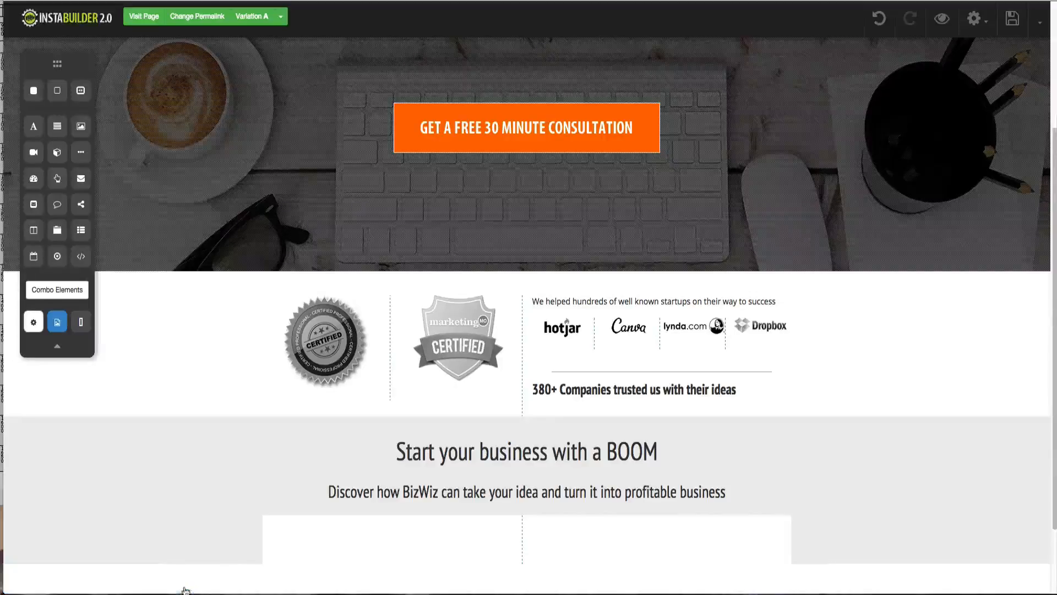
pyautogui.scroll(-2, 195, 508)
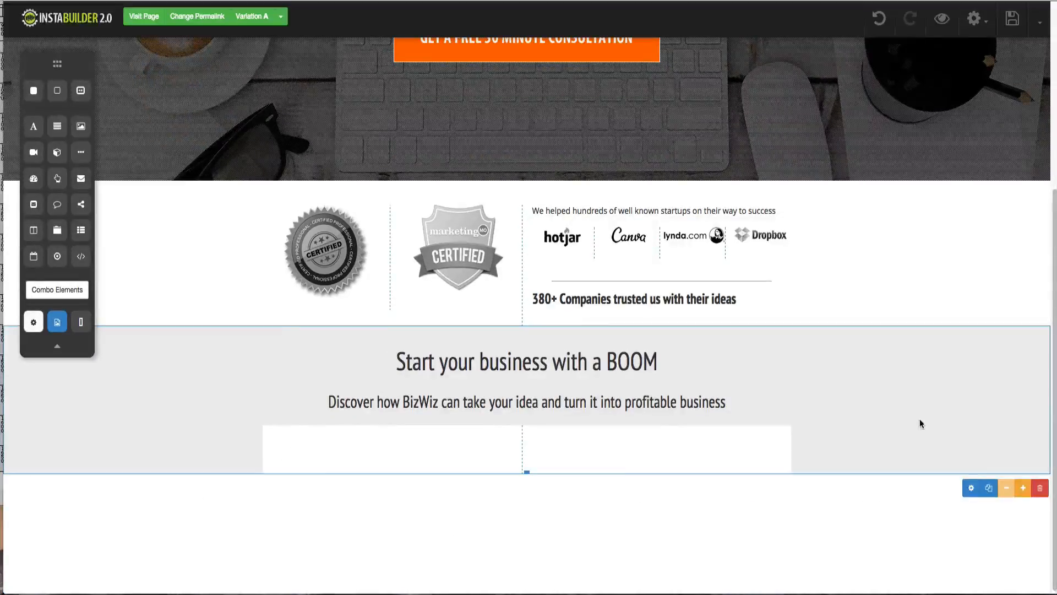
# - Increase the gray section's bottom padding and close its settings
pyautogui.click(969, 489)
pyautogui.click(851, 86)
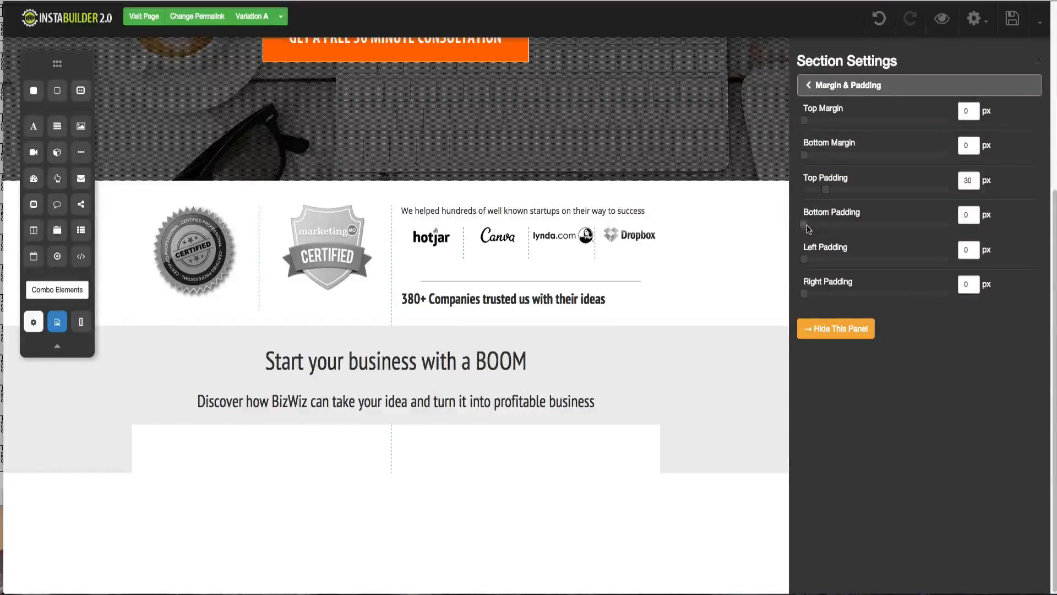
pyautogui.moveTo(807, 225); pyautogui.dragTo(823, 228)
pyautogui.click(835, 328)
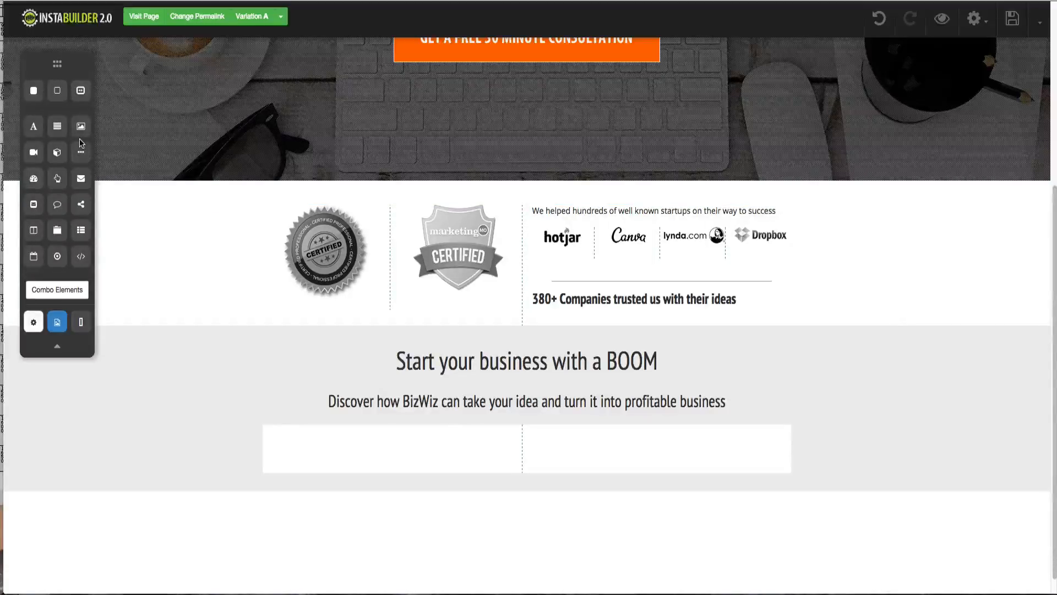
# - Place an image element in the left column and two text elements in the right column
pyautogui.moveTo(81, 138); pyautogui.dragTo(356, 438)
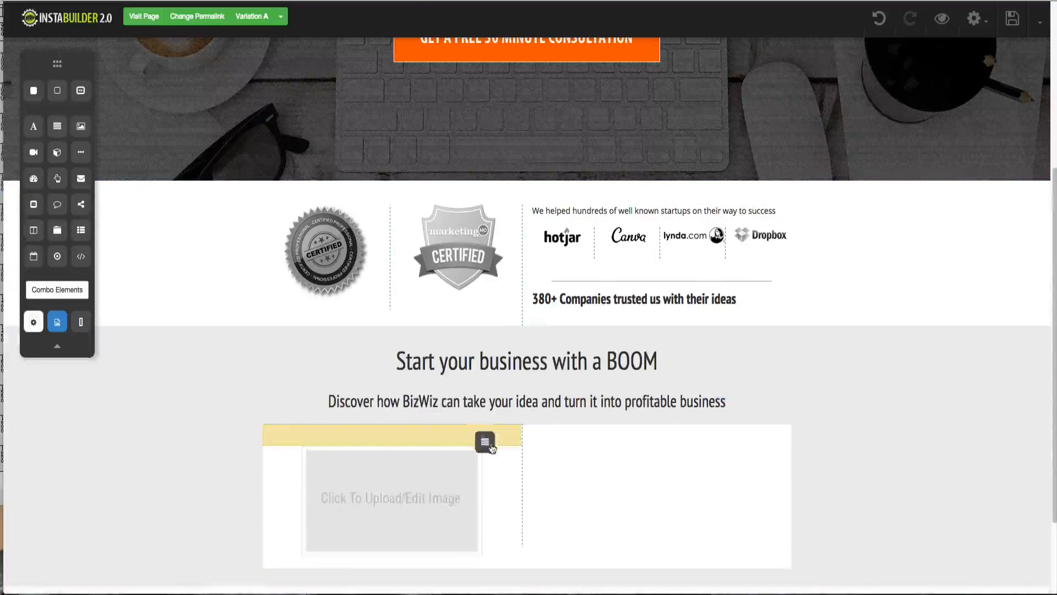
pyautogui.moveTo(492, 447); pyautogui.dragTo(567, 443)
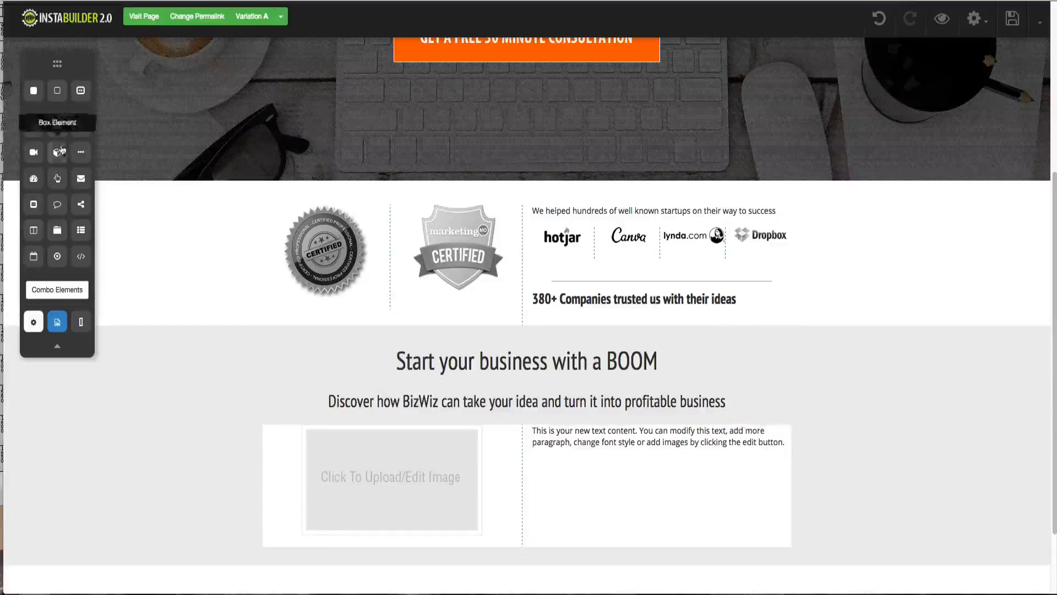
pyautogui.moveTo(58, 126); pyautogui.dragTo(594, 475)
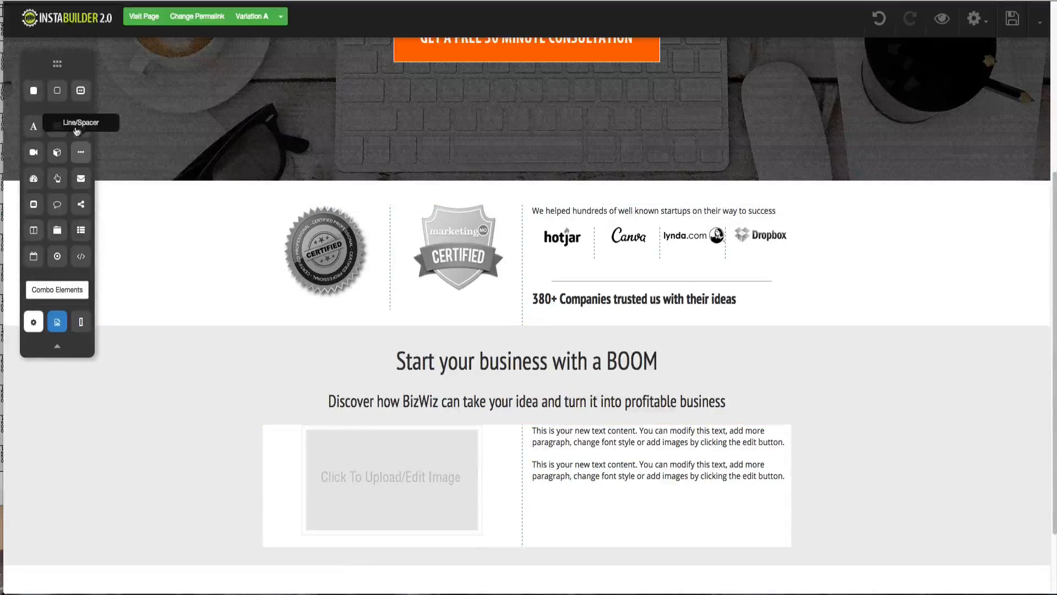
pyautogui.moveTo(81, 126); pyautogui.dragTo(604, 506)
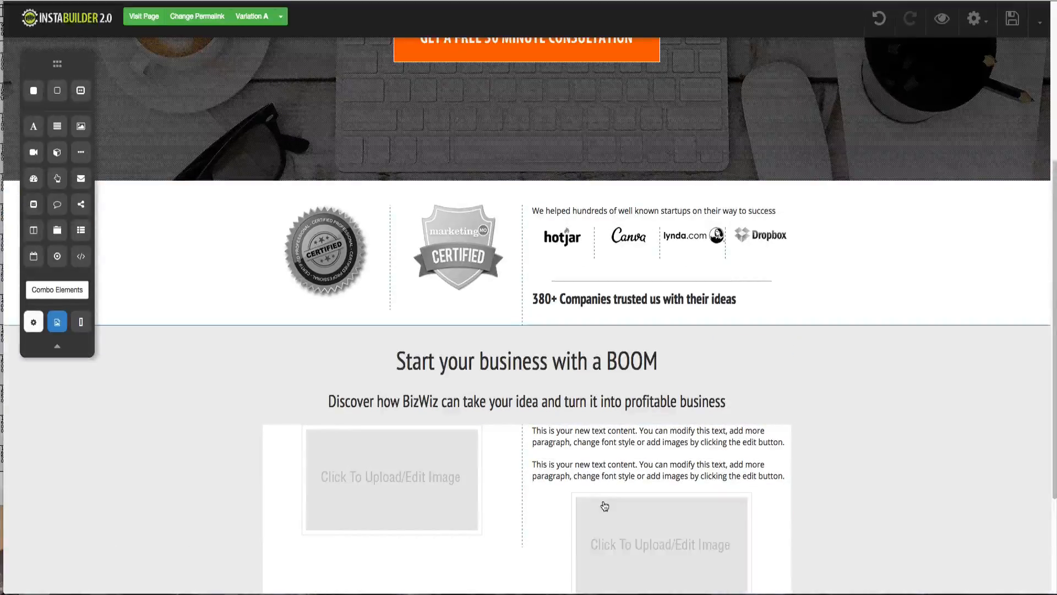
pyautogui.scroll(-2, 604, 505)
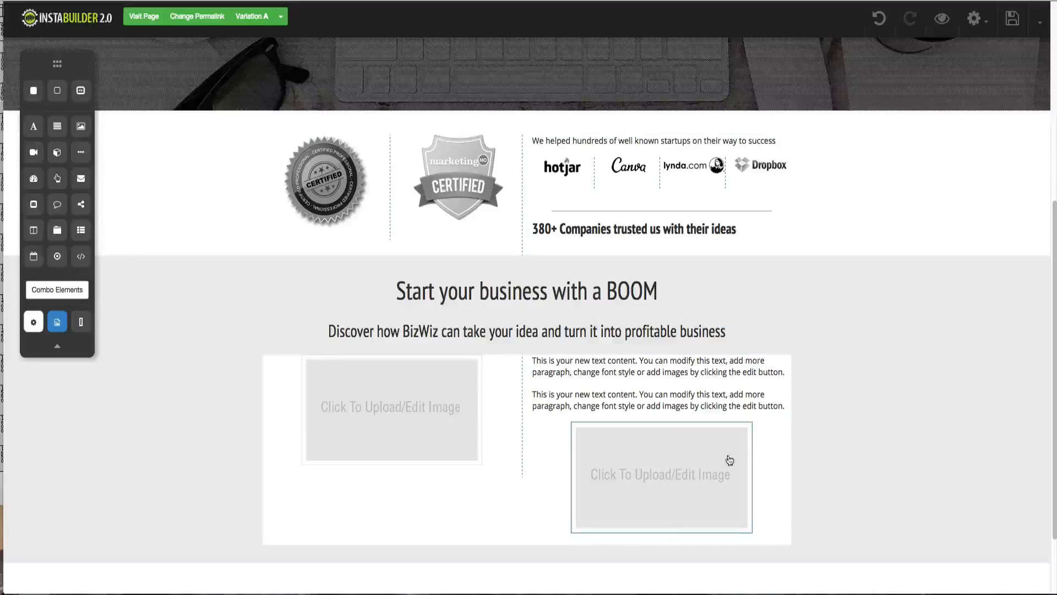
pyautogui.moveTo(764, 544)
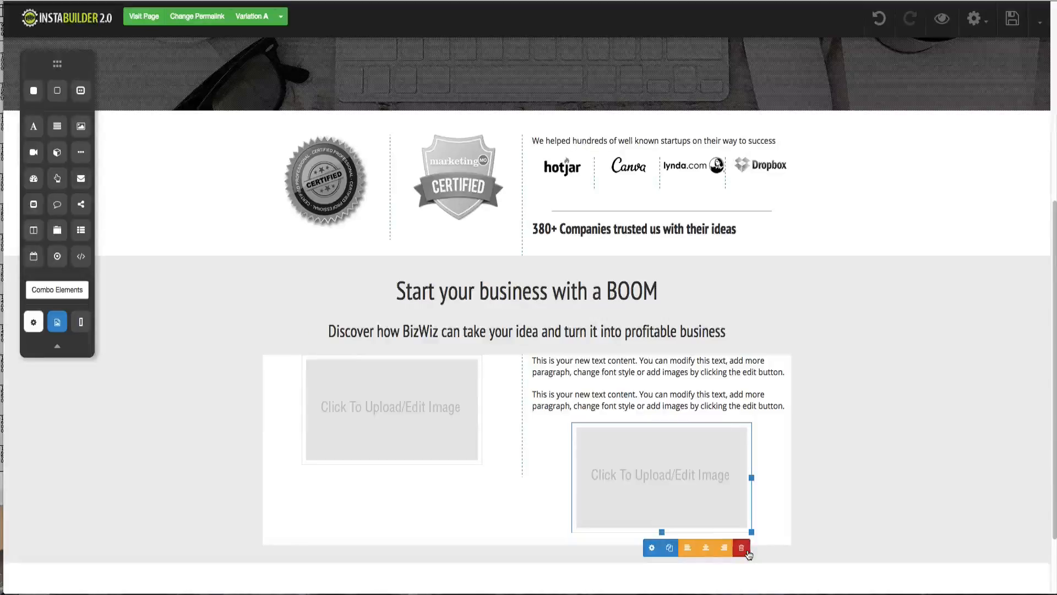
pyautogui.click(742, 548)
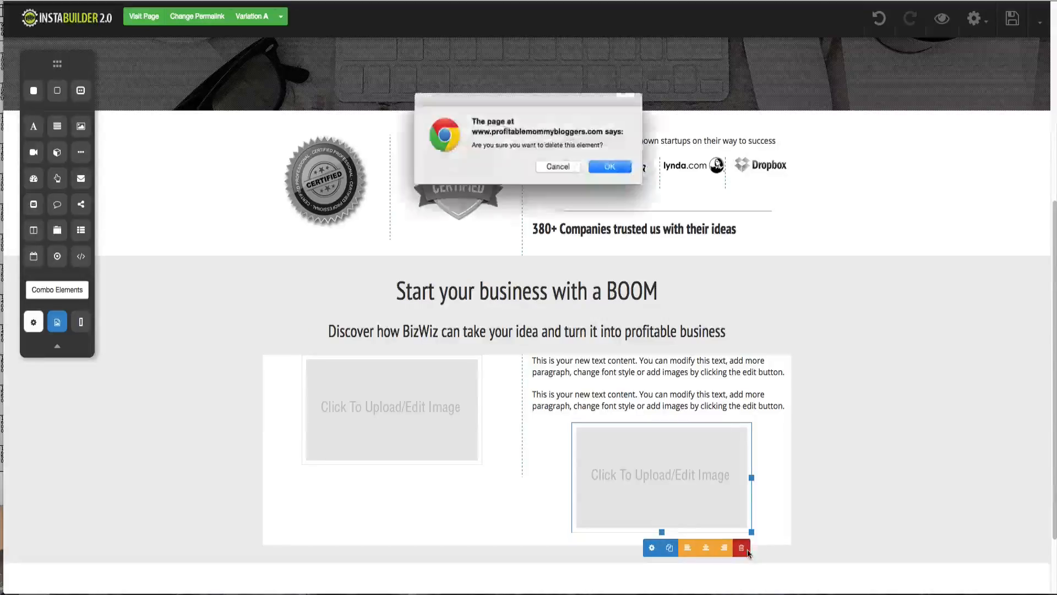
pyautogui.click(616, 171)
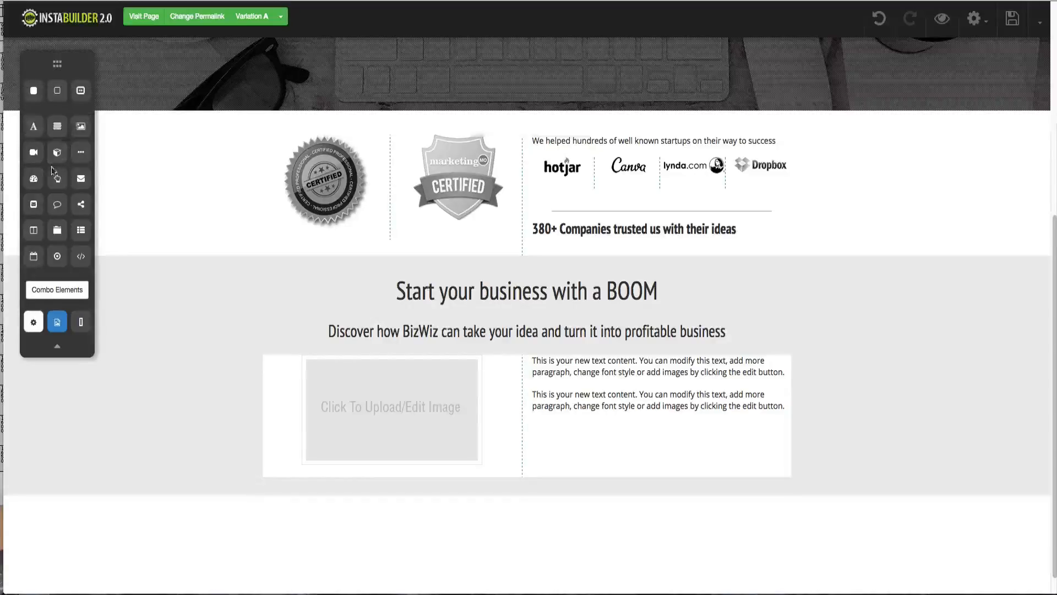
# - Add two more two-column elements below the first one in the gray section
pyautogui.moveTo(33, 230); pyautogui.dragTo(507, 492)
pyautogui.moveTo(507, 488); pyautogui.dragTo(540, 489)
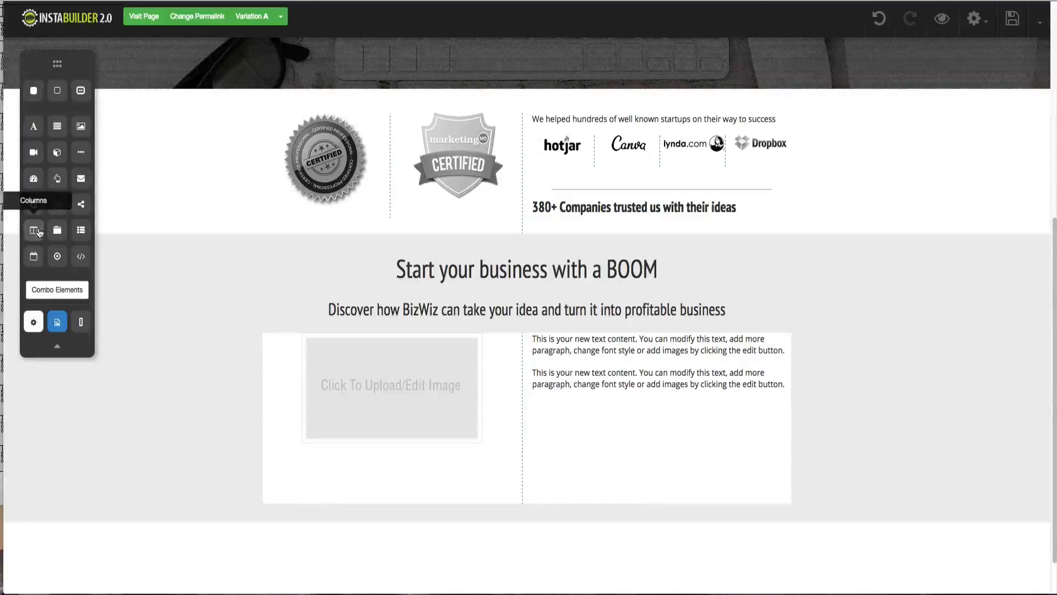
pyautogui.moveTo(34, 230); pyautogui.dragTo(538, 509)
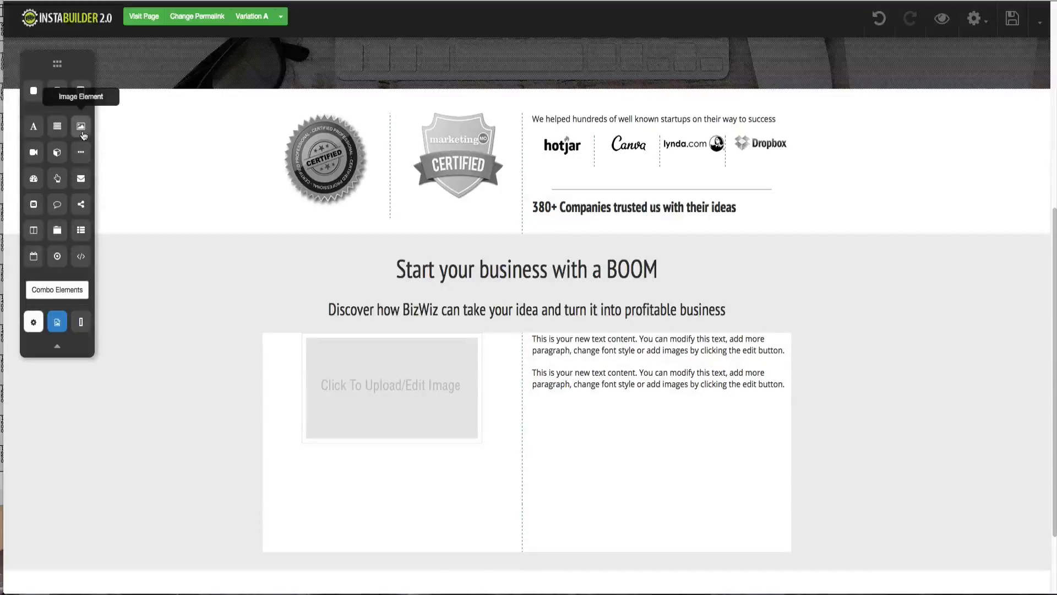
# - Place an image element in the second row's right column and another in the third row's left column
pyautogui.moveTo(82, 134); pyautogui.dragTo(594, 480)
pyautogui.scroll(-3, 155, 227)
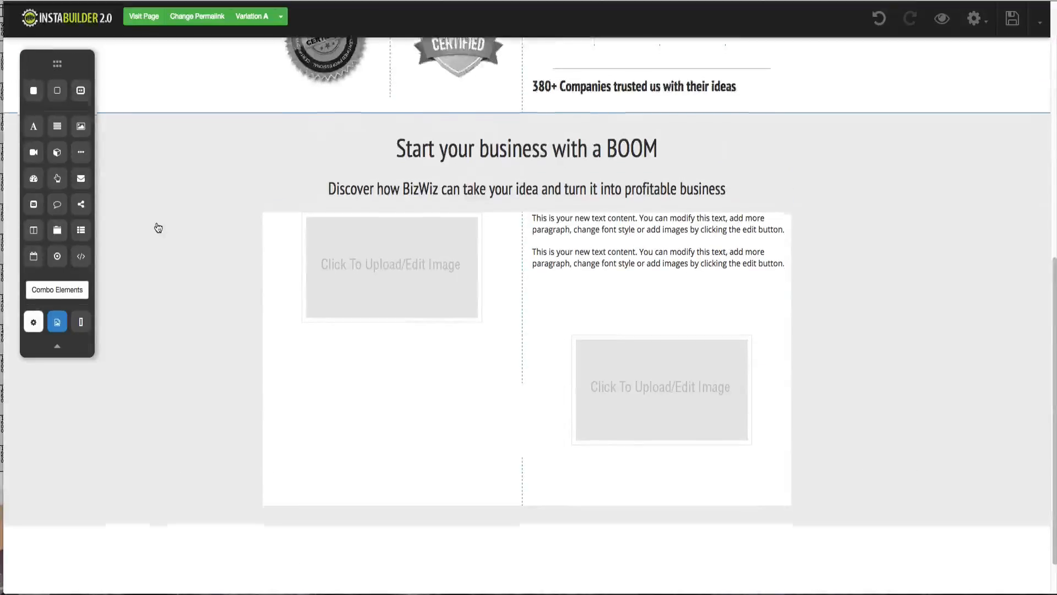
pyautogui.moveTo(81, 126); pyautogui.dragTo(366, 424)
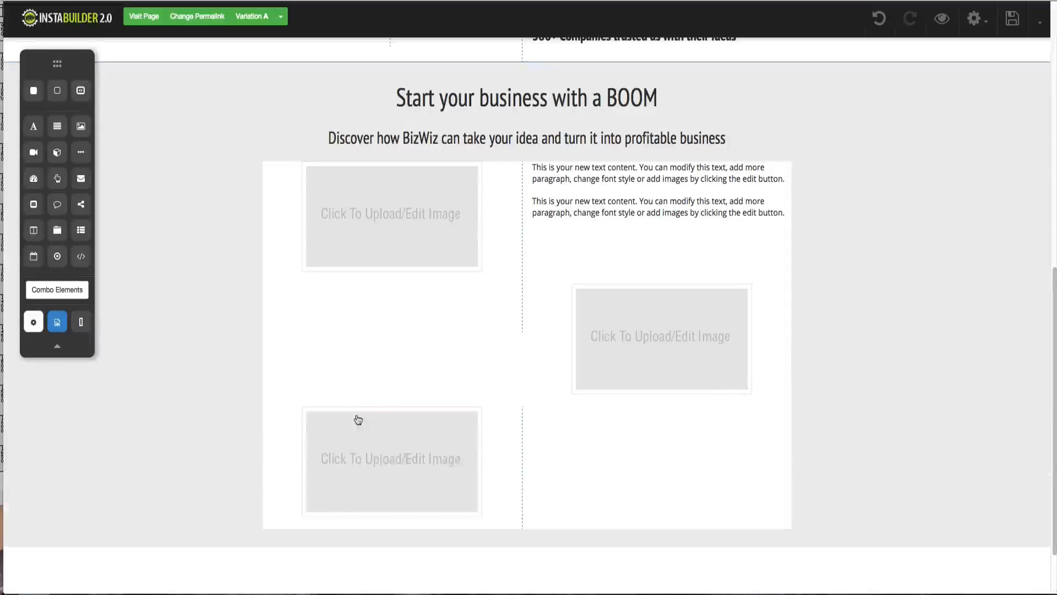
# - Replace the first row's image placeholder with business-consulting.png from the media library
pyautogui.scroll(1, 554, 390)
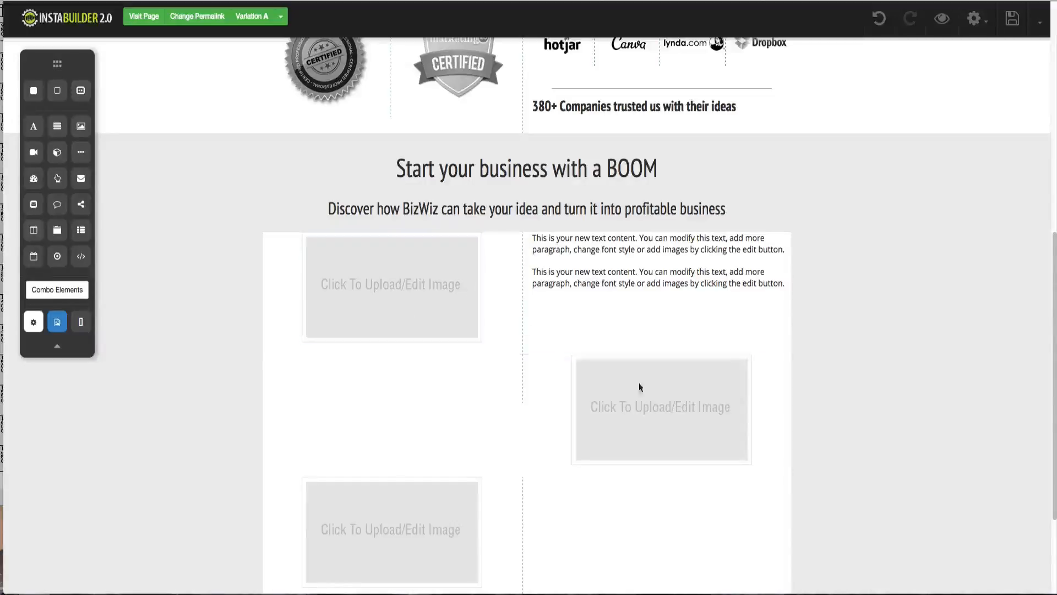
pyautogui.click(412, 305)
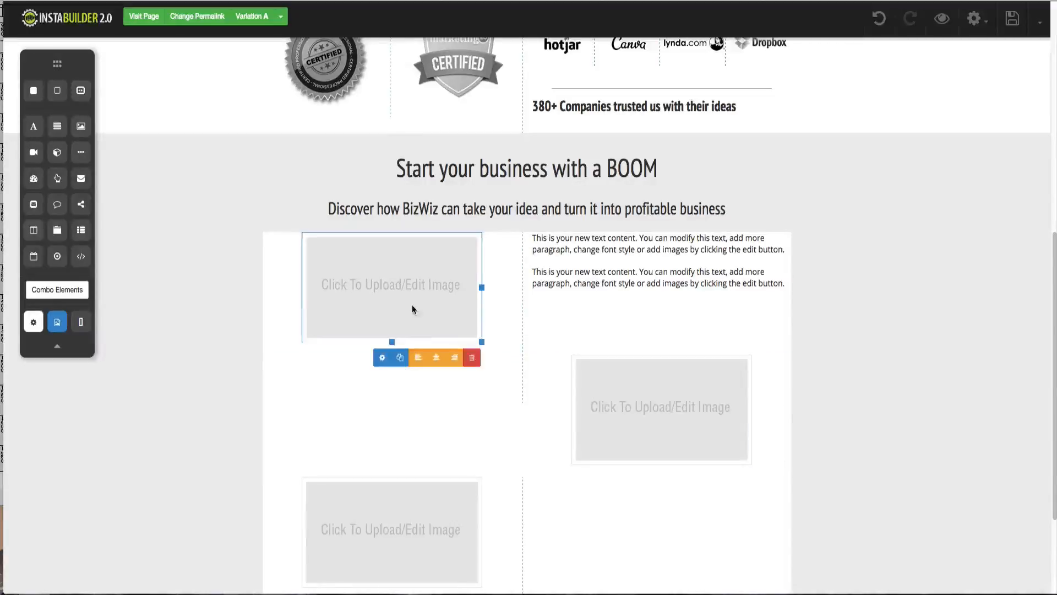
pyautogui.click(401, 359)
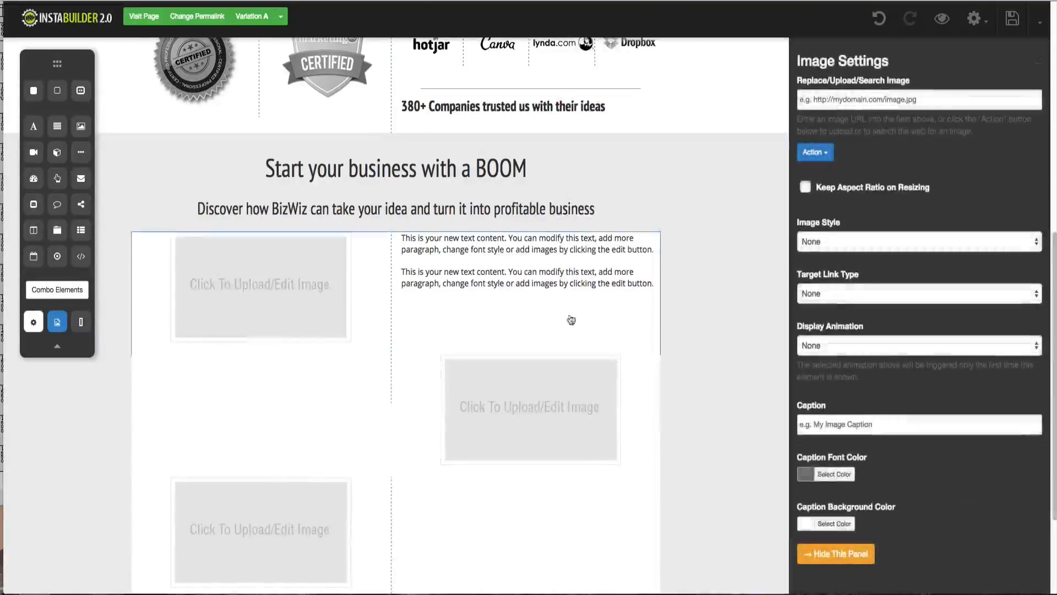
pyautogui.click(815, 152)
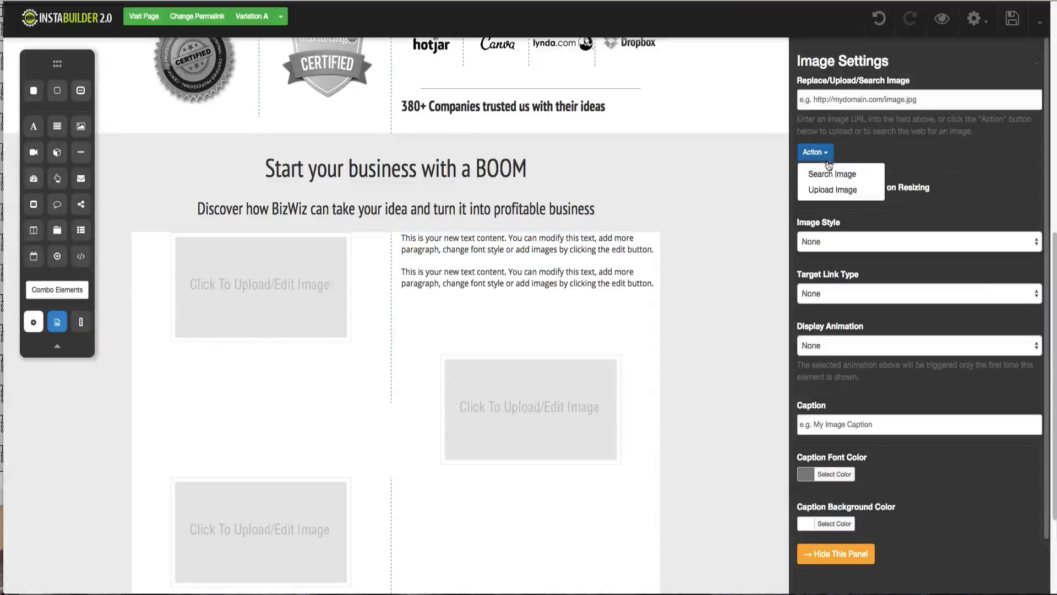
pyautogui.click(830, 190)
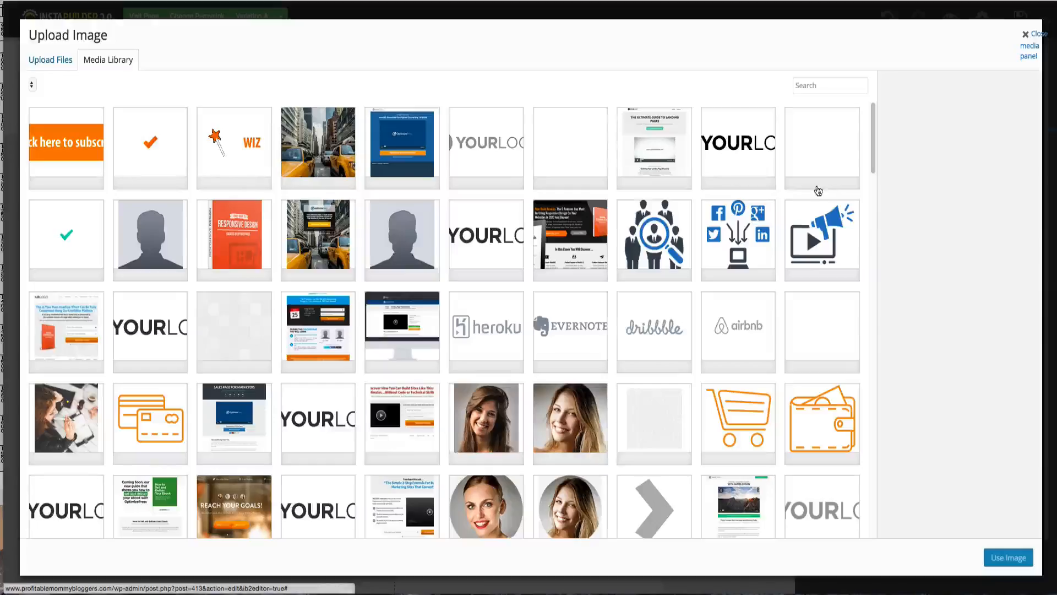
pyautogui.scroll(-10, 515, 240)
pyautogui.scroll(-15, 514, 241)
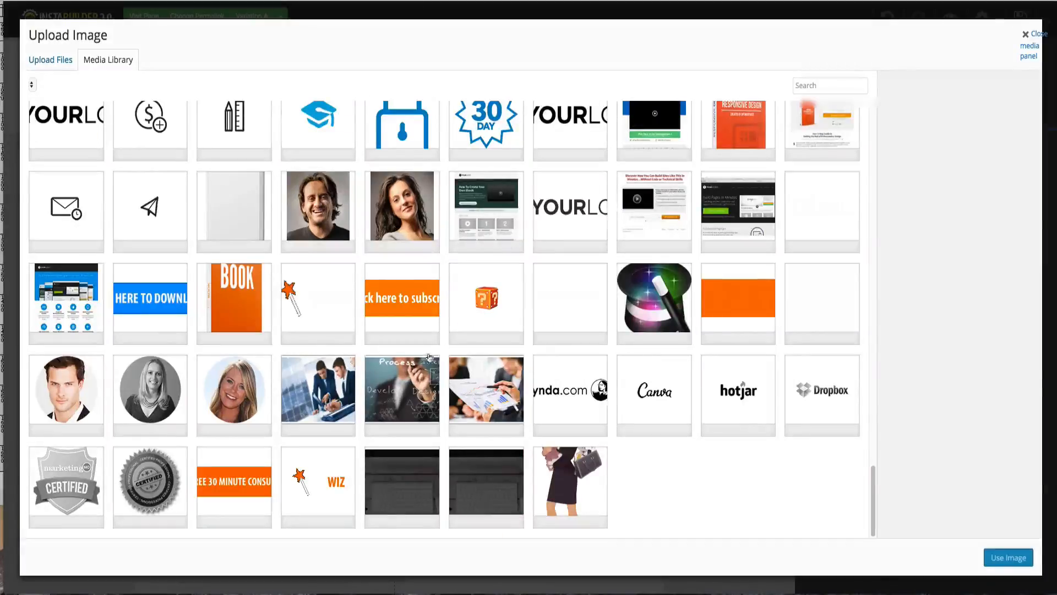
pyautogui.click(501, 396)
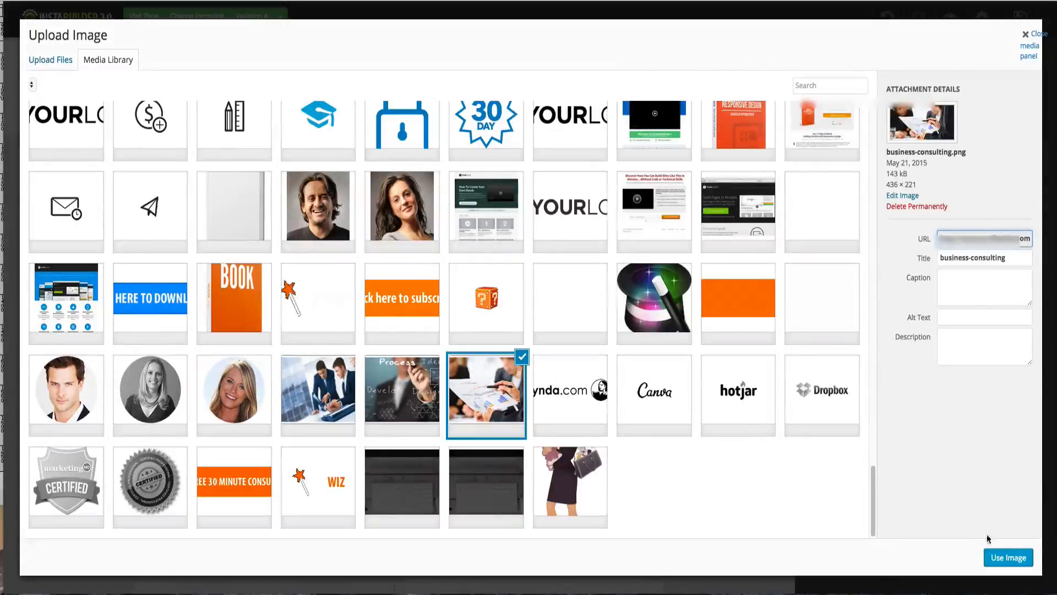
pyautogui.click(1008, 557)
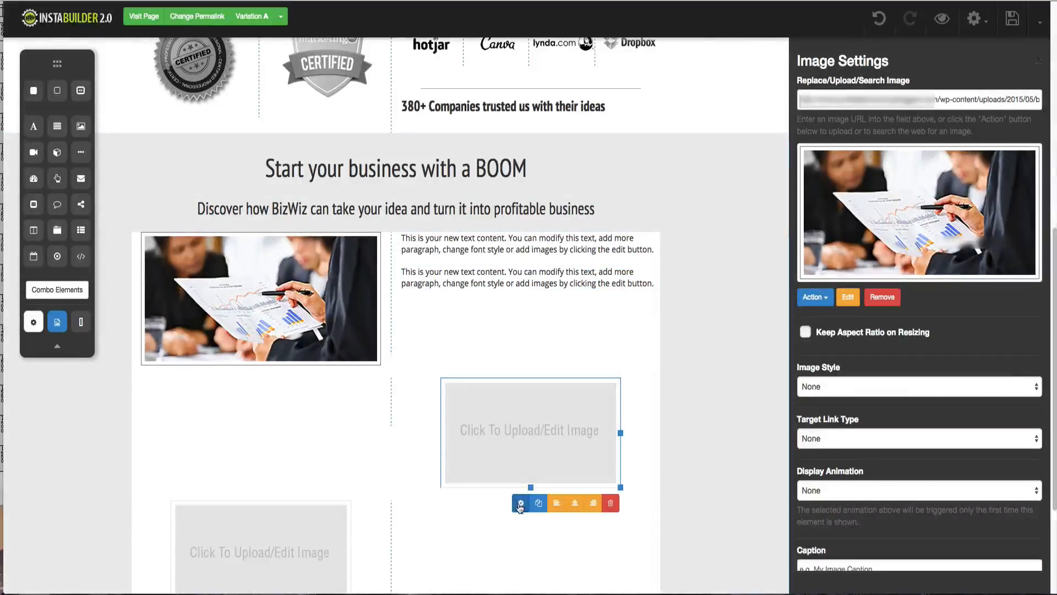
# - Replace the second row's image placeholder with business-process.png from the media library
pyautogui.click(520, 506)
pyautogui.click(815, 152)
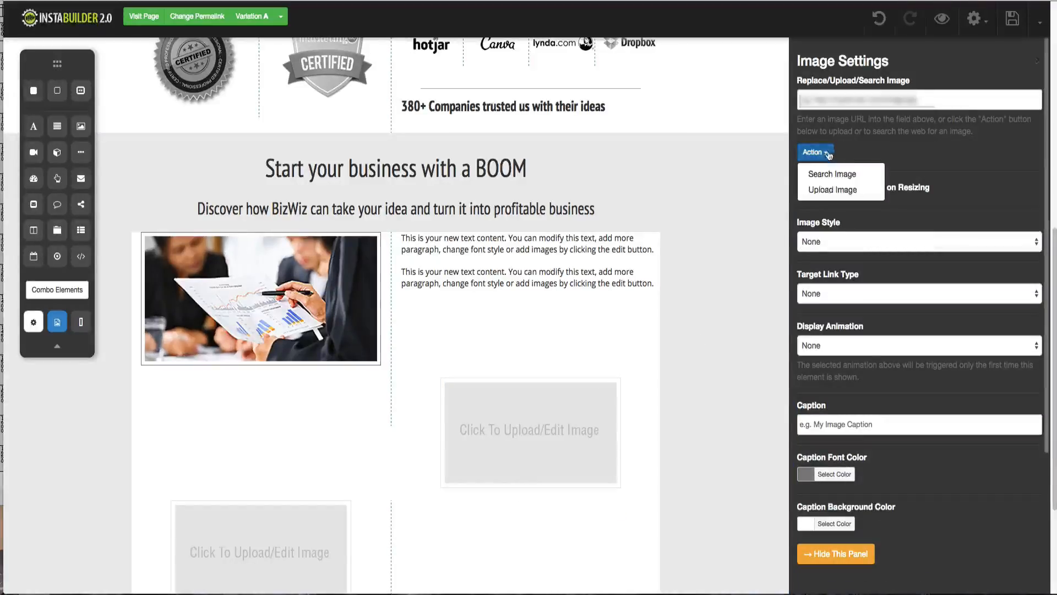
pyautogui.click(827, 190)
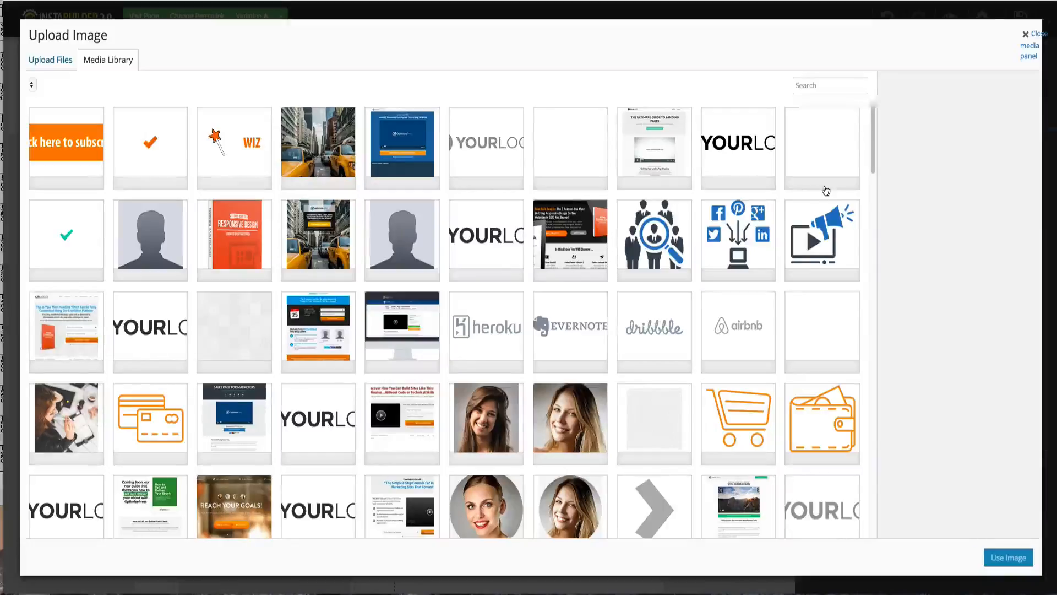
pyautogui.scroll(-20, 515, 392)
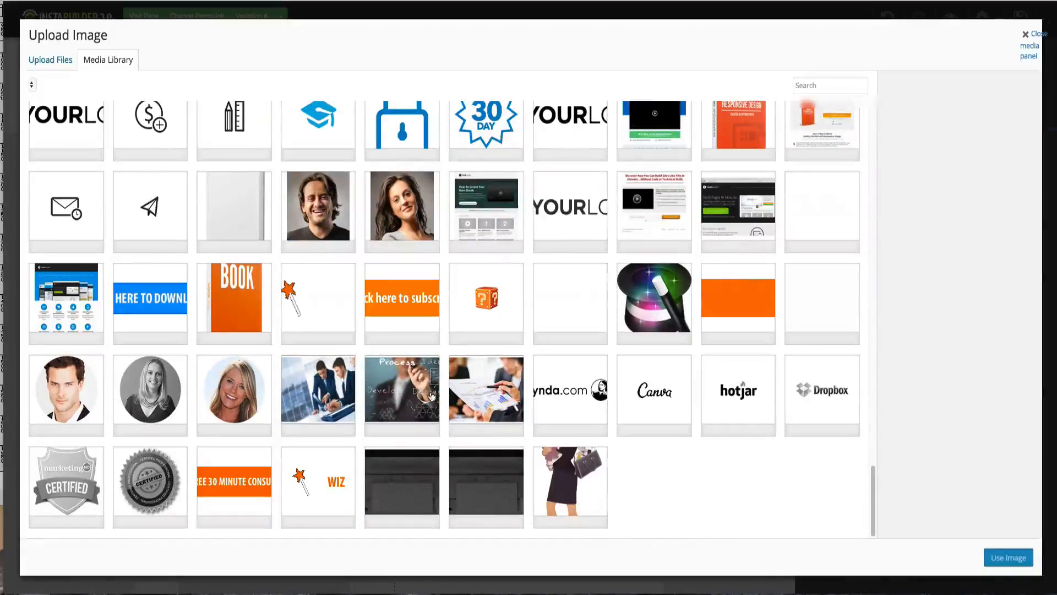
pyautogui.click(432, 397)
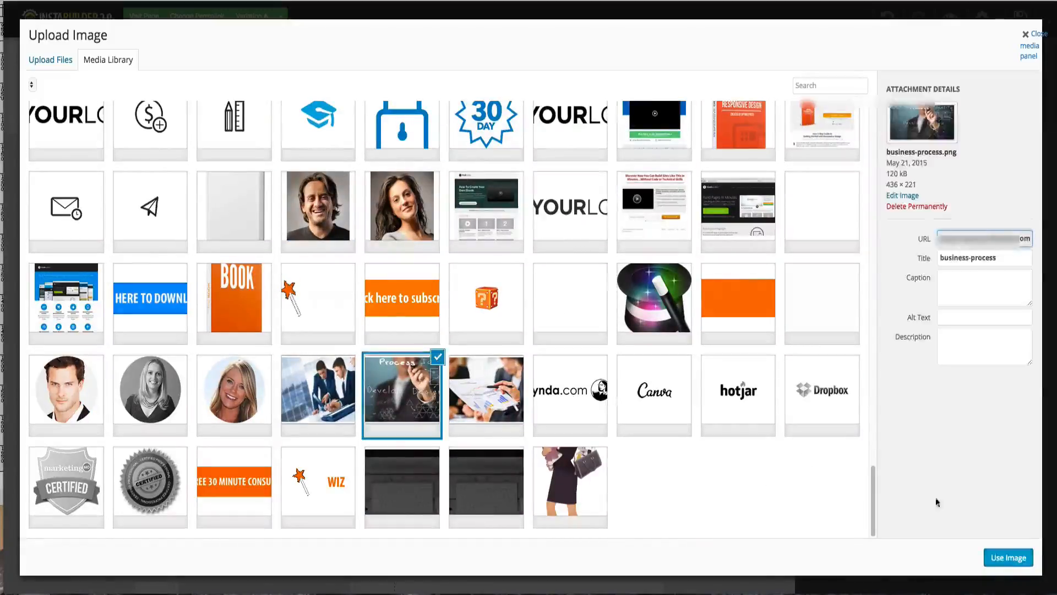
pyautogui.click(1008, 558)
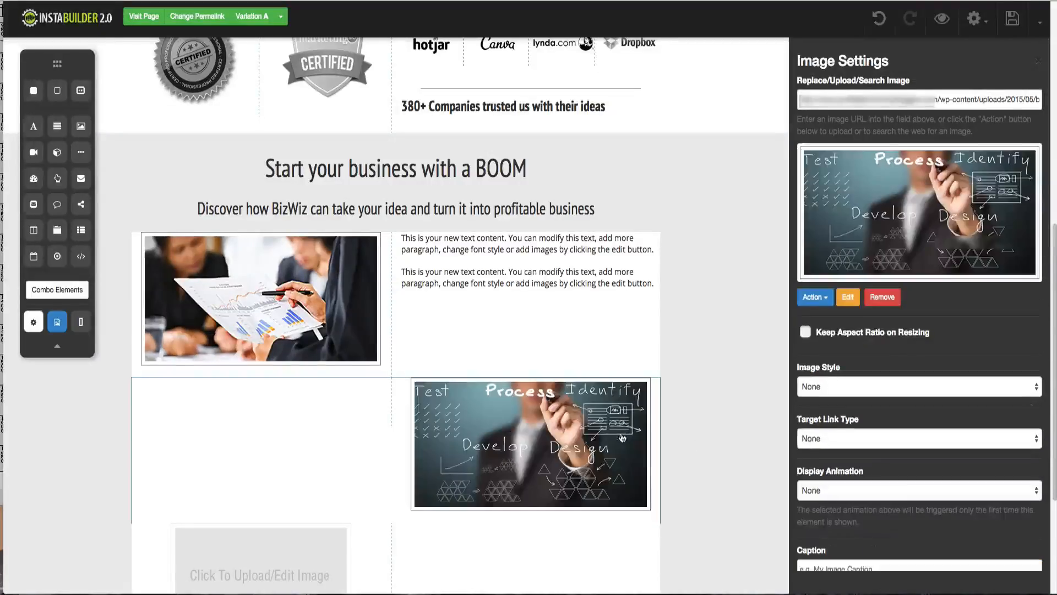
# - Replace the third row's image placeholder with business-management.png from the media library
pyautogui.scroll(-2, 337, 463)
pyautogui.click(295, 457)
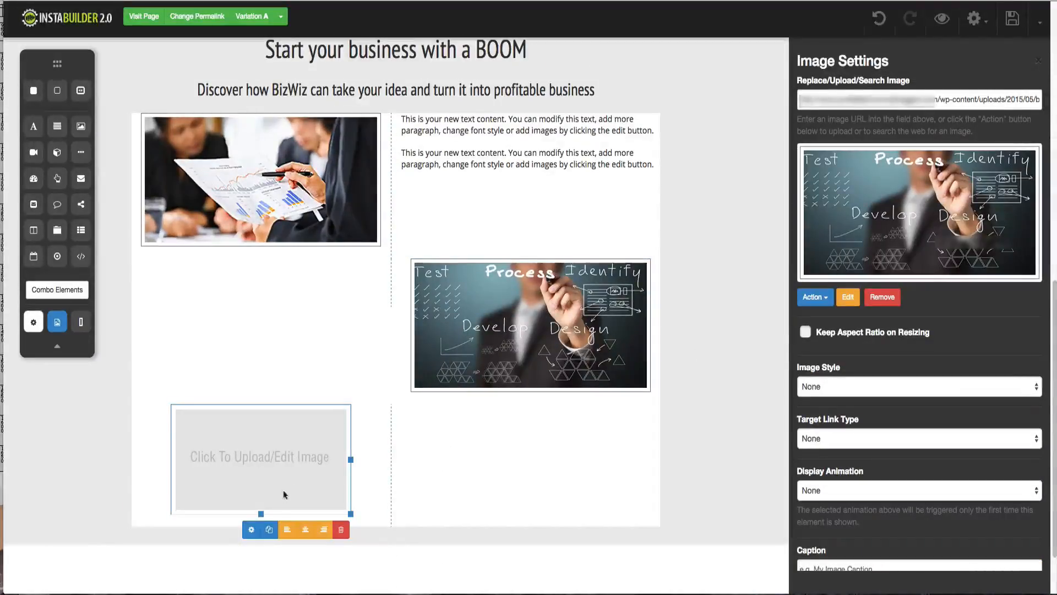
pyautogui.click(251, 529)
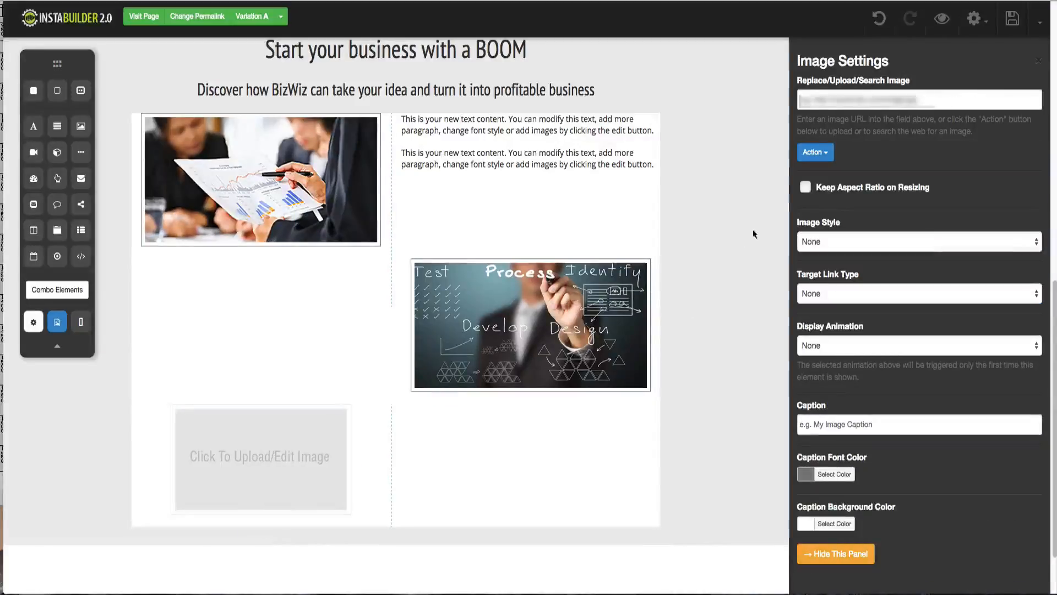
pyautogui.click(814, 152)
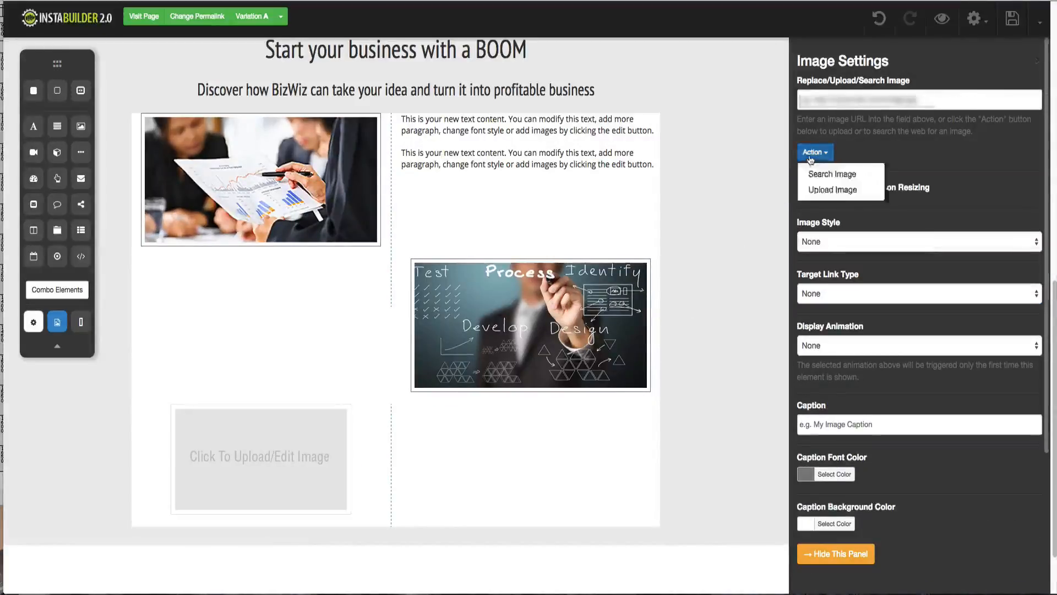
pyautogui.click(818, 189)
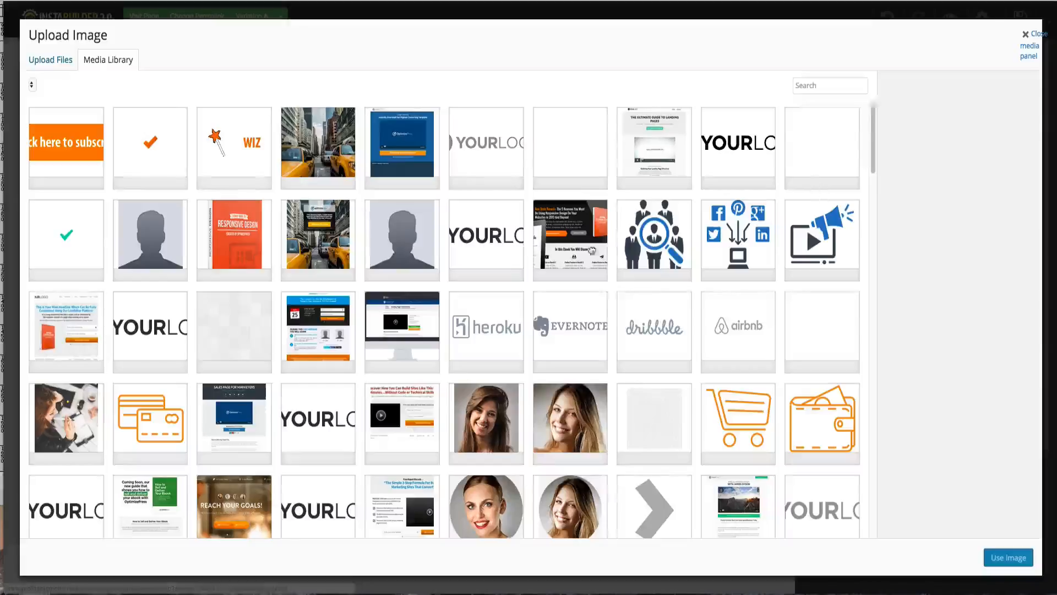
pyautogui.scroll(-10, 504, 279)
pyautogui.scroll(-5, 504, 279)
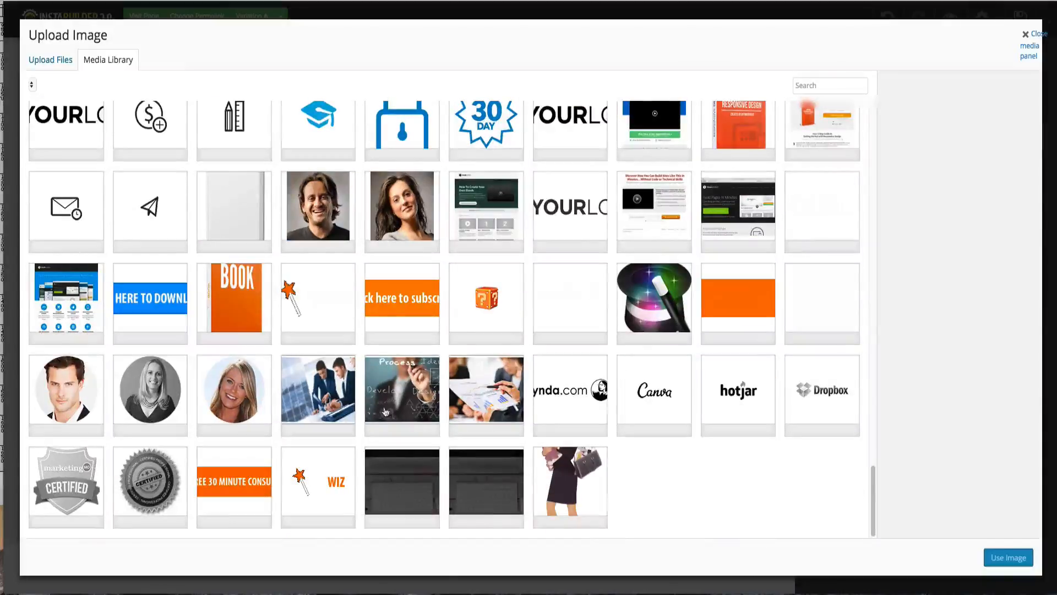
pyautogui.click(342, 410)
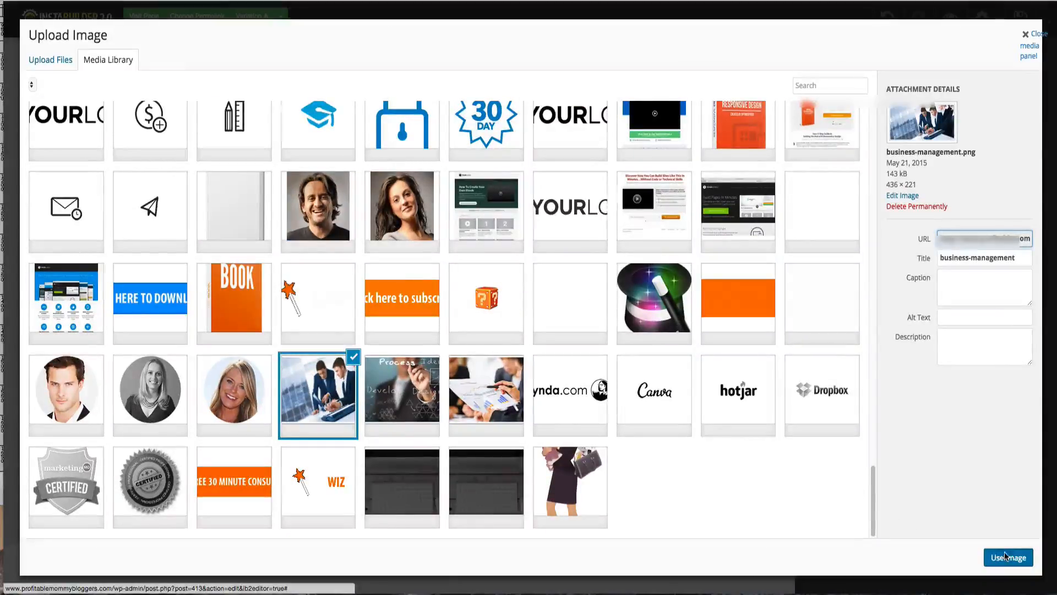
pyautogui.click(1006, 556)
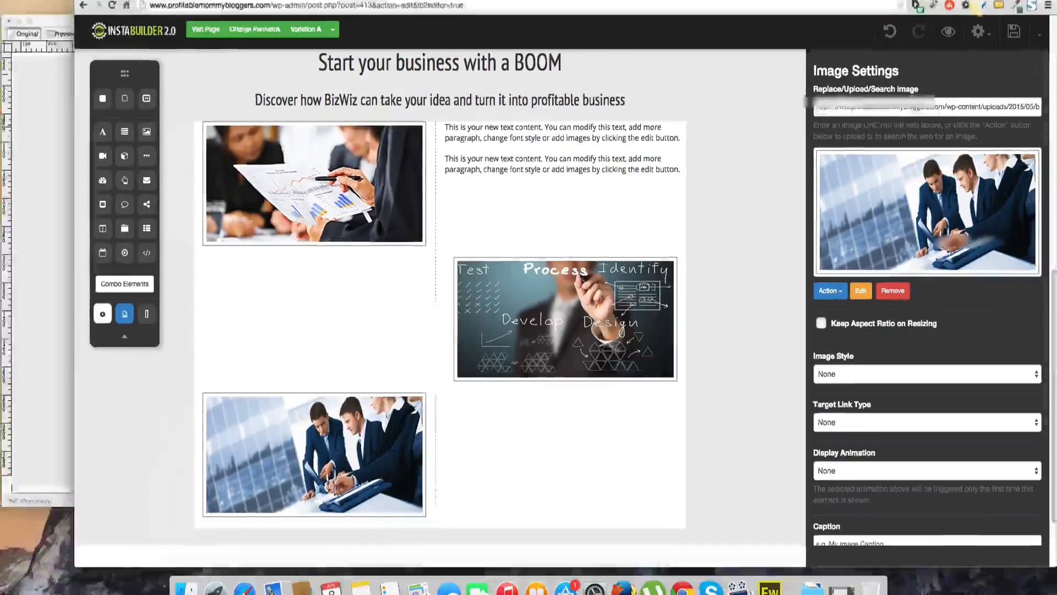
# - Switch to the design mockup and copy the heading "You get dedicated business consultant that works with you from day one"
pyautogui.hotkey('ctrl', 'Up')
pyautogui.click(342, 348)
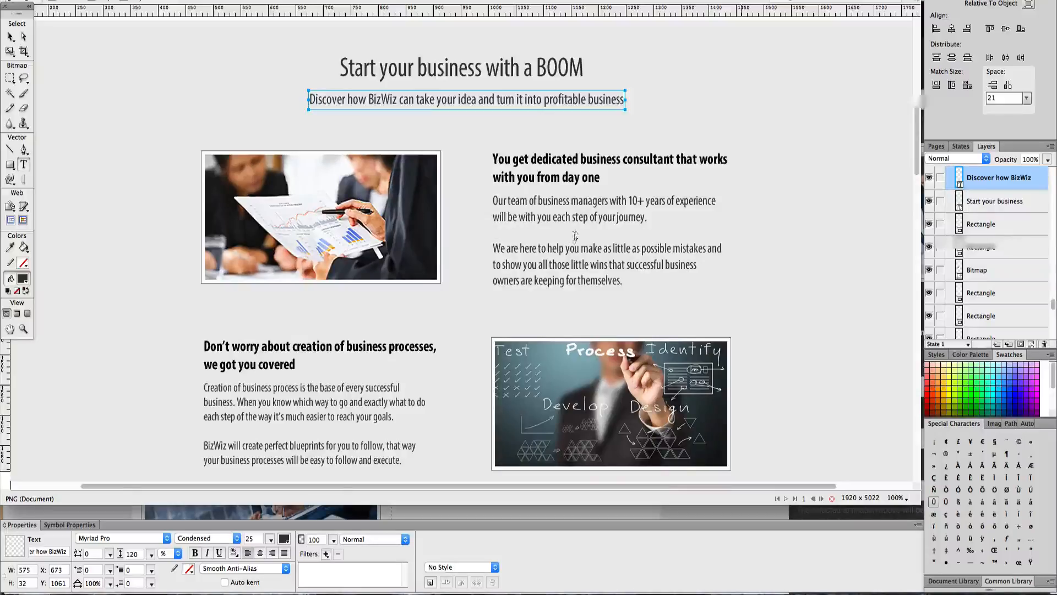
pyautogui.click(565, 182)
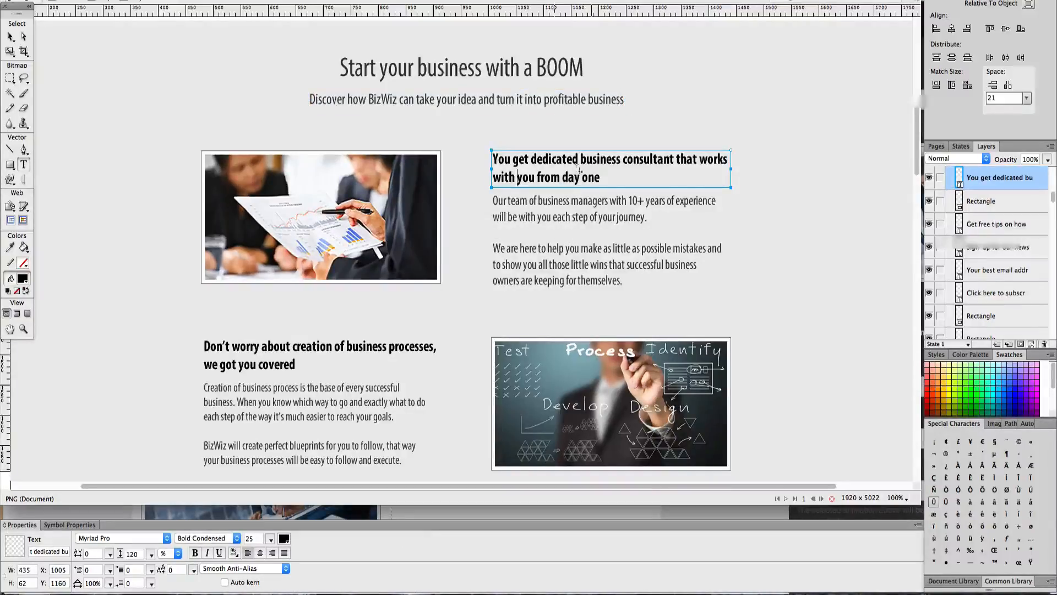
pyautogui.moveTo(602, 177); pyautogui.dragTo(509, 166)
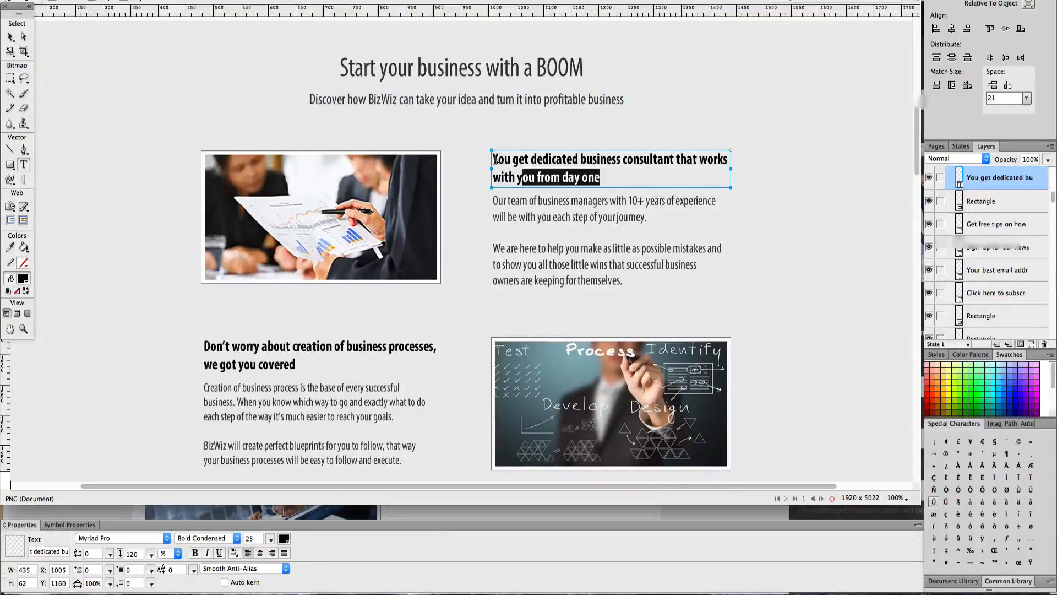
pyautogui.keyDown('shift'); pyautogui.click(494, 160); pyautogui.keyUp('shift')
pyautogui.press('super+c')
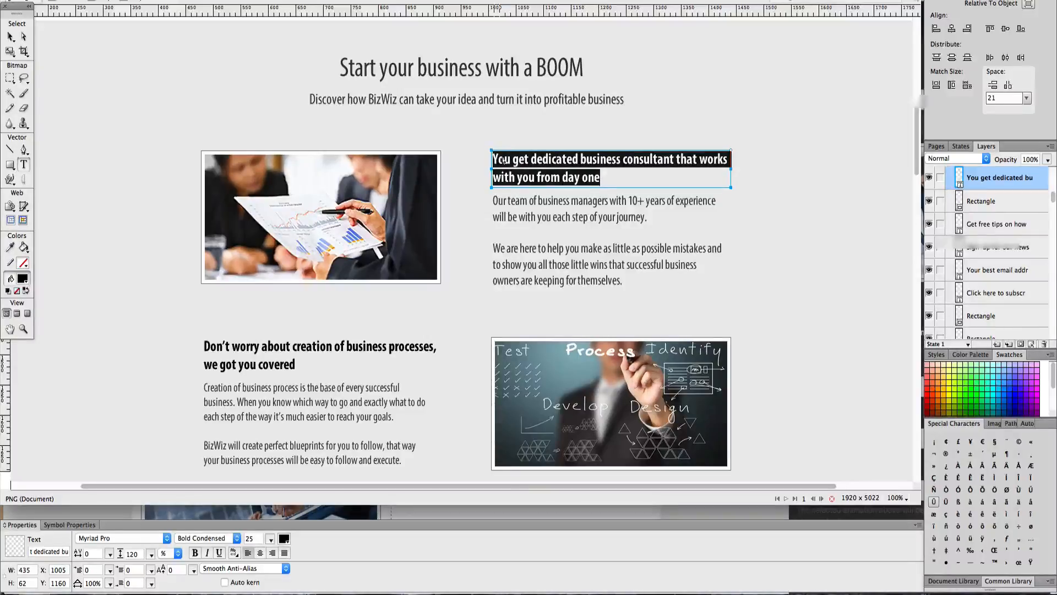
# - Return to the page builder and replace the first row's upper placeholder text with the copied consultant heading
pyautogui.hotkey('ctrl', 'Up')
pyautogui.click(767, 236)
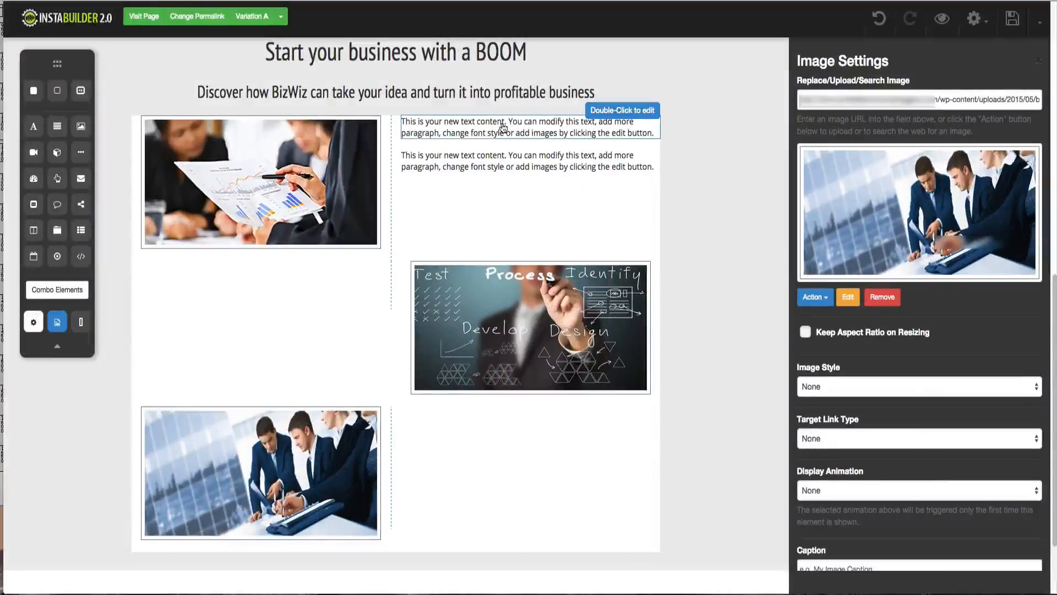
pyautogui.doubleClick(504, 127)
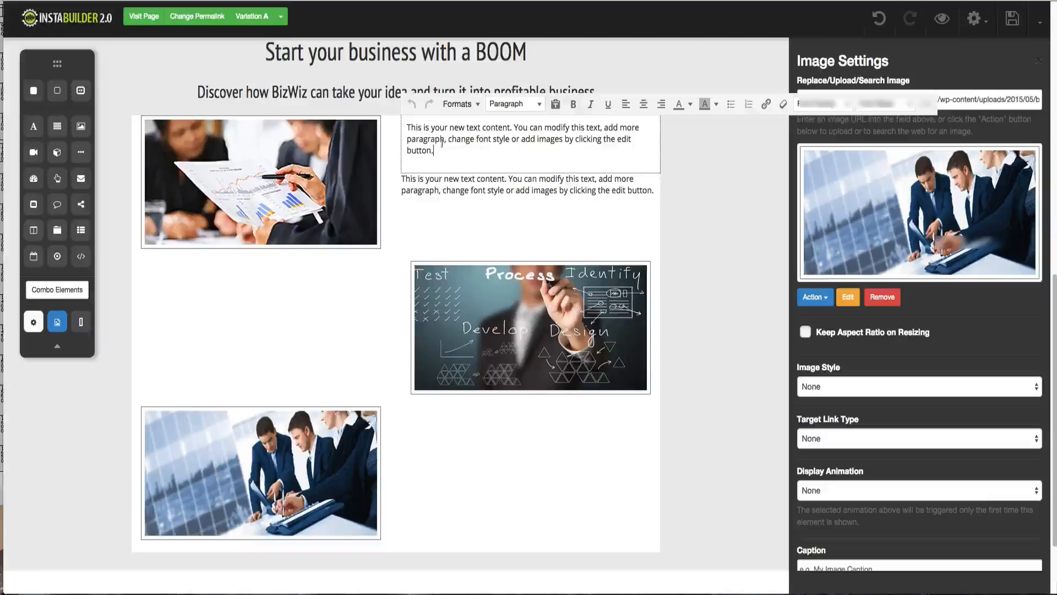
pyautogui.keyDown('shift'); pyautogui.click(408, 128); pyautogui.keyUp('shift')
pyautogui.press('super+v')
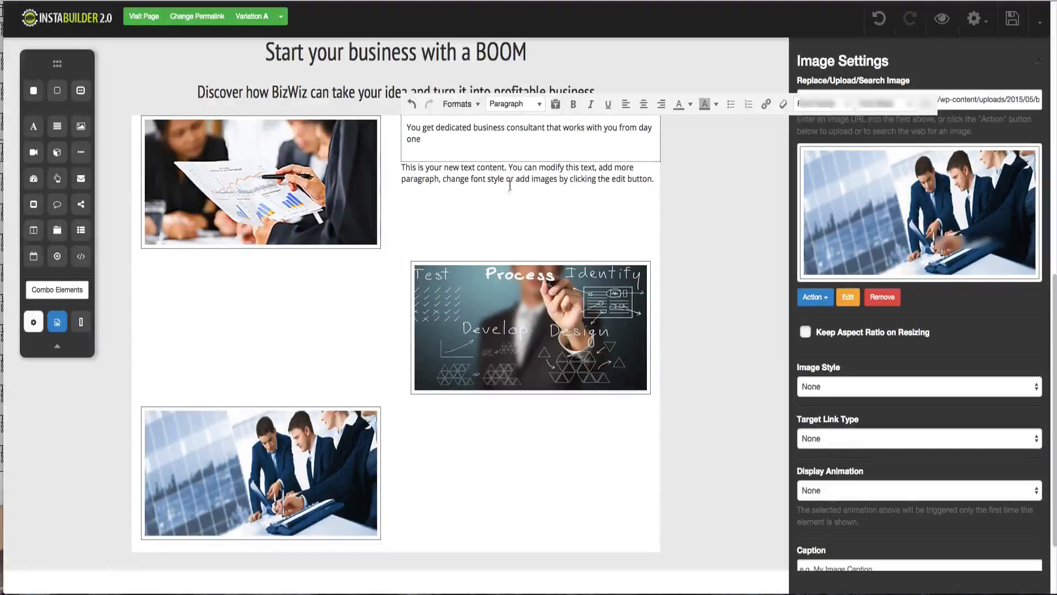
pyautogui.click(515, 206)
# - Switch to the mockup and copy the full body text starting "Our team of business managers" below the consultant heading
pyautogui.hotkey('ctrl', 'Up')
pyautogui.click(388, 322)
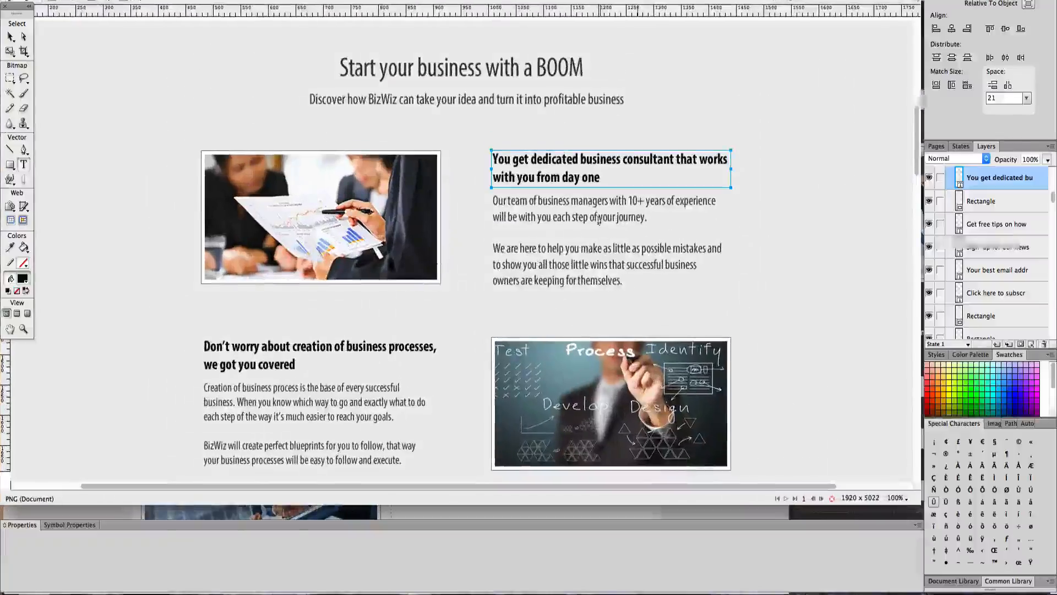
pyautogui.click(626, 268)
pyautogui.doubleClick(626, 268)
pyautogui.moveTo(628, 282); pyautogui.dragTo(494, 202)
pyautogui.press('super+c')
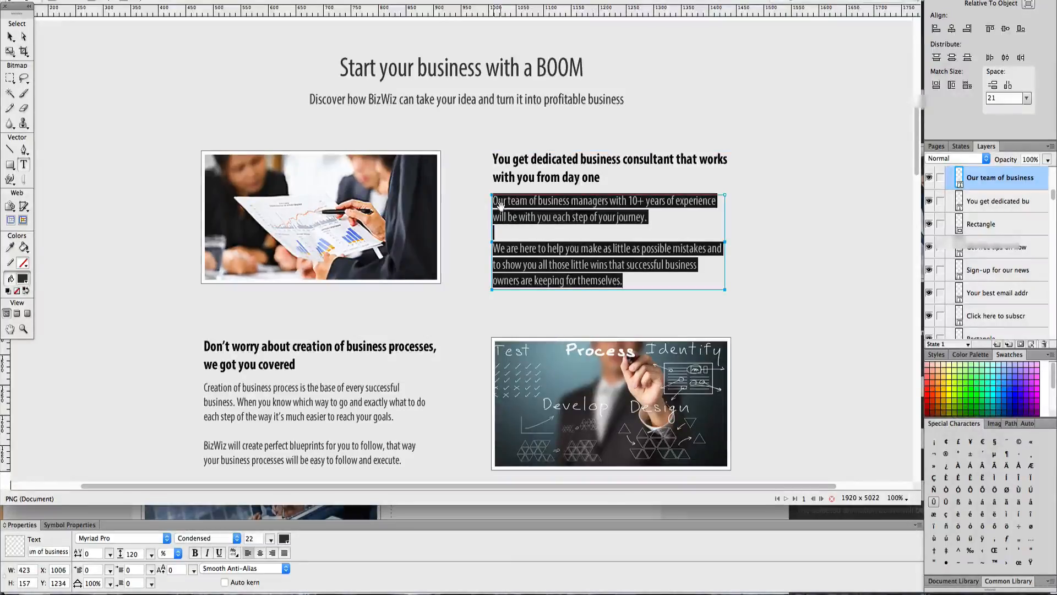
# - Back in the page builder, replace the first row's lower placeholder text with the copied body, starting a new paragraph at "We are here"
pyautogui.hotkey('ctrl', 'Up')
pyautogui.click(662, 248)
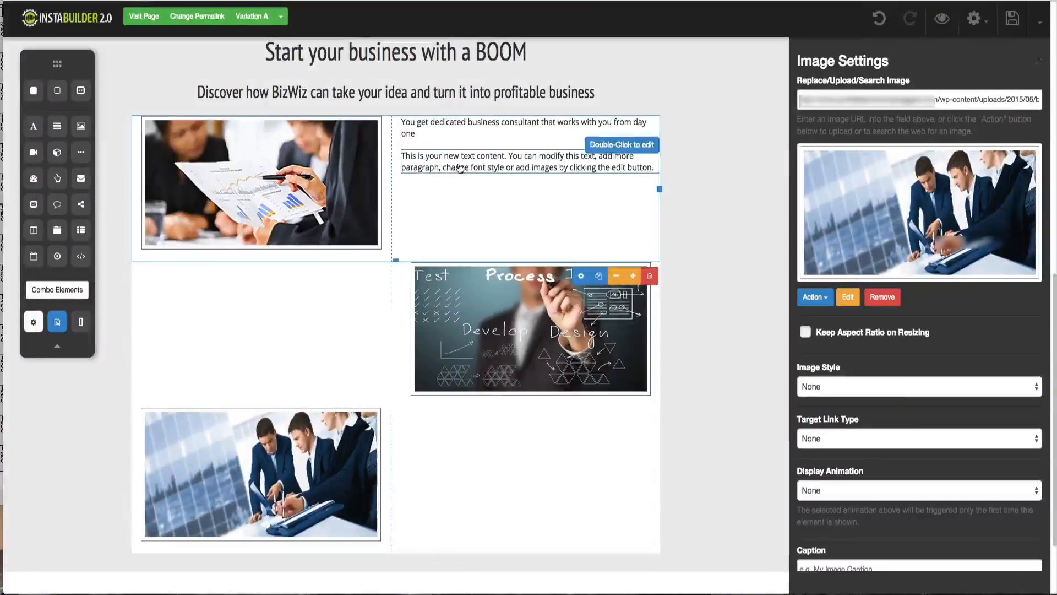
pyautogui.doubleClick(617, 165)
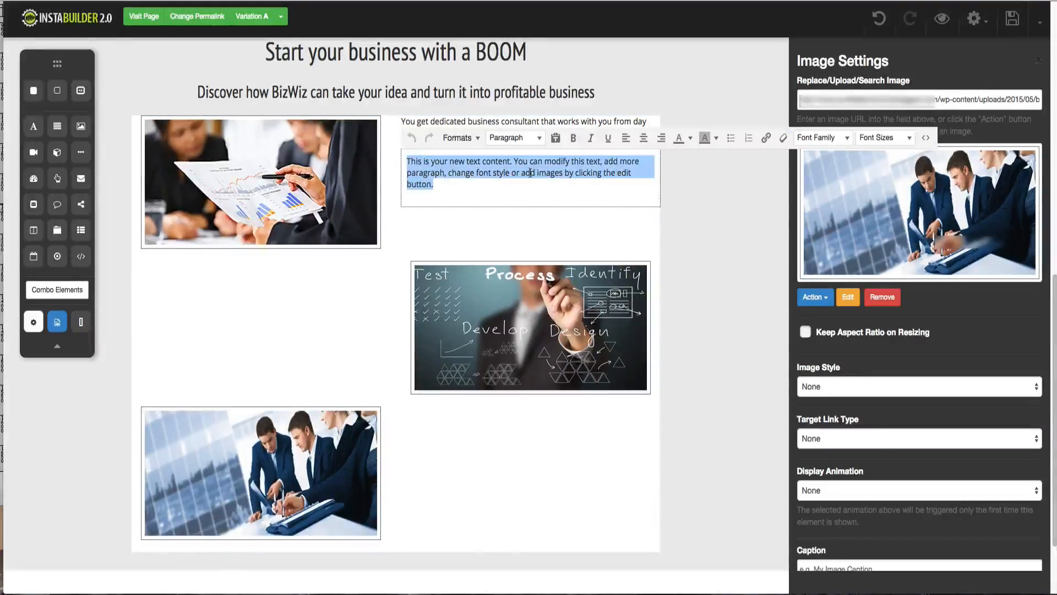
pyautogui.press('super+v')
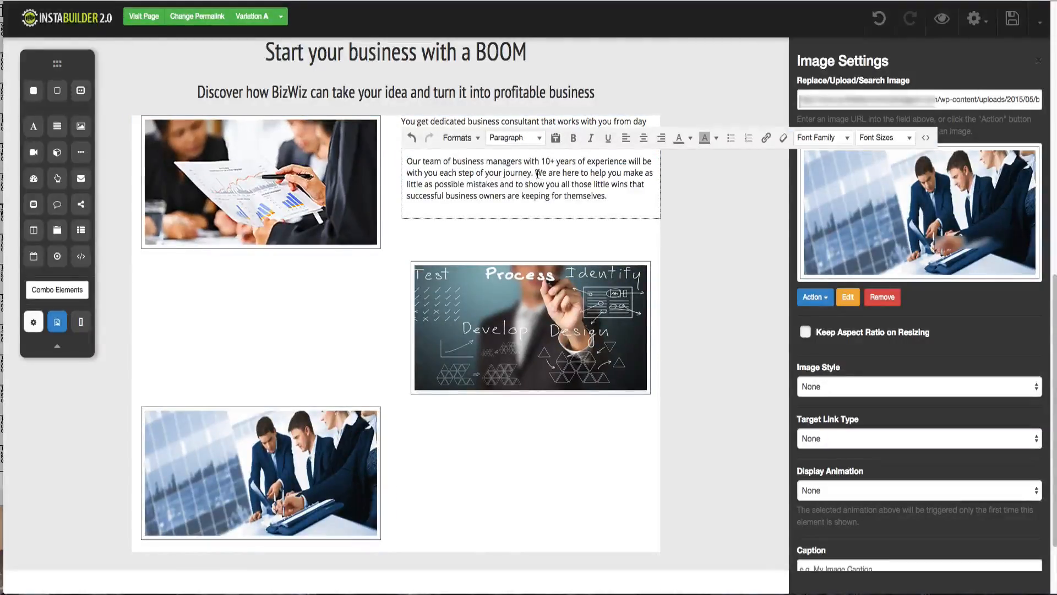
pyautogui.click(537, 174)
pyautogui.press('Return')
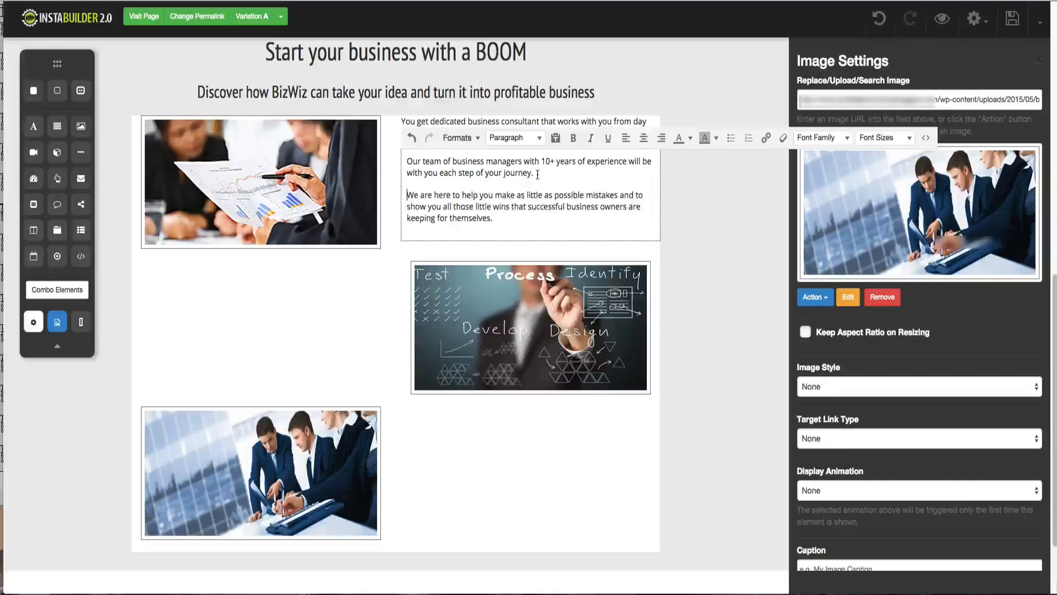
pyautogui.click(712, 241)
# - Set the first row's heading "You get dedicated business consultant that works with you from day one" in the PT Sans Narrow font
pyautogui.scroll(3, 567, 190)
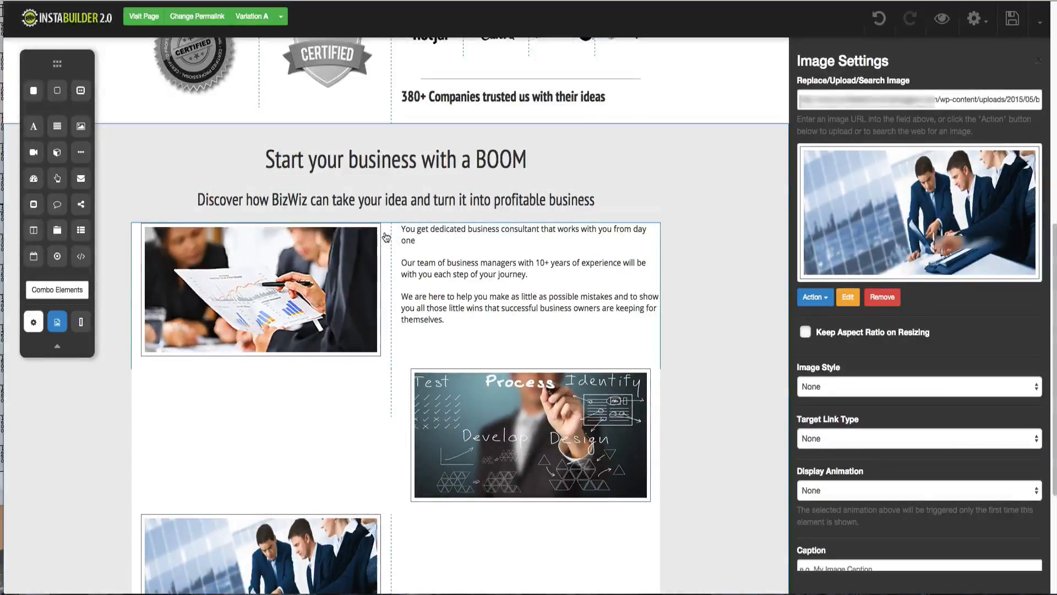
pyautogui.click(420, 230)
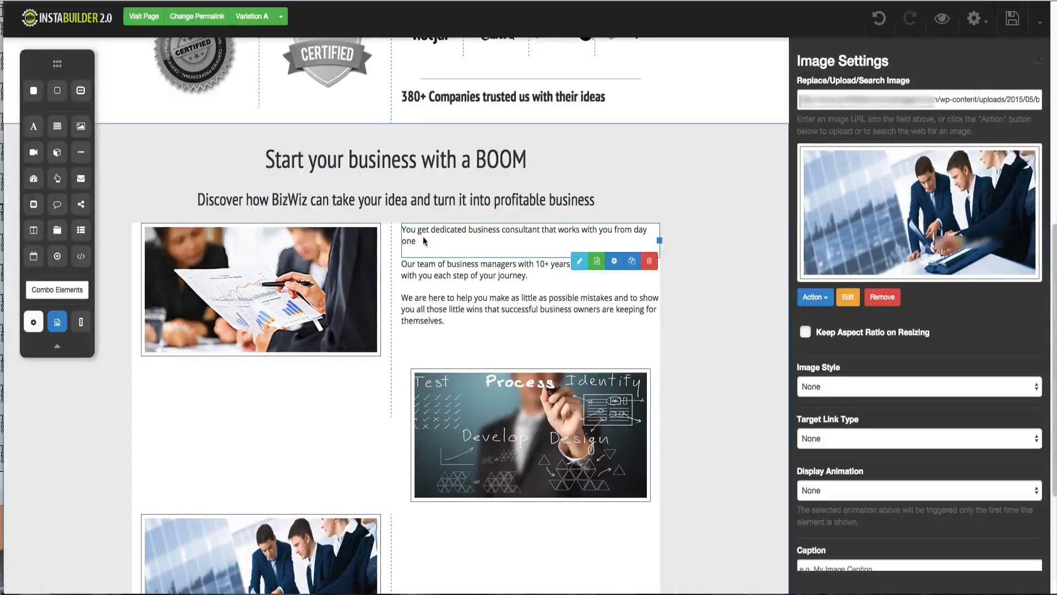
pyautogui.doubleClick(424, 241)
pyautogui.moveTo(425, 246); pyautogui.dragTo(410, 232)
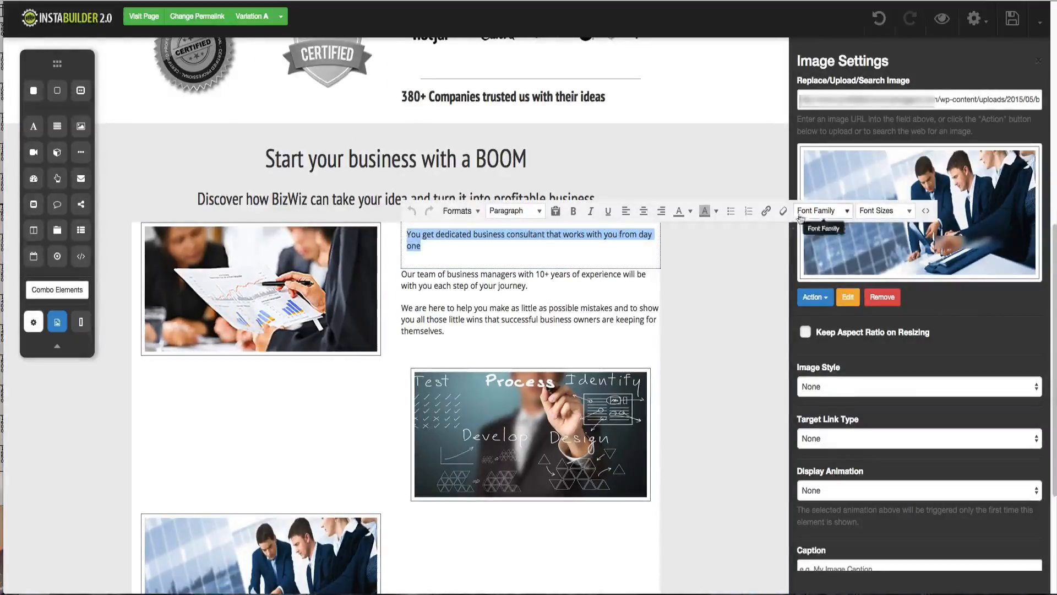
pyautogui.click(821, 211)
pyautogui.scroll(-10, 831, 390)
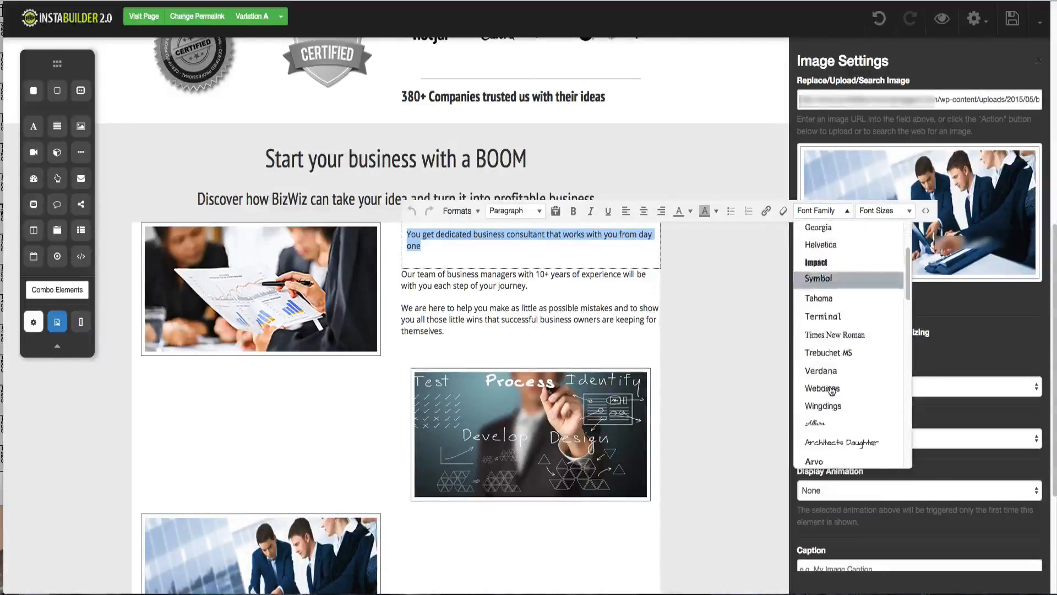
pyautogui.scroll(-5, 830, 390)
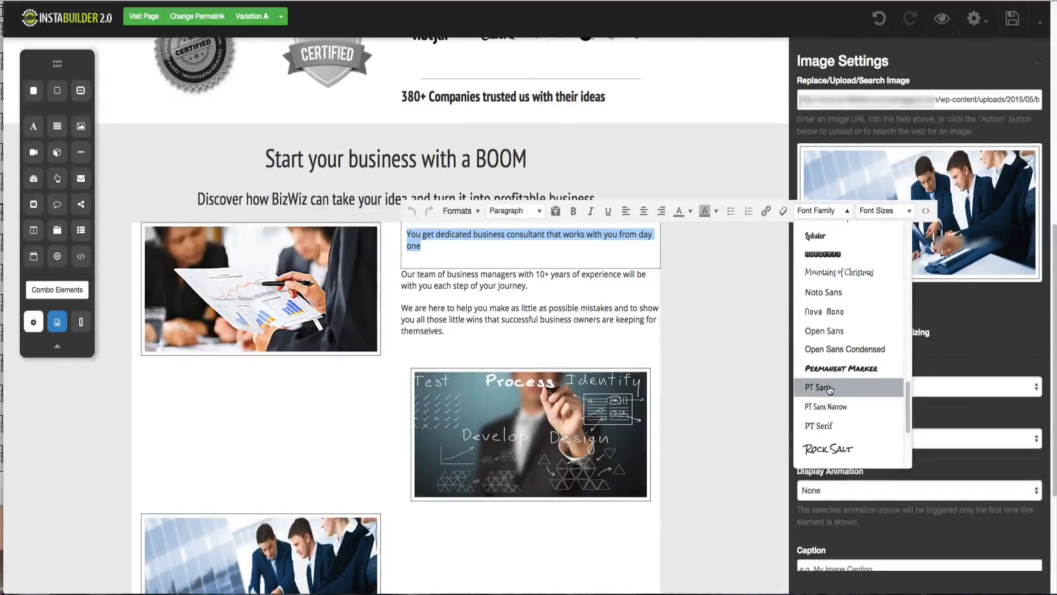
pyautogui.click(832, 405)
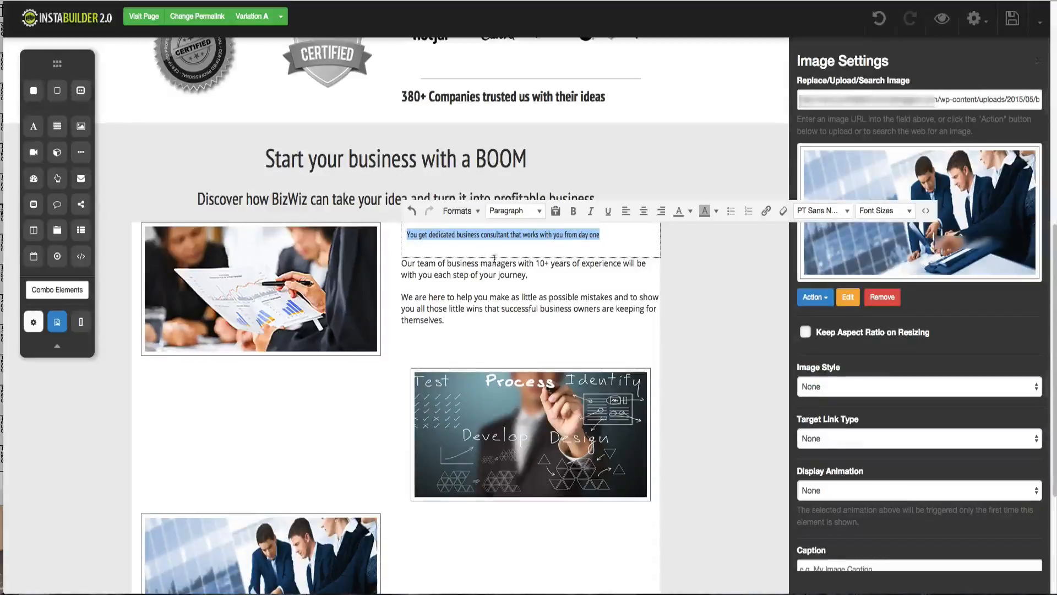
# - Make the first row's consultant heading bold and set its font size to 20px
pyautogui.click(570, 214)
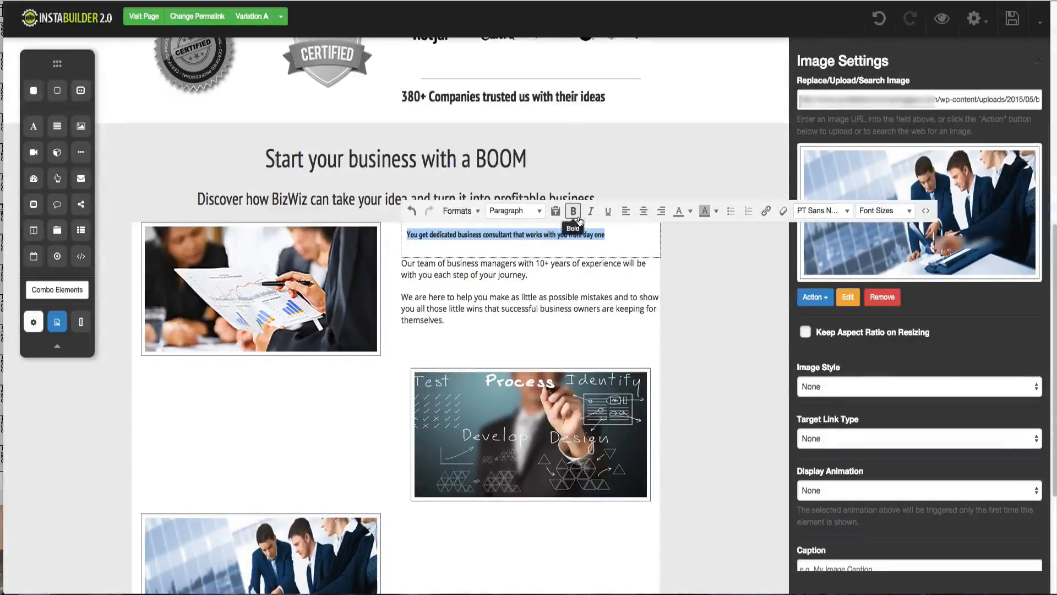
pyautogui.click(885, 210)
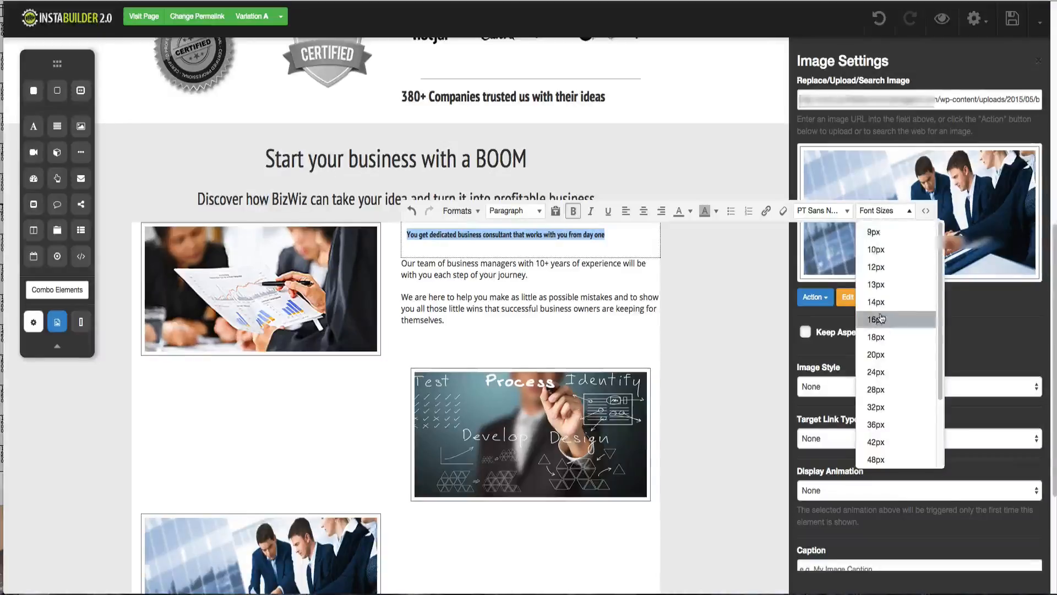
pyautogui.click(877, 337)
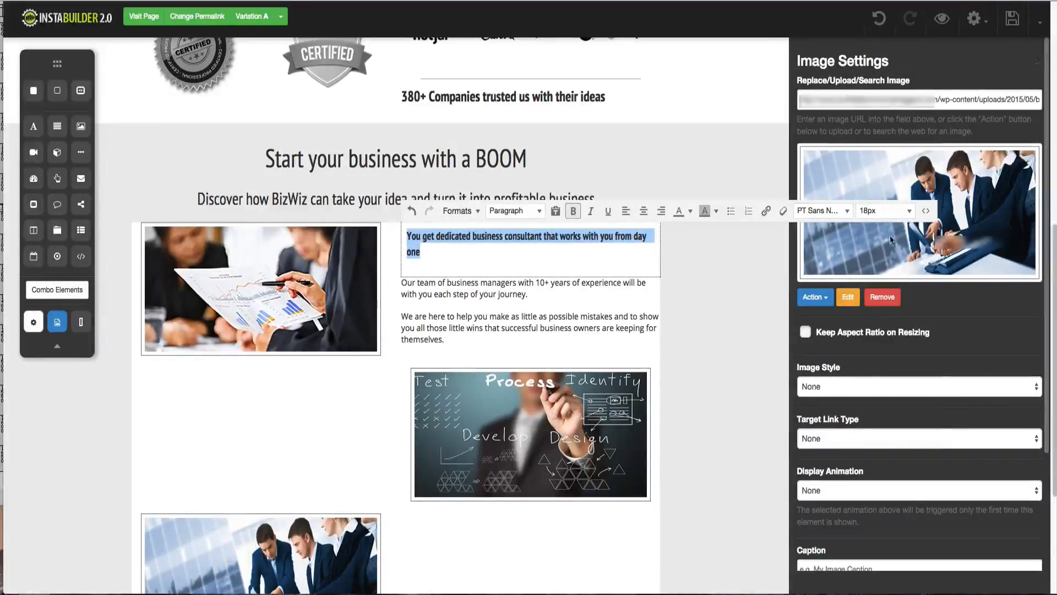
pyautogui.click(888, 211)
pyautogui.click(886, 356)
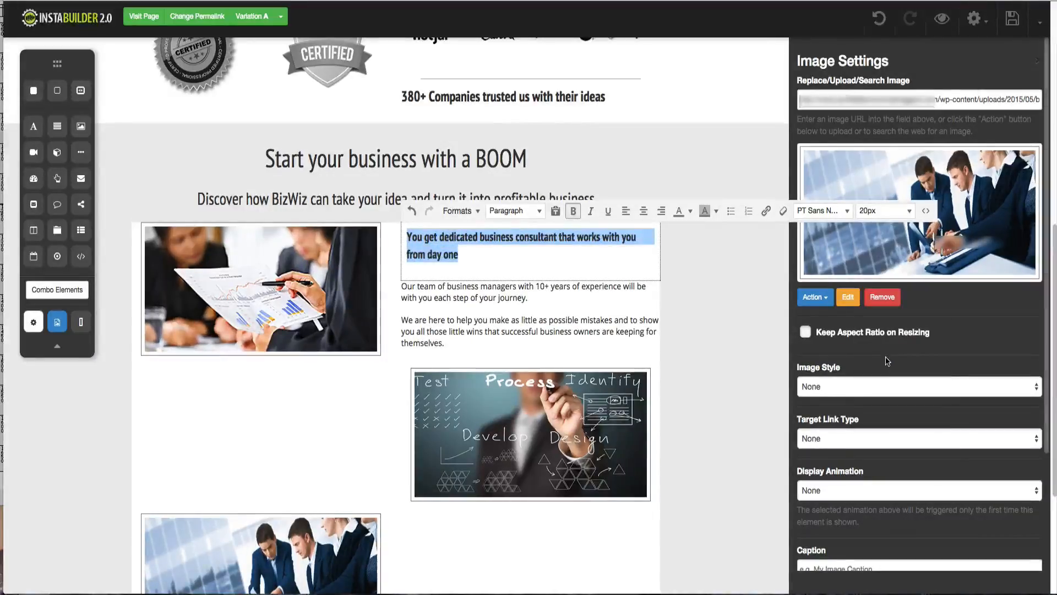
pyautogui.click(772, 310)
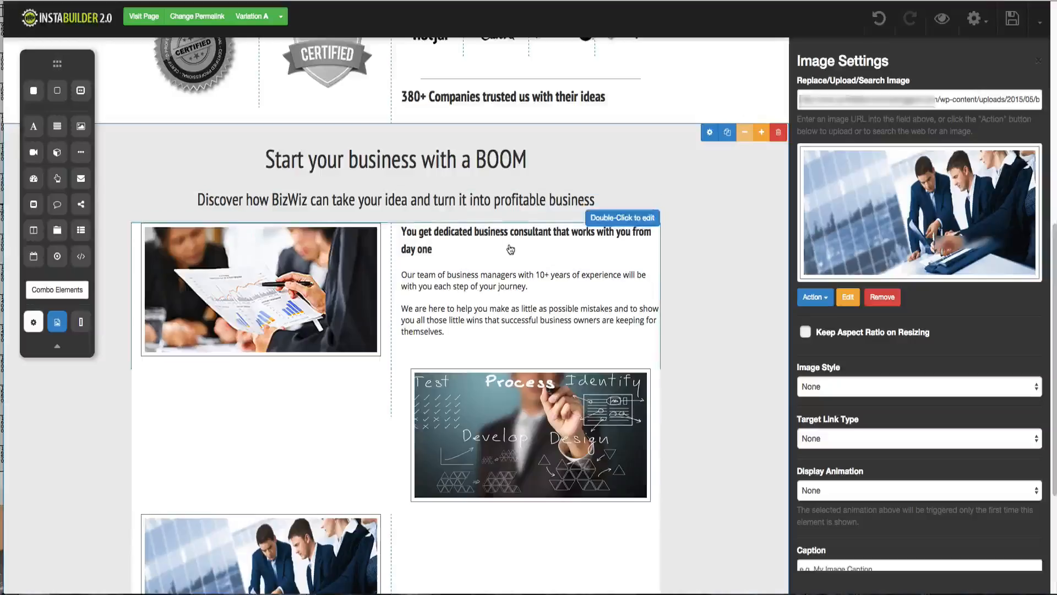
# - Enlarge the whole consultant heading in the first row to 24px
pyautogui.click(580, 273)
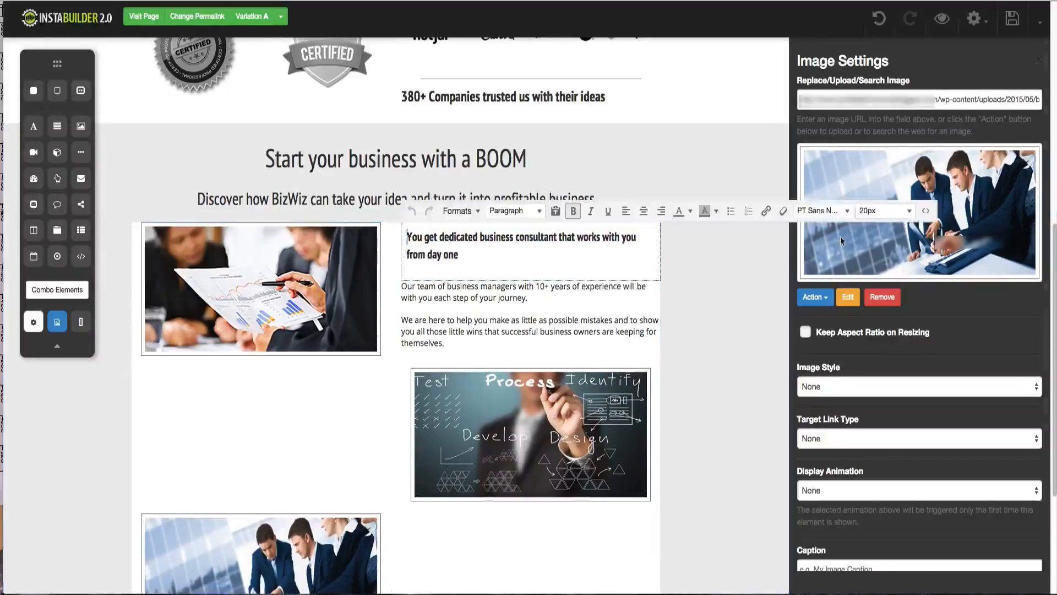
pyautogui.click(876, 210)
pyautogui.click(875, 371)
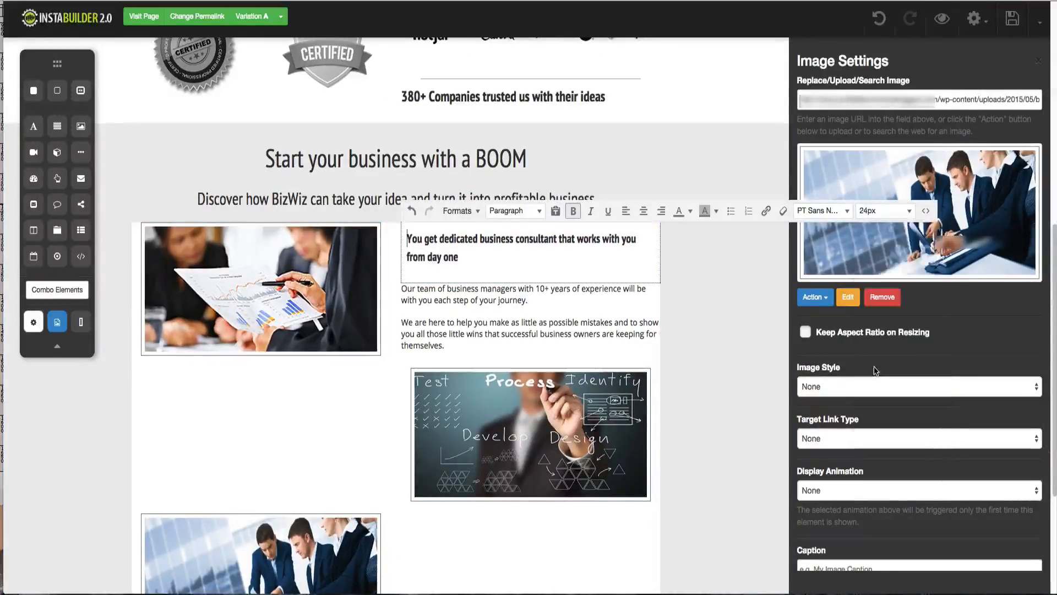
pyautogui.tripleClick(506, 261)
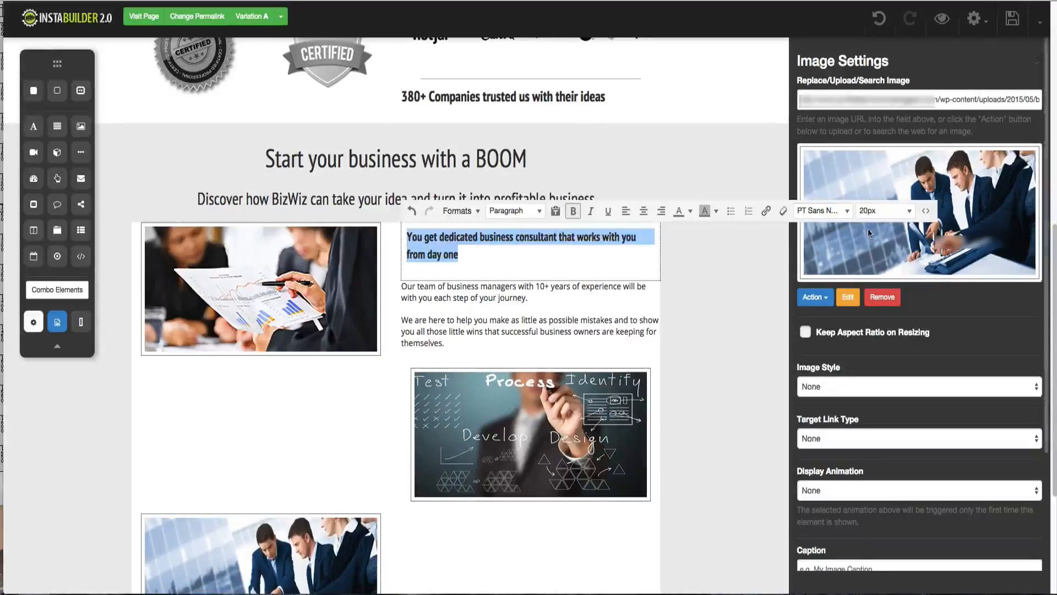
pyautogui.click(876, 210)
pyautogui.click(877, 354)
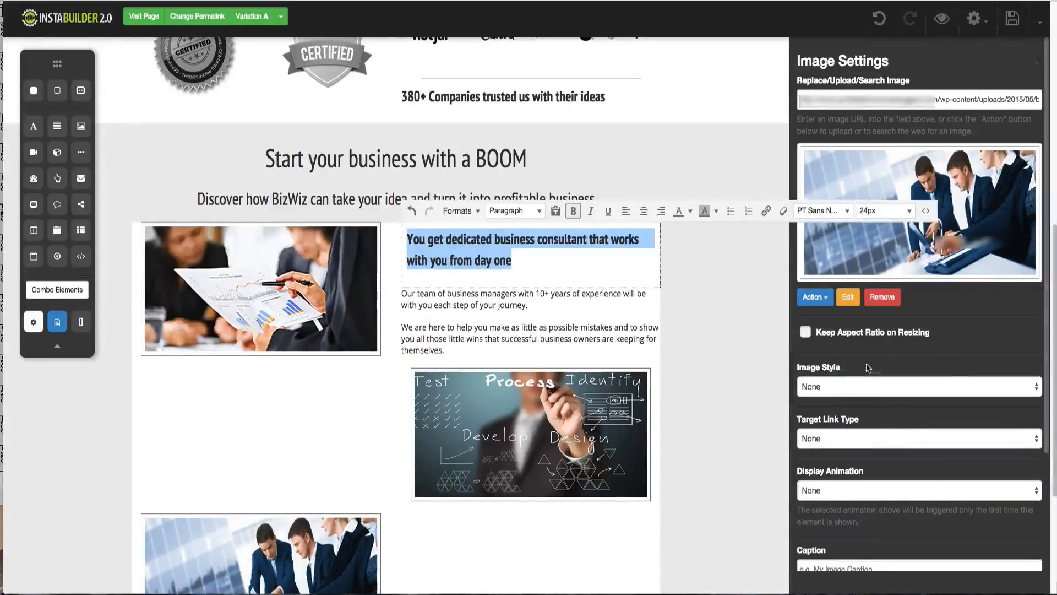
pyautogui.click(764, 330)
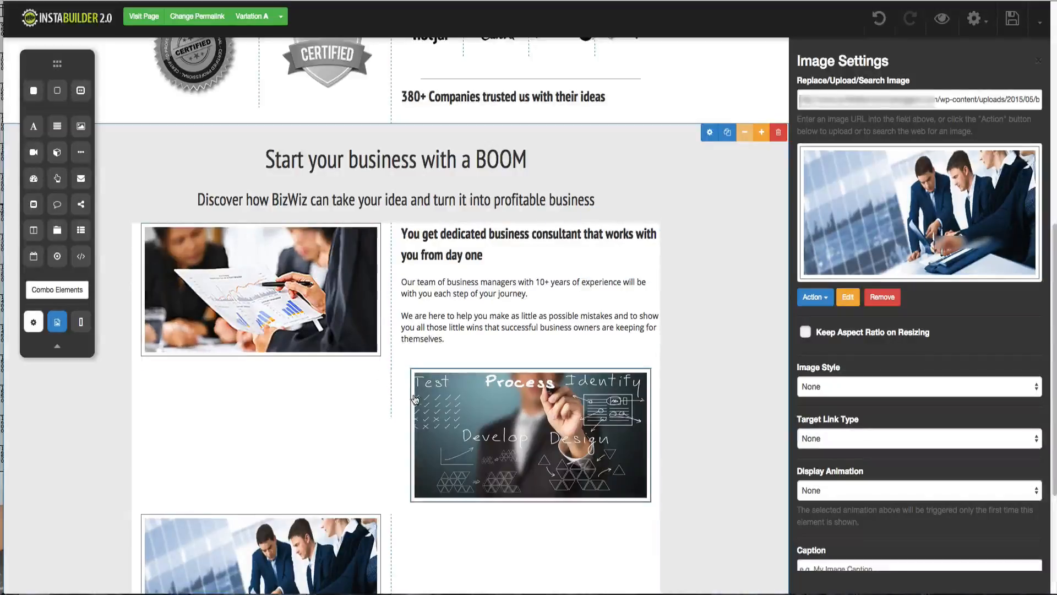
# - Give the second row's columns, holding the "Process" chalkboard image, a top margin of 30 px and close the settings
pyautogui.click(366, 380)
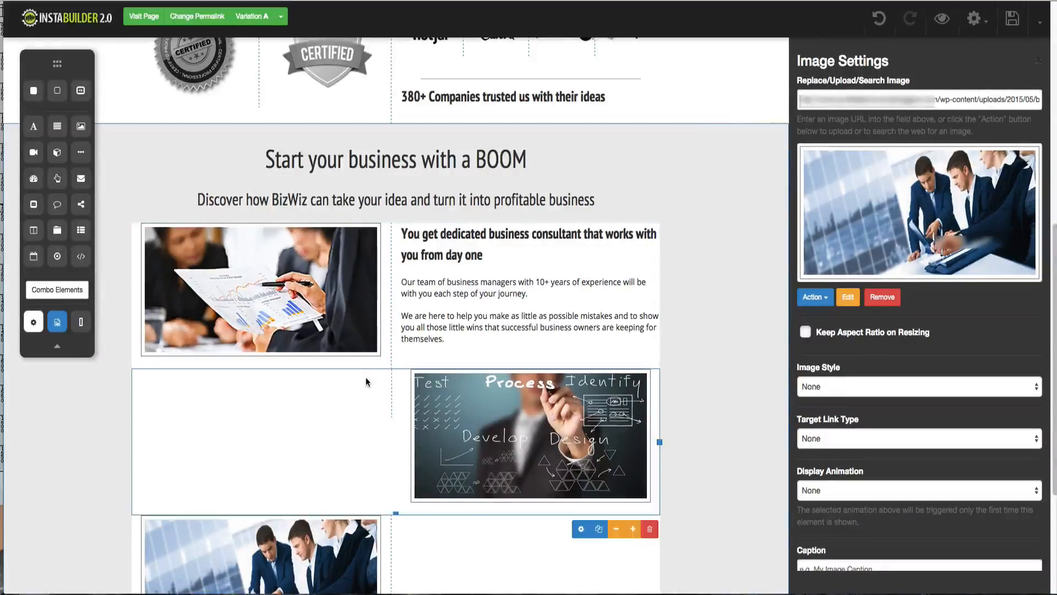
pyautogui.click(581, 528)
pyautogui.click(851, 84)
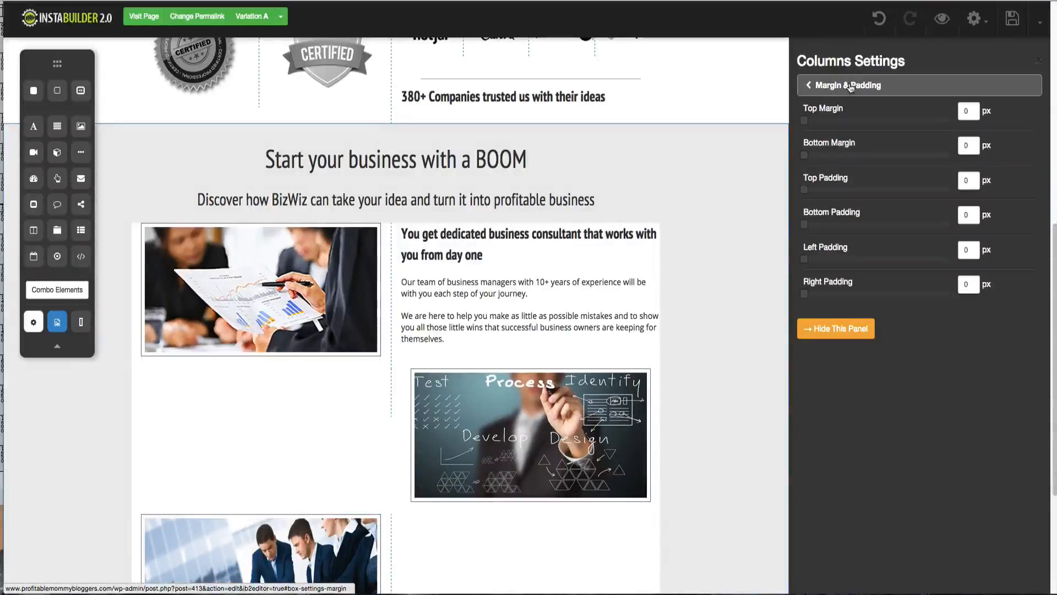
pyautogui.click(813, 122)
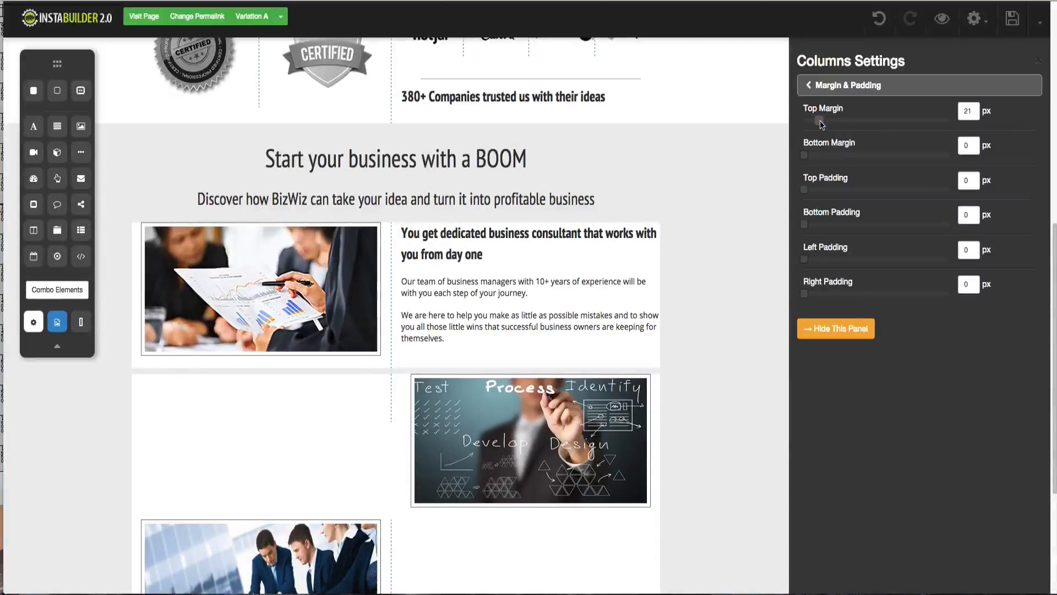
pyautogui.click(820, 122)
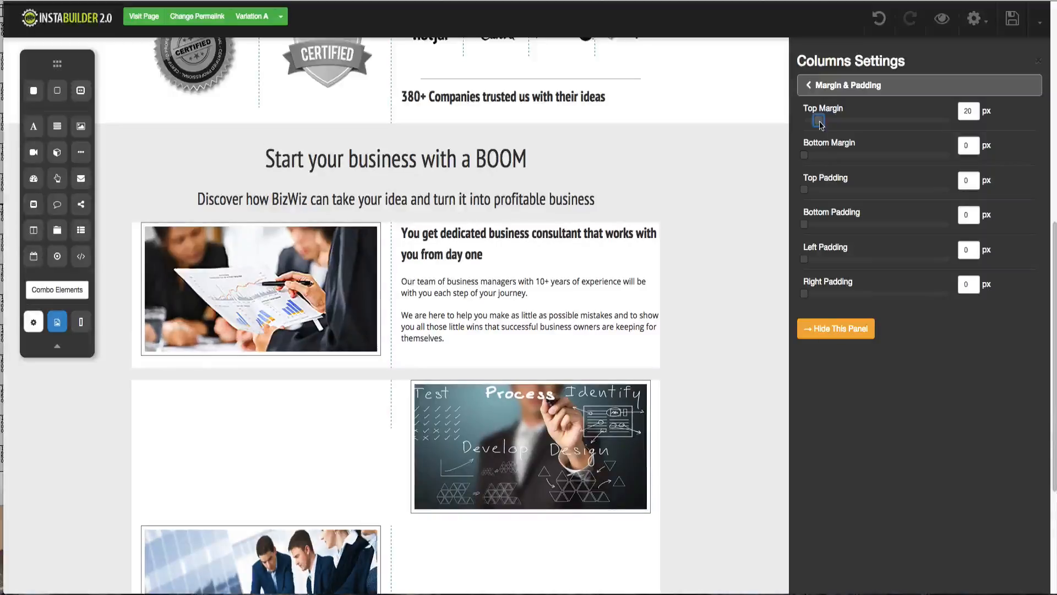
pyautogui.click(827, 122)
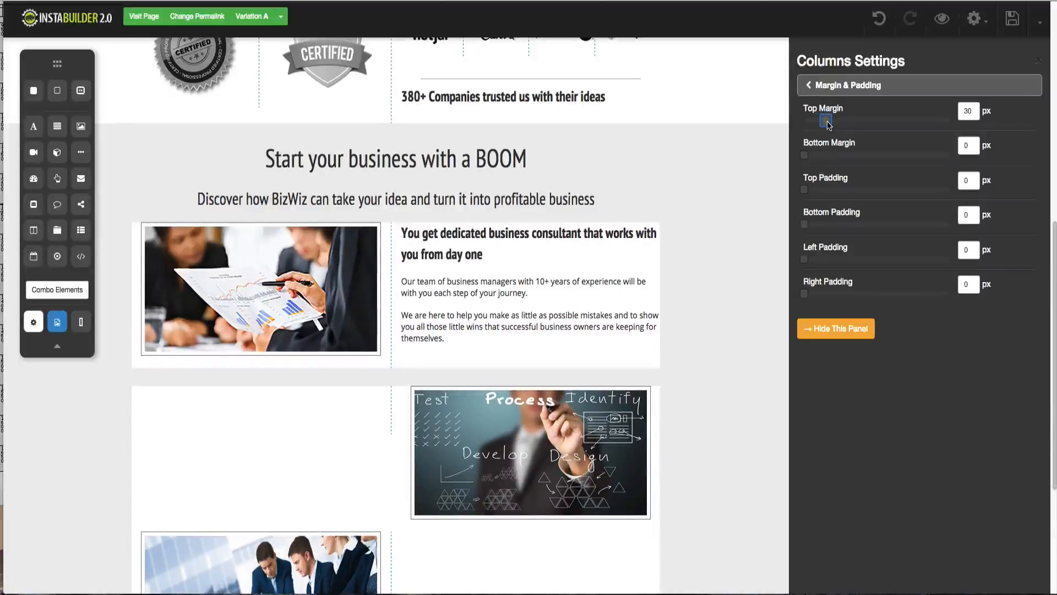
pyautogui.click(866, 332)
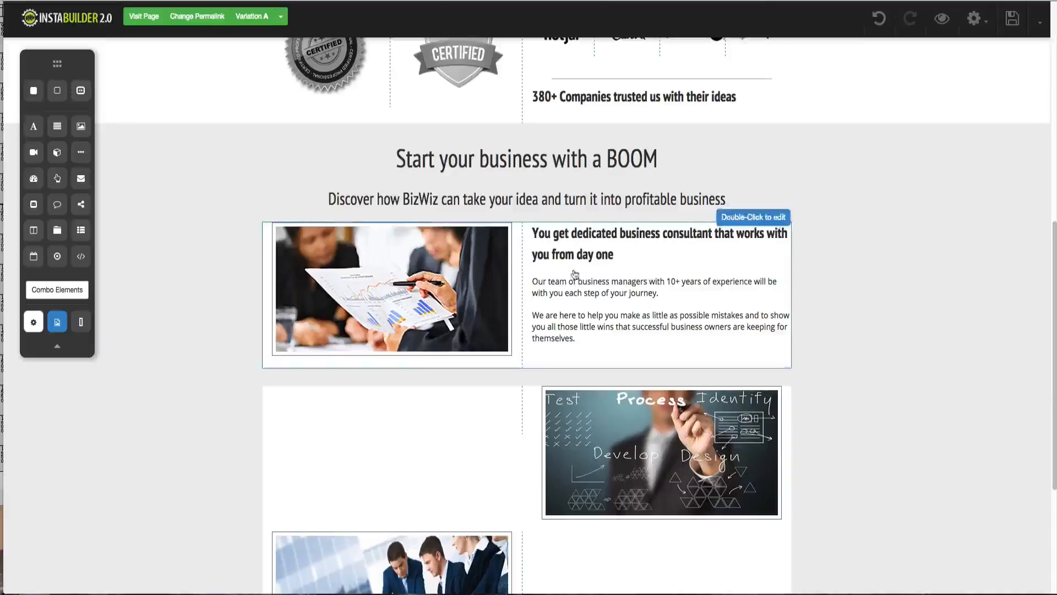
# - Format both body paragraphs under the consultant heading in PT Sans Narrow at 20px
pyautogui.doubleClick(574, 286)
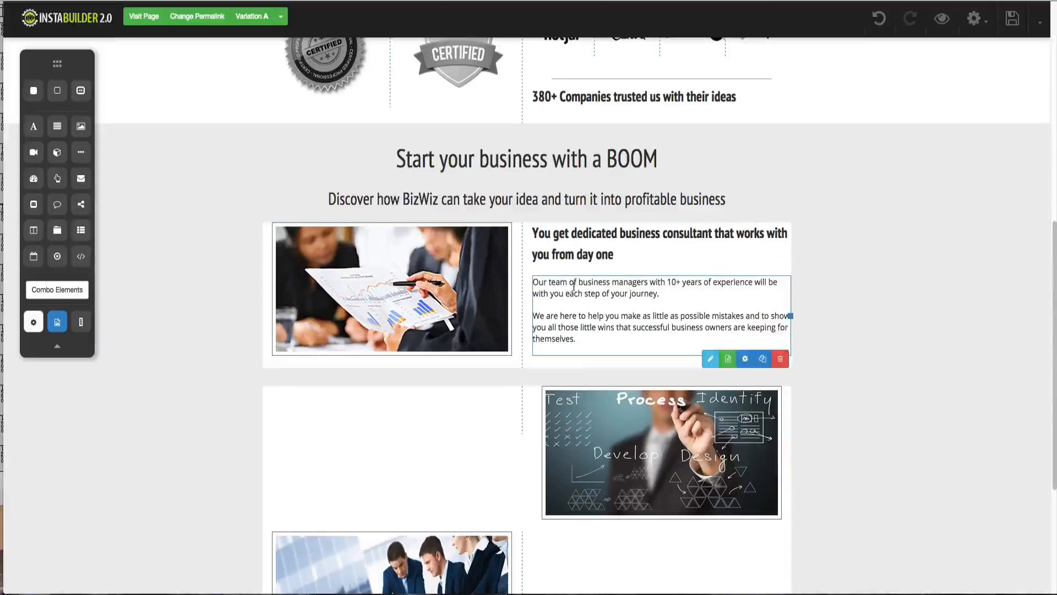
pyautogui.click(710, 359)
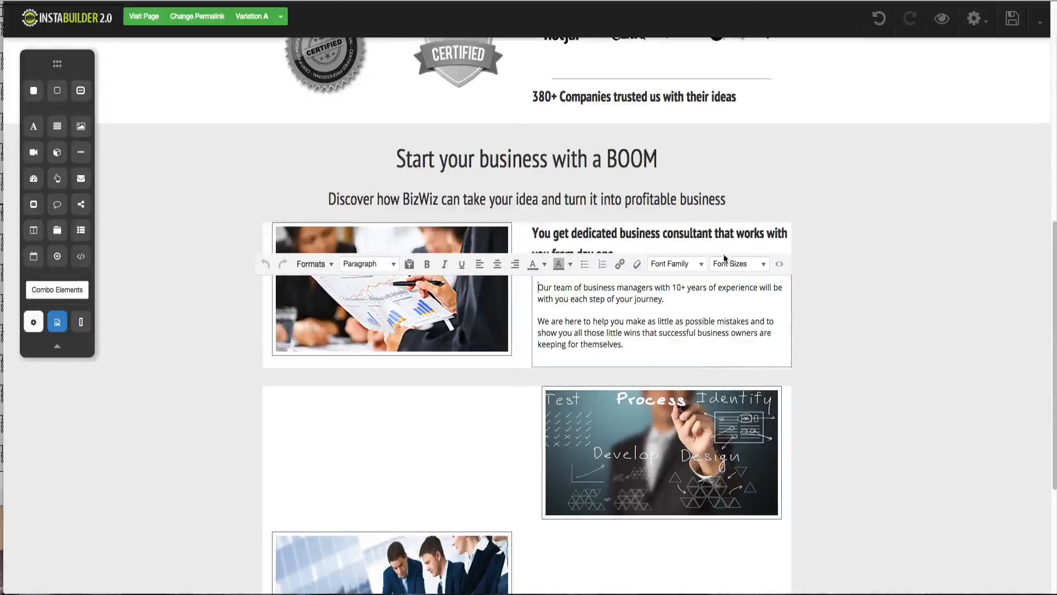
pyautogui.moveTo(670, 344); pyautogui.dragTo(538, 285)
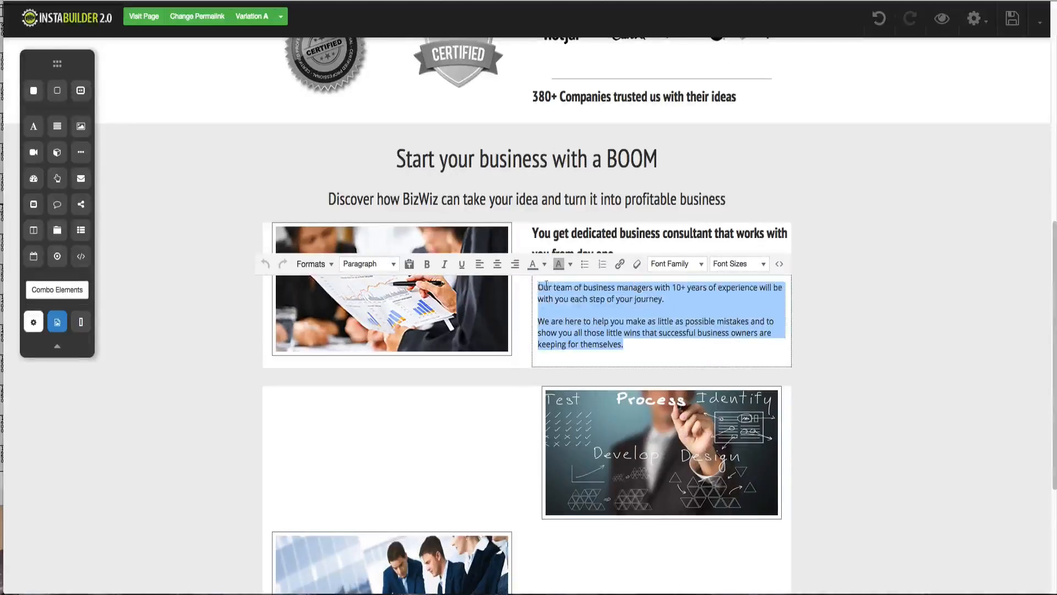
pyautogui.click(738, 264)
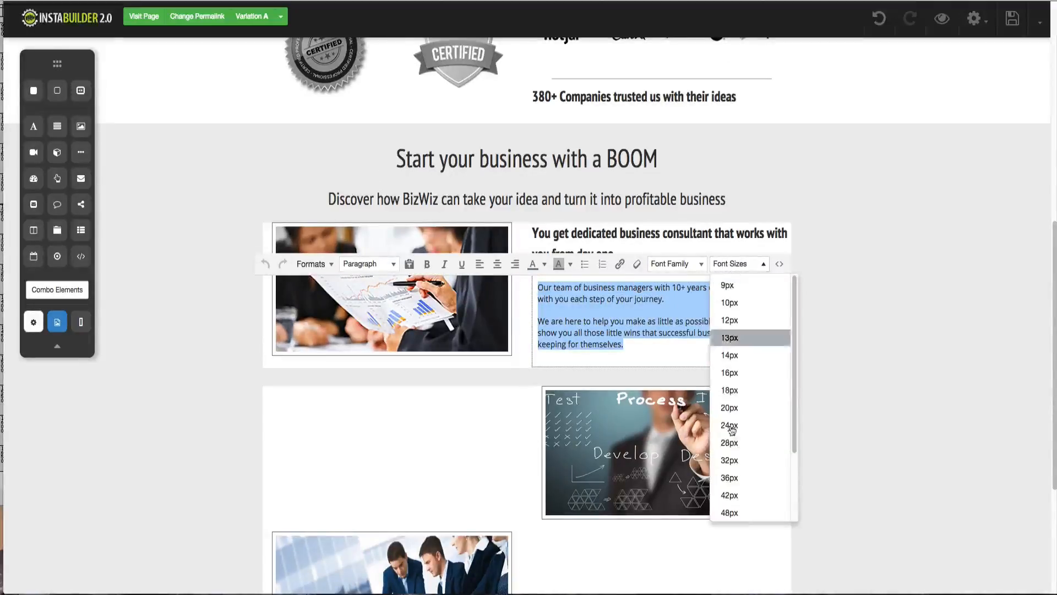
pyautogui.click(692, 266)
pyautogui.scroll(-5, 703, 439)
pyautogui.scroll(-8, 704, 437)
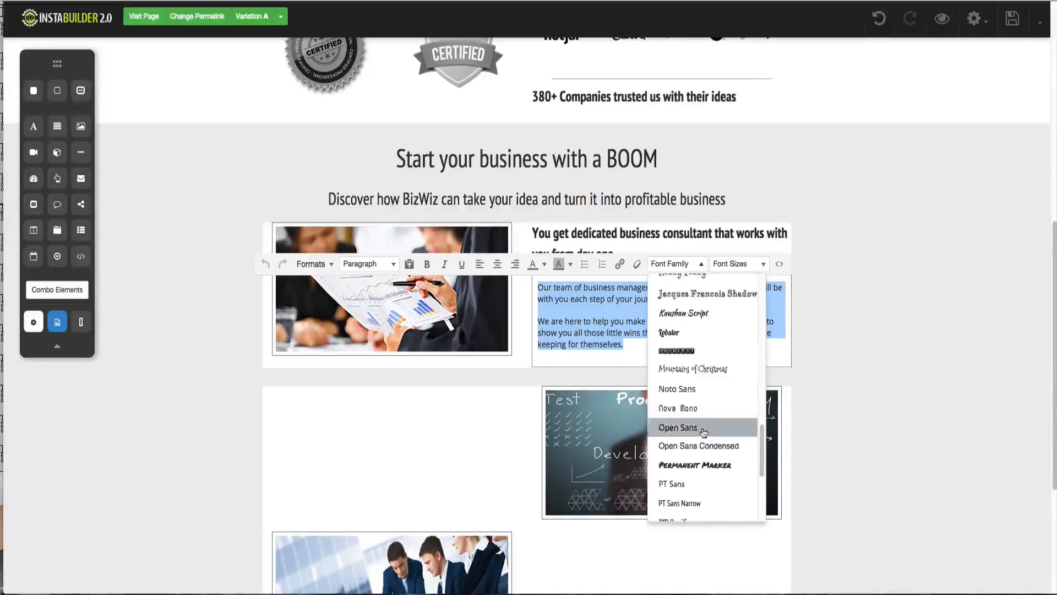
pyautogui.click(707, 503)
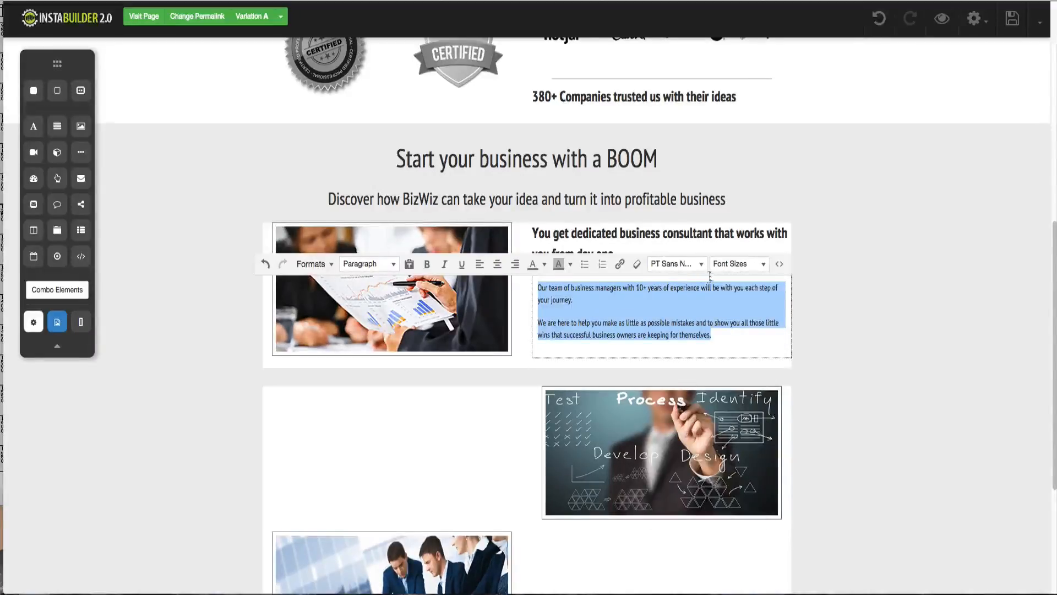
pyautogui.click(738, 263)
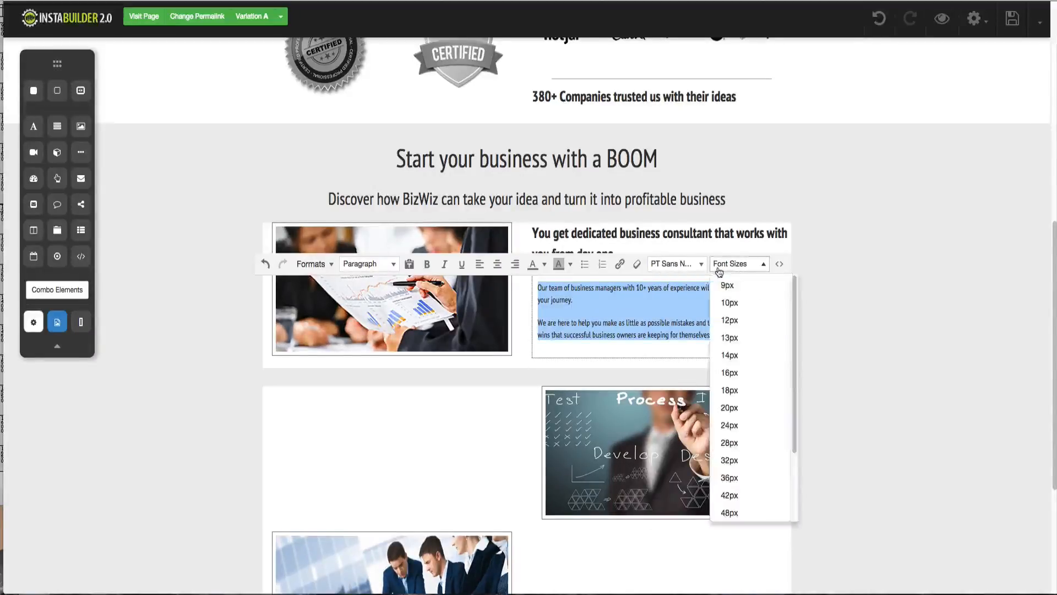
pyautogui.click(749, 415)
pyautogui.click(820, 308)
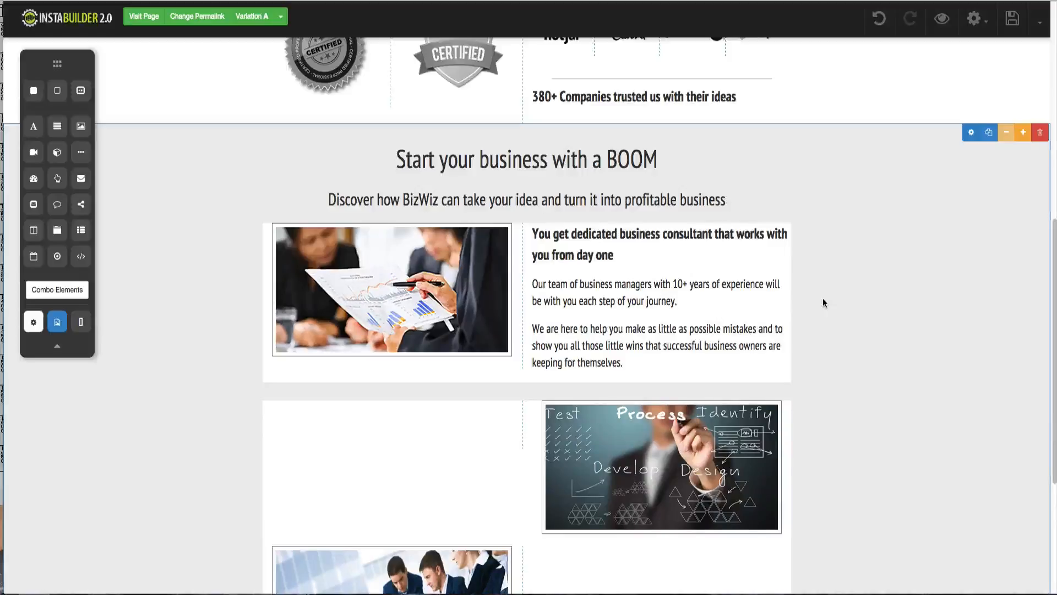
# - Make the first row's column background transparent and close the columns settings
pyautogui.click(480, 374)
pyautogui.click(711, 397)
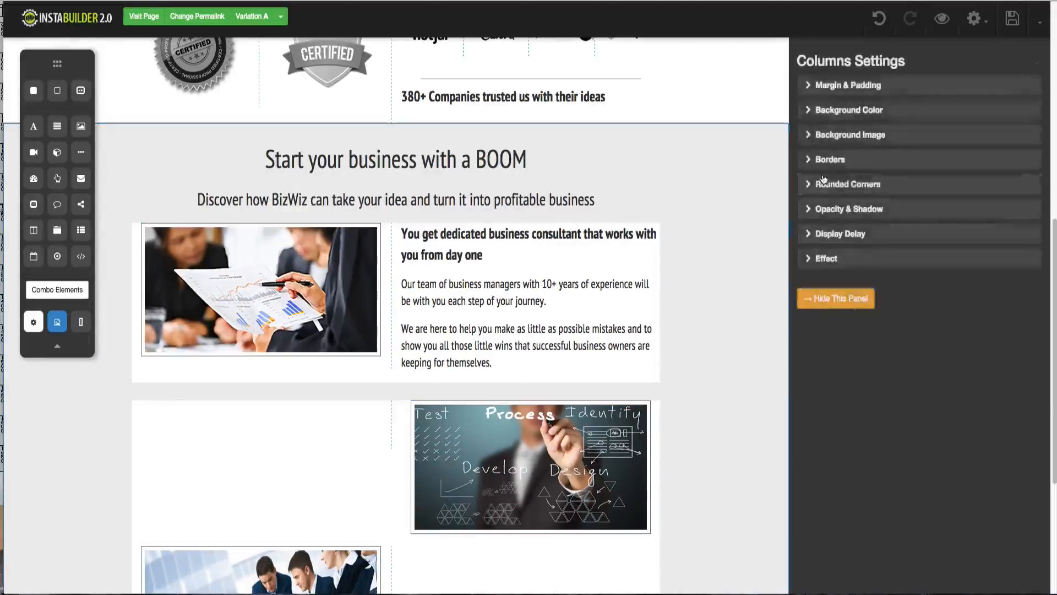
pyautogui.click(811, 110)
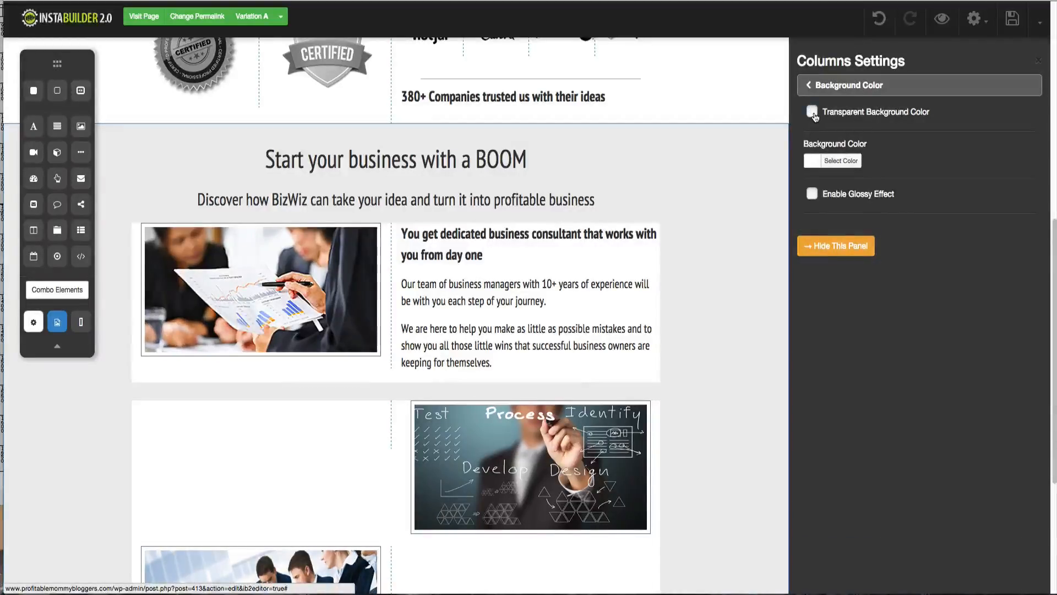
pyautogui.click(813, 114)
pyautogui.click(811, 171)
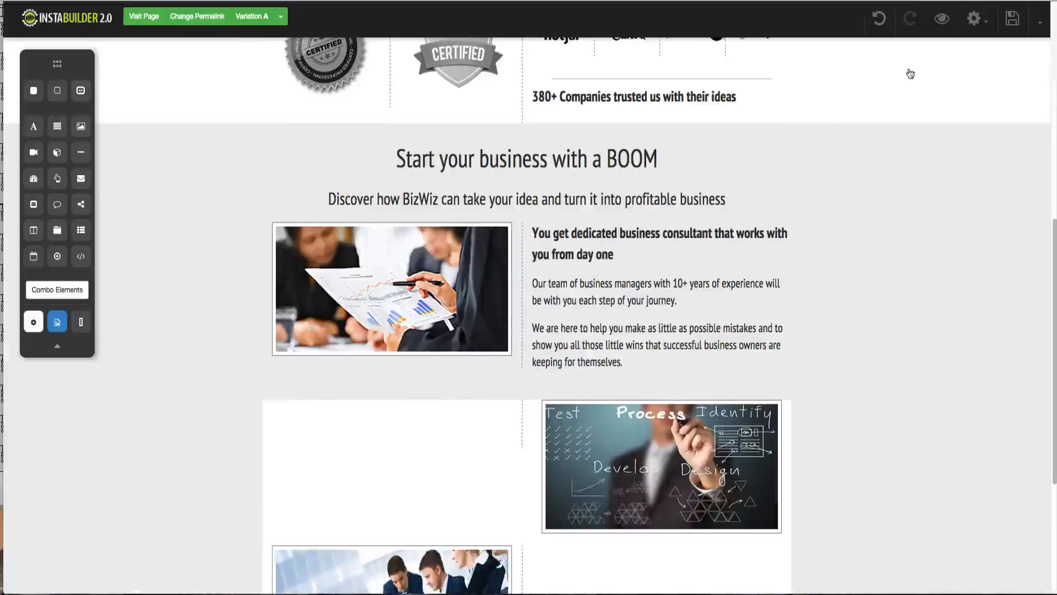
# - Save the landing page and open its preview
pyautogui.click(1014, 23)
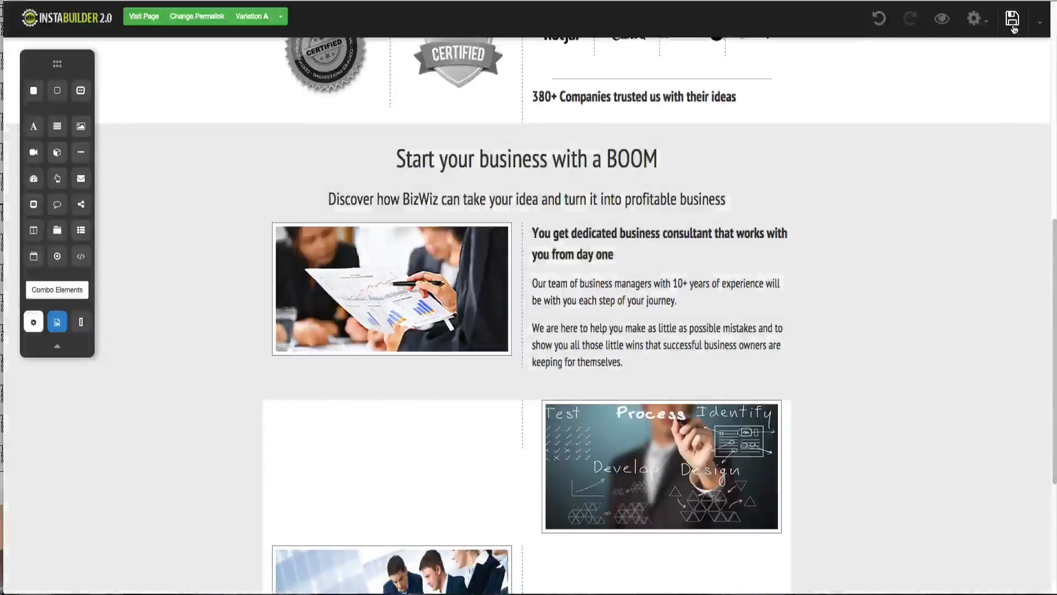
pyautogui.click(942, 18)
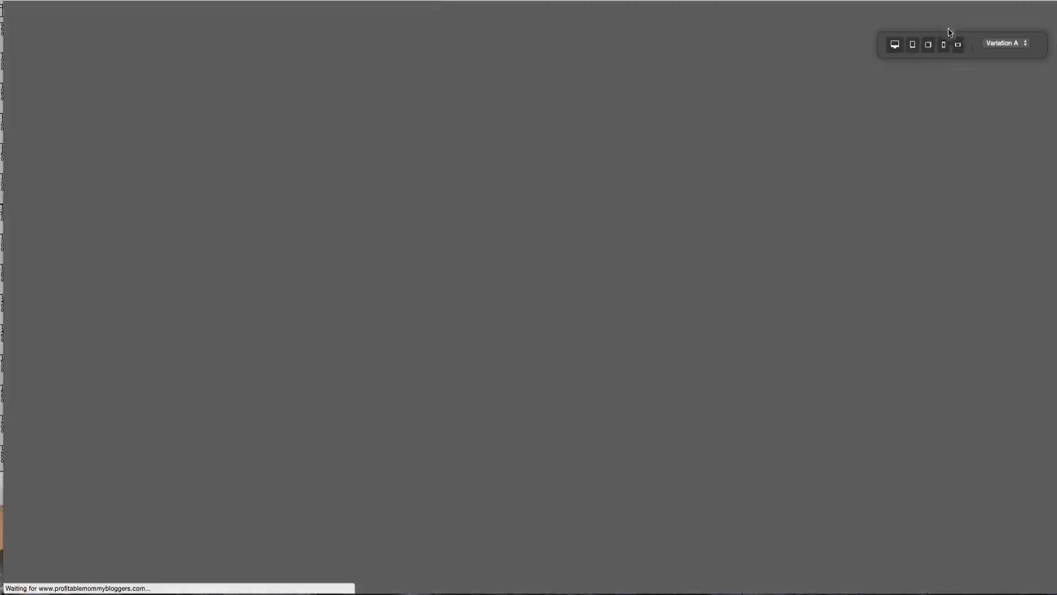
# - Review the previewed "Start your business with a BOOM" section and give its first row's columns a top margin of 50 px
pyautogui.scroll(-3, 729, 181)
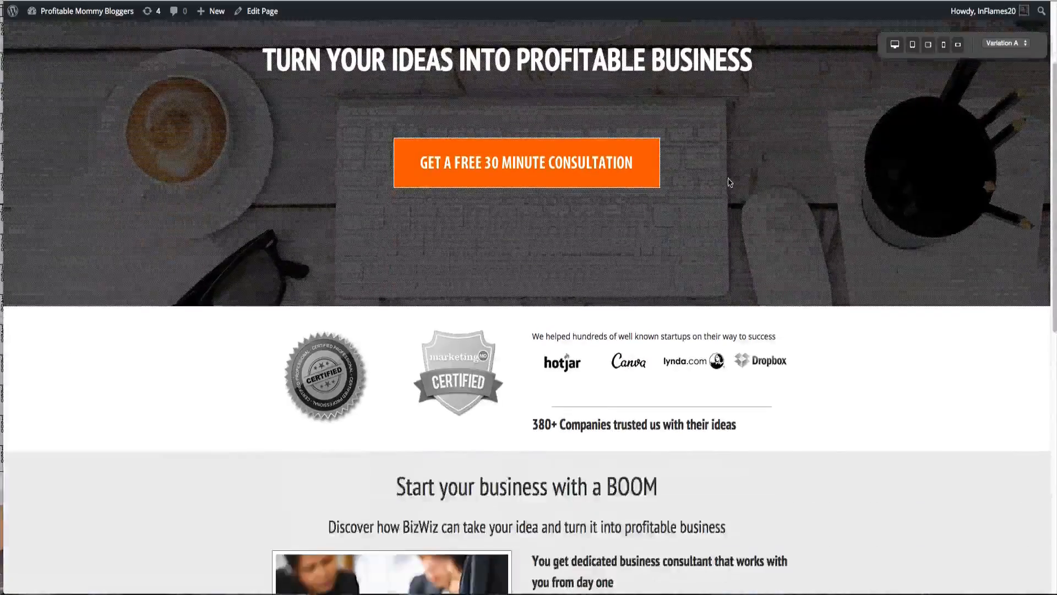
pyautogui.scroll(-5, 728, 182)
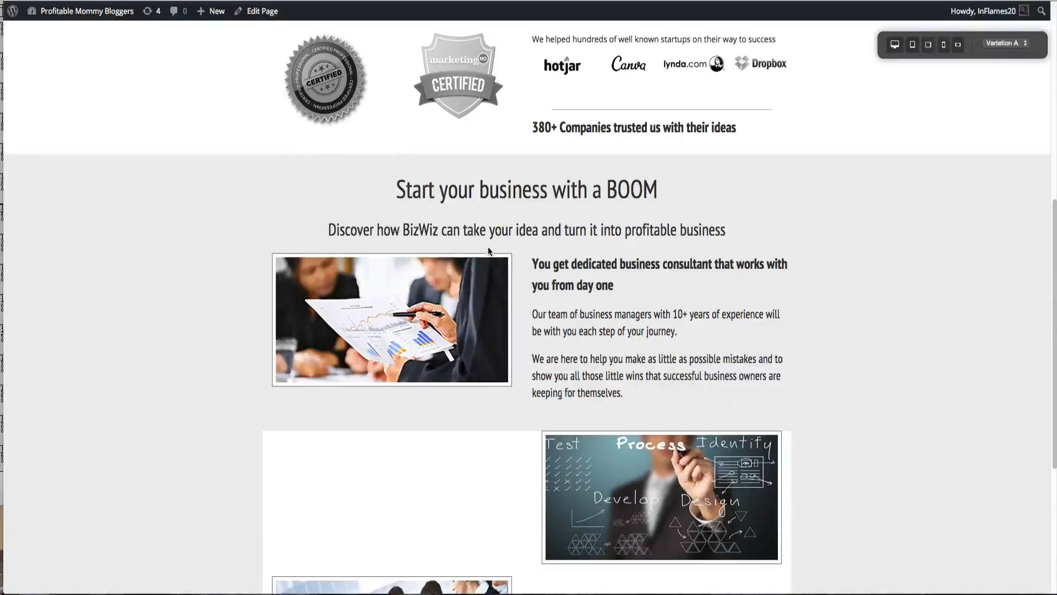
pyautogui.scroll(-3, 492, 252)
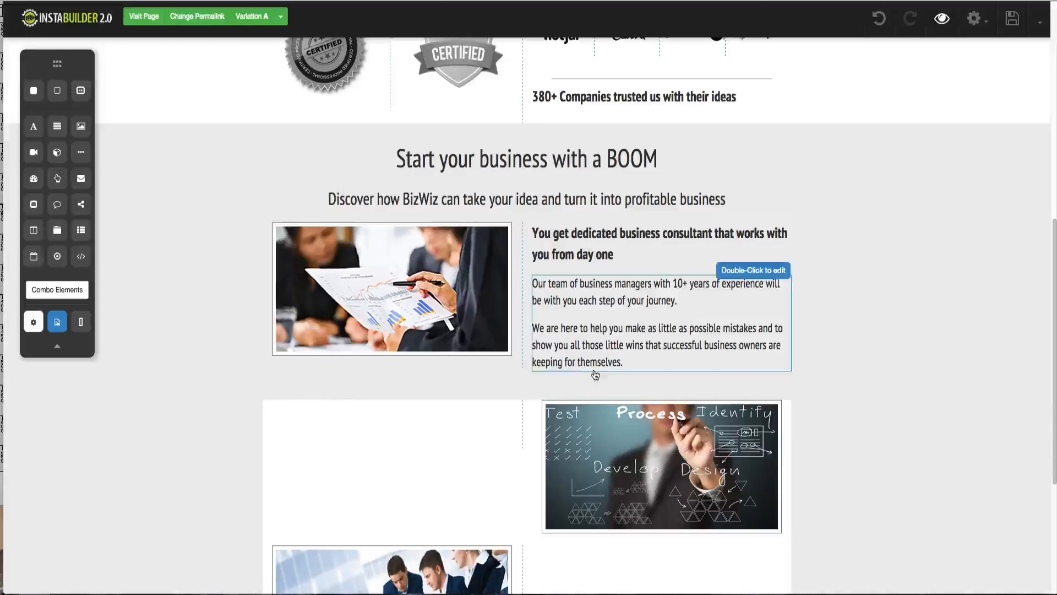
pyautogui.moveTo(502, 363)
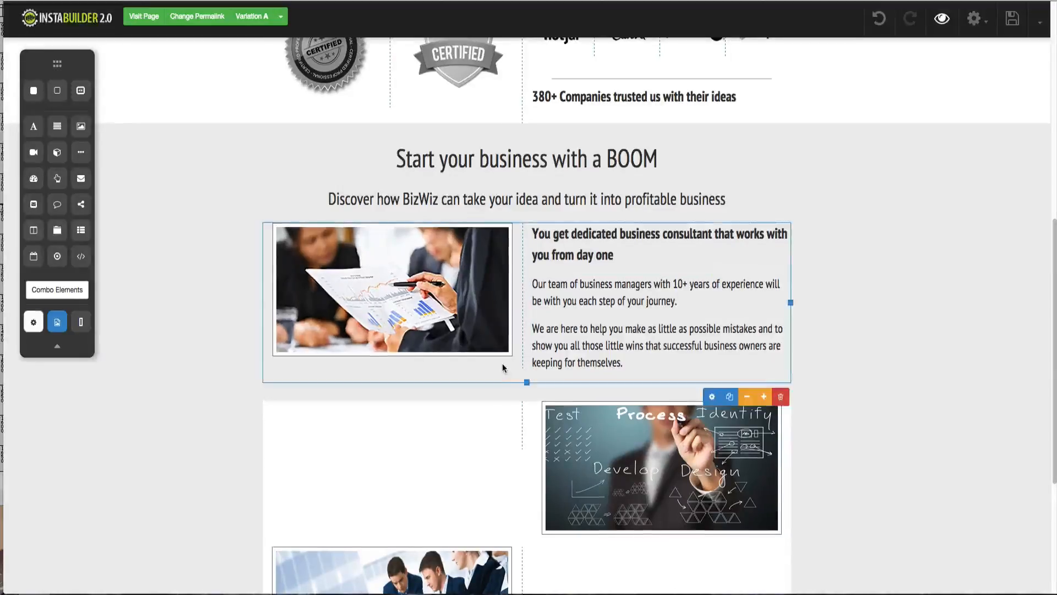
pyautogui.click(713, 396)
pyautogui.click(835, 91)
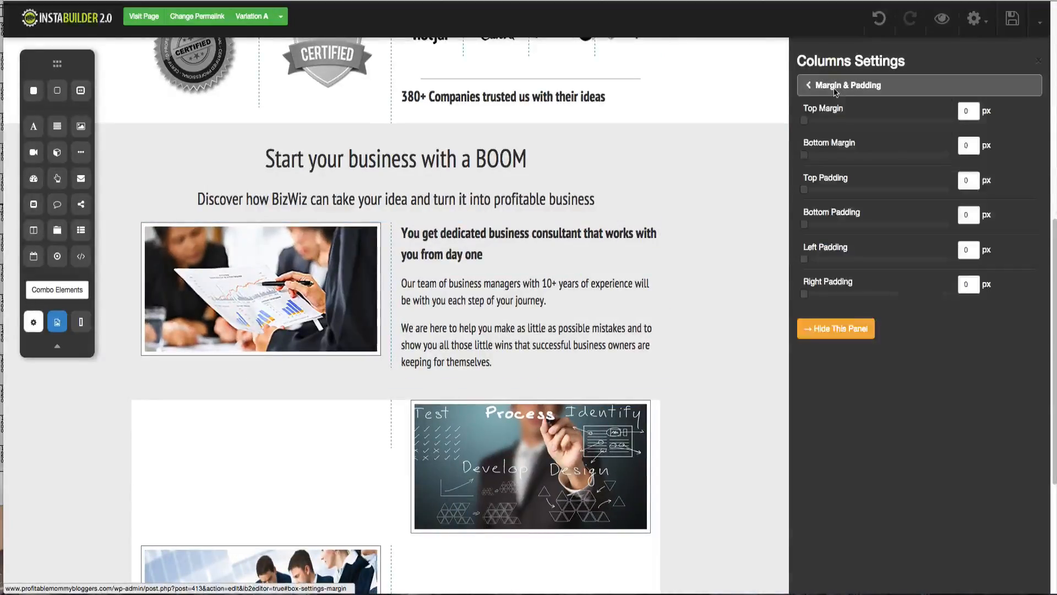
pyautogui.moveTo(804, 120); pyautogui.dragTo(846, 126)
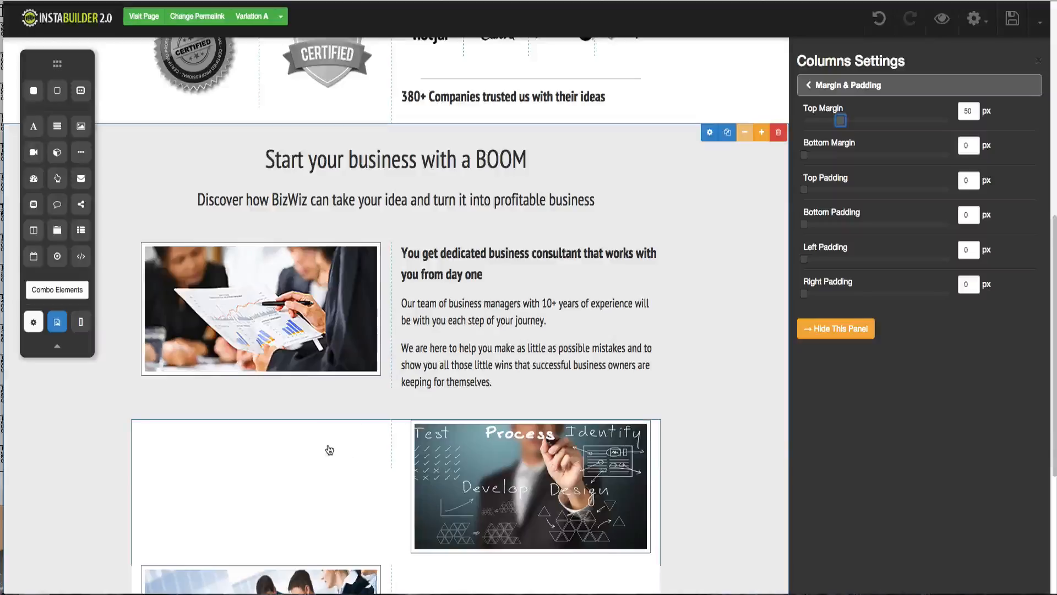
# - Set the top margin of the second row's columns, holding the "Process" chalkboard image, to 50 px and close the settings
pyautogui.moveTo(314, 436)
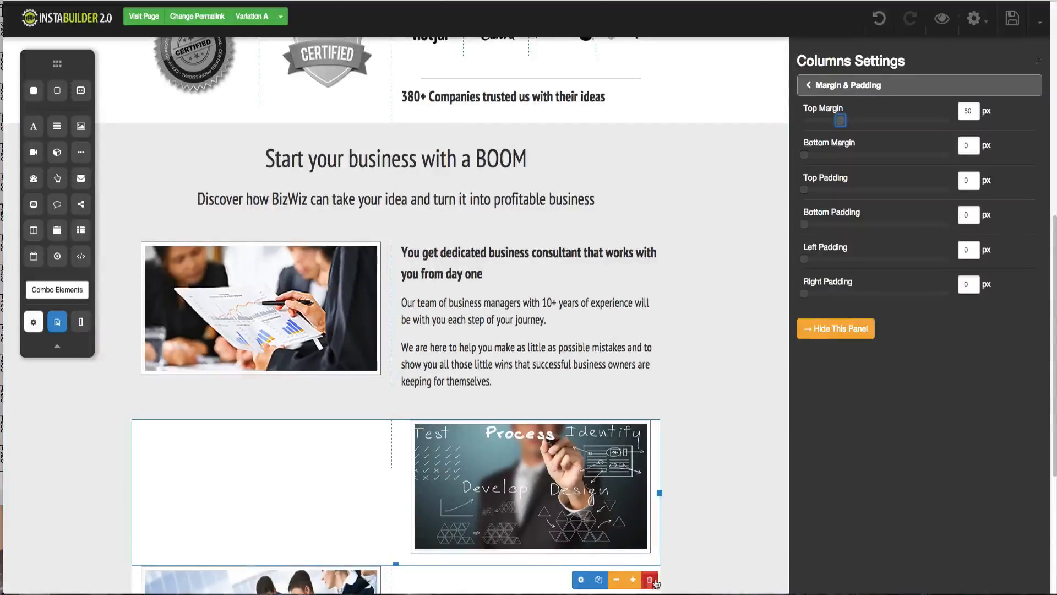
pyautogui.click(581, 579)
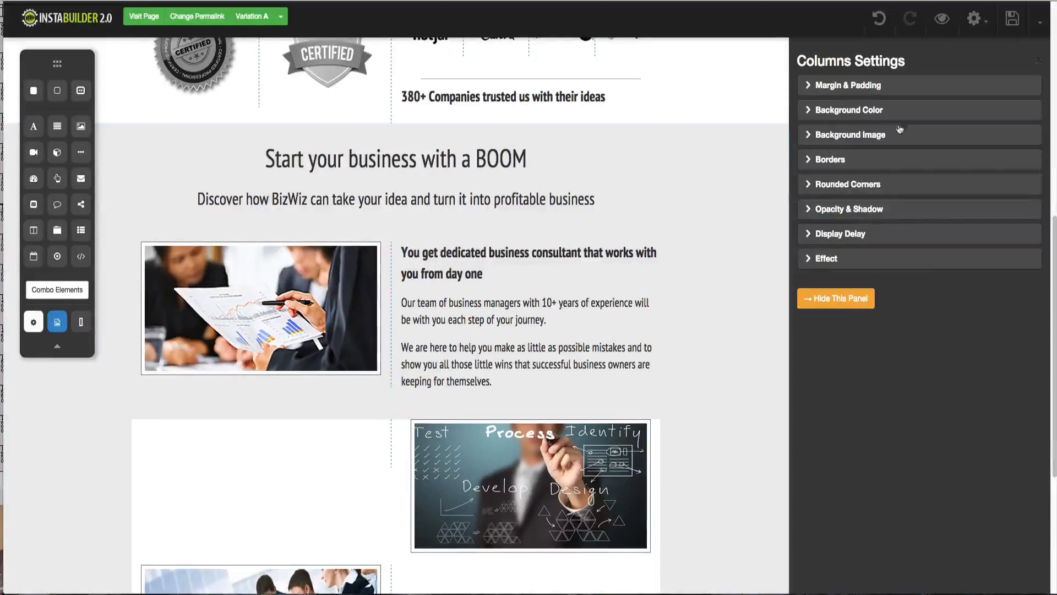
pyautogui.click(868, 91)
pyautogui.moveTo(825, 121); pyautogui.dragTo(839, 126)
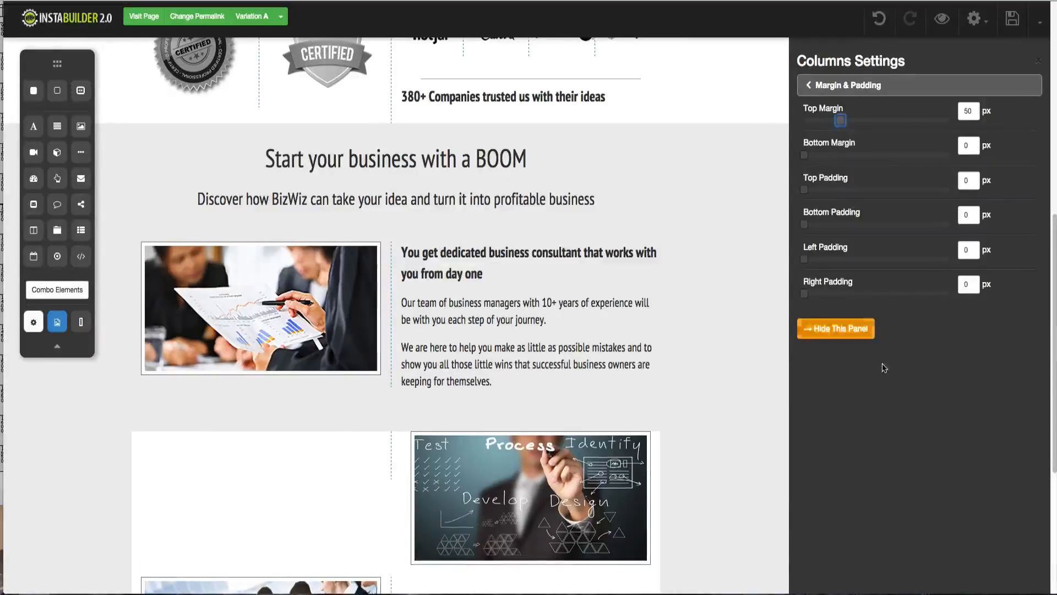
pyautogui.click(865, 331)
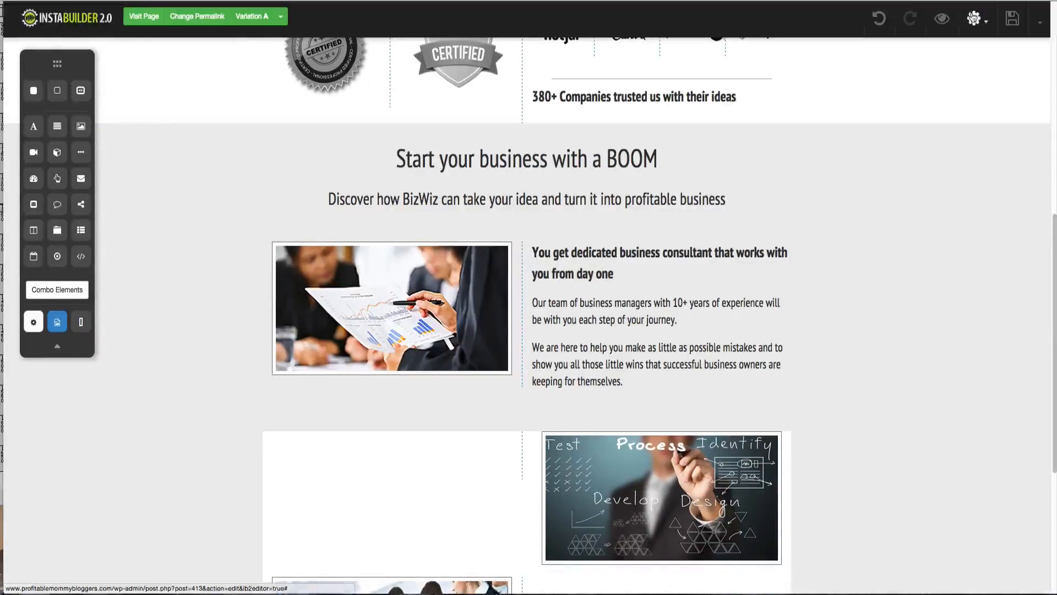
# - Save the landing page and compare the row spacing in its preview with the original BizWiz design
pyautogui.click(1013, 18)
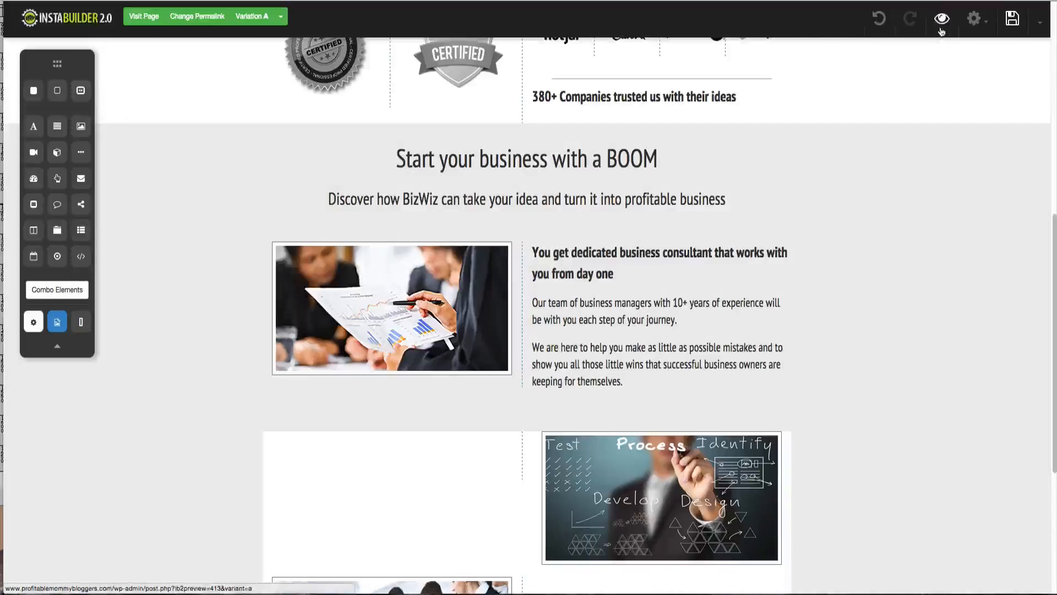
pyautogui.click(942, 20)
pyautogui.scroll(-8, 755, 251)
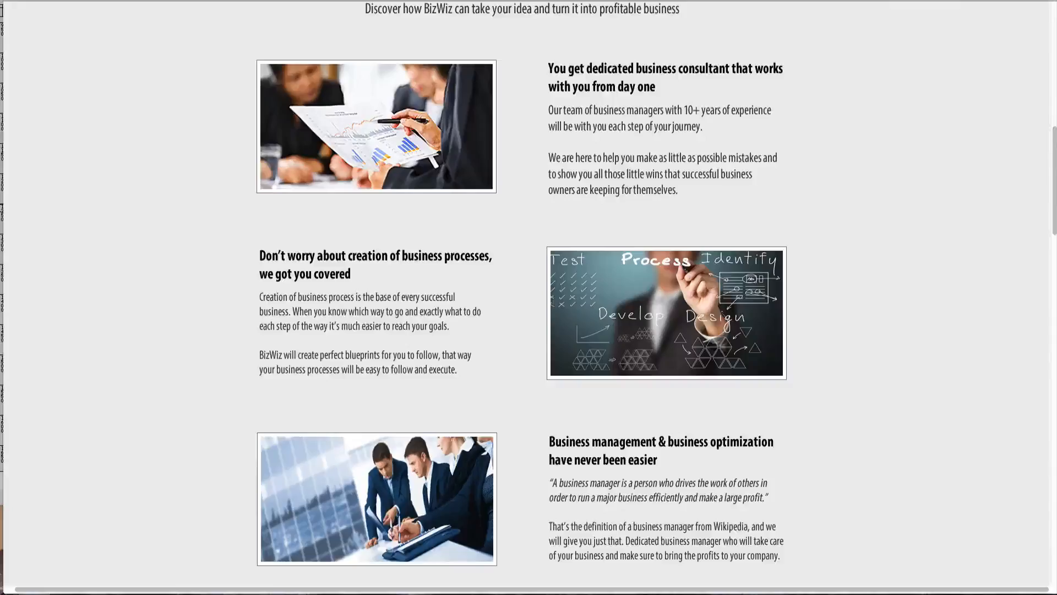
pyautogui.scroll(1, 437, 82)
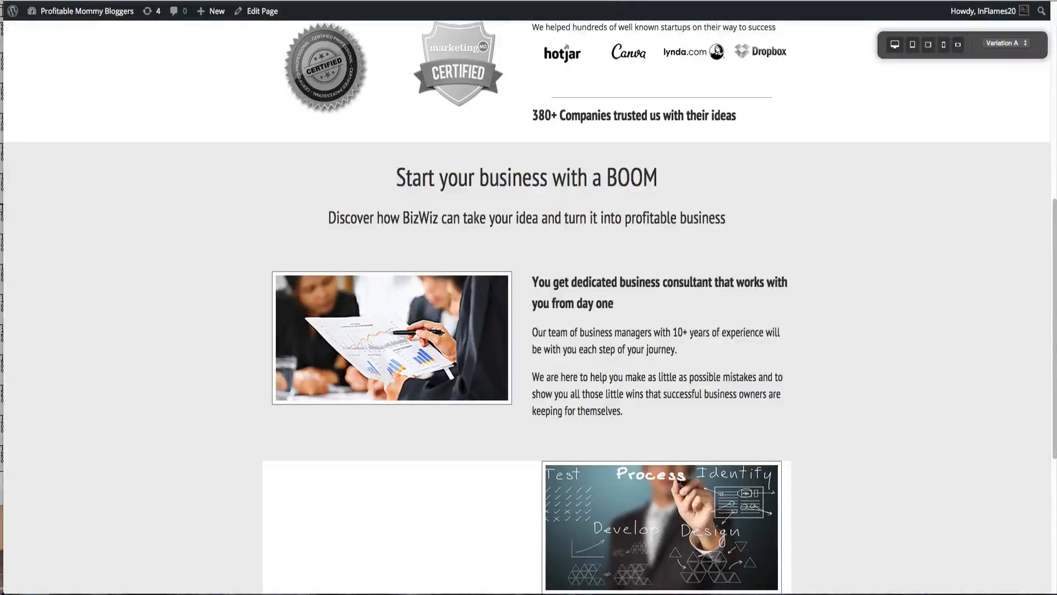
pyautogui.scroll(-2, 527, 330)
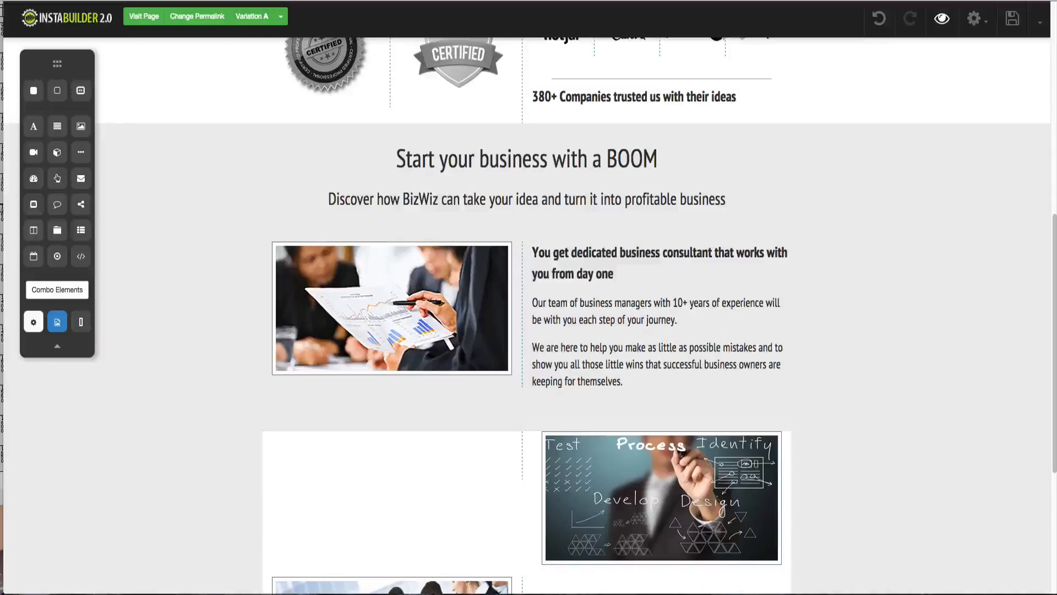
# - Duplicate the "You get dedicated business consultant" heading and move the copy into the empty column beside the Process image
pyautogui.scroll(-3, 590, 154)
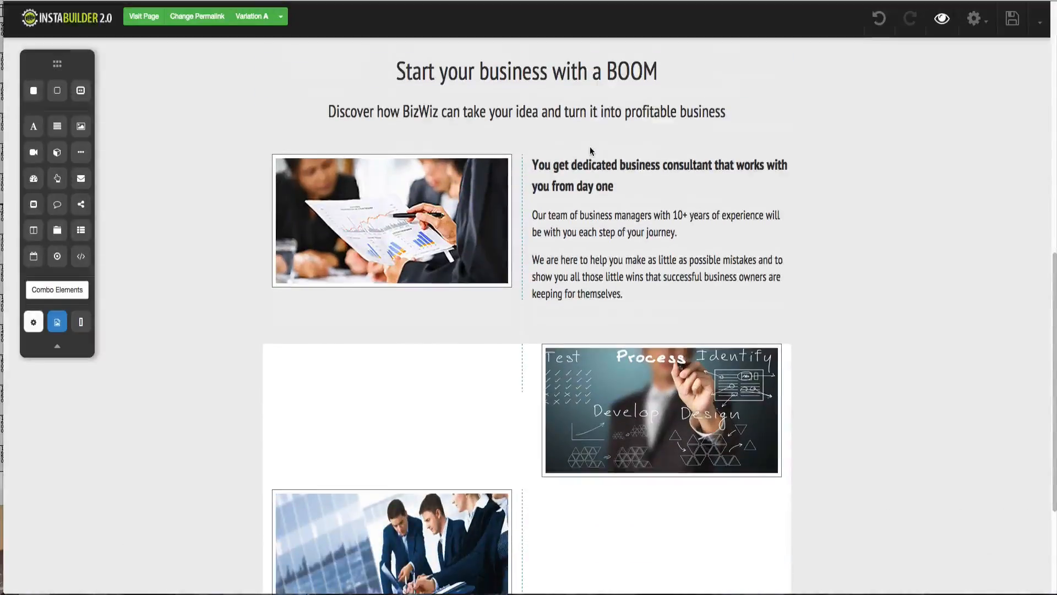
pyautogui.scroll(-1, 589, 147)
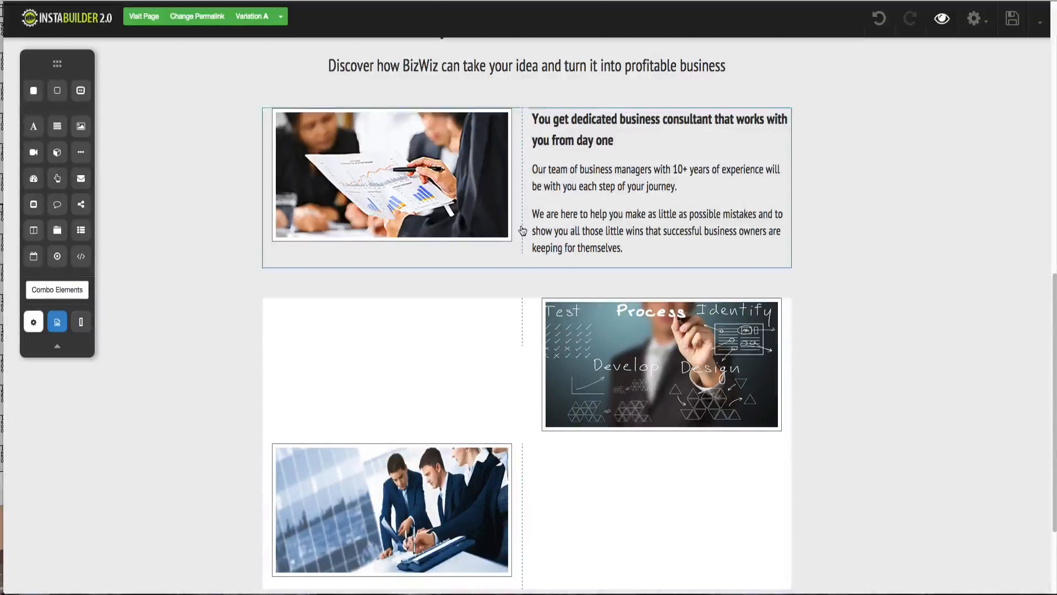
pyautogui.click(577, 120)
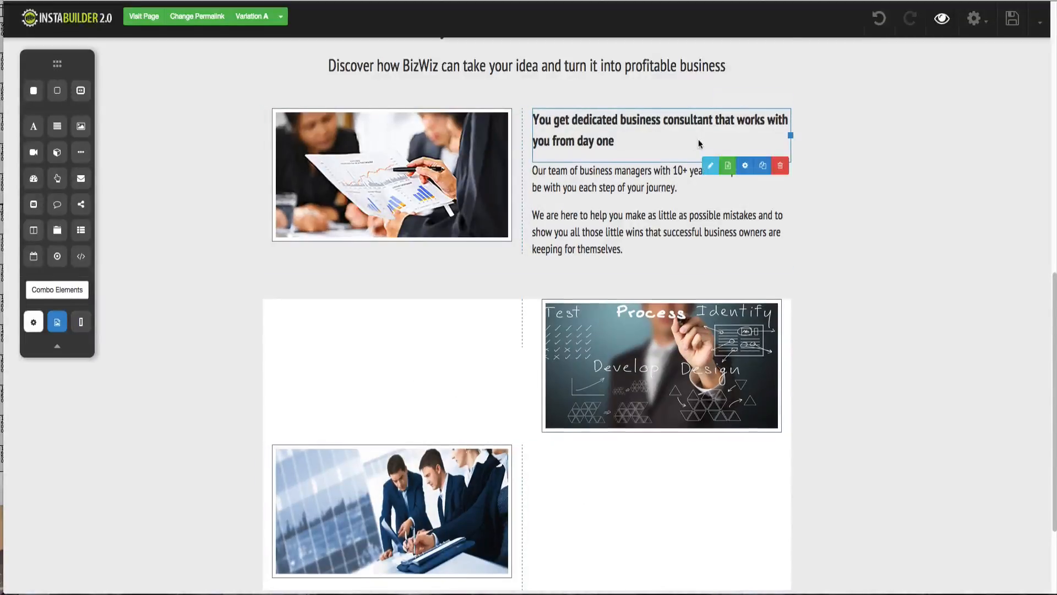
pyautogui.click(763, 166)
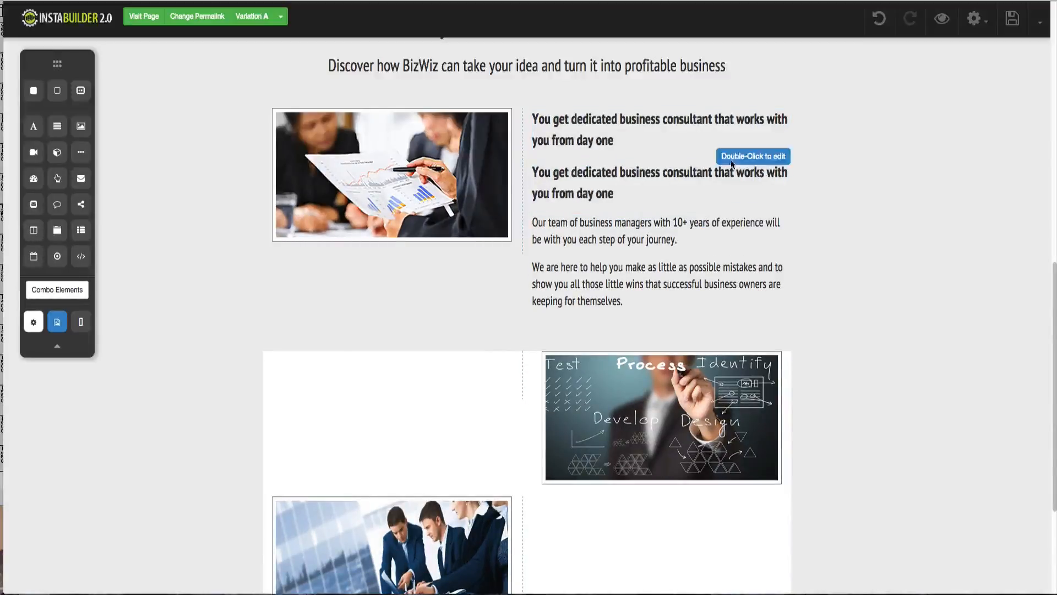
pyautogui.moveTo(630, 188); pyautogui.dragTo(439, 319)
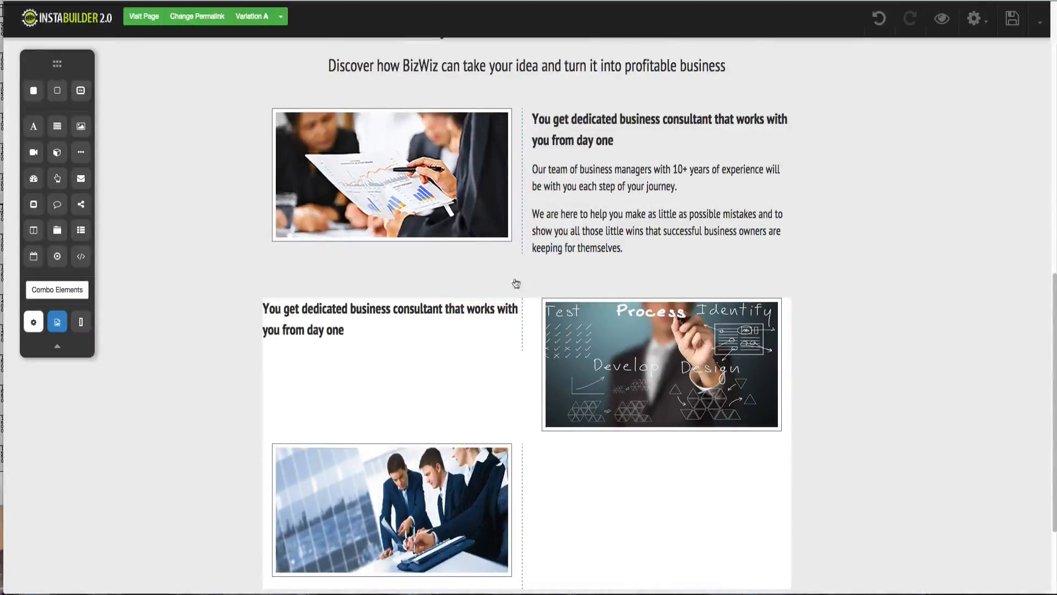
# - Duplicate the body text about business managers and place the copy under the heading beside the Process image
pyautogui.click(607, 227)
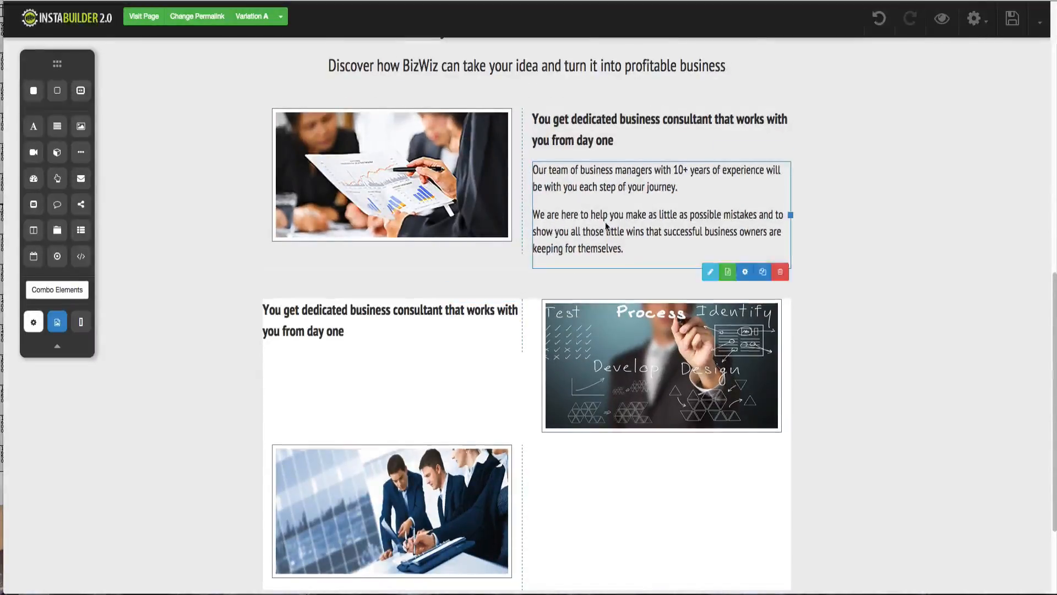
pyautogui.click(762, 272)
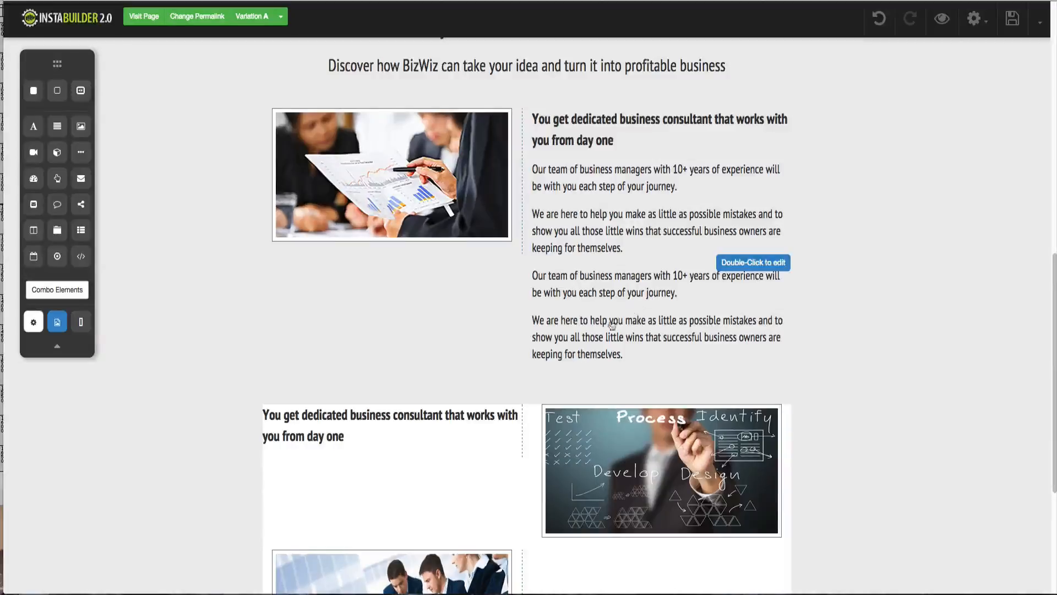
pyautogui.click(659, 324)
pyautogui.moveTo(660, 325); pyautogui.dragTo(392, 365)
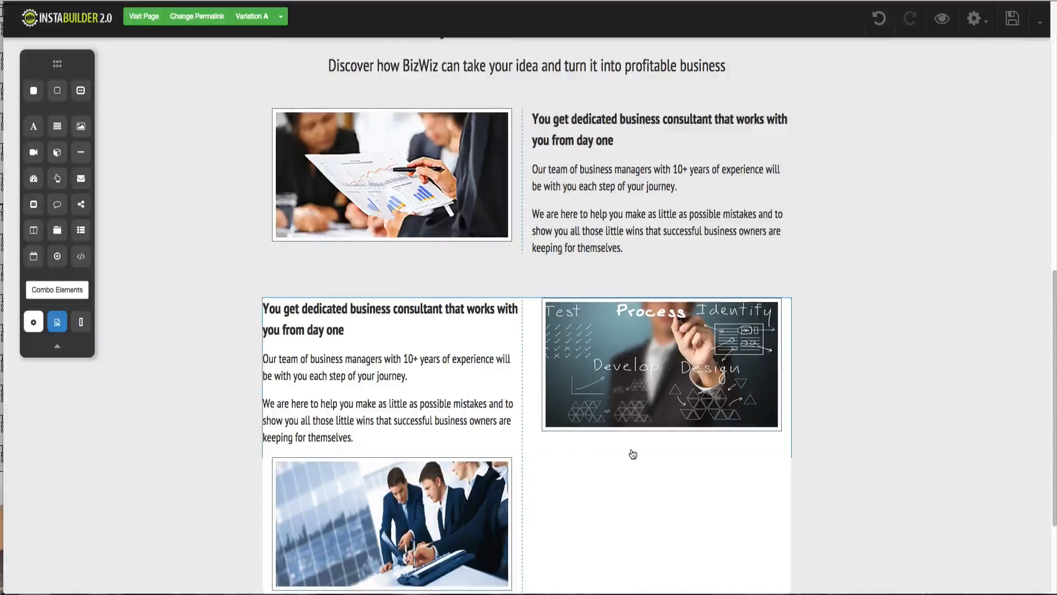
# - Set the bottom margin of the columns row containing the Process image to 50 px
pyautogui.scroll(-3, 630, 454)
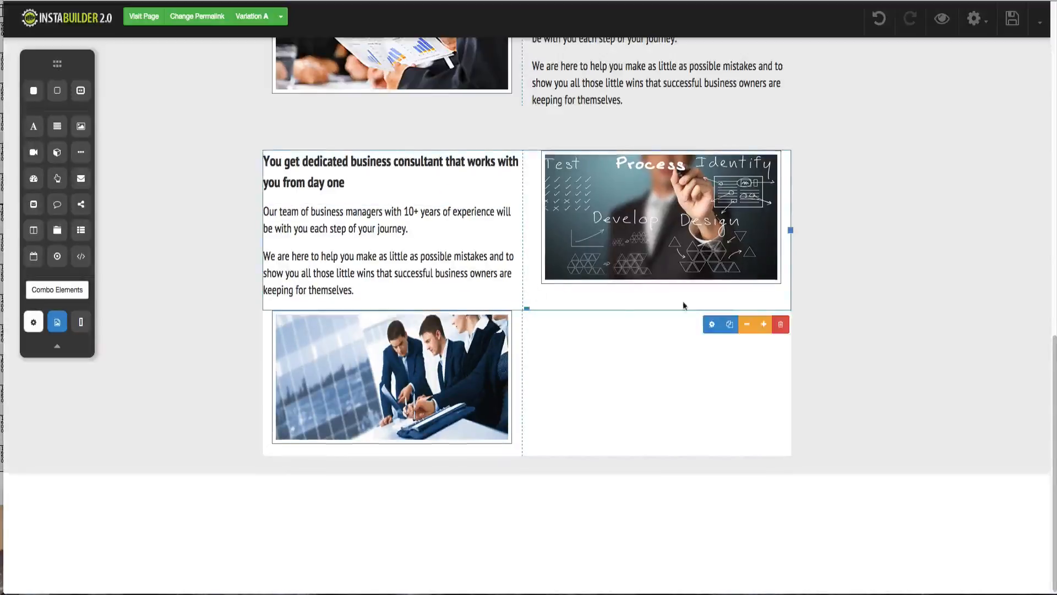
pyautogui.click(709, 322)
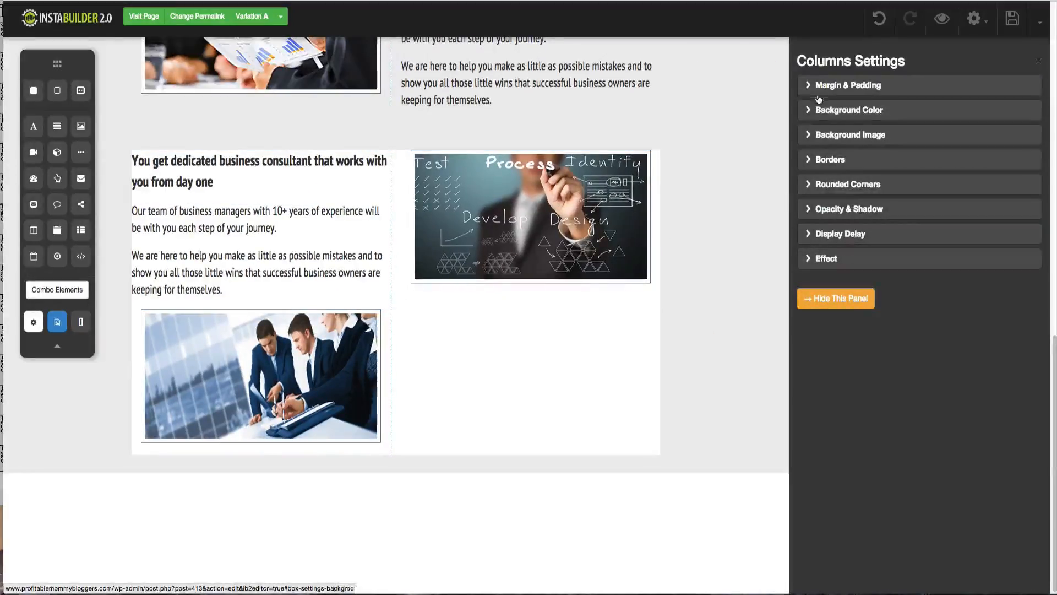
pyautogui.click(834, 85)
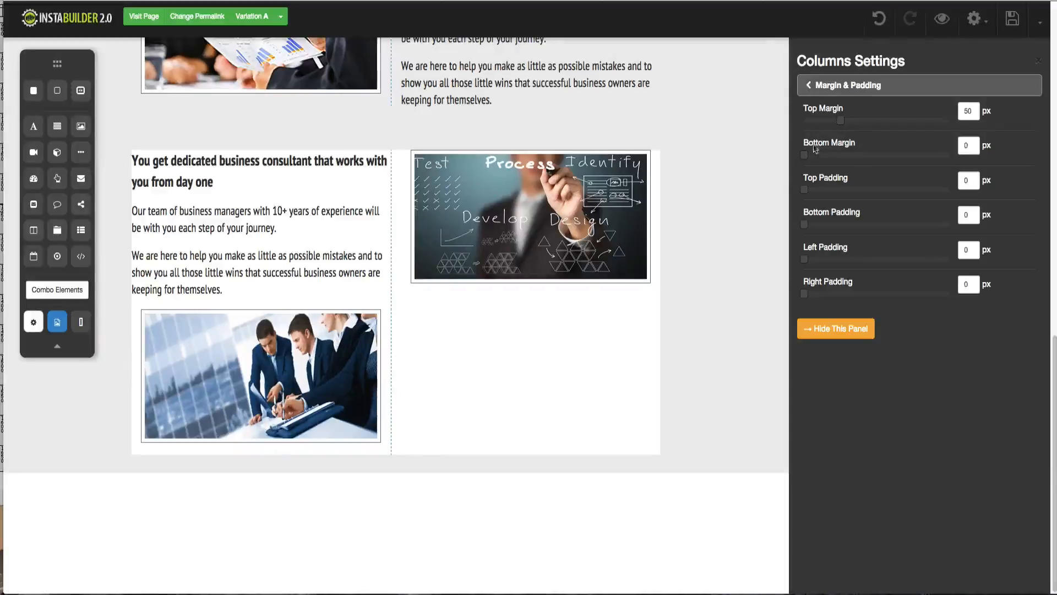
pyautogui.moveTo(804, 154); pyautogui.dragTo(841, 160)
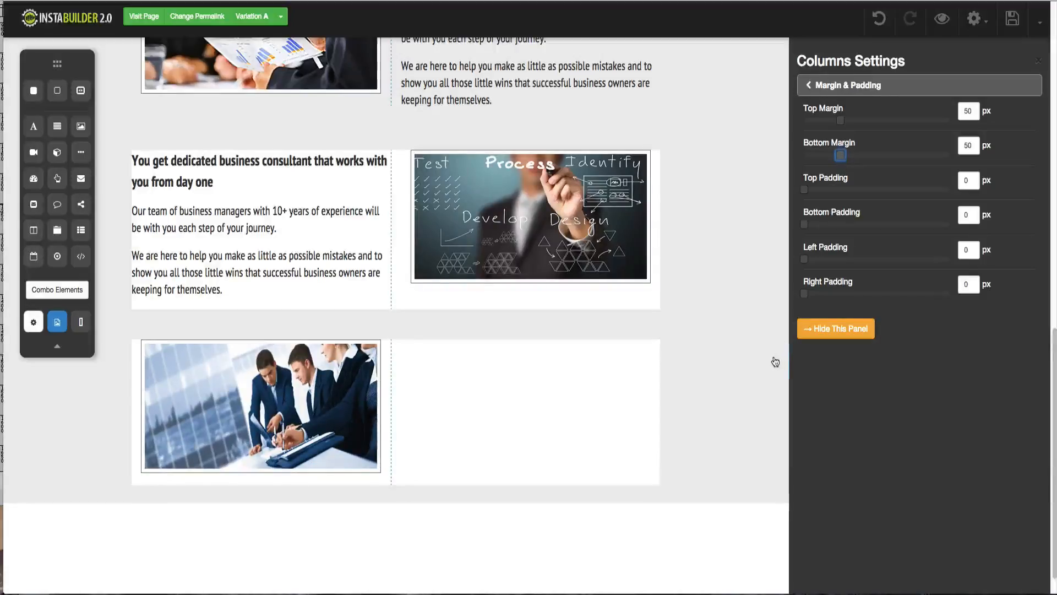
# - Make the background color of the columns row containing the Process image transparent
pyautogui.scroll(2, 768, 342)
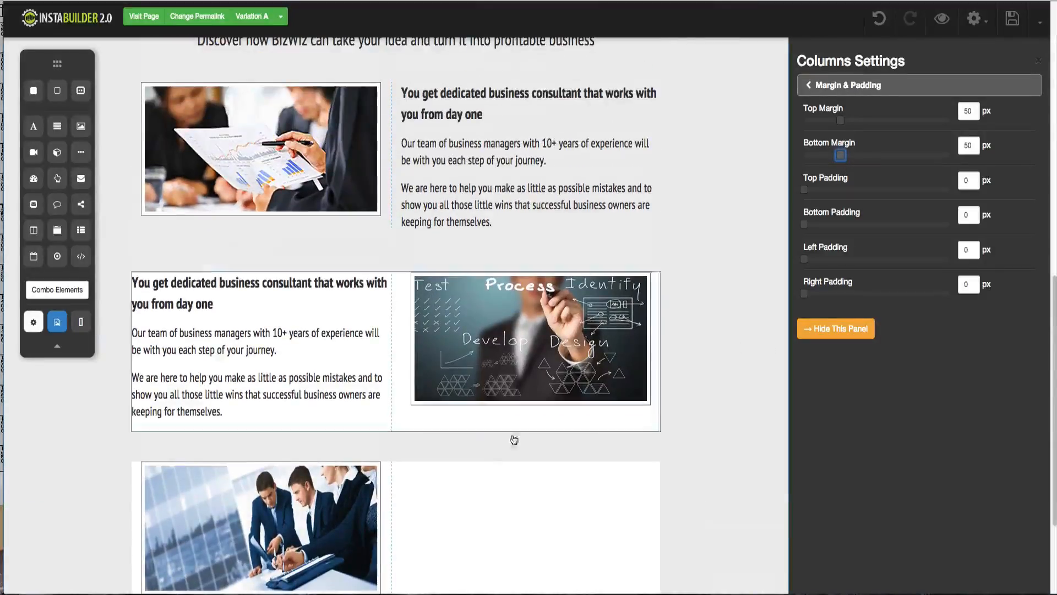
pyautogui.moveTo(471, 432)
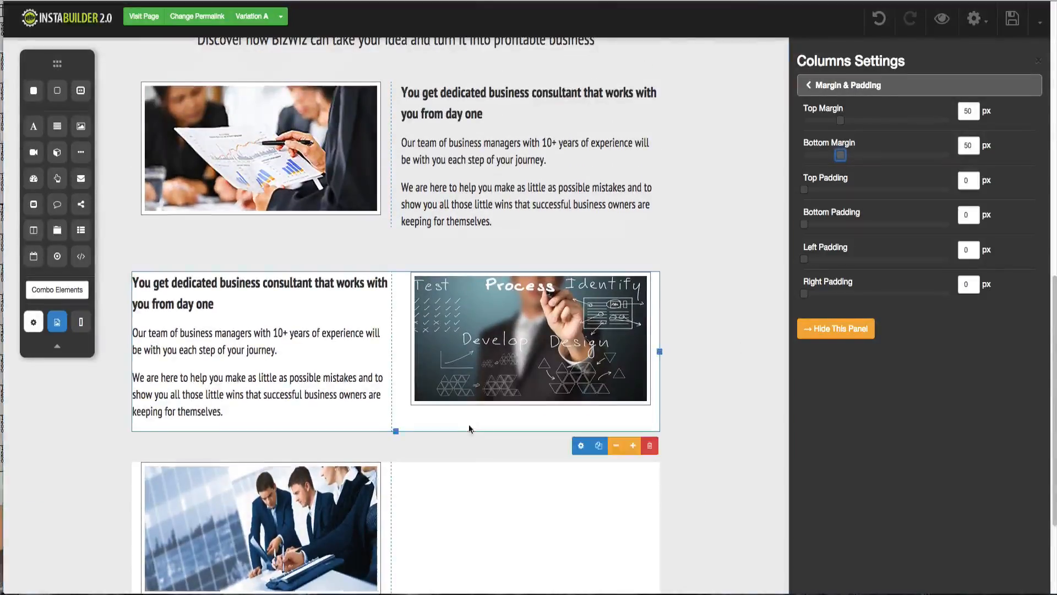
pyautogui.click(586, 451)
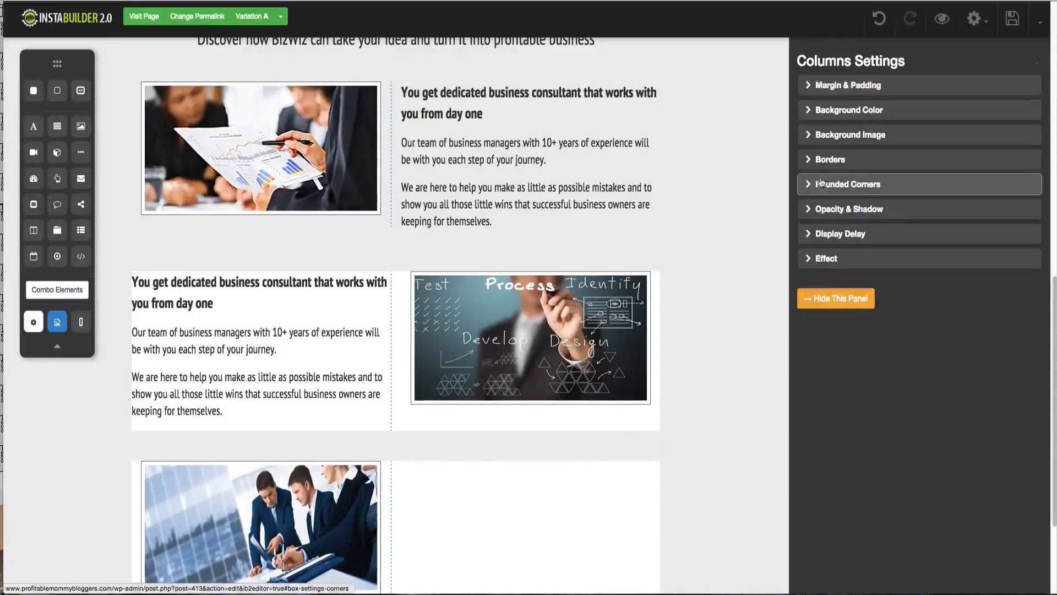
pyautogui.click(829, 108)
pyautogui.click(830, 112)
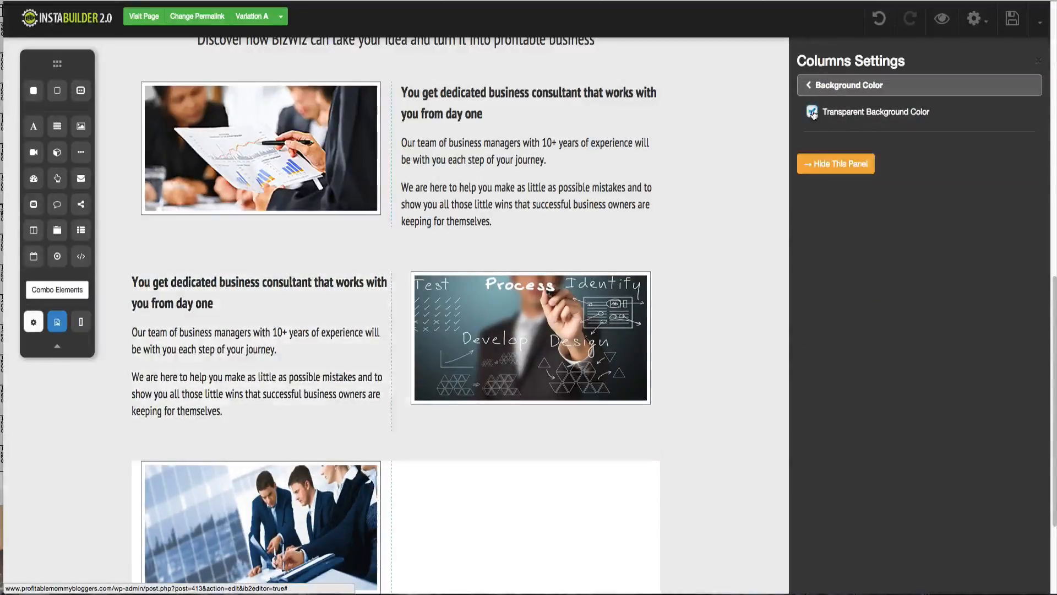
# - Duplicate the second row's heading and body text and move the copies into the empty column beside the businessmen photo
pyautogui.scroll(-3, 722, 278)
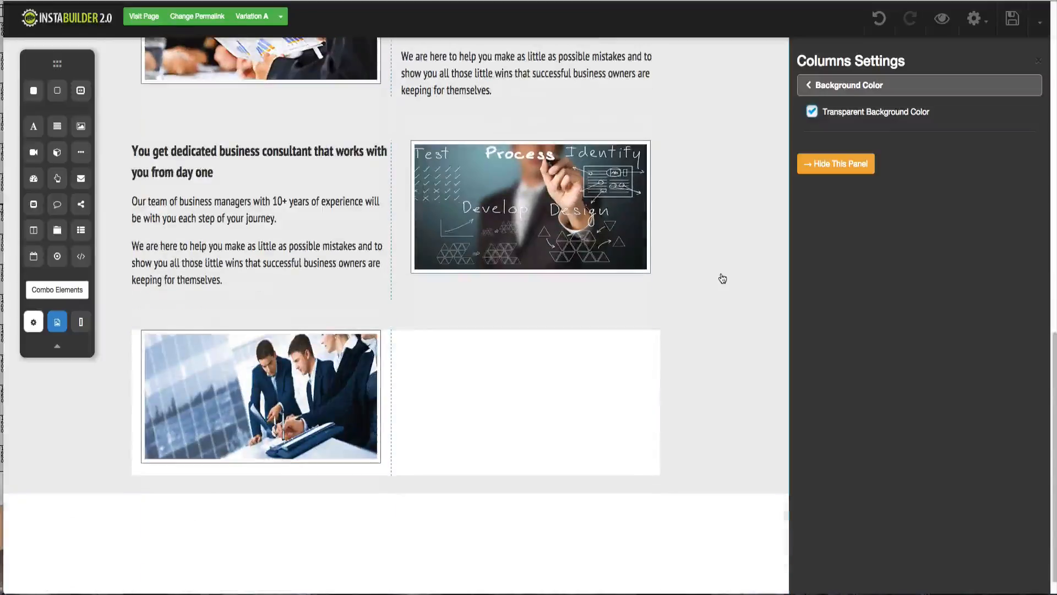
pyautogui.click(242, 157)
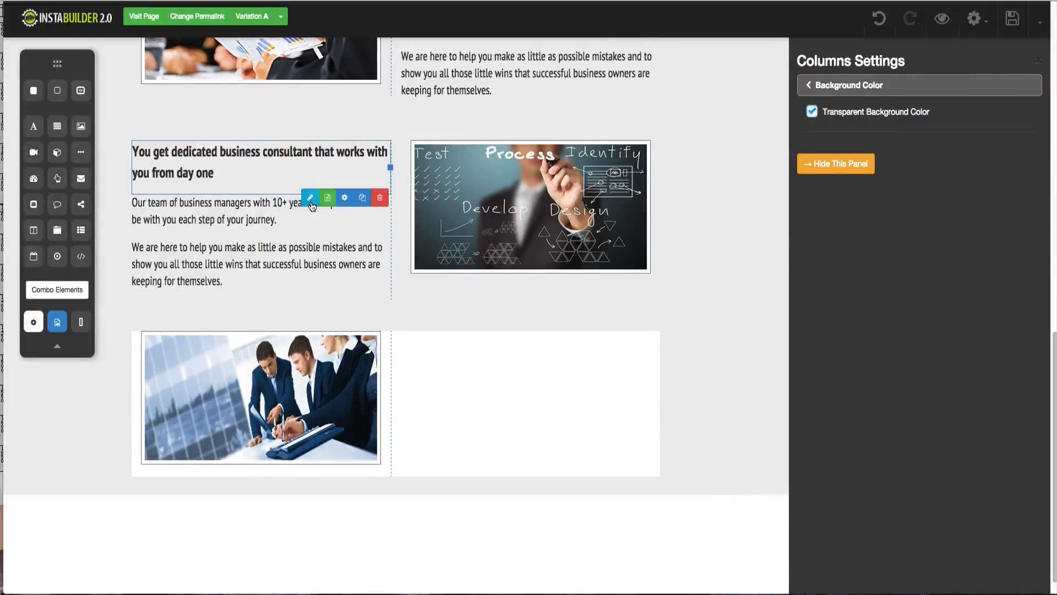
pyautogui.click(362, 198)
pyautogui.moveTo(243, 205); pyautogui.dragTo(424, 358)
pyautogui.moveTo(428, 350); pyautogui.dragTo(429, 352)
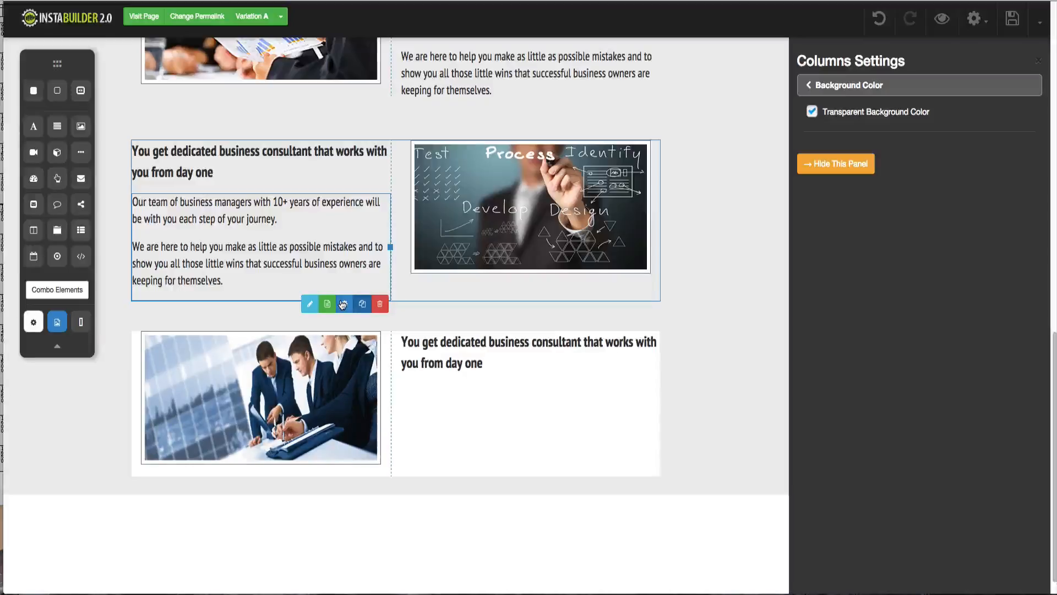
pyautogui.click(343, 304)
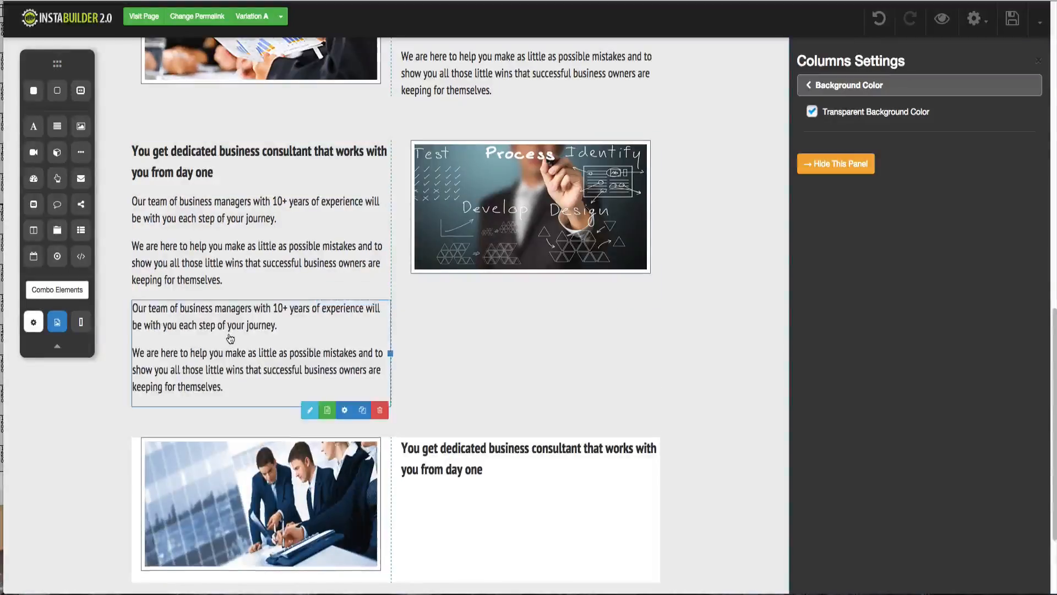
pyautogui.moveTo(234, 329); pyautogui.dragTo(457, 392)
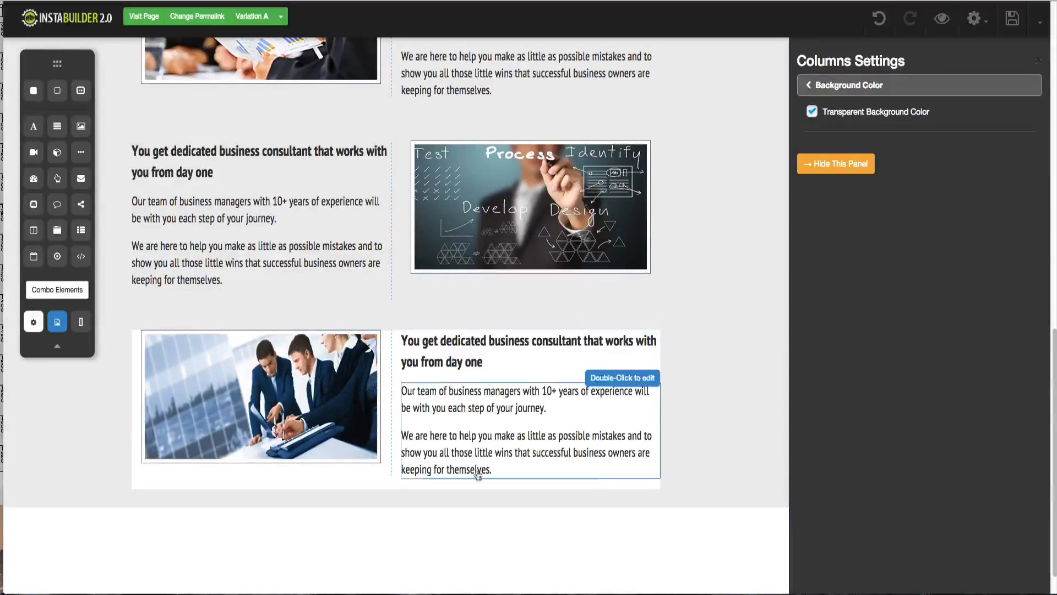
# - Make the third columns row's background color transparent and hide the settings panel
pyautogui.click(576, 503)
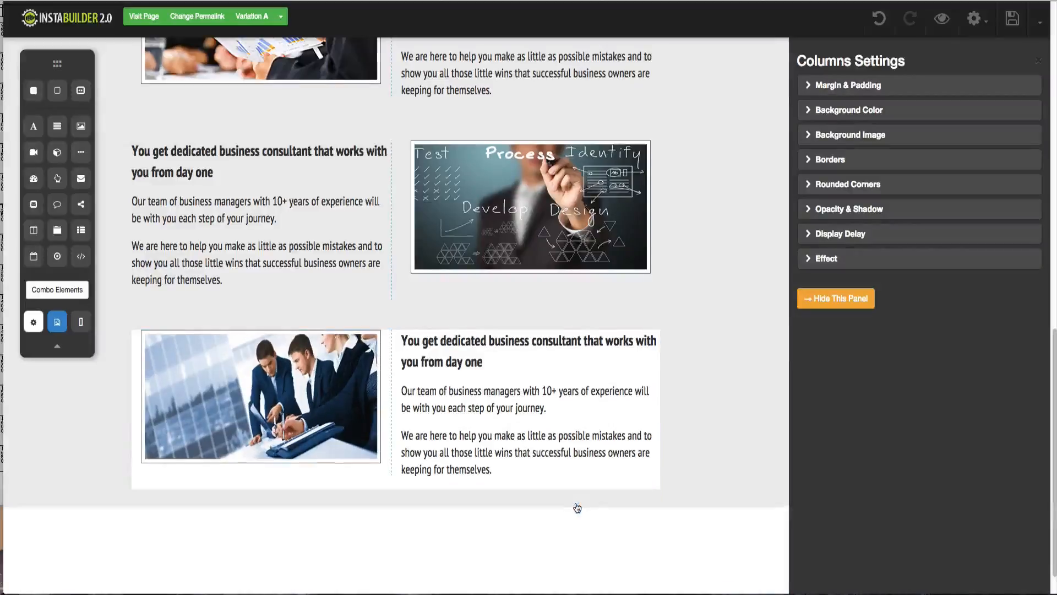
pyautogui.click(859, 107)
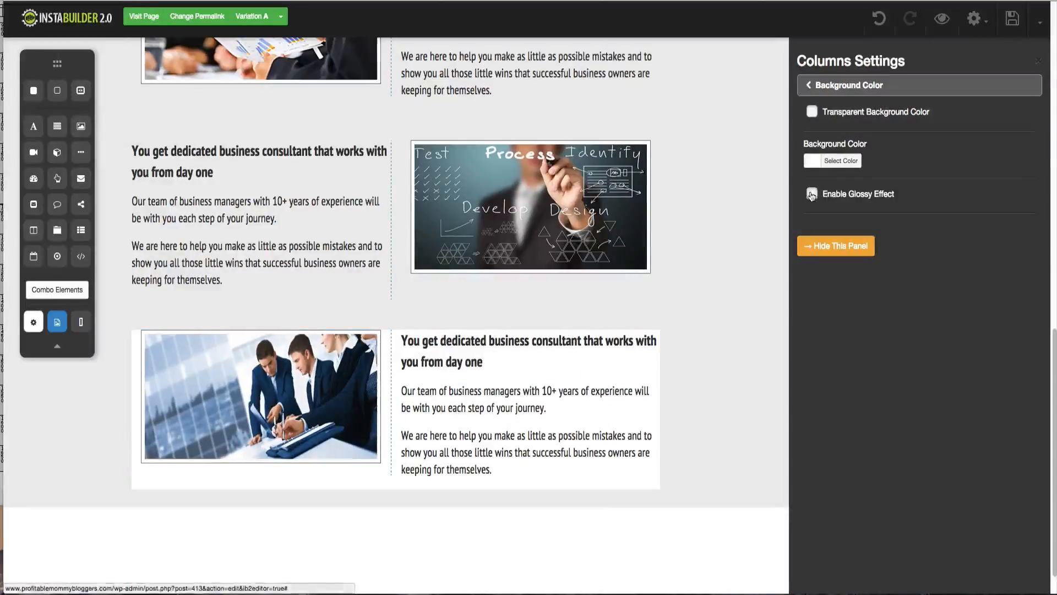
pyautogui.click(812, 113)
pyautogui.click(814, 165)
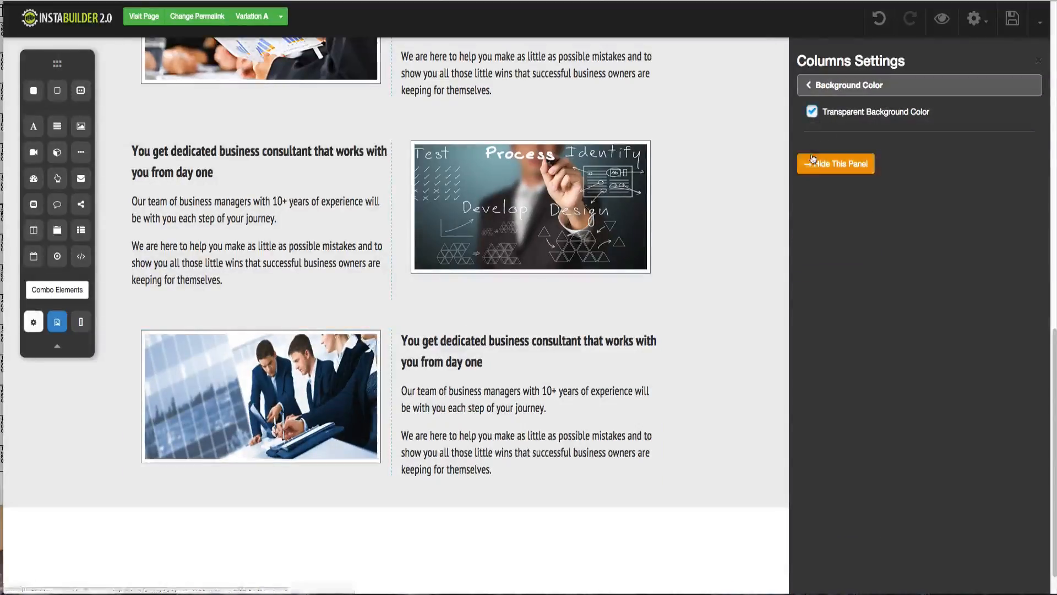
# - Save the page and preview it, checking the three image-and-text rows
pyautogui.scroll(2, 809, 175)
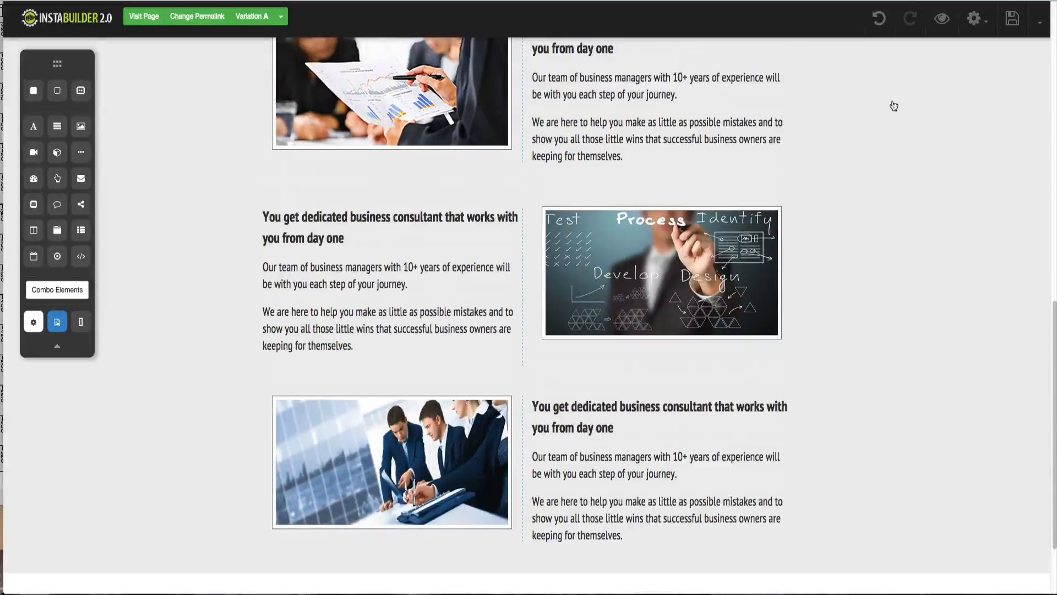
pyautogui.click(1005, 19)
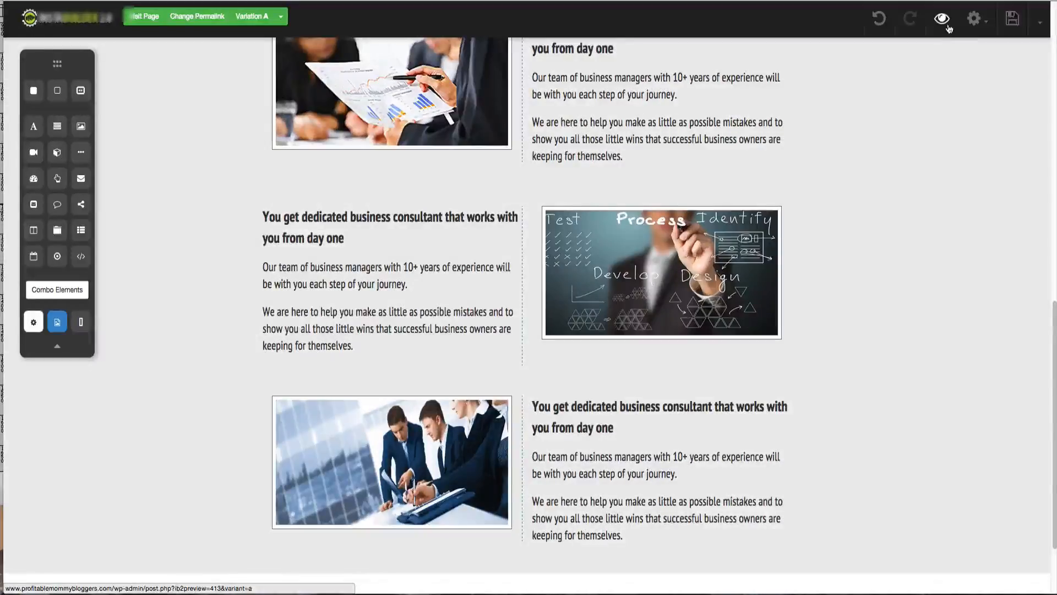
pyautogui.click(942, 19)
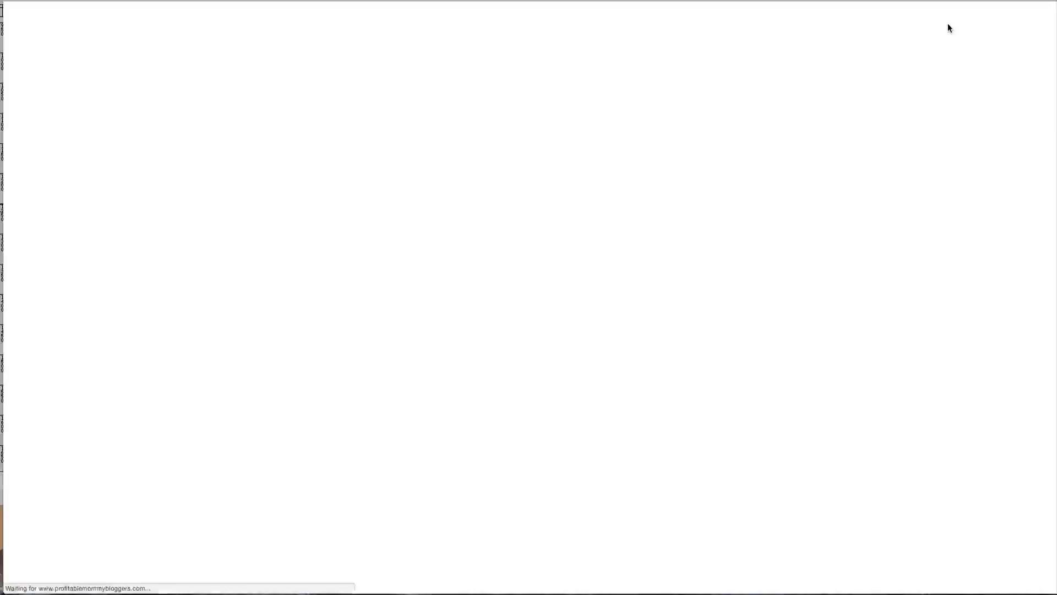
pyautogui.scroll(-10, 626, 204)
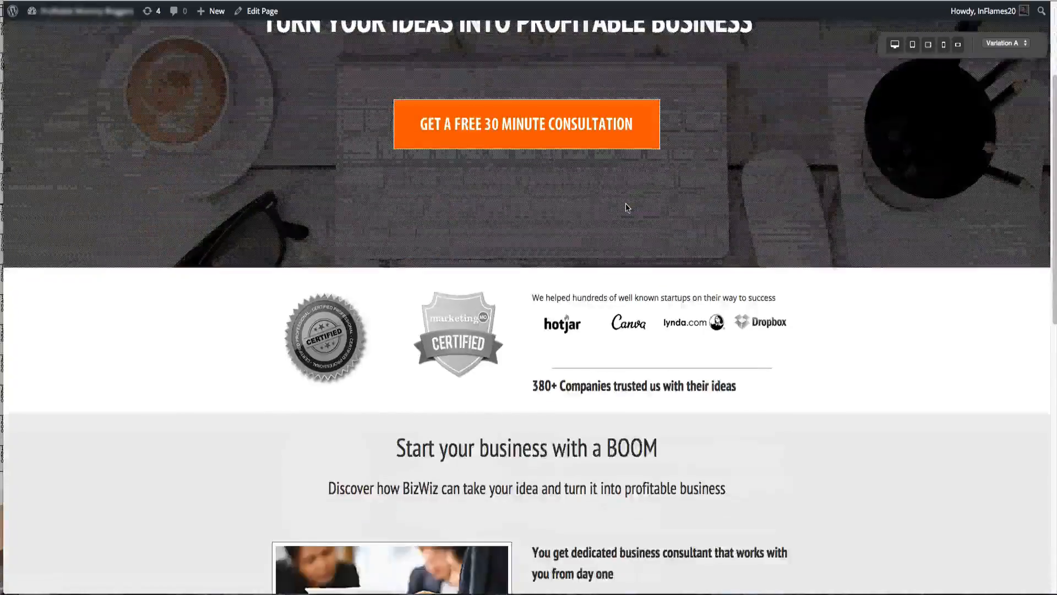
pyautogui.scroll(-2, 626, 204)
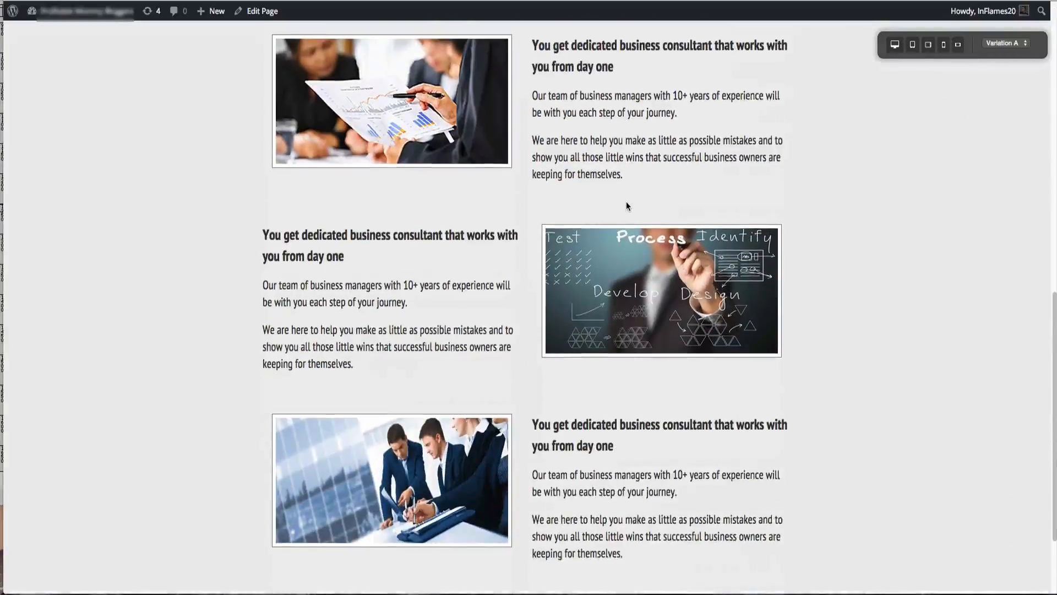
pyautogui.scroll(1, 626, 206)
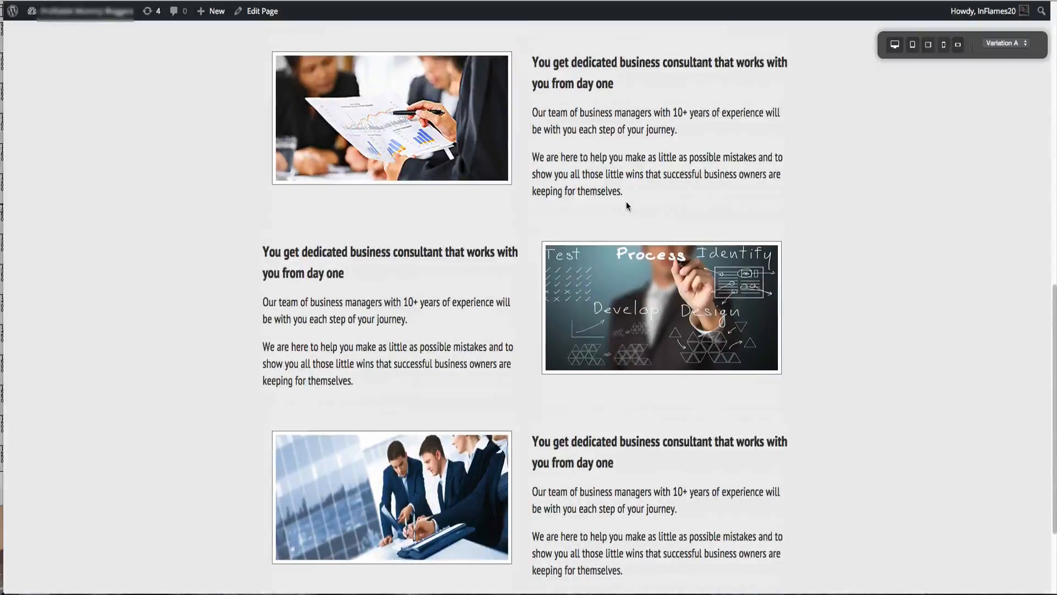
pyautogui.scroll(-1, 626, 206)
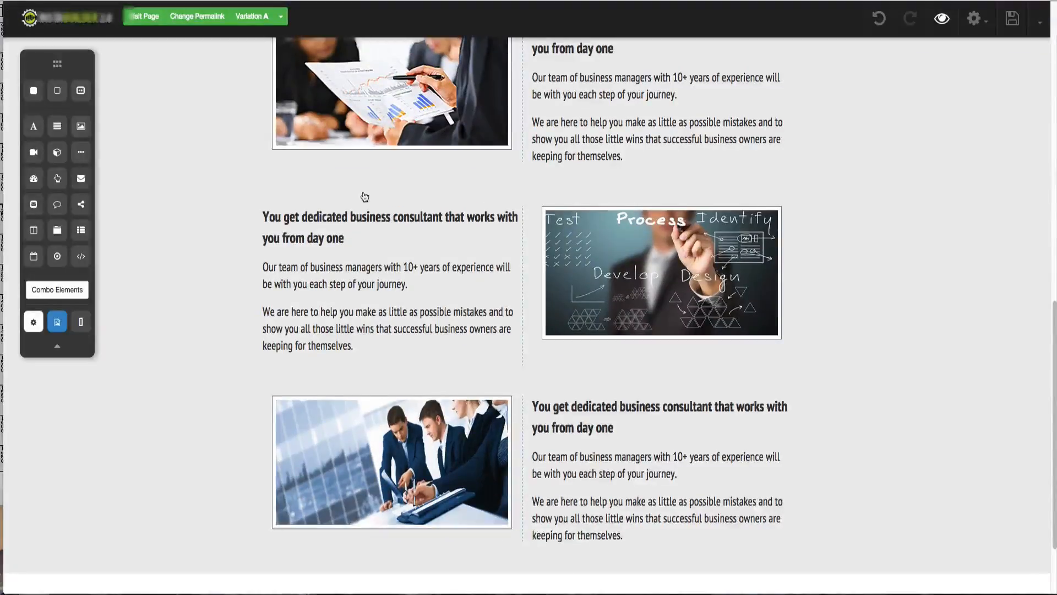
# - Align the first row's photo to the left and the second row's Process image to the right
pyautogui.click(367, 183)
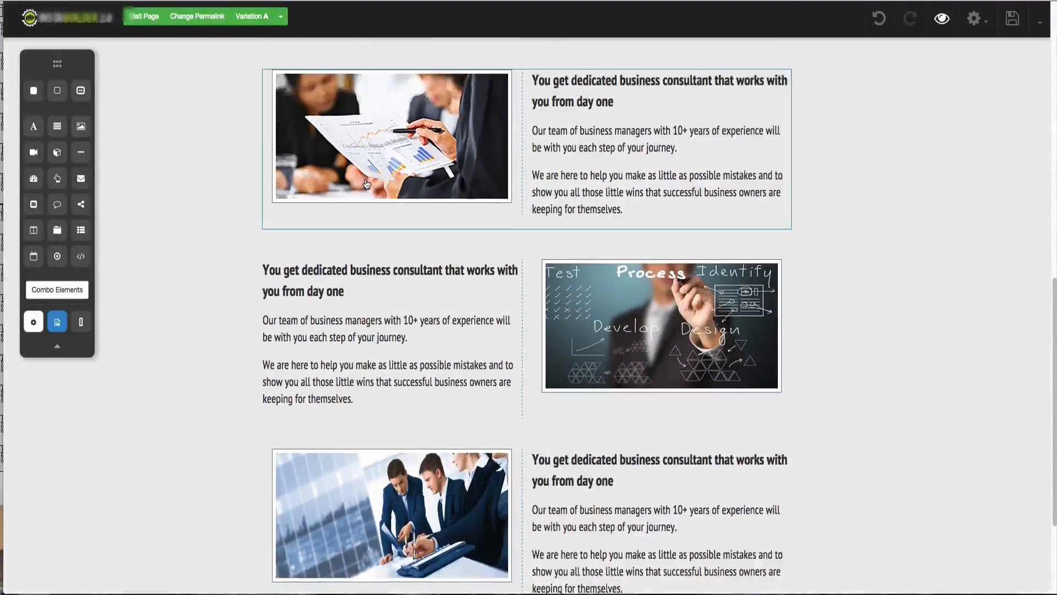
pyautogui.click(448, 218)
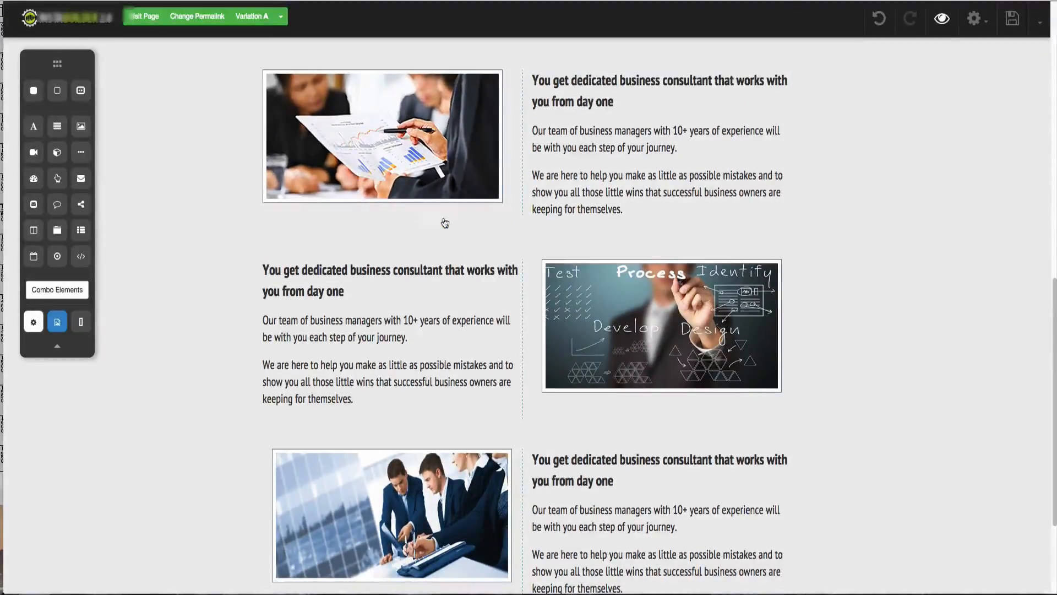
pyautogui.click(584, 361)
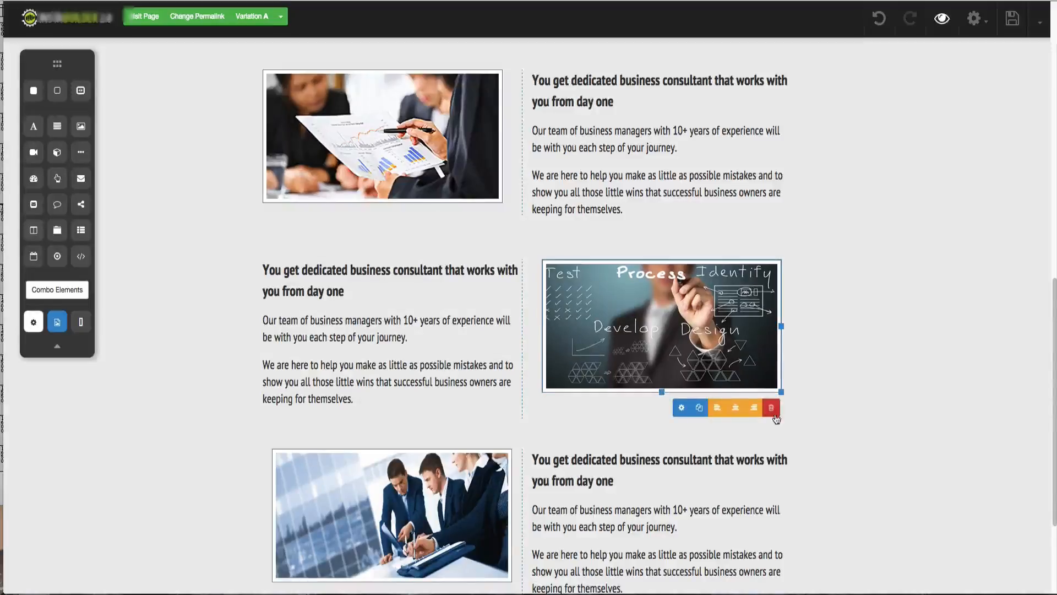
pyautogui.click(754, 414)
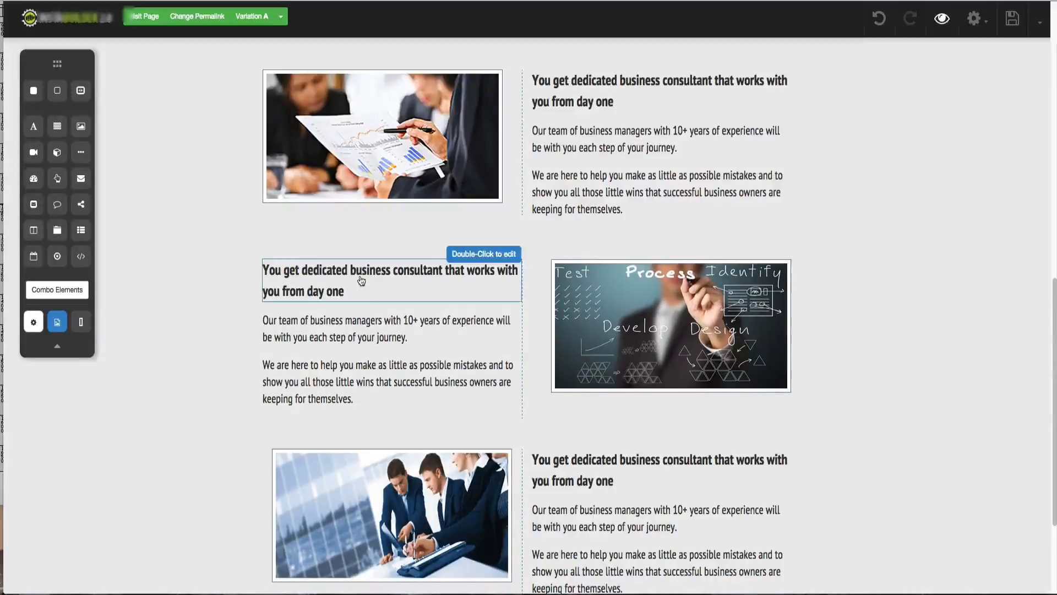
# - Align the third row's businessmen photo to the left of its column
pyautogui.click(358, 364)
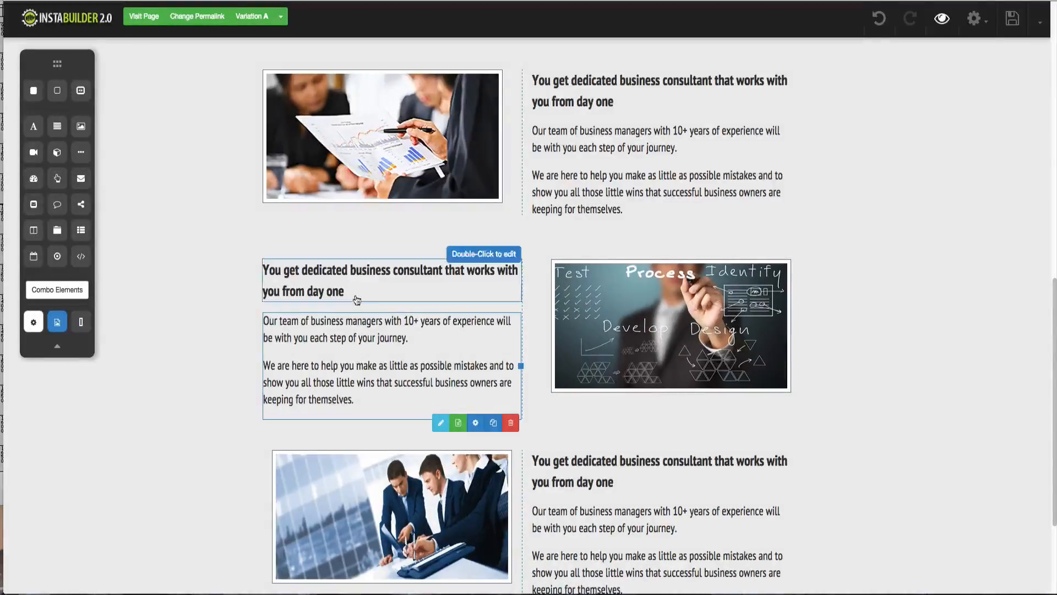
pyautogui.scroll(-1, 352, 468)
pyautogui.click(354, 473)
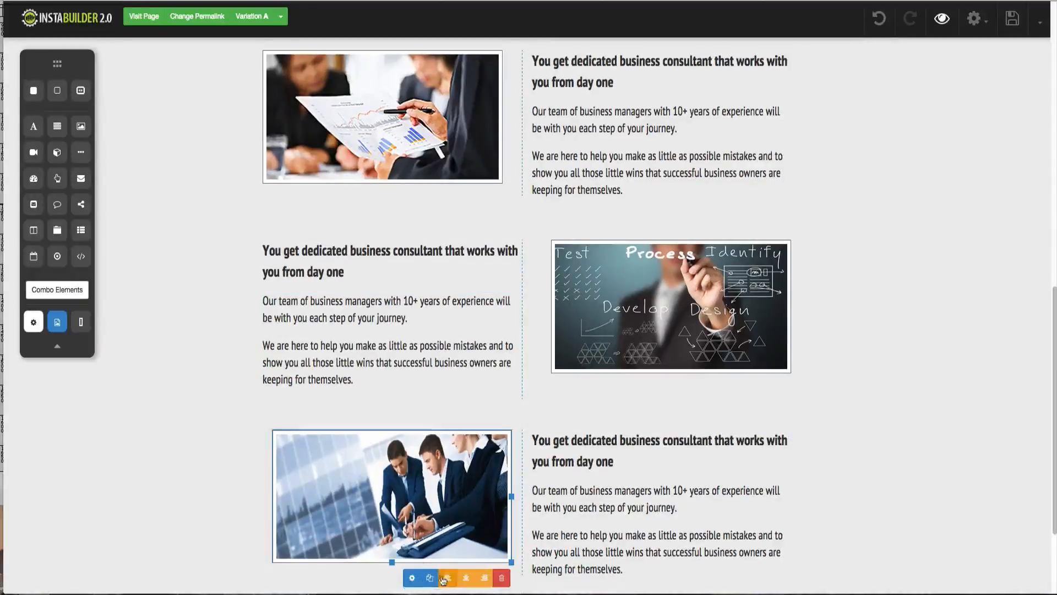
pyautogui.click(437, 576)
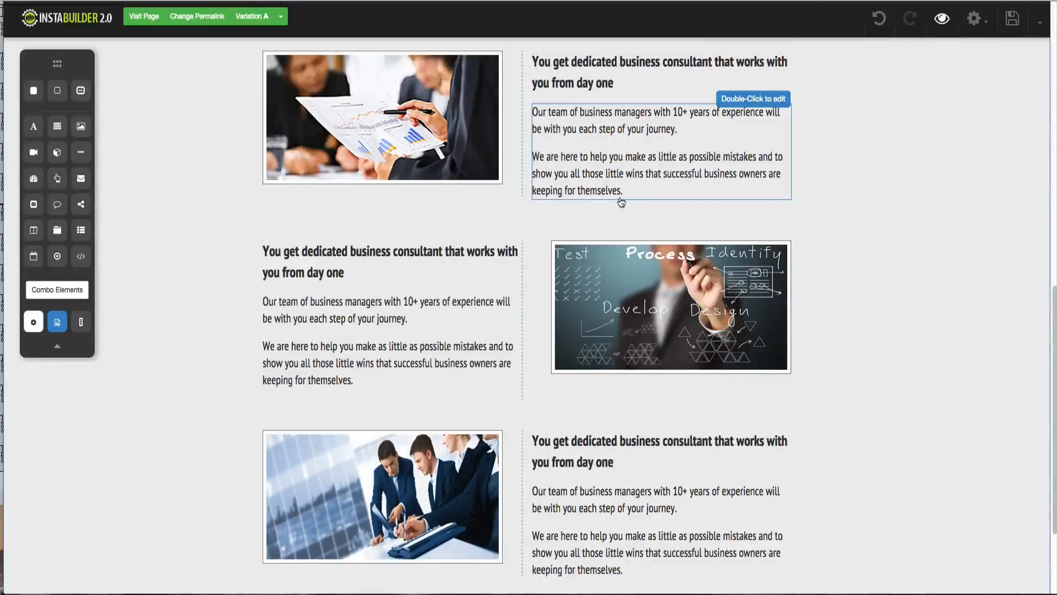
# - Try right alignment on the first row's opening body paragraph and return it to left alignment
pyautogui.click(644, 173)
pyautogui.doubleClick(644, 172)
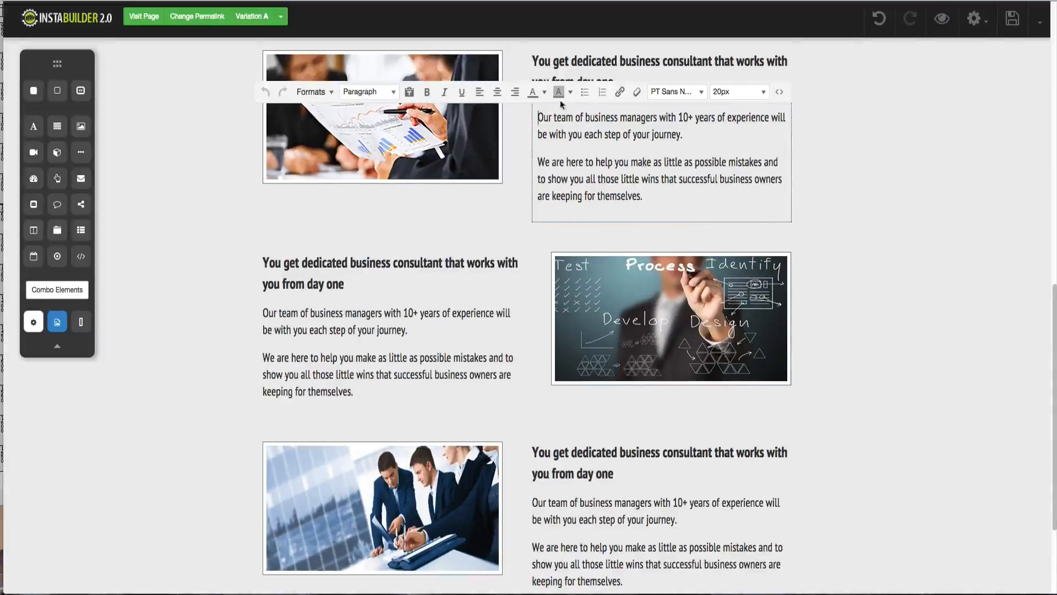
pyautogui.click(515, 92)
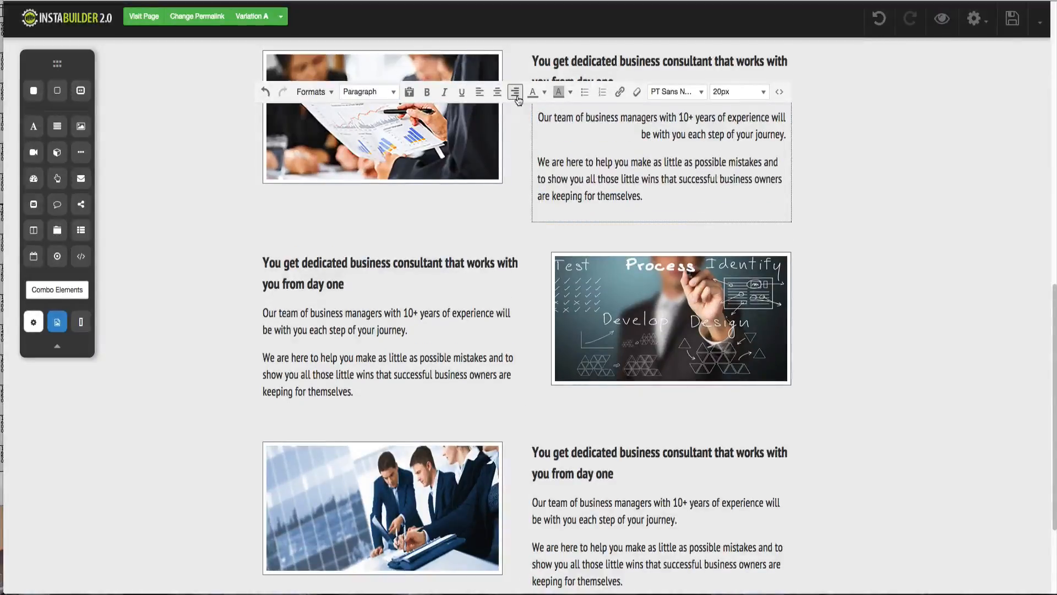
pyautogui.click(480, 93)
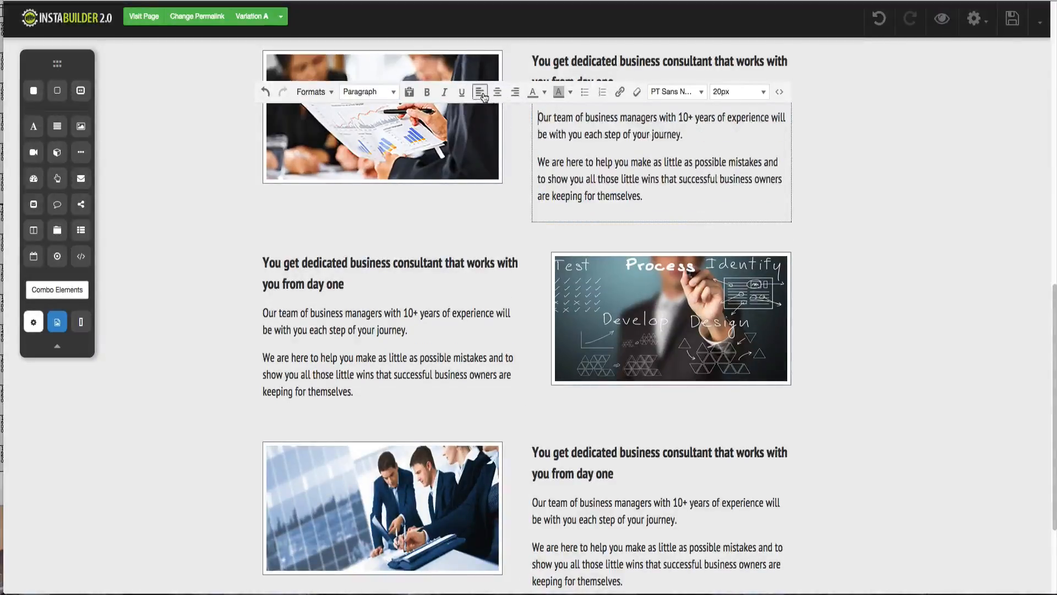
pyautogui.click(892, 227)
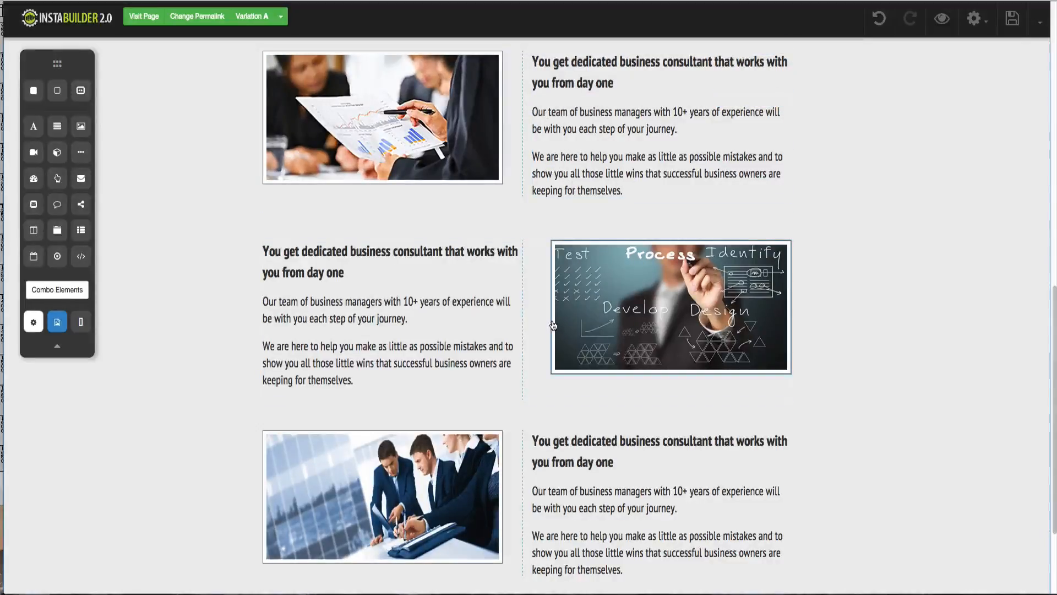
# - Review the three image-and-text rows against the design mockup and examine the mockup's client testimonials section
pyautogui.scroll(-3, 485, 295)
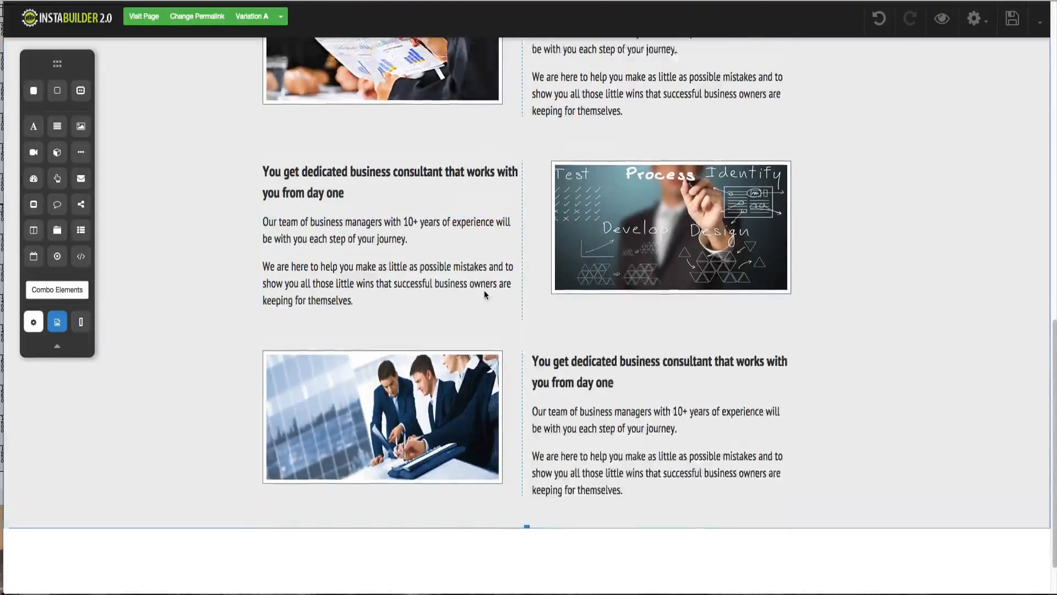
pyautogui.scroll(3, 485, 295)
pyautogui.scroll(5, 485, 295)
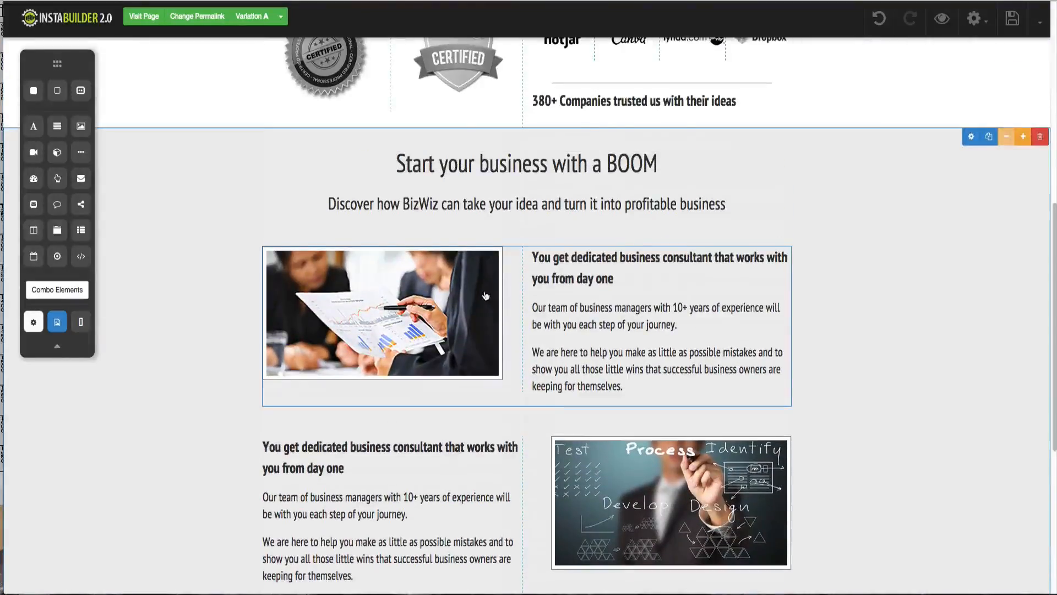
pyautogui.scroll(-6, 486, 295)
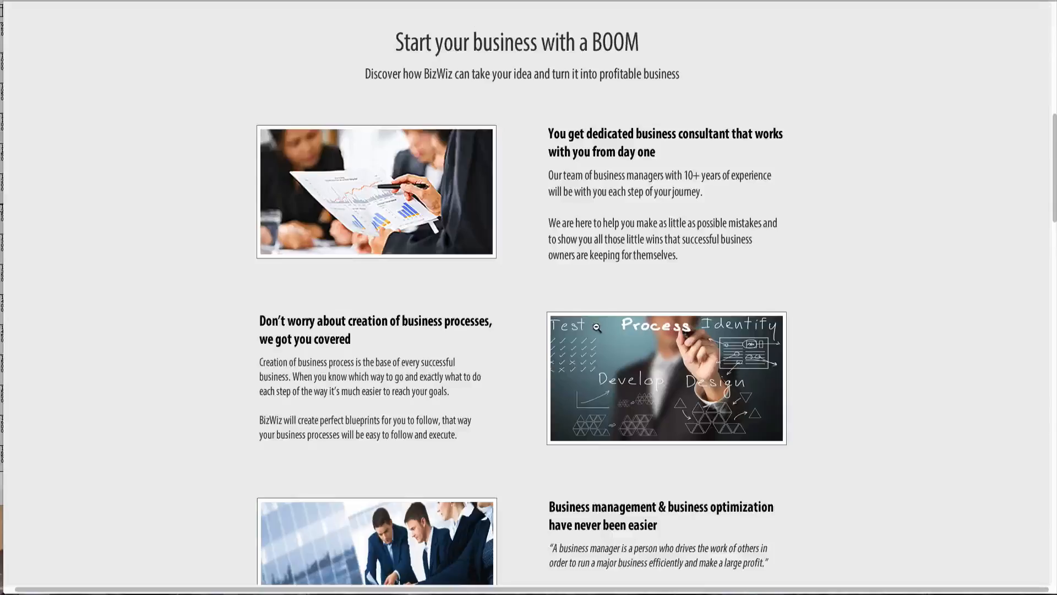
pyautogui.scroll(-10, 597, 327)
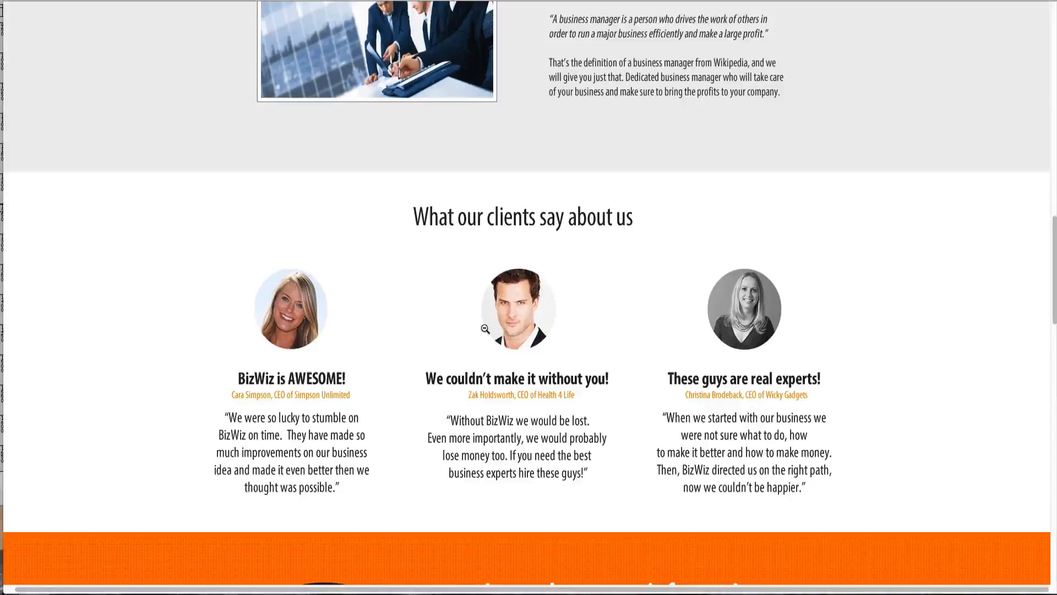
pyautogui.scroll(-1, 755, 7)
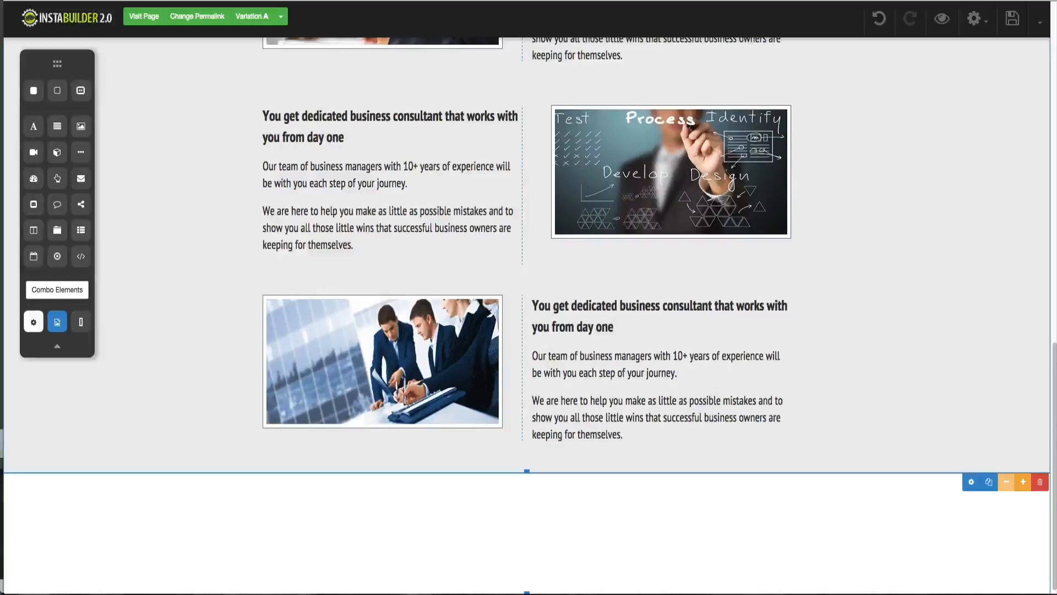
pyautogui.scroll(2, 548, 128)
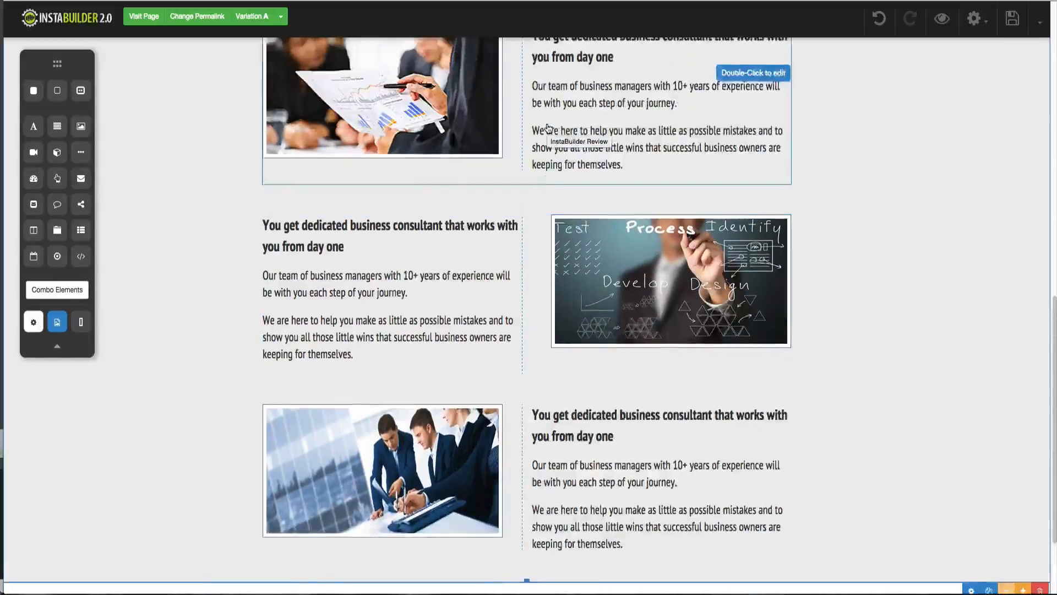
pyautogui.scroll(-2, 548, 129)
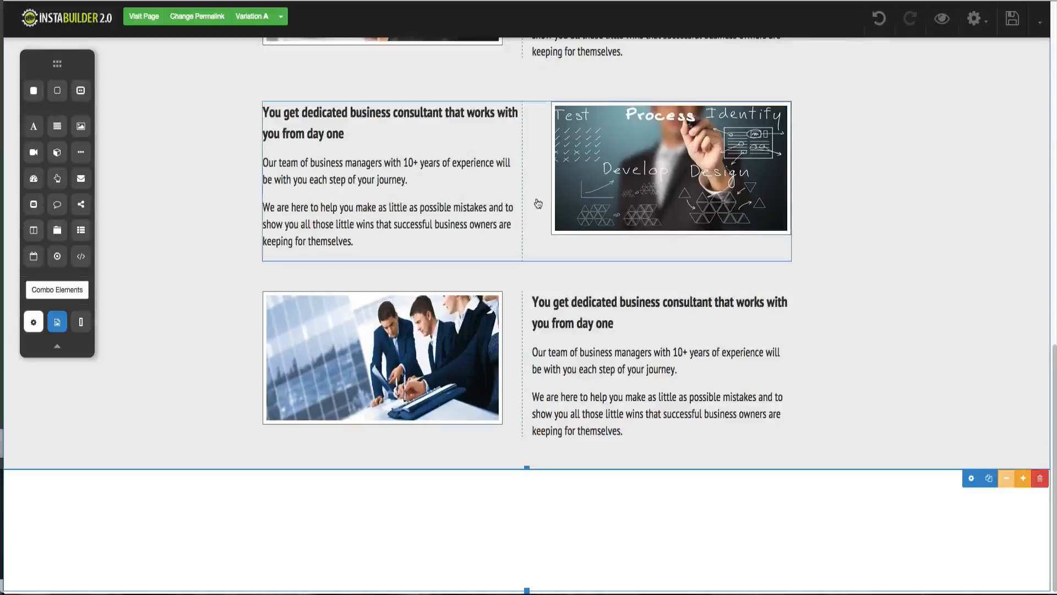
pyautogui.scroll(5, 517, 176)
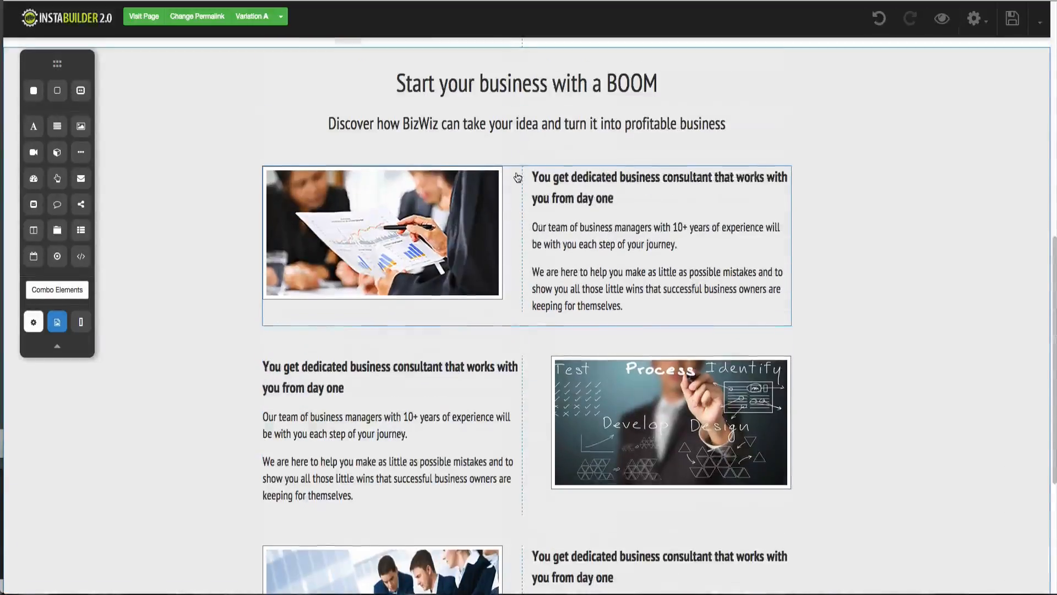
# - Duplicate the "Start your business with a BOOM" heading and move the copy into the empty white section below the benefit rows
pyautogui.click(554, 75)
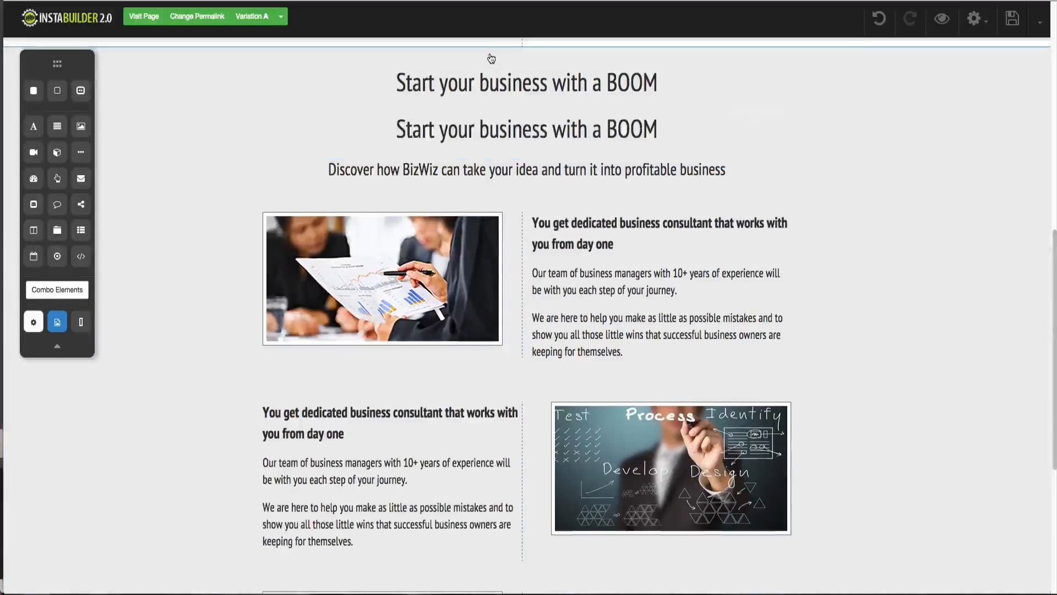
pyautogui.scroll(-2, 593, 145)
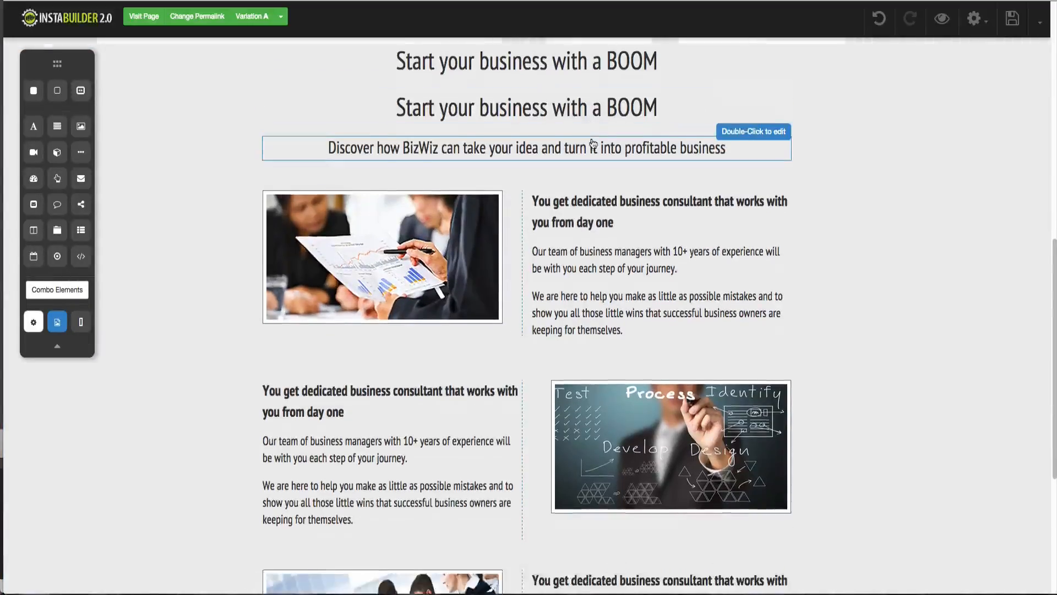
pyautogui.moveTo(557, 89); pyautogui.dragTo(583, 489)
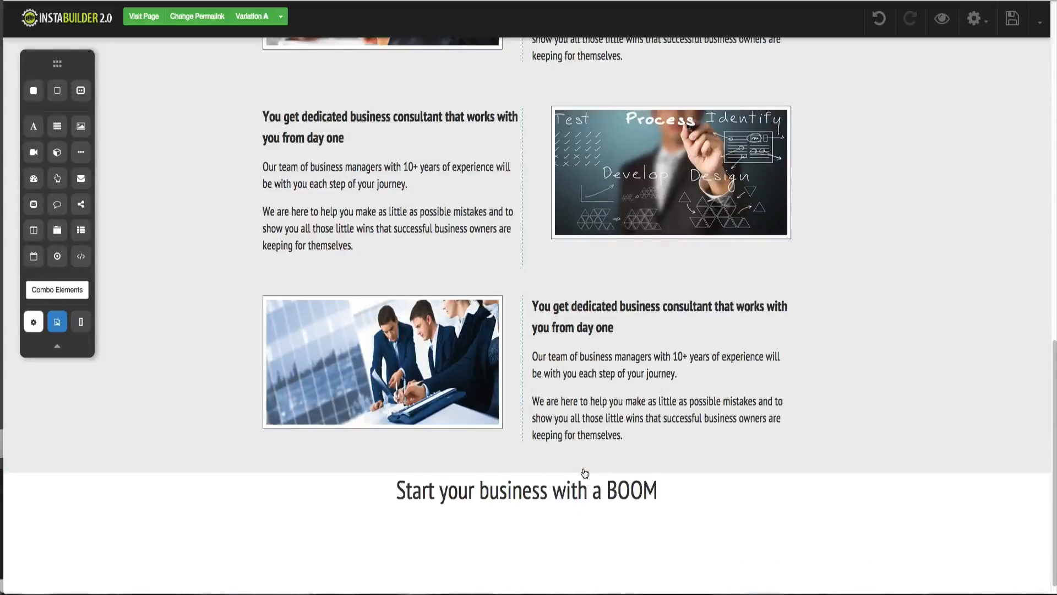
# - Switch to Adobe Fireworks and copy the "What our clients say about us" heading text from the mockup
pyautogui.hotkey('ctrl', 'Up')
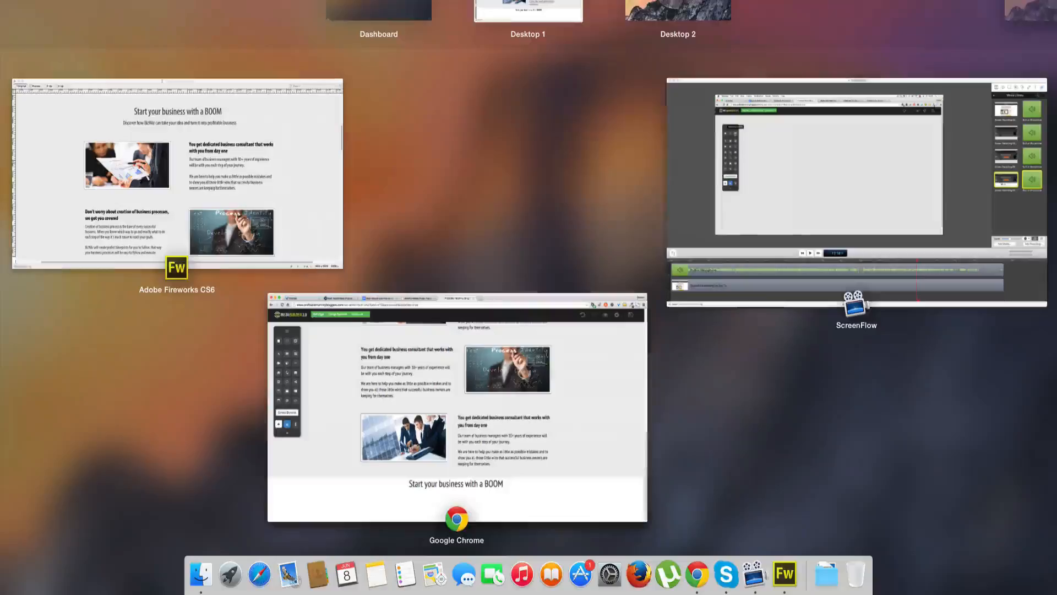
pyautogui.click(260, 216)
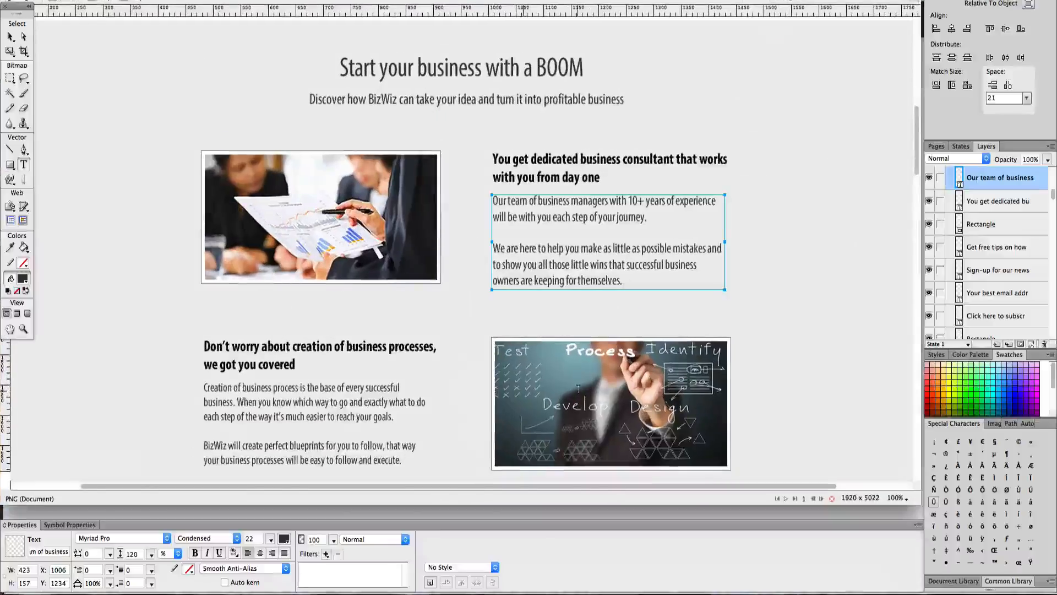
pyautogui.scroll(-10, 578, 391)
pyautogui.scroll(-14, 577, 391)
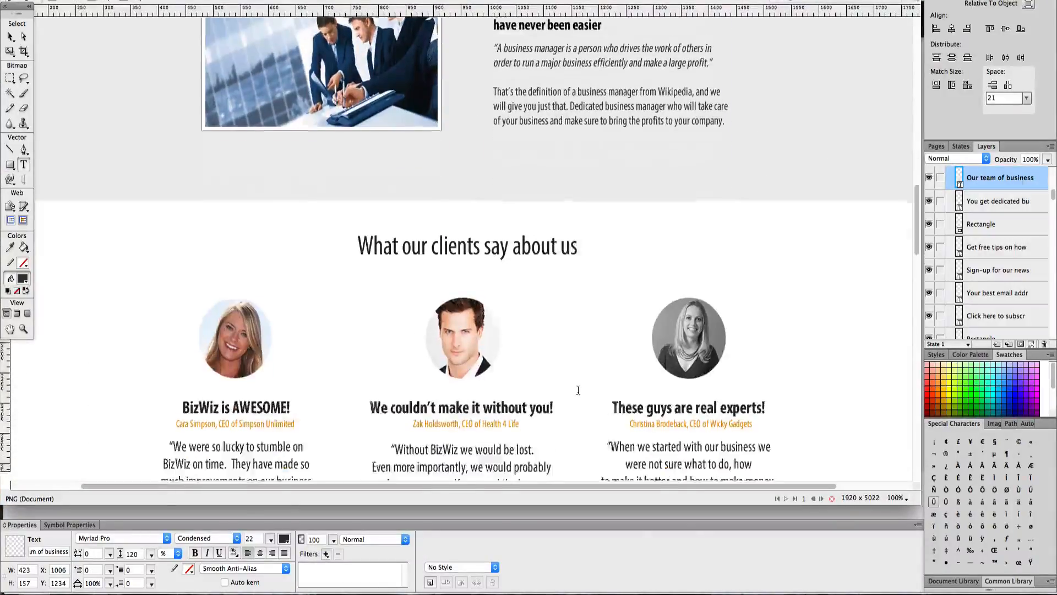
pyautogui.click(458, 184)
pyautogui.doubleClick(458, 183)
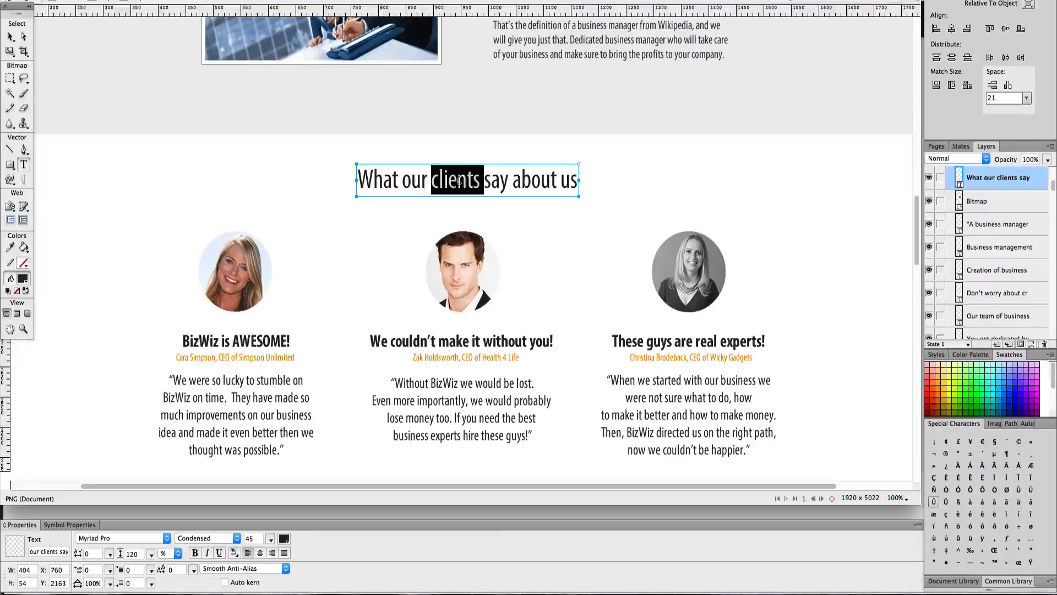
pyautogui.tripleClick(459, 182)
pyautogui.hotkey('ctrl', 'c')
# - Return to the page builder in Google Chrome and replace the duplicated heading's text with "What our clients say about us"
pyautogui.hotkey('ctrl', 'Up')
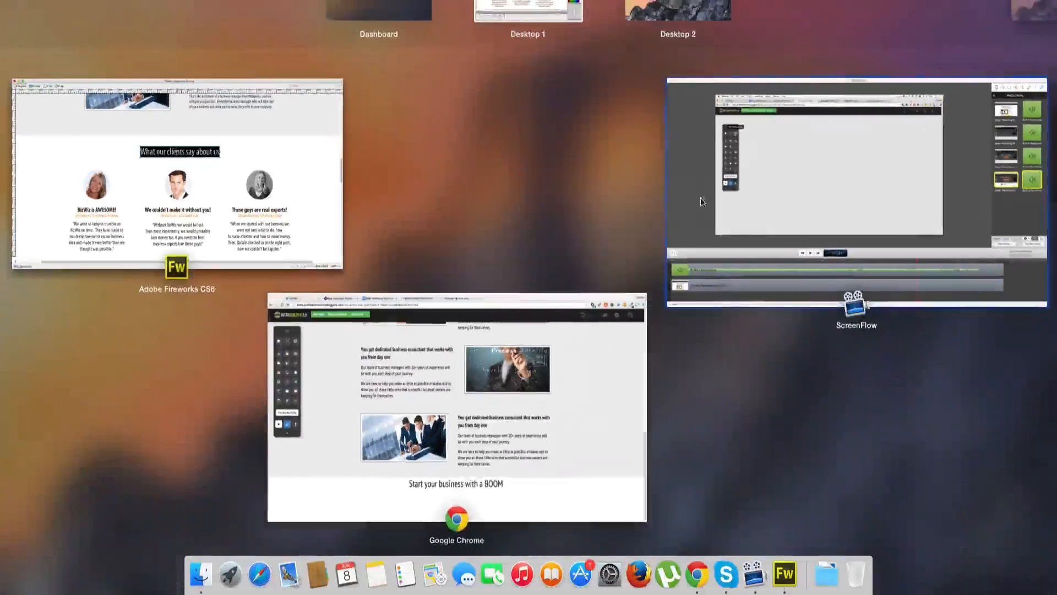
pyautogui.click(538, 401)
pyautogui.doubleClick(532, 491)
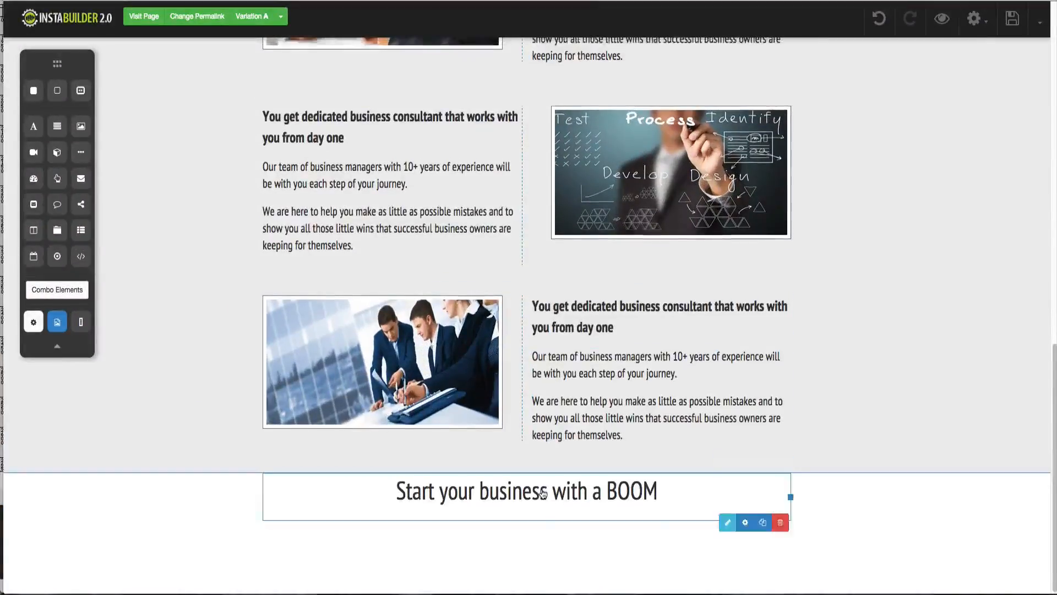
pyautogui.hotkey('ctrl', 'a')
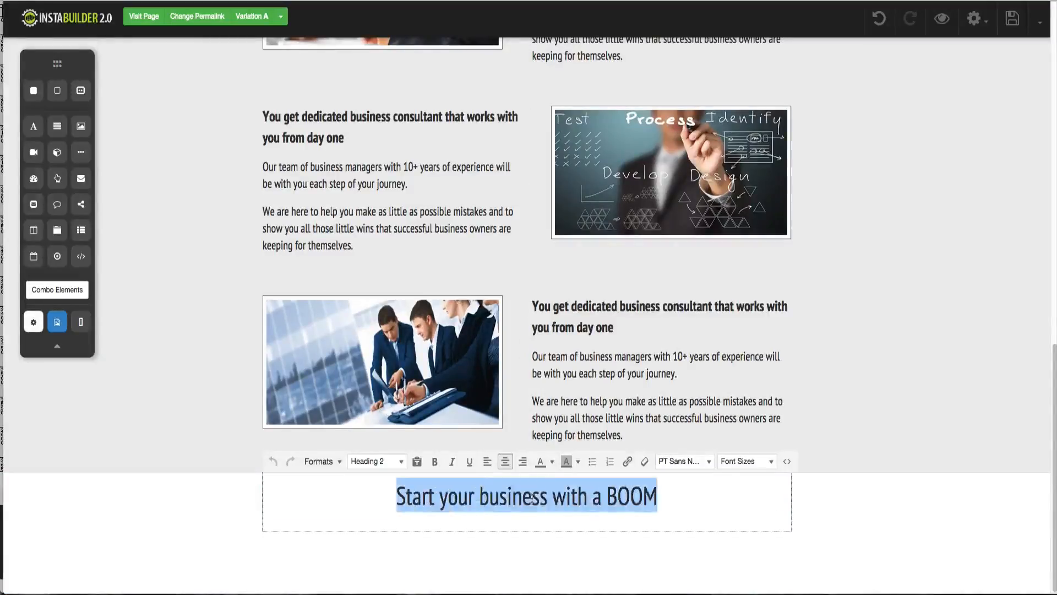
pyautogui.hotkey('ctrl', 'v')
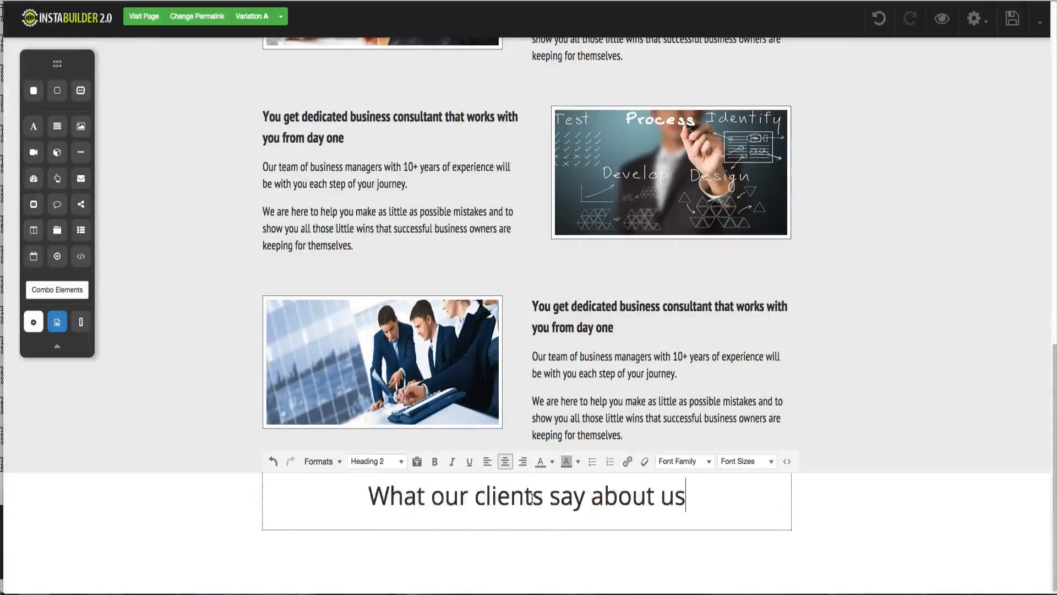
pyautogui.click(824, 497)
# - Set the clients section's top margin to 0 px and its top and bottom padding to 50 px, and hide the settings panel
pyautogui.scroll(-1, 807, 488)
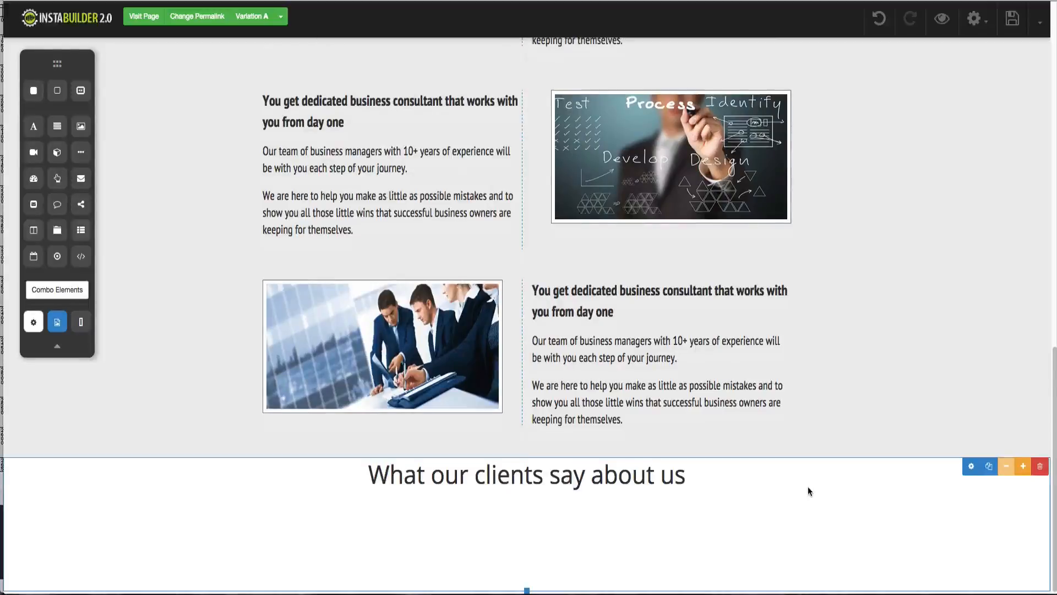
pyautogui.scroll(-1, 959, 496)
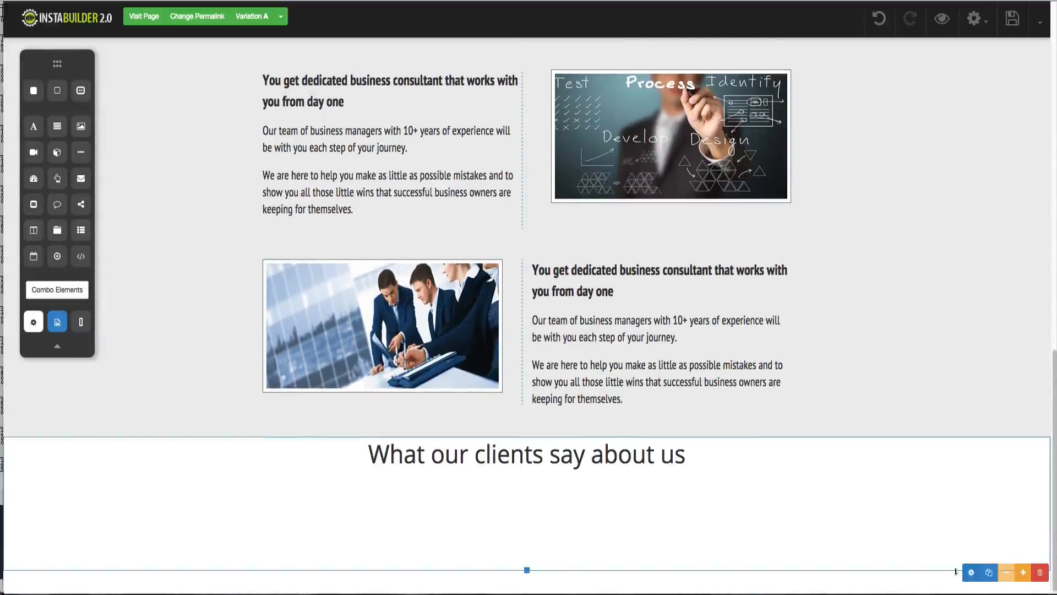
pyautogui.click(971, 573)
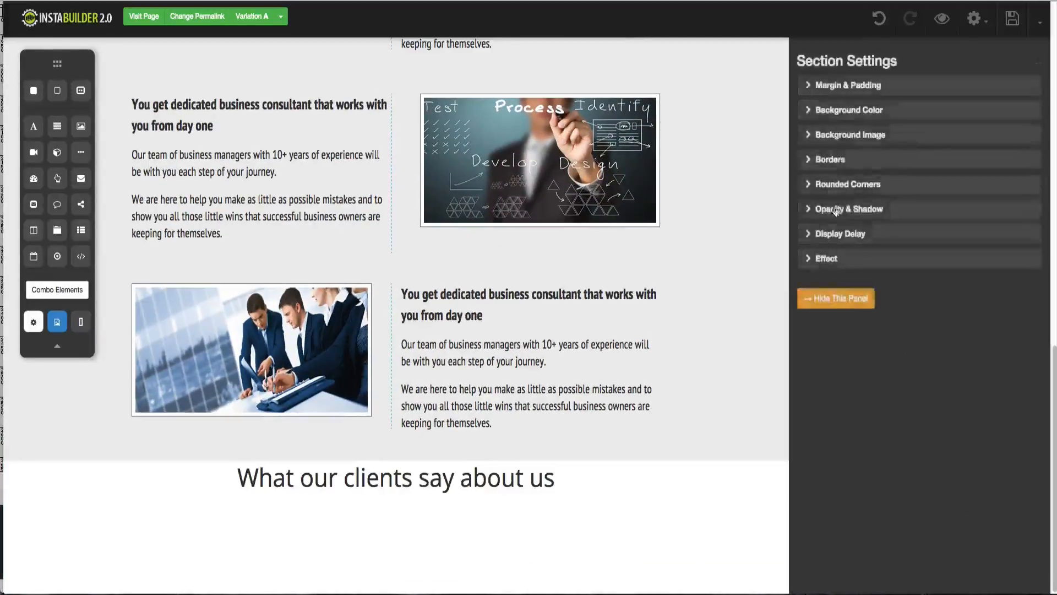
pyautogui.click(823, 88)
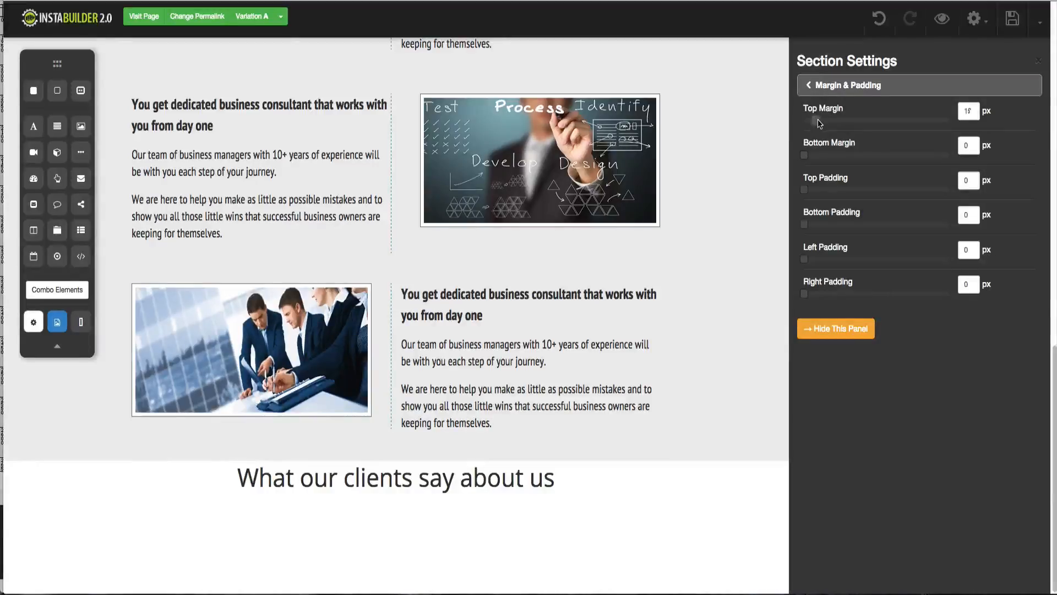
pyautogui.moveTo(806, 121); pyautogui.dragTo(843, 124)
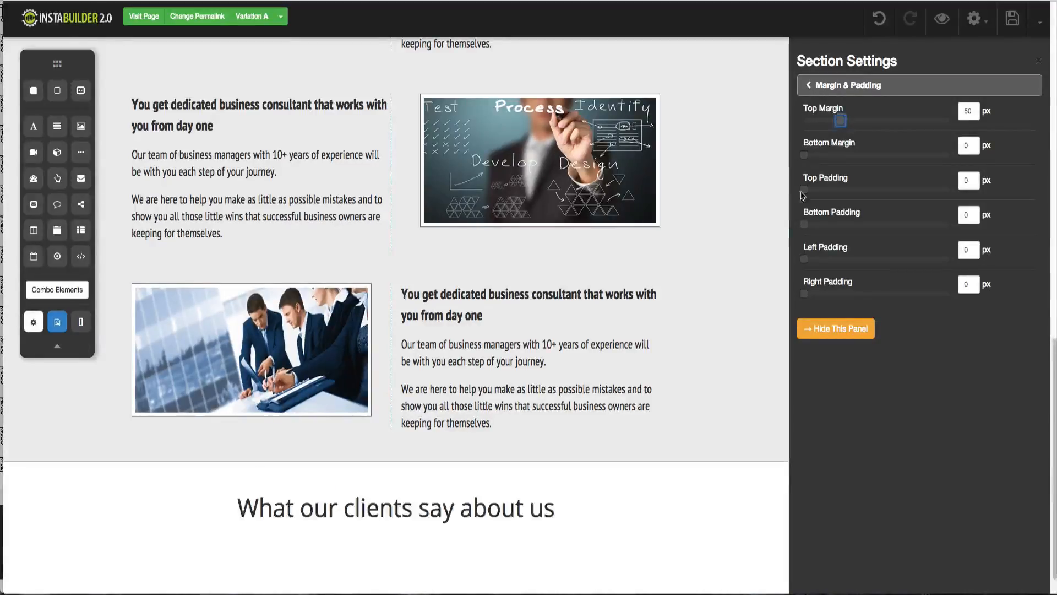
pyautogui.moveTo(841, 121); pyautogui.dragTo(805, 121)
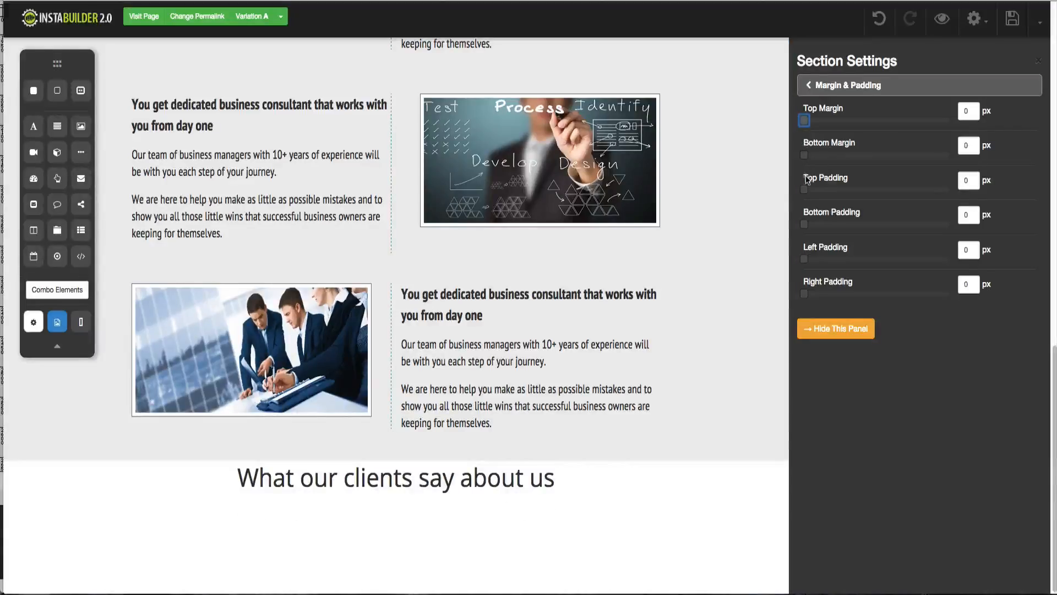
pyautogui.moveTo(804, 189); pyautogui.dragTo(840, 189)
pyautogui.moveTo(804, 224); pyautogui.dragTo(846, 231)
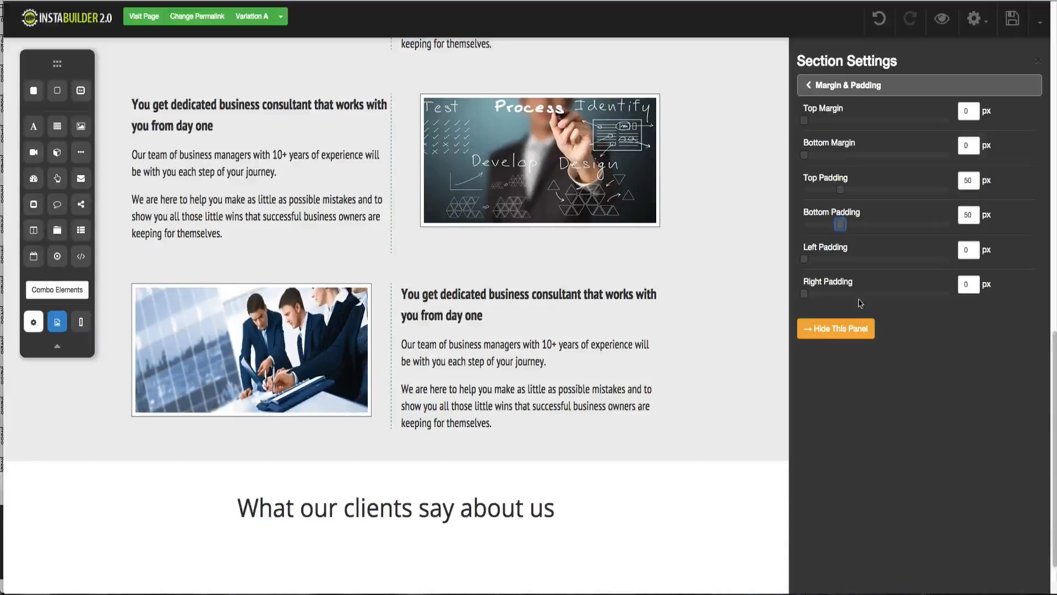
pyautogui.click(853, 330)
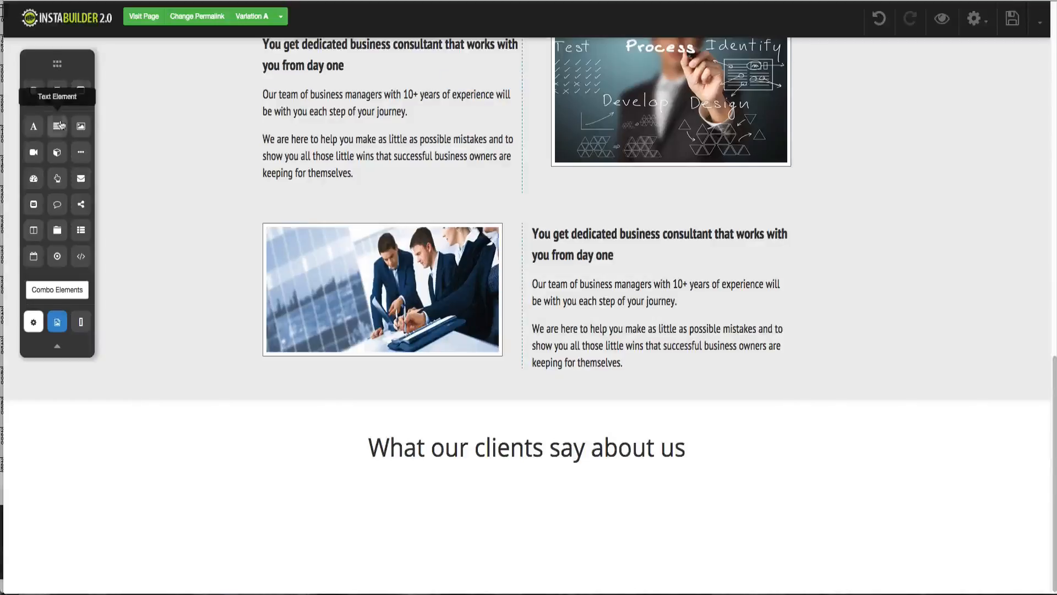
# - Insert a columns element below the "What our clients say about us" heading and expand it to three columns
pyautogui.moveTo(32, 240); pyautogui.dragTo(387, 498)
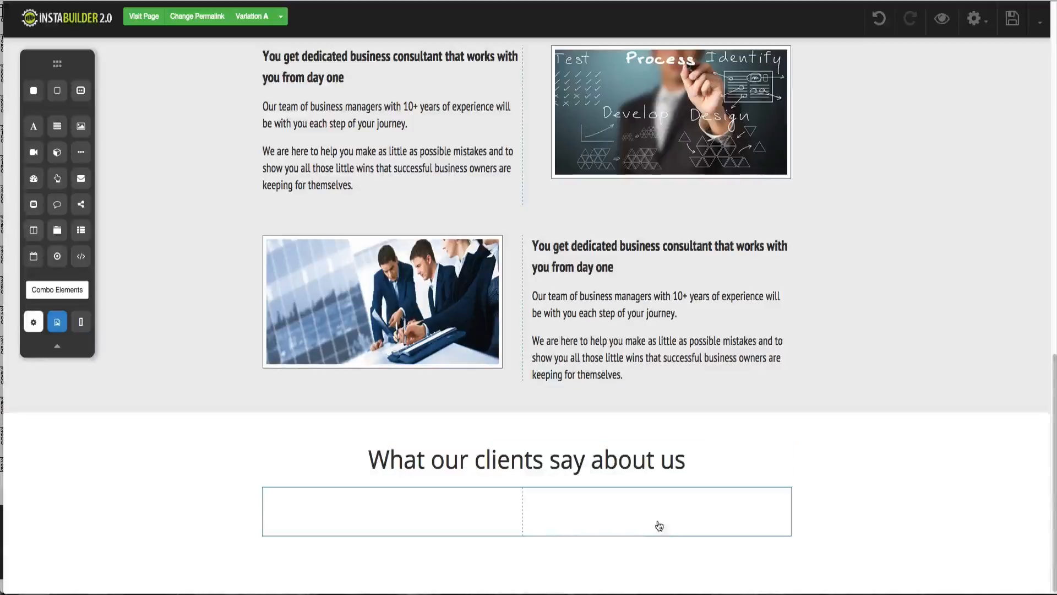
pyautogui.click(650, 517)
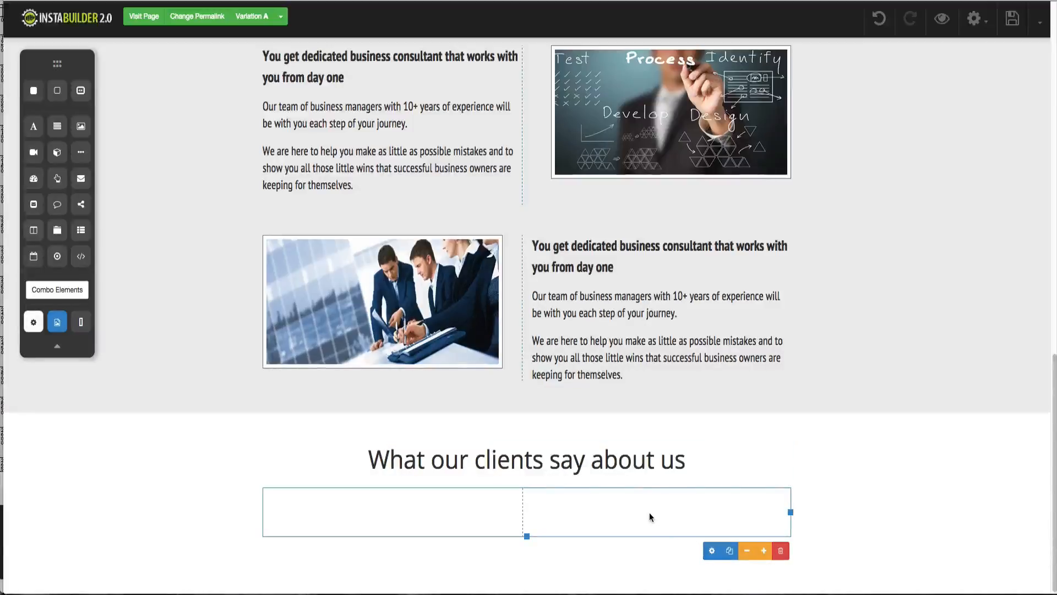
pyautogui.click(764, 550)
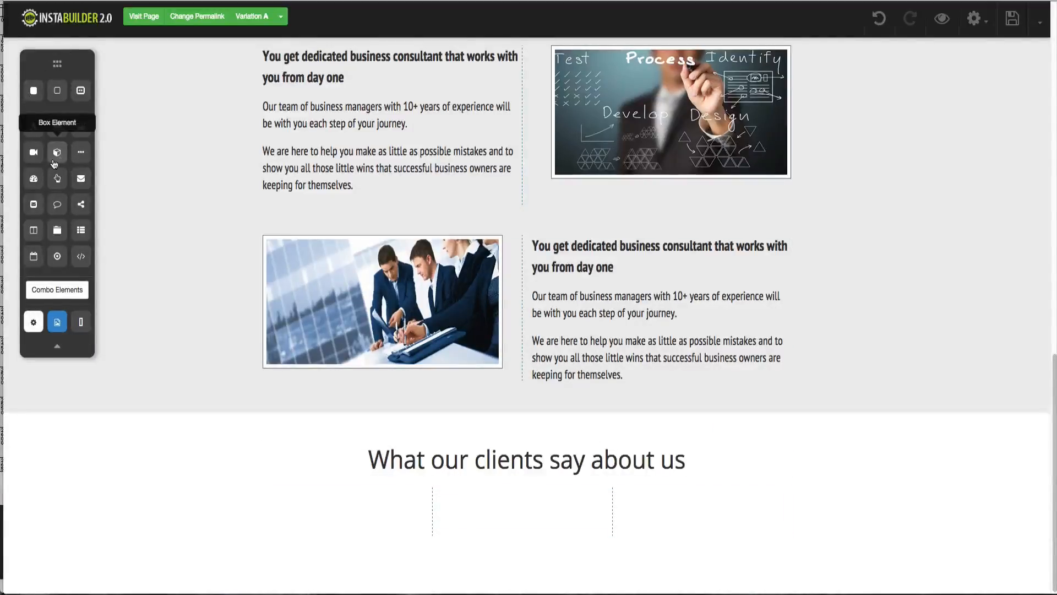
# - Add an image placeholder to each of the three columns in the clients section
pyautogui.moveTo(78, 138); pyautogui.dragTo(389, 497)
pyautogui.moveTo(91, 126); pyautogui.dragTo(502, 510)
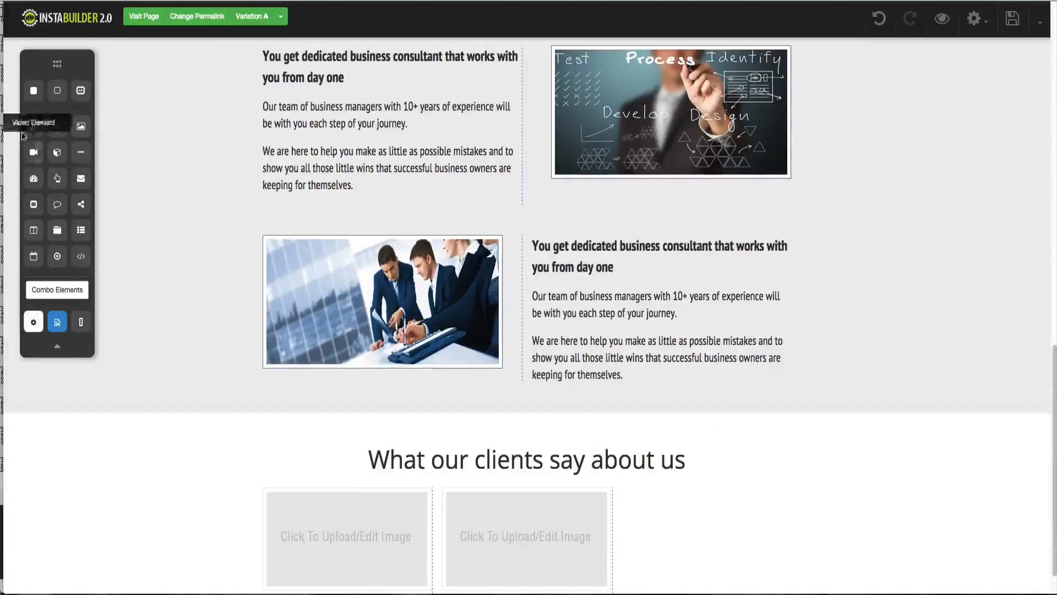
pyautogui.moveTo(277, 228); pyautogui.dragTo(675, 512)
pyautogui.scroll(-1, 676, 512)
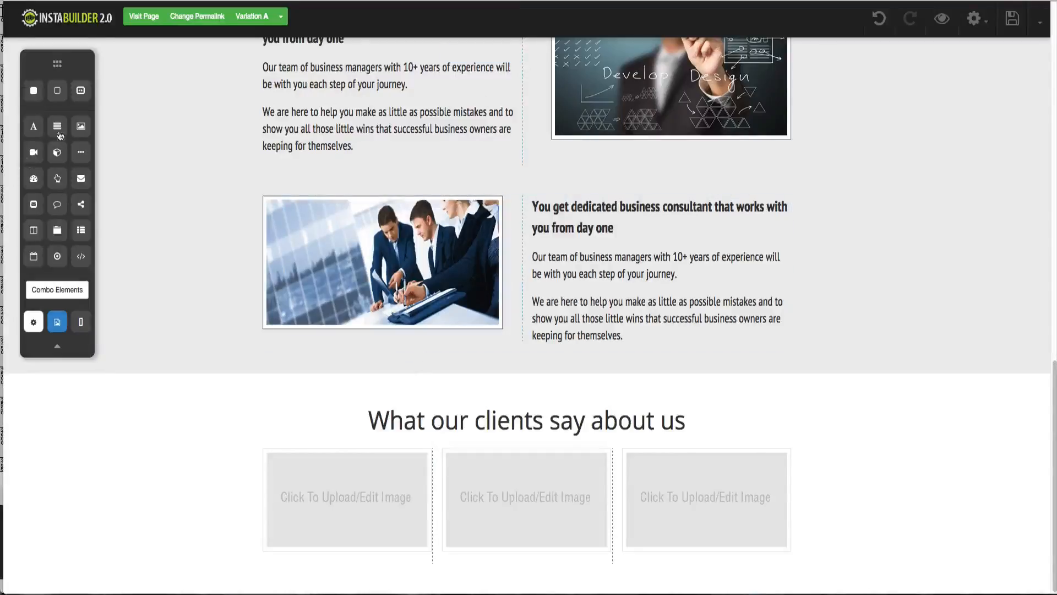
# - Add three text elements stacked beneath the first column's image placeholder
pyautogui.moveTo(61, 130); pyautogui.dragTo(338, 553)
pyautogui.scroll(-1, 322, 562)
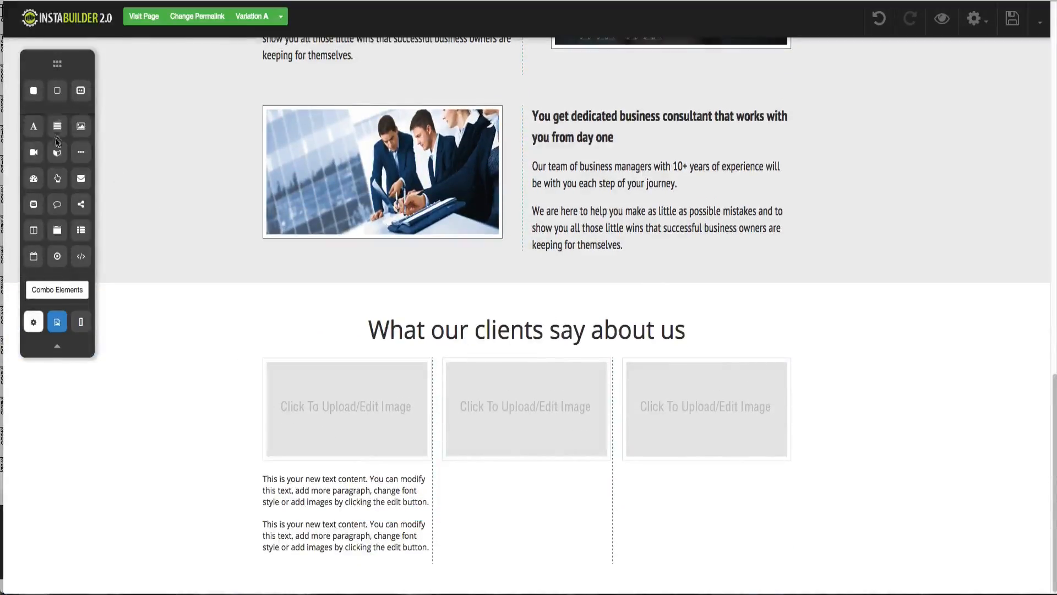
pyautogui.moveTo(57, 126); pyautogui.dragTo(326, 574)
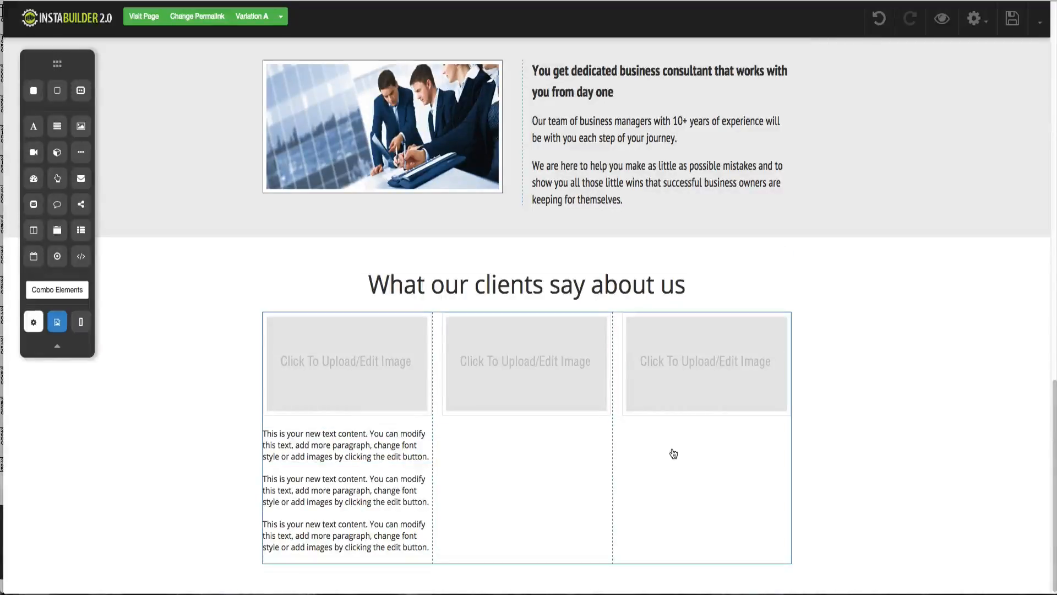
# - Set the first column's image to the round color portrait of the blonde woman from the media library
pyautogui.click(334, 381)
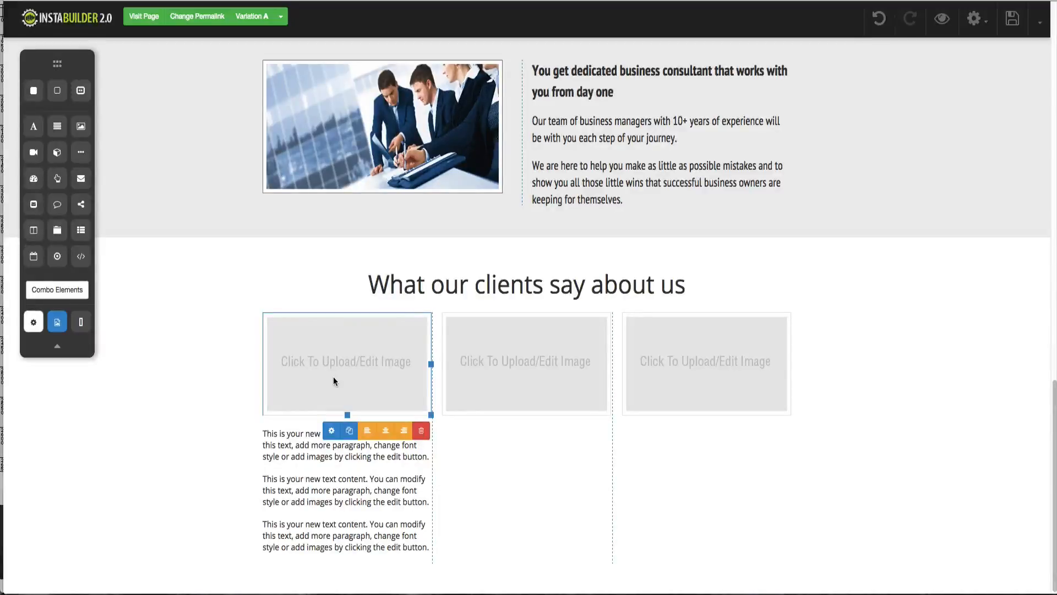
pyautogui.click(334, 431)
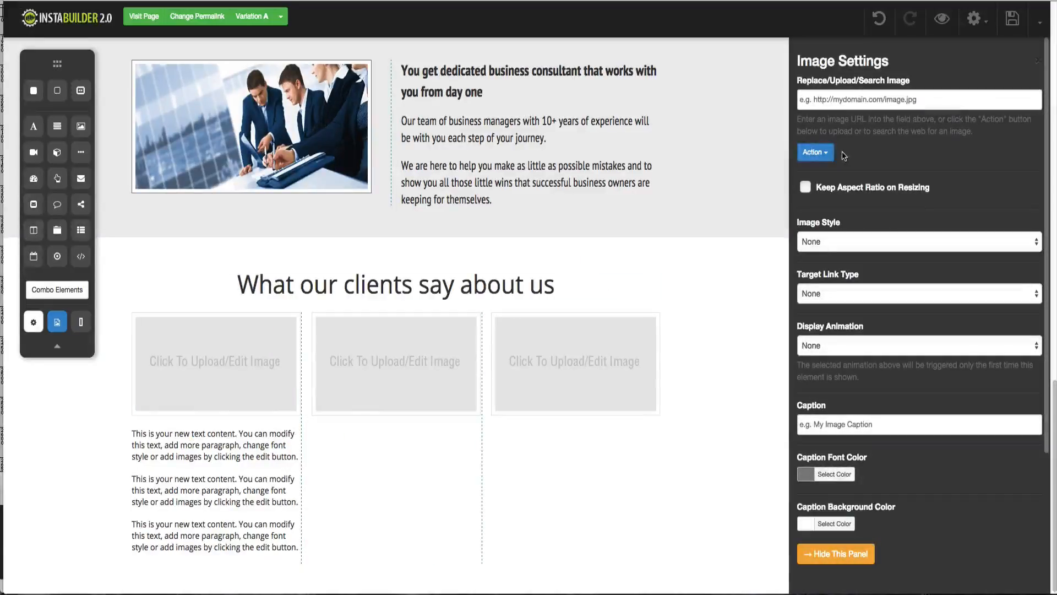
pyautogui.click(815, 152)
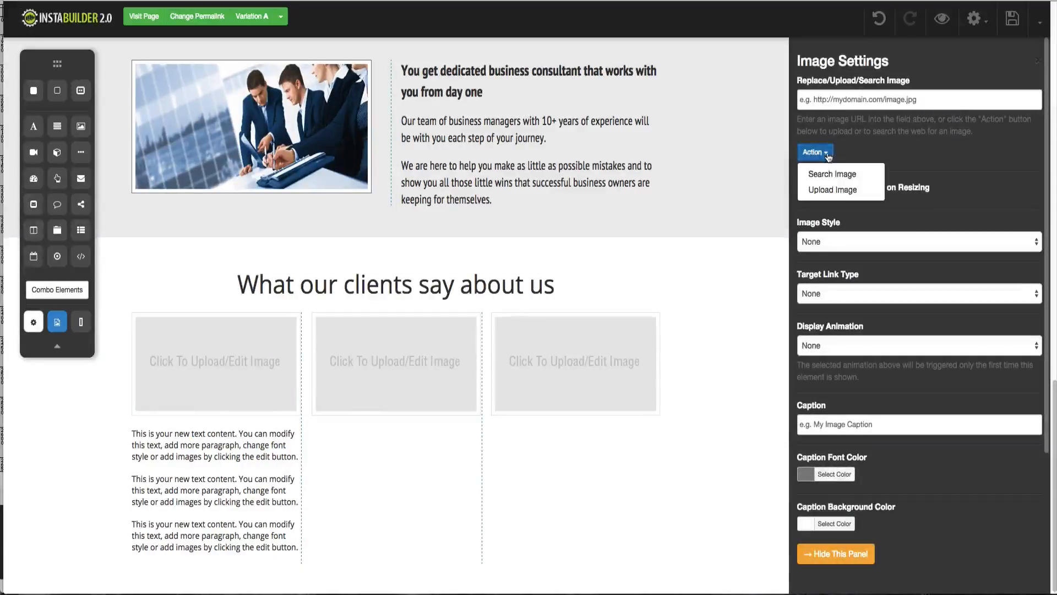
pyautogui.click(829, 190)
pyautogui.scroll(-5, 457, 277)
pyautogui.scroll(-10, 456, 277)
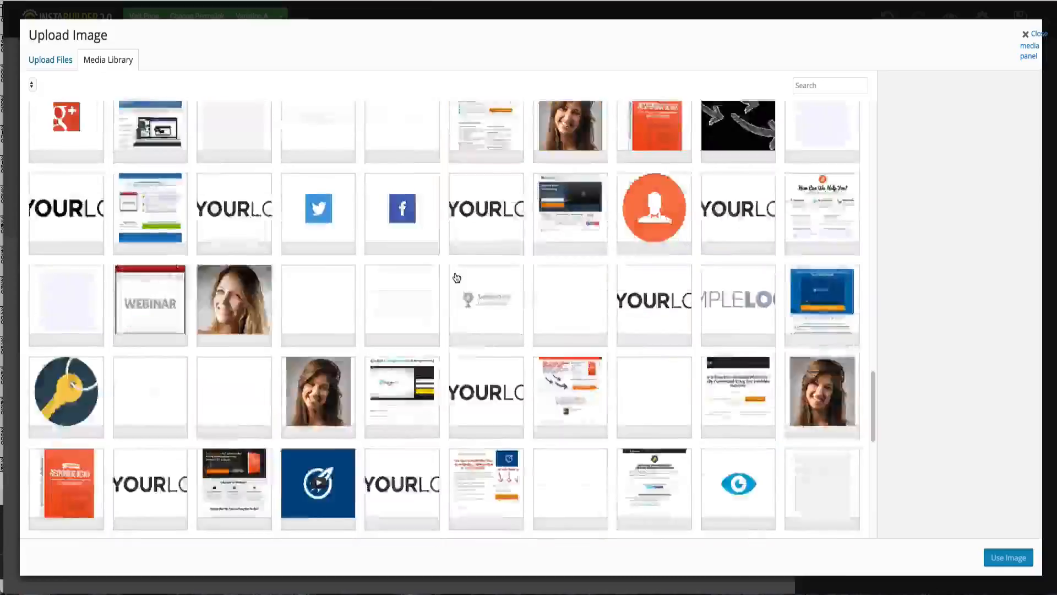
pyautogui.click(225, 393)
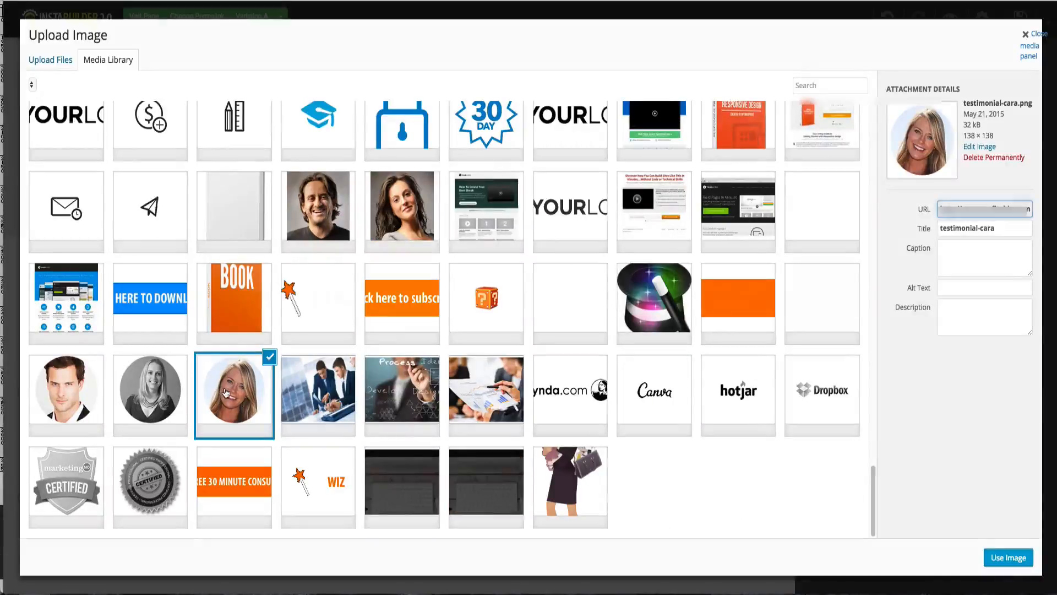
pyautogui.click(1006, 564)
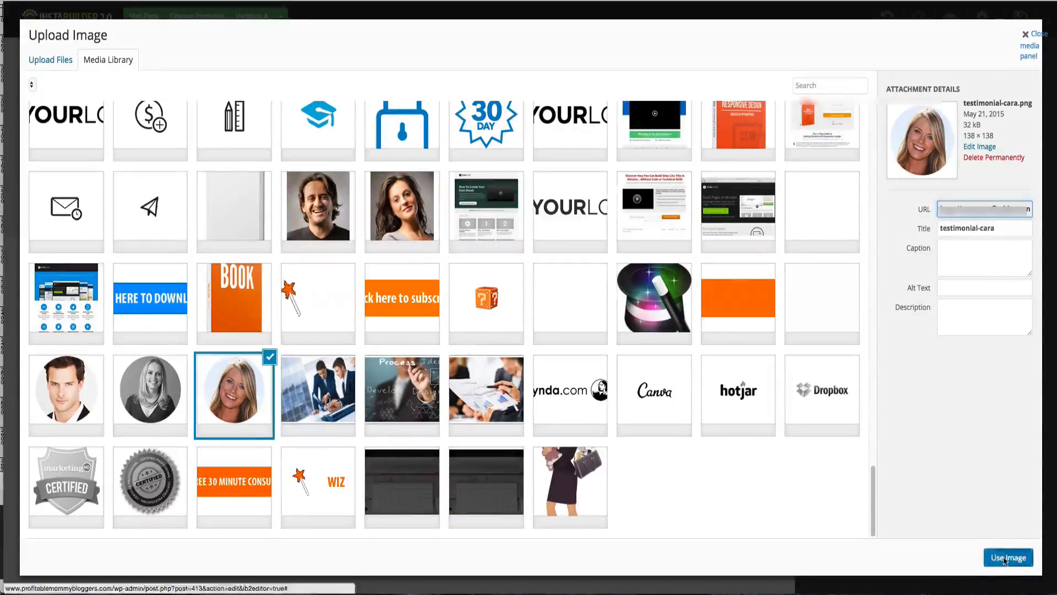
# - Set the second column's image to the round portrait of the dark-haired man from the media library
pyautogui.click(451, 424)
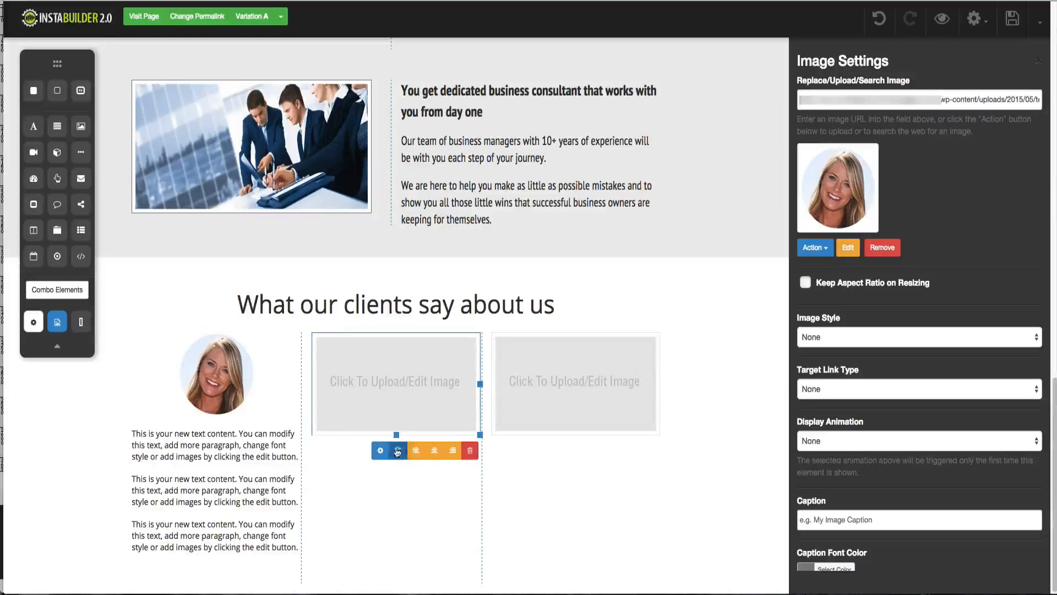
pyautogui.click(380, 451)
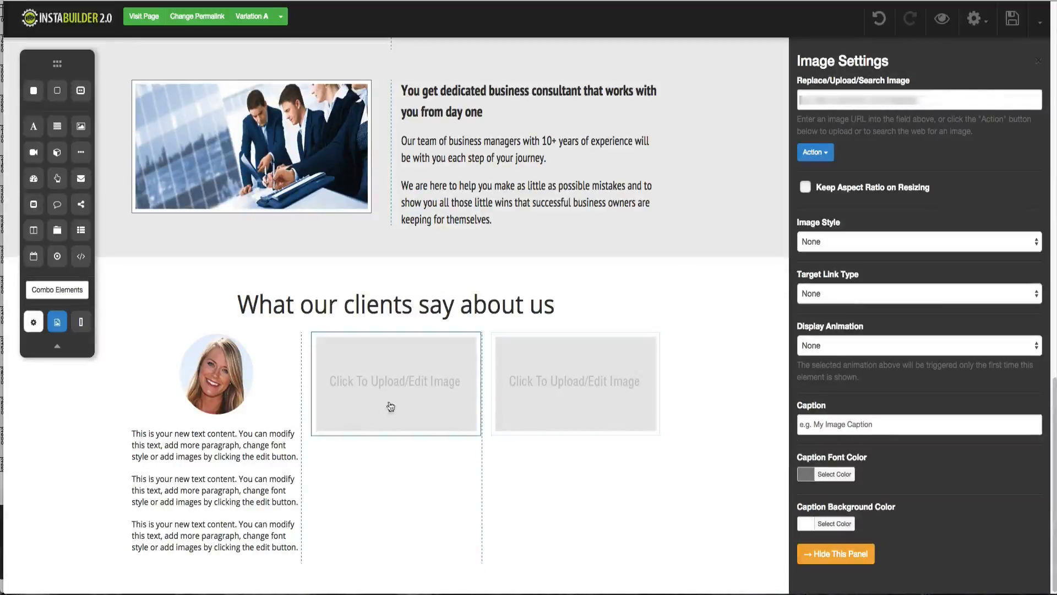
pyautogui.click(826, 158)
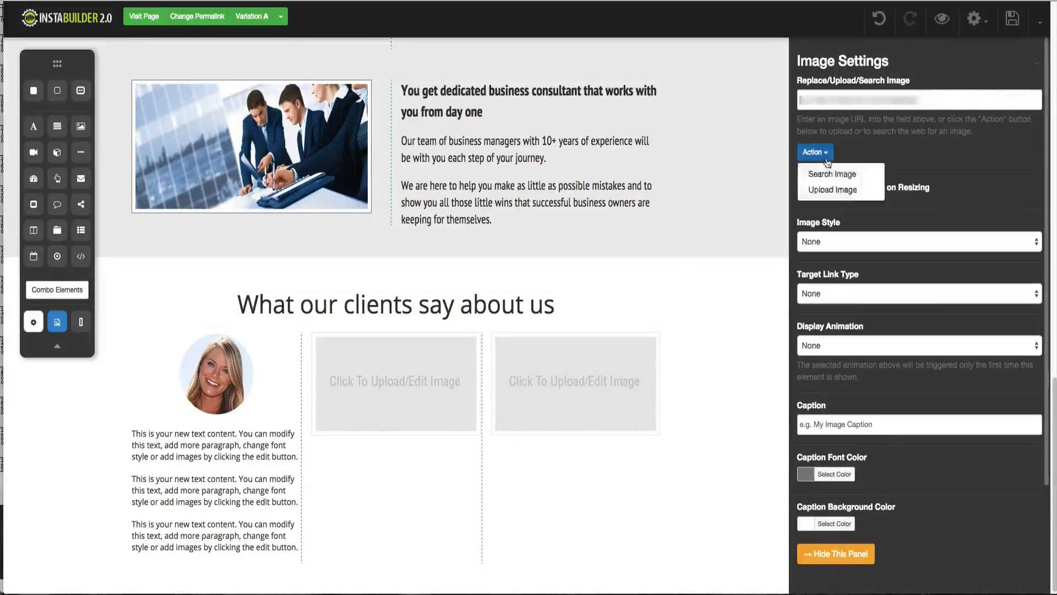
pyautogui.click(830, 190)
pyautogui.scroll(-10, 831, 194)
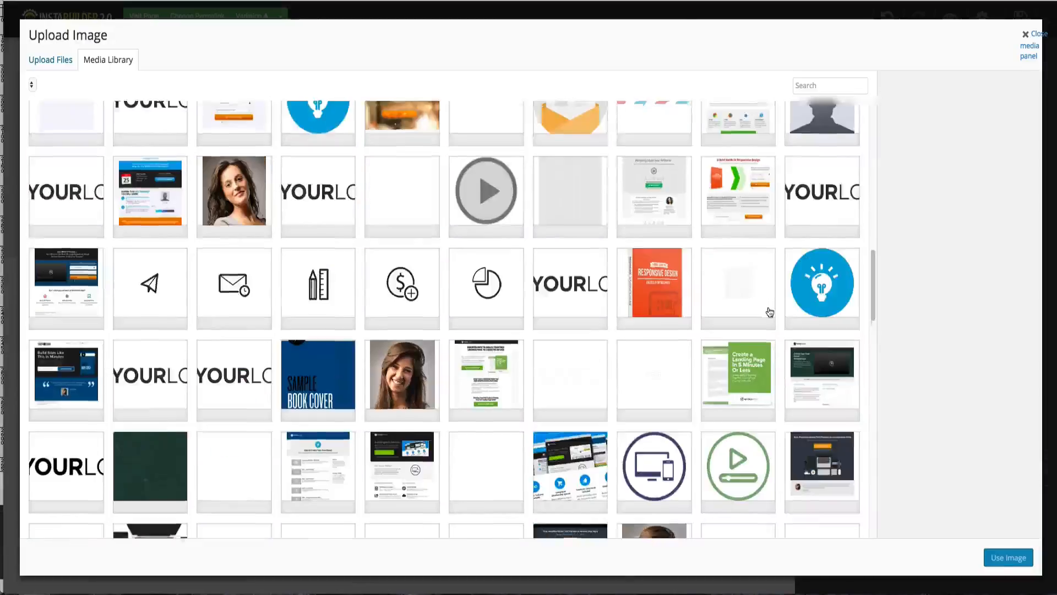
pyautogui.scroll(-1, 771, 312)
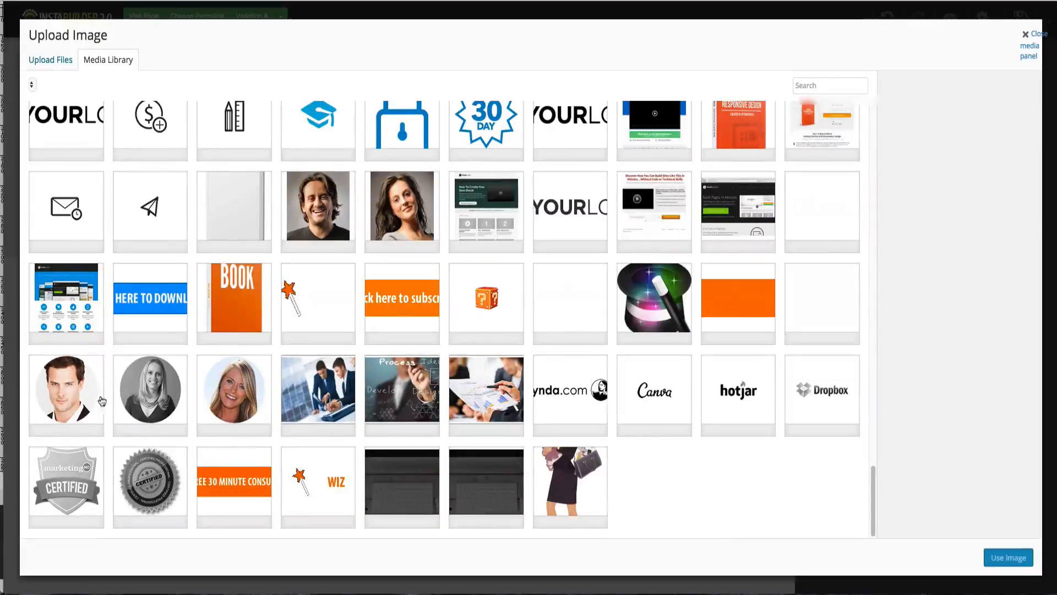
pyautogui.click(77, 399)
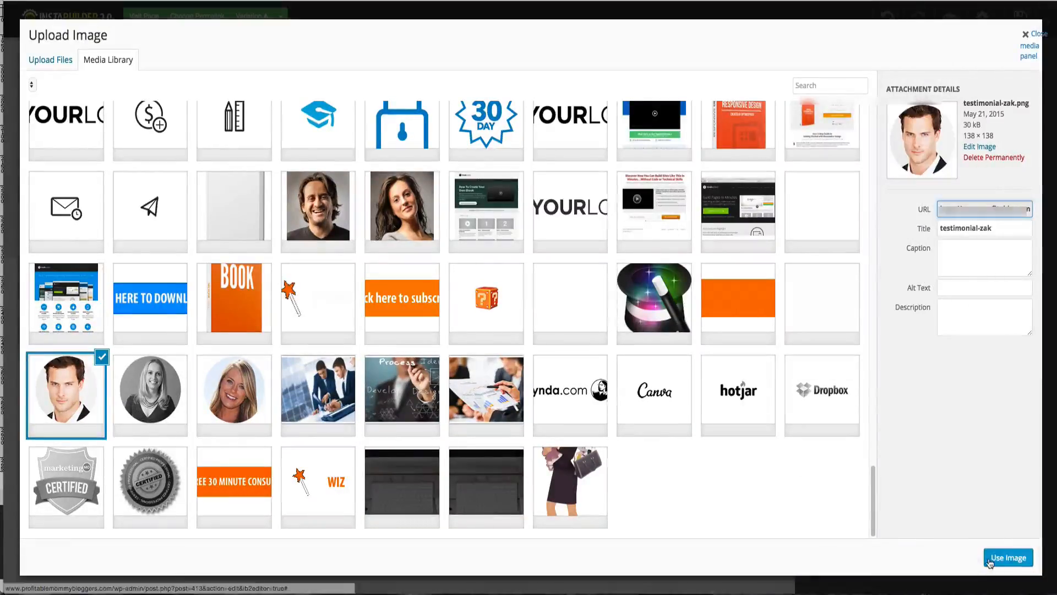
pyautogui.click(989, 561)
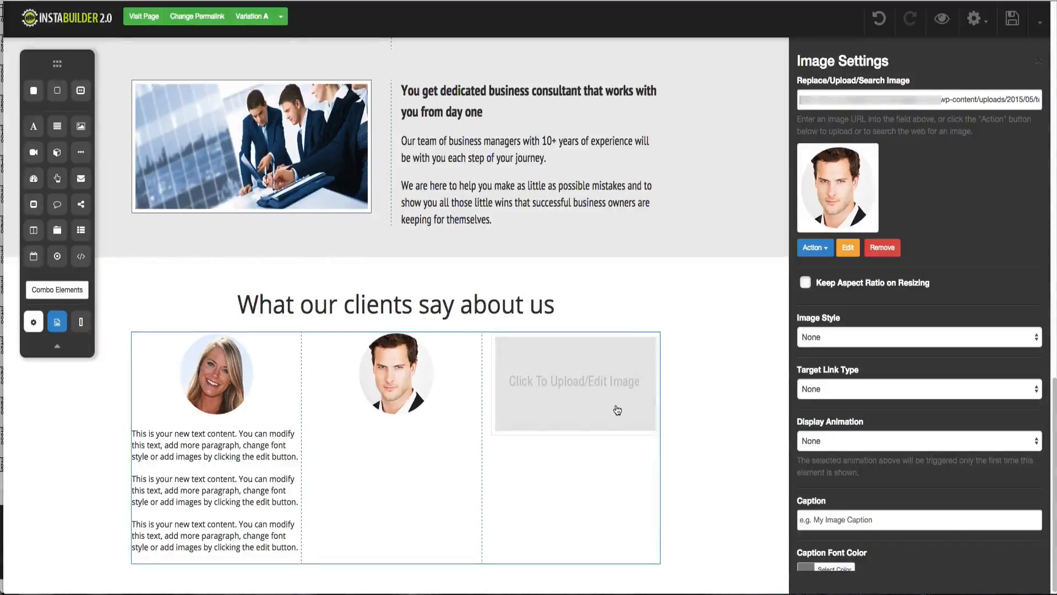
# - Set the third column's image to the round black-and-white portrait of the woman from the media library
pyautogui.moveTo(617, 410)
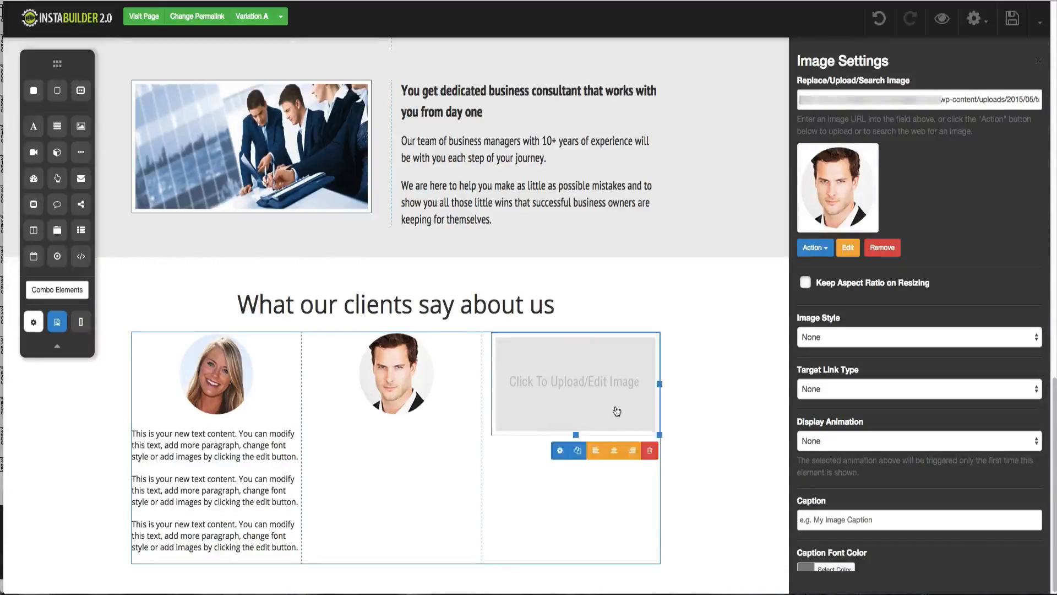
pyautogui.click(560, 454)
pyautogui.click(815, 152)
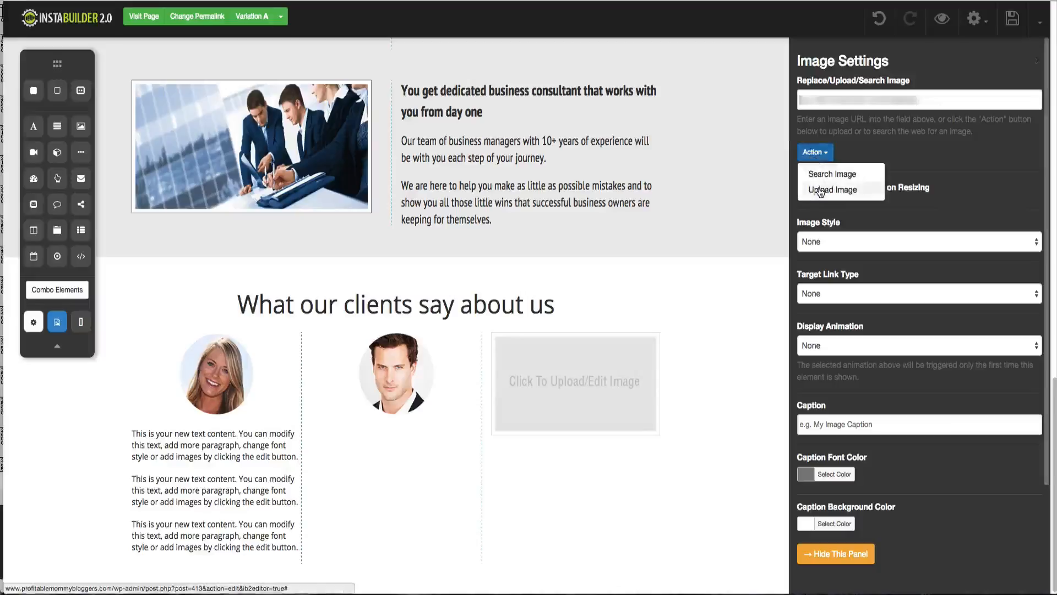
pyautogui.click(821, 190)
pyautogui.scroll(-10, 519, 249)
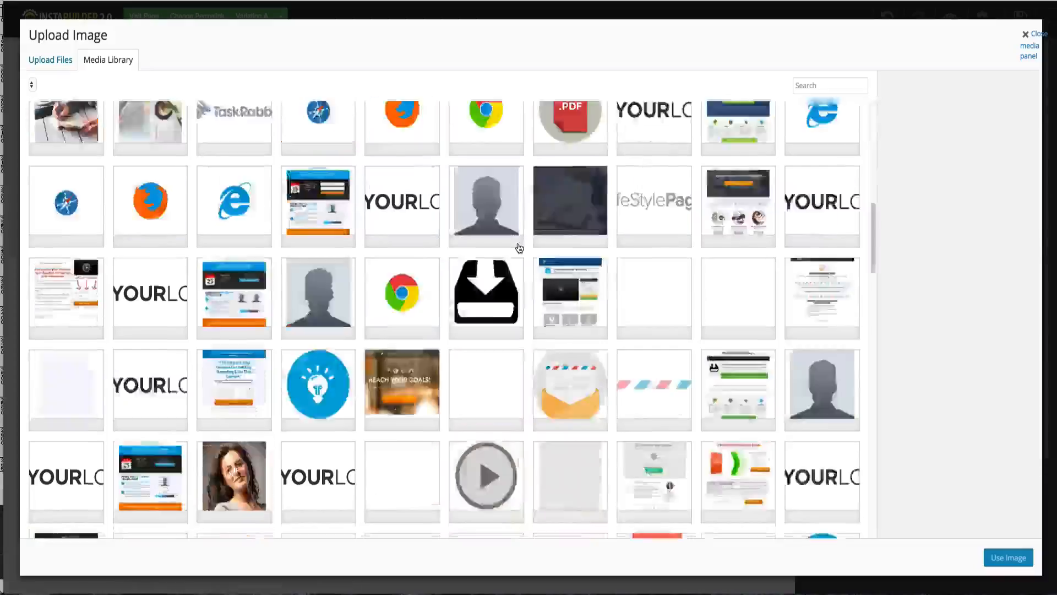
pyautogui.scroll(-8, 502, 438)
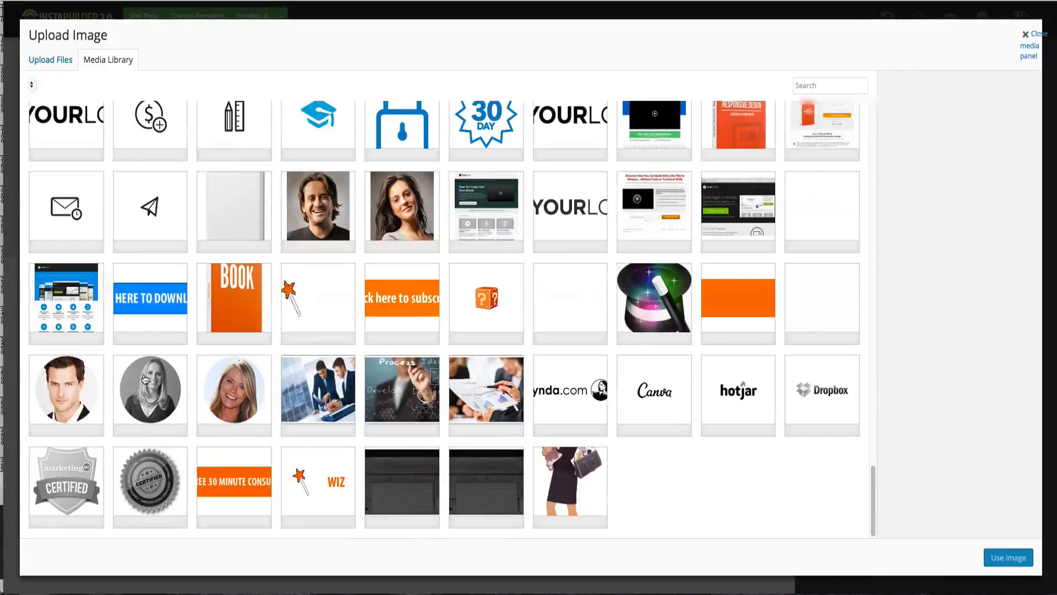
pyautogui.click(145, 378)
pyautogui.click(997, 557)
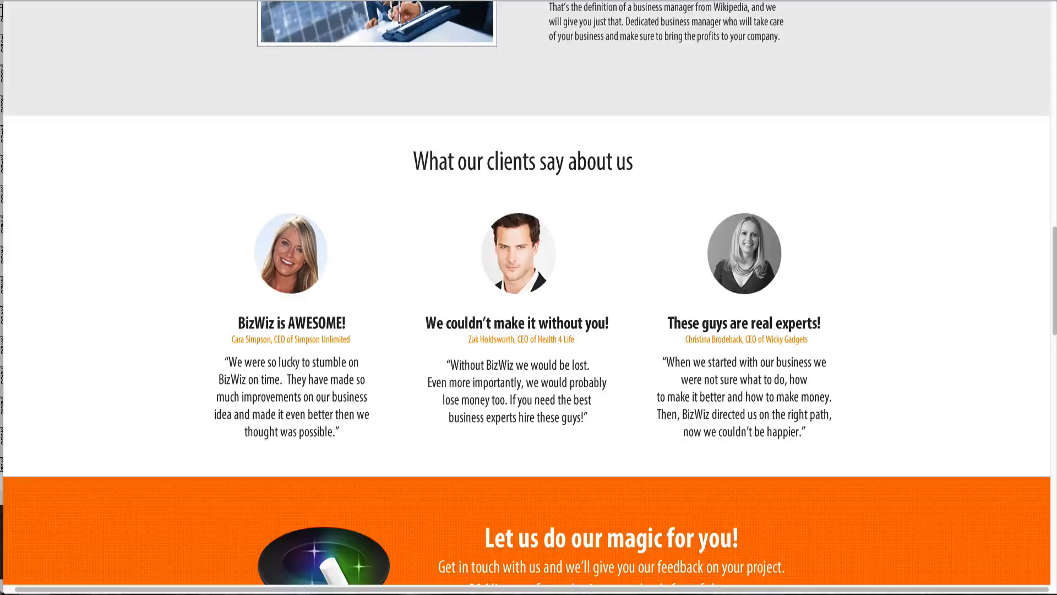
# - Switch to the Adobe Fireworks editing window and show the guides over the landing page mockup
pyautogui.scroll(2, 413, 220)
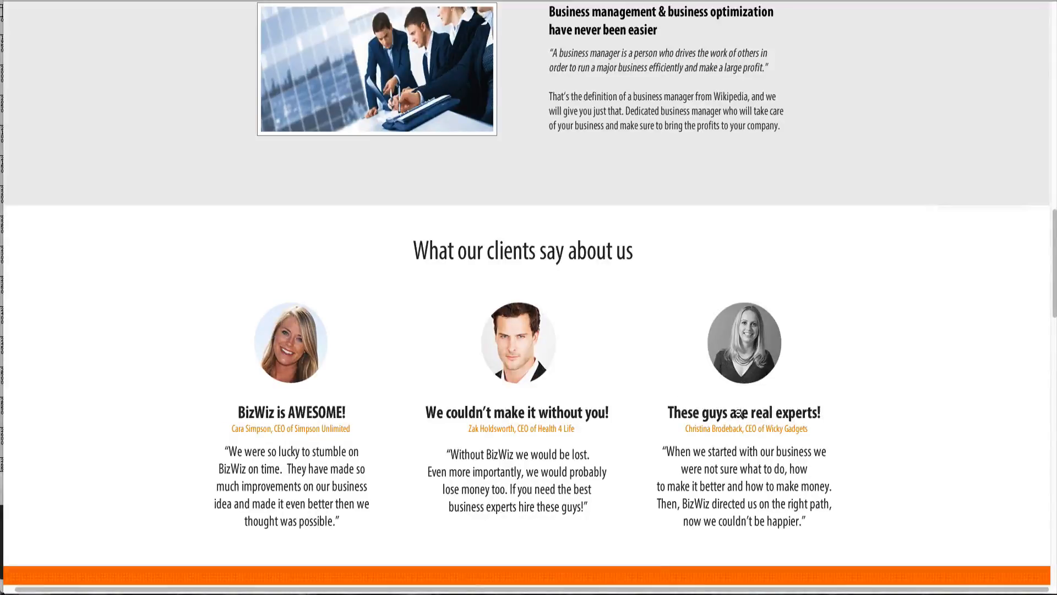
pyautogui.scroll(1, 739, 414)
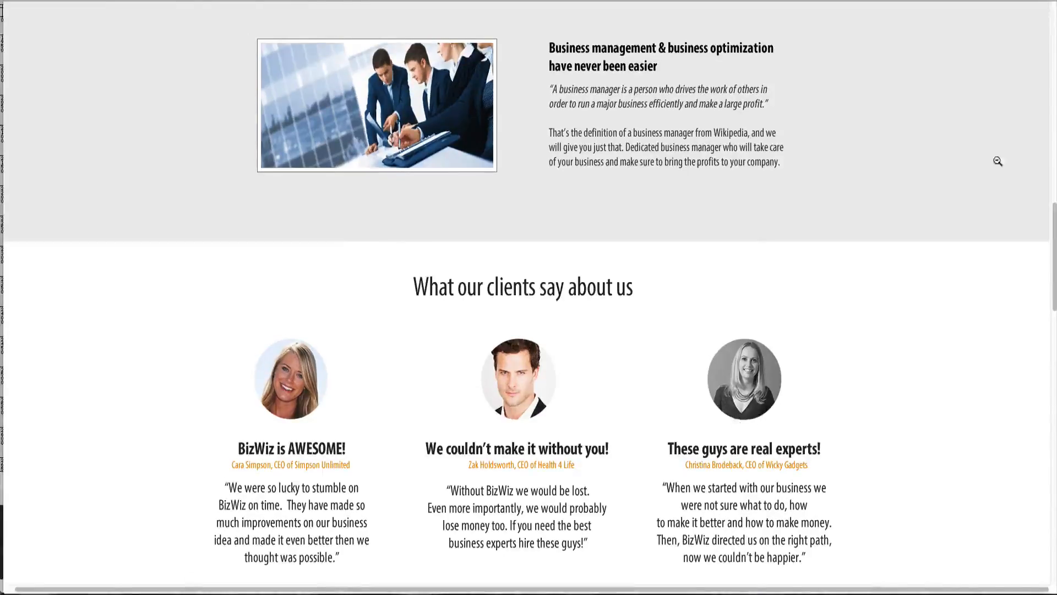
pyautogui.hotkey('ctrl', 'Up')
pyautogui.click(198, 192)
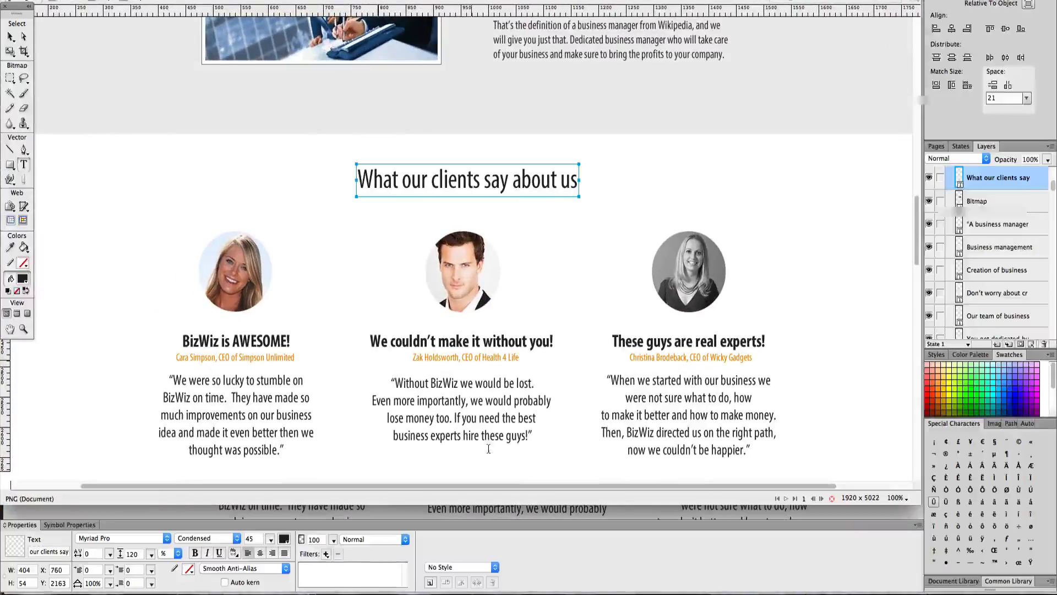
pyautogui.click(135, 0)
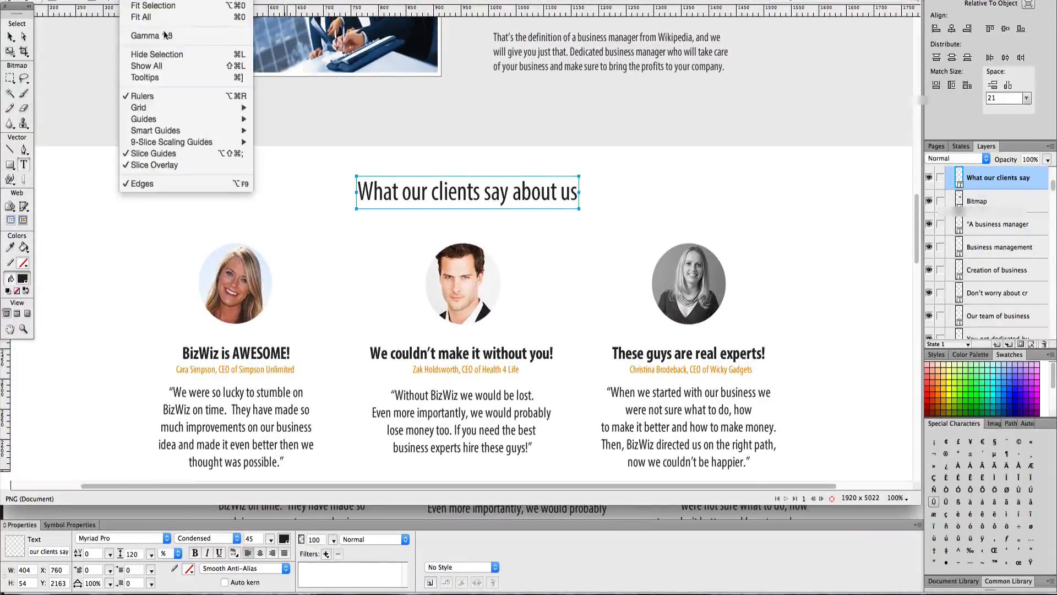
pyautogui.moveTo(205, 123)
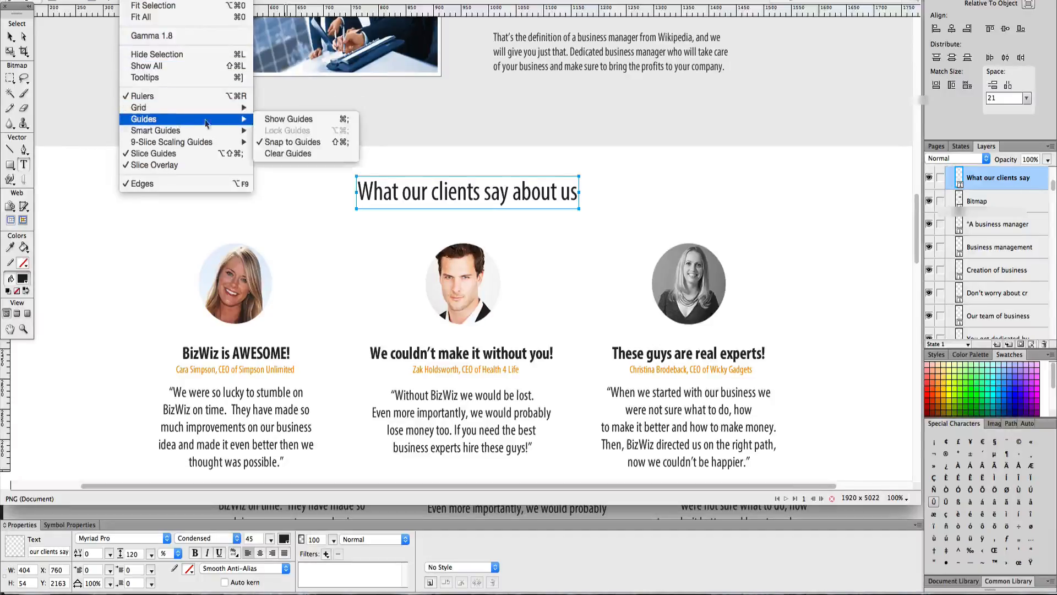
pyautogui.click(278, 120)
# - Examine how the landing page mockup's sections, from the header to the client testimonials, line up with the guides
pyautogui.scroll(2, 408, 283)
pyautogui.scroll(20, 408, 283)
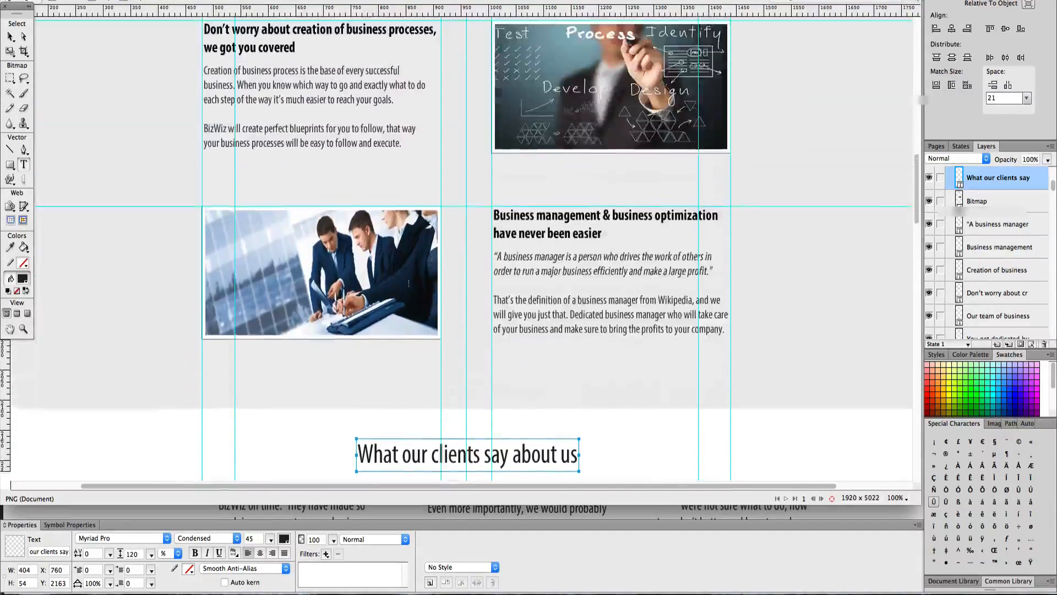
pyautogui.scroll(10, 409, 284)
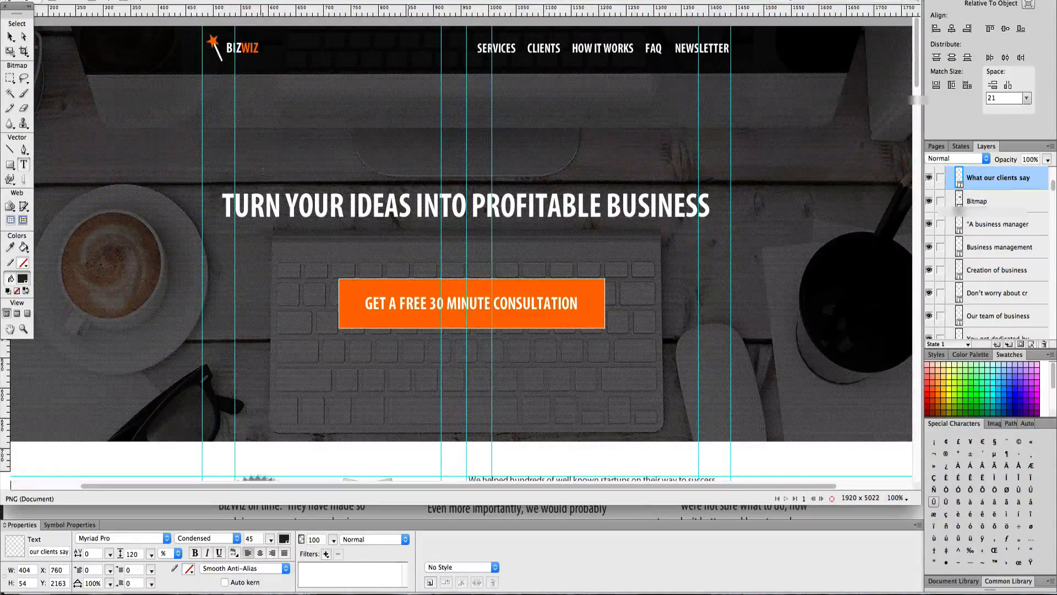
pyautogui.scroll(-1, 258, 200)
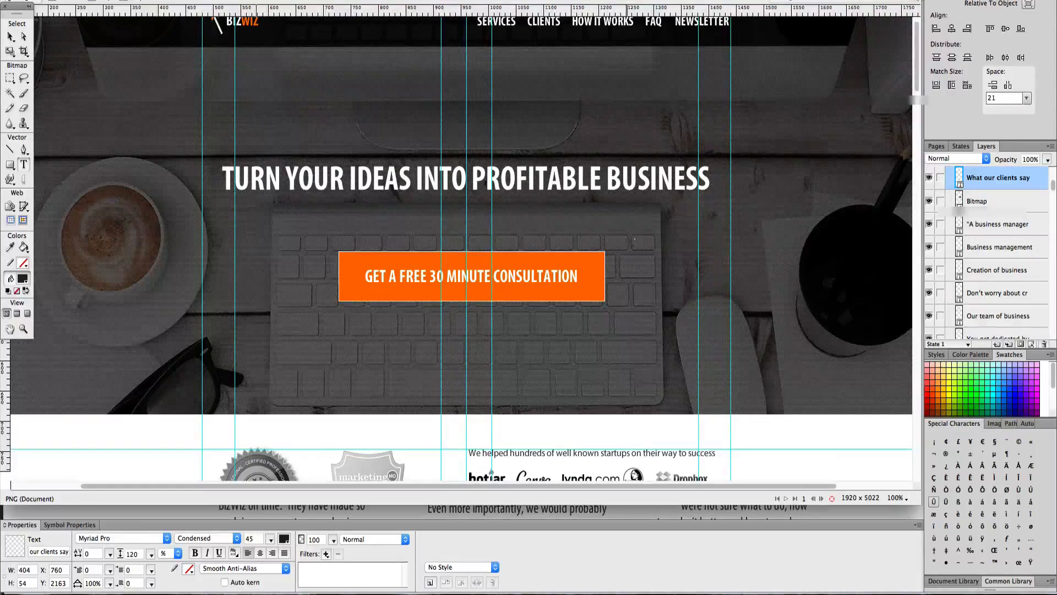
pyautogui.scroll(-9, 743, 242)
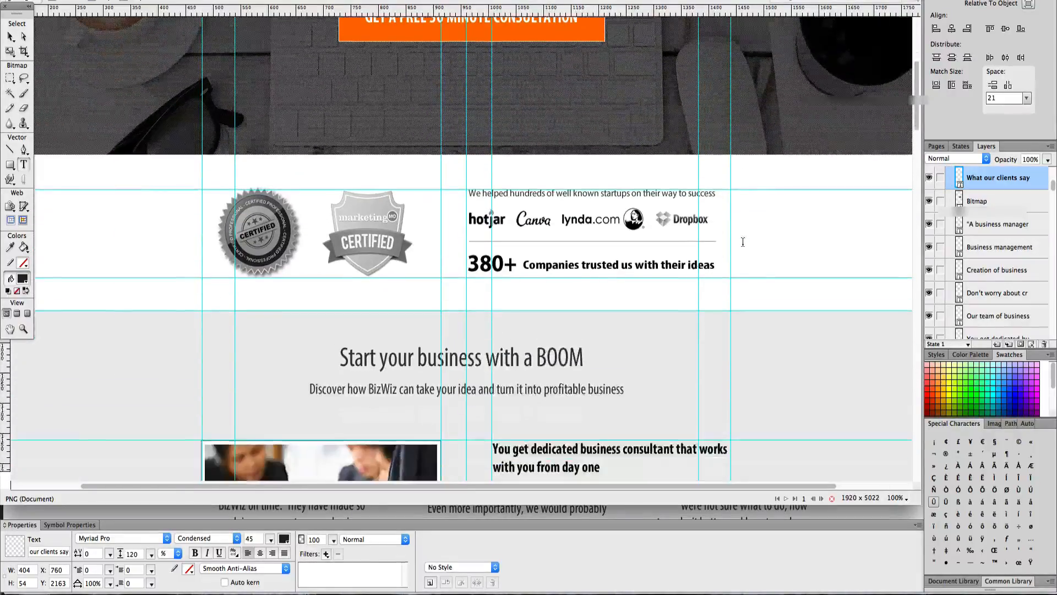
pyautogui.scroll(-7, 743, 242)
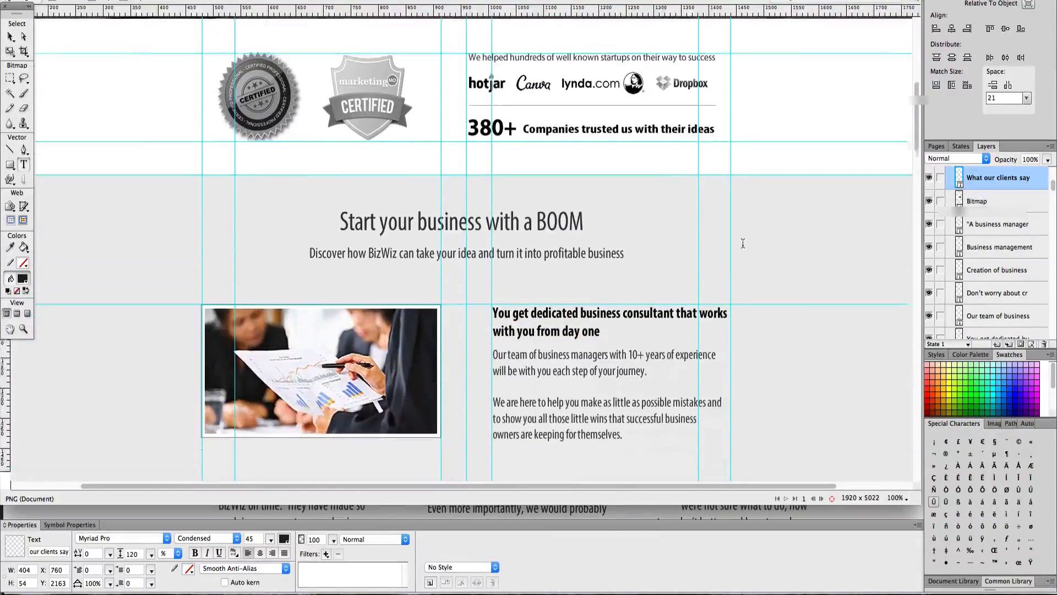
pyautogui.scroll(-5, 743, 244)
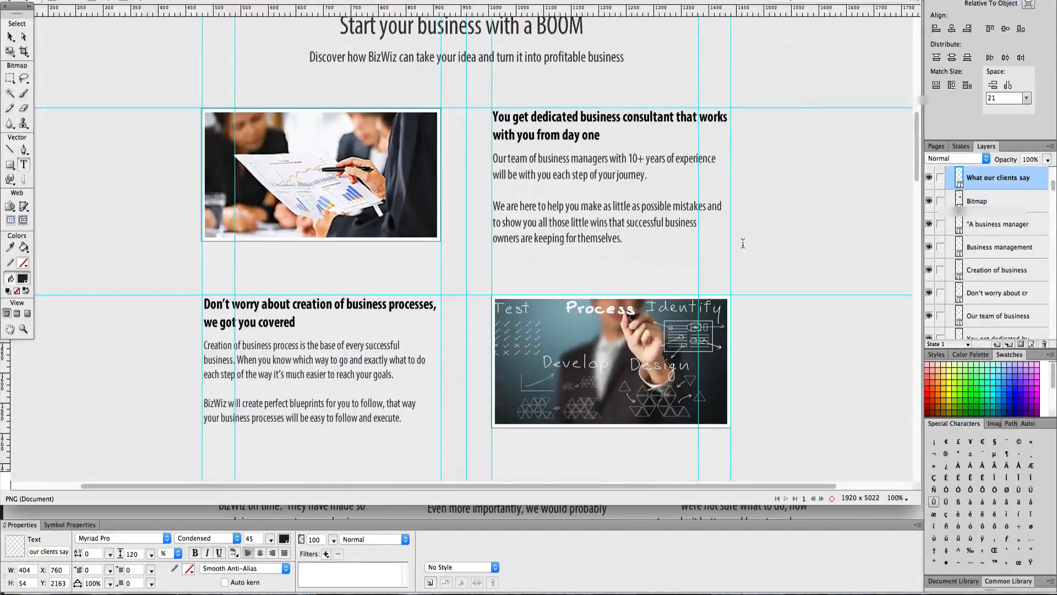
pyautogui.scroll(-3, 743, 243)
pyautogui.scroll(-12, 743, 243)
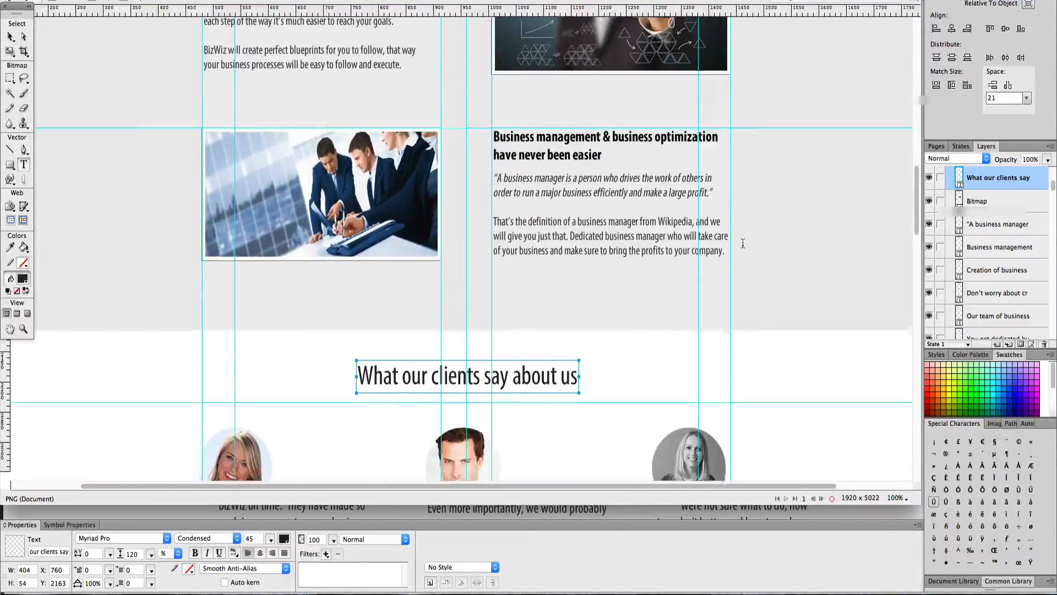
pyautogui.scroll(-5, 743, 243)
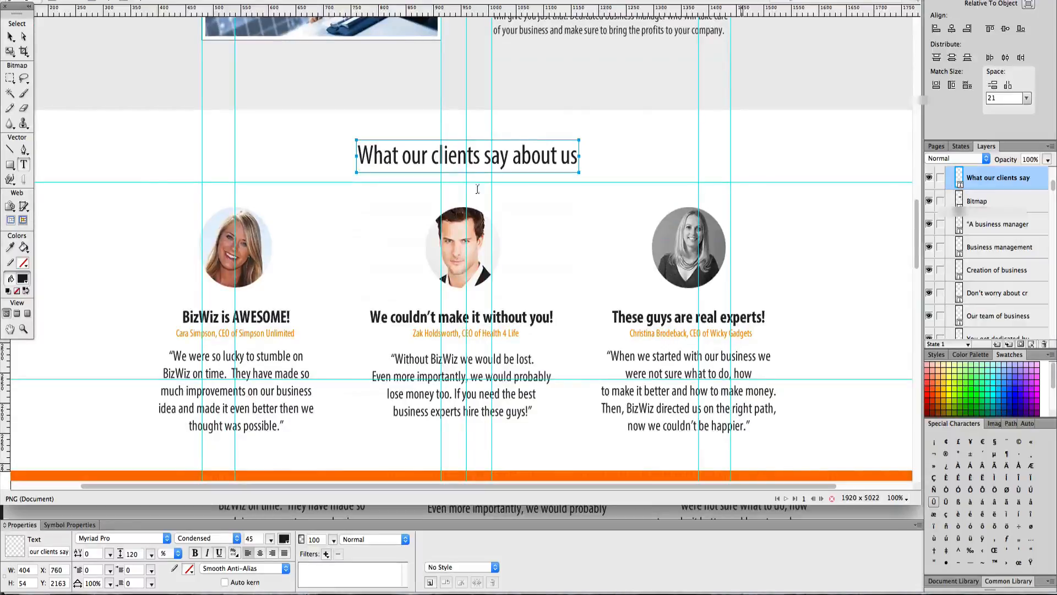
pyautogui.scroll(-3, 244, 245)
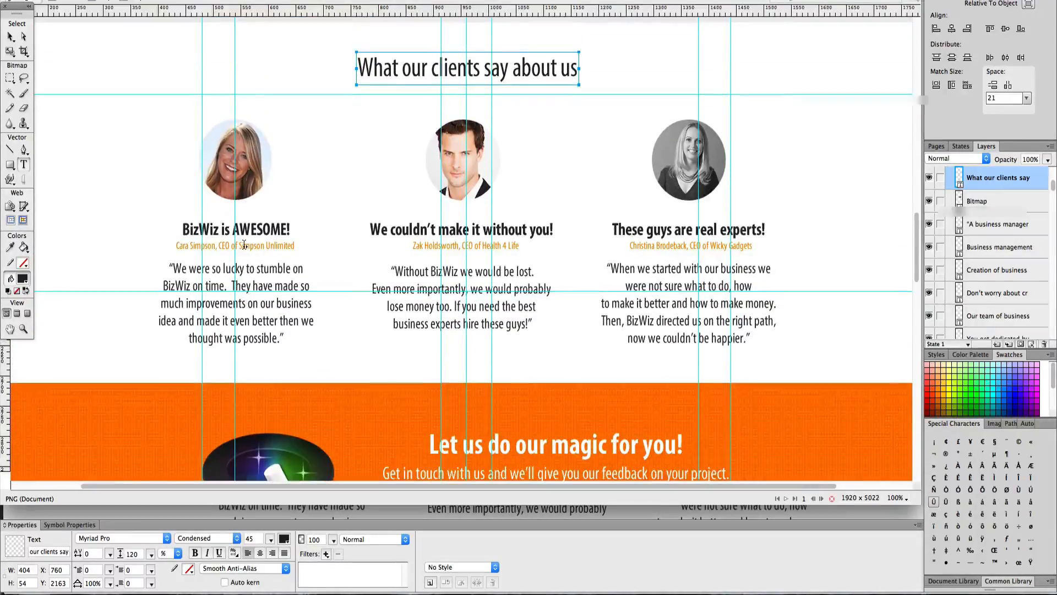
# - Switch to the browser and compare the mockup's testimonials section with the InstaBuilder page
pyautogui.scroll(1, 244, 245)
pyautogui.hotkey('ctrl', 'Up')
pyautogui.click(322, 382)
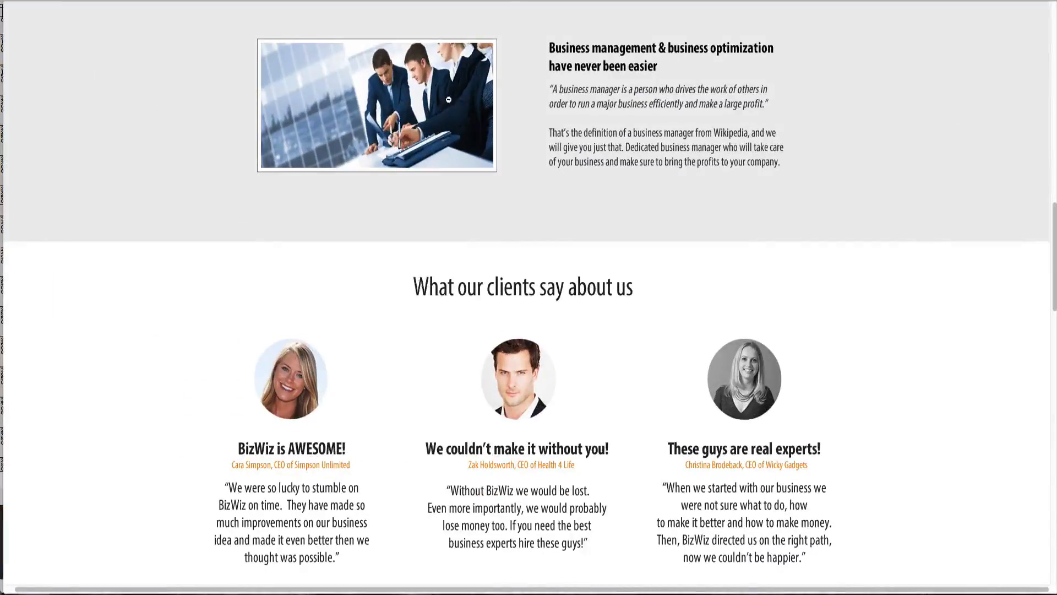
pyautogui.hotkey('ctrl', 'Tab')
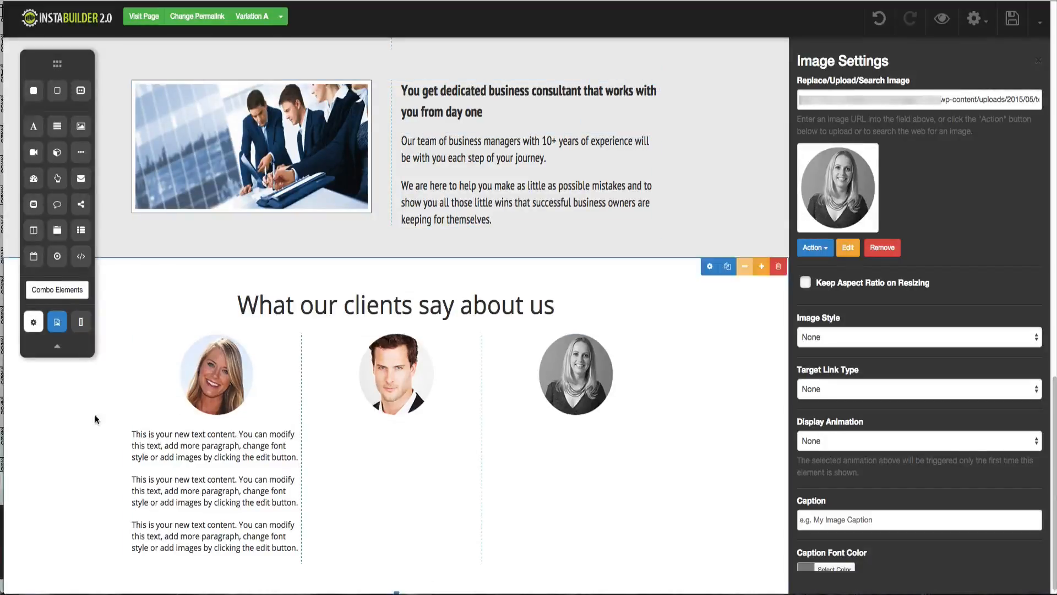
# - Examine each settings group of the "What our clients say about us" section, from effect and display delay to margin and padding
pyautogui.click(710, 267)
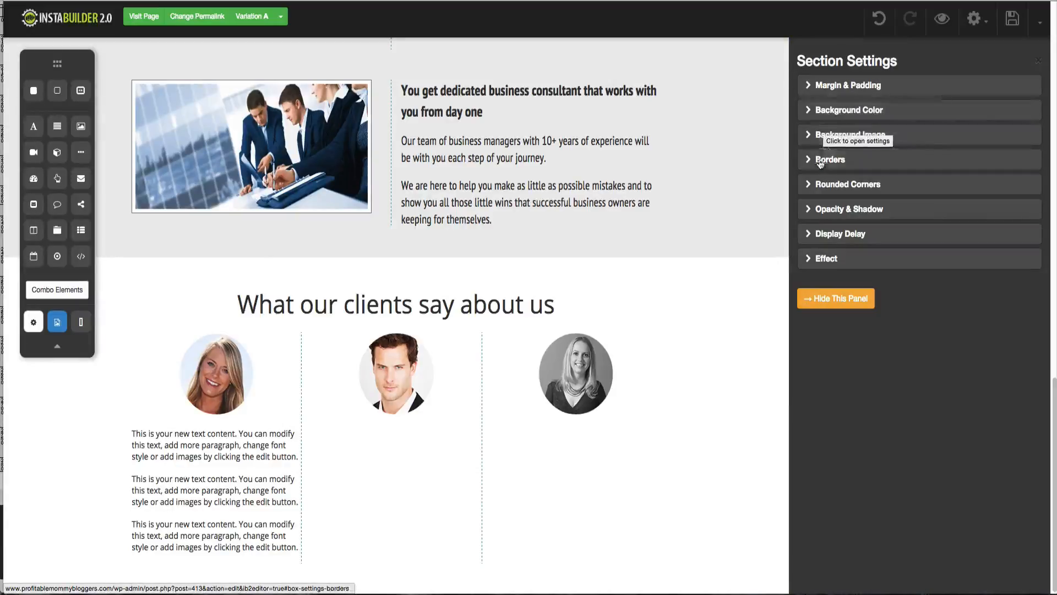
pyautogui.click(820, 258)
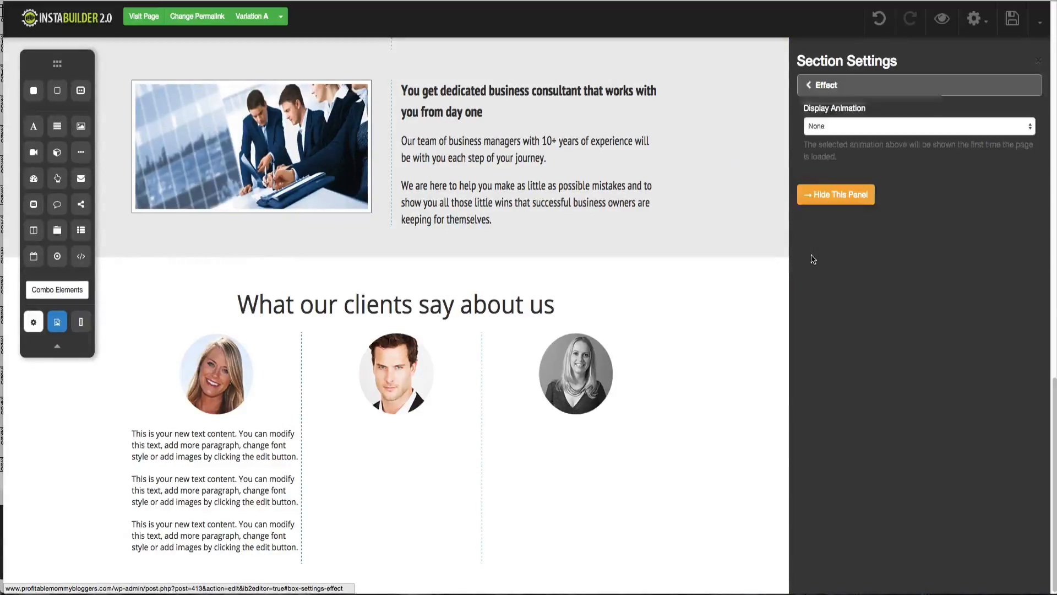
pyautogui.click(825, 84)
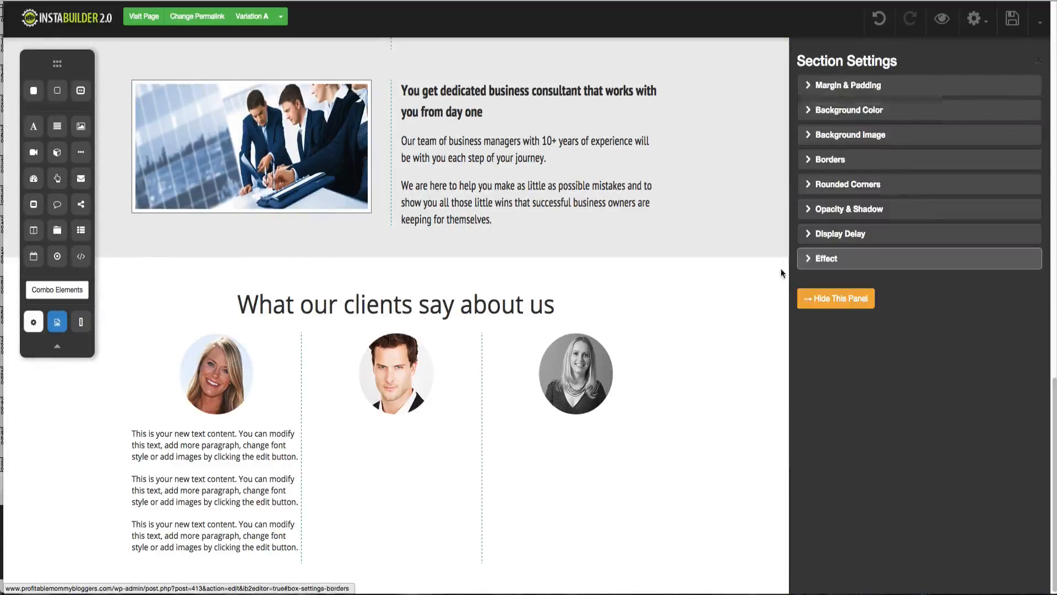
pyautogui.click(806, 239)
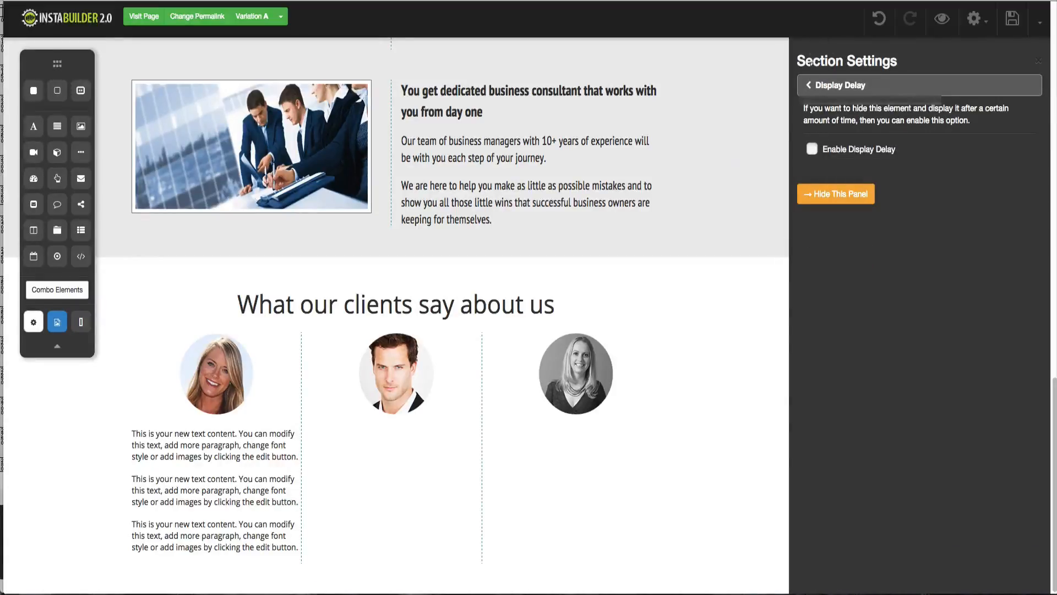
pyautogui.click(817, 93)
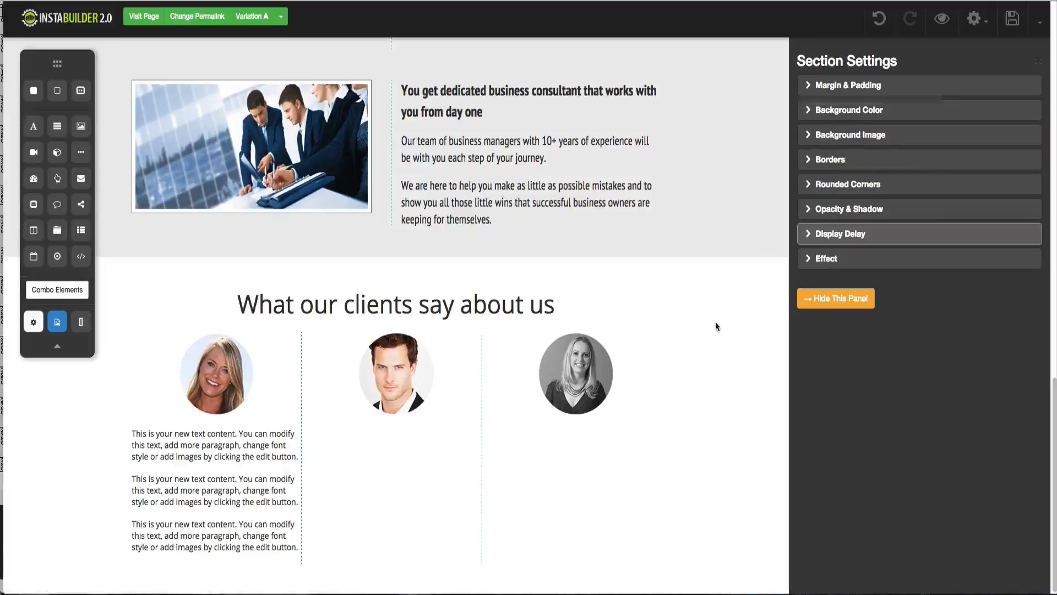
pyautogui.click(822, 208)
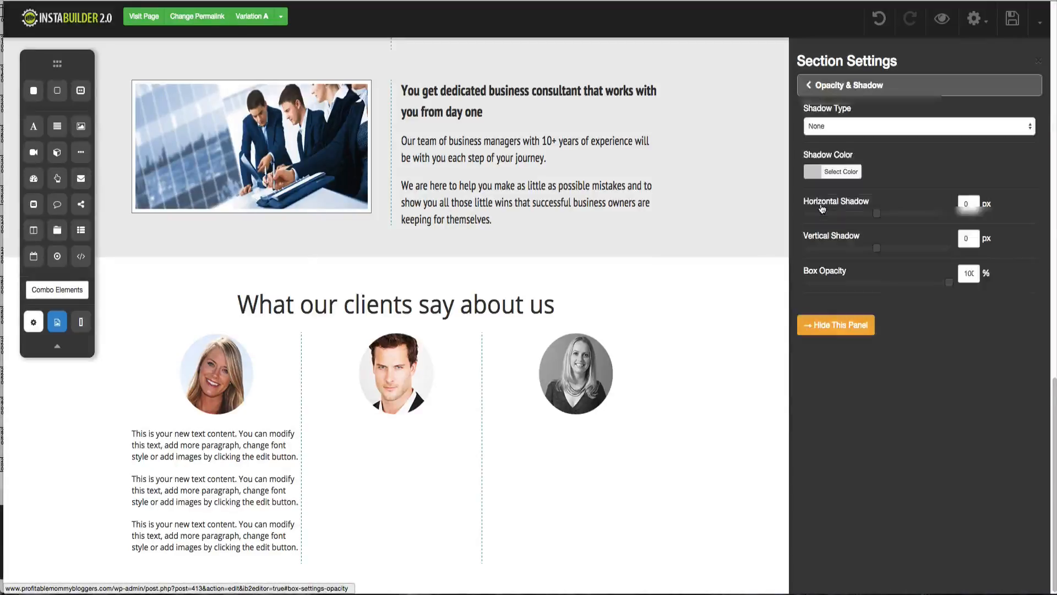
pyautogui.click(809, 87)
pyautogui.click(823, 189)
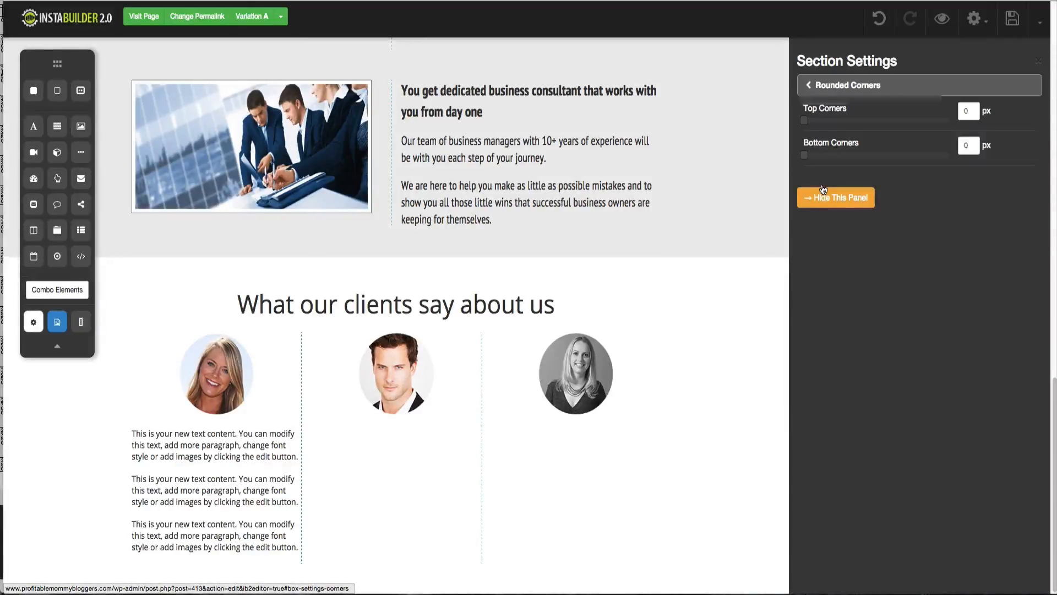
pyautogui.click(813, 86)
pyautogui.click(826, 161)
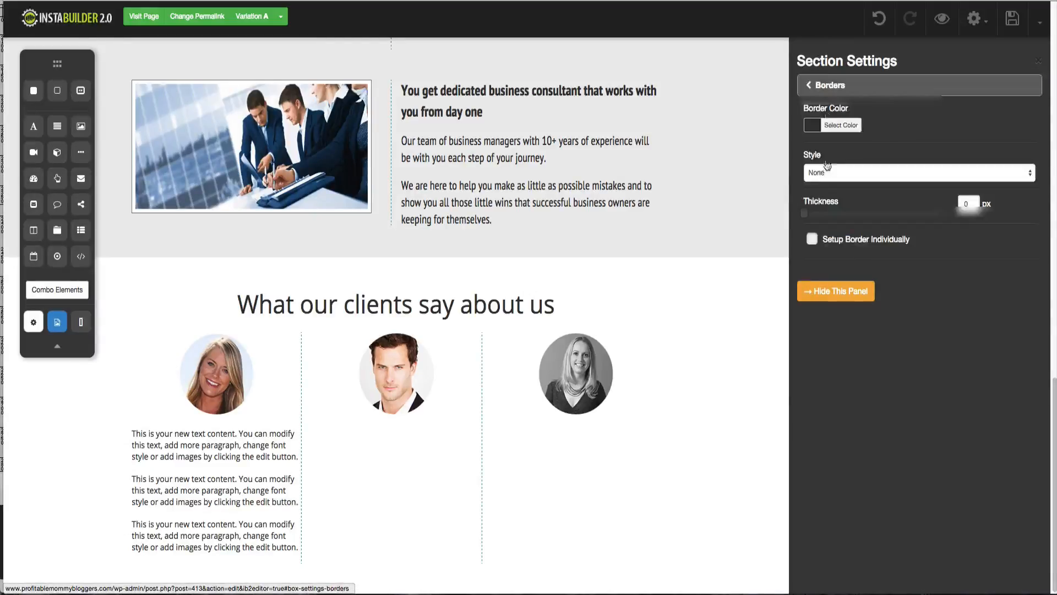
pyautogui.click(828, 87)
pyautogui.click(830, 132)
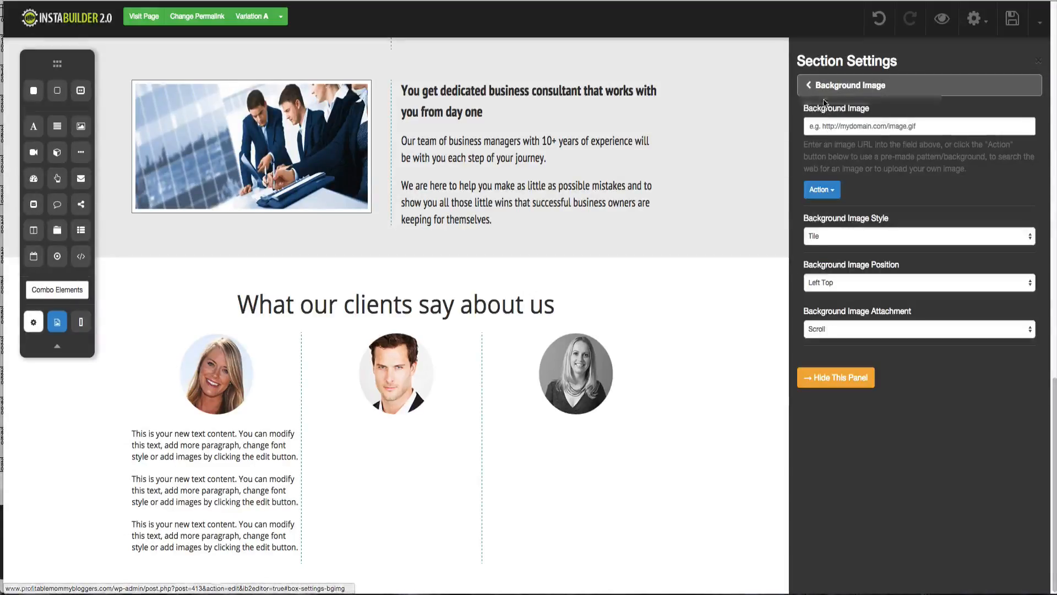
pyautogui.click(824, 83)
pyautogui.click(823, 108)
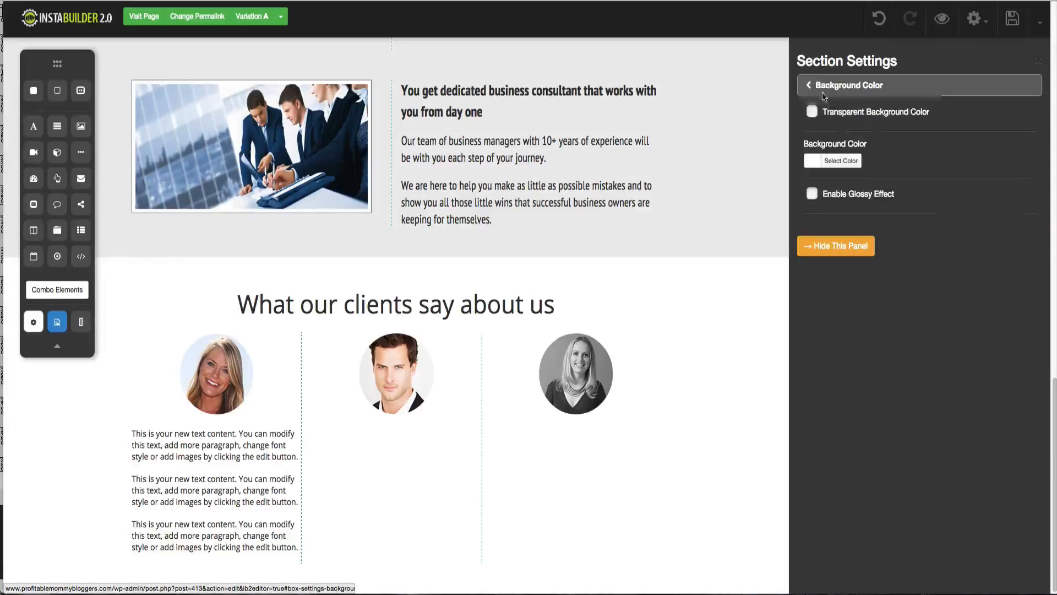
pyautogui.click(819, 84)
pyautogui.click(822, 87)
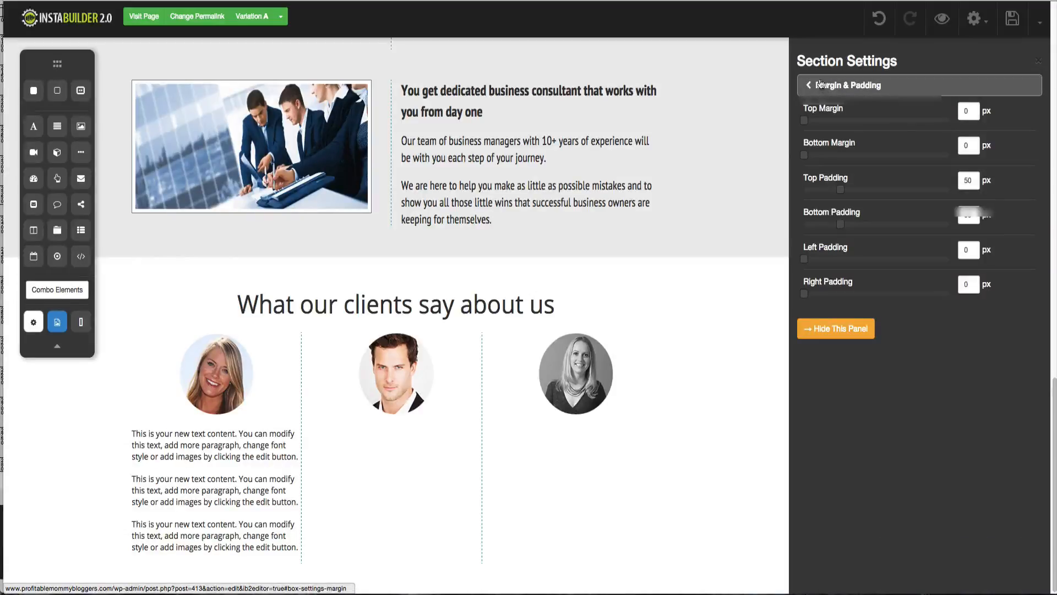
pyautogui.click(820, 84)
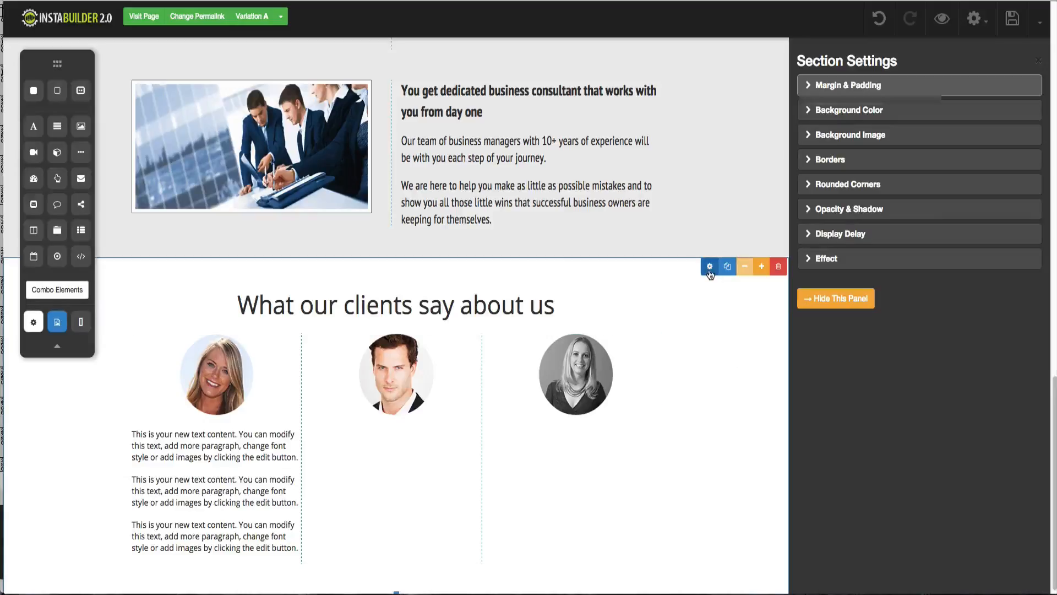
pyautogui.click(709, 270)
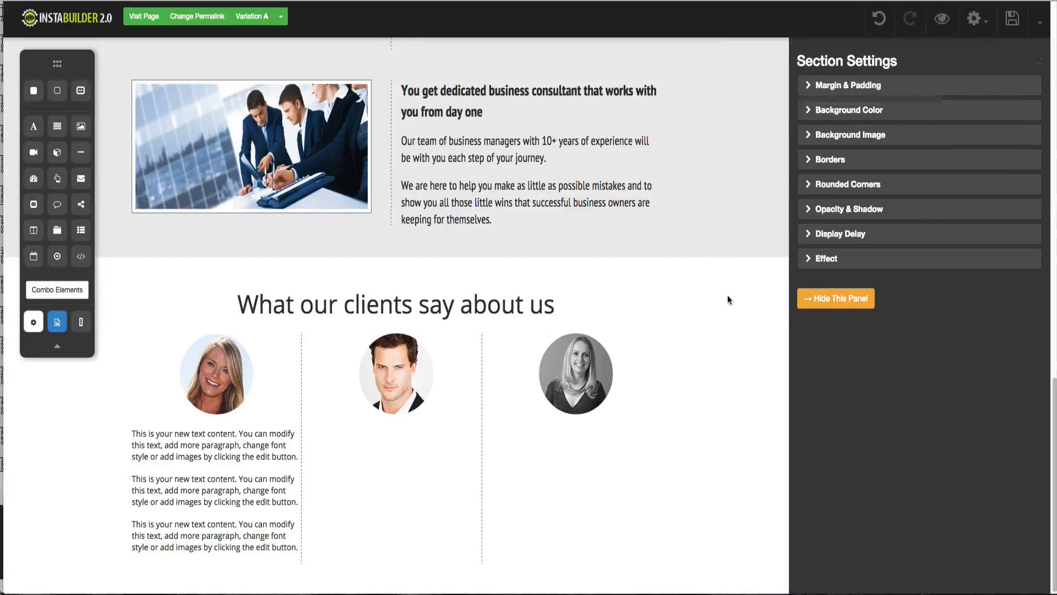
pyautogui.click(816, 304)
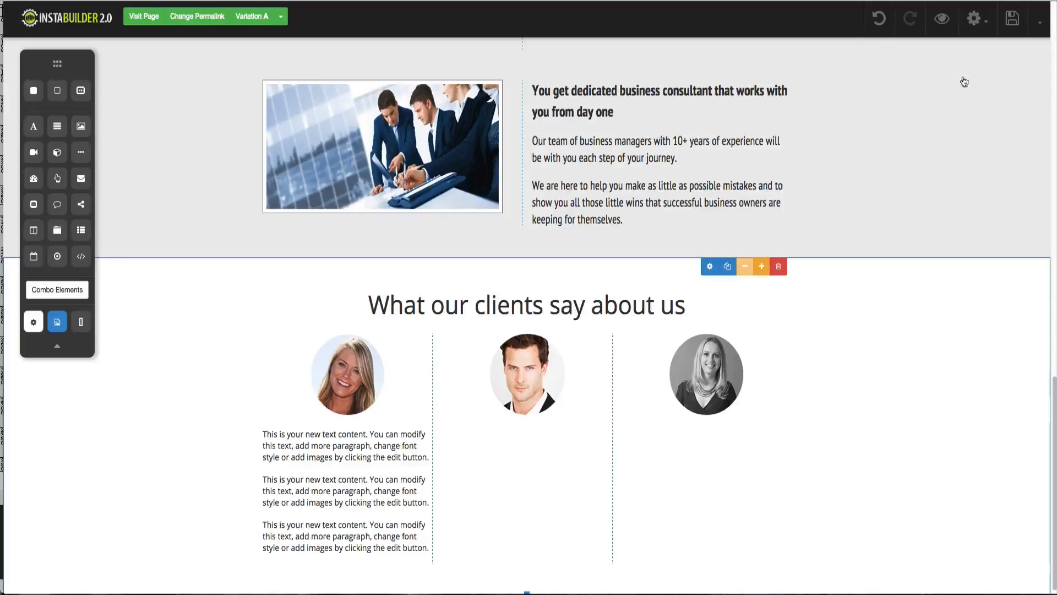
# - Check the page width in the page settings and hide the settings
pyautogui.click(975, 18)
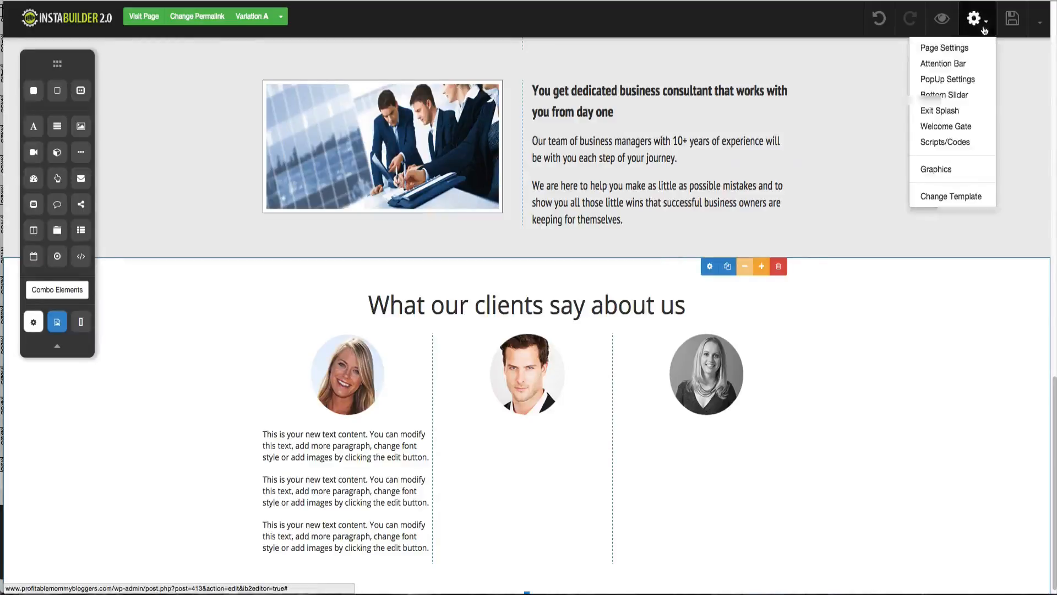
pyautogui.click(966, 48)
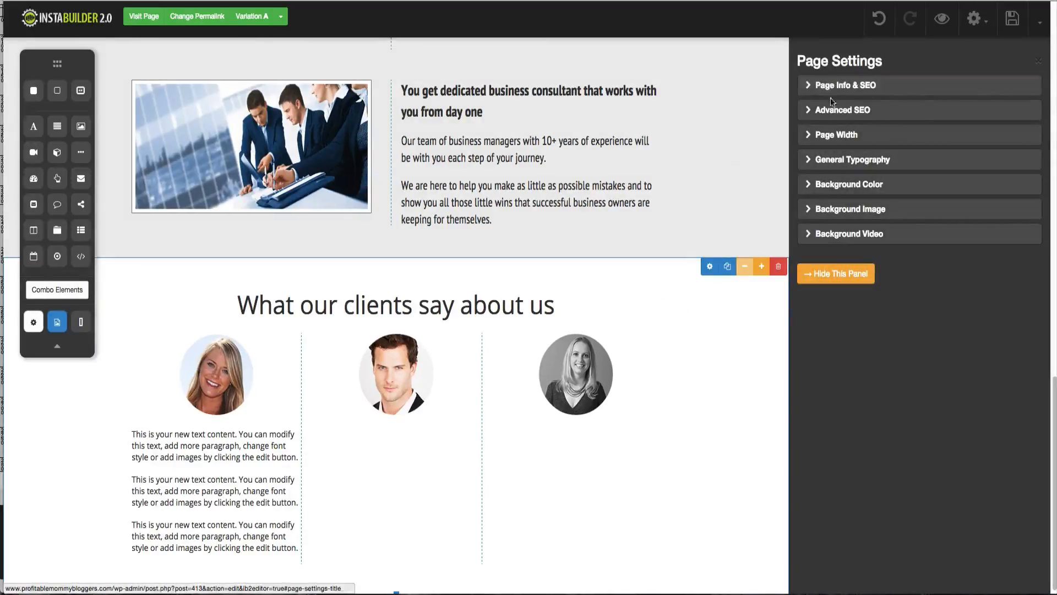
pyautogui.click(833, 134)
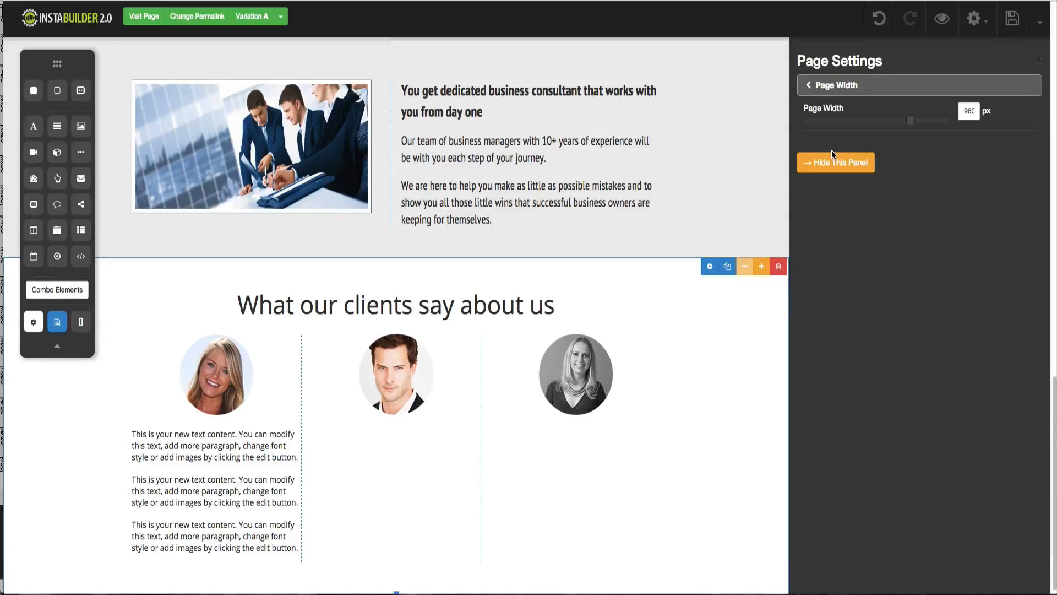
pyautogui.click(825, 91)
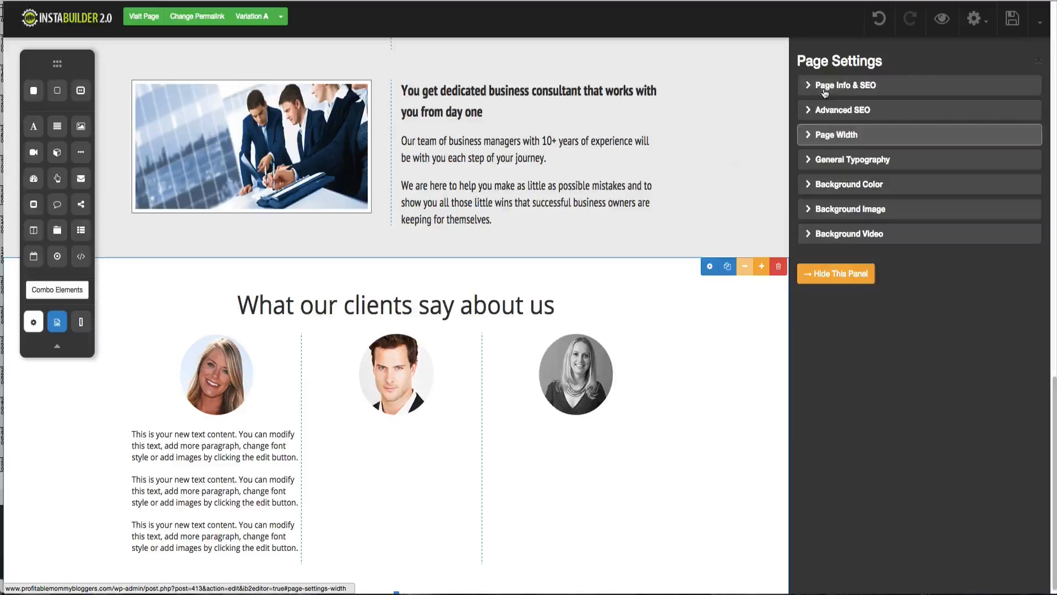
pyautogui.click(807, 283)
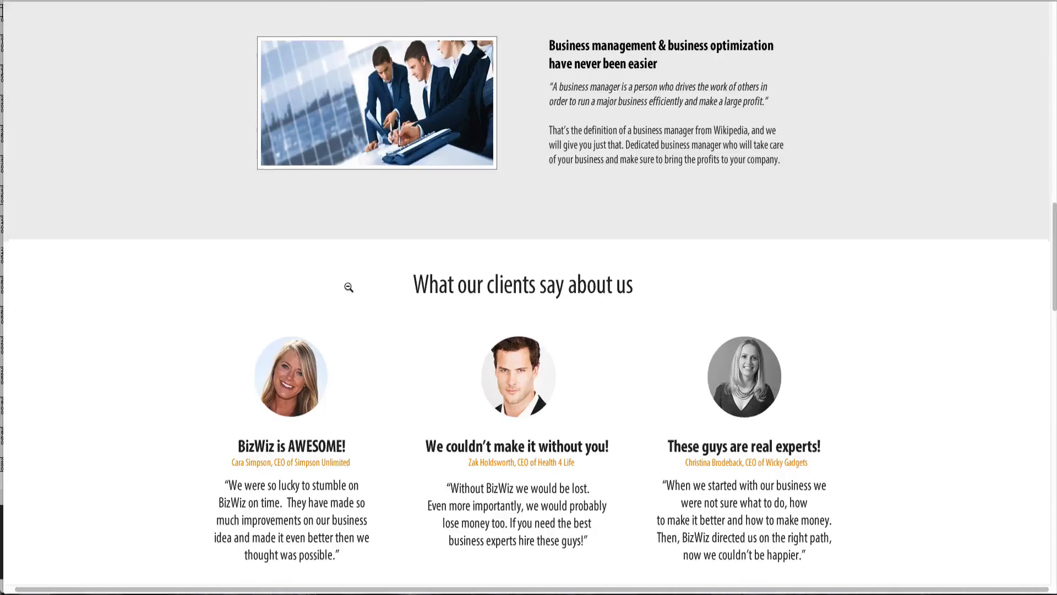
# - Switch to the Fireworks mockup and copy the first testimonial's heading text "BizWiz is AWESOME!"
pyautogui.scroll(-2, 349, 286)
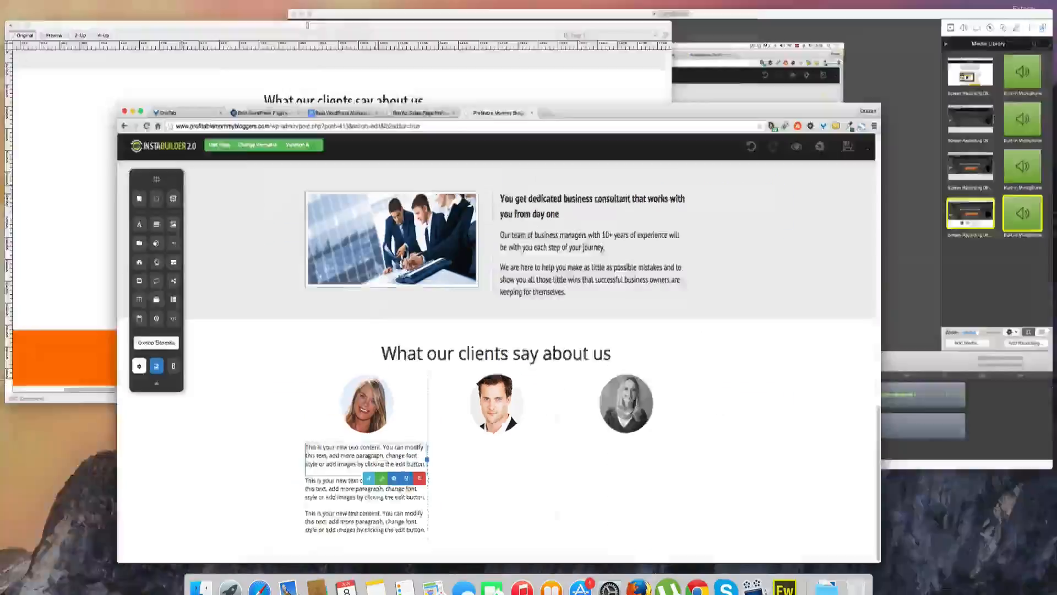
pyautogui.hotkey('ctrl', 'Up')
pyautogui.click(227, 235)
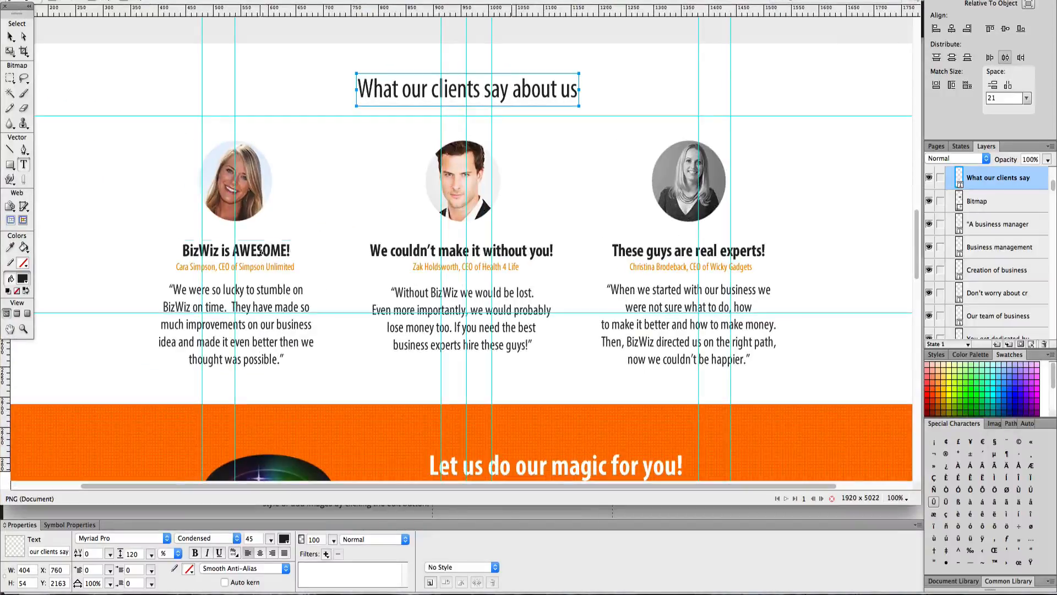
pyautogui.tripleClick(261, 250)
pyautogui.hotkey('ctrl', 'c')
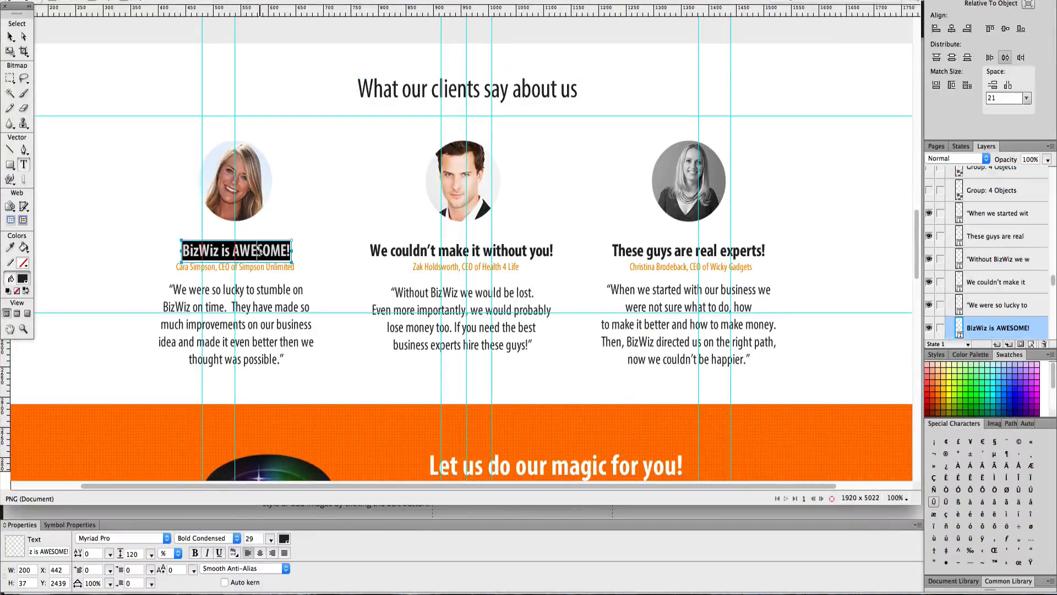
# - Switch to the browser and replace the first placeholder text under the first client's portrait with the copied "BizWiz is AWESOME!"
pyautogui.hotkey('ctrl', 'Up')
pyautogui.click(569, 323)
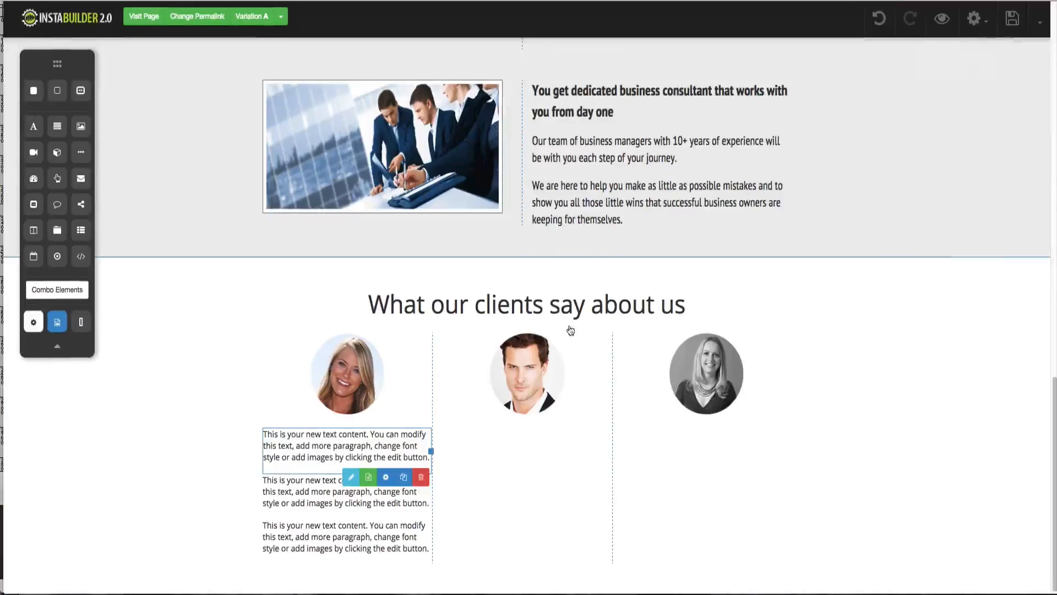
pyautogui.scroll(8, 573, 220)
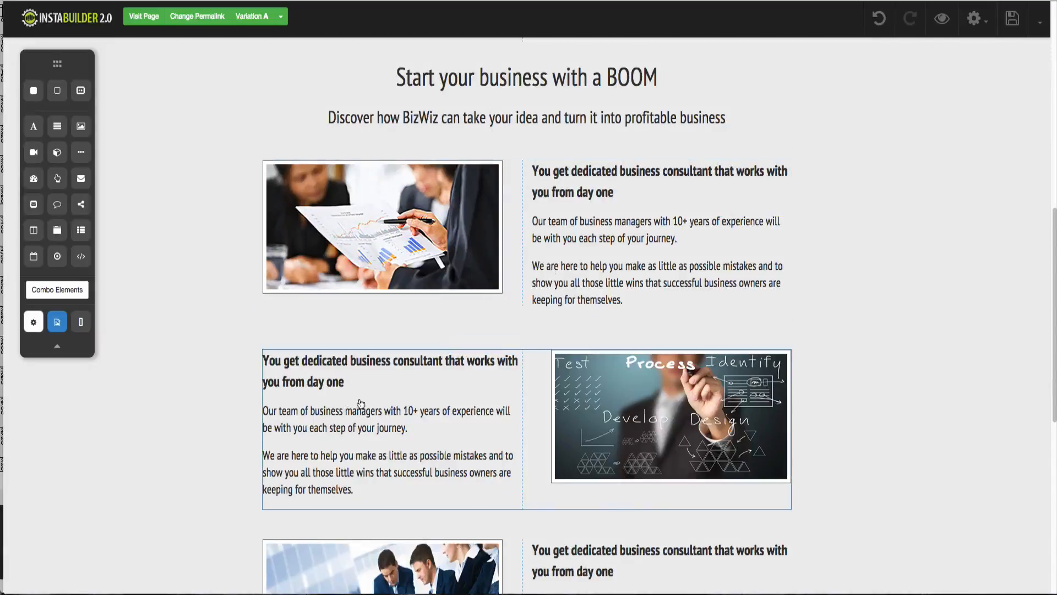
pyautogui.scroll(-5, 363, 402)
pyautogui.scroll(-4, 363, 401)
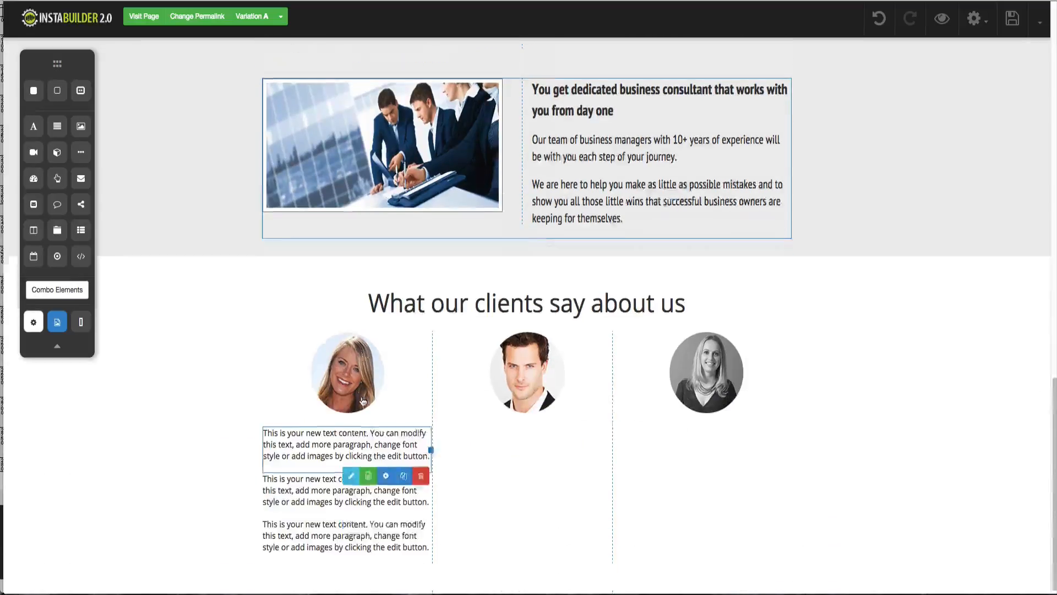
pyautogui.click(319, 439)
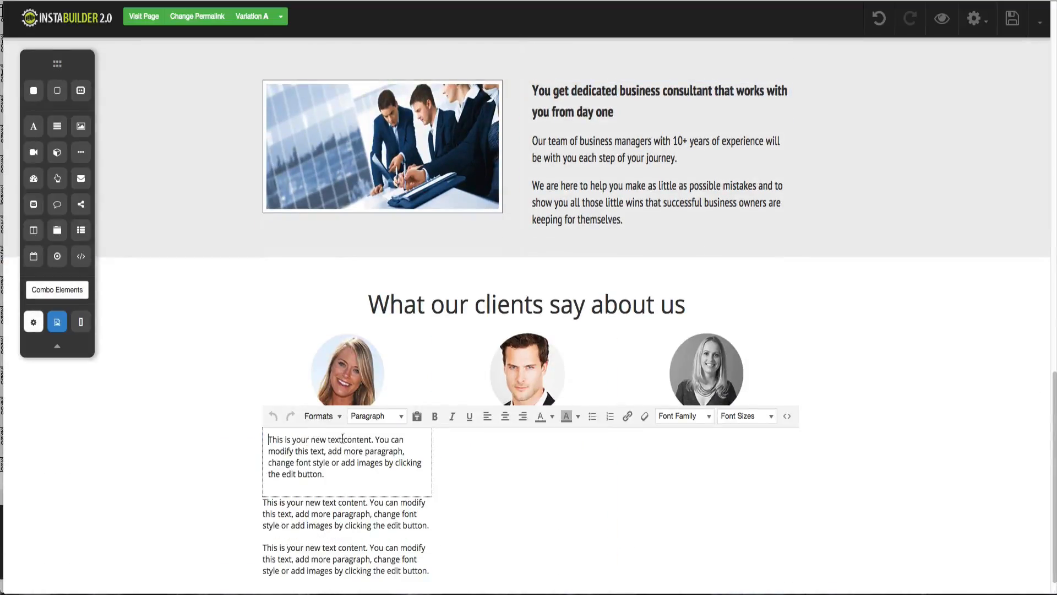
pyautogui.moveTo(332, 478); pyautogui.dragTo(270, 441)
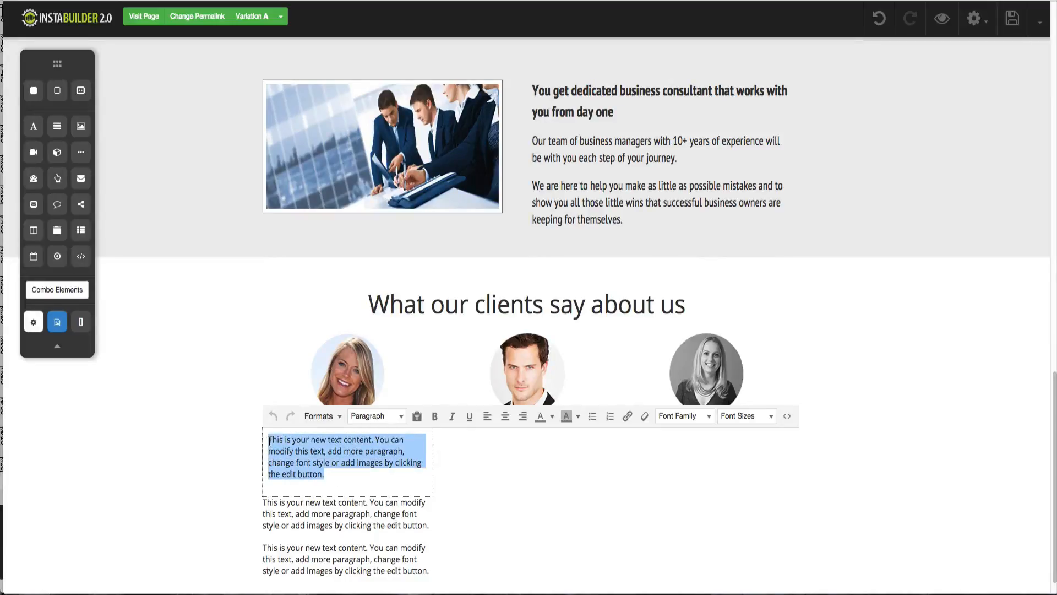
pyautogui.hotkey('ctrl', 'v')
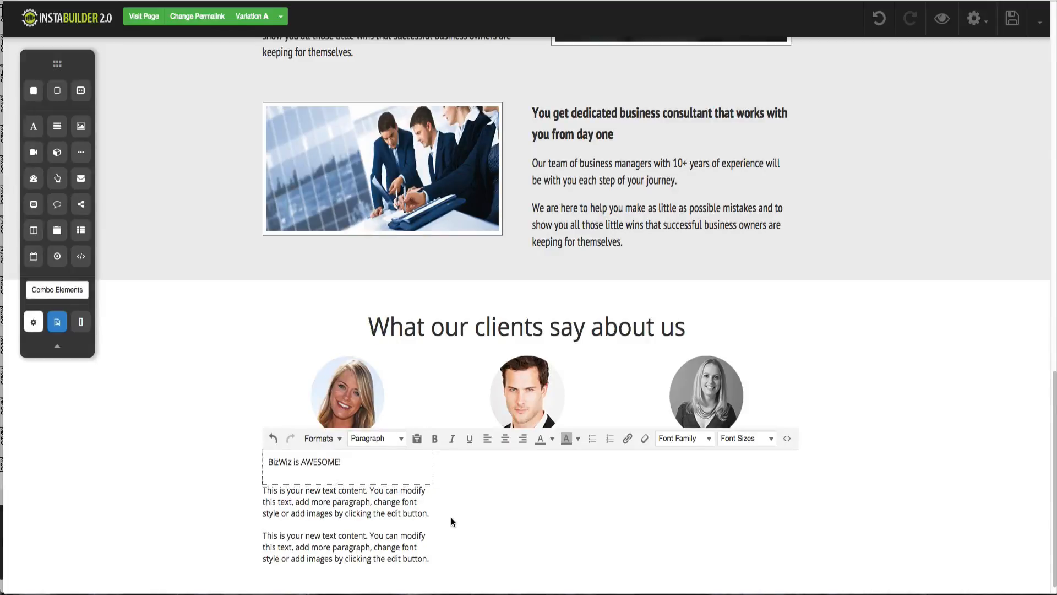
pyautogui.click(239, 511)
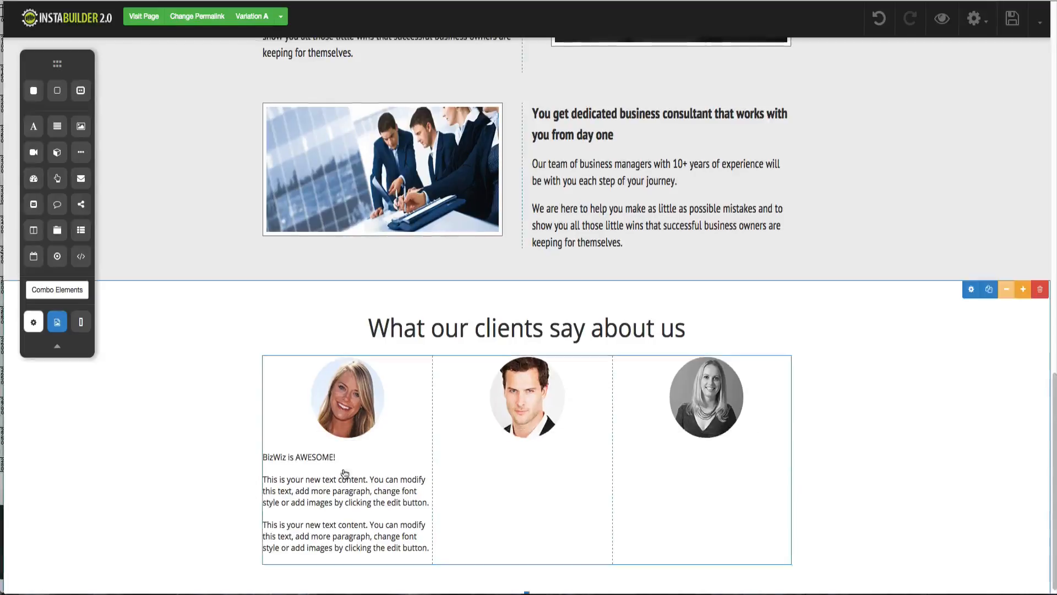
# - Try to apply the PT Sans Narrow font to the "BizWiz is AWESOME!" text without selecting it
pyautogui.click(351, 478)
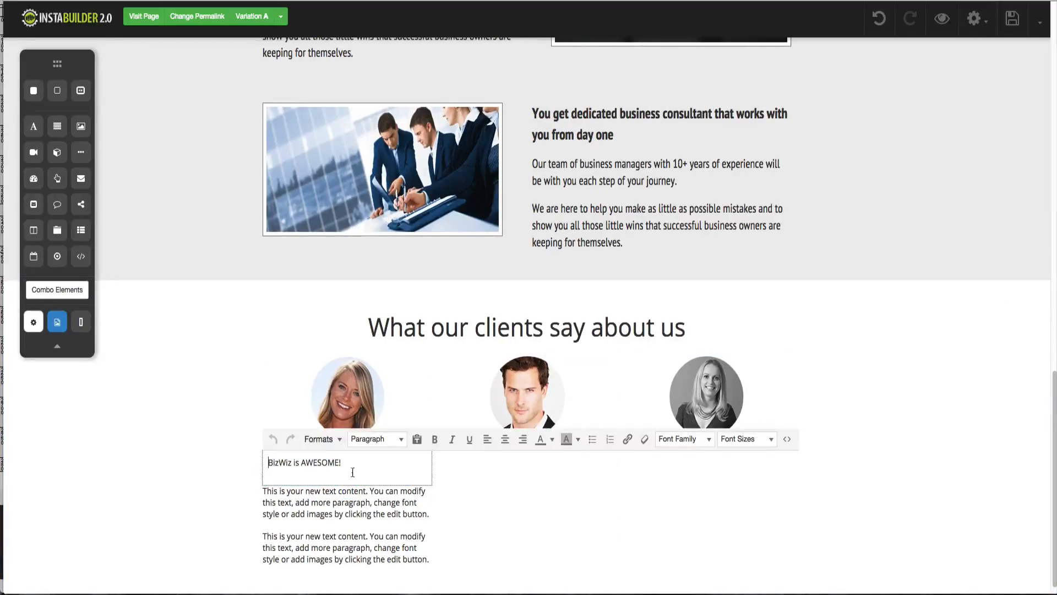
pyautogui.click(751, 441)
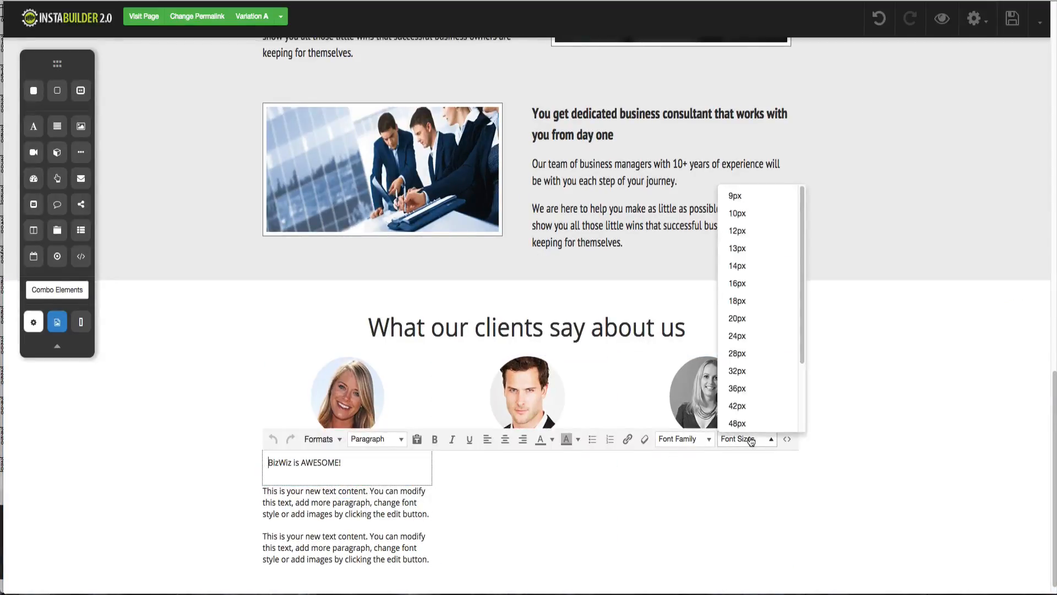
pyautogui.click(684, 439)
pyautogui.scroll(-5, 697, 408)
pyautogui.scroll(-1, 697, 408)
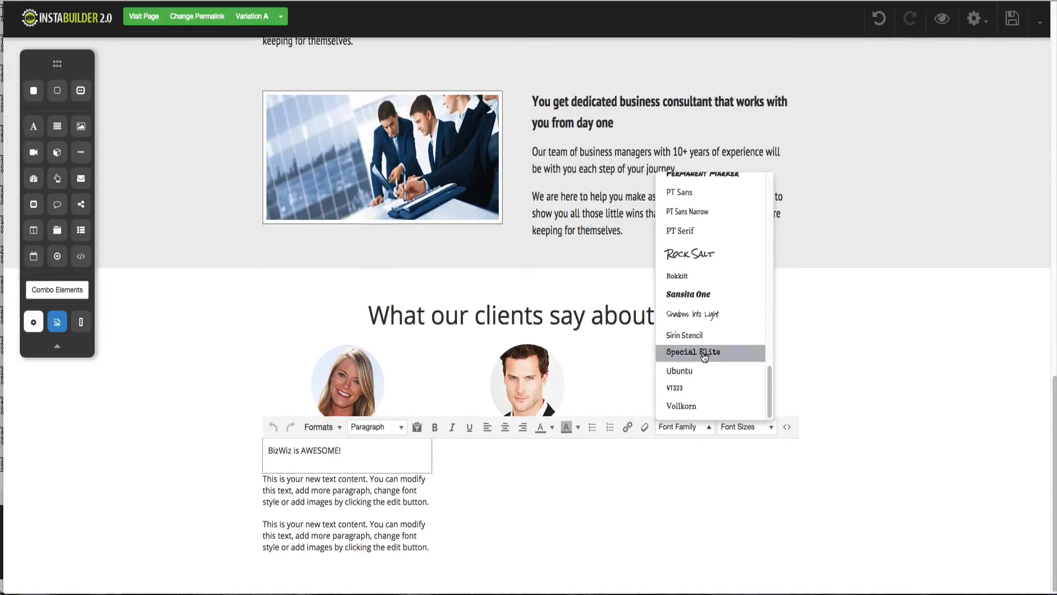
pyautogui.click(703, 218)
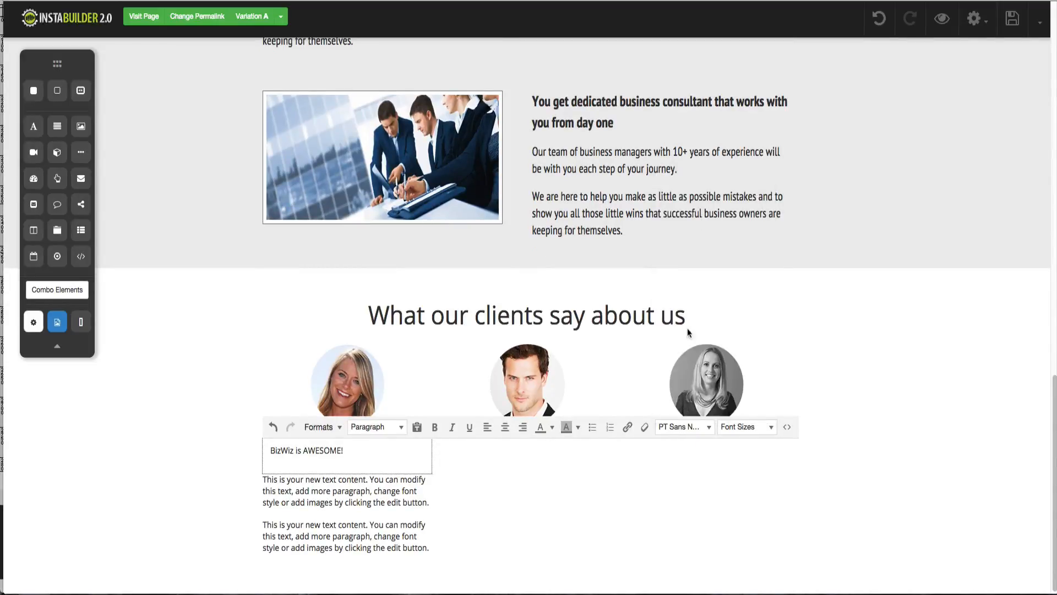
# - Select the whole "BizWiz is AWESOME!" line and set its font to PT Sans Narrow
pyautogui.tripleClick(336, 449)
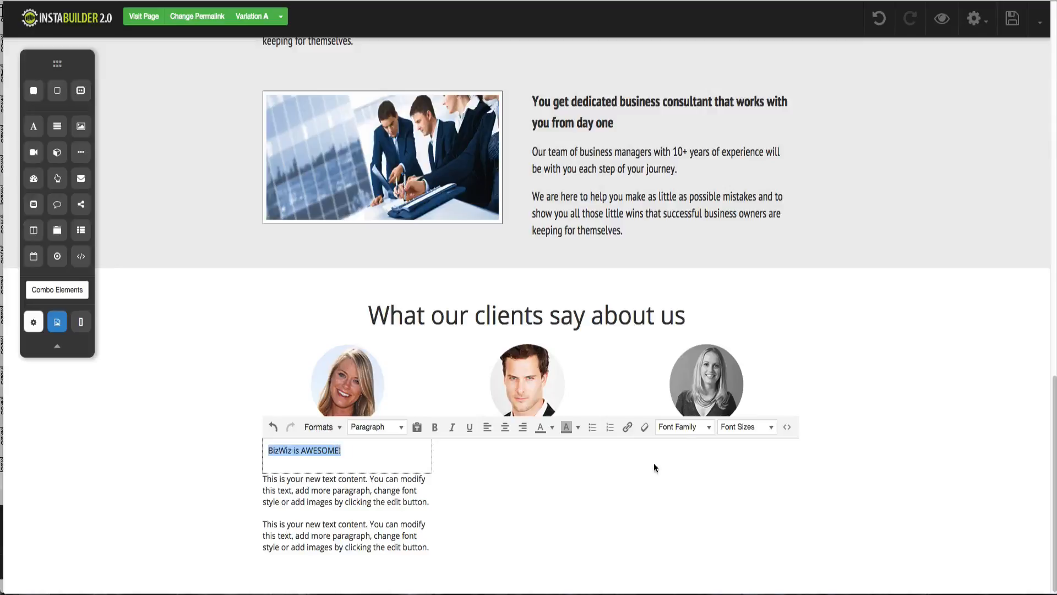
pyautogui.click(685, 428)
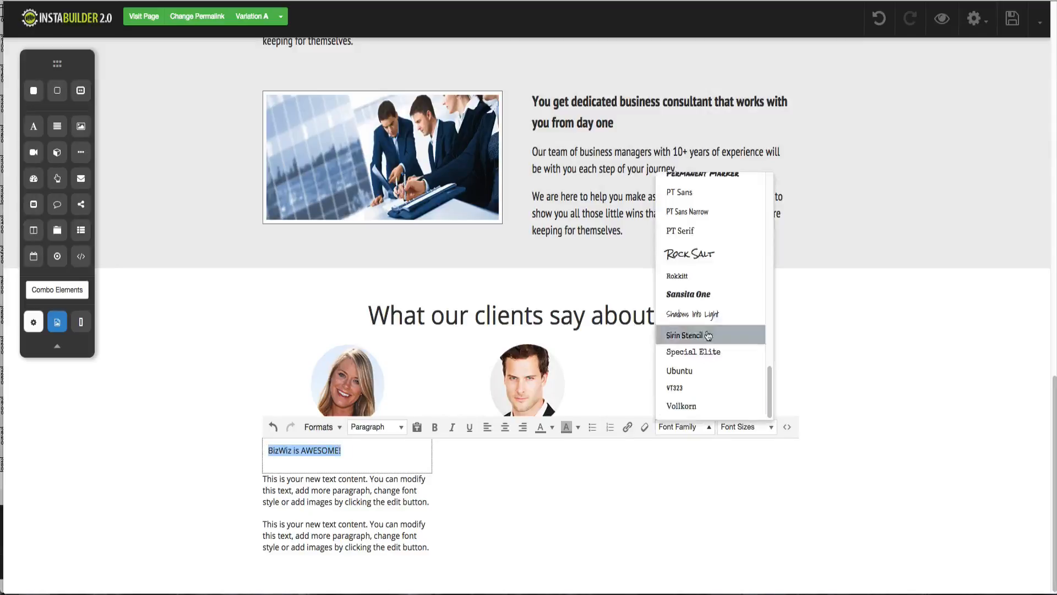
pyautogui.click(705, 217)
# - Try font sizes of 42px and 36px on the "BizWiz is AWESOME!" line
pyautogui.click(754, 427)
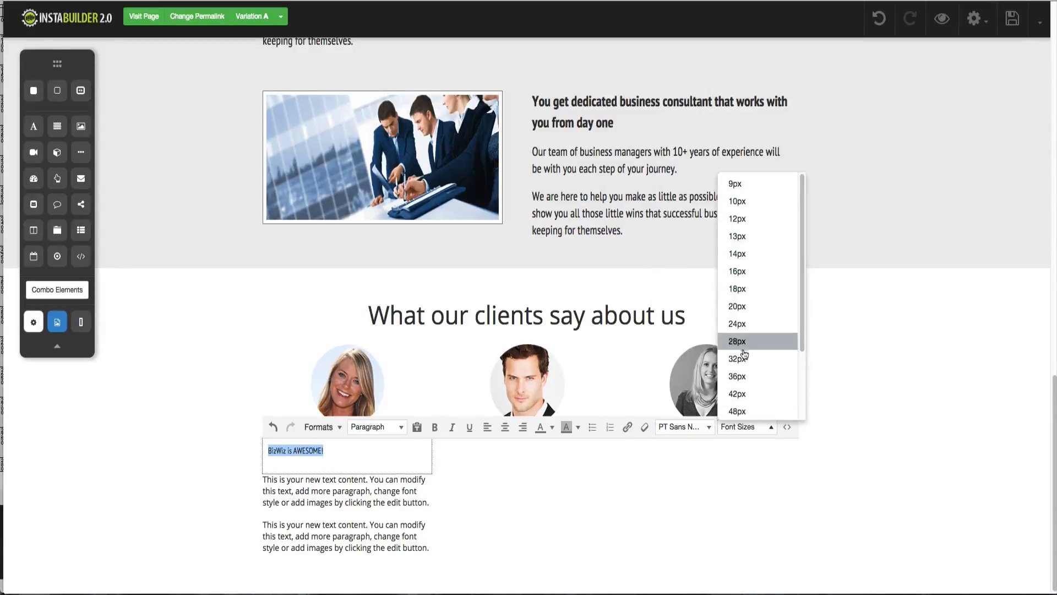
pyautogui.click(738, 394)
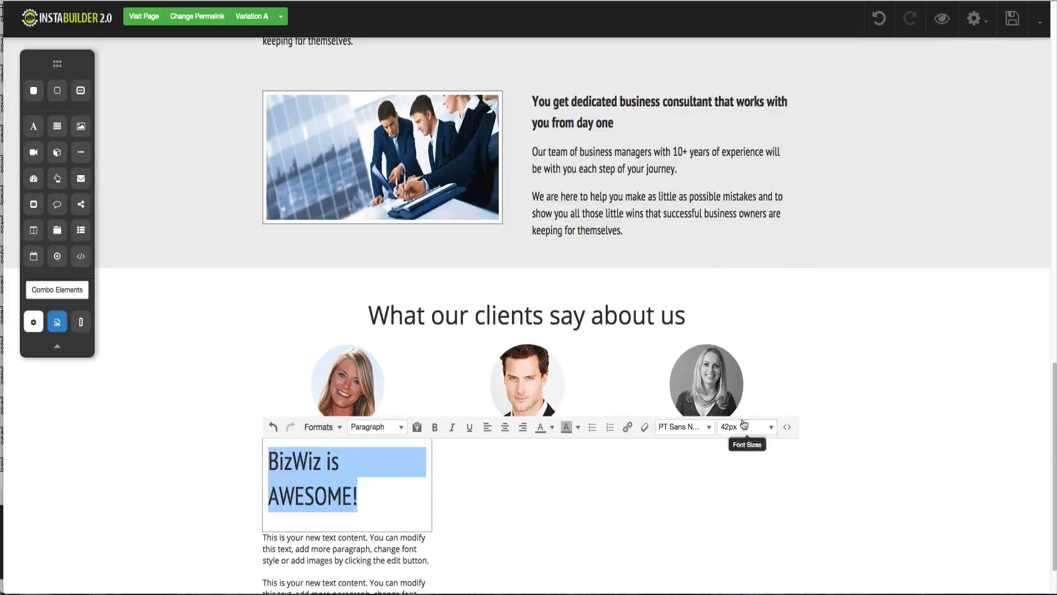
pyautogui.click(742, 428)
pyautogui.click(741, 377)
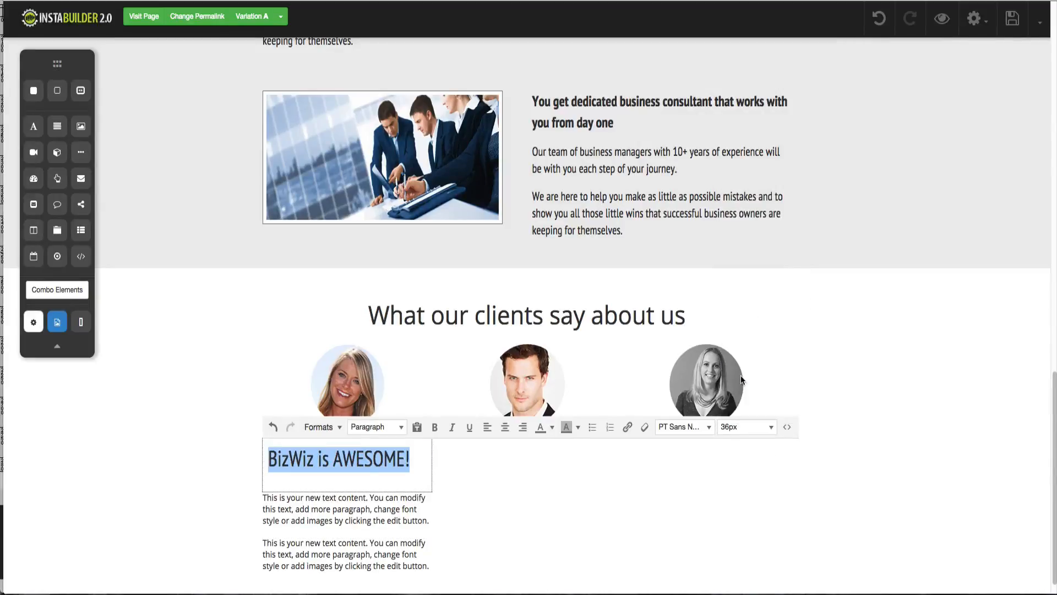
pyautogui.click(548, 514)
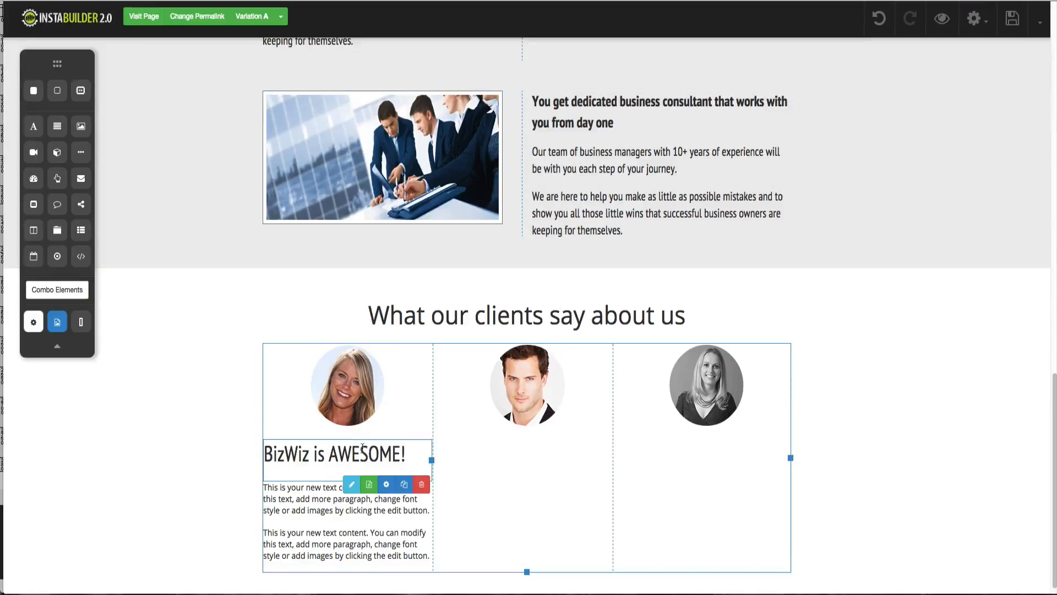
# - Set the "BizWiz is AWESOME!" line to 32px and make it bold
pyautogui.doubleClick(362, 447)
pyautogui.click(743, 427)
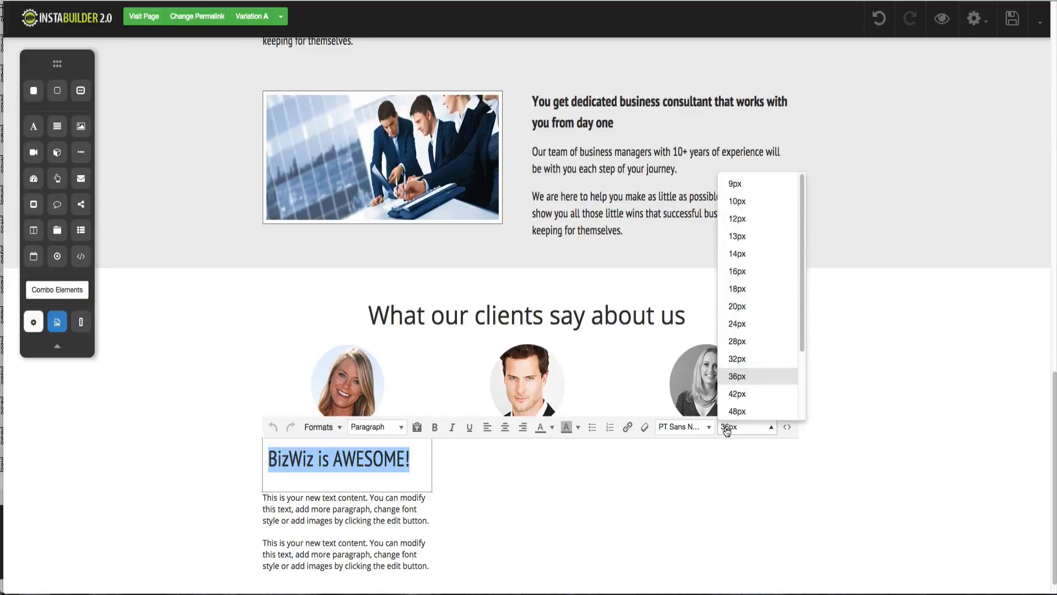
pyautogui.click(737, 359)
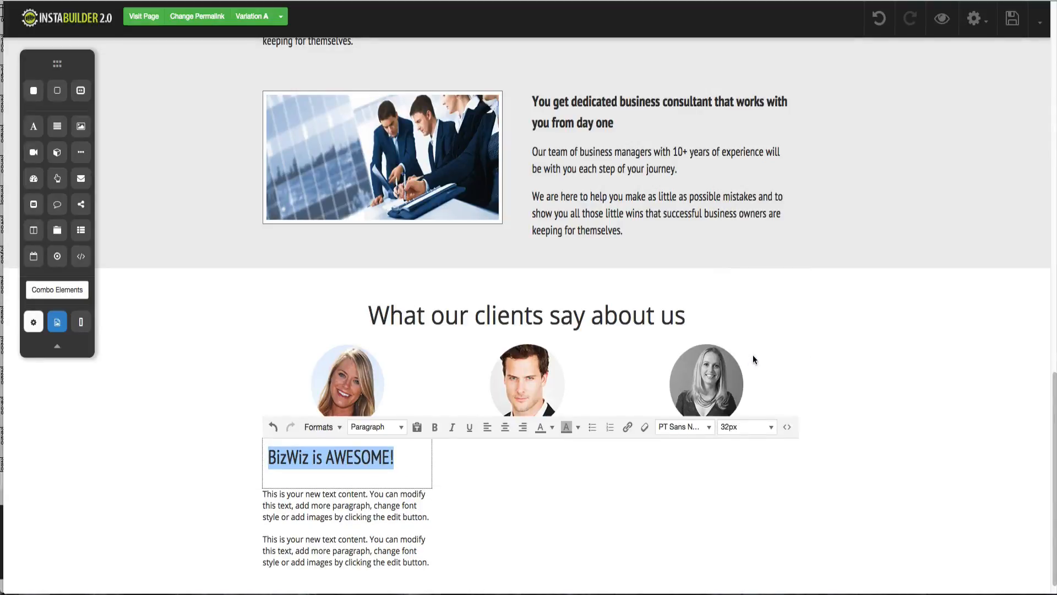
pyautogui.click(434, 427)
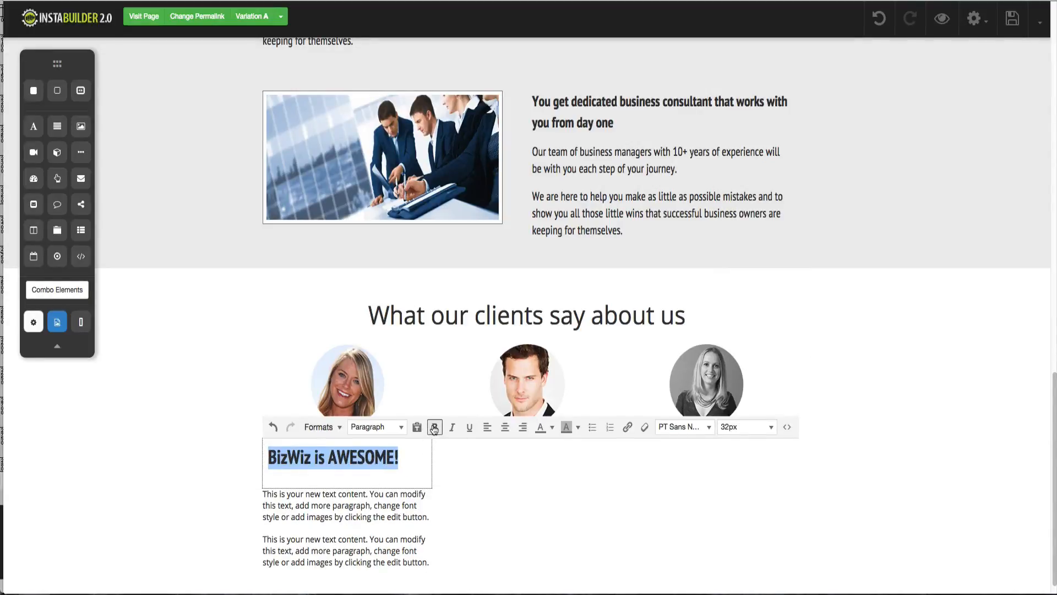
pyautogui.click(487, 476)
pyautogui.click(487, 476)
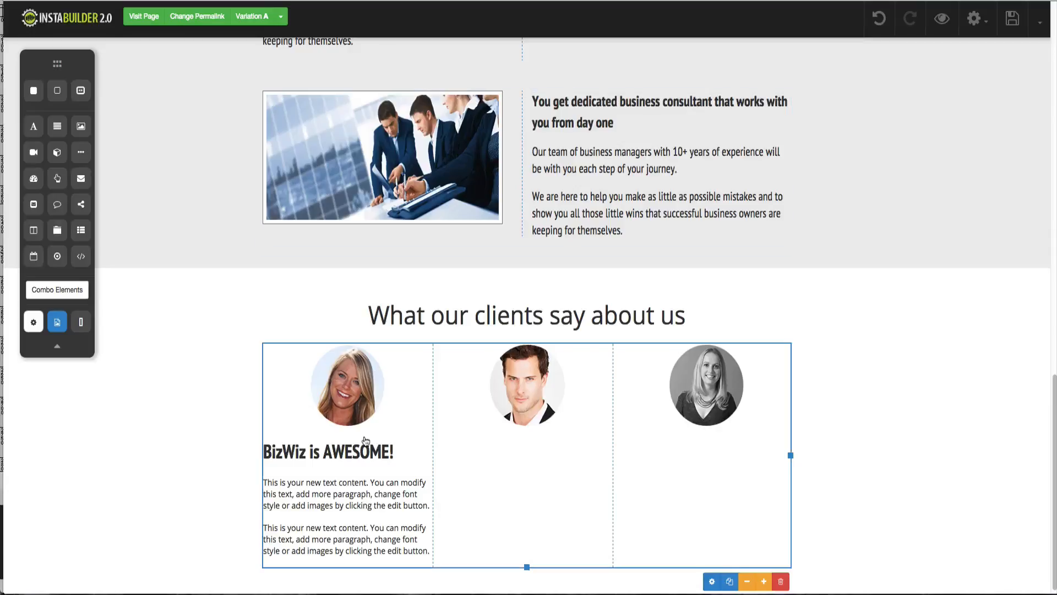
# - Reduce the bold "BizWiz is AWESOME!" line's font size to 28px
pyautogui.click(364, 450)
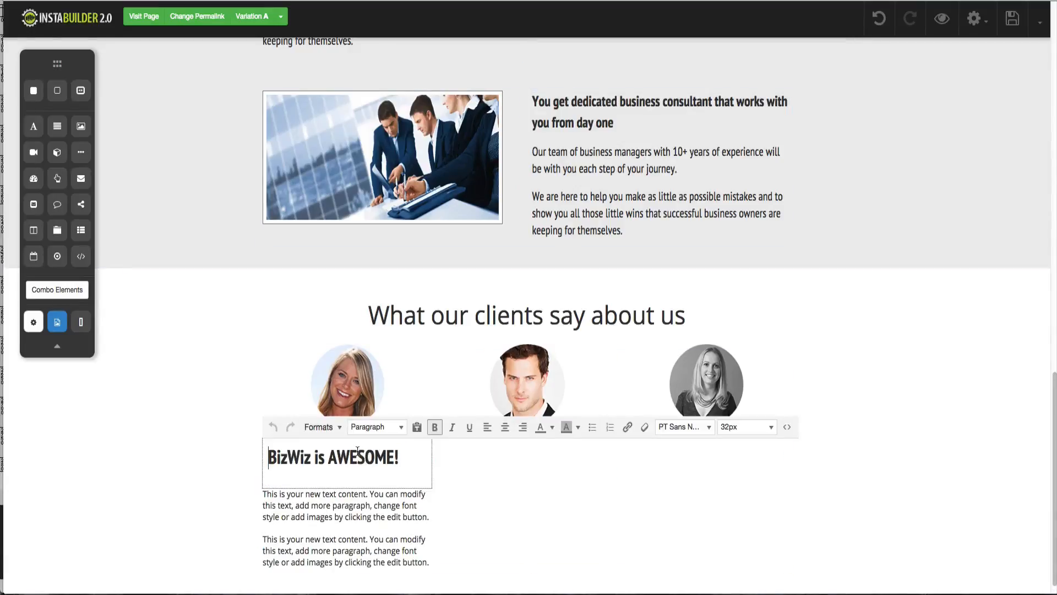
pyautogui.tripleClick(357, 451)
pyautogui.click(737, 426)
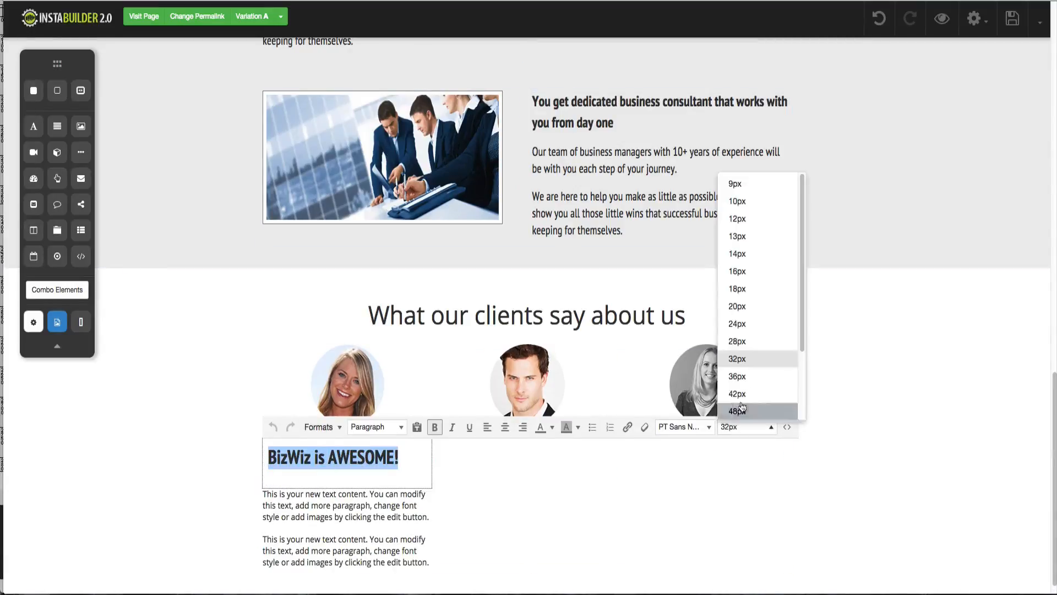
pyautogui.click(747, 344)
pyautogui.click(83, 480)
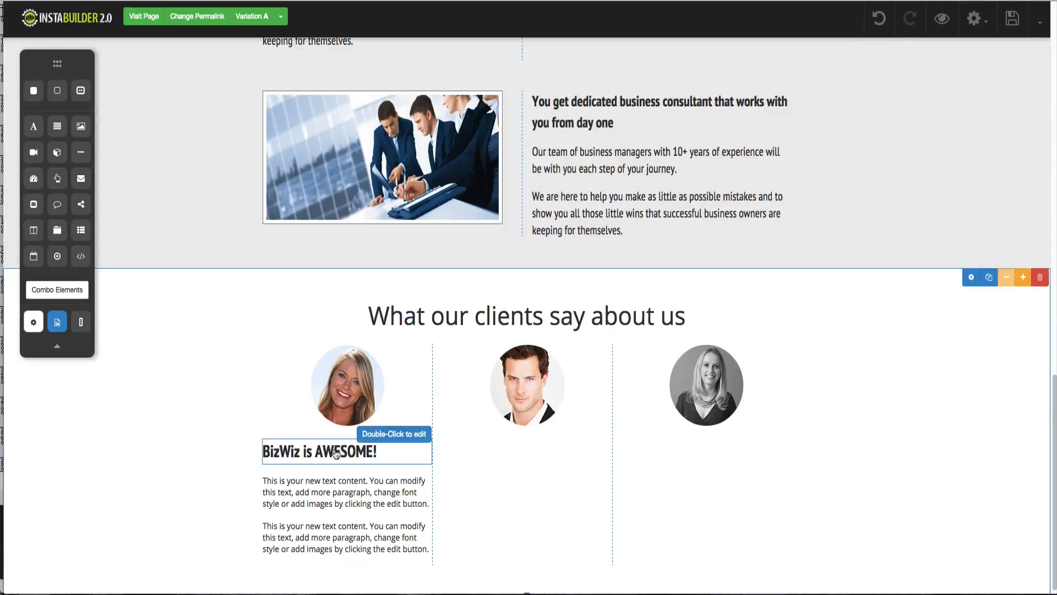
# - Center the "BizWiz is AWESOME!" heading under the first client's portrait
pyautogui.moveTo(336, 448)
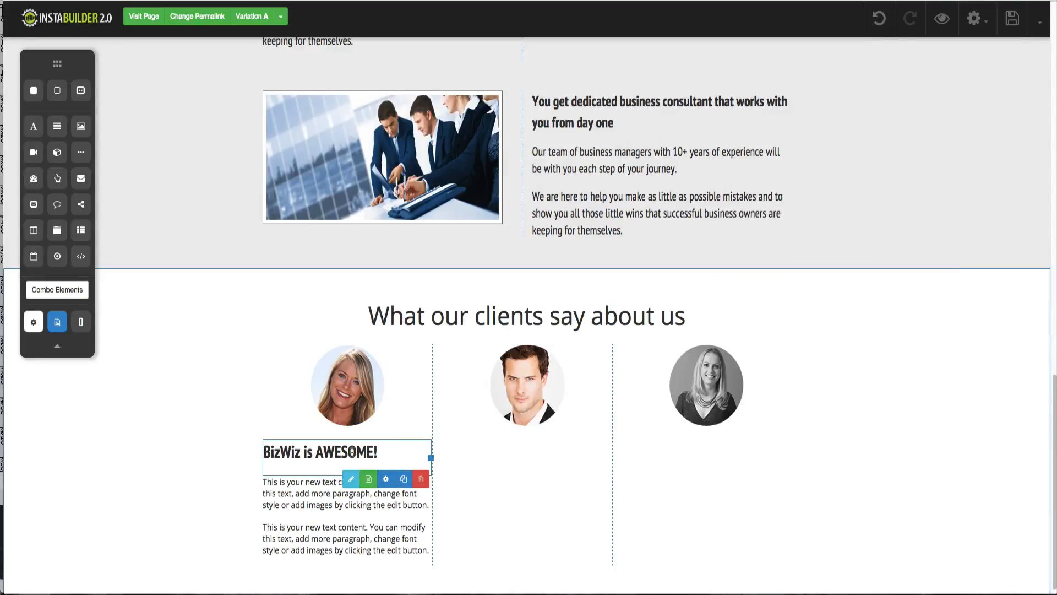
pyautogui.doubleClick(353, 455)
pyautogui.click(505, 427)
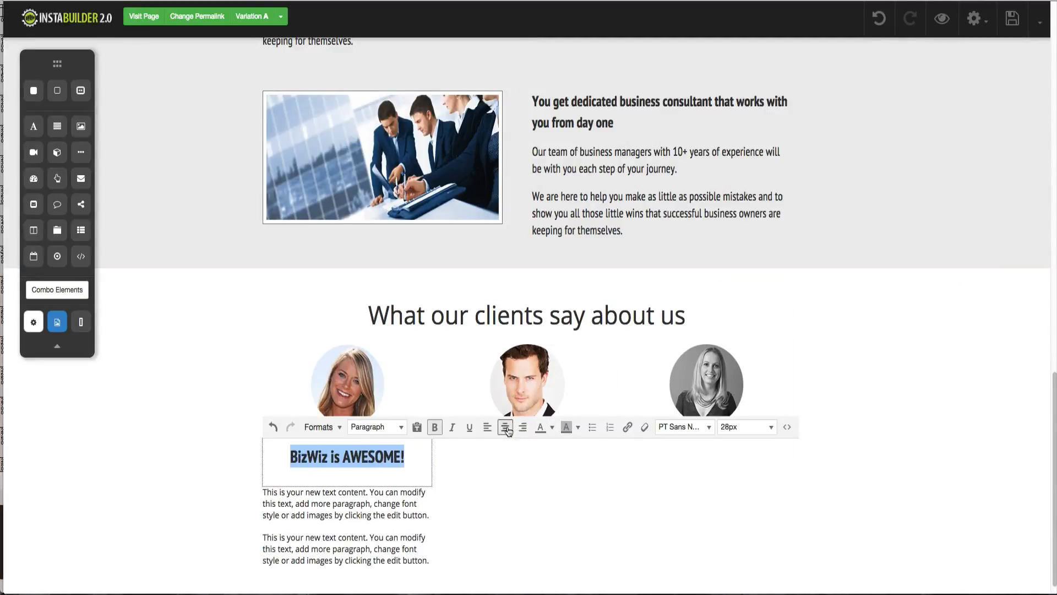
pyautogui.click(176, 474)
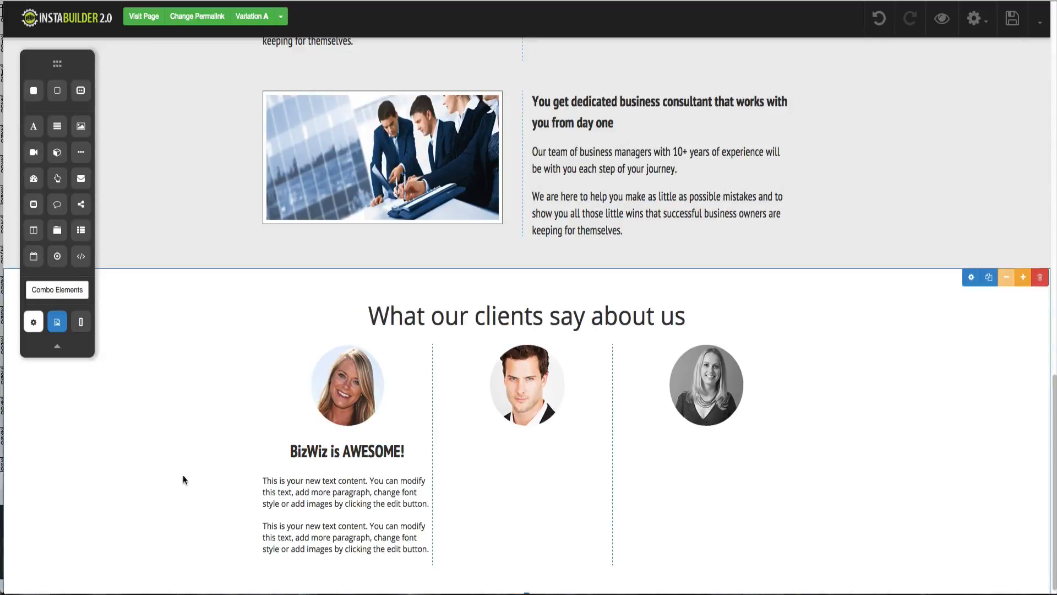
# - Try the Pre block format on the "BizWiz is AWESOME!" heading and undo it
pyautogui.doubleClick(330, 456)
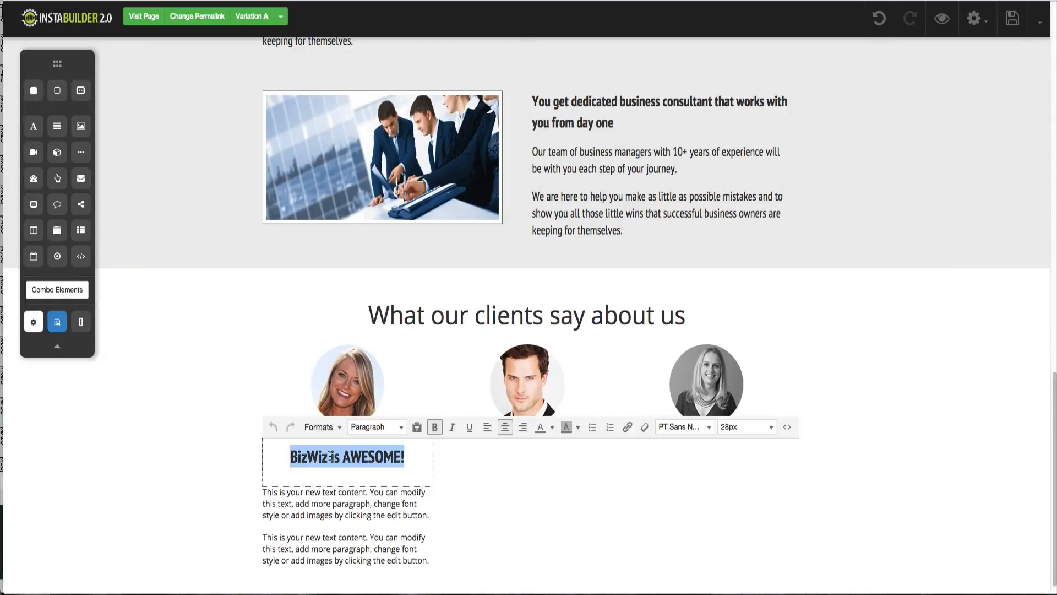
pyautogui.click(385, 433)
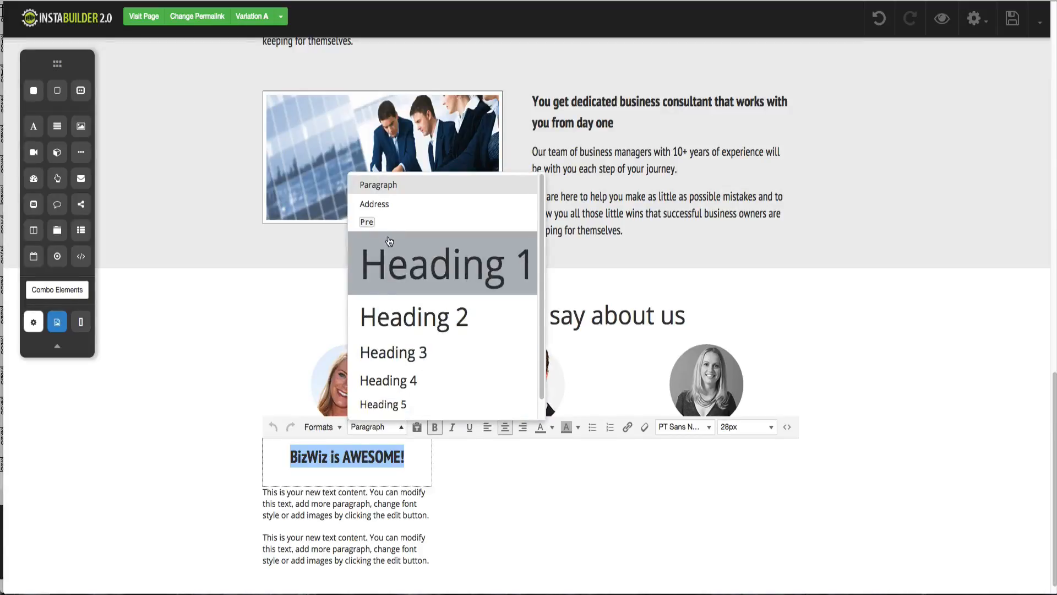
pyautogui.click(390, 223)
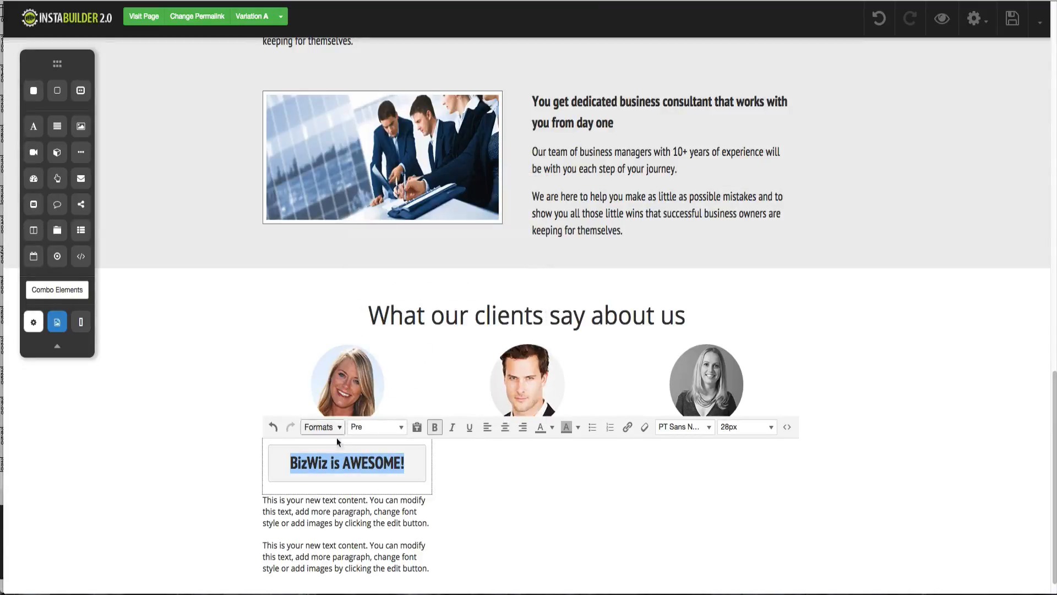
pyautogui.click(273, 427)
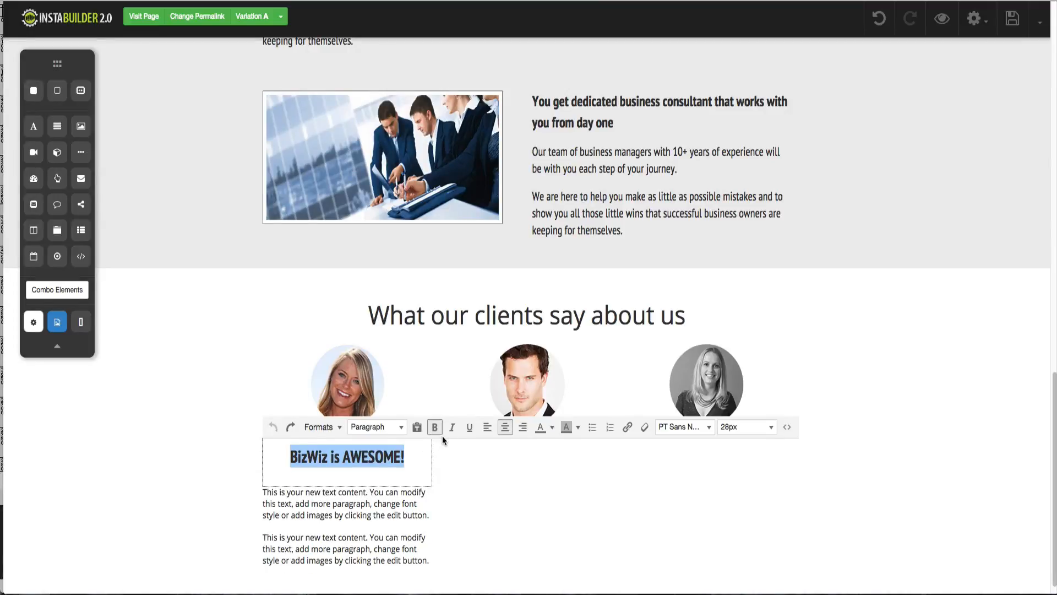
pyautogui.click(855, 437)
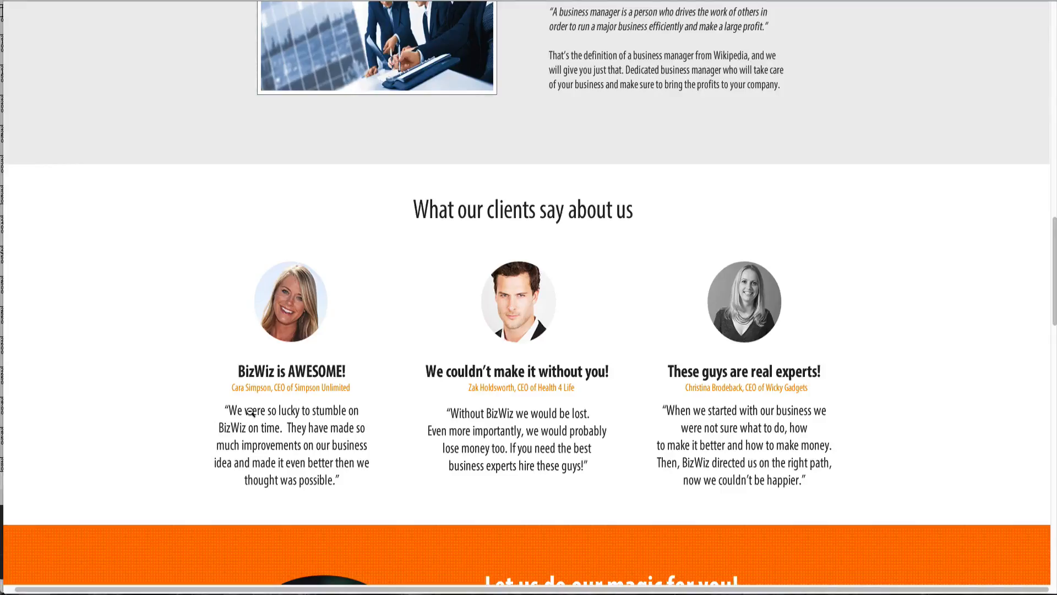
# - Copy the first client's name and title line from the Fireworks mockup and switch back to the browser
pyautogui.hotkey('ctrl', 'Up')
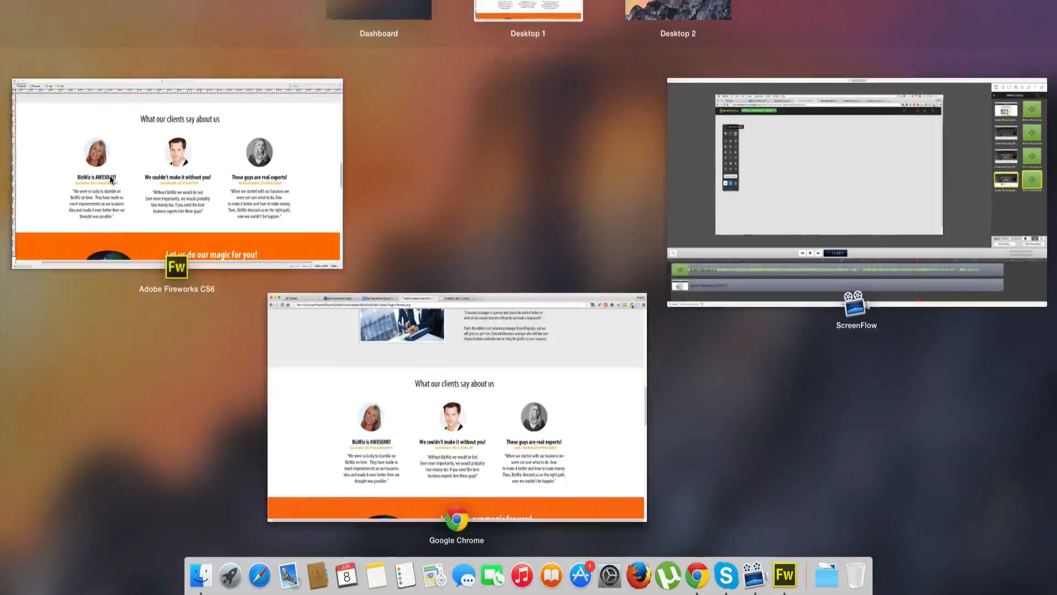
pyautogui.click(230, 267)
pyautogui.tripleClick(230, 267)
pyautogui.hotkey('ctrl', 'c')
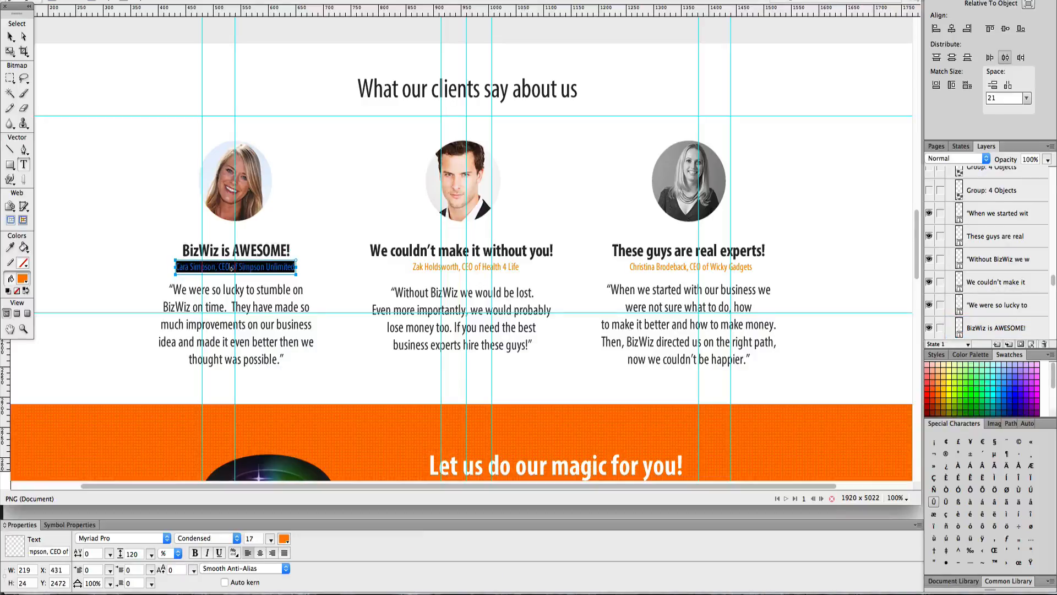
pyautogui.hotkey('ctrl', 'Up')
pyautogui.click(586, 344)
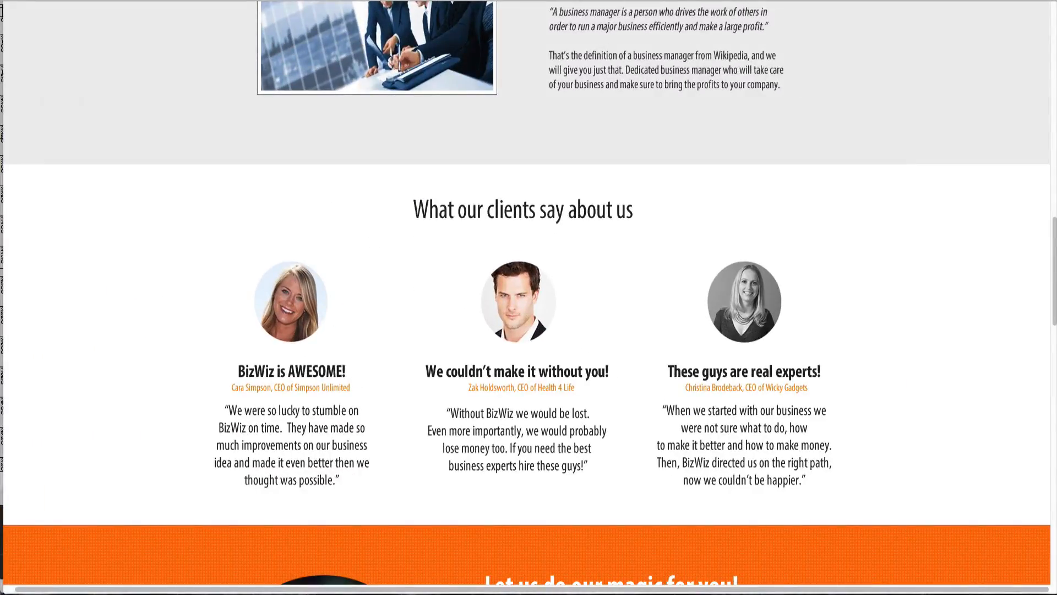
# - Switch to the page editor and replace the text block below "BizWiz is AWESOME!" with the copied client name and title line
pyautogui.hotkey('ctrl', 'Tab')
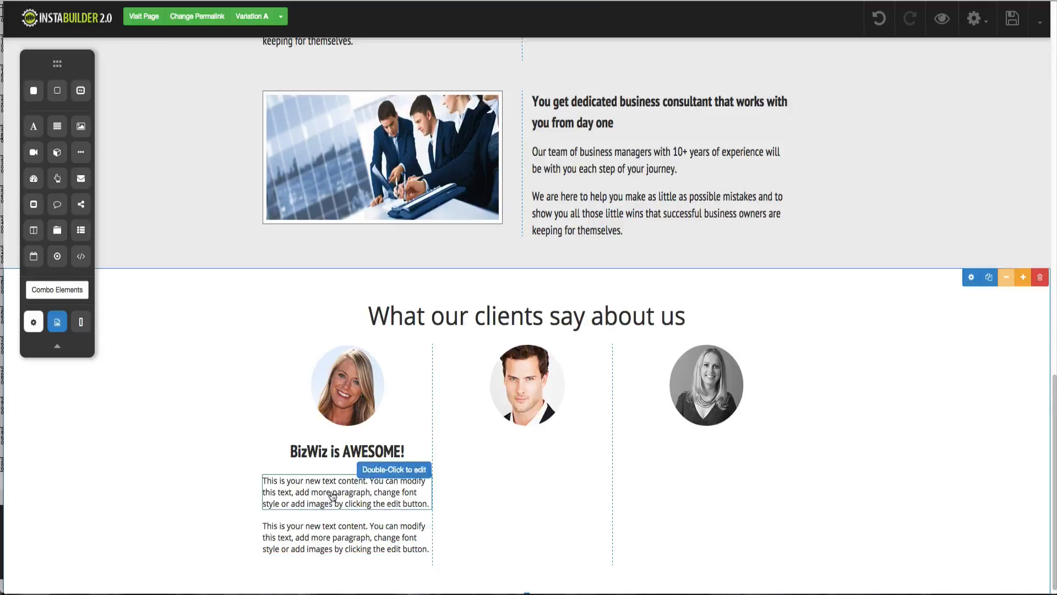
pyautogui.doubleClick(358, 489)
pyautogui.hotkey('ctrl', 'v')
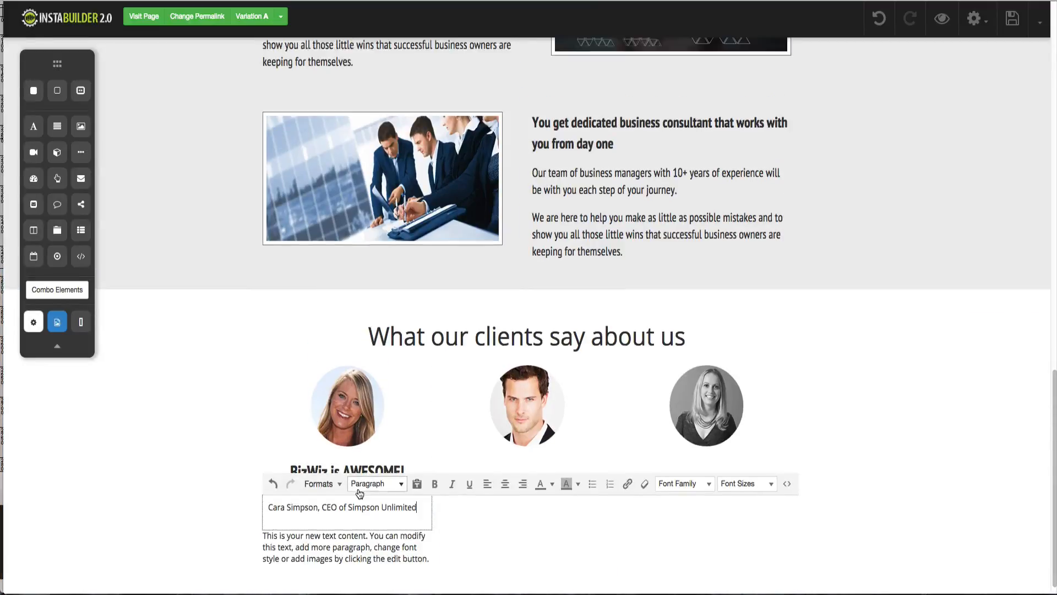
pyautogui.click(229, 495)
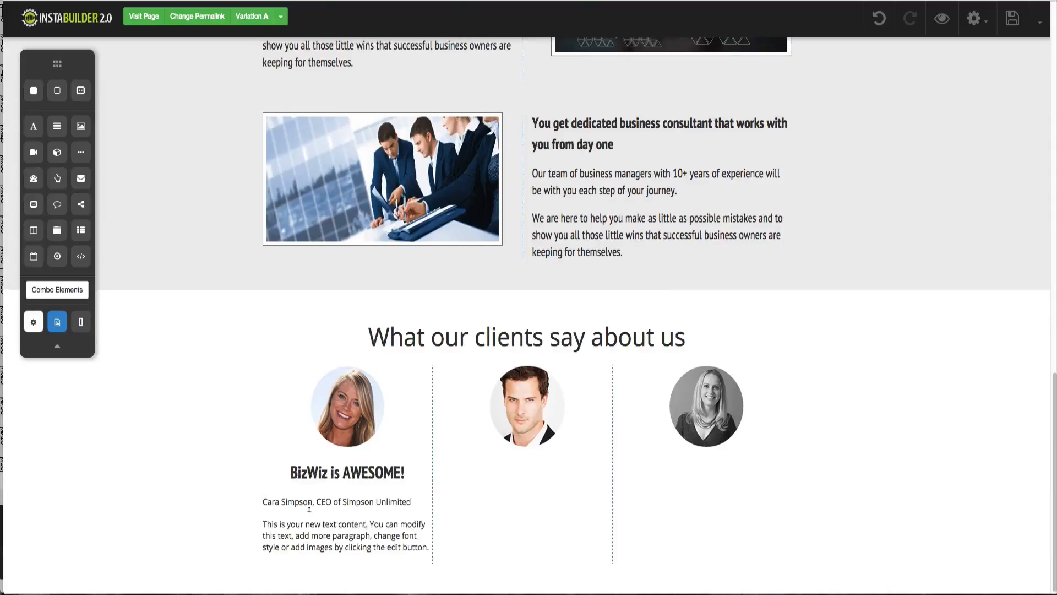
# - Set the first client's name and title line in PT Sans Narrow and center it
pyautogui.doubleClick(362, 503)
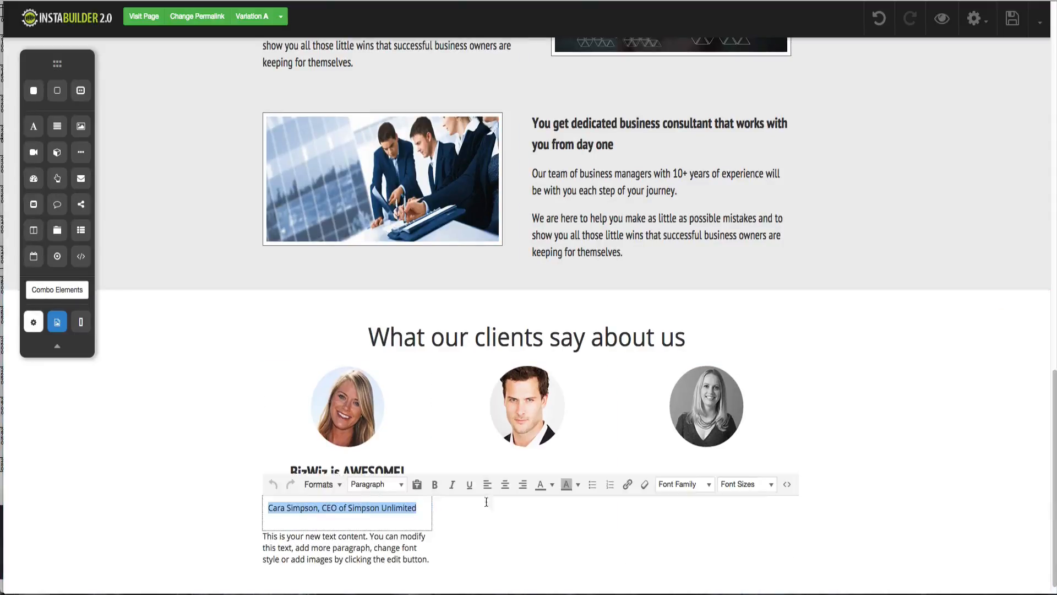
pyautogui.click(702, 484)
pyautogui.scroll(-10, 716, 331)
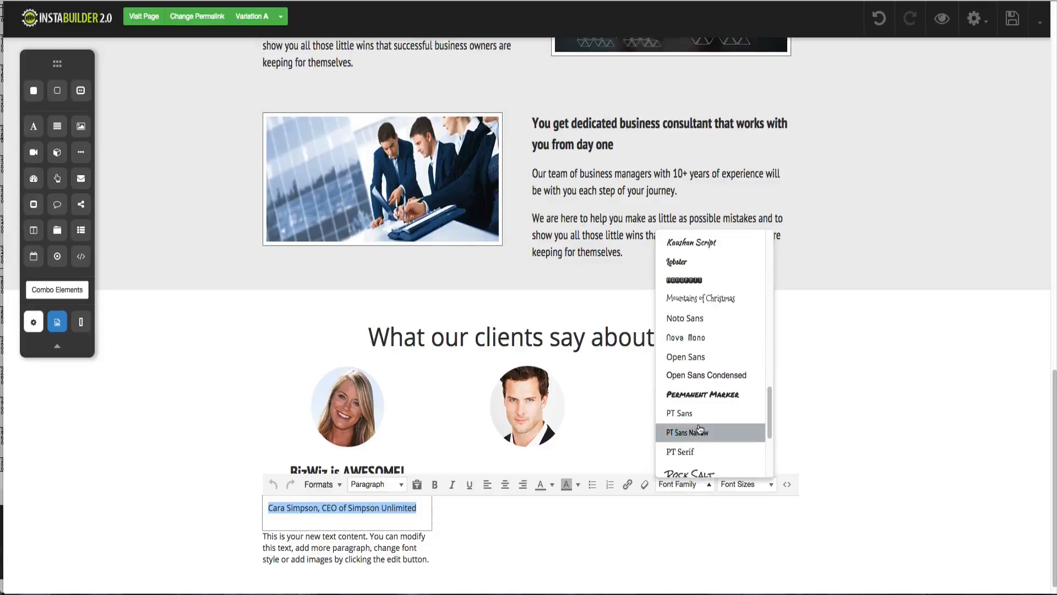
pyautogui.click(700, 429)
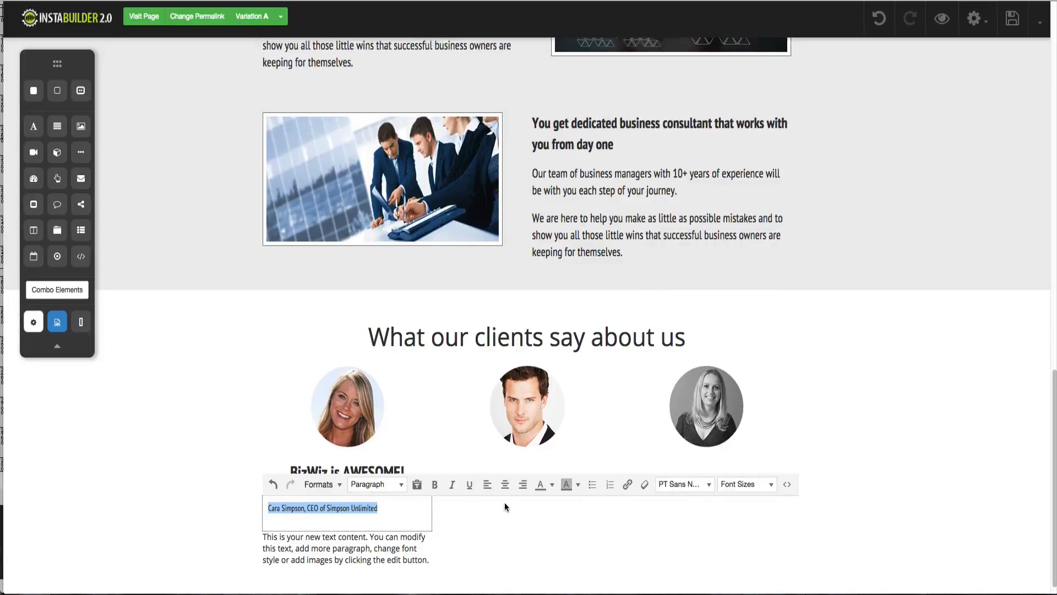
pyautogui.click(505, 484)
pyautogui.click(209, 476)
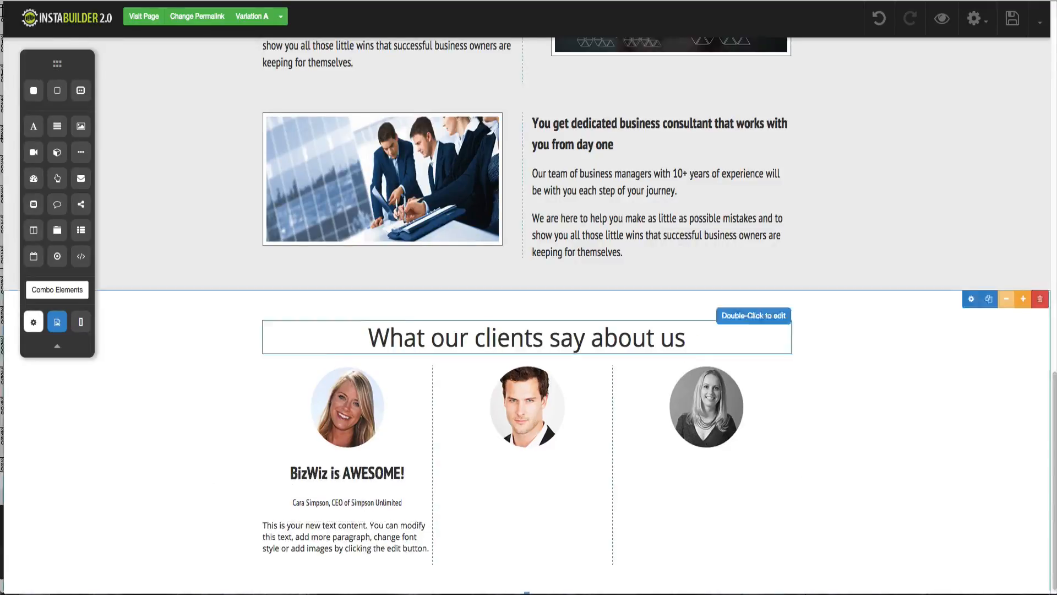
# - Compare the first client's name and title line with the design mockup
pyautogui.hotkey('ctrl', 'Up')
pyautogui.click(287, 193)
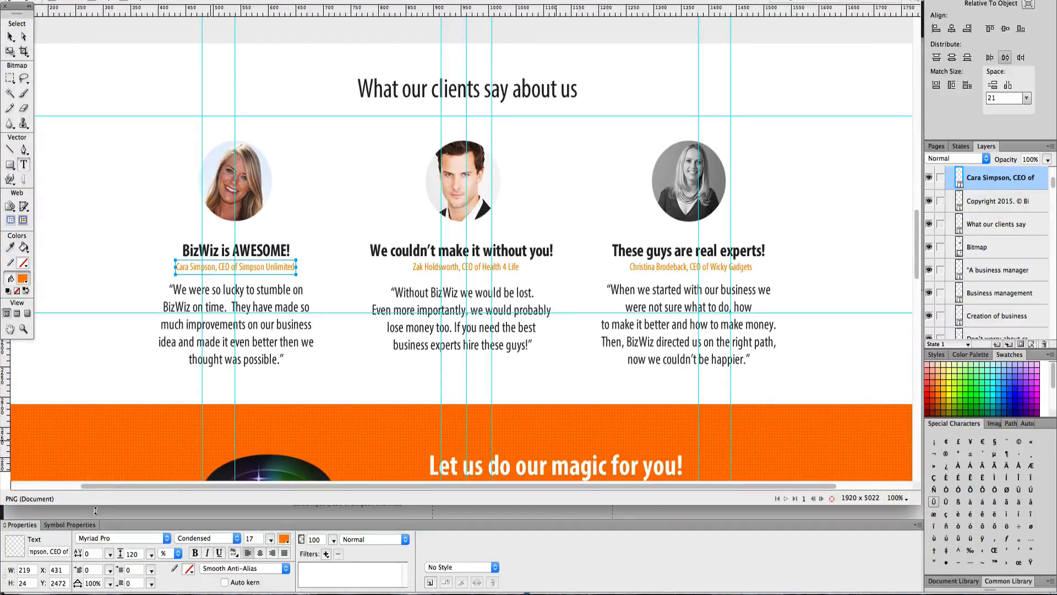
pyautogui.hotkey('ctrl', 'Up')
pyautogui.click(466, 361)
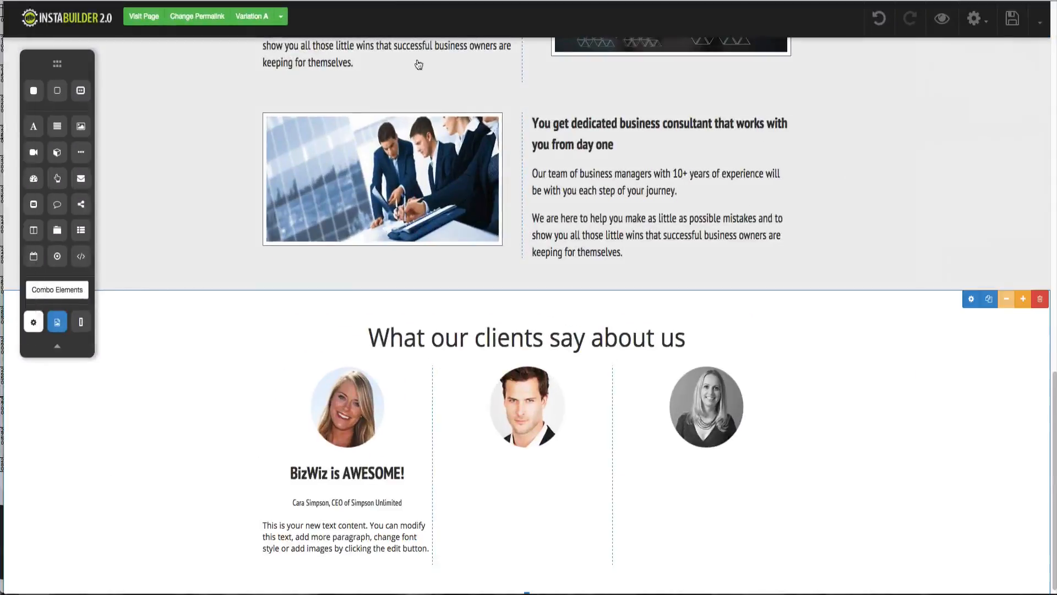
pyautogui.hotkey('ctrl', 'Tab')
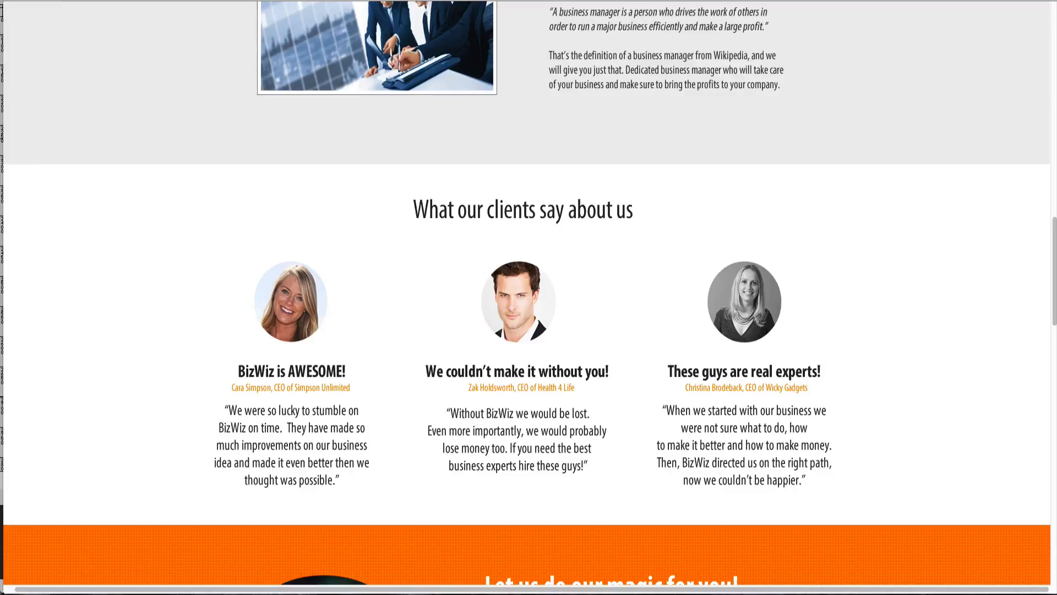
pyautogui.hotkey('ctrl', 'Tab')
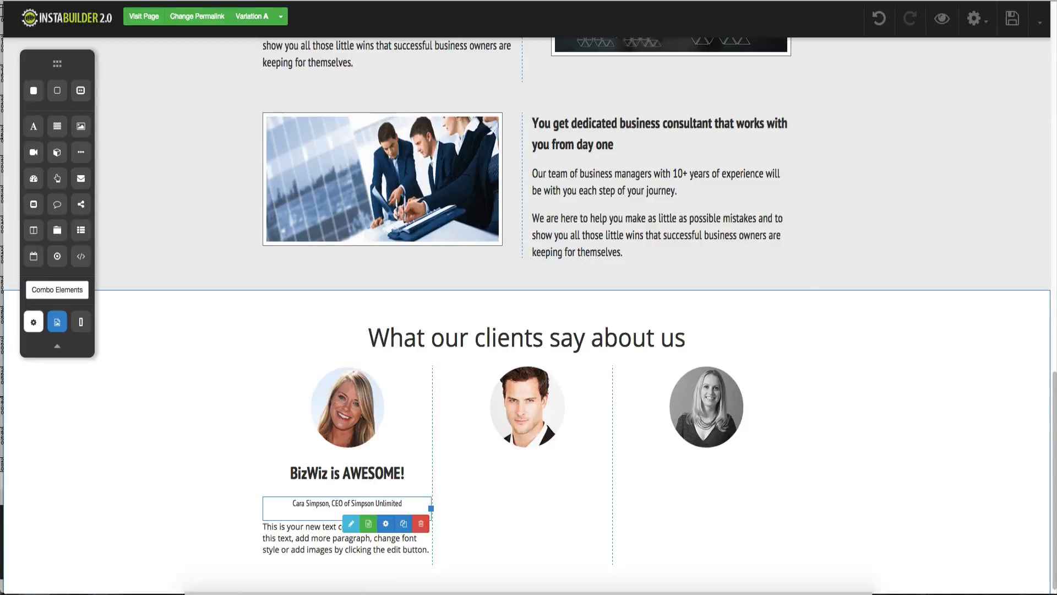
# - Switch to Fireworks, copy the name line's text colour code #FF7F00 from the mockup, and return to Chrome
pyautogui.hotkey('ctrl', 'Up')
pyautogui.click(306, 170)
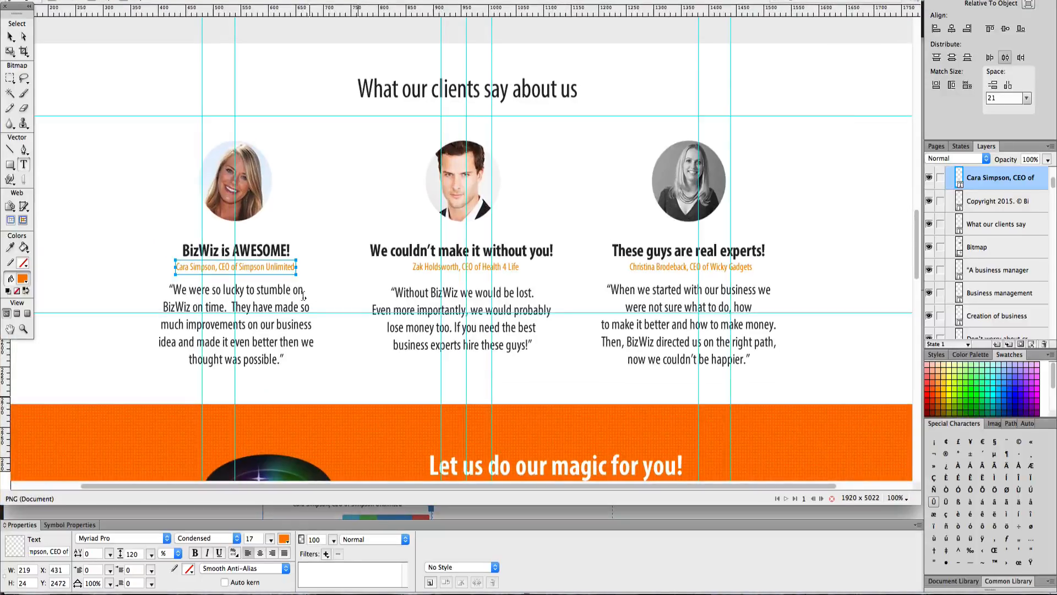
pyautogui.click(285, 542)
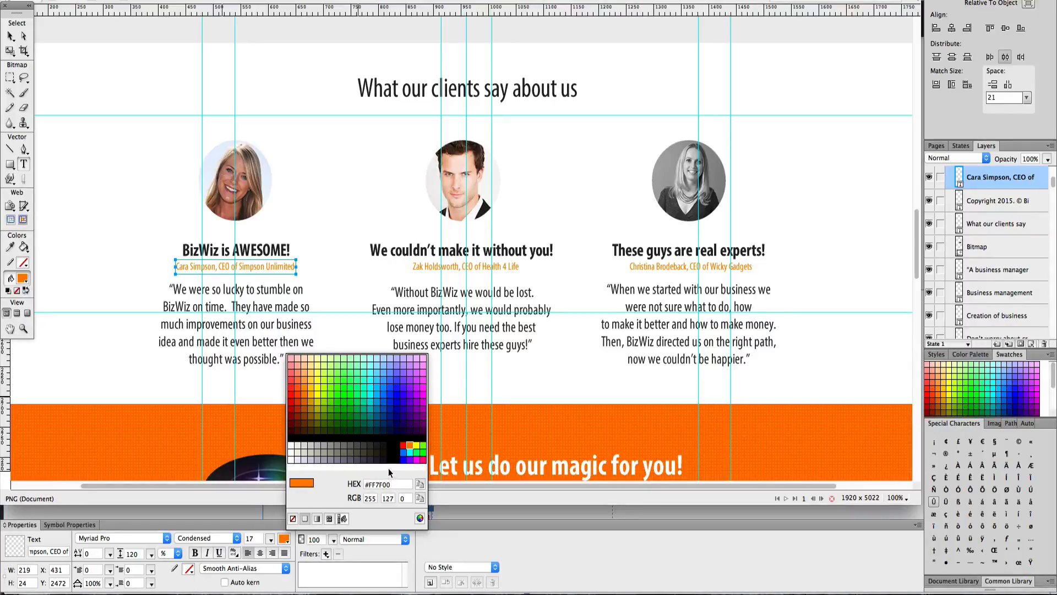
pyautogui.click(389, 482)
pyautogui.hotkey('ctrl', 'c')
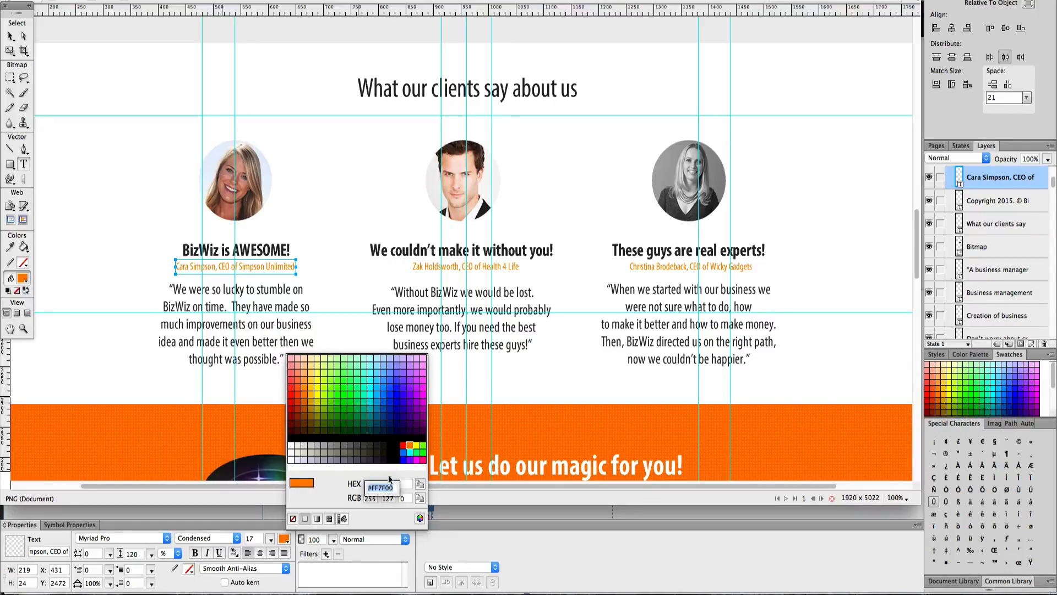
pyautogui.hotkey('ctrl', 'Up')
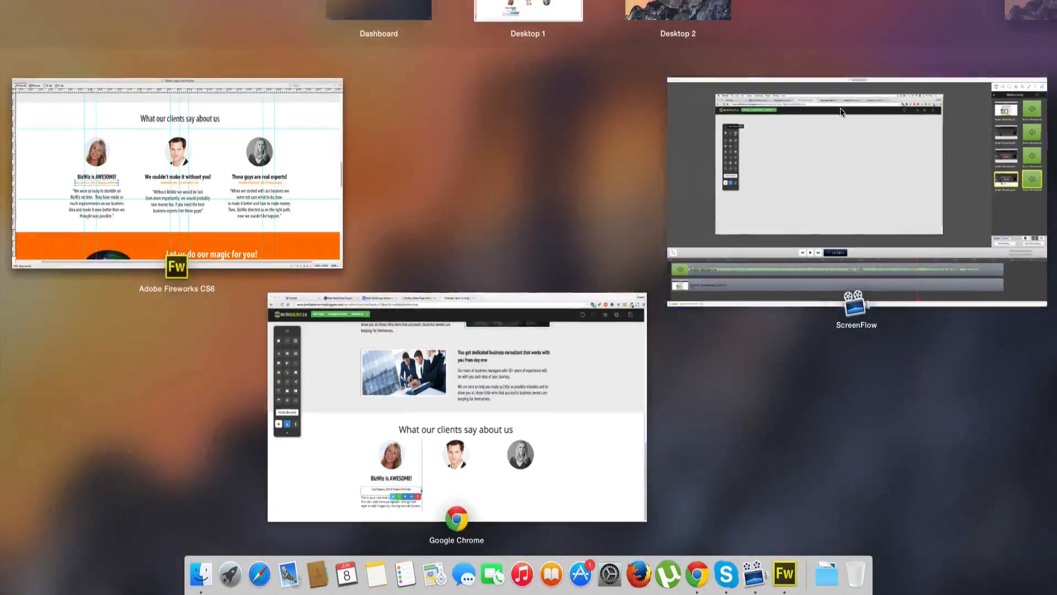
pyautogui.click(474, 415)
# - Apply the custom text colour ff7f00 to the first client's name and title line
pyautogui.doubleClick(336, 504)
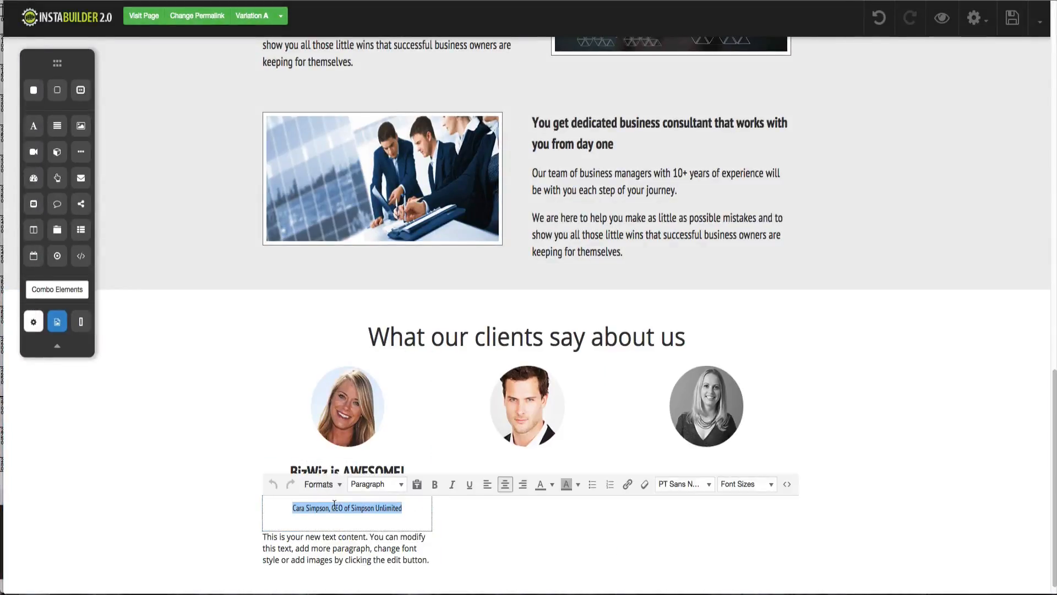
pyautogui.click(551, 484)
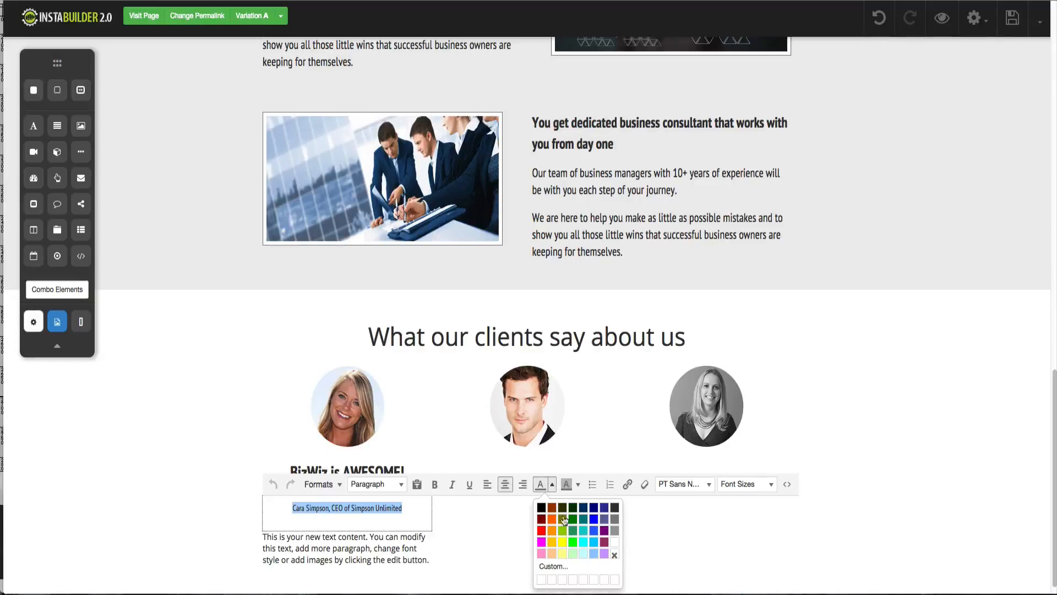
pyautogui.click(553, 566)
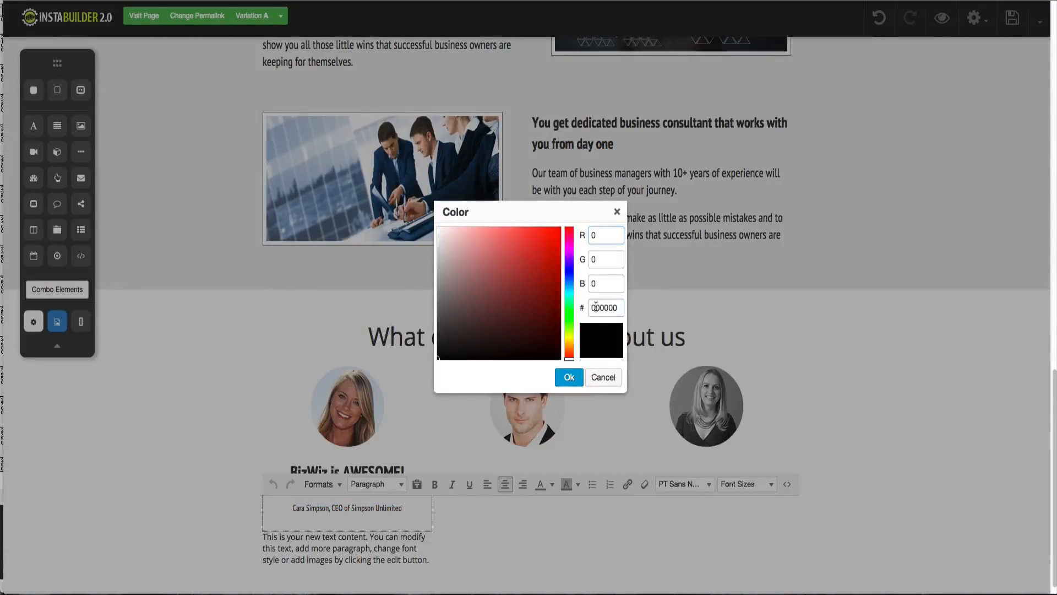
pyautogui.doubleClick(596, 307)
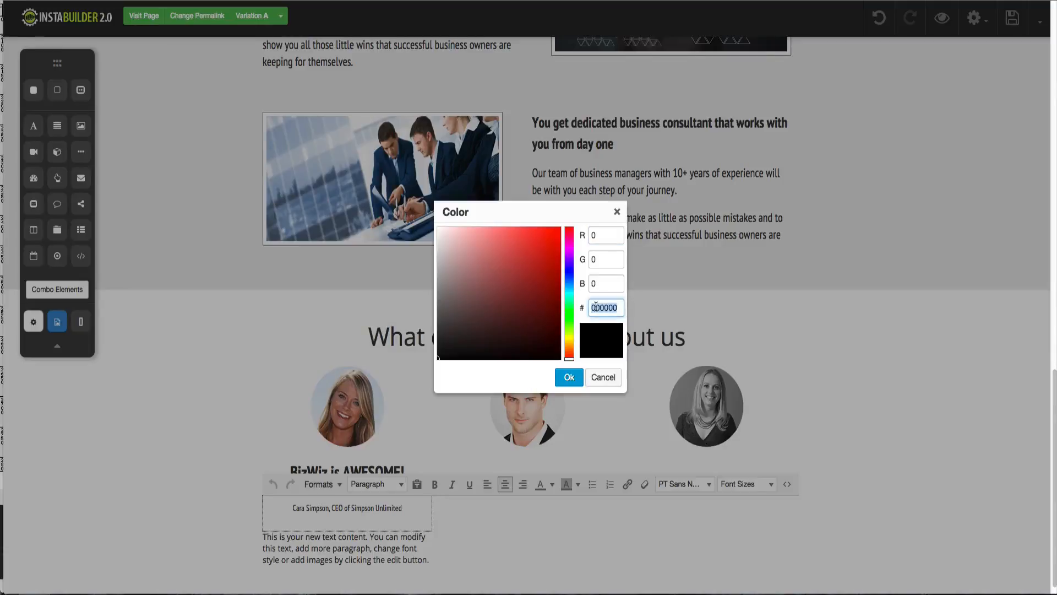
pyautogui.hotkey('ctrl', 'v')
pyautogui.click(604, 287)
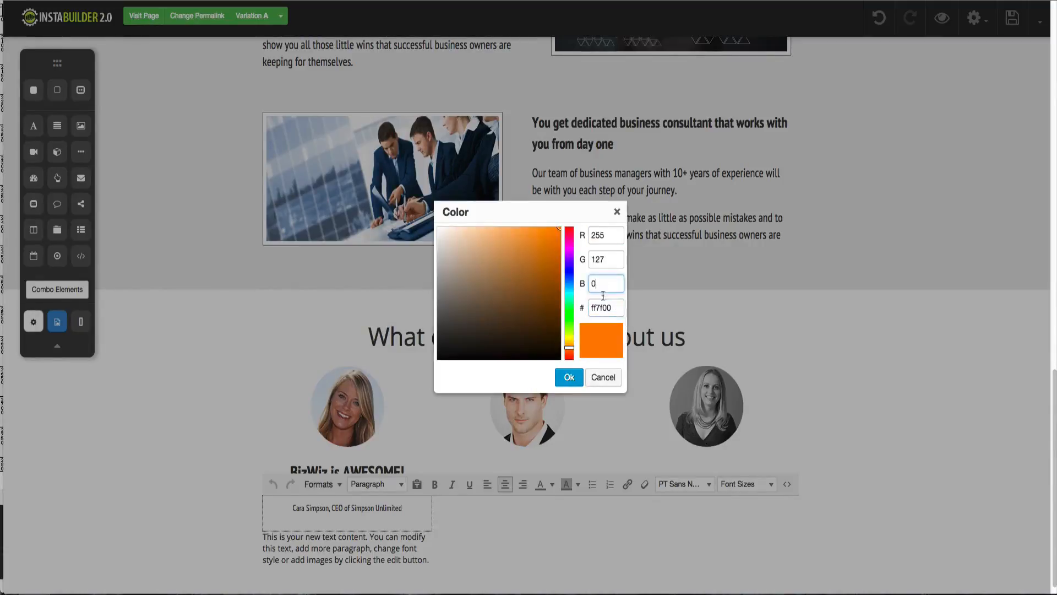
pyautogui.click(570, 376)
pyautogui.click(235, 484)
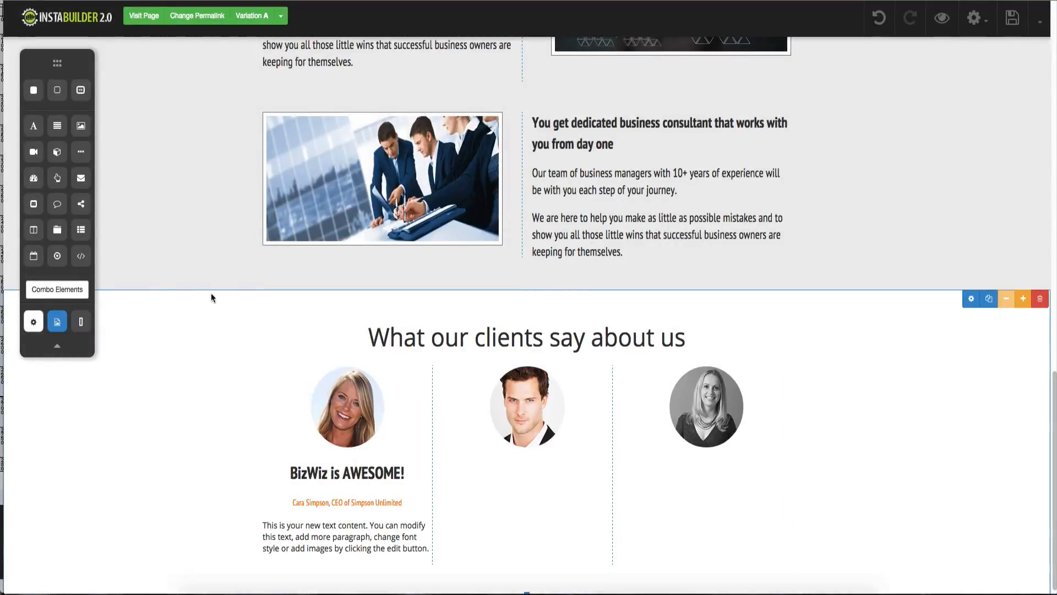
# - Copy the first client's "We were so lucky to stumble on BizWiz" testimonial from the Fireworks mockup and return to Chrome
pyautogui.hotkey('ctrl', 'Up')
pyautogui.click(200, 204)
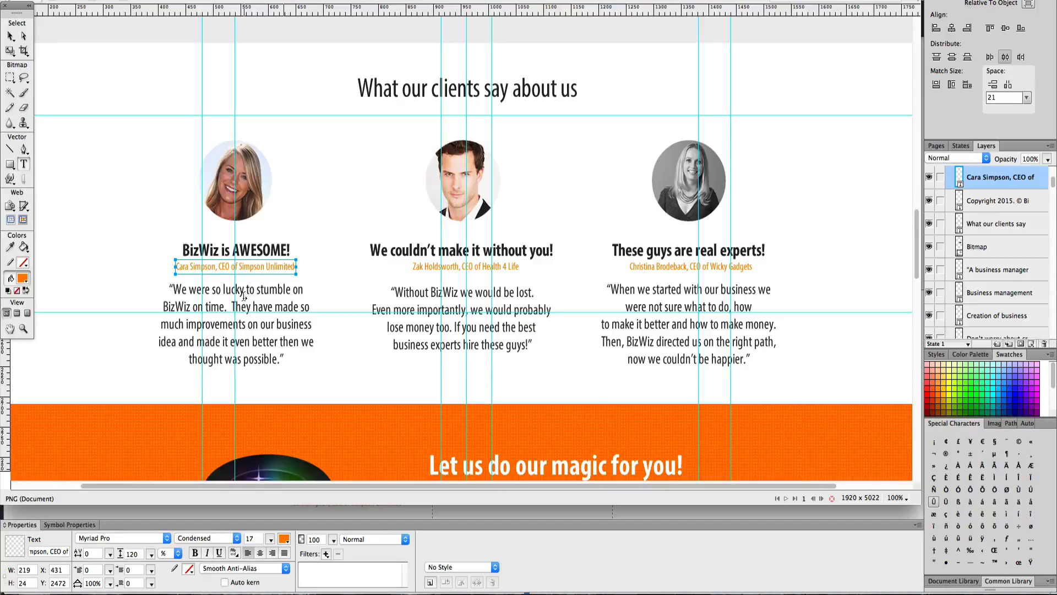
pyautogui.tripleClick(244, 298)
pyautogui.moveTo(284, 356); pyautogui.dragTo(170, 292)
pyautogui.hotkey('ctrl', 'c')
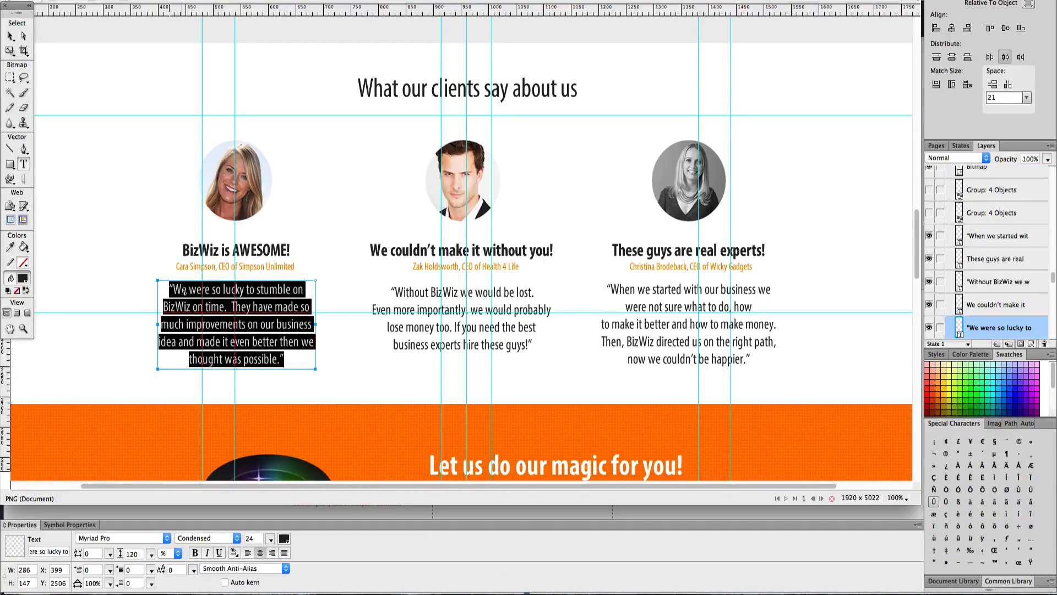
pyautogui.hotkey('ctrl', 'Up')
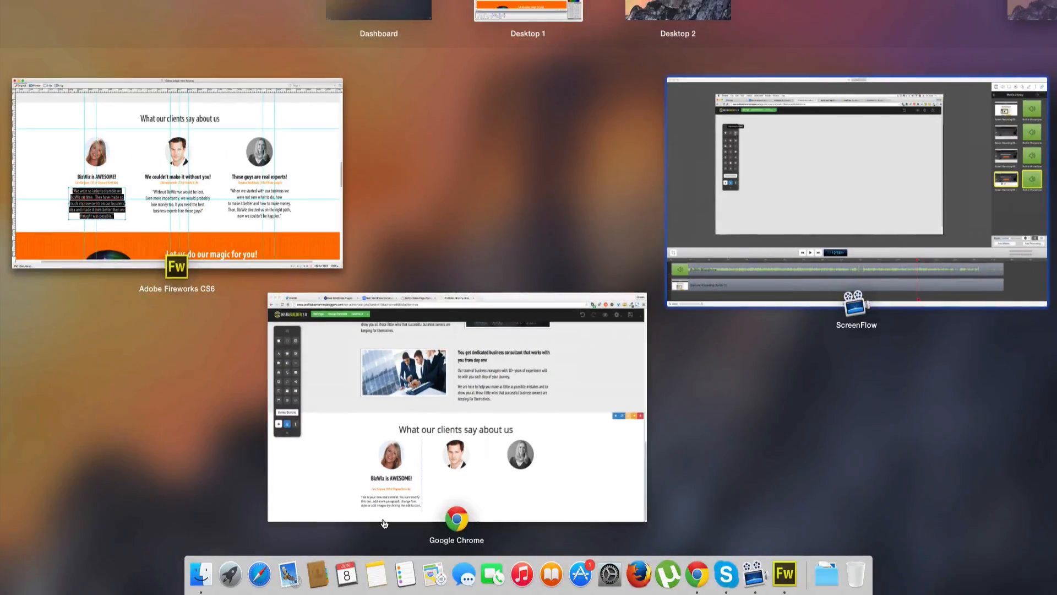
pyautogui.click(376, 535)
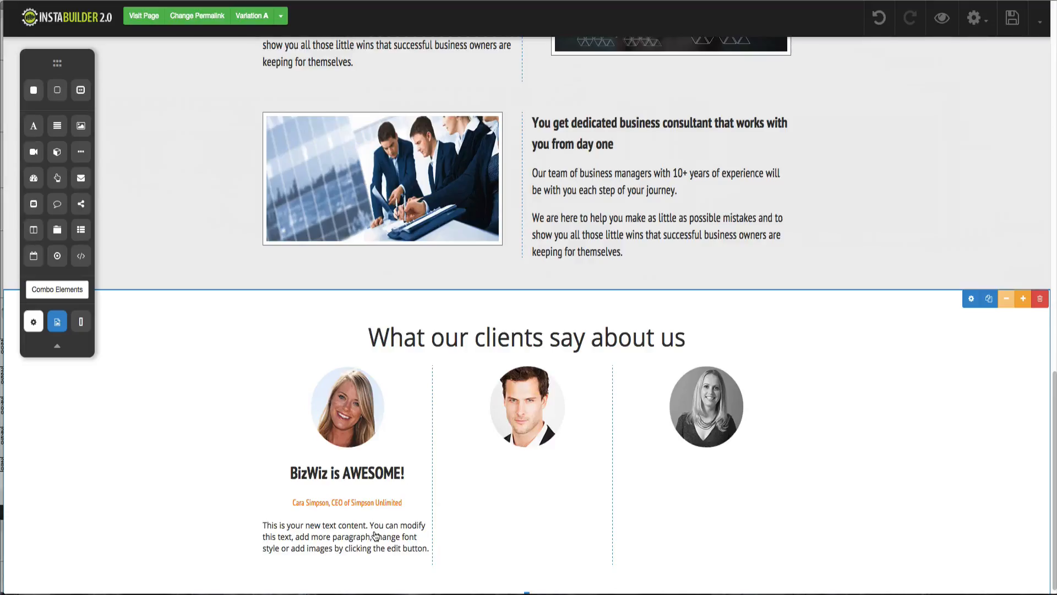
pyautogui.moveTo(376, 536)
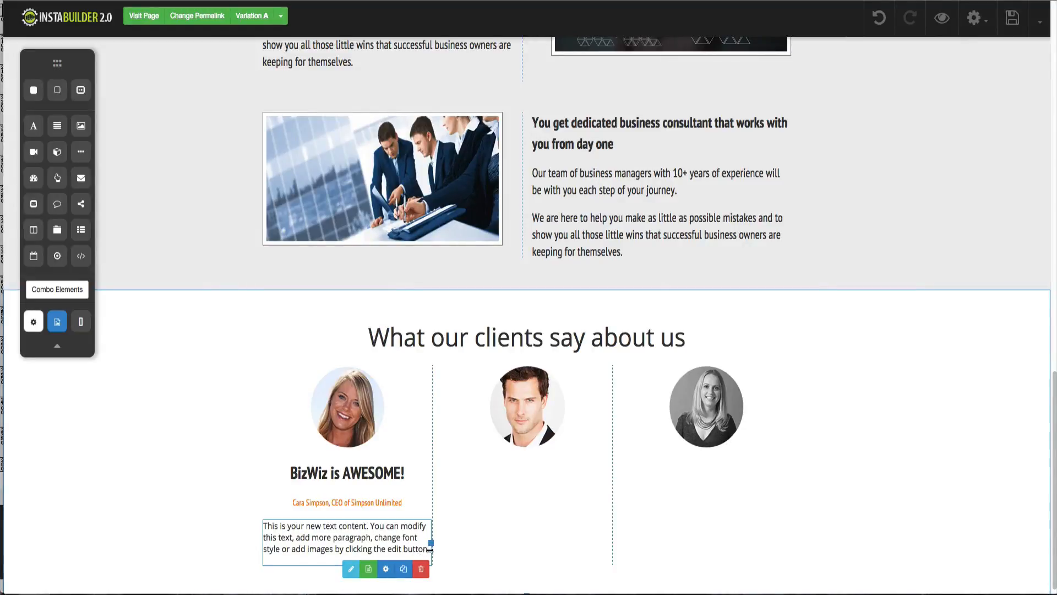
pyautogui.moveTo(425, 549); pyautogui.dragTo(310, 526)
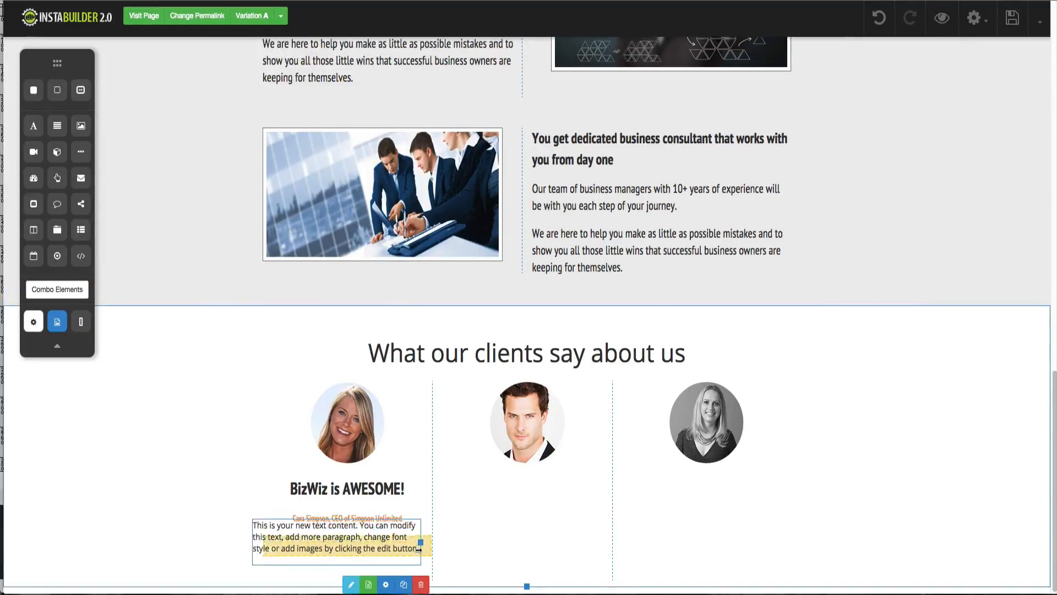
pyautogui.click(398, 538)
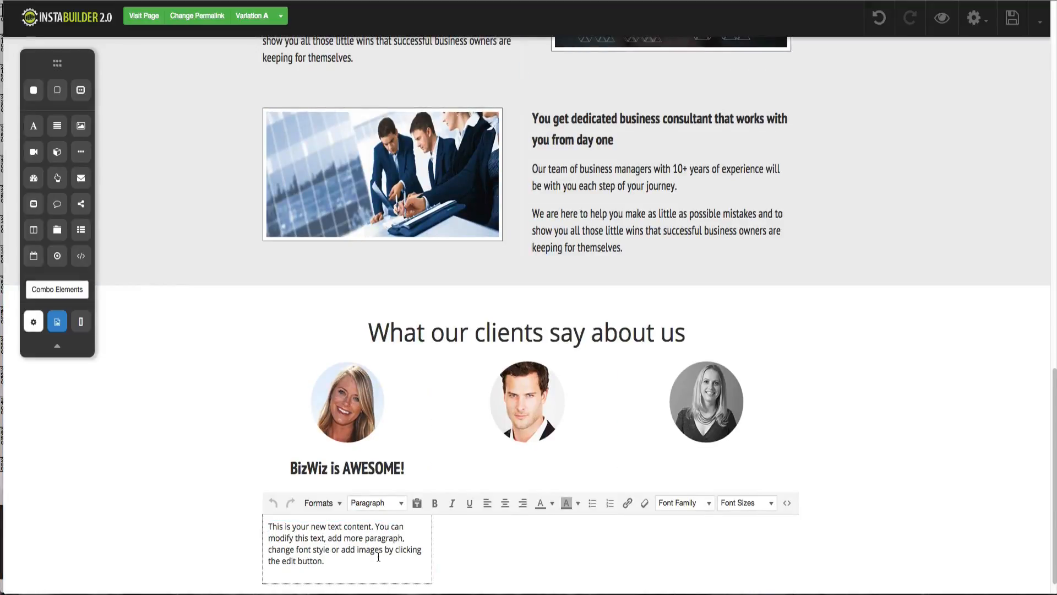
pyautogui.moveTo(377, 558); pyautogui.dragTo(262, 514)
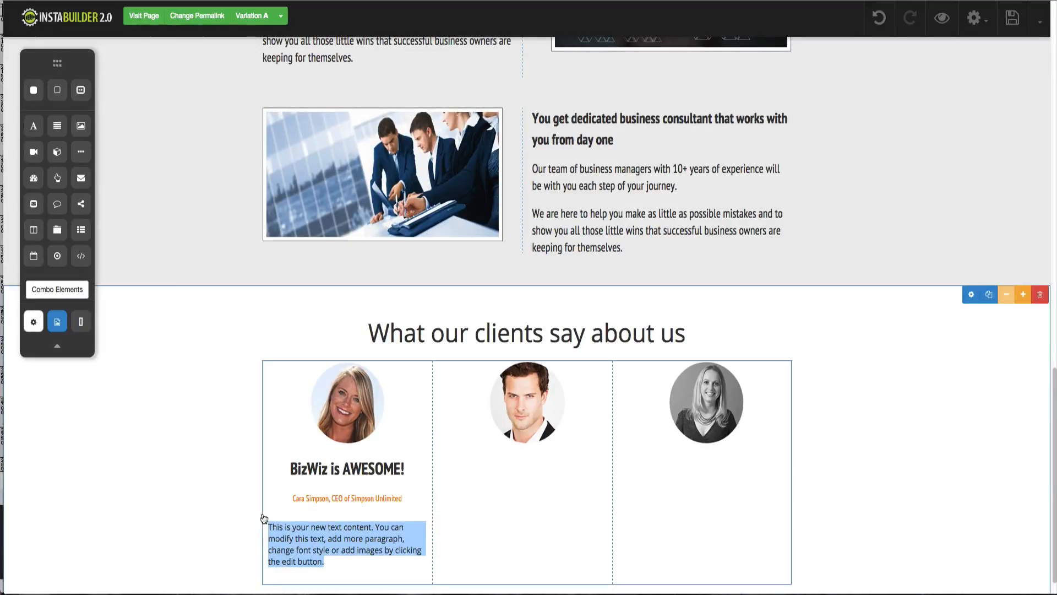
pyautogui.hotkey('ctrl', 'Up')
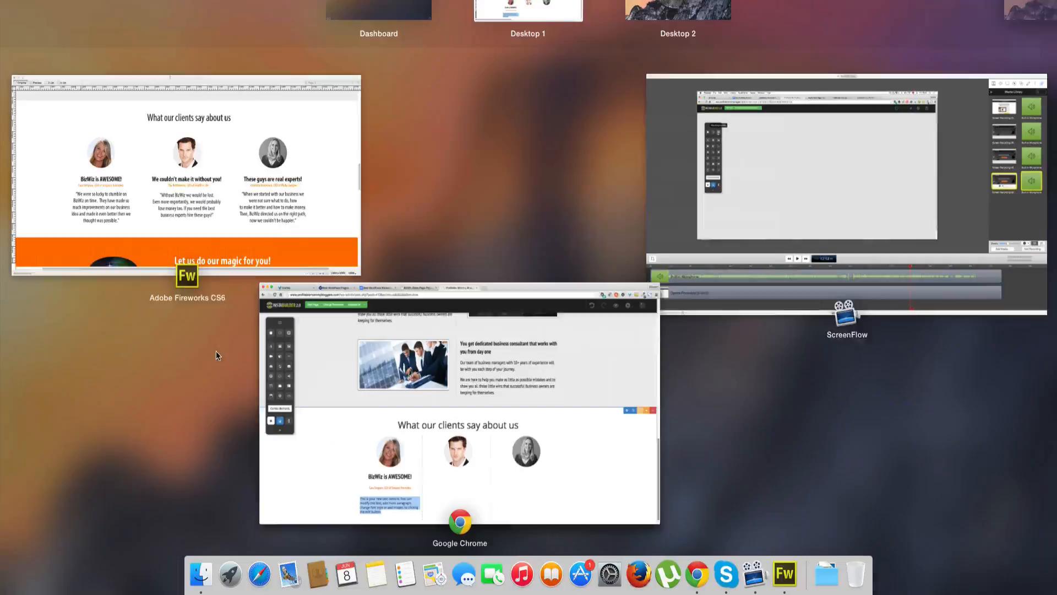
pyautogui.click(153, 140)
pyautogui.click(214, 289)
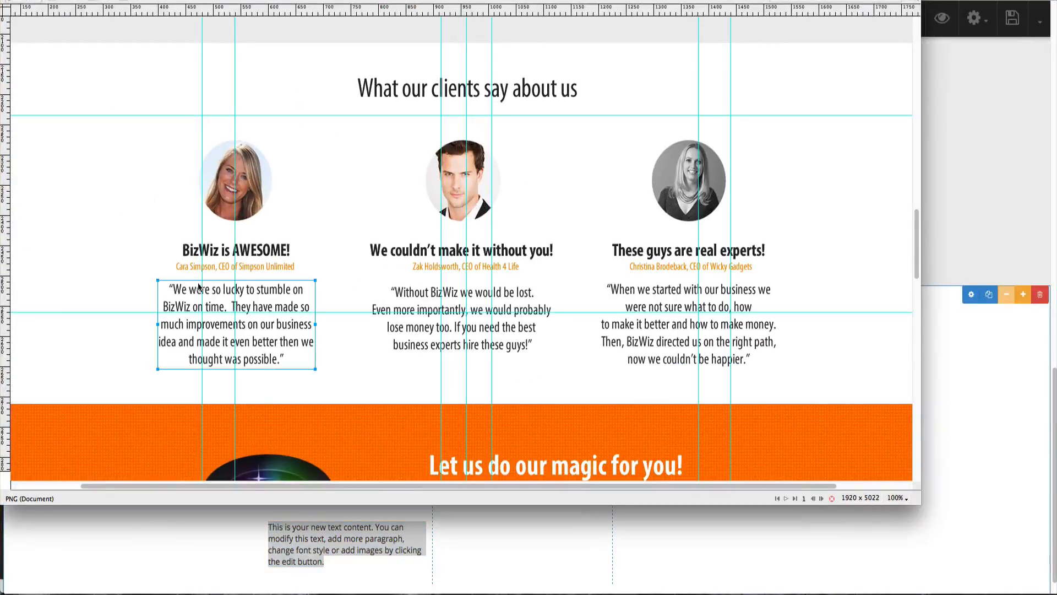
pyautogui.press('Tab')
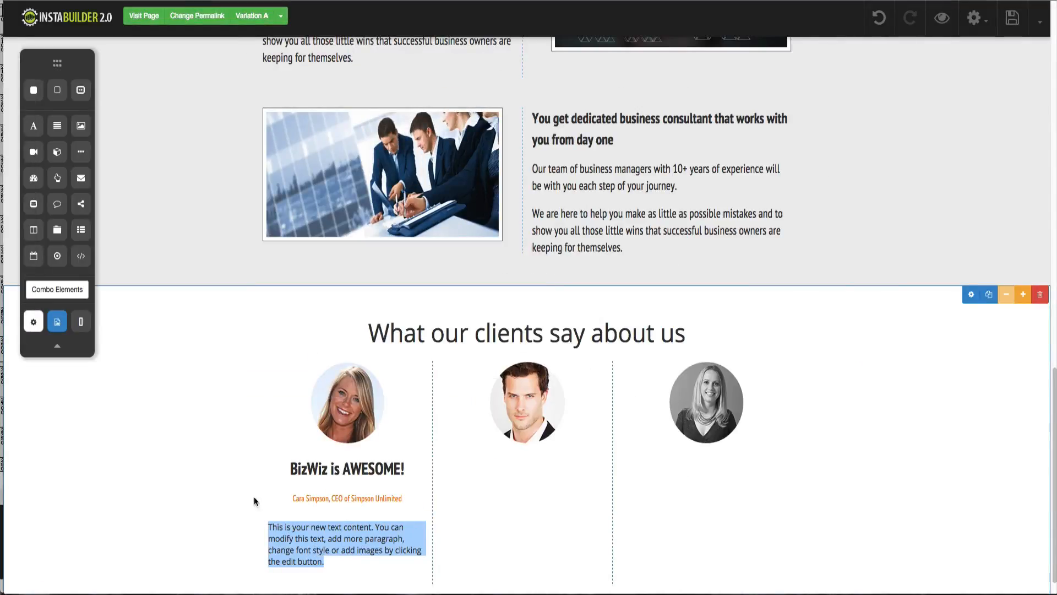
# - Replace the placeholder paragraph under the first client's name line with the copied testimonial text
pyautogui.doubleClick(295, 531)
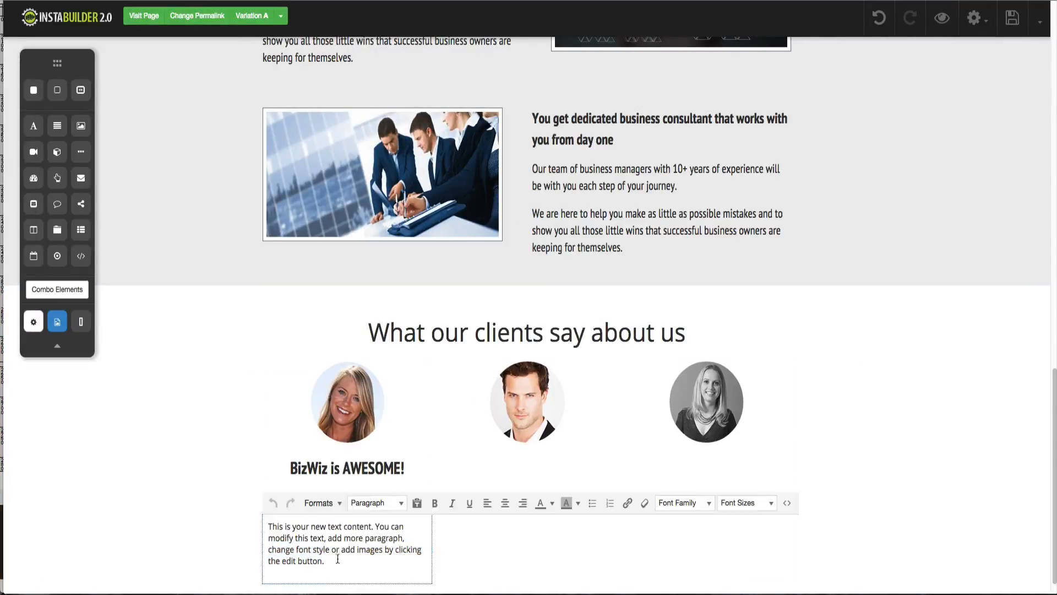
pyautogui.moveTo(342, 560); pyautogui.dragTo(267, 527)
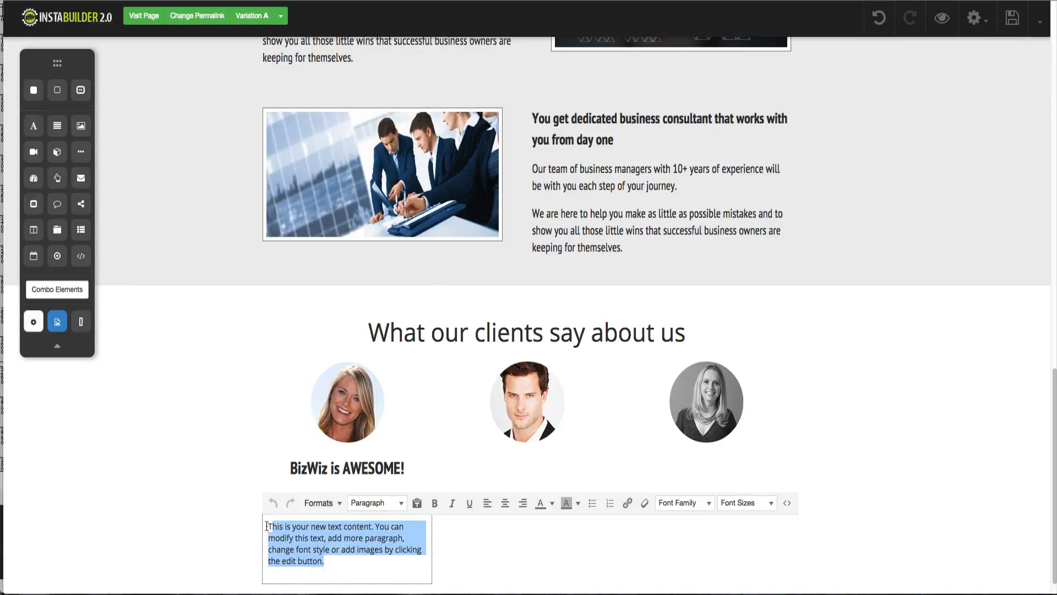
pyautogui.hotkey('ctrl', 'v')
pyautogui.scroll(-1, 213, 476)
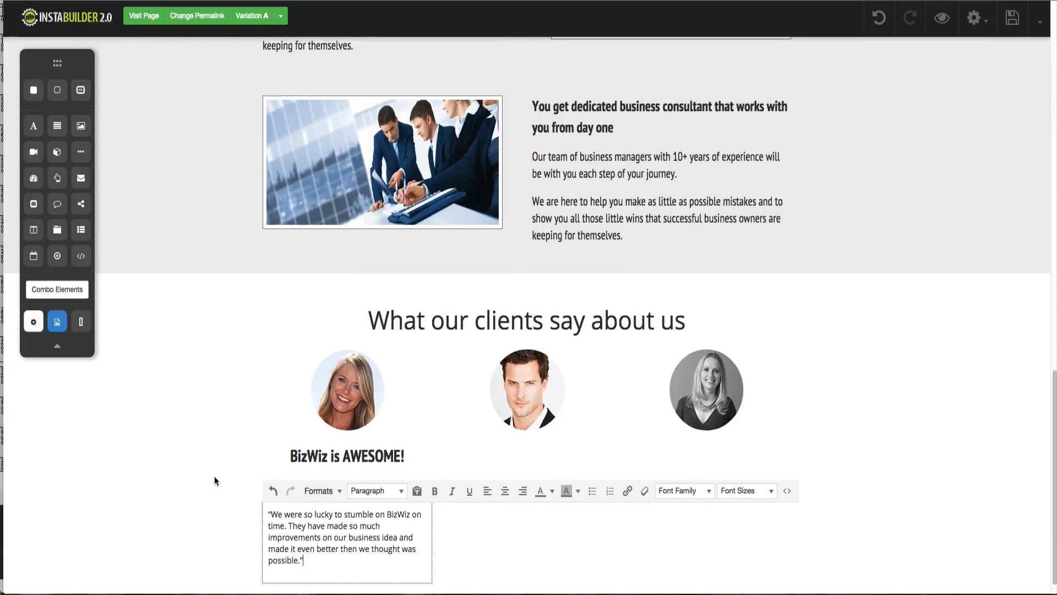
# - Centre the first client's testimonial paragraph and set its font family to PT Sans Narrow
pyautogui.hotkey('ctrl', 'Up')
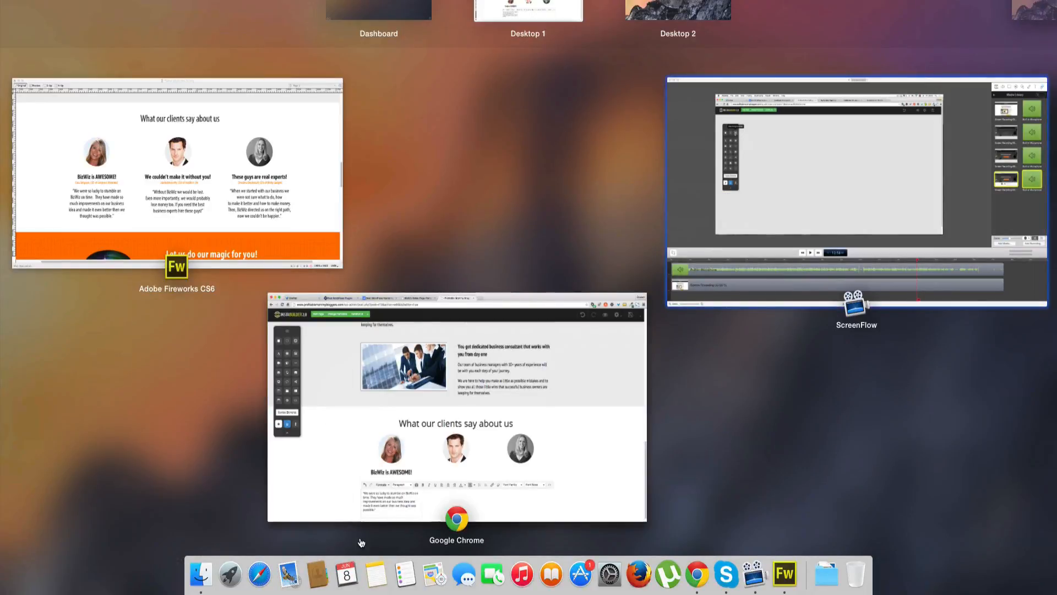
pyautogui.click(331, 515)
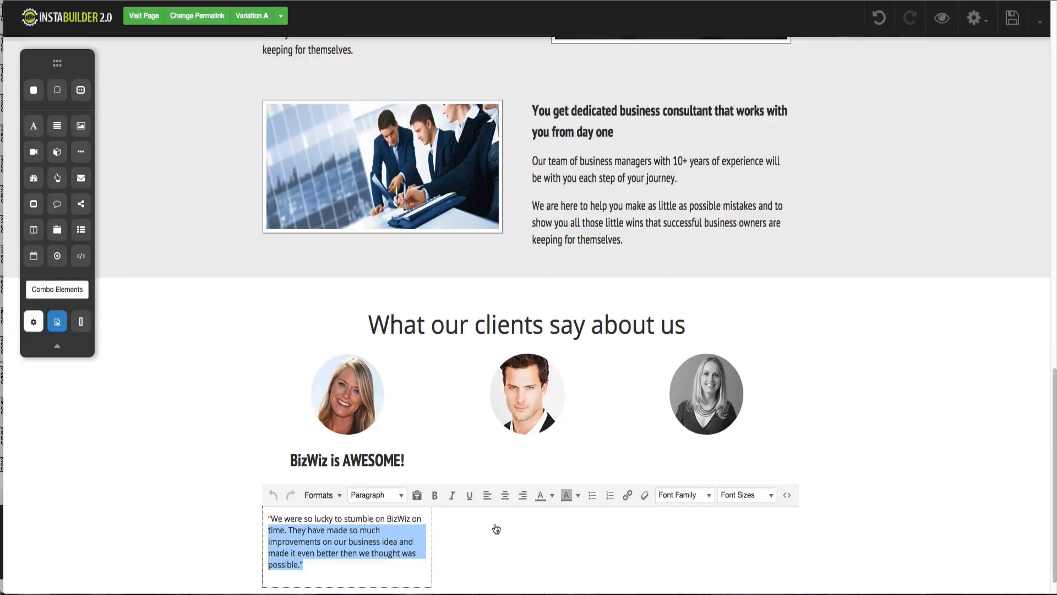
pyautogui.tripleClick(408, 548)
pyautogui.click(401, 549)
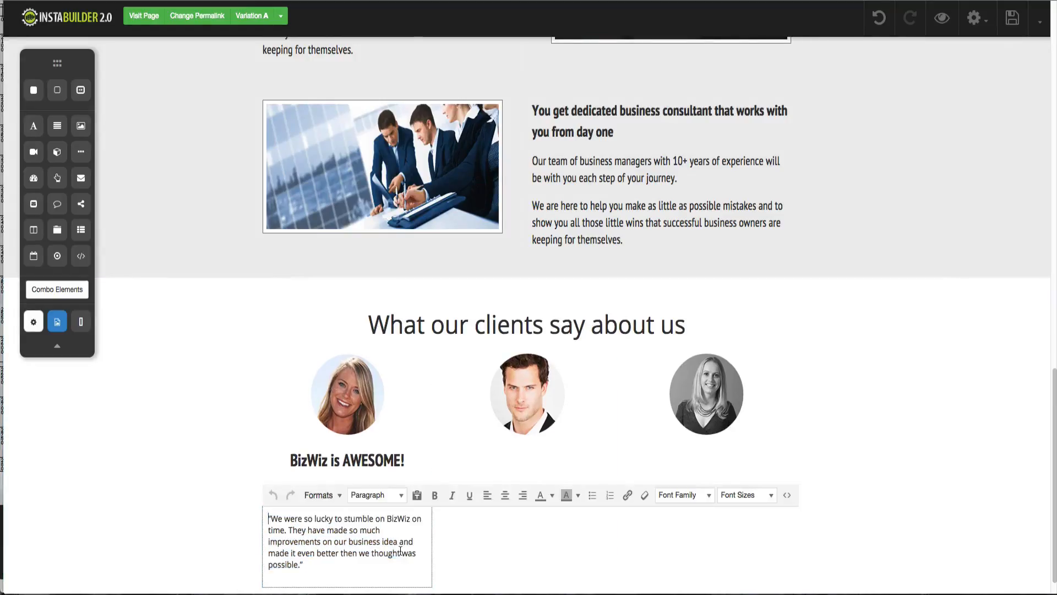
pyautogui.moveTo(379, 564); pyautogui.dragTo(311, 513)
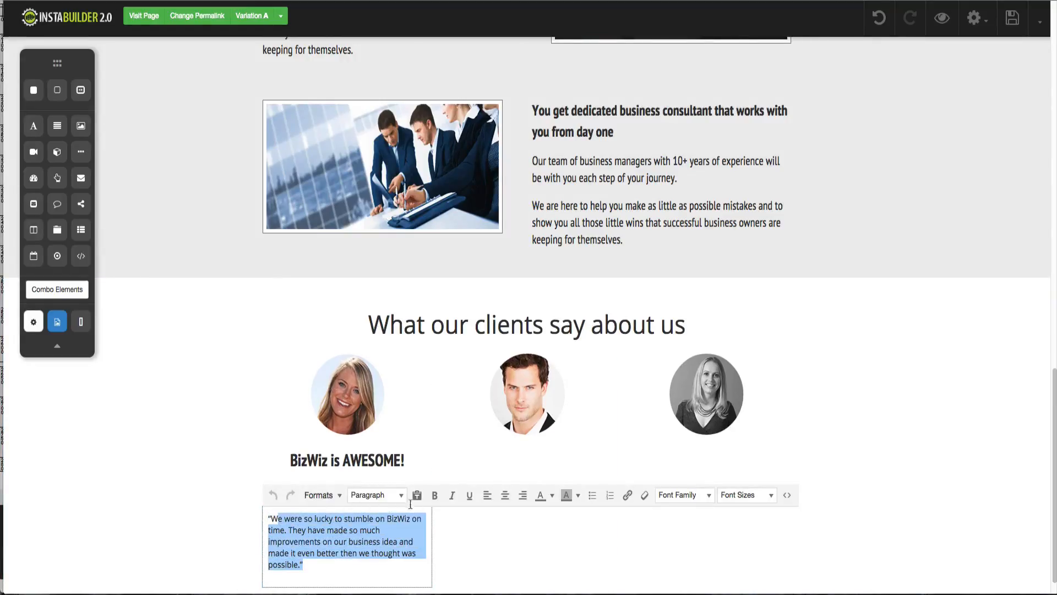
pyautogui.click(506, 495)
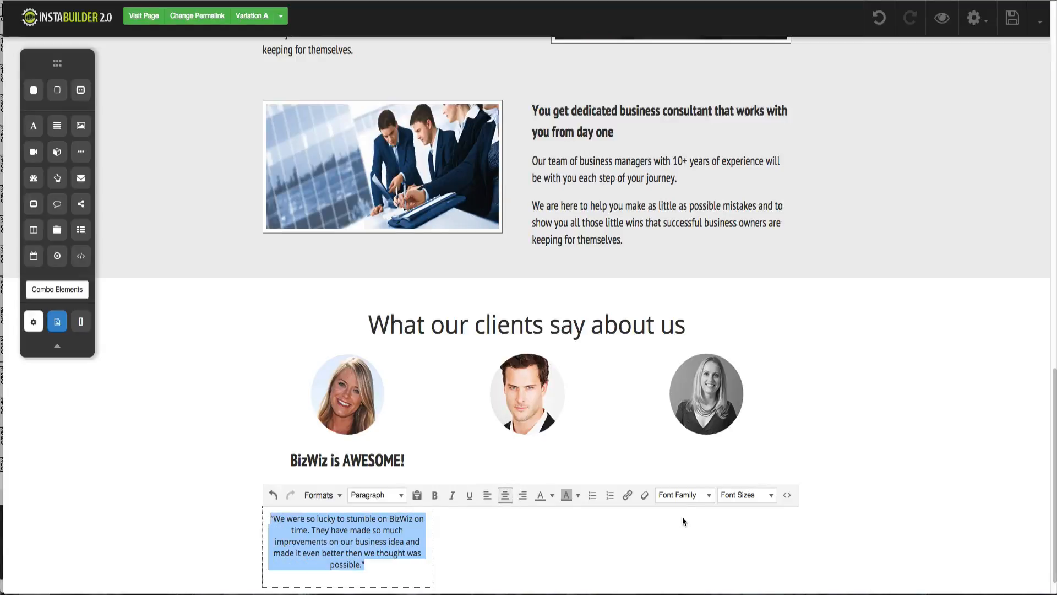
pyautogui.click(689, 495)
pyautogui.scroll(-10, 714, 465)
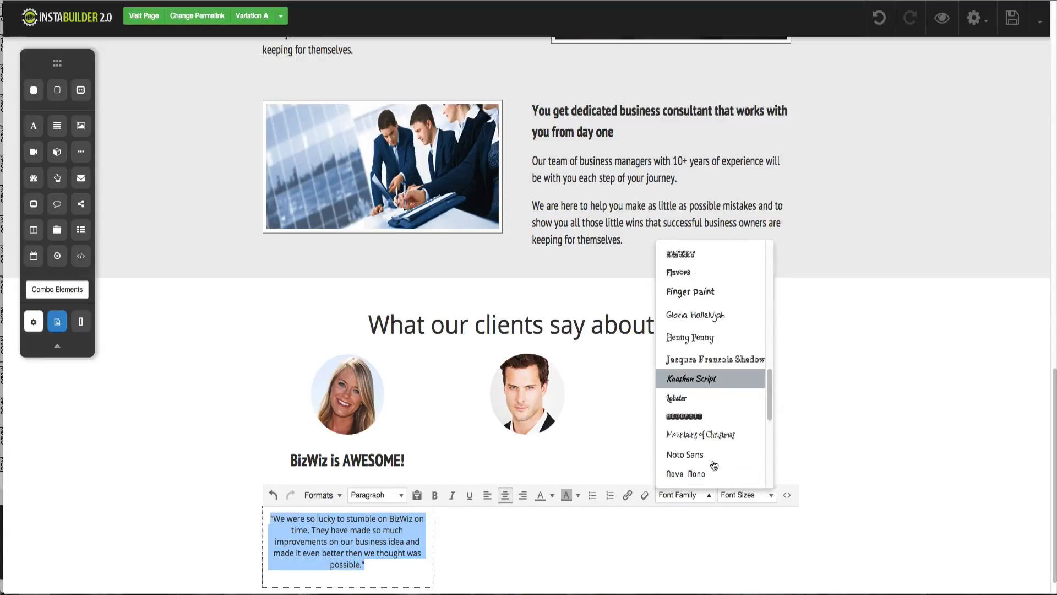
pyautogui.click(714, 461)
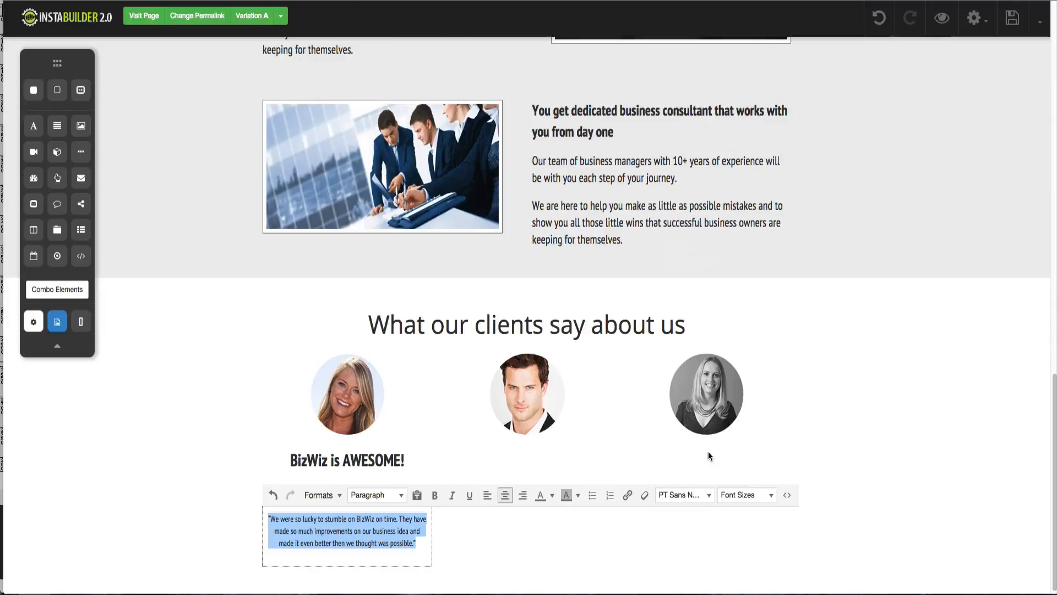
# - Set the first client's testimonial text size to 24px and finish editing the paragraph
pyautogui.click(729, 496)
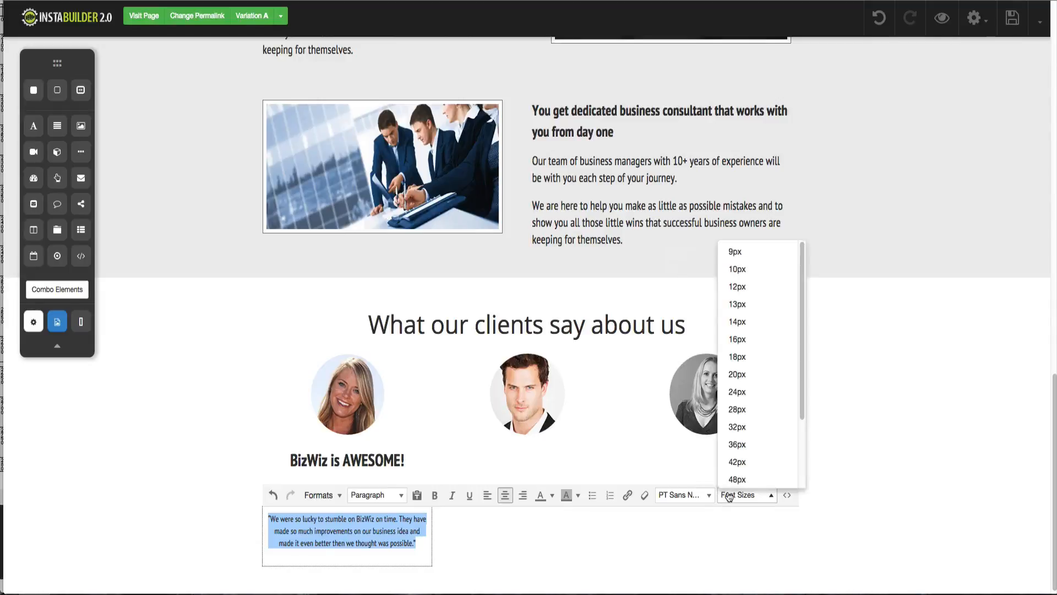
pyautogui.click(734, 463)
pyautogui.click(735, 494)
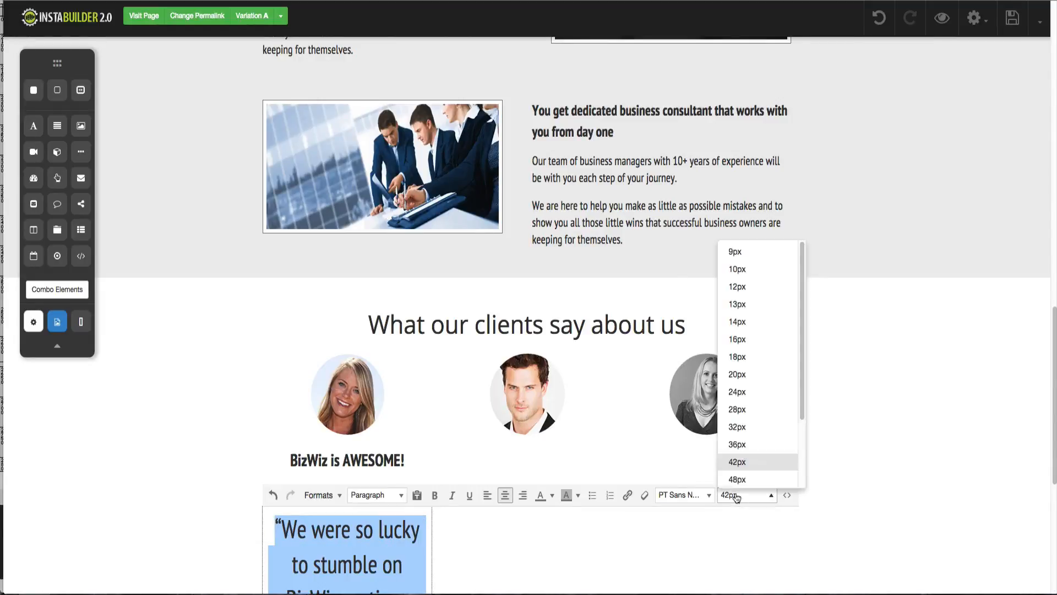
pyautogui.click(755, 403)
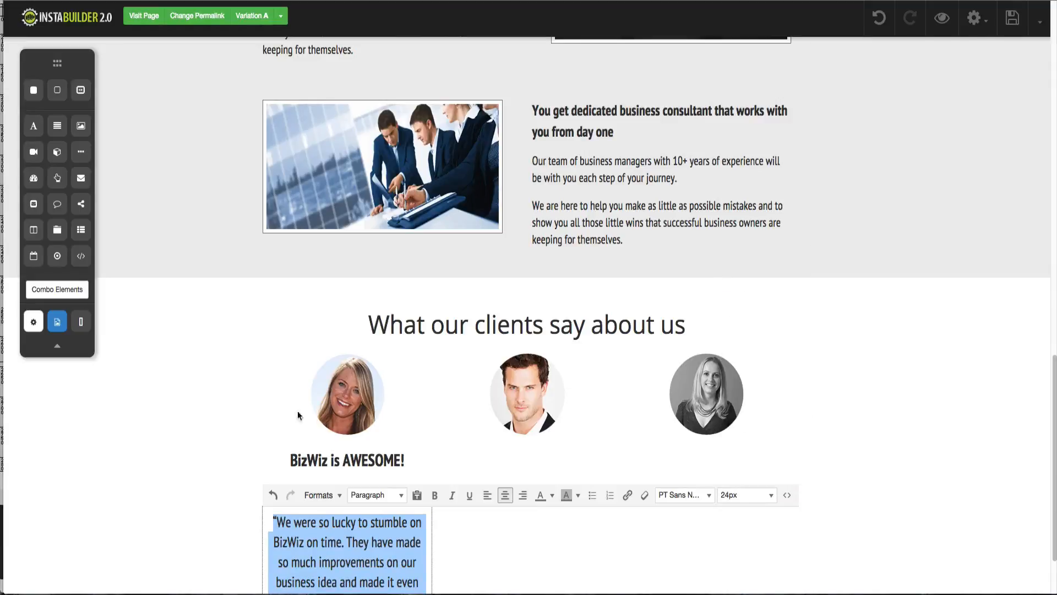
pyautogui.click(223, 425)
pyautogui.scroll(-1, 223, 425)
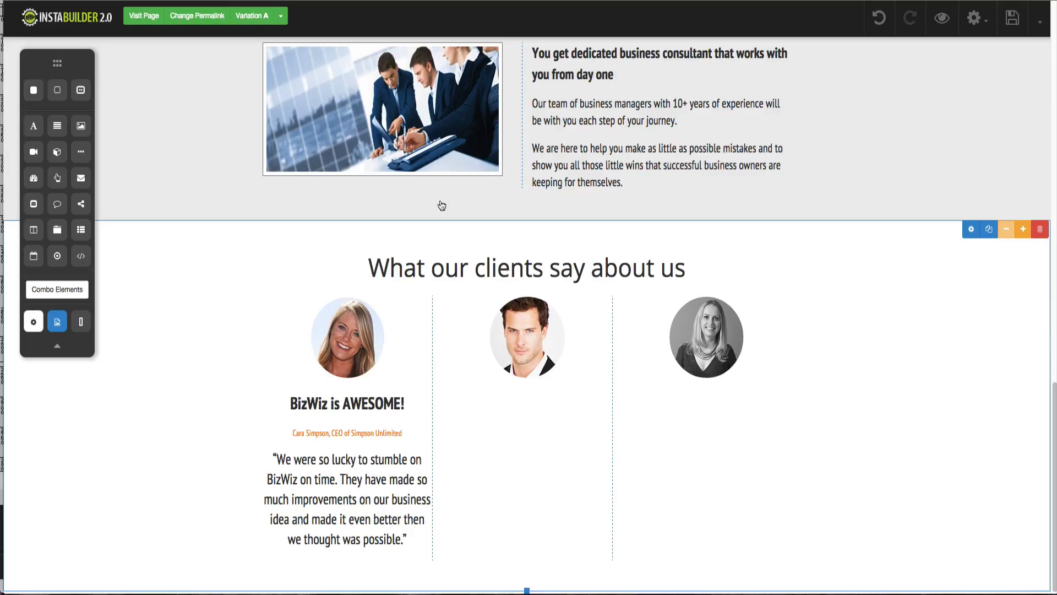
pyautogui.click(347, 412)
pyautogui.doubleClick(347, 412)
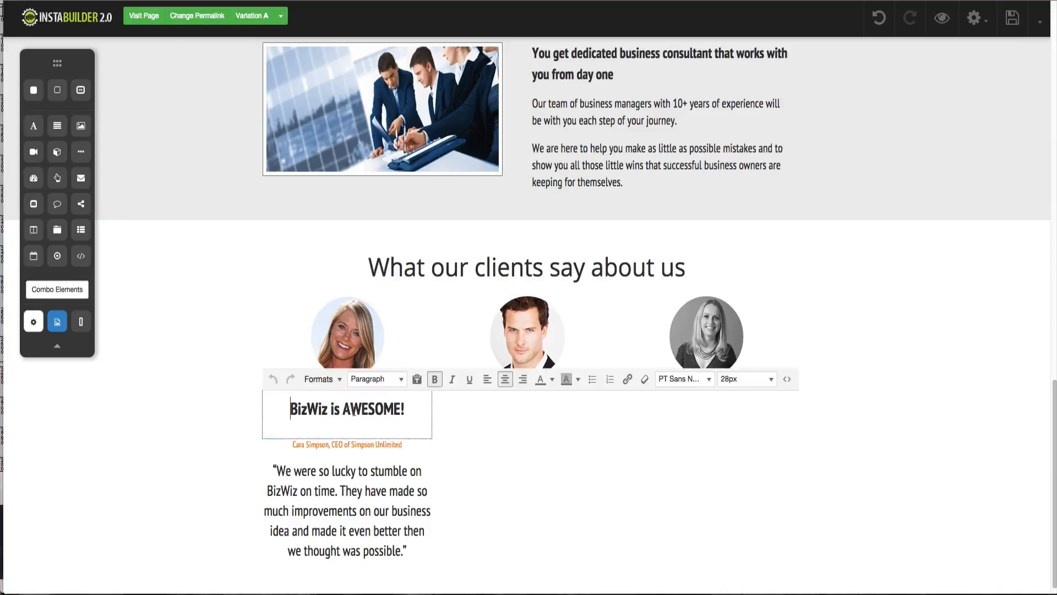
pyautogui.tripleClick(354, 410)
pyautogui.click(352, 429)
pyautogui.click(151, 452)
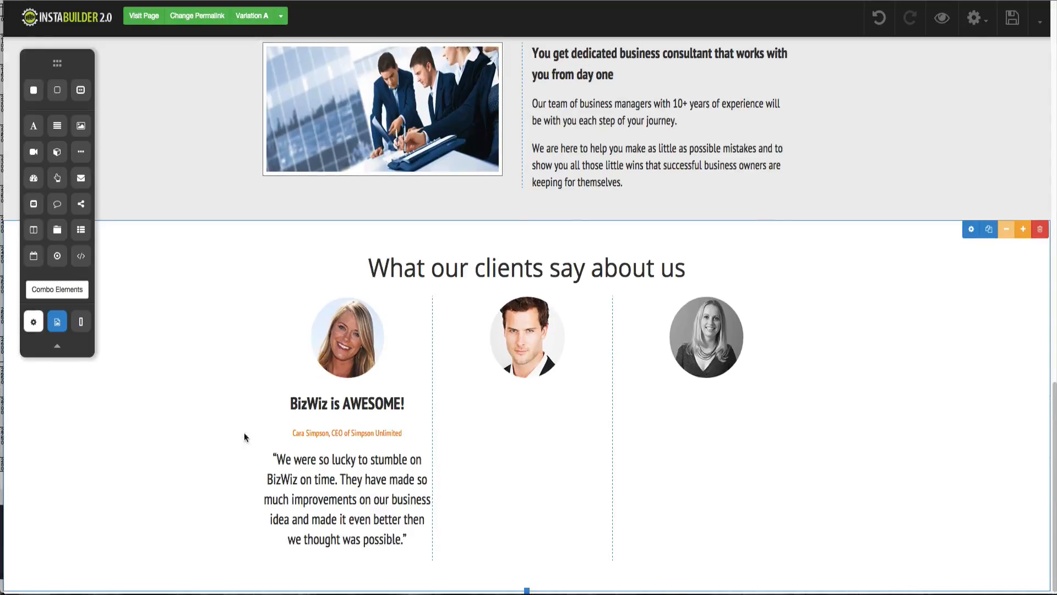
# - Duplicate the "BizWiz is AWESOME!" heading and place the copy under the second client's portrait
pyautogui.click(327, 409)
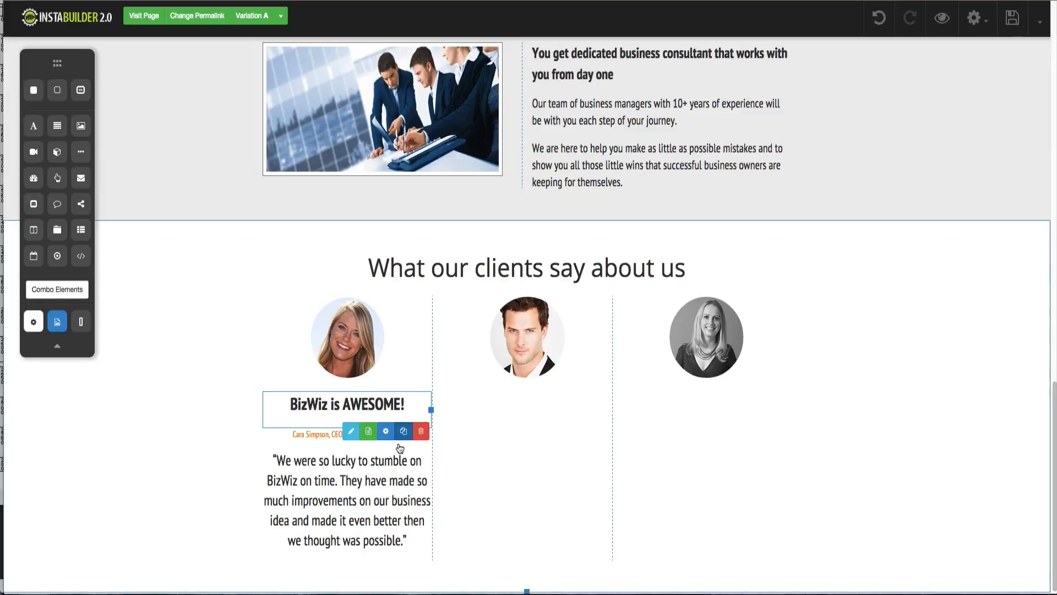
pyautogui.click(404, 430)
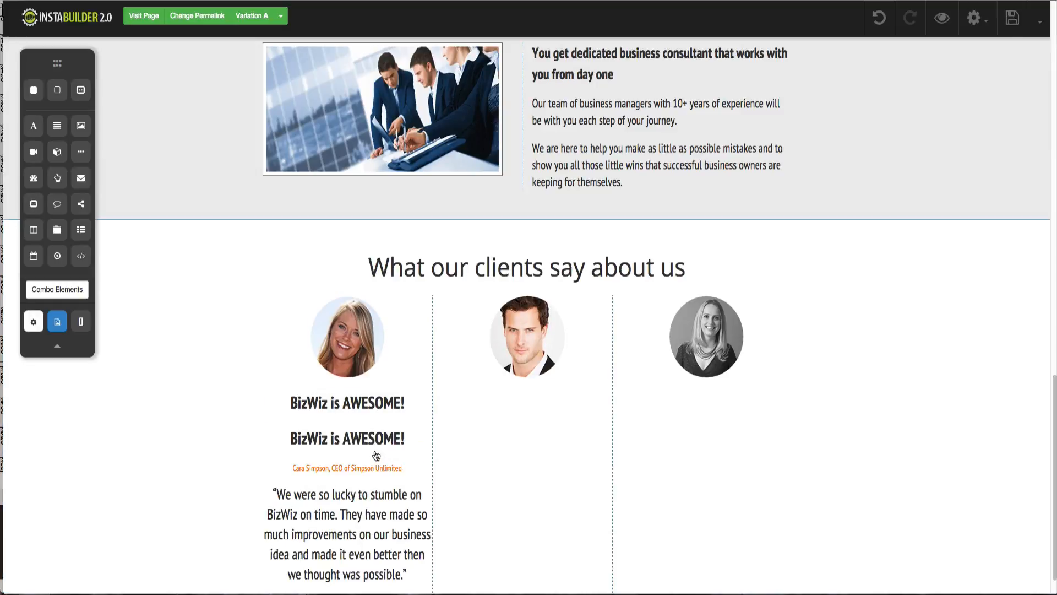
pyautogui.moveTo(373, 442); pyautogui.dragTo(539, 407)
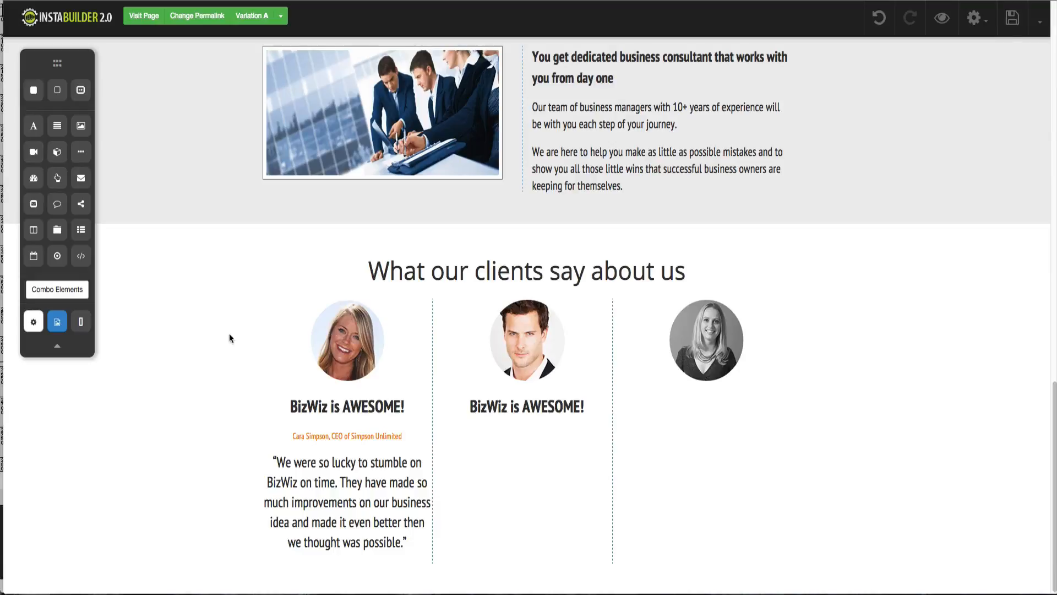
# - Duplicate the first client's name line and testimonial, placing the copies under the second column's heading
pyautogui.click(325, 438)
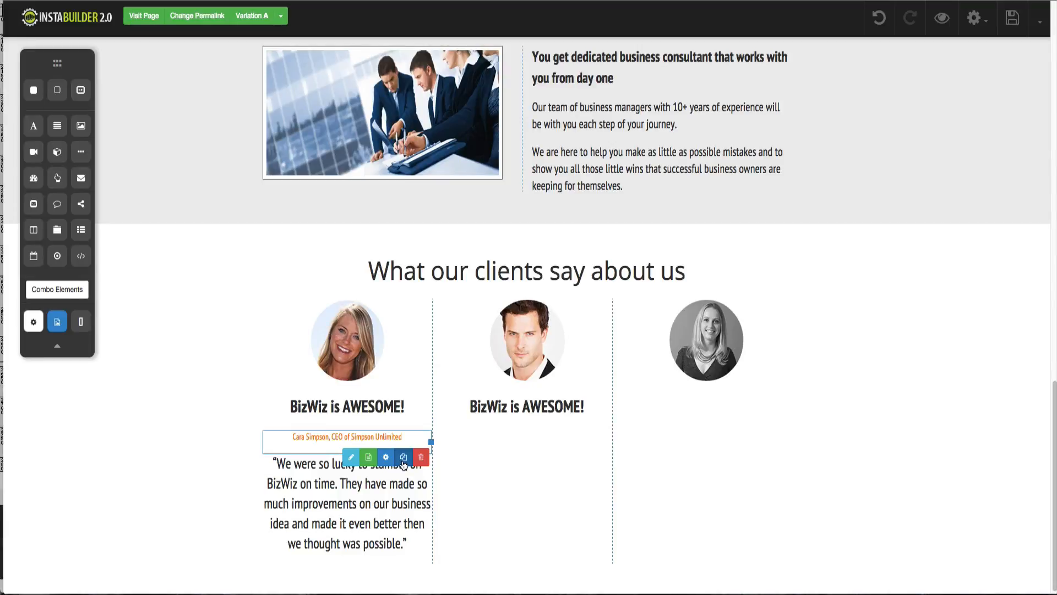
pyautogui.click(403, 463)
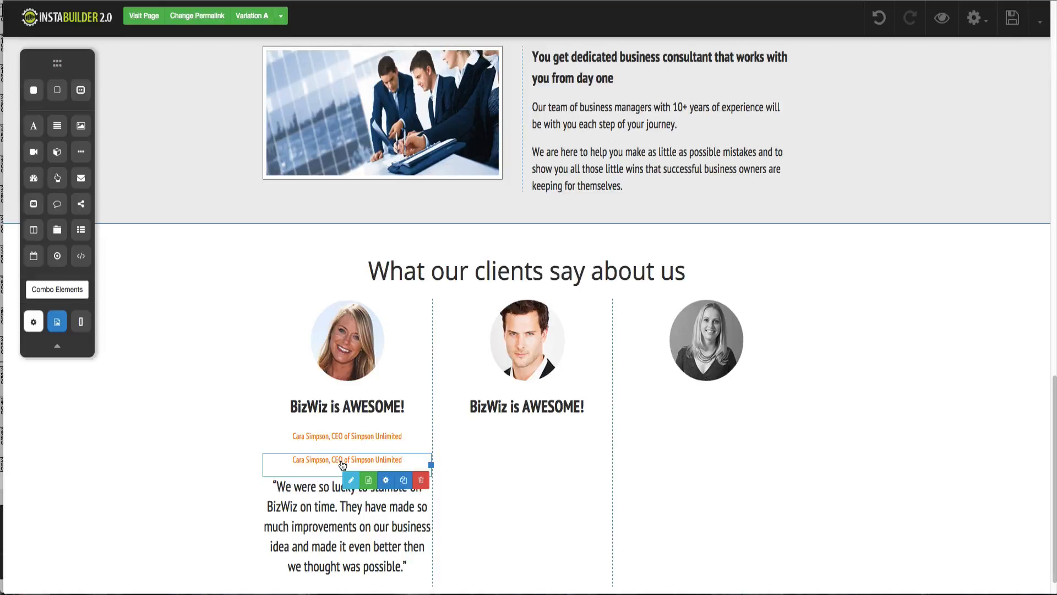
pyautogui.moveTo(342, 464); pyautogui.dragTo(488, 440)
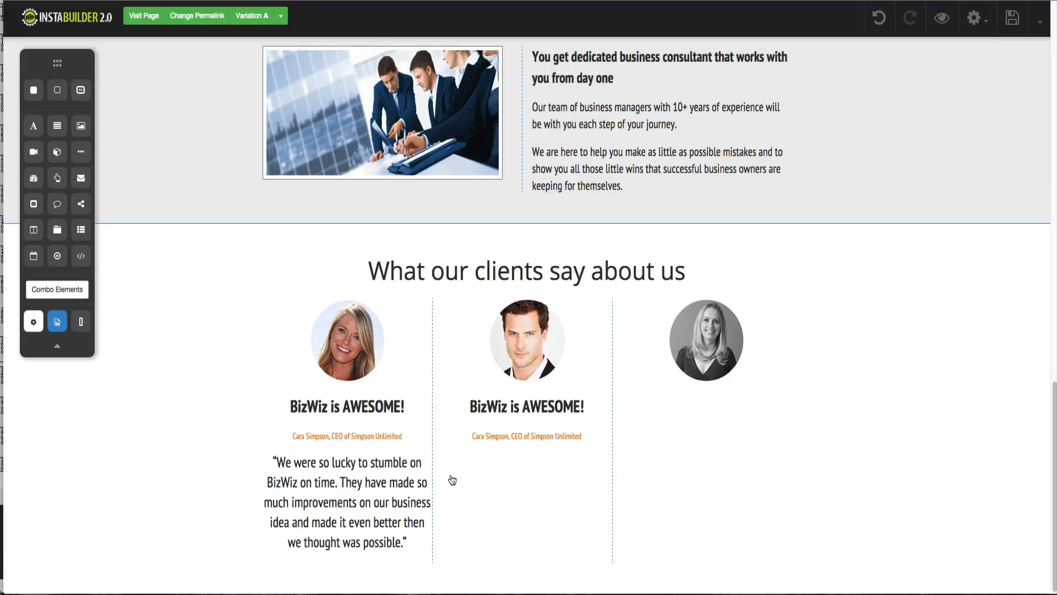
pyautogui.click(378, 502)
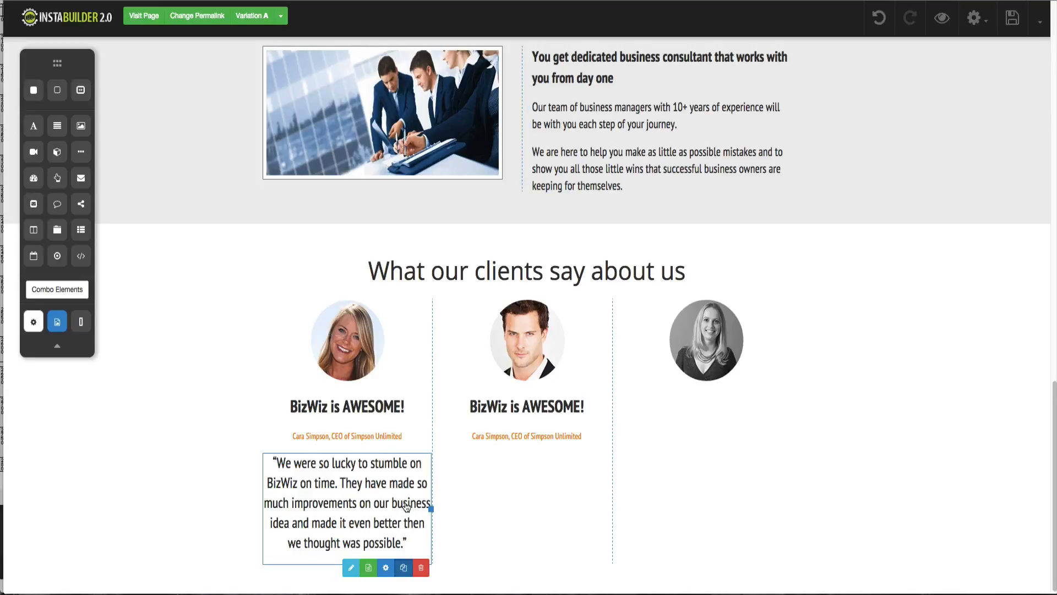
pyautogui.moveTo(407, 507); pyautogui.dragTo(526, 432)
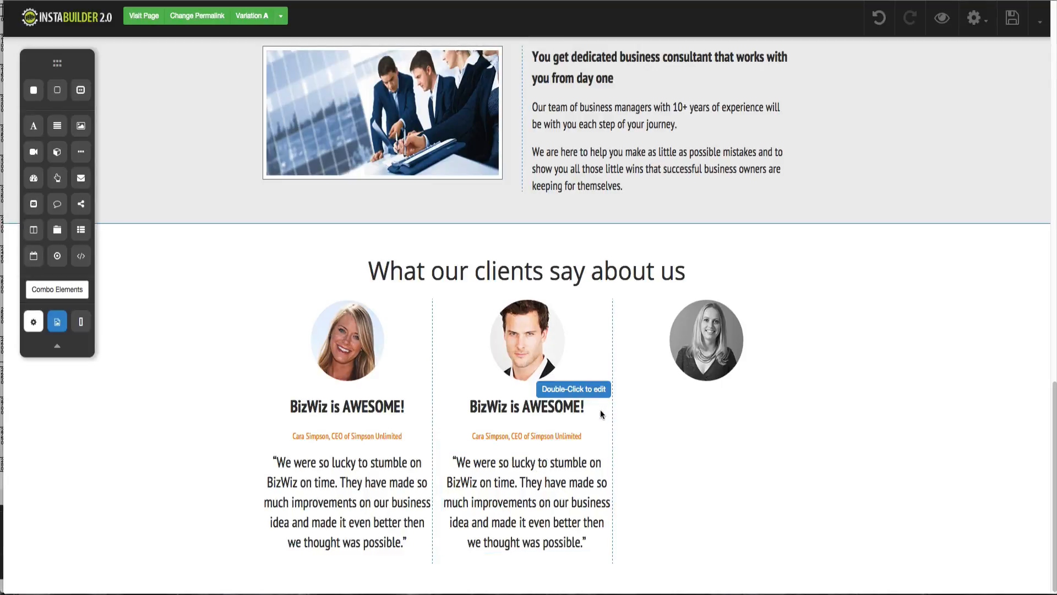
# - Duplicate the second column's "BizWiz is AWESOME!" heading and place the copy under the third client's portrait
pyautogui.click(580, 468)
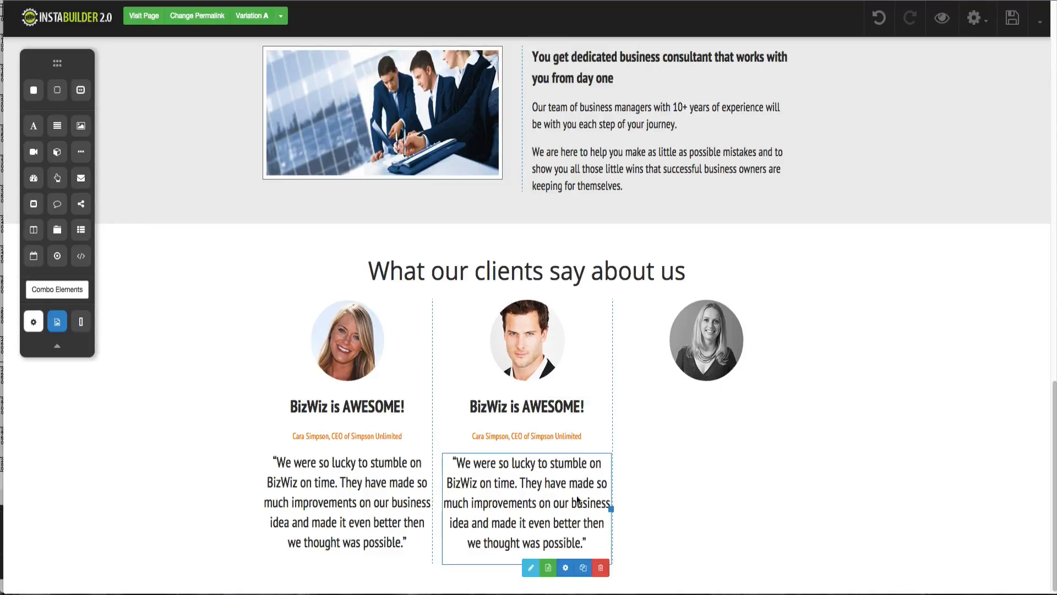
pyautogui.click(574, 408)
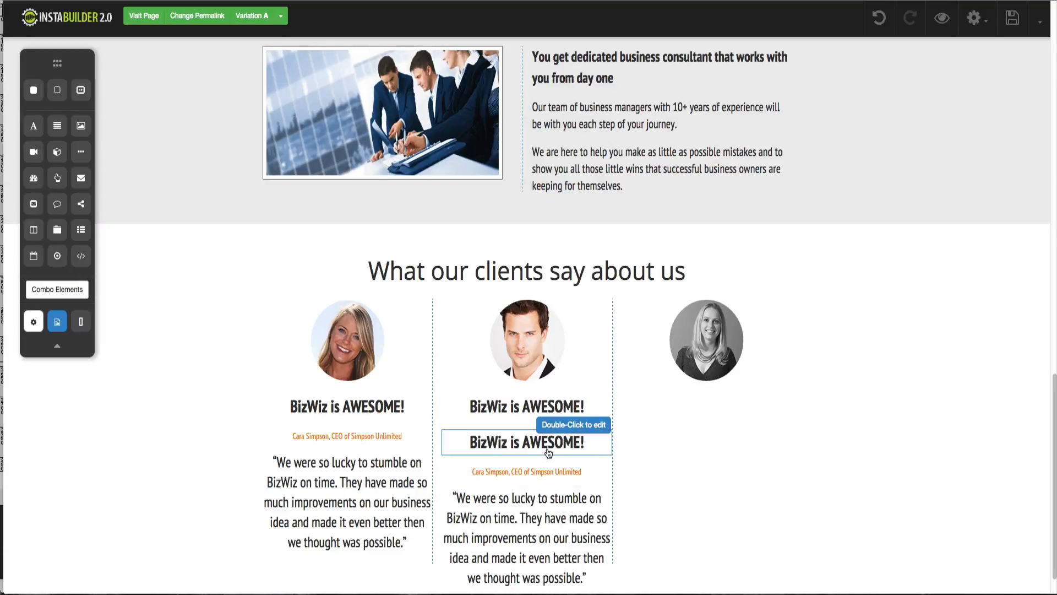
pyautogui.moveTo(523, 440); pyautogui.dragTo(694, 436)
pyautogui.moveTo(707, 412)
pyautogui.mouseDown()
pyautogui.moveTo(714, 402)
pyautogui.moveTo(716, 440)
pyautogui.moveTo(721, 406)
pyautogui.moveTo(716, 413)
pyautogui.mouseUp()
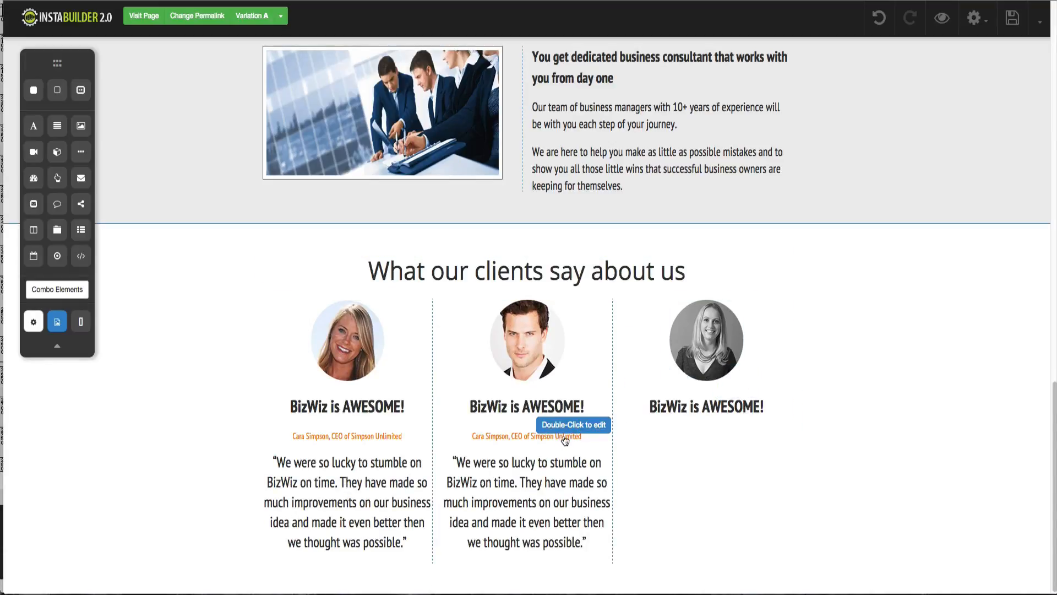
# - Duplicate the second column's name line and testimonial, placing the copies under the third column's heading
pyautogui.click(565, 443)
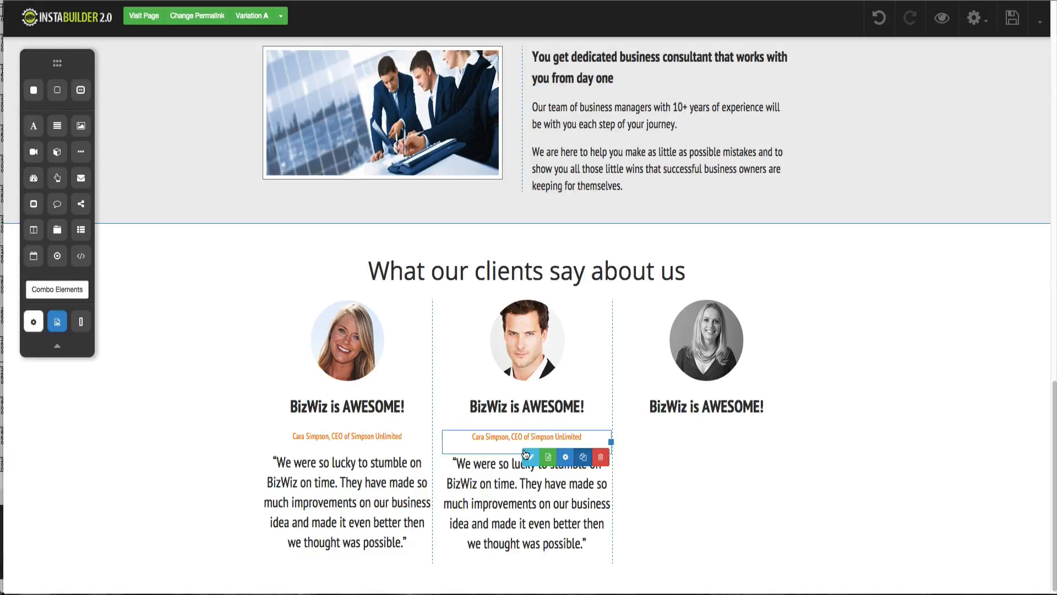
pyautogui.moveTo(600, 444); pyautogui.dragTo(691, 446)
pyautogui.click(531, 484)
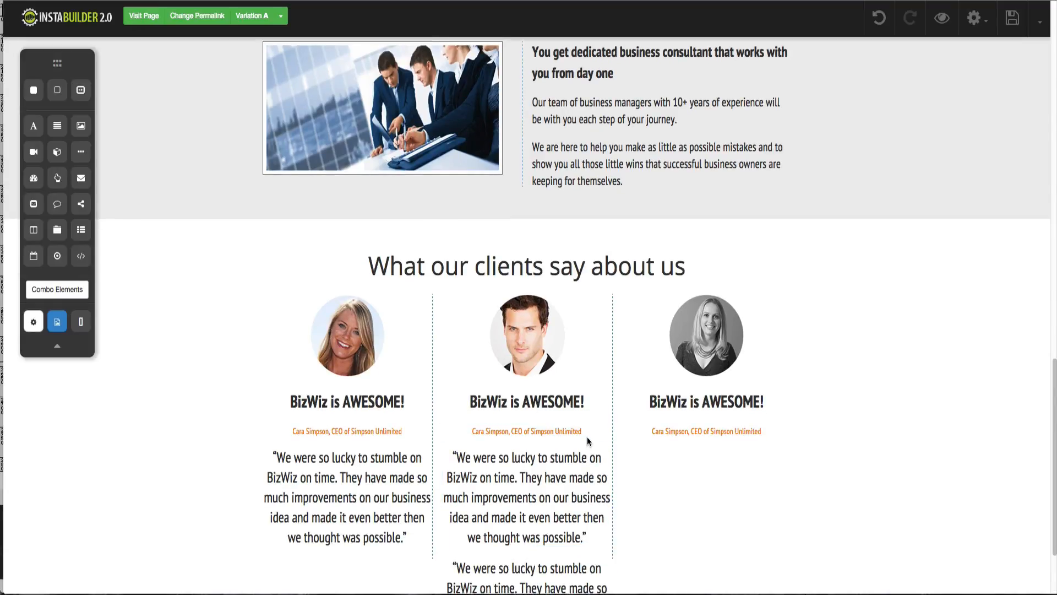
pyautogui.moveTo(560, 480); pyautogui.dragTo(717, 445)
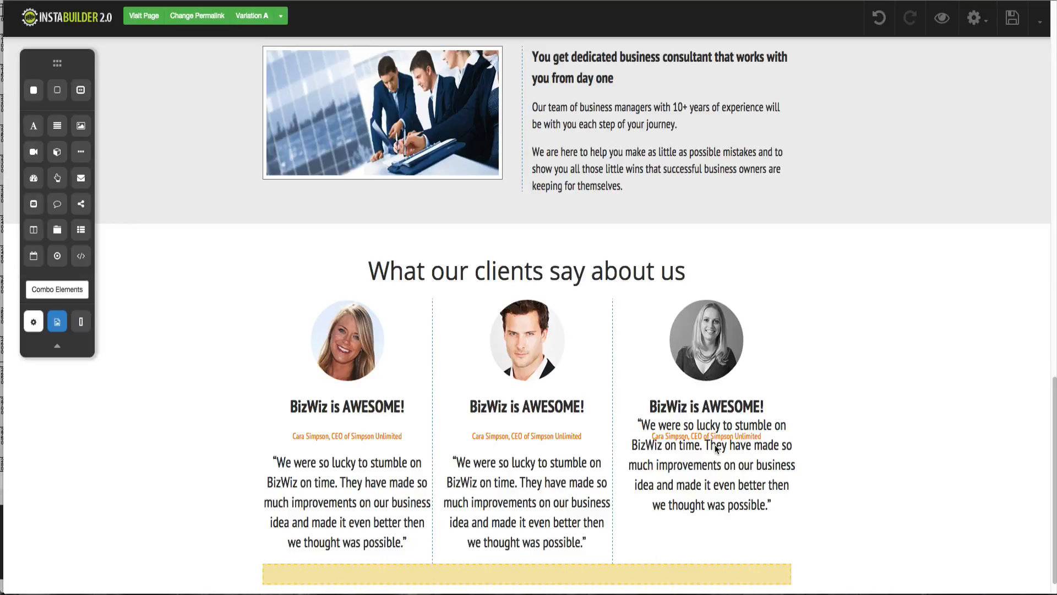
# - Preview the landing page, review its sections down to the client testimonials, and return to the editor
pyautogui.click(947, 26)
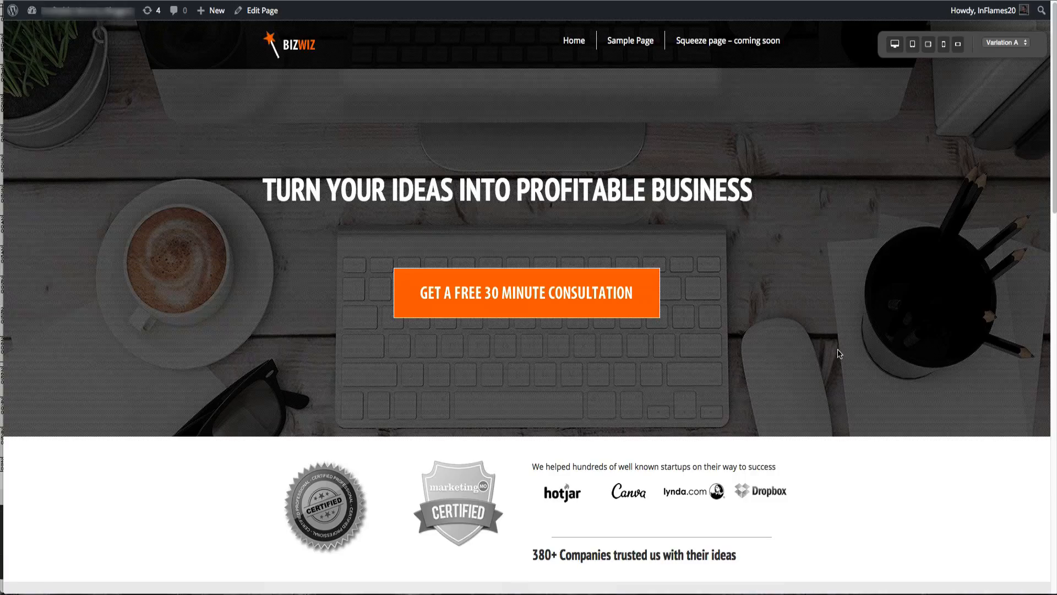
pyautogui.scroll(-10, 833, 328)
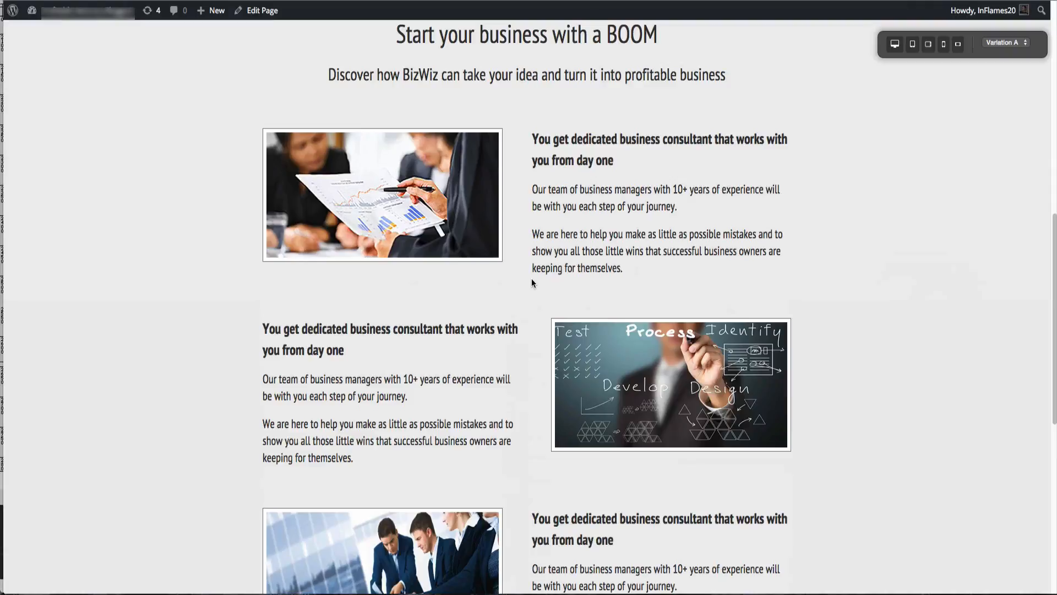
pyautogui.scroll(-8, 532, 281)
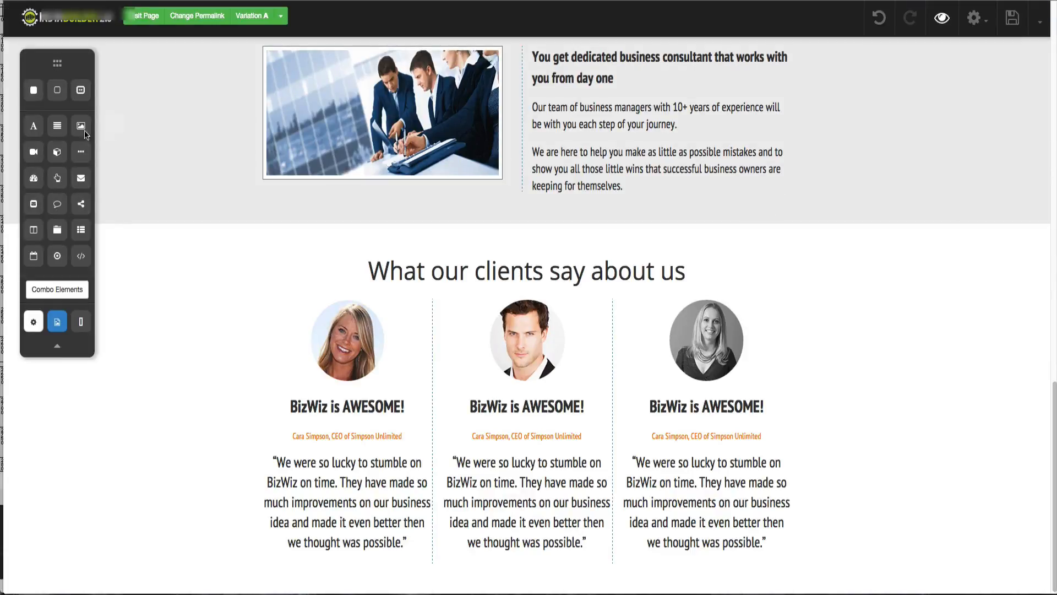
# - Insert a line/spacer between the "What our clients say about us" heading and the portraits and colour it #f5f3f3
pyautogui.moveTo(81, 152); pyautogui.dragTo(495, 307)
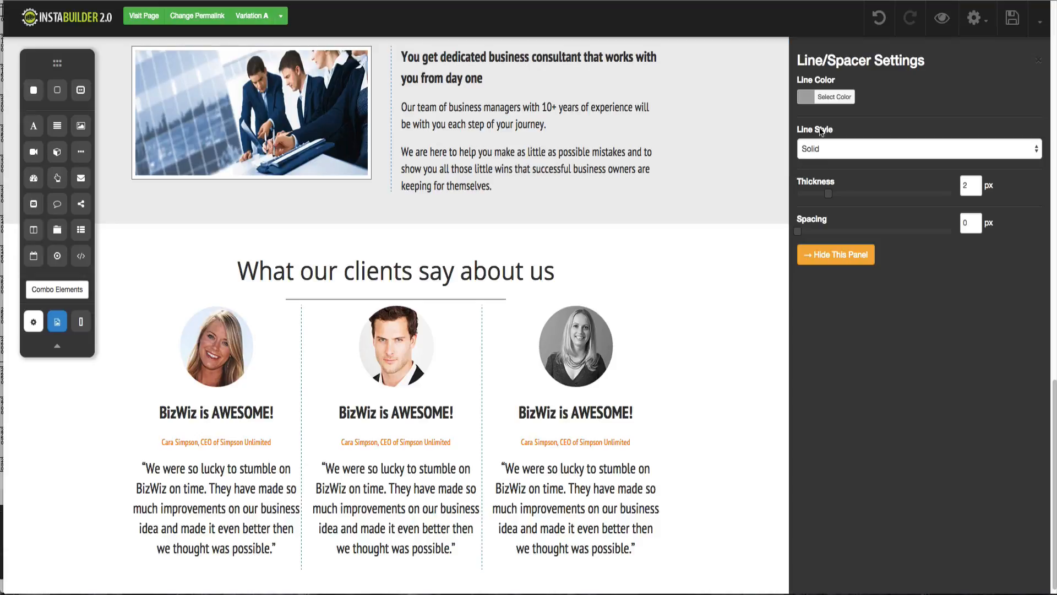
pyautogui.click(809, 99)
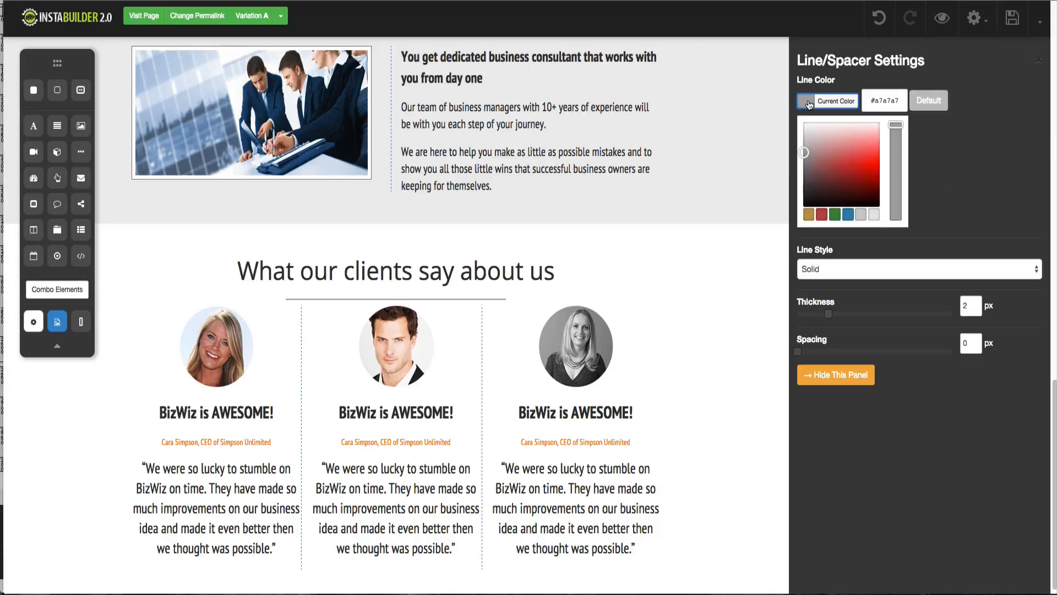
pyautogui.click(802, 123)
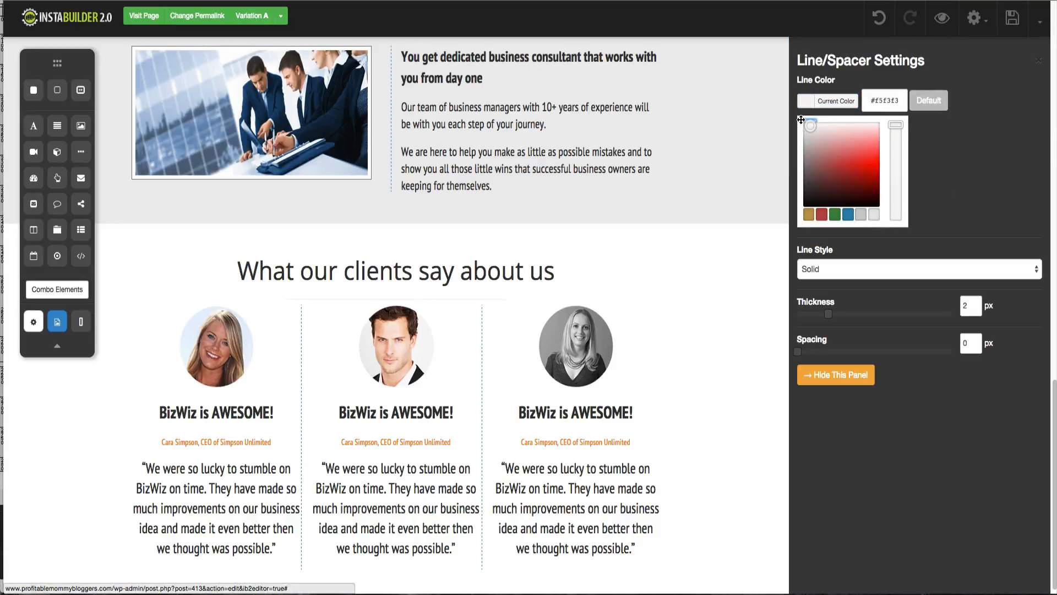
pyautogui.click(967, 127)
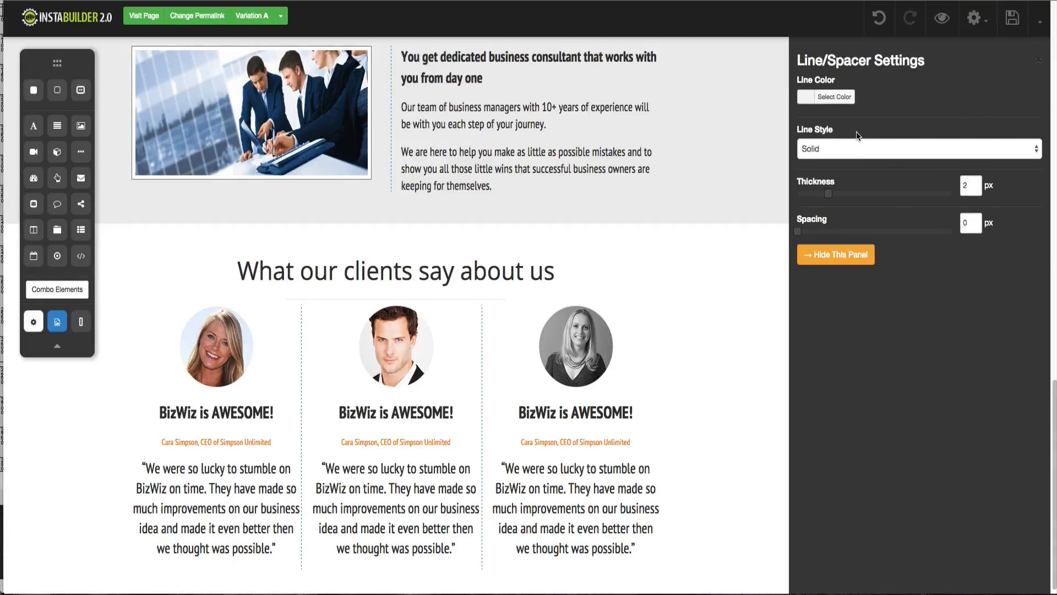
# - Set the spacer's line style to None and its spacing to 14 px, and close its settings
pyautogui.click(850, 147)
pyautogui.click(815, 191)
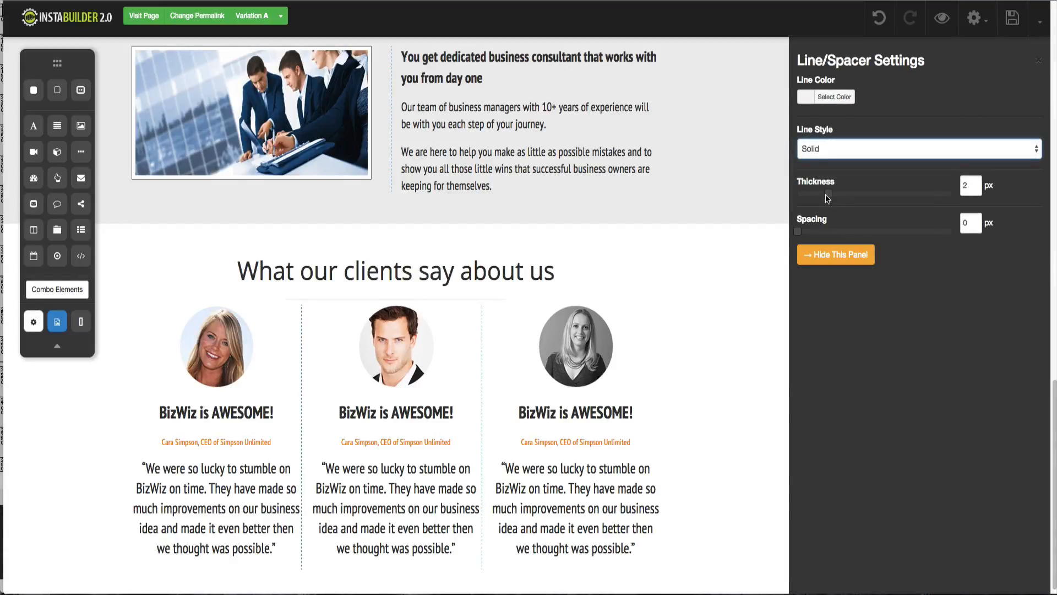
pyautogui.moveTo(798, 232); pyautogui.dragTo(819, 233)
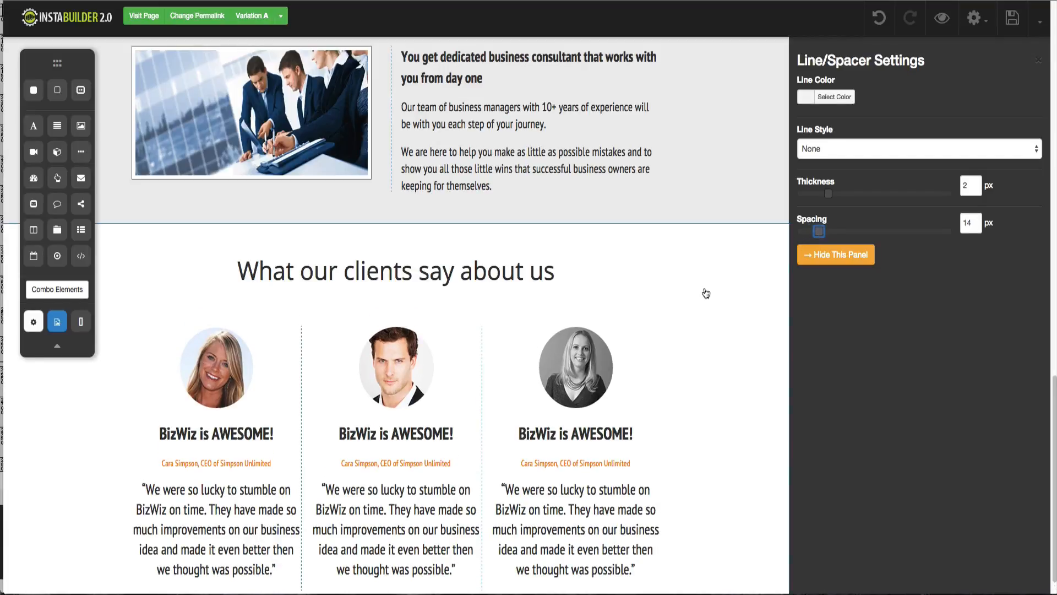
pyautogui.click(836, 255)
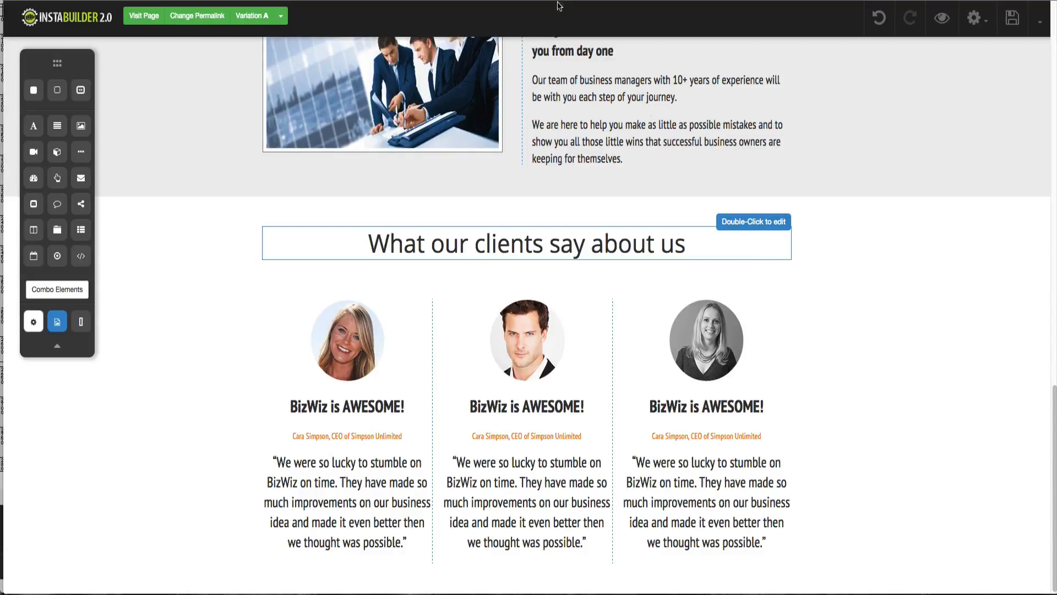
# - Check the section below the testimonials in the design mockup and add a matching wide section under the client testimonials
pyautogui.click(410, 1)
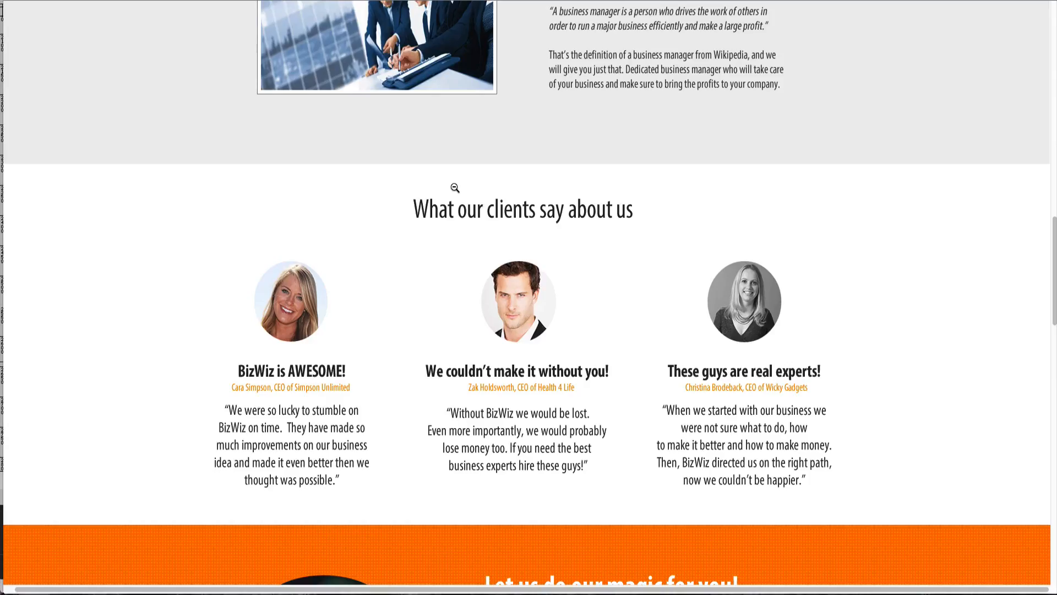
pyautogui.scroll(-5, 455, 189)
pyautogui.scroll(-2, 457, 190)
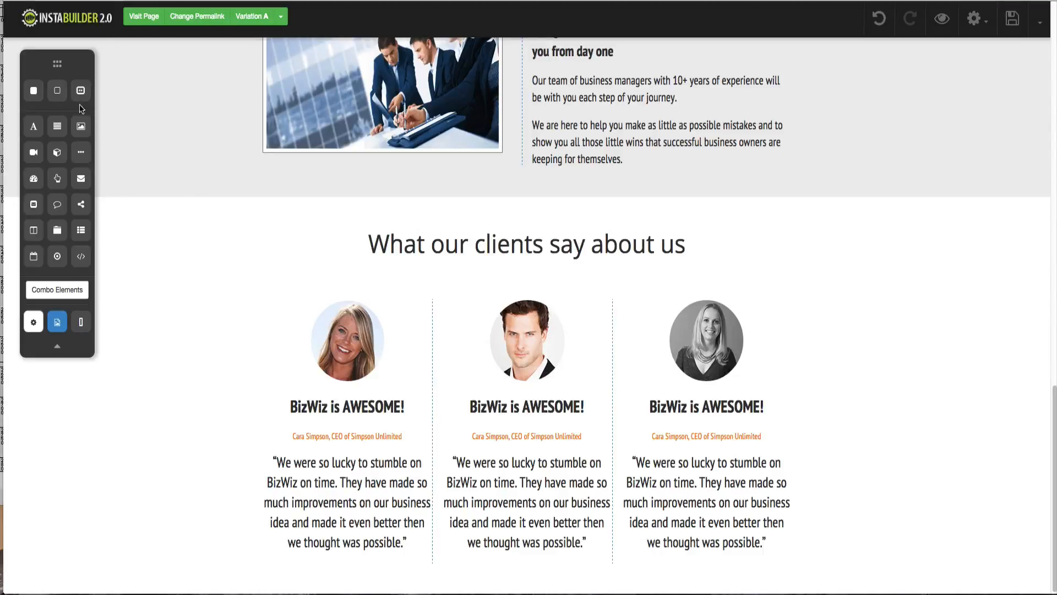
pyautogui.moveTo(60, 96); pyautogui.dragTo(342, 583)
pyautogui.scroll(-3, 365, 473)
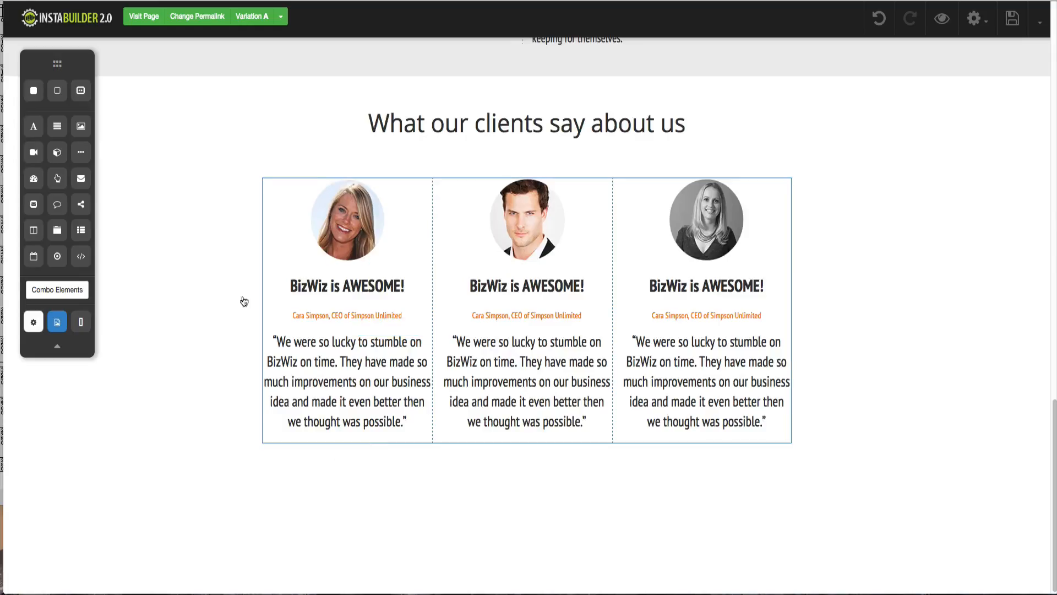
pyautogui.moveTo(62, 98); pyautogui.dragTo(413, 576)
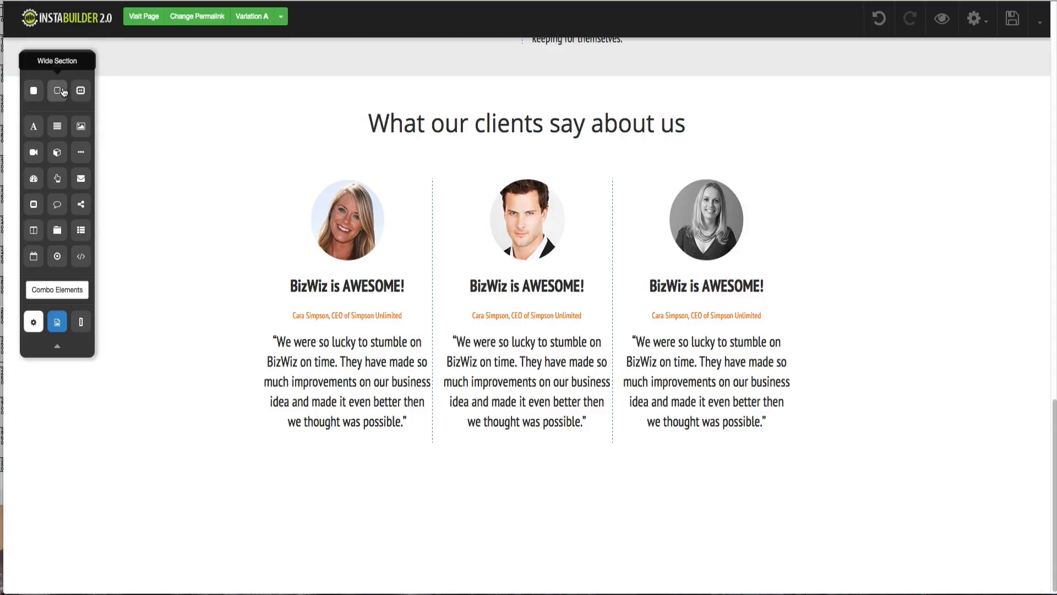
pyautogui.moveTo(57, 90); pyautogui.dragTo(450, 585)
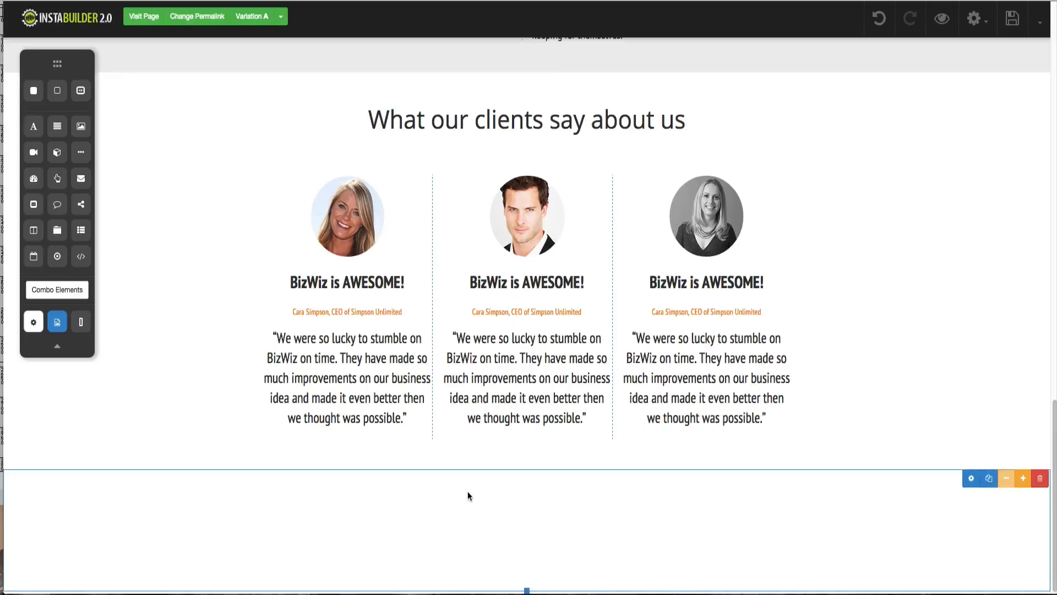
pyautogui.moveTo(57, 90); pyautogui.dragTo(121, 593)
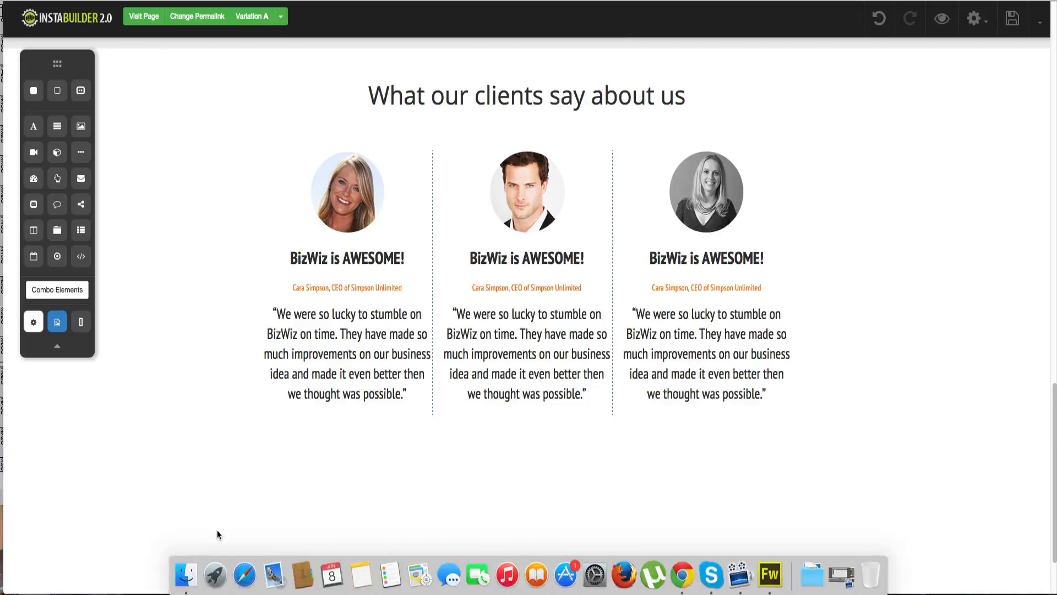
pyautogui.scroll(-3, 222, 531)
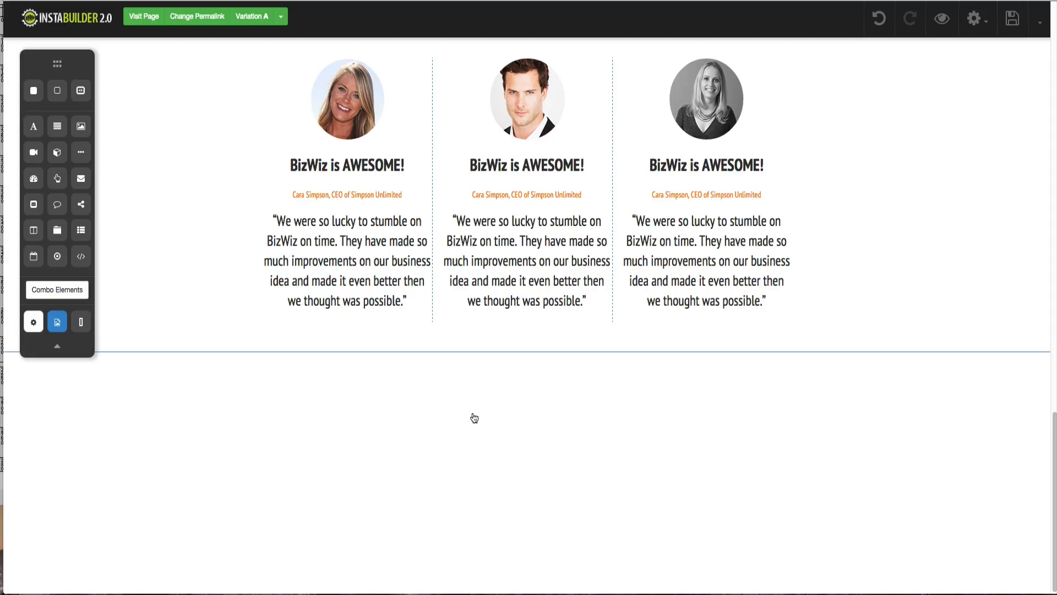
# - Set the new wide section's background image to orange-background from the media library
pyautogui.moveTo(473, 422)
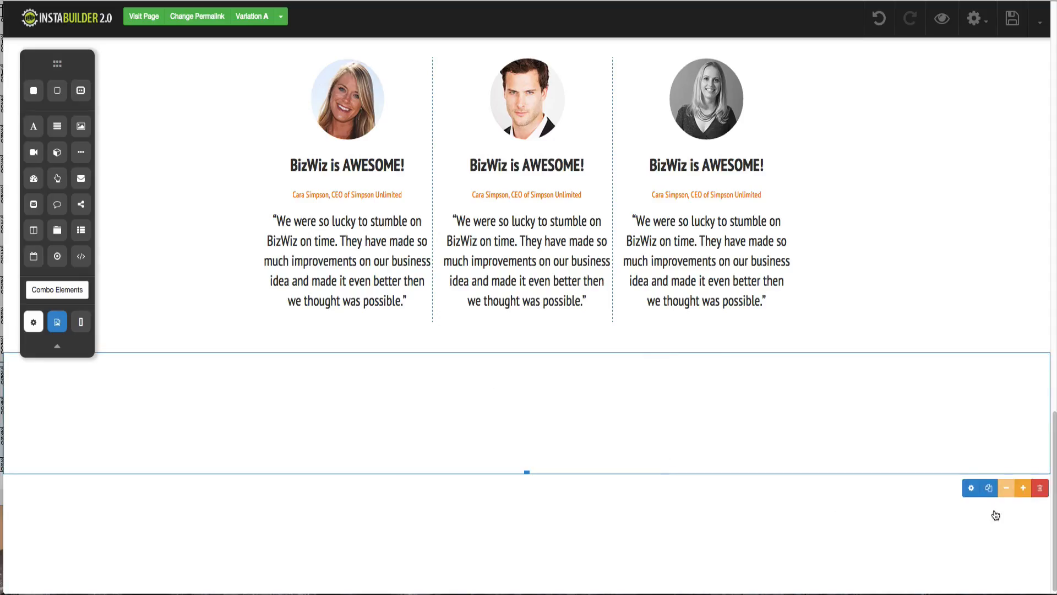
pyautogui.click(971, 488)
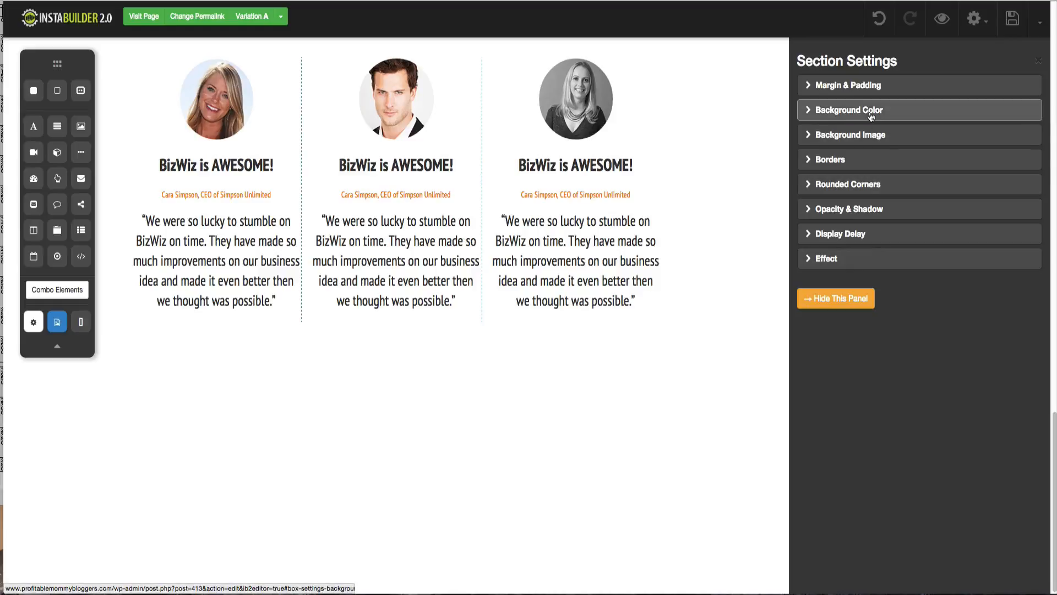
pyautogui.click(850, 134)
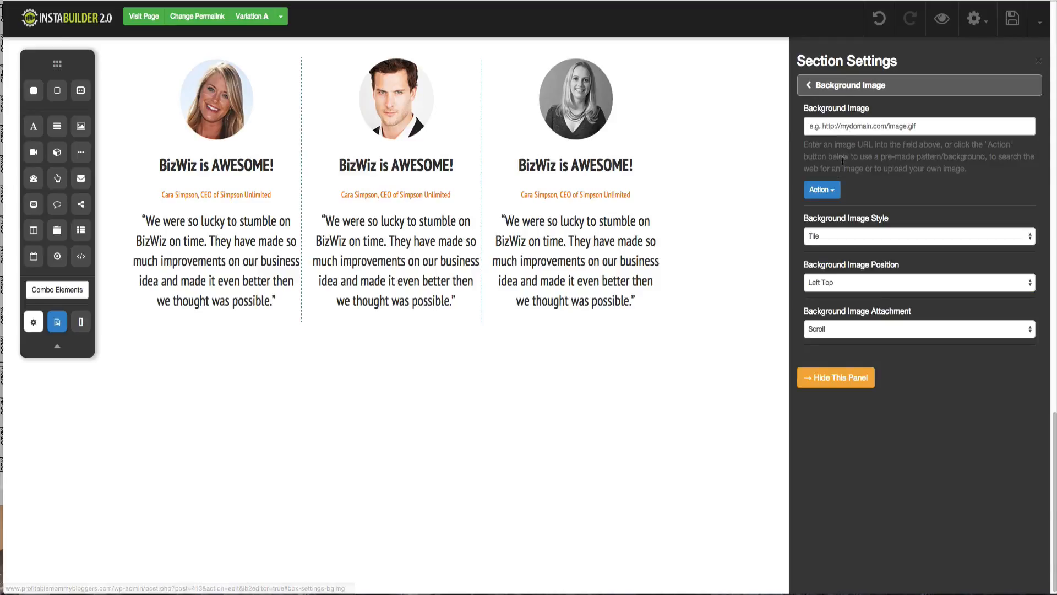
pyautogui.click(833, 191)
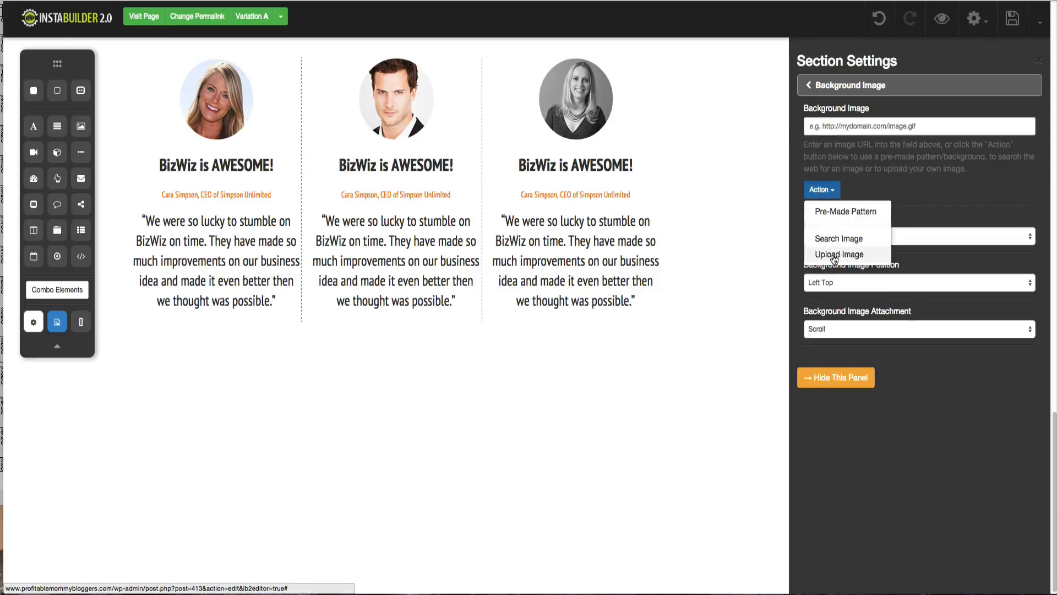
pyautogui.click(838, 249)
pyautogui.scroll(-10, 303, 255)
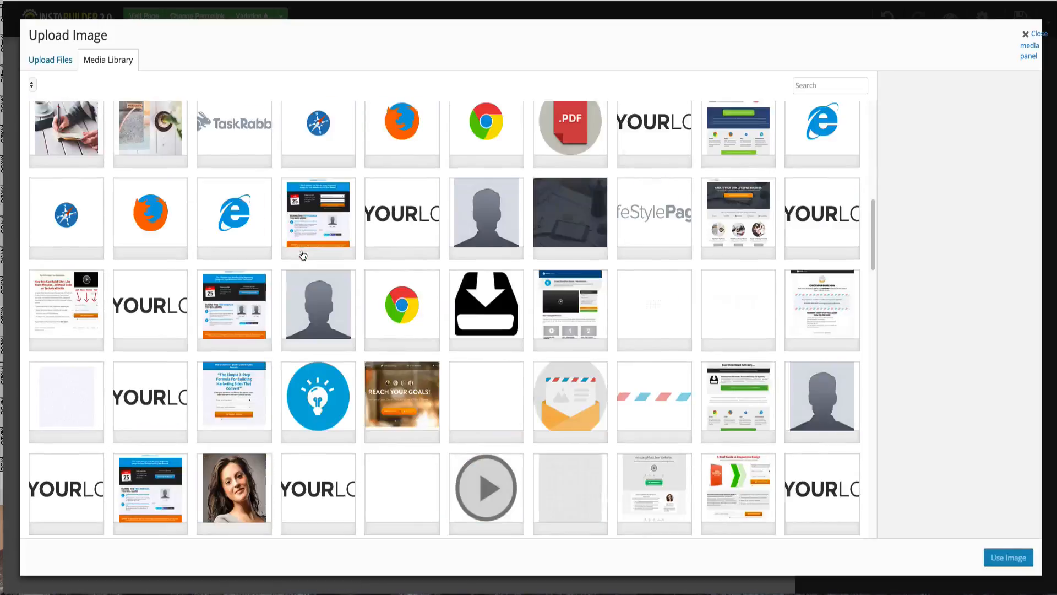
pyautogui.scroll(-7, 303, 255)
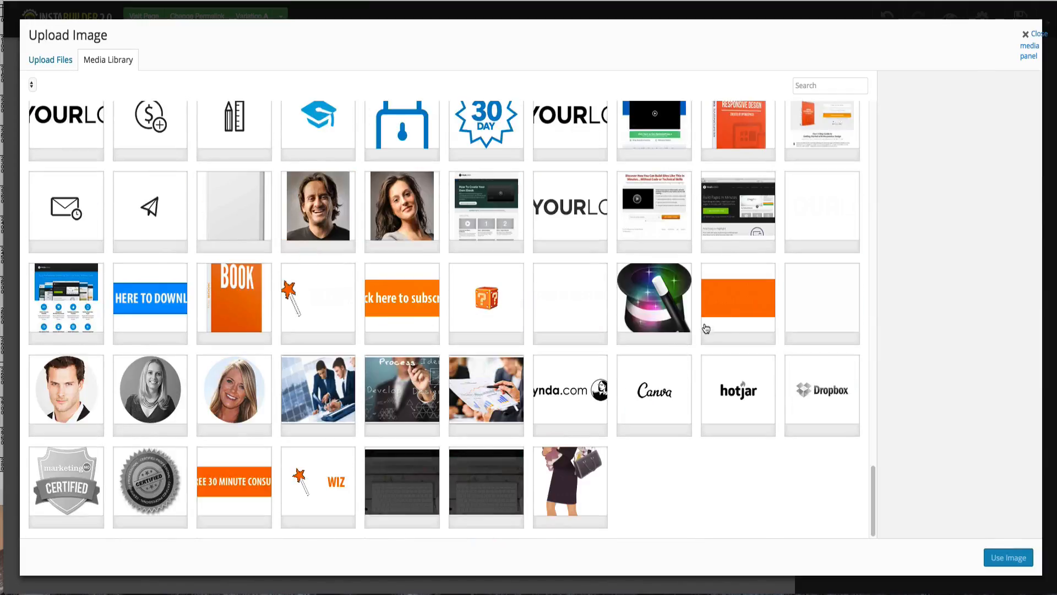
pyautogui.click(742, 304)
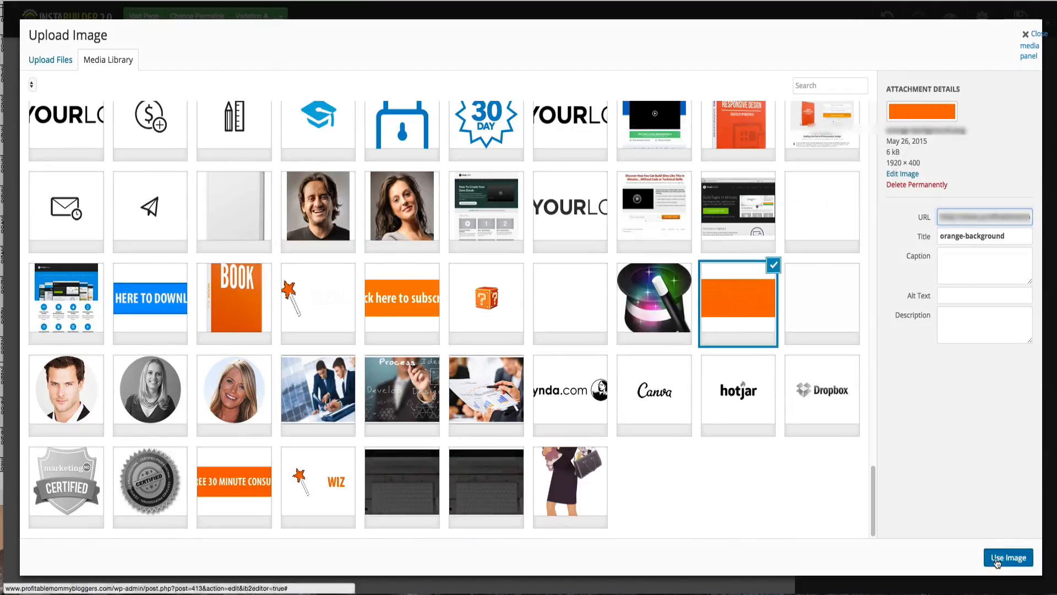
pyautogui.click(1007, 557)
pyautogui.click(835, 441)
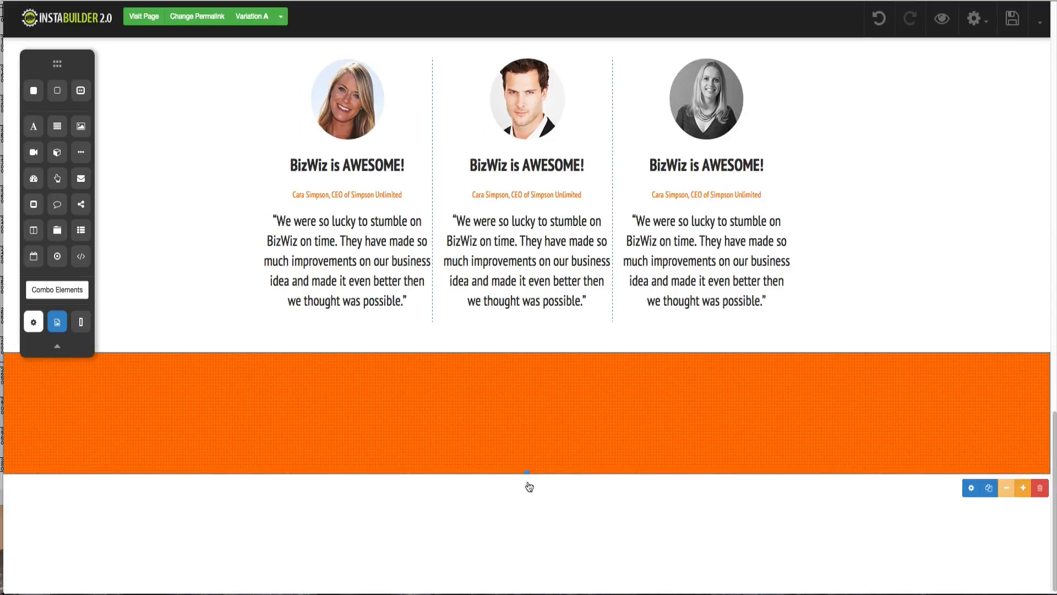
# - Increase the height of the orange section by extending its lower edge downward
pyautogui.moveTo(528, 484); pyautogui.dragTo(526, 552)
pyautogui.scroll(-2, 533, 478)
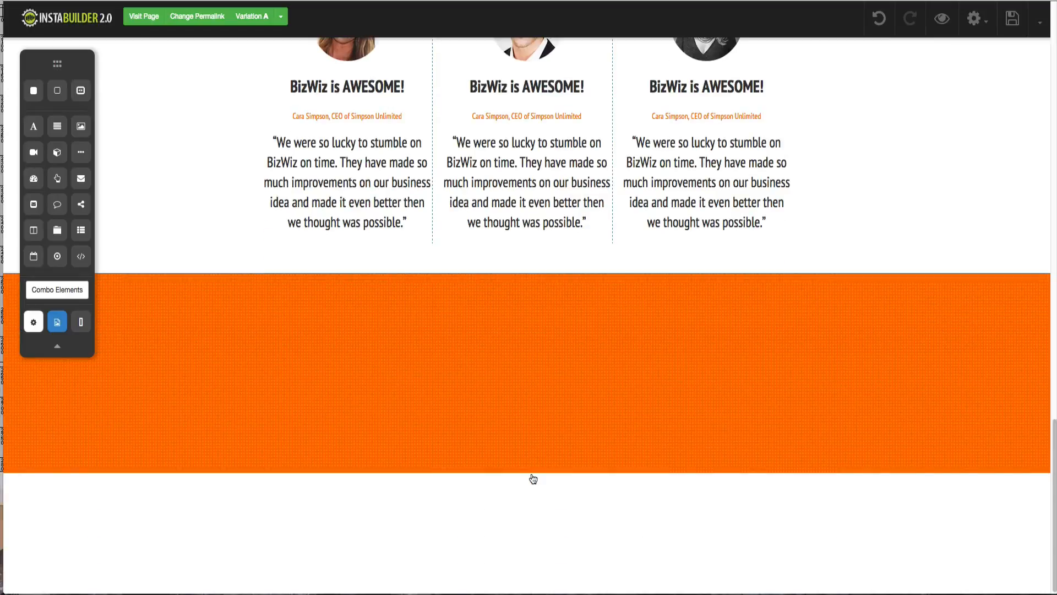
pyautogui.moveTo(533, 462)
pyautogui.moveTo(528, 472)
pyautogui.mouseDown()
pyautogui.moveTo(528, 538)
pyautogui.moveTo(529, 489)
pyautogui.mouseUp()
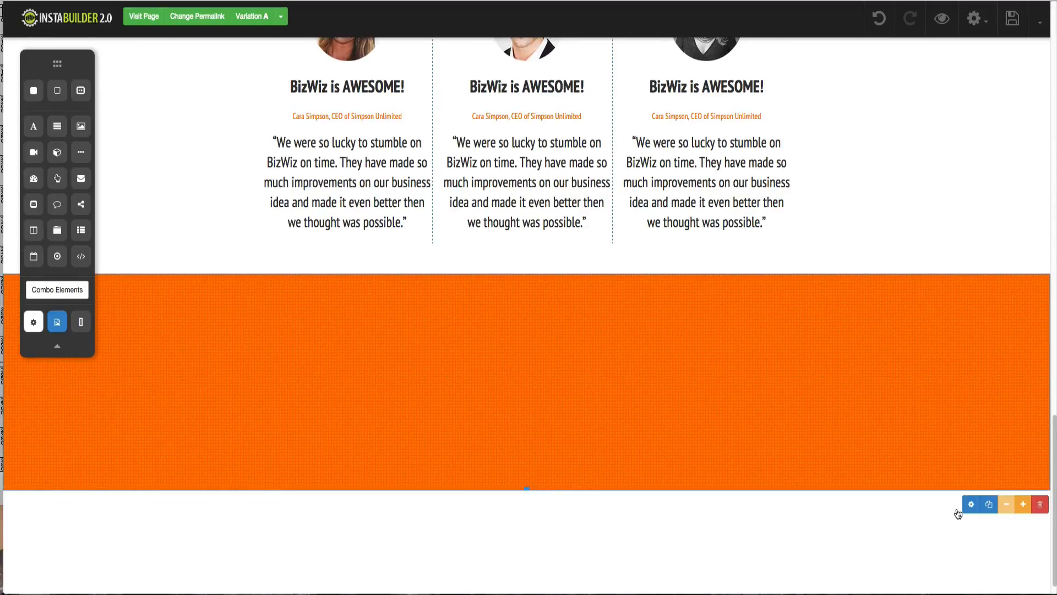
# - Review the orange section's background image style and attachment options, keeping Tile and Scroll
pyautogui.click(967, 504)
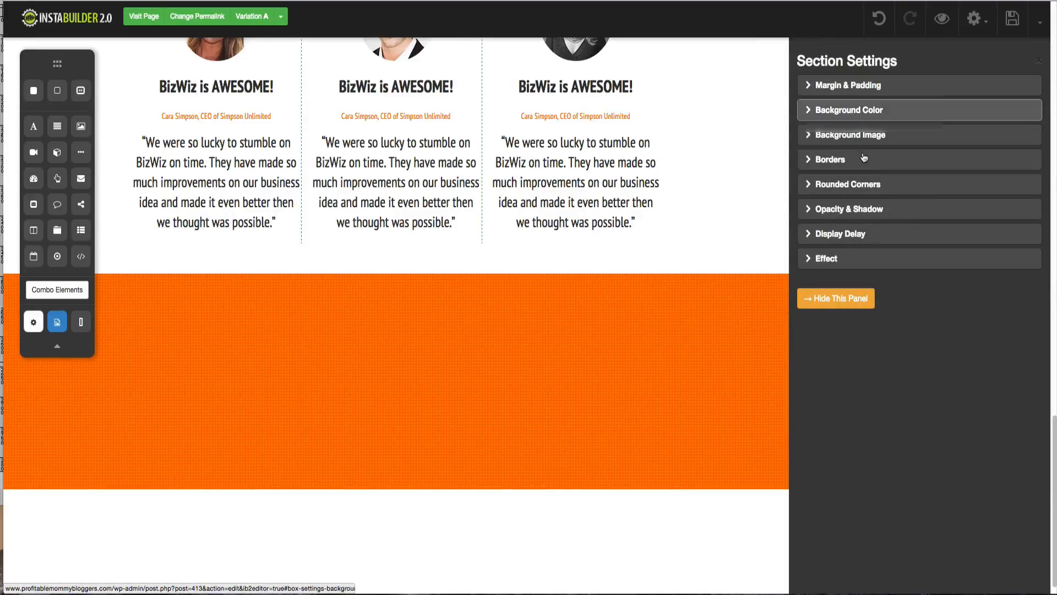
pyautogui.click(865, 134)
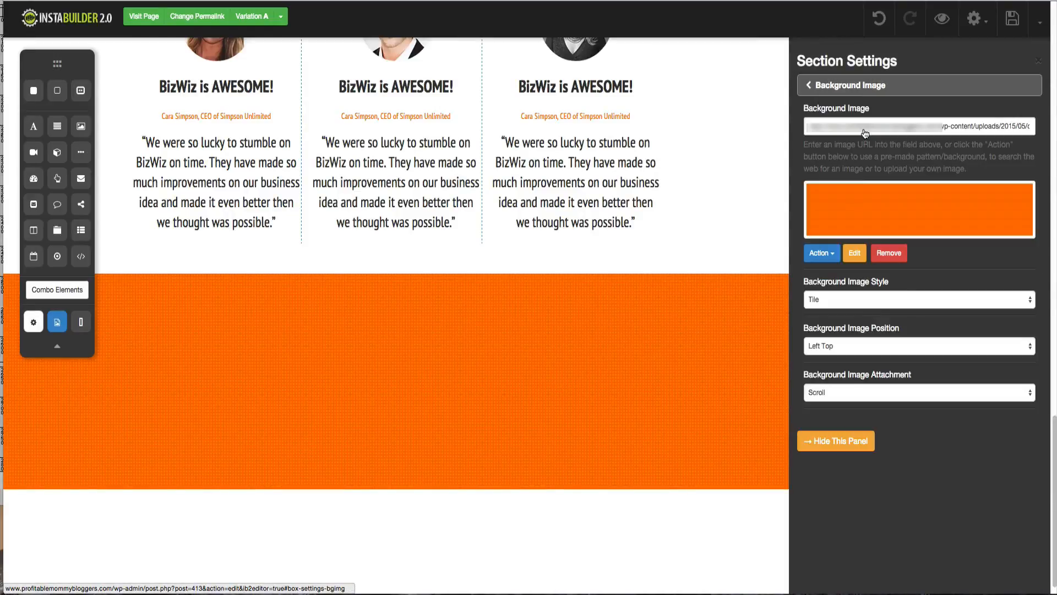
pyautogui.click(834, 395)
pyautogui.click(835, 393)
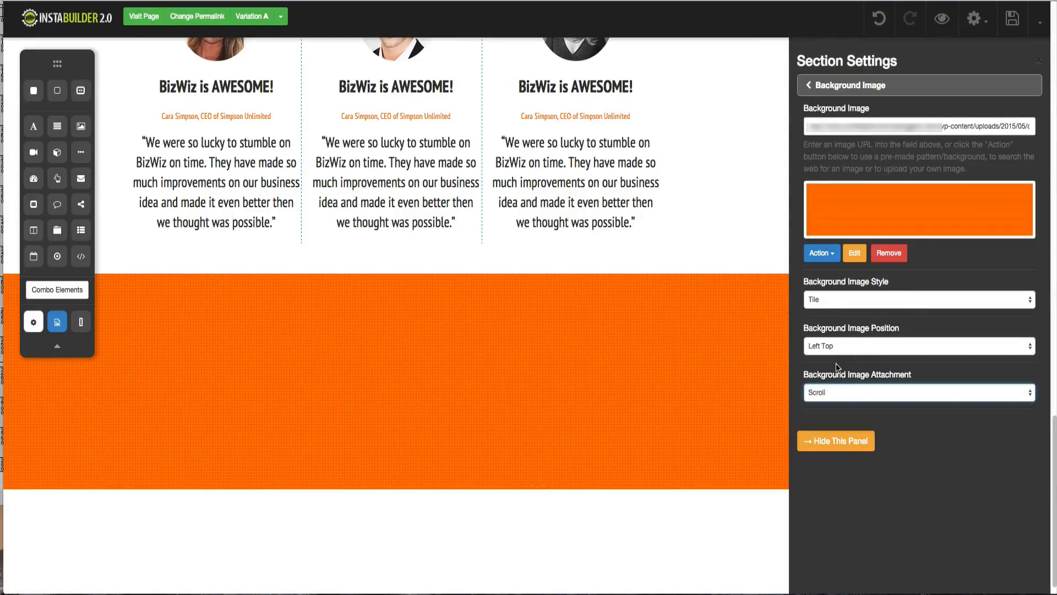
pyautogui.click(835, 299)
pyautogui.click(834, 289)
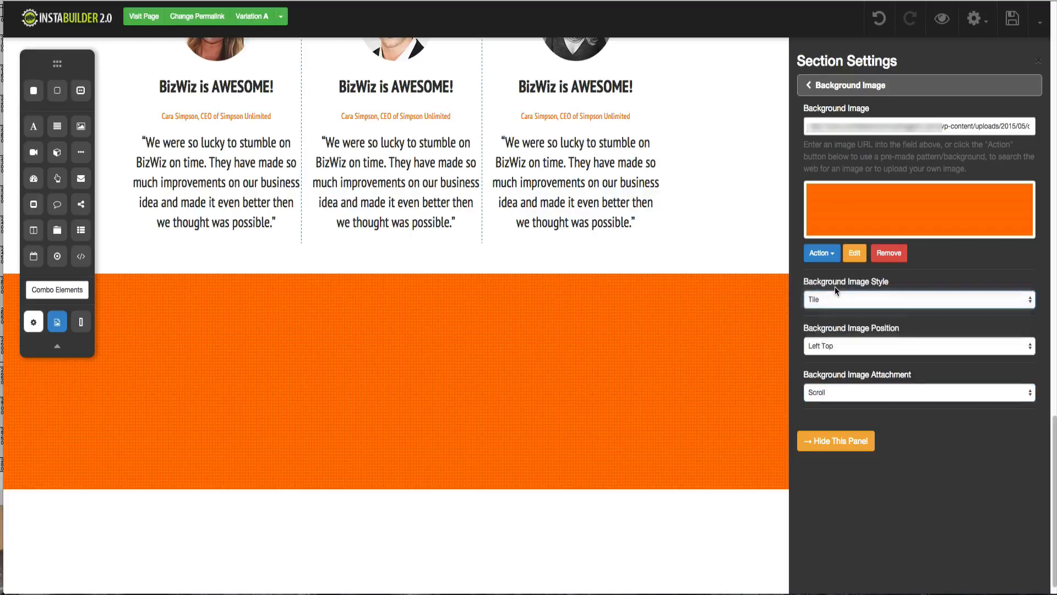
pyautogui.click(824, 442)
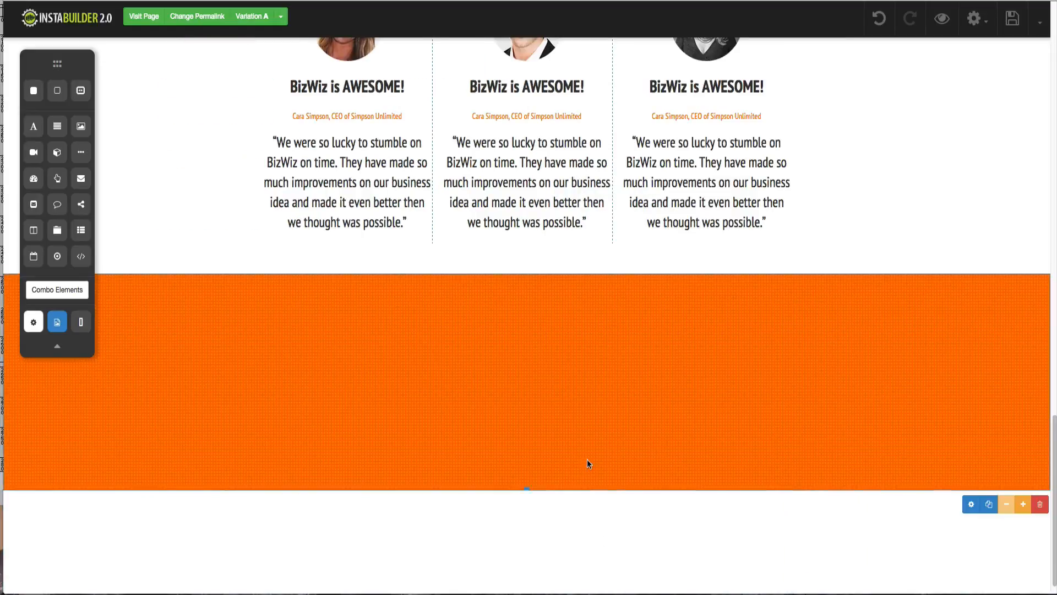
# - Extend the orange section slightly further and insert a two-column element at its top, with the first column narrowed to about a third
pyautogui.moveTo(531, 490); pyautogui.dragTo(539, 516)
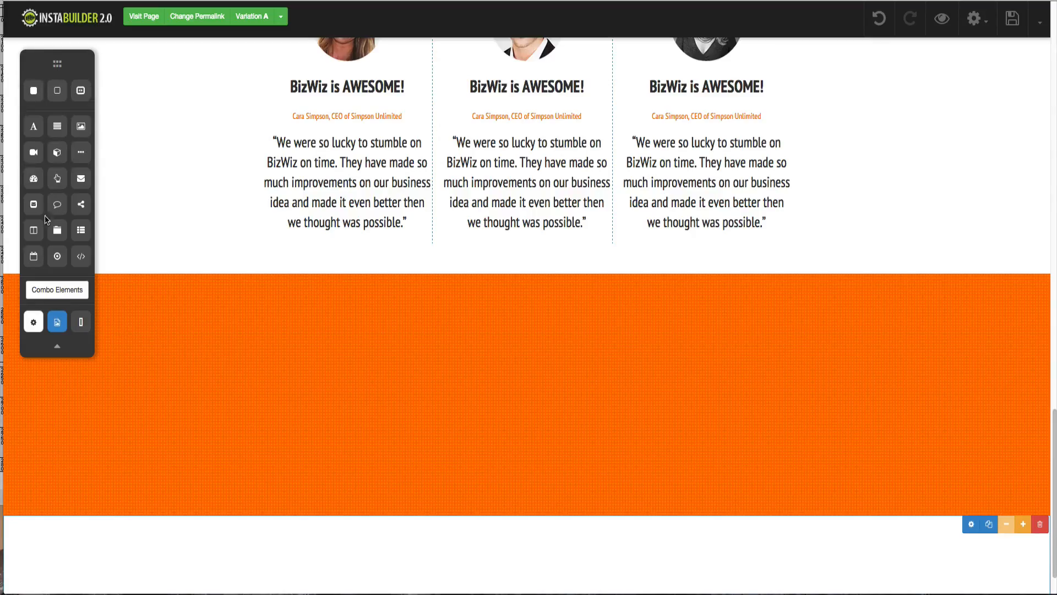
pyautogui.moveTo(34, 230); pyautogui.dragTo(472, 293)
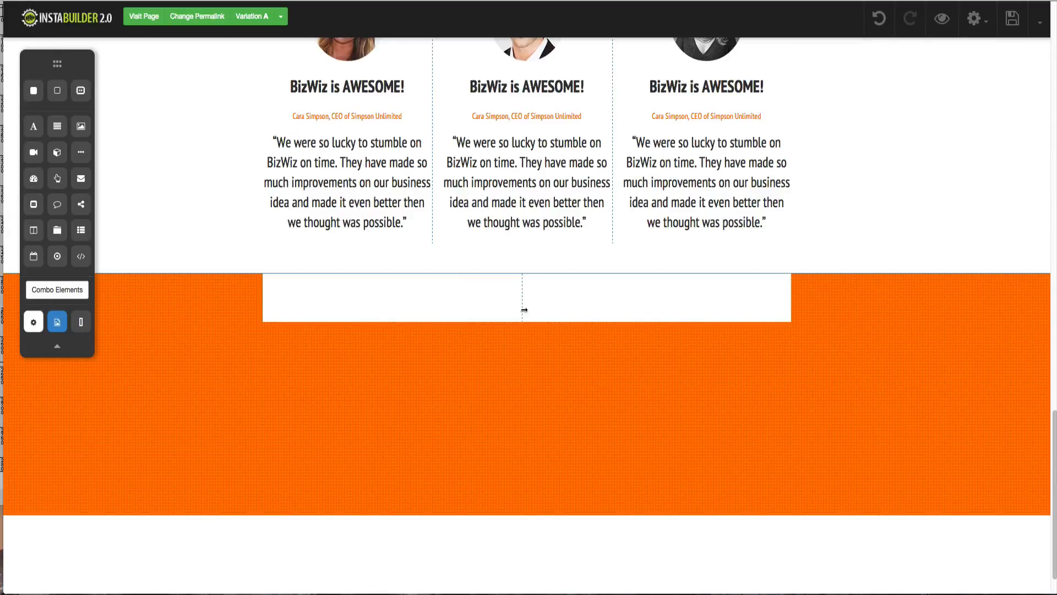
pyautogui.moveTo(504, 304); pyautogui.dragTo(453, 299)
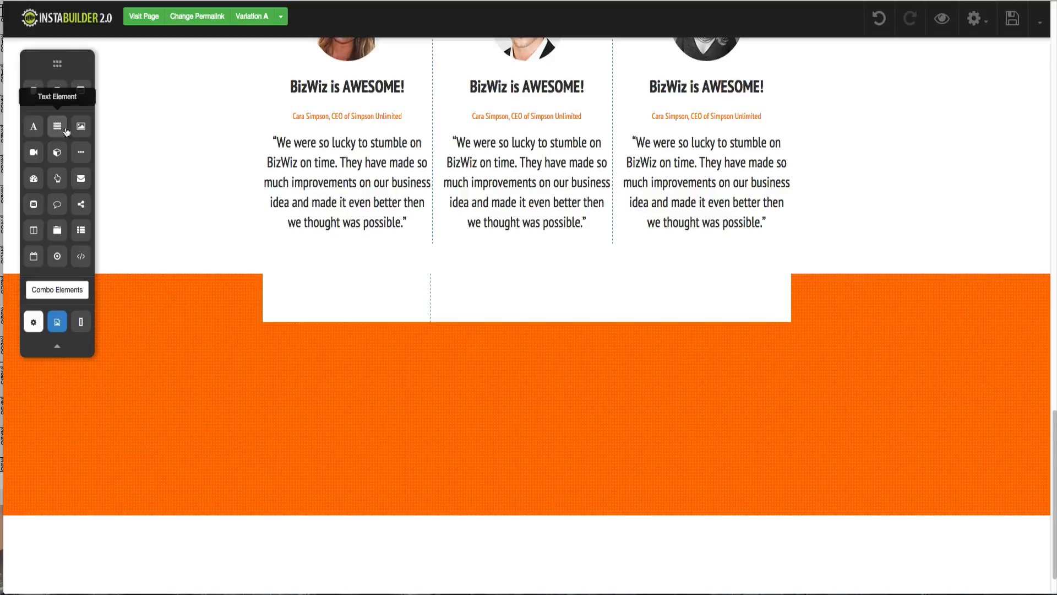
# - Insert an image element in the first column of the orange section and set it to magic-hat from the media library
pyautogui.moveTo(81, 126); pyautogui.dragTo(349, 307)
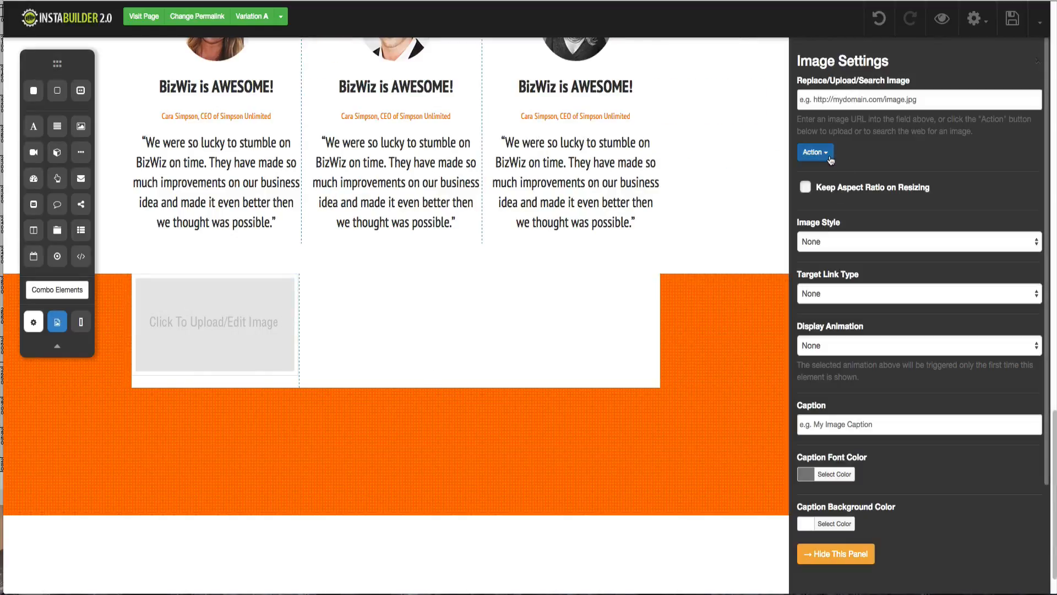
pyautogui.click(815, 152)
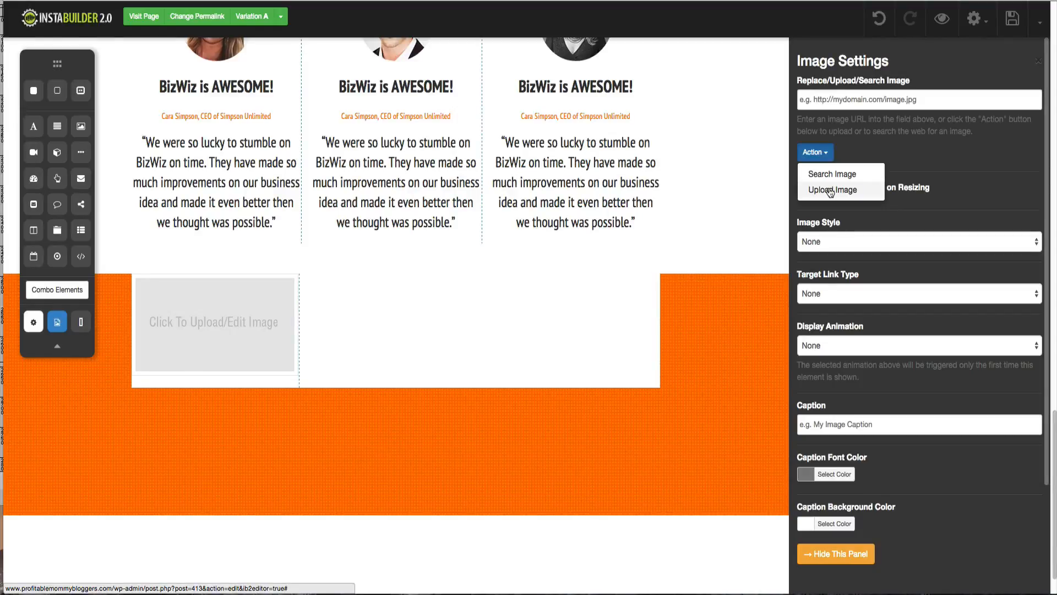
pyautogui.click(830, 190)
pyautogui.scroll(-5, 349, 335)
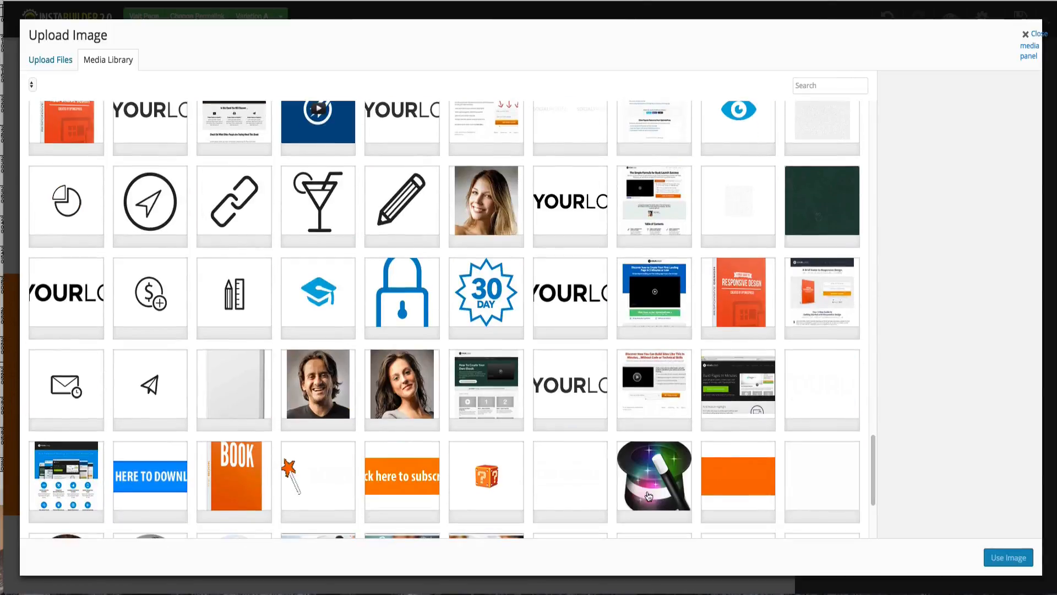
pyautogui.click(650, 493)
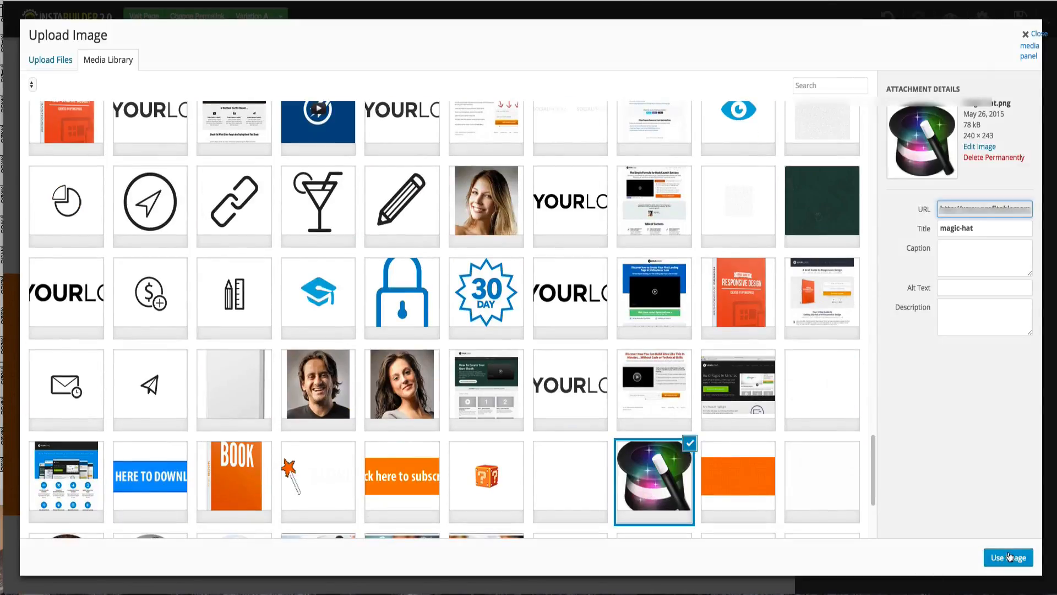
pyautogui.click(1010, 557)
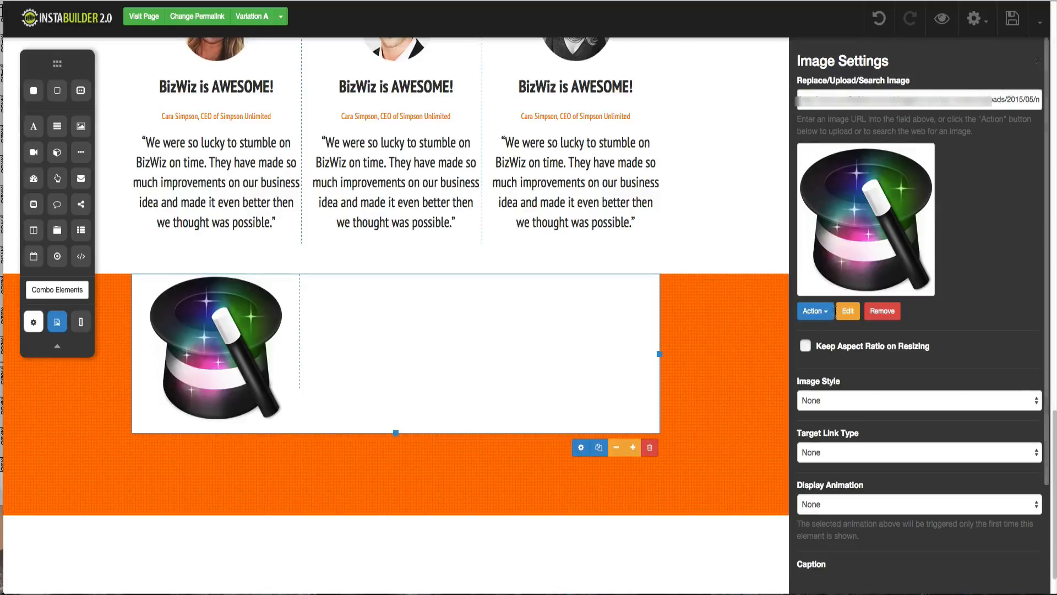
# - Make the background color of the two-column element in the orange section transparent
pyautogui.click(581, 448)
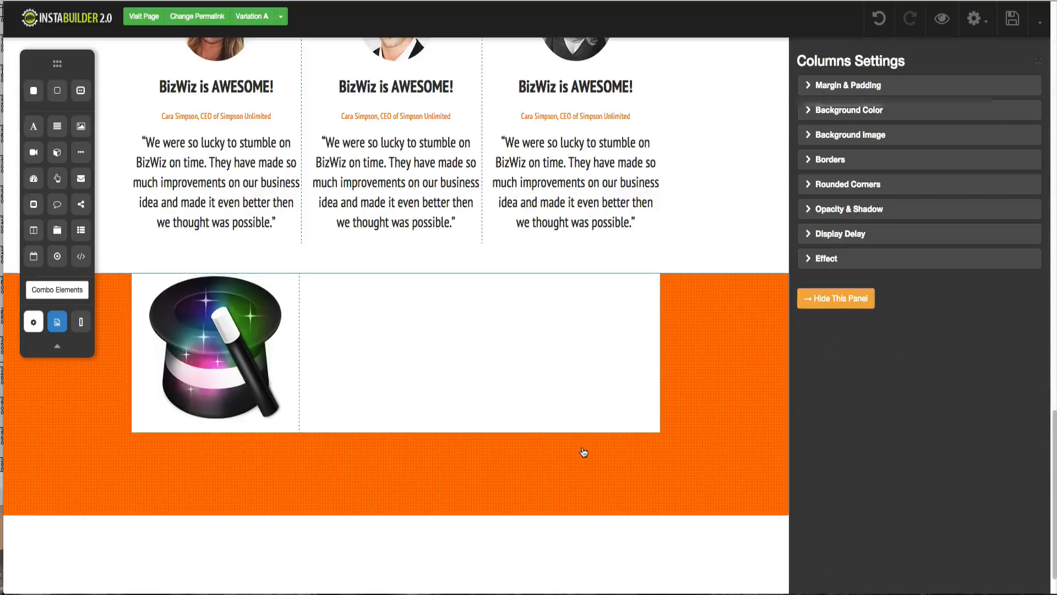
pyautogui.click(837, 104)
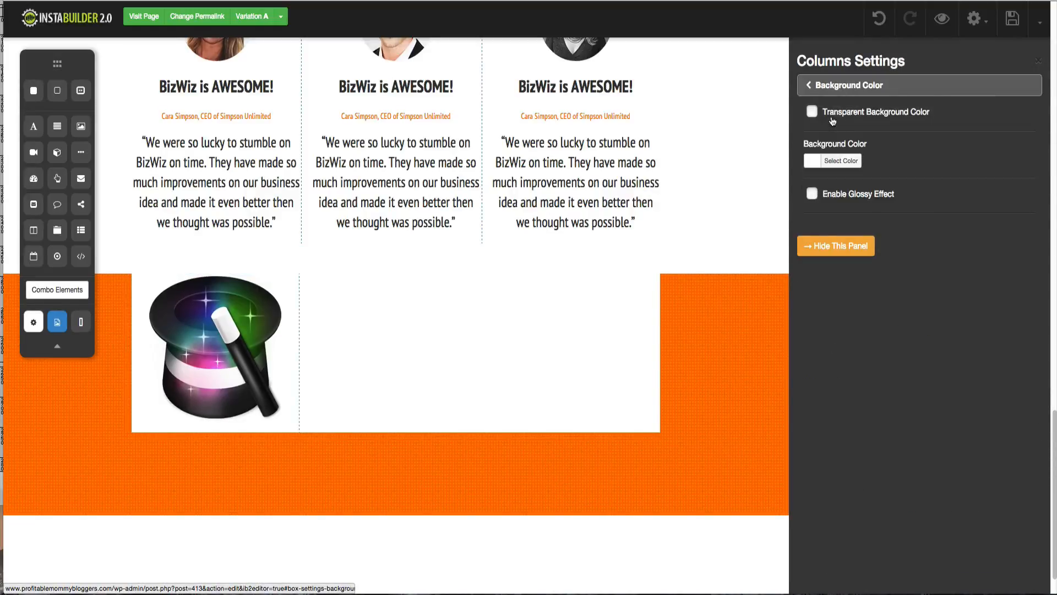
pyautogui.click(814, 112)
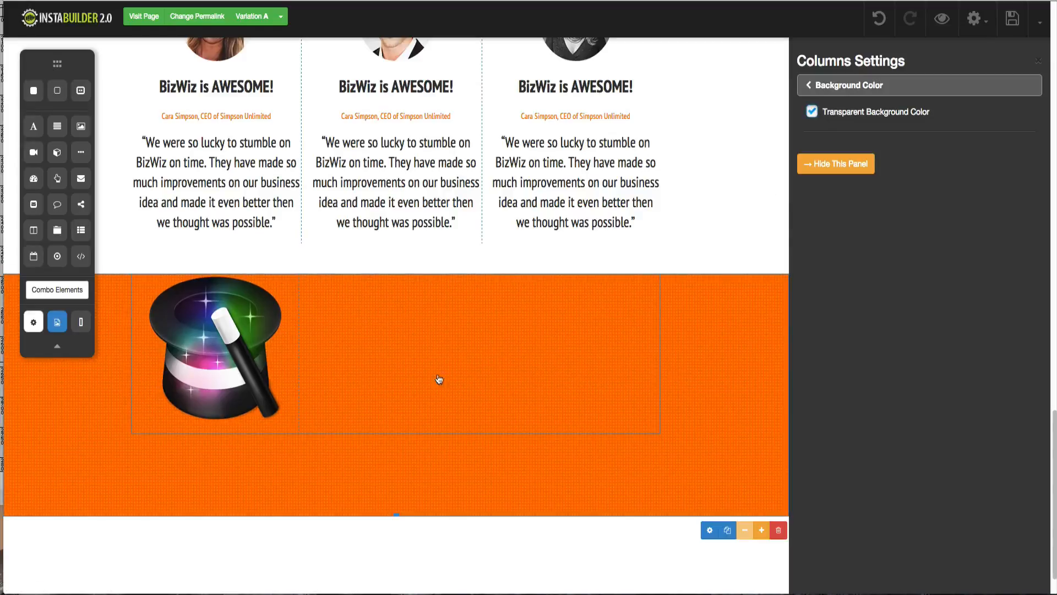
# - Set the orange section's top padding to 80 px and hide the settings panel
pyautogui.moveTo(280, 369)
pyautogui.click(713, 534)
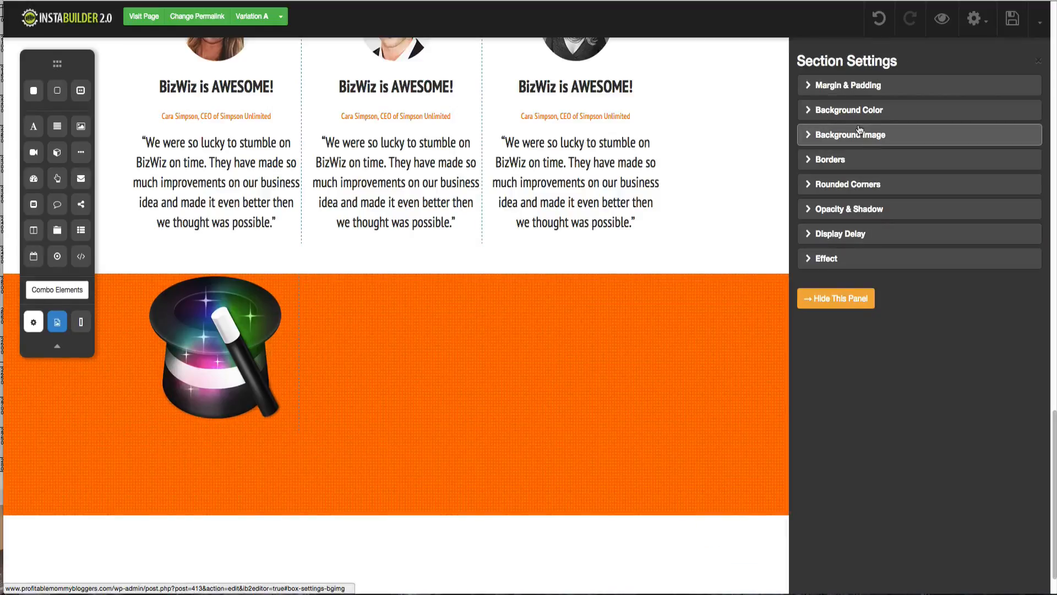
pyautogui.click(846, 86)
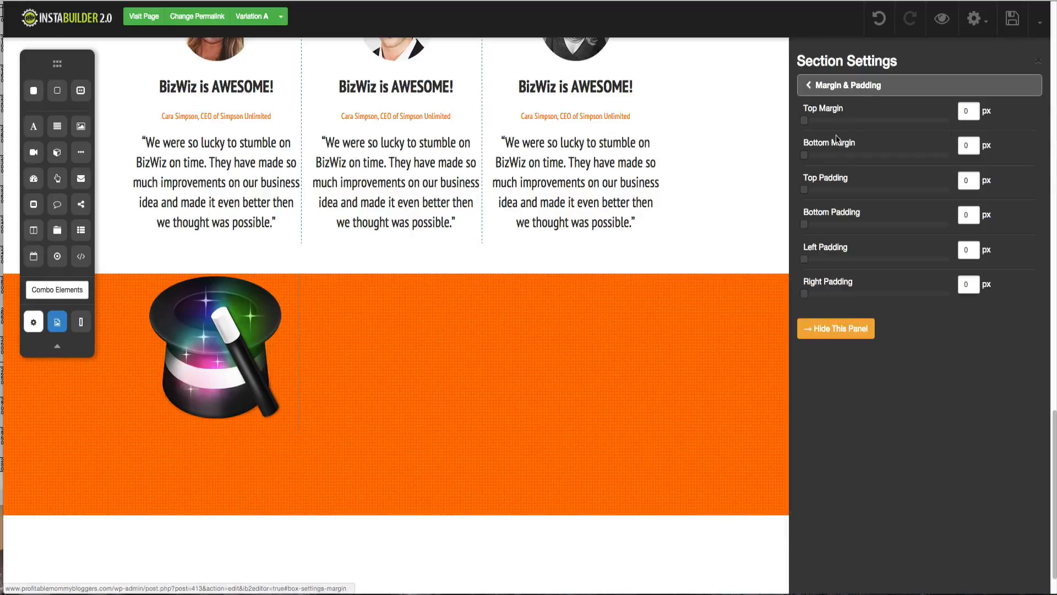
pyautogui.moveTo(806, 190); pyautogui.dragTo(842, 195)
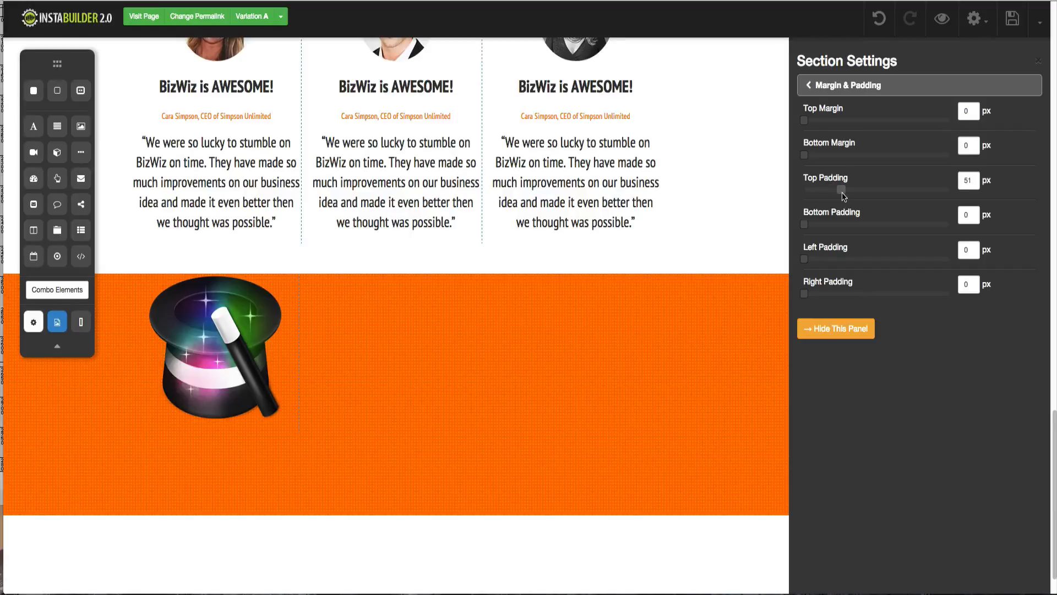
pyautogui.moveTo(842, 196); pyautogui.dragTo(842, 196)
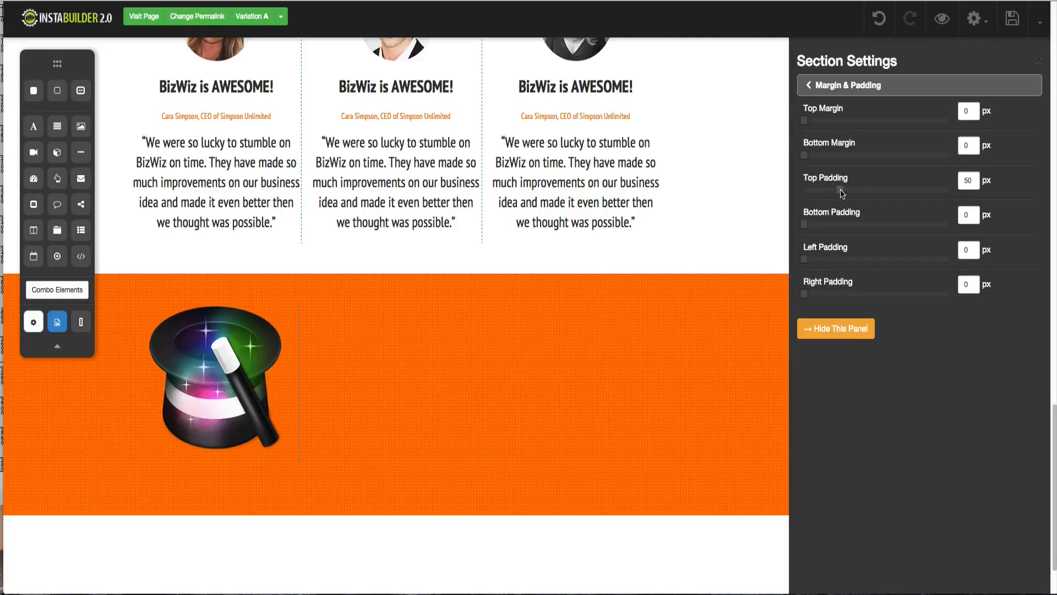
pyautogui.moveTo(841, 190); pyautogui.dragTo(863, 195)
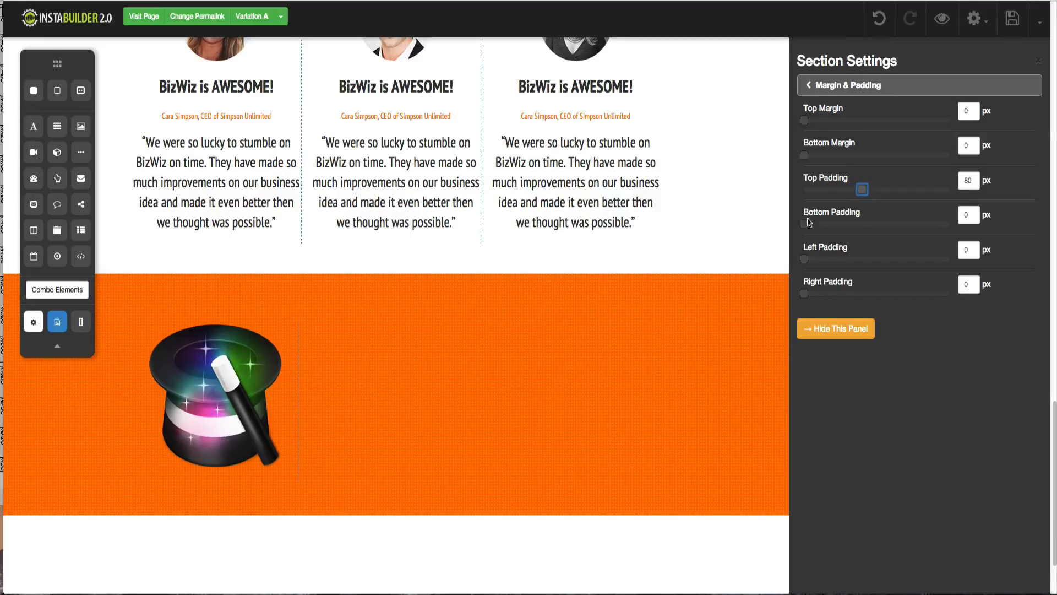
pyautogui.moveTo(467, 551)
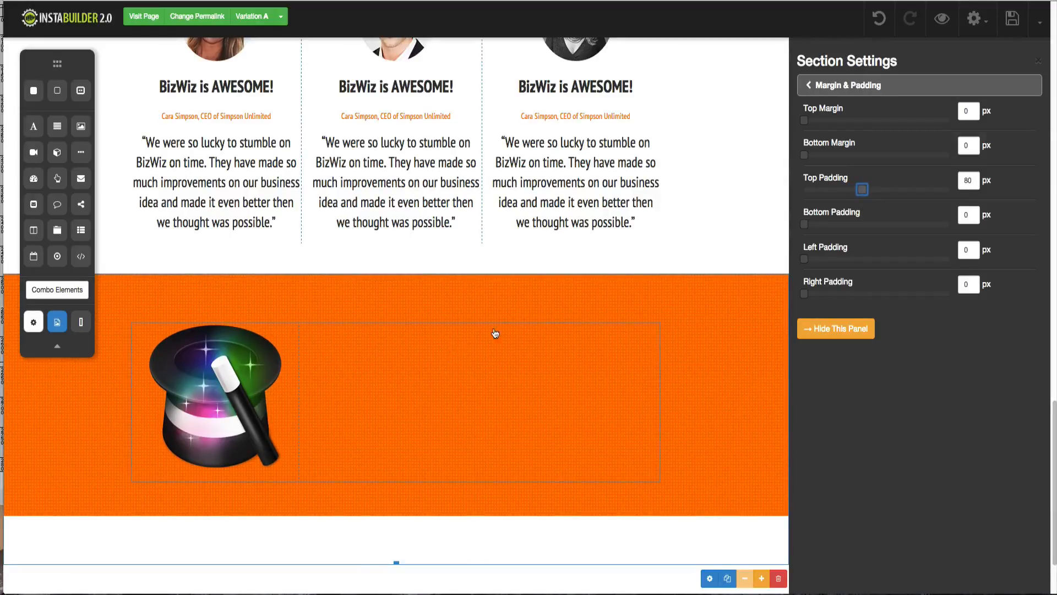
pyautogui.click(859, 334)
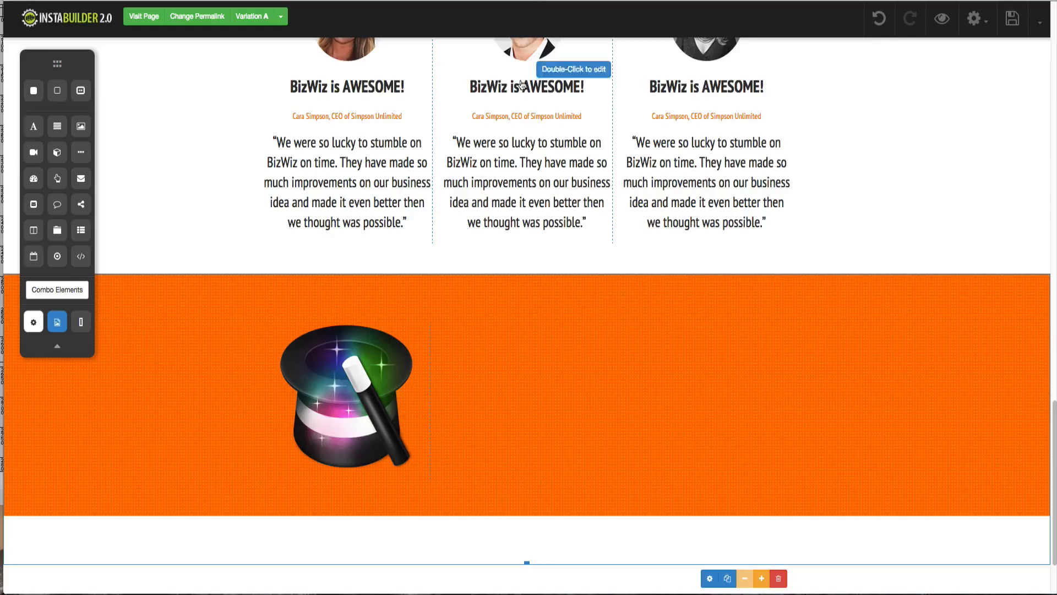
# - Add two stacked text elements to the second column, with an image element beneath them
pyautogui.moveTo(62, 128); pyautogui.dragTo(506, 341)
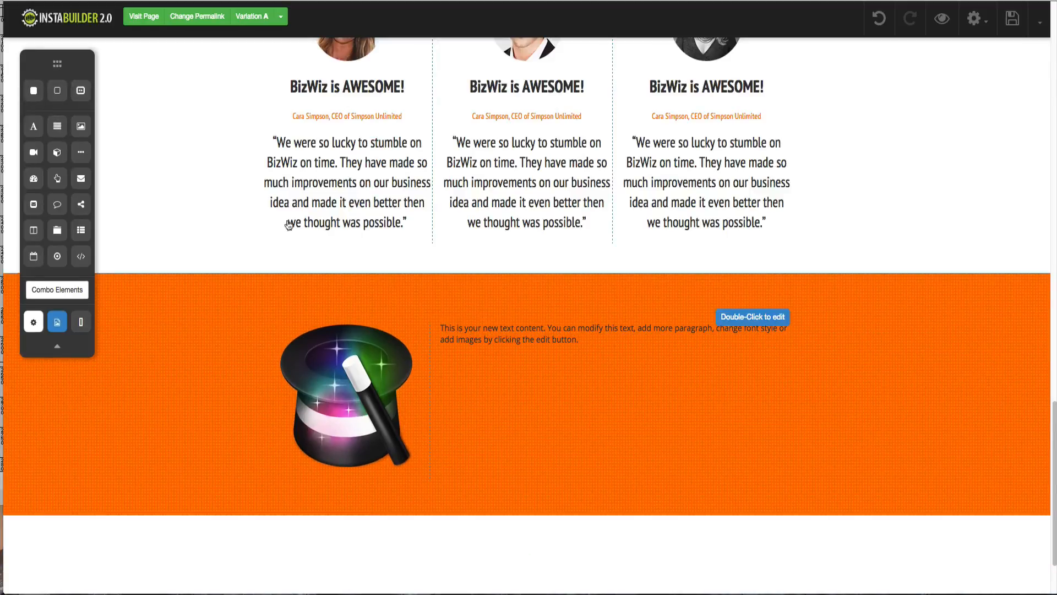
pyautogui.moveTo(66, 131); pyautogui.dragTo(481, 372)
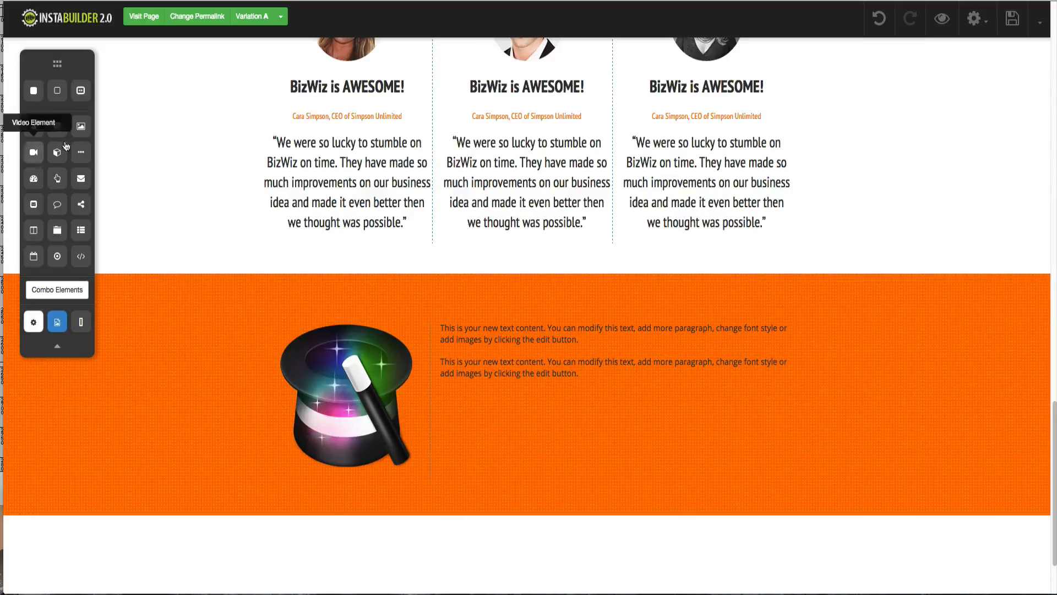
pyautogui.moveTo(79, 130); pyautogui.dragTo(484, 396)
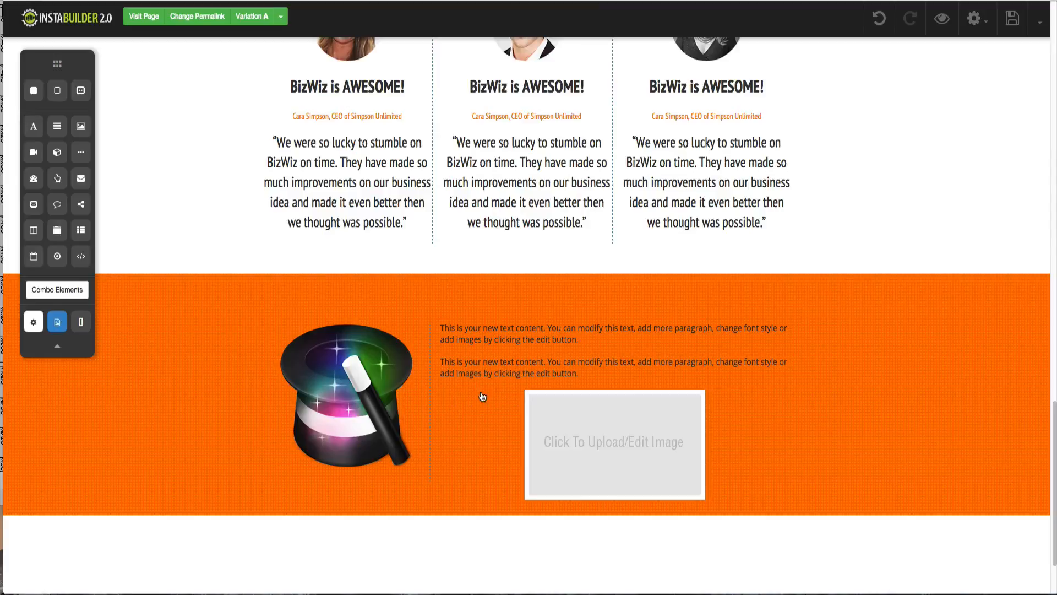
# - Set the image placeholder under the two text elements to transparent-cta from the media library
pyautogui.click(615, 442)
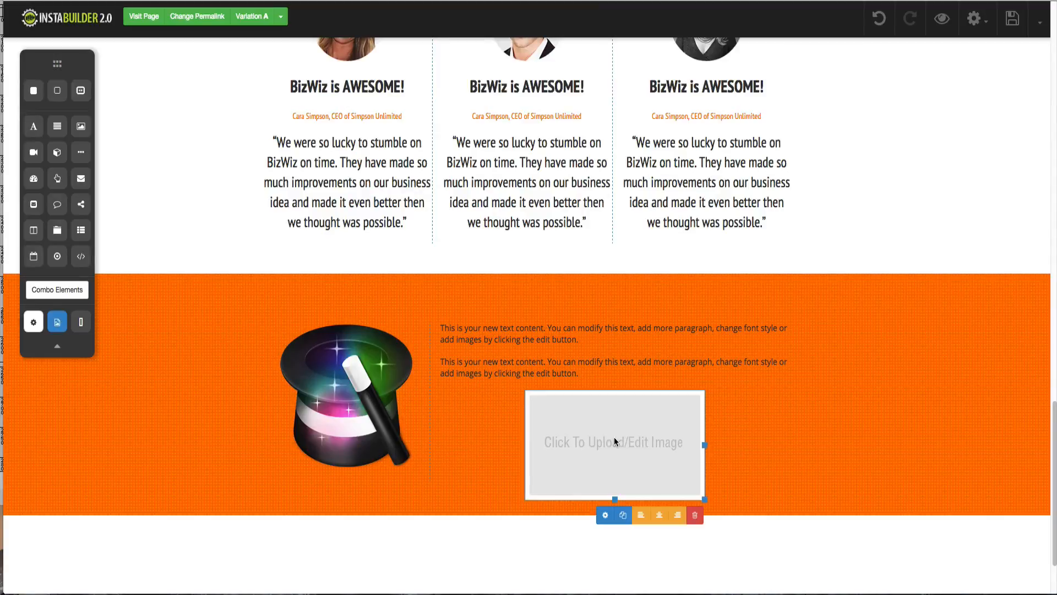
pyautogui.click(605, 516)
pyautogui.click(826, 154)
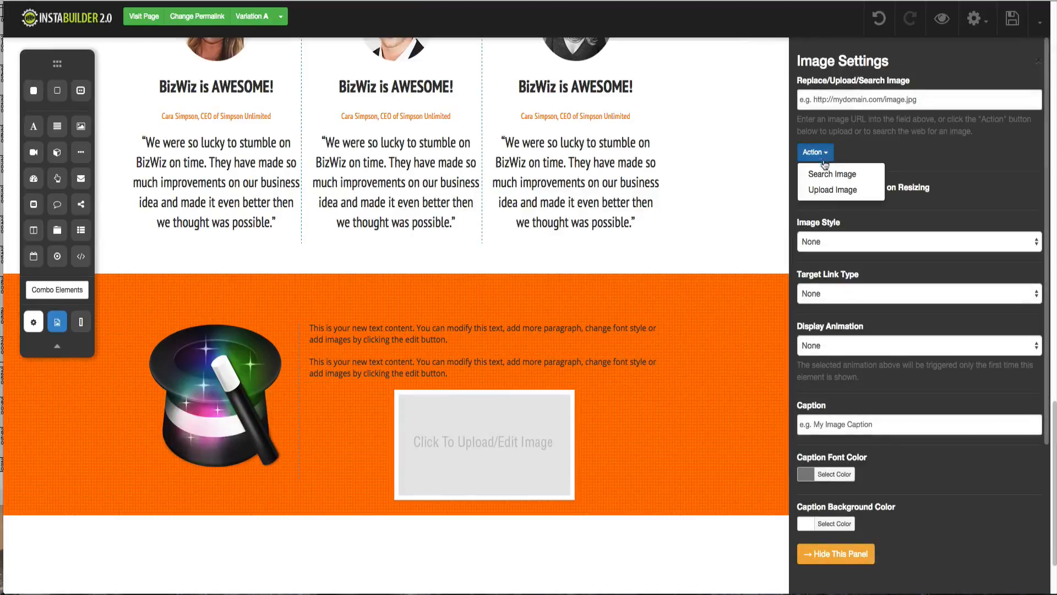
pyautogui.click(828, 191)
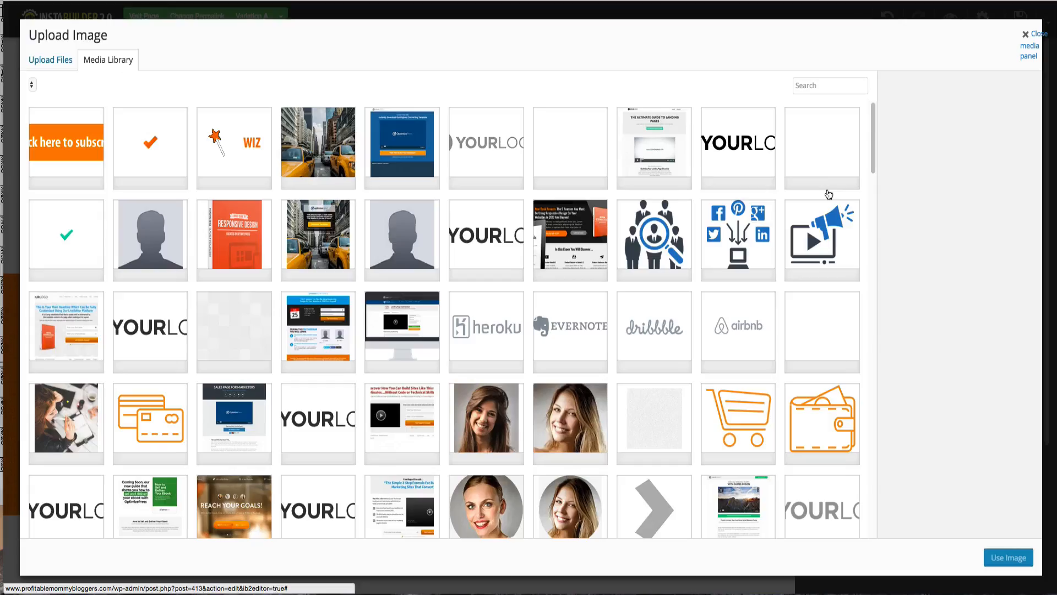
pyautogui.scroll(-10, 667, 257)
pyautogui.scroll(-6, 668, 258)
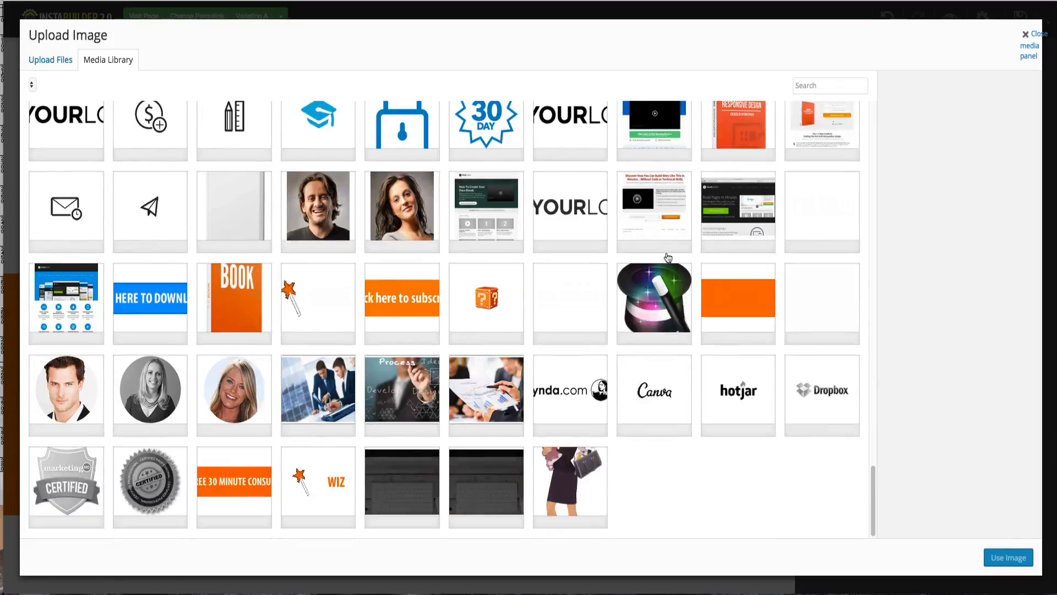
pyautogui.click(834, 330)
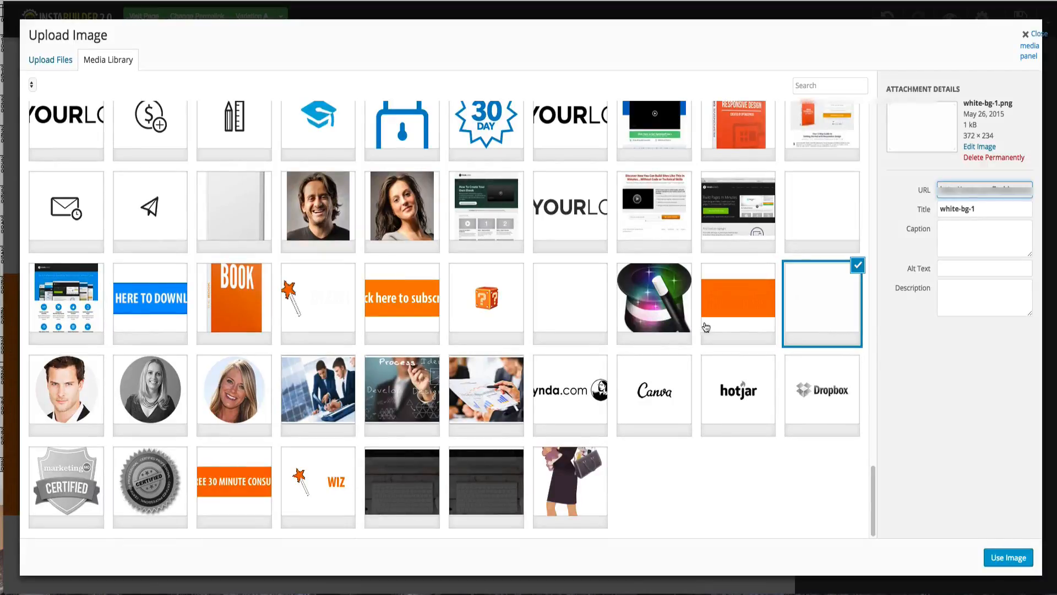
pyautogui.click(568, 311)
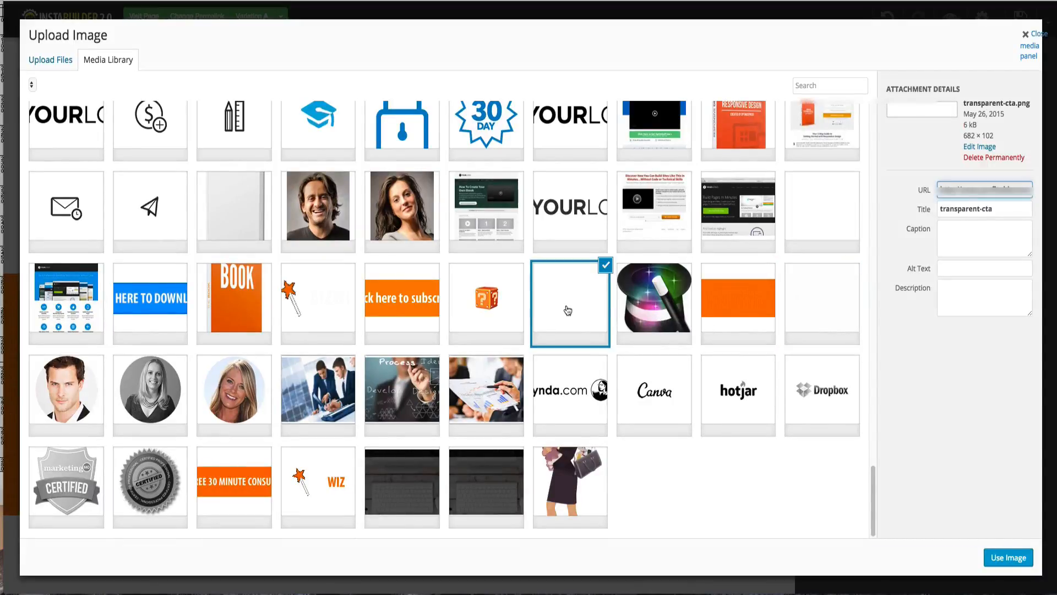
pyautogui.click(980, 557)
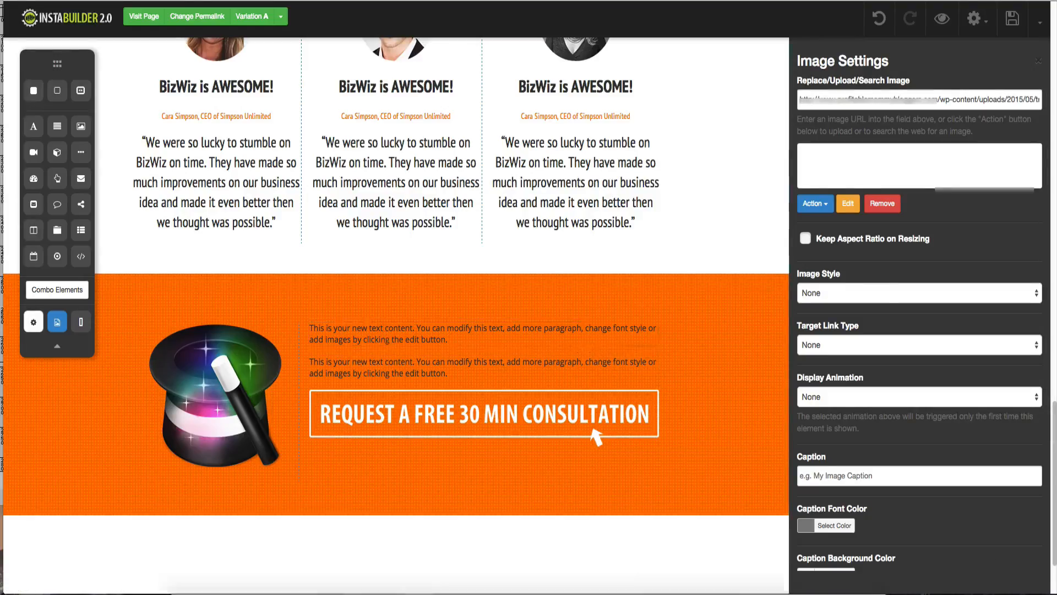
# - Copy the heading "Let us do our magic for you!" from the design mockup and replace the first text element's placeholder with it
pyautogui.hotkey('ctrl', 'Up')
pyautogui.click(283, 368)
pyautogui.scroll(-5, 399, 337)
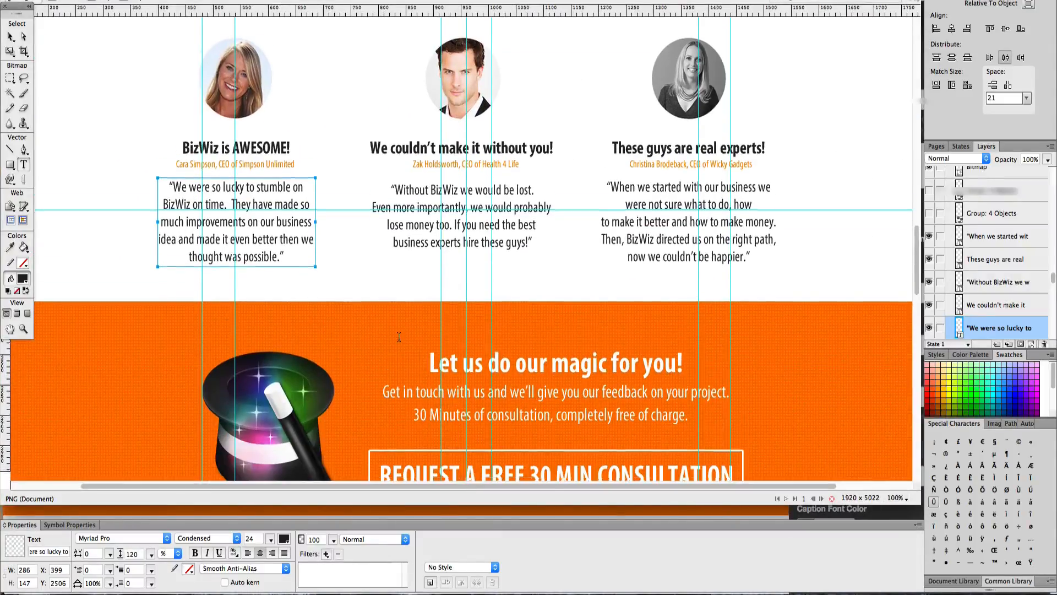
pyautogui.tripleClick(536, 324)
pyautogui.press('super+c')
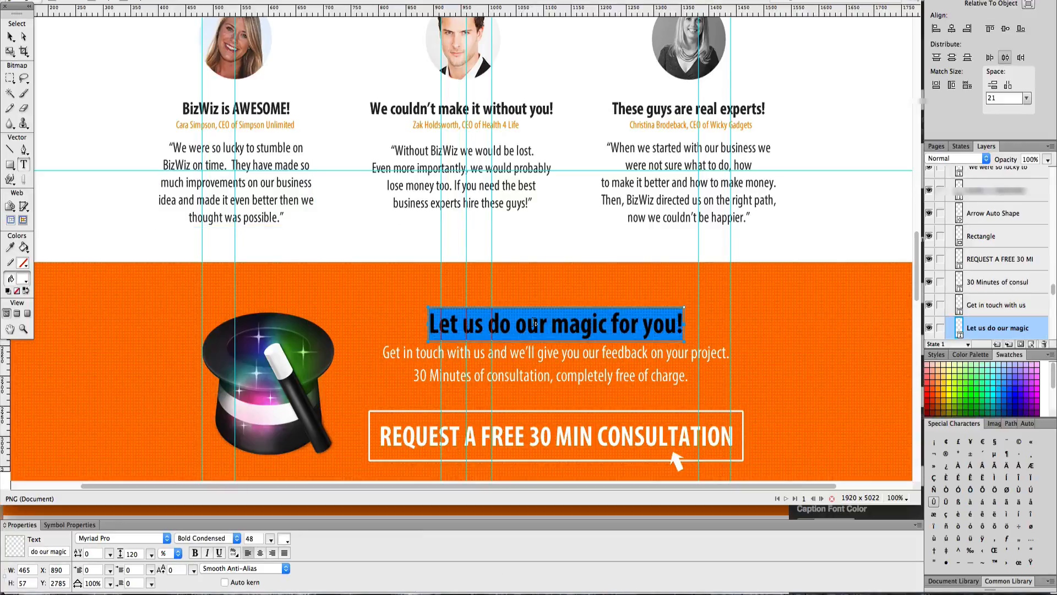
pyautogui.hotkey('ctrl', 'Up')
pyautogui.click(743, 273)
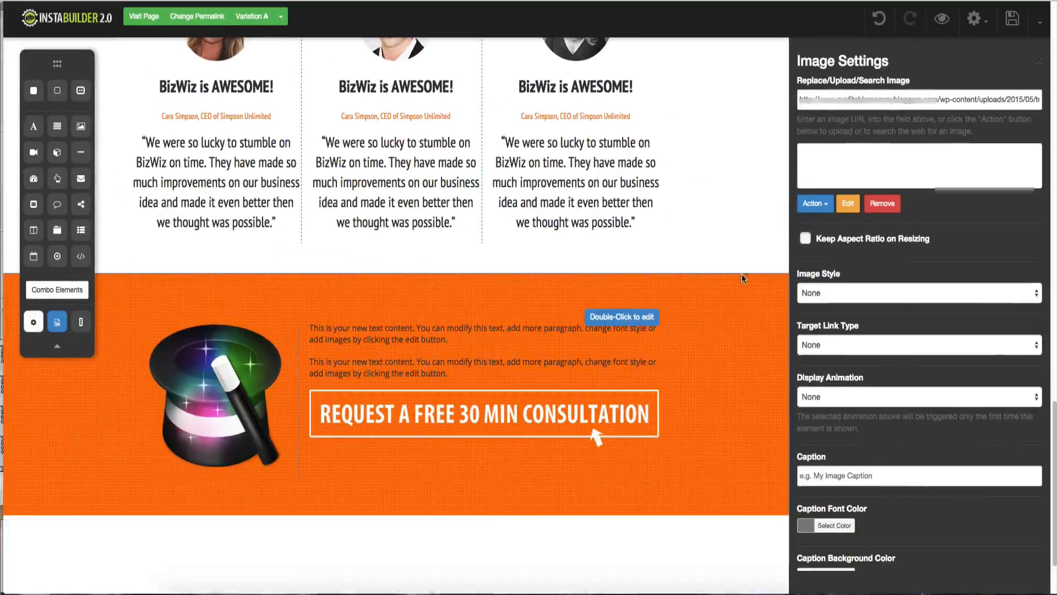
pyautogui.doubleClick(457, 341)
pyautogui.moveTo(444, 342); pyautogui.dragTo(329, 330)
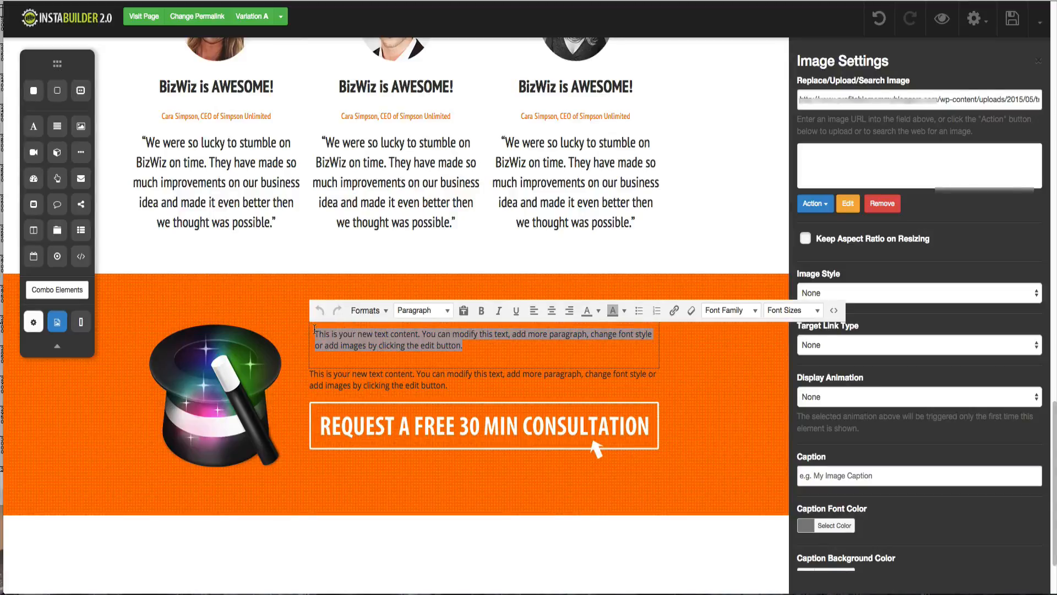
pyautogui.press('super+v')
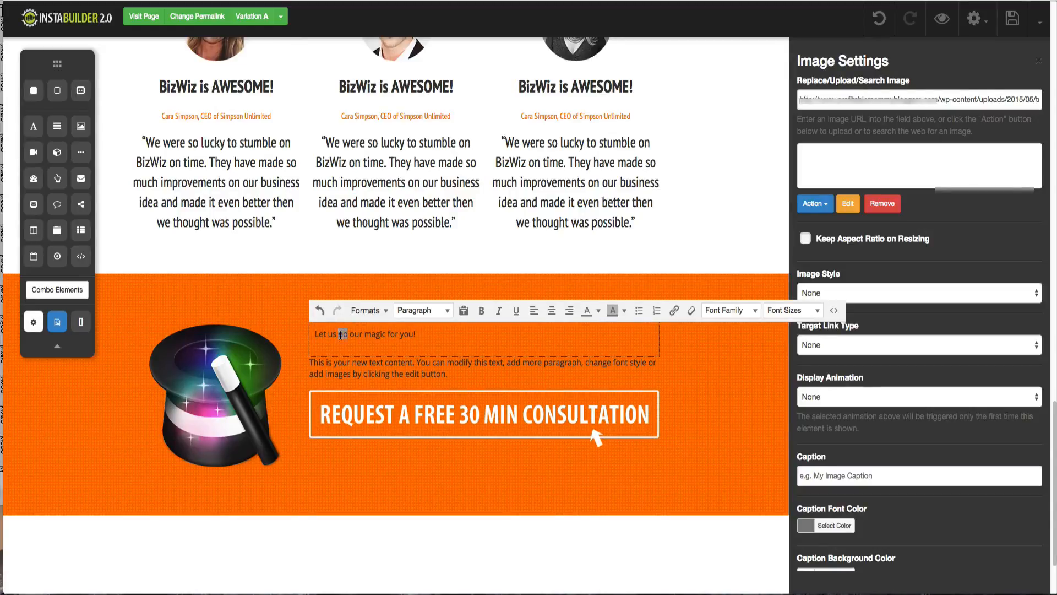
# - Format the "Let us do our magic for you!" heading in PT Sans Narrow, bold, at 42px
pyautogui.tripleClick(341, 335)
pyautogui.click(787, 311)
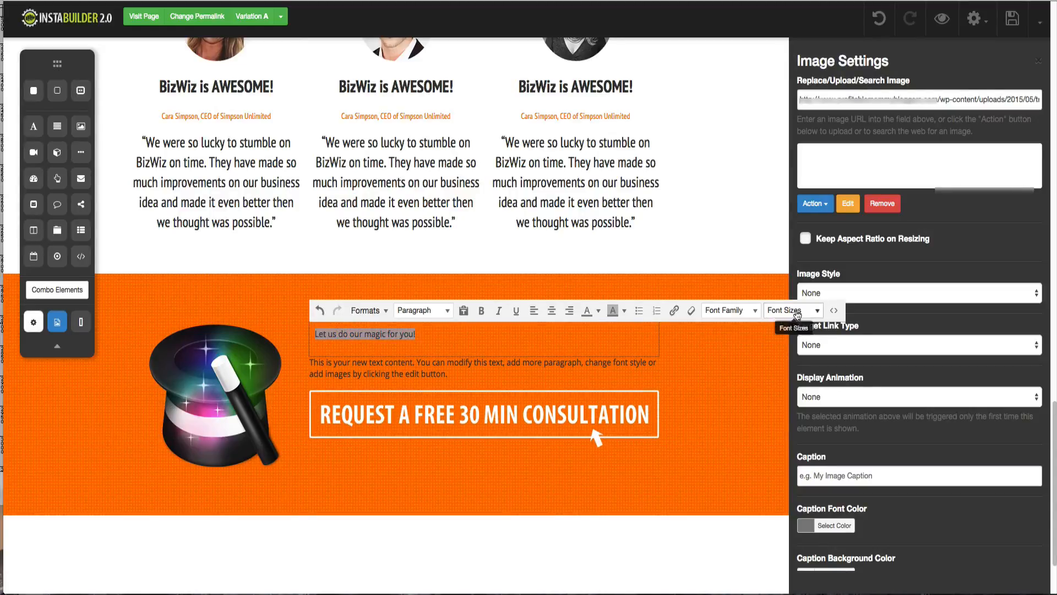
pyautogui.click(727, 317)
pyautogui.scroll(-6, 740, 433)
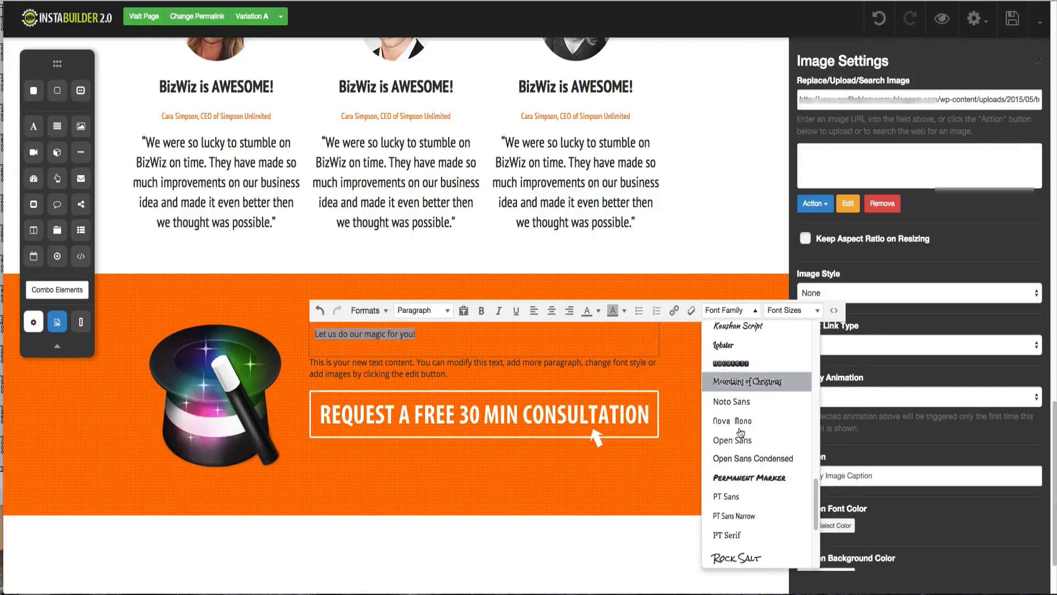
pyautogui.click(738, 513)
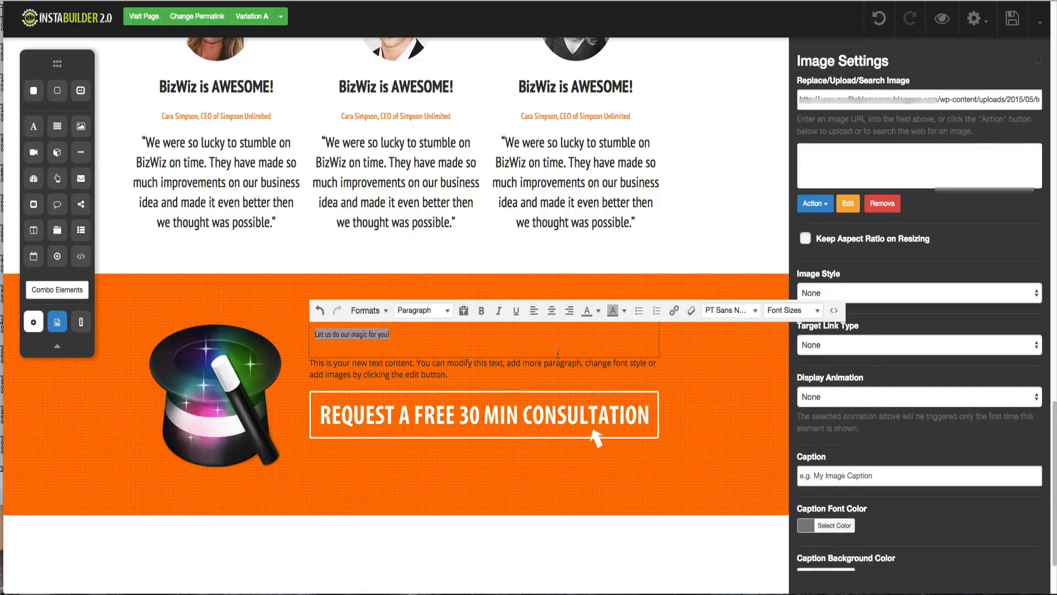
pyautogui.click(481, 311)
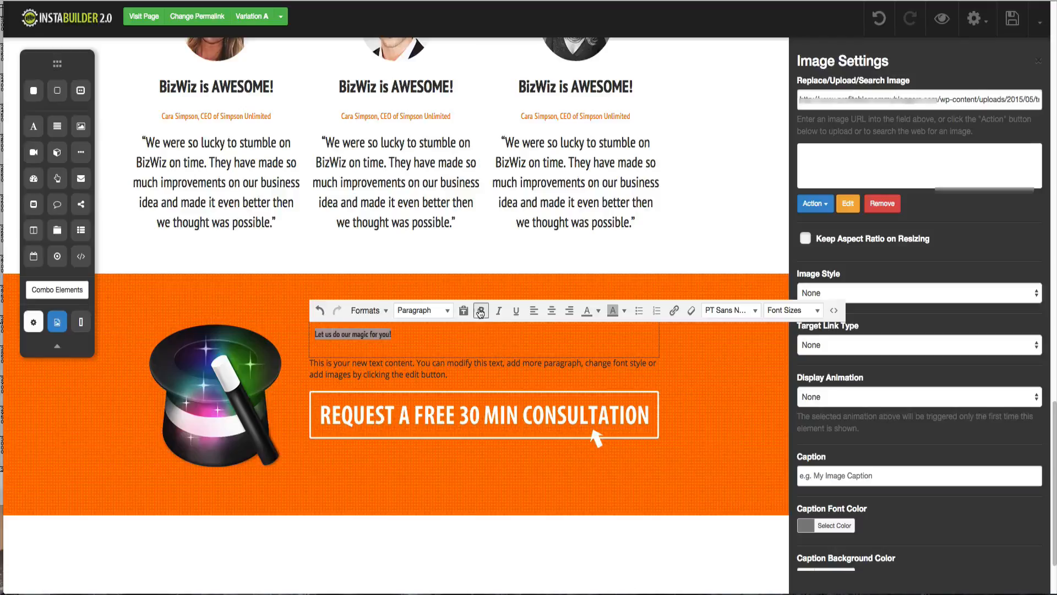
pyautogui.click(787, 310)
pyautogui.click(789, 541)
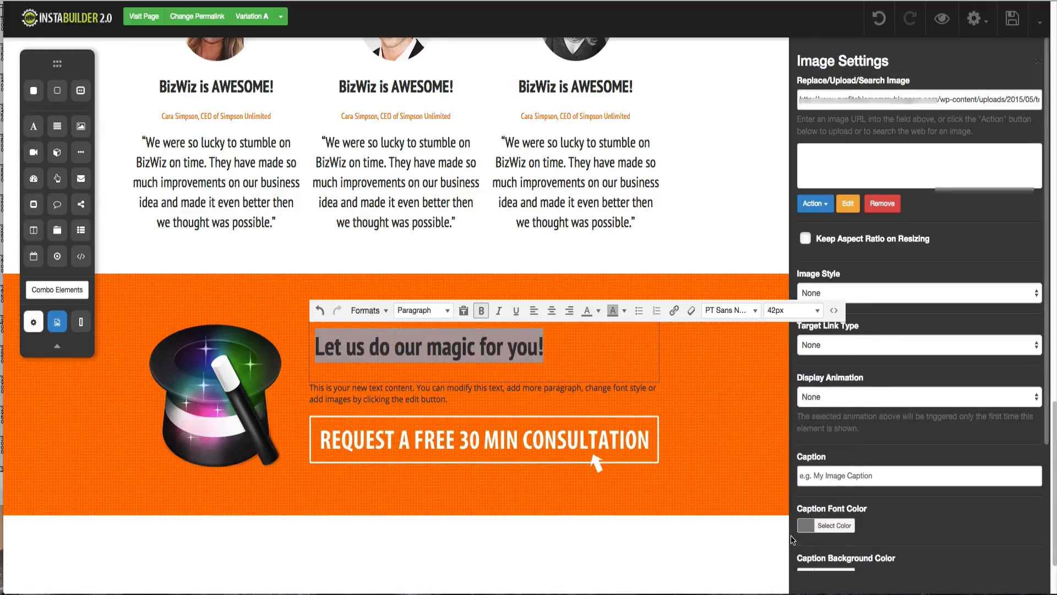
# - Colour the "Let us do our magic for you!" heading white and center it in its column
pyautogui.click(599, 312)
pyautogui.click(660, 380)
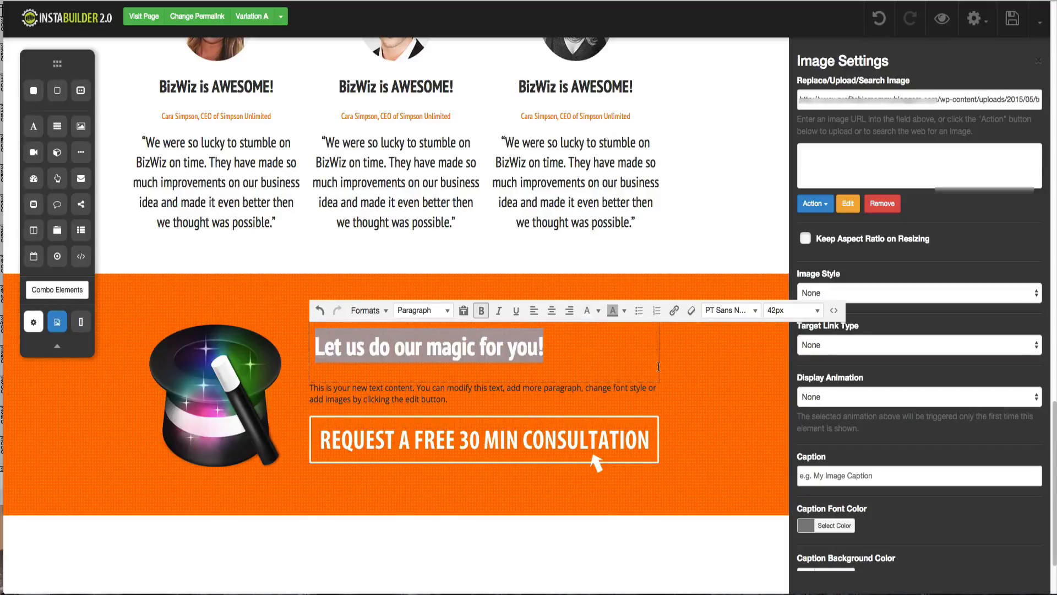
pyautogui.click(551, 310)
pyautogui.click(714, 365)
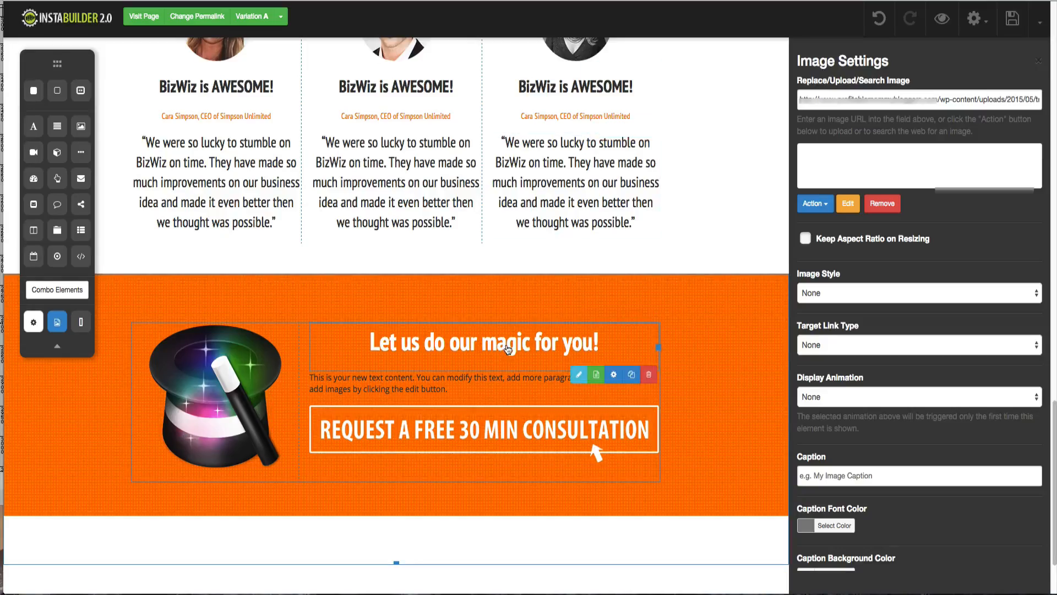
# - Set the font size of the "Let us do our magic for you!" heading to 48px
pyautogui.click(554, 347)
pyautogui.tripleClick(554, 347)
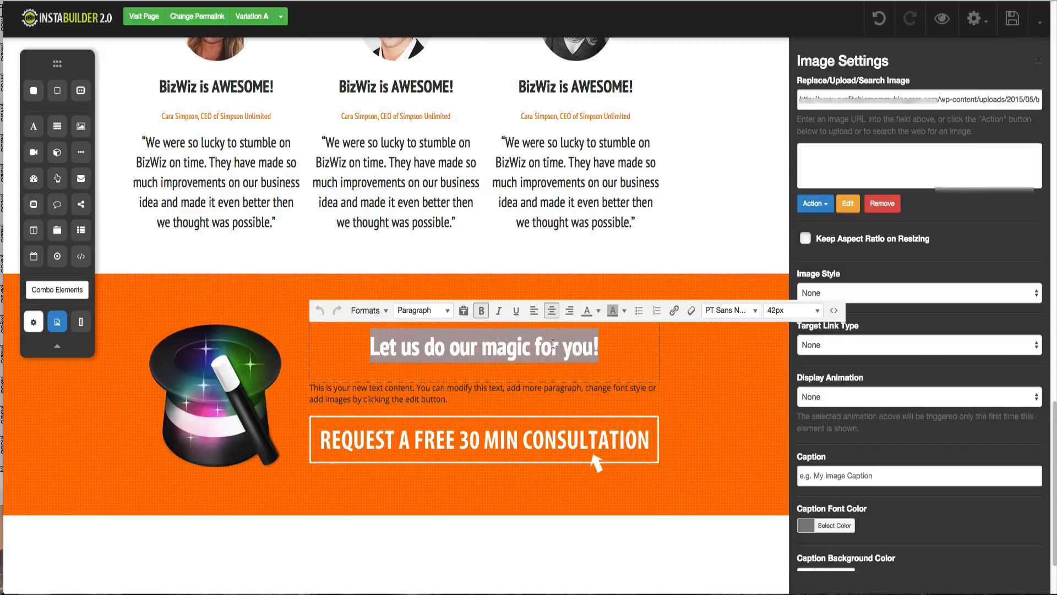
pyautogui.click(802, 313)
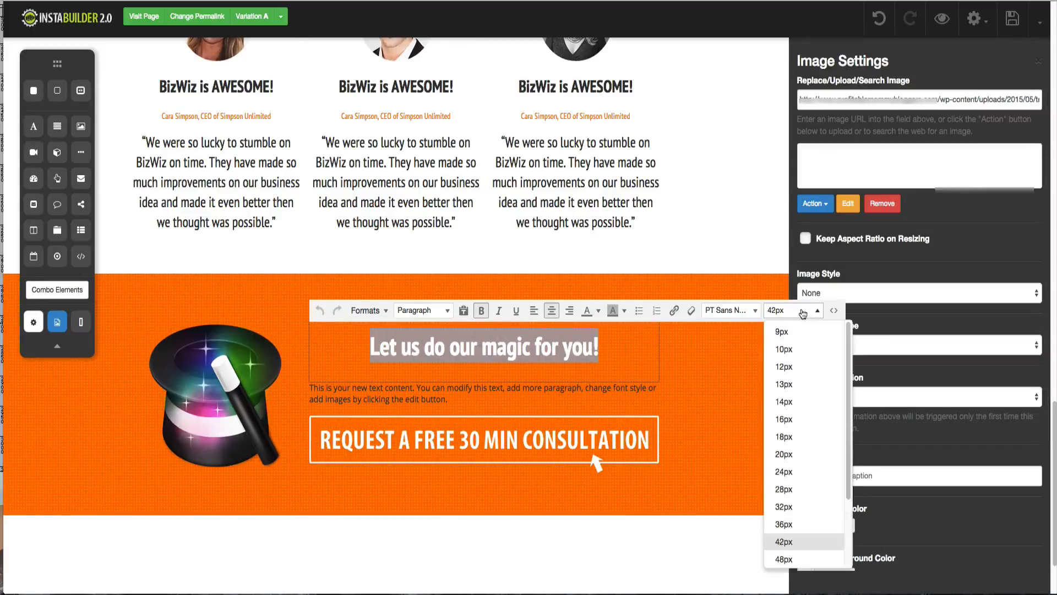
pyautogui.click(800, 558)
pyautogui.click(713, 453)
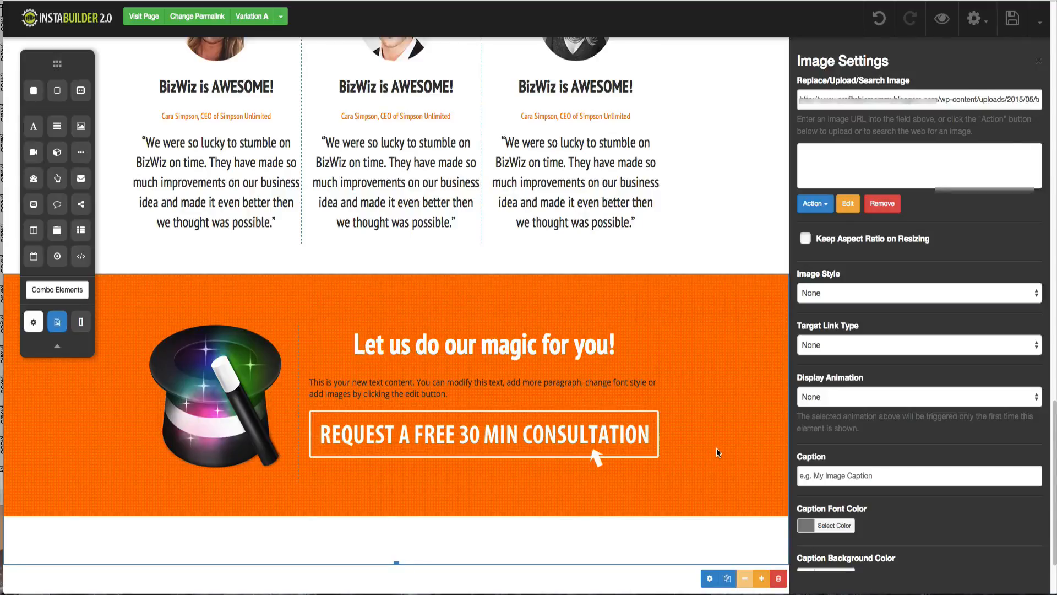
# - Copy "Get in touch with us and we'll give you our feedback on your project." from the Fireworks mockup over the second text element's placeholder
pyautogui.hotkey('ctrl', 'Up')
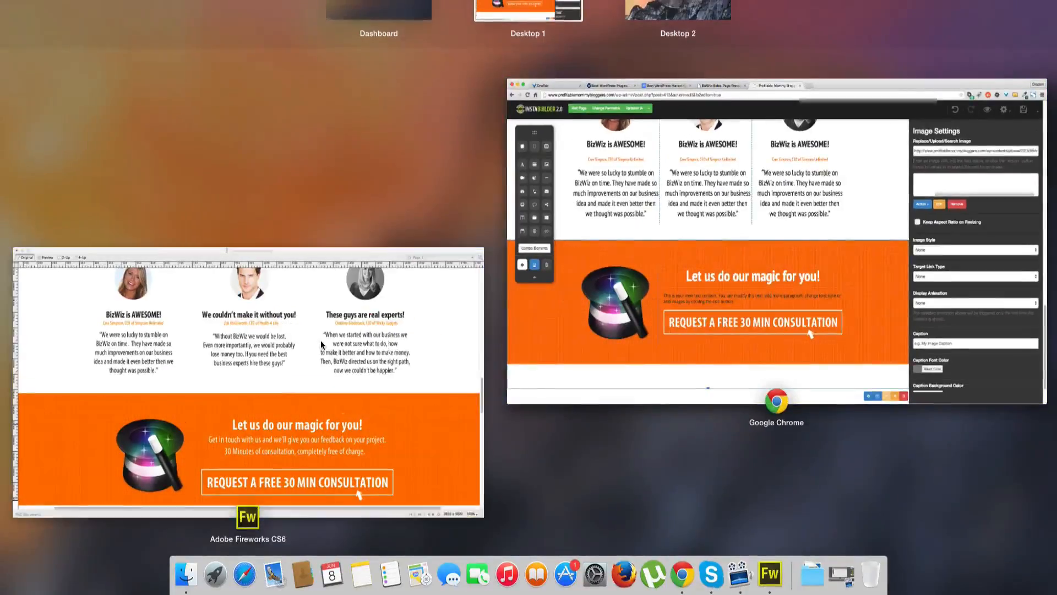
pyautogui.click(322, 345)
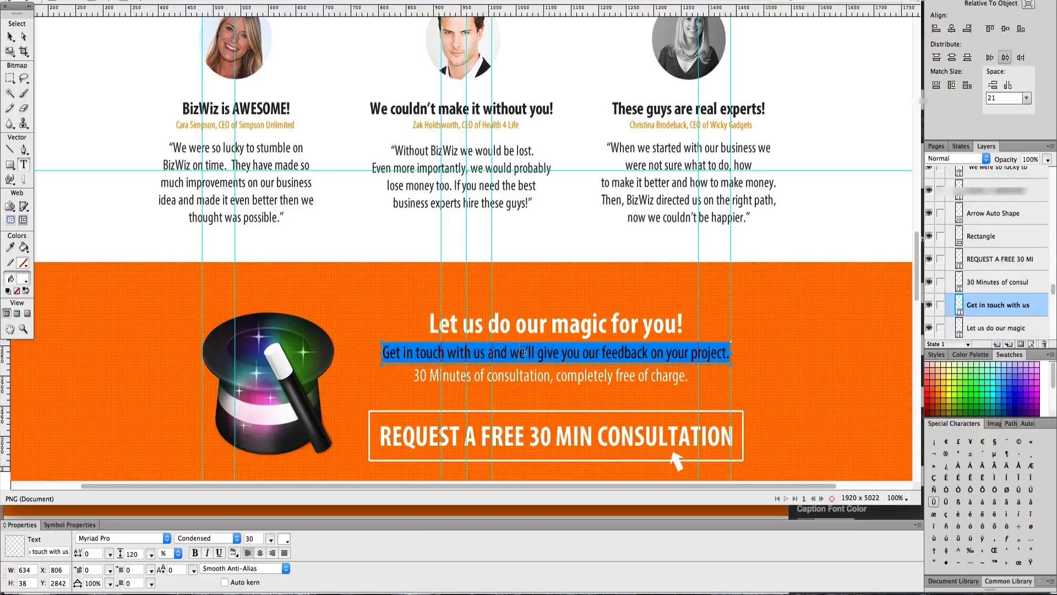
pyautogui.hotkey('ctrl', 'Up')
pyautogui.click(581, 342)
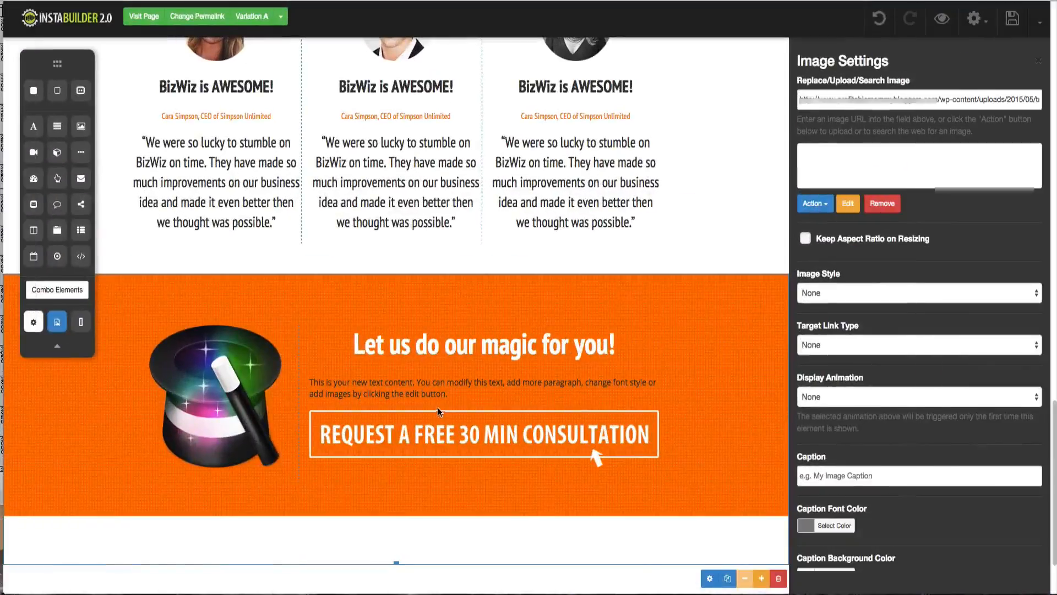
pyautogui.doubleClick(472, 393)
pyautogui.moveTo(472, 399); pyautogui.dragTo(330, 374)
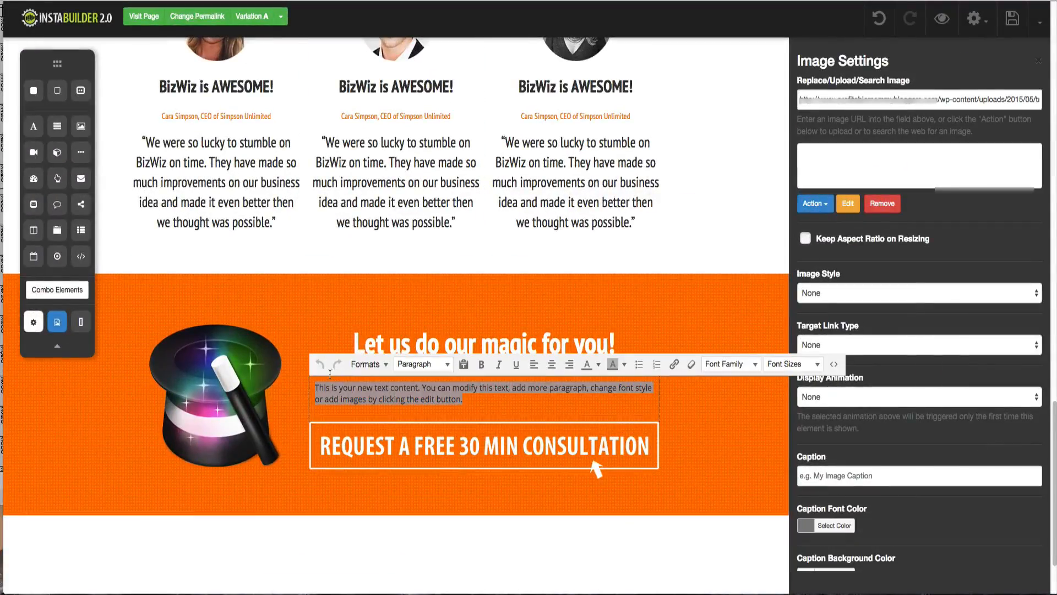
pyautogui.write("Get in touch with us and we'll give you our feedback on your project.")
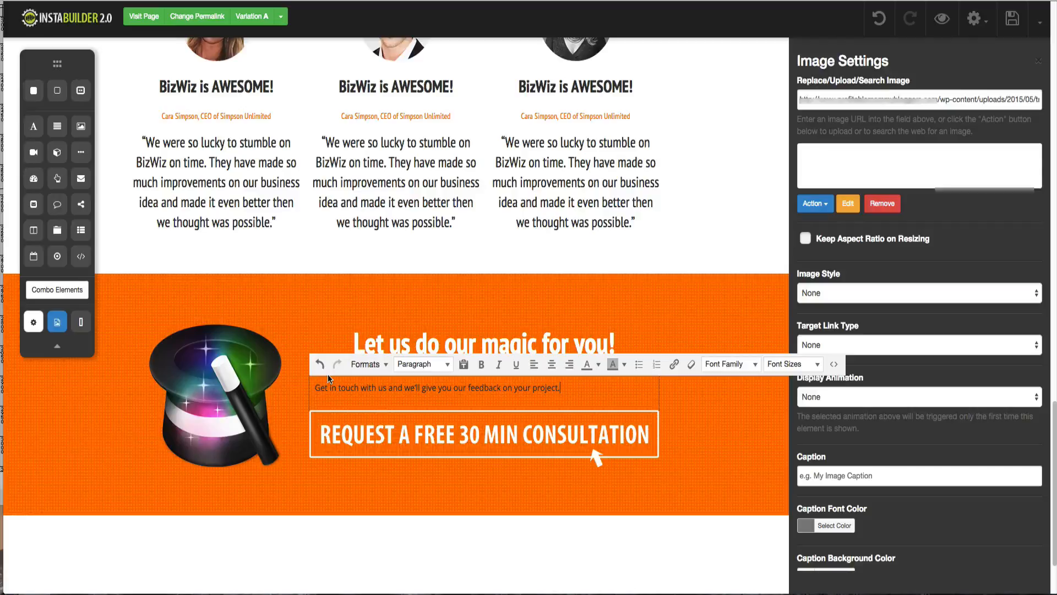
# - Center the "Get in touch with us" line and apply a white background colour to its text
pyautogui.tripleClick(418, 390)
pyautogui.click(551, 364)
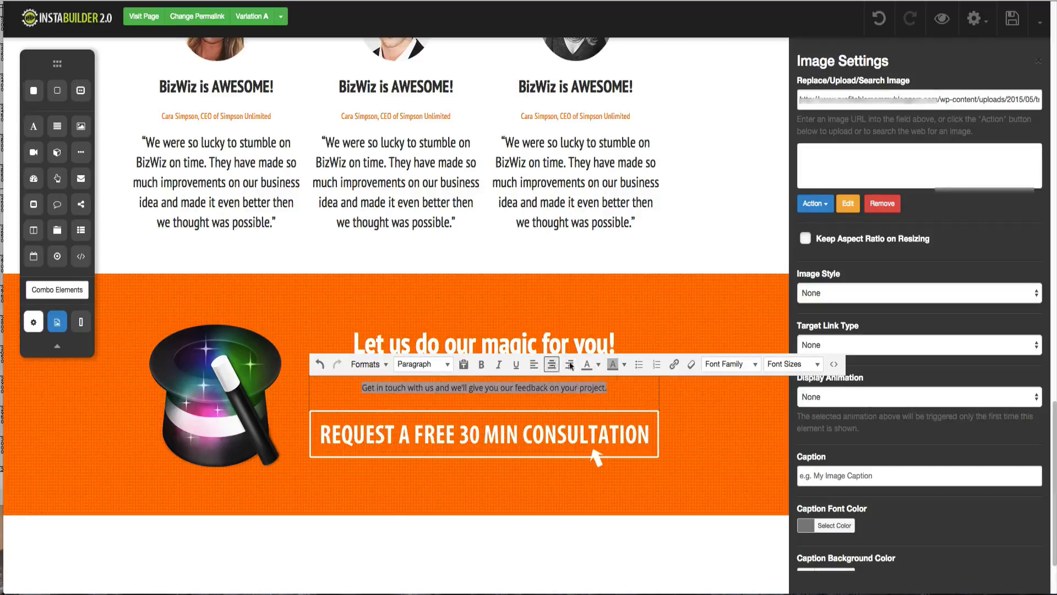
pyautogui.click(624, 364)
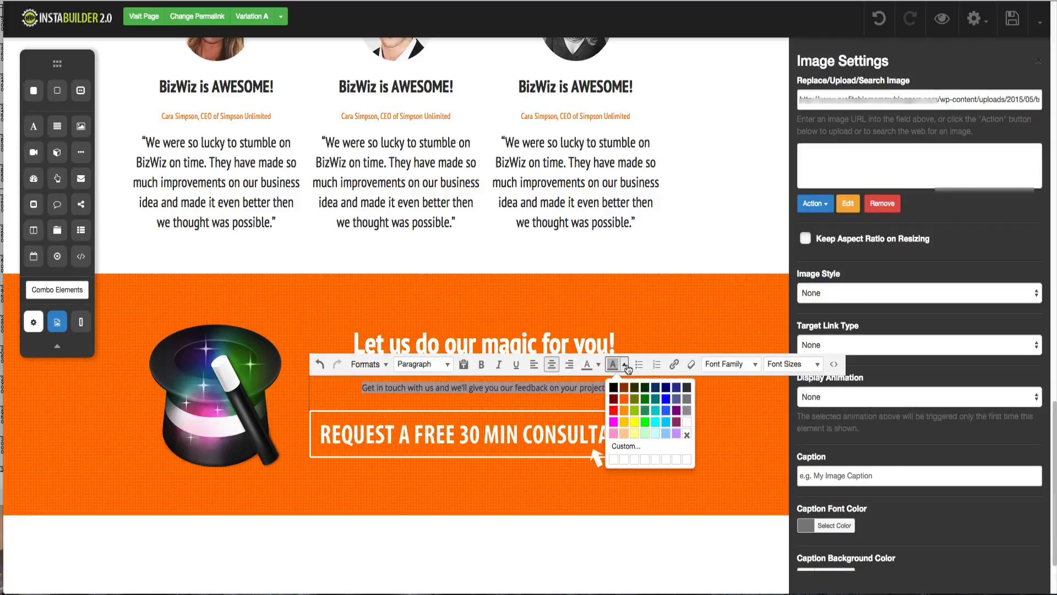
pyautogui.click(687, 424)
# - Set the "Get in touch with us" line in PT Sans Narrow at 32px
pyautogui.click(754, 368)
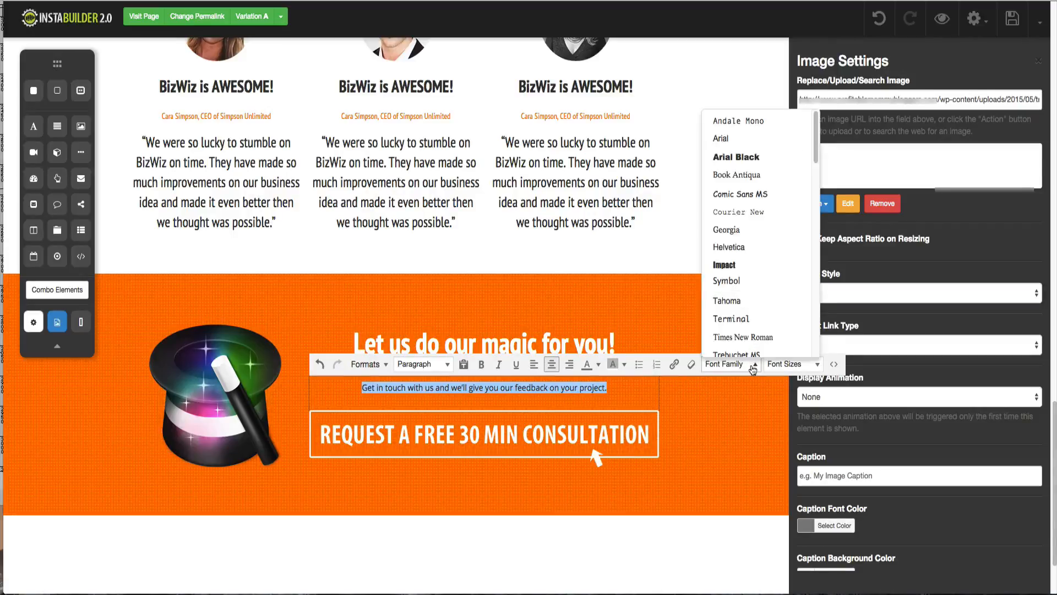
pyautogui.scroll(-12, 752, 336)
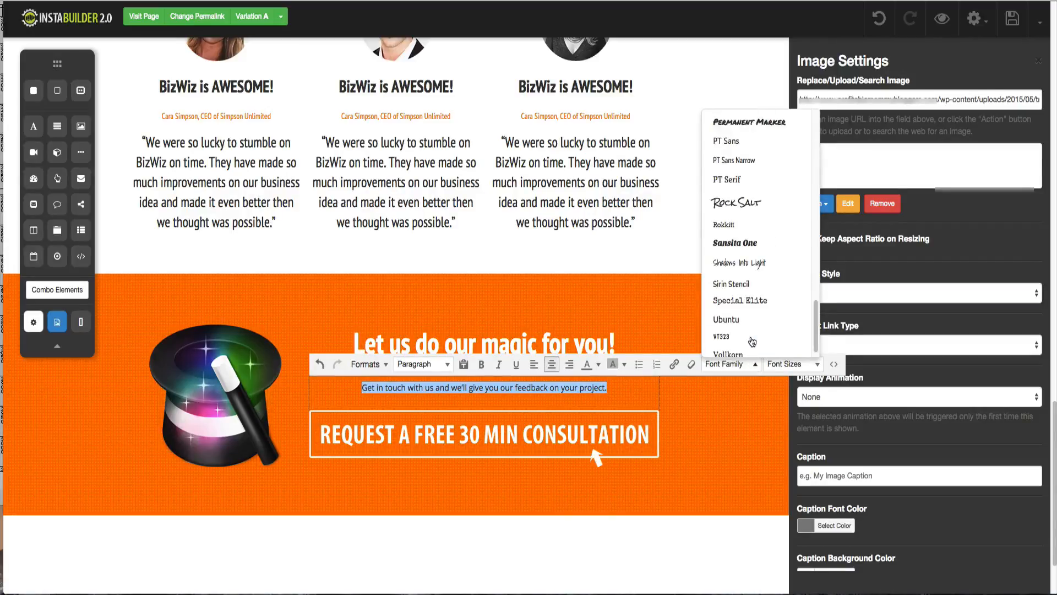
pyautogui.click(750, 163)
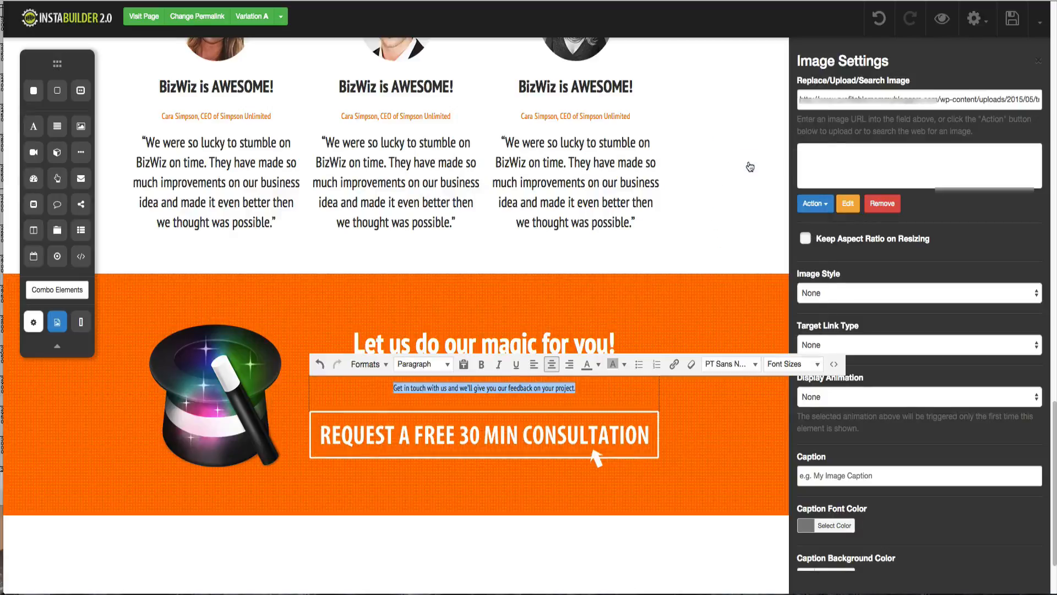
pyautogui.click(793, 364)
pyautogui.click(799, 295)
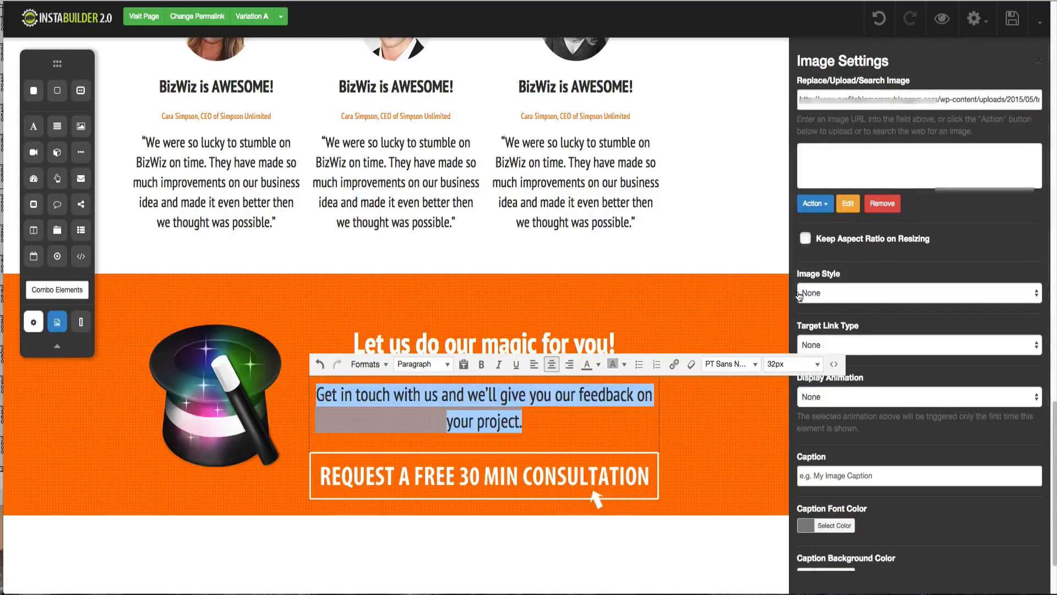
# - Set the font size of the selected "Get in touch with us" text to 28px
pyautogui.click(791, 364)
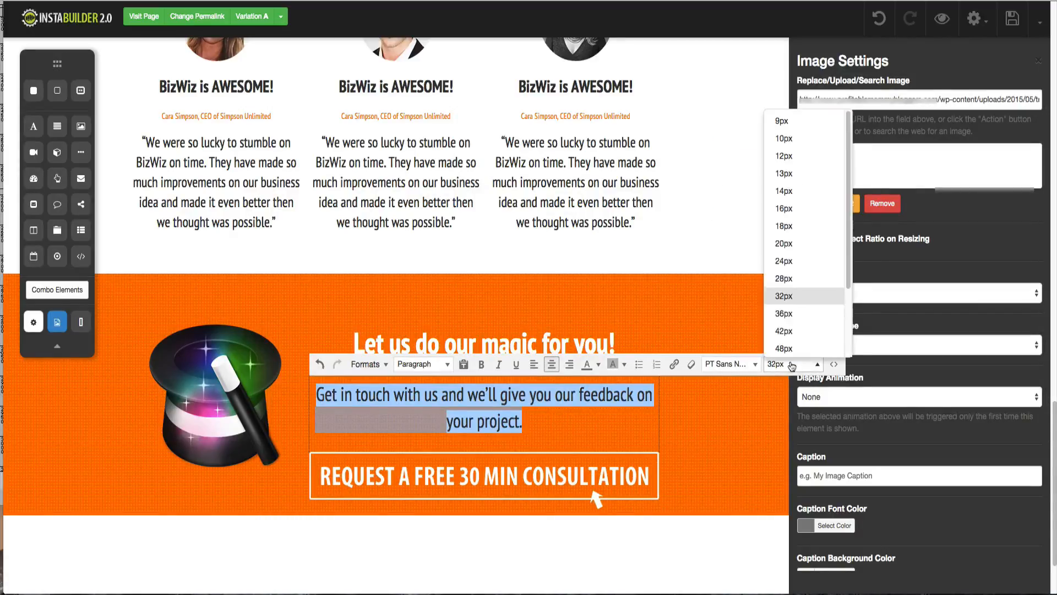
pyautogui.click(799, 279)
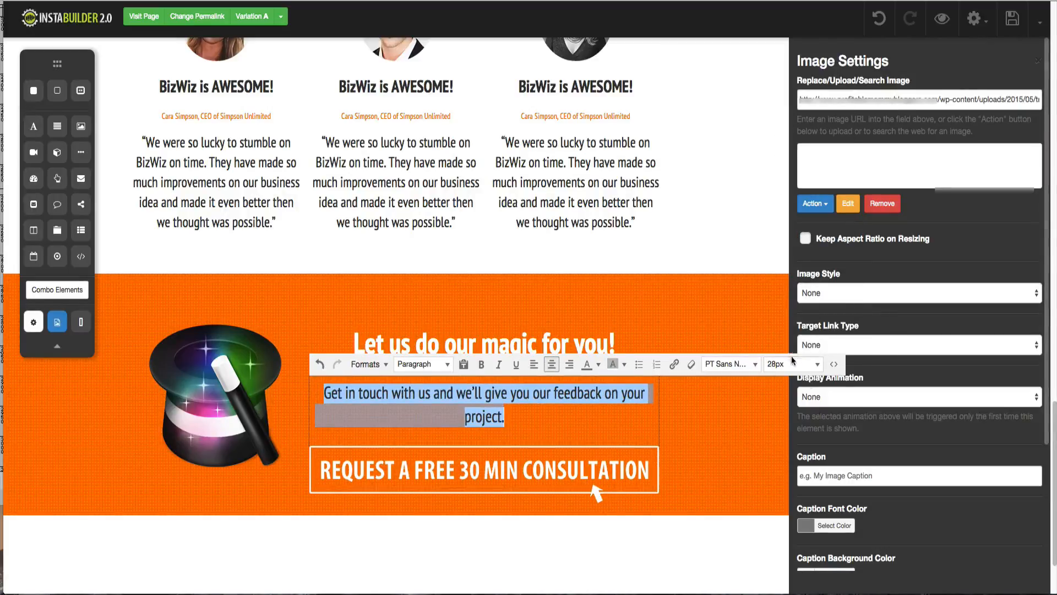
pyautogui.click(753, 395)
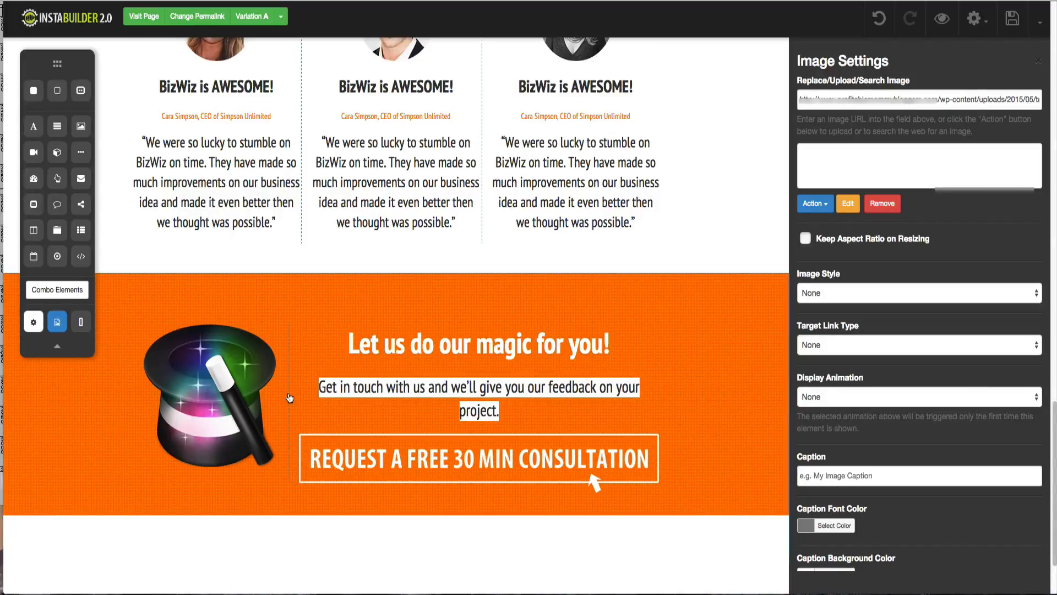
# - Set the font size of the whole "Get in touch with us" sentence under the orange section's heading to 24px
pyautogui.doubleClick(539, 389)
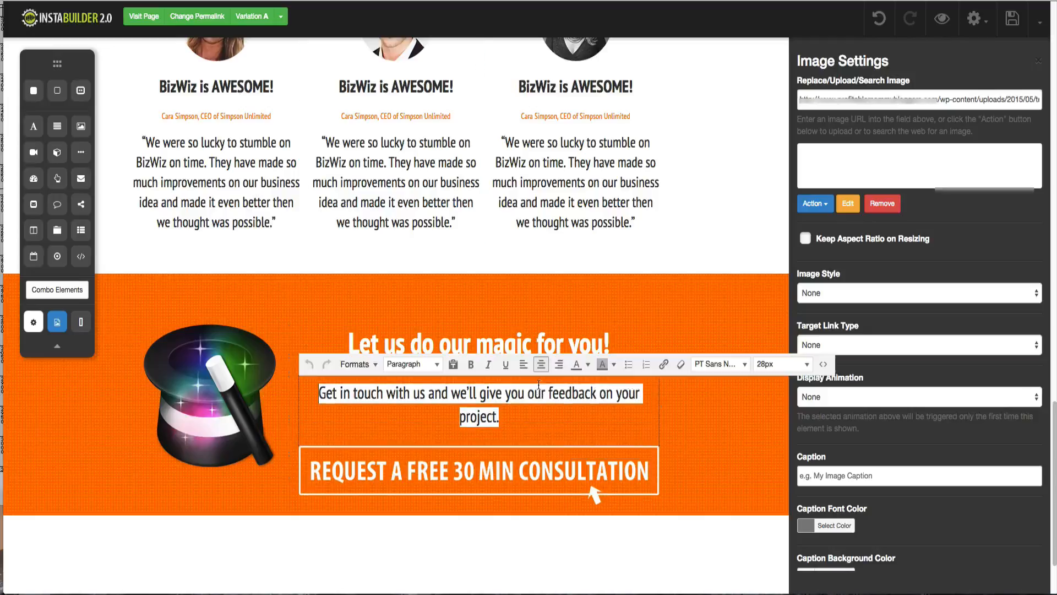
pyautogui.moveTo(521, 416); pyautogui.dragTo(317, 393)
pyautogui.click(784, 364)
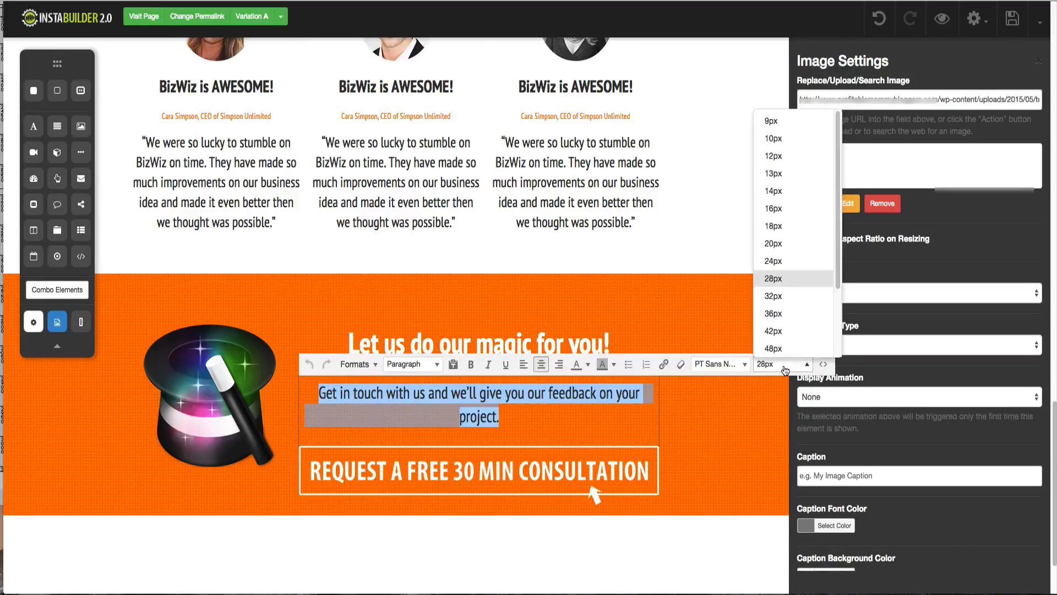
pyautogui.click(793, 271)
pyautogui.click(700, 433)
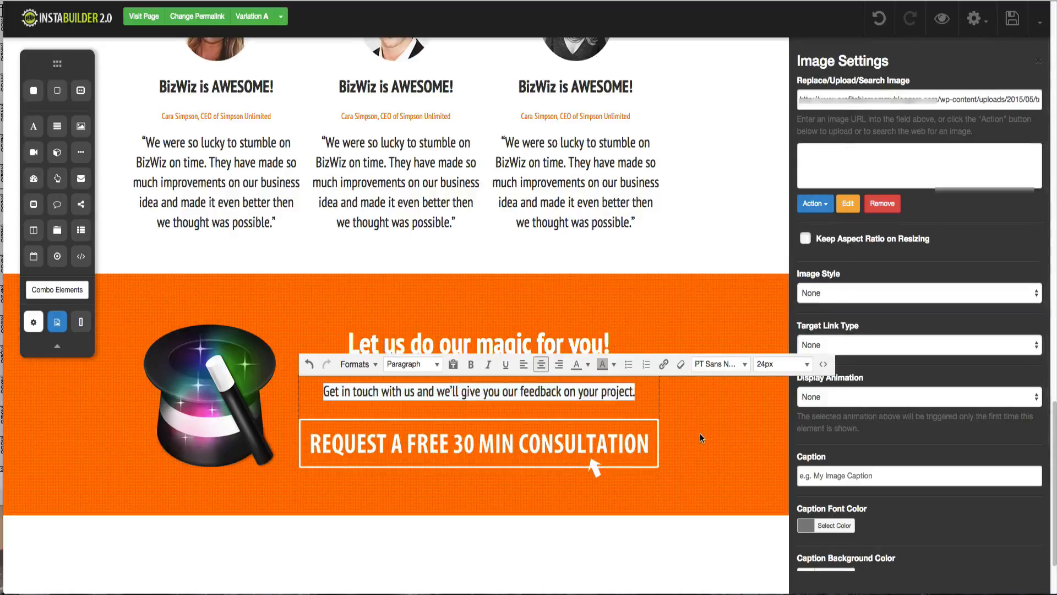
# - Remove the background color from the "Get in touch with us" sentence and make its text white
pyautogui.tripleClick(595, 387)
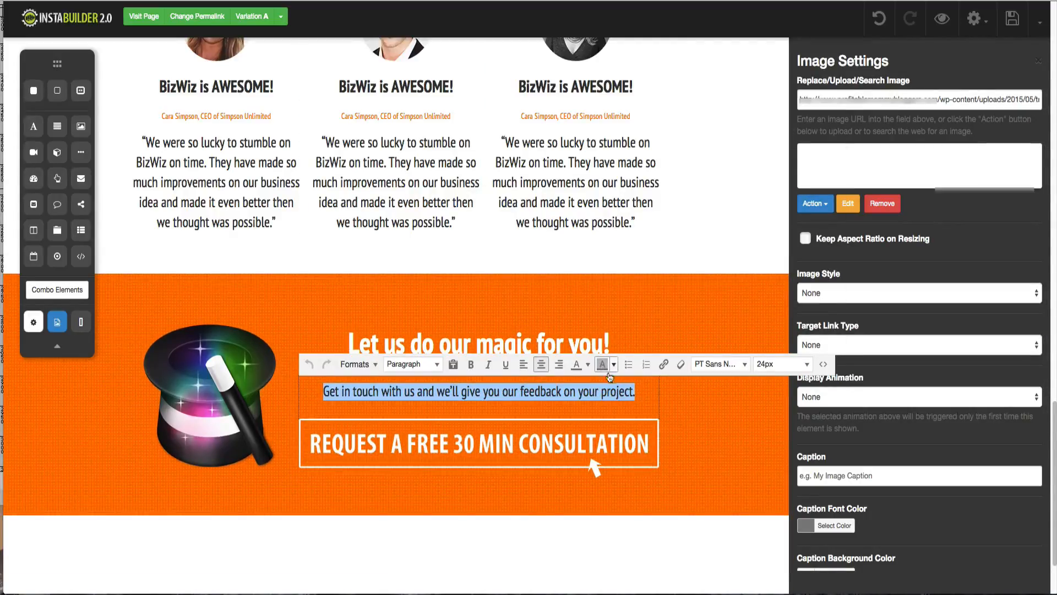
pyautogui.click(614, 365)
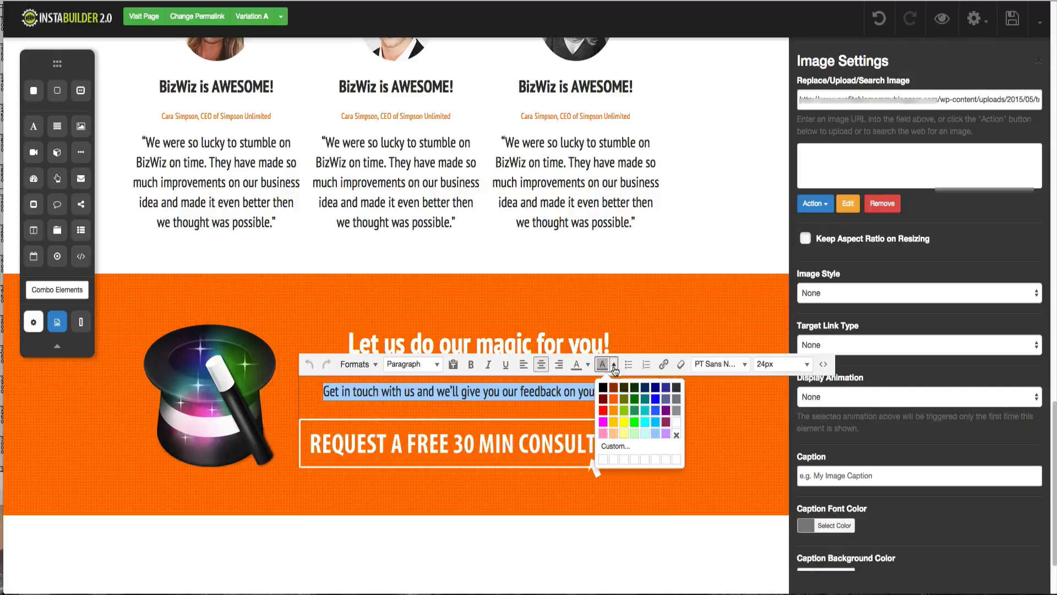
pyautogui.click(677, 436)
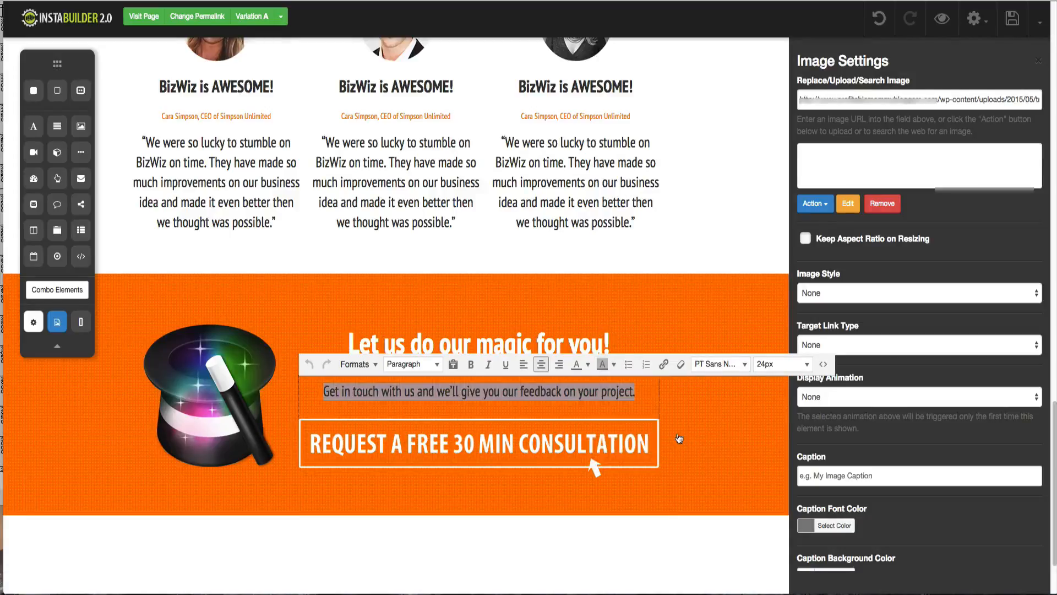
pyautogui.click(587, 364)
pyautogui.click(645, 414)
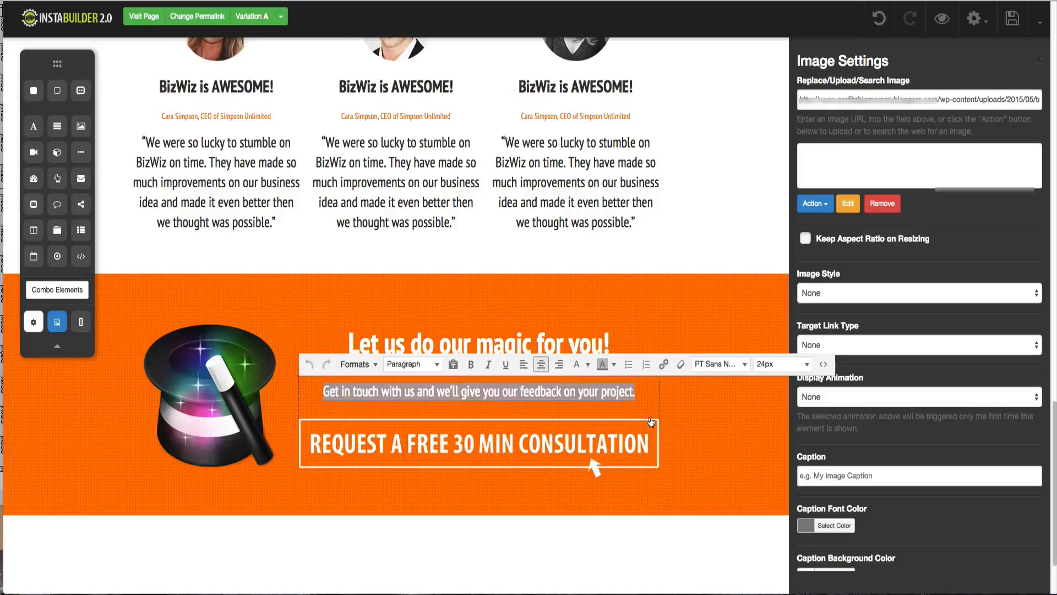
pyautogui.click(729, 416)
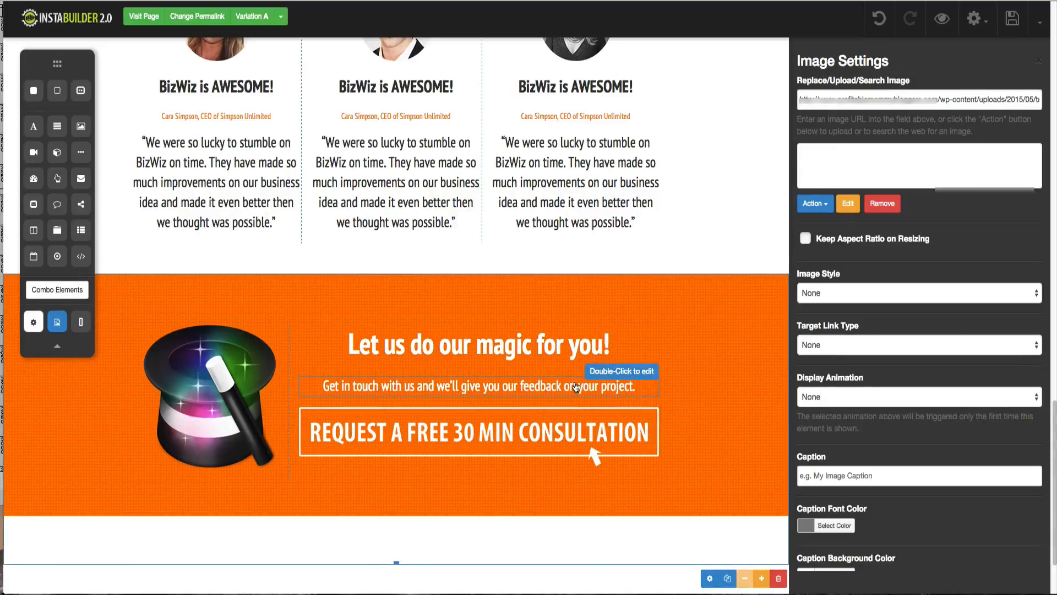
# - Duplicate the "Get in touch with us" text element and copy "30 Minutes of consultation, completely free of charge." from the mockup in Adobe Fireworks
pyautogui.moveTo(586, 416)
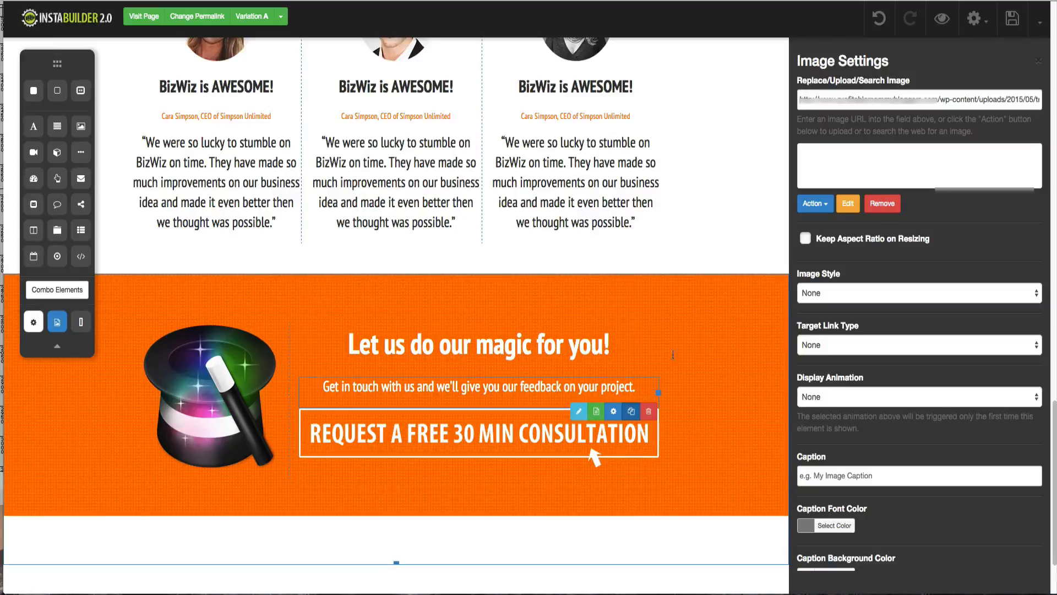
pyautogui.hotkey('ctrl', 'Up')
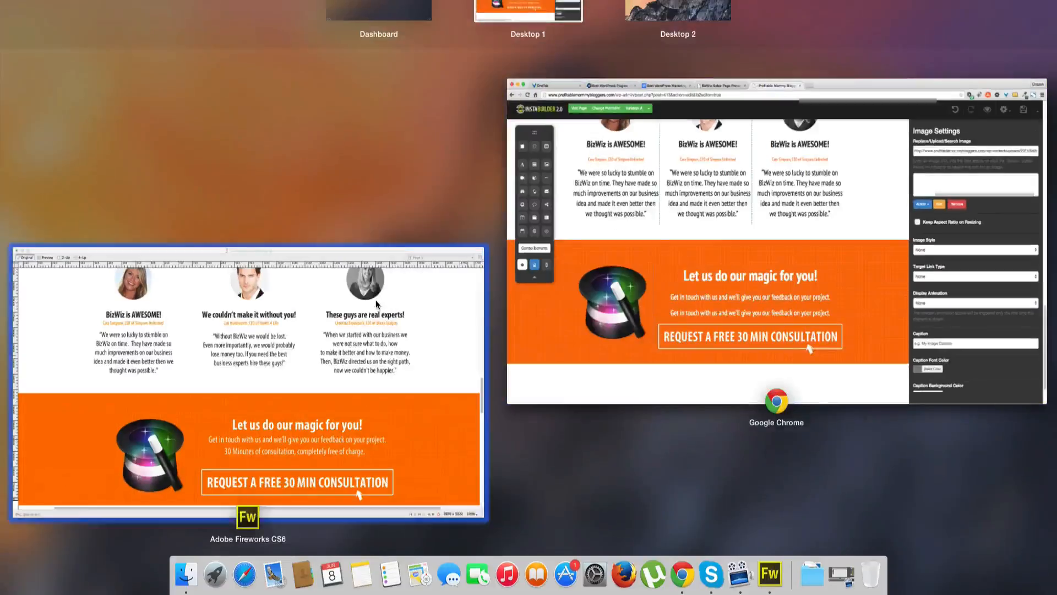
pyautogui.click(378, 302)
pyautogui.doubleClick(512, 381)
pyautogui.hotkey('ctrl', 'c')
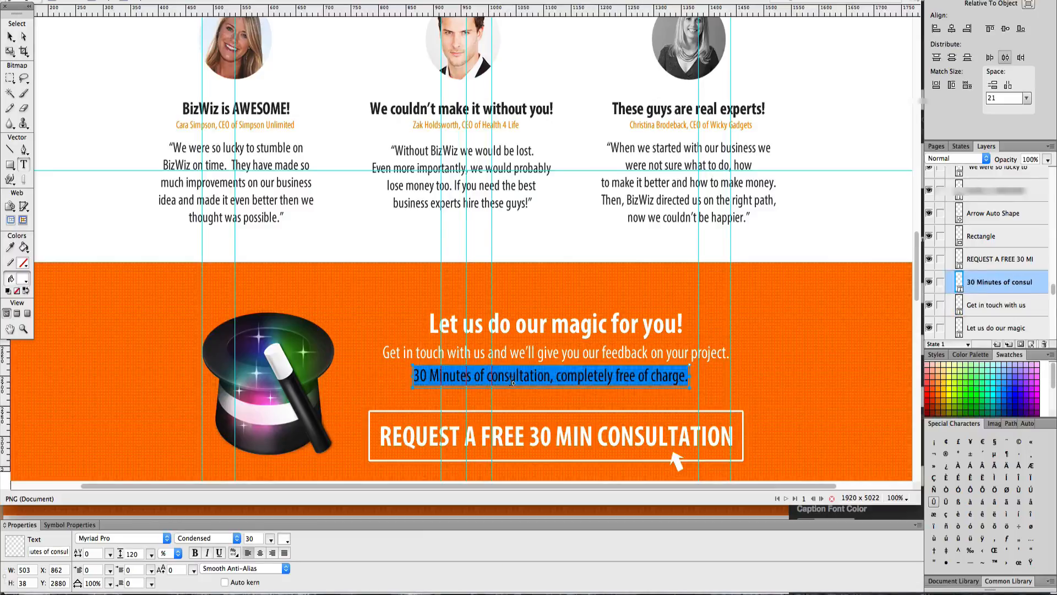
# - Switch back to Google Chrome and open the duplicated "Get in touch with us" text for editing
pyautogui.hotkey('ctrl', 'Up')
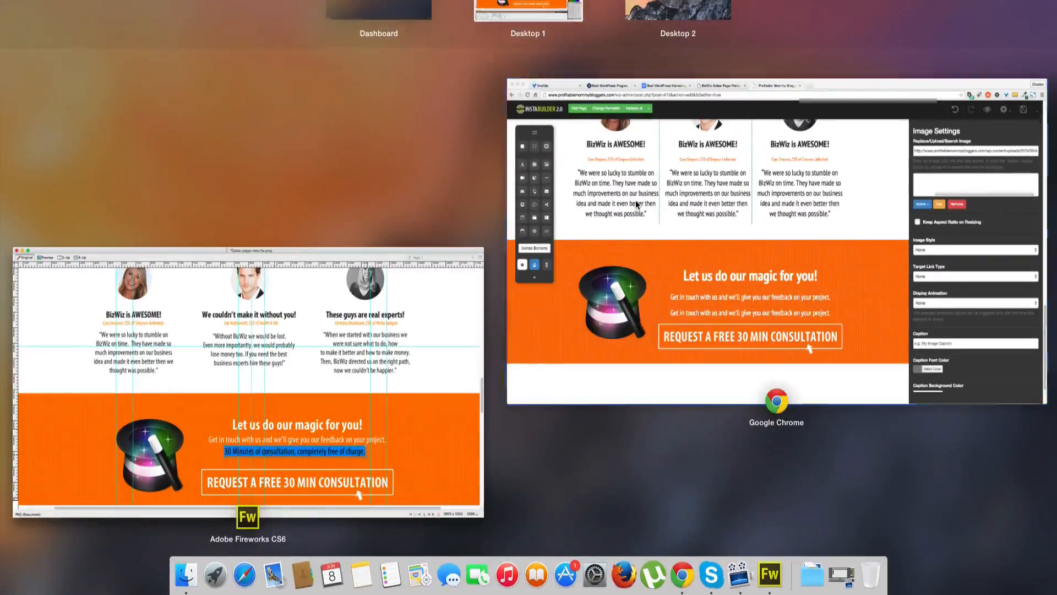
pyautogui.click(631, 206)
pyautogui.doubleClick(493, 418)
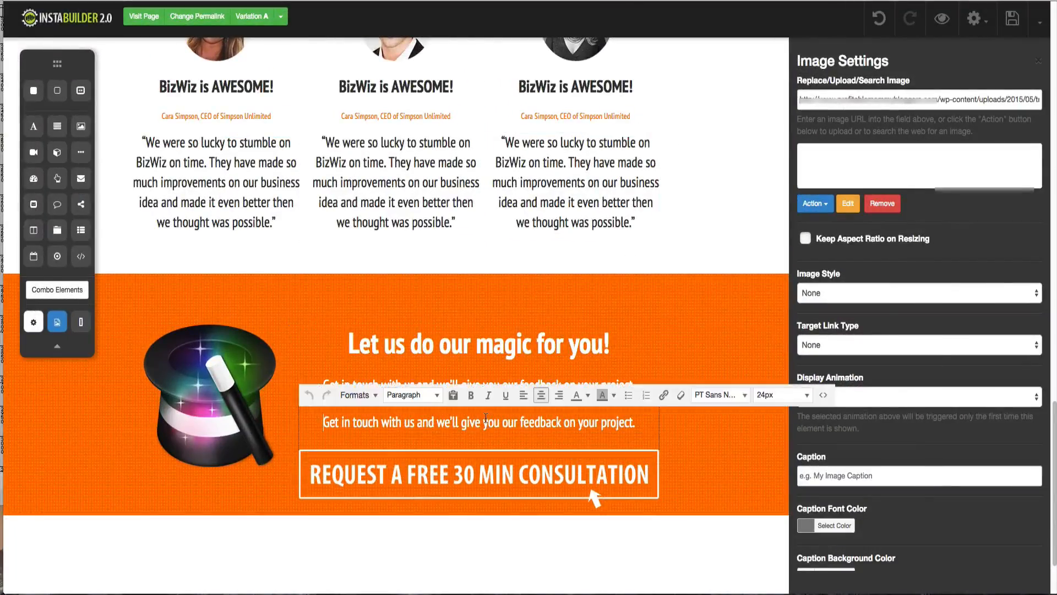
pyautogui.tripleClick(493, 420)
pyautogui.hotkey('ctrl', 'v')
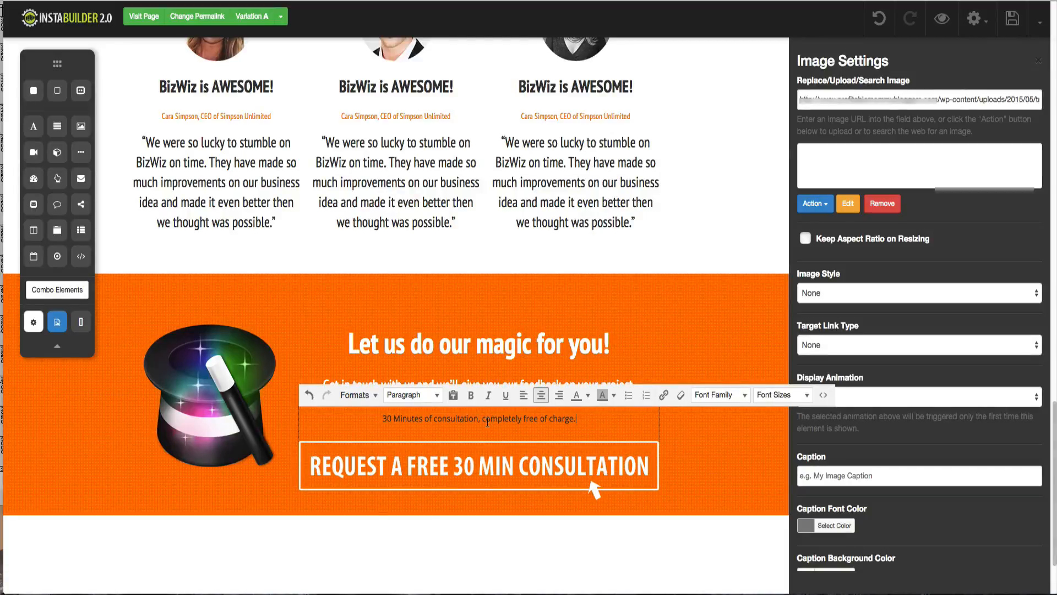
pyautogui.hotkey('ctrl', 'z')
# - Replace the duplicated sentence with the copied "30 Minutes of consultation, completely free of charge." while keeping its white 24px formatting
pyautogui.click(490, 423)
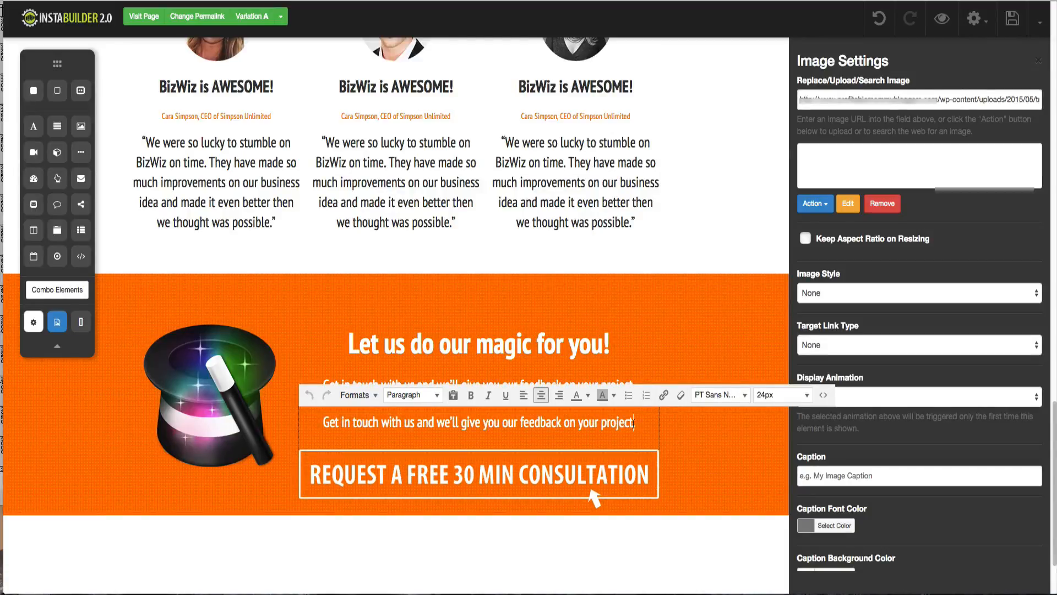
pyautogui.hotkey('ctrl', 'v')
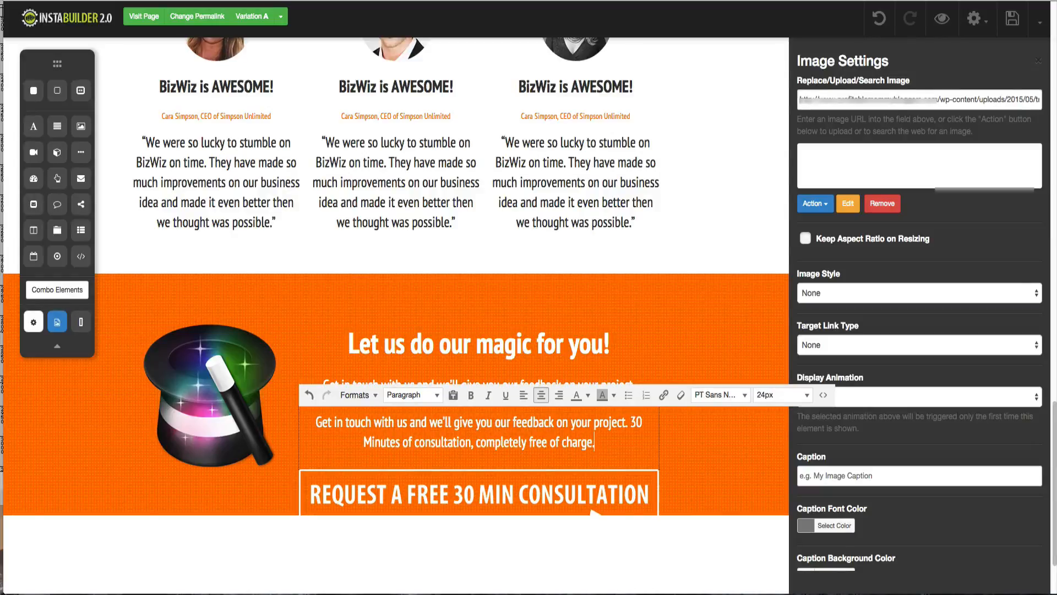
pyautogui.moveTo(633, 423); pyautogui.dragTo(318, 422)
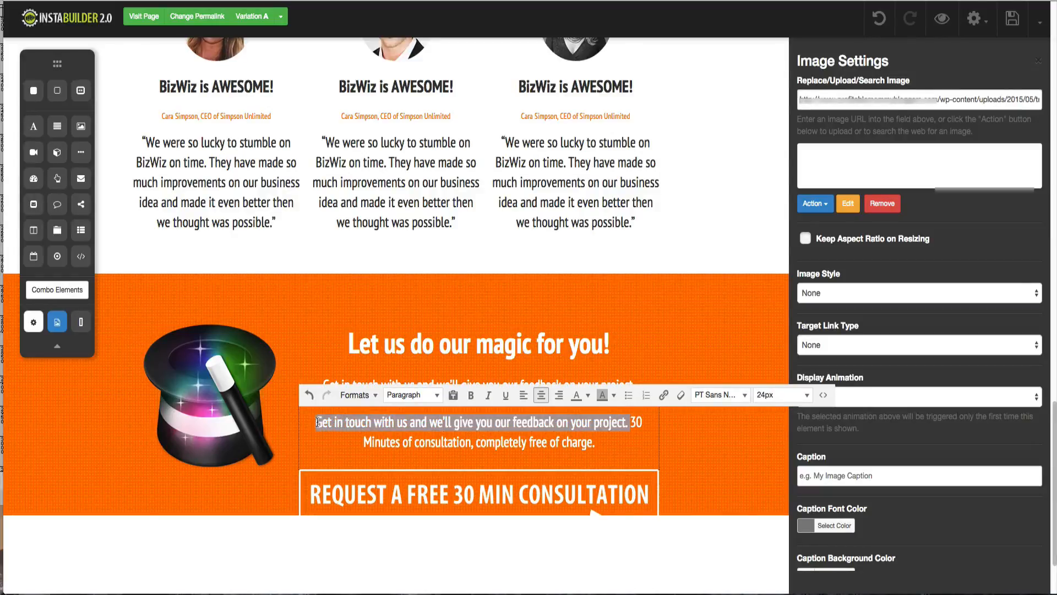
pyautogui.press('BackSpace')
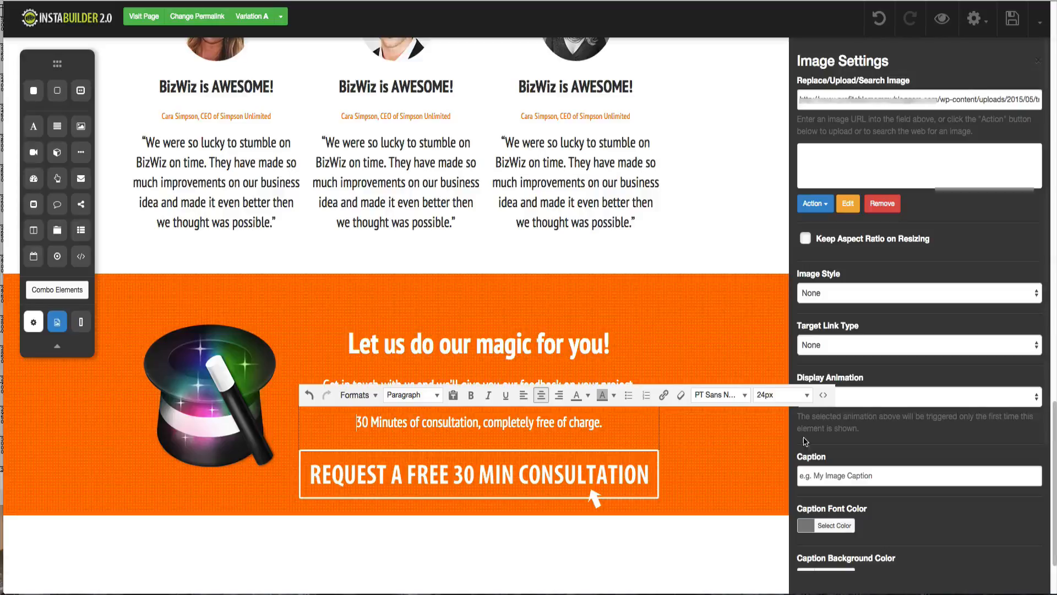
pyautogui.click(742, 439)
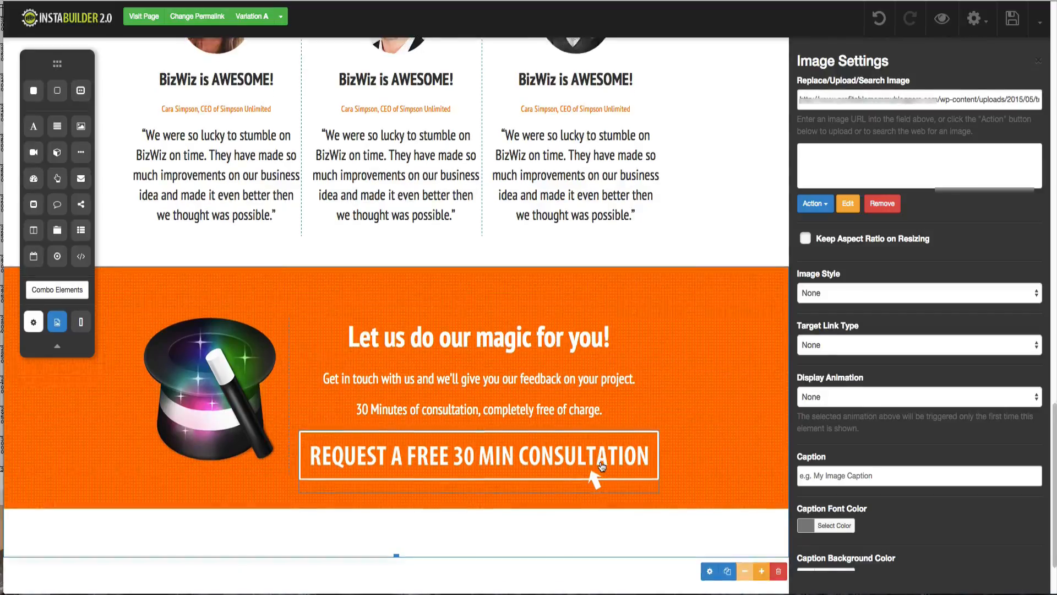
# - Save the page and review its preview from the header down to the orange consultation section
pyautogui.scroll(-1, 555, 382)
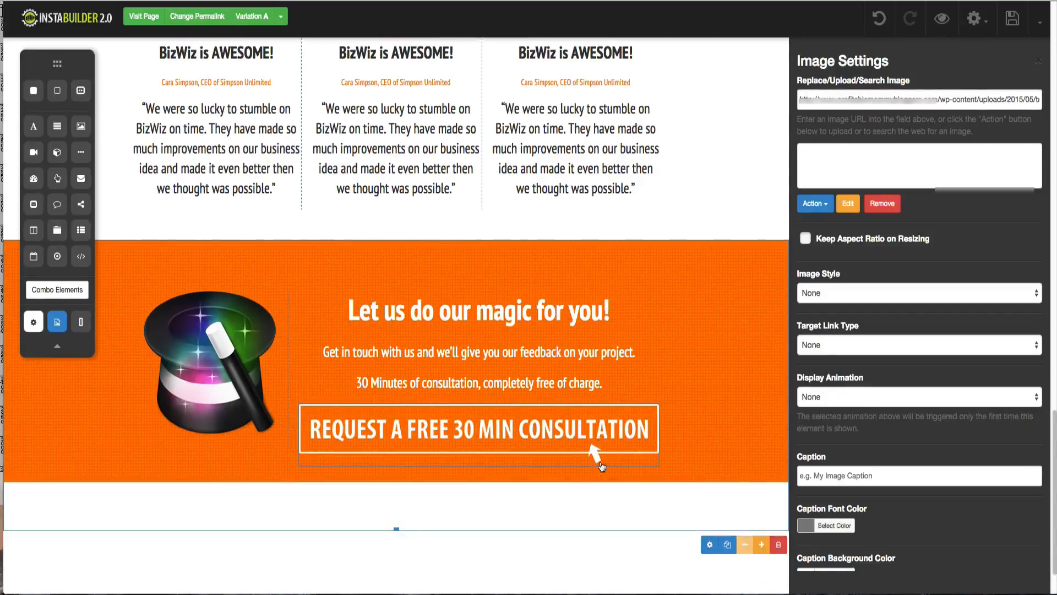
pyautogui.click(1006, 22)
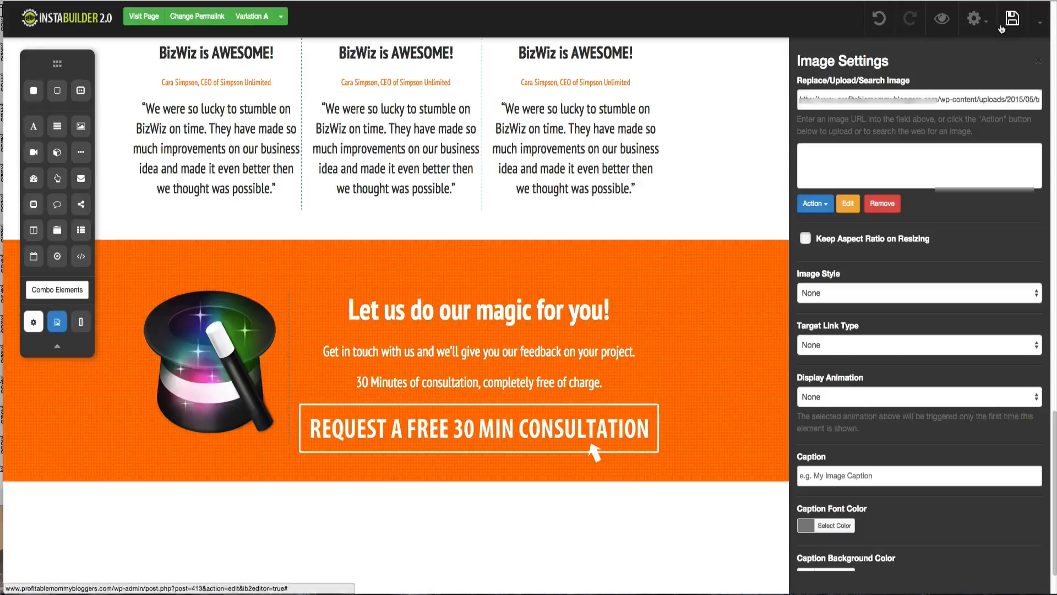
pyautogui.click(947, 26)
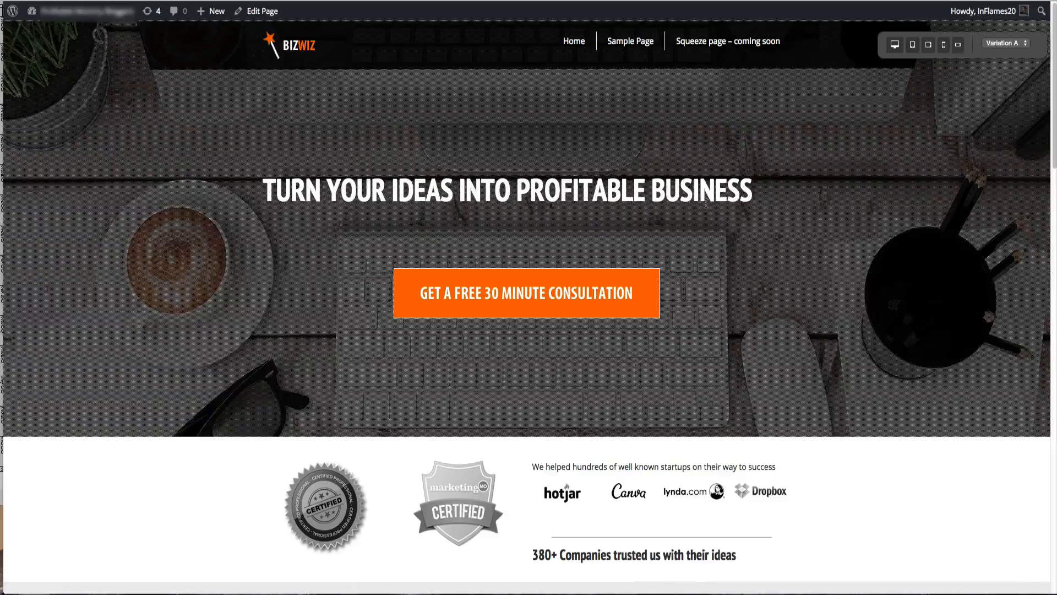
pyautogui.scroll(-15, 705, 202)
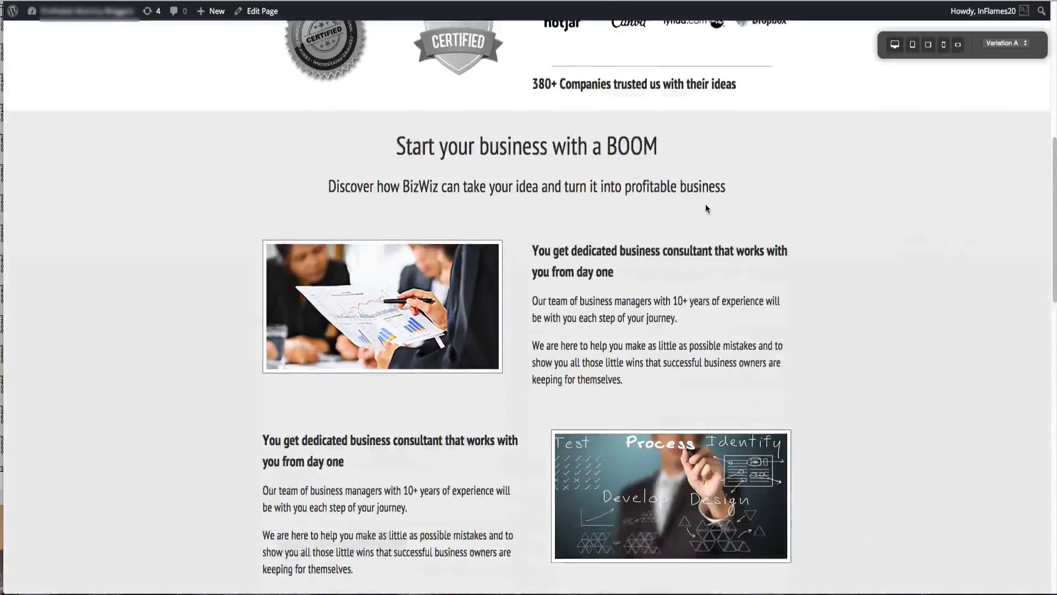
pyautogui.scroll(-5, 705, 204)
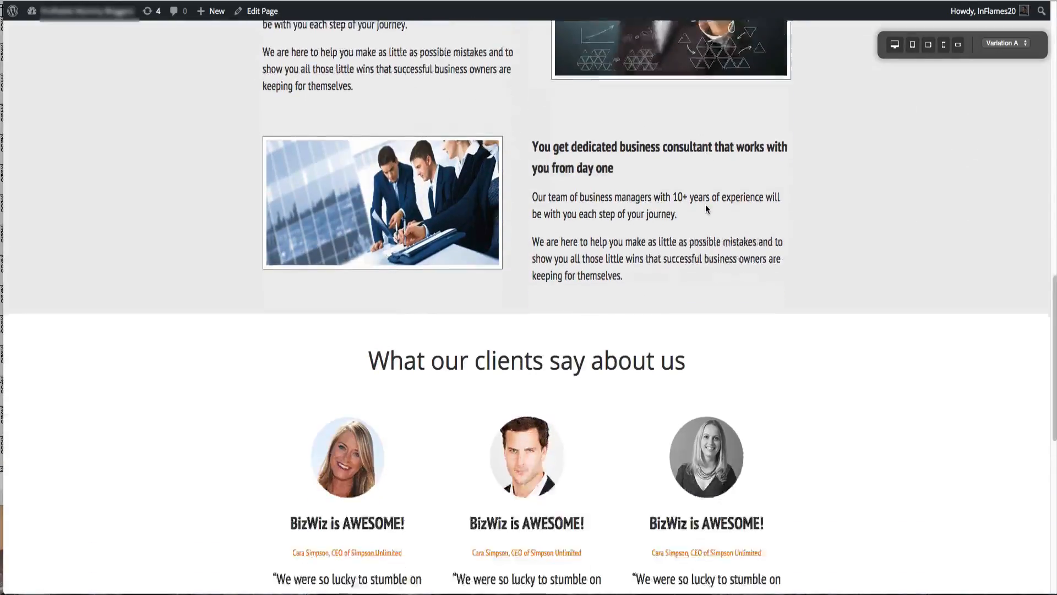
pyautogui.scroll(-6, 706, 209)
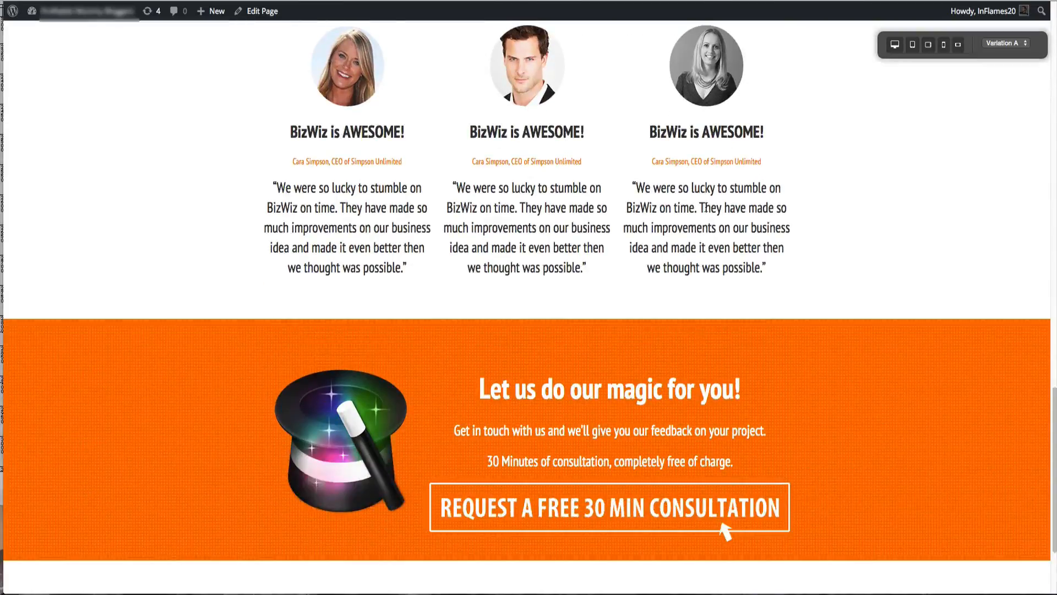
pyautogui.scroll(-3, 706, 207)
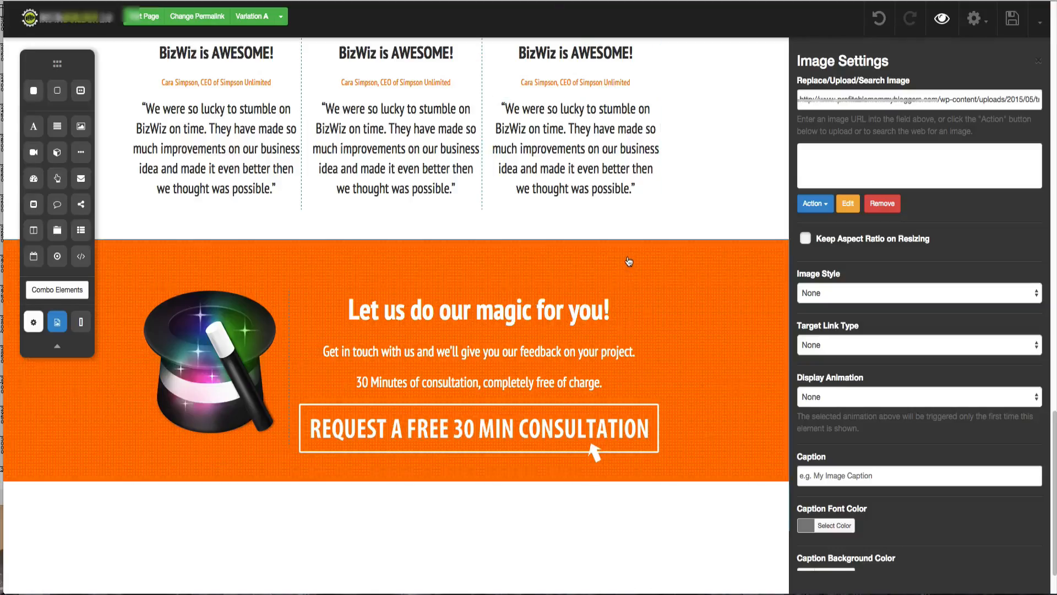
# - Close the Image Settings and duplicate the "What our clients say about us" heading above the testimonials
pyautogui.scroll(-1, 629, 263)
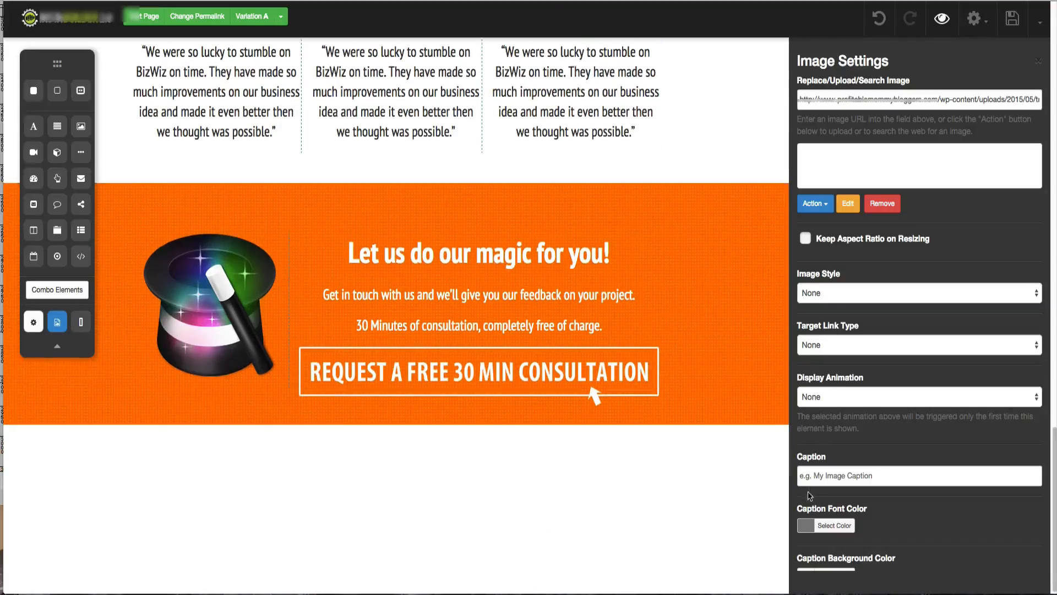
pyautogui.click(1038, 60)
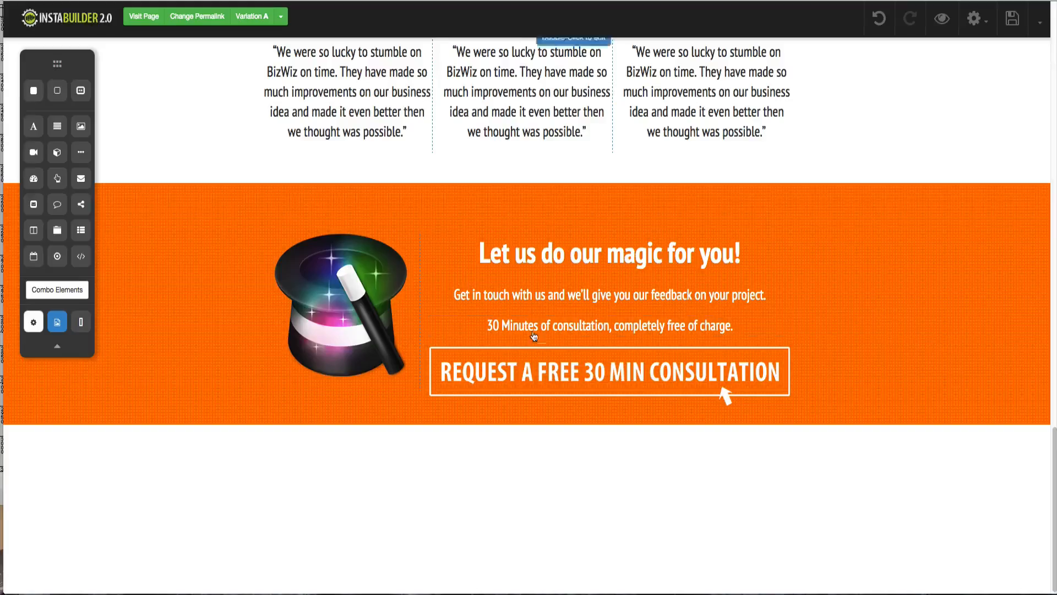
pyautogui.scroll(6, 725, 472)
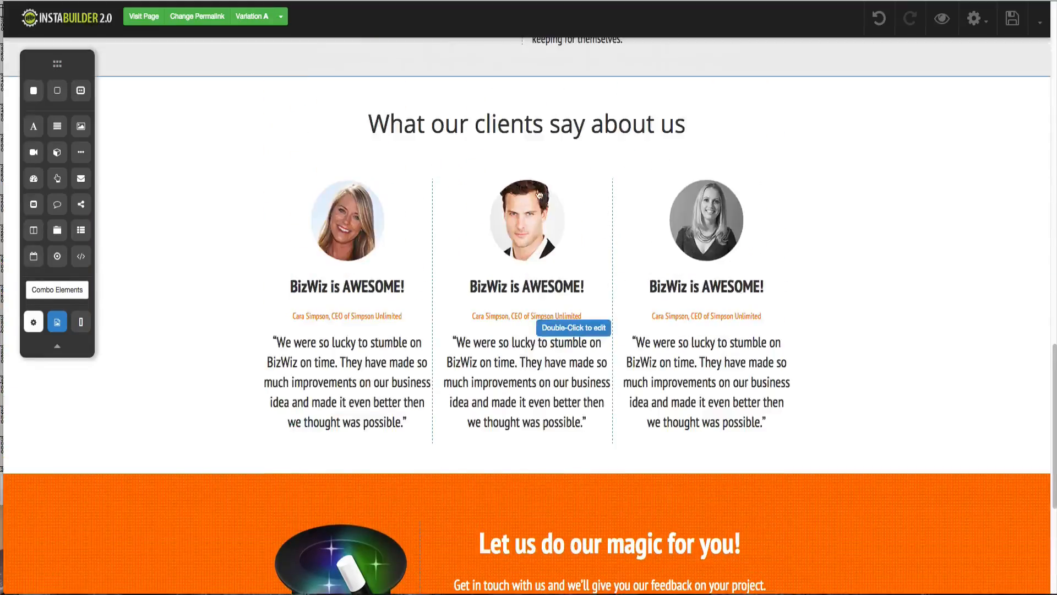
pyautogui.click(539, 133)
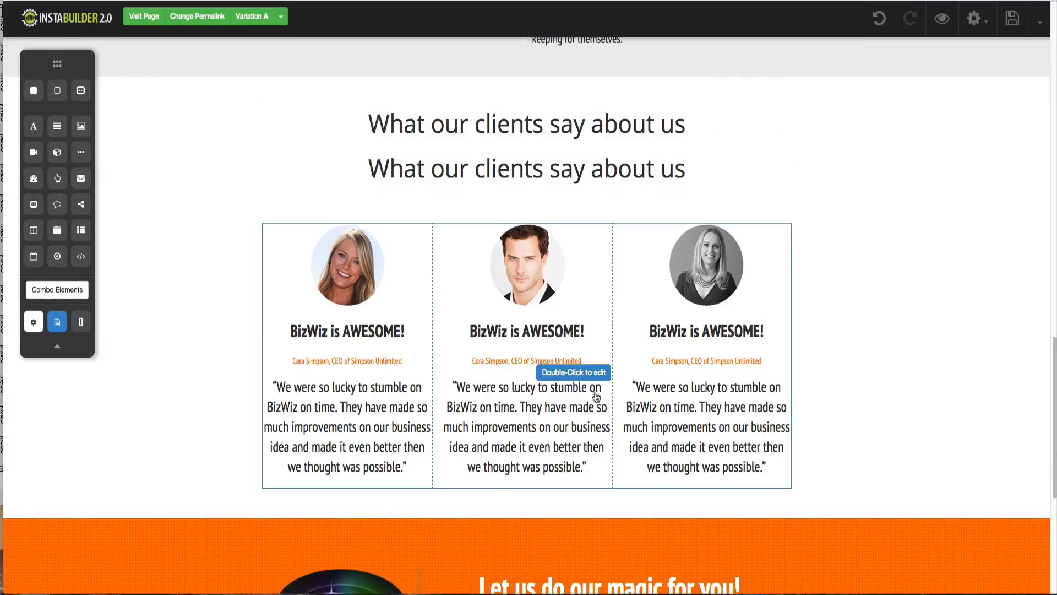
pyautogui.scroll(-1, 603, 358)
pyautogui.scroll(-1, 604, 361)
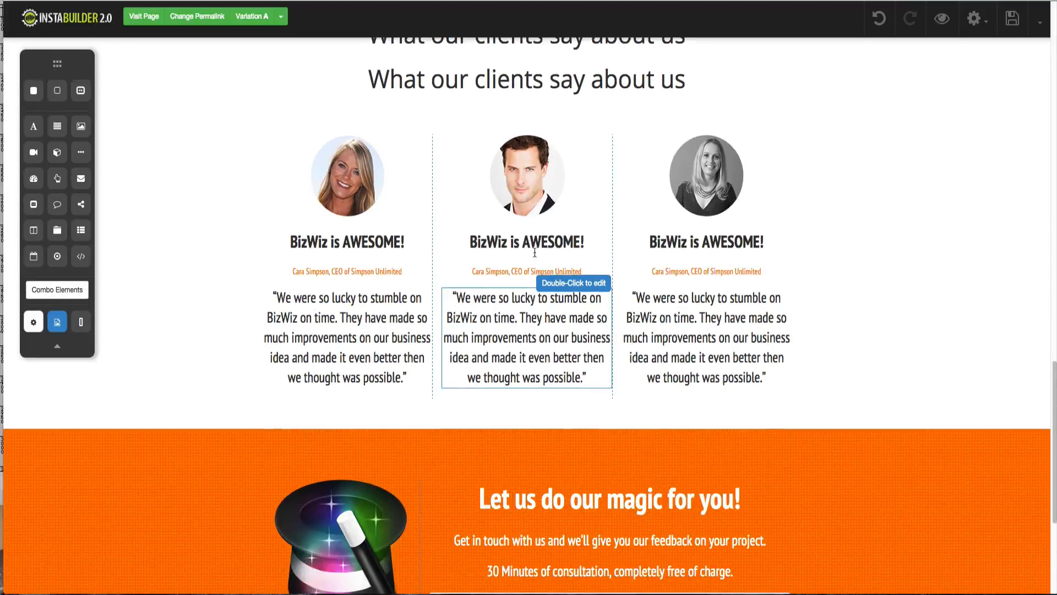
pyautogui.scroll(-1, 531, 259)
pyautogui.scroll(-2, 531, 259)
pyautogui.scroll(2, 556, 231)
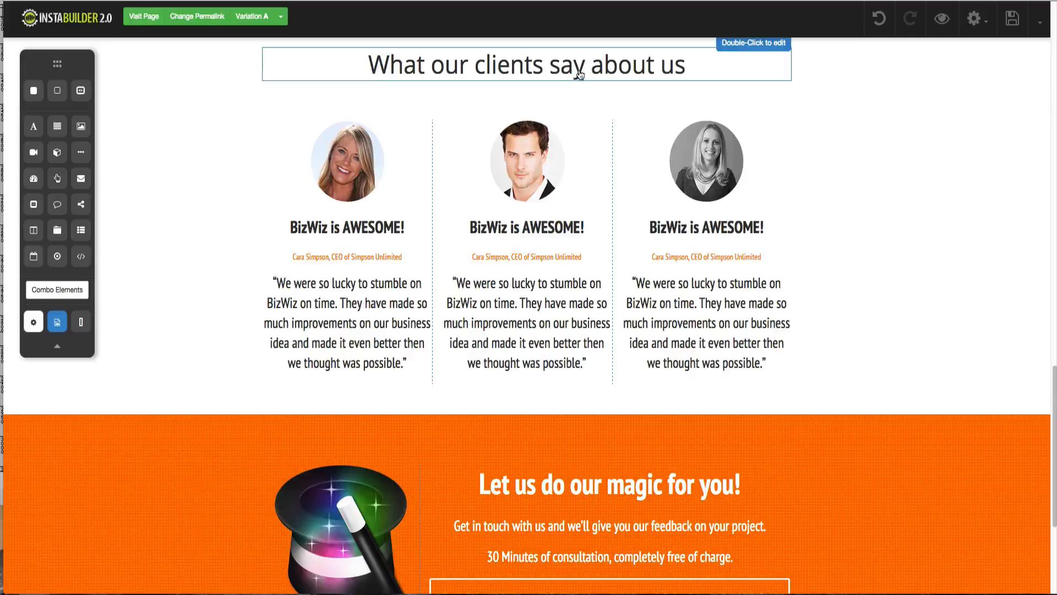
# - Move the duplicated heading below the orange section and copy "See how BizWiz is different and better than others" from the Fireworks mockup
pyautogui.moveTo(577, 75); pyautogui.dragTo(591, 474)
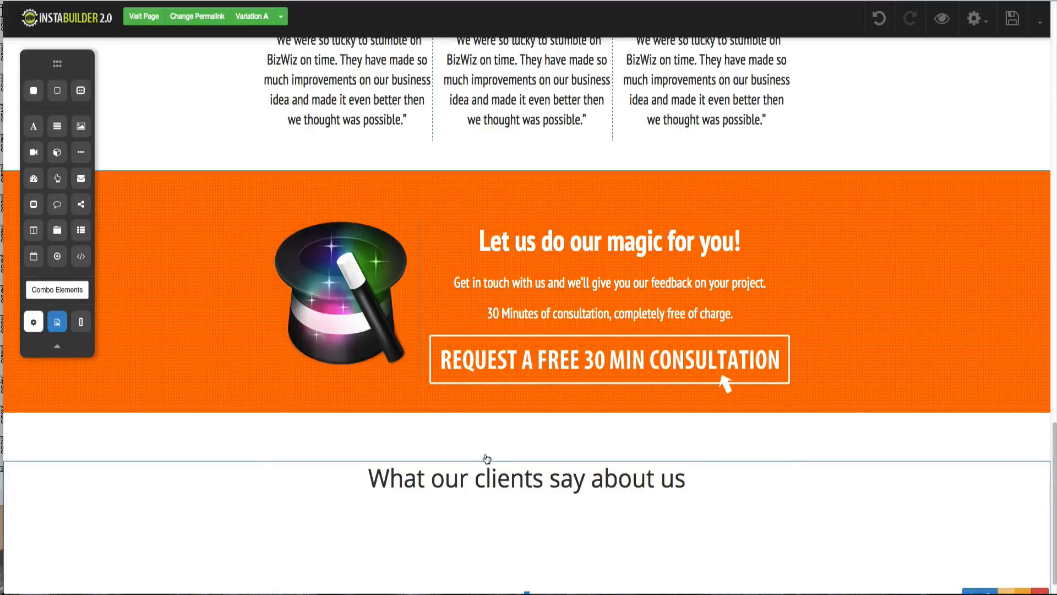
pyautogui.hotkey('ctrl', 'Up')
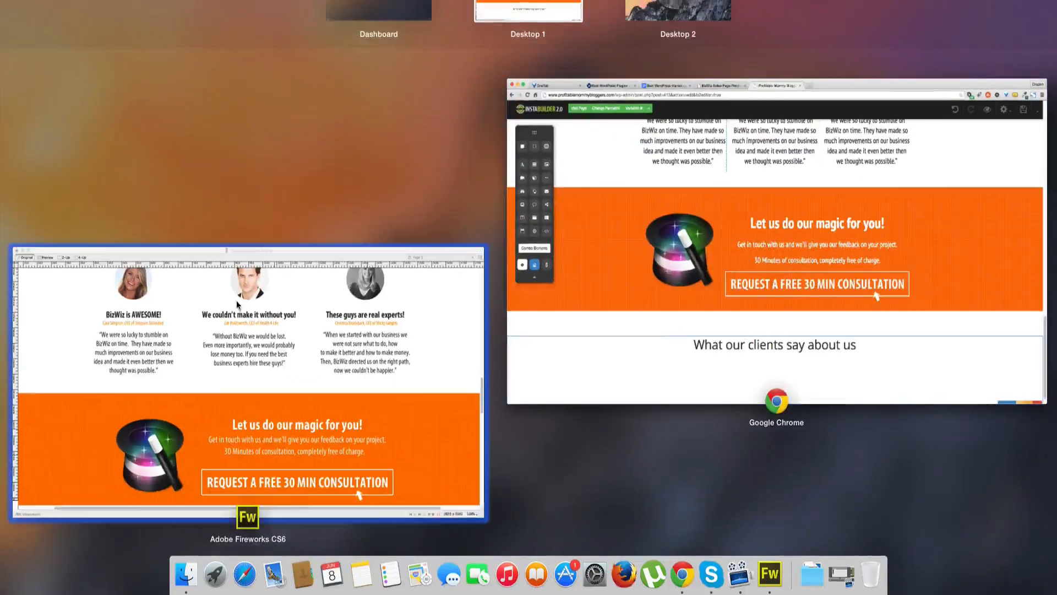
pyautogui.click(237, 307)
pyautogui.scroll(-8, 448, 315)
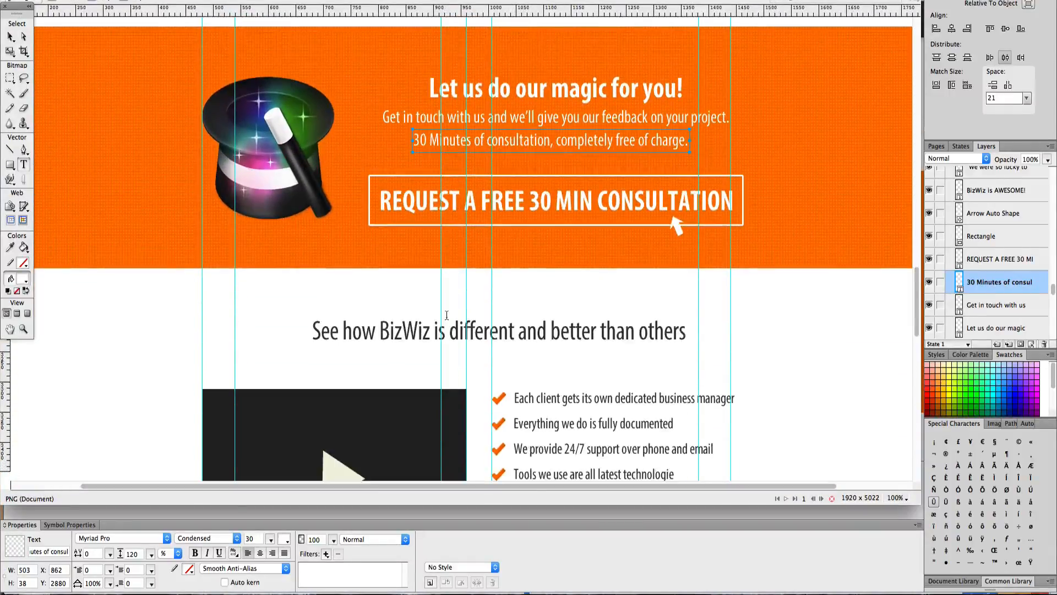
pyautogui.doubleClick(446, 330)
pyautogui.tripleClick(445, 330)
pyautogui.press('super+c')
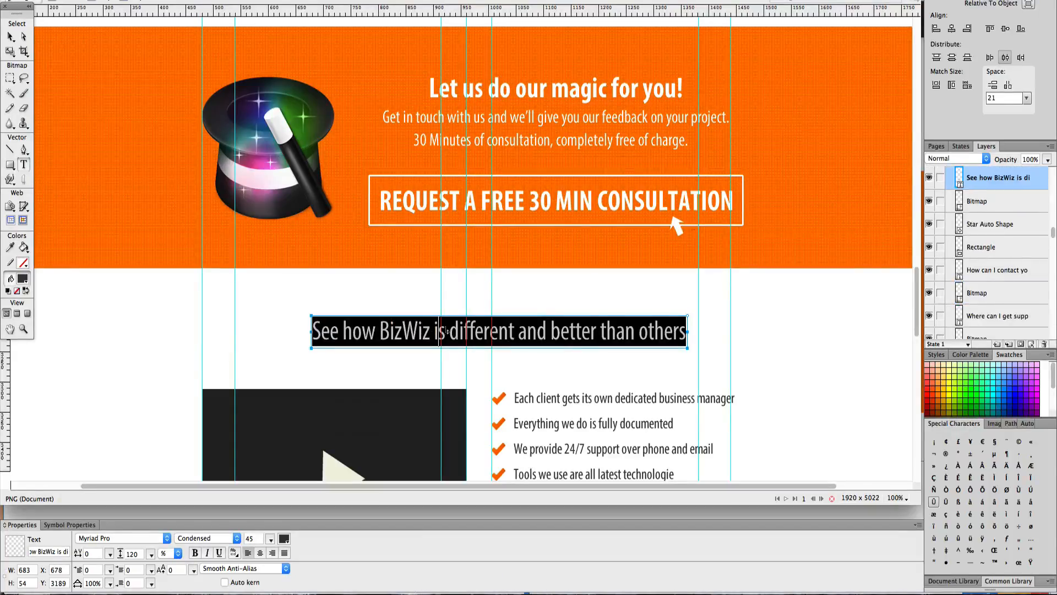
# - Switch back to Google Chrome and replace the duplicated heading's text with the copied "See how BizWiz is different and better than others"
pyautogui.hotkey('ctrl', 'Up')
pyautogui.click(780, 168)
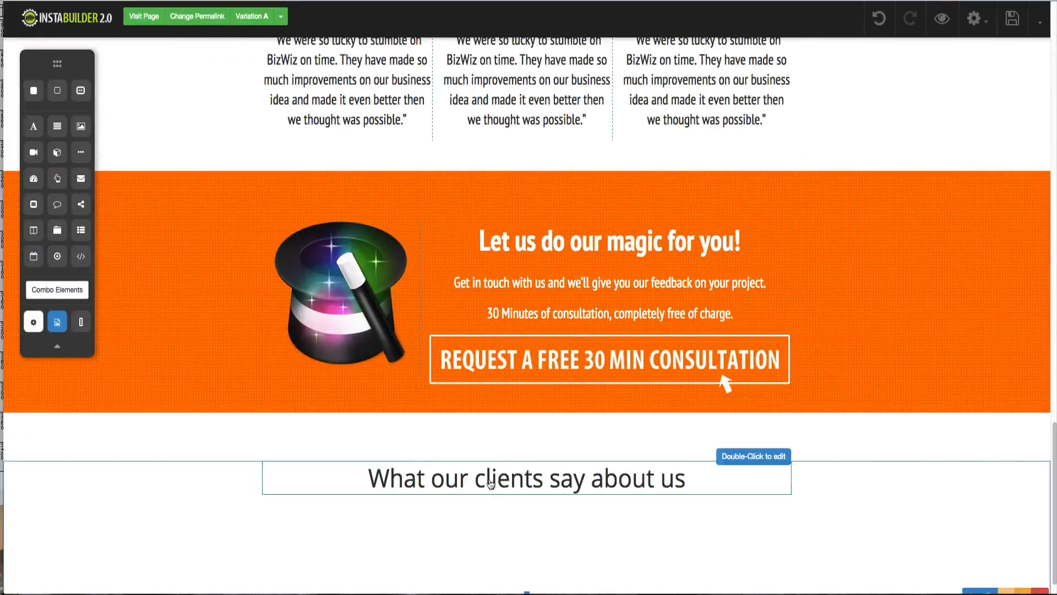
pyautogui.doubleClick(491, 483)
pyautogui.tripleClick(491, 483)
pyautogui.press('super+v')
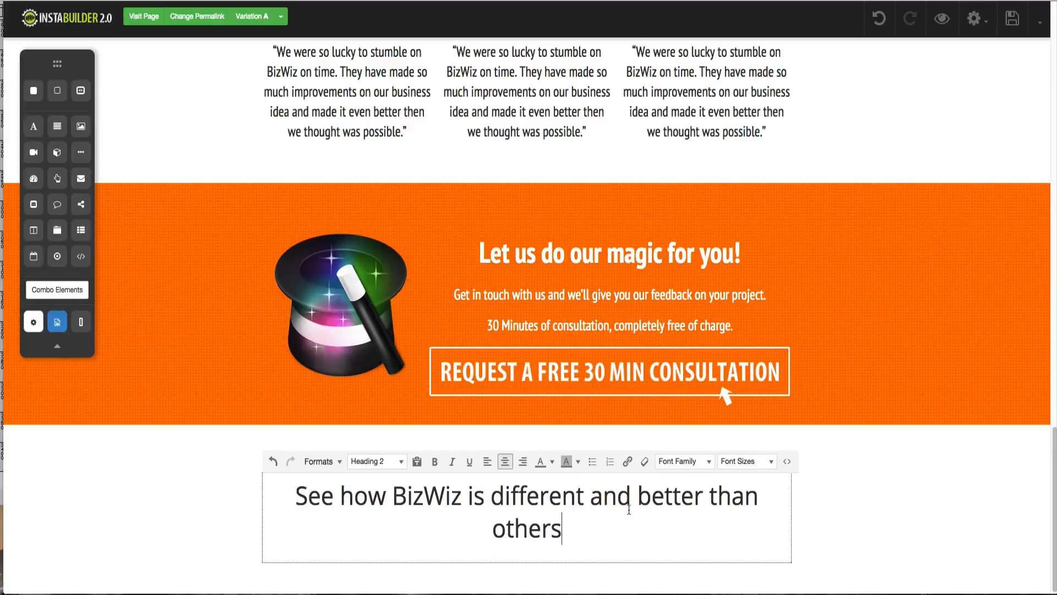
# - Set the font family of the whole "See how BizWiz is different and better than others" heading to PT Sans Narrow
pyautogui.moveTo(595, 537); pyautogui.dragTo(196, 498)
pyautogui.click(196, 499)
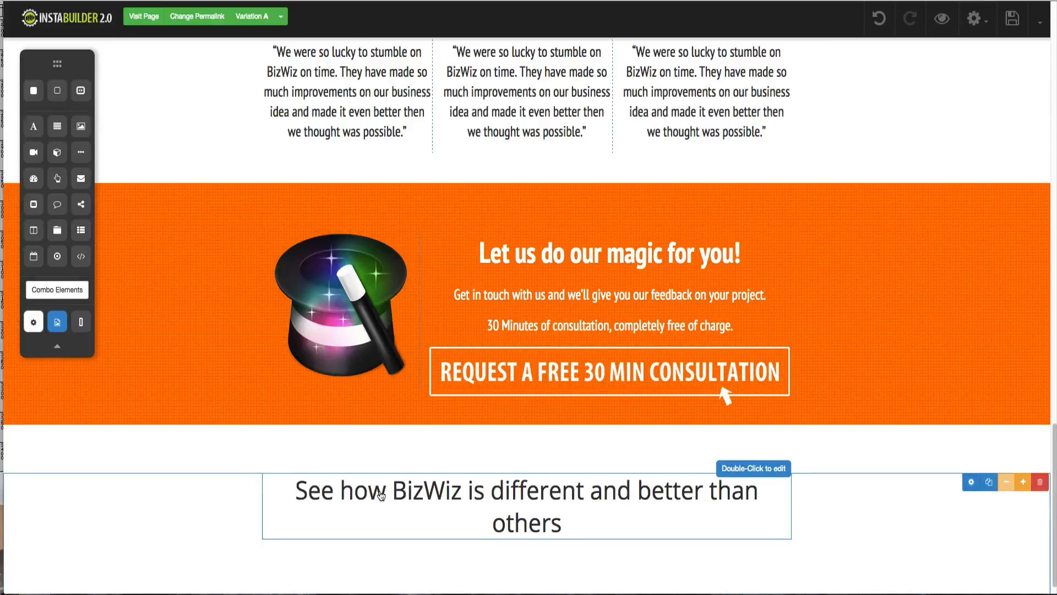
pyautogui.click(444, 501)
pyautogui.click(604, 533)
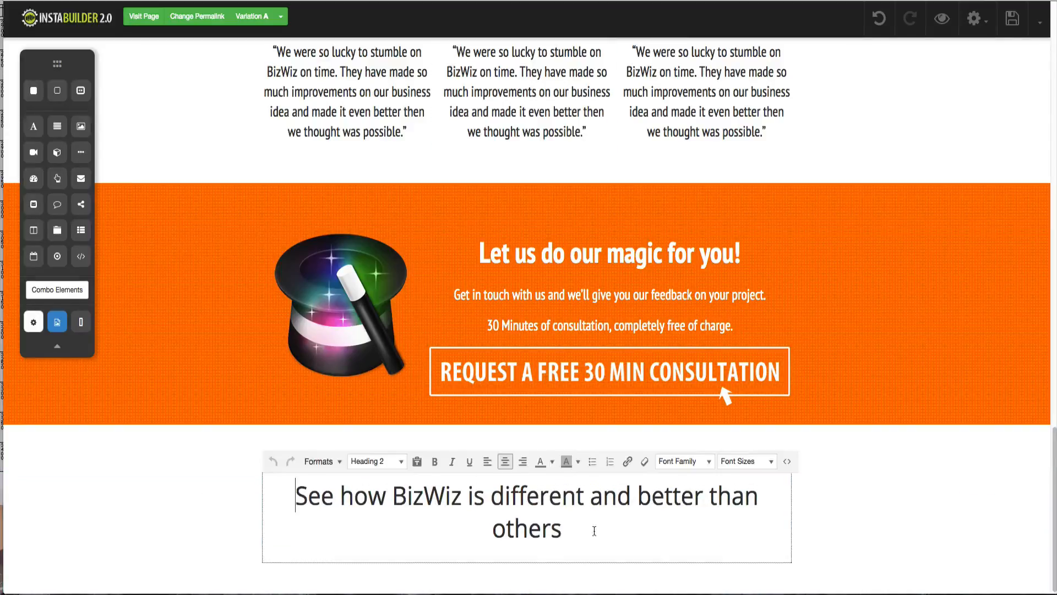
pyautogui.moveTo(594, 529); pyautogui.dragTo(296, 496)
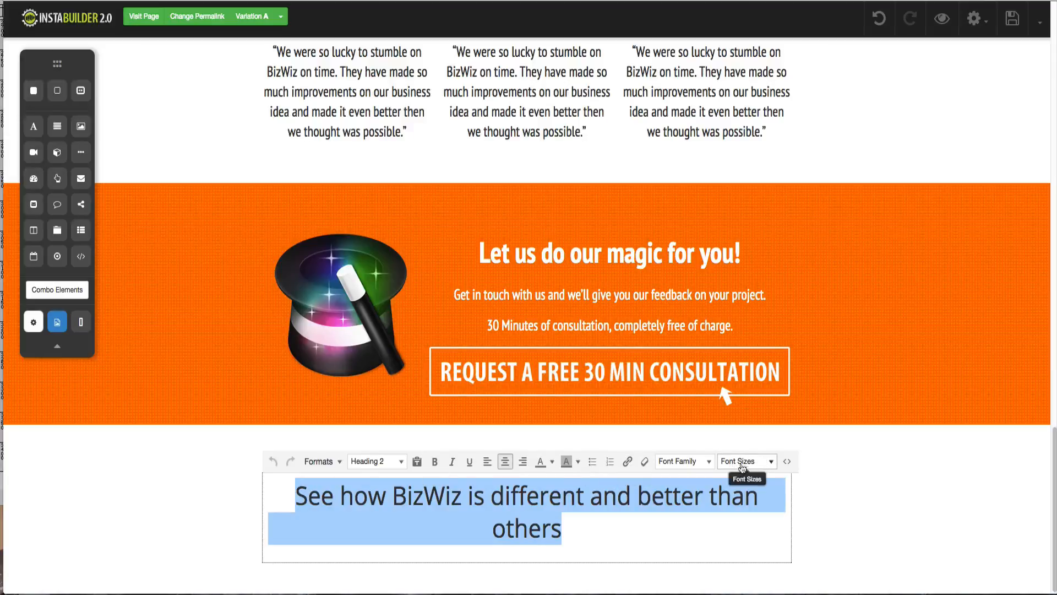
pyautogui.click(706, 461)
pyautogui.scroll(-10, 708, 443)
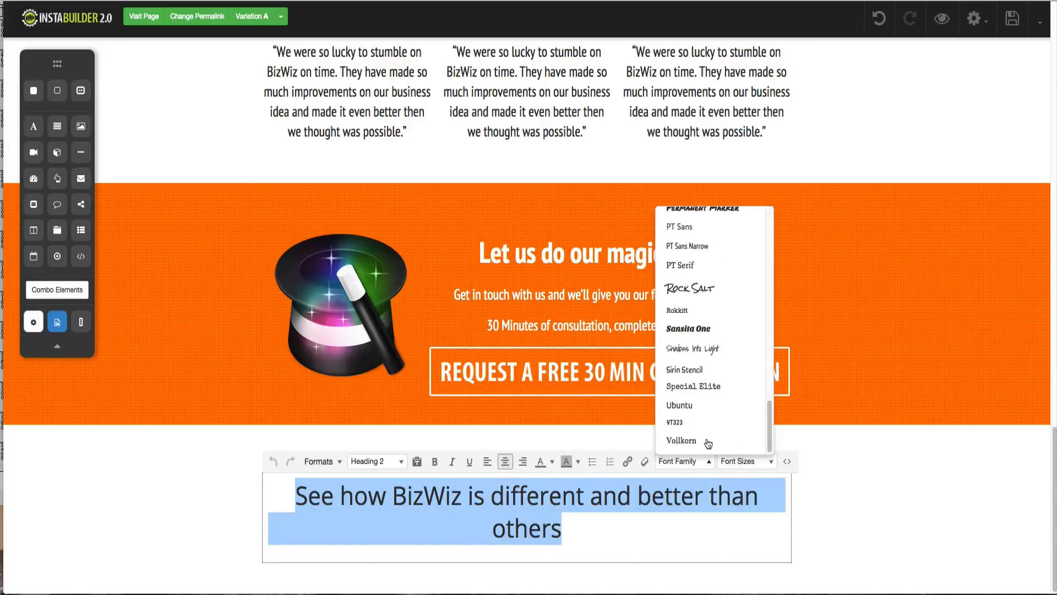
pyautogui.click(707, 246)
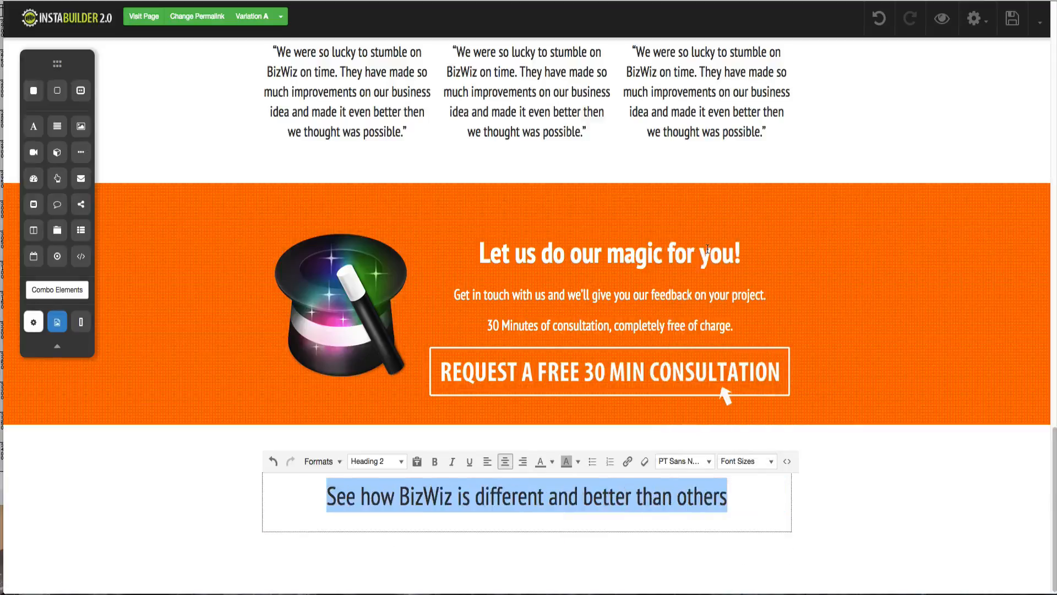
pyautogui.click(860, 489)
# - Check the font size setting of the "What our clients say about us" heading above the testimonials
pyautogui.scroll(4, 755, 430)
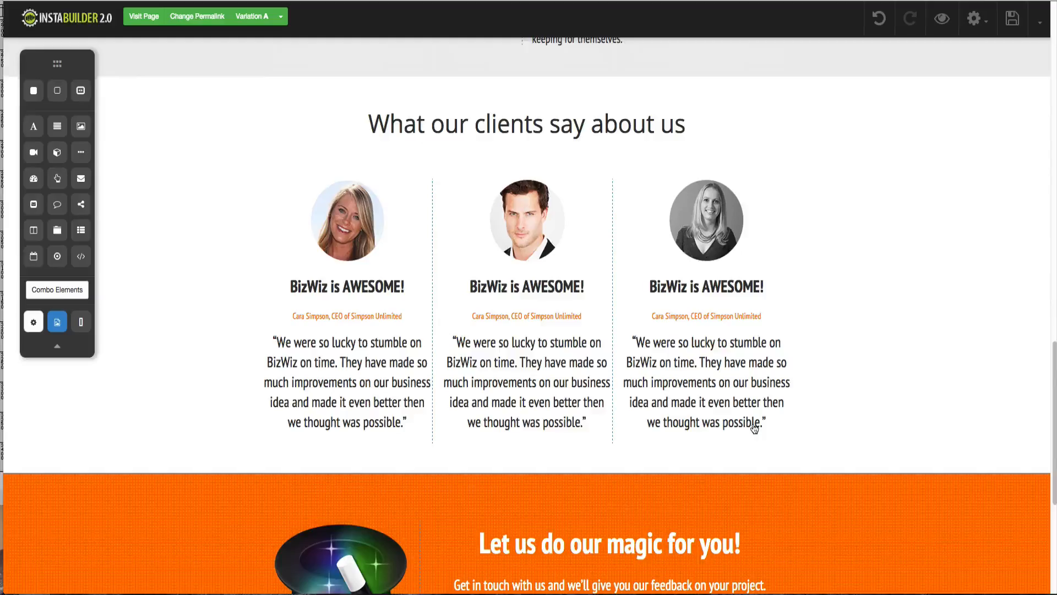
pyautogui.scroll(-5, 755, 430)
pyautogui.scroll(5, 543, 259)
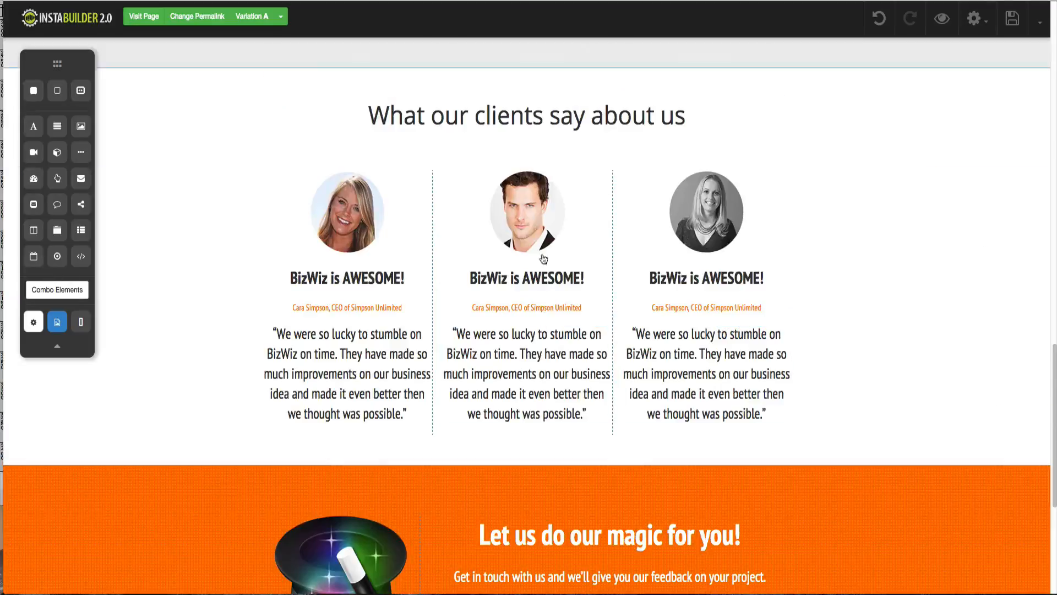
pyautogui.doubleClick(555, 114)
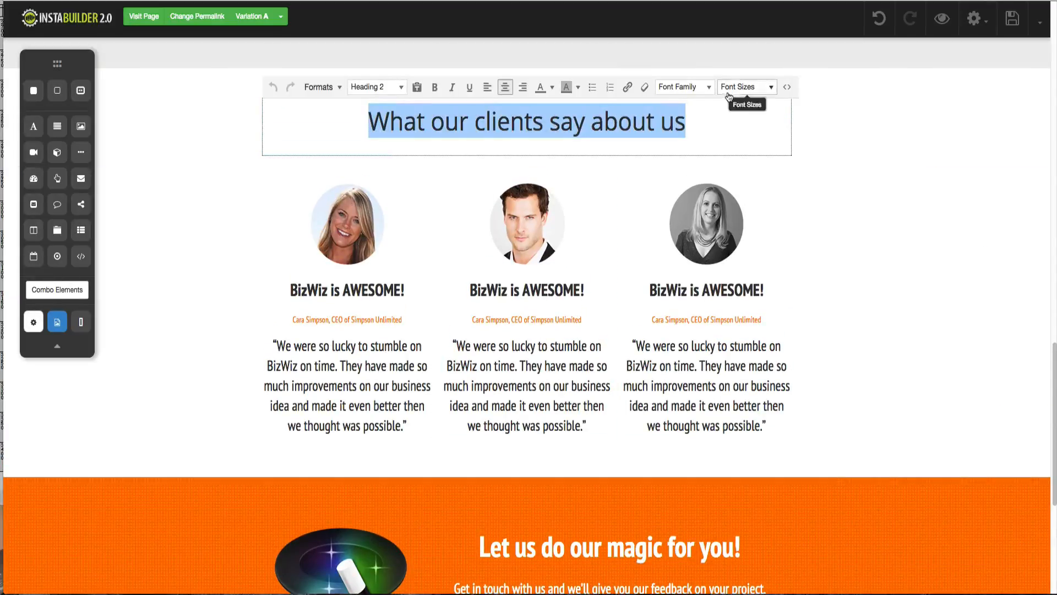
pyautogui.click(746, 87)
pyautogui.click(963, 134)
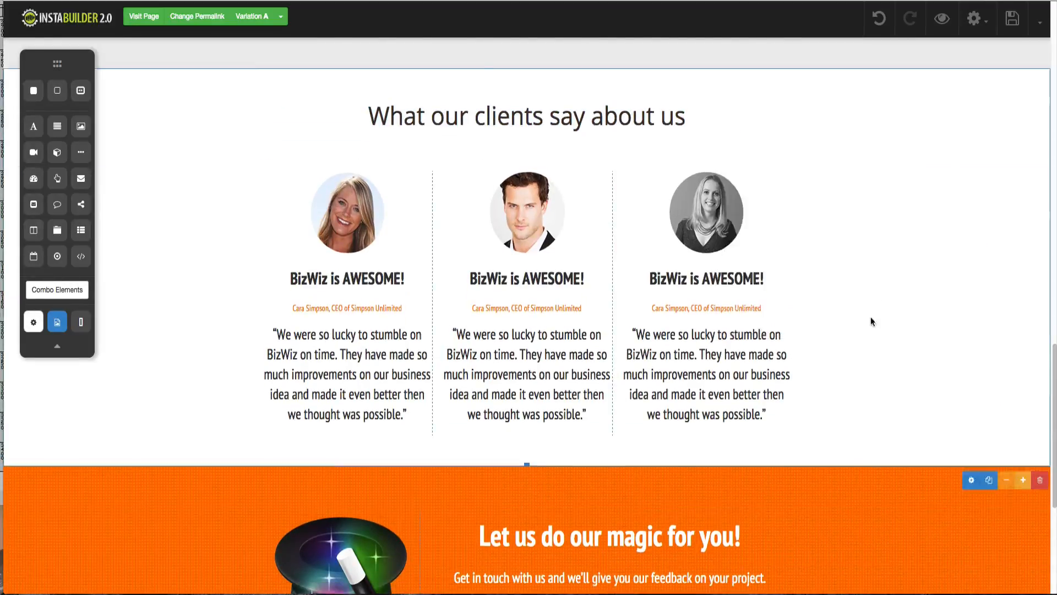
# - Set the font size of the "See how BizWiz is different and better than others" heading to 48px
pyautogui.scroll(-5, 870, 331)
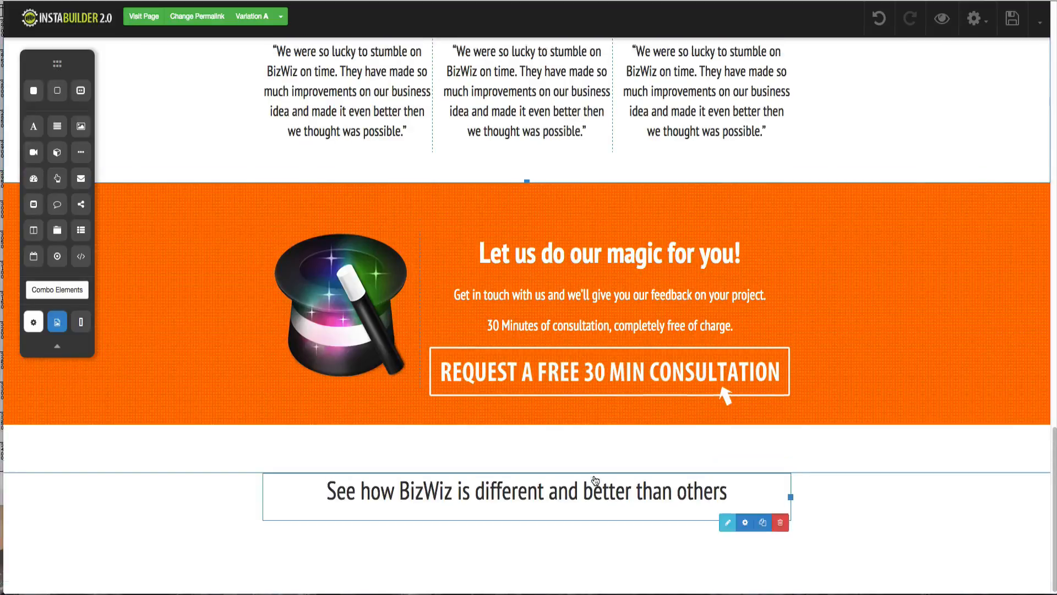
pyautogui.doubleClick(634, 495)
pyautogui.click(749, 461)
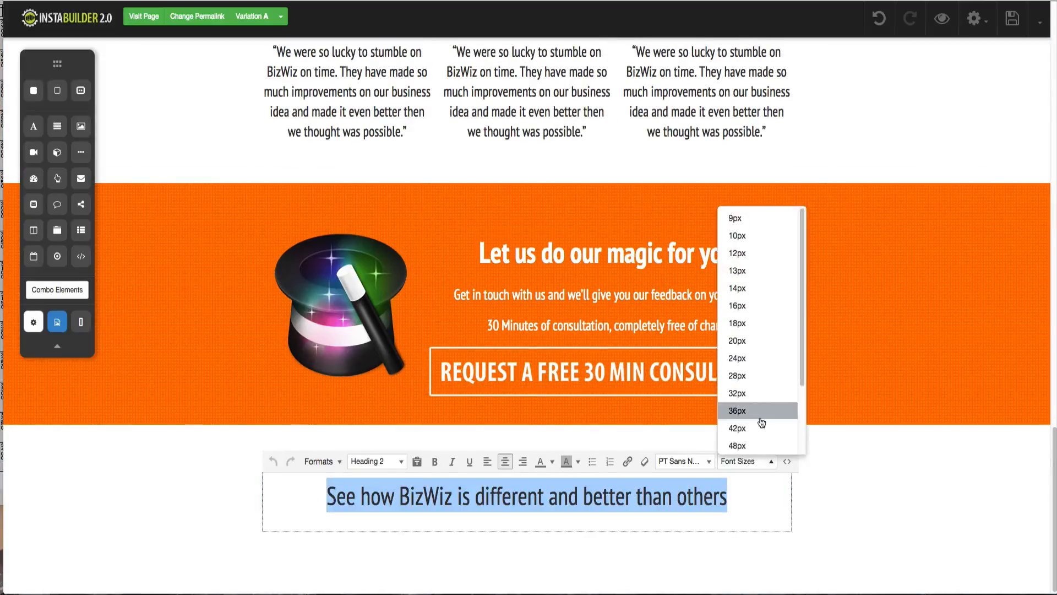
pyautogui.click(759, 440)
pyautogui.click(933, 554)
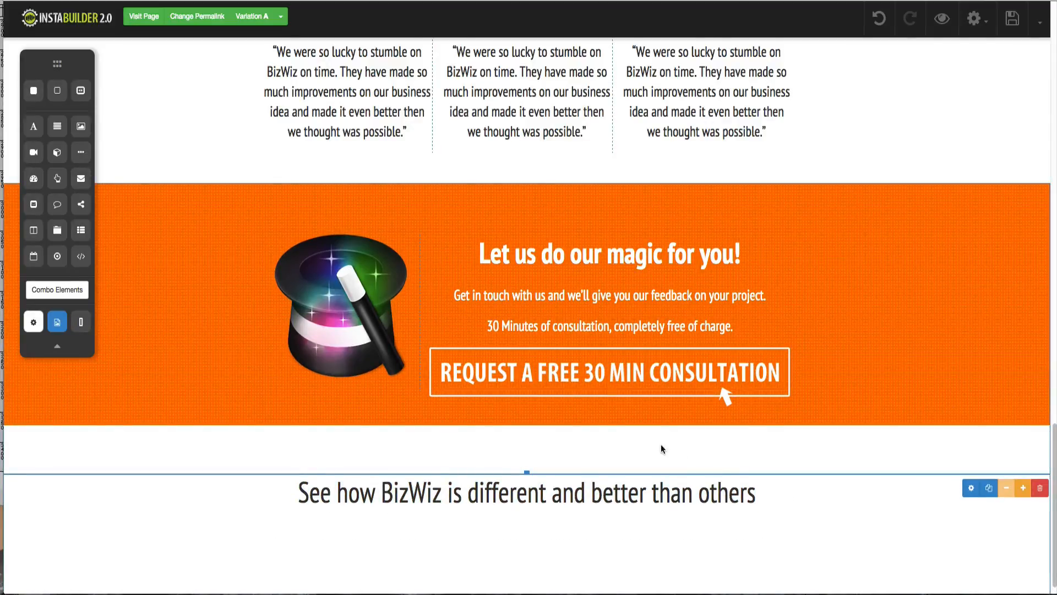
# - Save the page and review its preview from the header down to the new heading
pyautogui.scroll(-1, 661, 449)
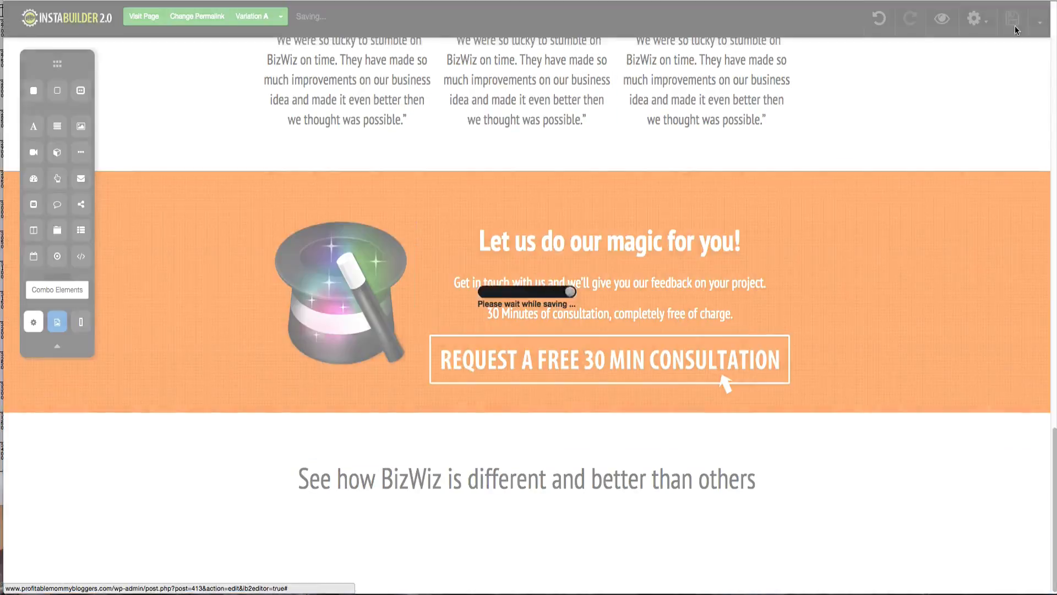
pyautogui.click(1013, 25)
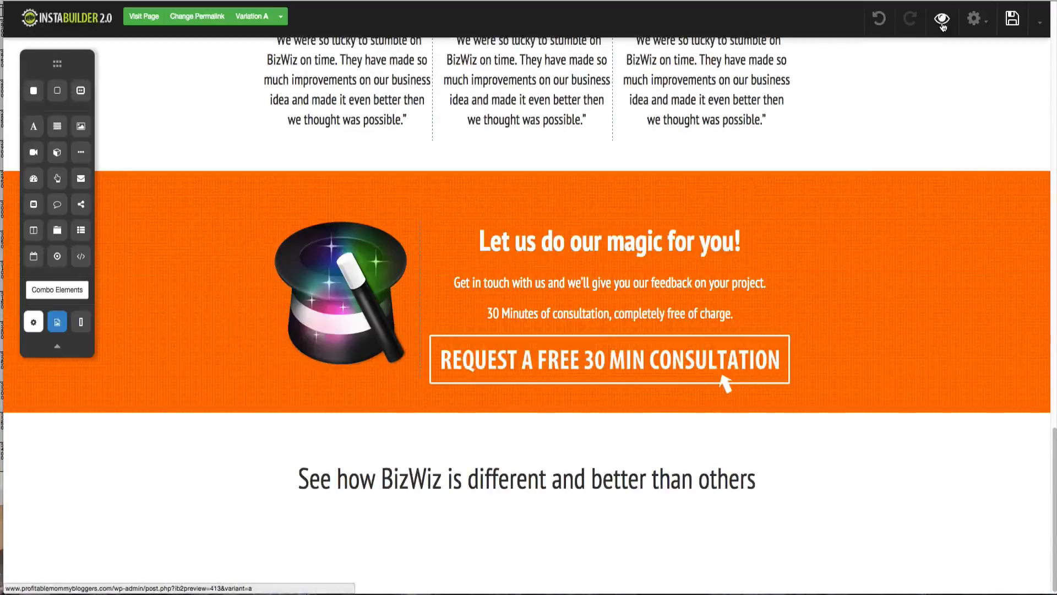
pyautogui.click(942, 22)
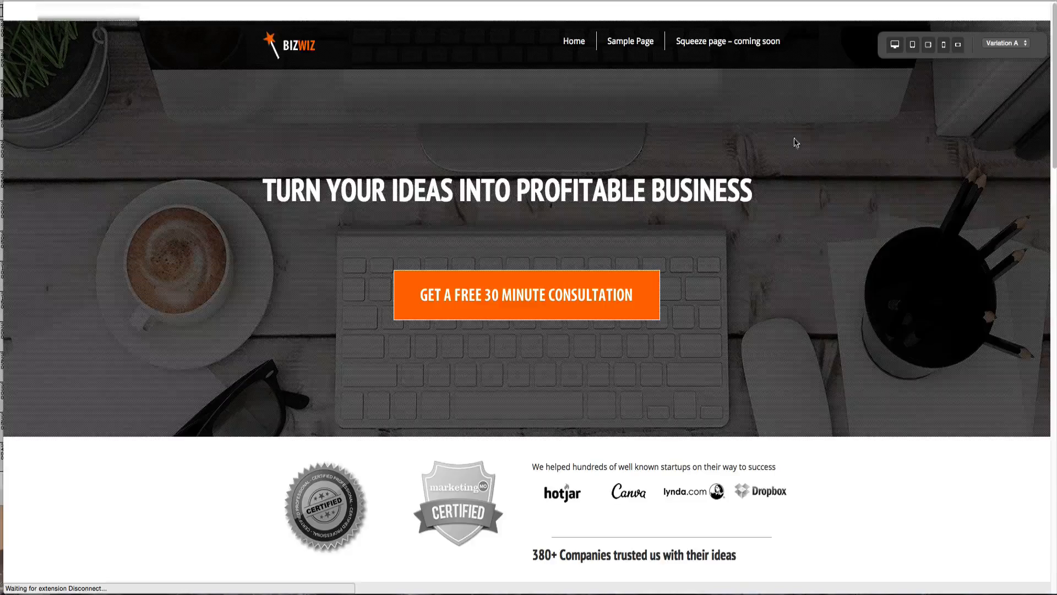
pyautogui.scroll(-10, 792, 158)
pyautogui.scroll(-10, 793, 158)
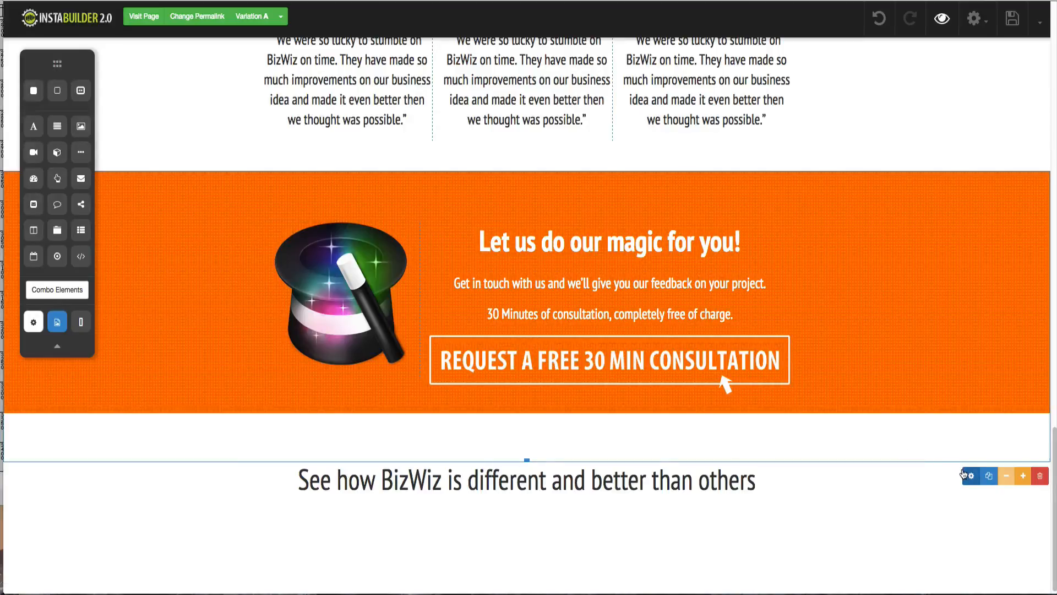
# - Check the margin and padding settings of the new heading's section and the heading's text formatting
pyautogui.click(968, 476)
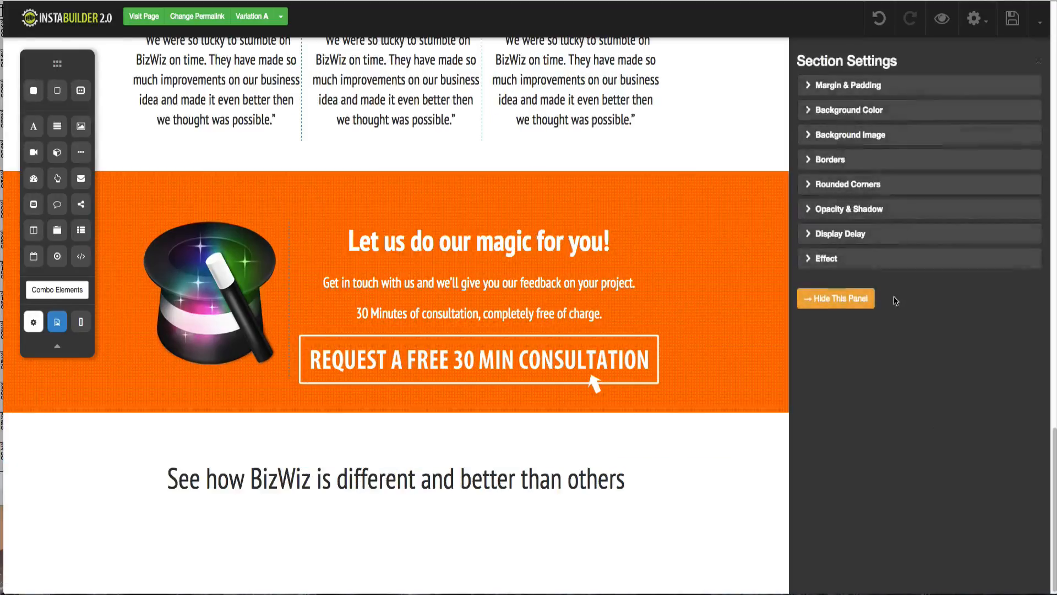
pyautogui.click(821, 88)
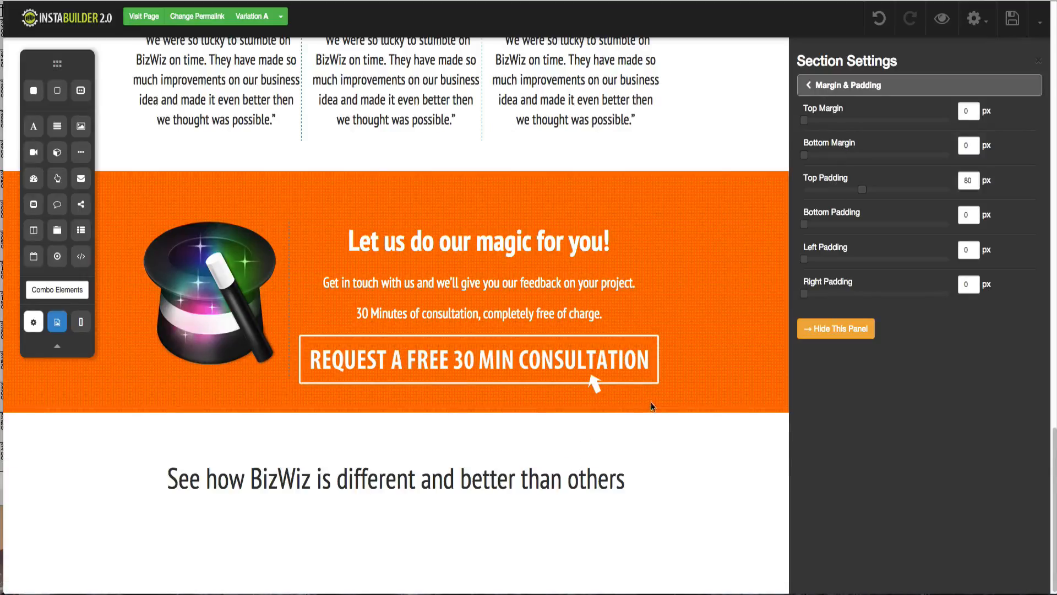
pyautogui.click(824, 329)
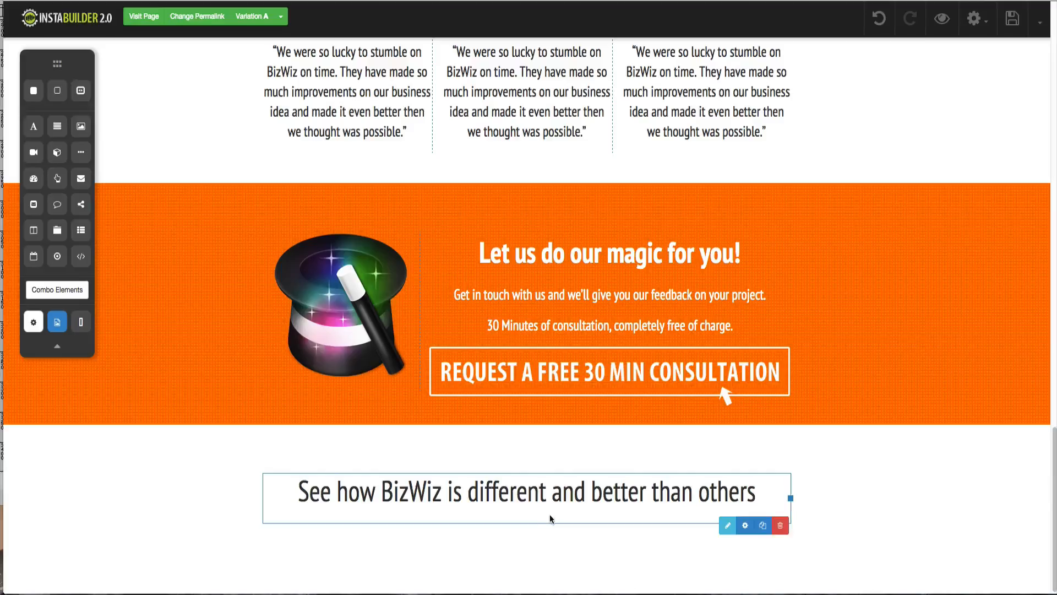
pyautogui.doubleClick(552, 499)
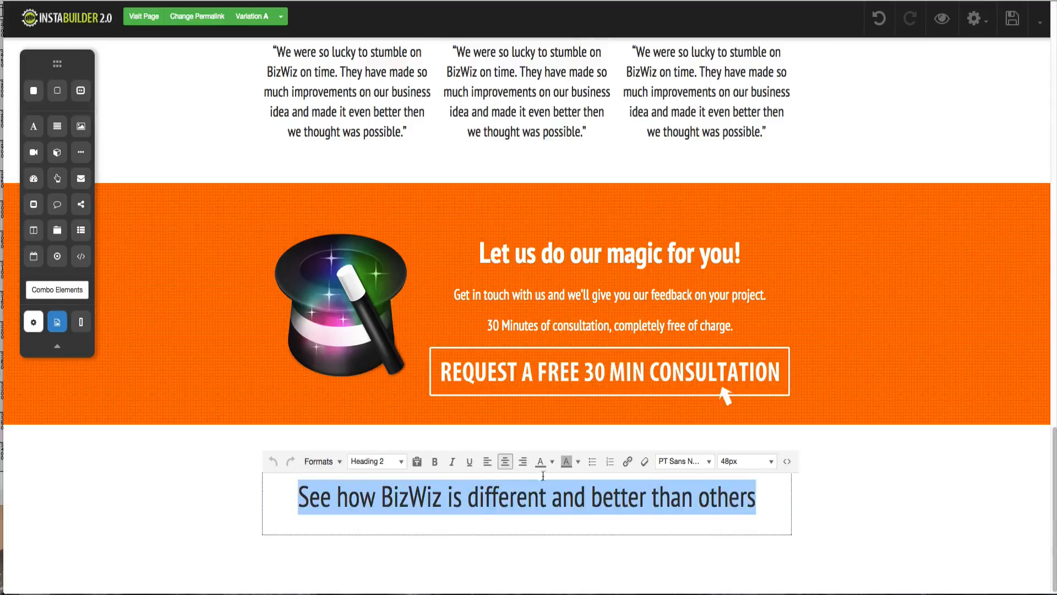
pyautogui.click(904, 503)
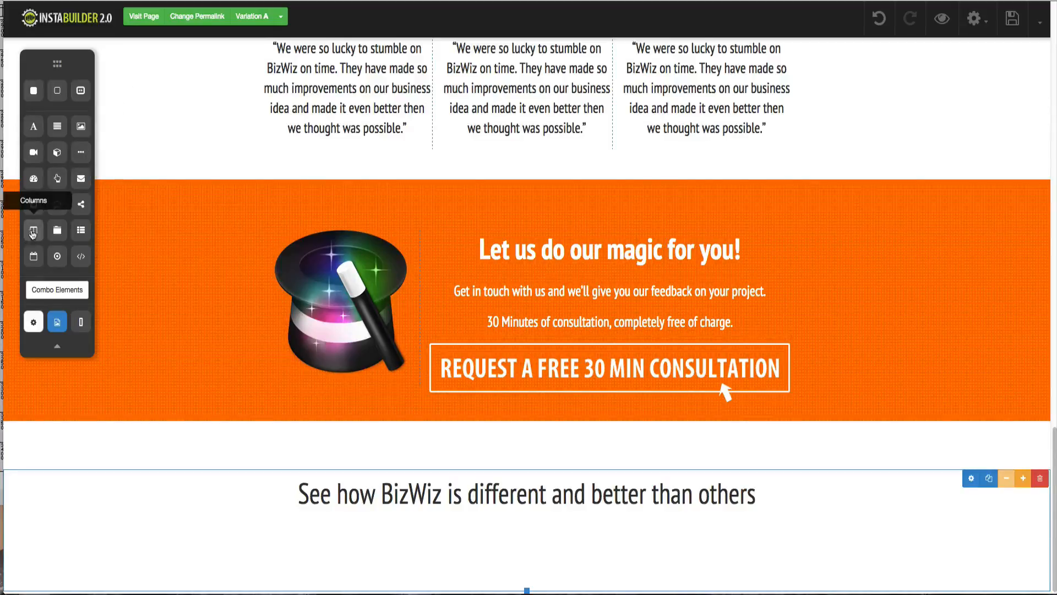
# - Add a two-column layout below the "See how BizWiz" heading and place a video element in its first column
pyautogui.moveTo(33, 232); pyautogui.dragTo(414, 538)
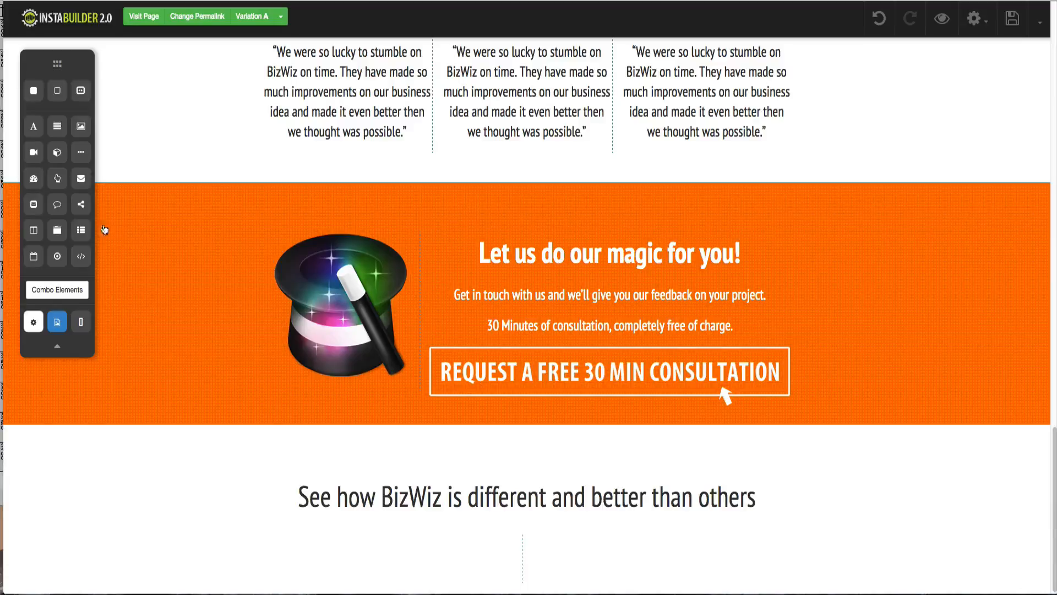
pyautogui.moveTo(38, 157); pyautogui.dragTo(355, 551)
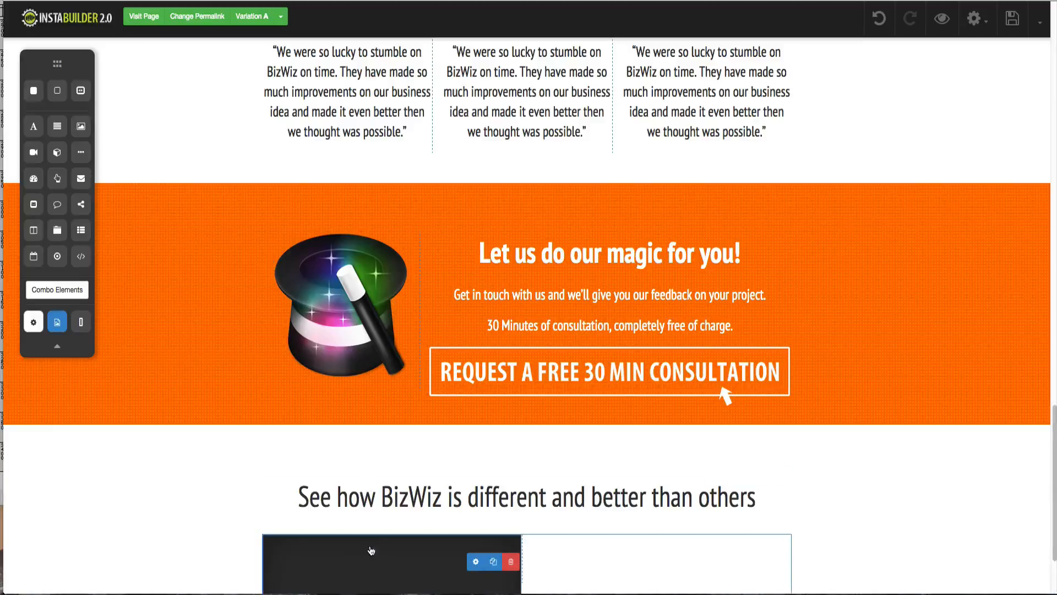
pyautogui.scroll(-2, 342, 523)
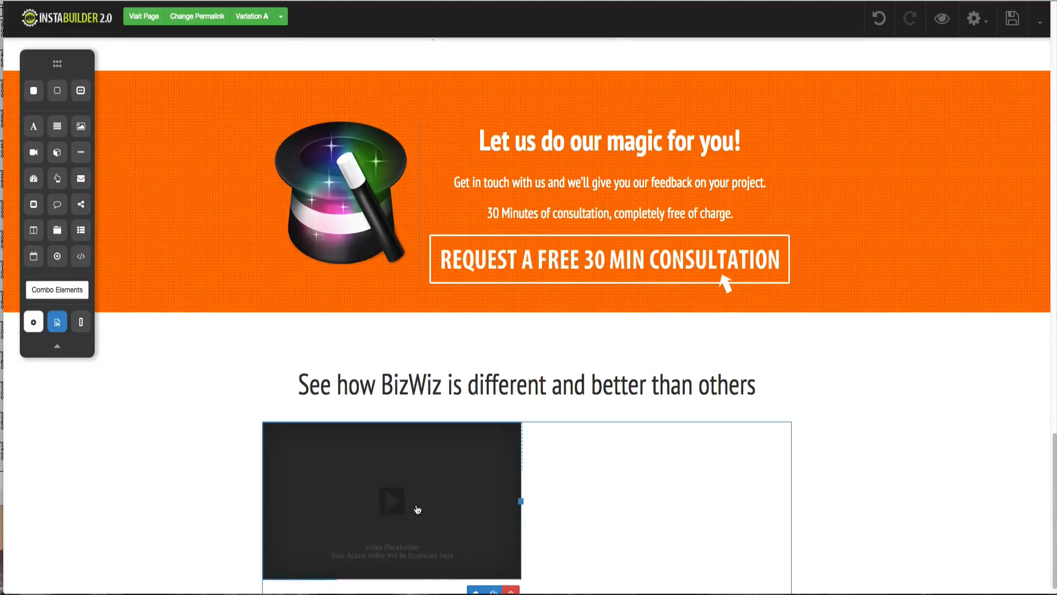
pyautogui.scroll(-1, 432, 508)
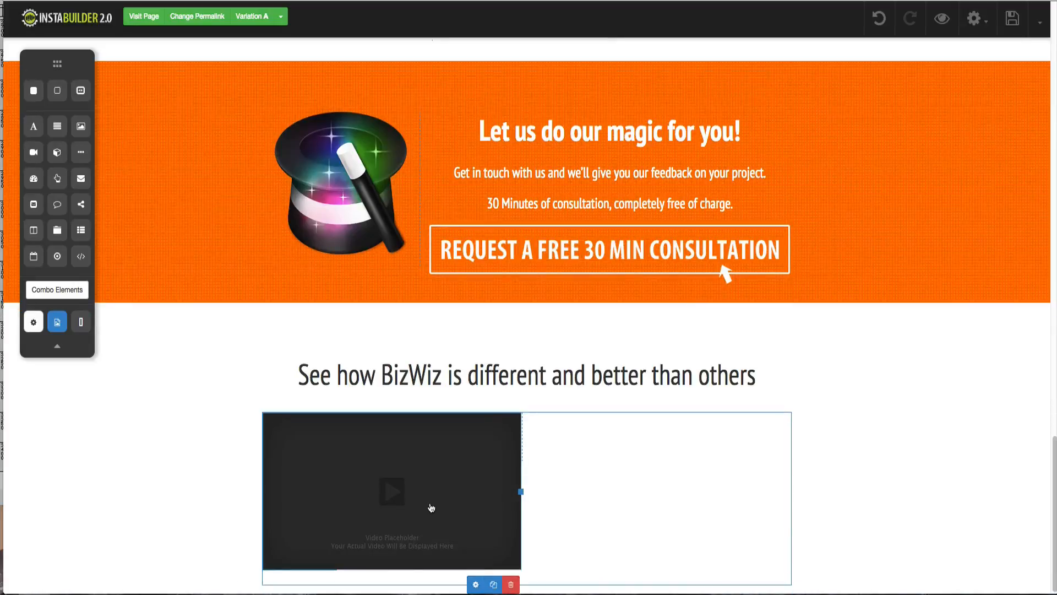
# - Open the new video's settings, try the Hosted video type, and set the type to Embed Code
pyautogui.click(474, 584)
pyautogui.click(916, 102)
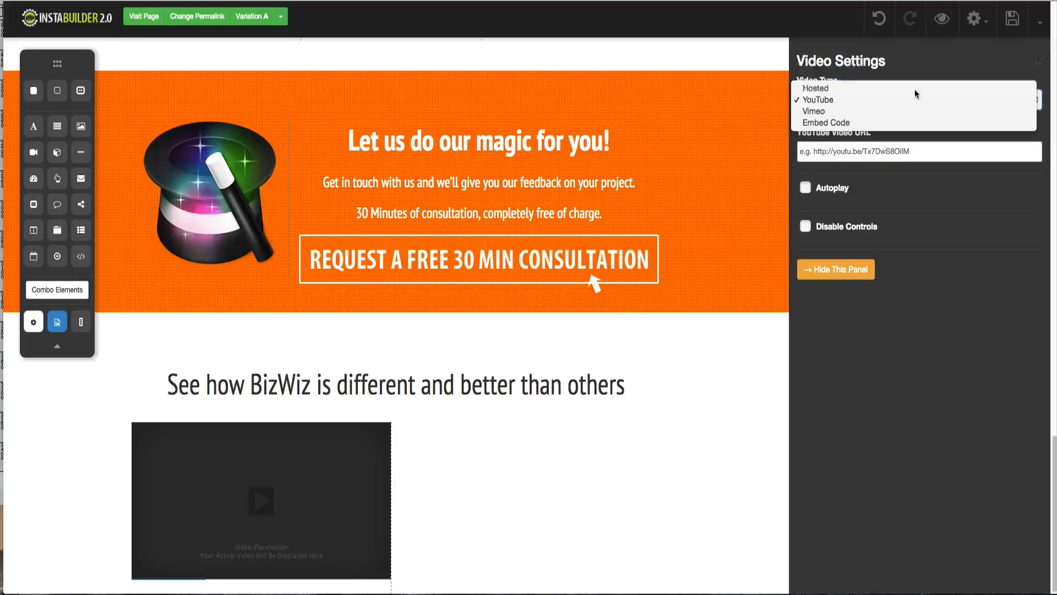
pyautogui.click(914, 89)
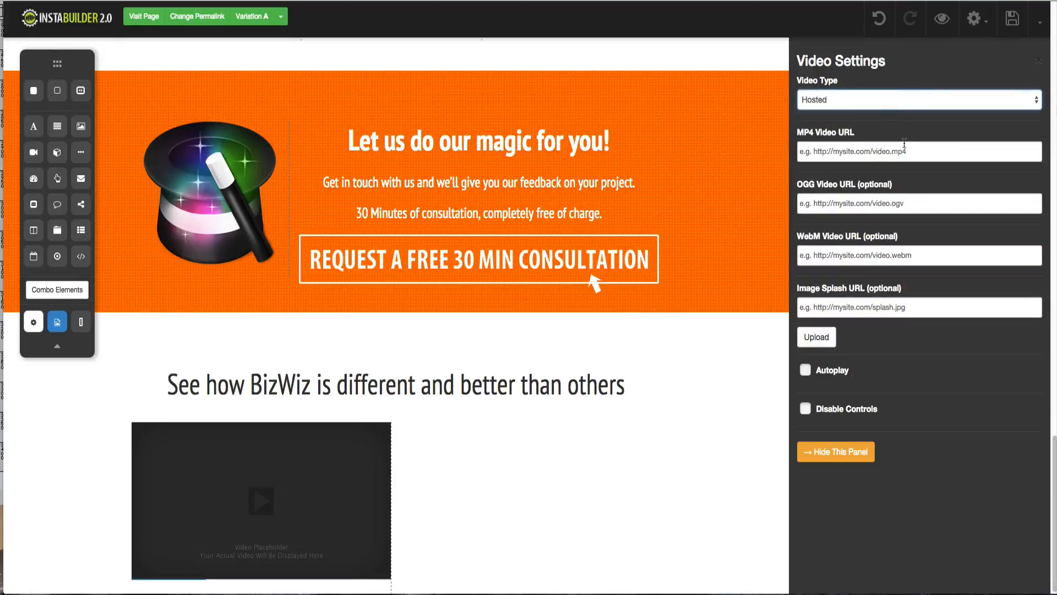
pyautogui.click(874, 106)
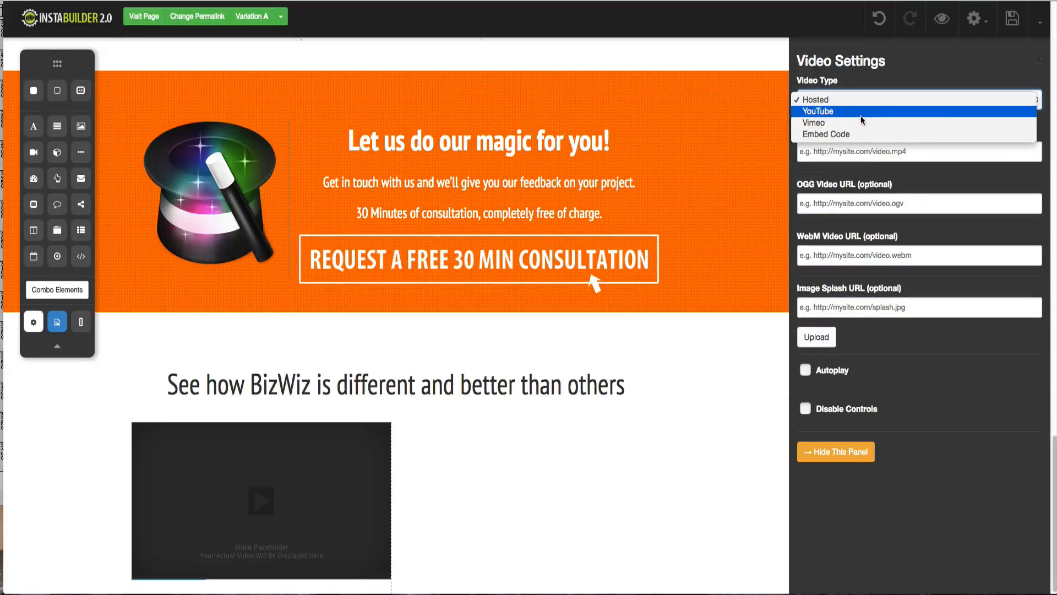
pyautogui.click(858, 135)
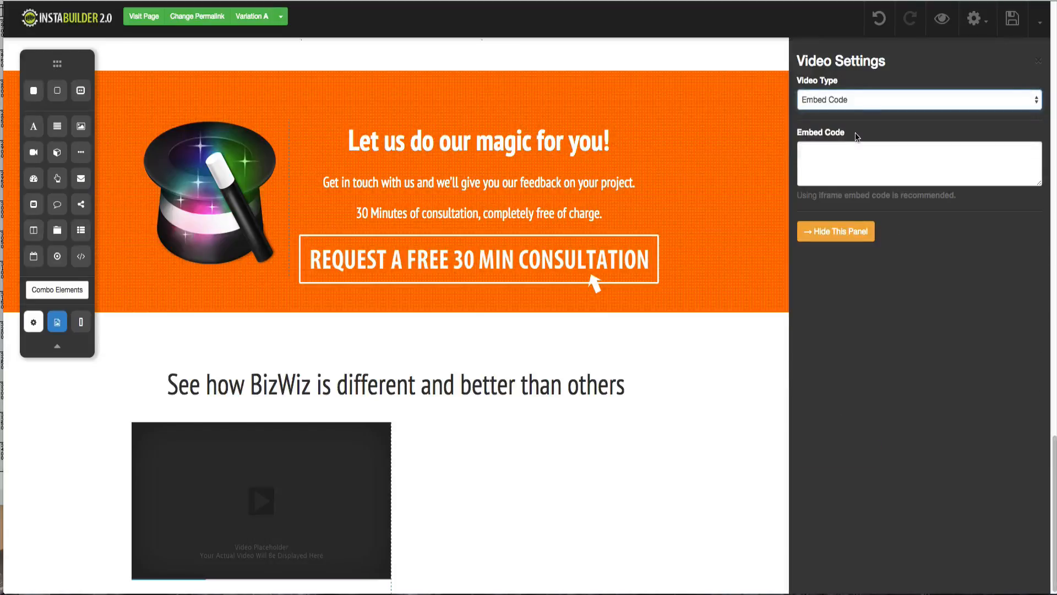
# - Compare the YouTube and Vimeo options for the video, set its type to YouTube, and close its settings
pyautogui.click(863, 102)
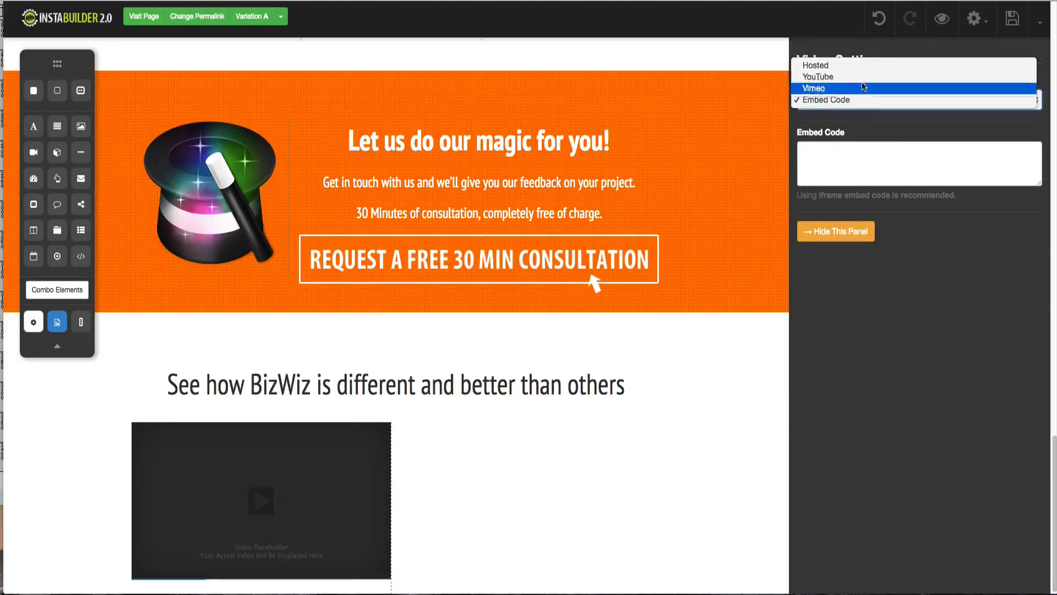
pyautogui.click(848, 76)
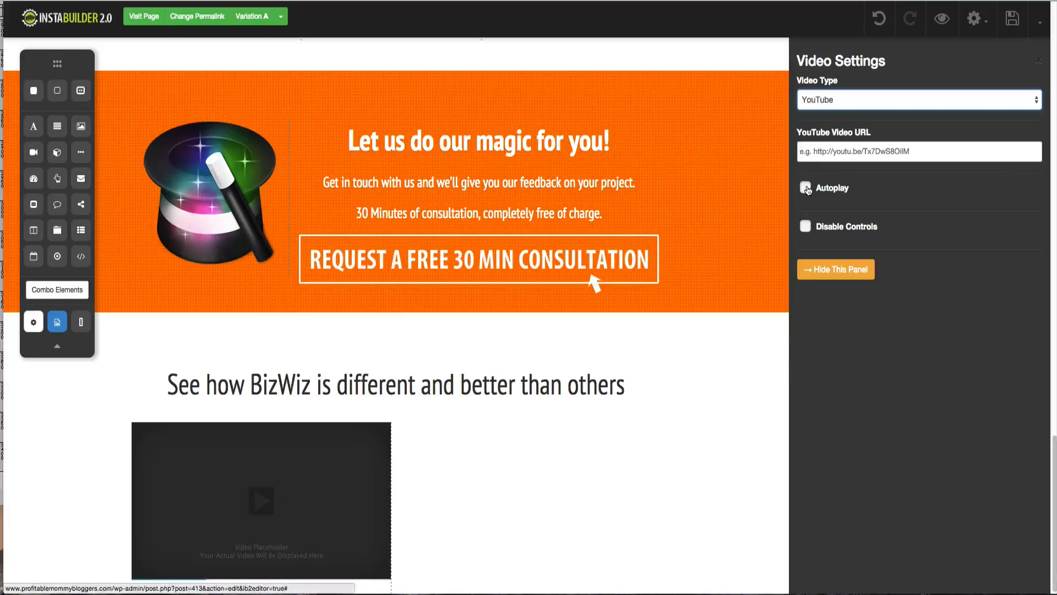
pyautogui.click(834, 100)
pyautogui.click(836, 112)
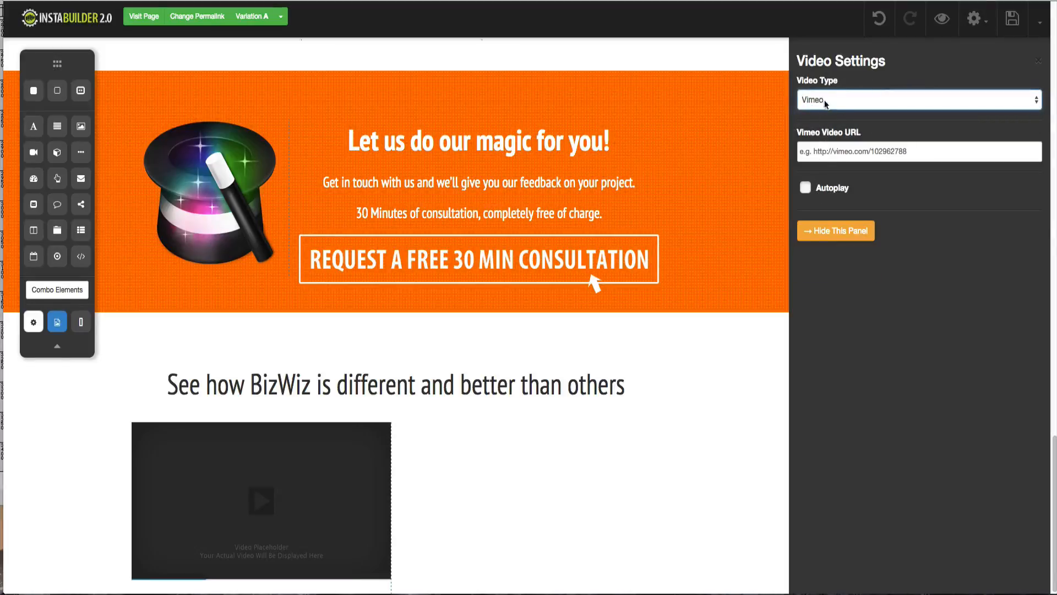
pyautogui.click(826, 104)
pyautogui.click(825, 88)
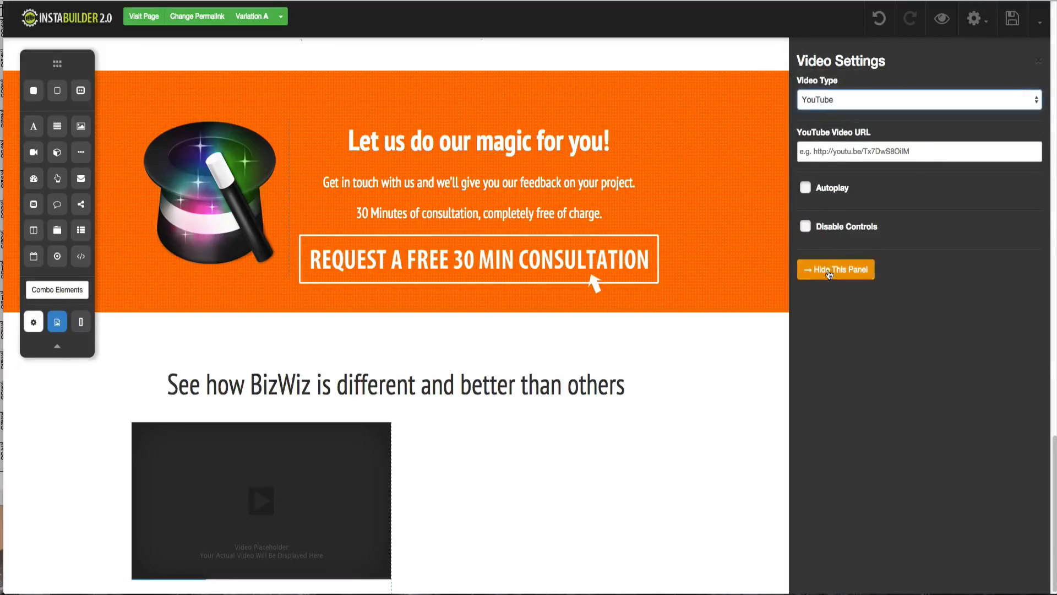
pyautogui.click(829, 272)
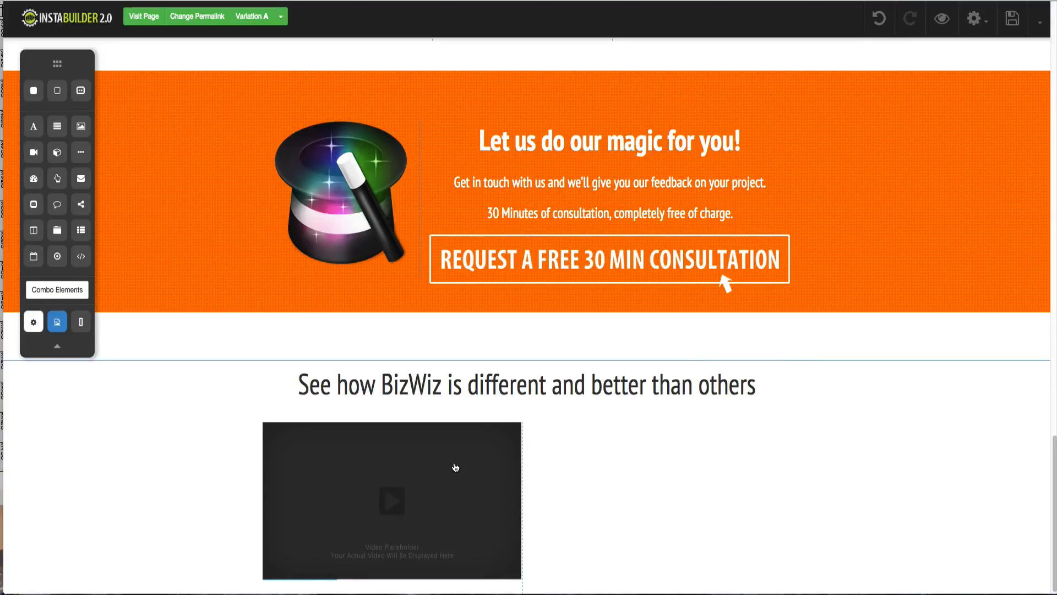
# - Add a text element to the second column beside the video and open its placeholder text for editing
pyautogui.moveTo(61, 130); pyautogui.dragTo(573, 446)
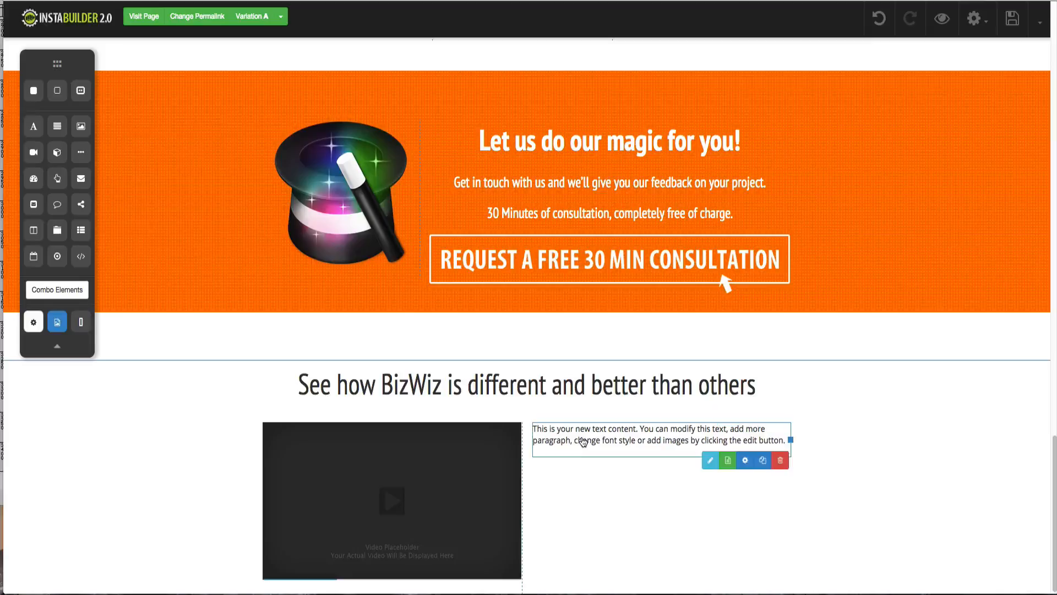
pyautogui.doubleClick(588, 436)
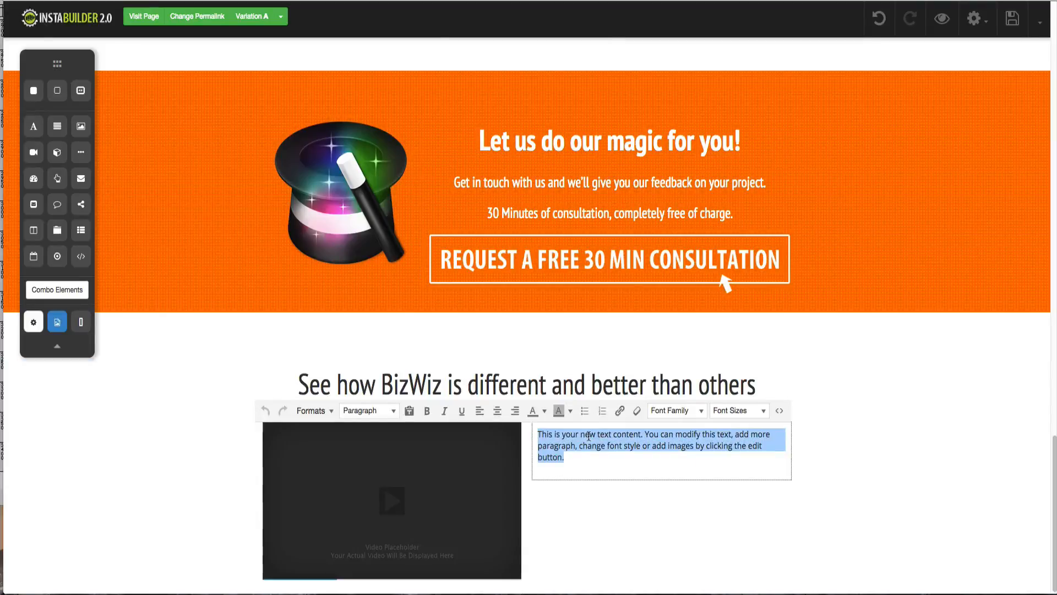
pyautogui.click(390, 414)
pyautogui.scroll(-1, 410, 344)
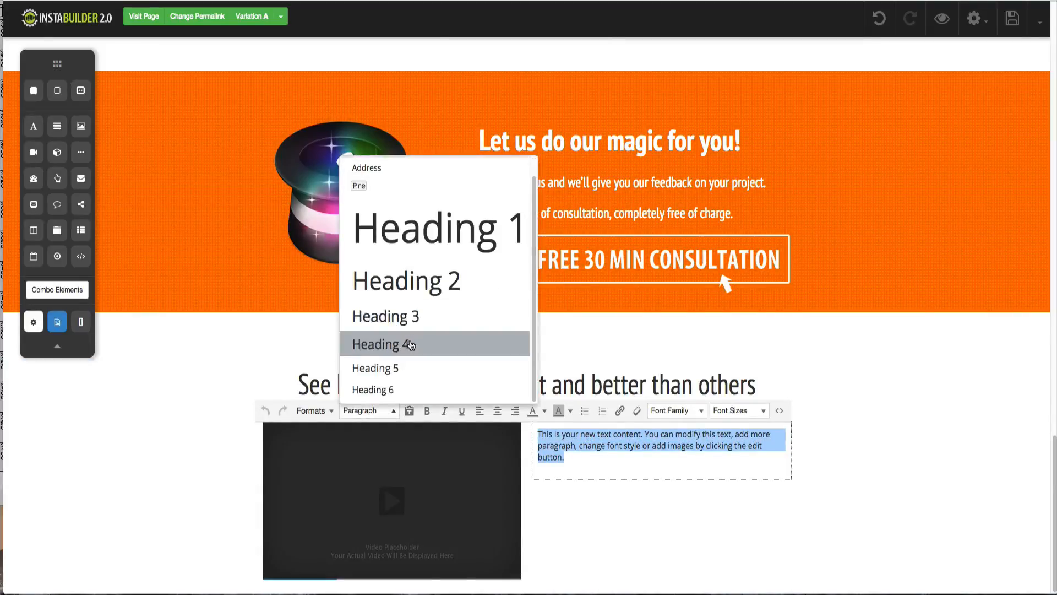
pyautogui.scroll(3, 410, 344)
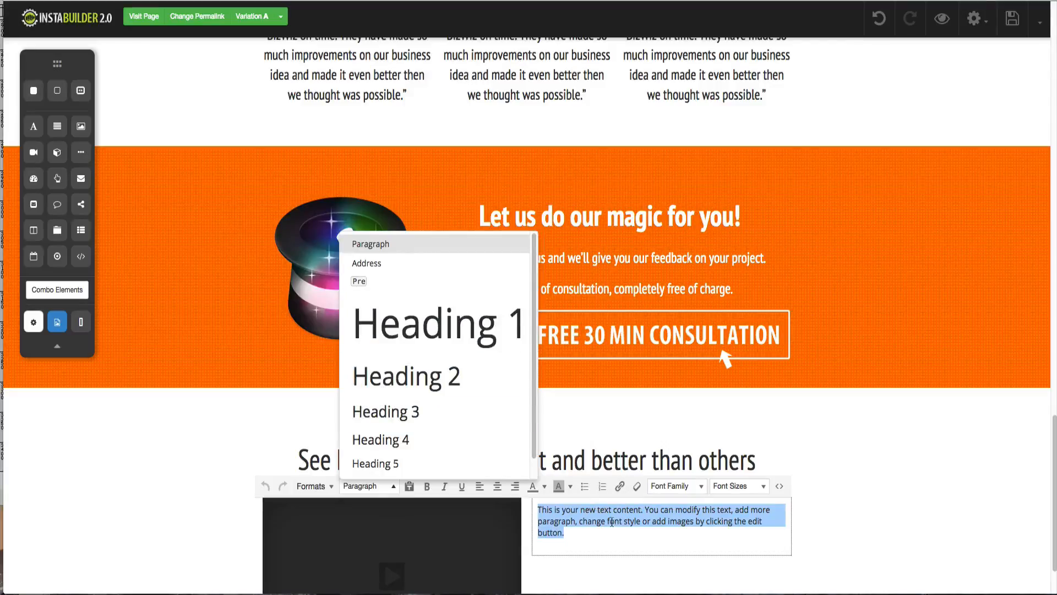
pyautogui.click(612, 521)
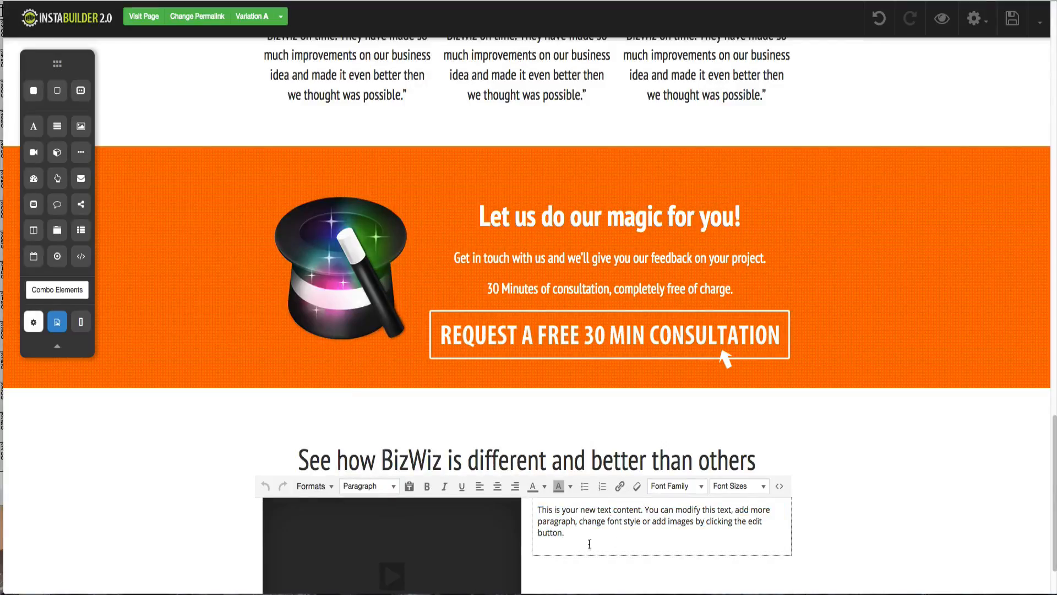
# - Try to apply the Check #2 (green) bullet format to all of the placeholder text beside the video
pyautogui.moveTo(609, 544); pyautogui.dragTo(520, 507)
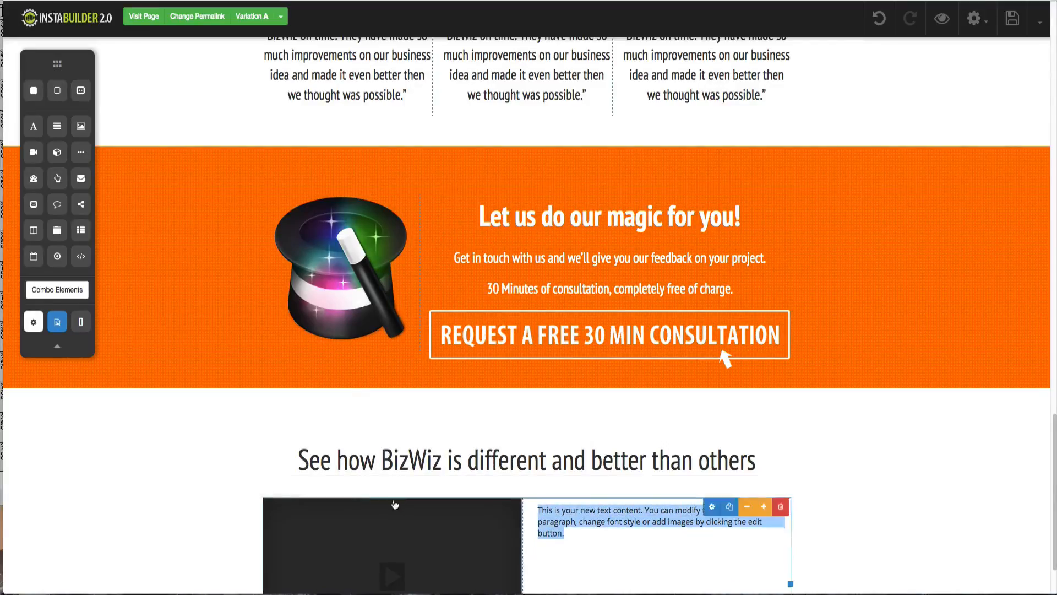
pyautogui.doubleClick(572, 538)
pyautogui.press('super+a')
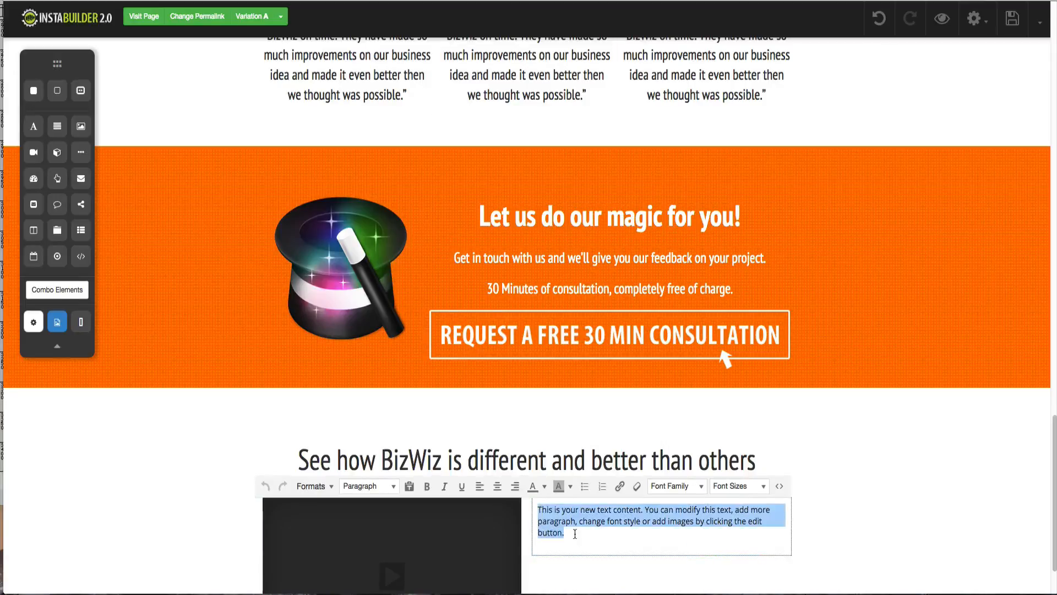
pyautogui.click(331, 487)
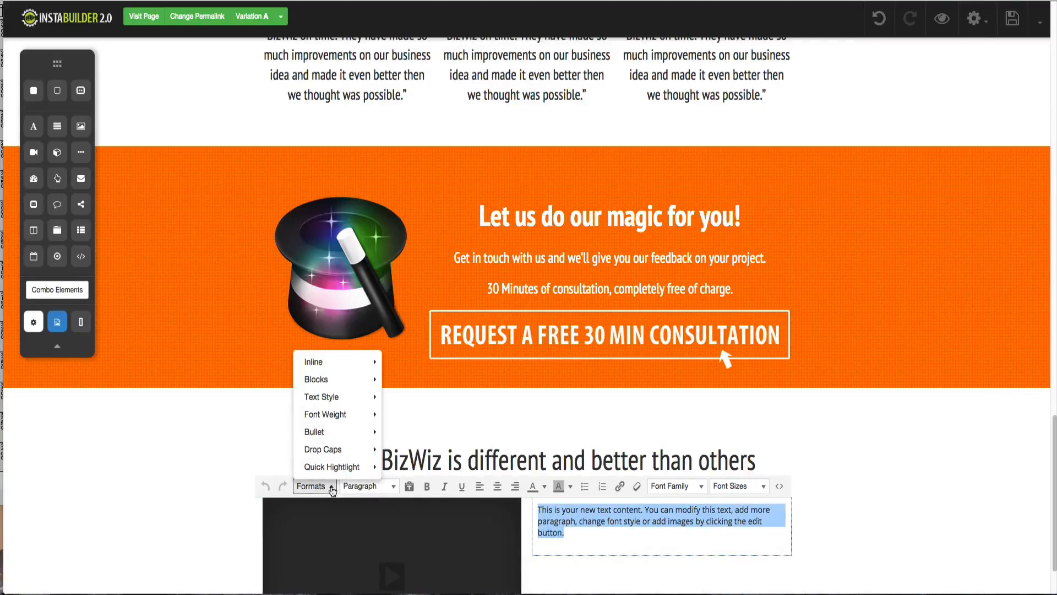
pyautogui.moveTo(339, 433)
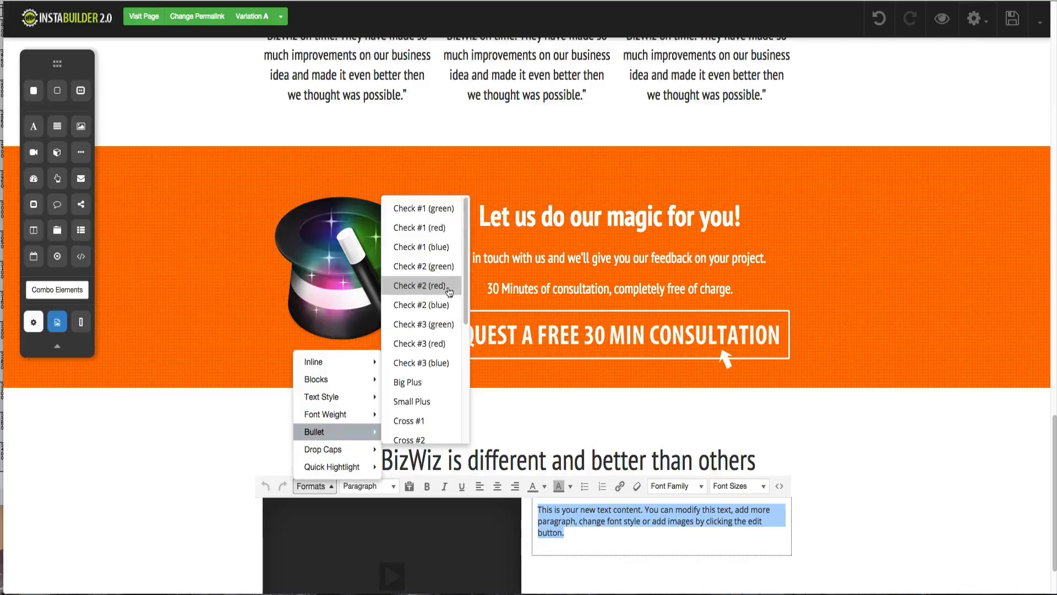
pyautogui.scroll(-10, 450, 248)
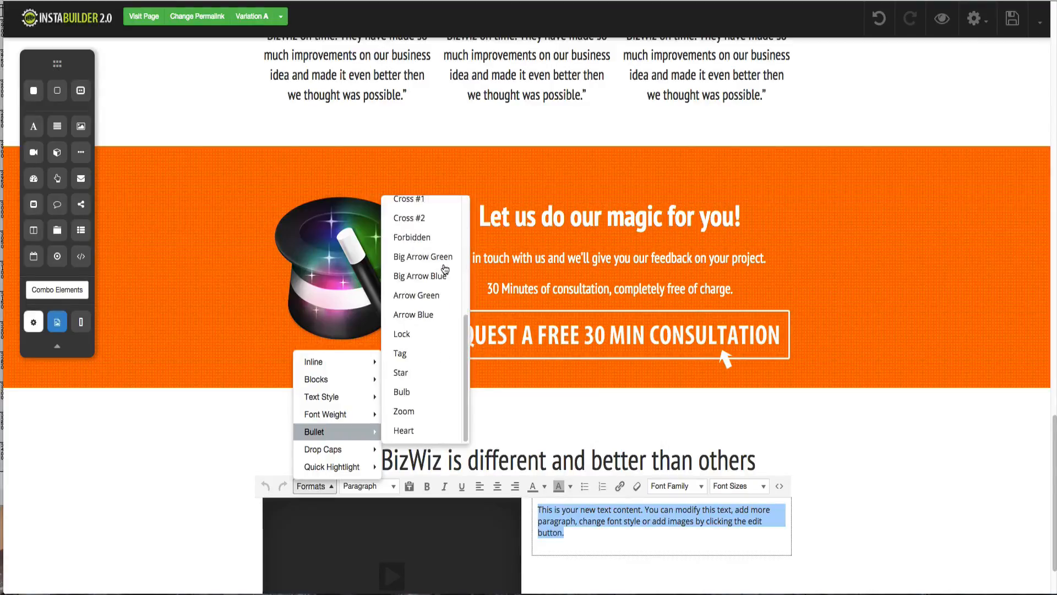
pyautogui.scroll(3, 442, 271)
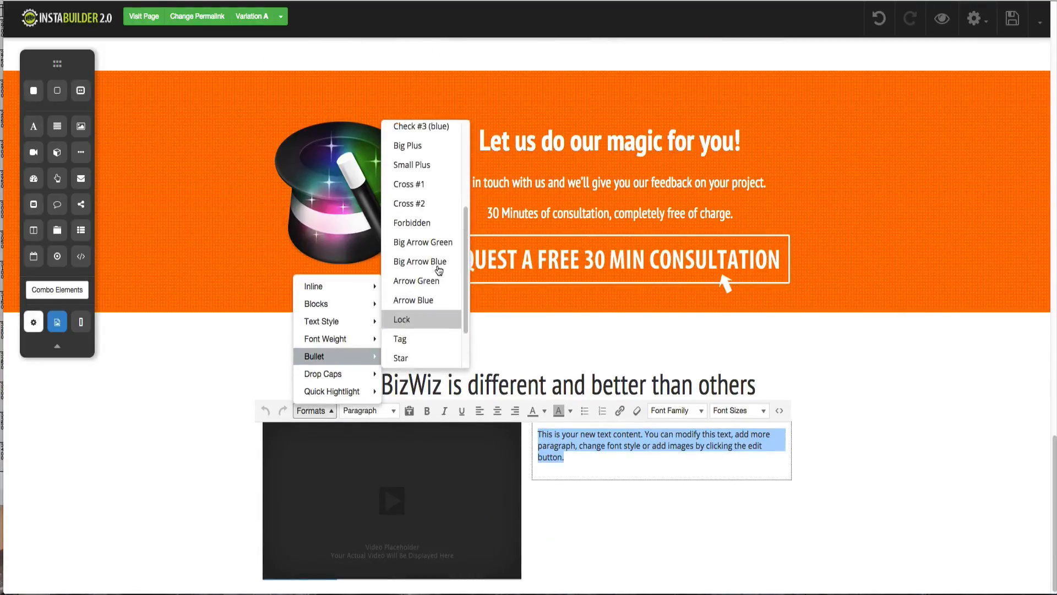
pyautogui.scroll(8, 439, 269)
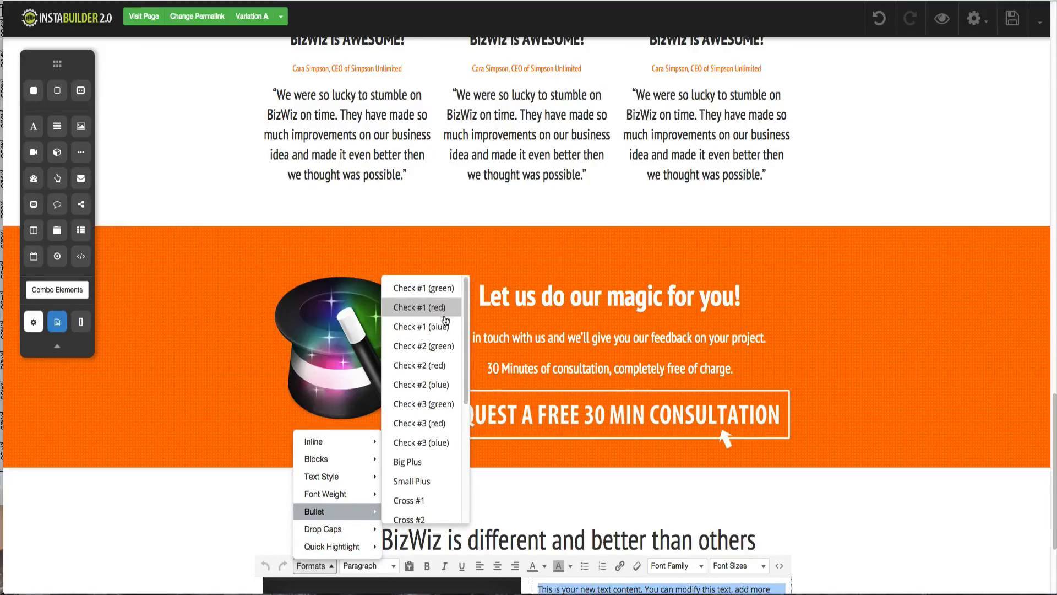
pyautogui.scroll(-3, 445, 321)
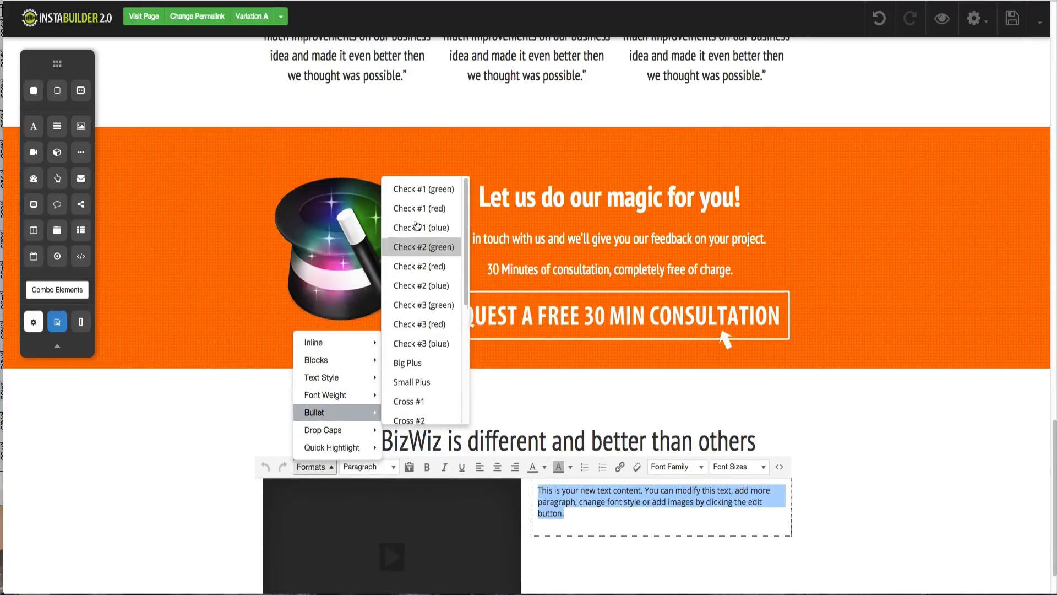
pyautogui.scroll(3, 417, 225)
pyautogui.scroll(-2, 439, 281)
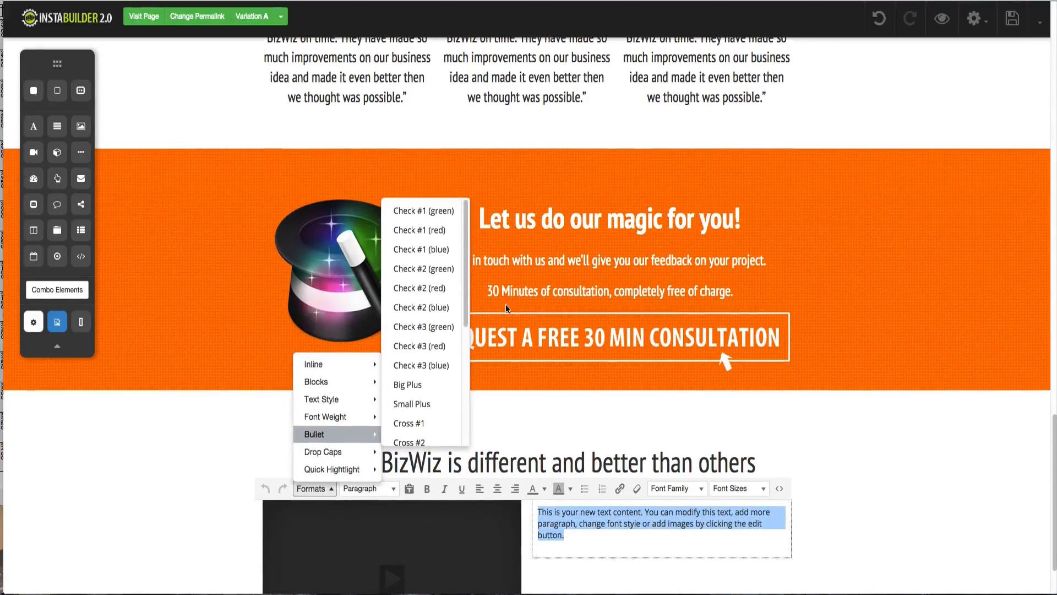
pyautogui.scroll(-1, 506, 304)
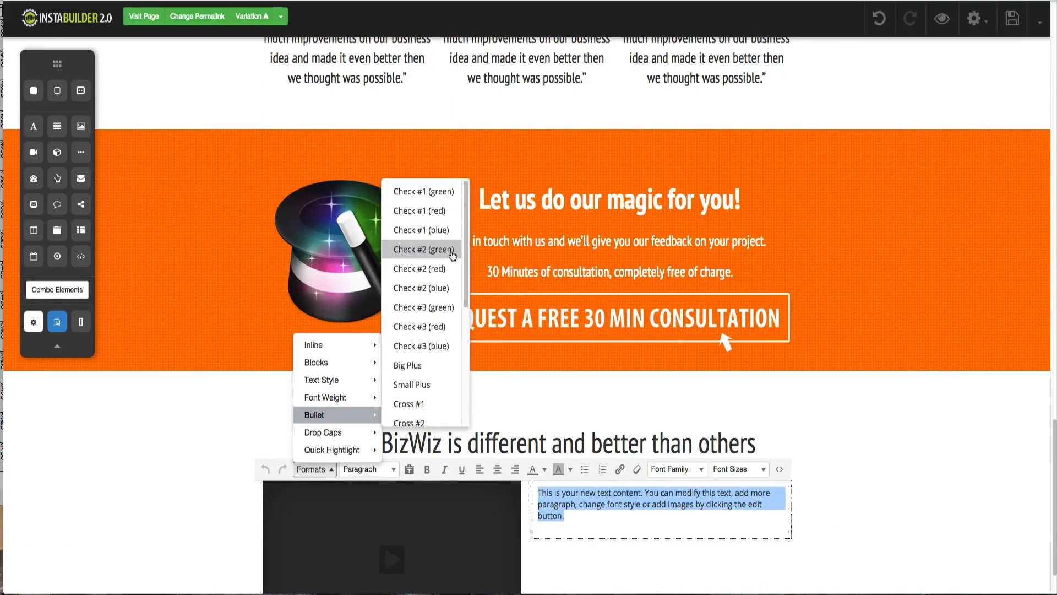
pyautogui.click(423, 250)
pyautogui.click(603, 504)
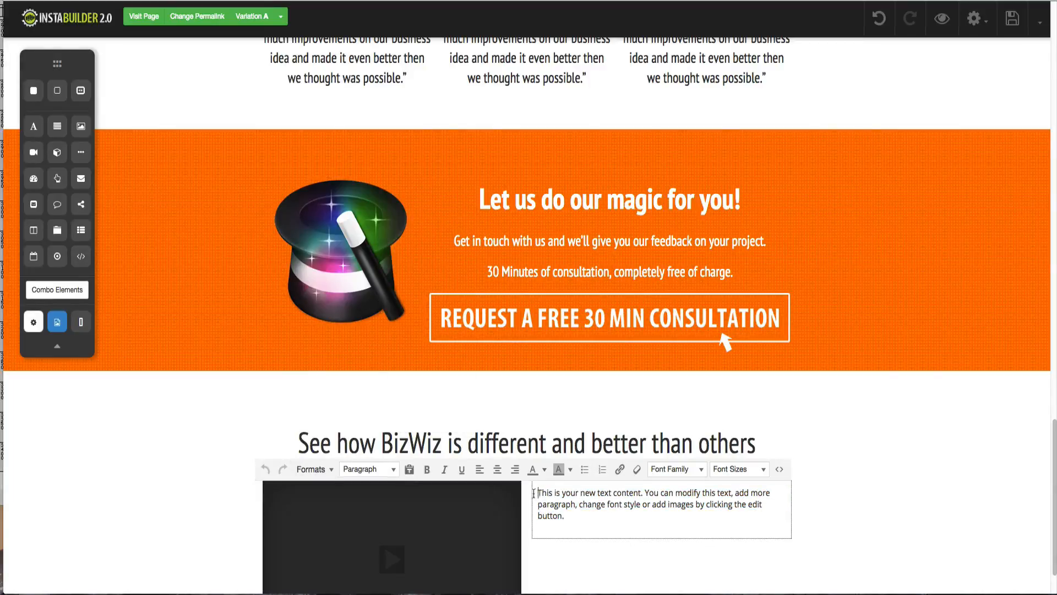
# - Examine the Blocks and Bullet formats offered for the second column's text, and select all of its placeholder text
pyautogui.click(312, 469)
pyautogui.moveTo(350, 366)
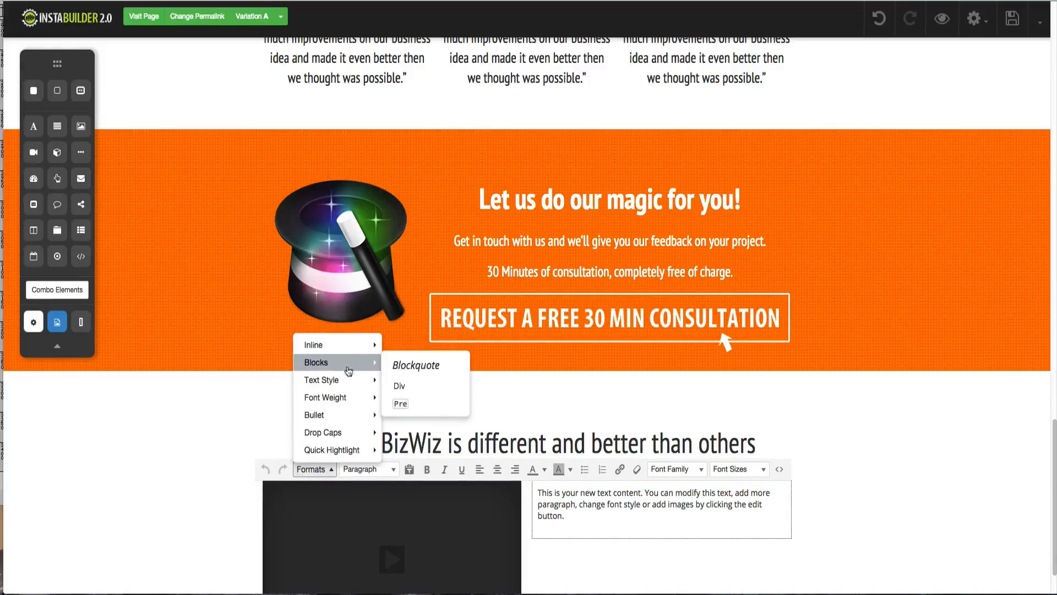
pyautogui.moveTo(361, 418)
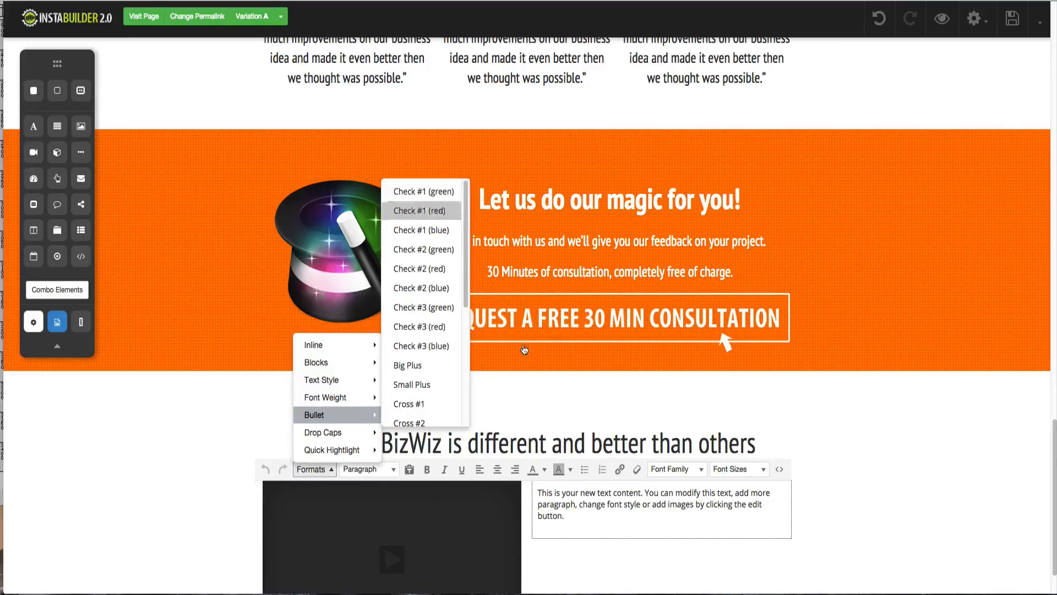
pyautogui.click(643, 561)
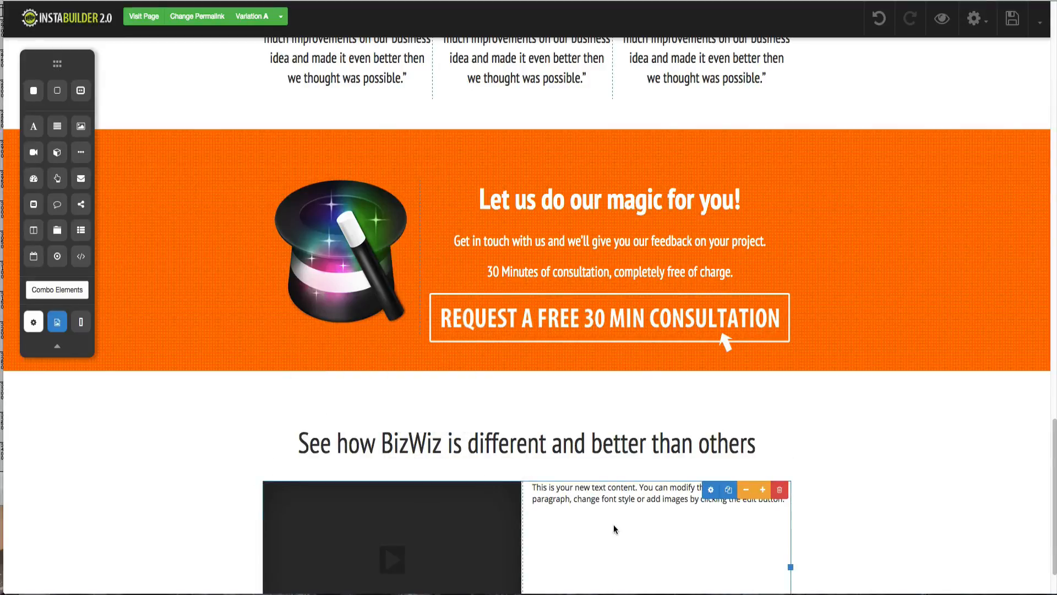
pyautogui.scroll(-2, 613, 524)
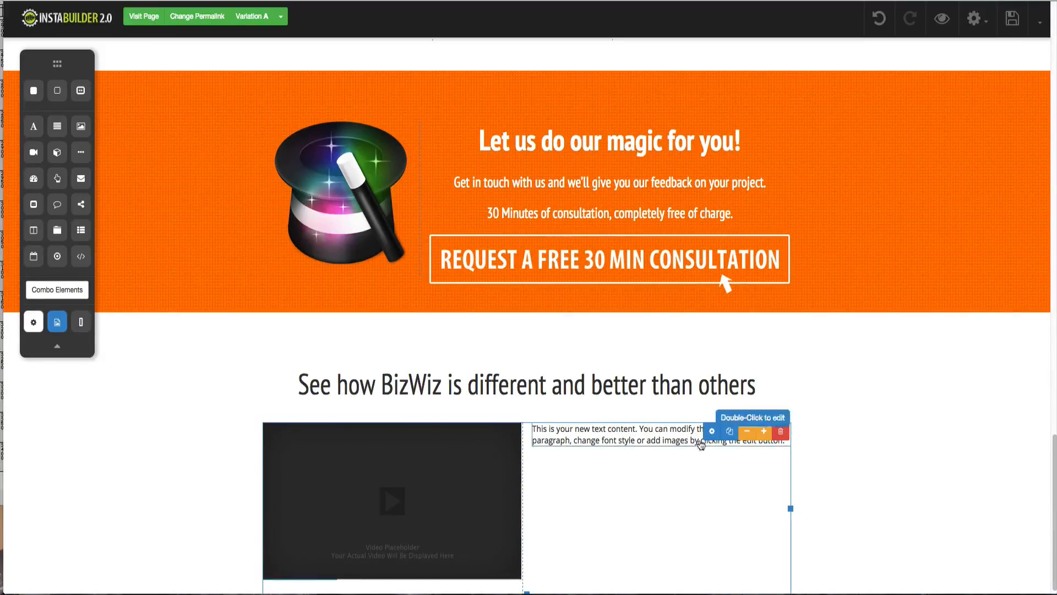
pyautogui.doubleClick(682, 437)
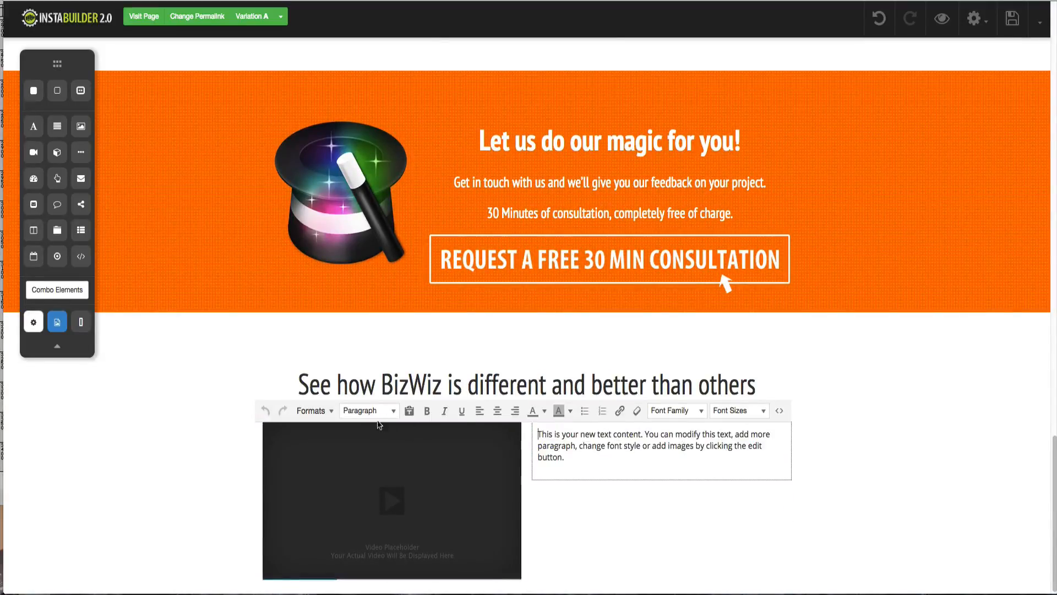
pyautogui.click(311, 410)
pyautogui.moveTo(369, 505)
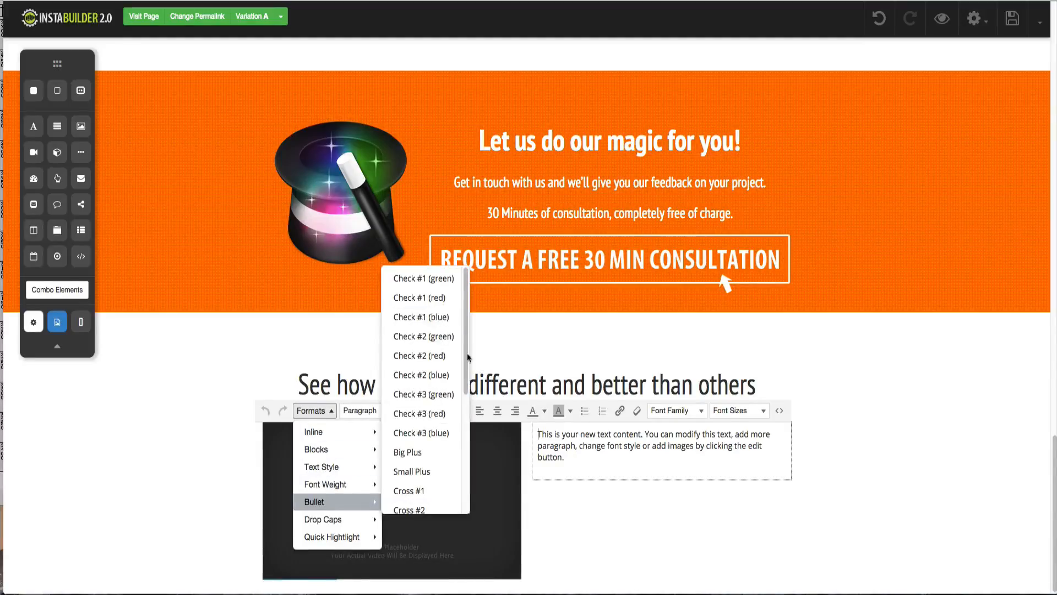
pyautogui.click(587, 443)
pyautogui.hotkey('ctrl', 'a')
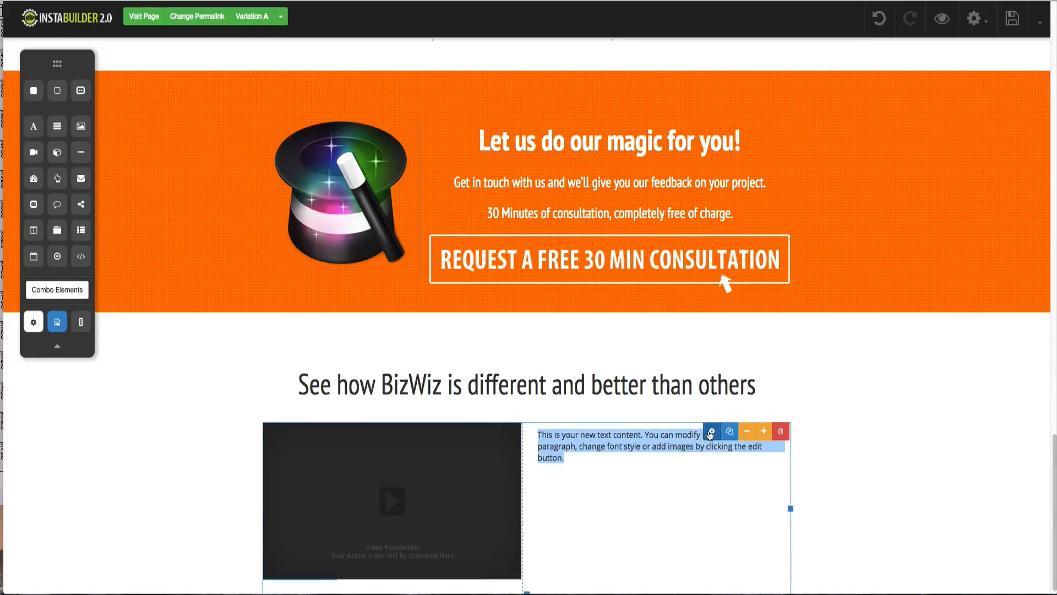
# - Open the two-column layout's settings, and examine the Font Weight and Bullet formats for the selected placeholder text before leaving text editing
pyautogui.click(711, 431)
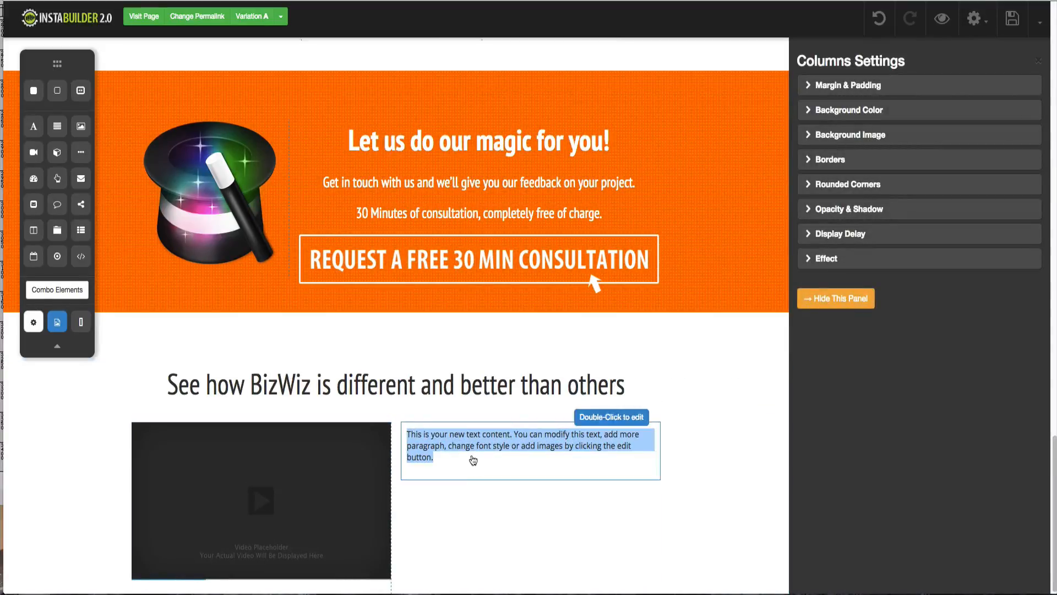
pyautogui.doubleClick(523, 472)
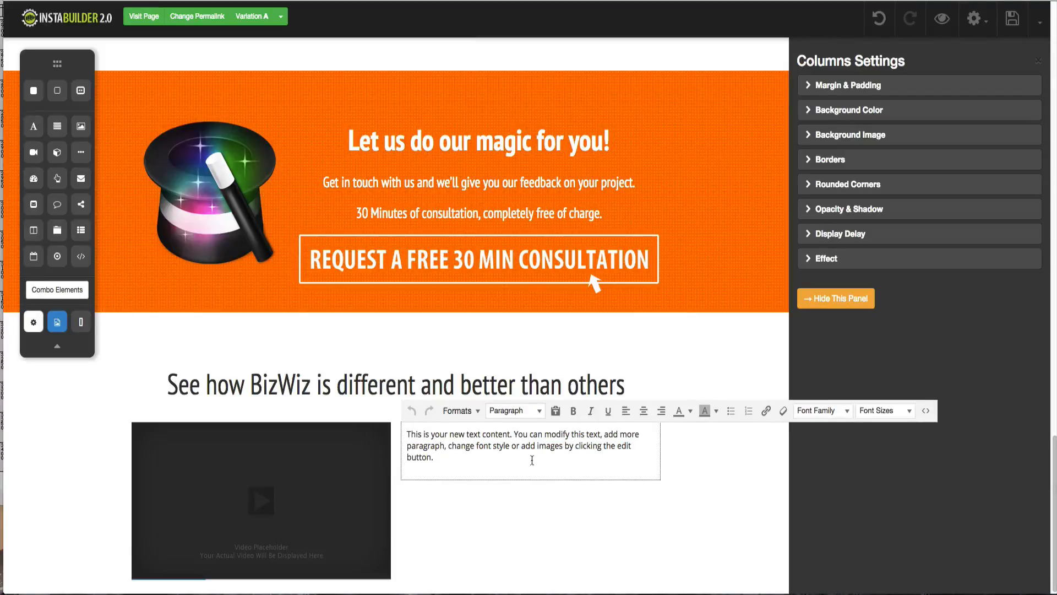
pyautogui.hotkey('ctrl', 'a')
pyautogui.click(449, 412)
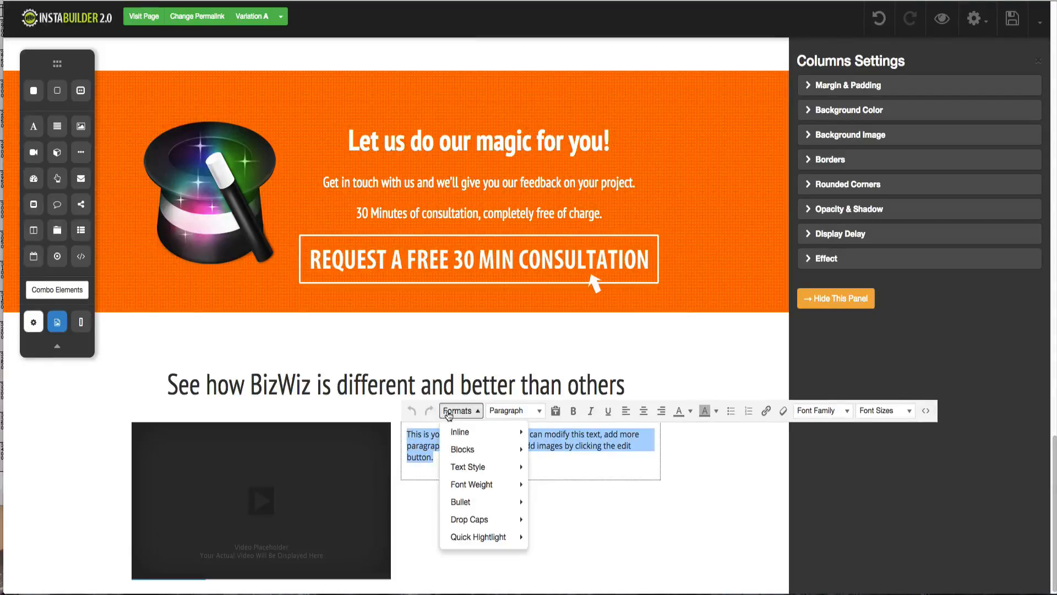
pyautogui.moveTo(477, 469)
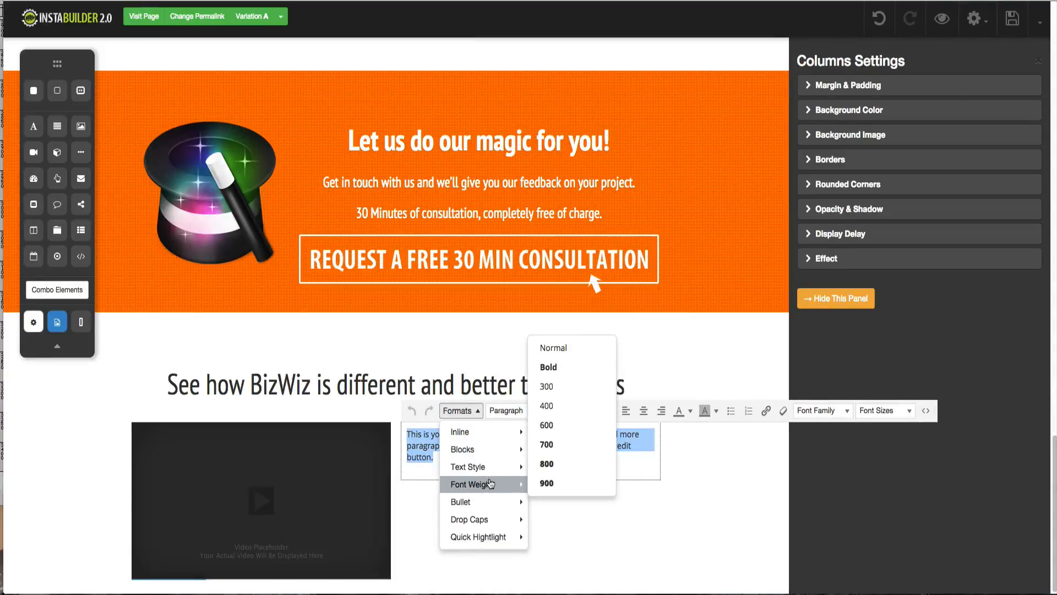
pyautogui.moveTo(491, 502)
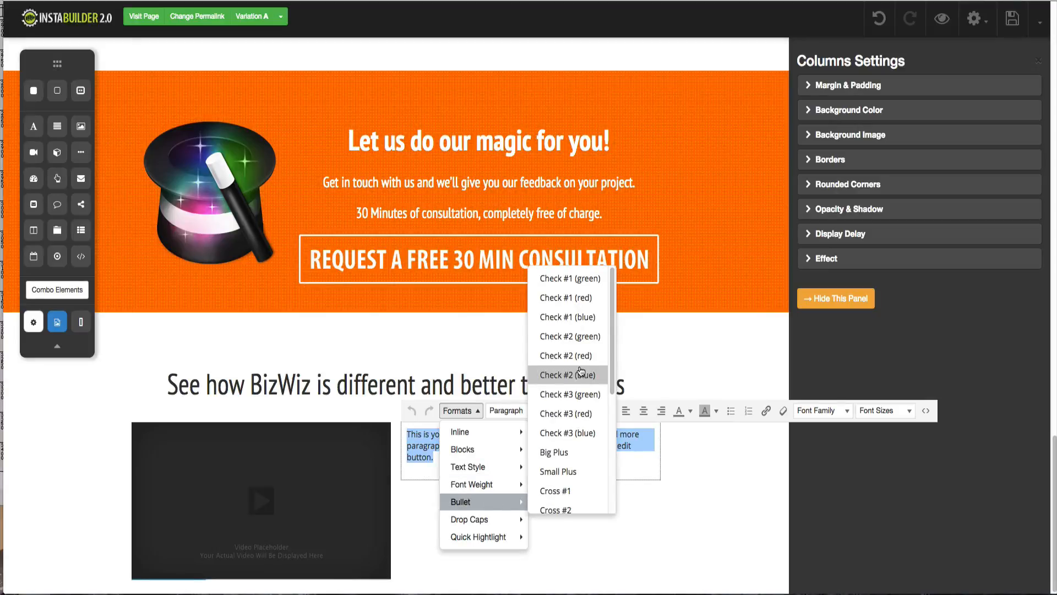
pyautogui.click(628, 466)
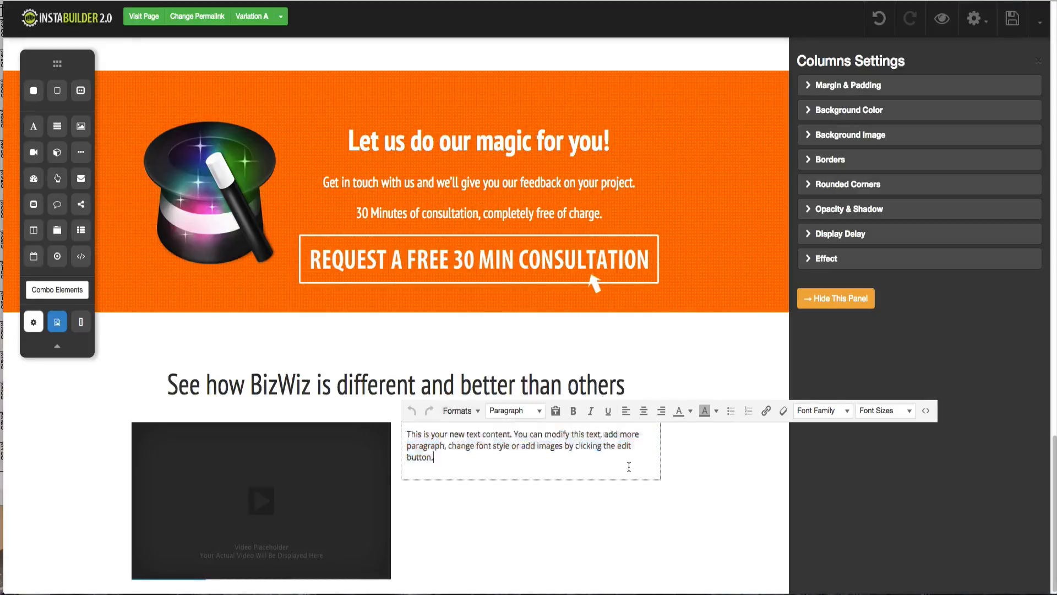
pyautogui.click(782, 472)
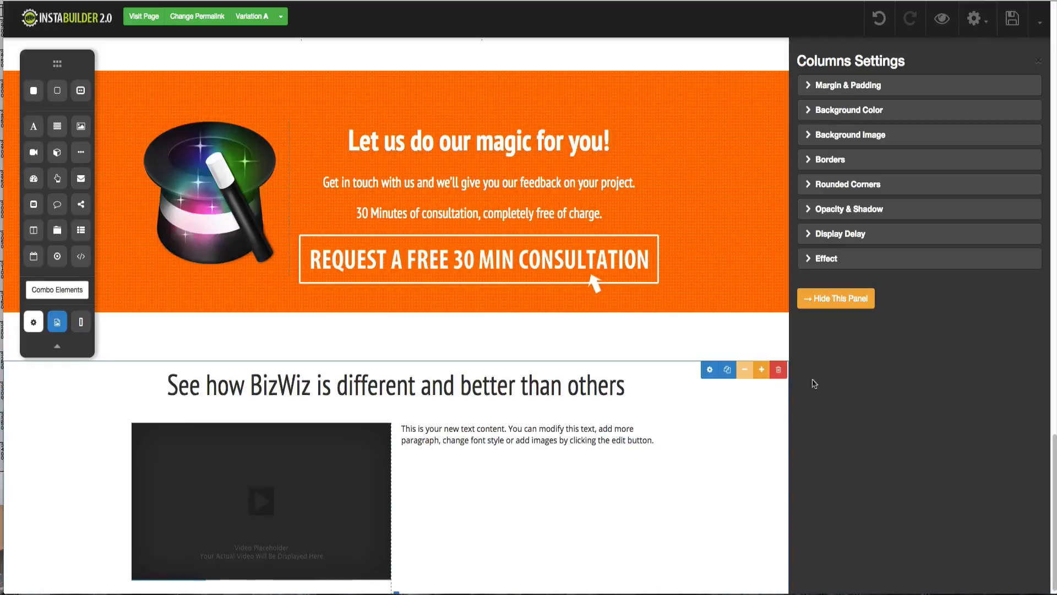
# - Examine the effect settings of the text element beside the video, closing the settings when finished
pyautogui.click(818, 300)
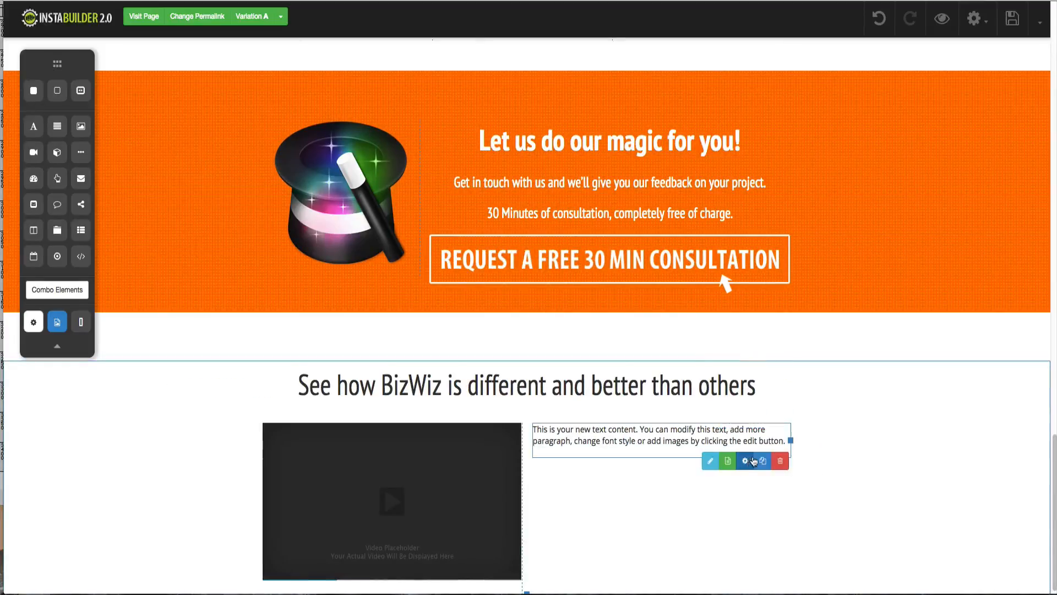
pyautogui.click(749, 461)
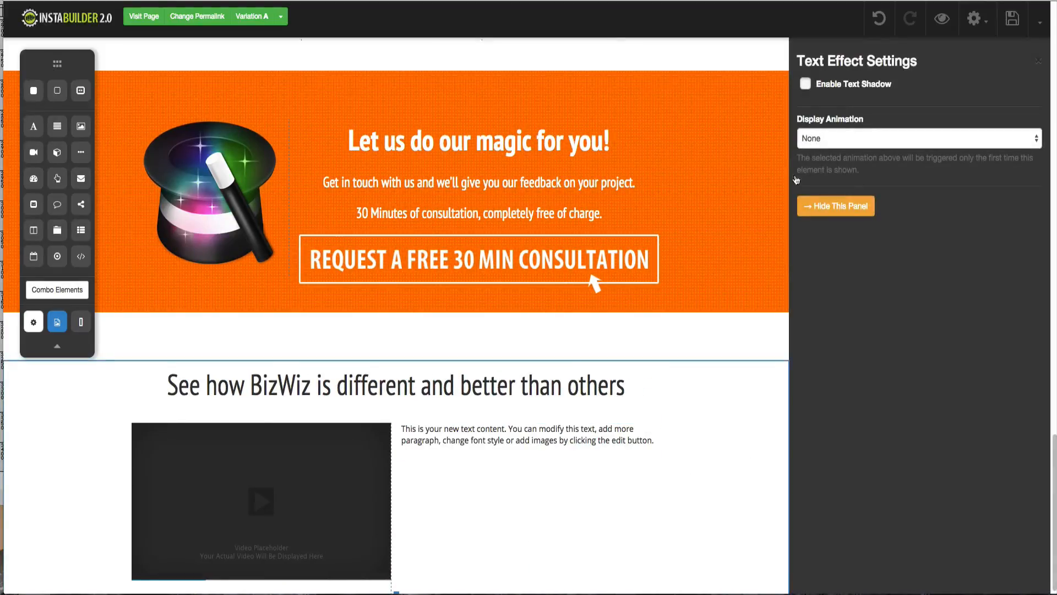
pyautogui.click(859, 206)
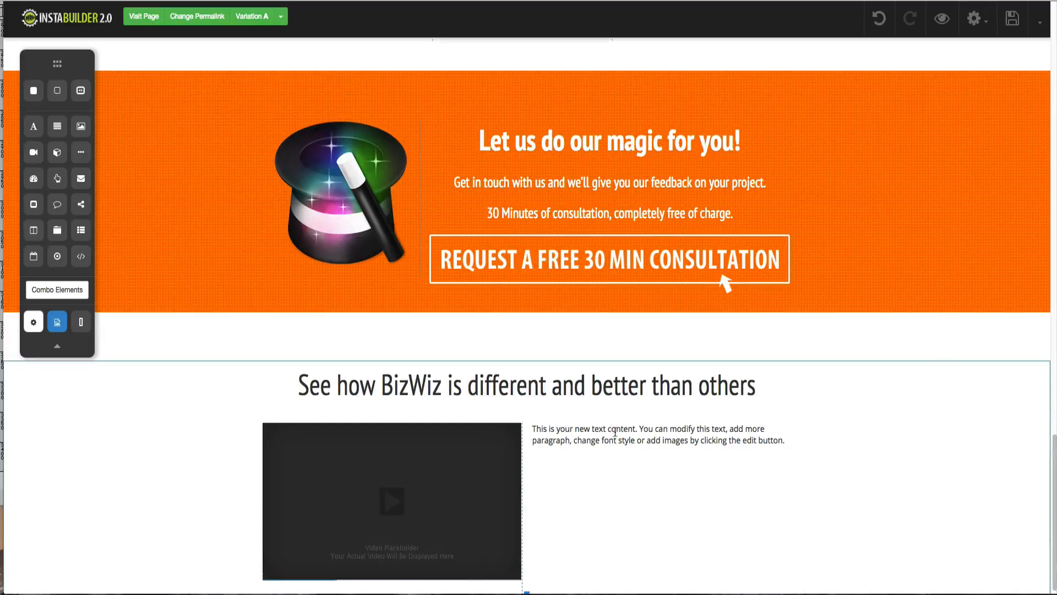
# - Try the Drop Cap Green format on all of the placeholder text beside the video
pyautogui.moveTo(616, 433)
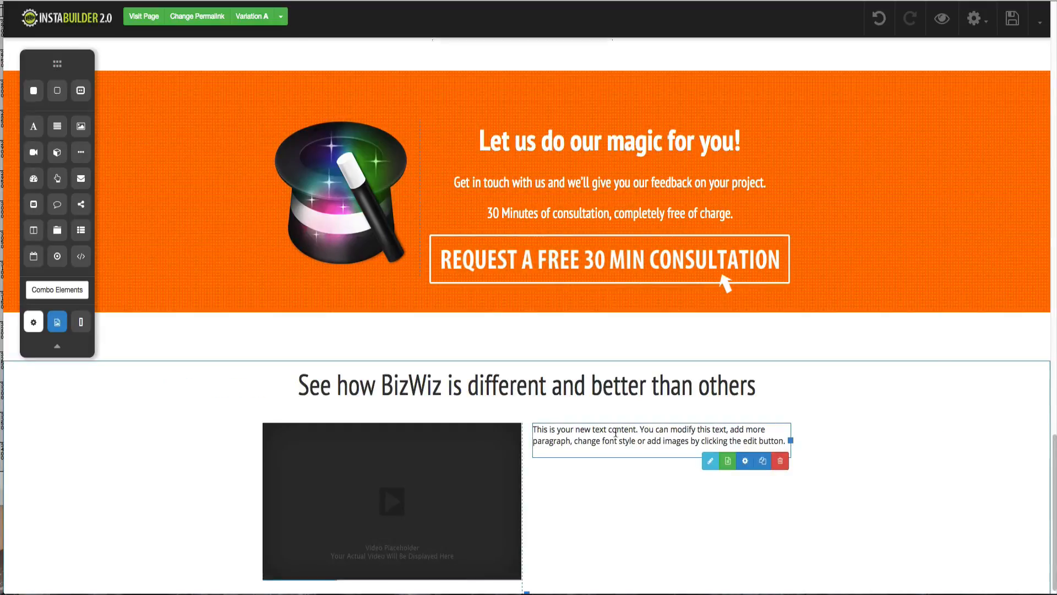
pyautogui.doubleClick(677, 444)
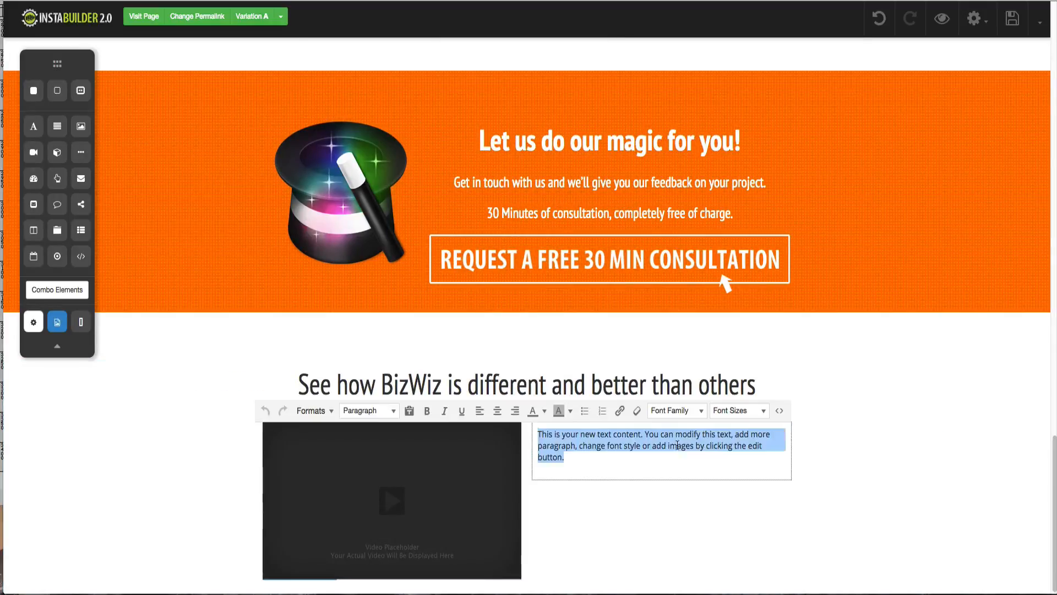
pyautogui.click(315, 411)
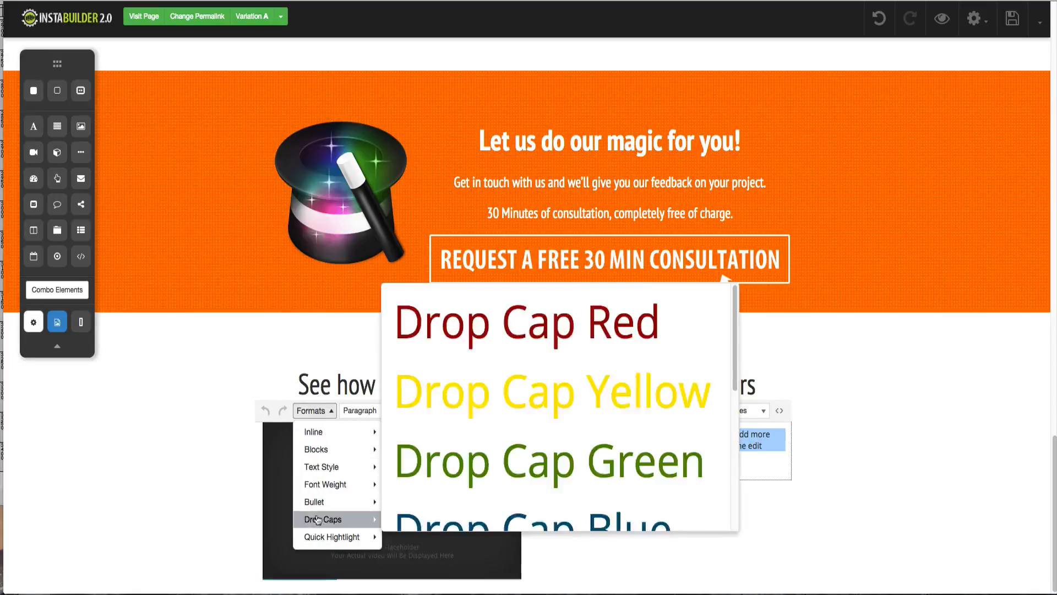
pyautogui.moveTo(332, 499)
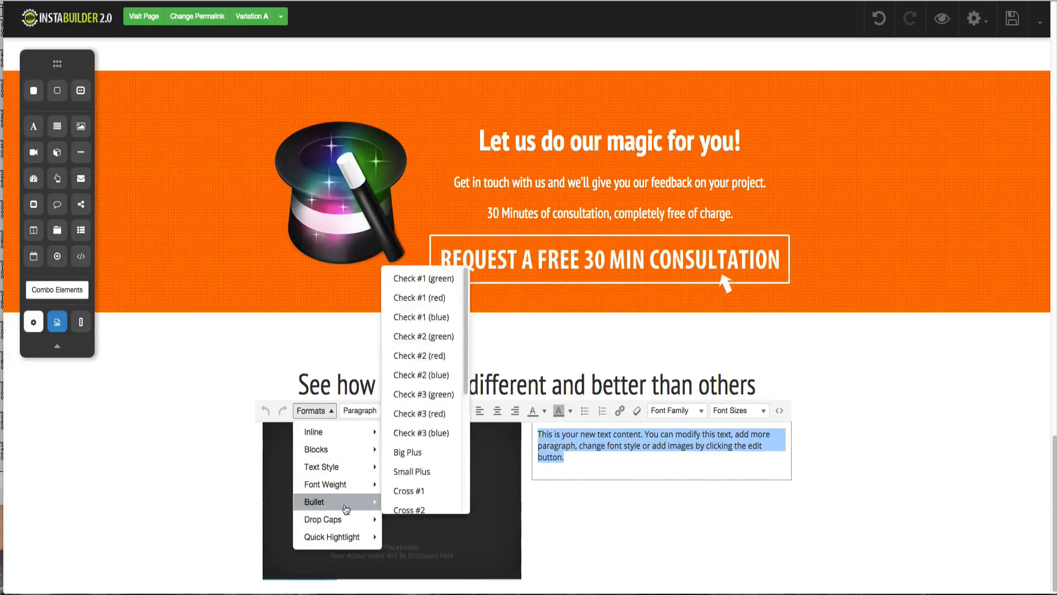
pyautogui.moveTo(353, 538)
pyautogui.moveTo(353, 520)
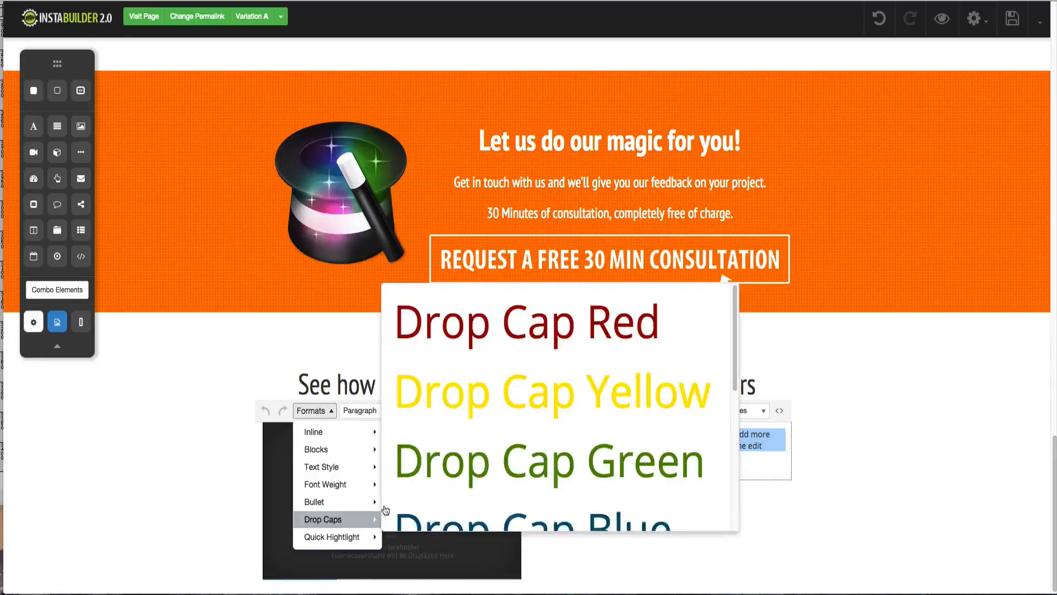
pyautogui.click(437, 482)
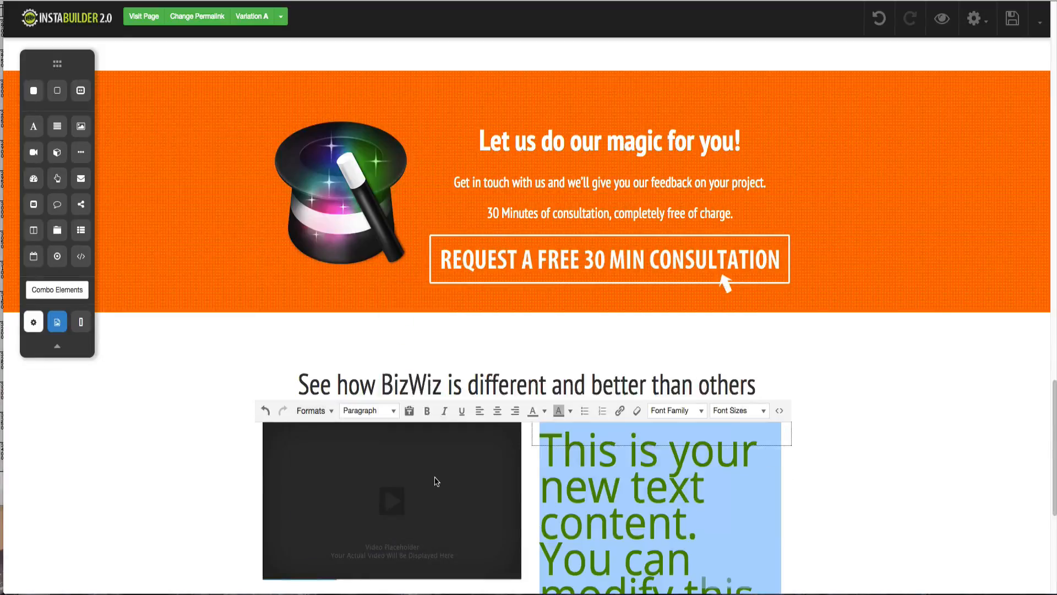
# - Examine the Blocks and Bullet formats, undo the Drop Cap Green format on the placeholder text, and leave text editing
pyautogui.click(311, 410)
pyautogui.moveTo(332, 452)
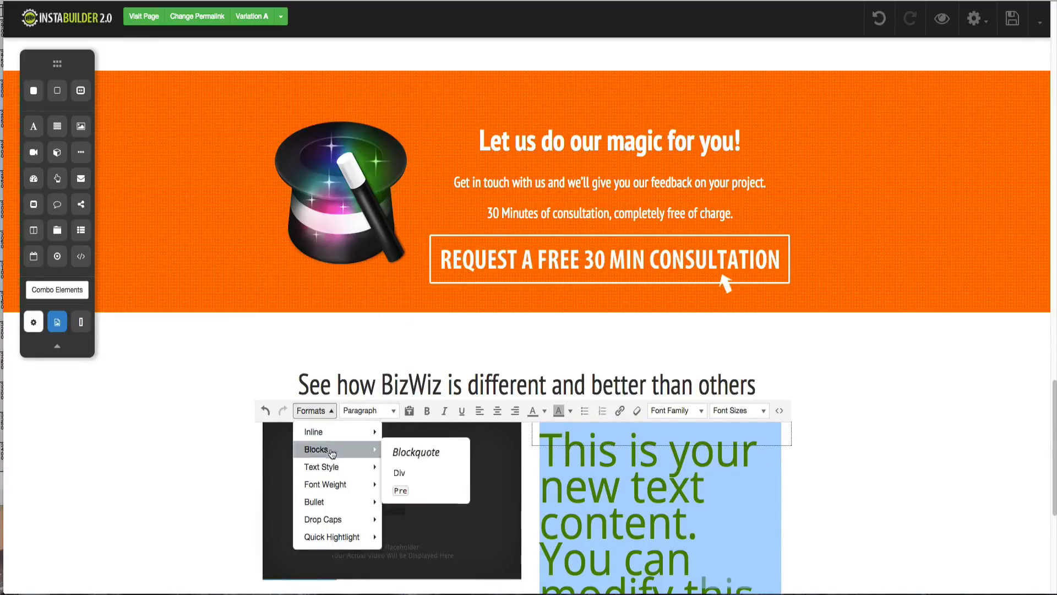
pyautogui.moveTo(338, 487)
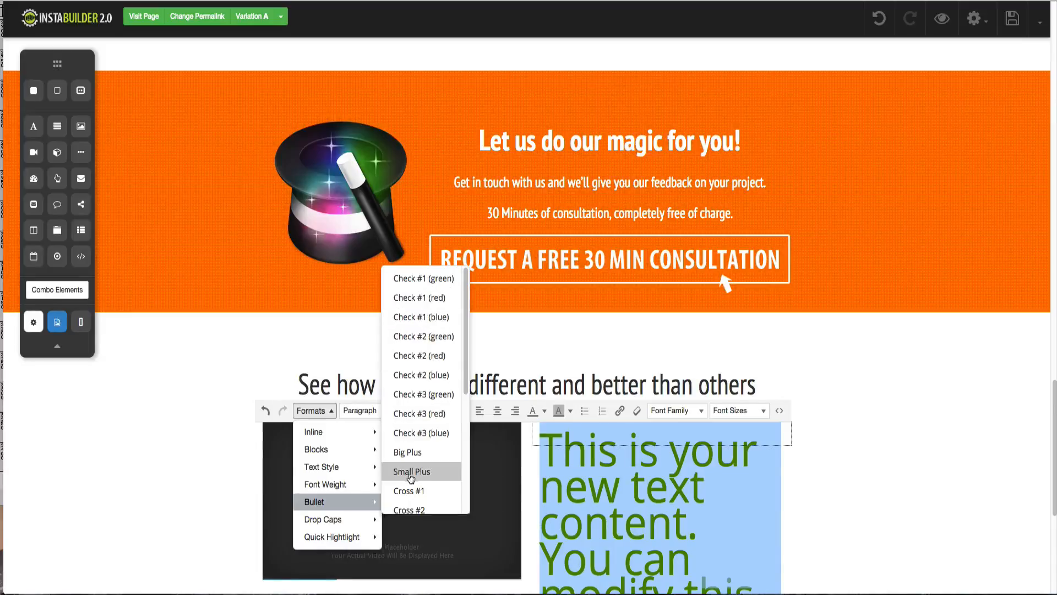
pyautogui.scroll(-4, 414, 473)
pyautogui.scroll(-5, 420, 485)
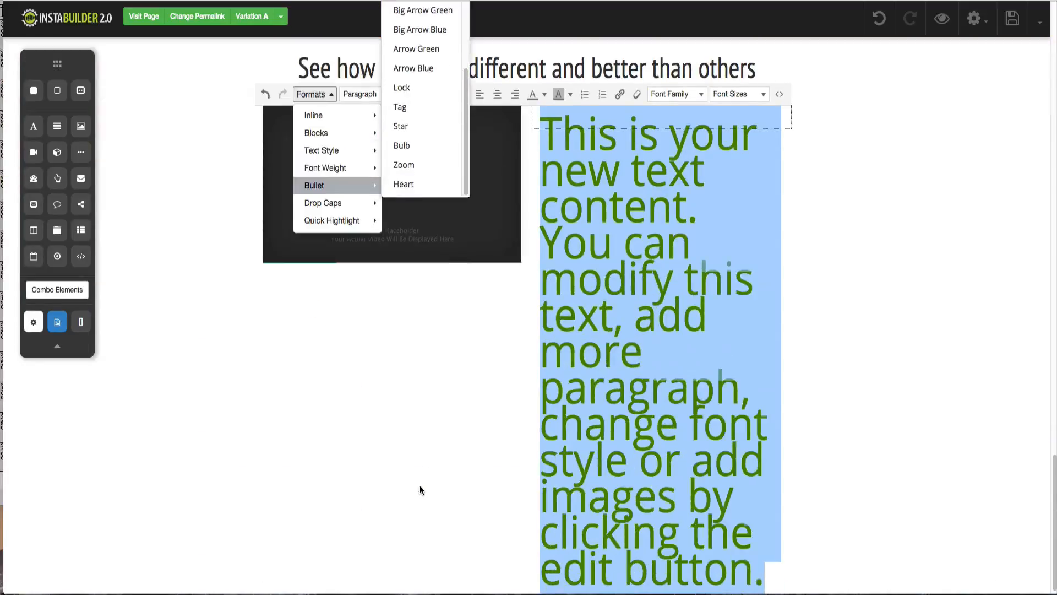
pyautogui.scroll(5, 419, 484)
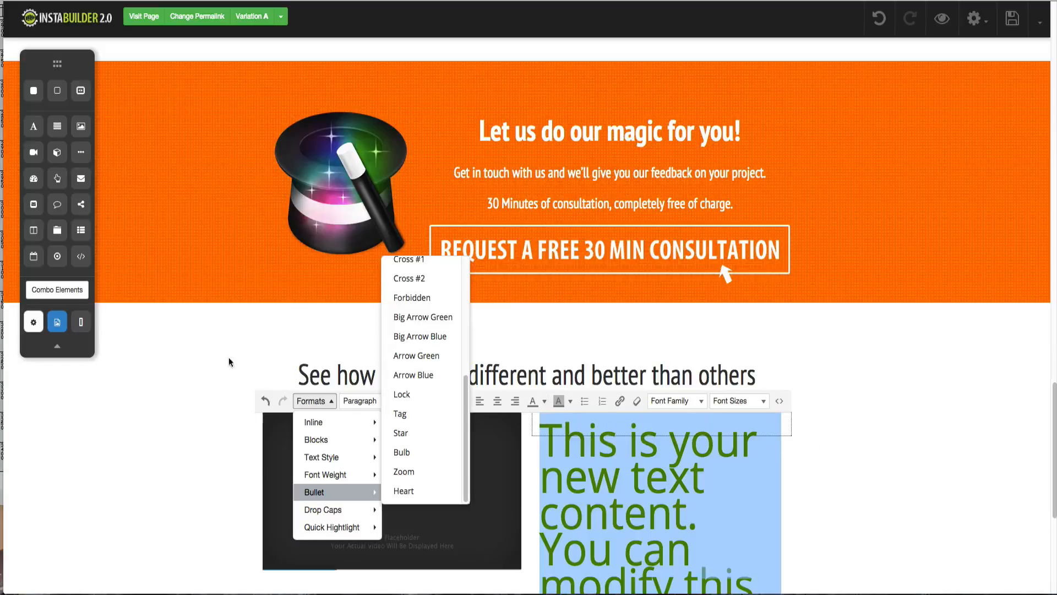
pyautogui.click(263, 400)
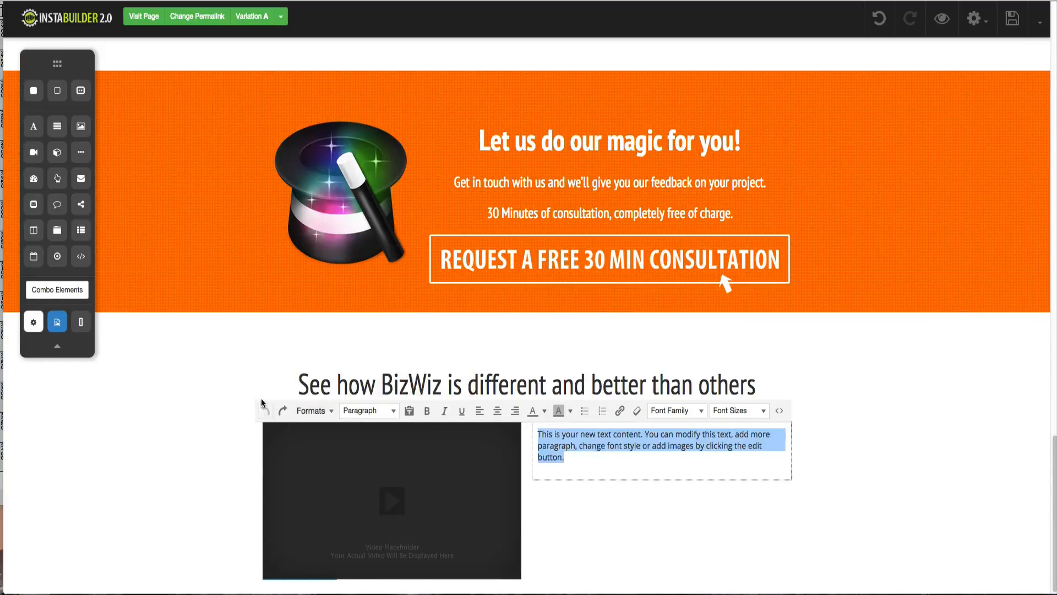
pyautogui.click(230, 419)
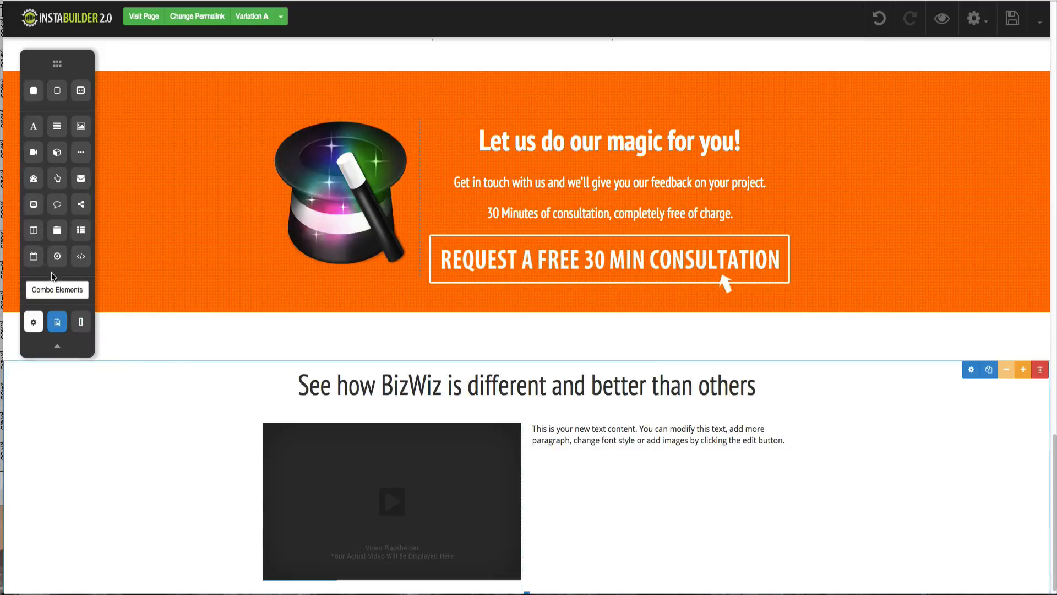
# - Check the available combo elements, and insert a nested two-column layout below the placeholder text beside the video
pyautogui.click(52, 290)
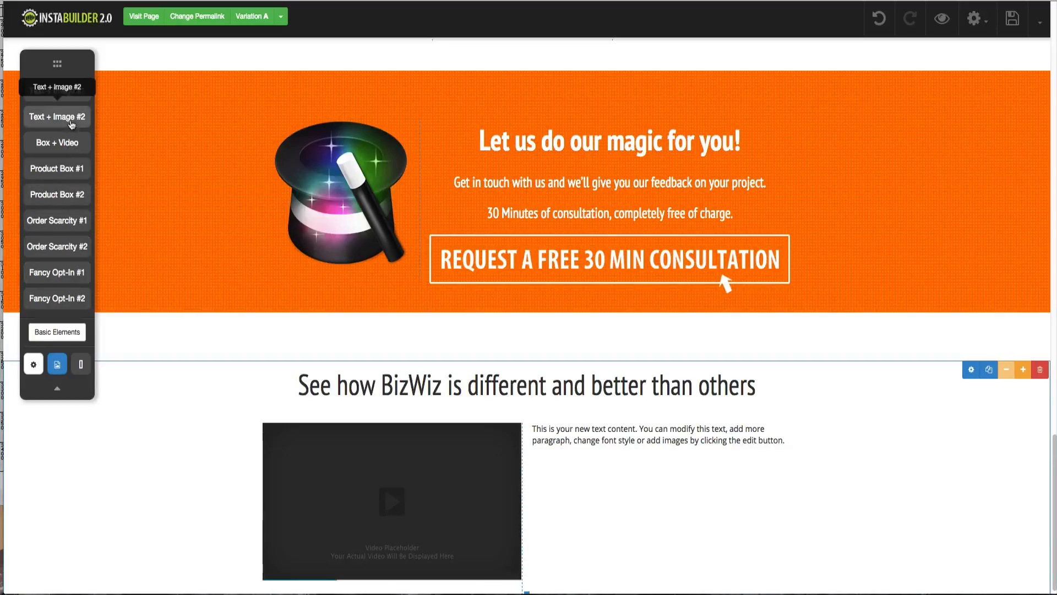
pyautogui.click(61, 336)
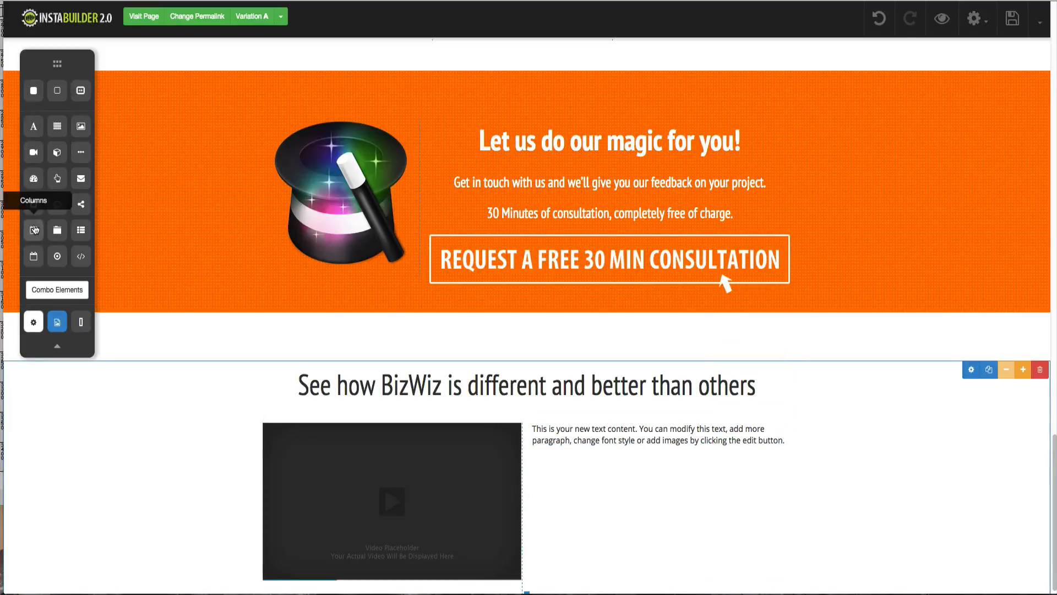
pyautogui.moveTo(34, 229); pyautogui.dragTo(587, 469)
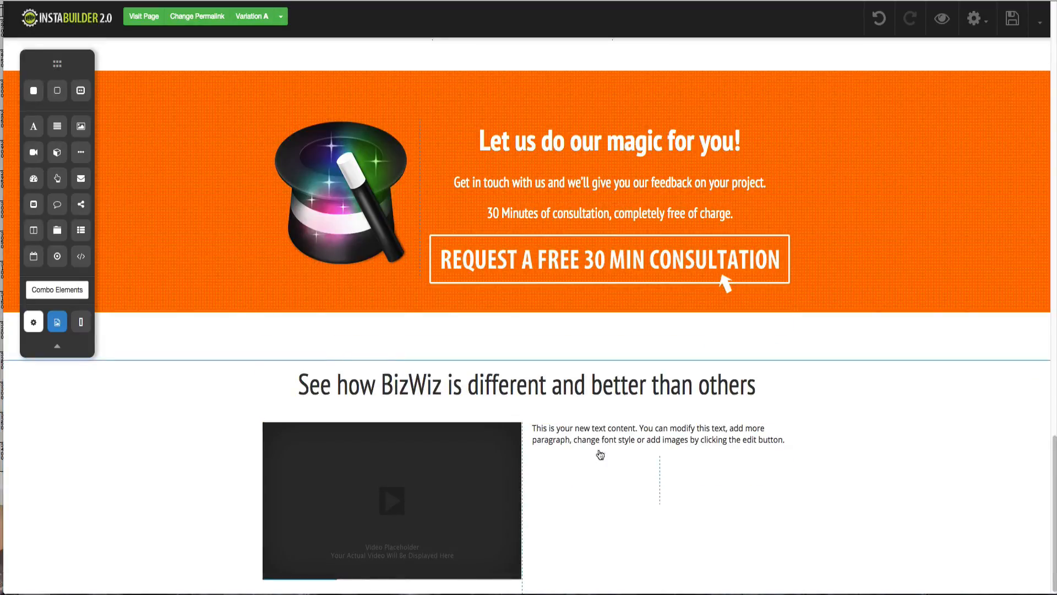
# - Add an image element to the first nested column and shrink that column to a narrow strip
pyautogui.moveTo(81, 135); pyautogui.dragTo(598, 474)
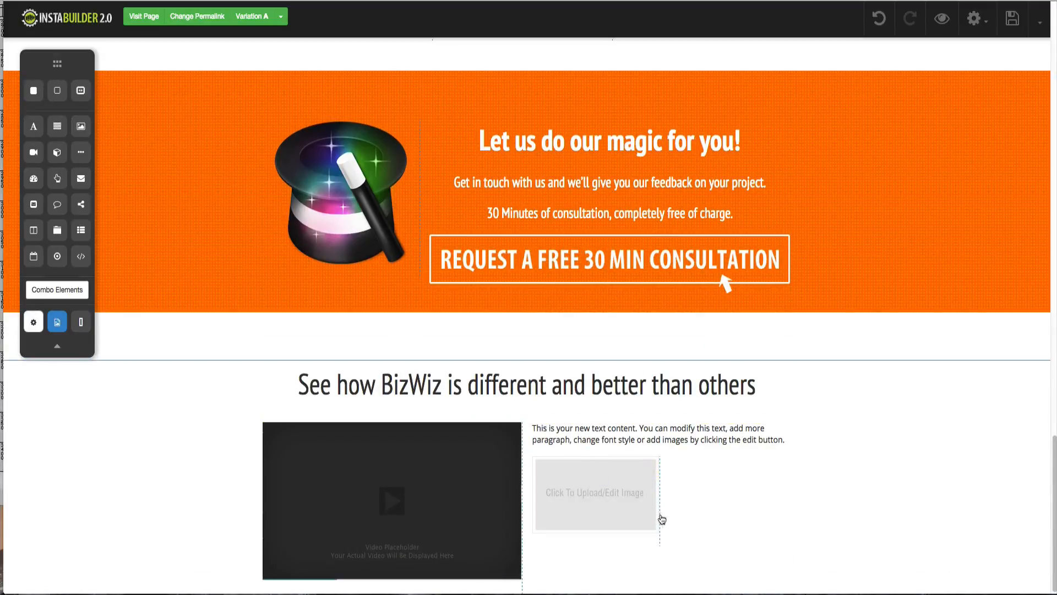
pyautogui.moveTo(663, 516); pyautogui.dragTo(582, 504)
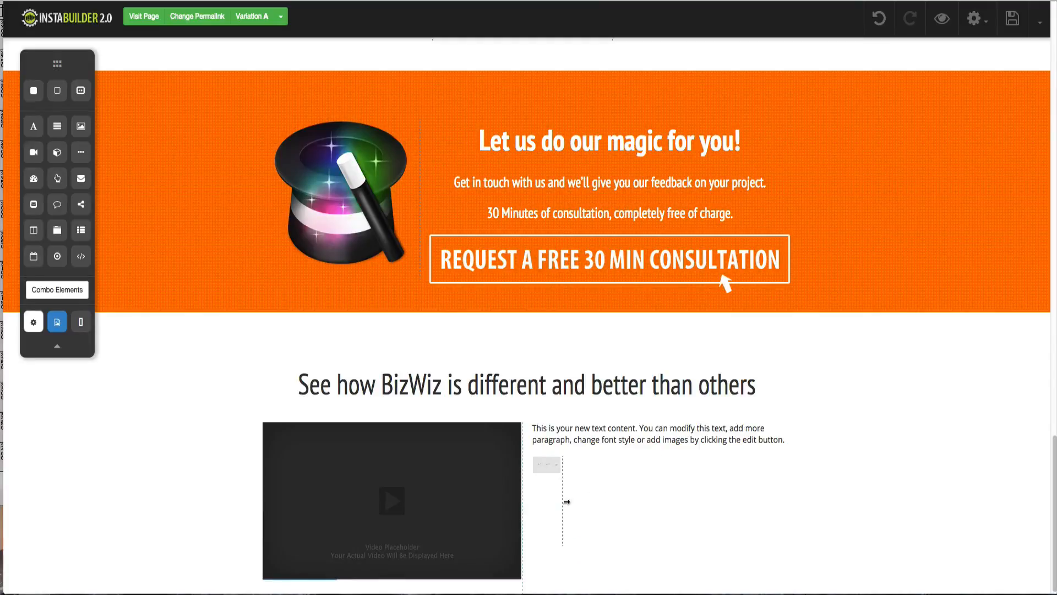
pyautogui.click(558, 501)
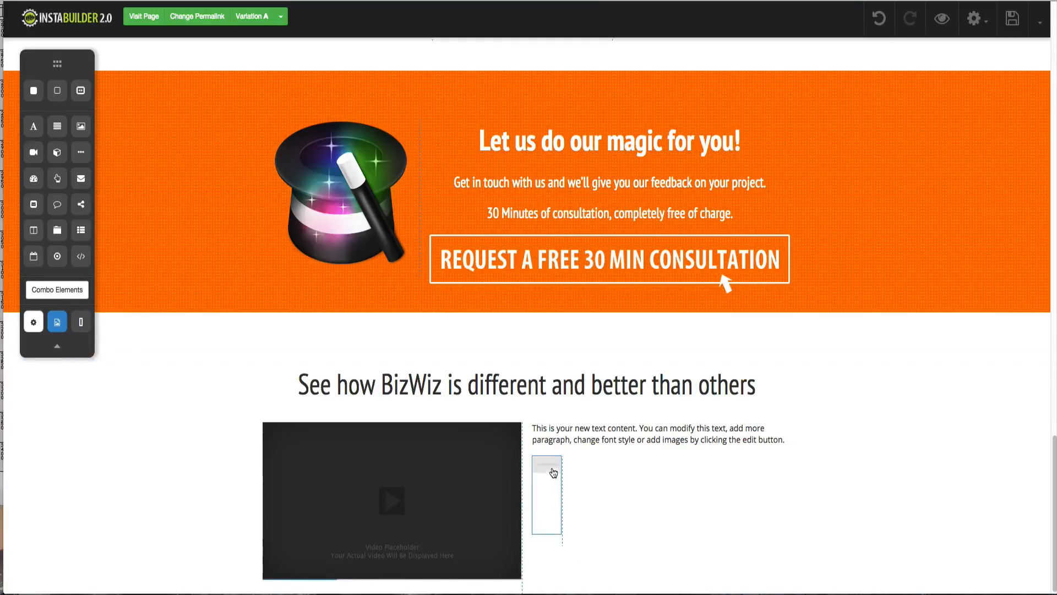
# - Set the narrow column's image to the orange "checkmark" picture from the media library
pyautogui.click(461, 548)
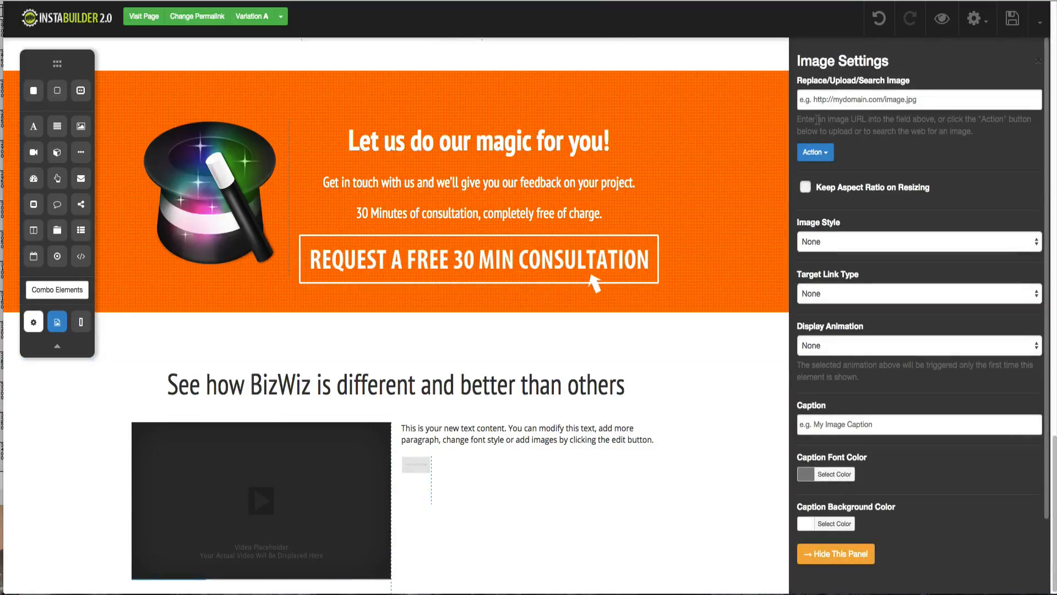
pyautogui.click(824, 150)
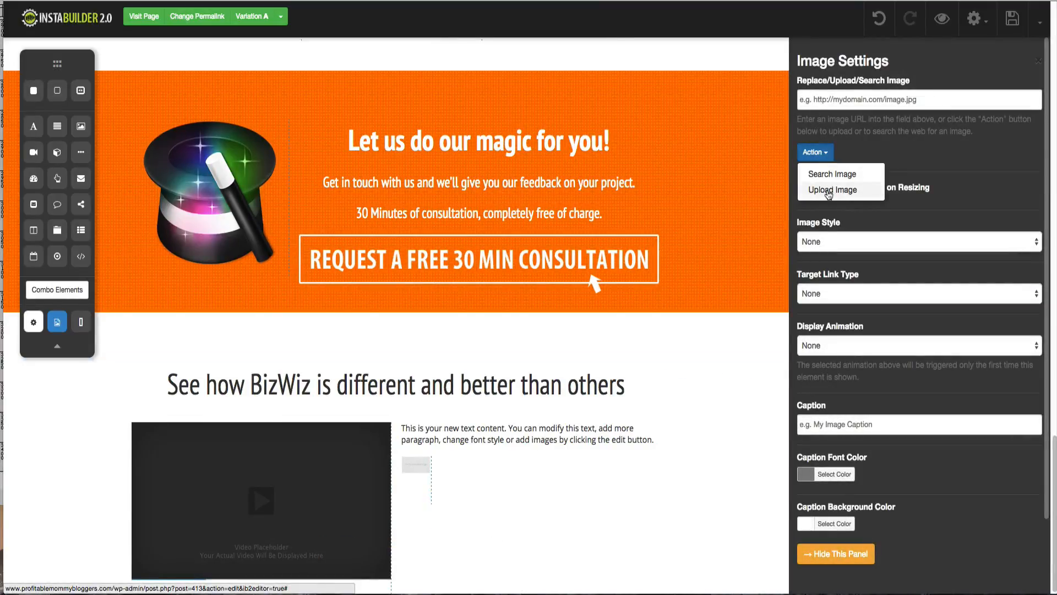
pyautogui.click(829, 190)
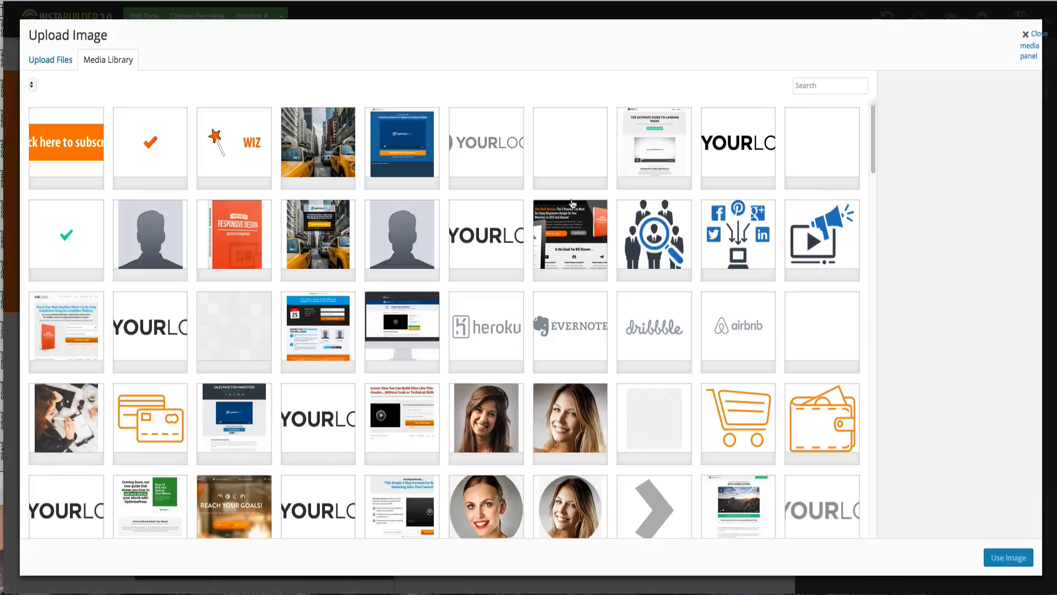
pyautogui.click(165, 144)
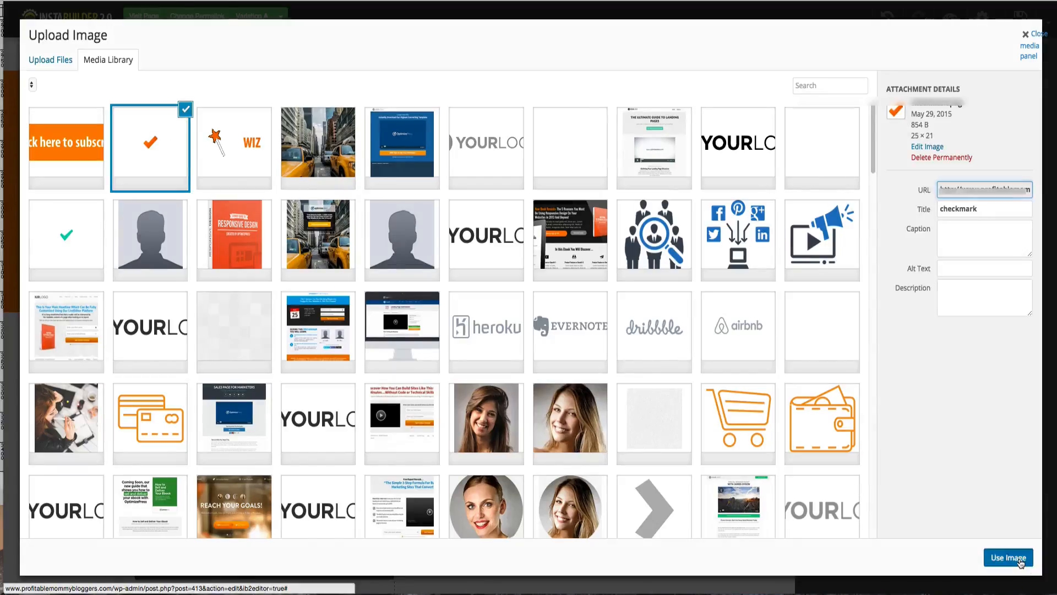
pyautogui.click(1014, 557)
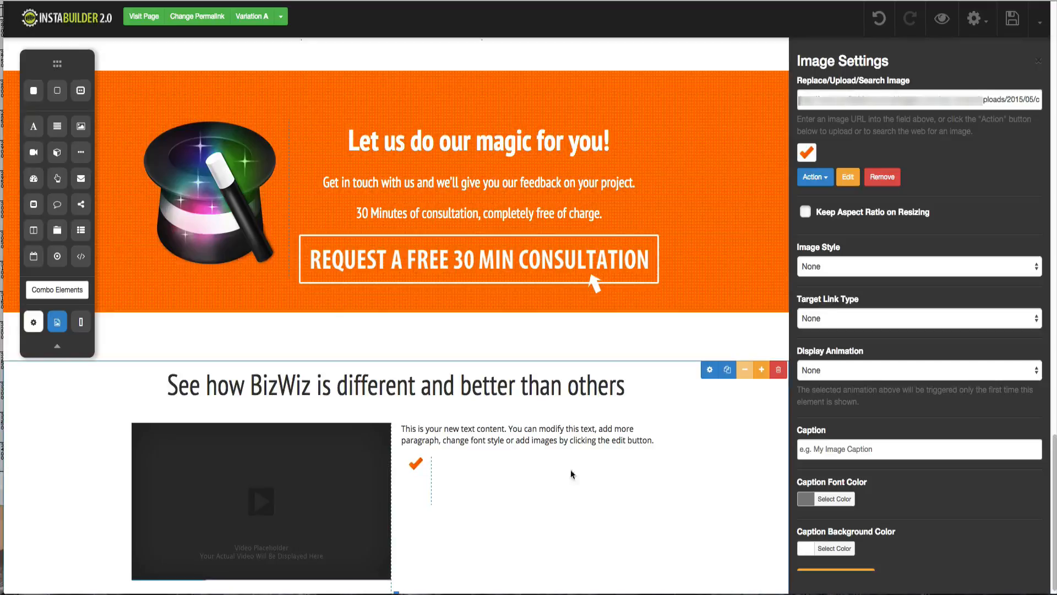
# - Move the placeholder text into the wider nested column, and duplicate the checkmark image to make a stack of three
pyautogui.moveTo(502, 443); pyautogui.dragTo(631, 466)
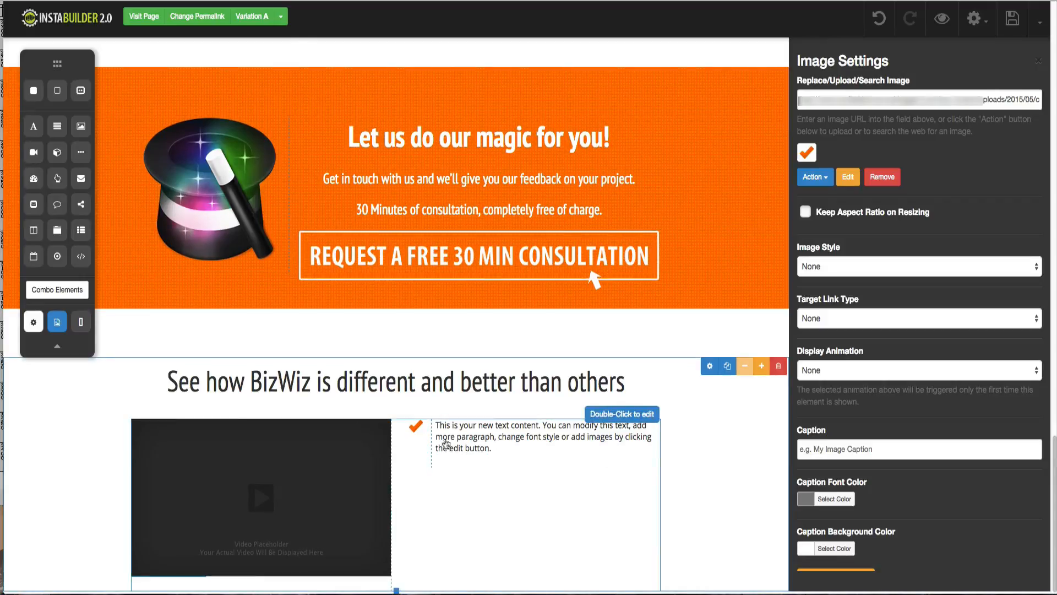
pyautogui.click(419, 428)
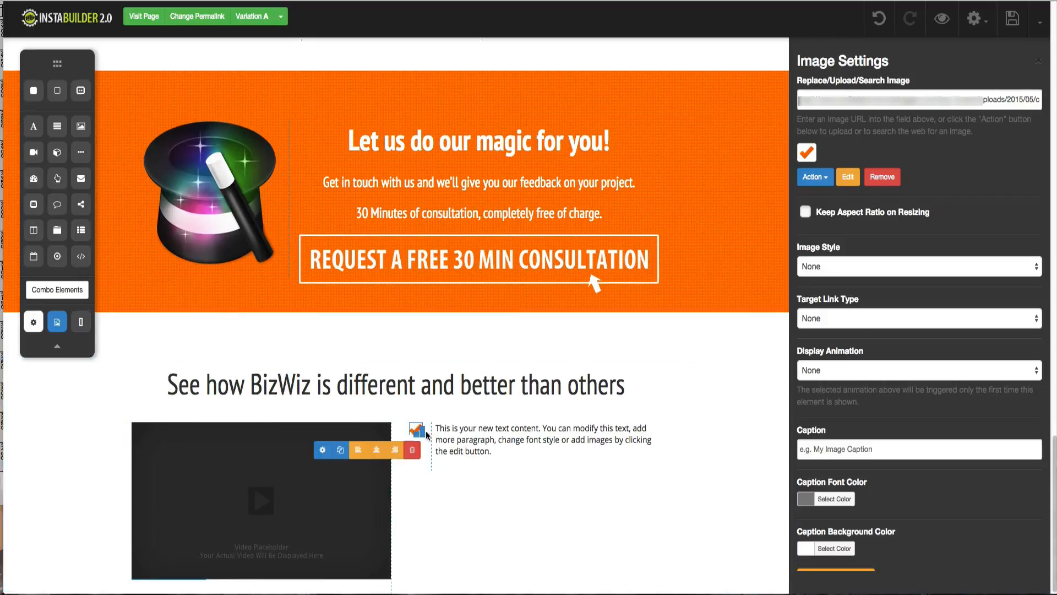
pyautogui.click(342, 453)
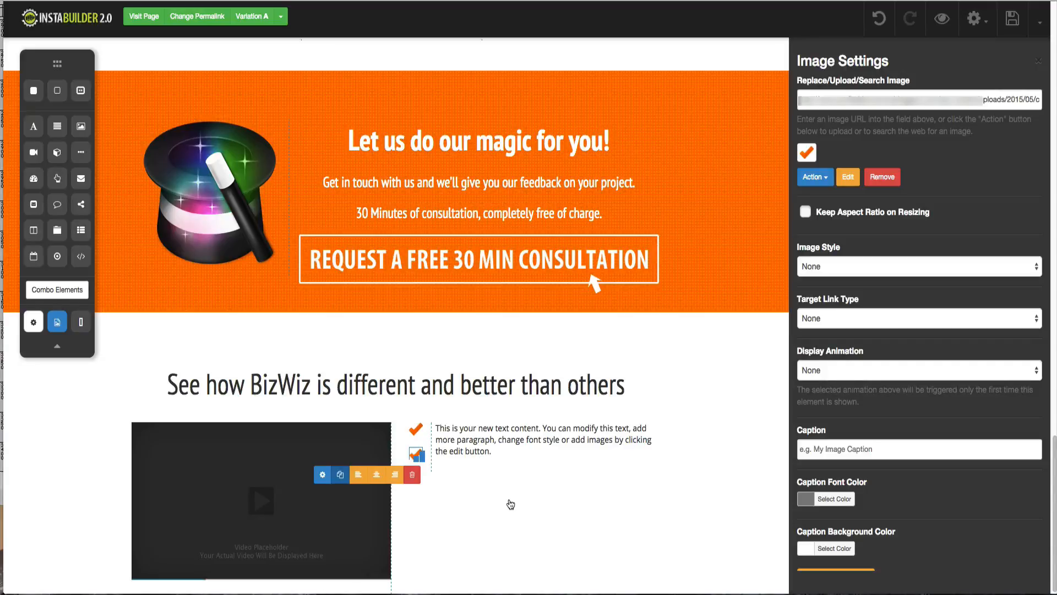
# - Shorten the text beside the checkmarks to "This is your new text content. You can modify this text."
pyautogui.doubleClick(481, 450)
pyautogui.moveTo(494, 451); pyautogui.dragTo(635, 436)
pyautogui.doubleClick(492, 448)
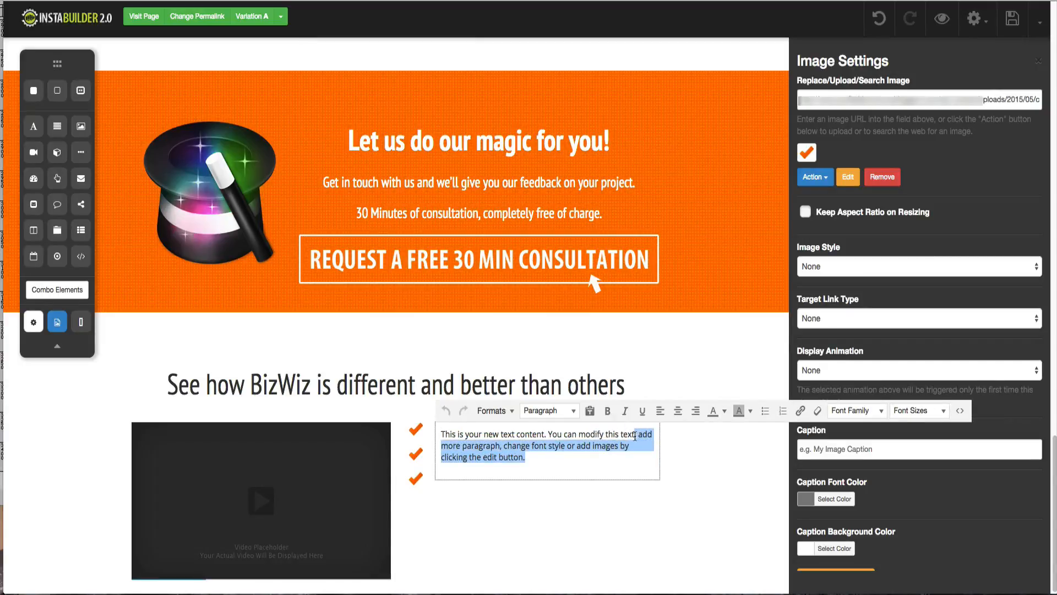
pyautogui.press('BackSpace')
pyautogui.click(696, 461)
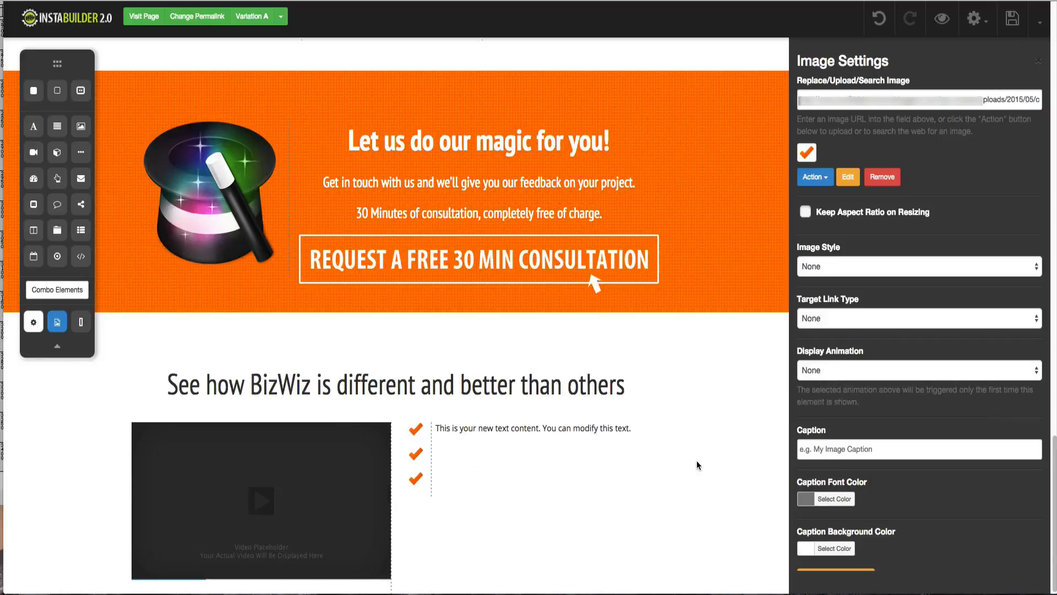
# - Duplicate the shortened text element twice so each of the three checkmarks has a text line
pyautogui.moveTo(545, 430)
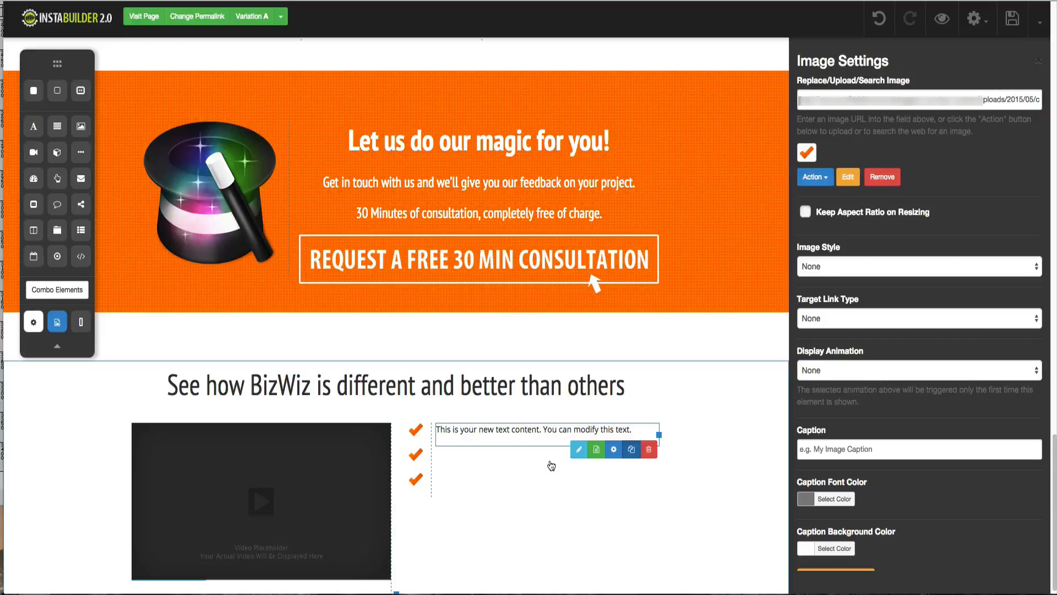
pyautogui.click(631, 450)
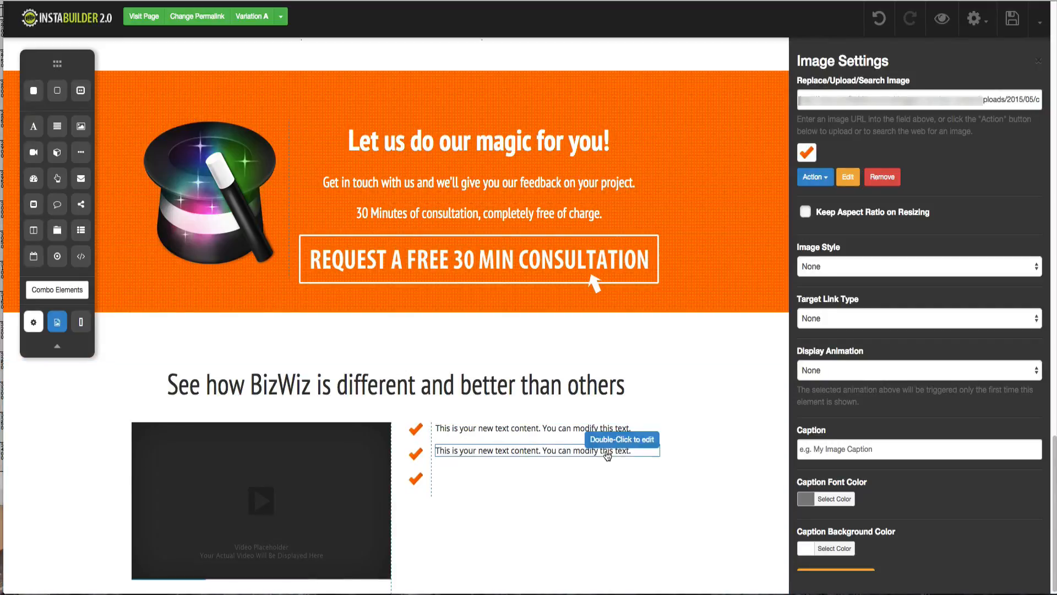
pyautogui.moveTo(639, 478)
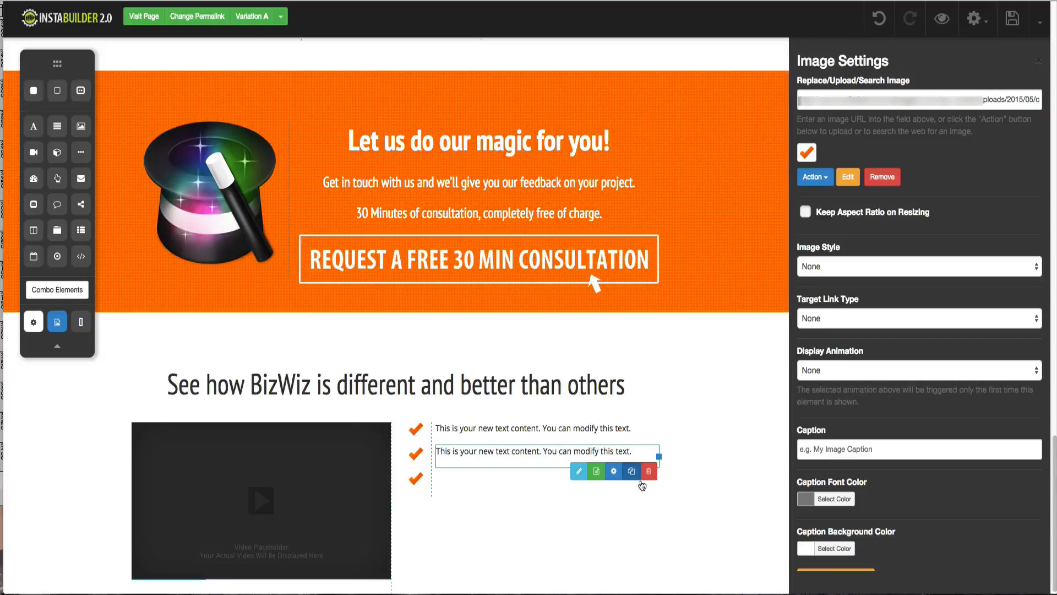
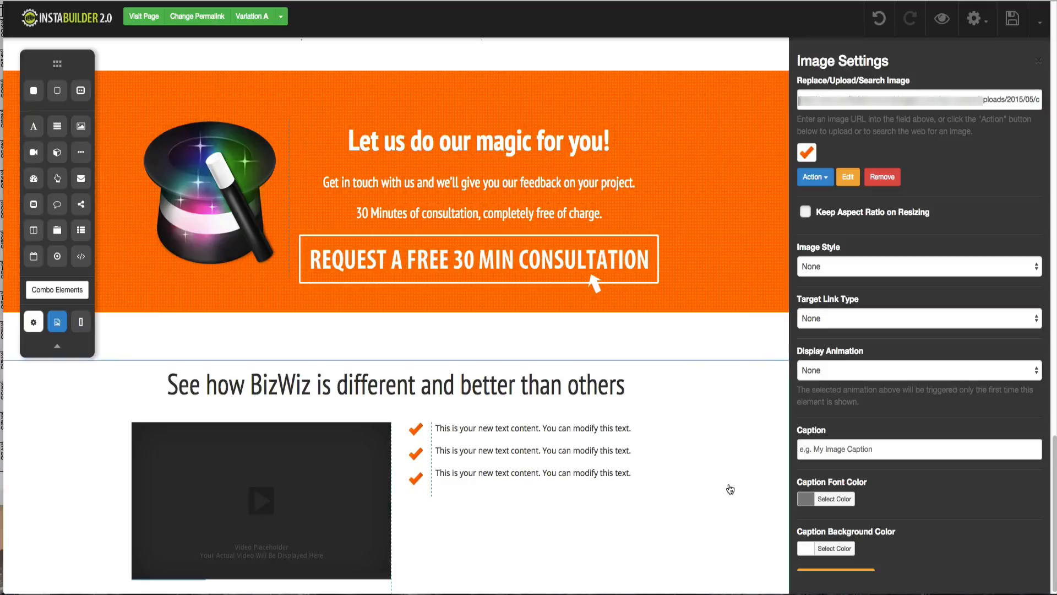
# - Set the bottom padding of the "See how BizWiz is different" section to 50 px
pyautogui.moveTo(729, 483)
pyautogui.click(708, 369)
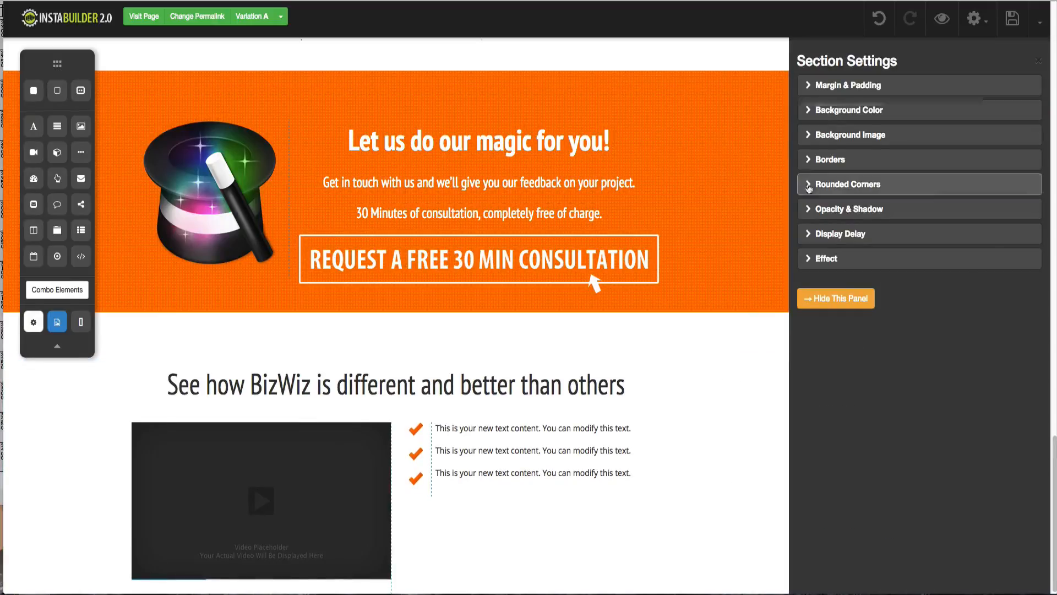
pyautogui.click(810, 87)
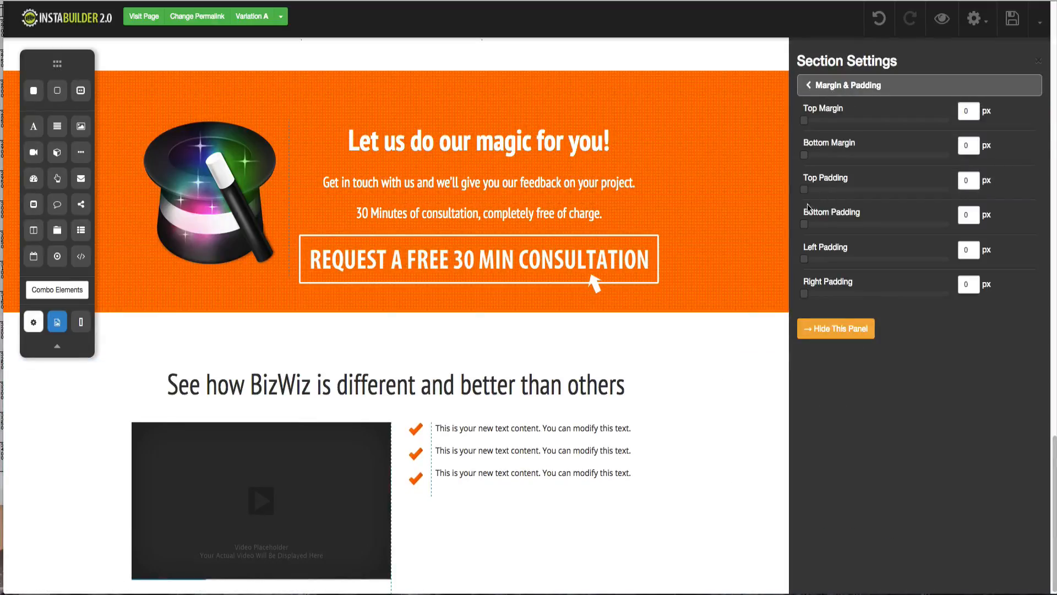
pyautogui.moveTo(805, 224); pyautogui.dragTo(860, 231)
pyautogui.moveTo(855, 235); pyautogui.dragTo(844, 234)
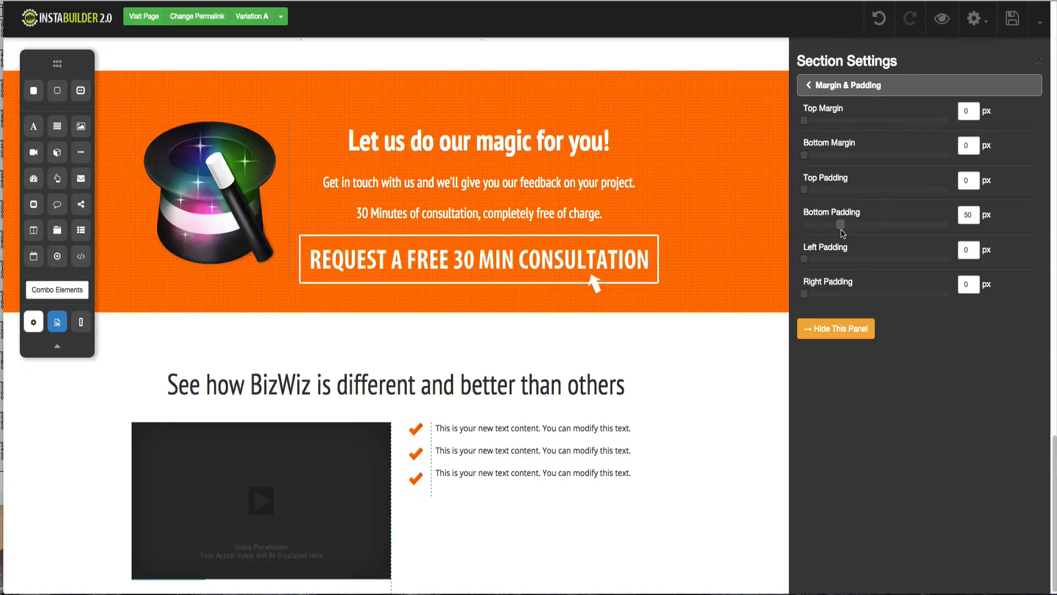
pyautogui.click(835, 328)
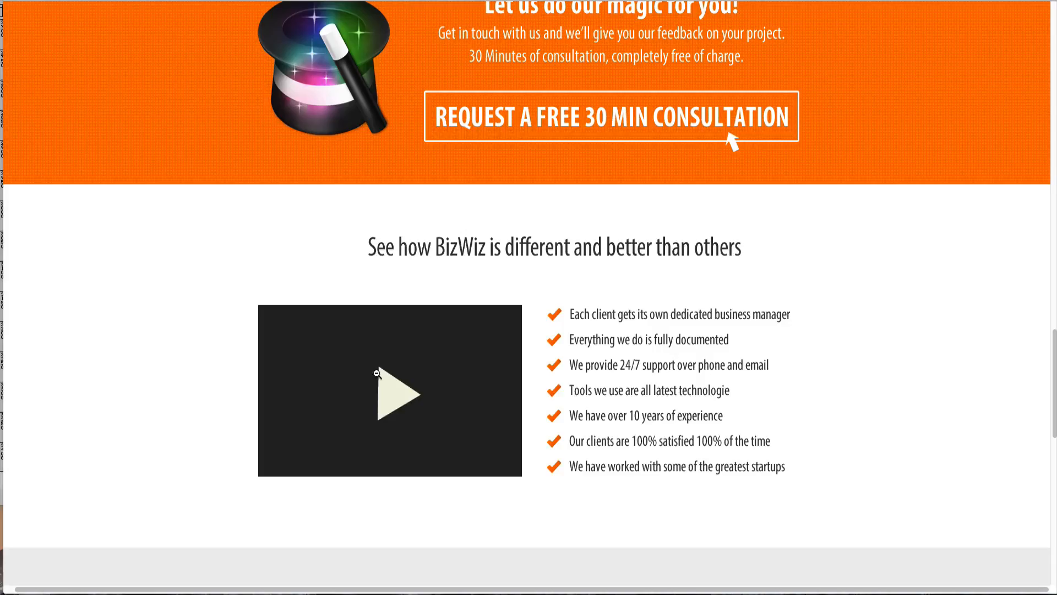
# - Check the mockup's "Frequently asked questions" block and add a new empty section below the video section
pyautogui.scroll(-8, 377, 373)
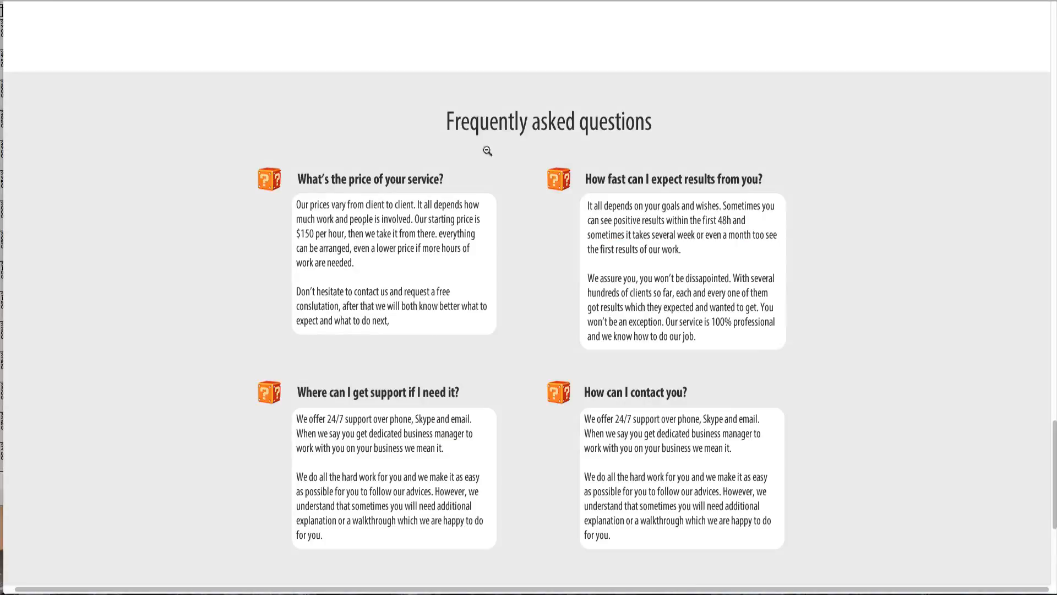
pyautogui.scroll(-1, 507, 204)
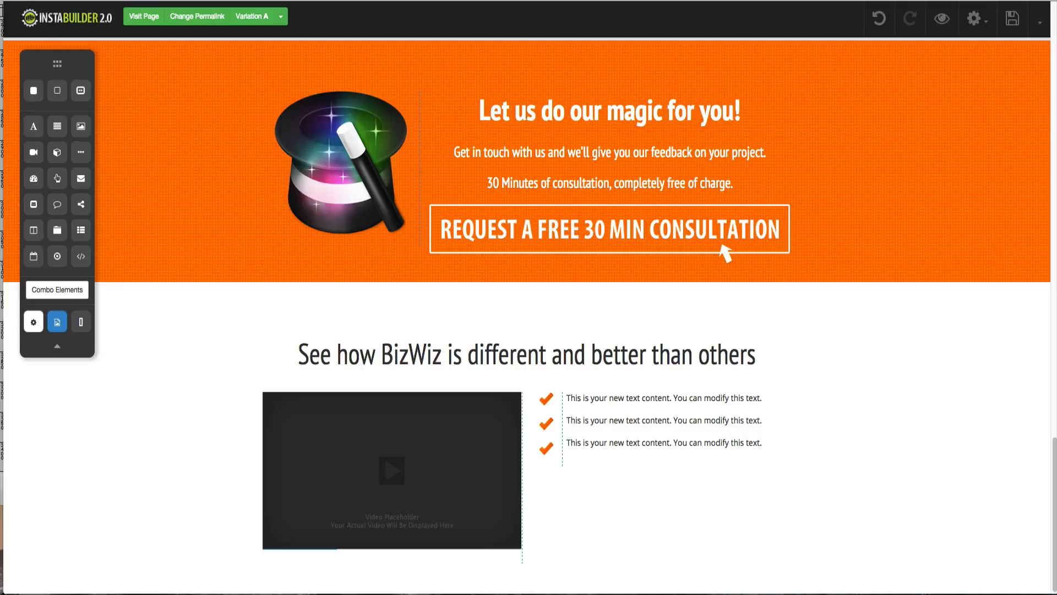
pyautogui.moveTo(57, 97); pyautogui.dragTo(491, 583)
pyautogui.scroll(-3, 483, 496)
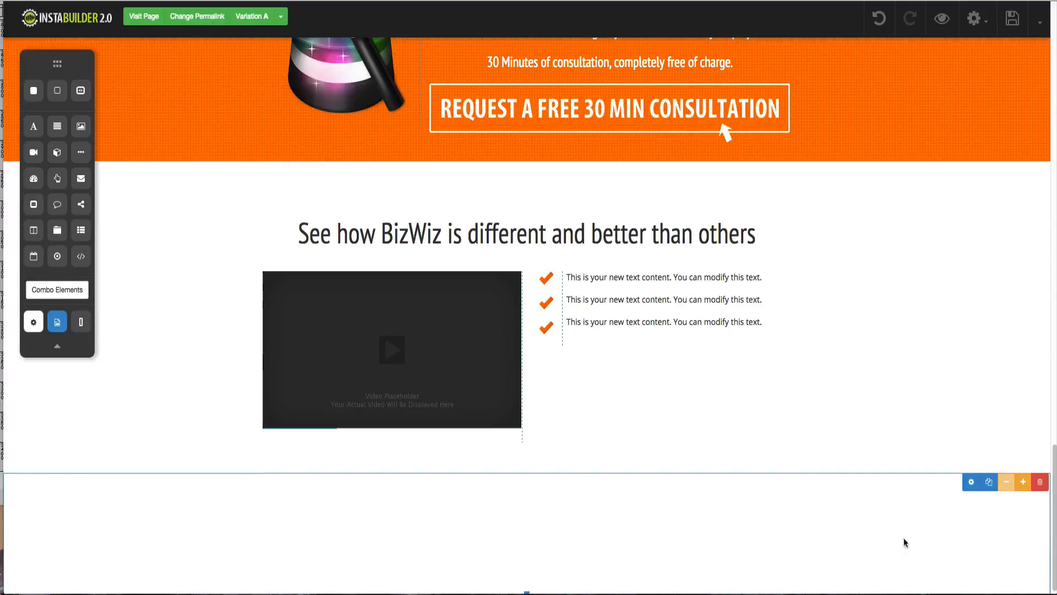
# - Set the new empty section's background color to light gray #ececec
pyautogui.click(970, 481)
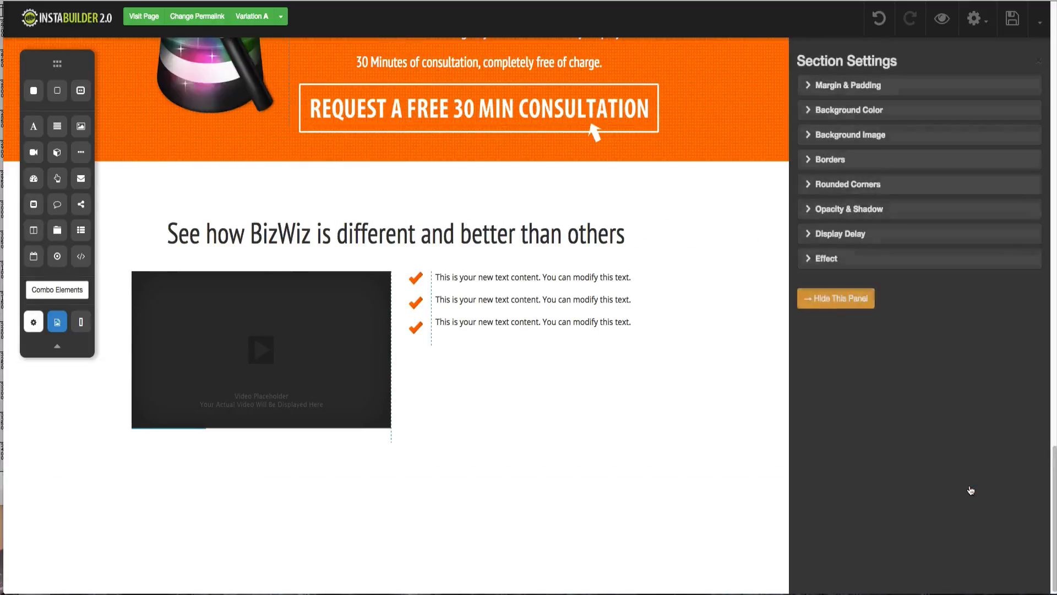
pyautogui.click(858, 110)
pyautogui.click(808, 164)
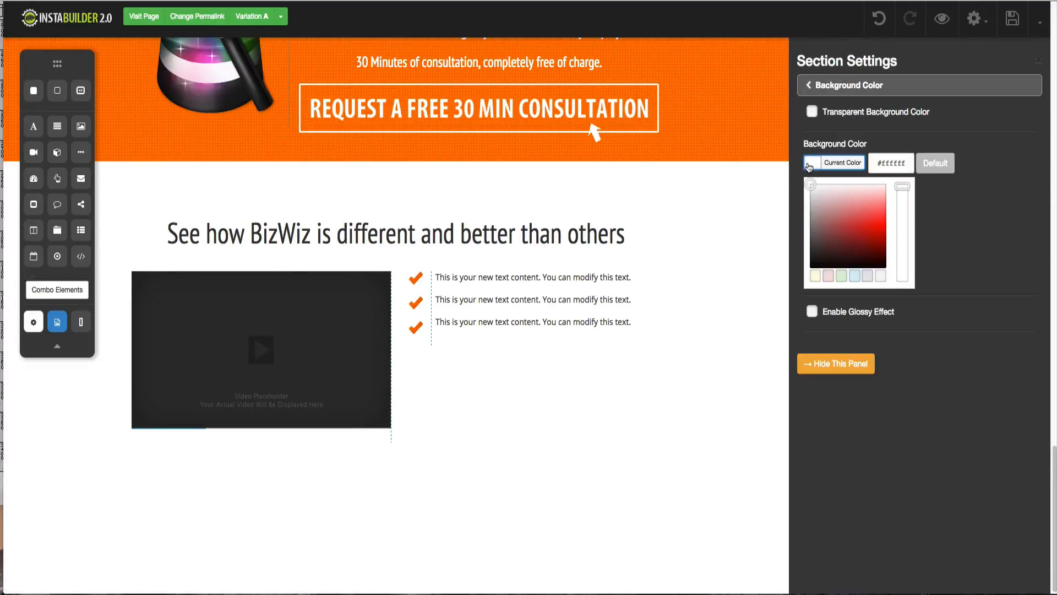
pyautogui.moveTo(883, 162); pyautogui.dragTo(916, 164)
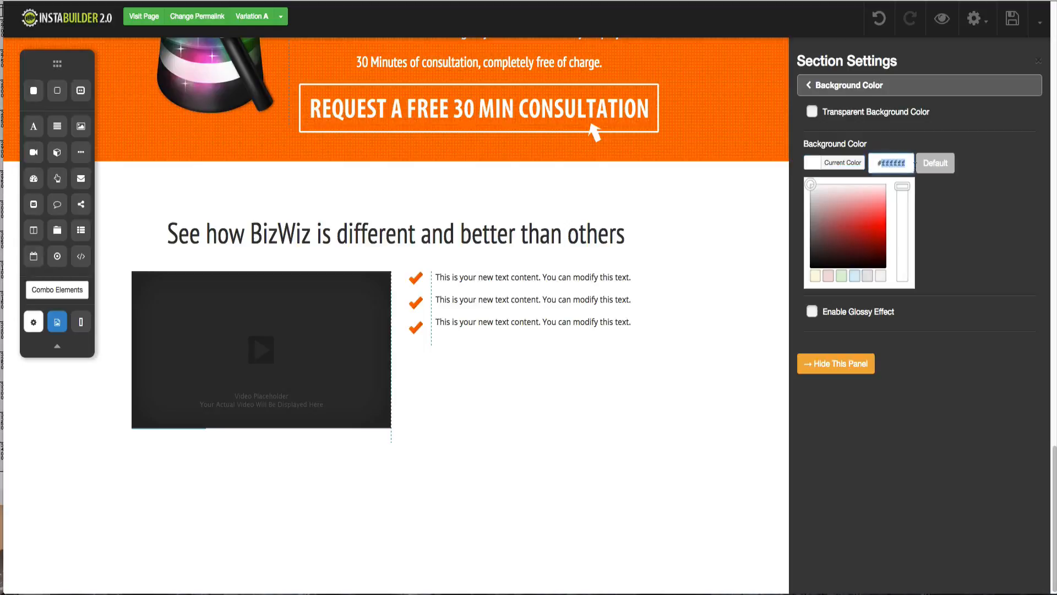
pyautogui.write('cecece')
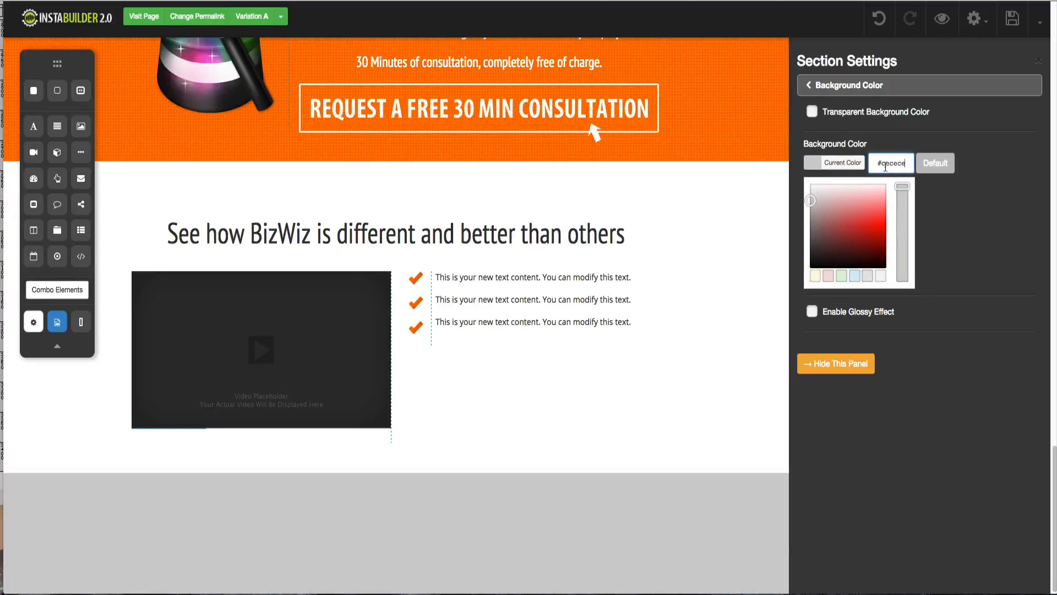
pyautogui.moveTo(881, 165); pyautogui.dragTo(907, 166)
pyautogui.write('eced')
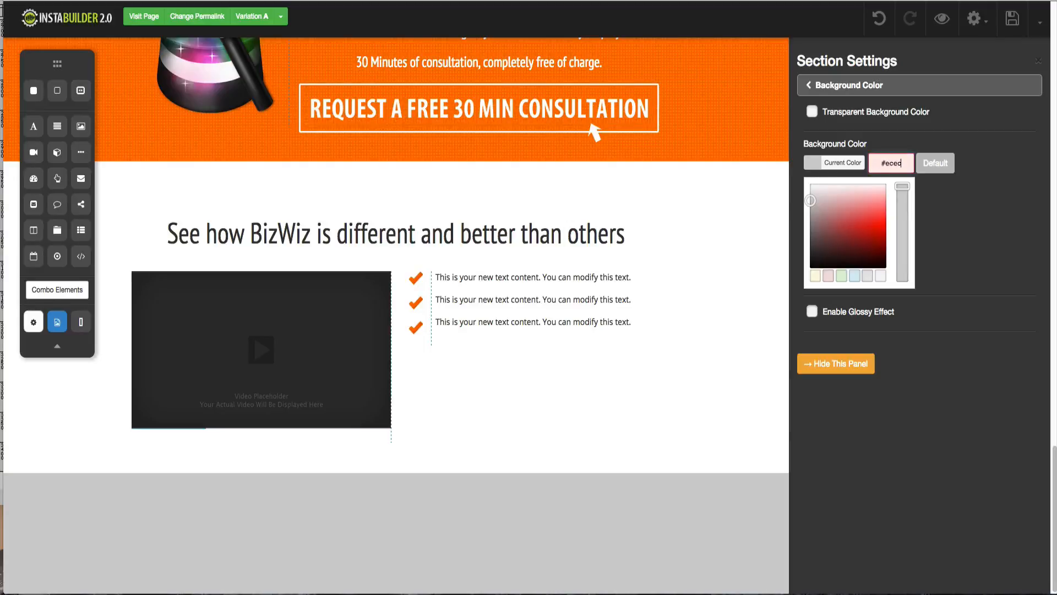
pyautogui.write('ec')
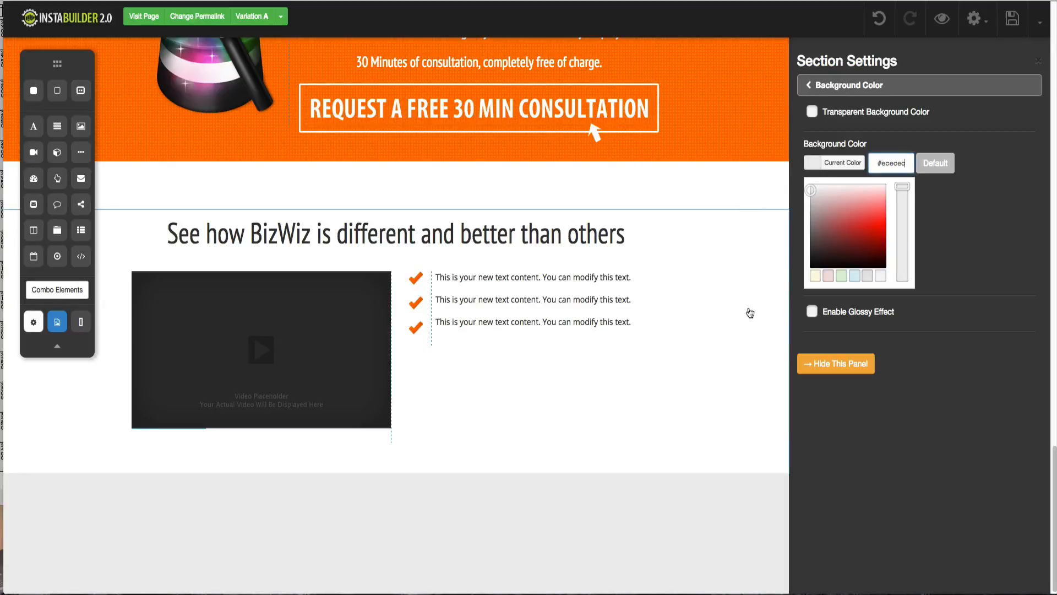
pyautogui.click(822, 365)
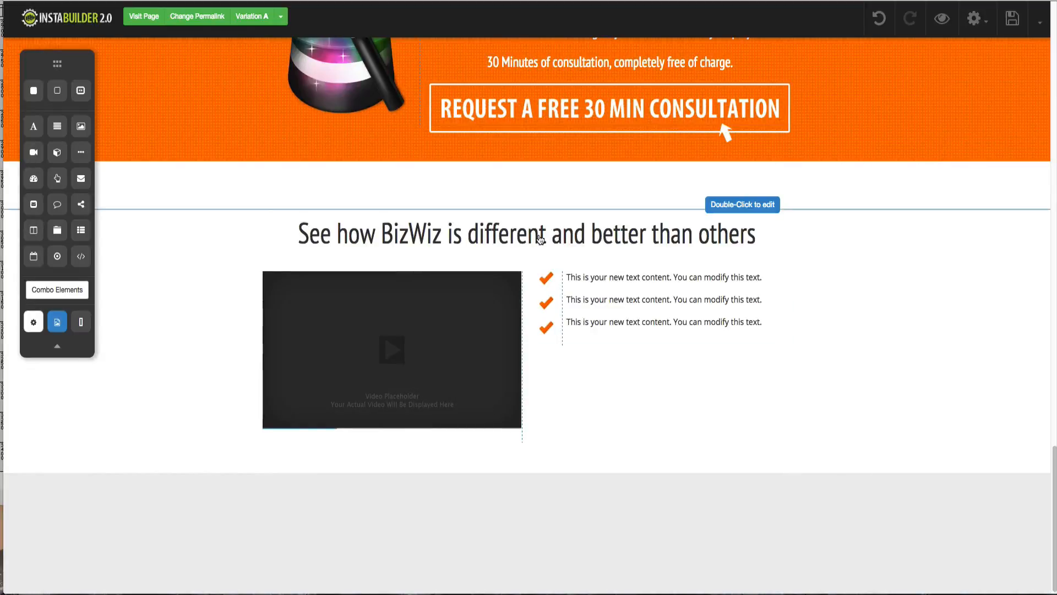
# - Duplicate the "See how BizWiz is different and better than others" heading and move the copy into the gray section
pyautogui.click(741, 223)
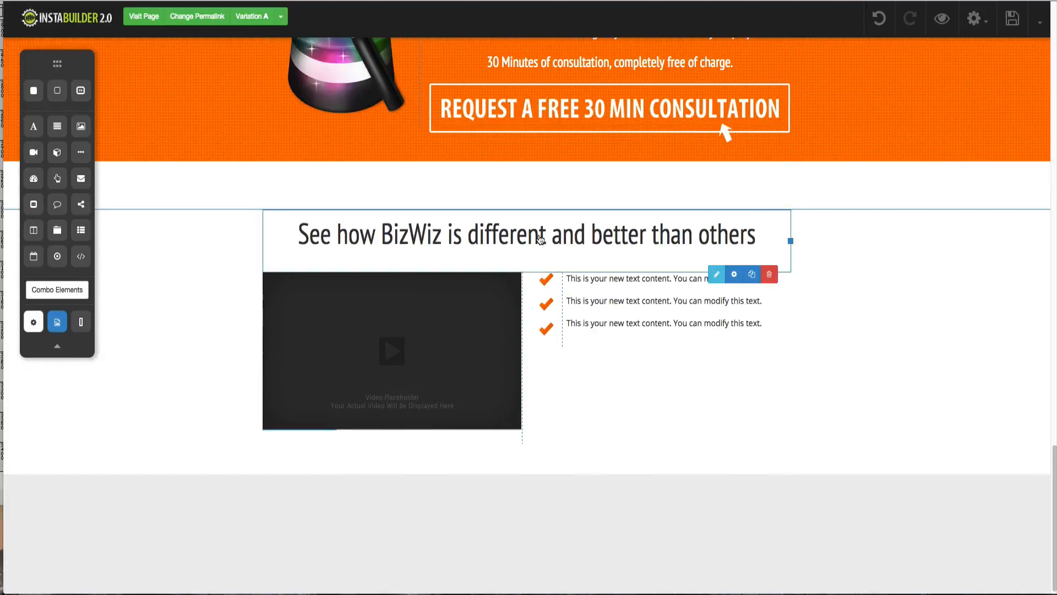
pyautogui.click(754, 277)
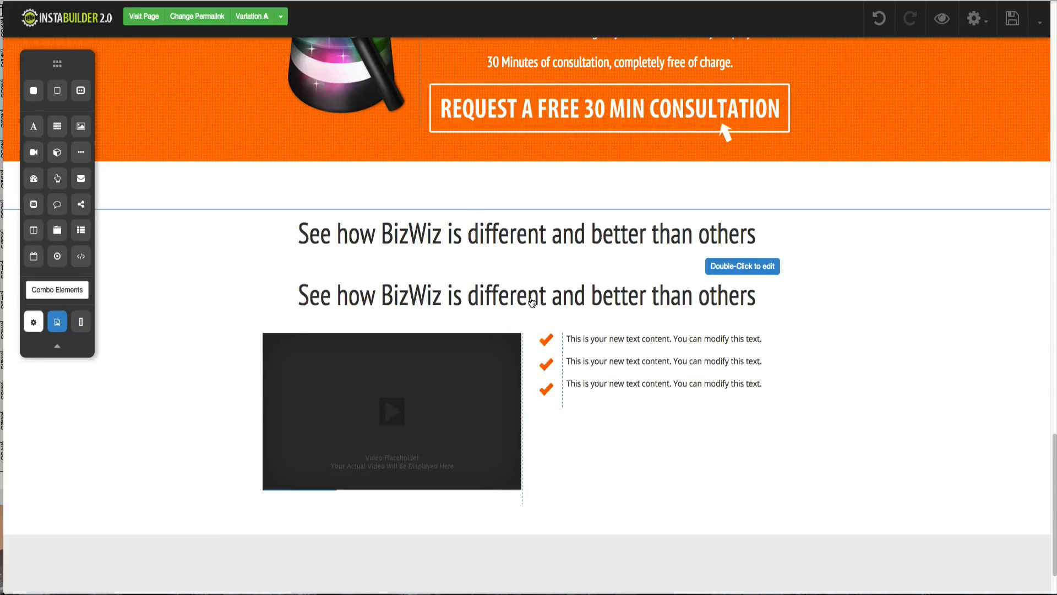
pyautogui.moveTo(531, 302); pyautogui.dragTo(530, 496)
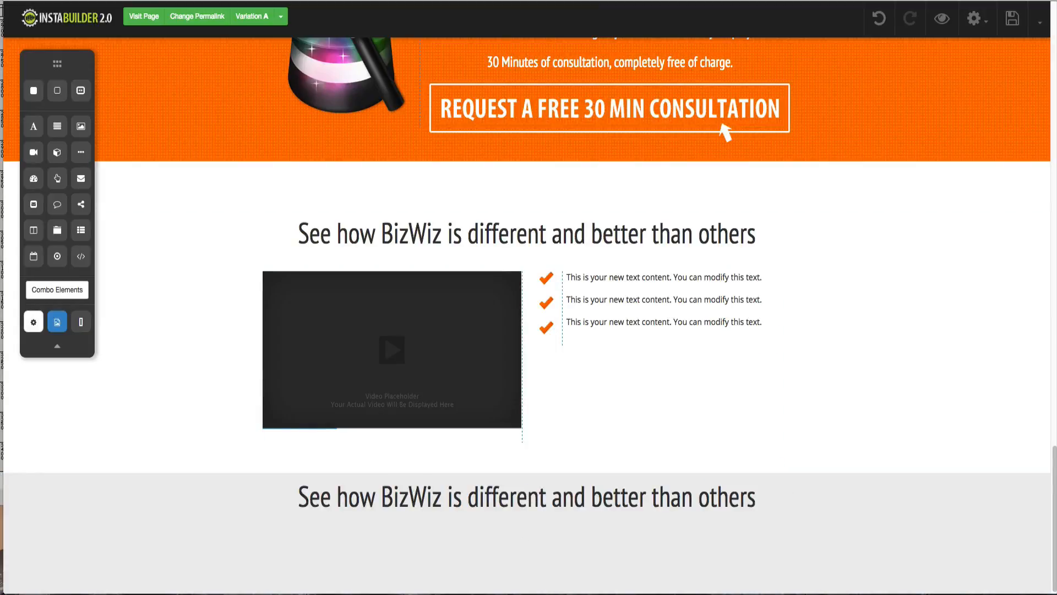
# - Switch to the Fireworks mockup and copy the "Frequently asked questions" heading text
pyautogui.hotkey('ctrl', 'Up')
pyautogui.click(248, 386)
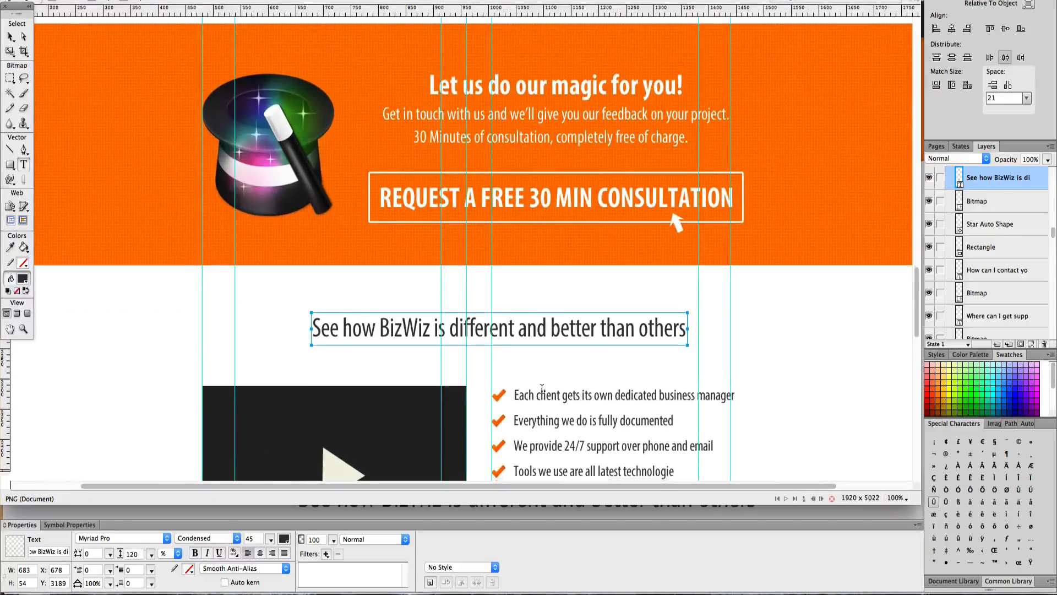
pyautogui.scroll(-10, 542, 390)
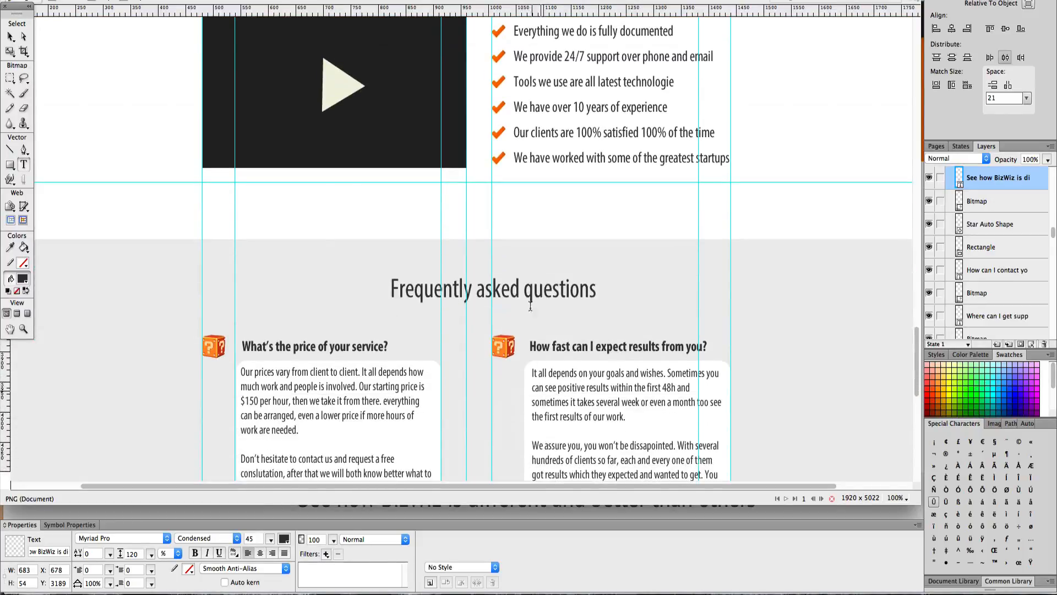
pyautogui.doubleClick(527, 293)
pyautogui.tripleClick(527, 294)
pyautogui.press('super+c')
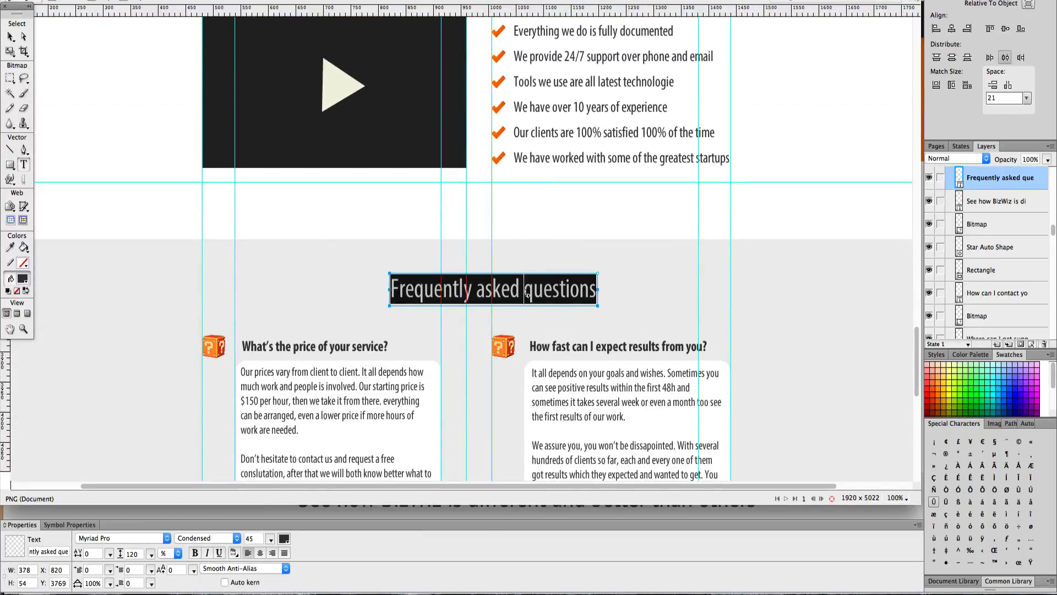
# - Back in InstaBuilder, replace the gray section's heading text with "Frequently asked questions"
pyautogui.hotkey('ctrl', 'Up')
pyautogui.click(891, 177)
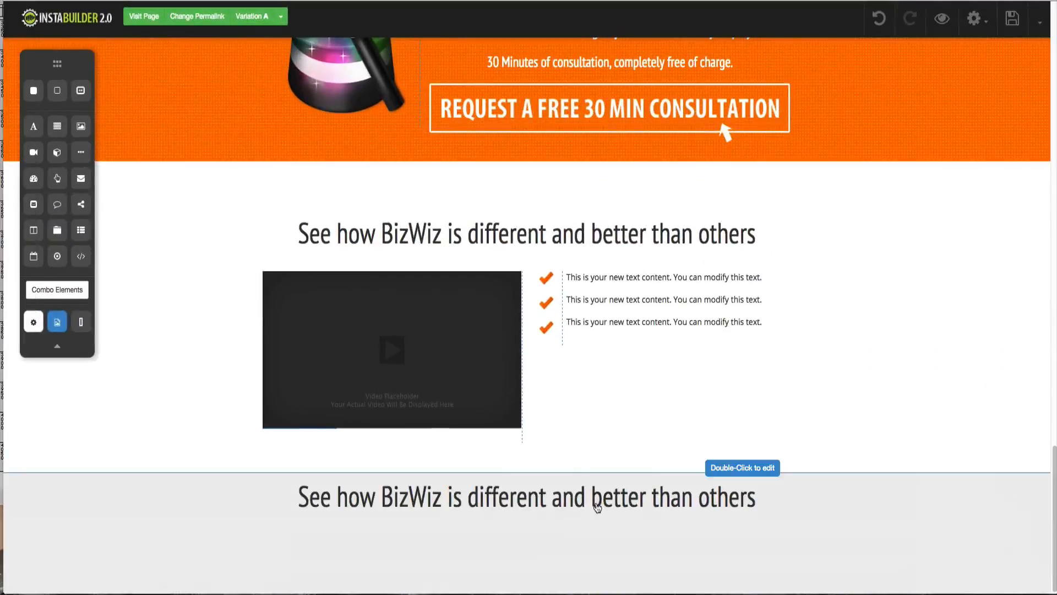
pyautogui.click(584, 501)
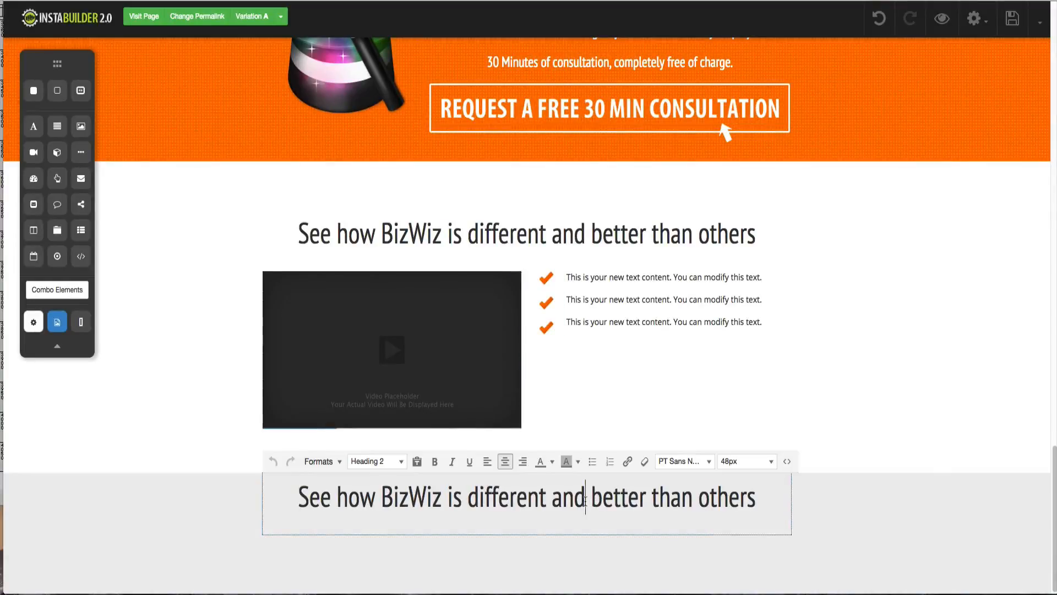
pyautogui.tripleClick(585, 501)
pyautogui.press('super+v')
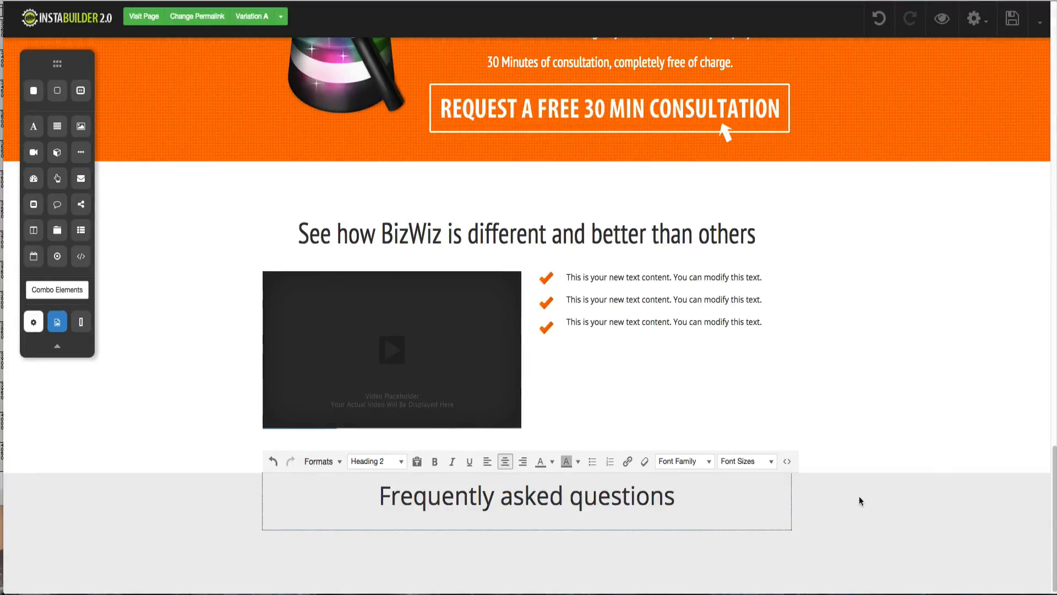
pyautogui.click(837, 460)
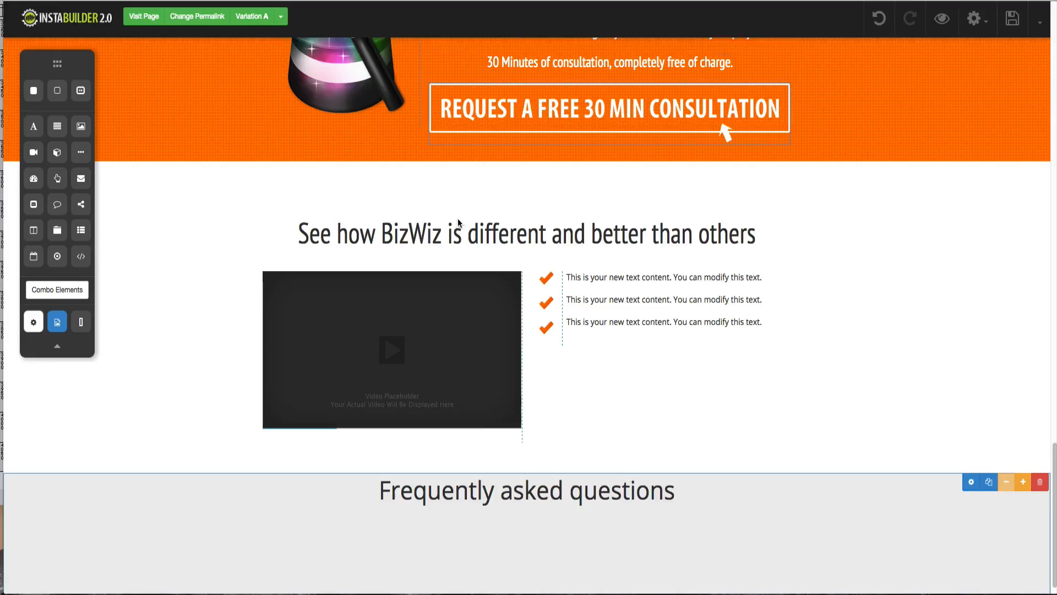
# - Set the "Frequently asked questions" section's top and bottom padding to 50 px each
pyautogui.scroll(-1, 460, 241)
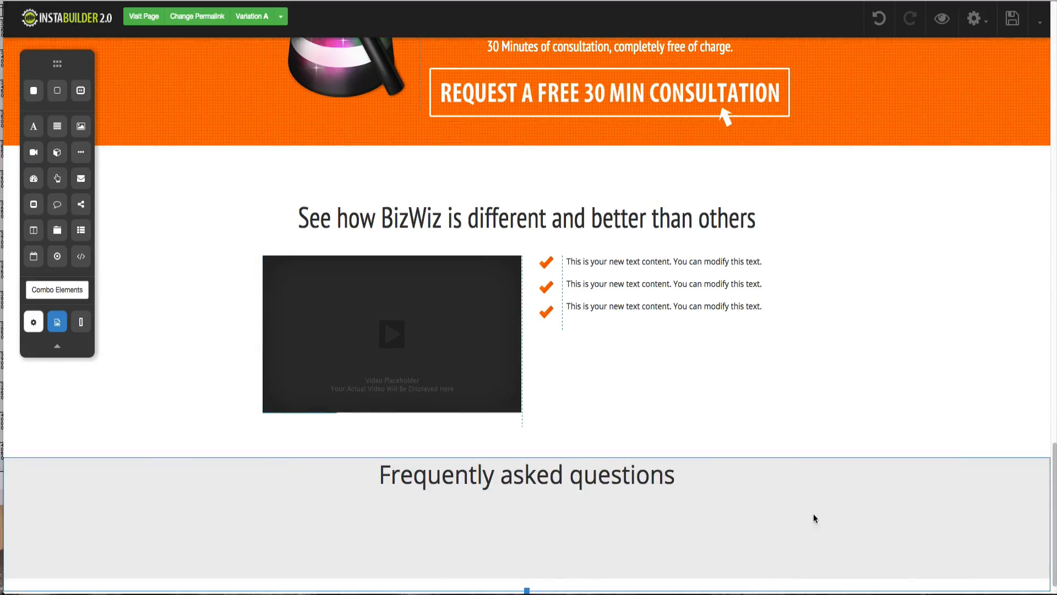
pyautogui.scroll(-1, 742, 532)
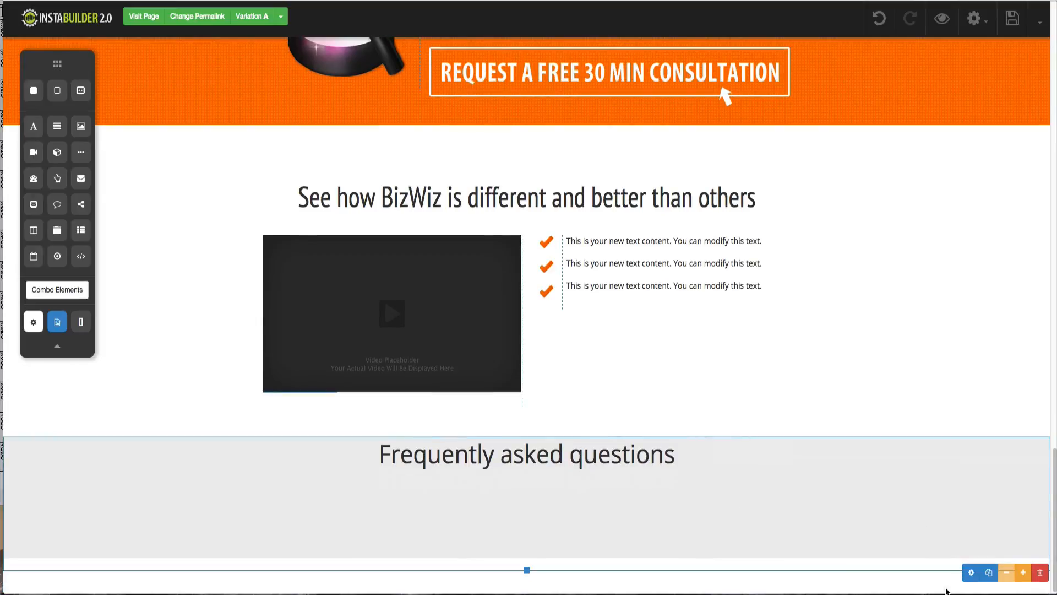
pyautogui.click(971, 573)
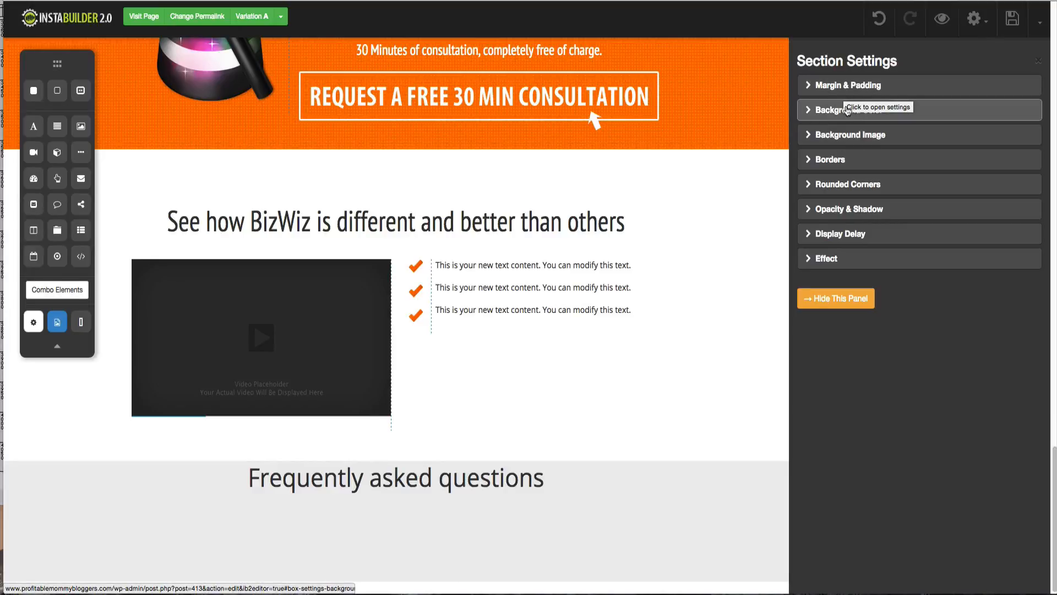
pyautogui.click(846, 90)
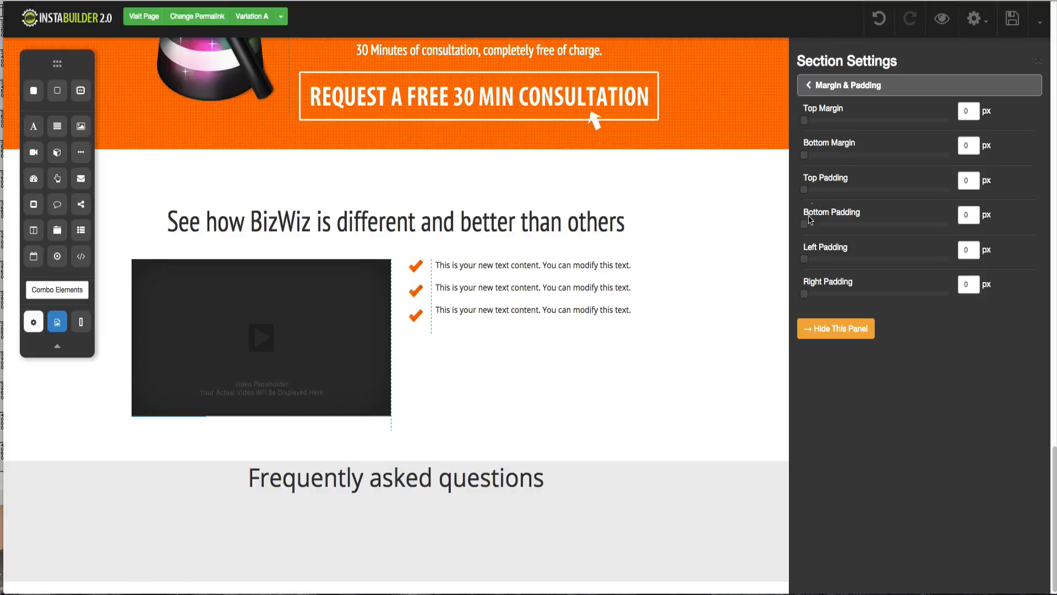
pyautogui.moveTo(805, 189); pyautogui.dragTo(840, 190)
pyautogui.moveTo(804, 224); pyautogui.dragTo(842, 227)
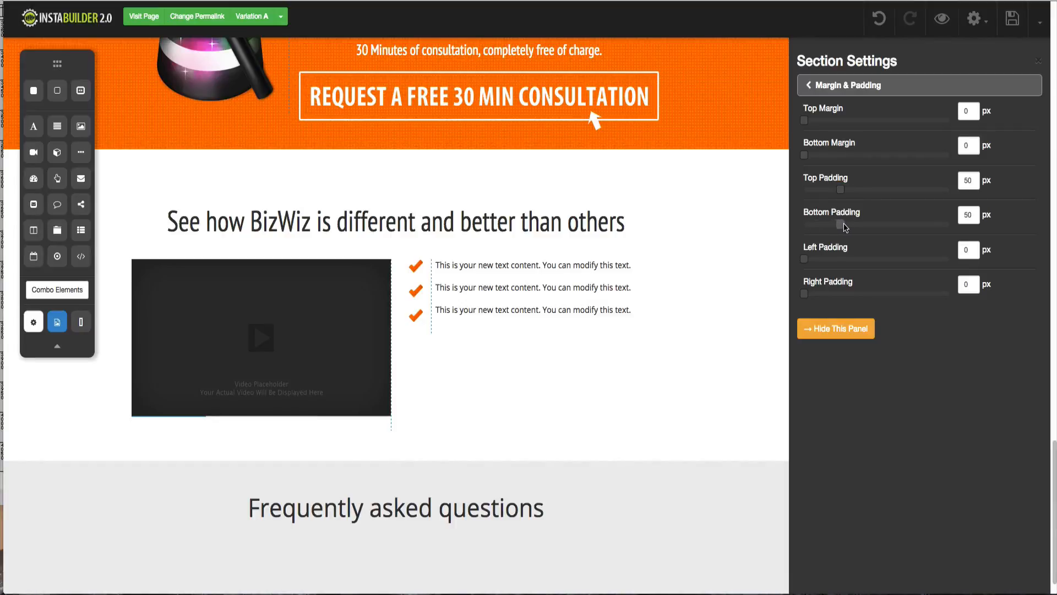
pyautogui.click(836, 328)
# - Try out a Questions element below the "Frequently asked questions" heading, and delete it from the section
pyautogui.scroll(-1, 663, 313)
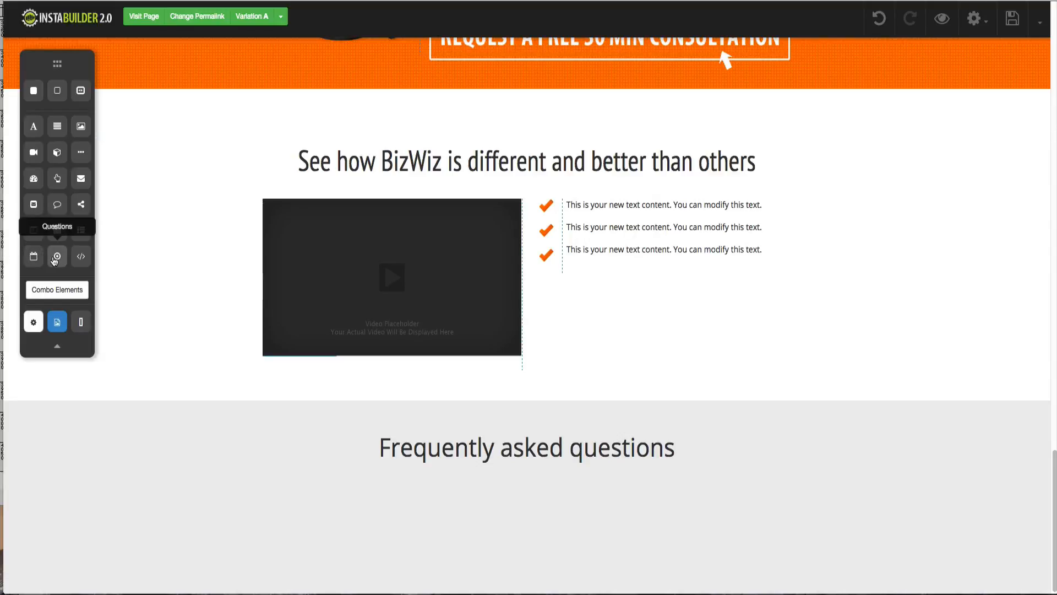
pyautogui.moveTo(55, 261); pyautogui.dragTo(330, 495)
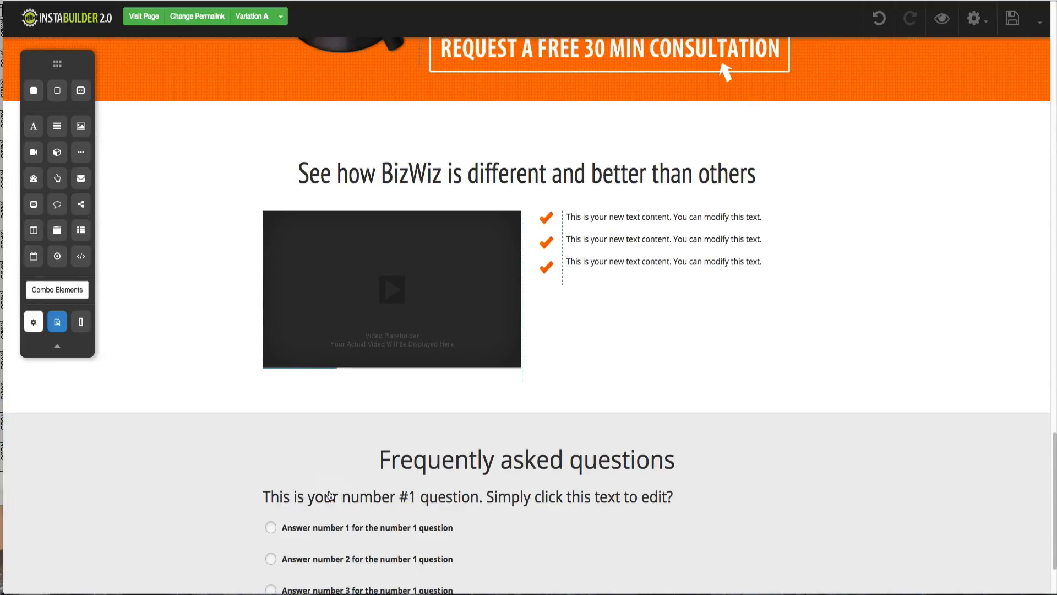
pyautogui.scroll(-2, 238, 442)
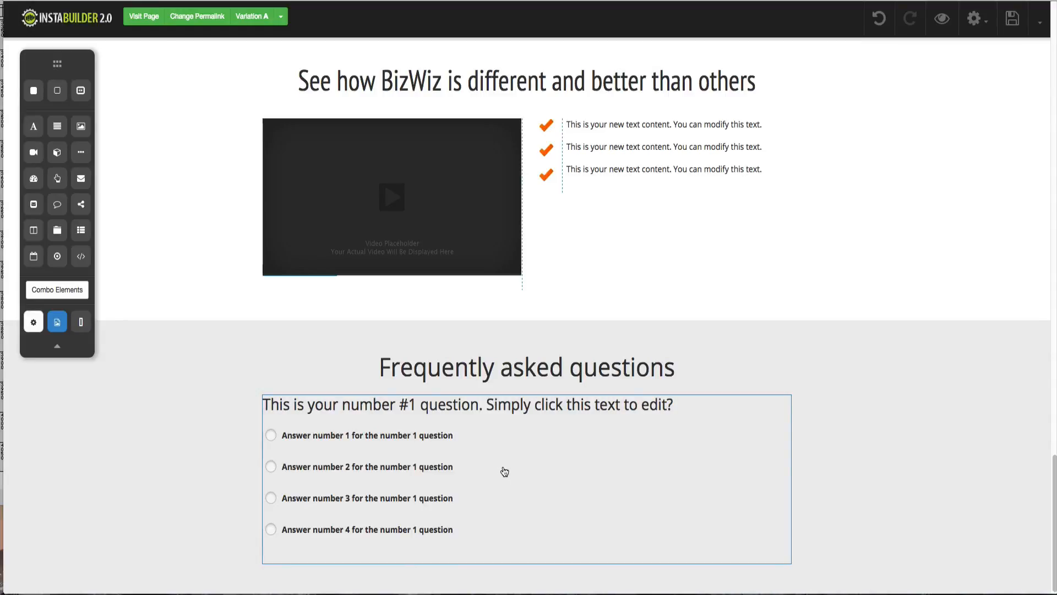
pyautogui.click(714, 441)
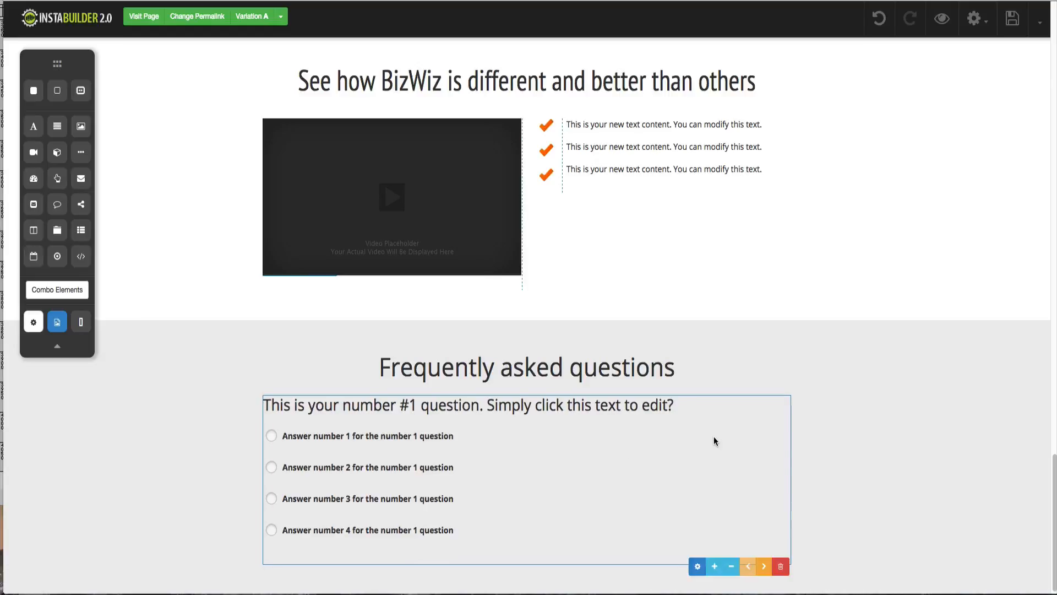
pyautogui.click(782, 568)
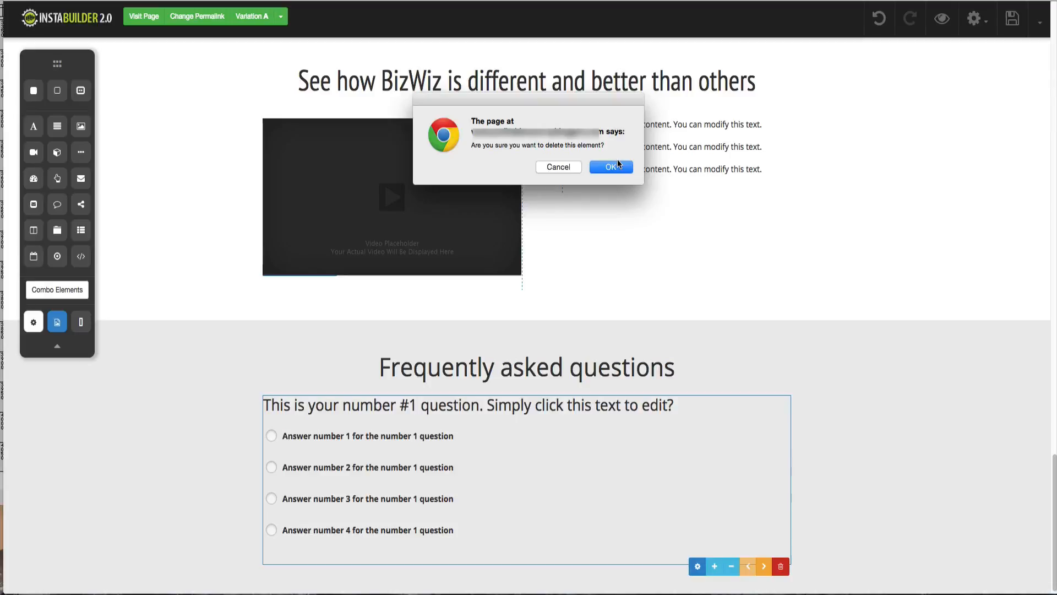
pyautogui.click(612, 166)
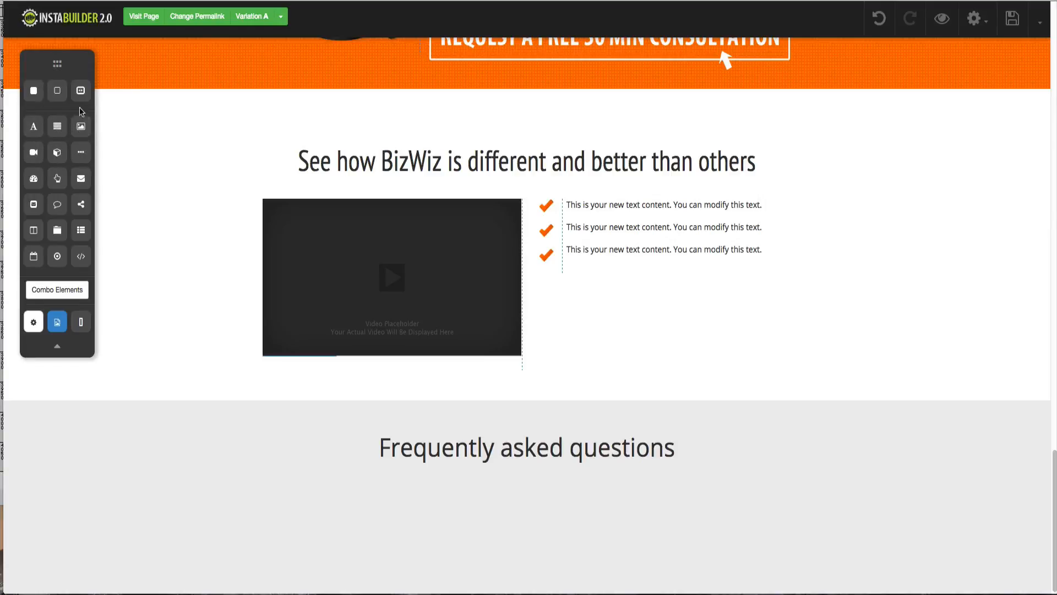
# - Add a Text + Image #1 combo element below the "Frequently asked questions" heading
pyautogui.click(69, 290)
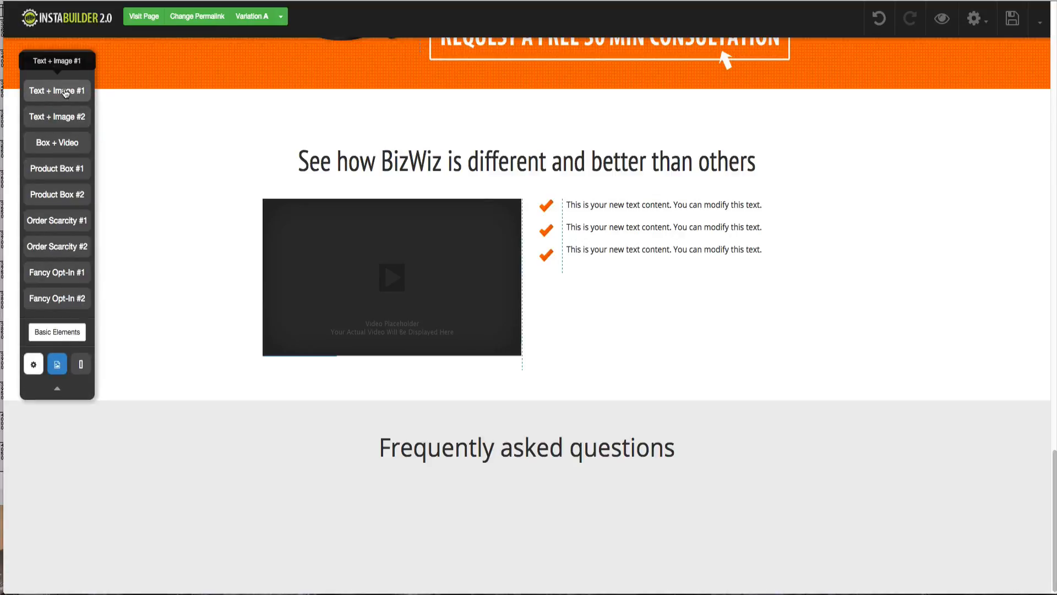
pyautogui.moveTo(65, 92); pyautogui.dragTo(491, 495)
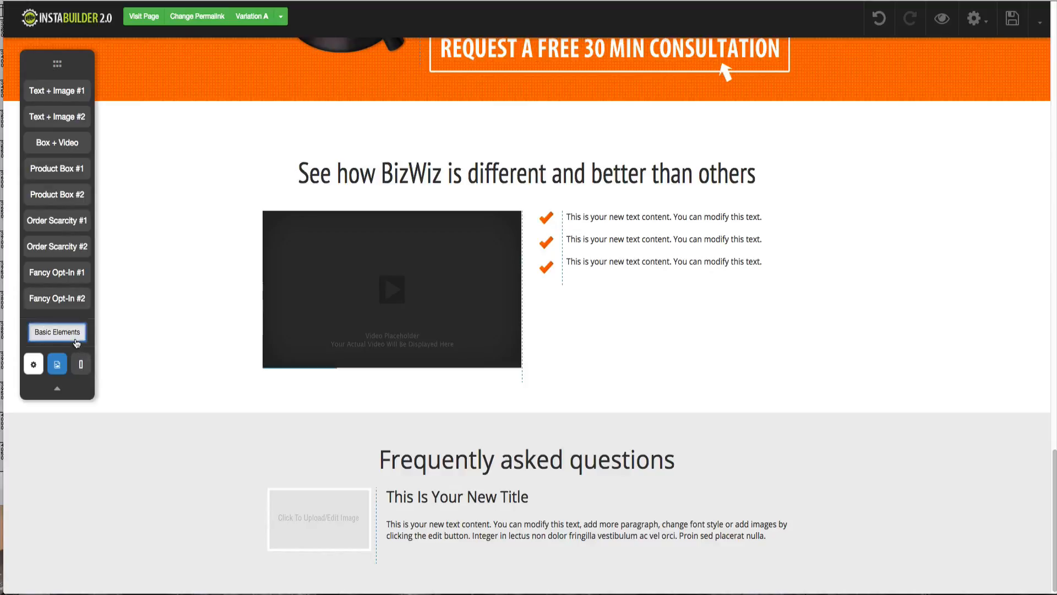
# - Add a two-column Columns element under the "Frequently asked questions" heading and move the text and image block into its first column
pyautogui.click(82, 364)
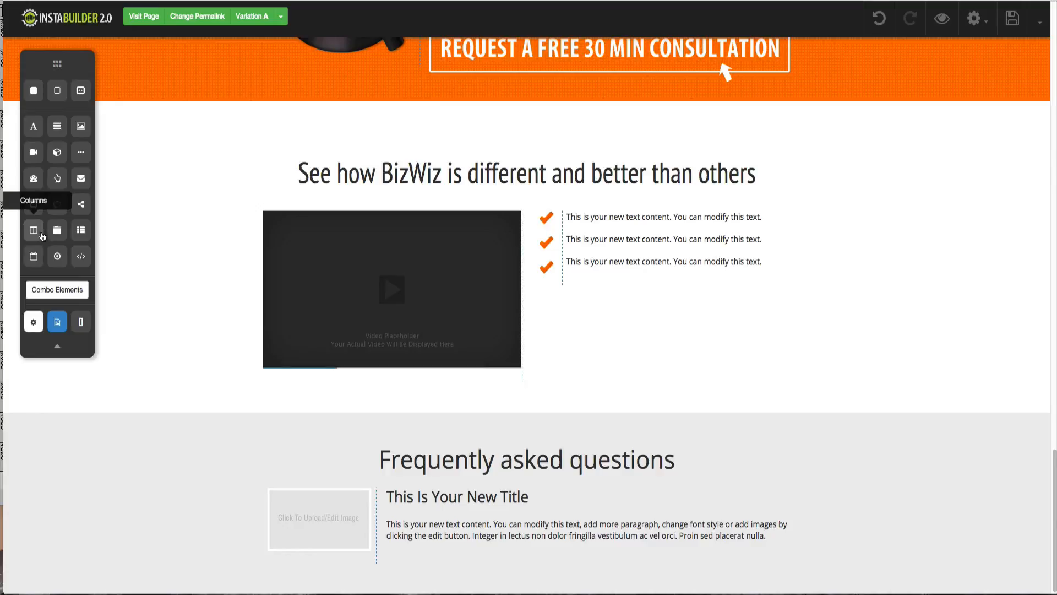
pyautogui.moveTo(34, 230); pyautogui.dragTo(468, 490)
pyautogui.scroll(-1, 467, 485)
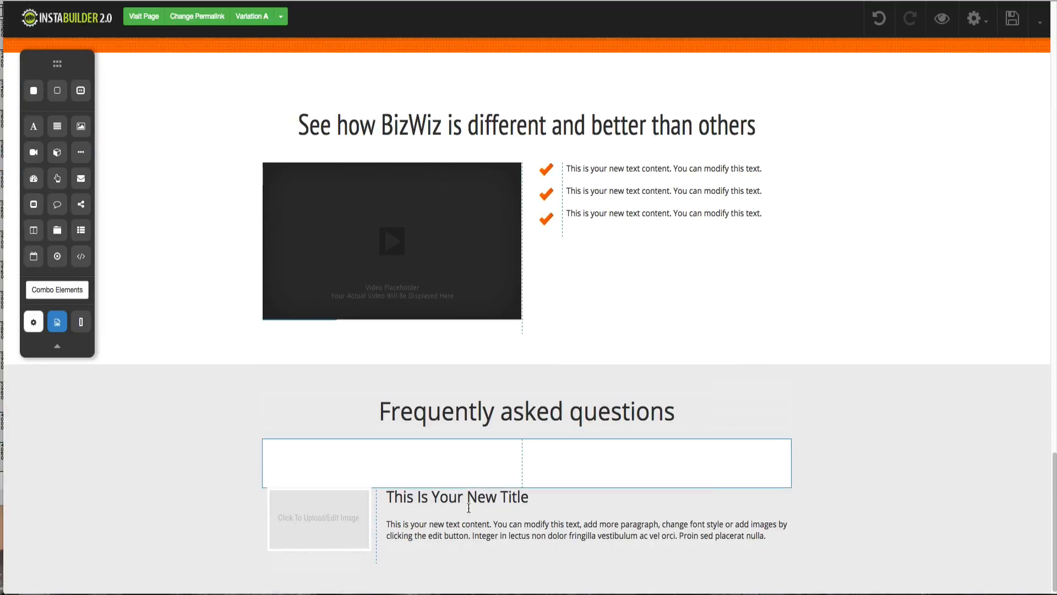
pyautogui.moveTo(605, 508); pyautogui.dragTo(456, 519)
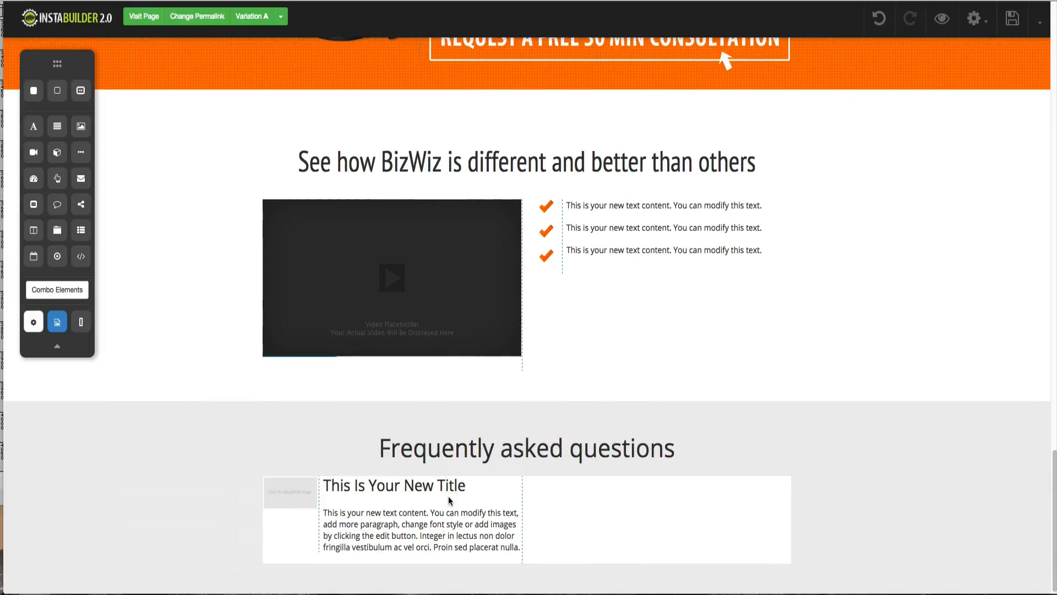
# - Replace the placeholder image with question-mark.png from the media library and narrow its column to fit the icon
pyautogui.click(280, 507)
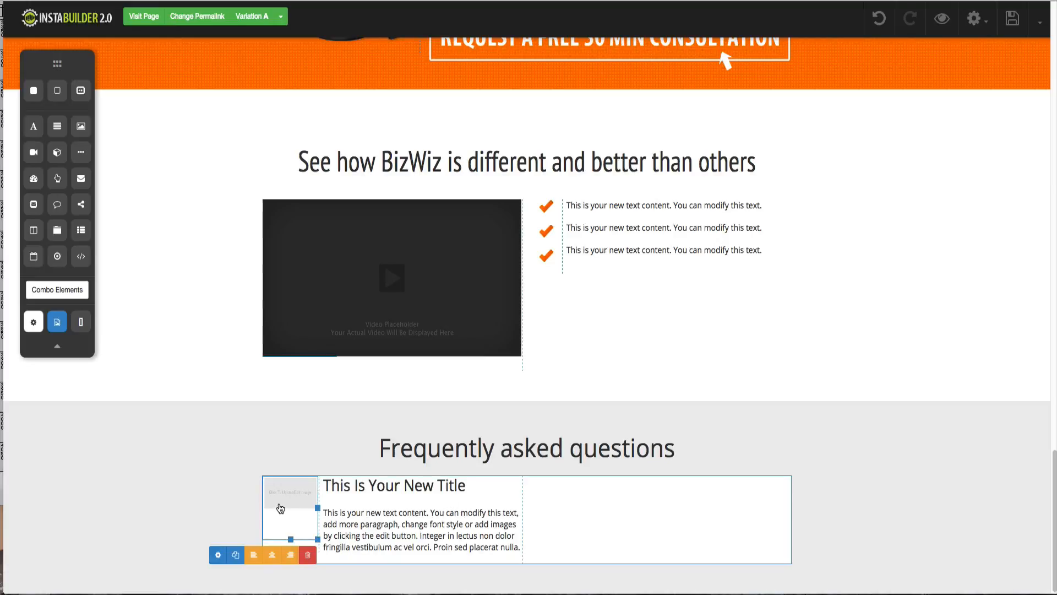
pyautogui.click(219, 556)
pyautogui.click(815, 152)
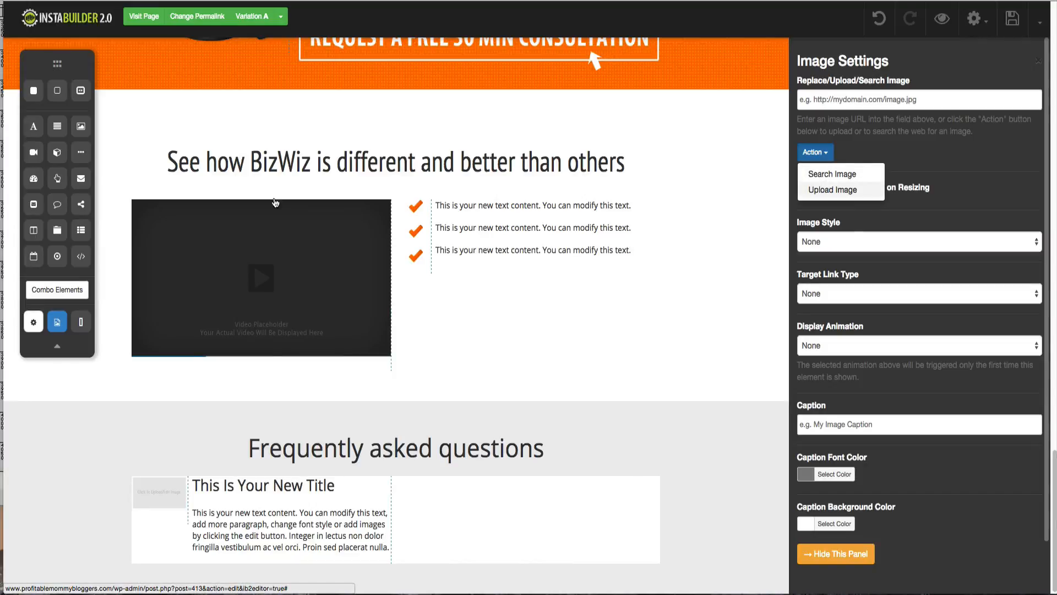
pyautogui.click(818, 189)
pyautogui.scroll(-15, 504, 147)
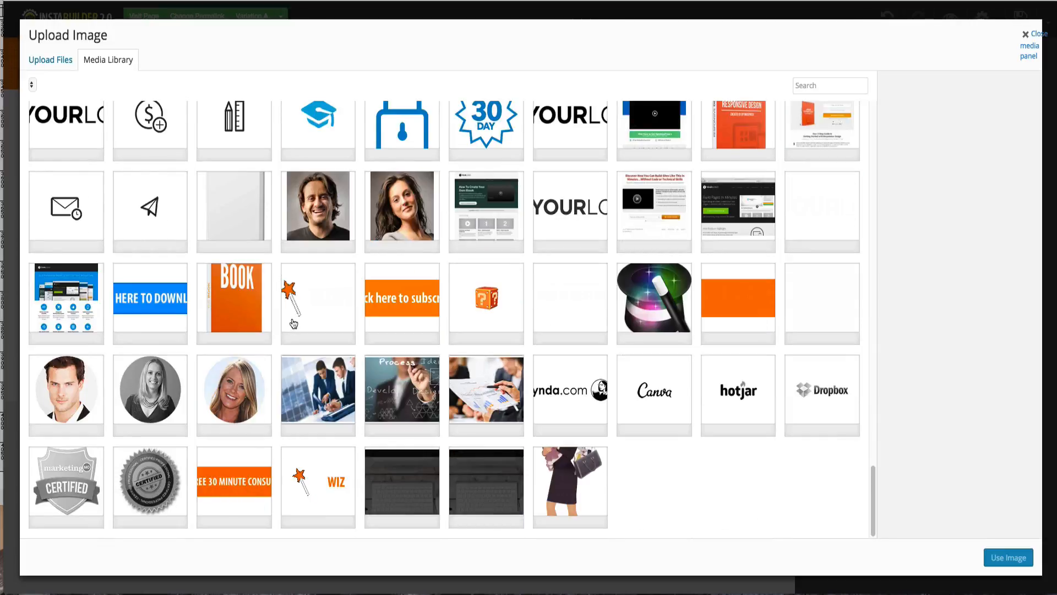
pyautogui.click(486, 298)
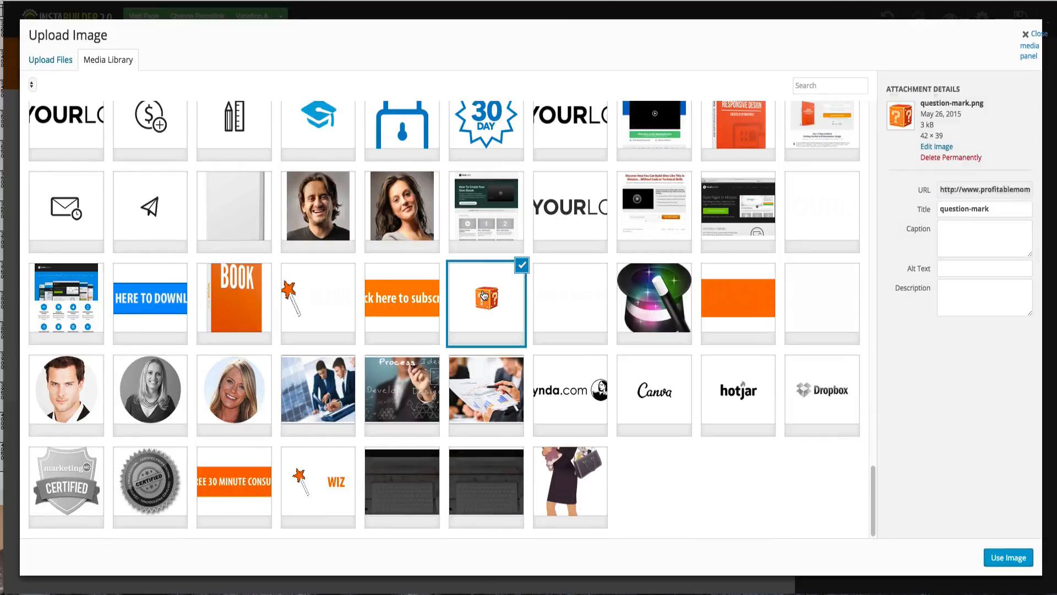
pyautogui.click(993, 556)
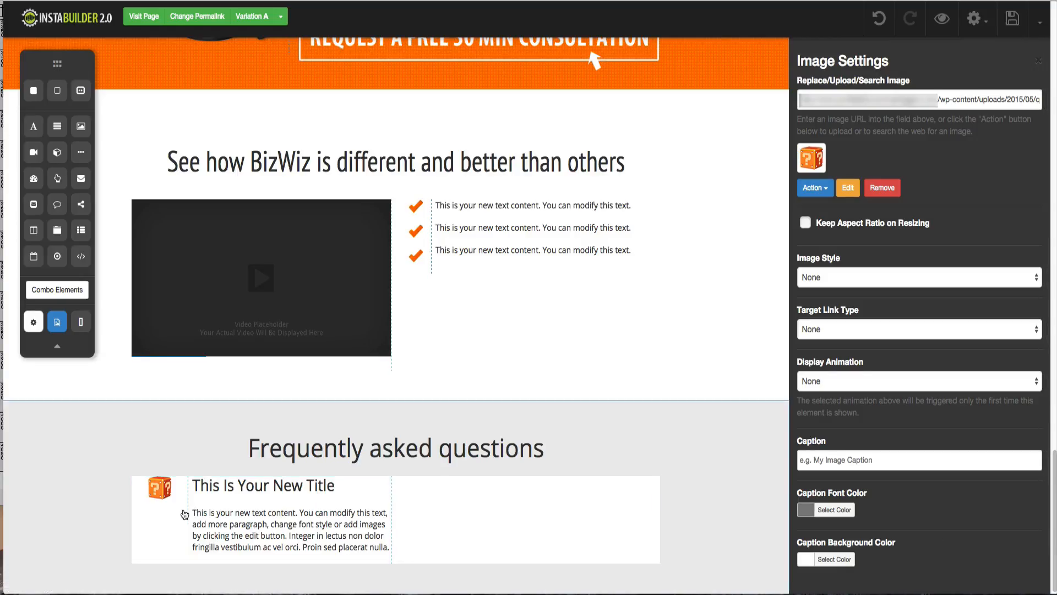
pyautogui.moveTo(190, 506); pyautogui.dragTo(164, 505)
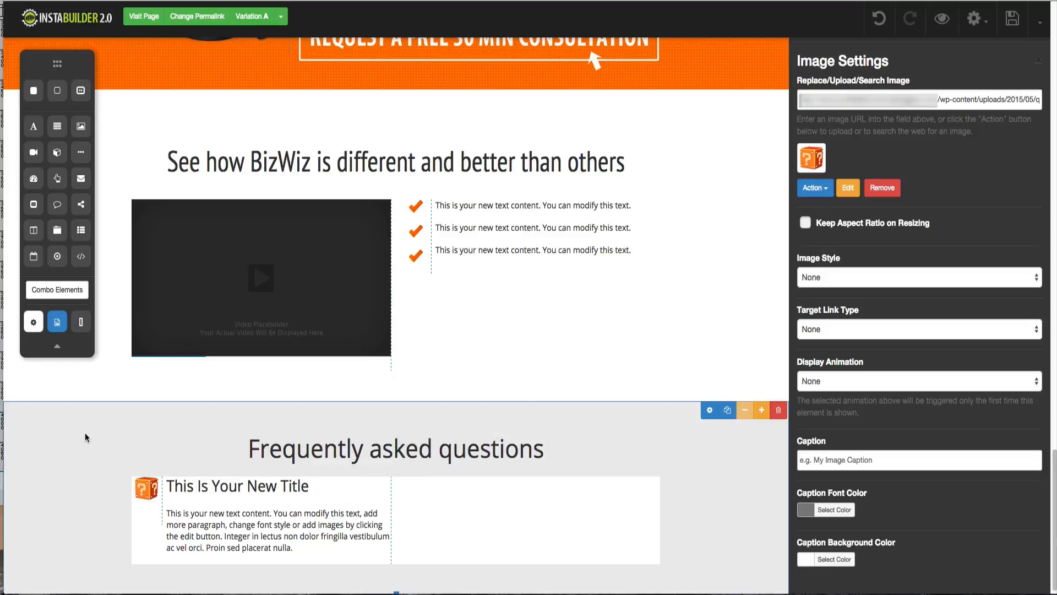
# - Give the columns element in the "Frequently asked questions" section a transparent background color
pyautogui.scroll(-1, 86, 432)
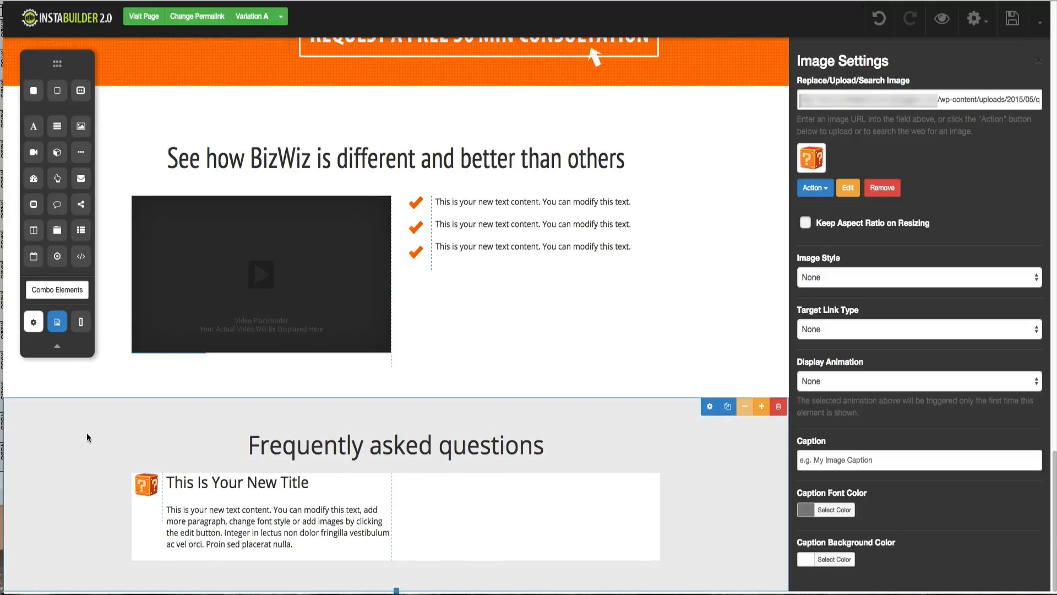
pyautogui.scroll(1, 499, 542)
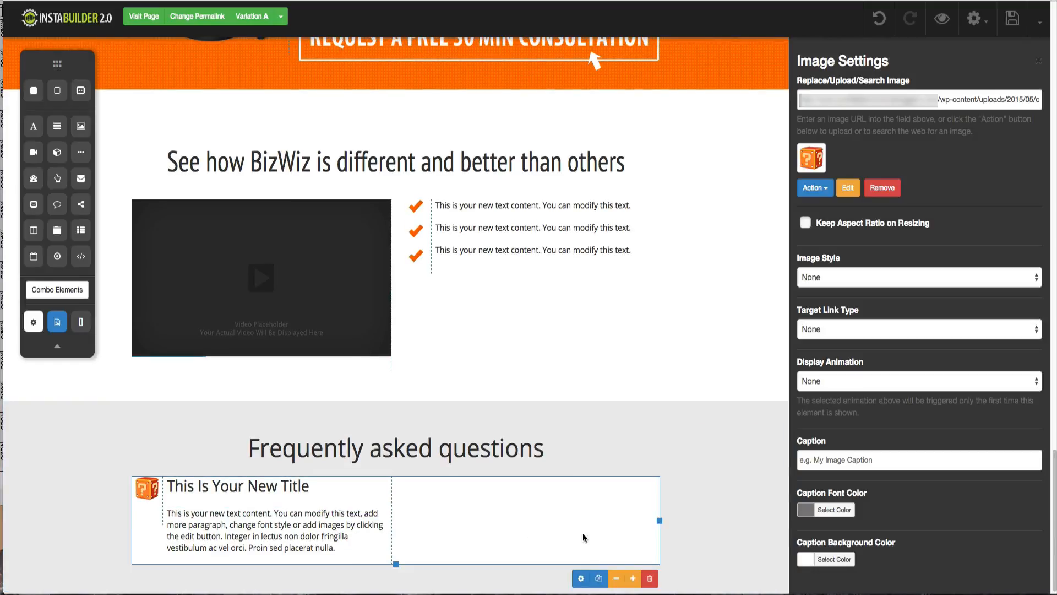
pyautogui.click(580, 578)
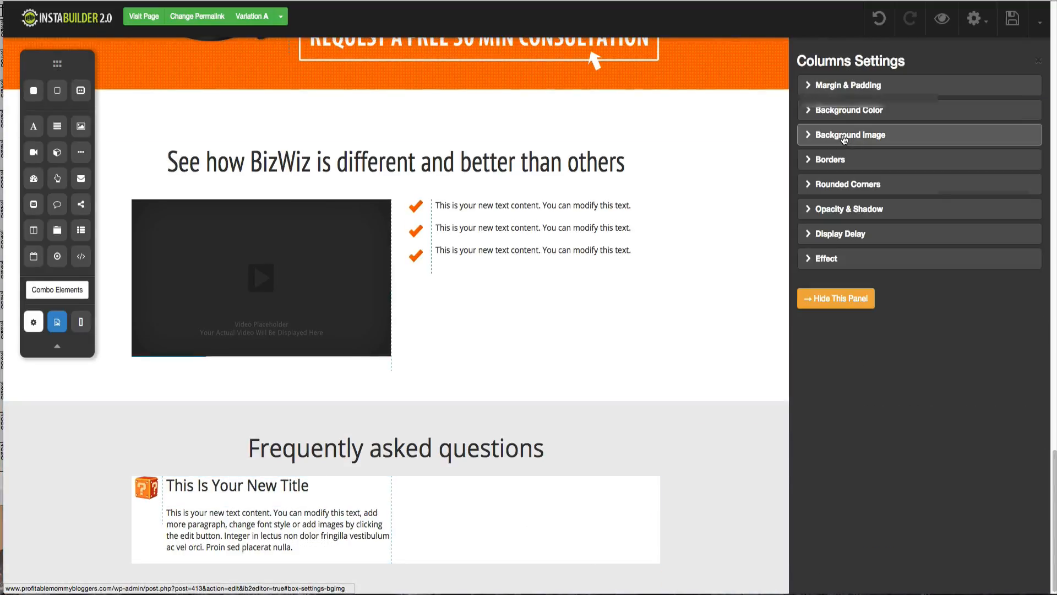
pyautogui.click(844, 116)
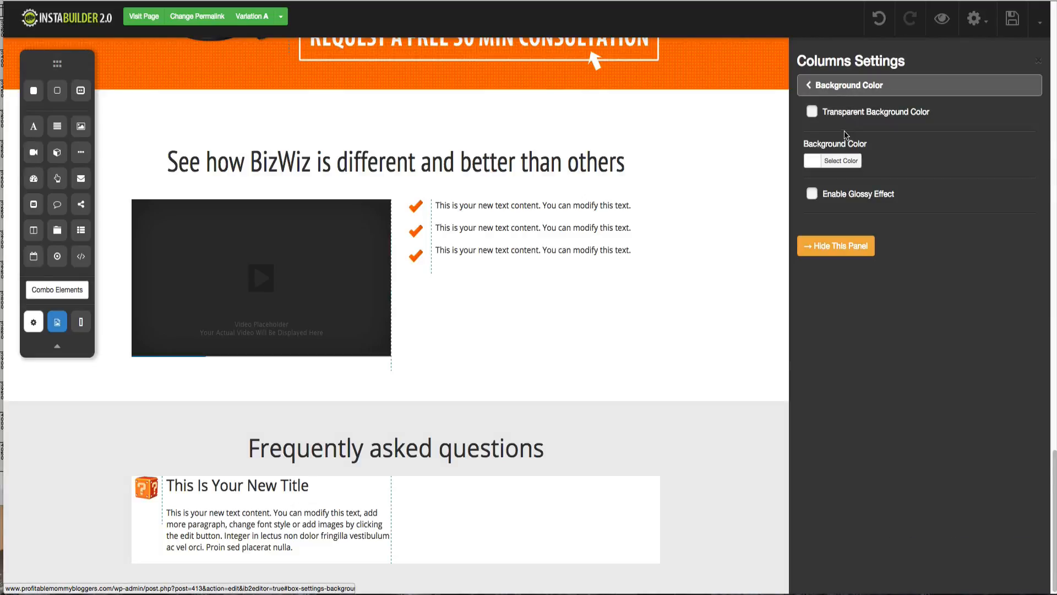
pyautogui.click(812, 112)
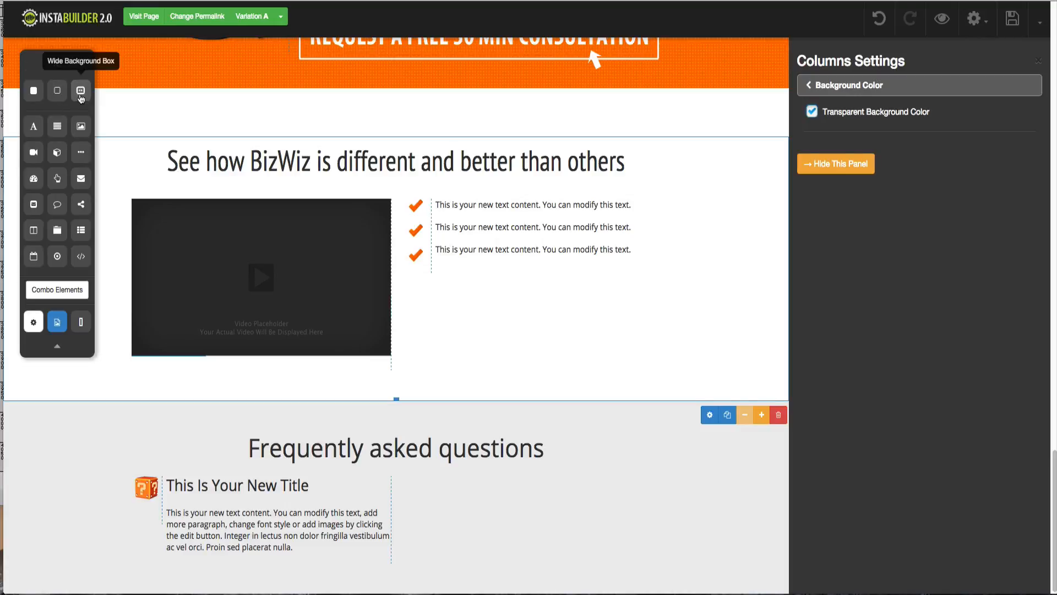
# - Add a box below "This Is Your New Title" and move the placeholder paragraph into it
pyautogui.moveTo(81, 98); pyautogui.dragTo(236, 423)
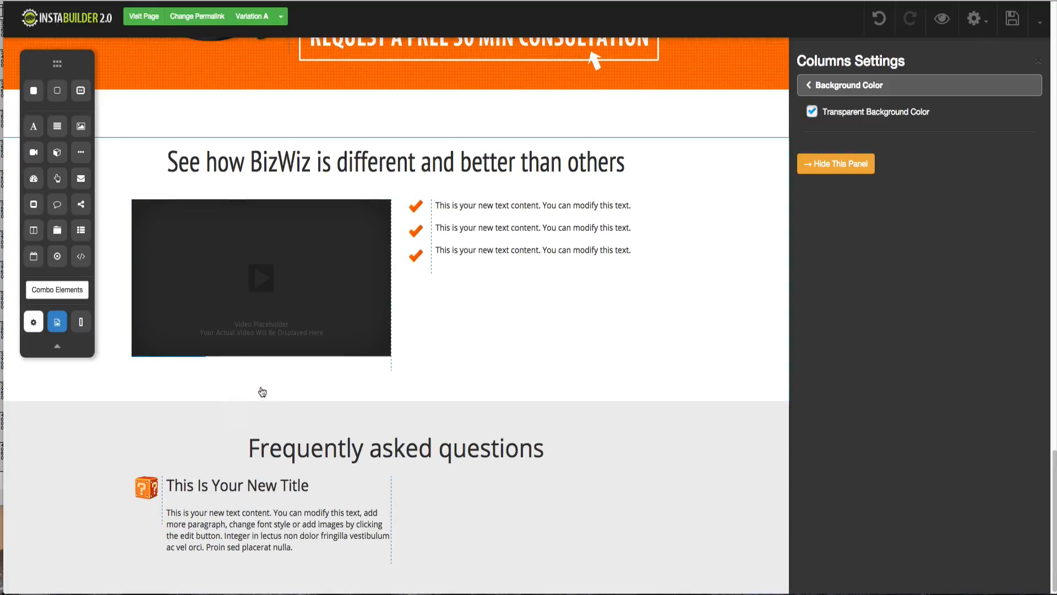
pyautogui.moveTo(81, 92); pyautogui.dragTo(257, 427)
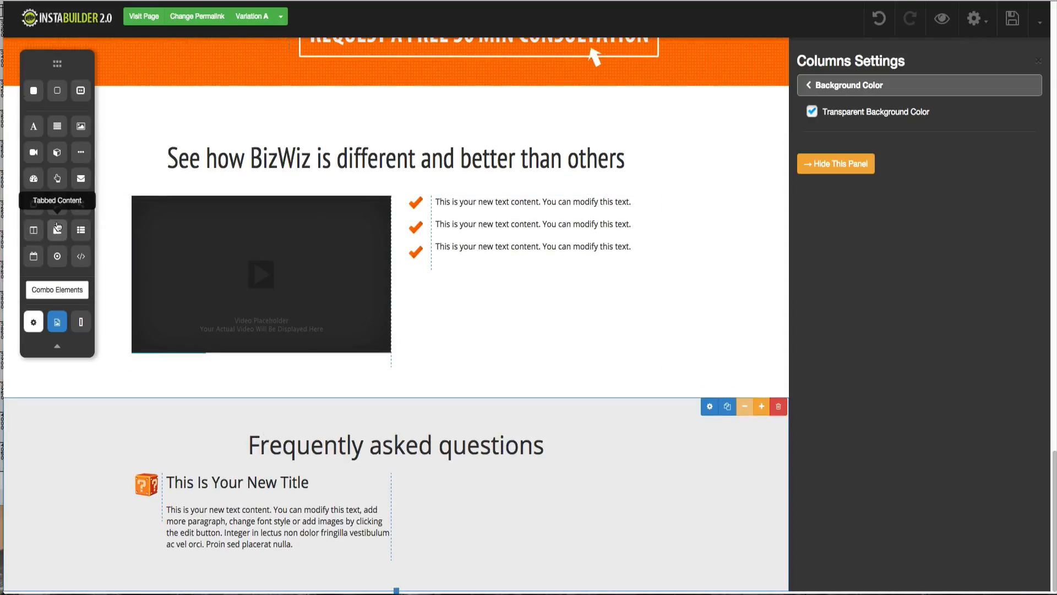
pyautogui.moveTo(61, 157); pyautogui.dragTo(239, 524)
pyautogui.scroll(-3, 254, 524)
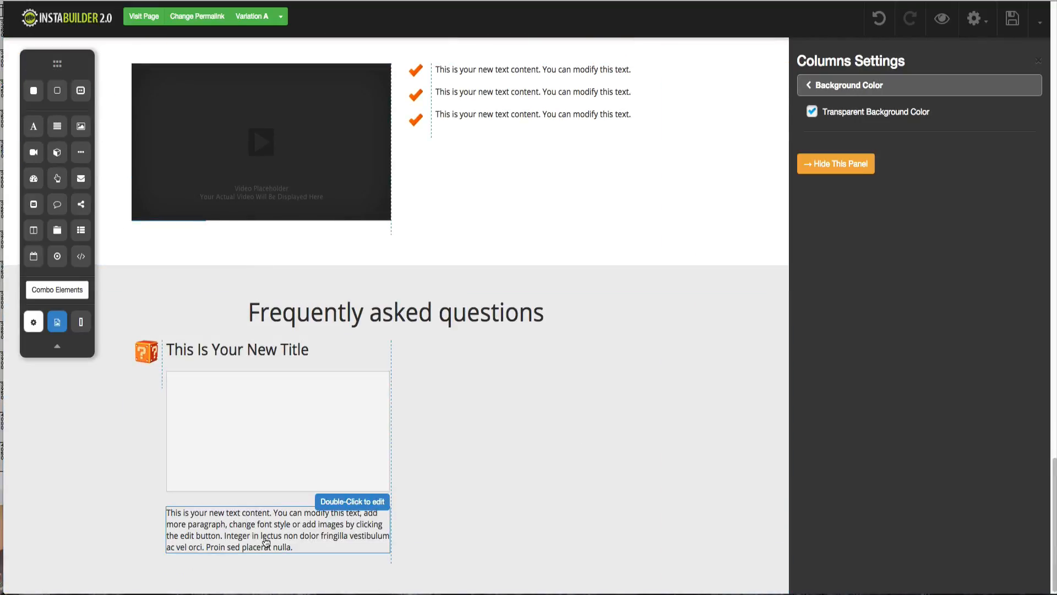
pyautogui.moveTo(270, 523); pyautogui.dragTo(268, 420)
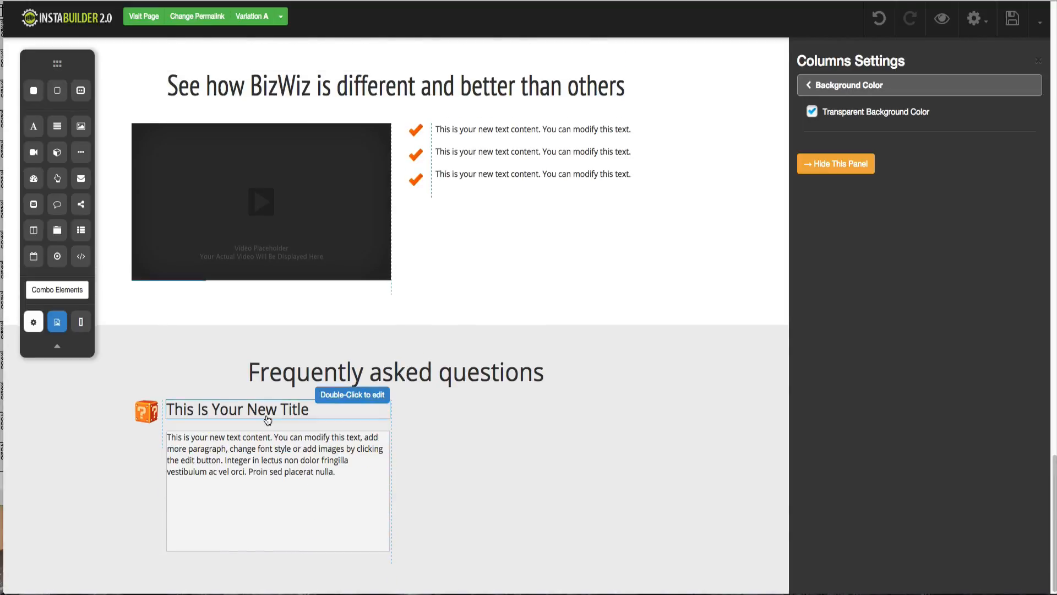
# - Set the top, bottom, left and right padding of the paragraph's box to 10 px each
pyautogui.click(276, 522)
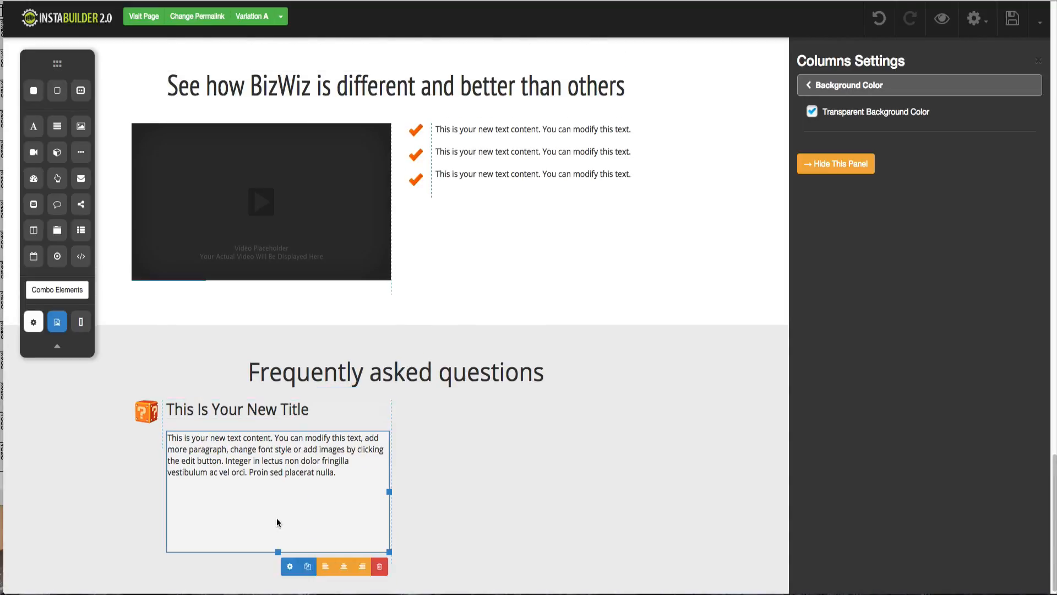
pyautogui.click(290, 567)
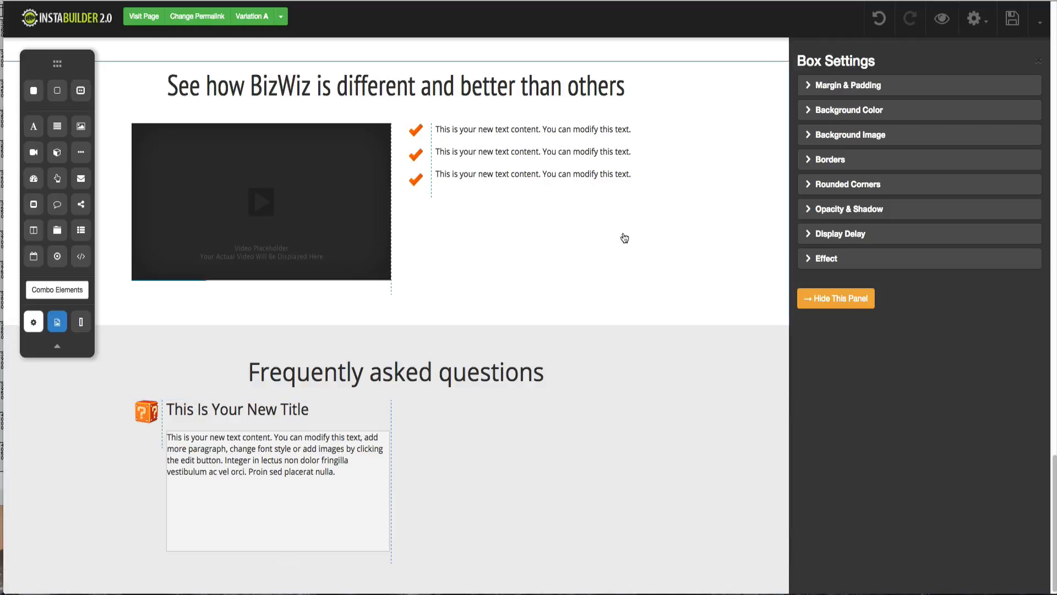
pyautogui.click(815, 88)
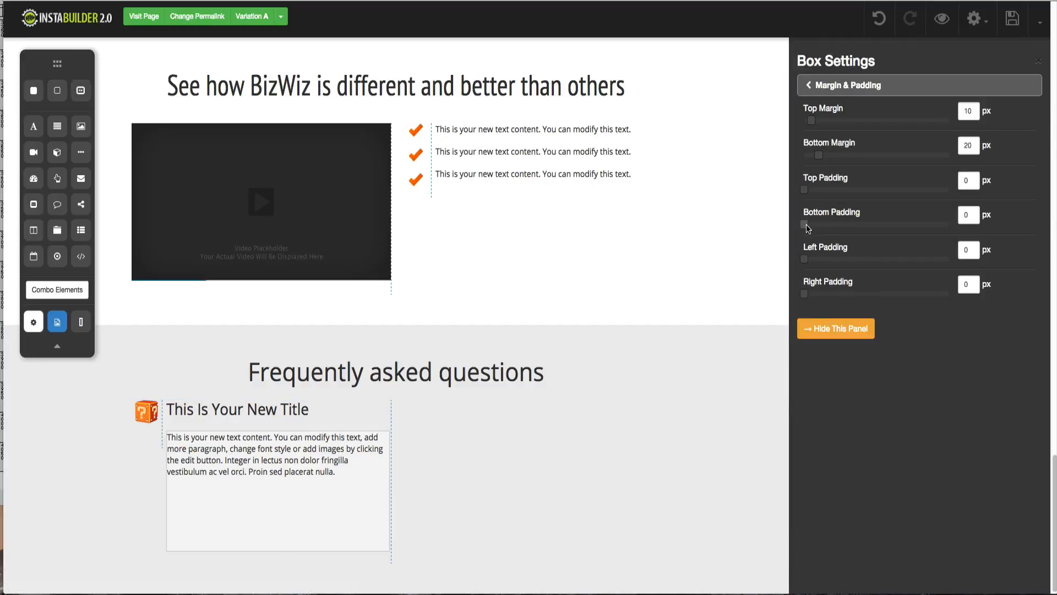
pyautogui.moveTo(806, 225); pyautogui.dragTo(813, 298)
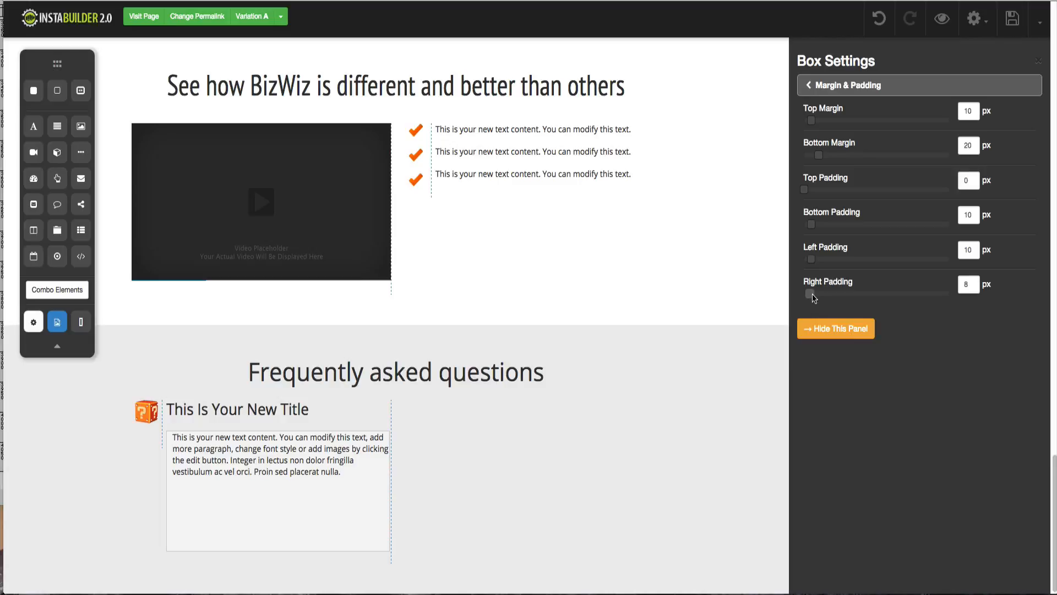
pyautogui.moveTo(804, 190); pyautogui.dragTo(810, 194)
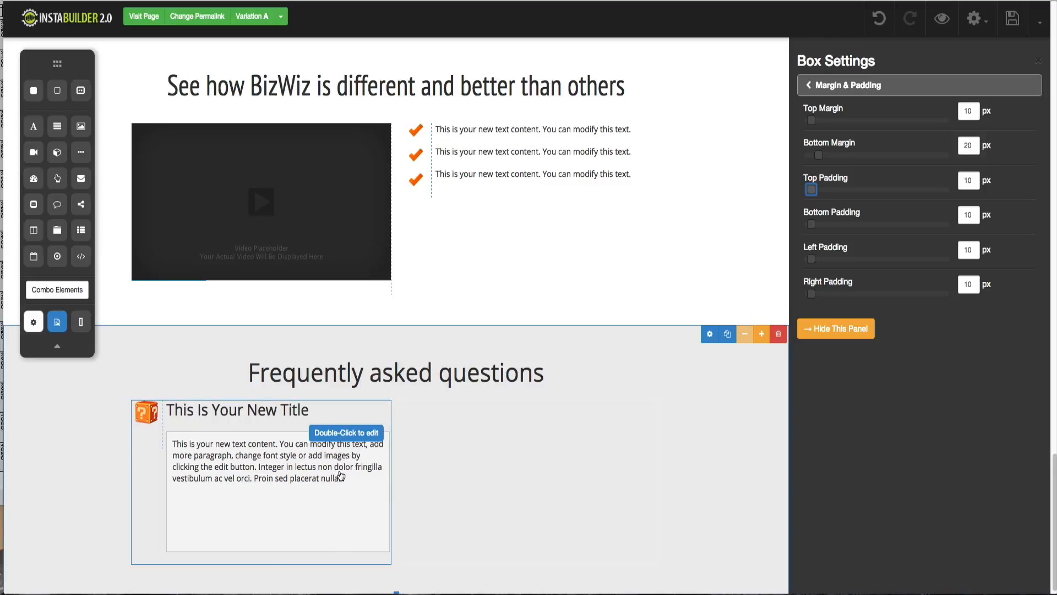
# - Round the top and bottom corners of the paragraph's box by 10 px
pyautogui.scroll(3, 558, 272)
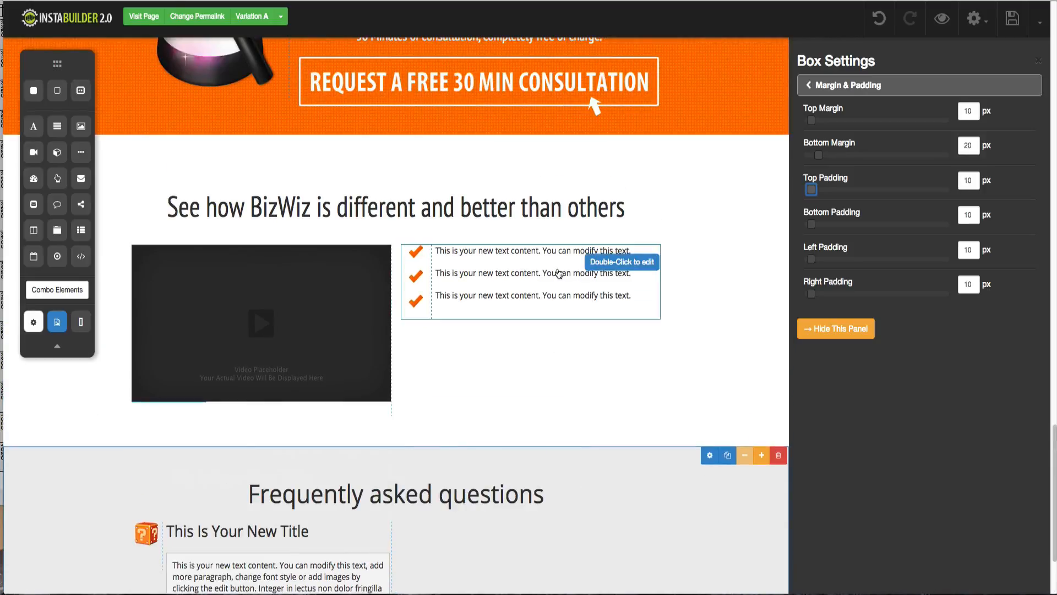
pyautogui.scroll(1, 568, 342)
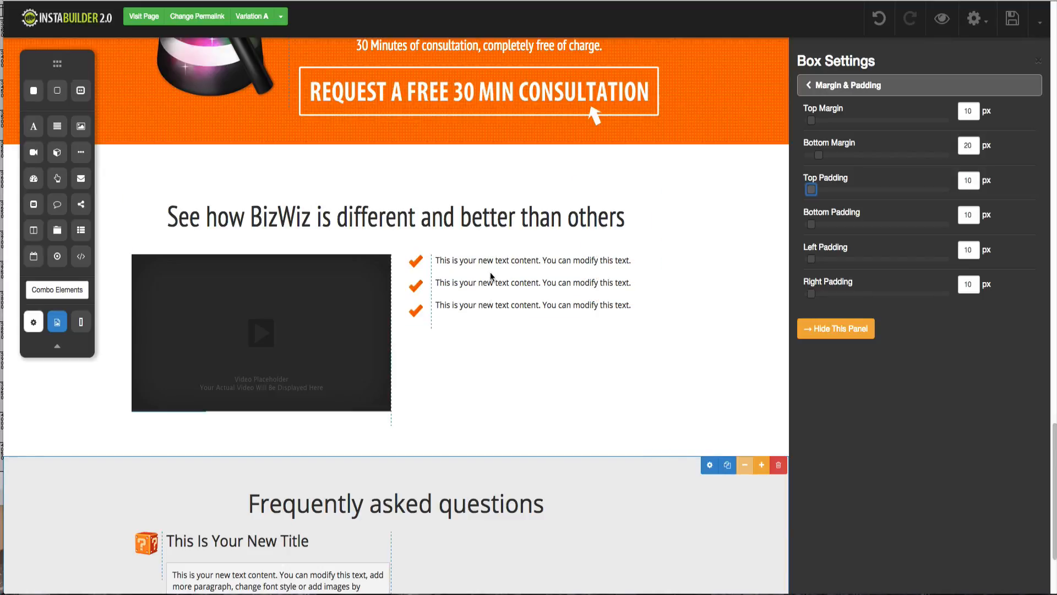
pyautogui.scroll(-3, 492, 275)
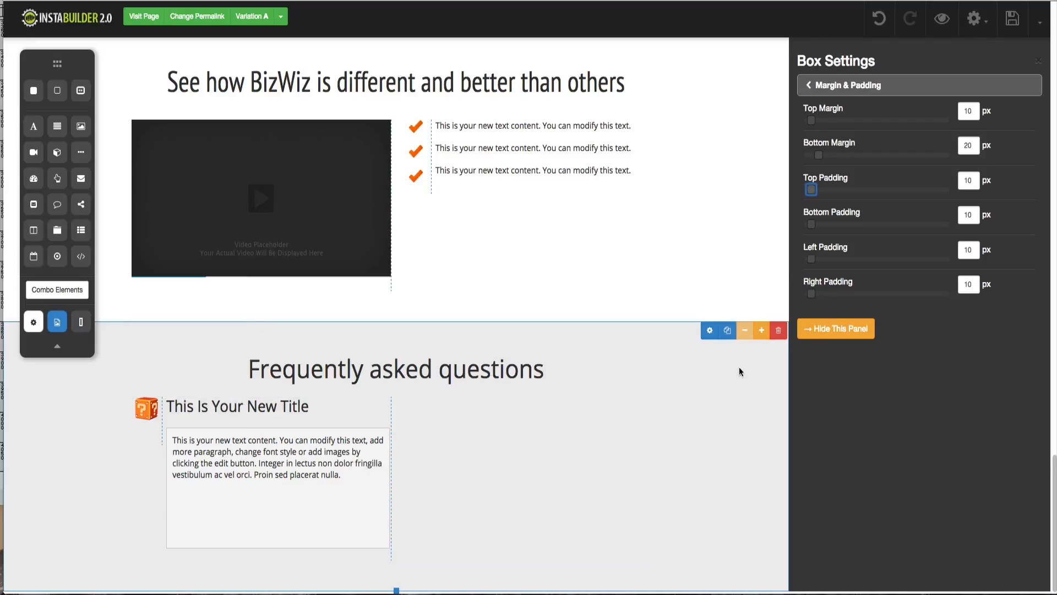
pyautogui.click(824, 87)
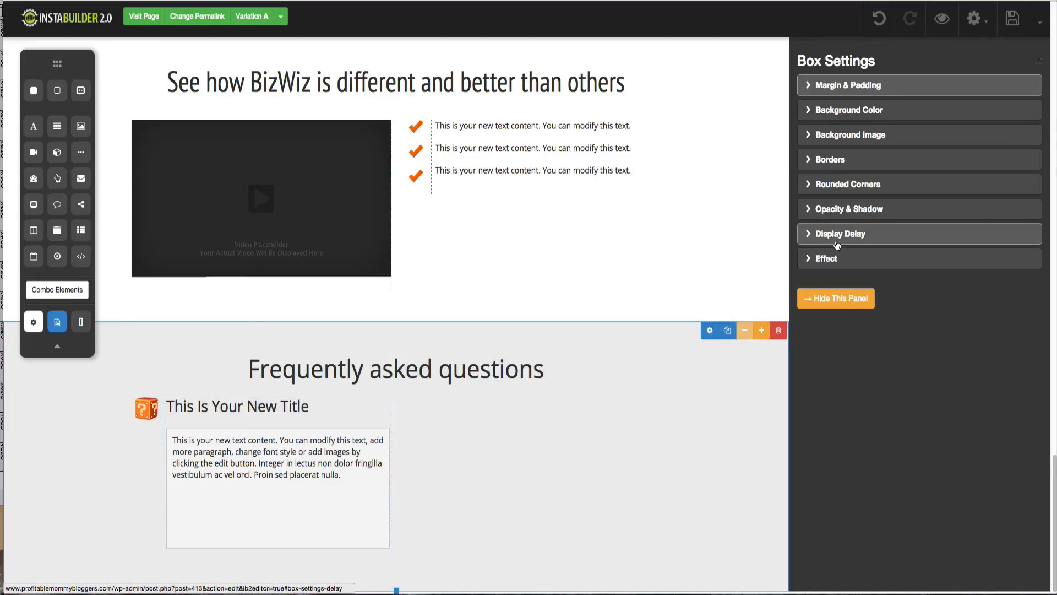
pyautogui.click(839, 185)
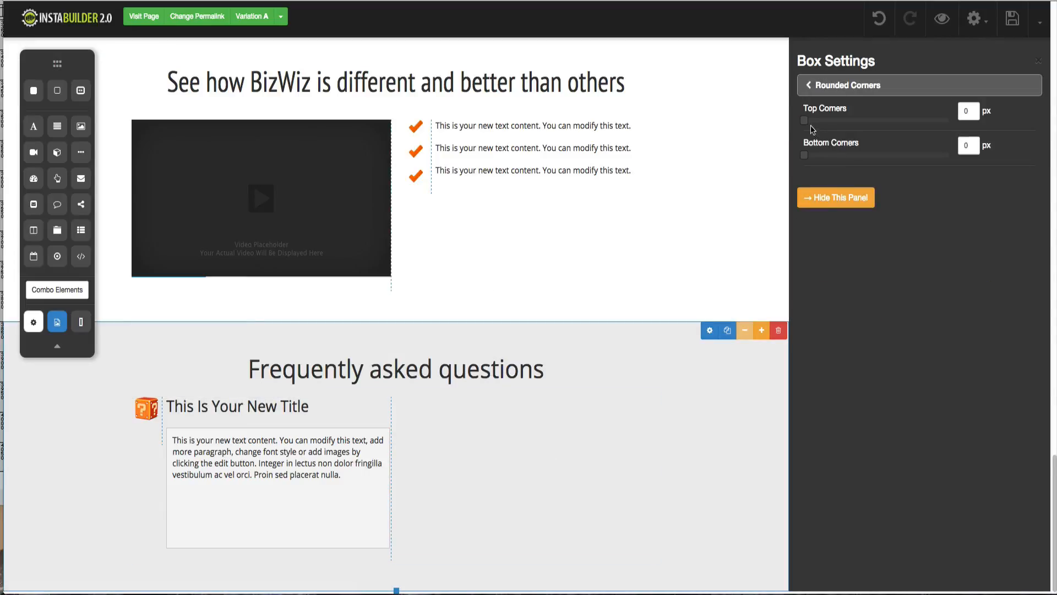
pyautogui.moveTo(808, 120); pyautogui.dragTo(876, 126)
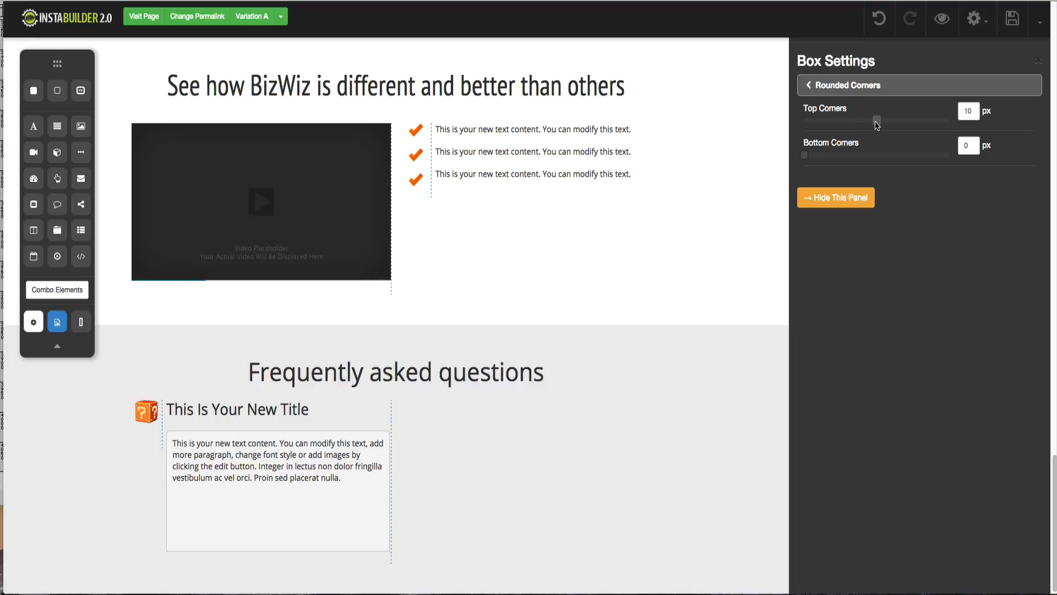
pyautogui.moveTo(804, 155); pyautogui.dragTo(878, 159)
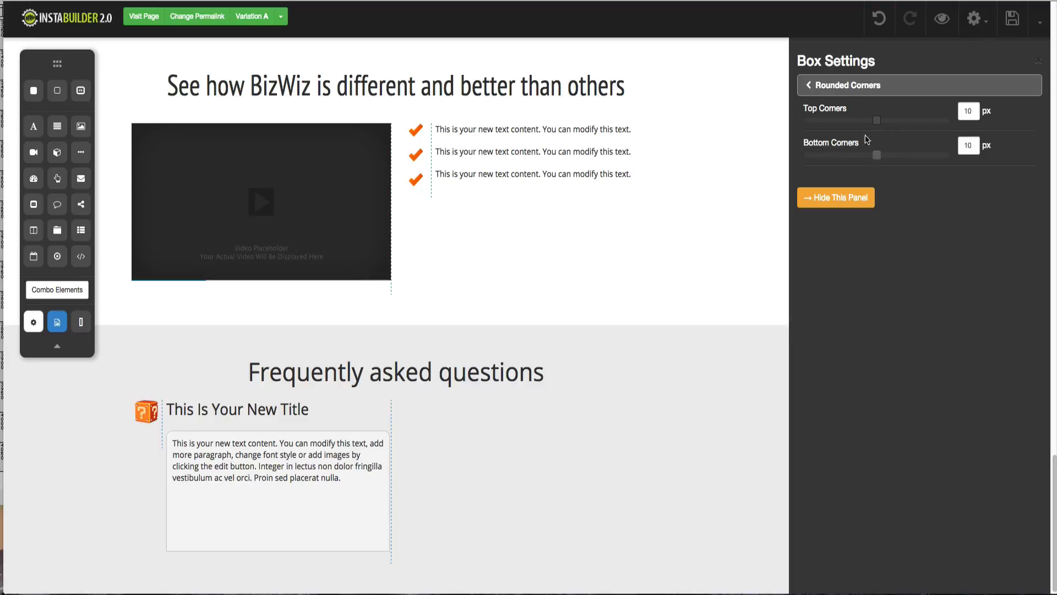
# - Change the background color of the paragraph's box to white (#ffffff)
pyautogui.click(827, 87)
pyautogui.click(829, 107)
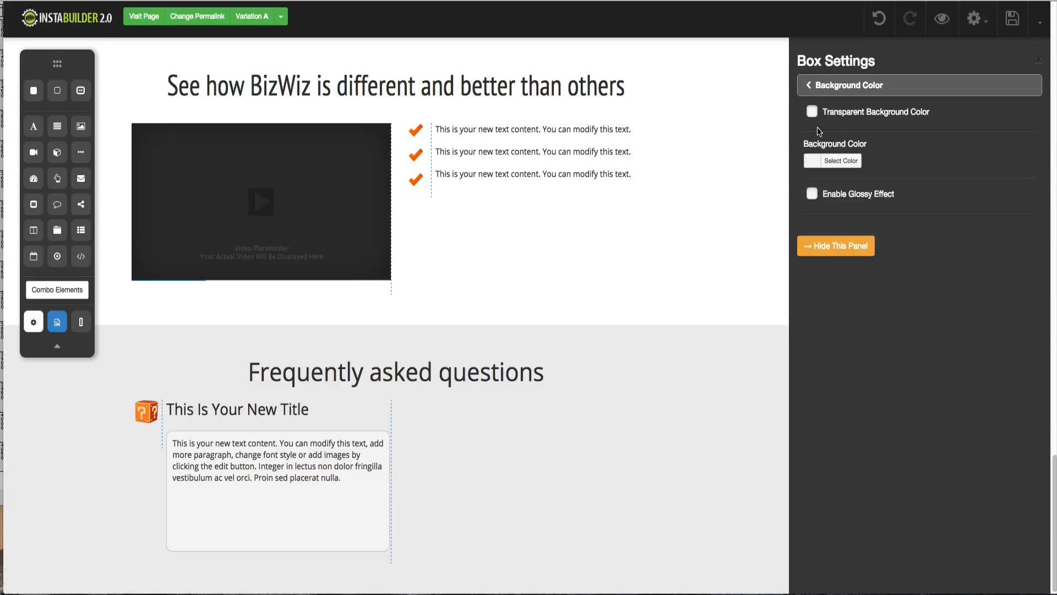
pyautogui.click(816, 158)
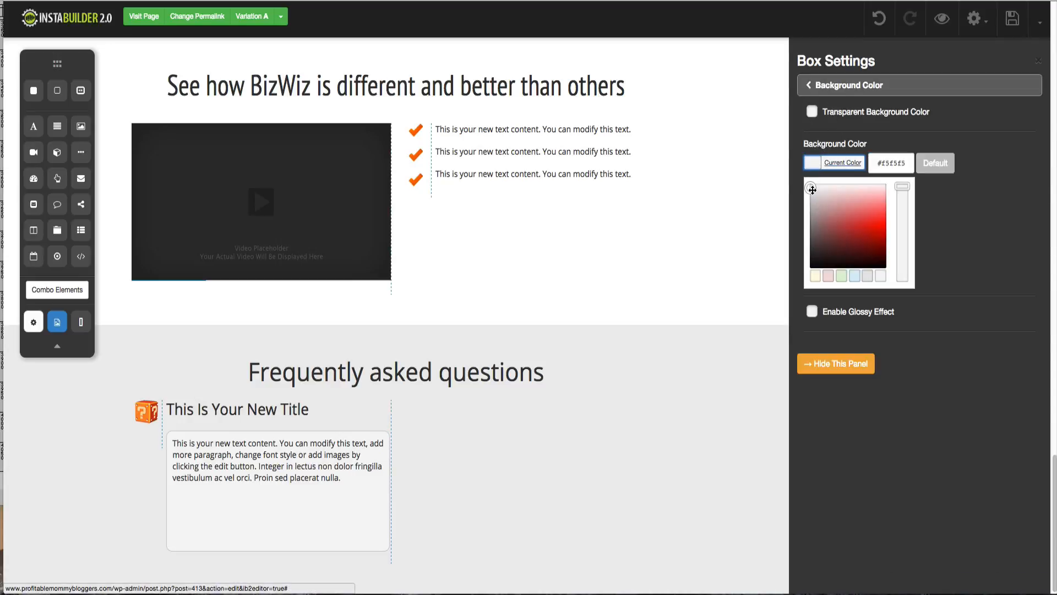
pyautogui.click(807, 178)
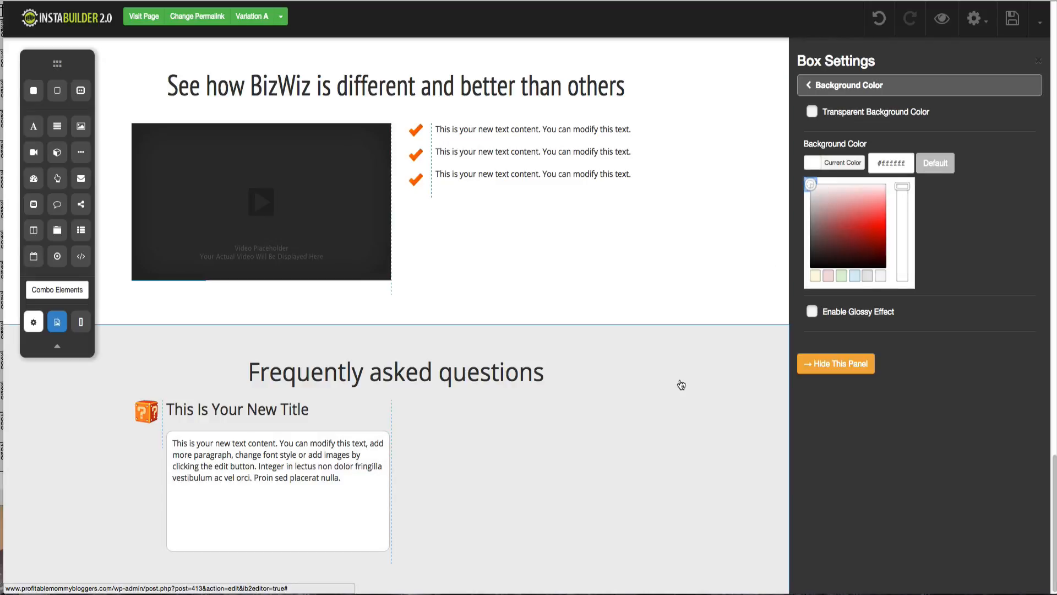
# - Hide the box settings and check the question block against the mockup's "Frequently asked questions" section
pyautogui.click(827, 369)
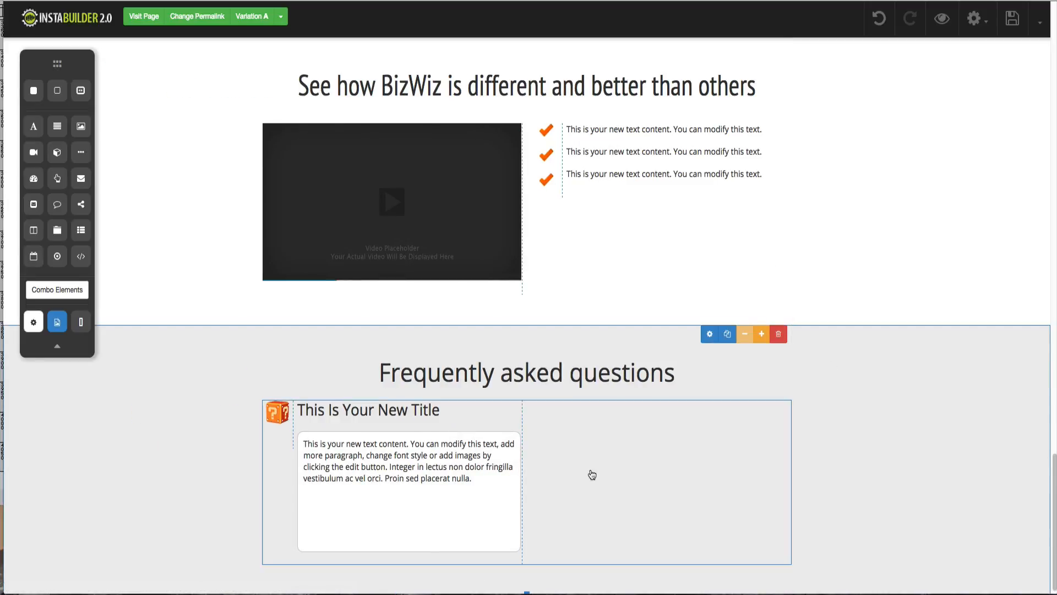
pyautogui.click(468, 490)
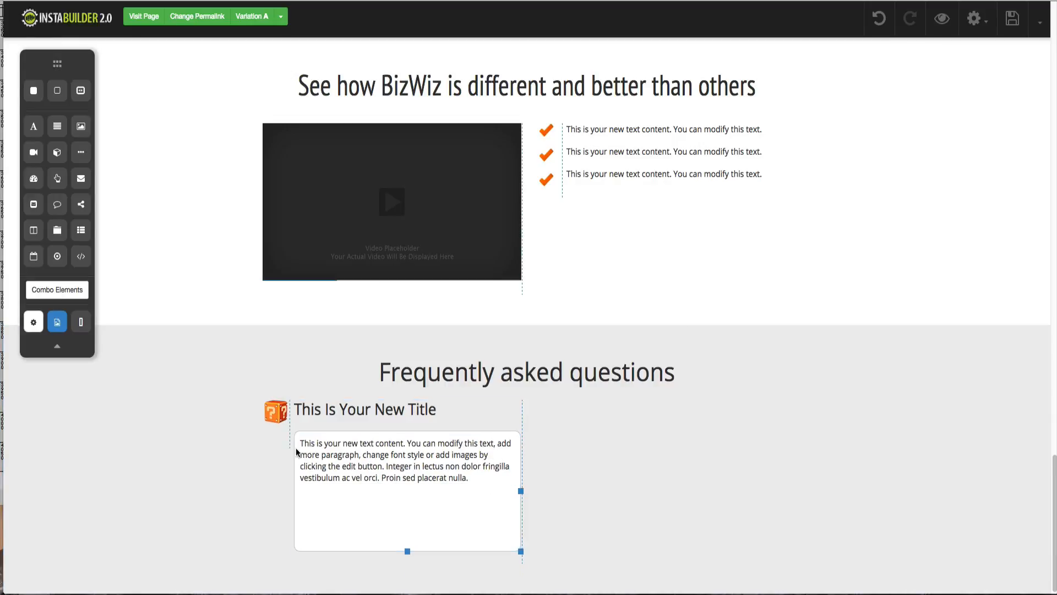
pyautogui.click(565, 489)
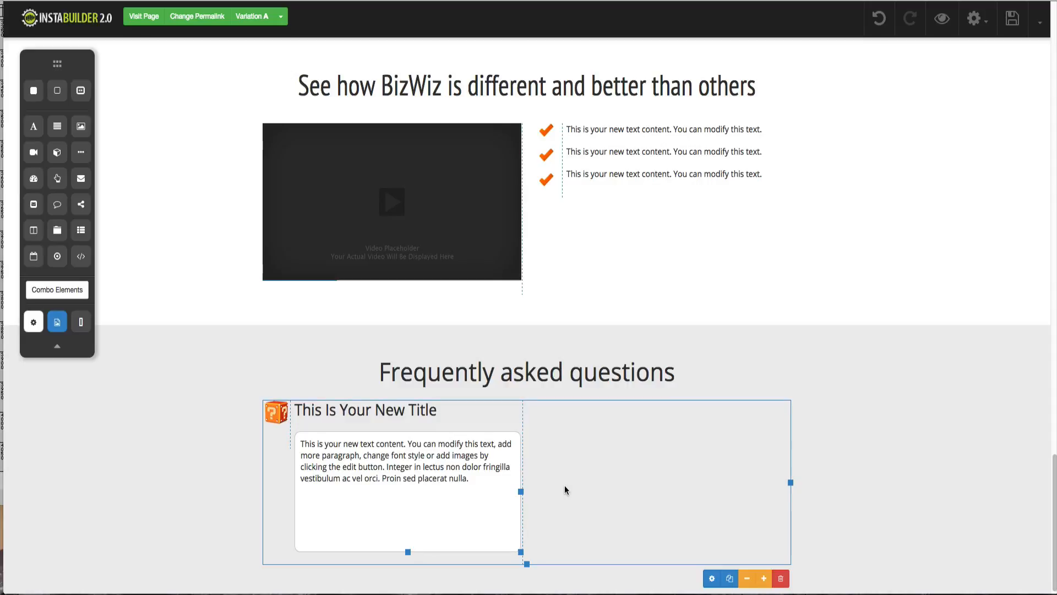
pyautogui.click(942, 19)
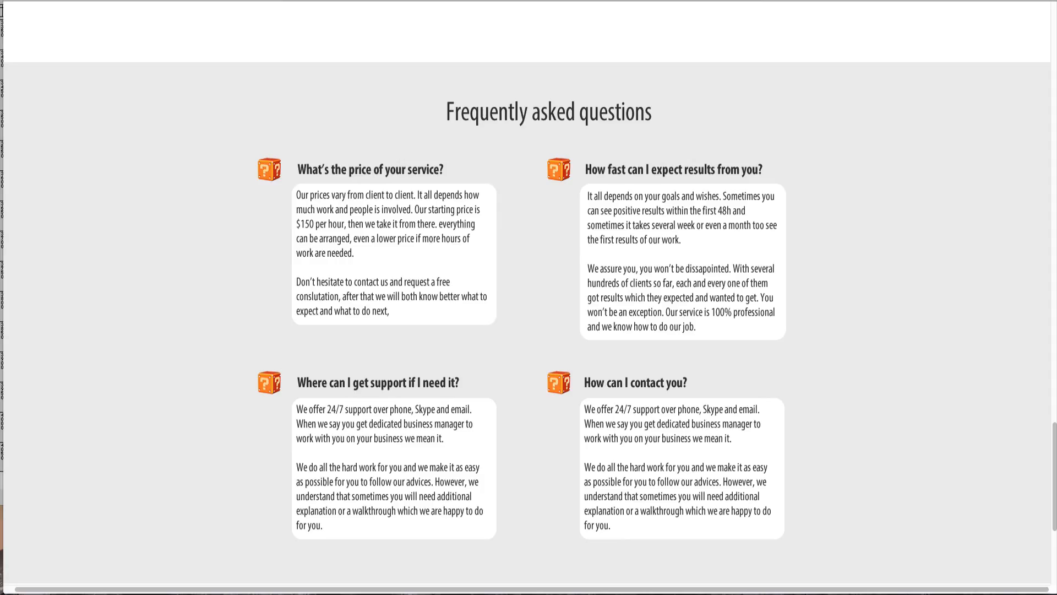
# - Switch to the Fireworks mockup and copy the full answer text beneath "What's the price of your service?"
pyautogui.hotkey('ctrl', 'Up')
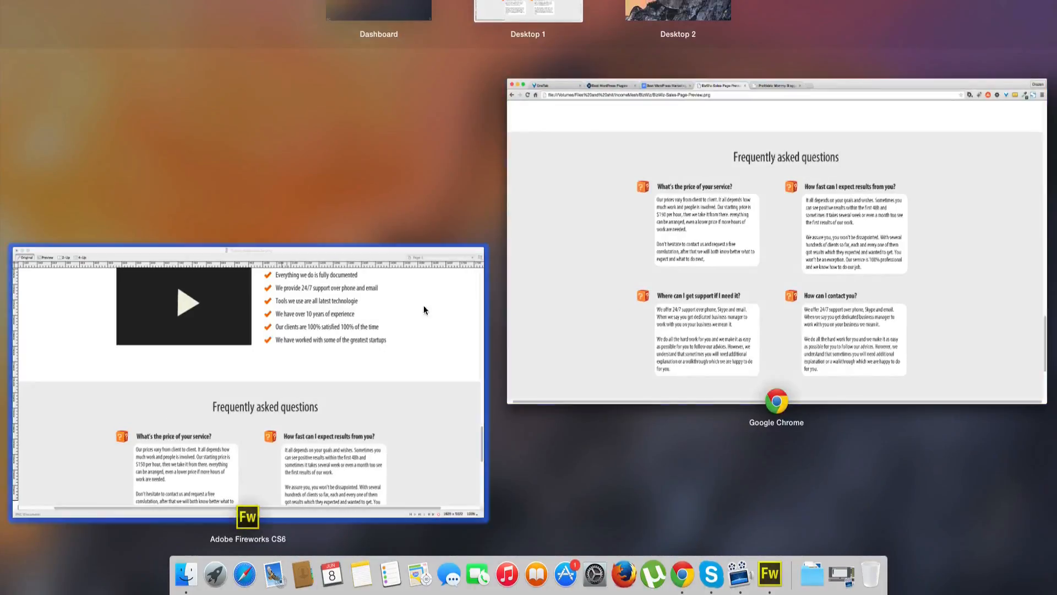
pyautogui.click(424, 305)
pyautogui.scroll(-2, 311, 427)
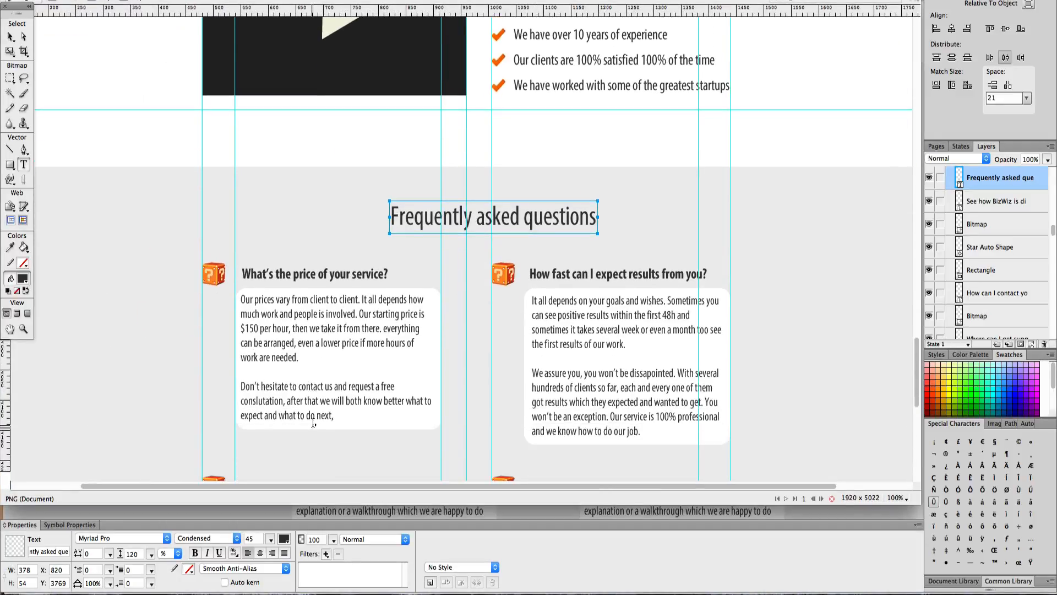
pyautogui.click(337, 416)
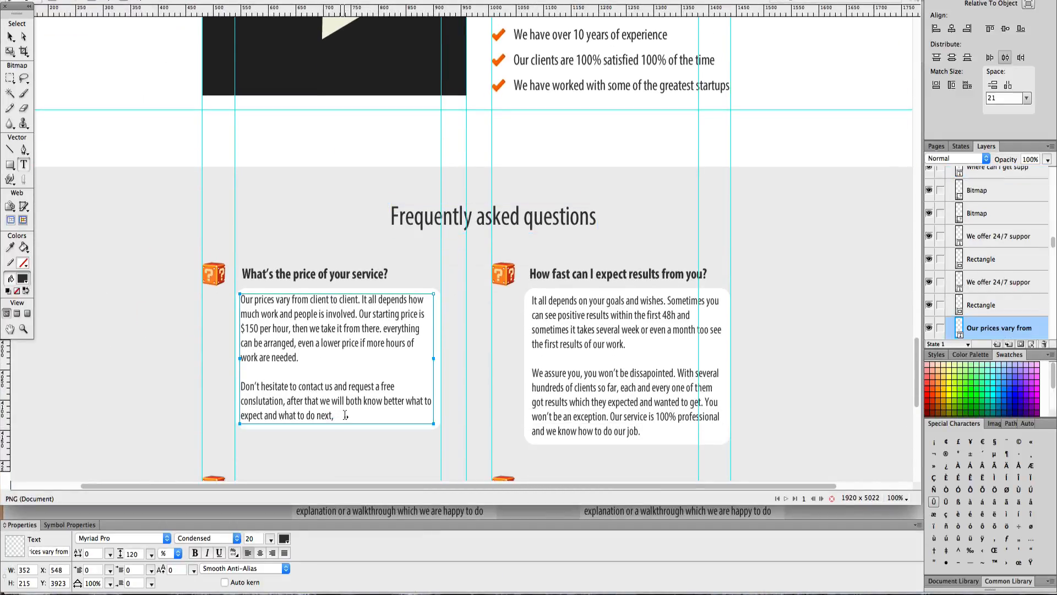
pyautogui.moveTo(340, 415); pyautogui.dragTo(246, 301)
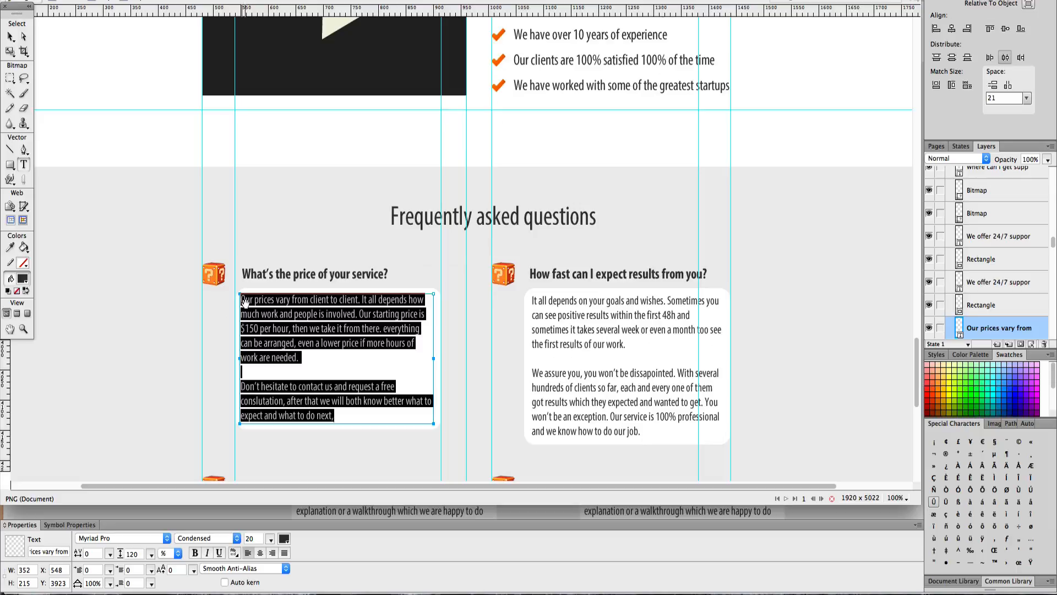
pyautogui.hotkey('ctrl', 'Up')
pyautogui.click(751, 249)
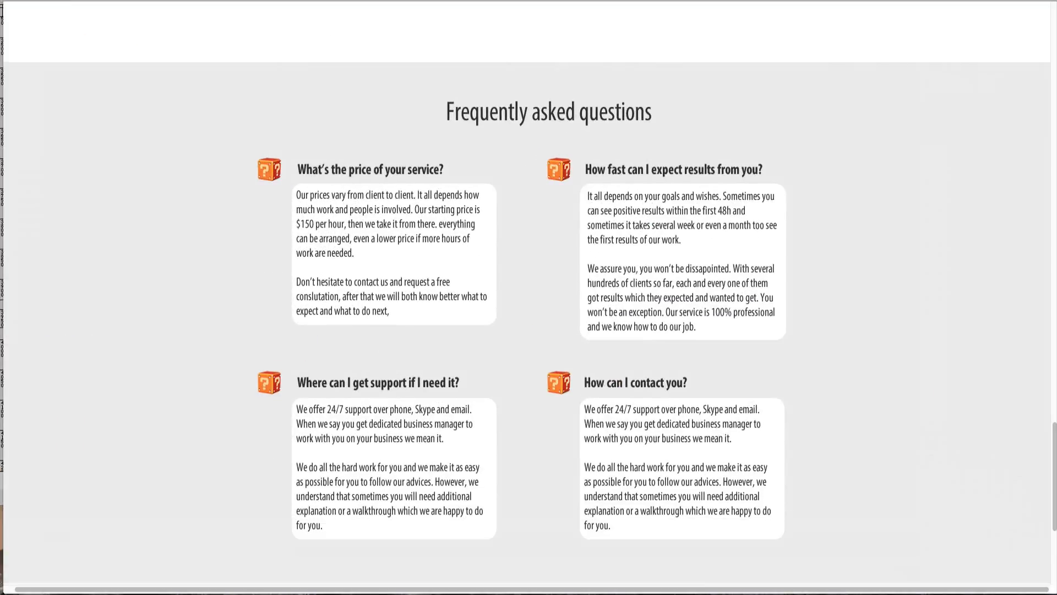
# - Replace the placeholder paragraph in InstaBuilder's white box with the copied answer, starting a new paragraph at "Don't hesitate to contact us"
pyautogui.hotkey('ctrl', 'Tab')
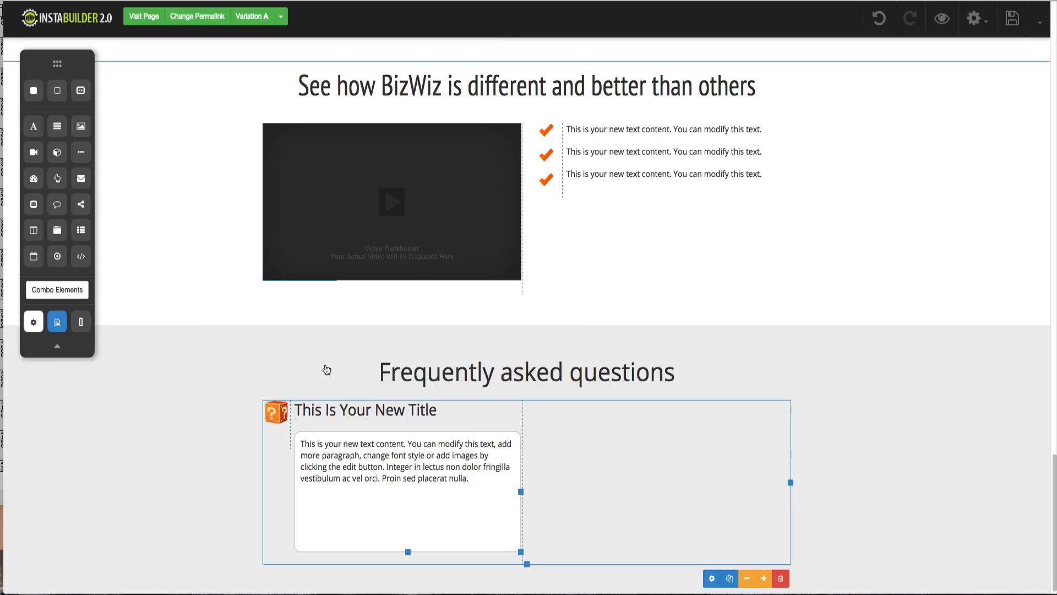
pyautogui.click(473, 478)
pyautogui.click(476, 479)
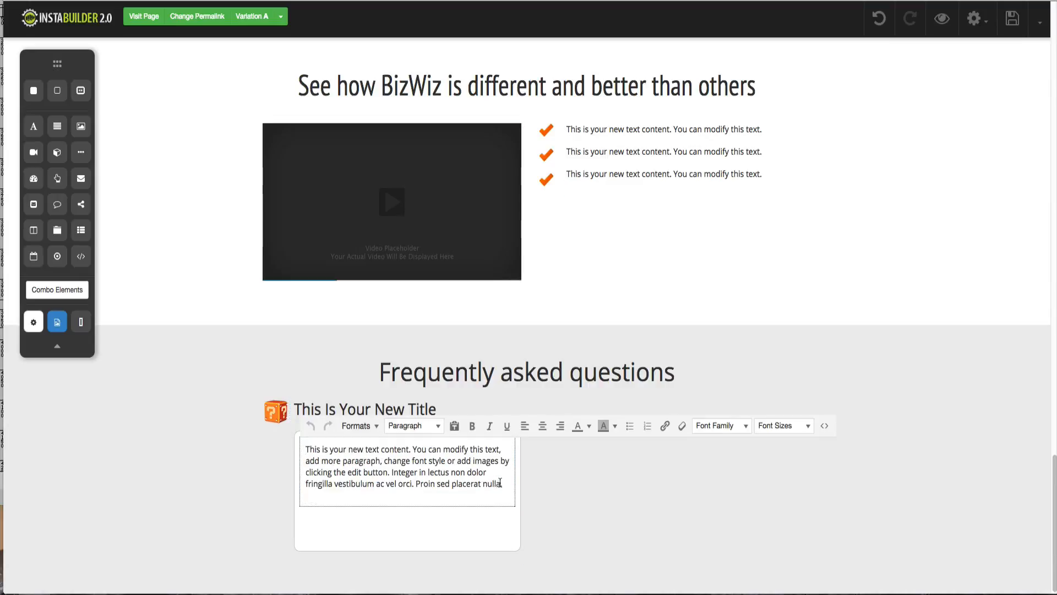
pyautogui.moveTo(501, 483); pyautogui.dragTo(308, 443)
pyautogui.write("Our prices vary from client to client. It all depends how much work and people is involved. Our starting price is $150 per hour, then we take it from there. everything can be arranged, even a lower price if more hours of work are needed. Don't hesitate to contact us and request a free conslutation, after that we will both know better what to expect and what to do next,")
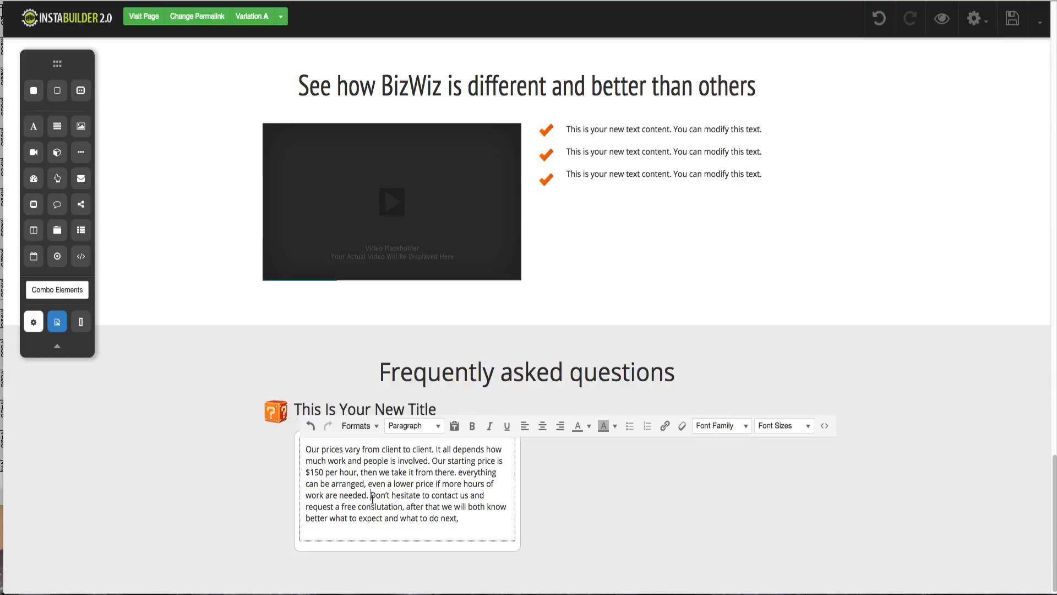
pyautogui.press('Return')
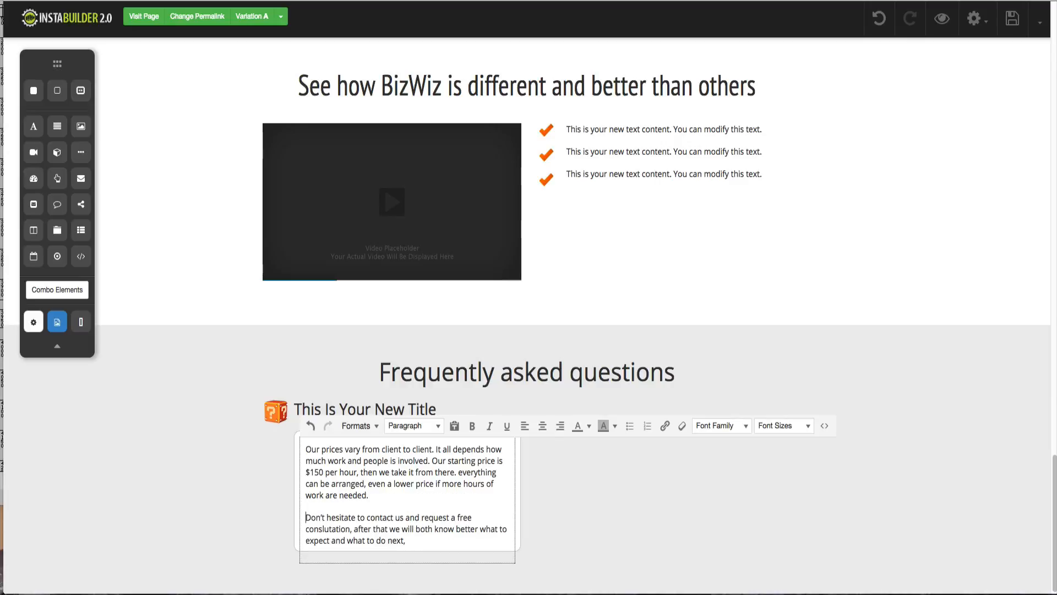
pyautogui.click(254, 485)
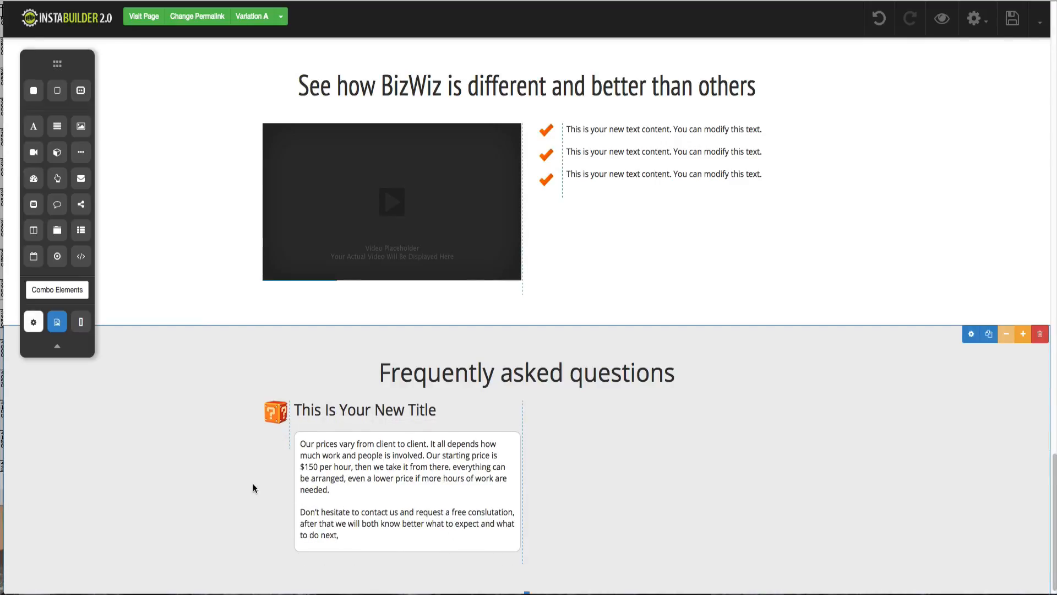
# - Switch to the Fireworks mockup and copy the question heading "What's the price of your service?"
pyautogui.hotkey('ctrl', 'Up')
pyautogui.click(323, 356)
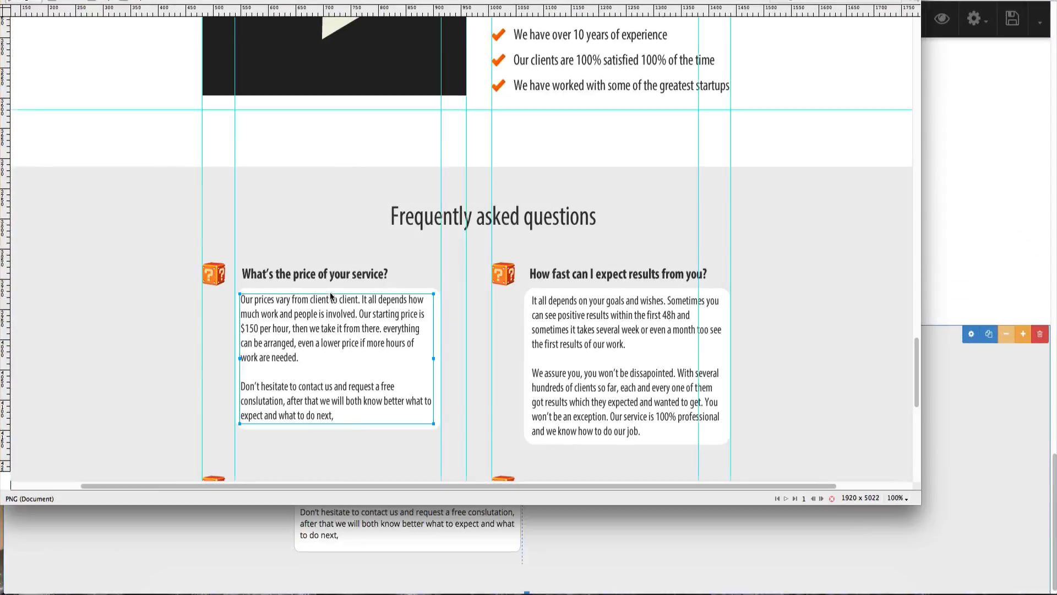
pyautogui.doubleClick(324, 273)
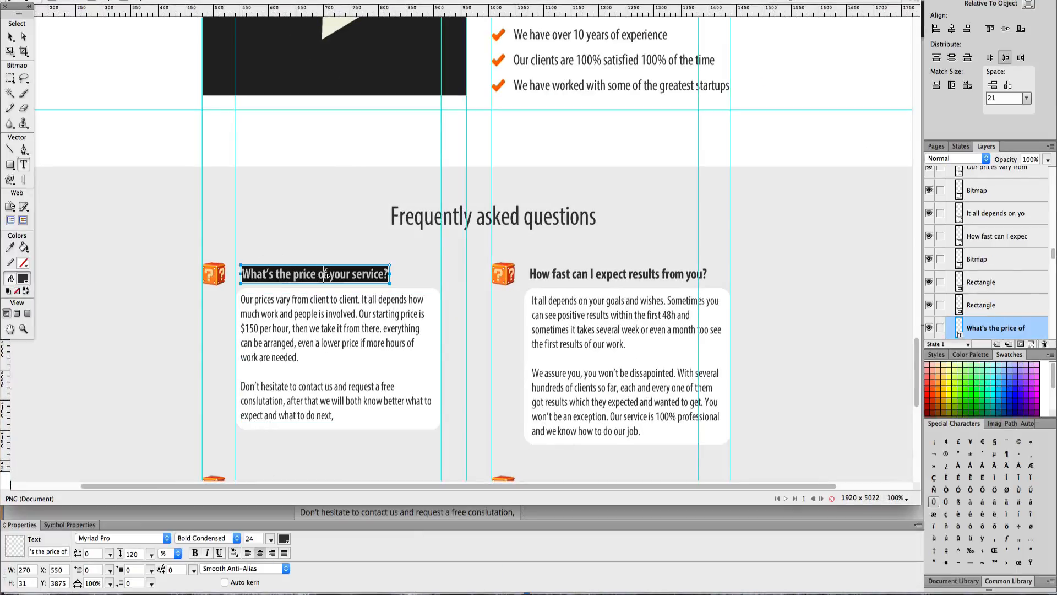
pyautogui.hotkey('ctrl', 'Up')
# - Return to InstaBuilder and replace "This Is Your New Title" with "What's the price of your service?"
pyautogui.click(607, 337)
pyautogui.click(357, 408)
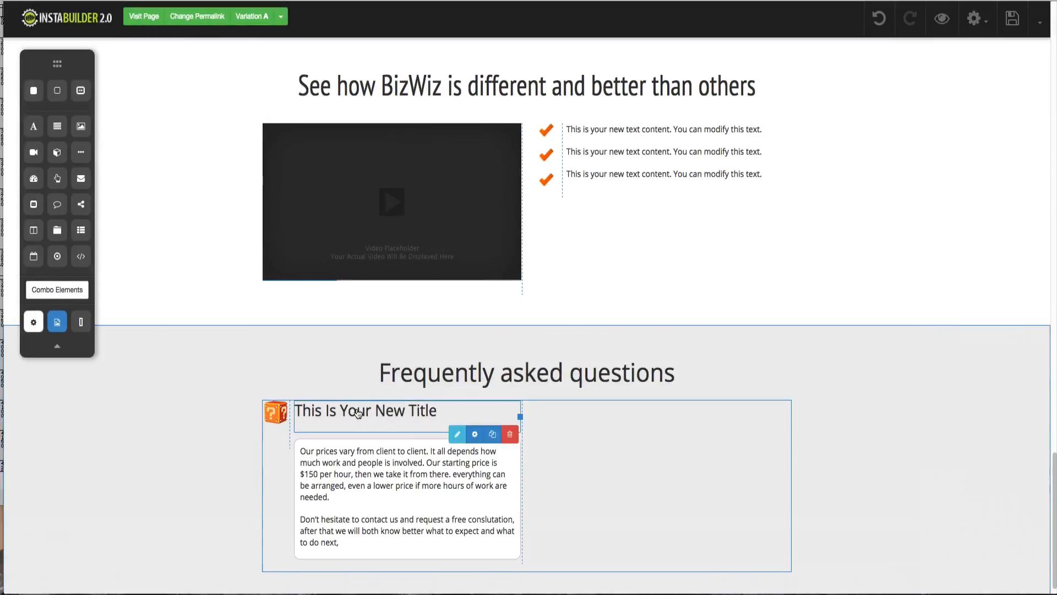
pyautogui.doubleClick(357, 409)
pyautogui.tripleClick(358, 411)
pyautogui.write('What’s the price of your service?')
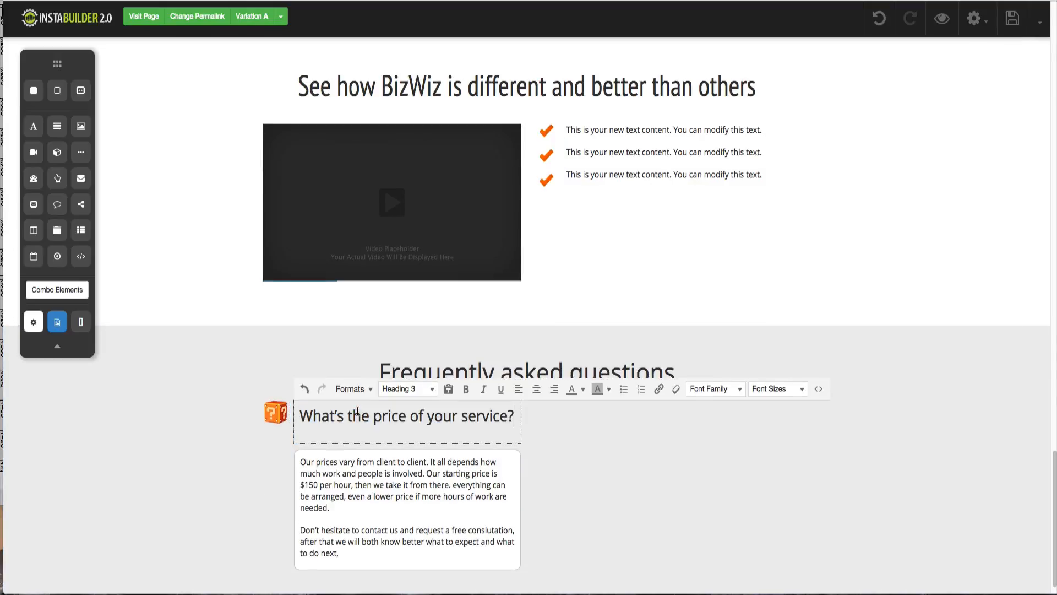
# - Format the "What's the price of your service?" heading in bold PT Sans Narrow at 24px
pyautogui.tripleClick(357, 412)
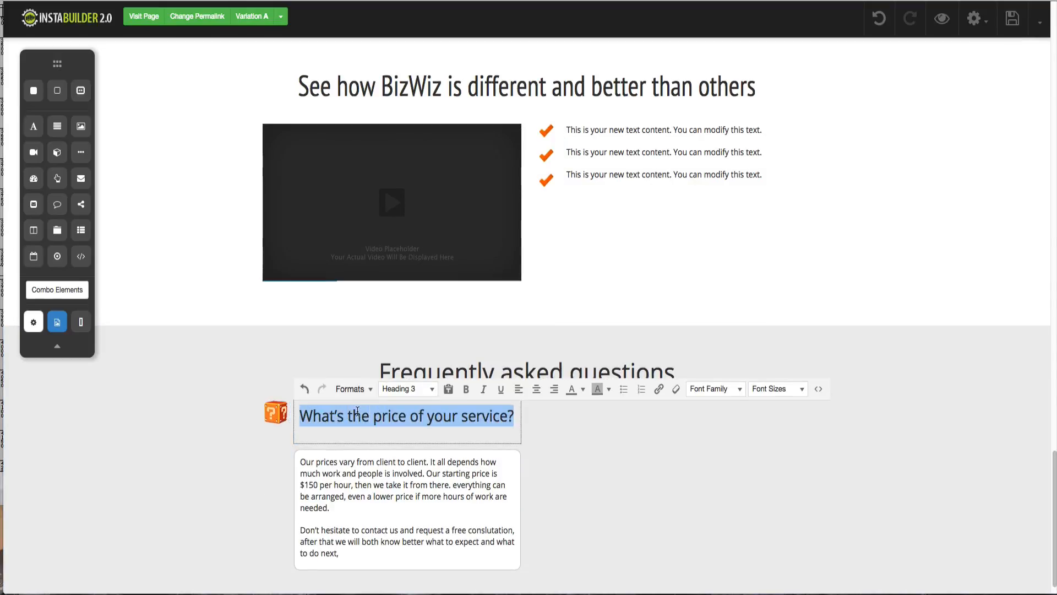
pyautogui.click(716, 389)
pyautogui.scroll(-15, 748, 299)
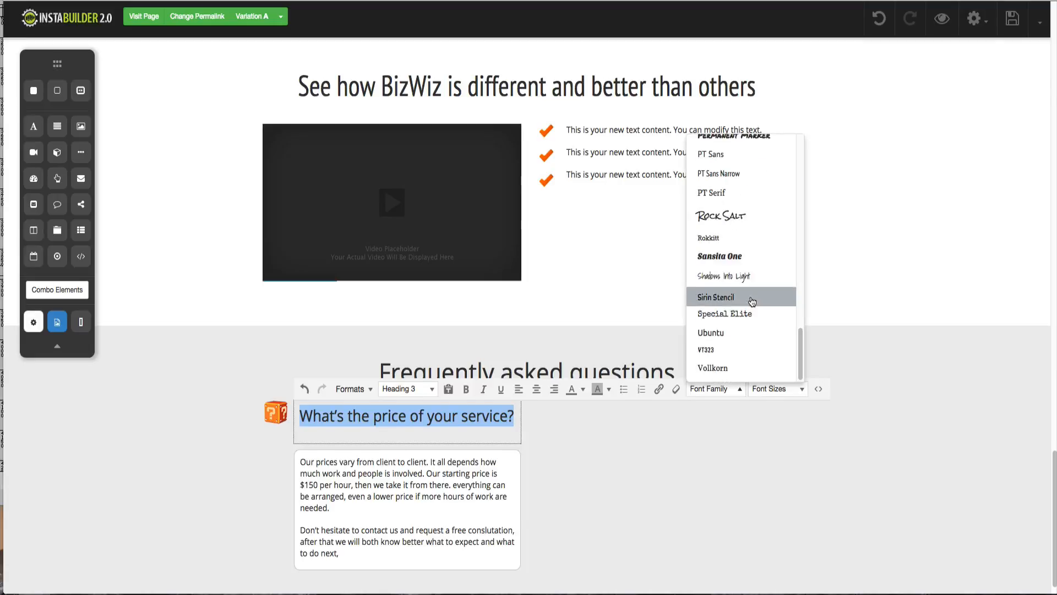
pyautogui.click(746, 155)
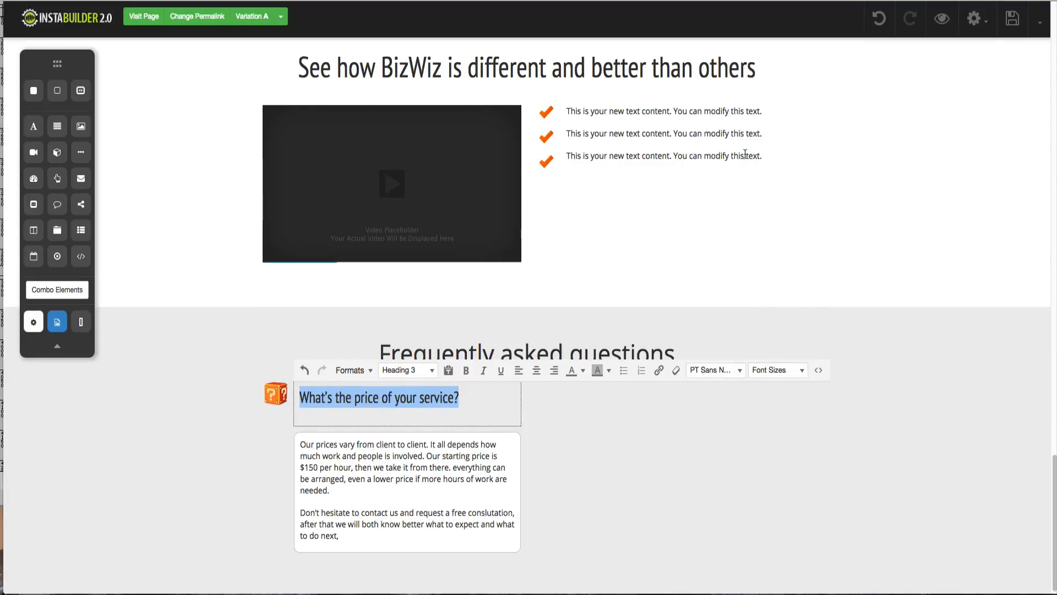
pyautogui.click(776, 370)
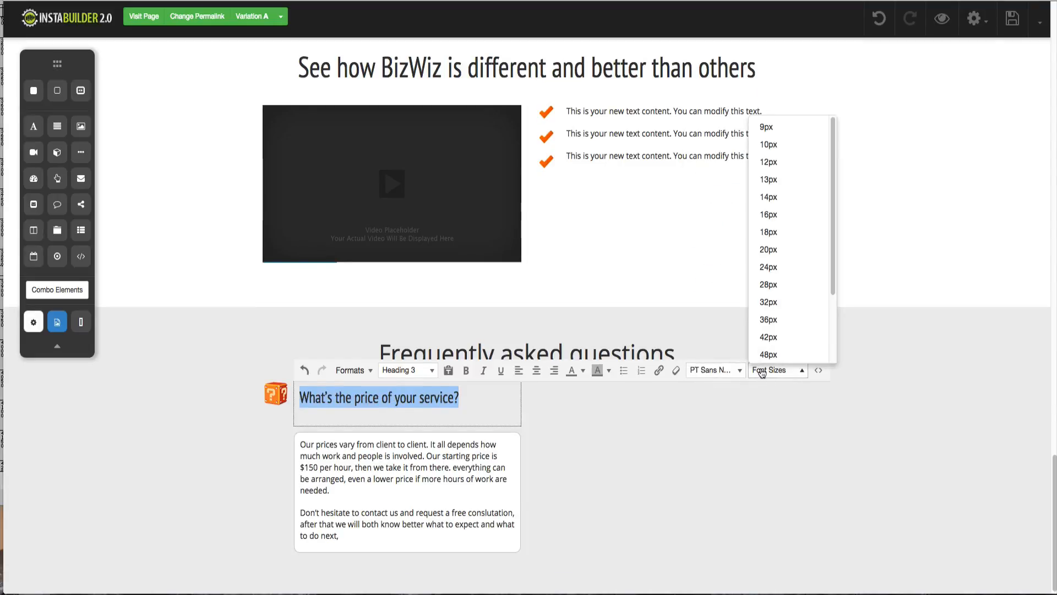
pyautogui.click(787, 248)
pyautogui.click(778, 370)
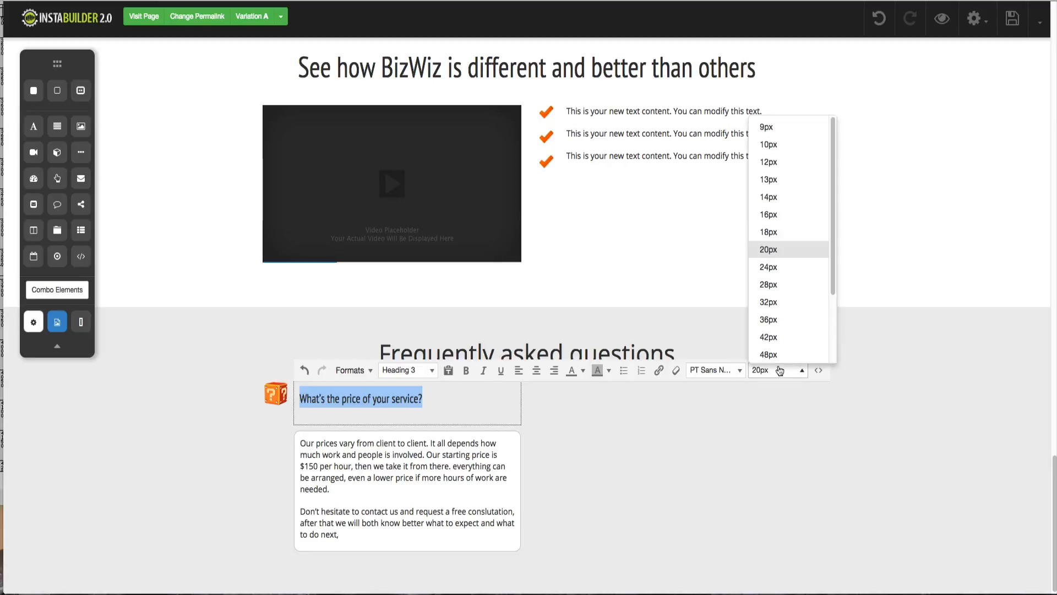
pyautogui.click(781, 267)
pyautogui.click(465, 370)
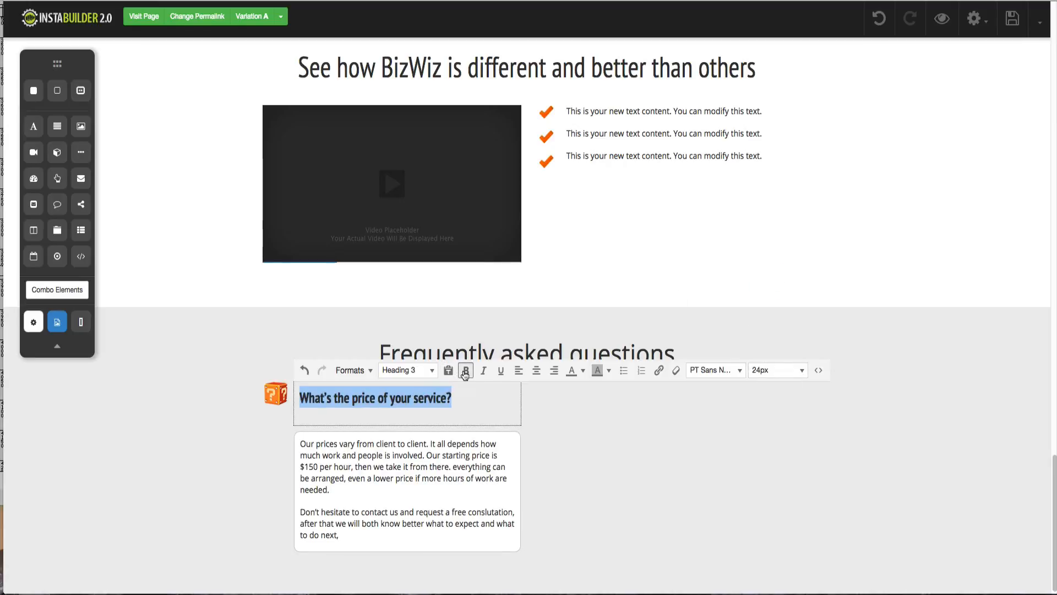
pyautogui.click(236, 419)
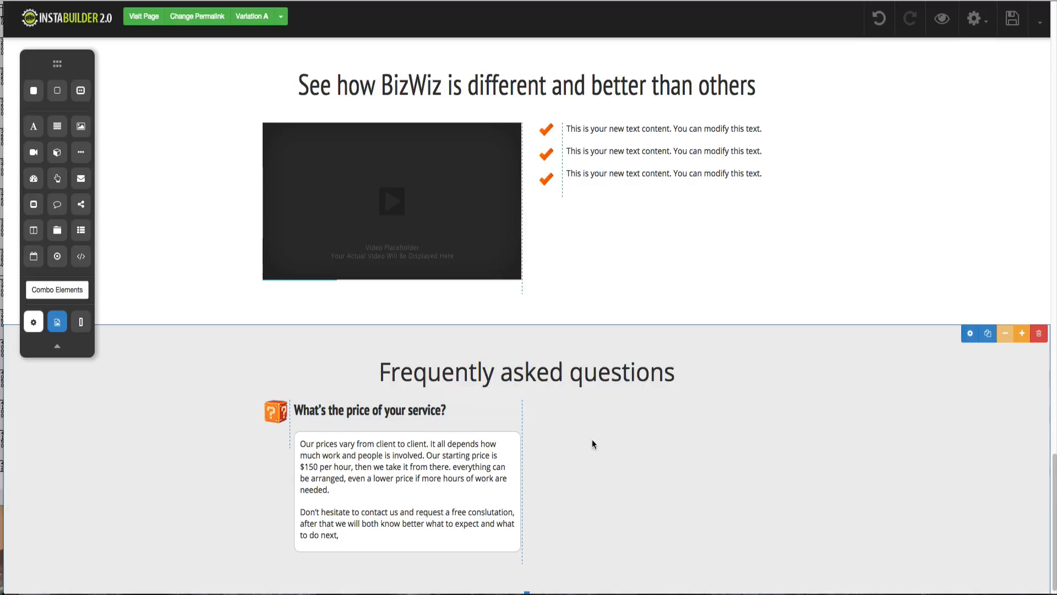
# - Duplicate the whole question block, move the copy into the section's empty second column, and save the page
pyautogui.click(454, 425)
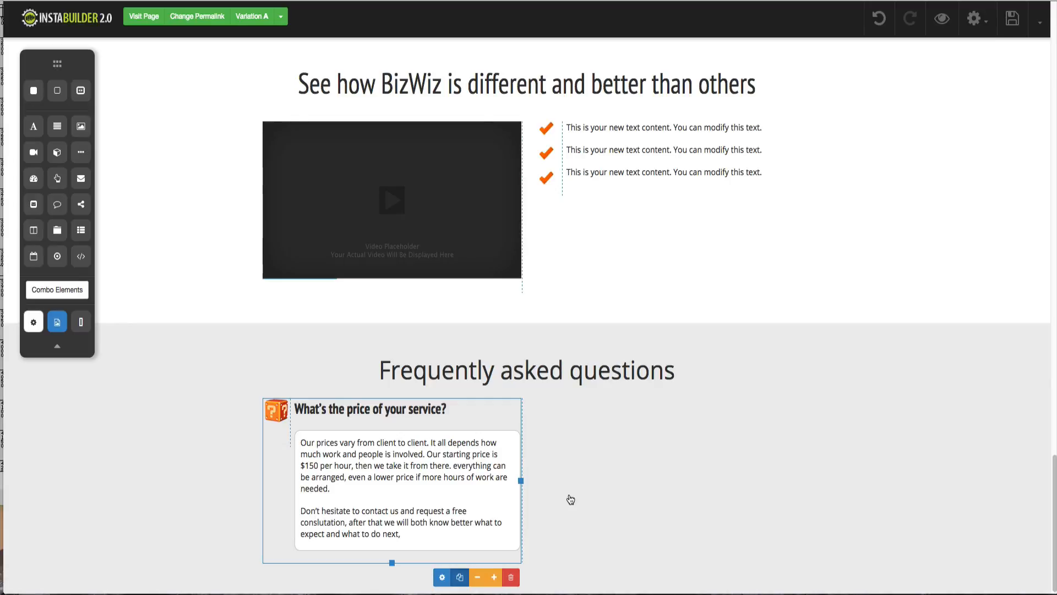
pyautogui.scroll(-3, 570, 500)
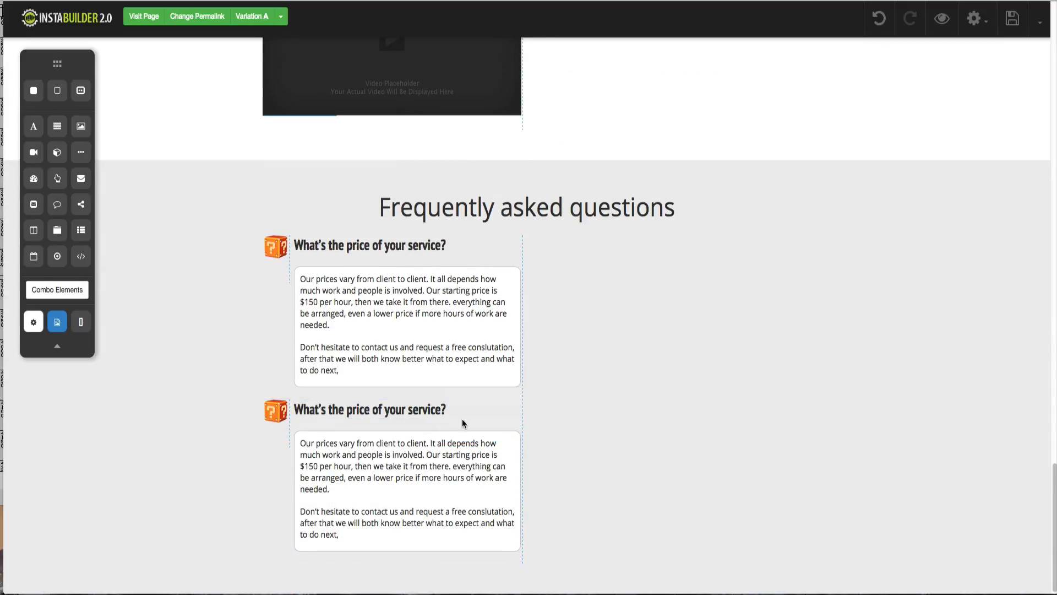
pyautogui.moveTo(462, 419); pyautogui.dragTo(687, 288)
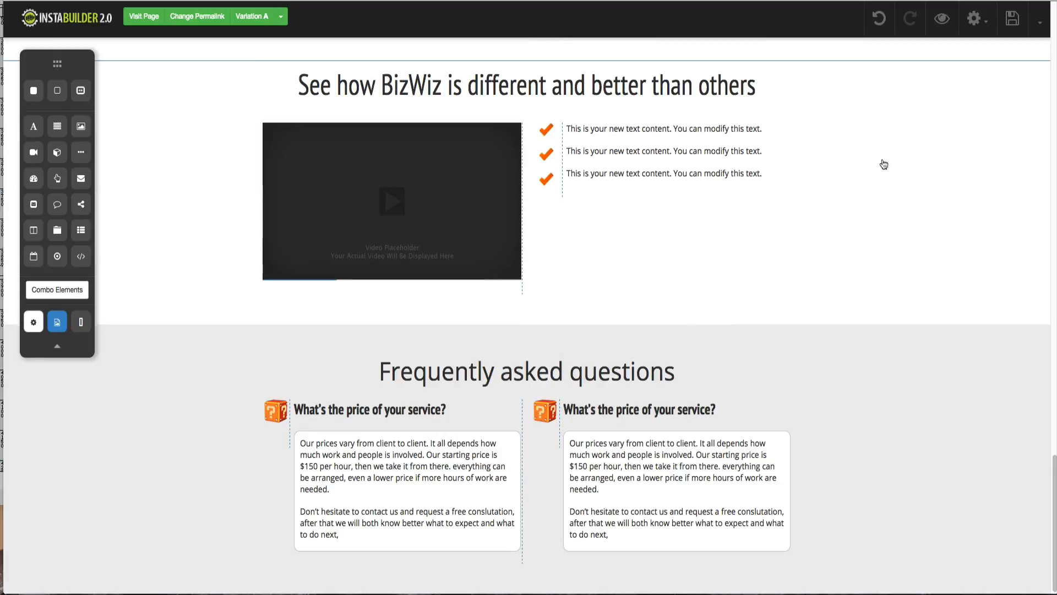
pyautogui.click(1011, 19)
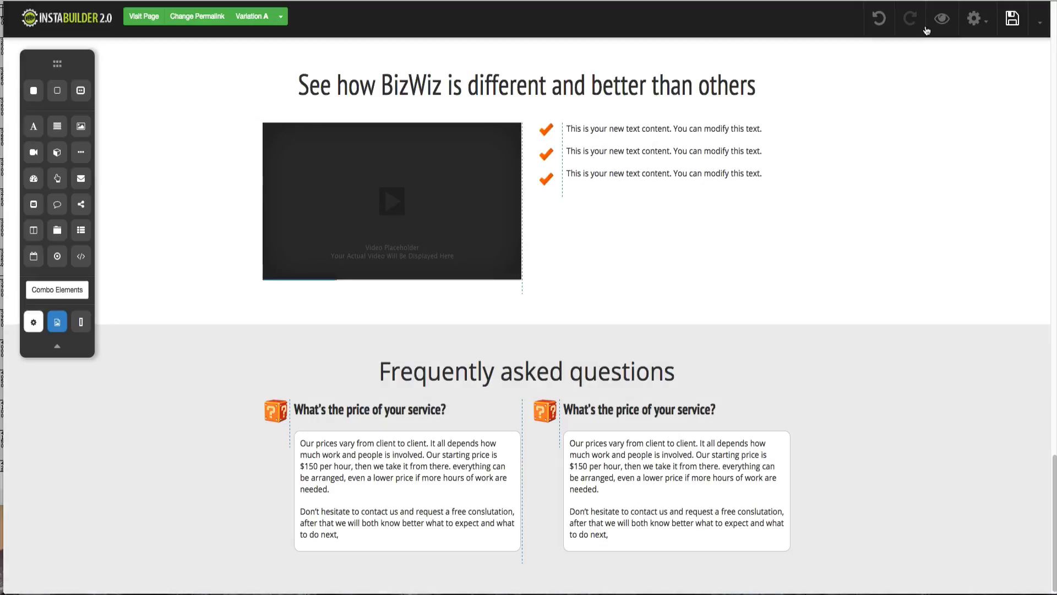
# - Preview the sales page and examine its sections down to the video area and "Frequently asked questions"
pyautogui.click(935, 22)
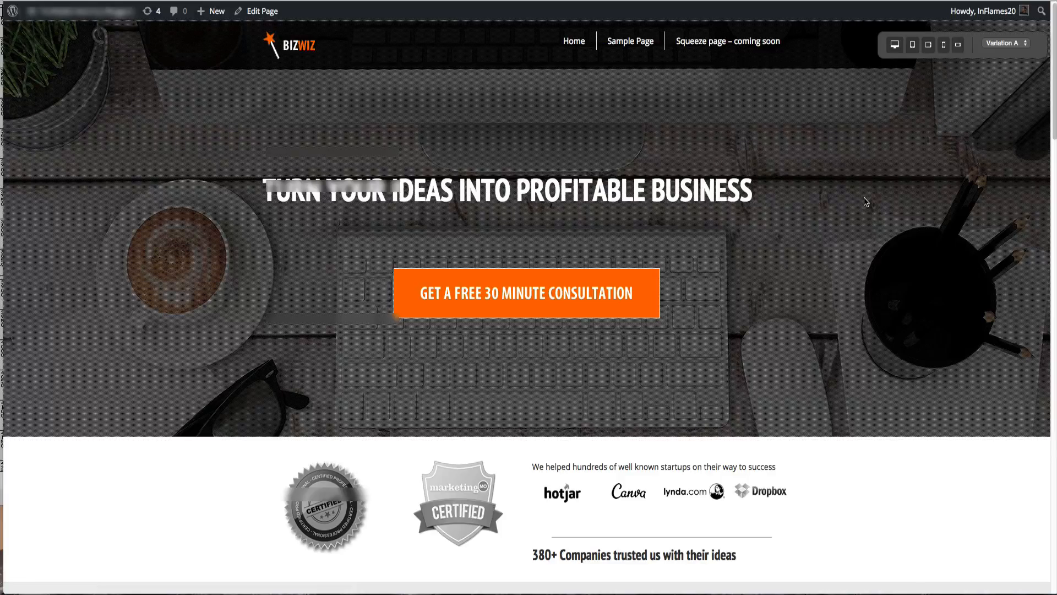
pyautogui.scroll(-20, 858, 229)
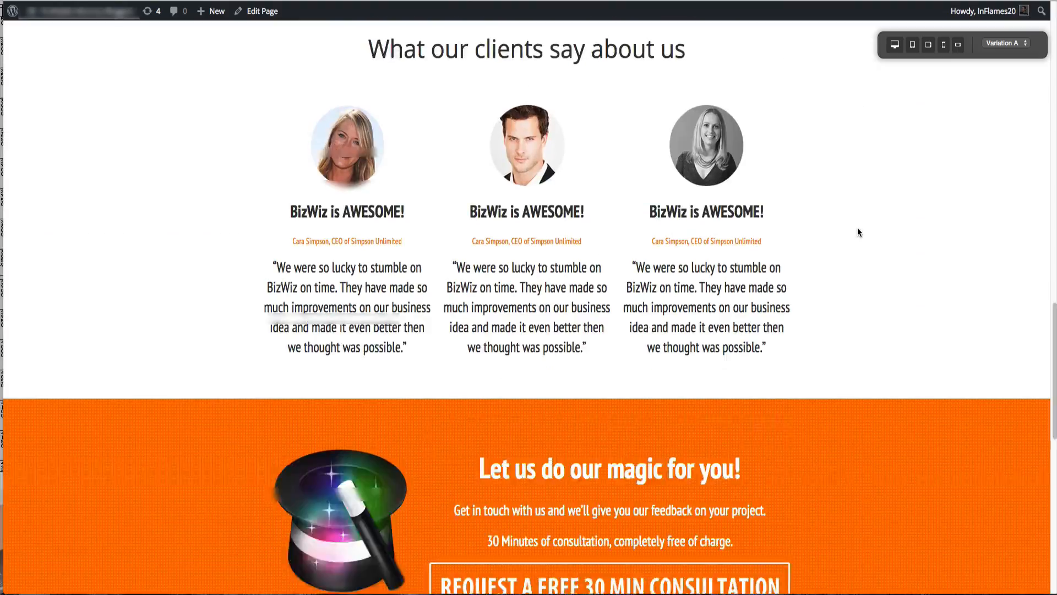
pyautogui.scroll(-10, 856, 227)
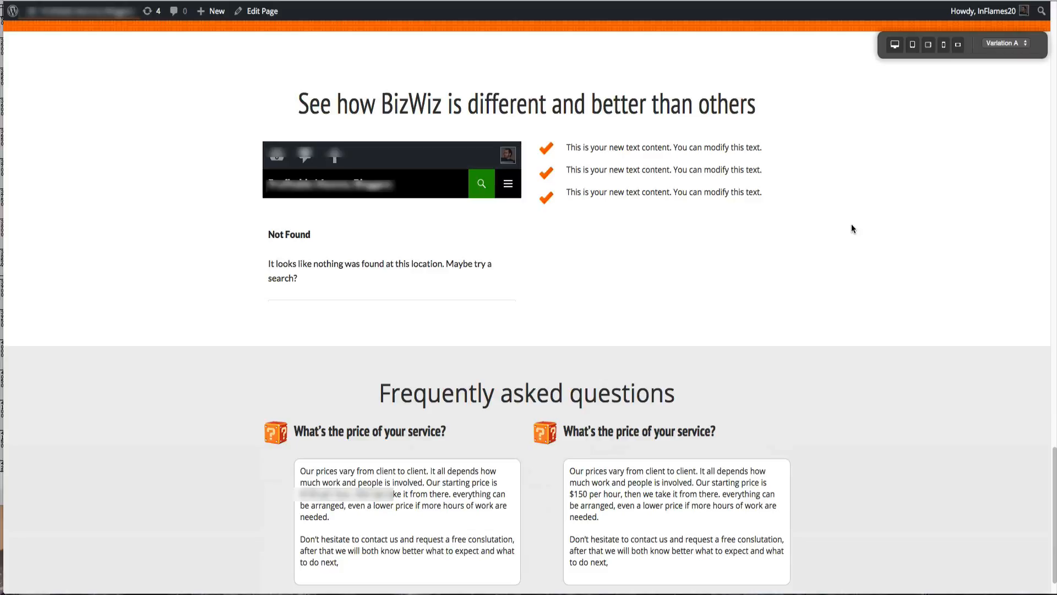
pyautogui.scroll(-1, 851, 228)
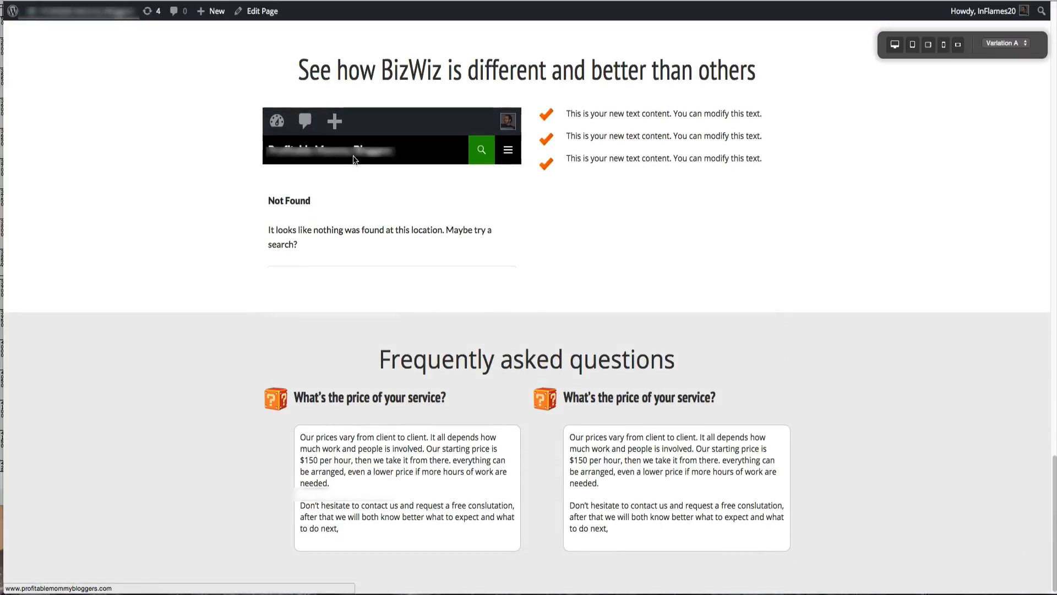
pyautogui.scroll(10, 356, 165)
pyautogui.scroll(-10, 358, 187)
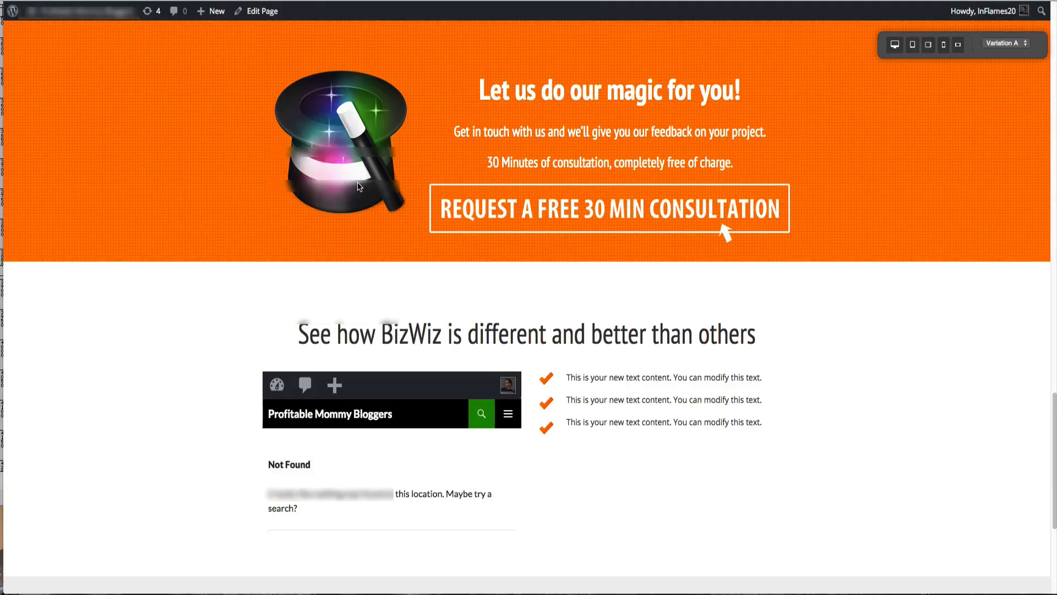
pyautogui.scroll(10, 358, 187)
pyautogui.scroll(-15, 358, 187)
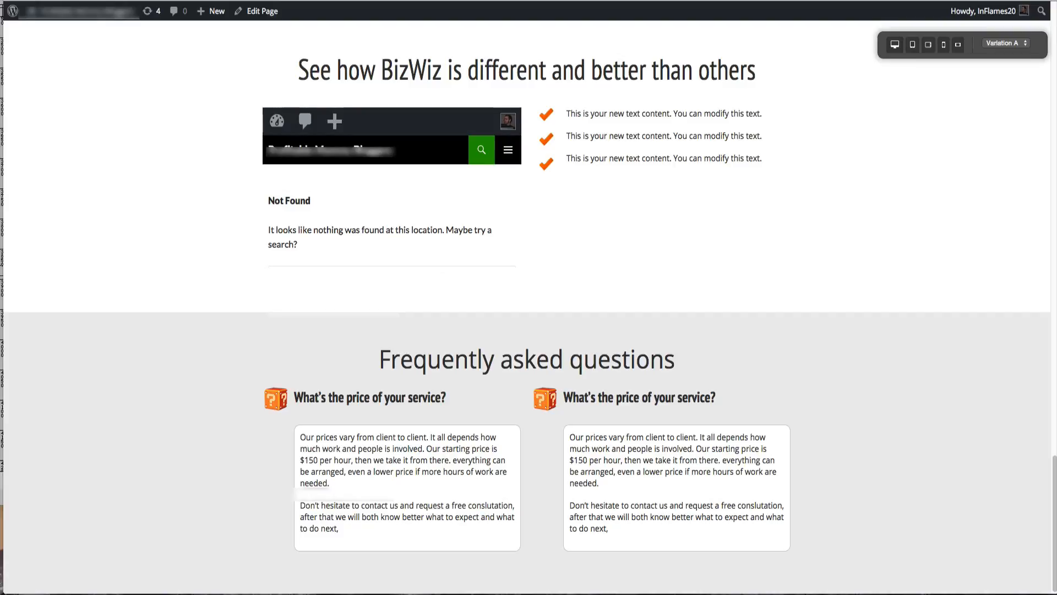
# - Close the preview and duplicate the question block in both FAQ columns to form a second row of questions
pyautogui.press('super+w')
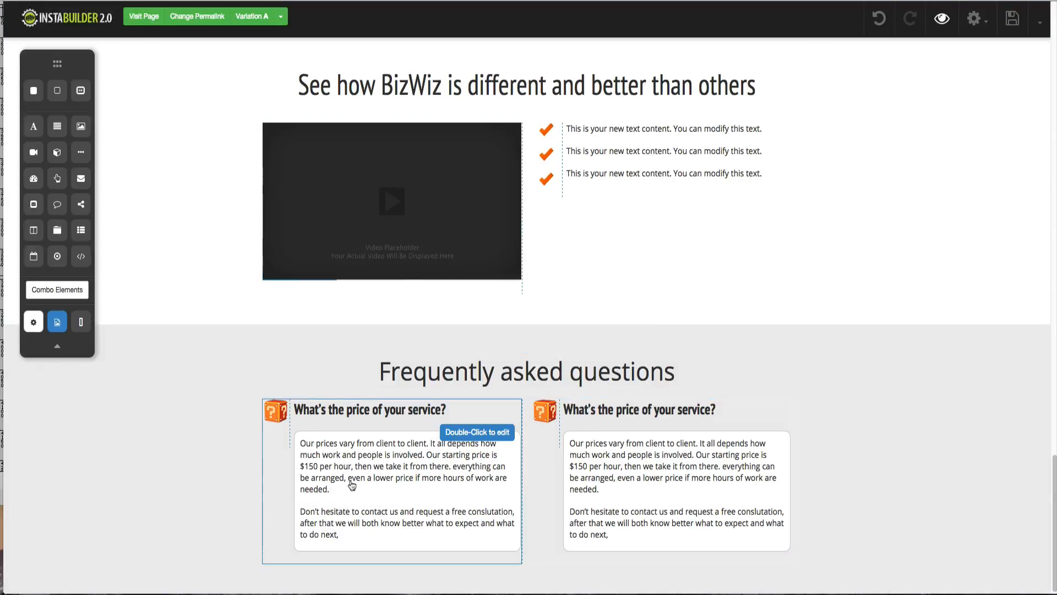
pyautogui.click(501, 555)
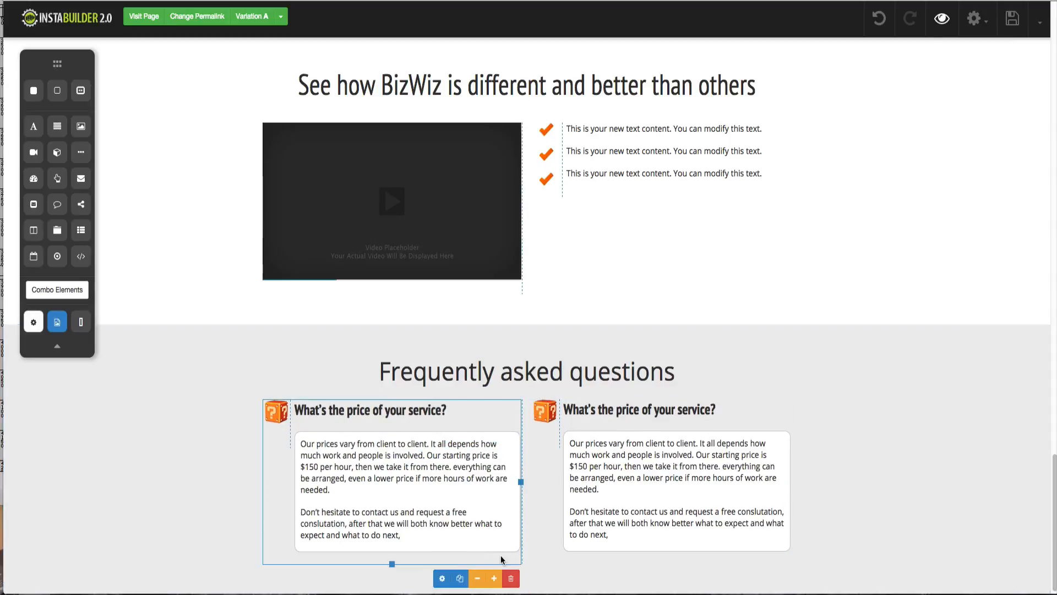
pyautogui.click(463, 578)
pyautogui.scroll(-1, 715, 490)
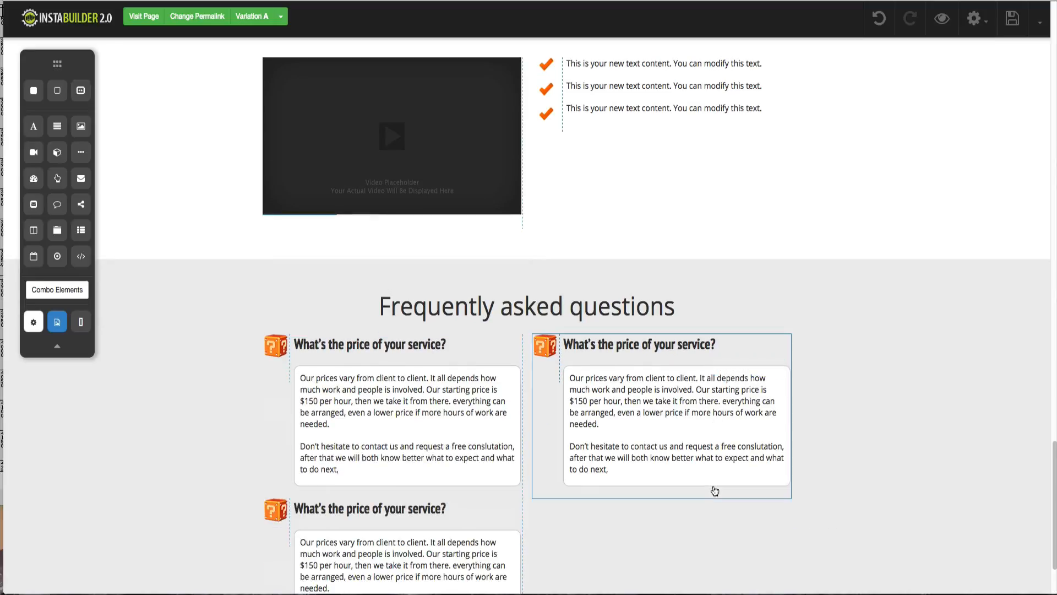
pyautogui.click(715, 490)
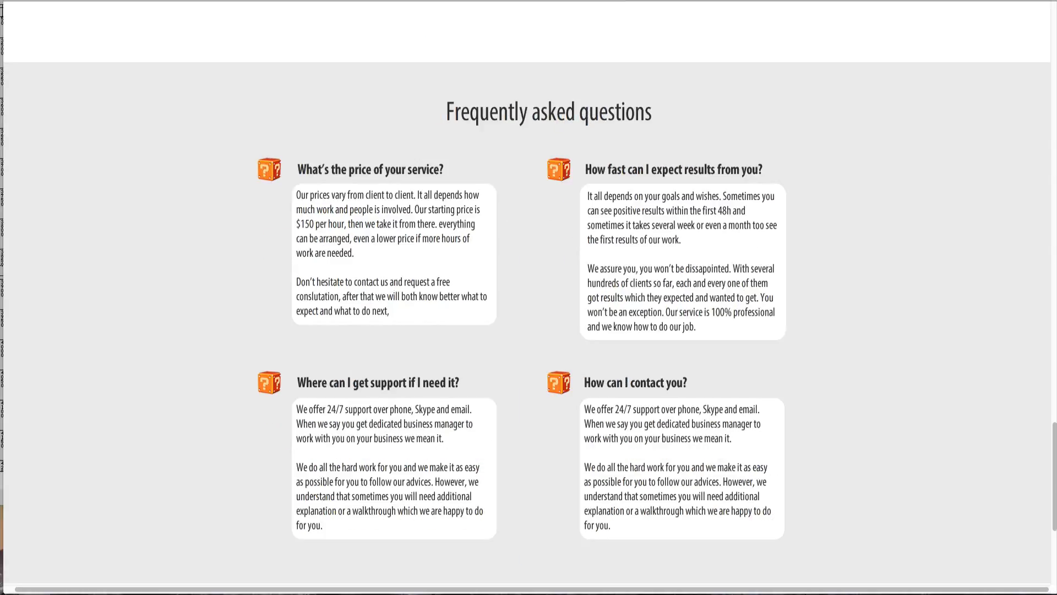
pyautogui.scroll(-5, 679, 268)
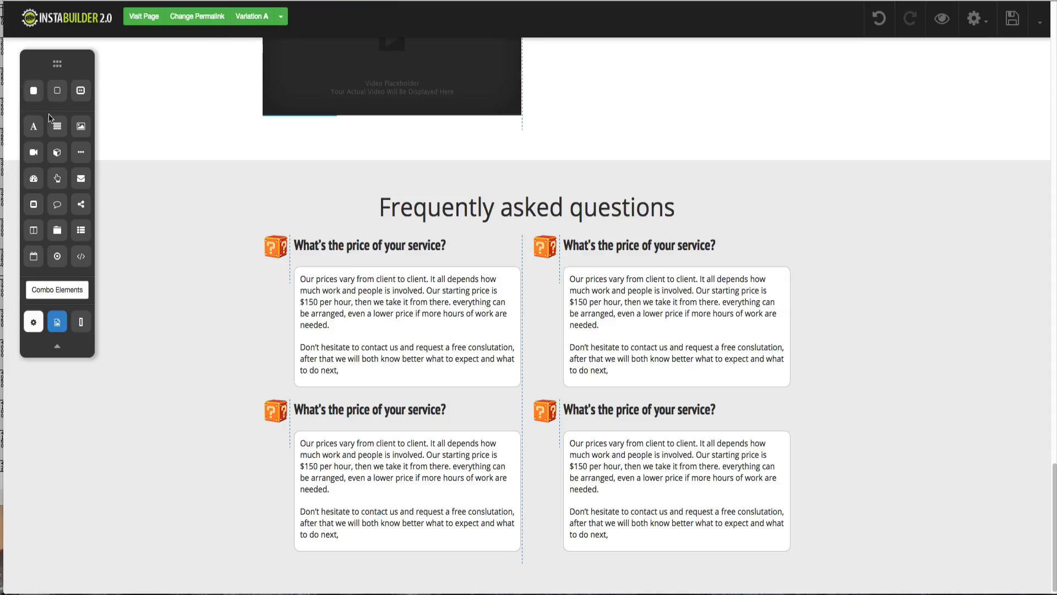
# - Add a new section below the FAQ section and move a duplicate of the "Frequently asked questions" heading into it
pyautogui.moveTo(57, 92); pyautogui.dragTo(254, 587)
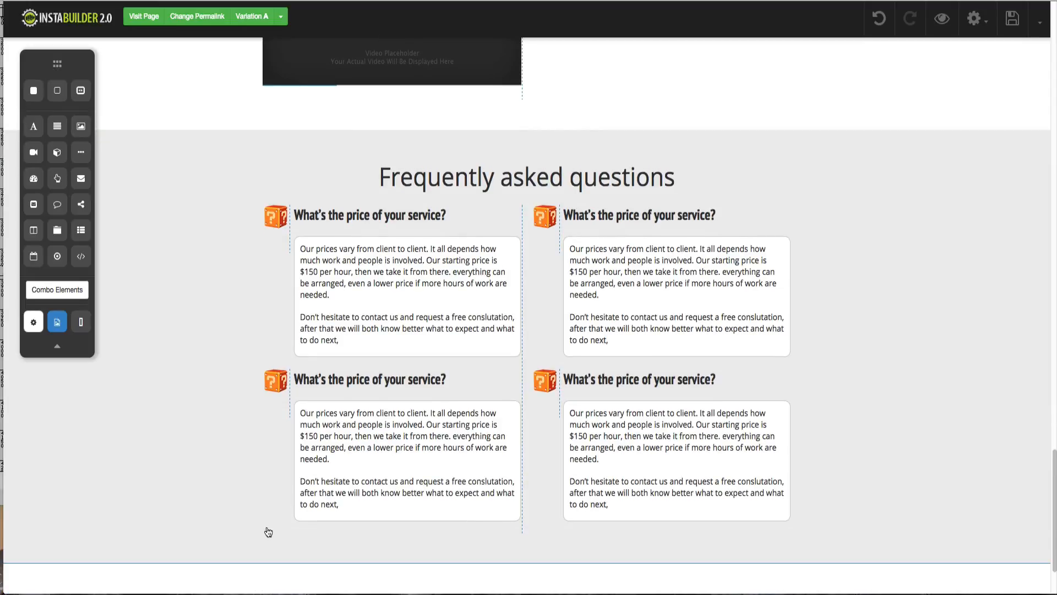
pyautogui.scroll(-2, 266, 530)
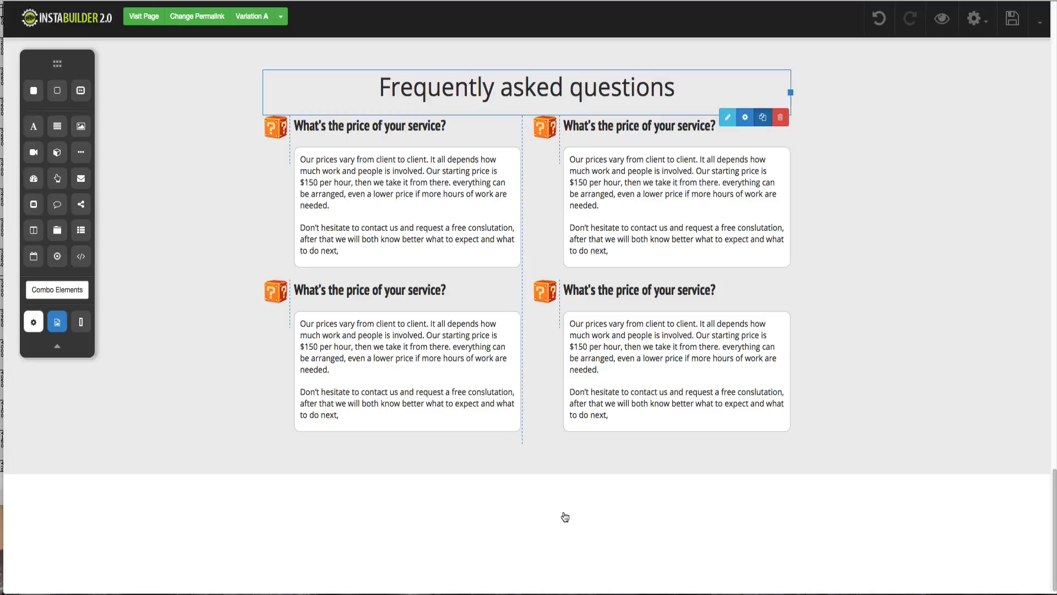
pyautogui.click(577, 140)
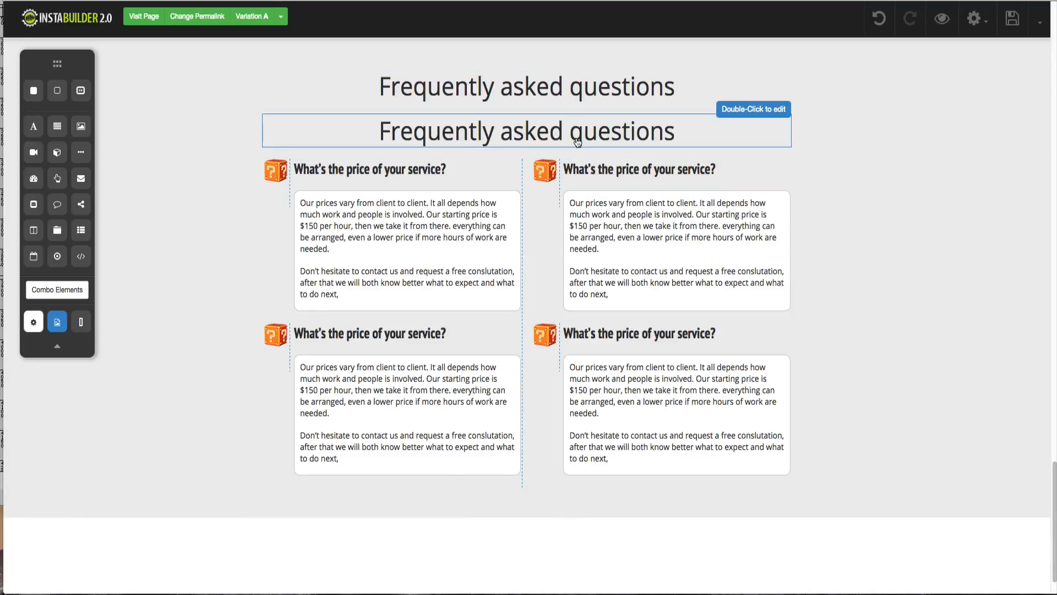
pyautogui.moveTo(577, 140); pyautogui.dragTo(578, 496)
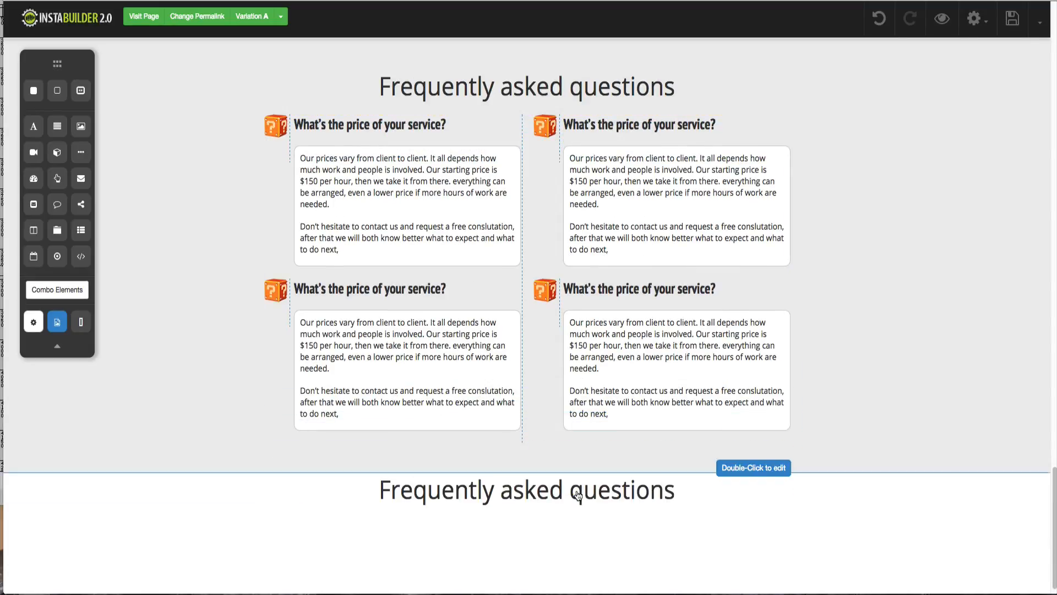
pyautogui.scroll(-1, 788, 515)
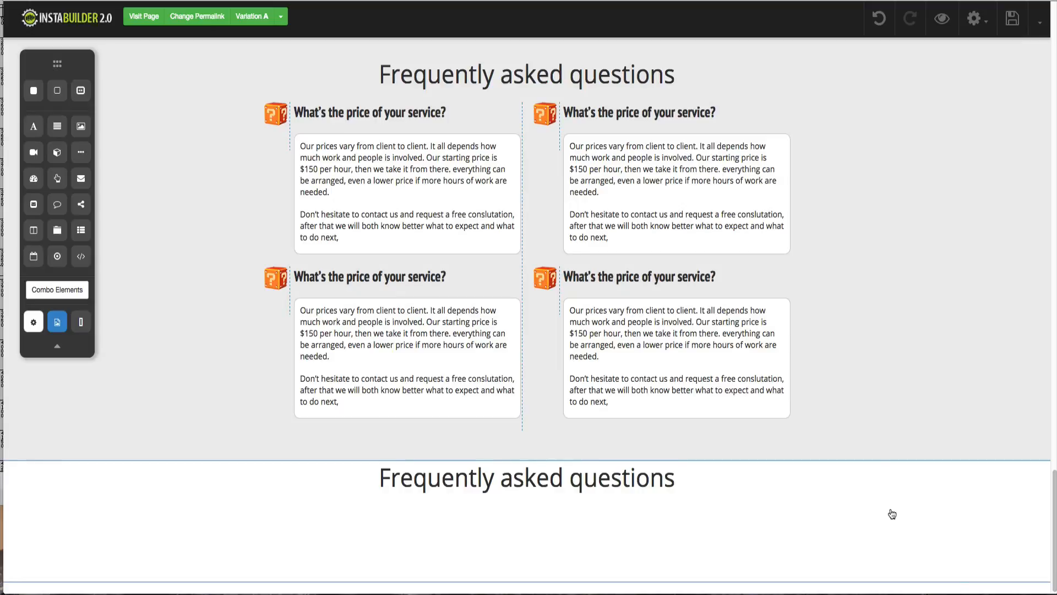
# - Increase the top and bottom padding of the new white section below the FAQ
pyautogui.scroll(-2, 890, 507)
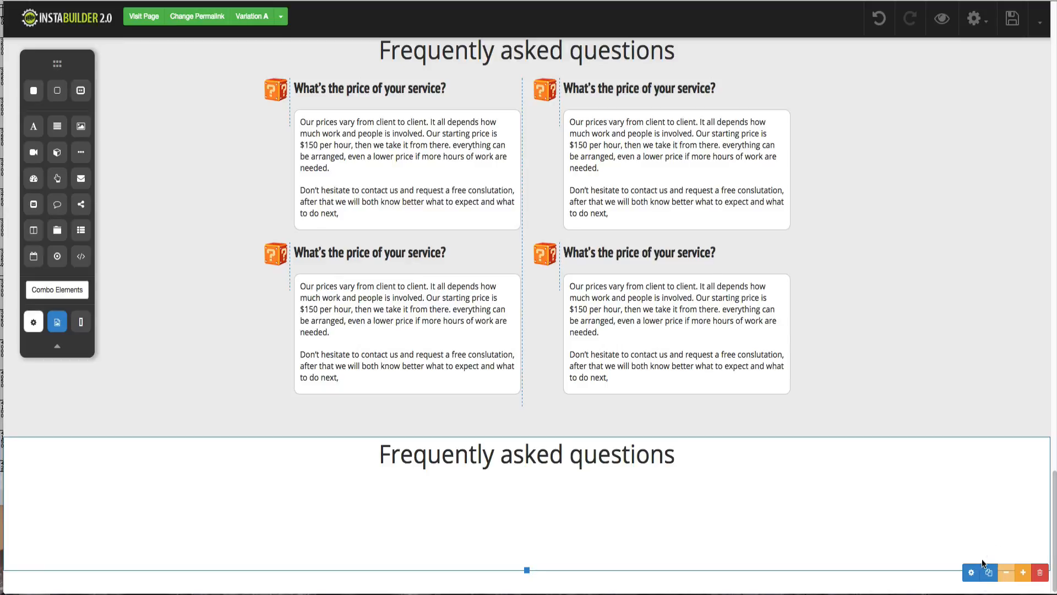
pyautogui.click(991, 572)
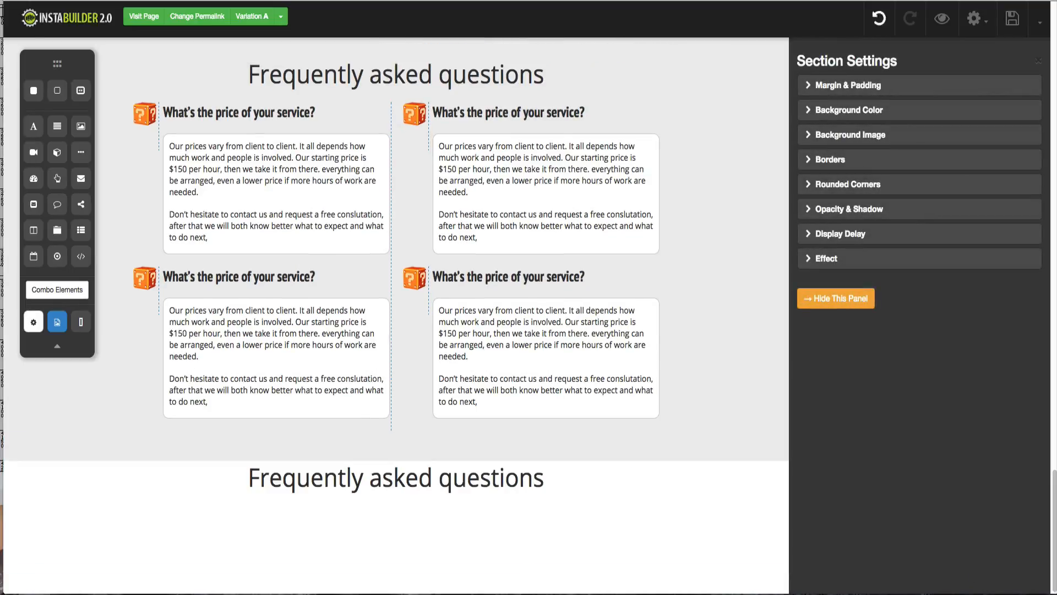
pyautogui.click(826, 87)
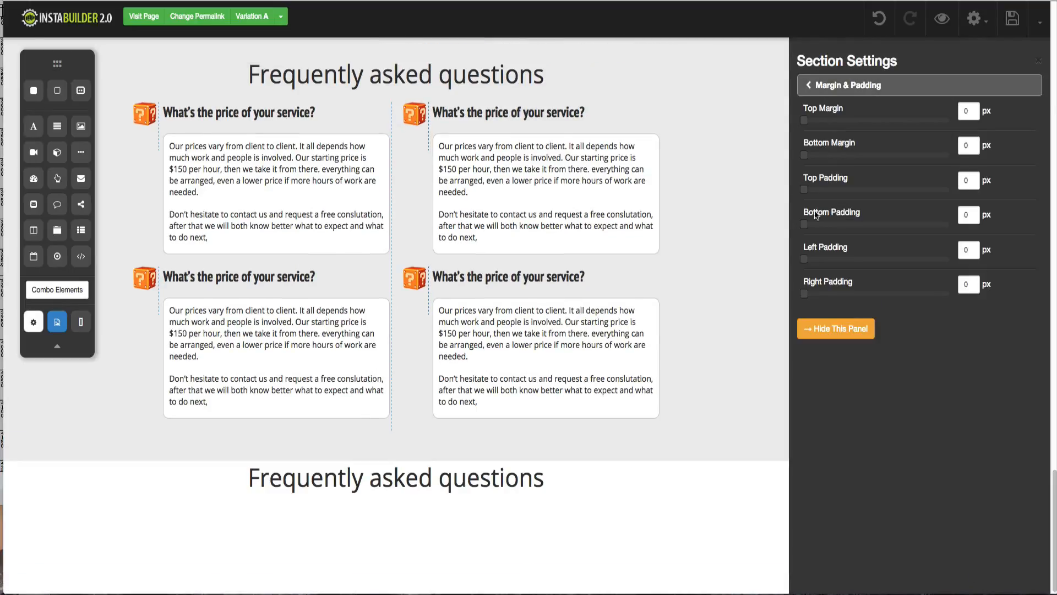
pyautogui.moveTo(807, 194); pyautogui.dragTo(843, 194)
pyautogui.moveTo(804, 224); pyautogui.dragTo(844, 225)
pyautogui.click(839, 329)
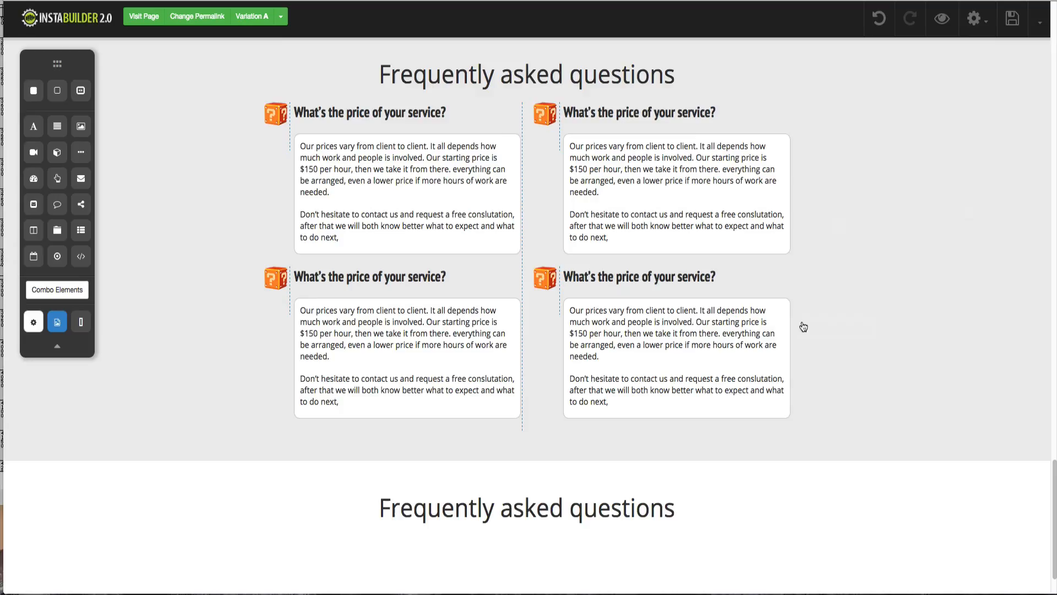
# - Add a text element and an opt-in form beneath the duplicated heading in the new section
pyautogui.scroll(-1, 698, 311)
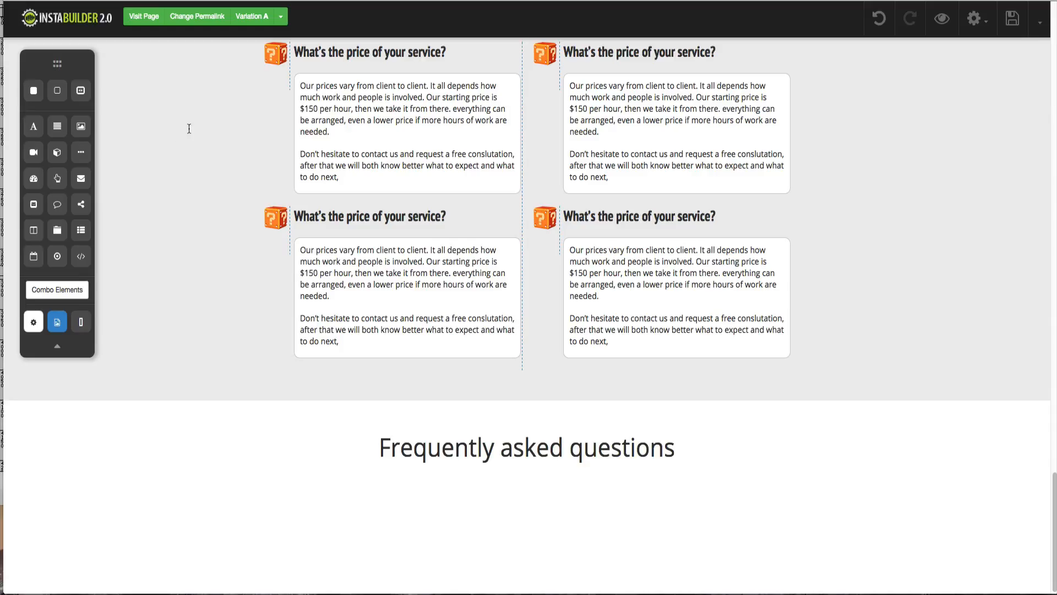
pyautogui.moveTo(483, 507)
pyautogui.mouseDown()
pyautogui.moveTo(479, 499)
pyautogui.moveTo(490, 501)
pyautogui.mouseUp()
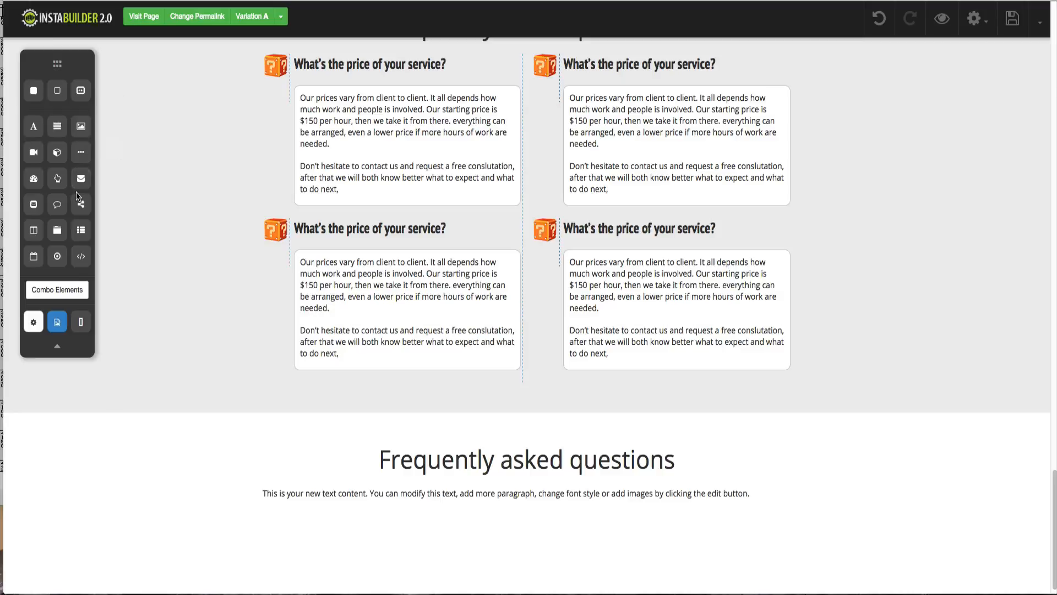
pyautogui.moveTo(81, 182); pyautogui.dragTo(451, 522)
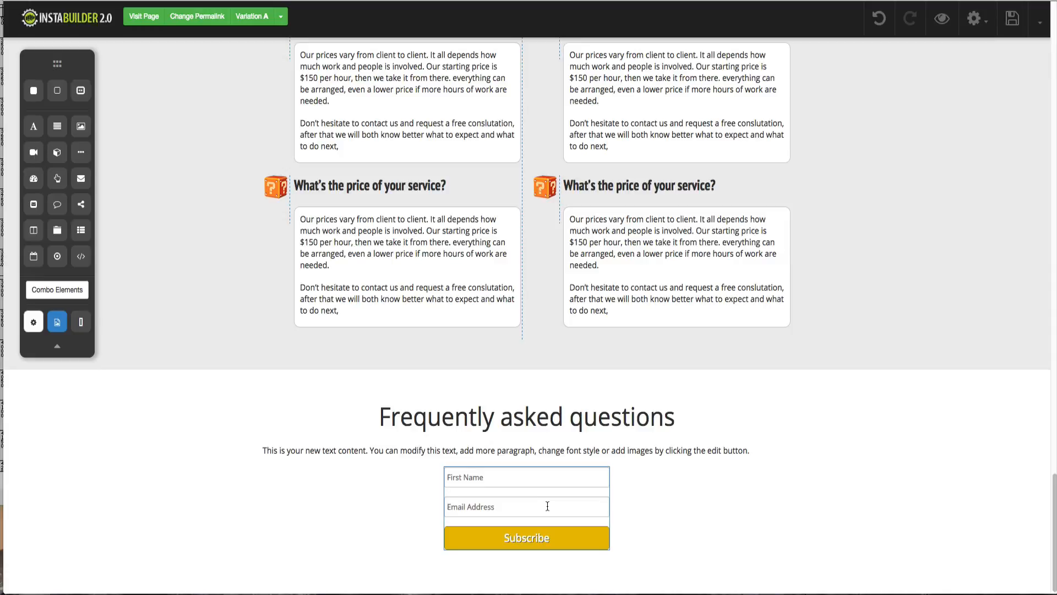
# - Change the opt-in form's mode to Horizontal in its form field settings
pyautogui.click(547, 506)
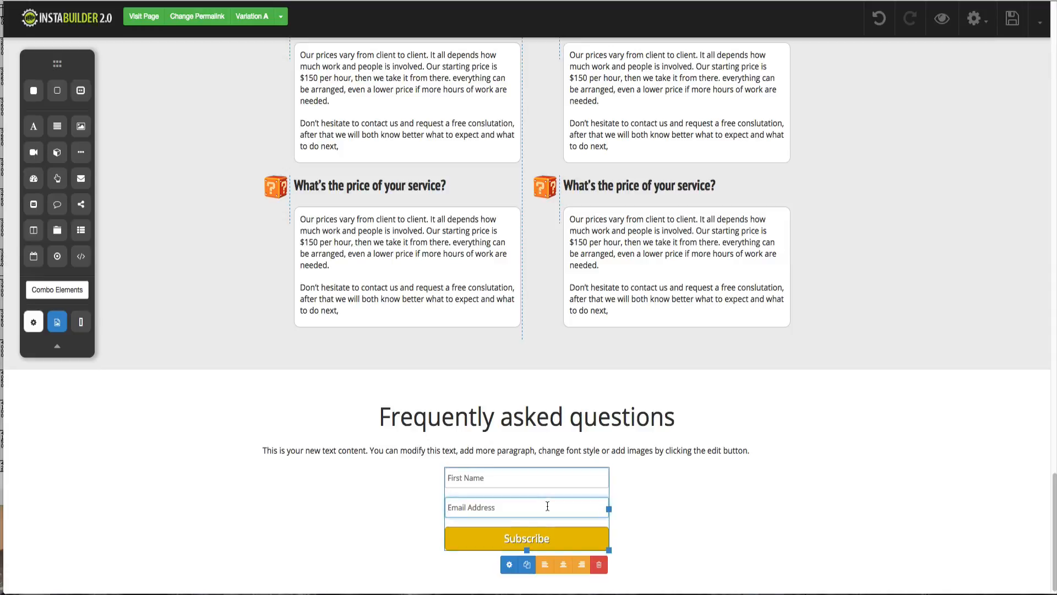
pyautogui.click(511, 566)
pyautogui.click(838, 85)
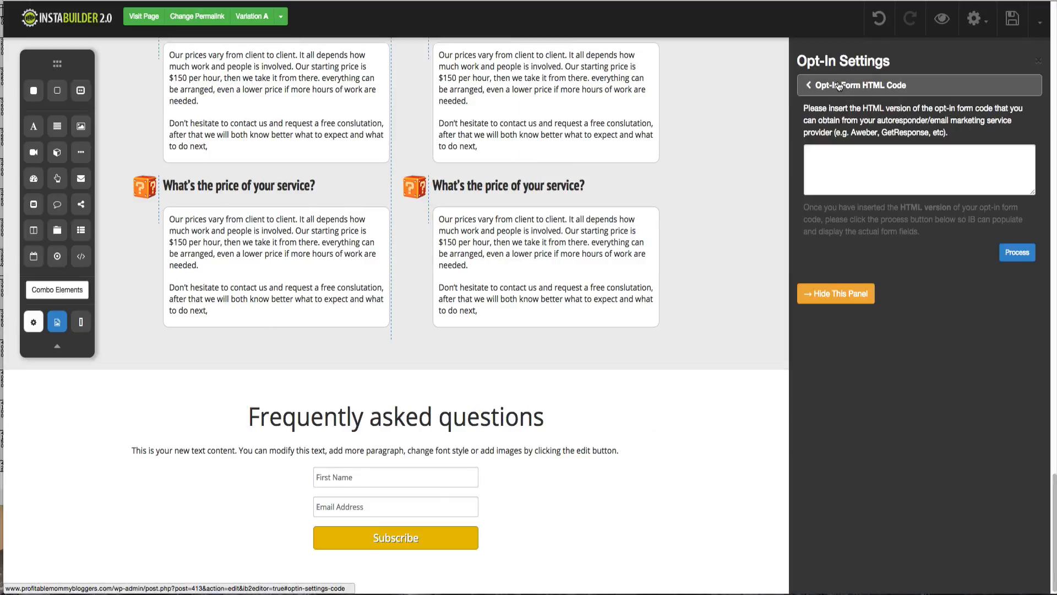
pyautogui.click(839, 85)
pyautogui.click(833, 111)
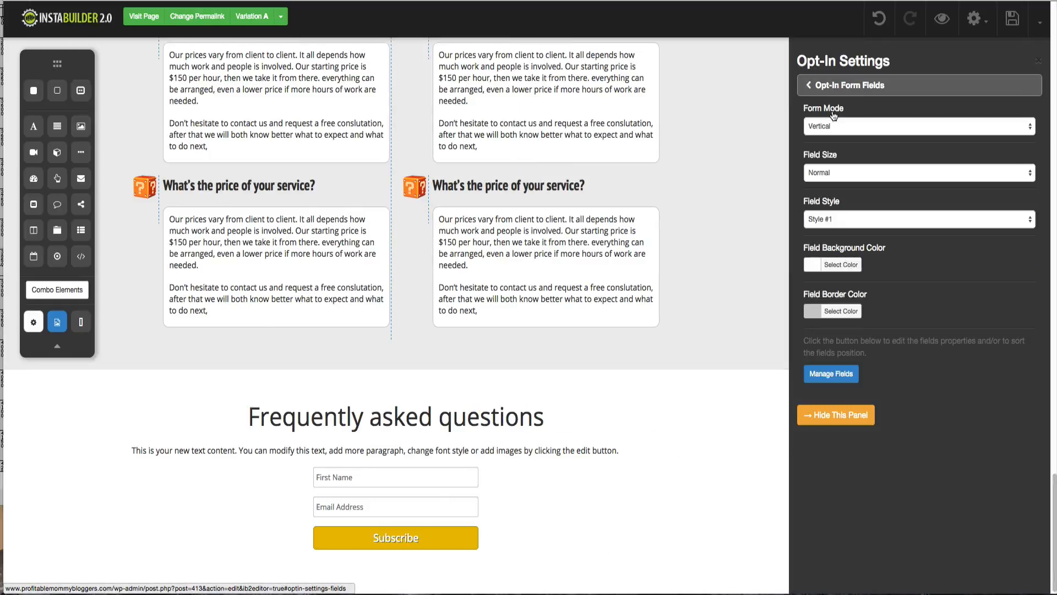
pyautogui.click(826, 124)
pyautogui.click(827, 135)
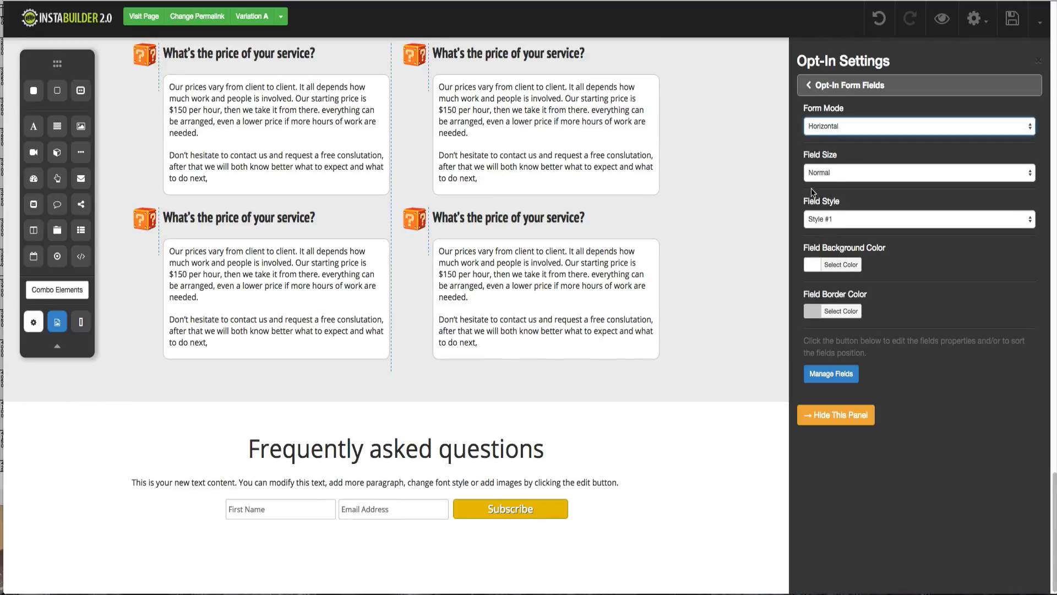
# - Set the opt-in form's field size to Big, its style to Style #4, and its border colour to #DDDDDD from the Fireworks mockup
pyautogui.click(826, 174)
pyautogui.click(817, 193)
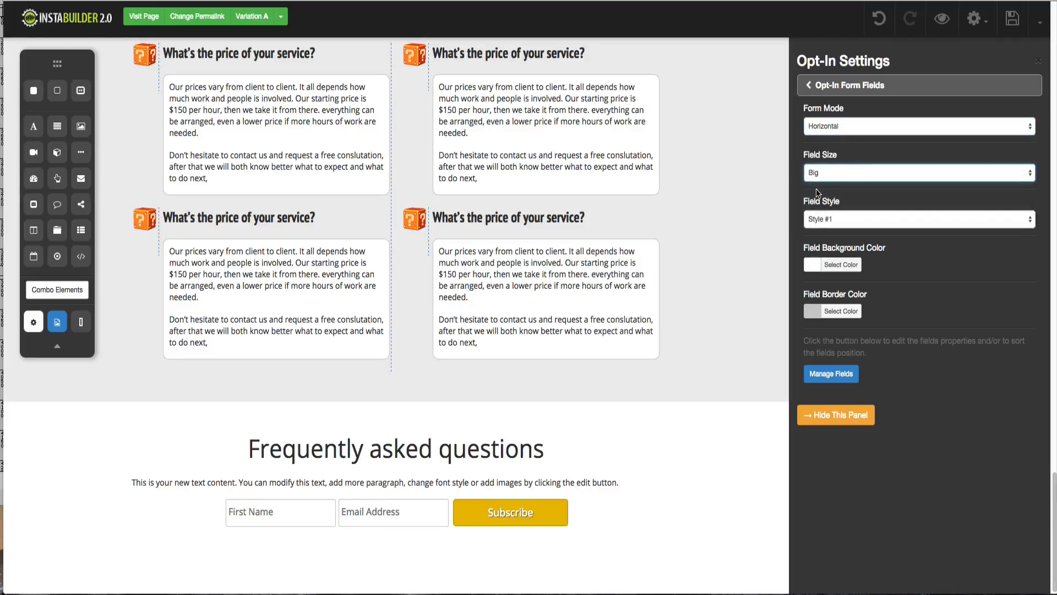
pyautogui.click(819, 218)
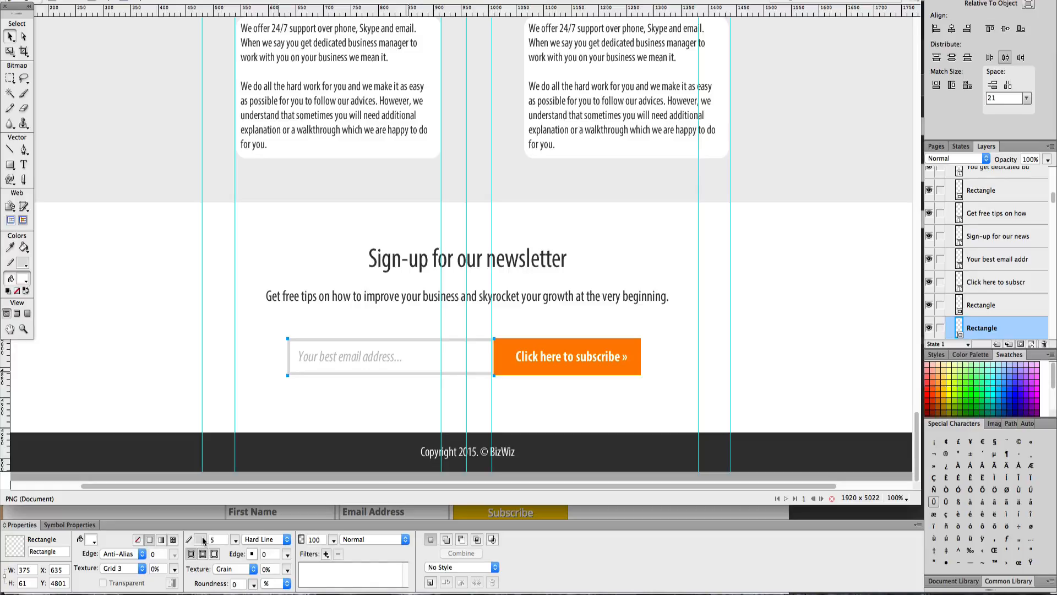
pyautogui.click(203, 540)
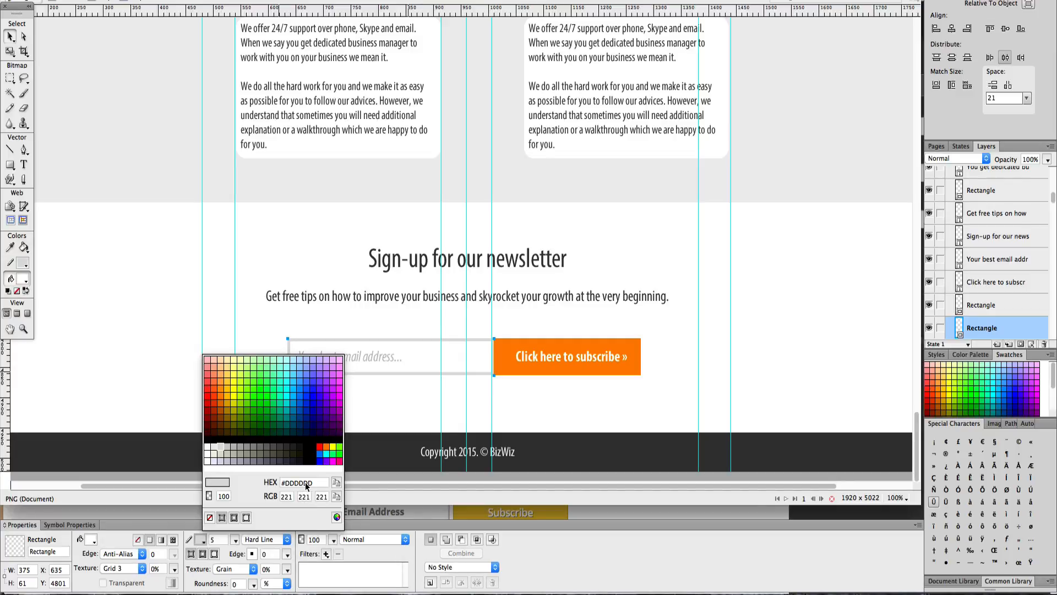
pyautogui.write('F5F5F5')
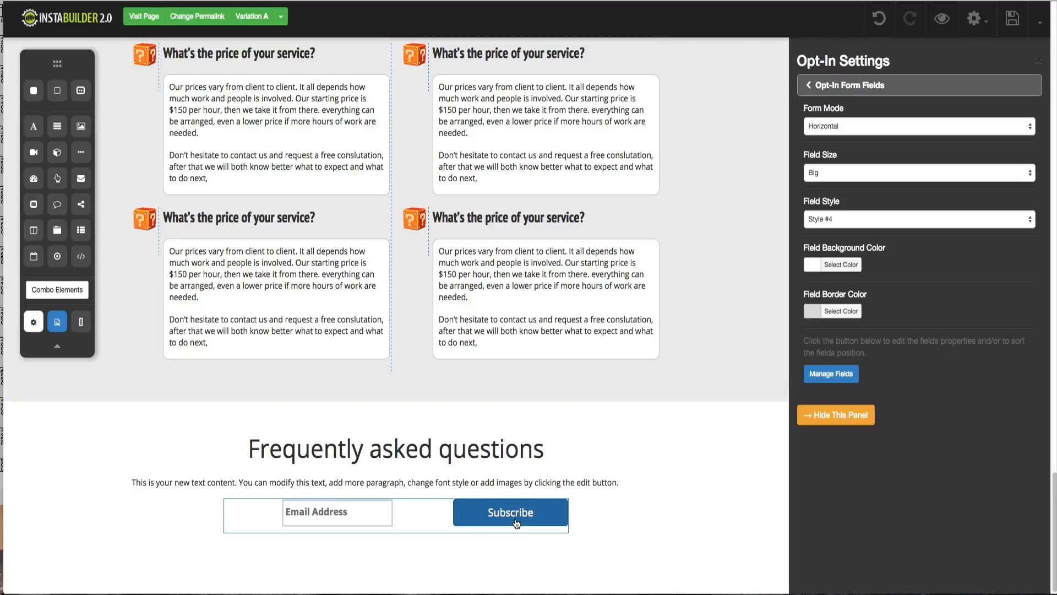
# - Change the opt-in form's button type to Image Button and upload the orange "Click here to subscribe »" image
pyautogui.click(517, 523)
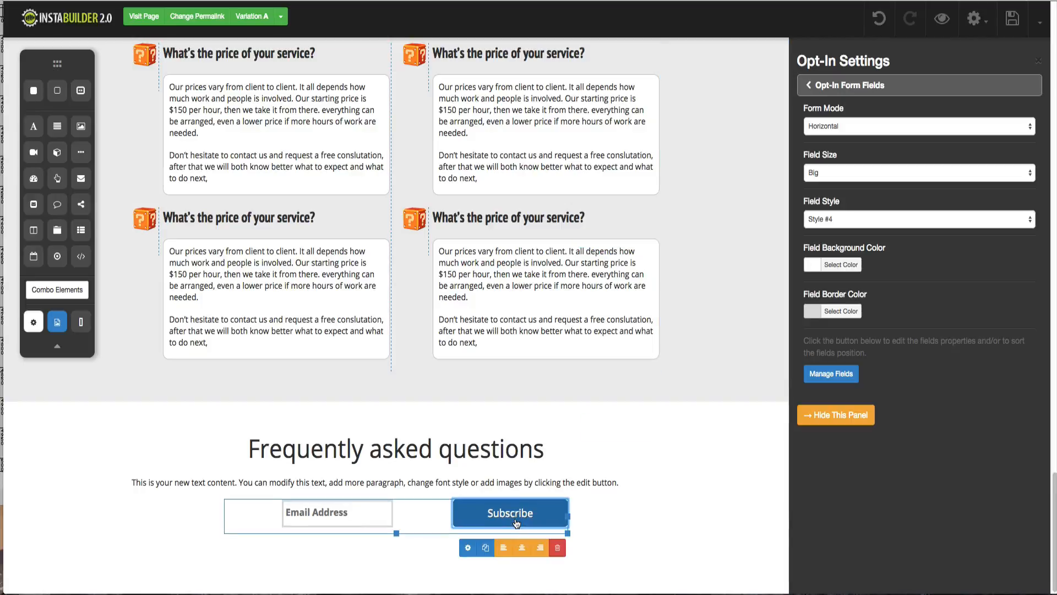
pyautogui.click(469, 549)
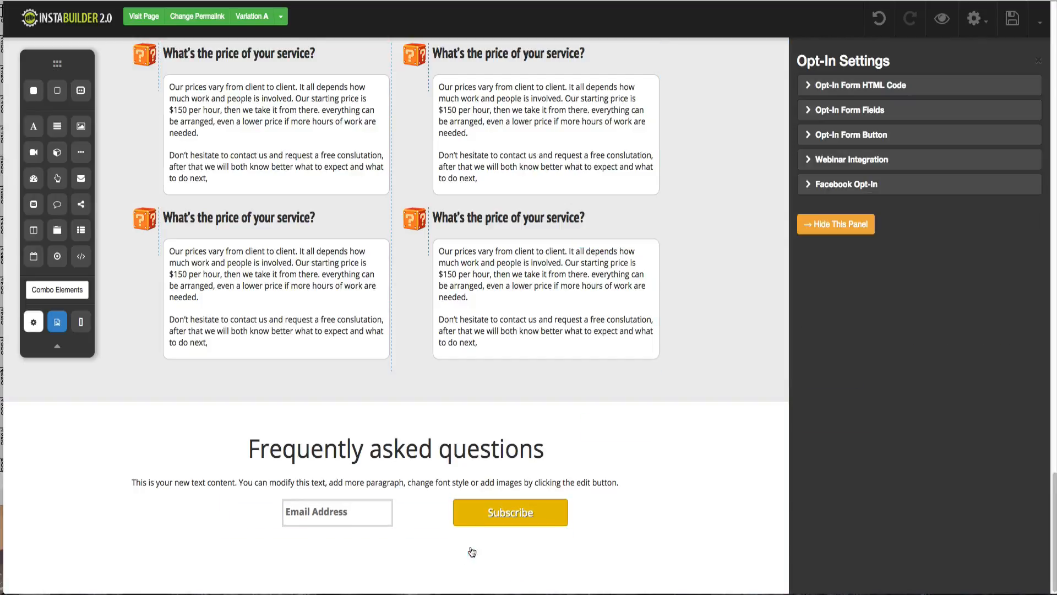
pyautogui.click(835, 134)
pyautogui.click(834, 133)
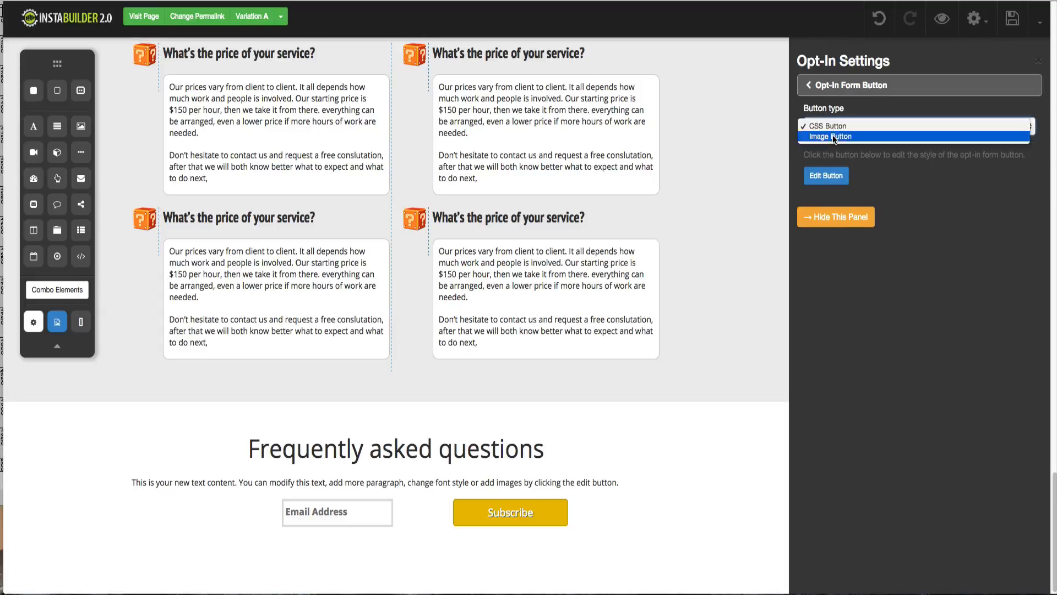
pyautogui.click(832, 135)
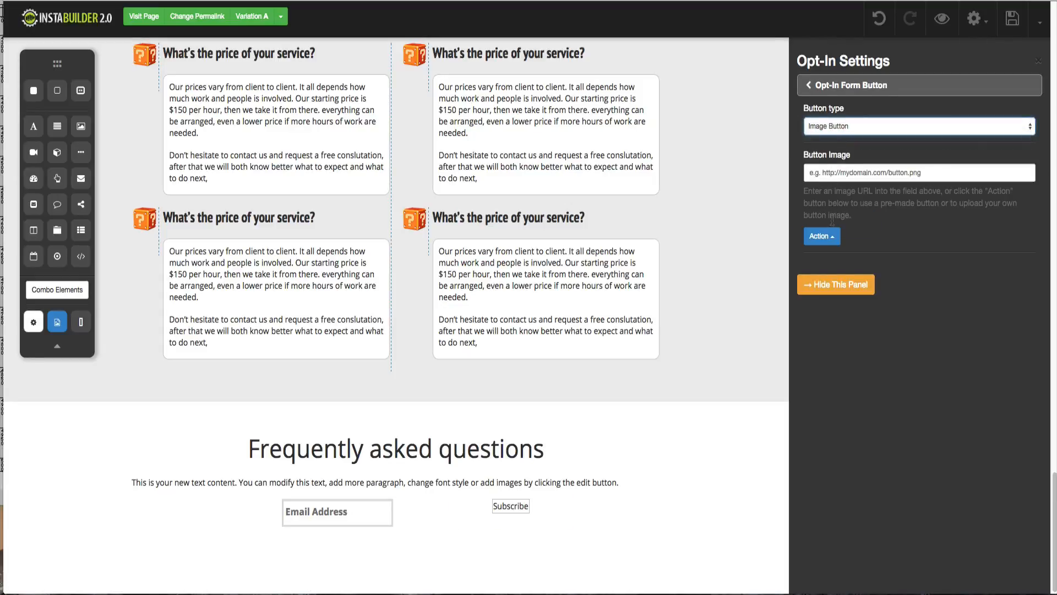
pyautogui.click(827, 240)
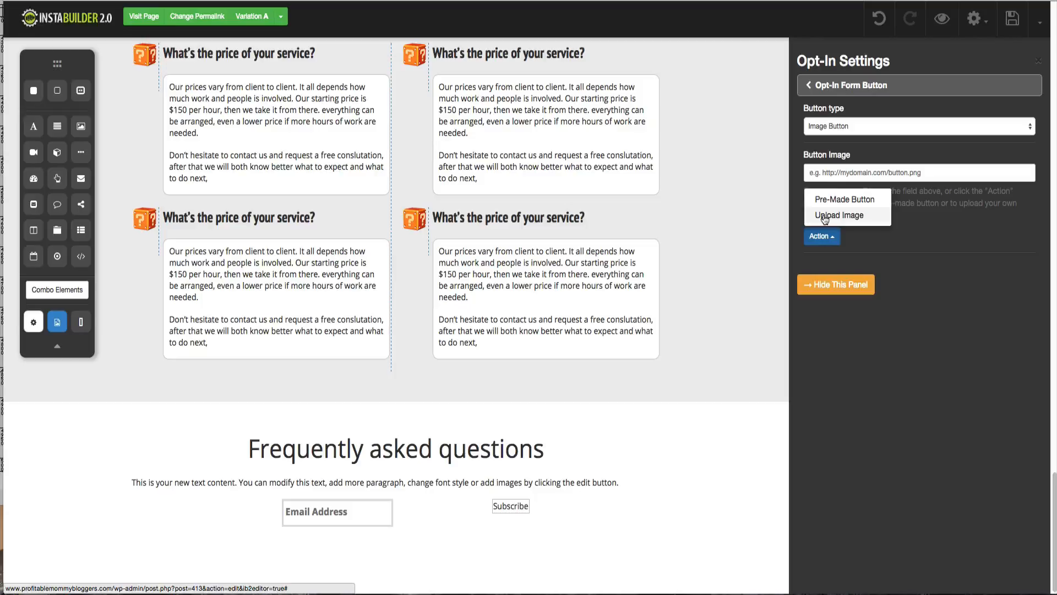
pyautogui.click(825, 220)
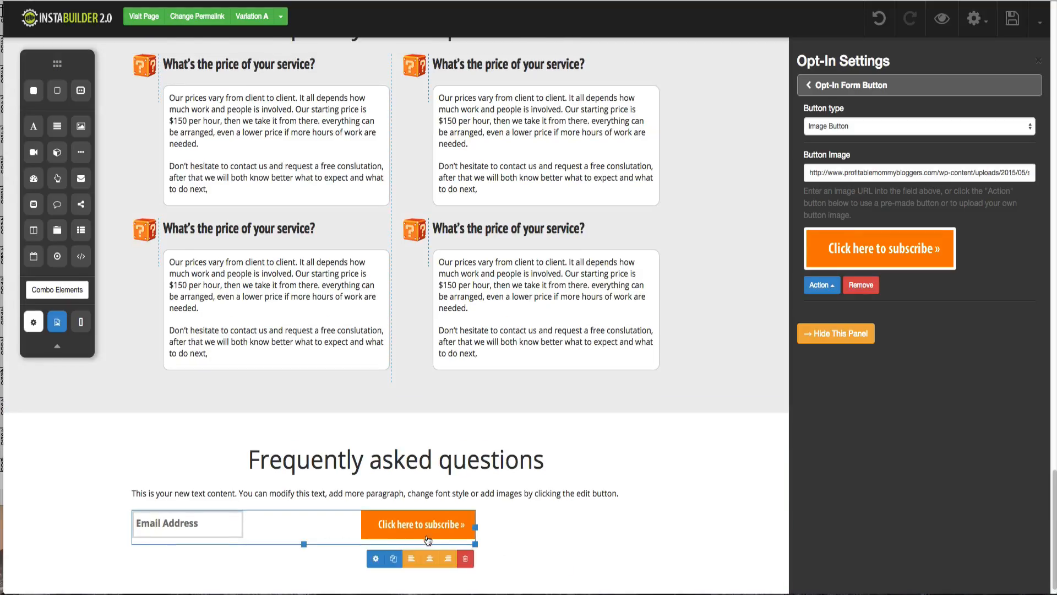
pyautogui.click(885, 85)
pyautogui.click(865, 90)
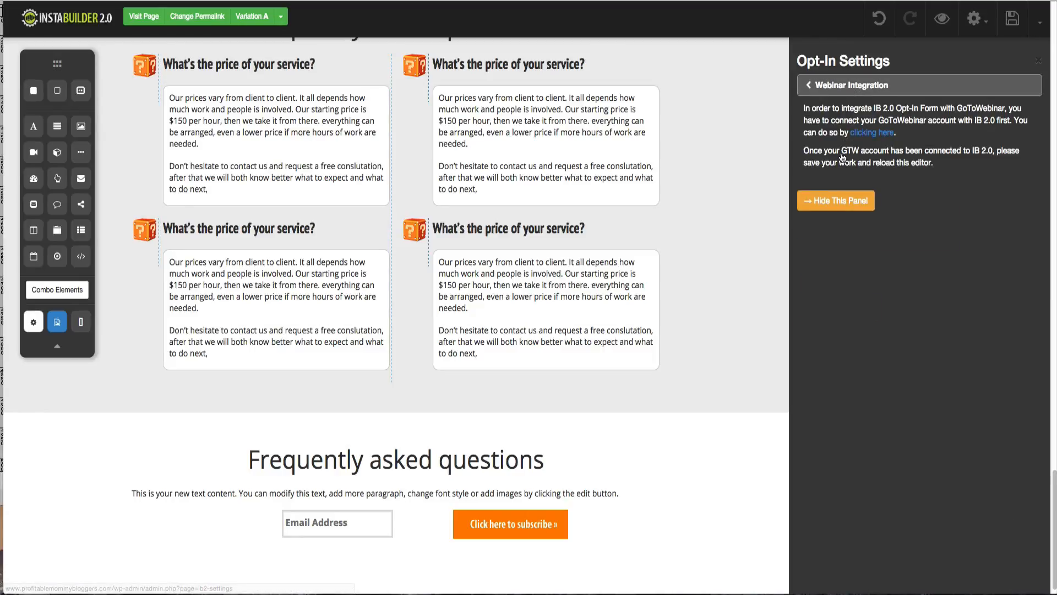
pyautogui.click(833, 87)
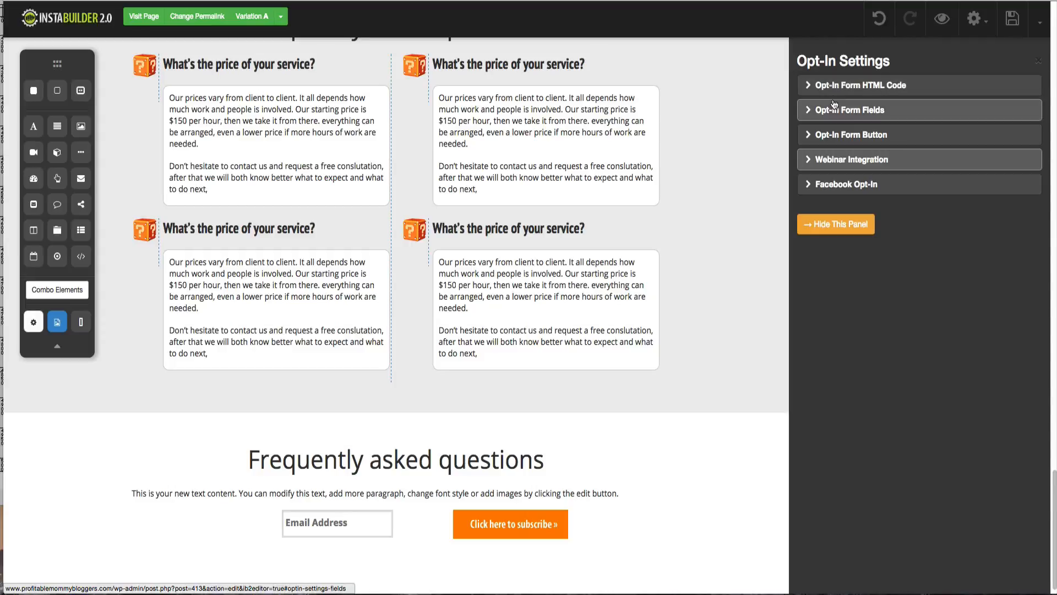
pyautogui.click(834, 108)
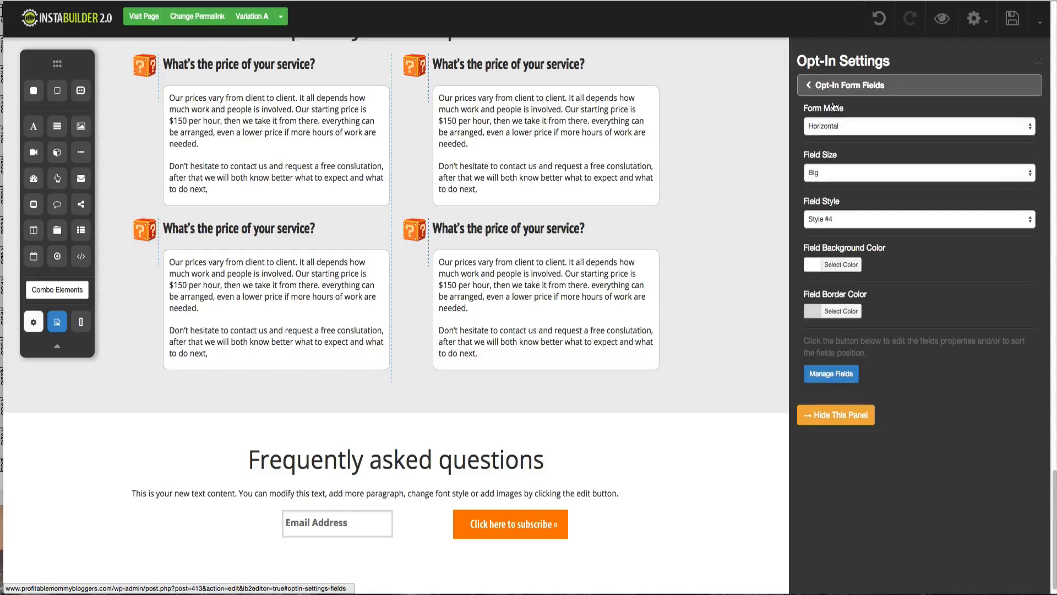
pyautogui.click(835, 91)
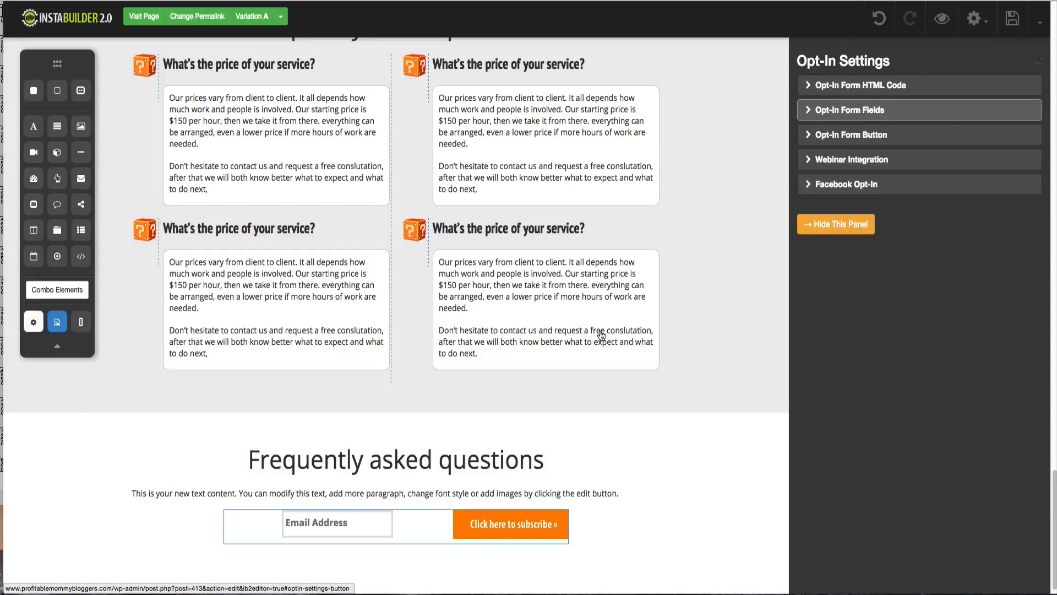
# - Widen the horizontal opt-in form beneath the duplicated heading so the orange subscribe button displays larger
pyautogui.click(407, 536)
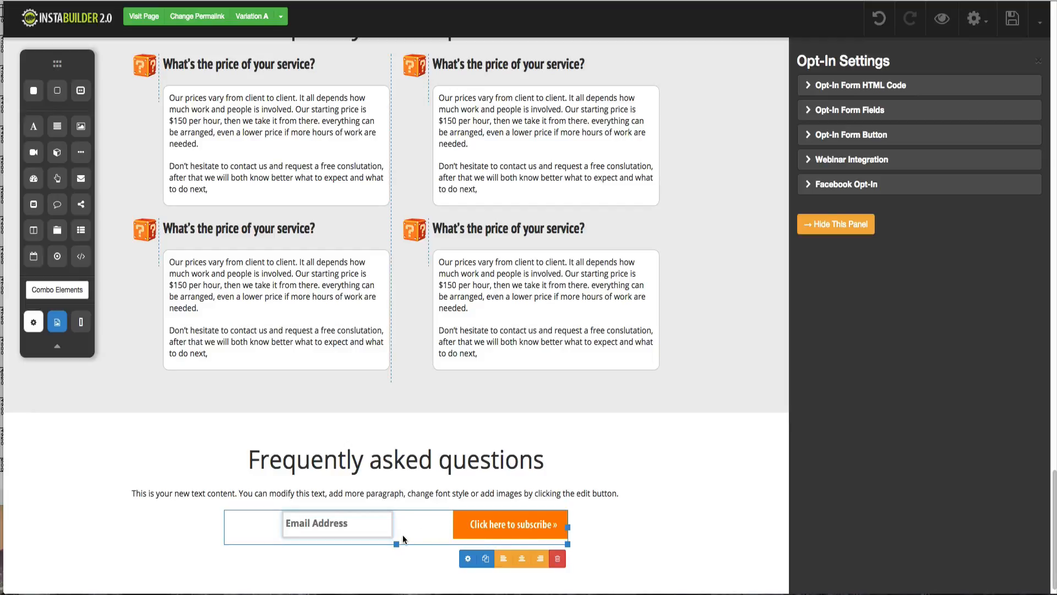
pyautogui.moveTo(396, 543); pyautogui.dragTo(433, 544)
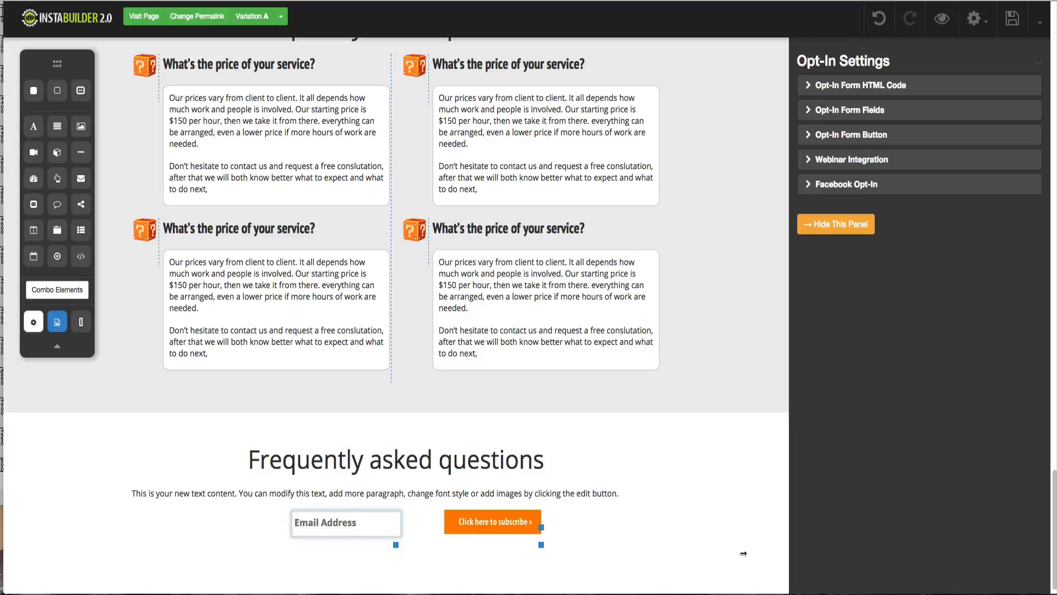
pyautogui.click(628, 535)
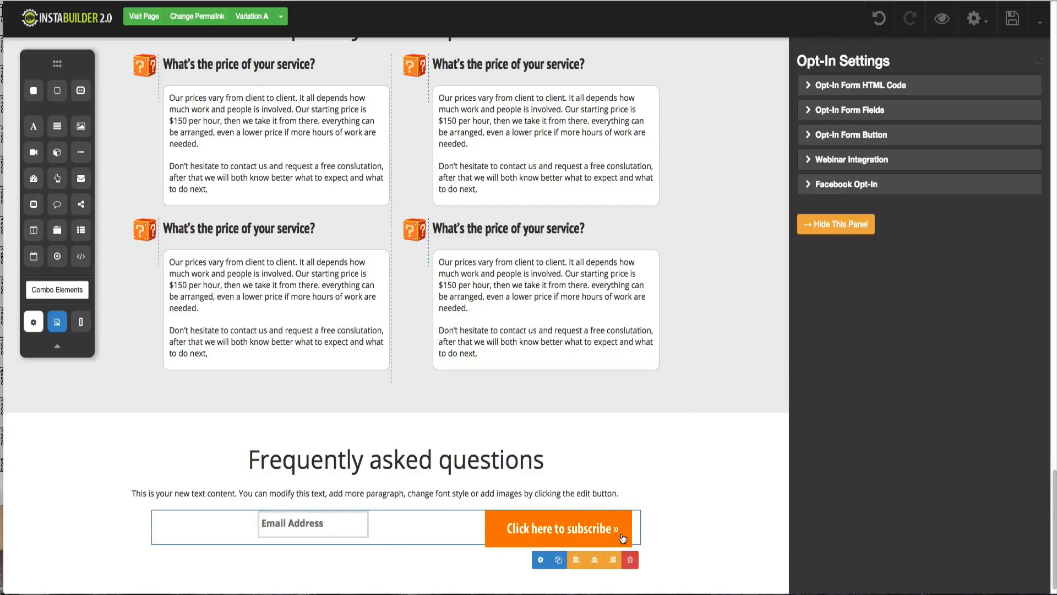
pyautogui.moveTo(393, 548)
pyautogui.scroll(-1, 415, 398)
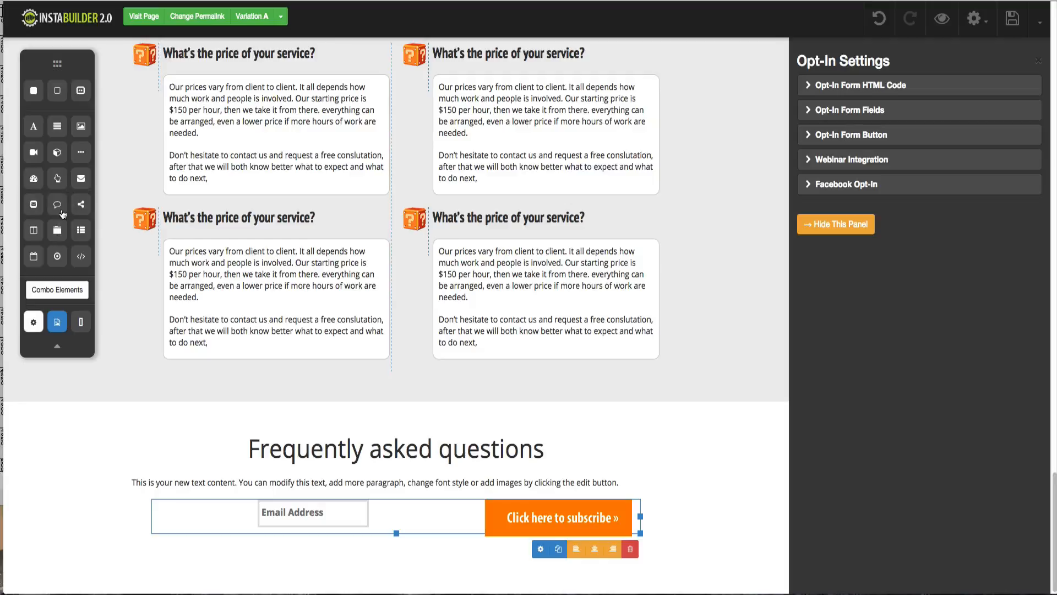
# - Add a second opt-in form below the horizontal one in the newsletter section
pyautogui.moveTo(81, 177); pyautogui.dragTo(353, 557)
pyautogui.scroll(-3, 352, 551)
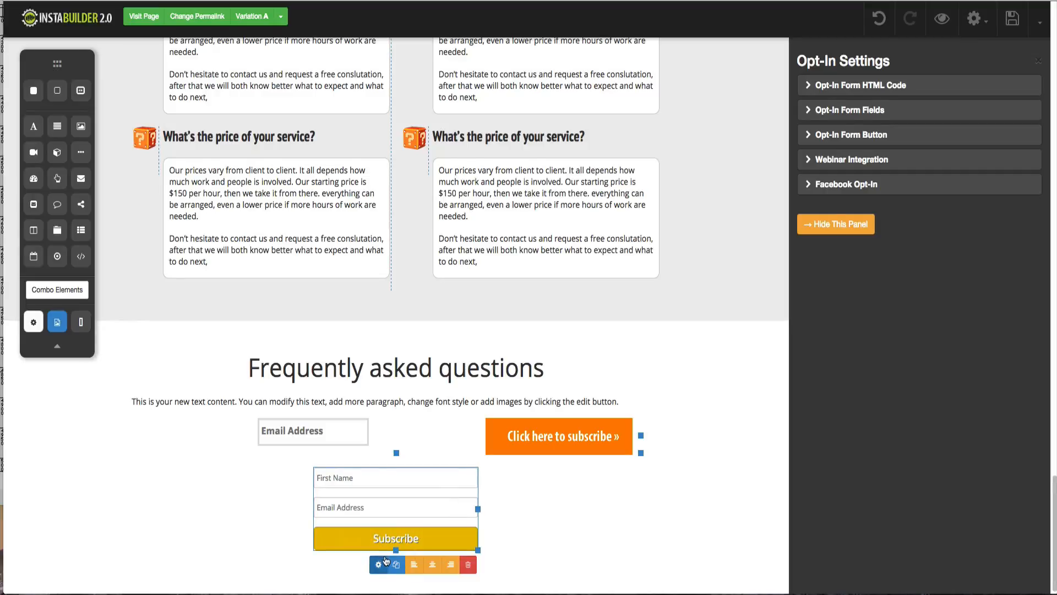
pyautogui.click(396, 477)
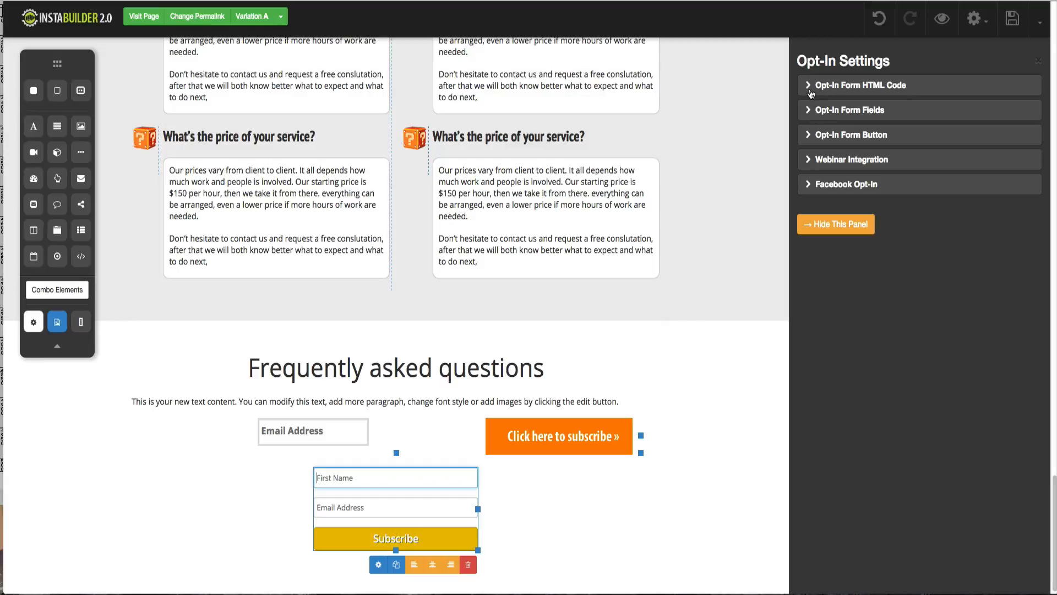
# - Examine the second opt-in form's field, Facebook Opt-In, HTML code and button settings, plus the page-level settings options
pyautogui.click(813, 108)
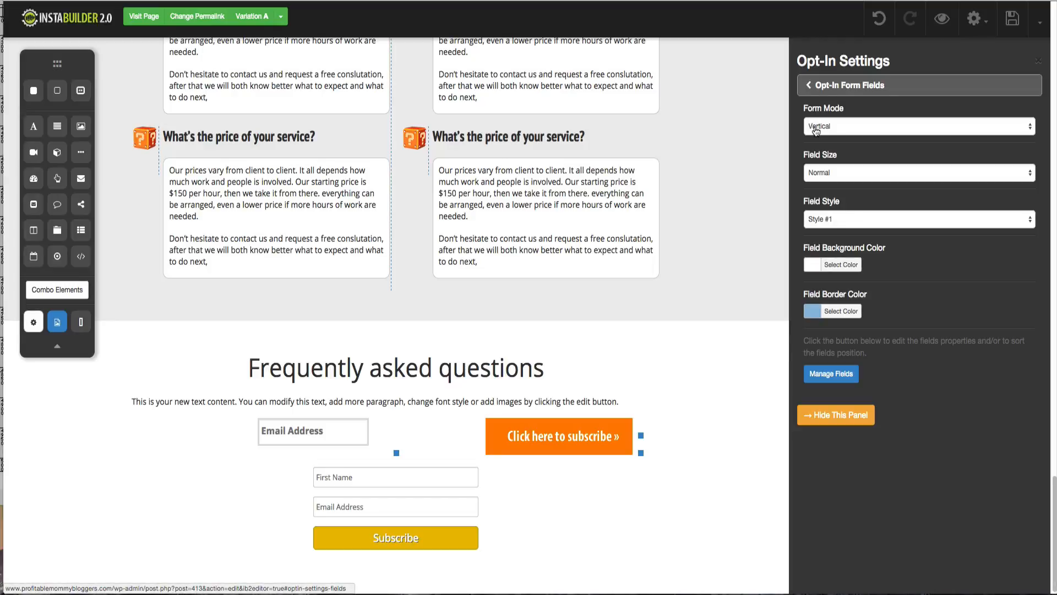
pyautogui.click(816, 87)
pyautogui.click(823, 181)
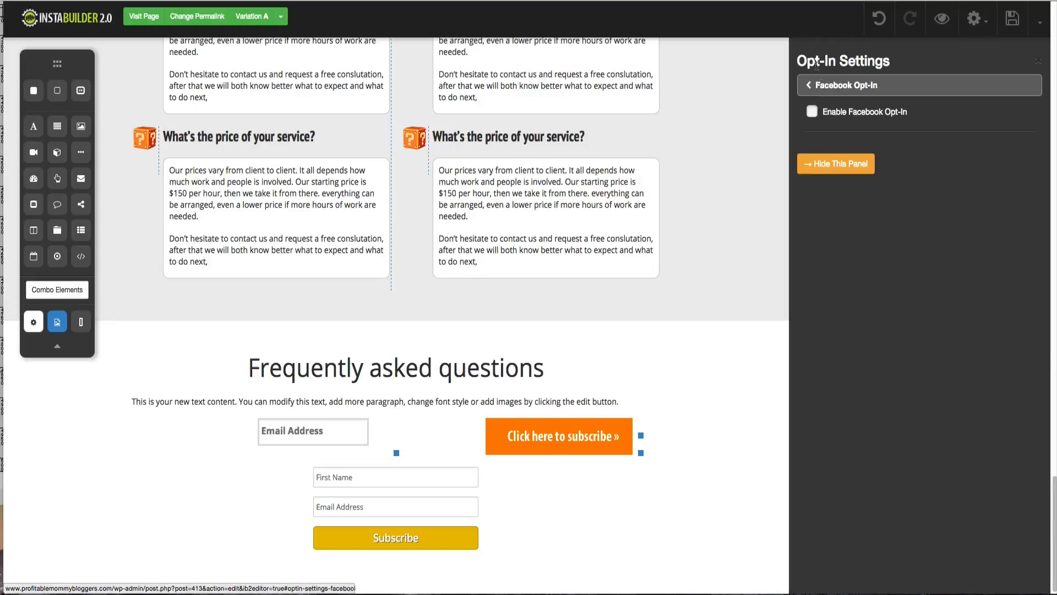
pyautogui.click(817, 85)
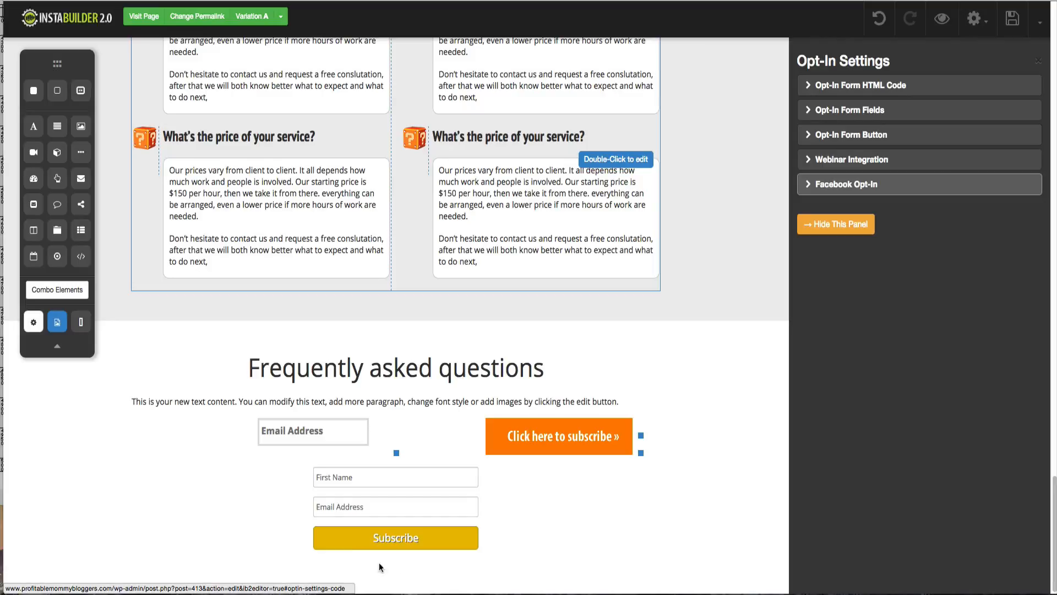
pyautogui.click(344, 487)
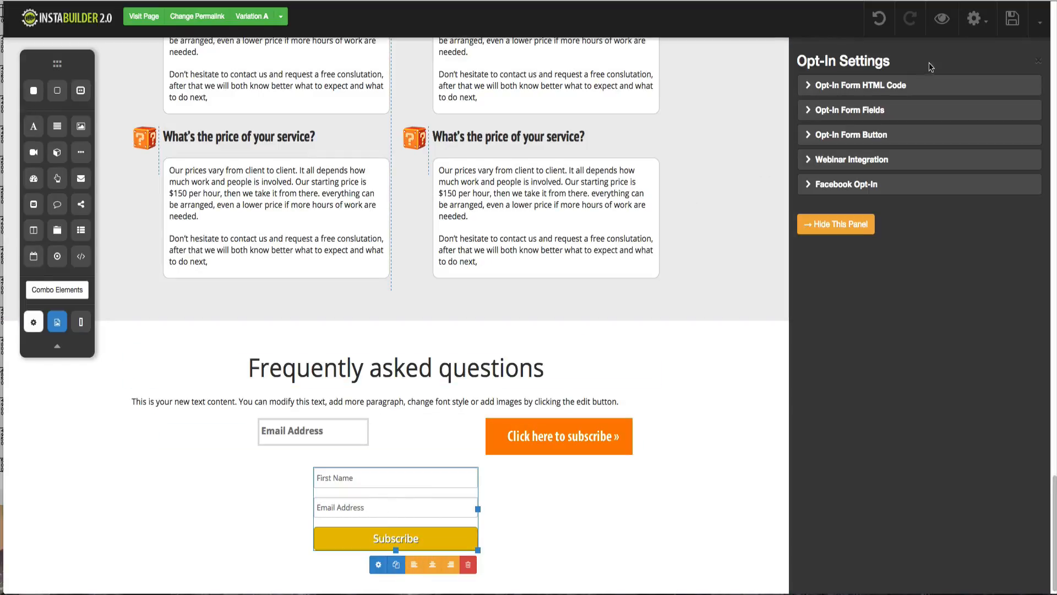
pyautogui.click(975, 24)
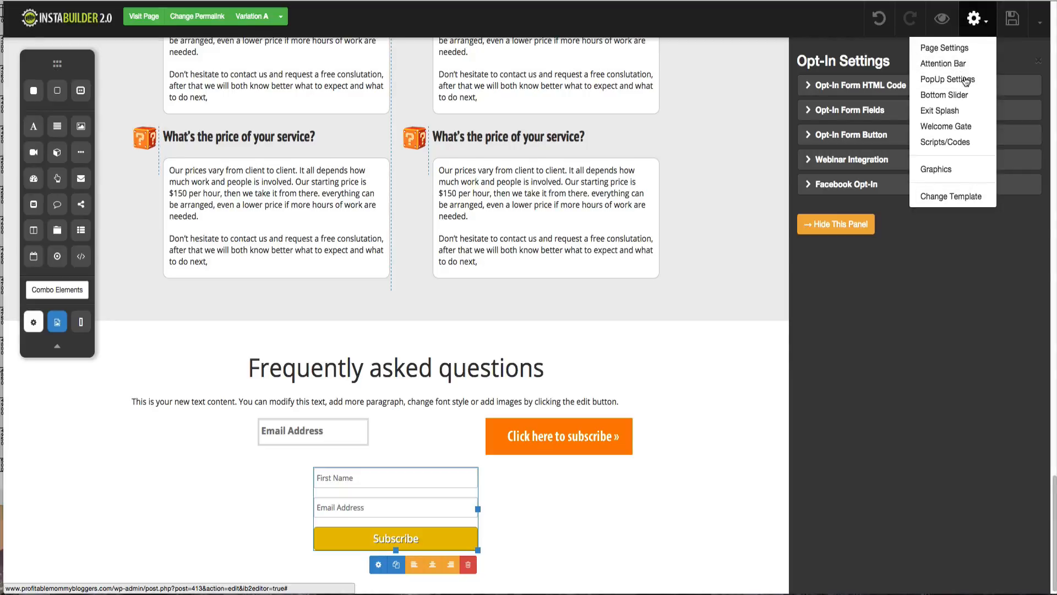
pyautogui.click(536, 545)
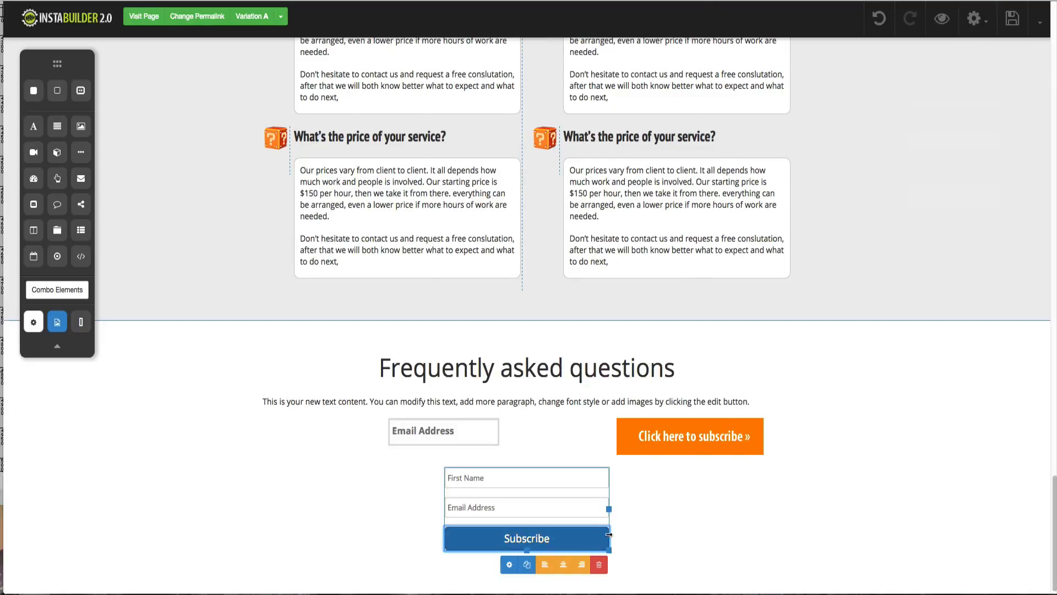
pyautogui.click(509, 565)
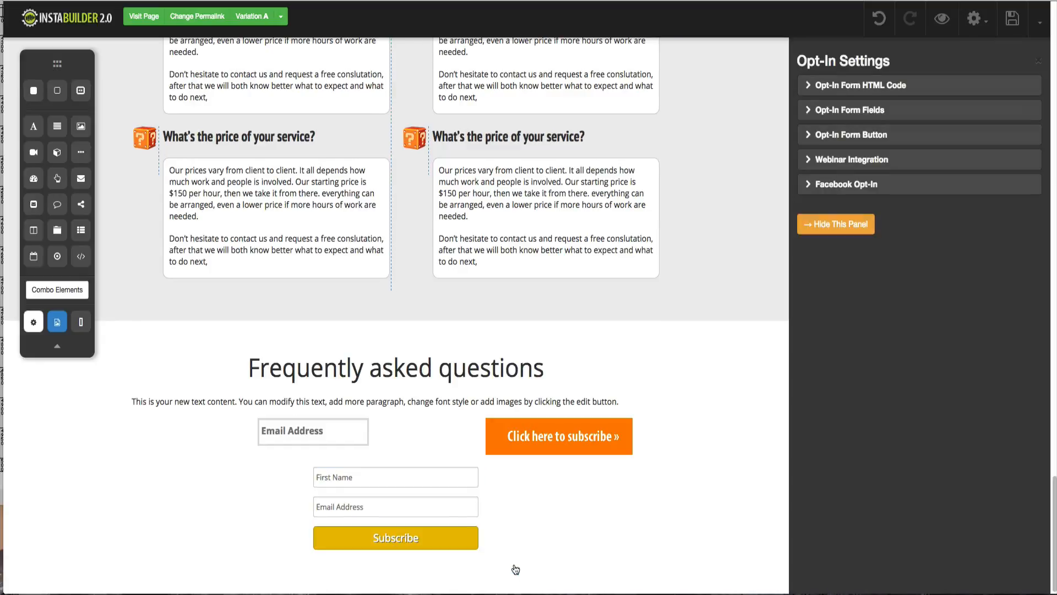
pyautogui.click(846, 83)
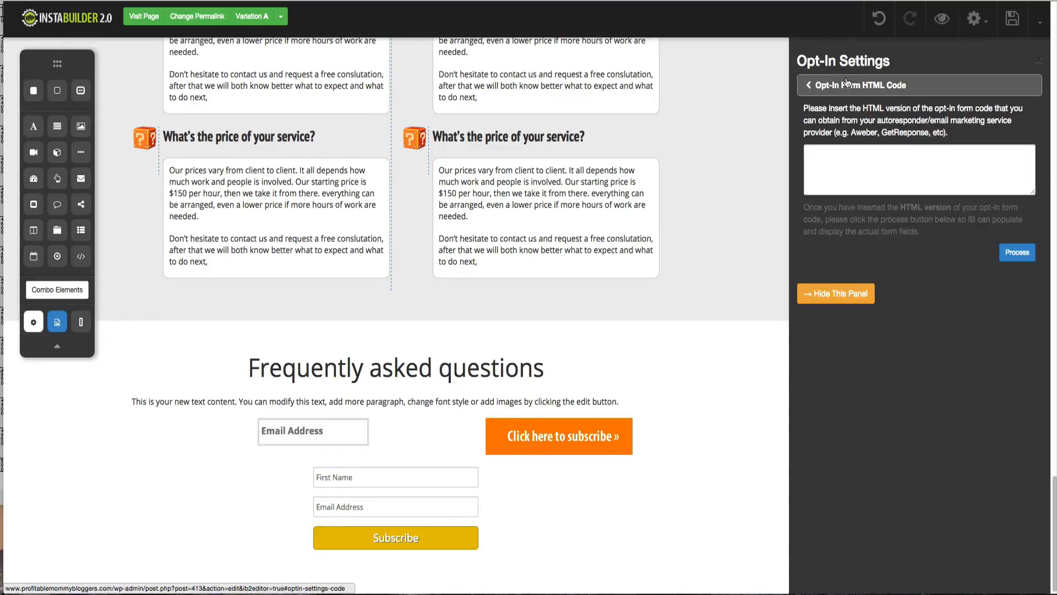
pyautogui.click(846, 84)
pyautogui.click(847, 109)
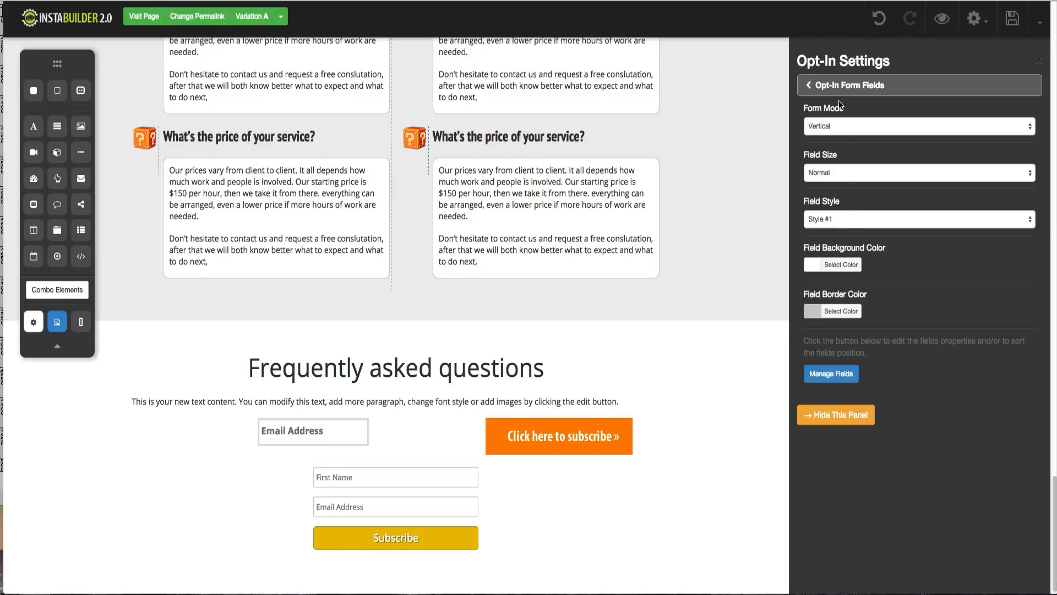
pyautogui.click(839, 94)
pyautogui.click(841, 132)
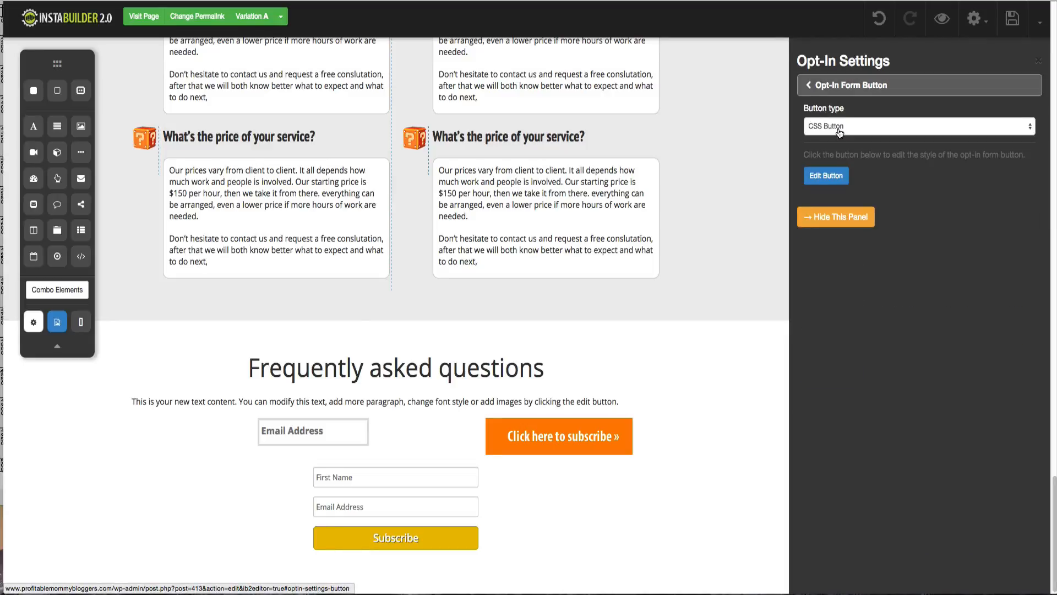
pyautogui.click(838, 95)
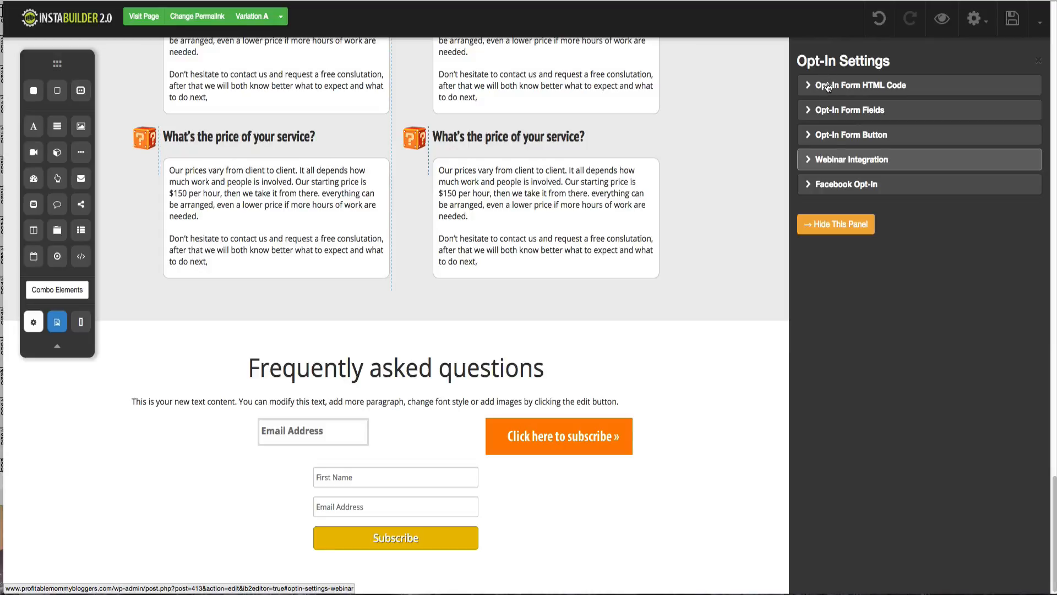
pyautogui.click(831, 224)
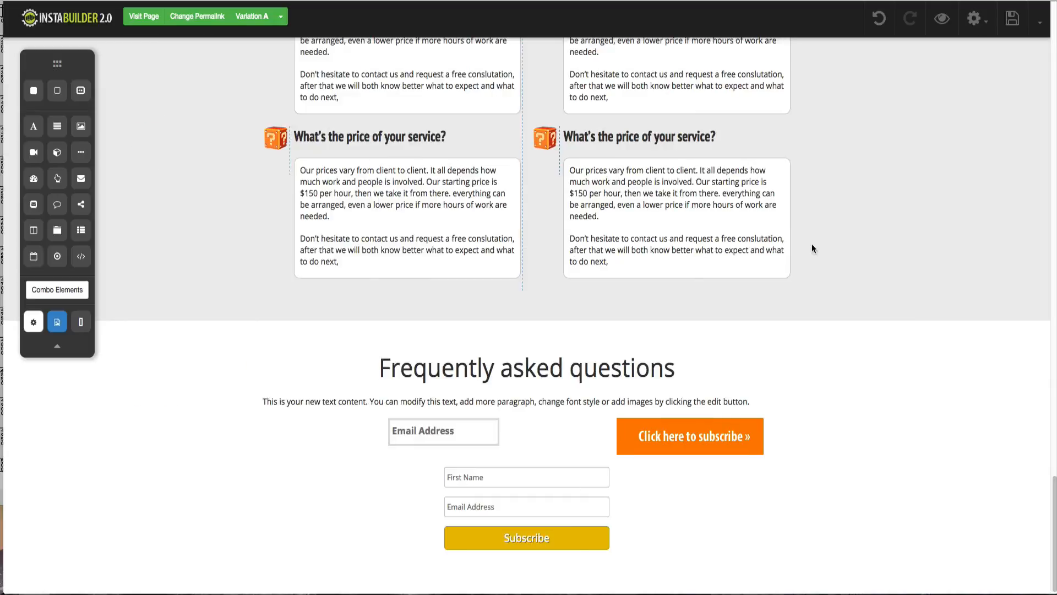
# - Delete the second opt-in form and confirm its removal
pyautogui.click(561, 537)
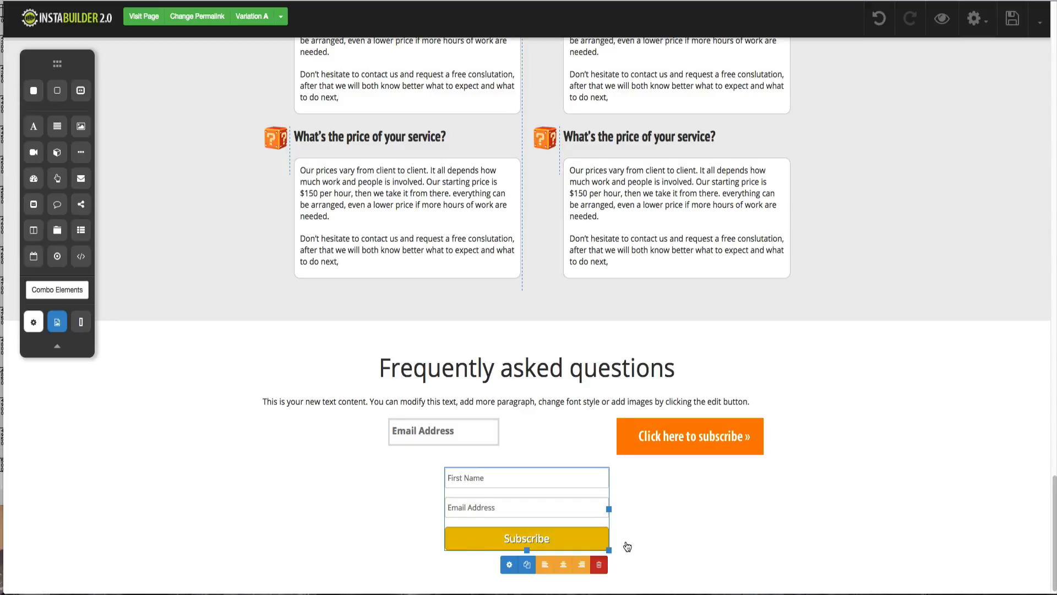
pyautogui.click(599, 564)
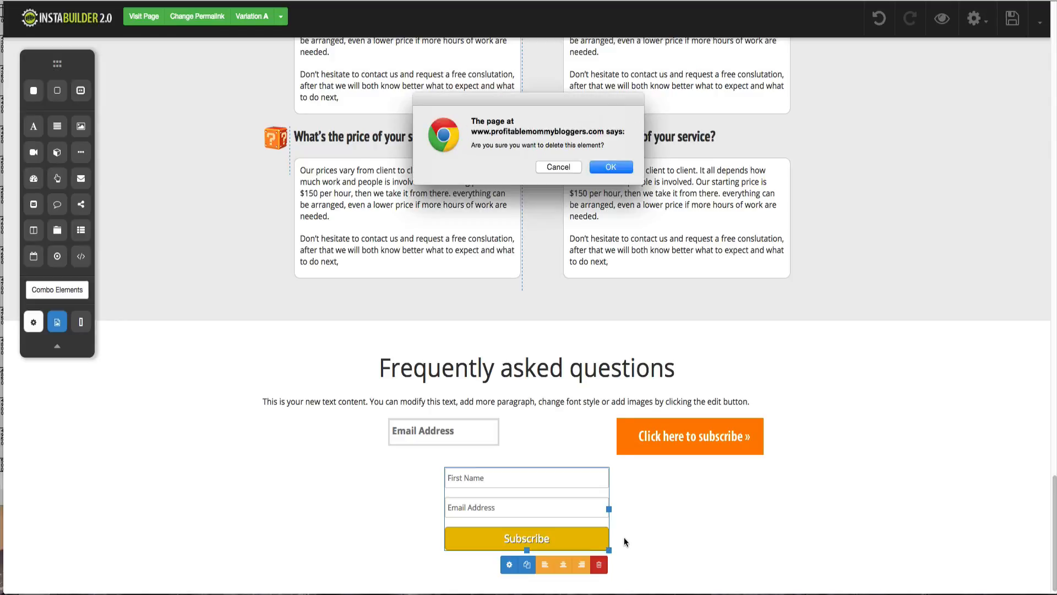
pyautogui.click(611, 166)
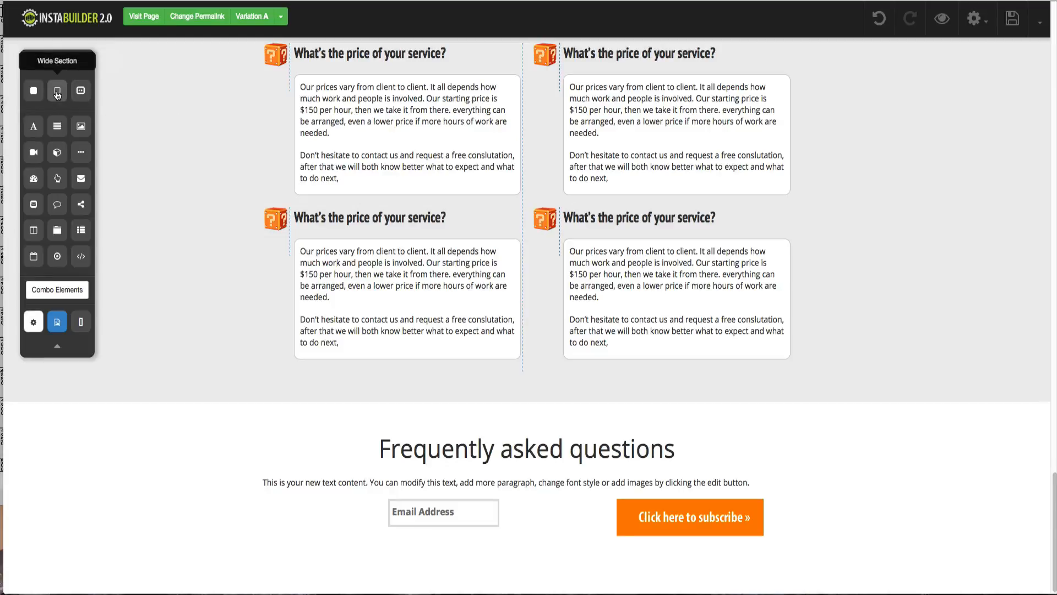
# - Add a wide section at the end of the page with a near-black #1f1d1d background and reduce its height
pyautogui.moveTo(57, 95); pyautogui.dragTo(434, 587)
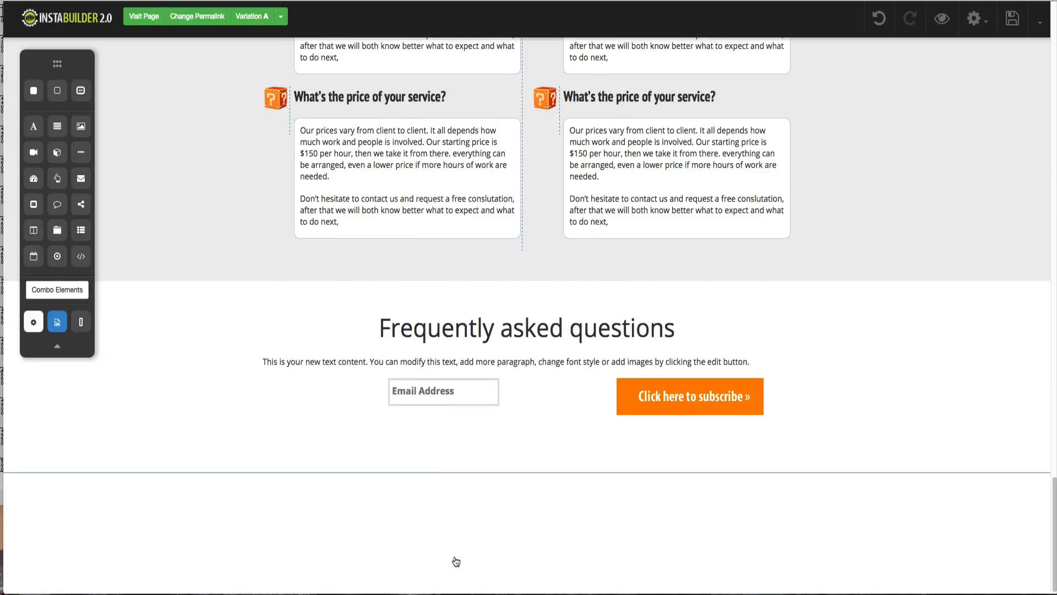
pyautogui.moveTo(462, 546)
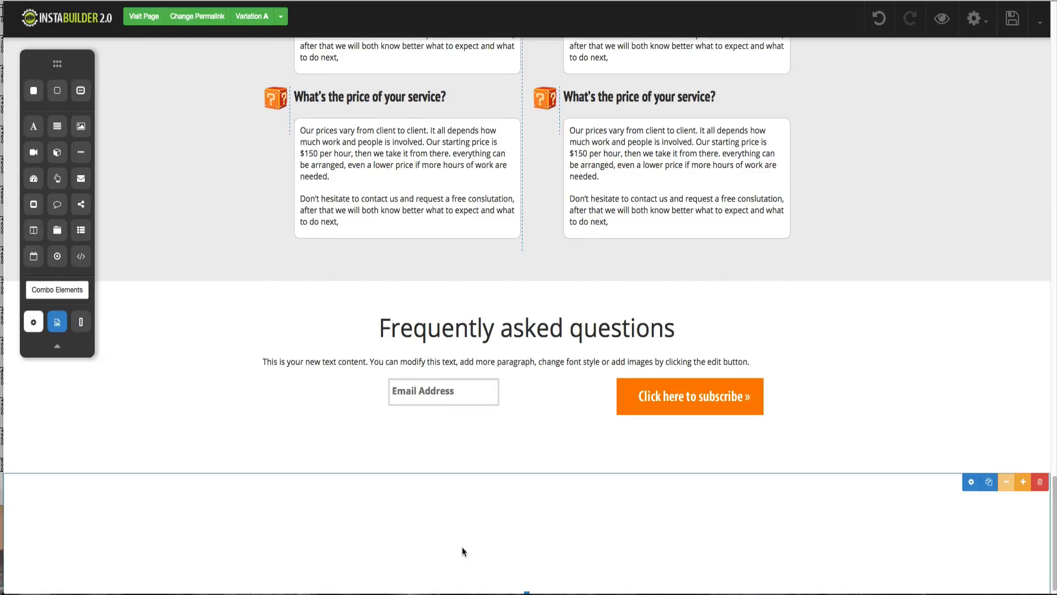
pyautogui.click(971, 482)
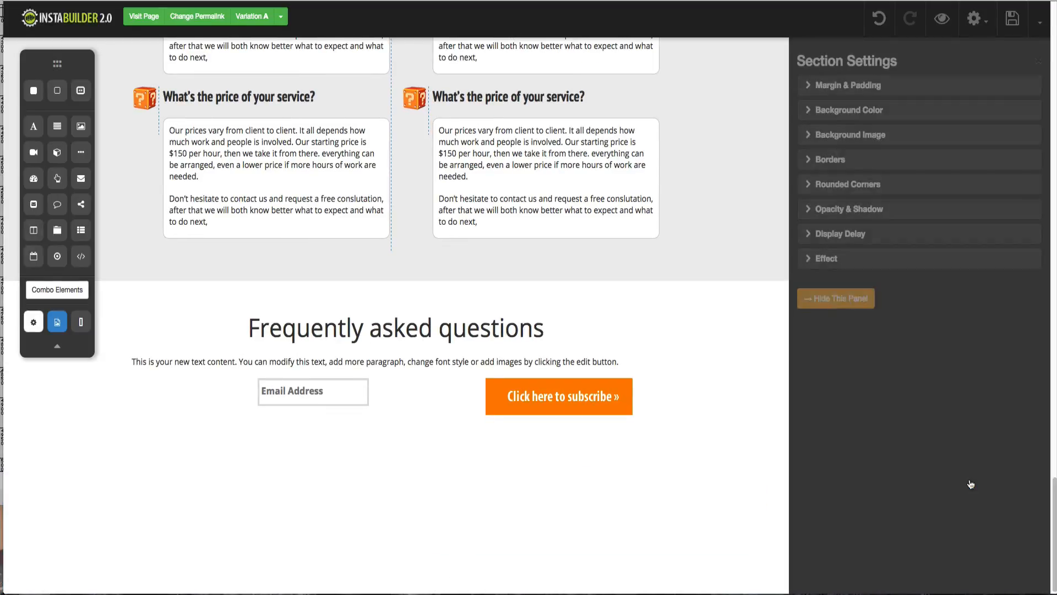
pyautogui.click(860, 110)
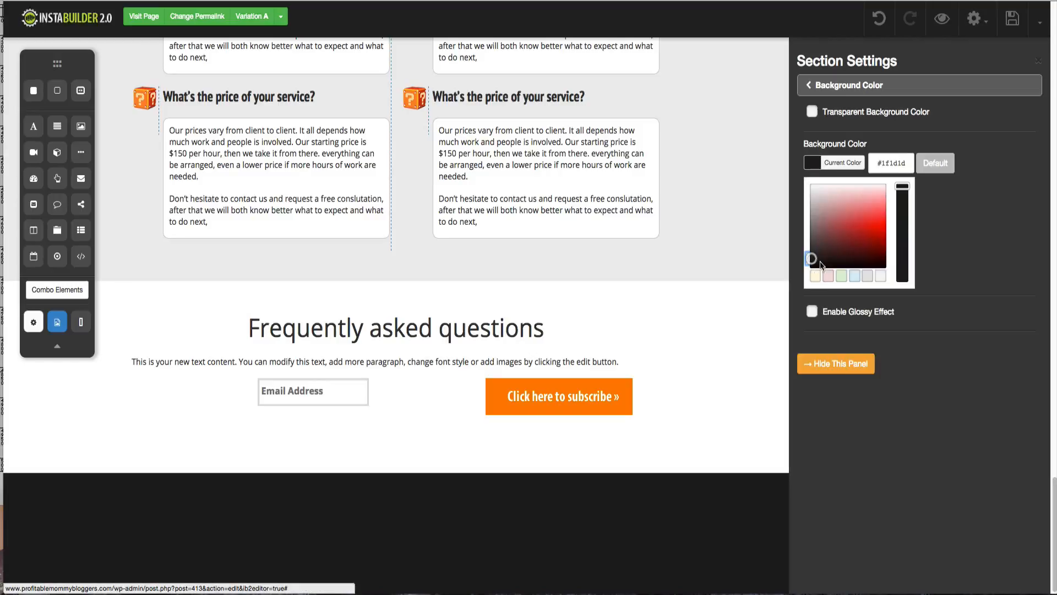
pyautogui.click(823, 86)
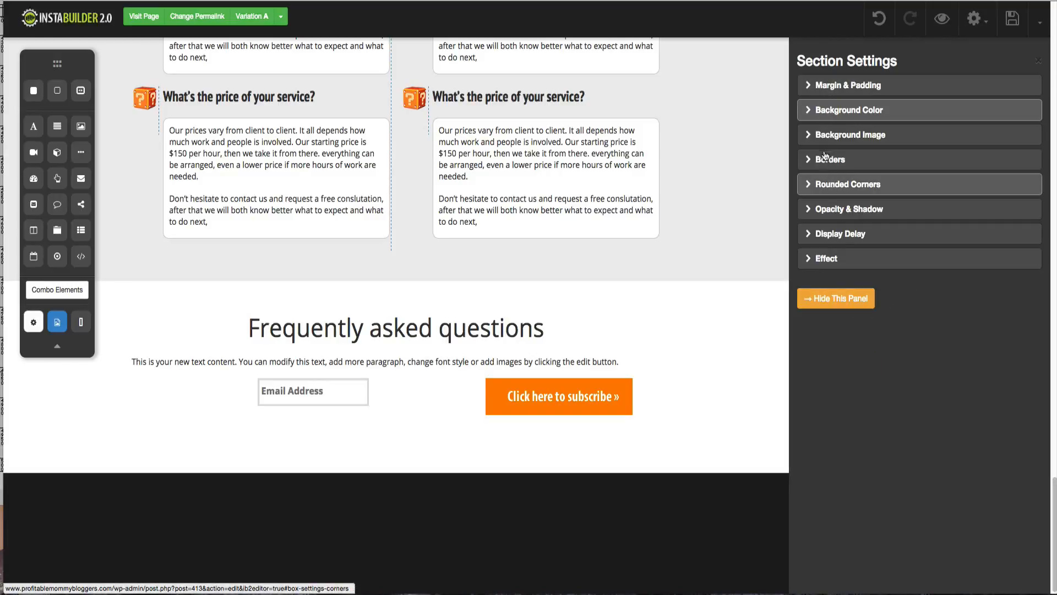
pyautogui.click(822, 87)
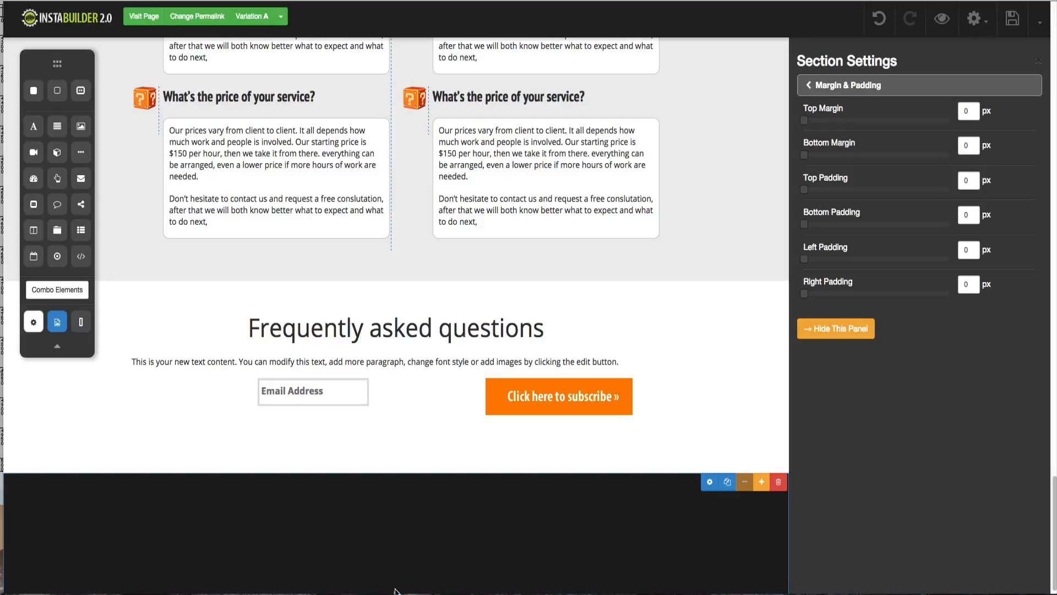
pyautogui.moveTo(396, 588); pyautogui.dragTo(401, 547)
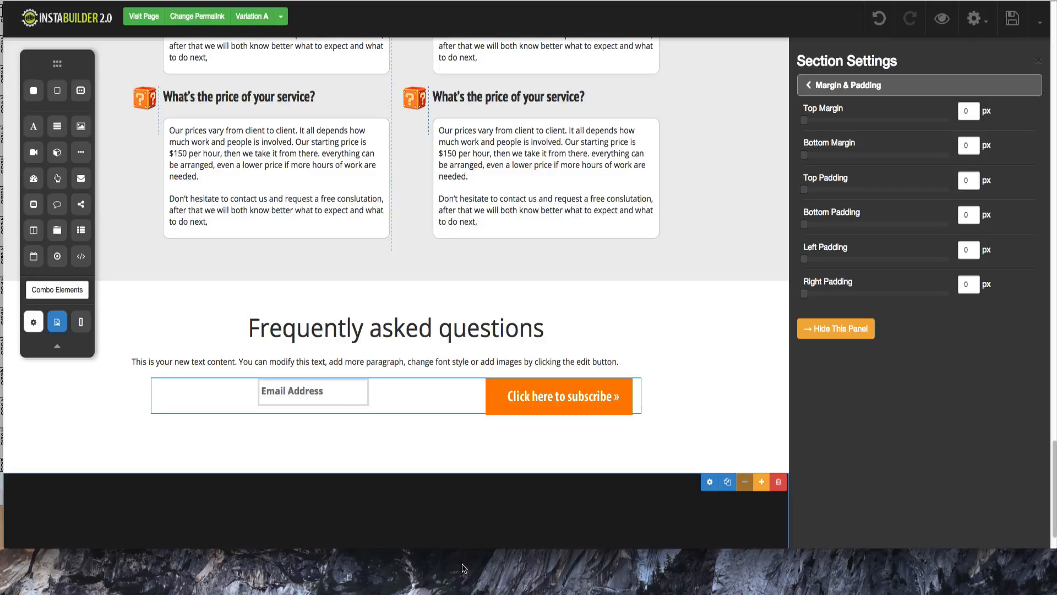
# - Enter "Copyright 2015. BizWiz" as the dark footer section's text, centred and coloured white
pyautogui.write('Copyright 2015. BizWiz')
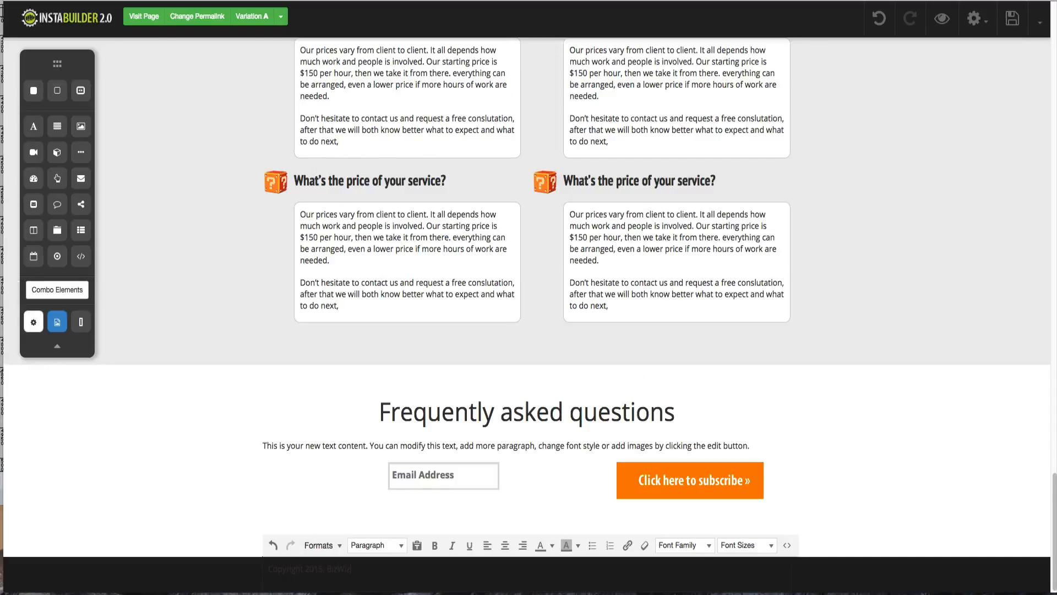
pyautogui.tripleClick(282, 568)
pyautogui.click(504, 545)
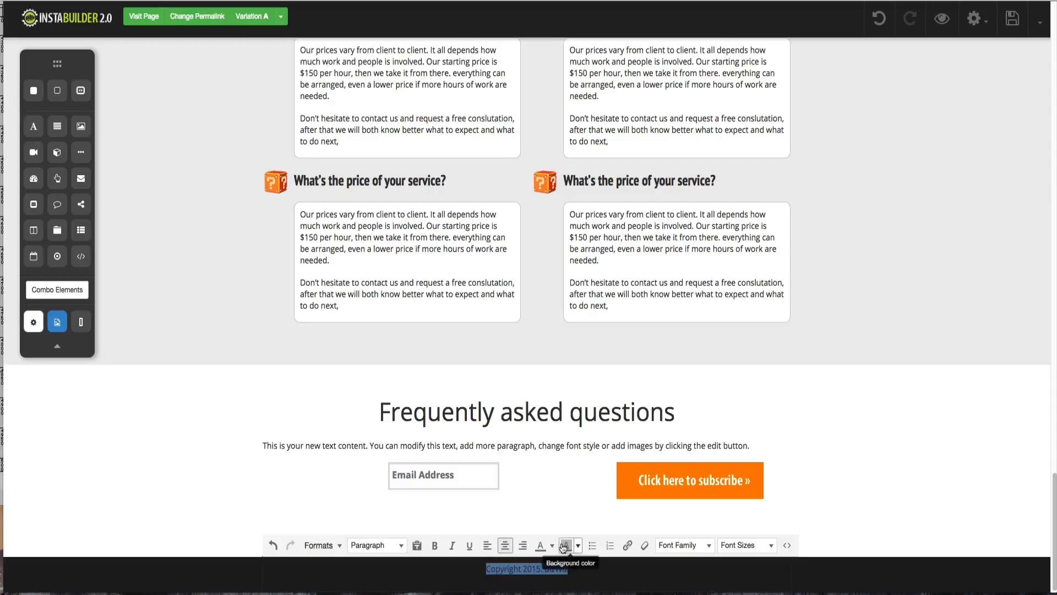
pyautogui.click(552, 545)
pyautogui.scroll(-1, 608, 582)
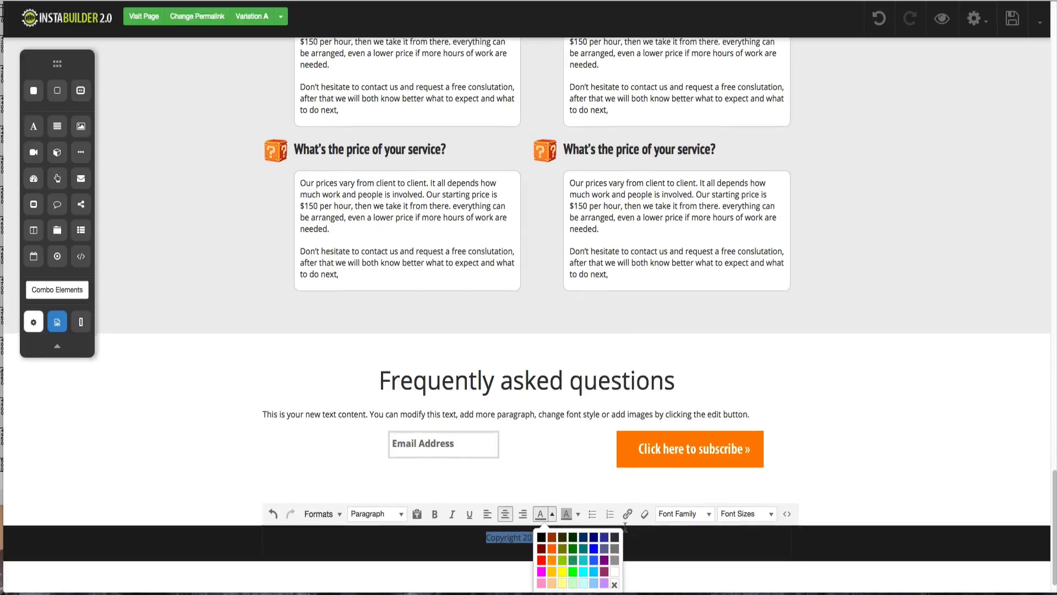
pyautogui.click(615, 563)
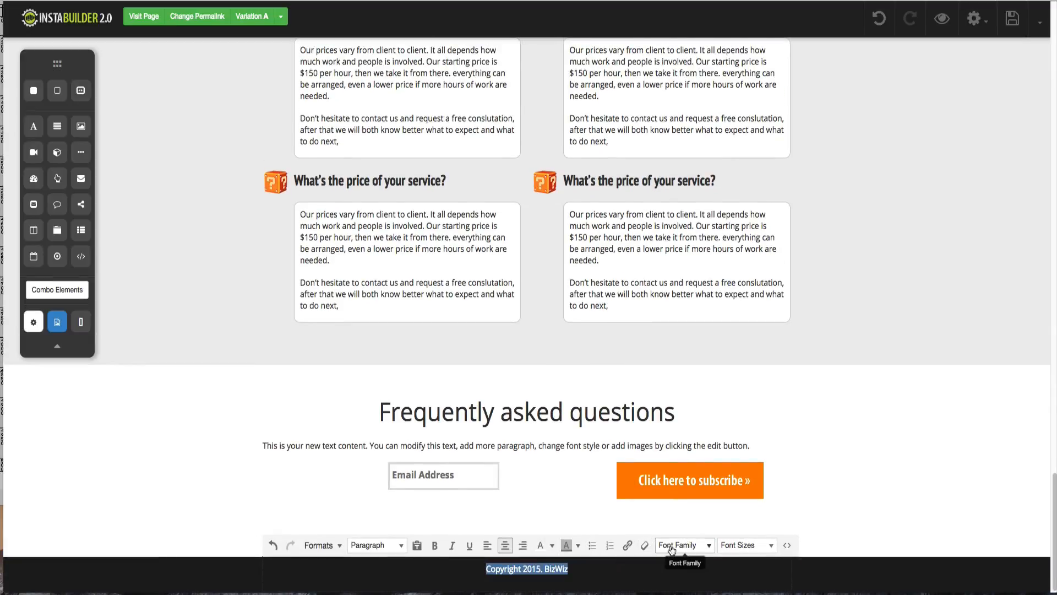
pyautogui.click(849, 453)
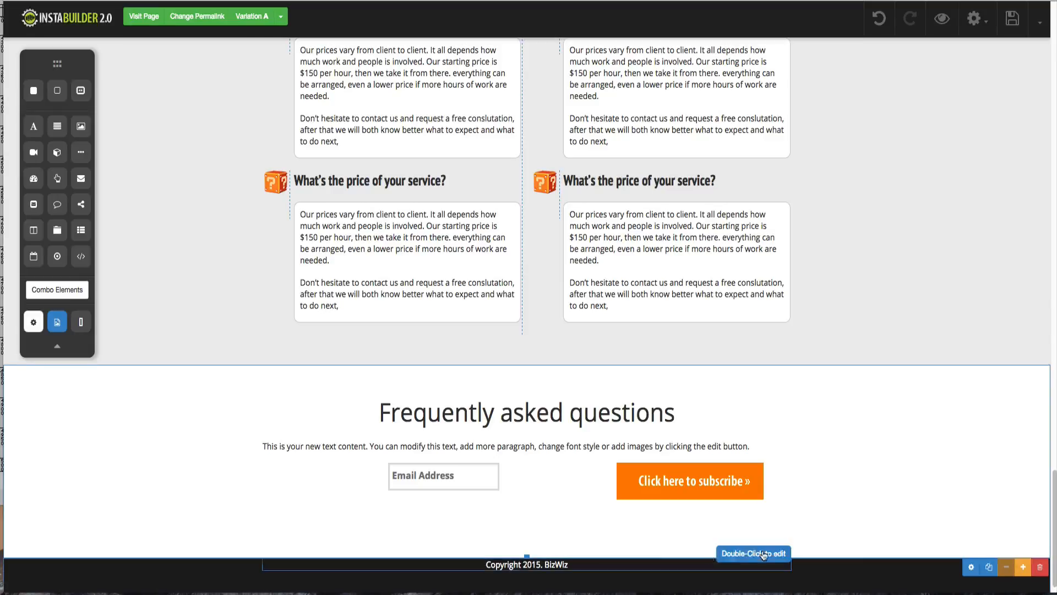
# - Finish with the footer section's settings, then save the page and open its preview
pyautogui.click(971, 566)
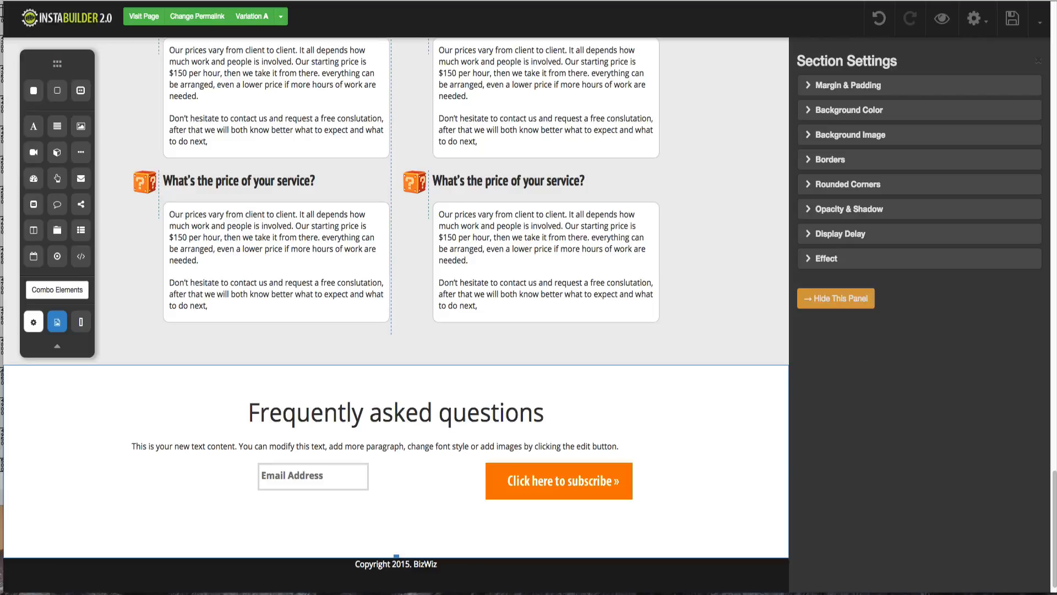
pyautogui.click(1007, 22)
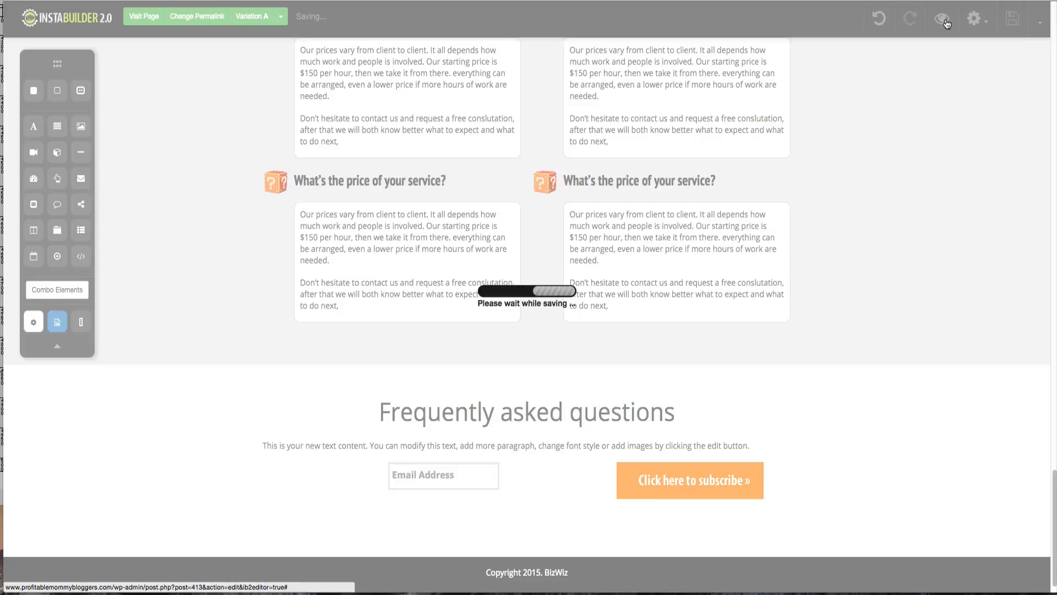
pyautogui.click(946, 23)
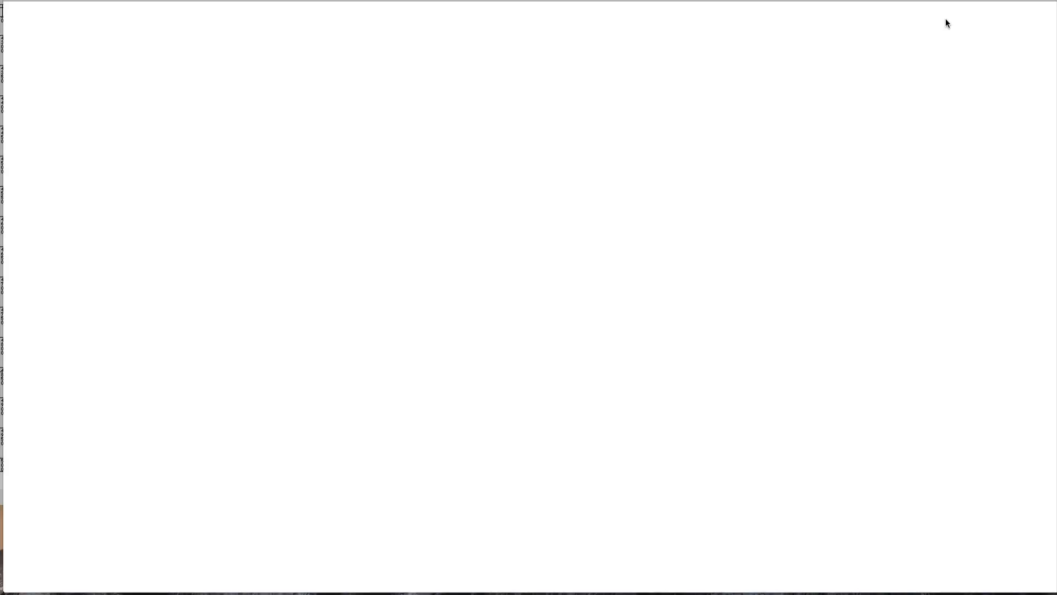